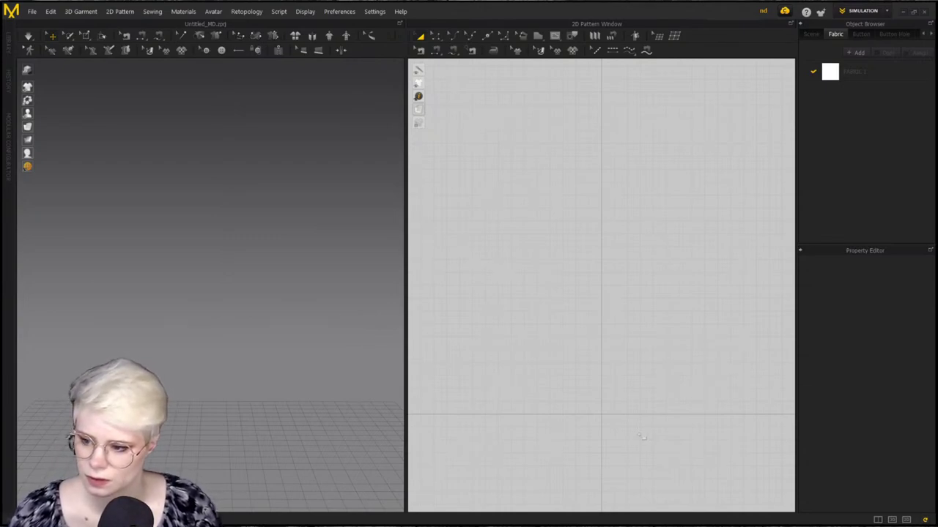
Switch to the browser and save the Step 3 cross diagram from the Italian chemise page as cross.jpg in the Cottage core folder
drag(843, 524, 392, 0)
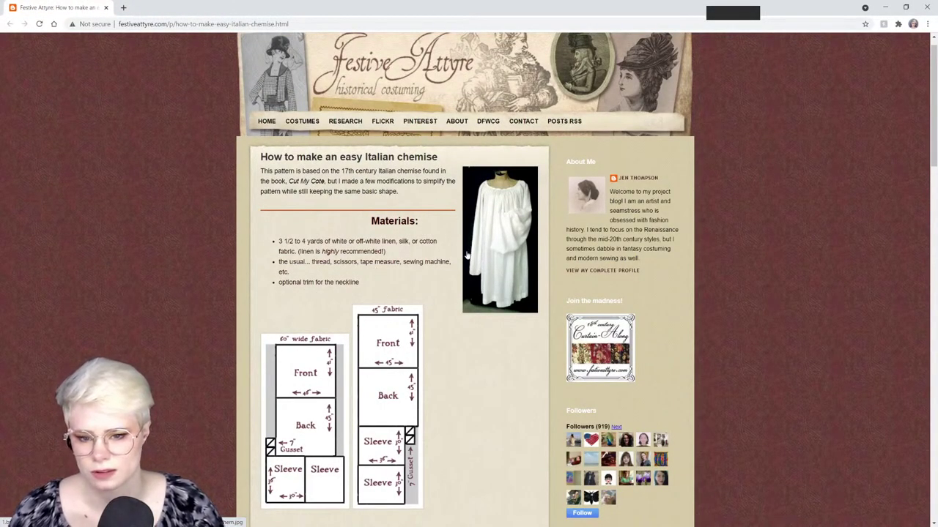
scroll(475, 249, down, 4)
scroll(474, 249, down, 4)
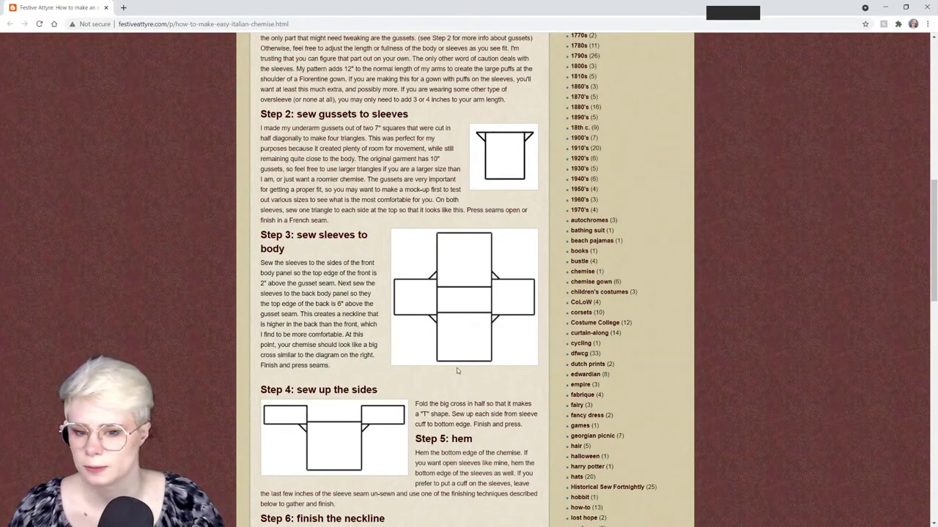
right_click(442, 296)
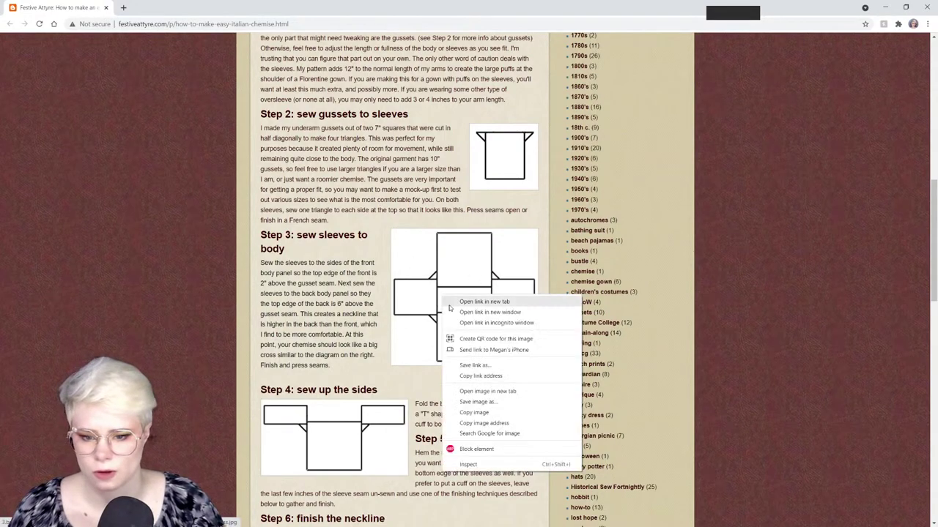
click(503, 402)
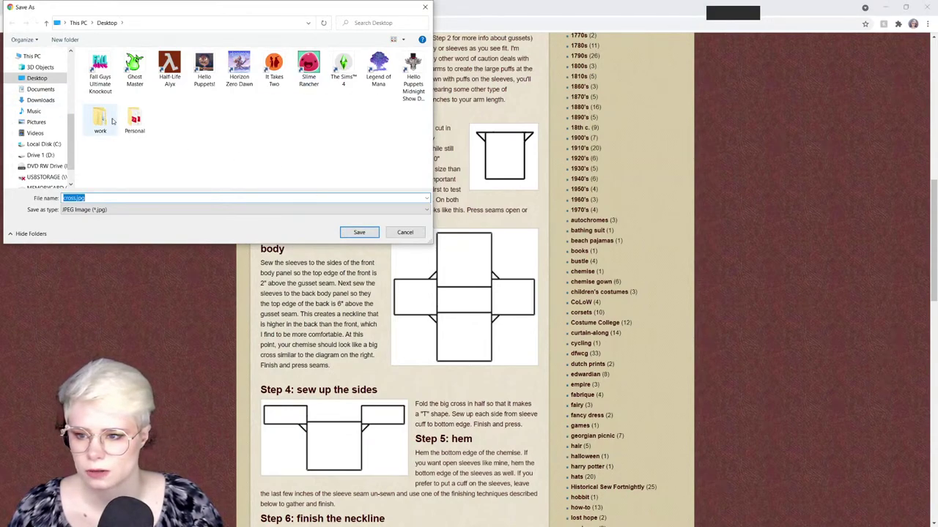
double_click(101, 121)
double_click(98, 75)
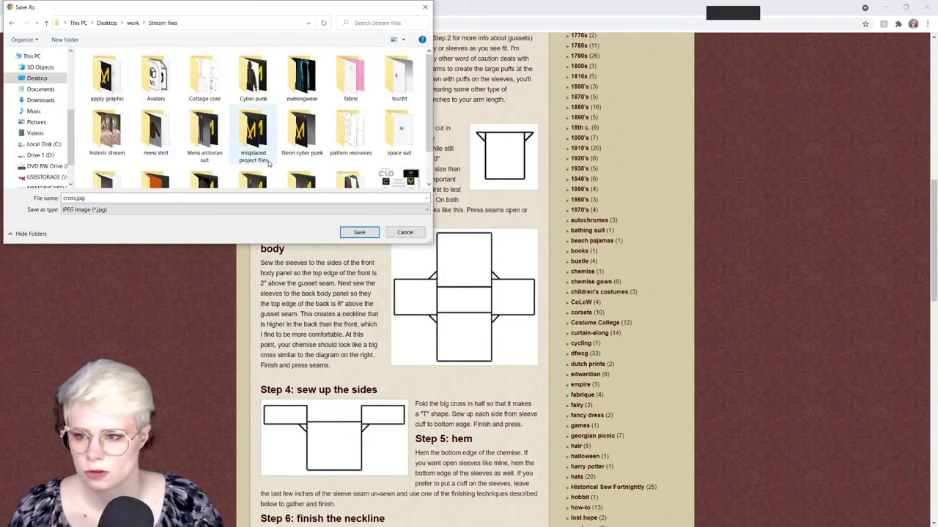
double_click(196, 81)
click(360, 234)
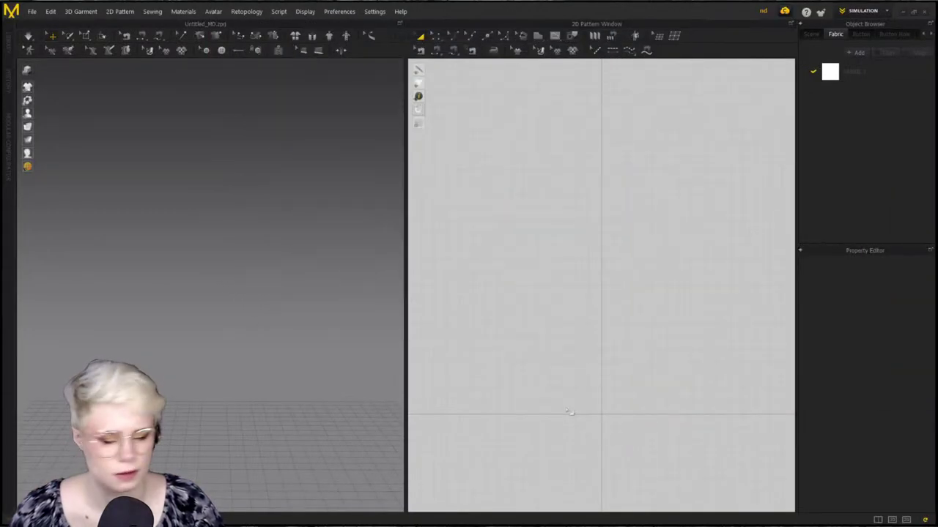
Switch to Marvelous Designer and load the first FV2 female avatar from the library's Avatar folder, and collapse the library
click(8, 43)
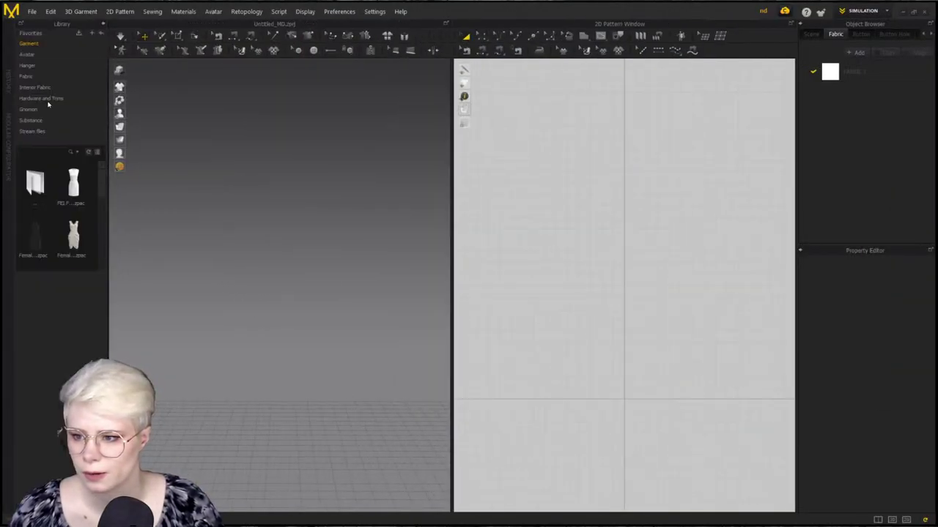
click(37, 54)
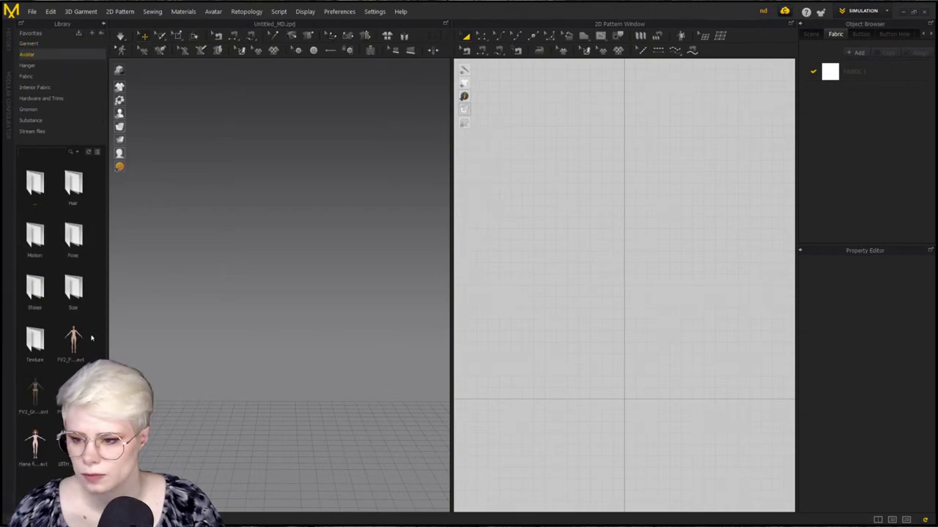
double_click(81, 338)
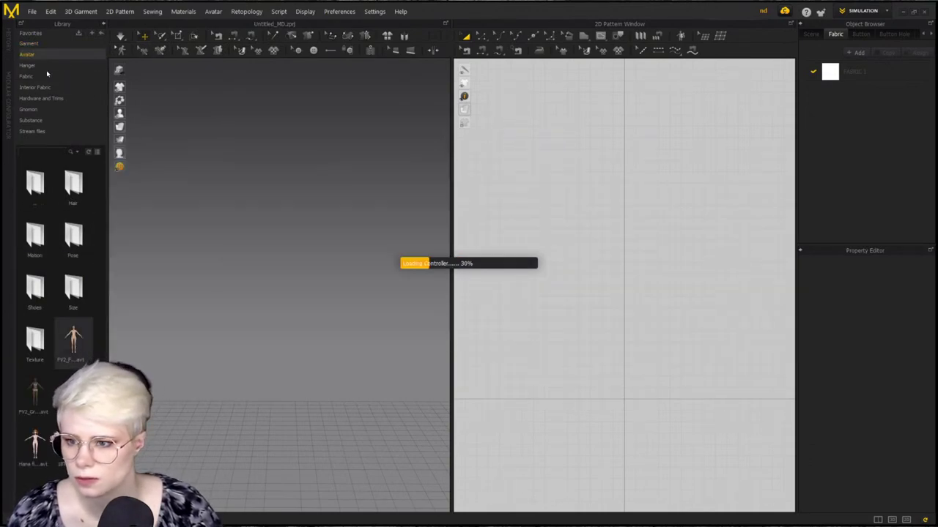
click(104, 25)
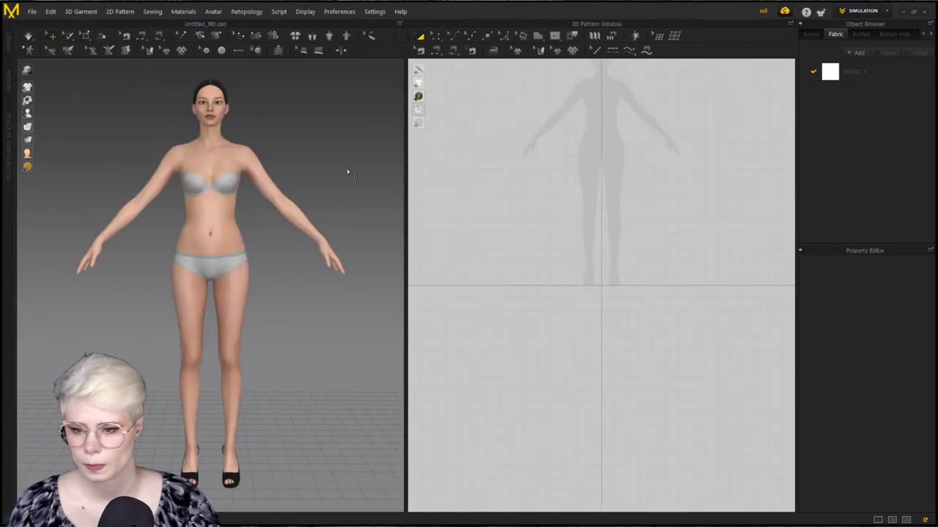
Add cross.jpg from the Cottage core folder as a 2D background image and place it over the avatar silhouette's torso
scroll(590, 213, up, 4)
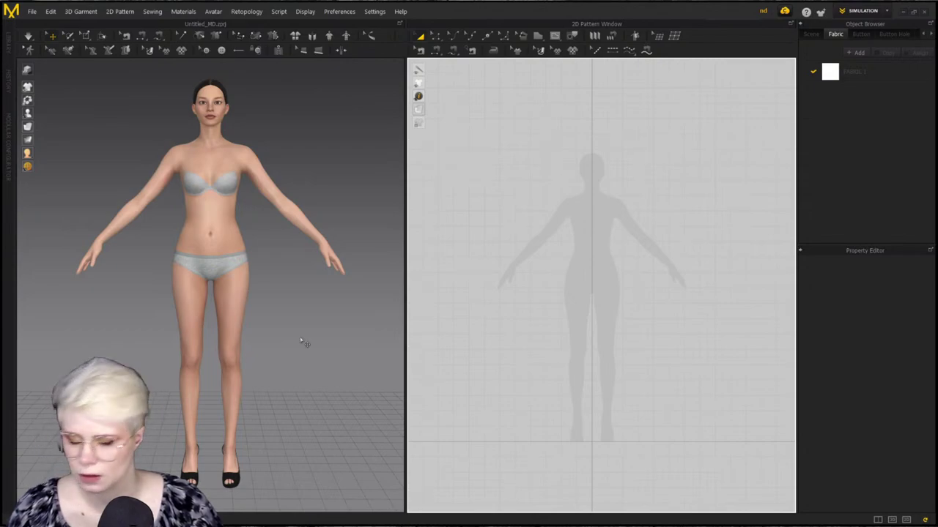
scroll(660, 226, down, 2)
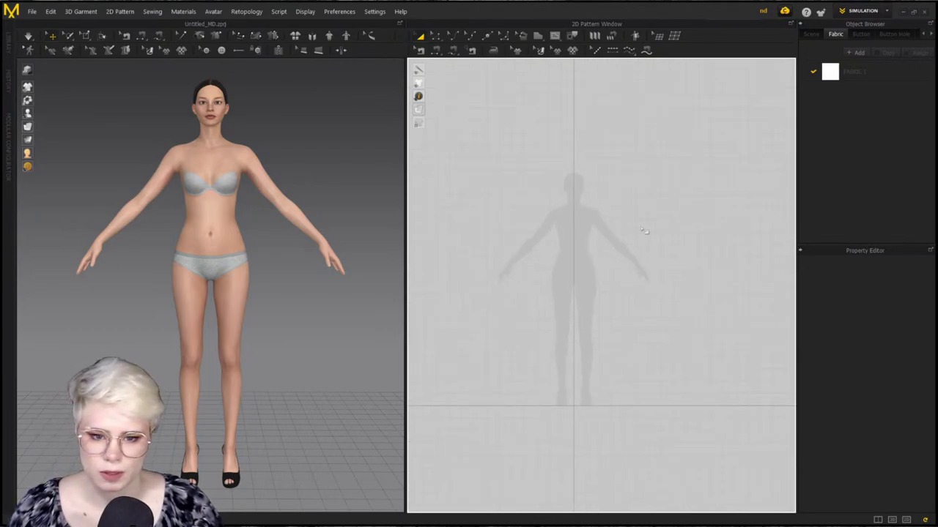
right_click(648, 226)
click(685, 339)
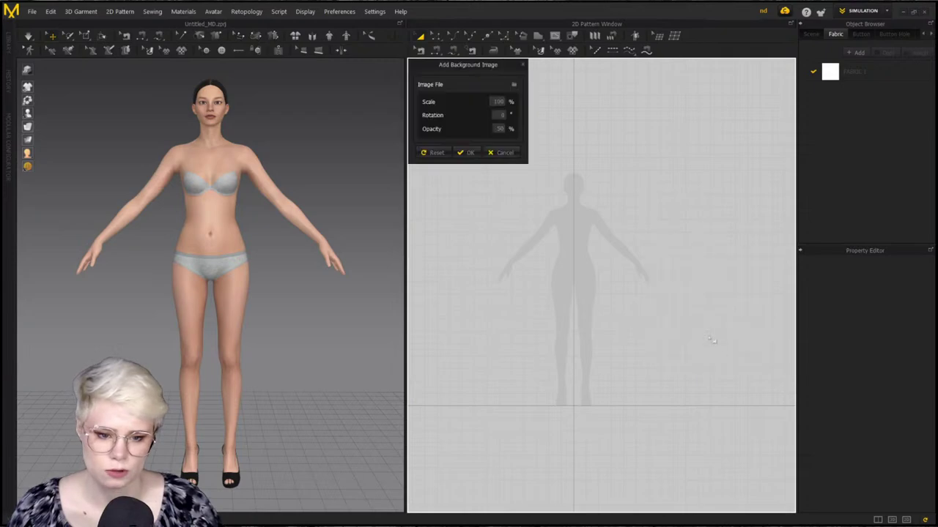
click(514, 86)
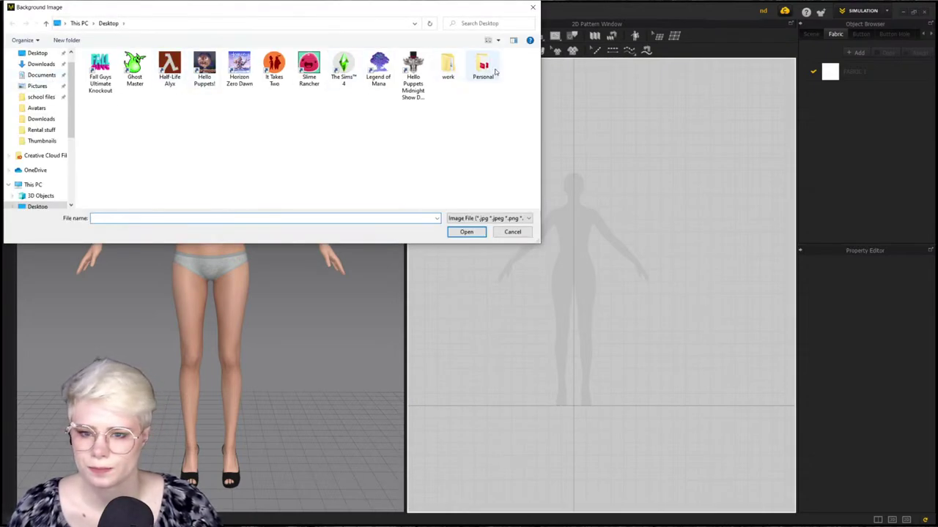
double_click(448, 66)
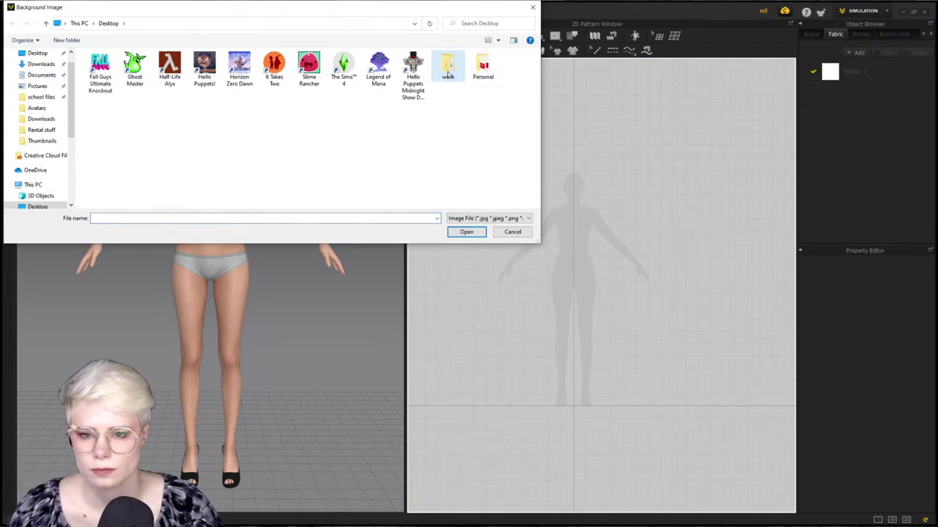
double_click(107, 77)
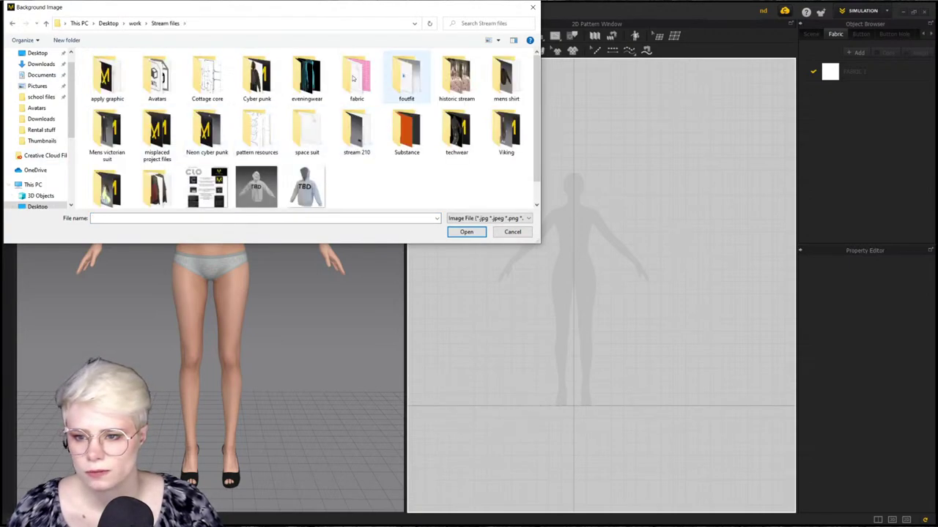
double_click(199, 81)
click(157, 77)
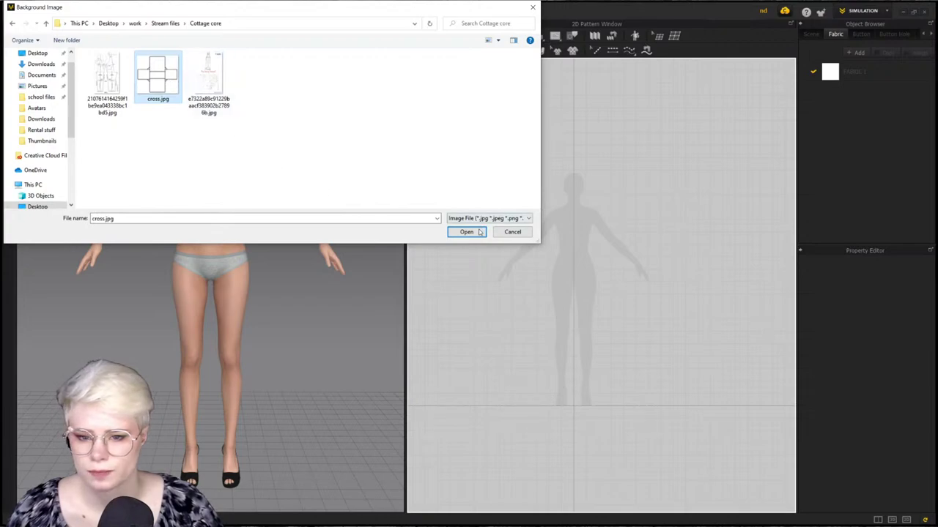
click(482, 232)
drag(594, 298, 566, 248)
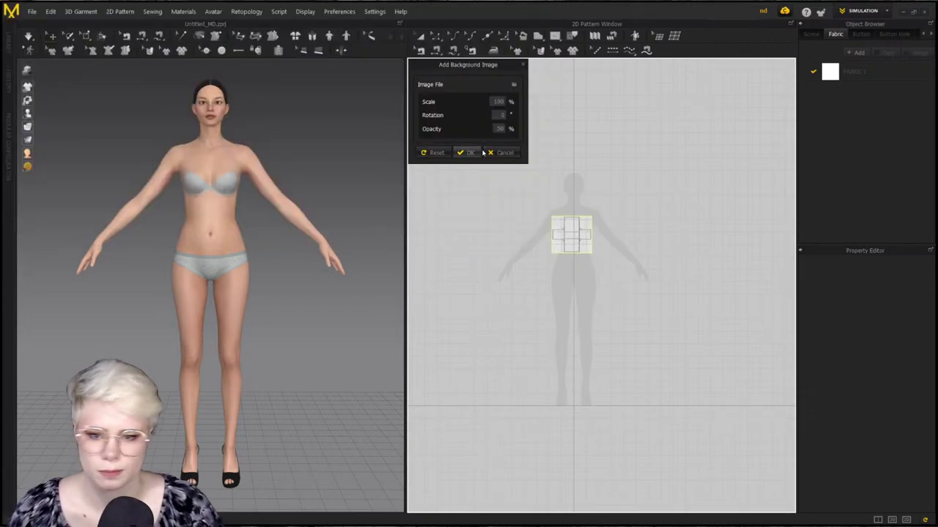
Scale the background image to 500 % and move it up over the avatar silhouette's upper body
double_click(499, 102)
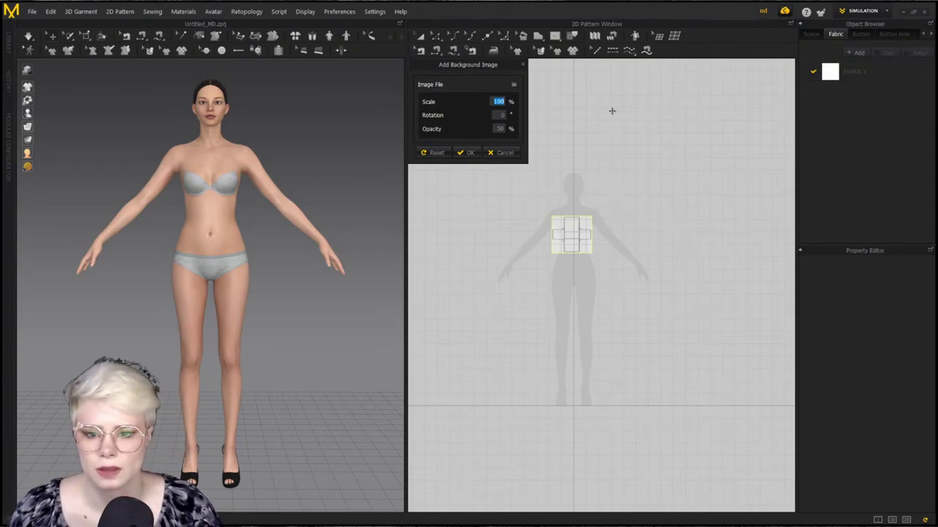
text(20)
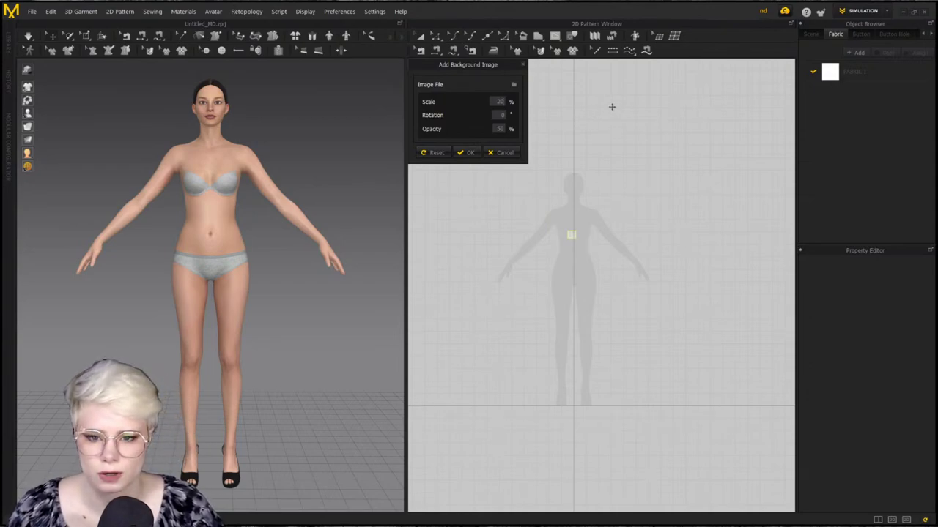
text(0)
key(BackSpace)
key(BackSpace)
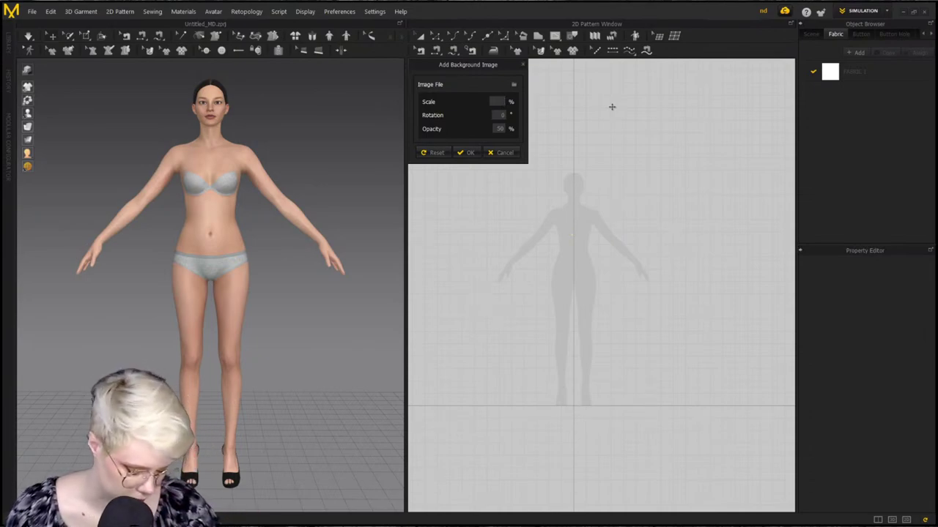
text(500)
drag(601, 236, 602, 214)
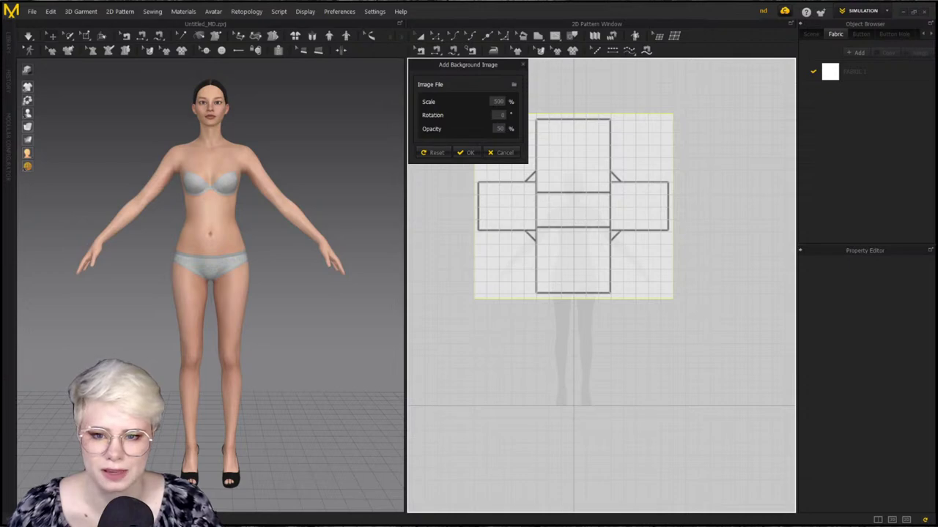
Set the background image's scale to 600 %, align it with the silhouette's centre line and accept the image
double_click(499, 102)
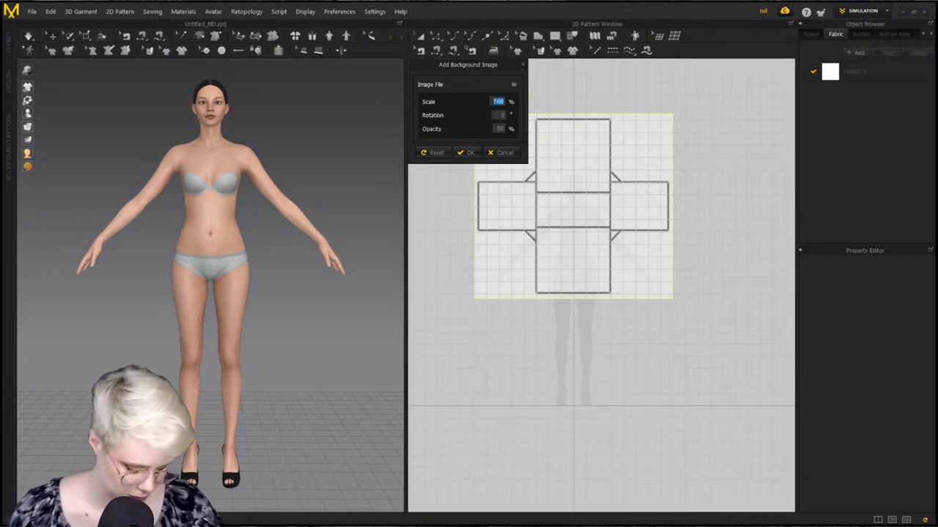
text(100)
mouse_move(547, 232)
mouse_down()
mouse_move(550, 217)
mouse_move(556, 231)
mouse_move(542, 230)
mouse_move(555, 232)
mouse_up()
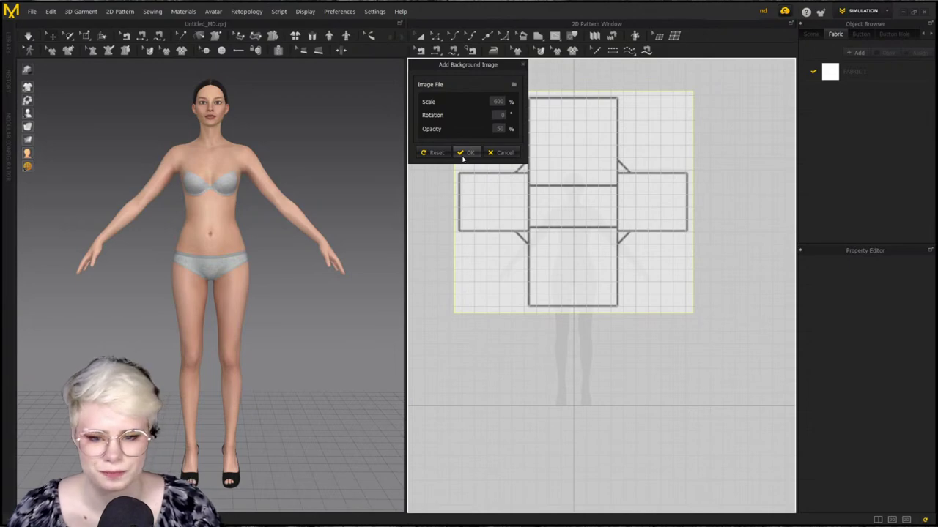
click(465, 153)
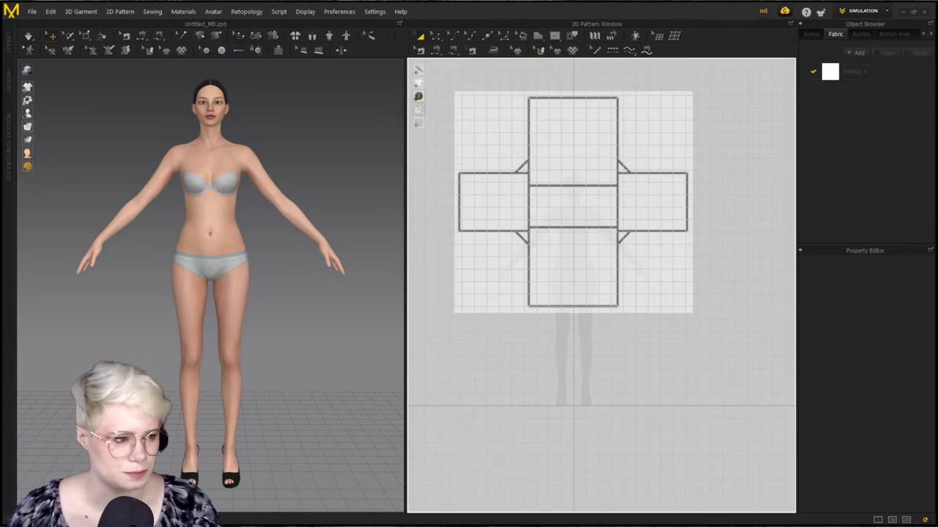
Draw a square pattern piece of about 111.8 mm per side over the diagram's lower-right underarm gusset
scroll(703, 250, up, 3)
scroll(597, 273, down, 1)
middle_drag(597, 273, 685, 272)
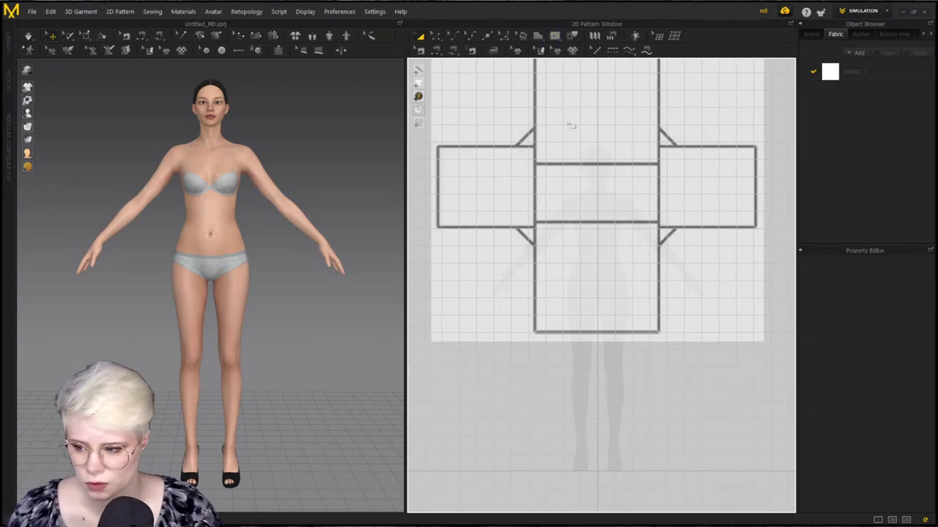
click(556, 38)
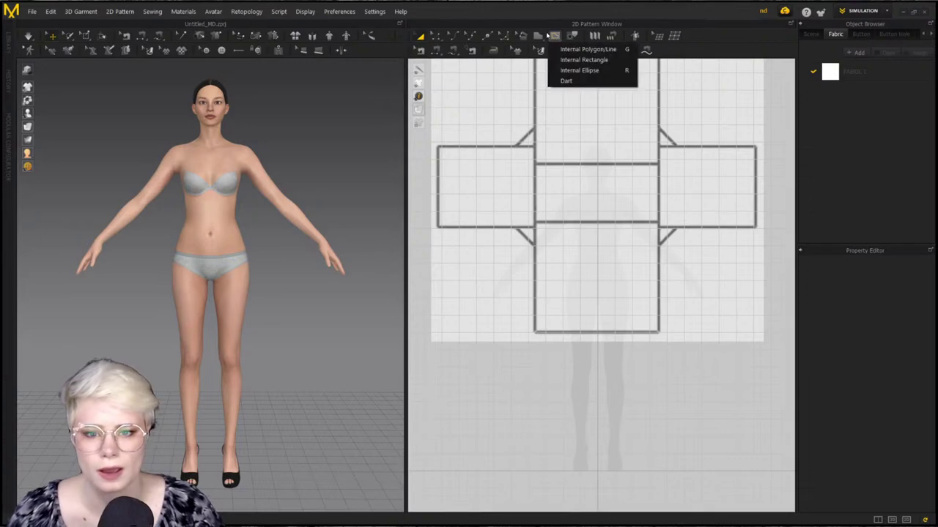
click(539, 37)
click(557, 49)
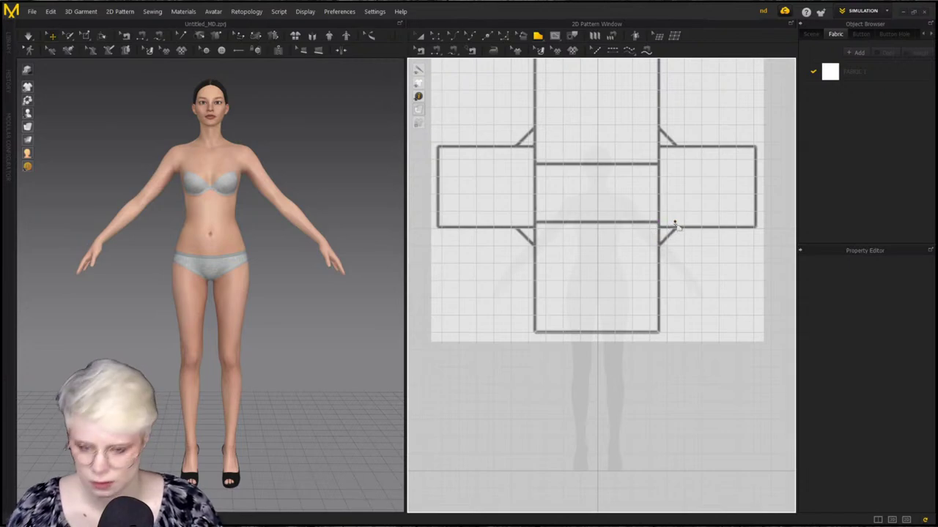
scroll(675, 225, up, 5)
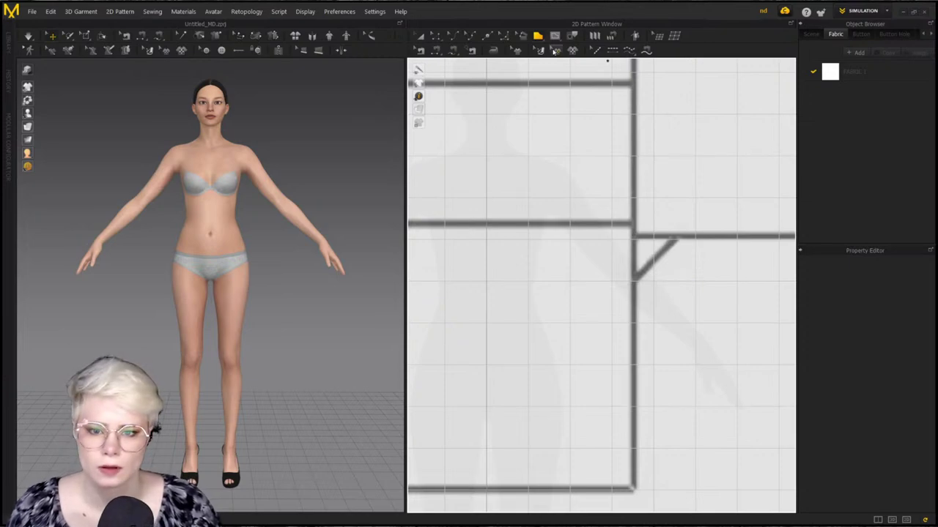
click(539, 36)
click(556, 59)
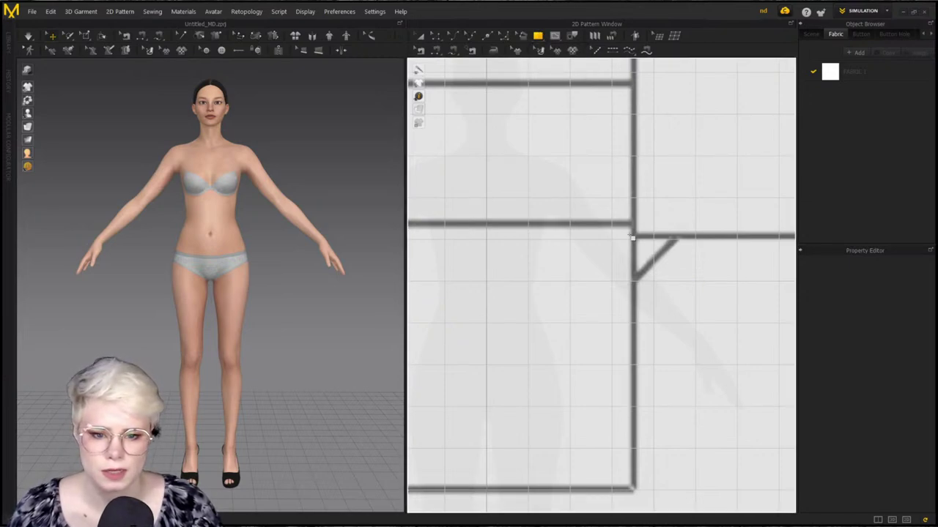
drag(636, 242, 683, 285)
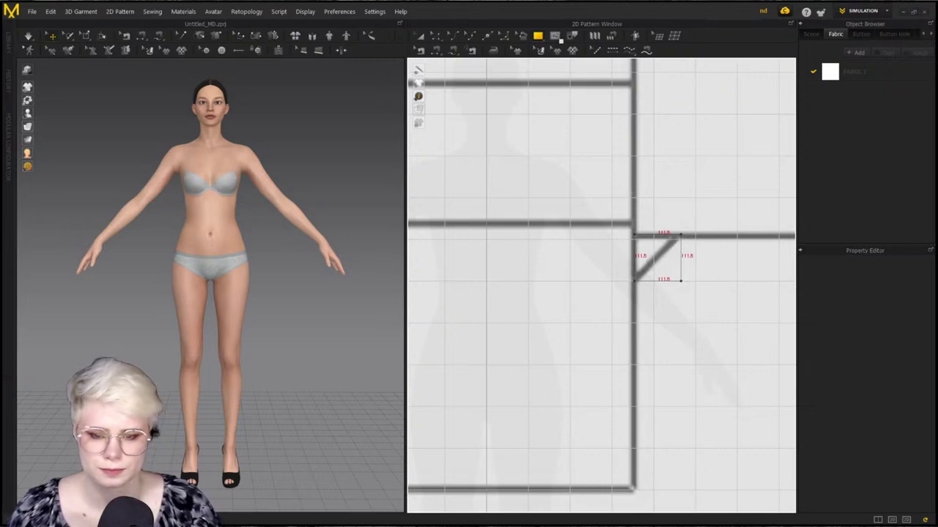
Draw a diagonal internal line across the gusset square from its upper-right corner to its lower-left corner
click(555, 38)
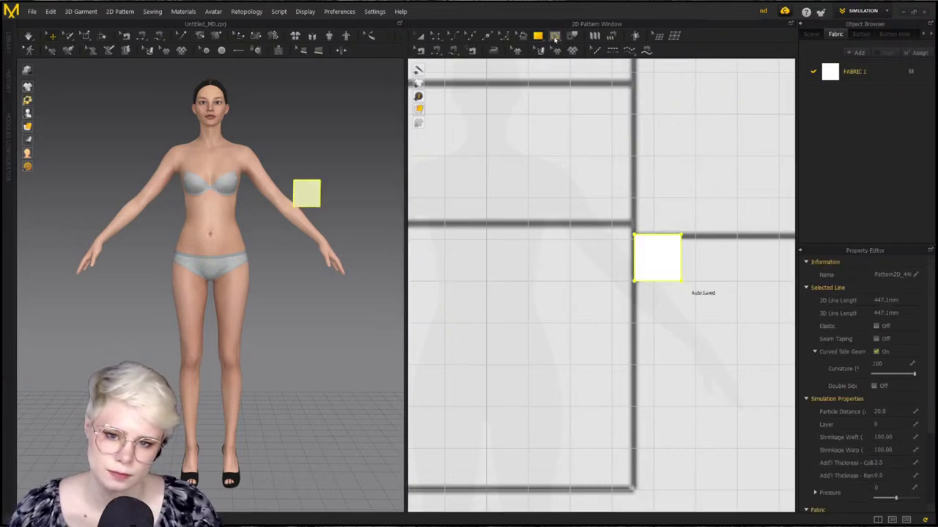
click(681, 235)
click(634, 281)
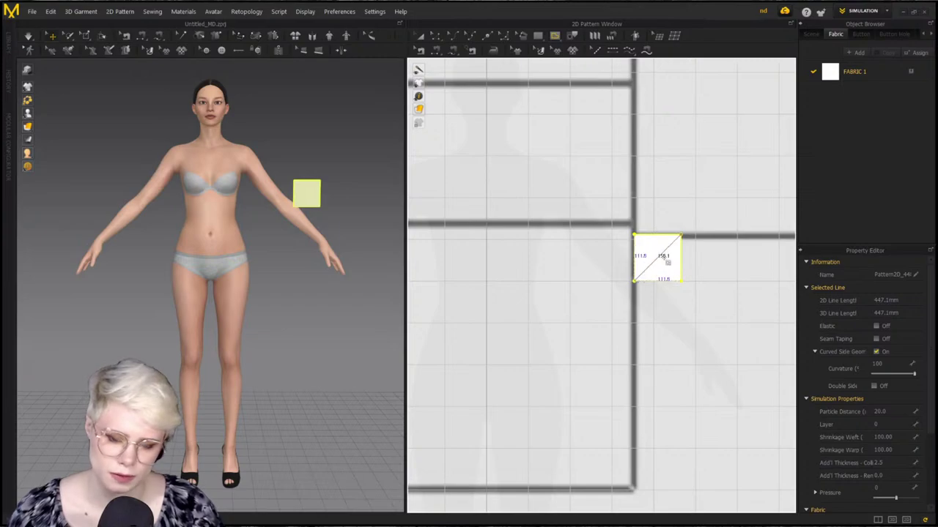
key(Return)
Cut and sew the gusset square along its diagonal internal line to split it into two joined triangles
key(z)
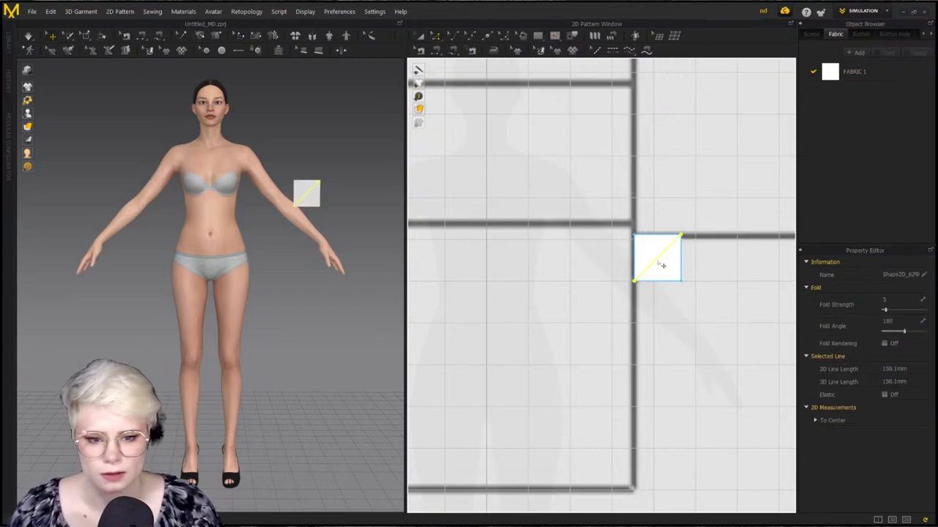
right_click(663, 262)
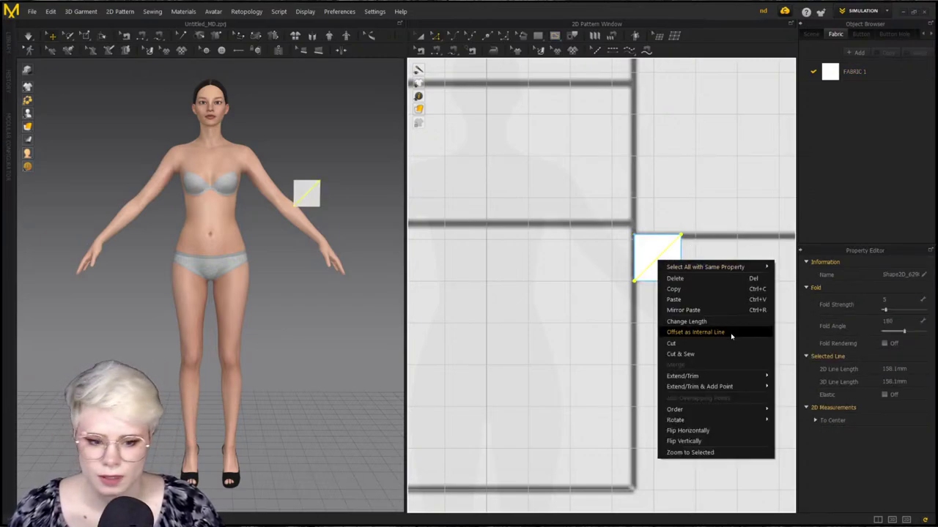
mouse_move(710, 378)
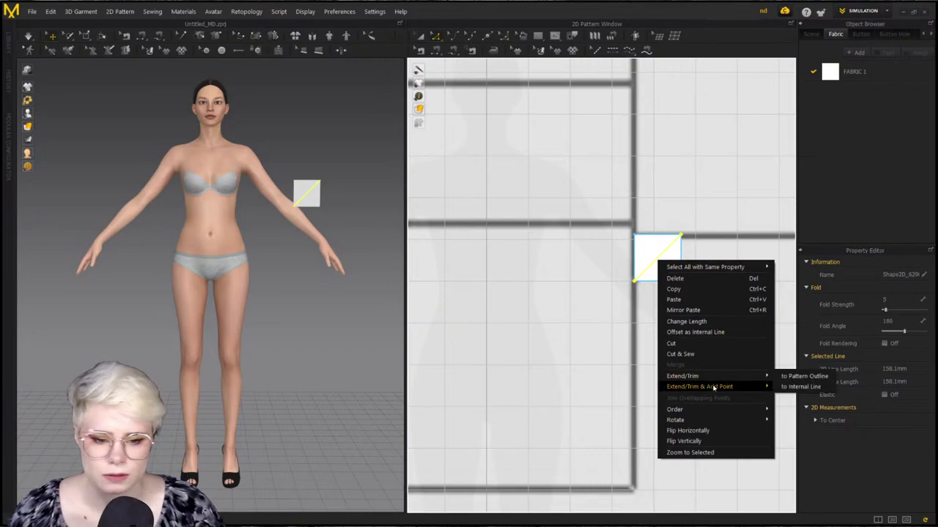
mouse_move(721, 408)
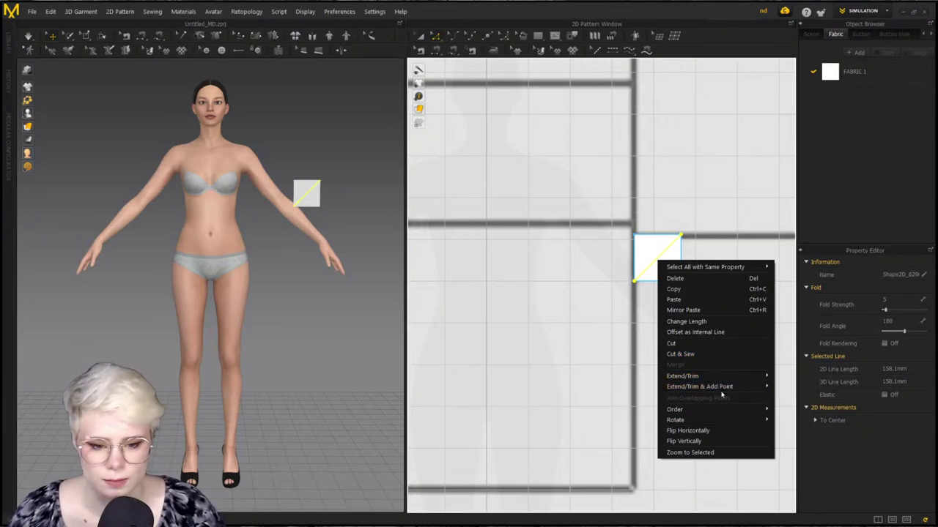
click(709, 355)
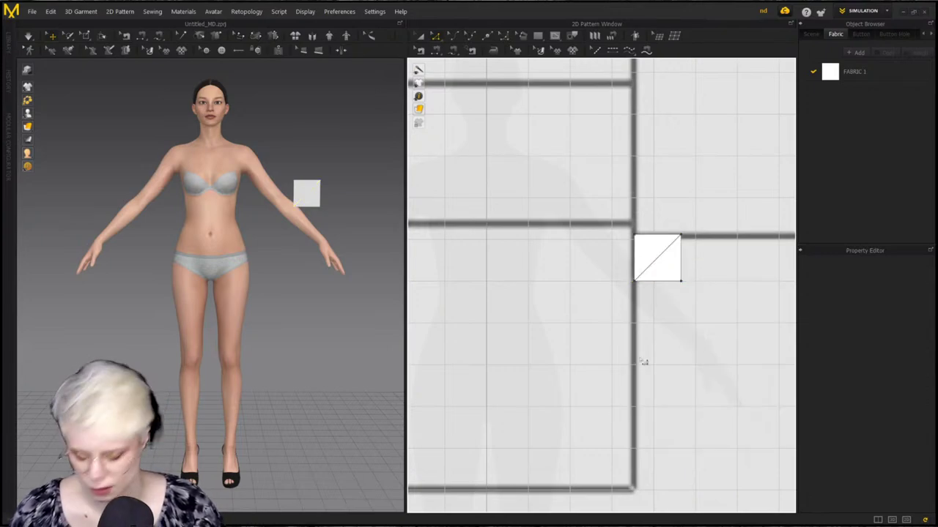
Move the cut-off gusset triangle to the diagram's lower-left underarm and rotate it to match the traced corner
scroll(644, 363, down, 2)
drag(673, 334, 448, 342)
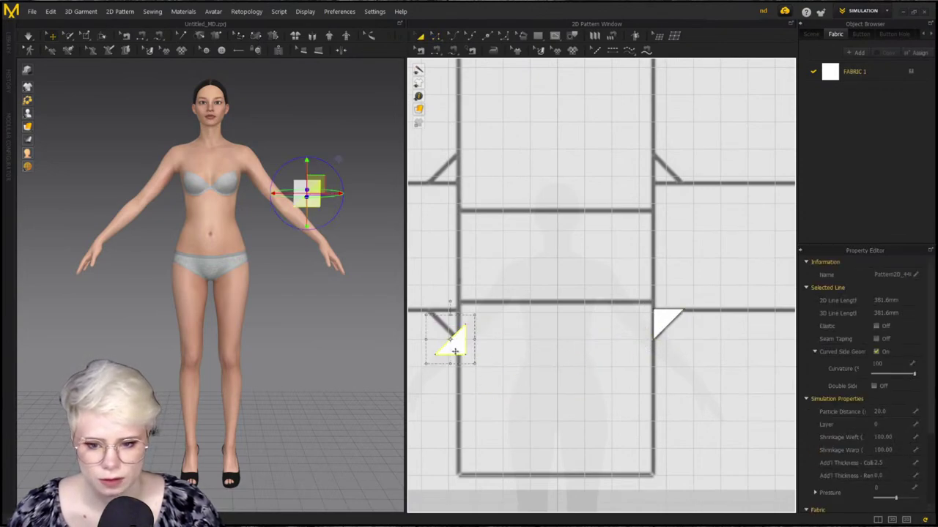
drag(450, 302, 434, 321)
click(449, 321)
drag(518, 316, 512, 302)
click(541, 304)
click(520, 301)
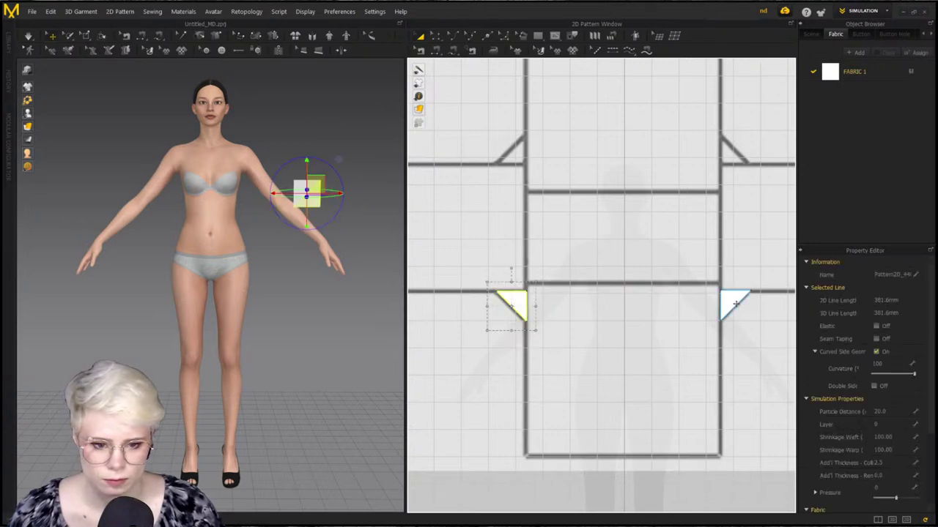
Copy both lower gusset triangles about 595 mm upwards and rotate and align the copies with the diagram's upper underarm corners
shift+click(735, 304)
key(ctrl+c)
key(ctrl+v)
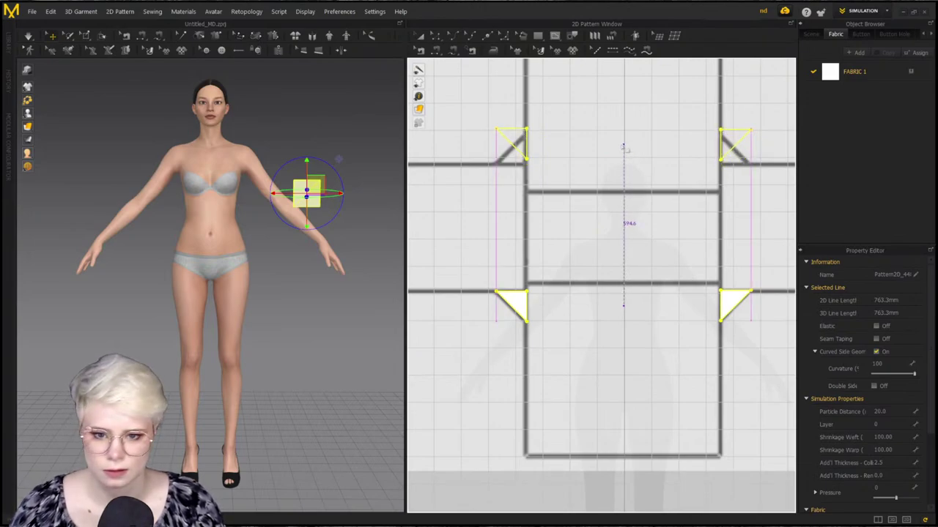
click(624, 149)
drag(621, 105, 626, 220)
click(511, 149)
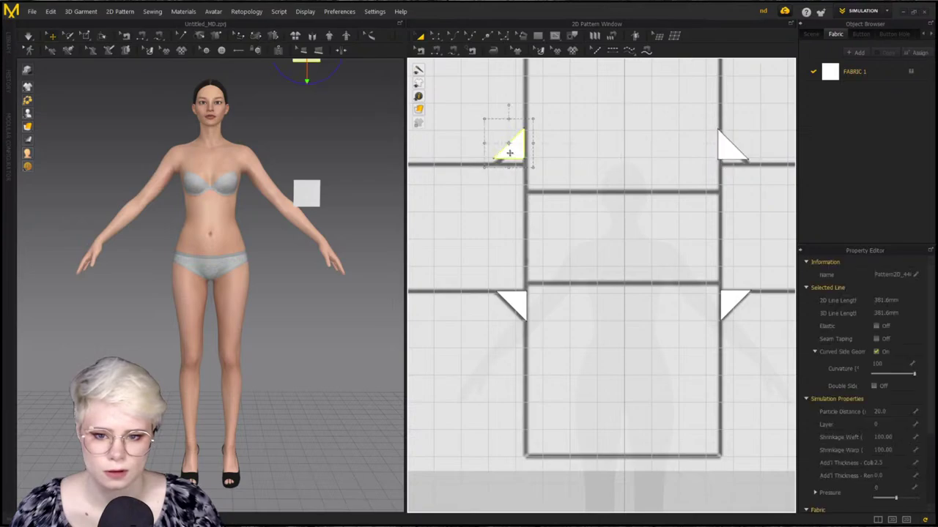
click(730, 149)
Draw a rectangular body panel over the diagram's lower central block, extended below its hem, with a perimeter of about 3413 mm
scroll(717, 209, down, 6)
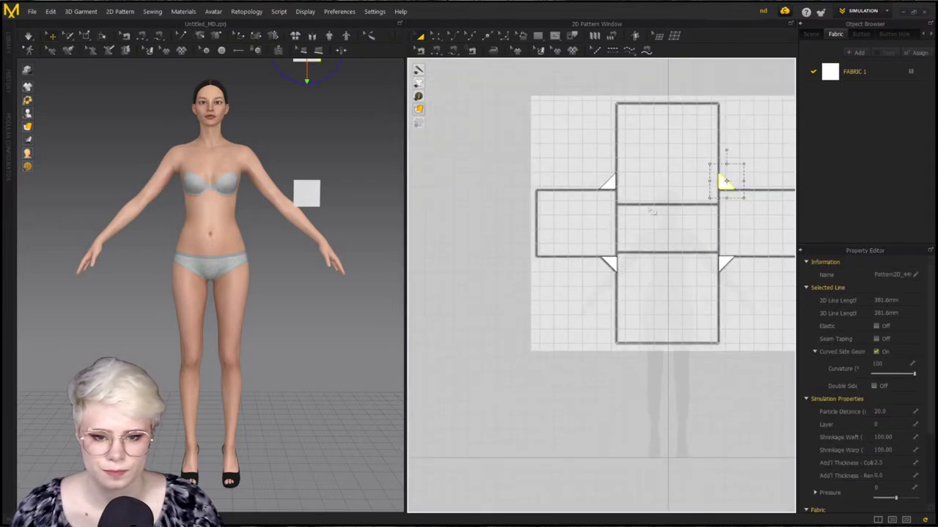
middle_drag(676, 193, 590, 198)
scroll(591, 198, up, 3)
click(538, 35)
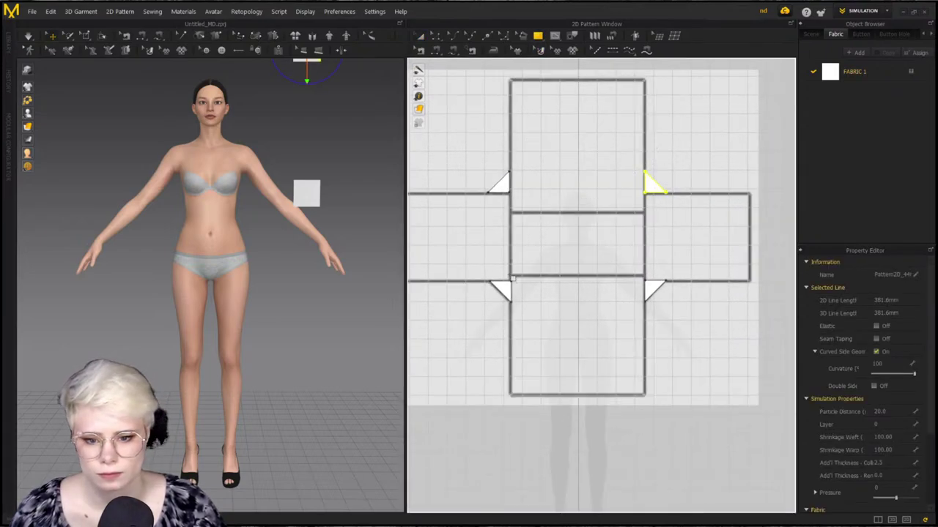
drag(511, 276, 648, 462)
scroll(587, 271, down, 2)
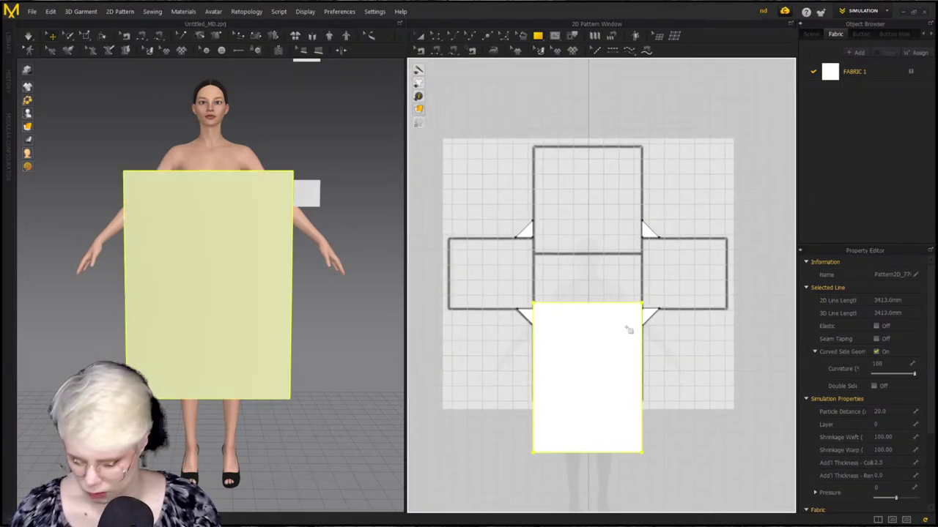
scroll(596, 340, up, 5)
scroll(597, 340, down, 5)
Copy the body panel straight up by about 1327 mm onto the diagram's upper central block
click(605, 349)
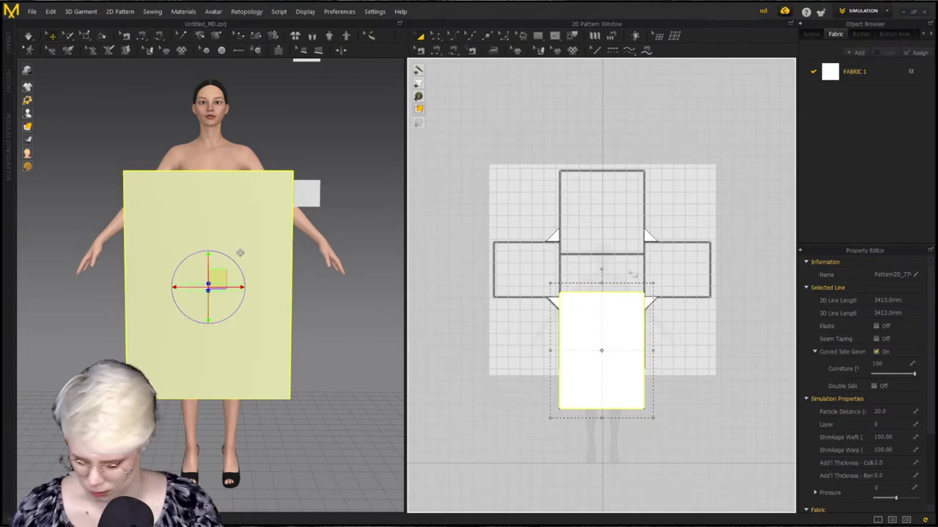
key(ctrl+v)
key(Escape)
click(597, 351)
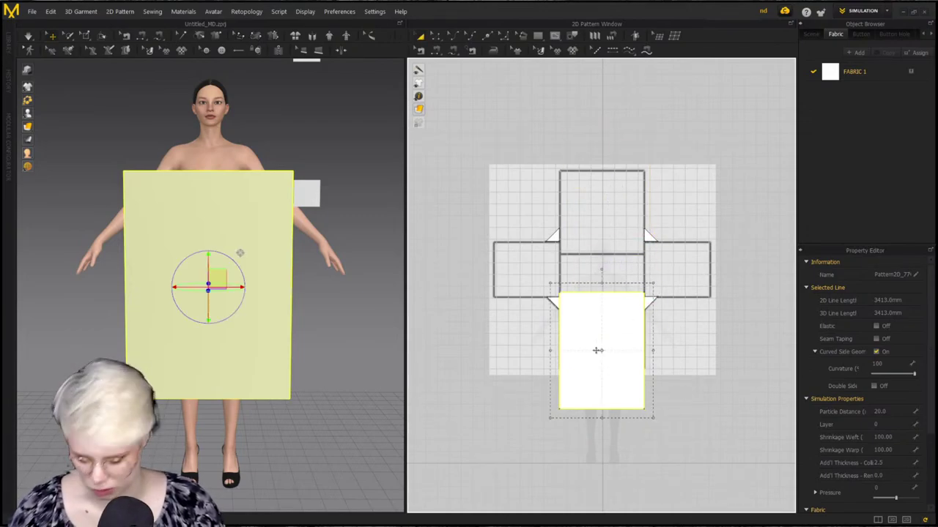
drag(597, 349, 601, 194)
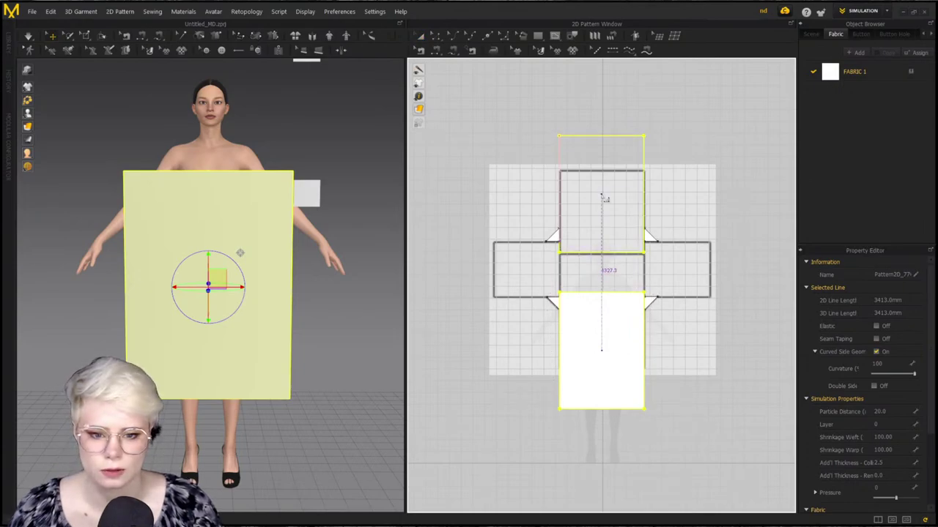
click(602, 195)
Draw a sleeve rectangle of about 2048 mm perimeter over the diagram's left arm and paste a copy over the right arm
scroll(557, 242, up, 4)
scroll(557, 242, down, 1)
click(538, 36)
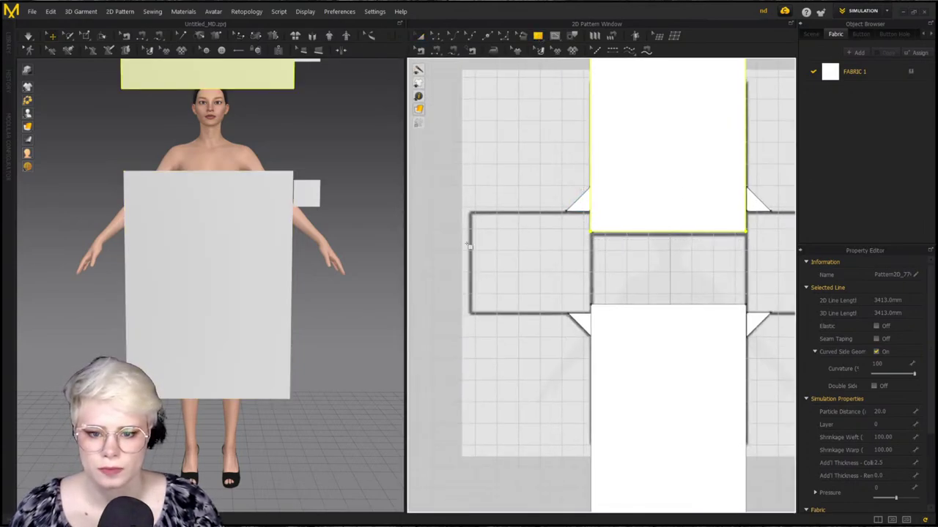
click(593, 315)
key(ctrl+v)
middle_drag(681, 266, 511, 283)
scroll(511, 283, down, 1)
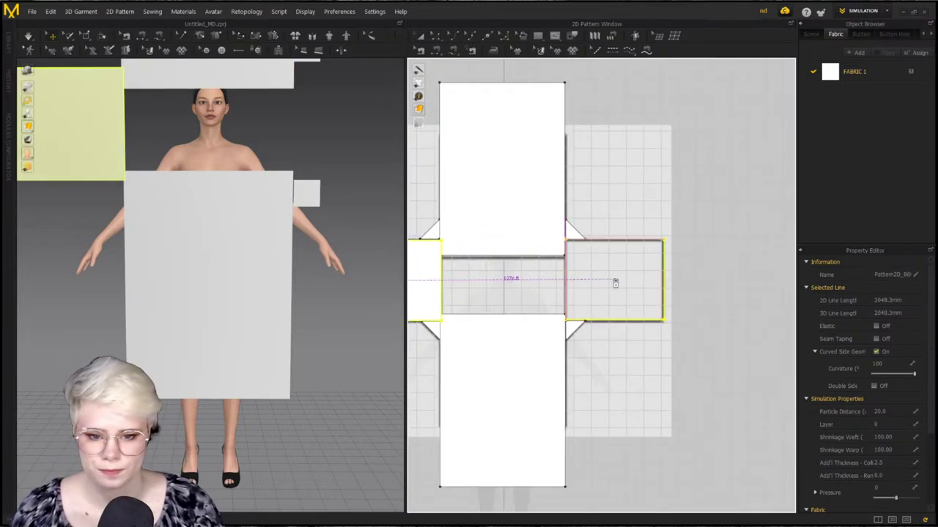
click(617, 284)
Remove the background image and show the 2D pattern pieces as unfilled outlines over the avatar silhouette
scroll(583, 283, down, 3)
scroll(663, 242, down, 1)
right_click(661, 180)
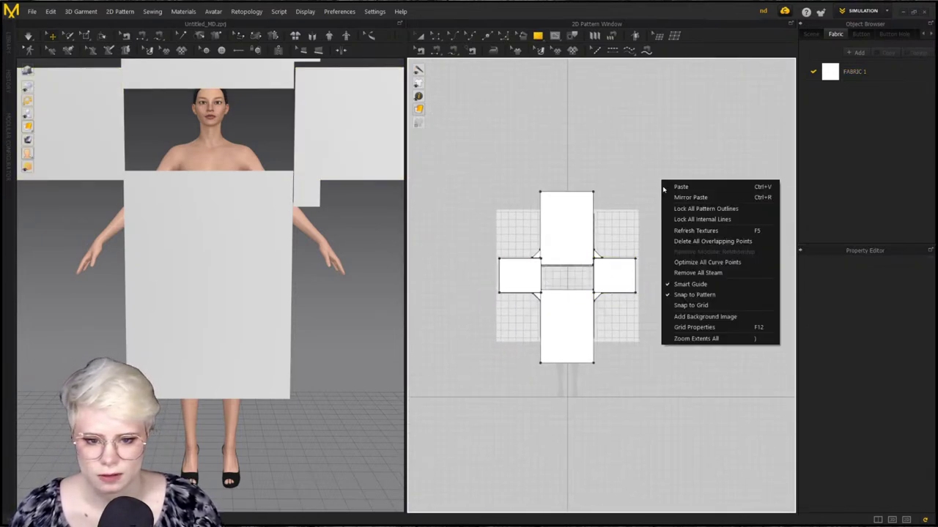
click(702, 316)
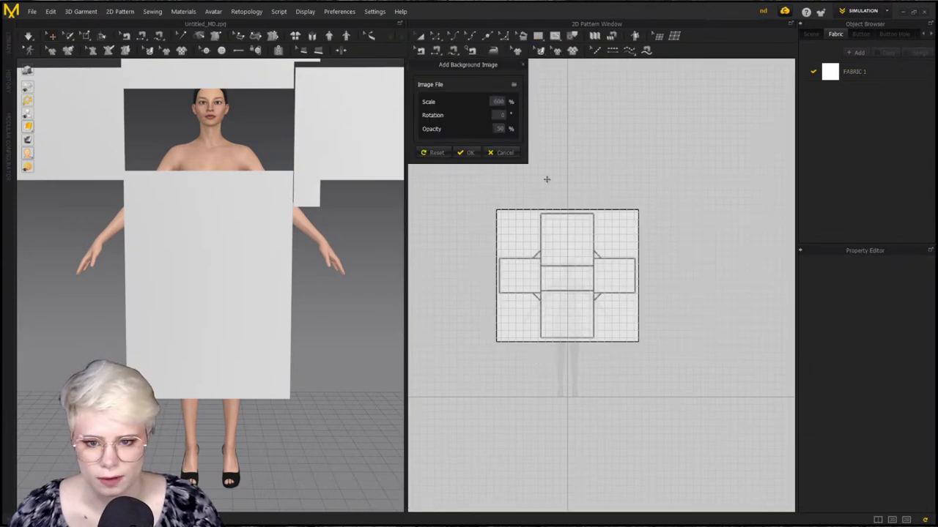
click(504, 152)
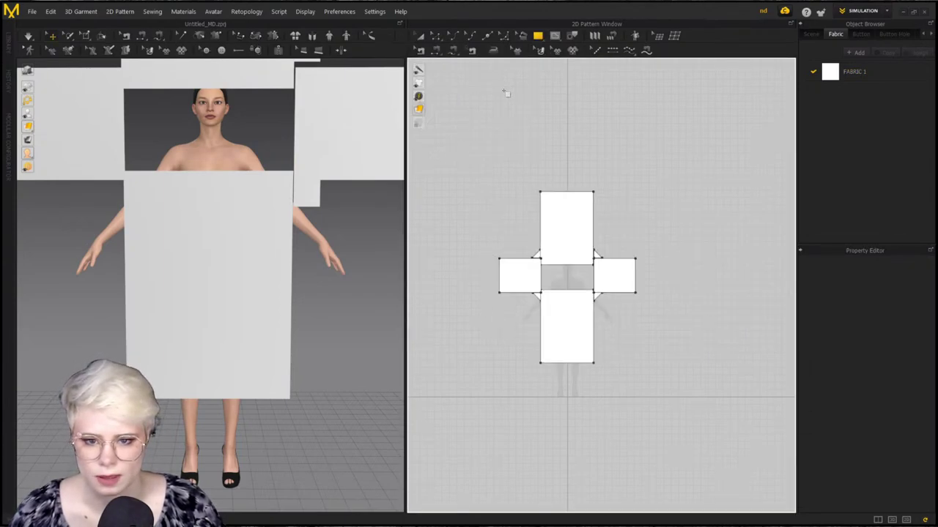
mouse_move(420, 110)
click(457, 110)
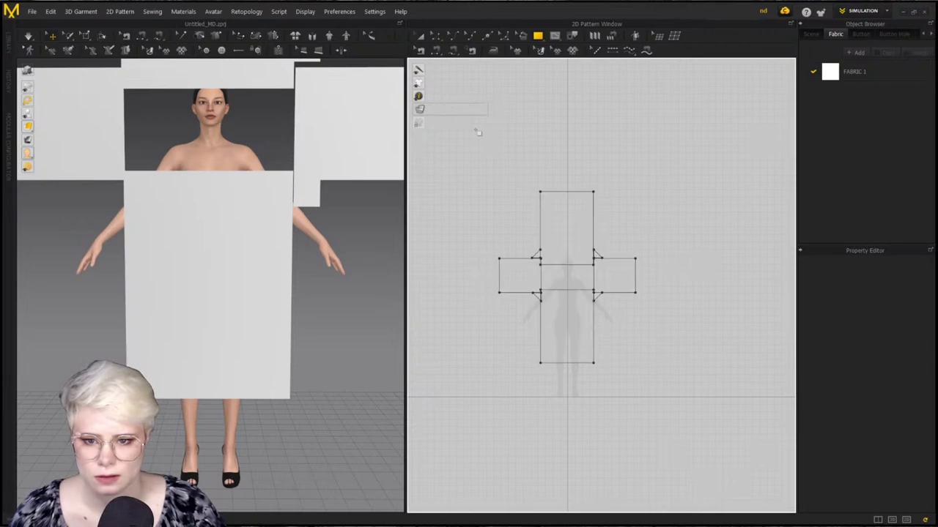
Move the four gusset triangles slightly away from the edges of the body panels and sleeves
scroll(523, 150, up, 4)
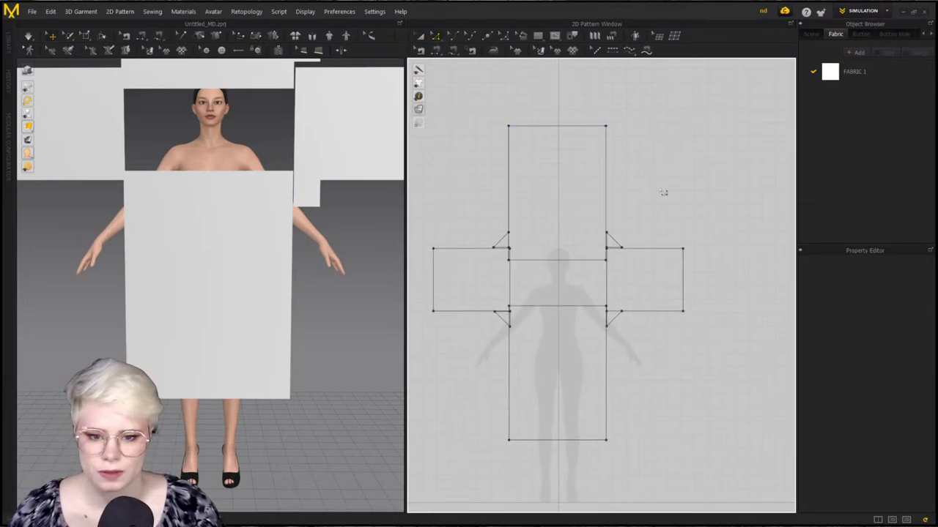
scroll(614, 231, down, 3)
scroll(586, 277, up, 2)
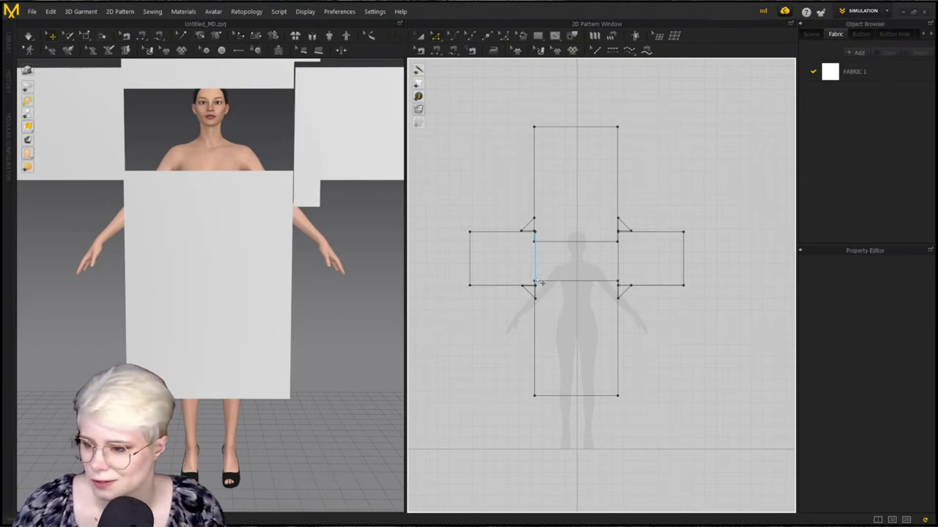
scroll(494, 259, up, 2)
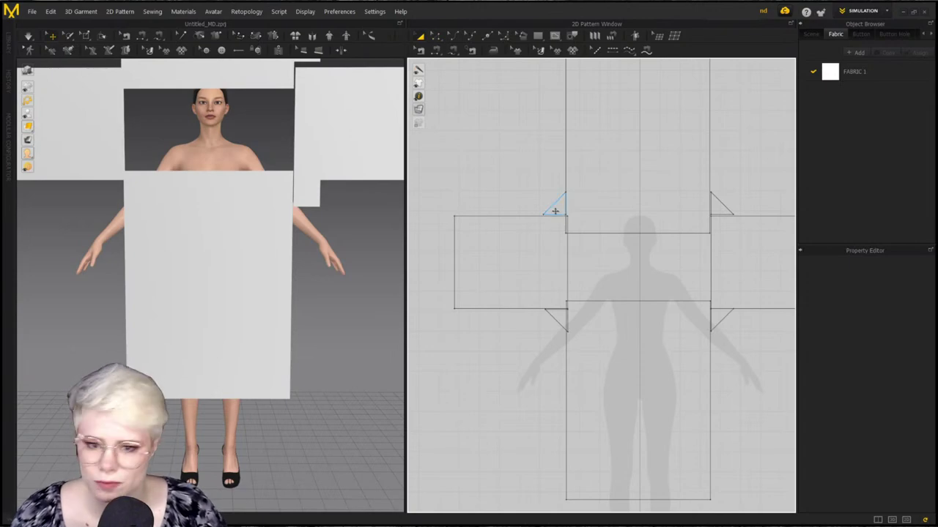
click(555, 211)
click(557, 315)
click(720, 319)
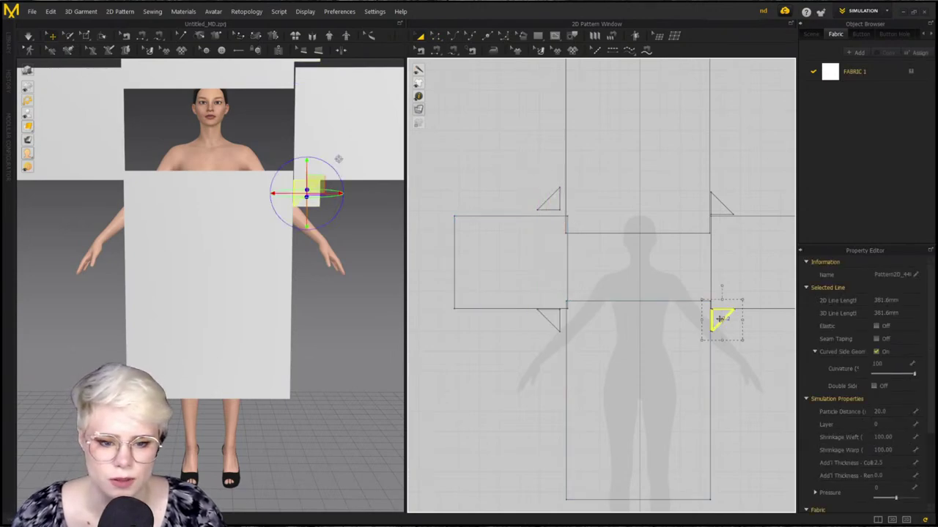
drag(720, 319, 727, 203)
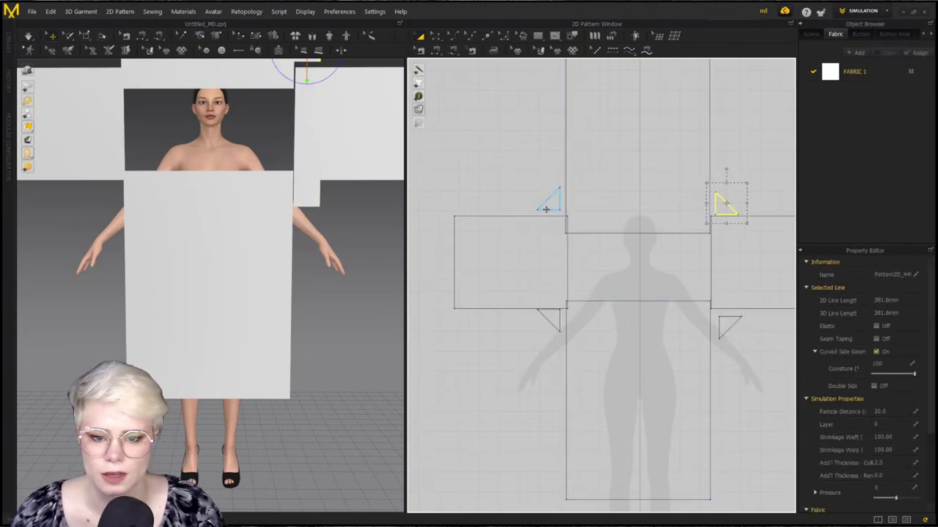
Shift both sleeve rectangles slightly outwards from the body panels and realign the left and upper-right gussets beside them
click(545, 210)
click(538, 278)
drag(538, 278, 533, 279)
click(734, 267)
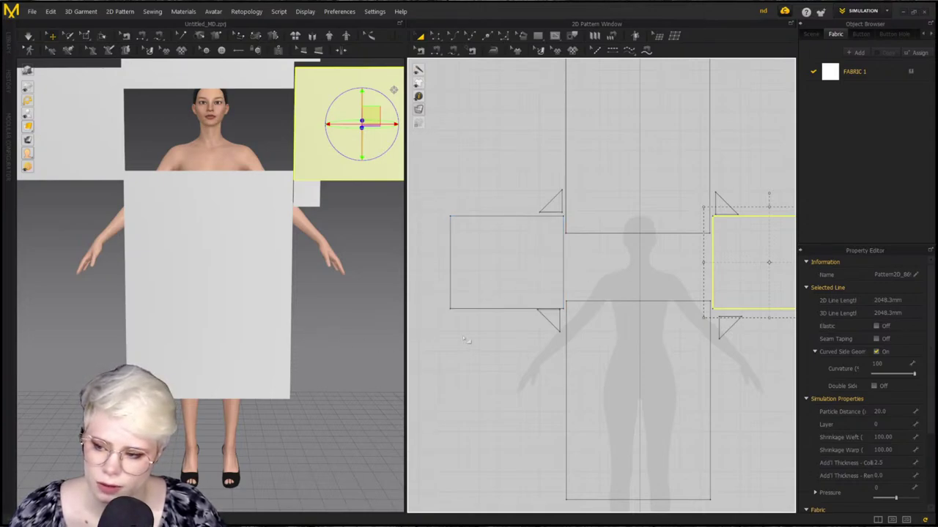
click(551, 319)
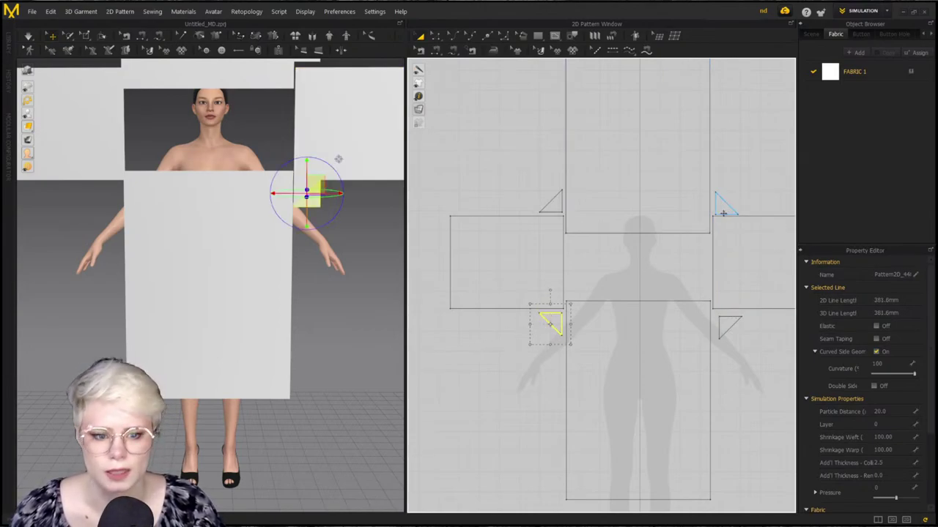
drag(551, 322, 722, 202)
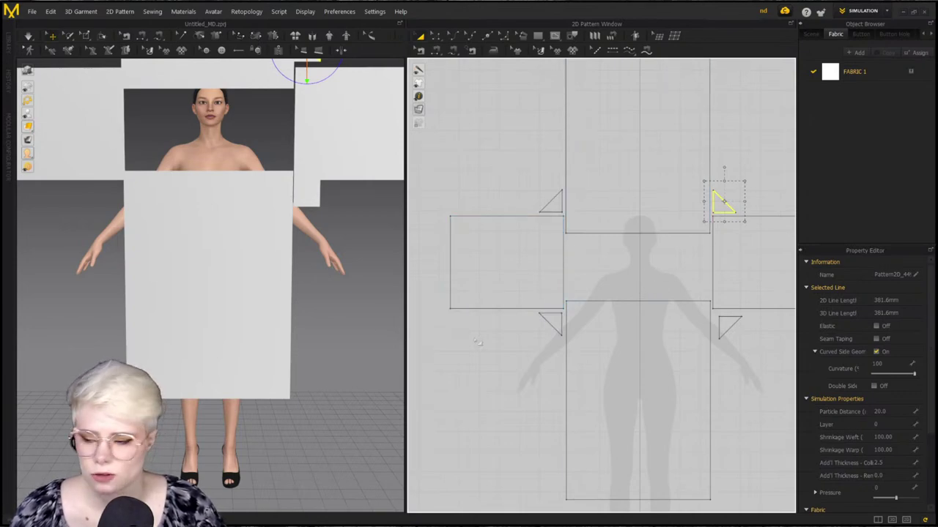
Examine how the body panels, sleeves and gussets sit against the avatar silhouette's neck, shoulders, arms and legs
middle_drag(570, 319, 471, 315)
scroll(471, 314, up, 3)
scroll(529, 249, up, 3)
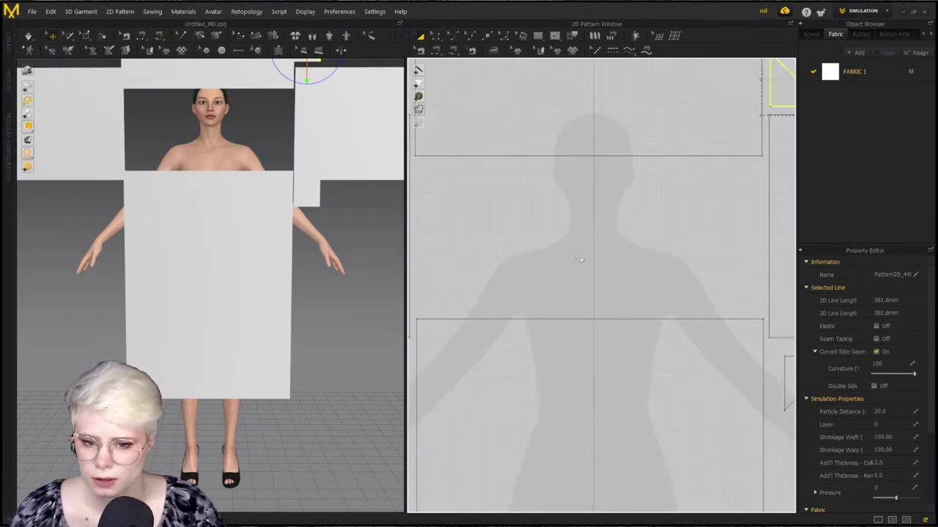
scroll(529, 249, down, 4)
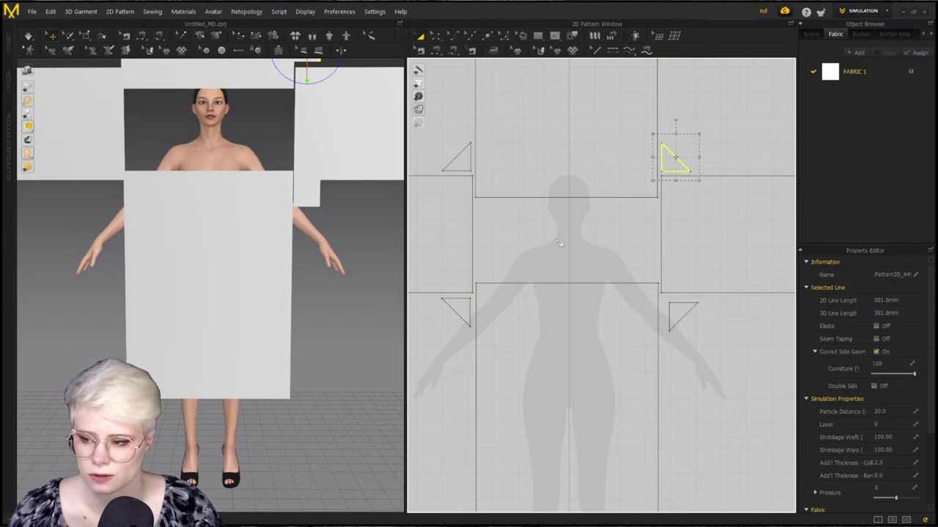
scroll(558, 243, up, 3)
scroll(589, 273, down, 3)
scroll(588, 274, up, 1)
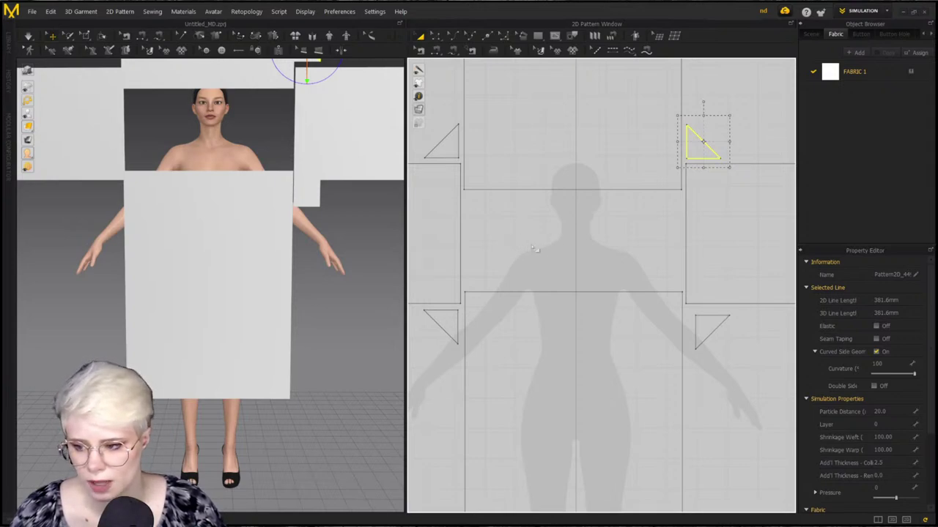
scroll(549, 249, down, 2)
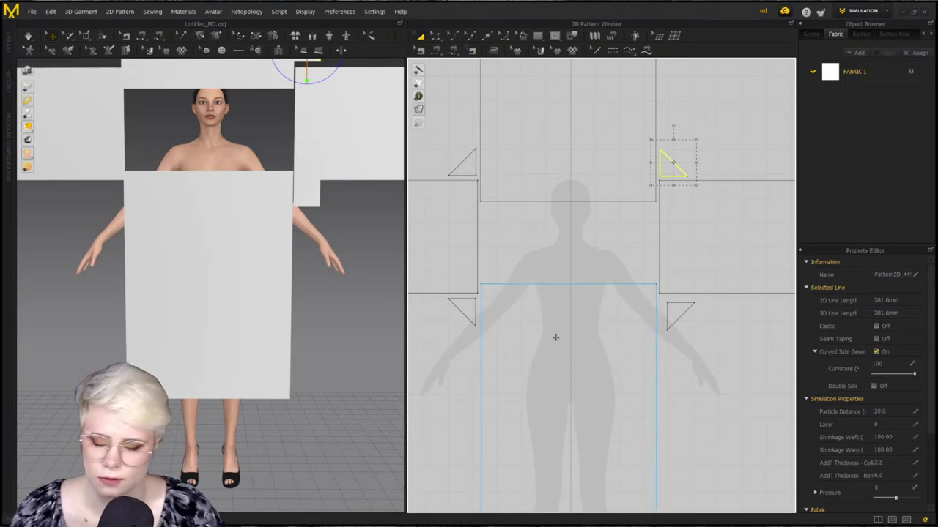
middle_drag(559, 358, 563, 315)
scroll(569, 326, up, 1)
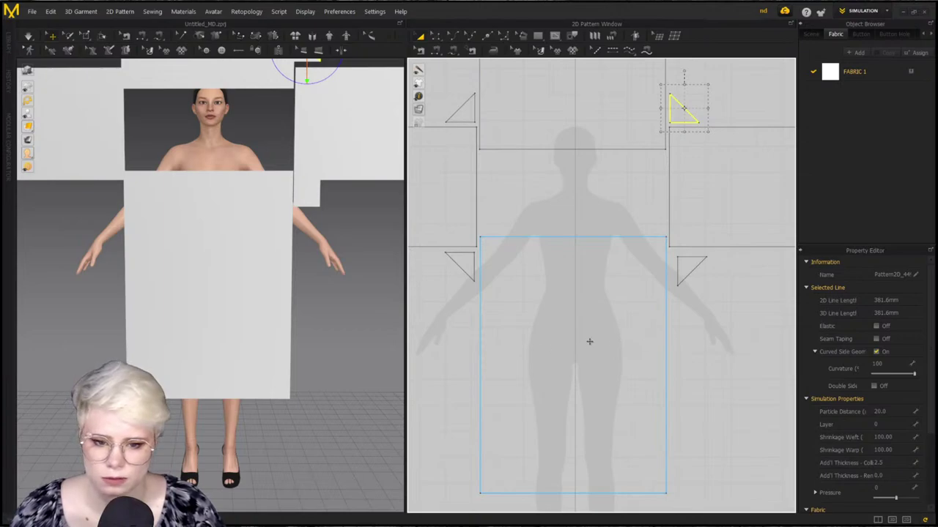
scroll(595, 381, up, 2)
scroll(594, 377, down, 1)
scroll(584, 329, down, 2)
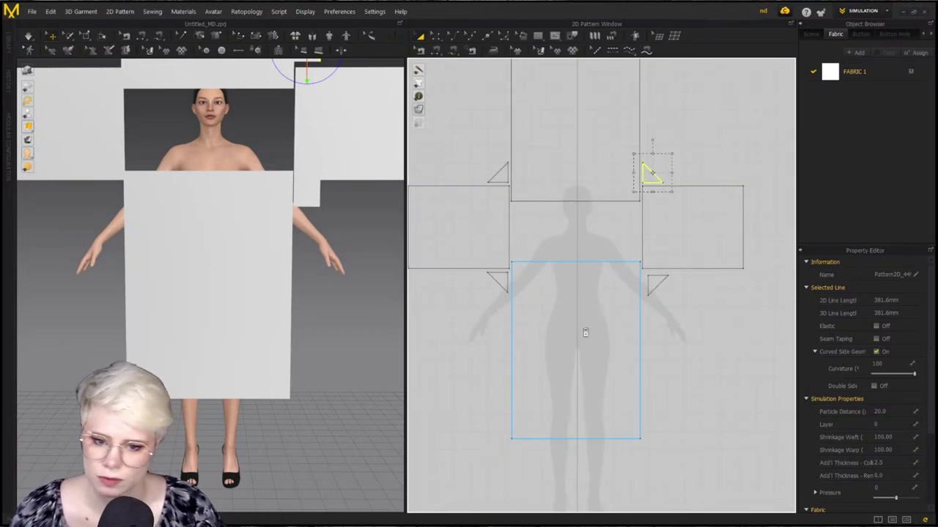
Sew the upper-right gusset's two straight edges to the adjoining sleeve's upper edge and the upper body panel's side over 111.8 mm each
mouse_move(584, 329)
middle_down()
mouse_move(580, 301)
mouse_move(584, 329)
middle_up()
scroll(582, 328, down, 1)
scroll(561, 302, up, 1)
click(698, 166)
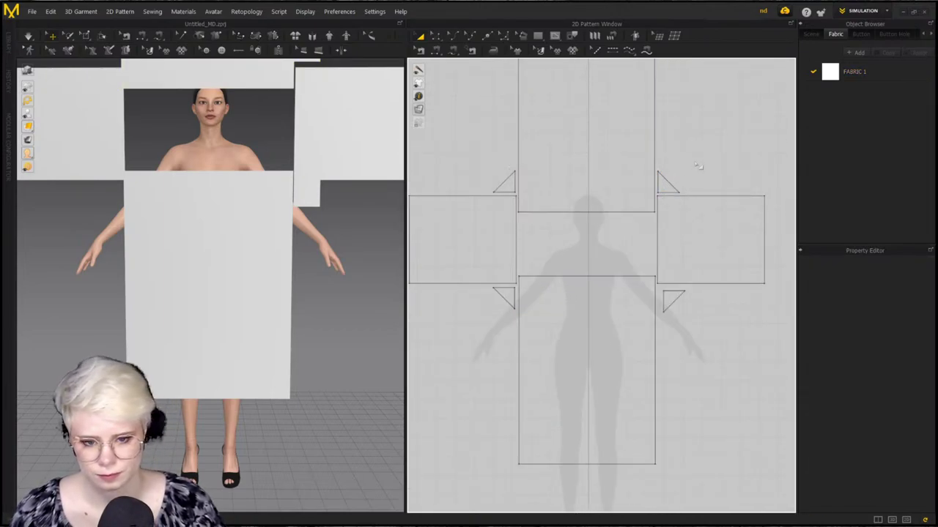
key(n)
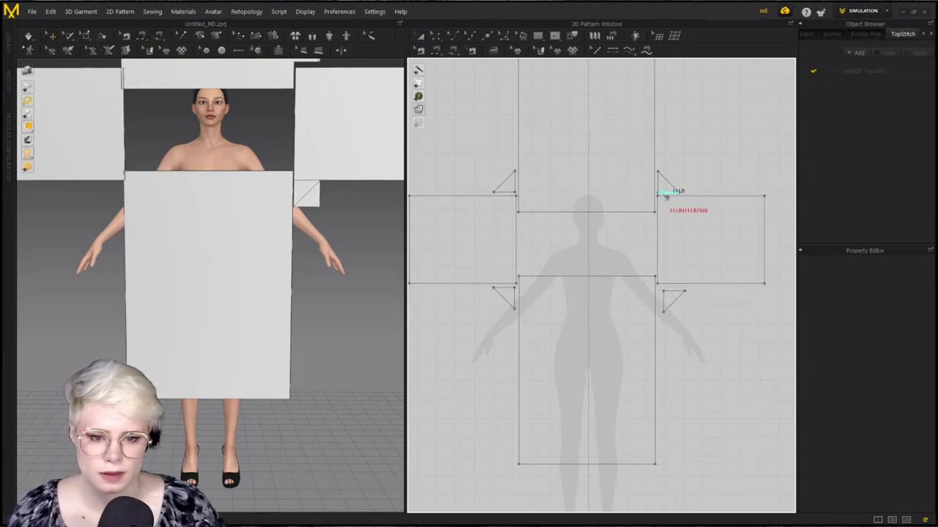
scroll(660, 193, up, 1)
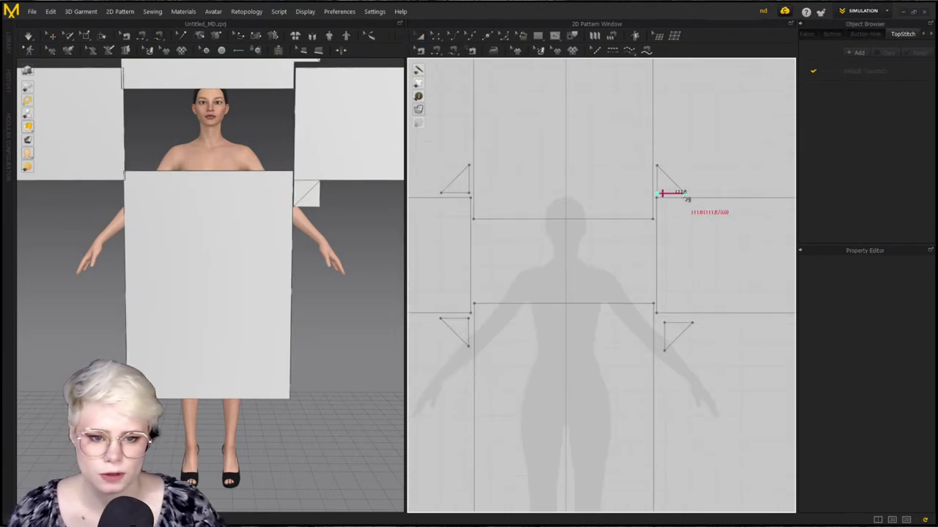
click(659, 197)
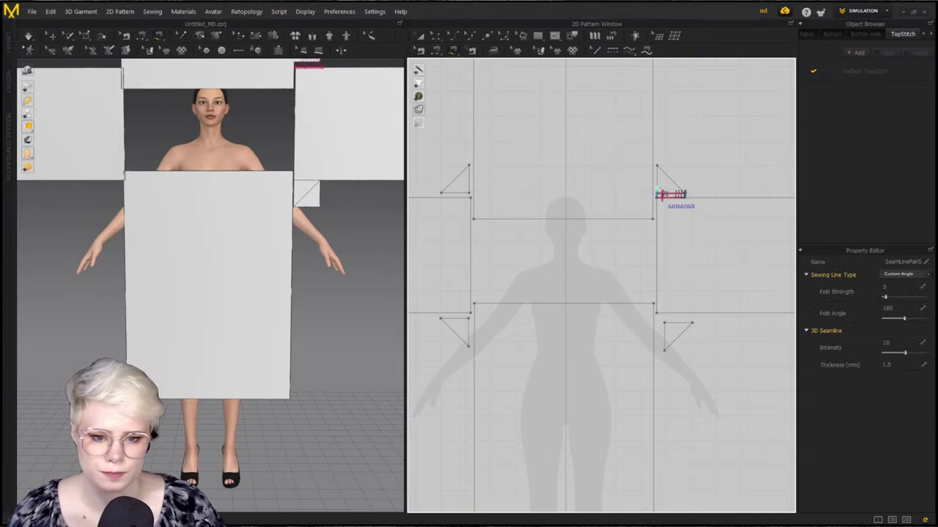
click(659, 191)
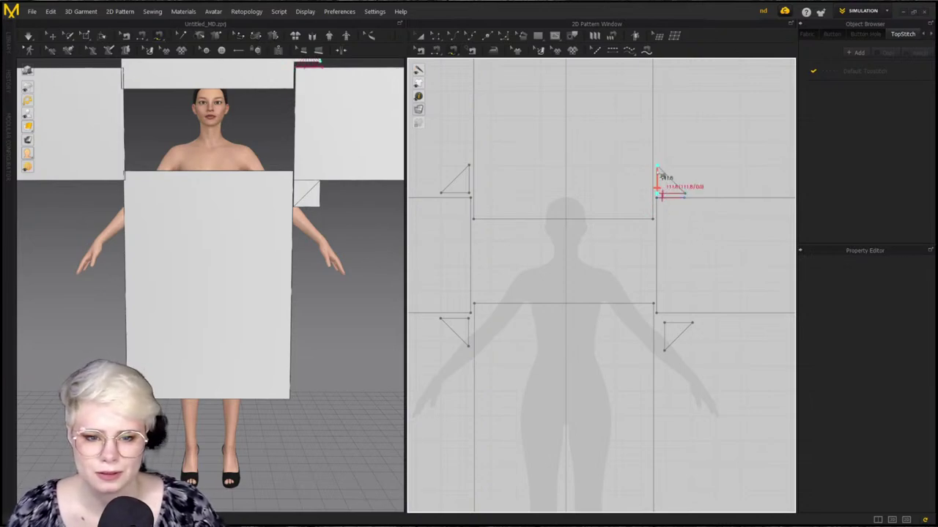
click(658, 180)
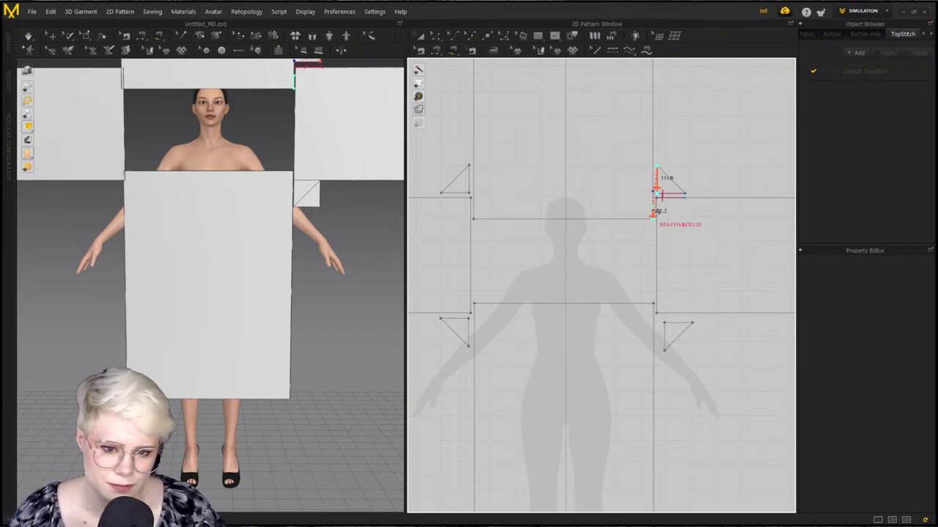
click(653, 204)
Sew the upper-left gusset's straight edges to matching 111.8 mm lengths of the left sleeve's upper edge and the upper body panel's side
scroll(529, 221, down, 2)
scroll(529, 221, up, 2)
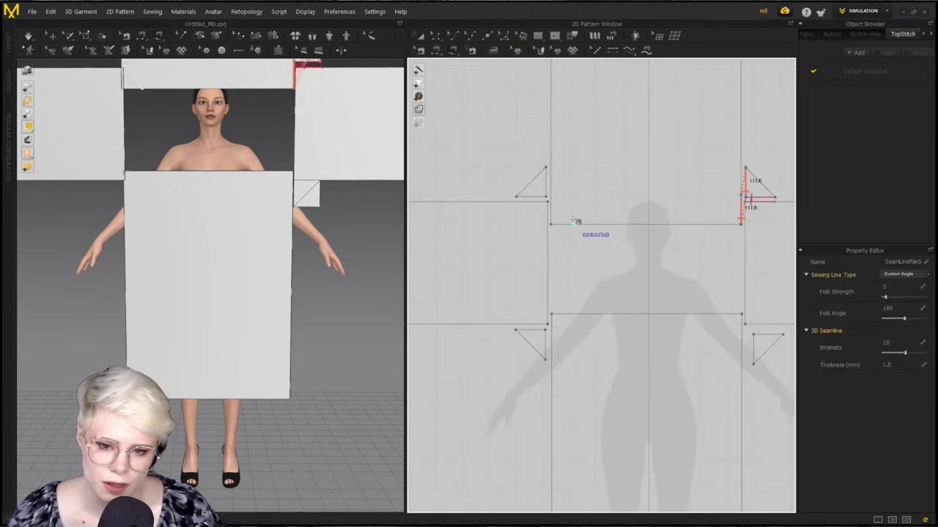
click(534, 198)
click(537, 200)
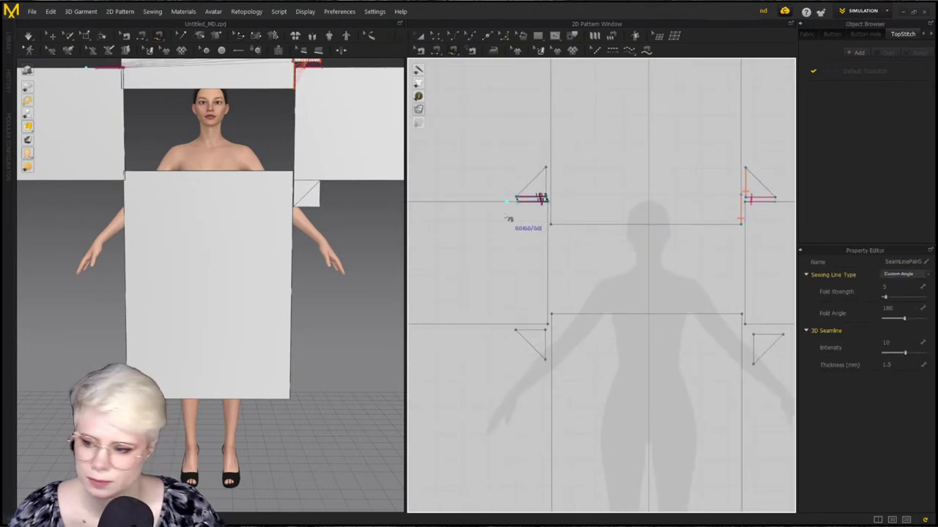
click(547, 189)
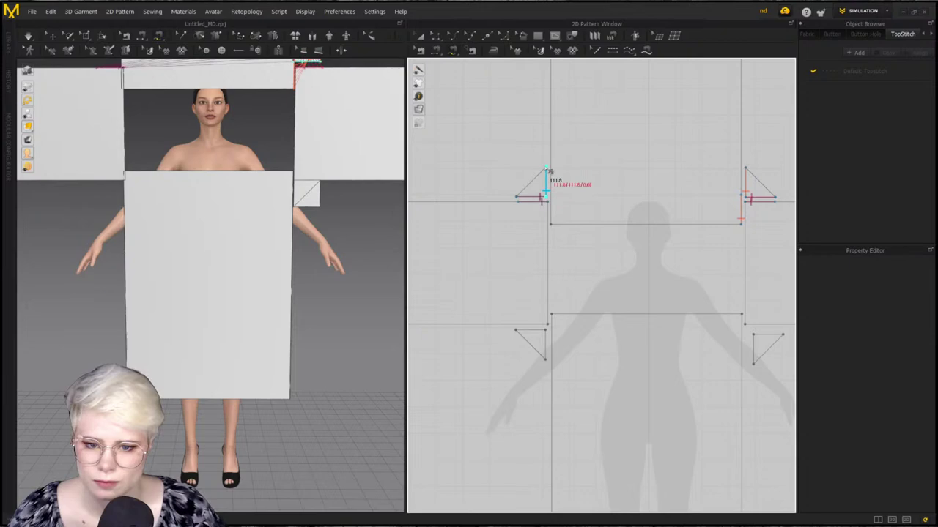
click(550, 220)
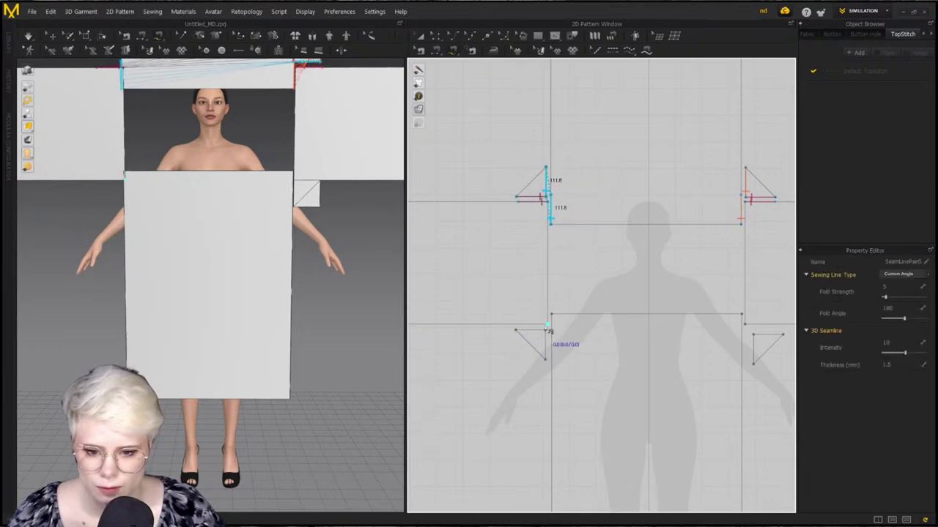
Sew the lower-left gusset's straight edges to 111.8 mm of the left sleeve's lower edge and of the lower body panel's side
click(541, 330)
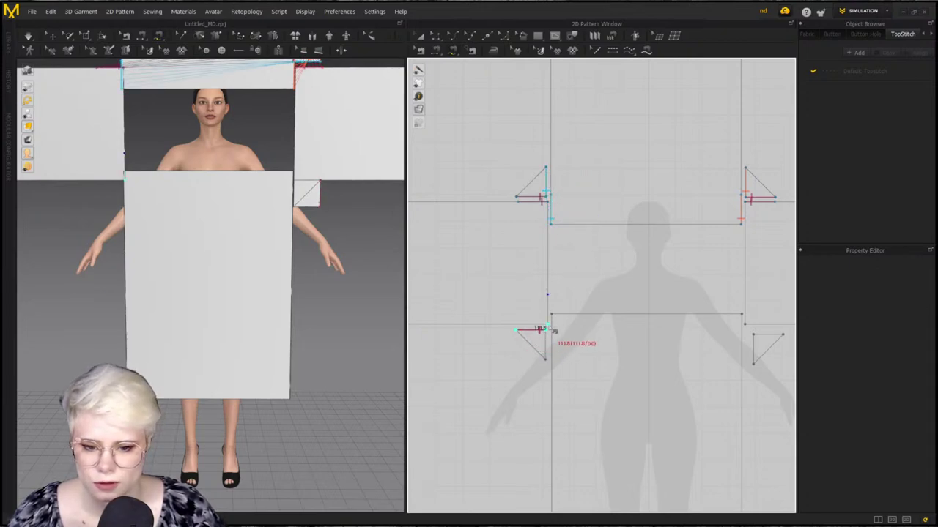
scroll(554, 331, up, 3)
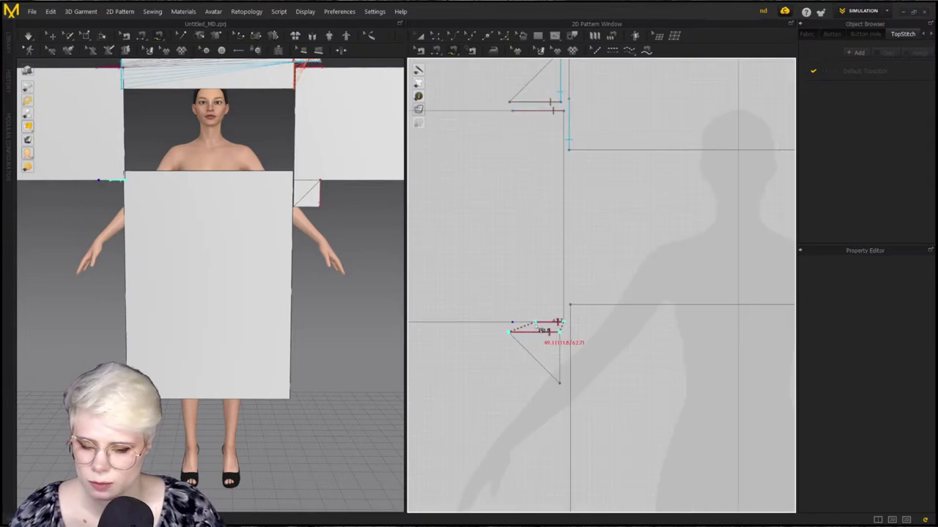
scroll(524, 324, up, 3)
click(505, 323)
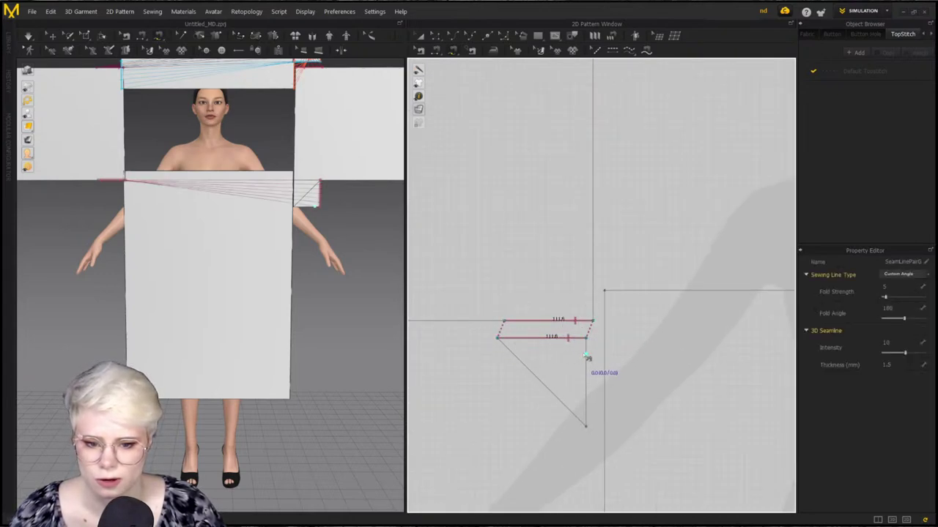
click(586, 339)
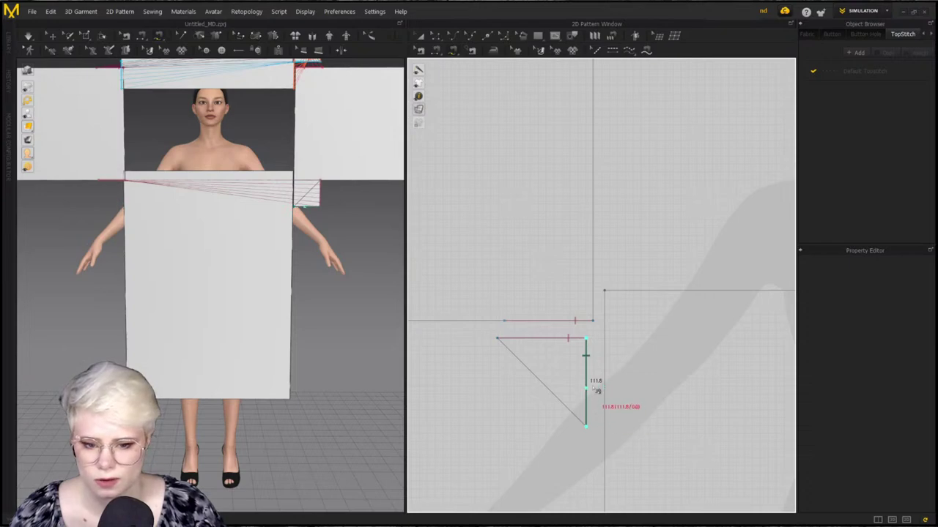
click(603, 291)
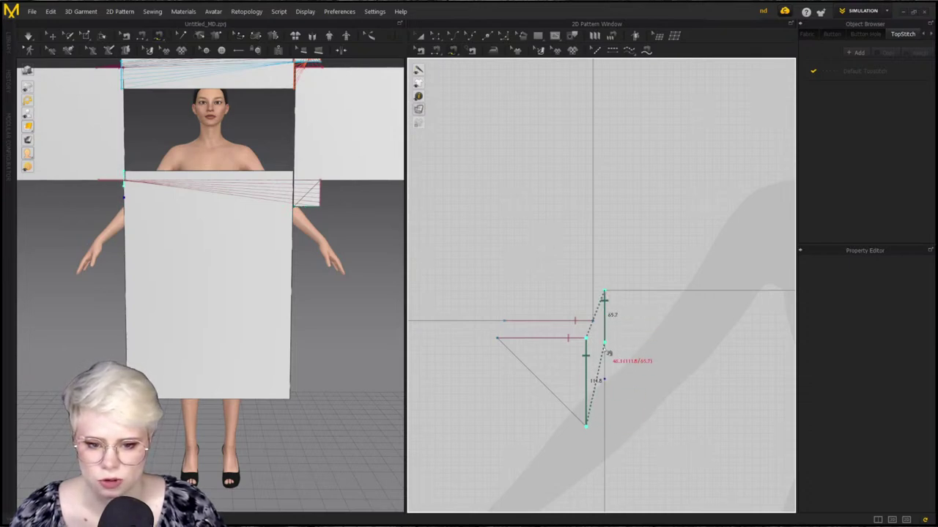
scroll(607, 354, up, 2)
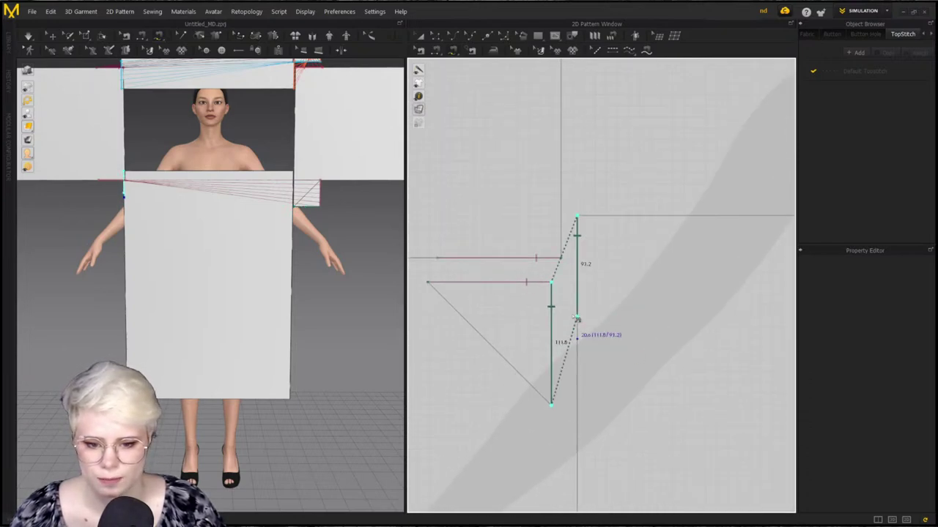
scroll(578, 320, up, 2)
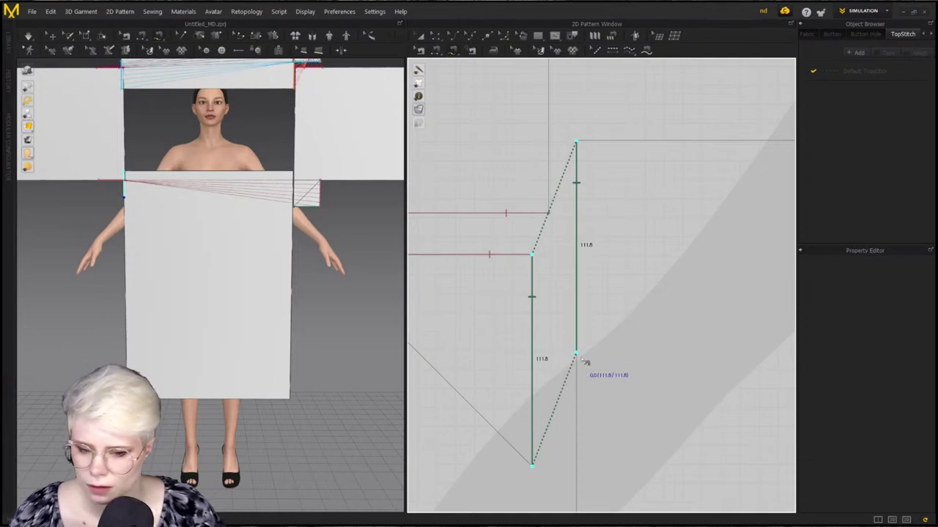
click(584, 361)
scroll(529, 364, down, 5)
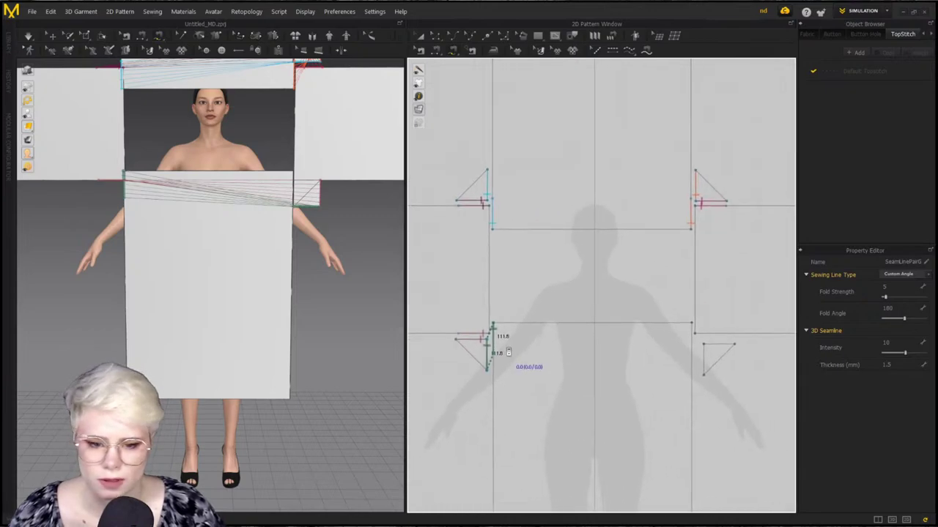
Sew the lower-right gusset's straight edges to the lower body panel's side and the right sleeve's lower edge over 111.8 mm each
scroll(526, 362, down, 4)
middle_drag(596, 358, 460, 332)
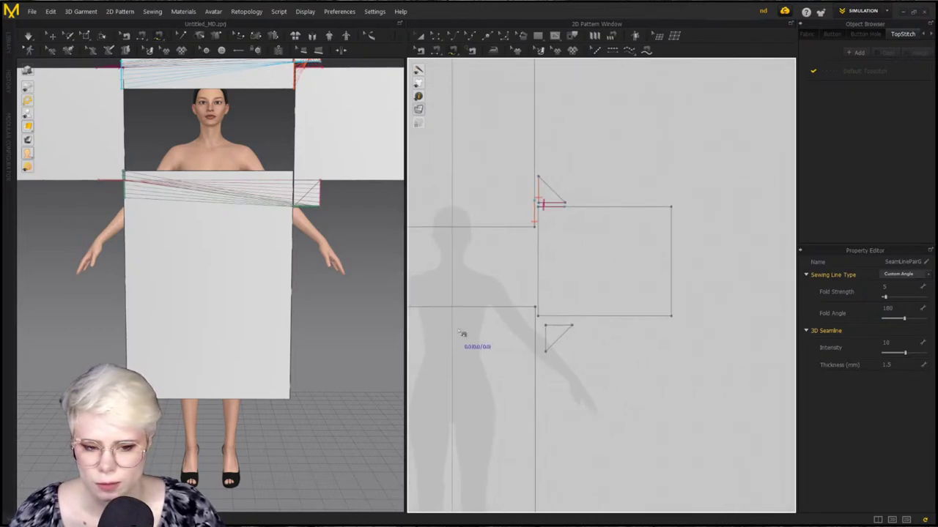
click(545, 326)
click(545, 351)
click(534, 308)
click(534, 334)
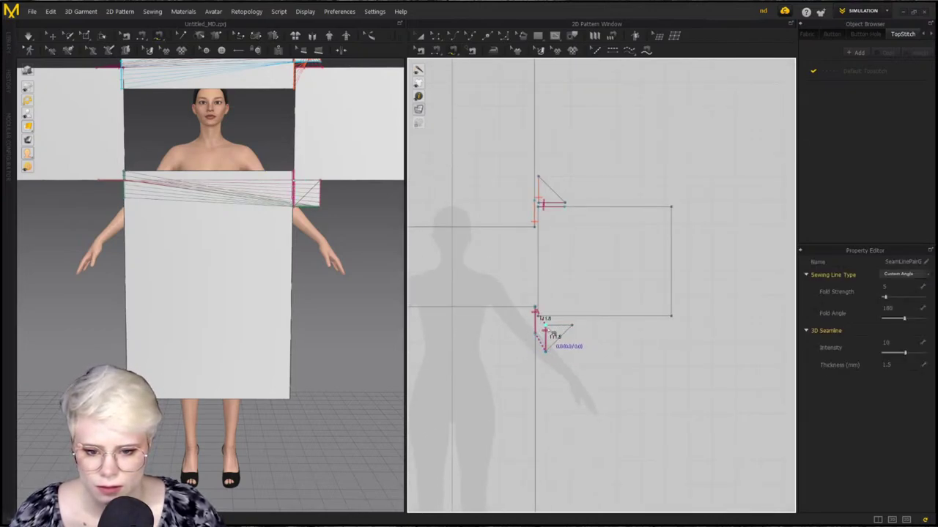
click(545, 325)
click(572, 326)
click(539, 316)
click(565, 317)
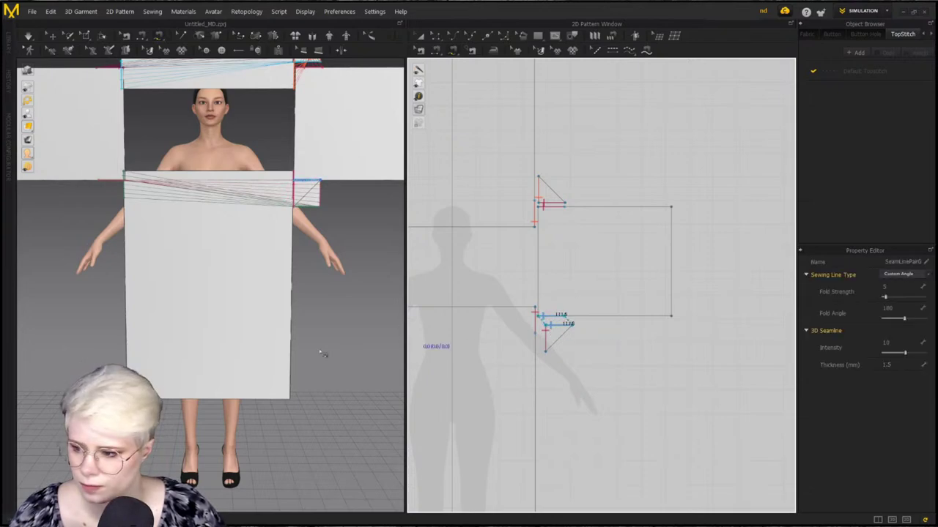
Rotate the upper body panel in the 3D view and move it behind the avatar's back
scroll(549, 329, down, 4)
middle_drag(550, 326, 644, 328)
scroll(645, 329, up, 3)
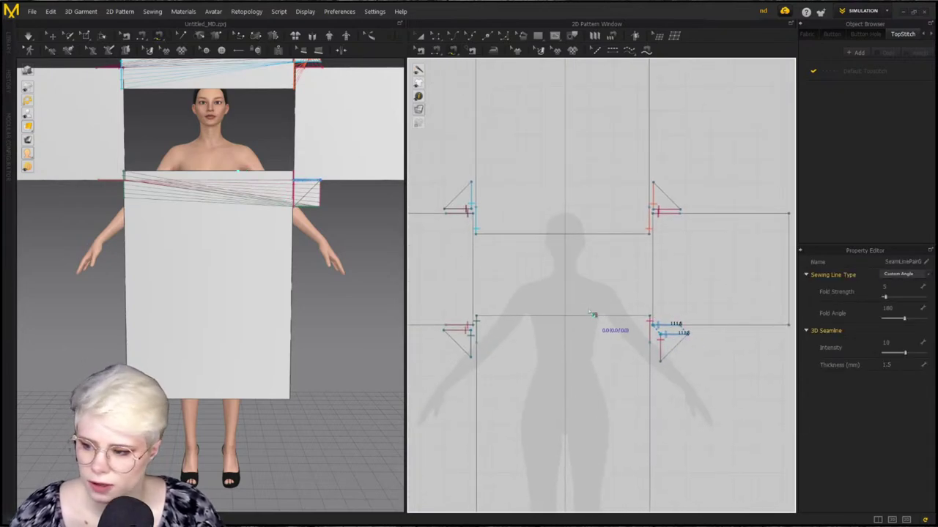
scroll(529, 302, down, 2)
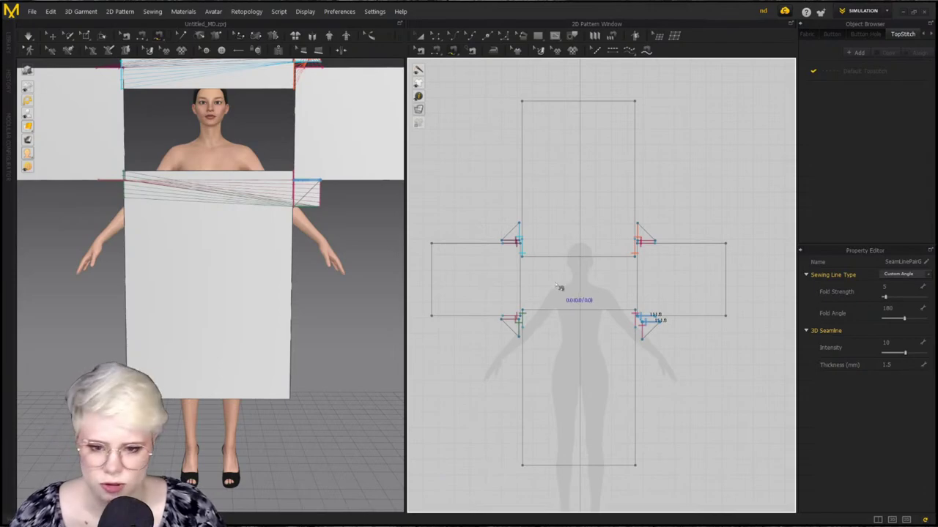
scroll(315, 254, down, 2)
right_drag(315, 254, 192, 123)
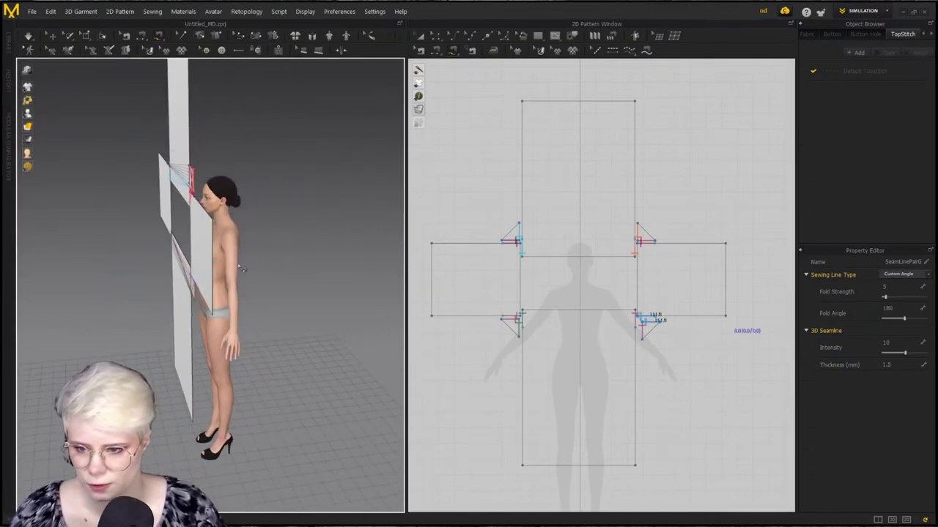
key(a)
right_drag(208, 156, 172, 130)
click(172, 131)
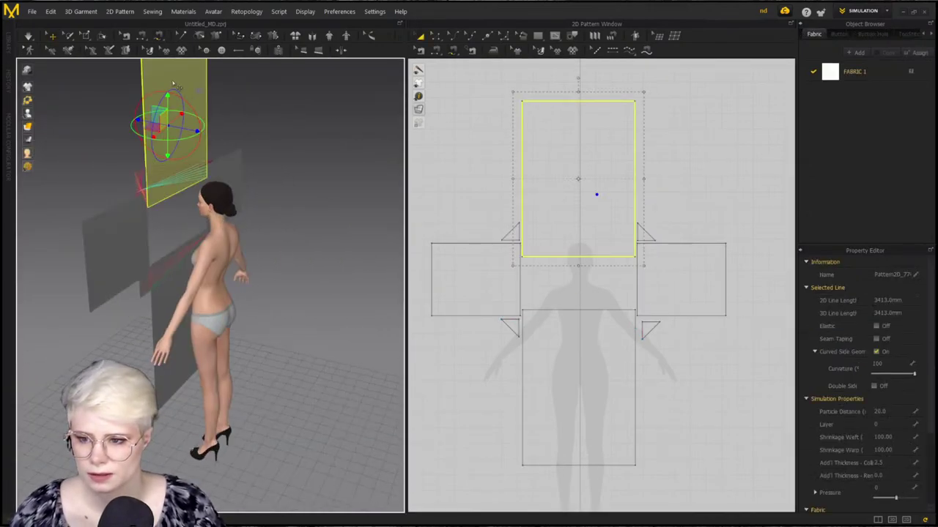
drag(181, 99, 210, 196)
drag(221, 152, 297, 274)
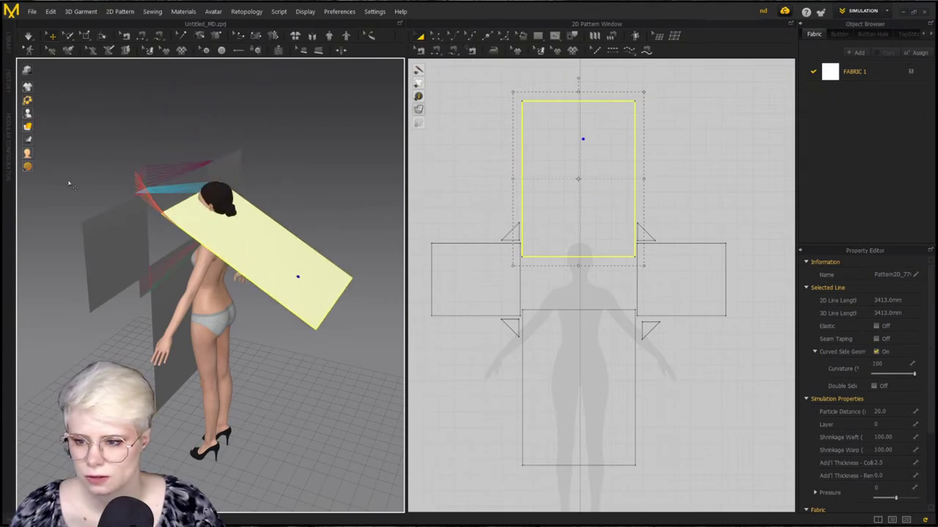
drag(217, 222, 302, 252)
right_drag(203, 178, 190, 193)
Show the avatar's arrangement points and place the upper body panel on a back arrangement point
click(203, 156)
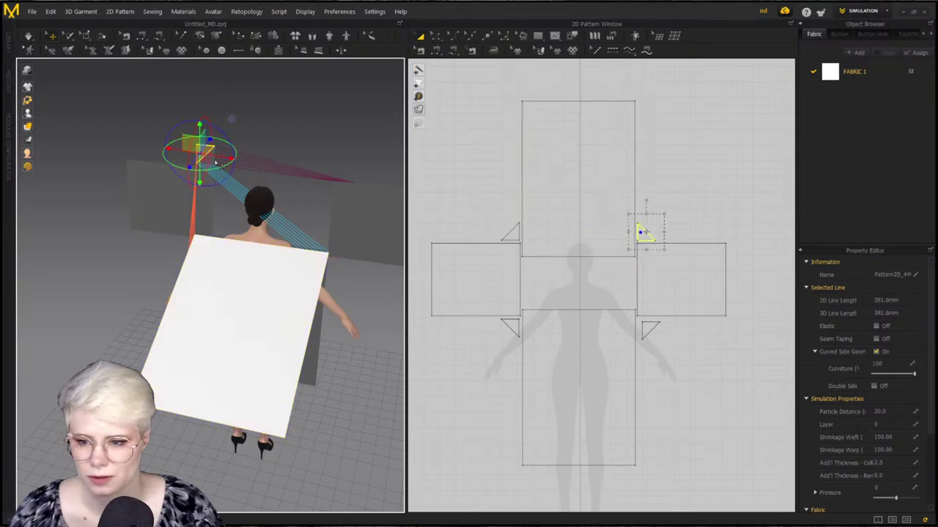
right_drag(326, 158, 85, 113)
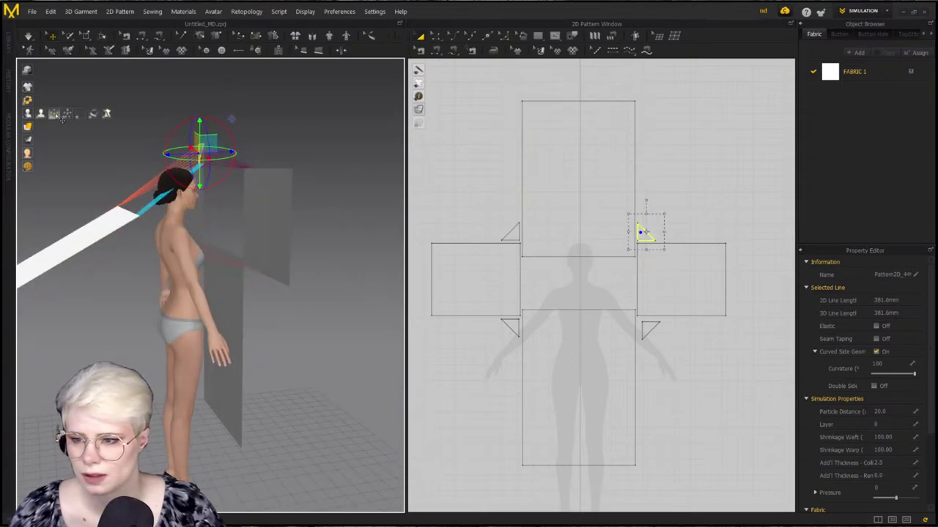
click(55, 115)
right_drag(89, 234, 173, 251)
click(164, 259)
right_drag(192, 313, 170, 286)
click(188, 297)
key(Escape)
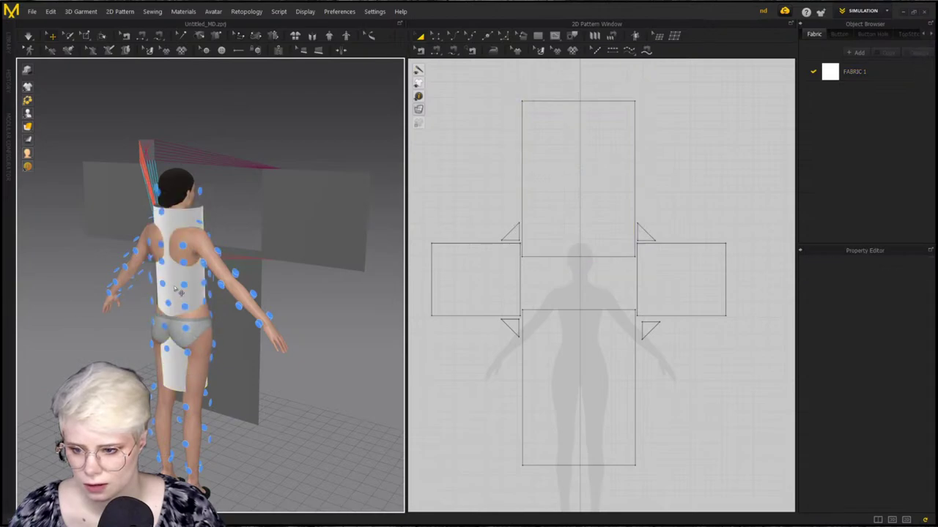
Move the curved upper body panel backwards so it stands clear behind the avatar
click(174, 288)
drag(168, 286, 21, 306)
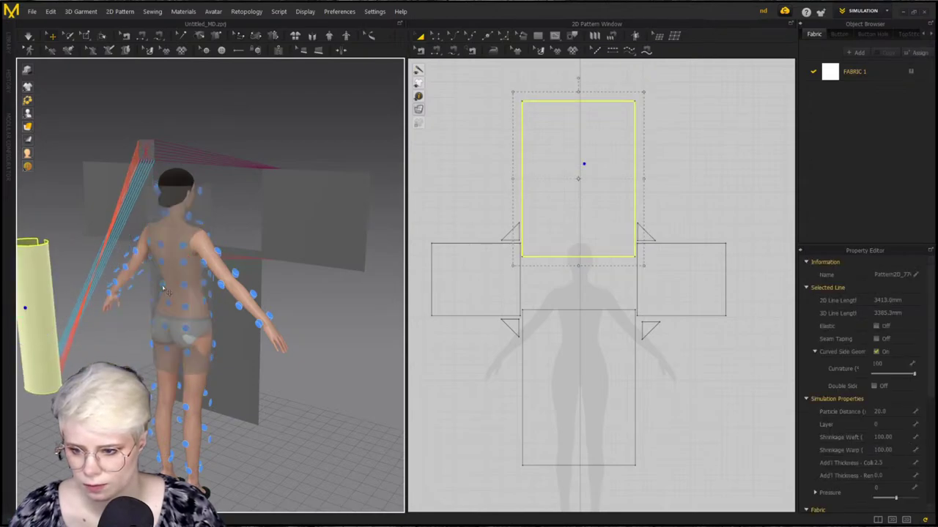
click(162, 288)
right_drag(163, 288, 137, 324)
drag(168, 342, 106, 367)
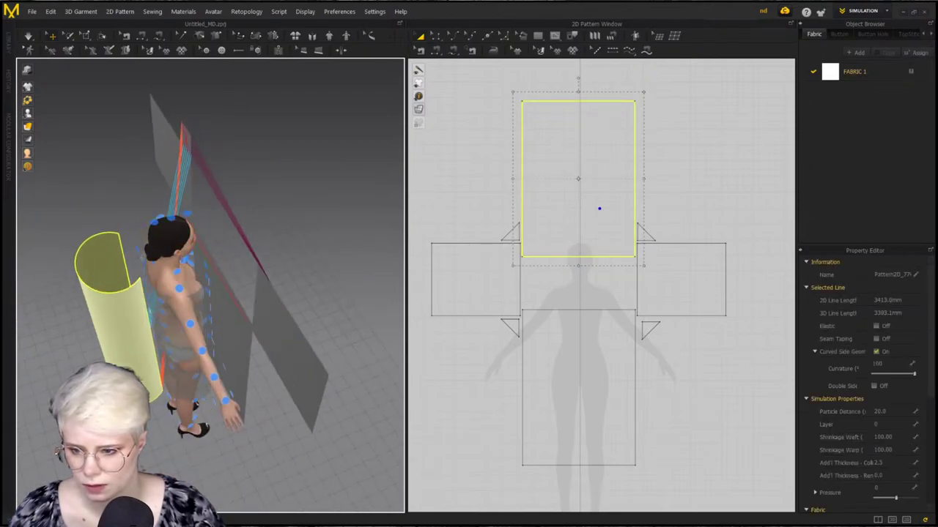
Place the right-hand sleeve pattern on an outer arrangement point of the avatar's arm
right_drag(256, 329, 120, 282)
click(268, 313)
click(189, 308)
click(293, 249)
right_drag(320, 214, 193, 281)
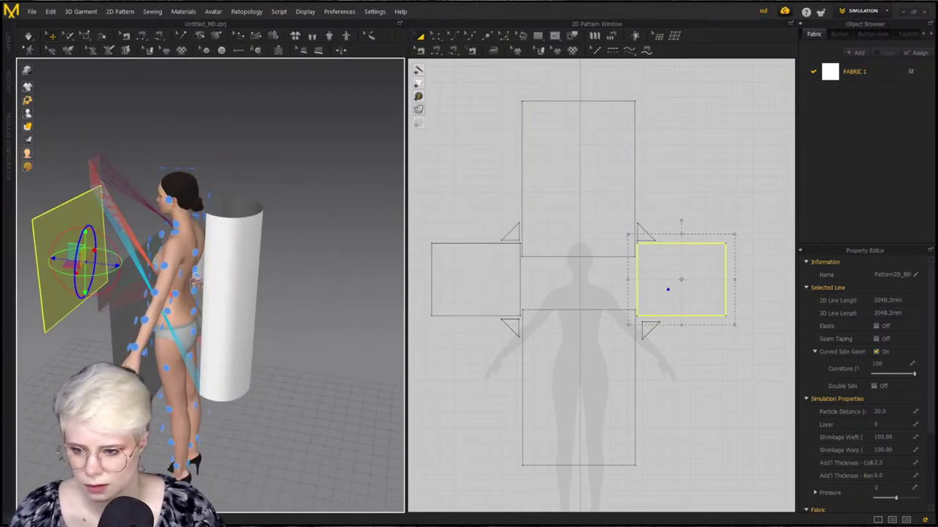
click(154, 294)
right_drag(215, 339, 223, 290)
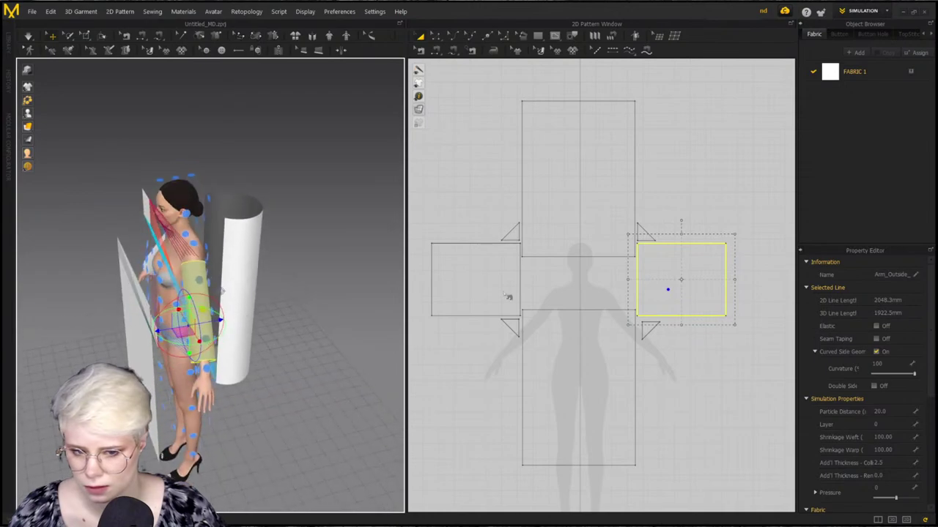
Rotate both sleeve rectangles by 90 degrees in the 2D pattern layout
drag(681, 223, 736, 278)
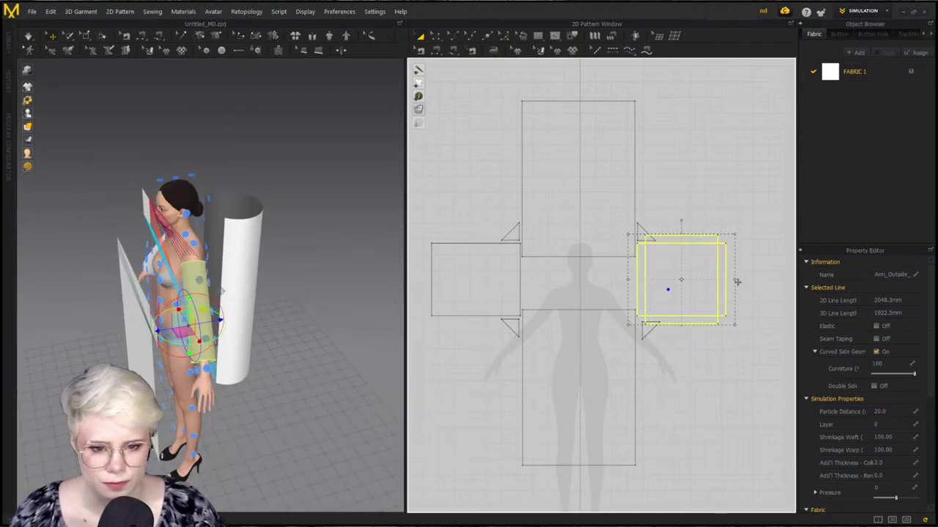
click(502, 261)
drag(477, 220, 426, 286)
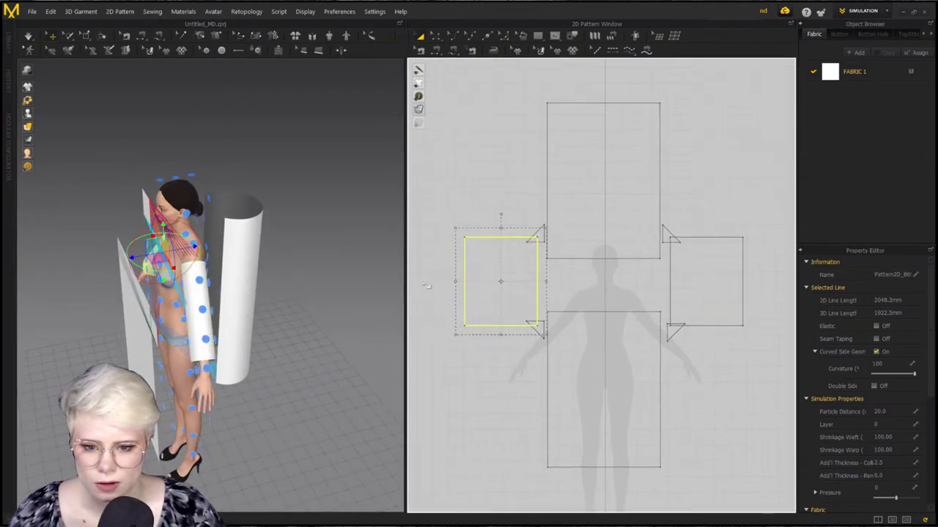
Try to rotate and reposition the left-hand sleeve on the avatar's arm, and undo those changes
right_drag(248, 244, 364, 226)
click(505, 286)
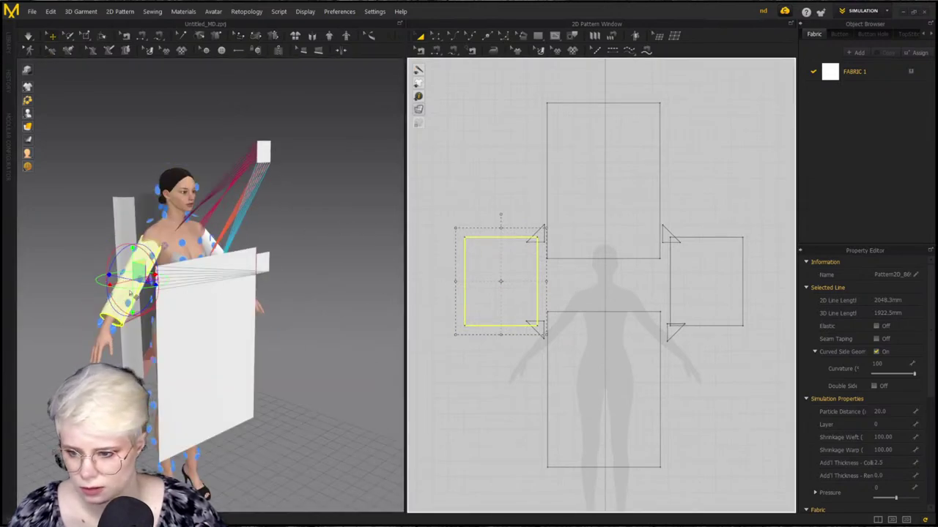
drag(134, 243, 173, 266)
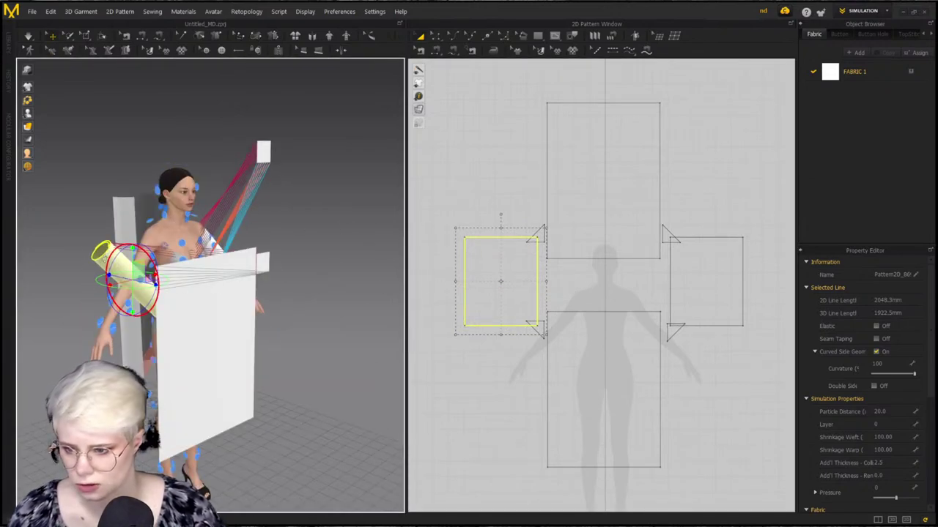
drag(103, 261, 251, 144)
click(269, 122)
right_drag(285, 271, 321, 327)
click(163, 279)
key(ctrl+z)
key(ctrl+z)
key(ctrl+z)
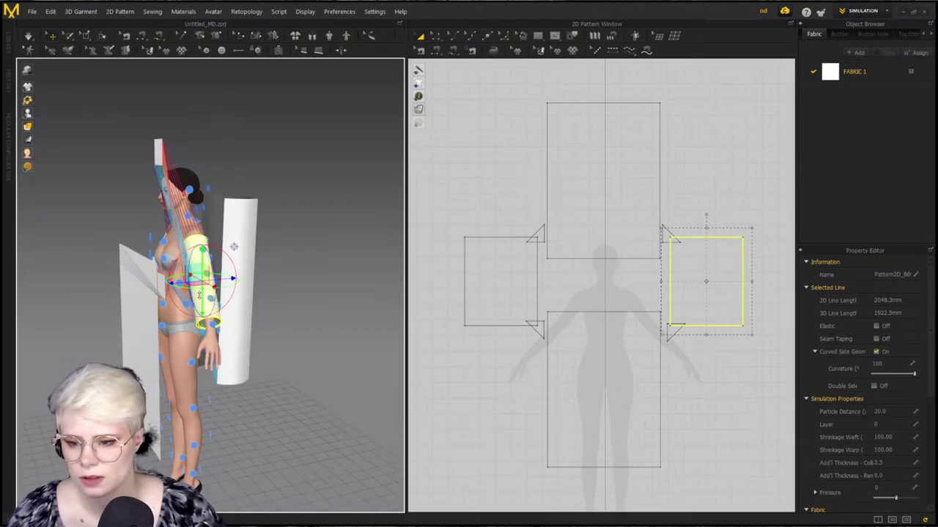
Pull the right-hand sleeve off the avatar and place it again on the outside arrangement point of that arm
drag(198, 301, 337, 216)
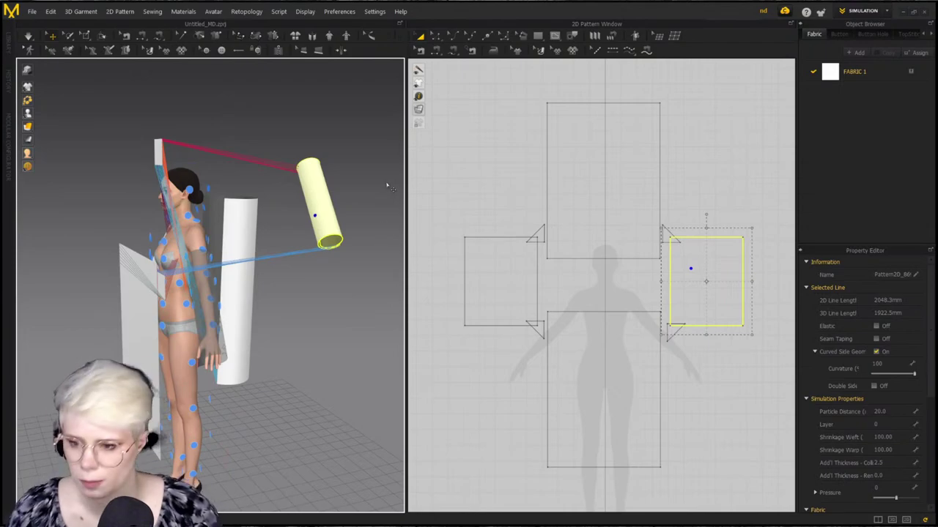
right_drag(387, 184, 561, 251)
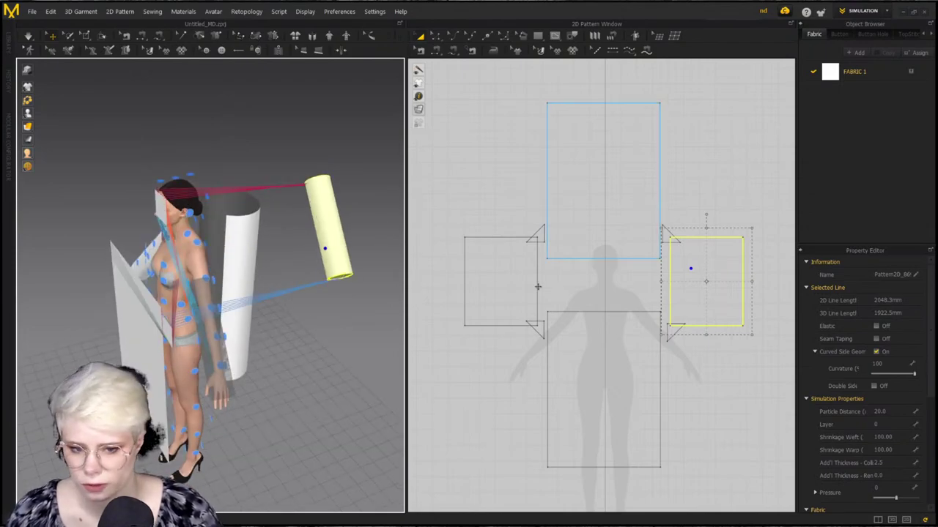
click(219, 308)
right_drag(223, 347, 304, 318)
right_drag(279, 243, 308, 237)
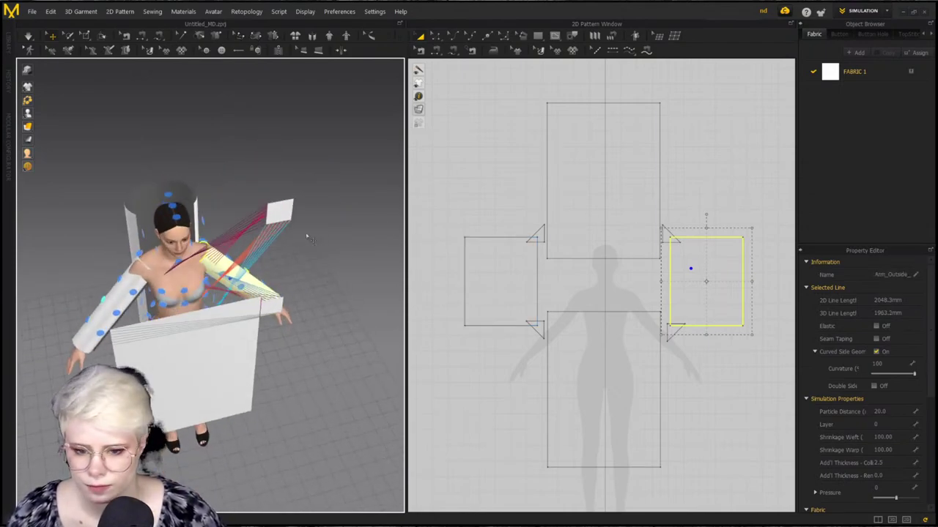
Superimpose (Side) the two upper gussets, one after the other, in the 3D arrangement
right_drag(188, 268, 205, 258)
click(205, 259)
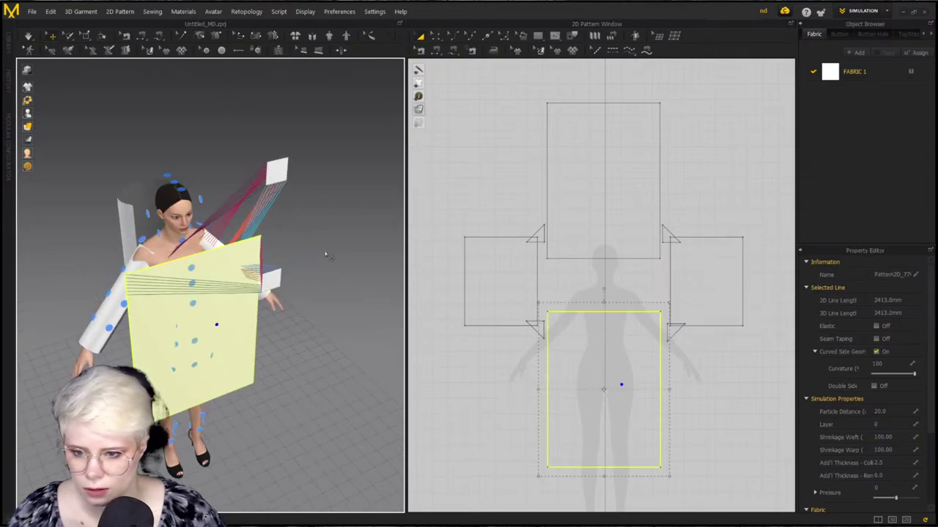
click(543, 233)
click(329, 140)
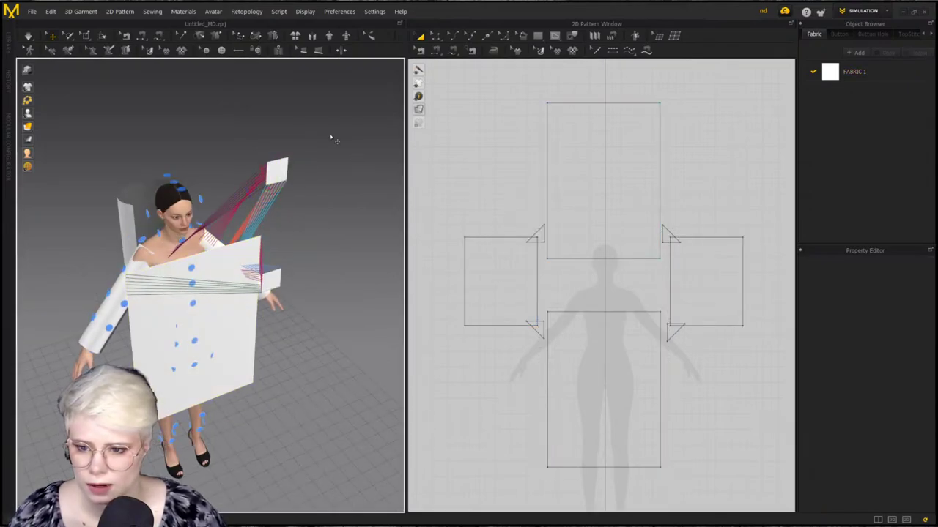
right_click(284, 167)
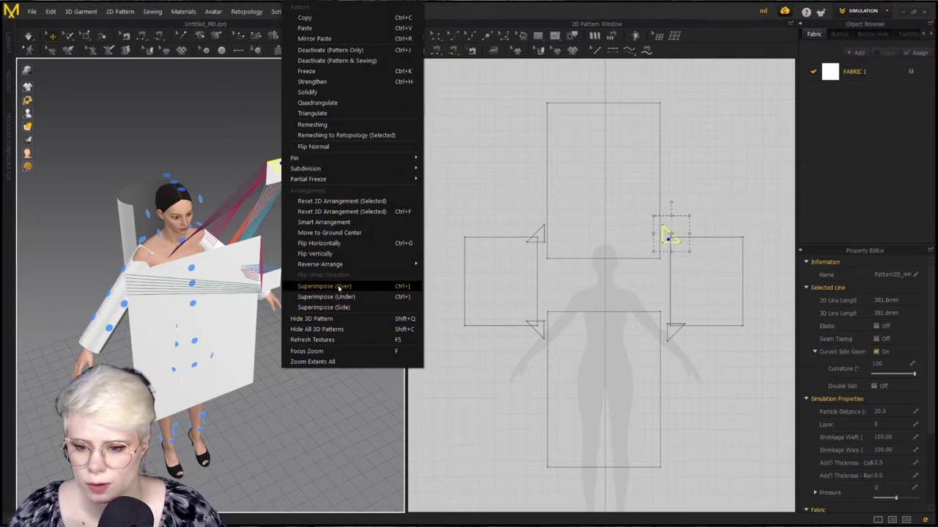
click(323, 307)
right_click(273, 180)
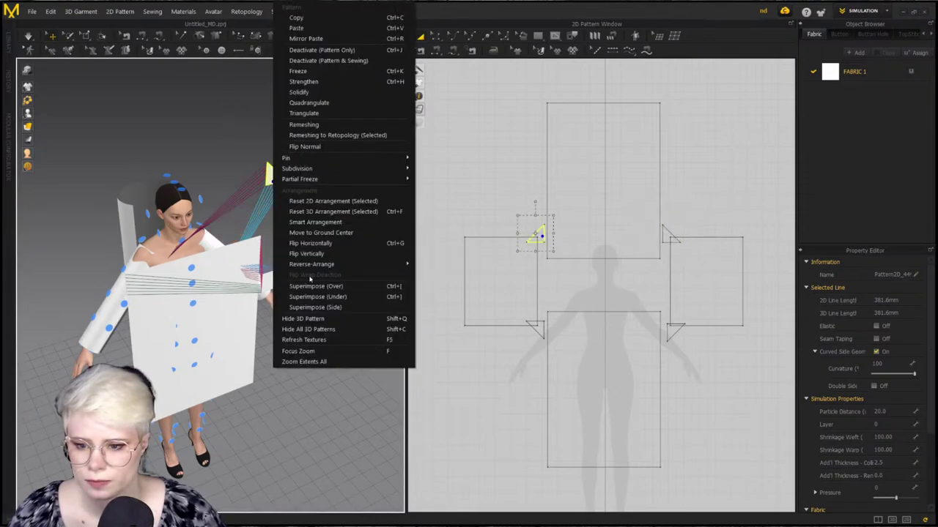
click(304, 308)
Superimpose (Side) the two lower gussets in the 3D arrangement
right_click(280, 283)
click(321, 308)
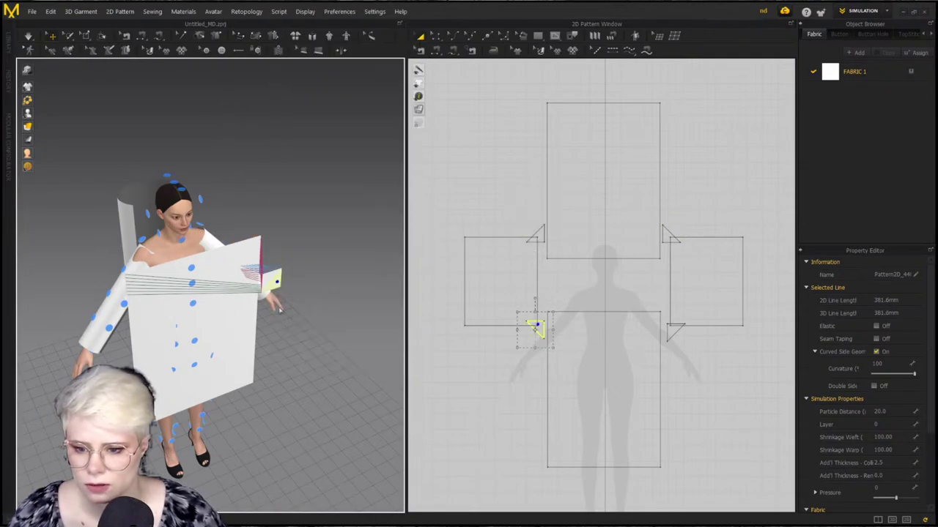
right_click(268, 283)
click(320, 309)
Examine the placement of the curved back panel, sleeves and gussets around the avatar from several angles
right_drag(249, 318, 342, 298)
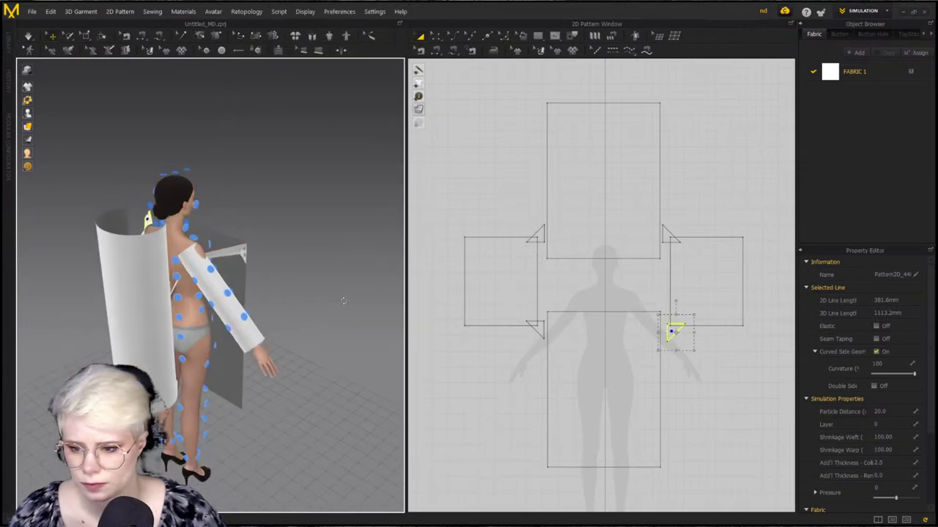
click(140, 293)
right_drag(273, 292, 235, 246)
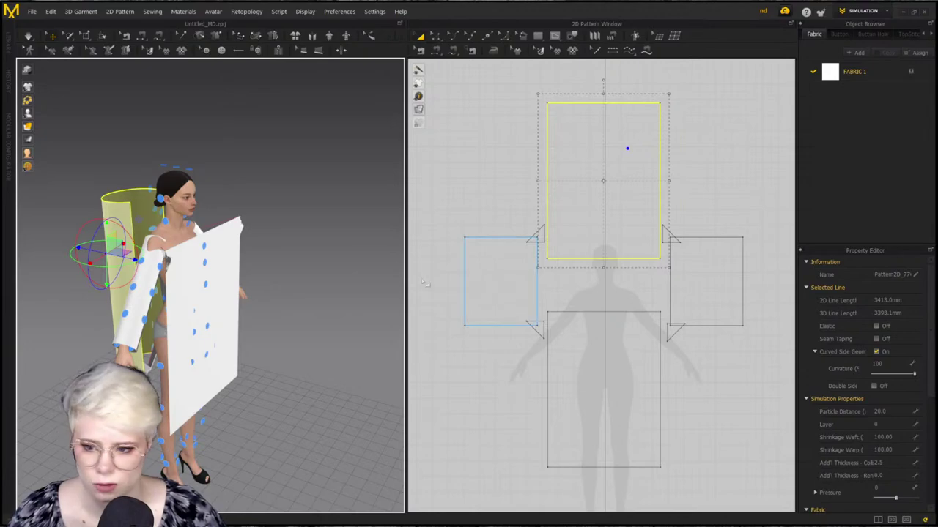
right_drag(307, 282, 241, 281)
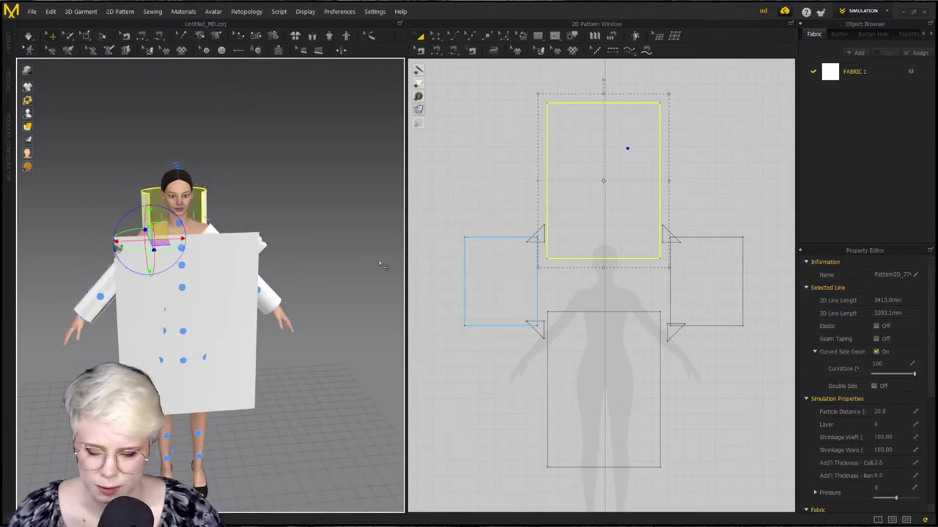
right_drag(381, 266, 603, 186)
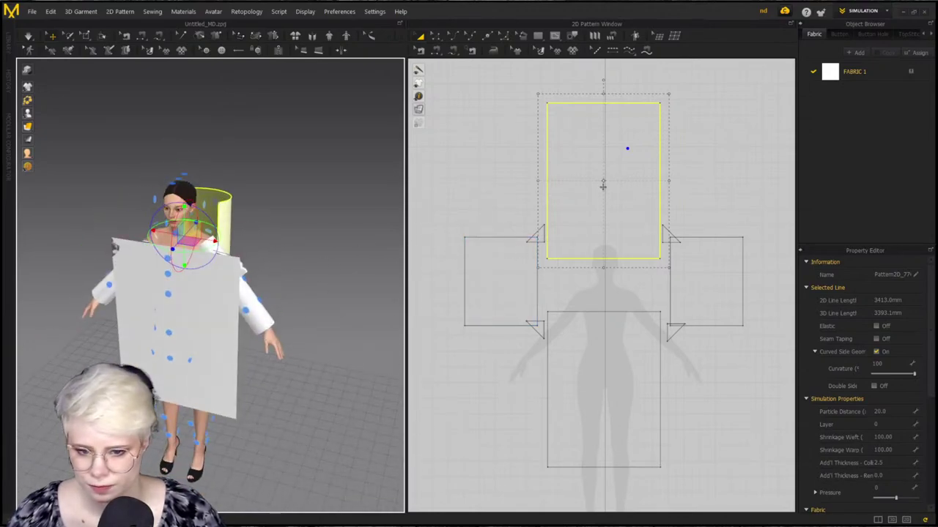
right_drag(238, 272, 211, 252)
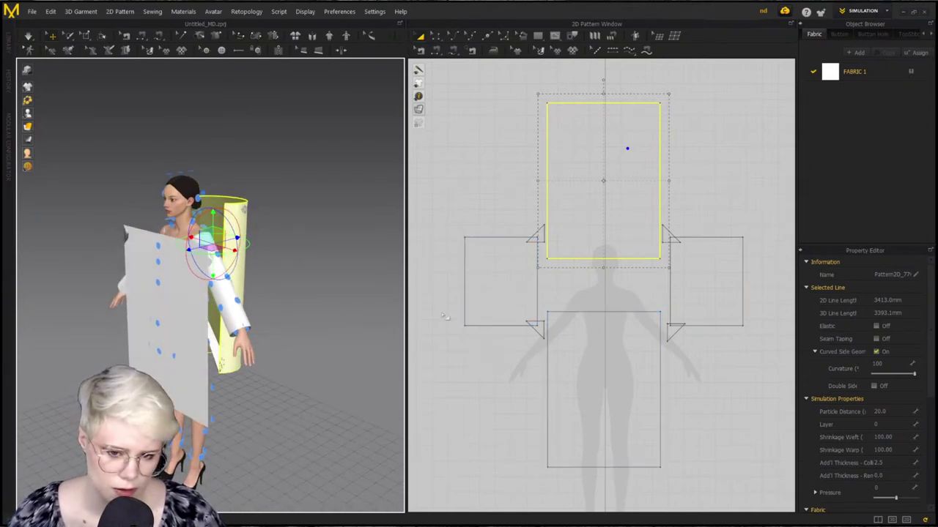
right_drag(151, 294, 185, 272)
click(511, 201)
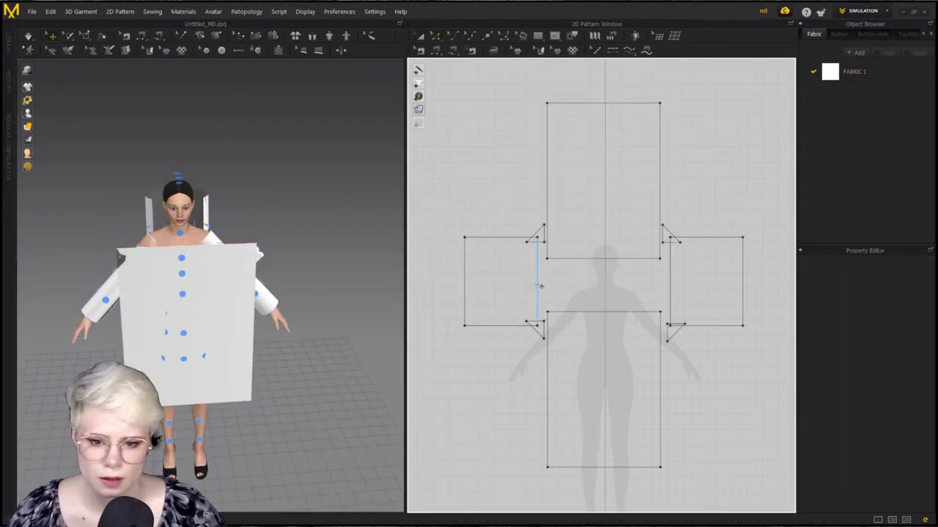
click(539, 286)
shift+click(637, 259)
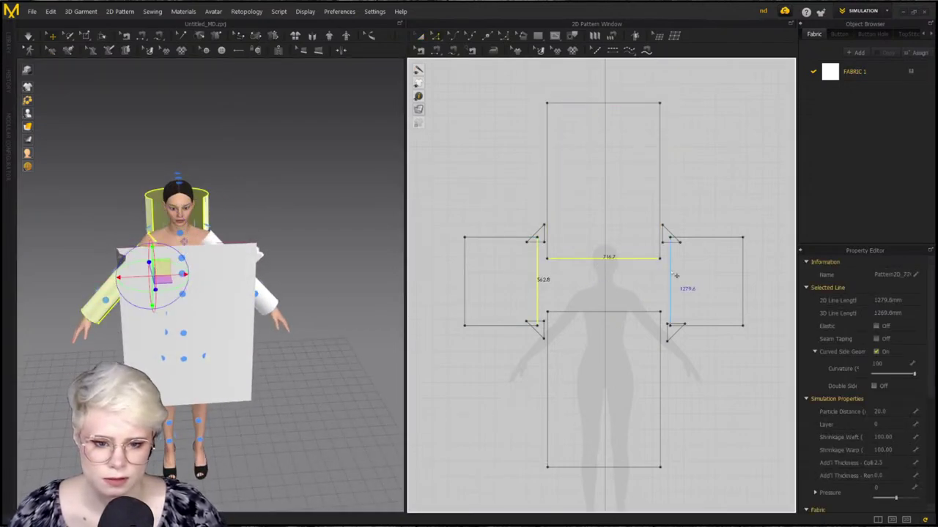
shift+click(674, 277)
shift+click(627, 313)
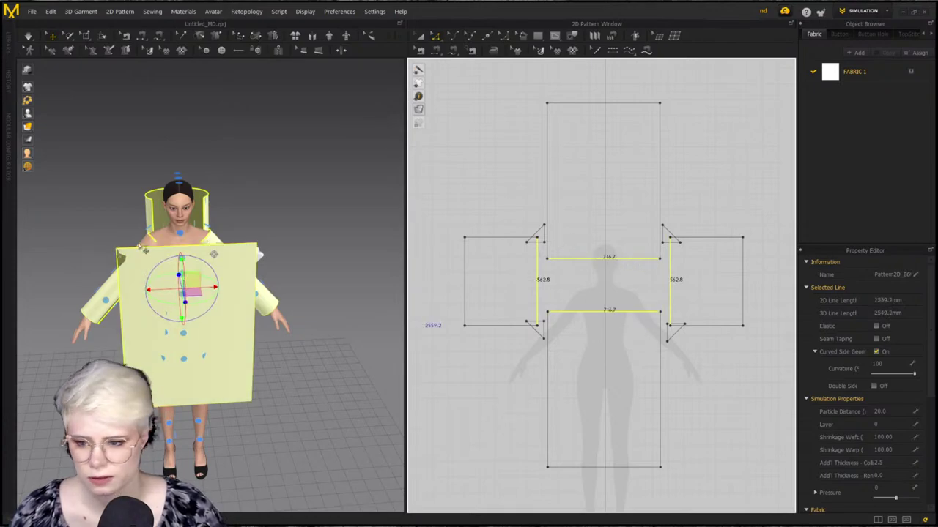
right_drag(139, 247, 222, 276)
right_drag(128, 279, 196, 257)
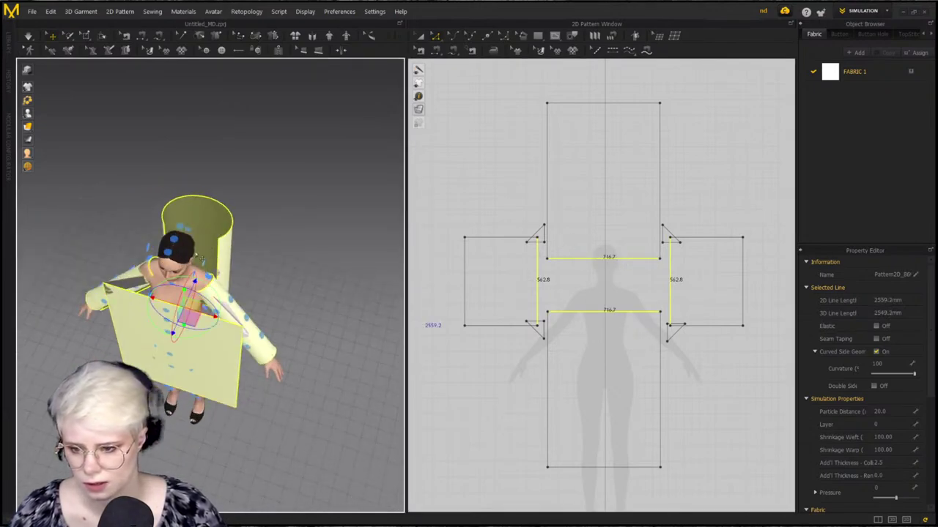
right_click(630, 261)
click(749, 201)
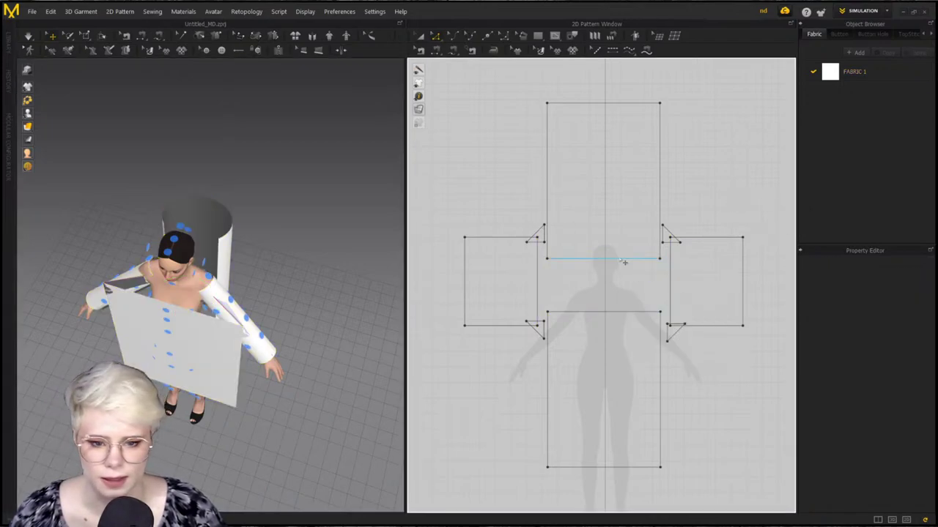
Turn on Elastic with a ratio of 50 for the four neckline edges of the body panels and sleeves
click(605, 258)
shift+click(539, 282)
shift+click(600, 312)
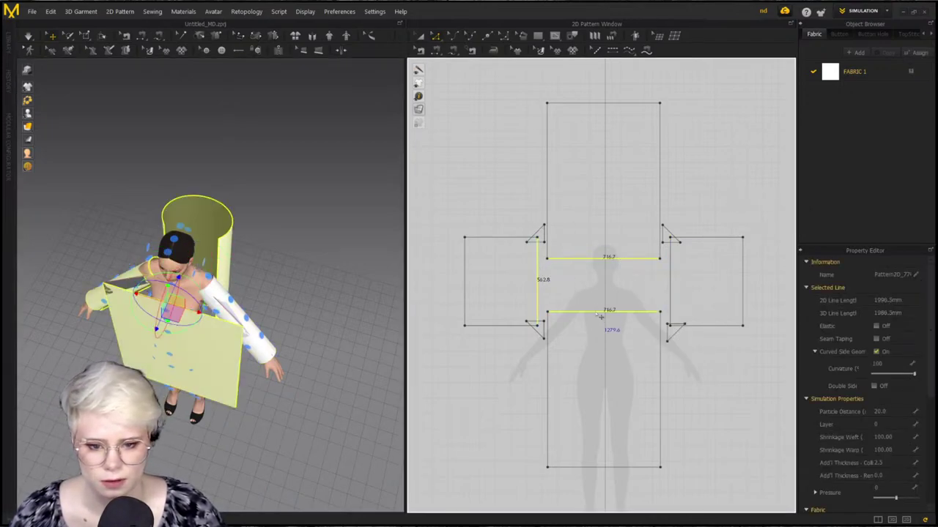
shift+click(669, 284)
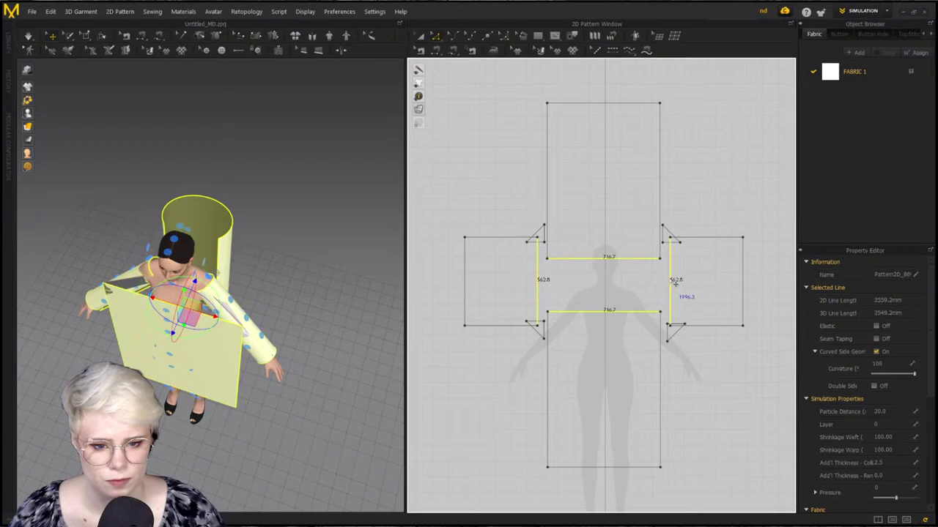
click(876, 326)
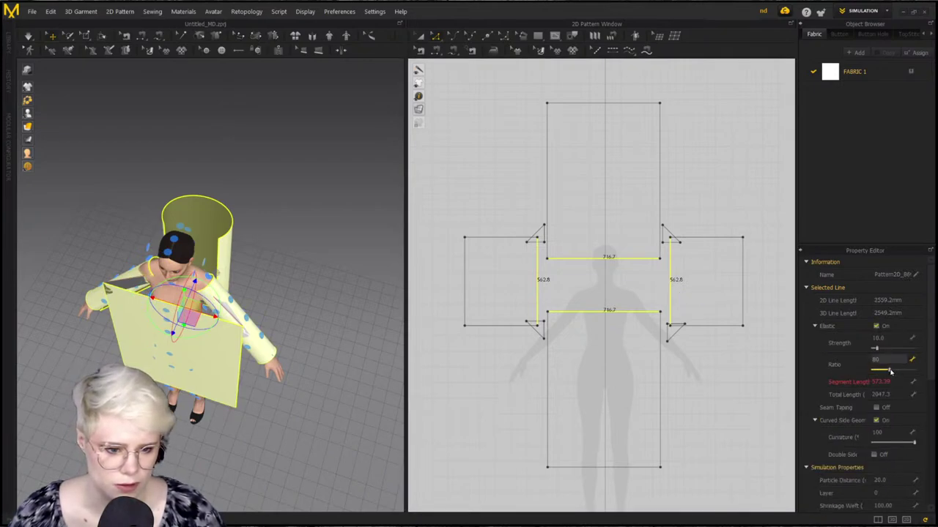
scroll(891, 363, down, 3)
scroll(879, 366, up, 3)
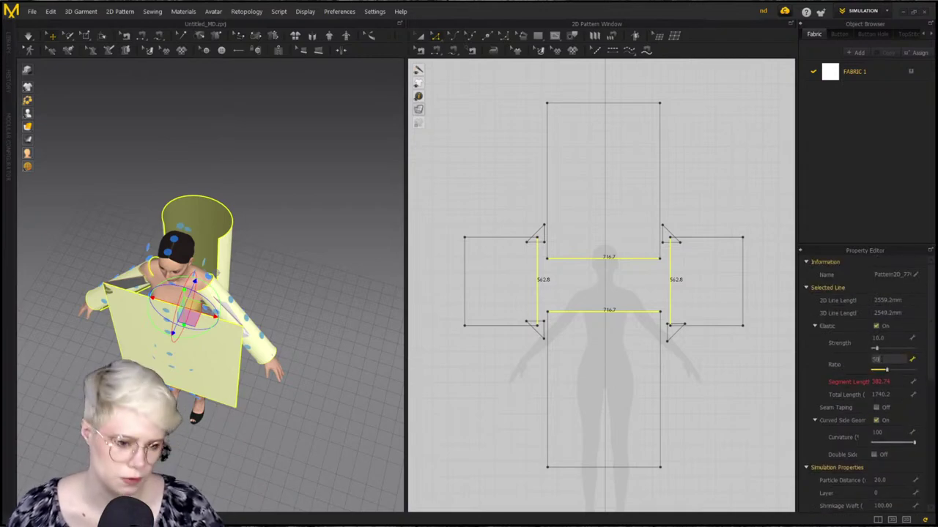
Run the simulation and pull the upper body panel down behind the avatar
key(2)
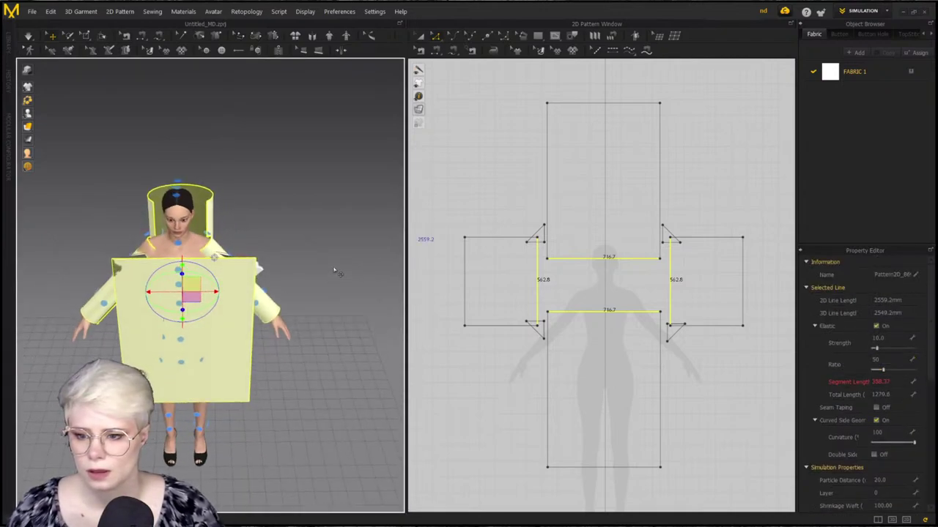
key(space)
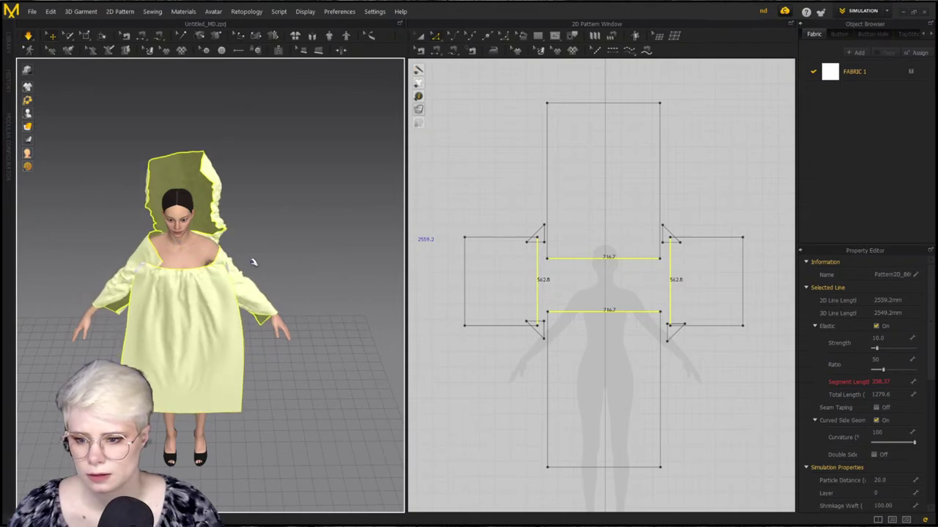
key(space)
right_drag(265, 261, 217, 245)
click(256, 233)
click(205, 267)
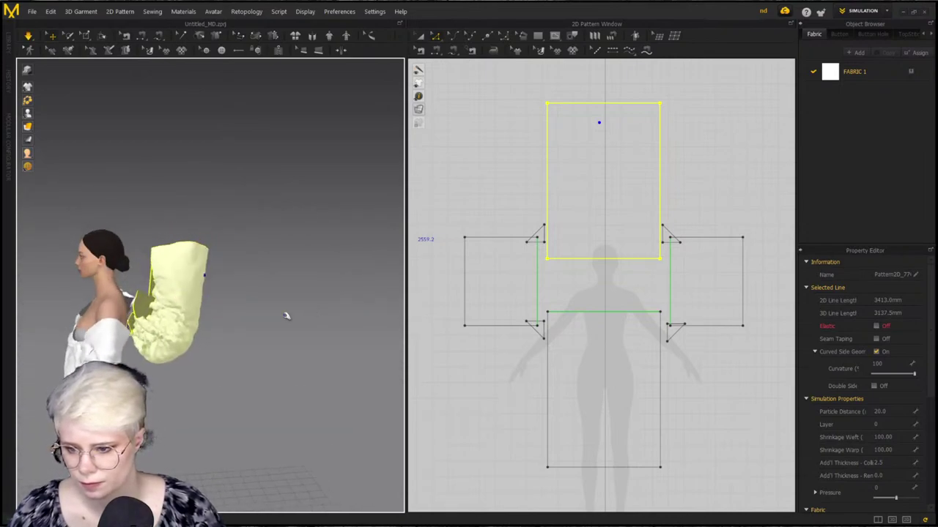
Pull the front panel's neckline forward from the avatar's chest and pause the simulation
click(709, 250)
click(622, 323)
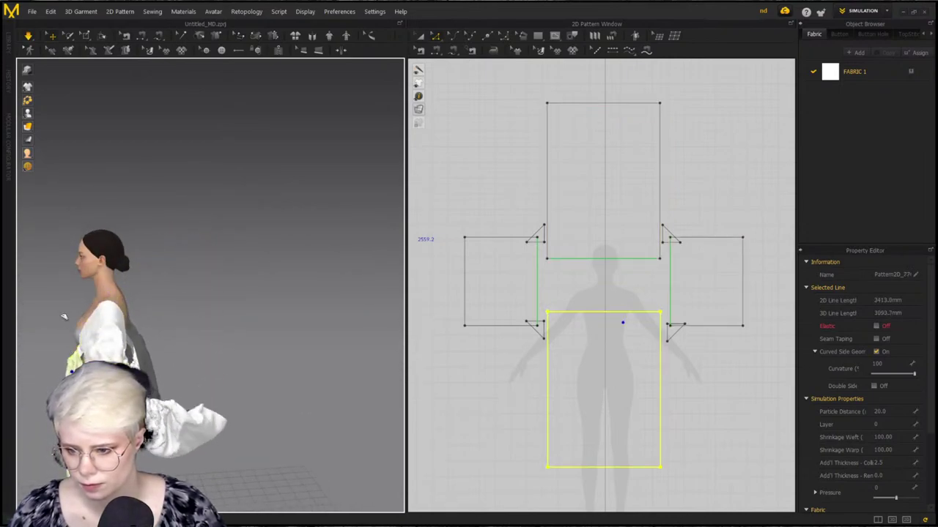
key(space)
right_drag(63, 286, 49, 326)
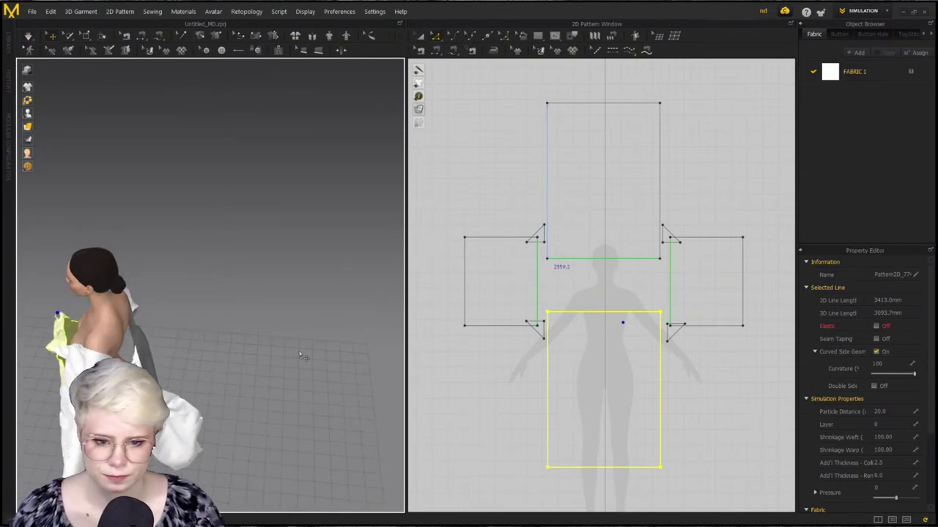
right_drag(300, 355, 382, 219)
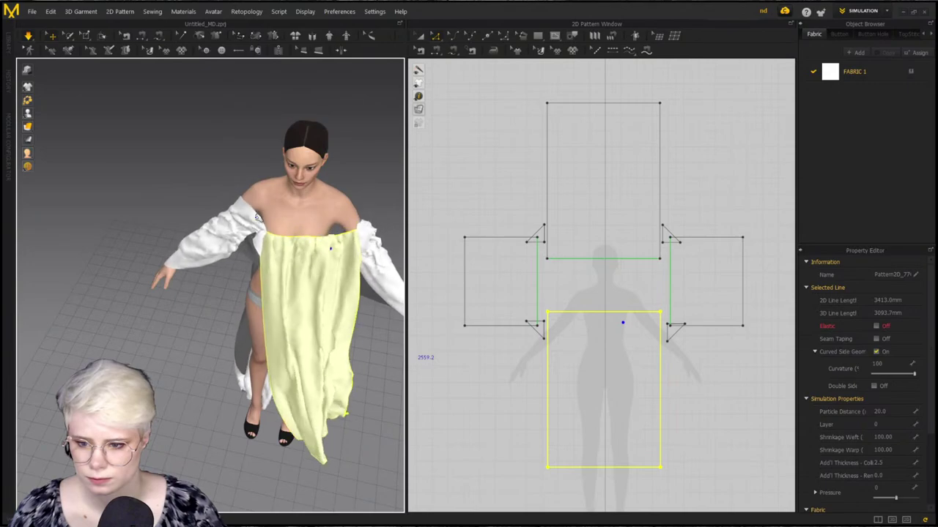
Resume the simulation and pull the hanging back panel up towards the avatar's back
right_drag(159, 321, 168, 282)
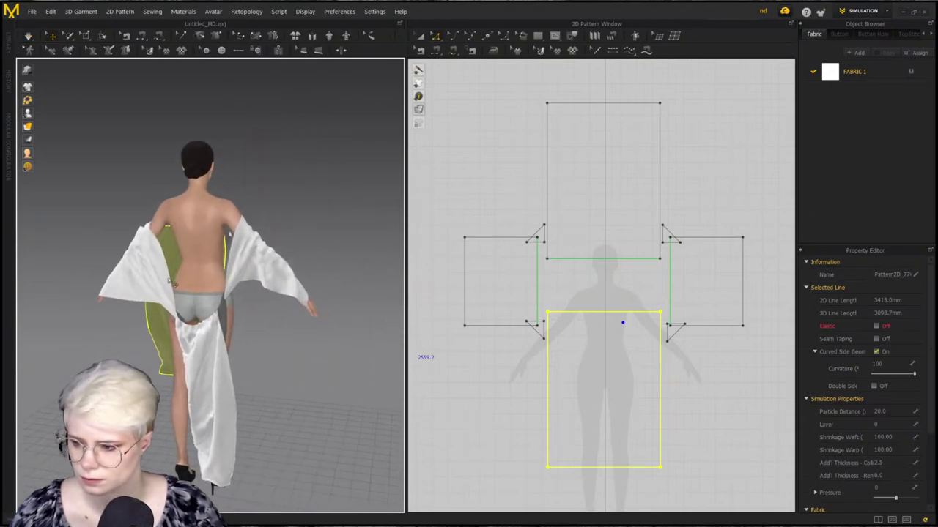
right_drag(109, 296, 134, 314)
key(space)
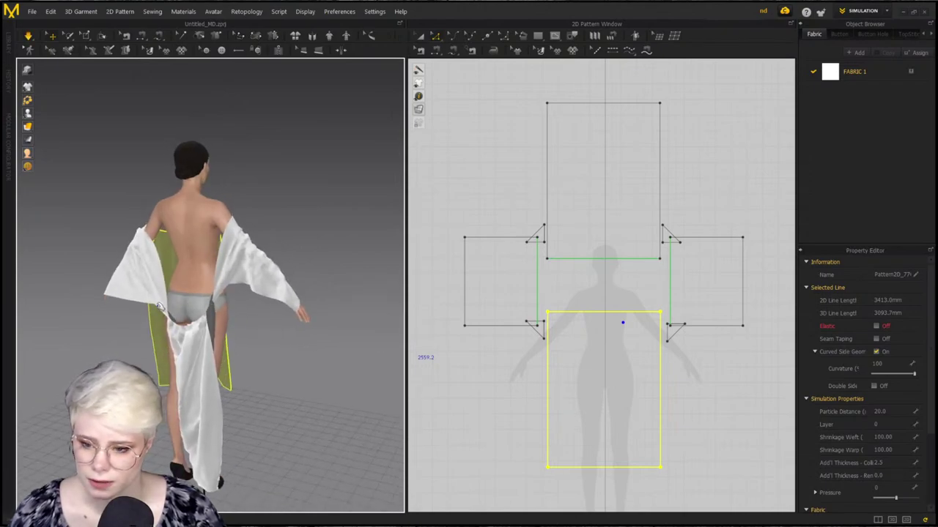
drag(206, 388, 171, 202)
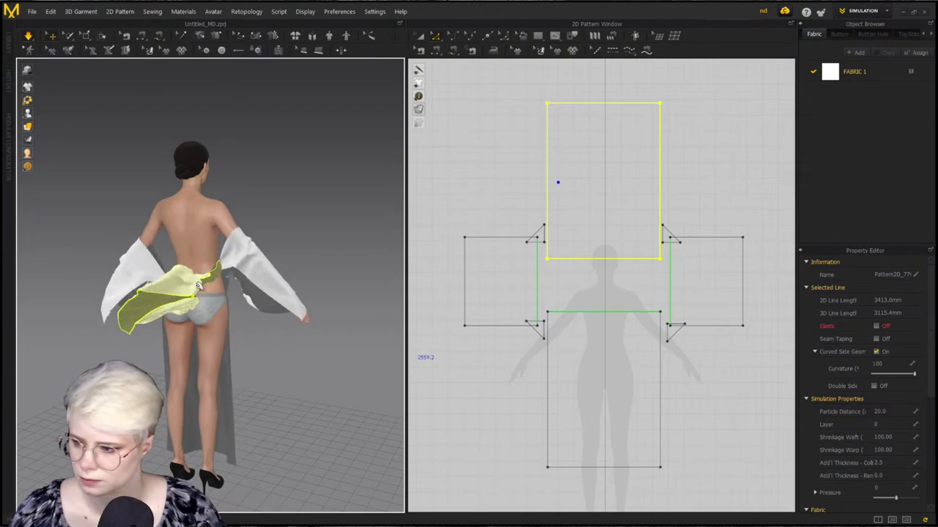
right_drag(184, 341, 82, 324)
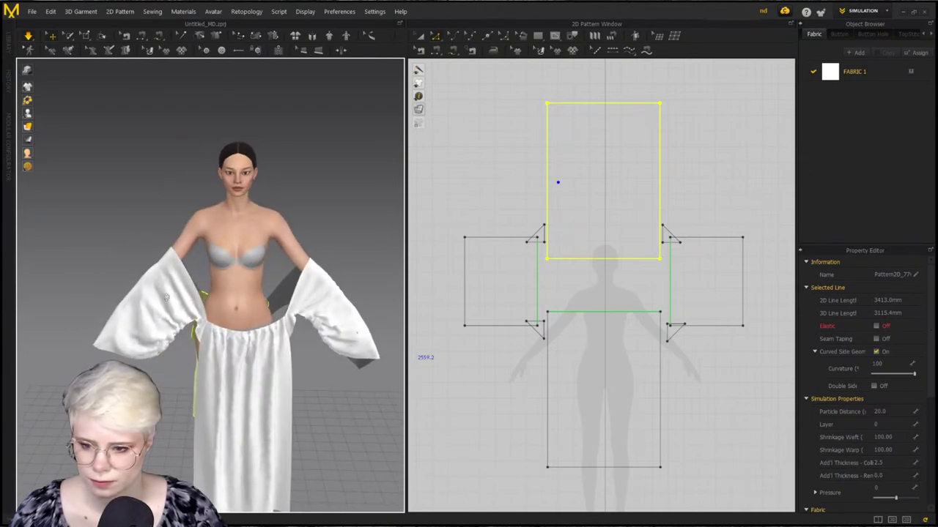
Turn off Elastic for the sleeves' vertical edges that face the body panels
click(191, 326)
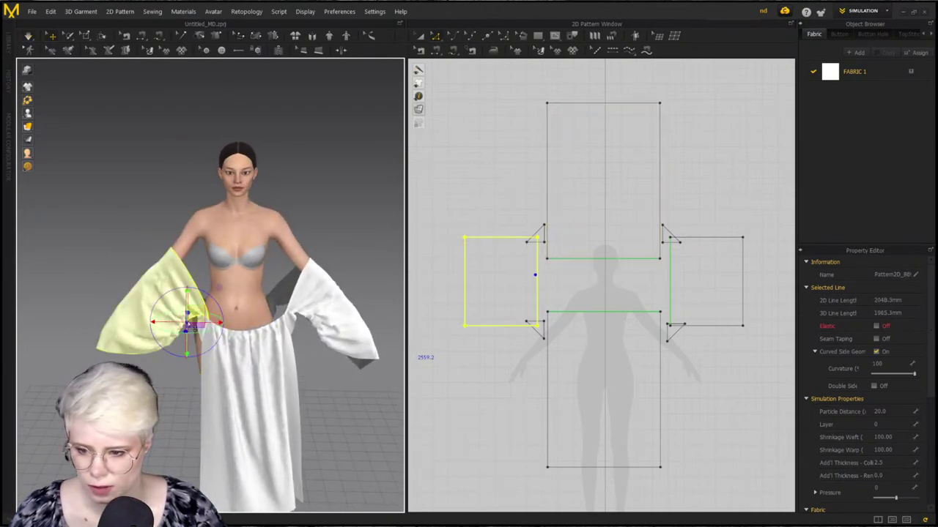
click(488, 200)
click(213, 277)
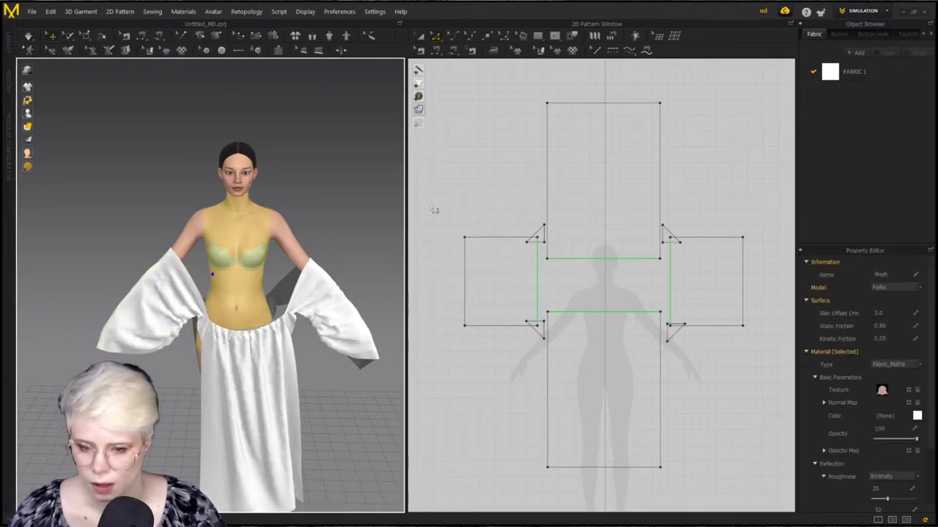
click(539, 282)
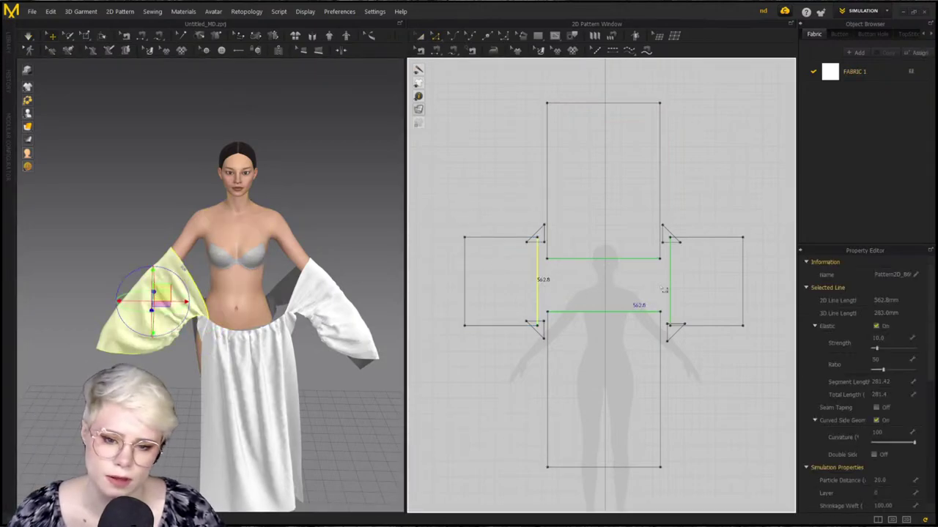
shift+click(681, 277)
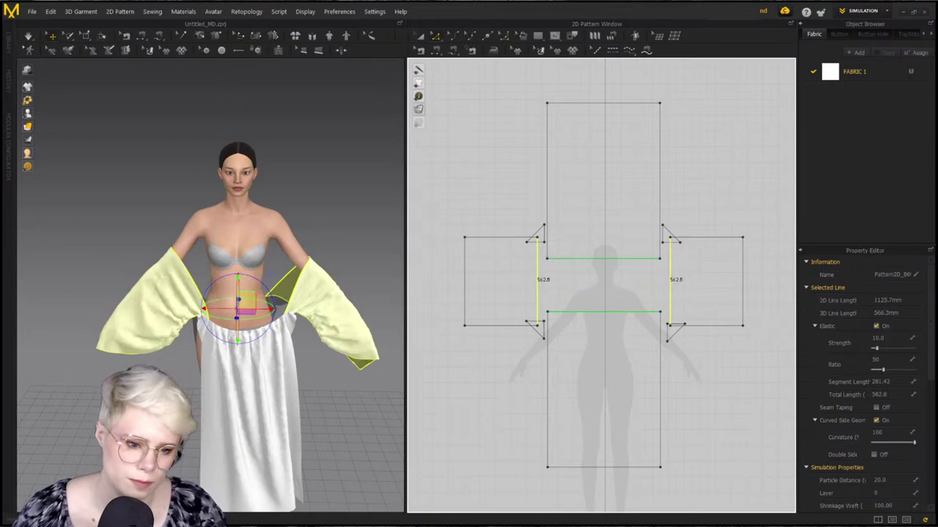
Move both sleeve patterns down and outward in the 2D layout, clear of the gussets
key(a)
click(501, 284)
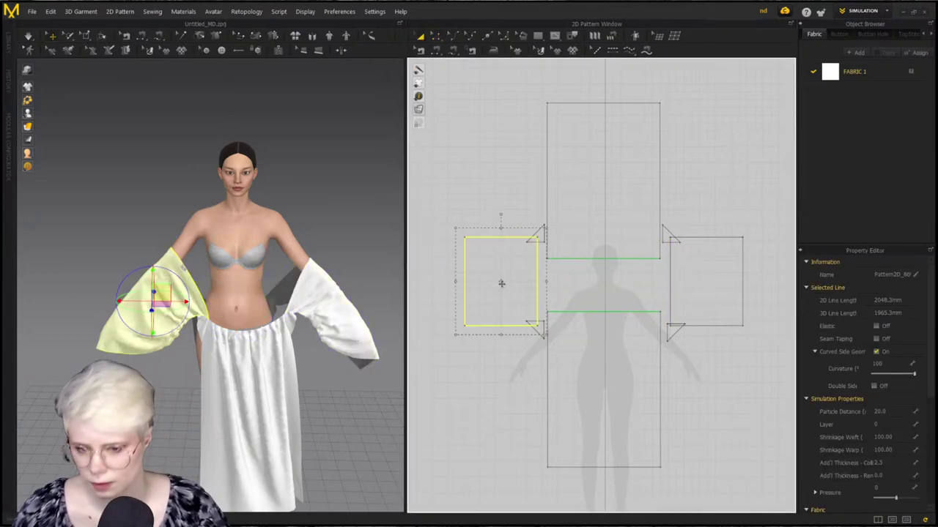
drag(492, 295, 460, 401)
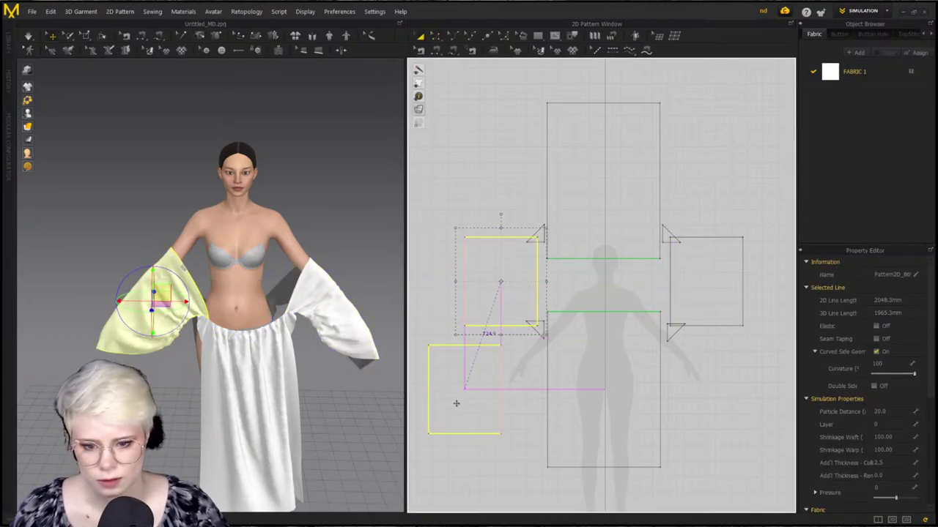
click(712, 283)
drag(711, 283, 743, 391)
click(506, 347)
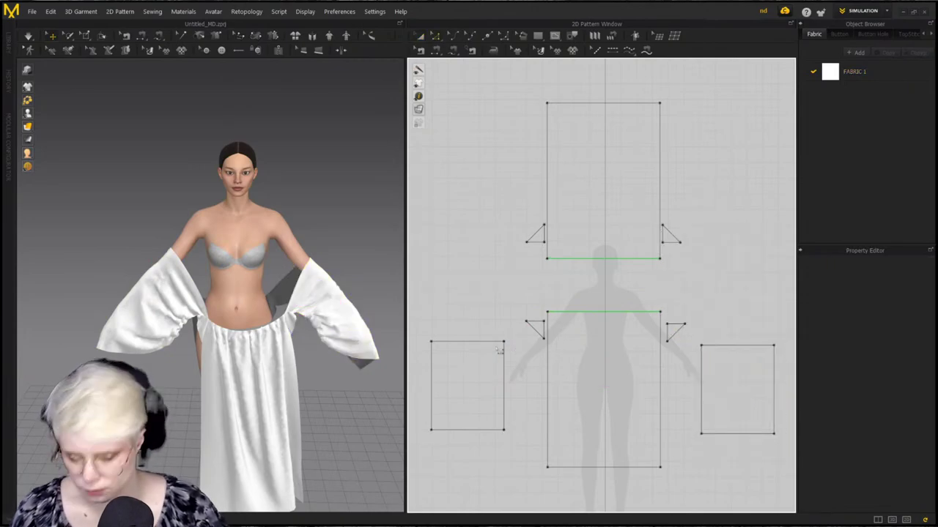
Turn on Elastic with a ratio of 50 for the upper horizontal edges of both sleeves
click(475, 342)
shift+click(724, 345)
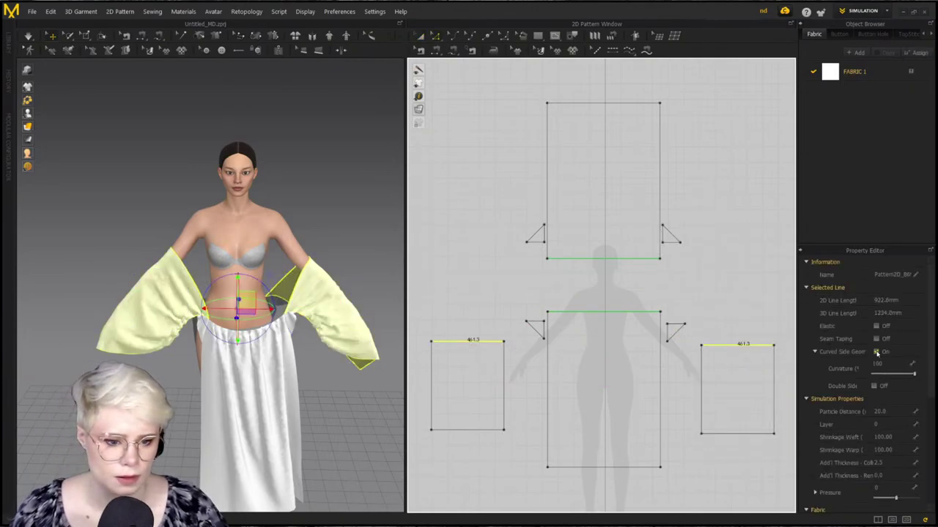
click(876, 326)
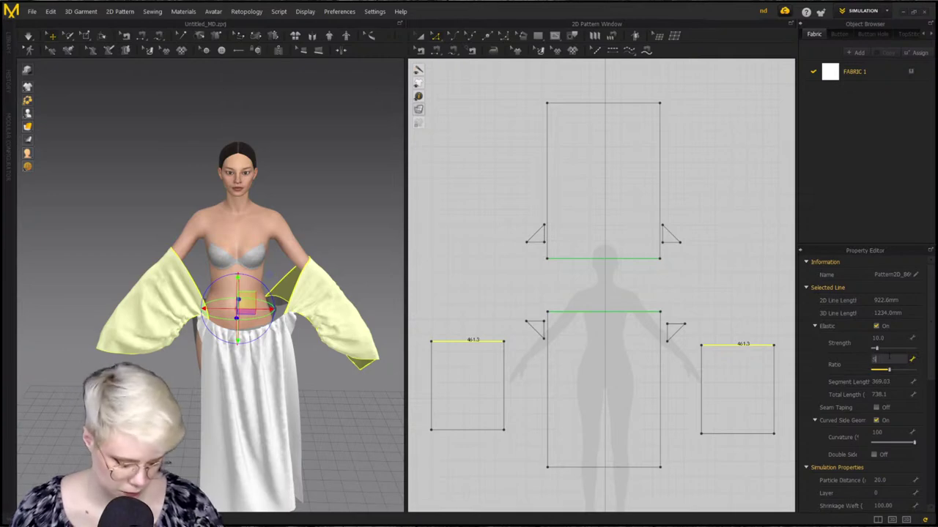
Run the simulation and pull both sleeves up the avatar's arms towards the shoulders
key(space)
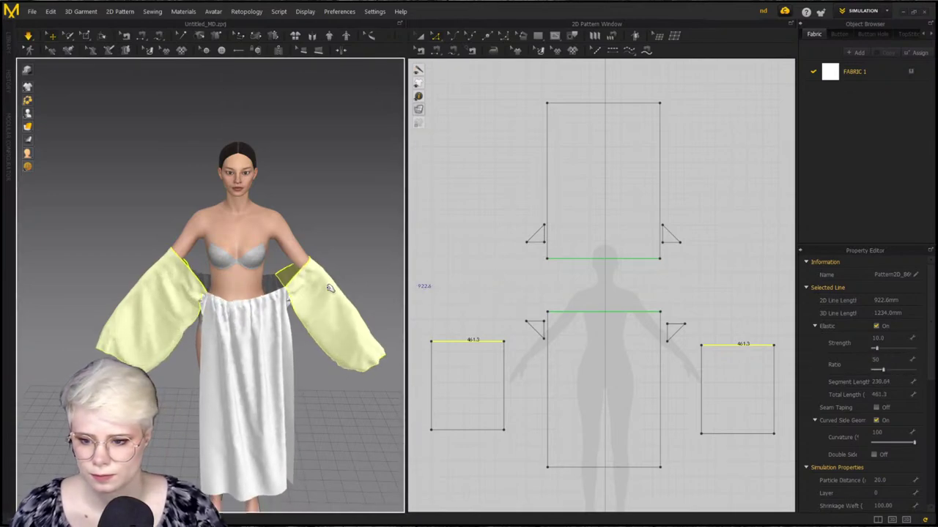
click(299, 242)
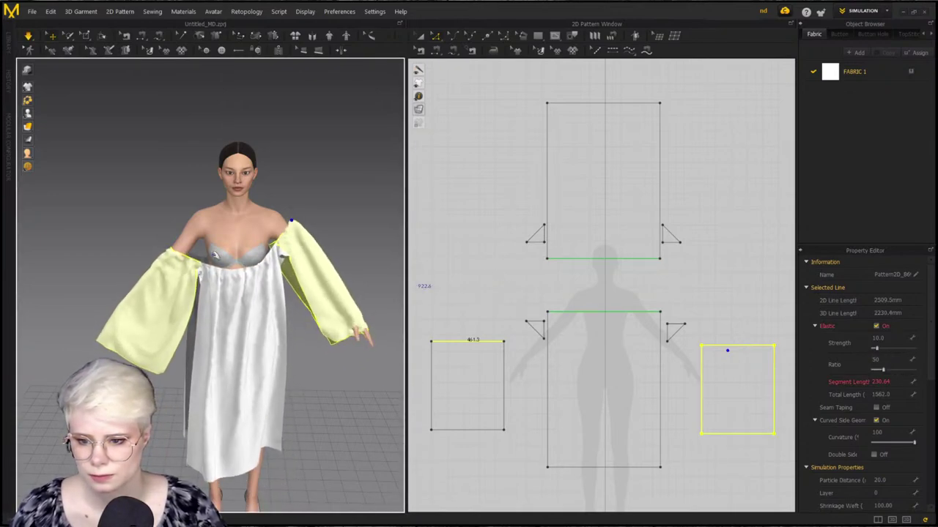
shift+click(174, 255)
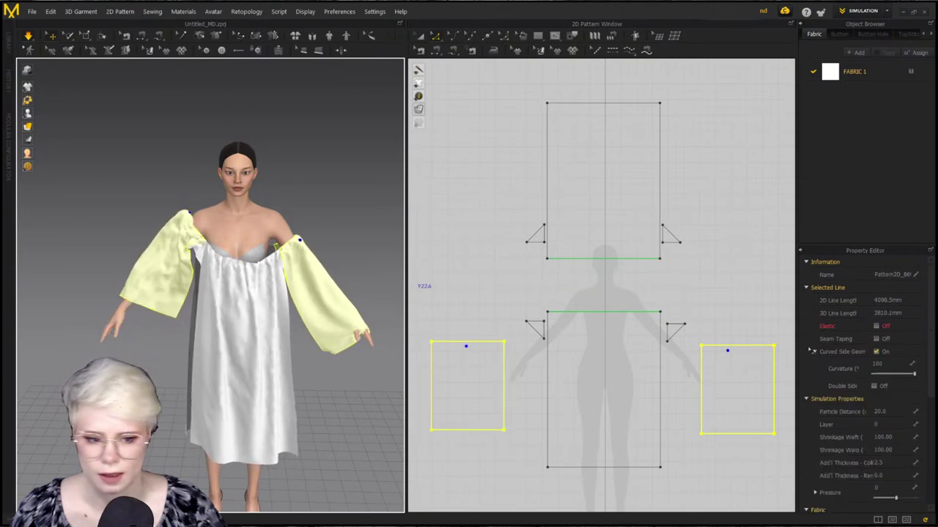
click(769, 327)
Set the elastic ratio to 30 for the four neckline edges and pause the simulation
click(599, 313)
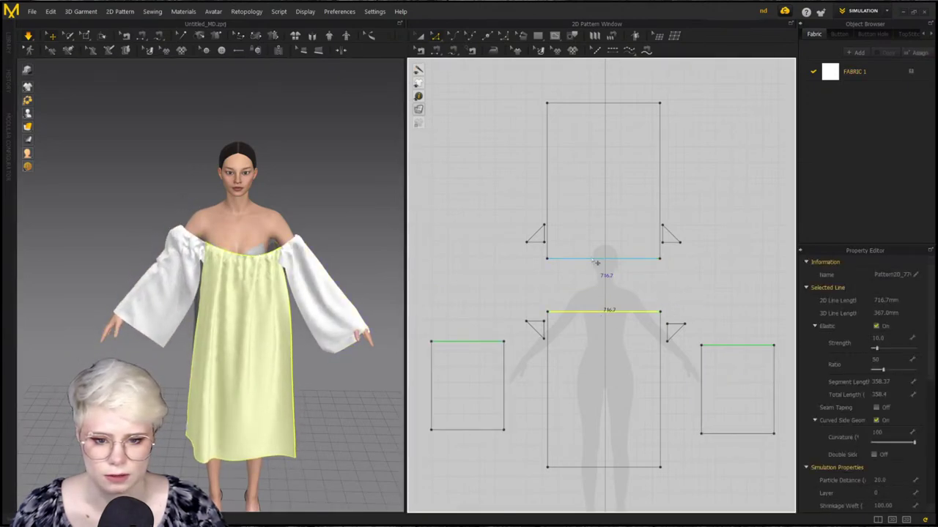
shift+click(595, 260)
shift+click(469, 342)
shift+click(736, 346)
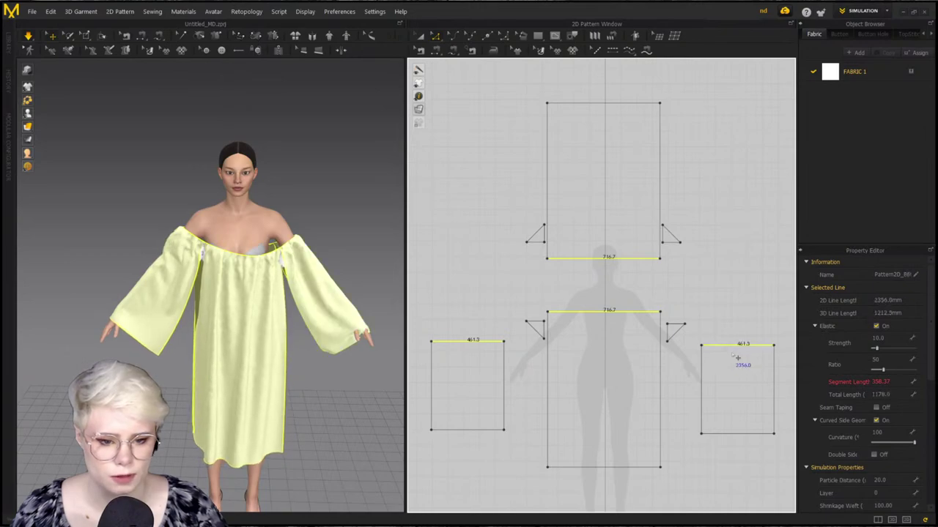
click(887, 360)
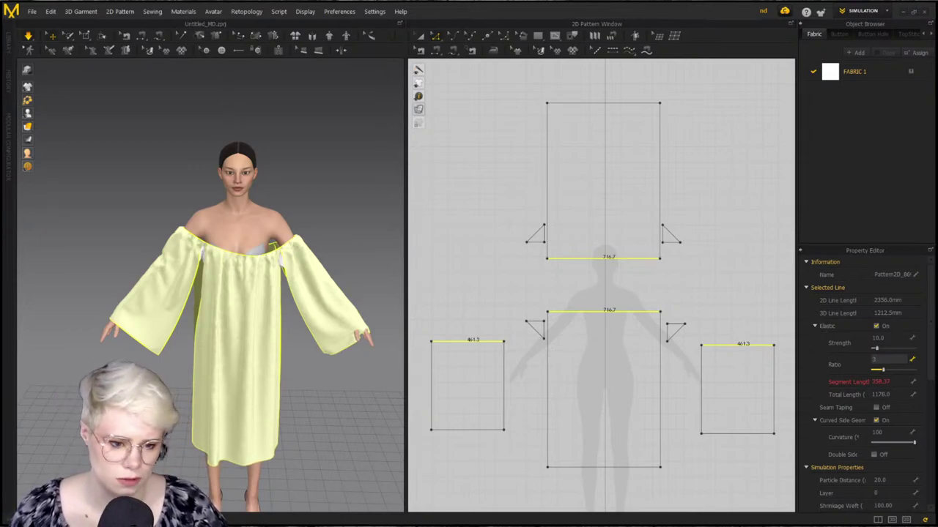
click(222, 295)
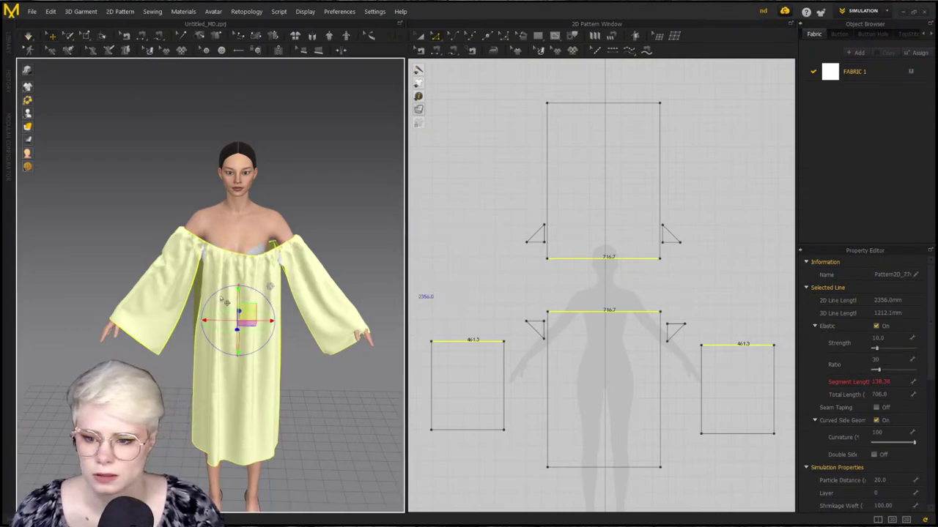
click(271, 176)
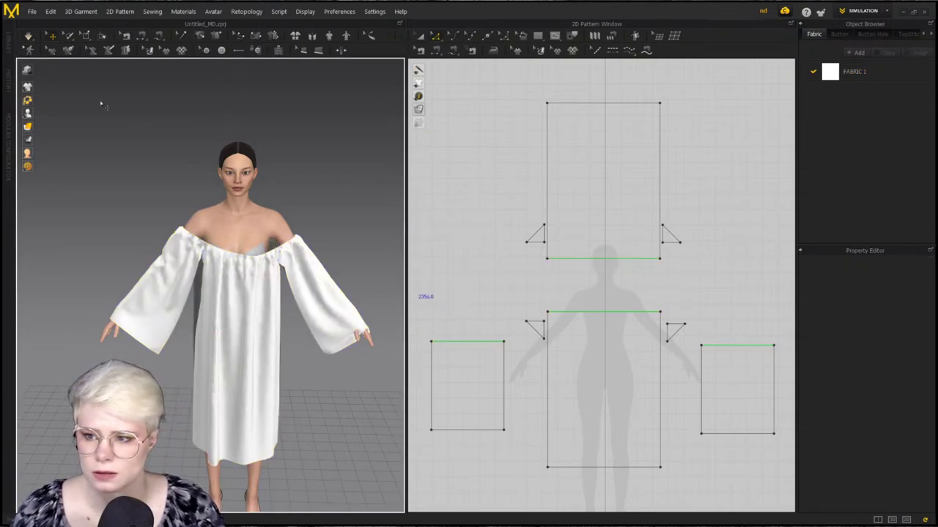
Resume the simulation, pull both sleeve tops up onto the avatar's shoulders, and pause the simulation
click(300, 233)
click(202, 213)
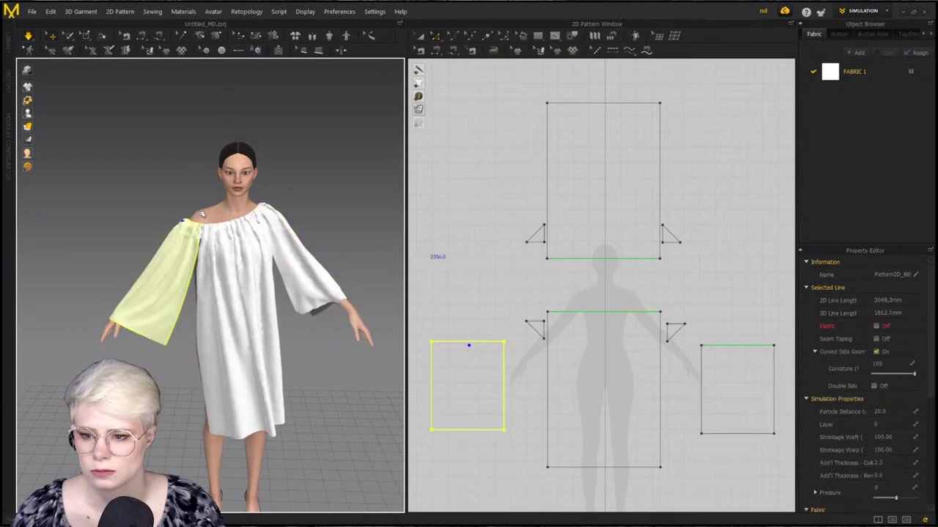
click(716, 352)
click(458, 246)
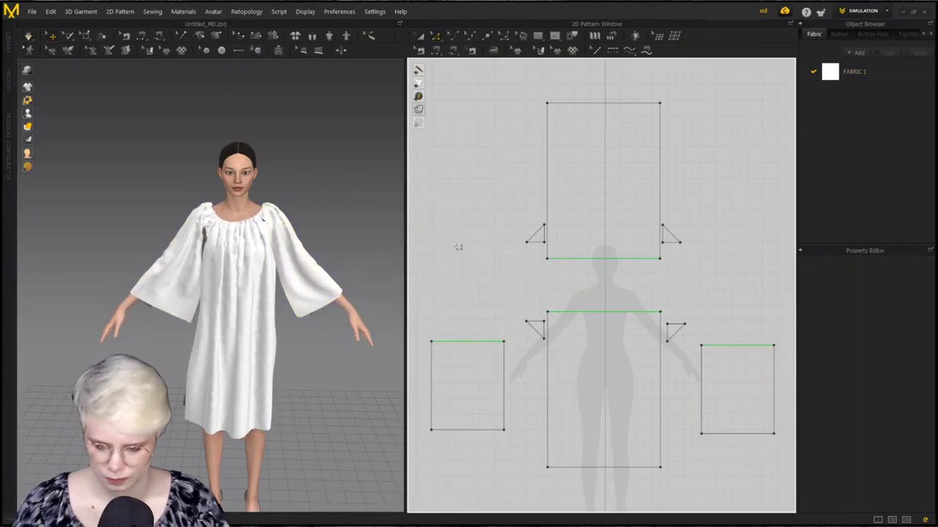
Sew the two side edges of the avatar's right sleeve together from the gusset seams down to the hem
key(n)
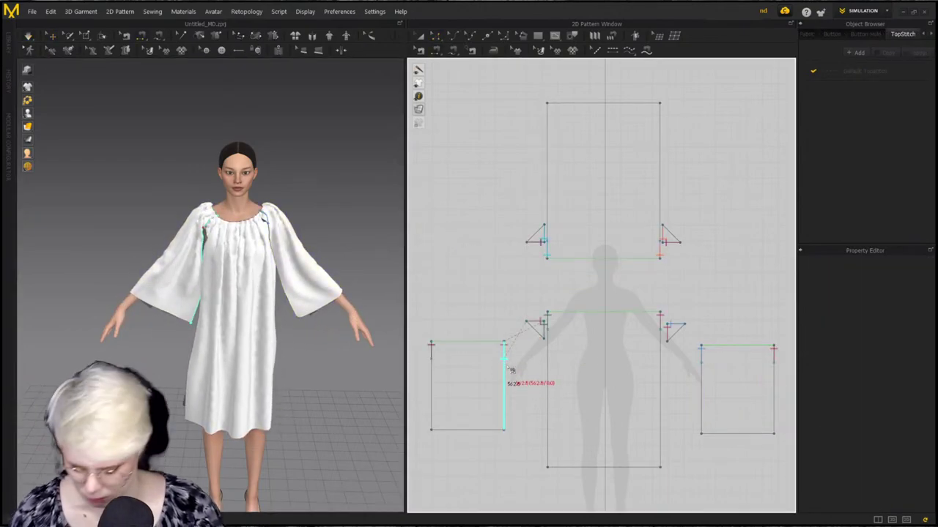
scroll(512, 370, up, 3)
scroll(506, 366, down, 2)
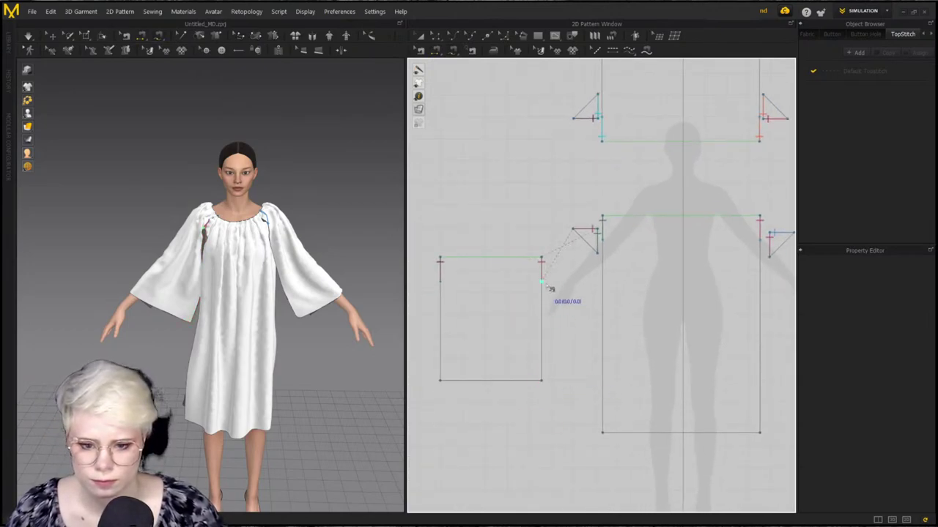
click(440, 283)
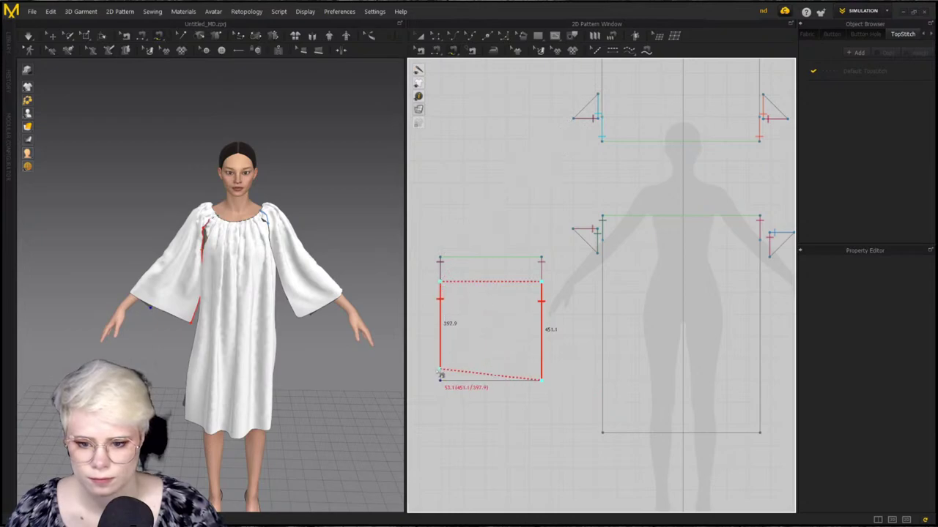
middle_drag(348, 357, 374, 366)
scroll(362, 347, down, 3)
middle_drag(227, 369, 272, 341)
scroll(199, 329, up, 3)
scroll(189, 326, up, 2)
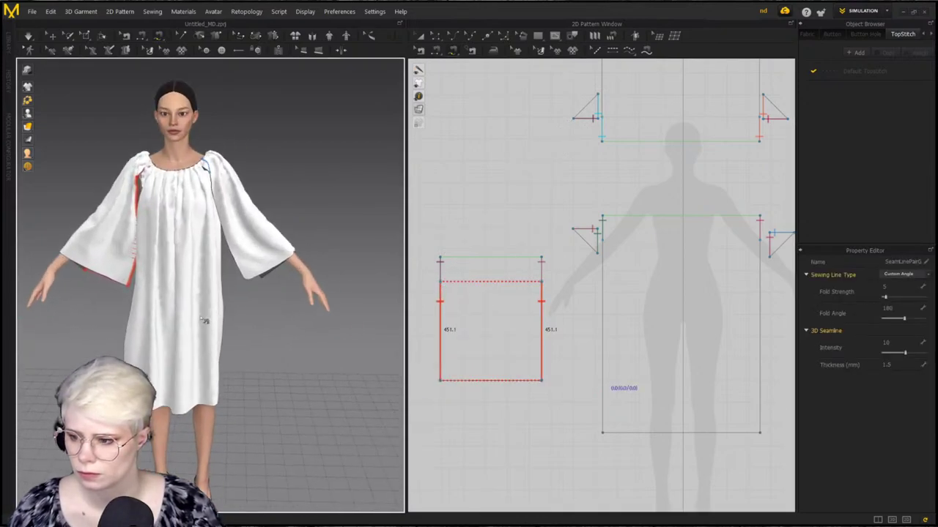
Sew the two side edges of the avatar's left sleeve together from the gusset seams down to the hem
scroll(624, 284, down, 5)
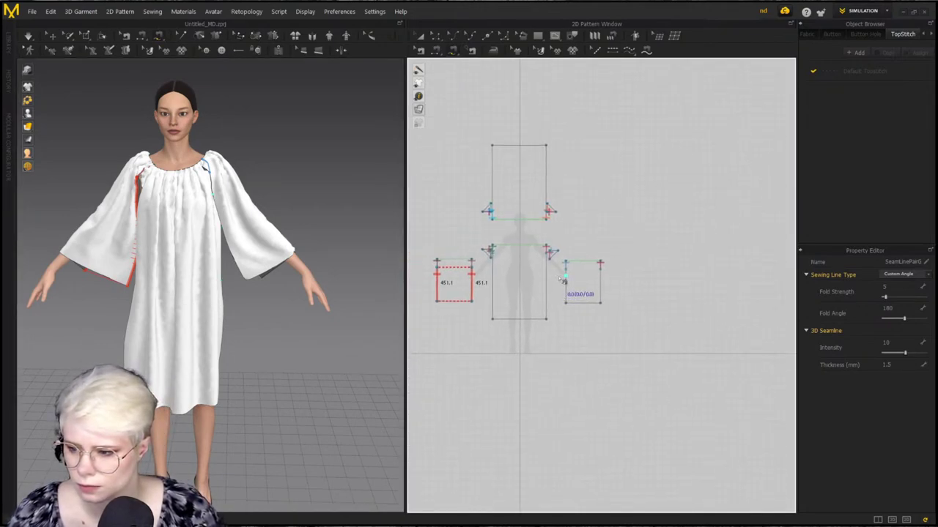
scroll(560, 280, up, 5)
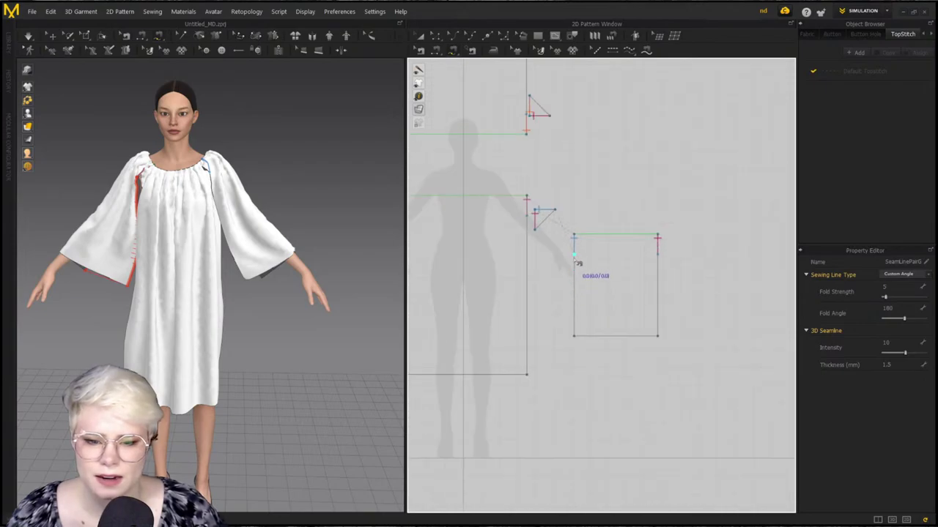
click(575, 256)
click(658, 256)
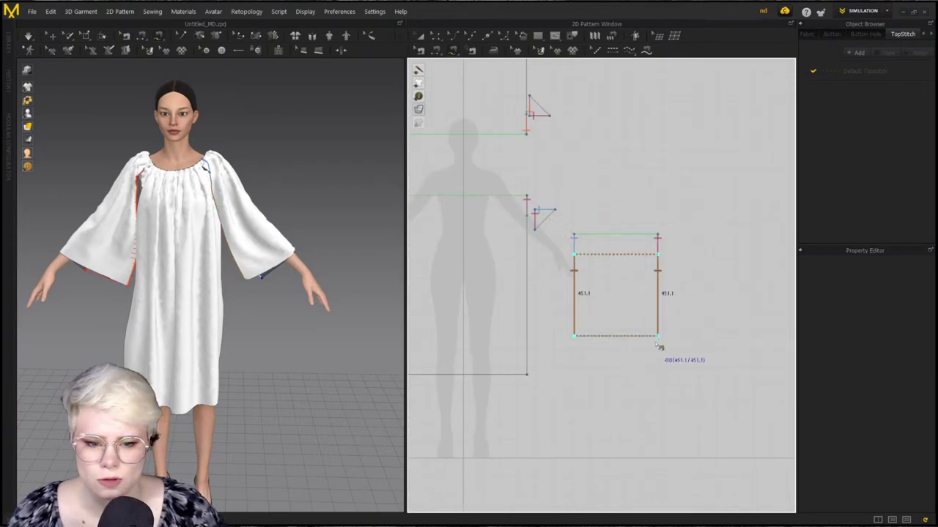
click(658, 337)
Run the simulation and pull the left back gusset out from the avatar's underarm
right_drag(353, 265, 134, 248)
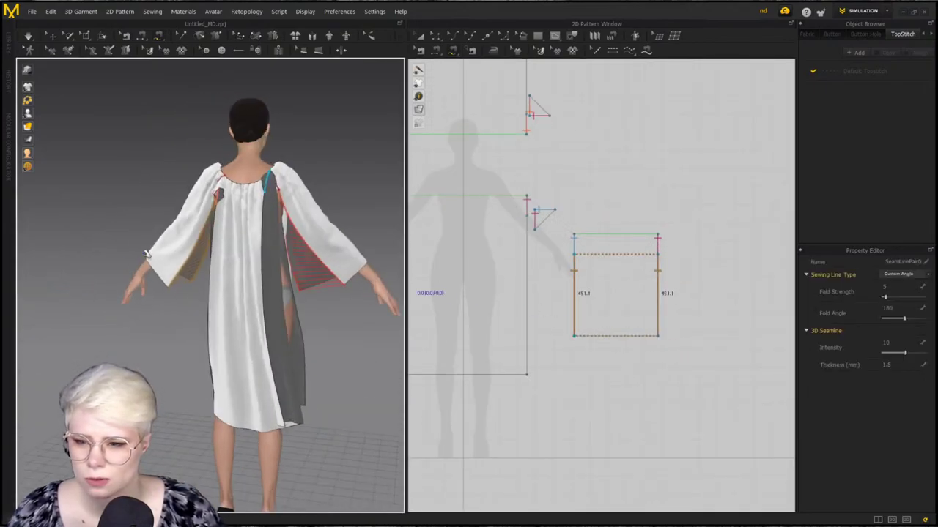
key(space)
right_drag(309, 239, 295, 225)
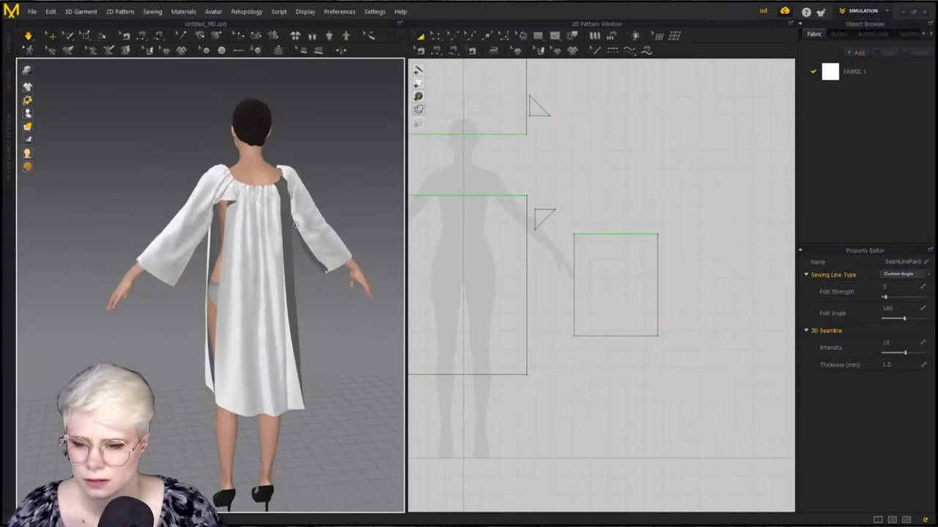
click(224, 209)
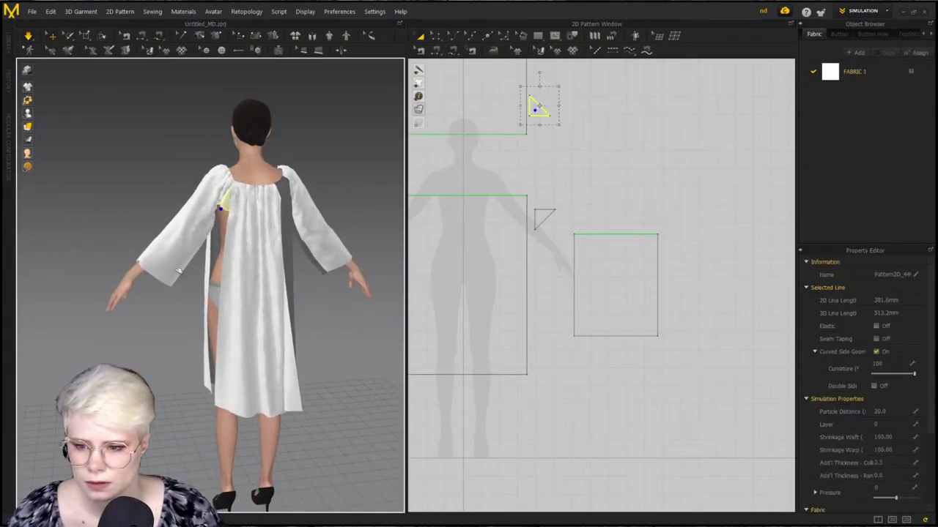
Pull both sleeve tops outward from the shoulders and draw the back panel across towards the avatar's right side
click(196, 186)
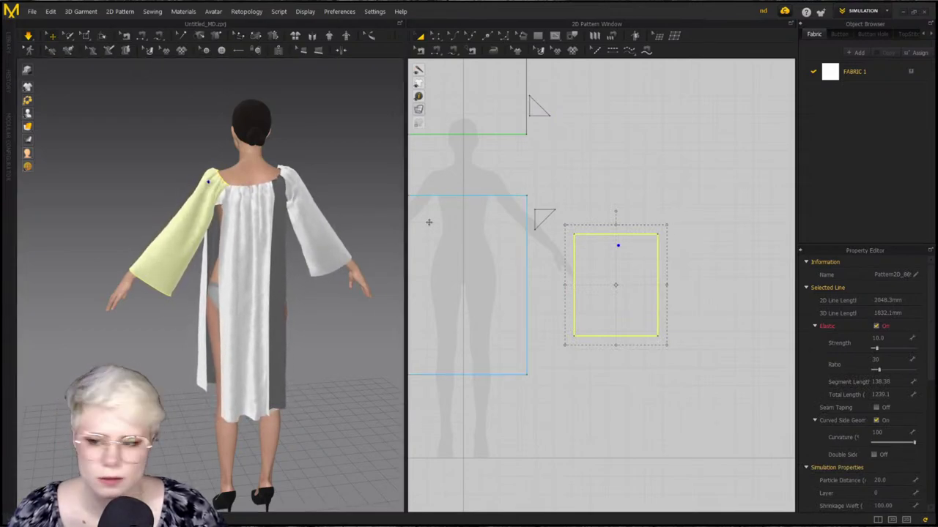
drag(210, 176, 192, 180)
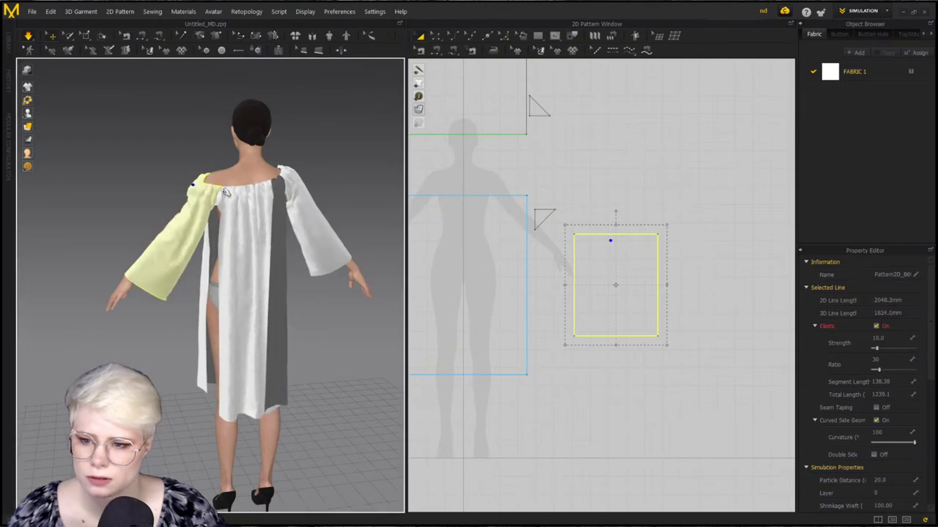
drag(303, 174, 338, 178)
drag(238, 235, 277, 225)
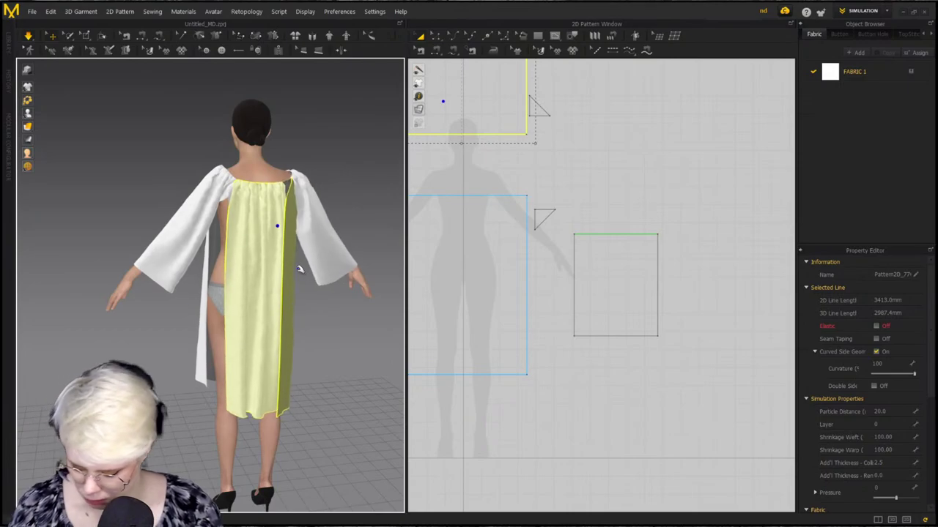
drag(299, 269, 353, 258)
Stop the simulation and reset the 3D arrangement of the back body panel
right_drag(239, 268, 224, 233)
scroll(300, 241, up, 5)
key(b)
key(q)
scroll(197, 262, down, 4)
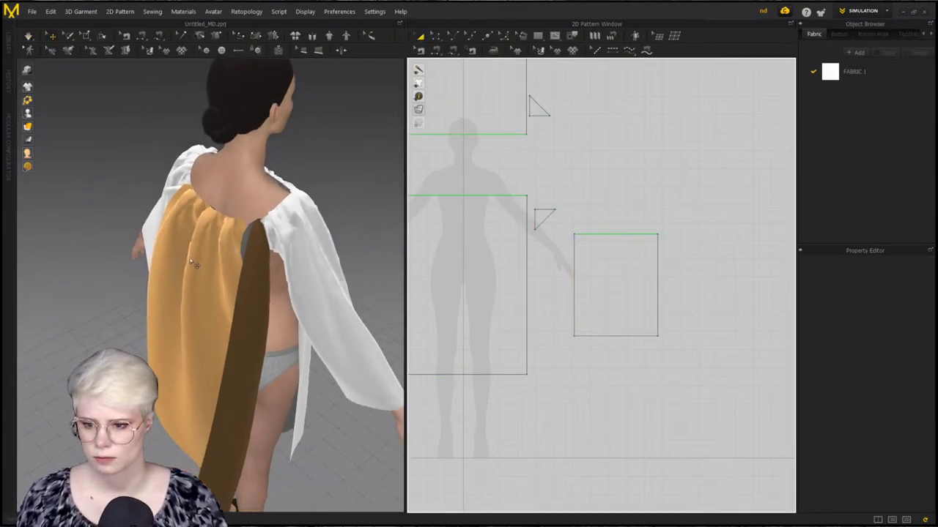
right_click(189, 259)
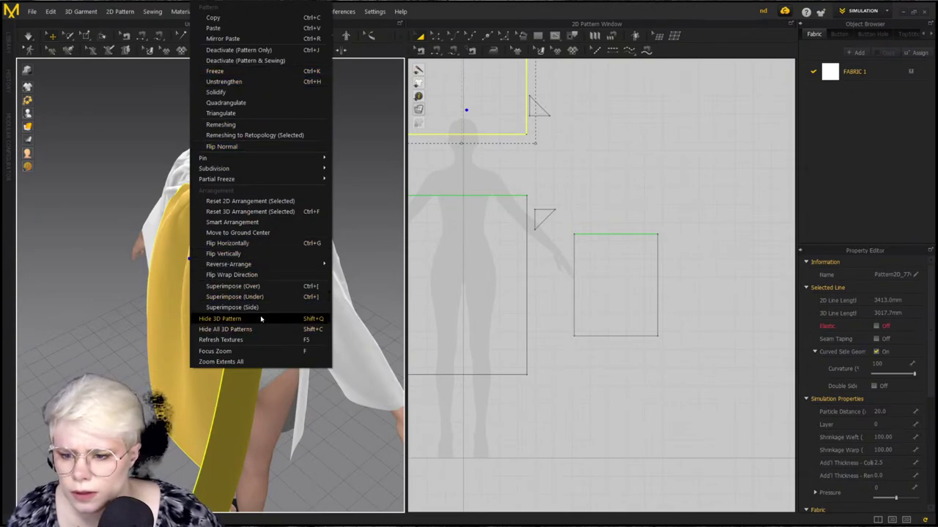
click(249, 211)
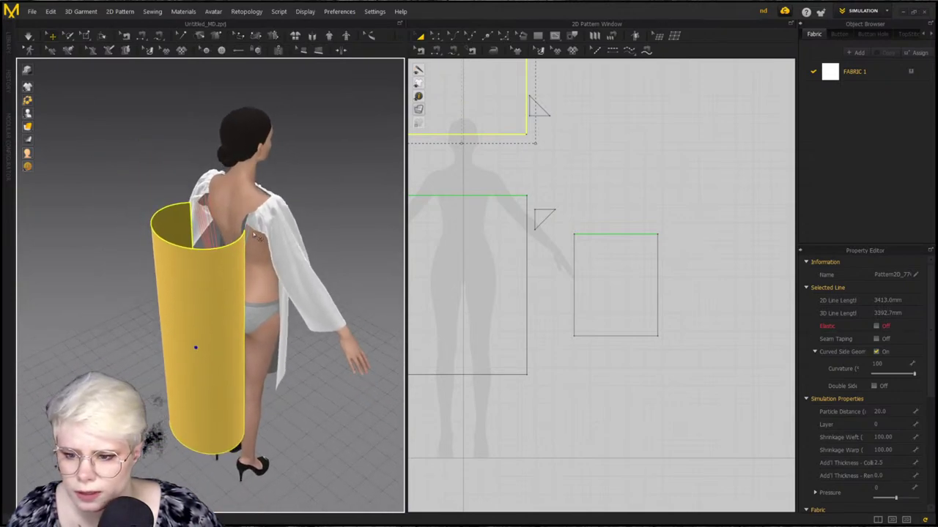
Move the curved back body panel away from the avatar's back
click(254, 236)
right_drag(264, 246, 255, 258)
click(256, 258)
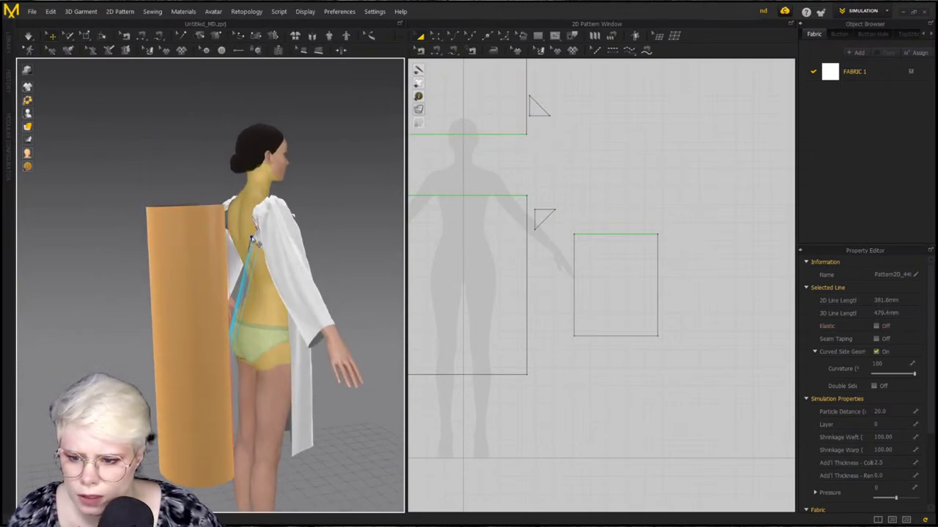
click(331, 186)
right_drag(330, 186, 344, 211)
click(283, 263)
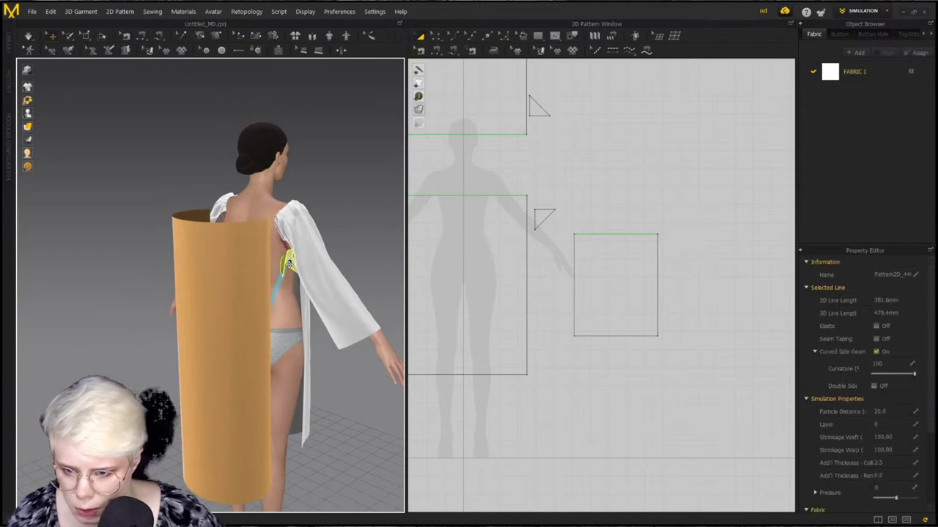
right_drag(283, 263, 207, 259)
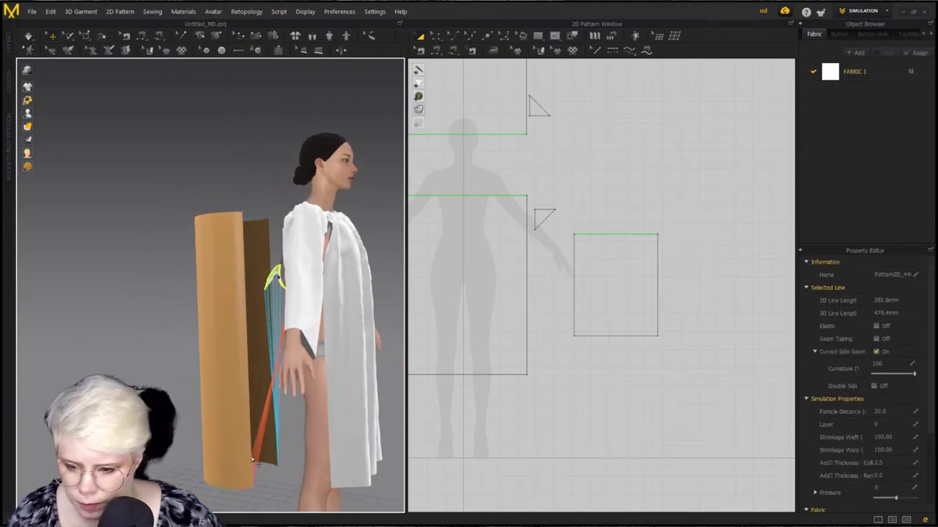
click(225, 340)
drag(199, 360, 263, 311)
drag(250, 389, 167, 398)
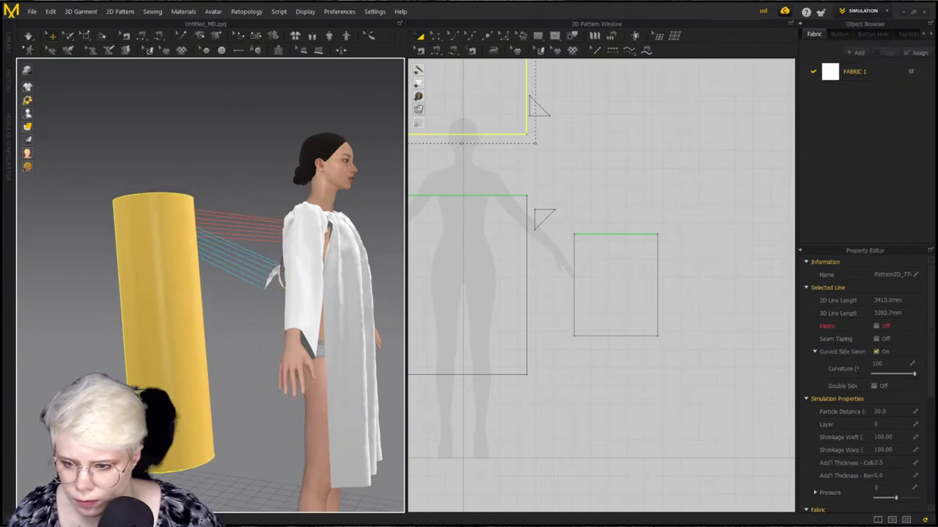
Reset the 2D arrangement of the back body panel and position the flat panel behind the avatar's shoulders
right_drag(202, 370, 290, 354)
right_click(240, 352)
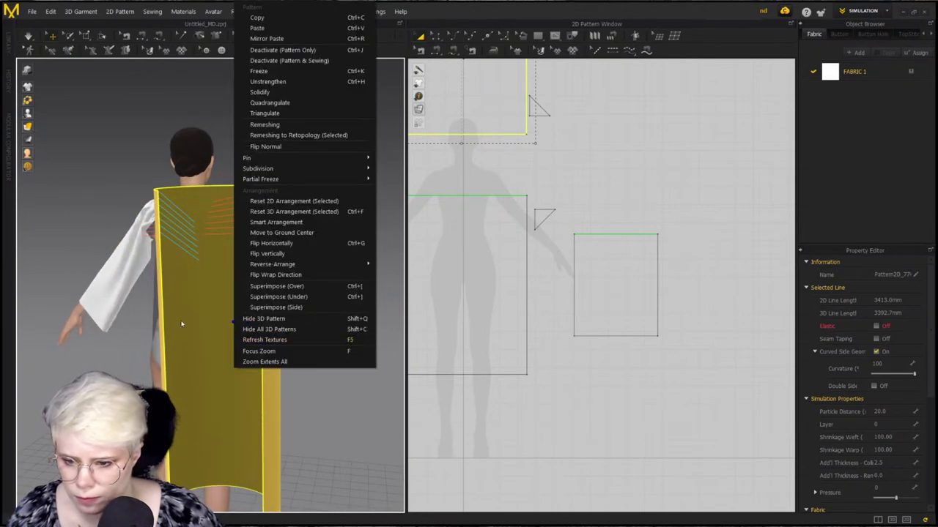
click(306, 202)
scroll(297, 212, down, 3)
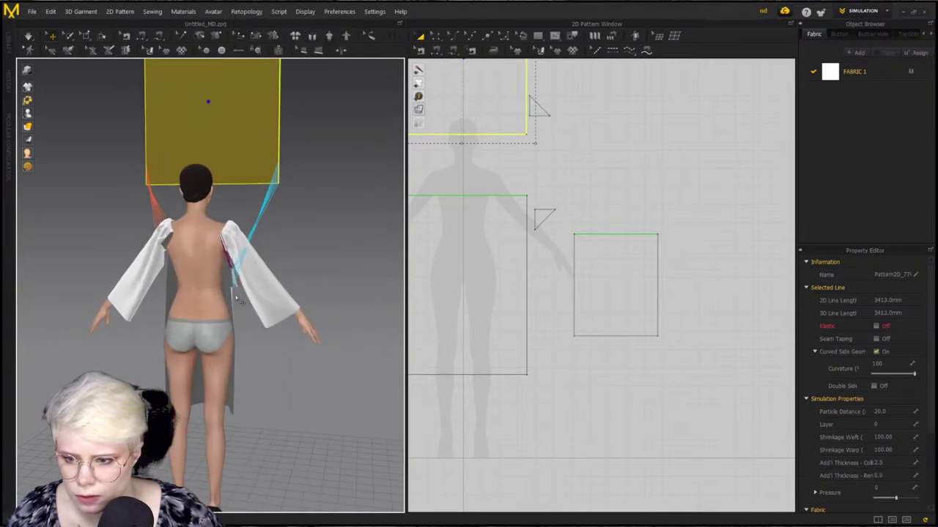
right_drag(297, 213, 220, 235)
middle_drag(315, 137, 276, 227)
right_drag(276, 228, 22, 446)
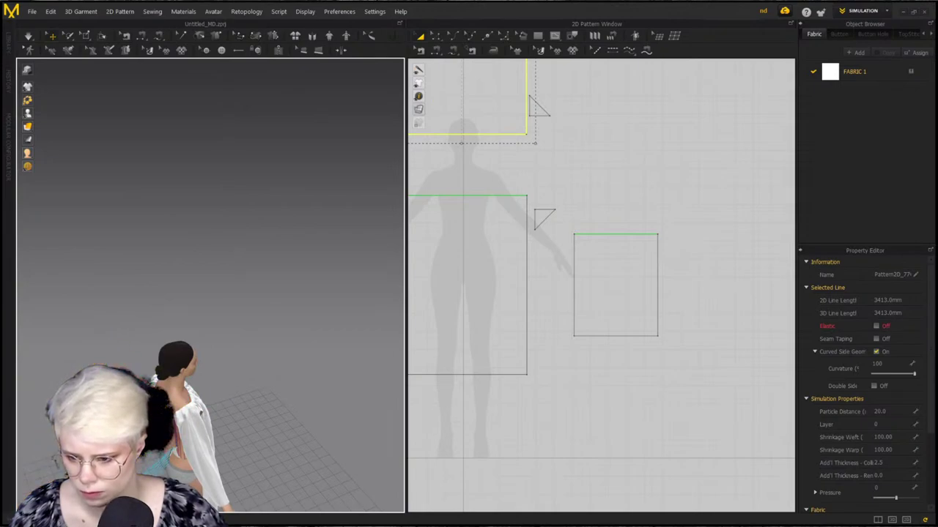
right_drag(201, 412, 192, 396)
scroll(198, 410, up, 3)
middle_drag(209, 423, 205, 396)
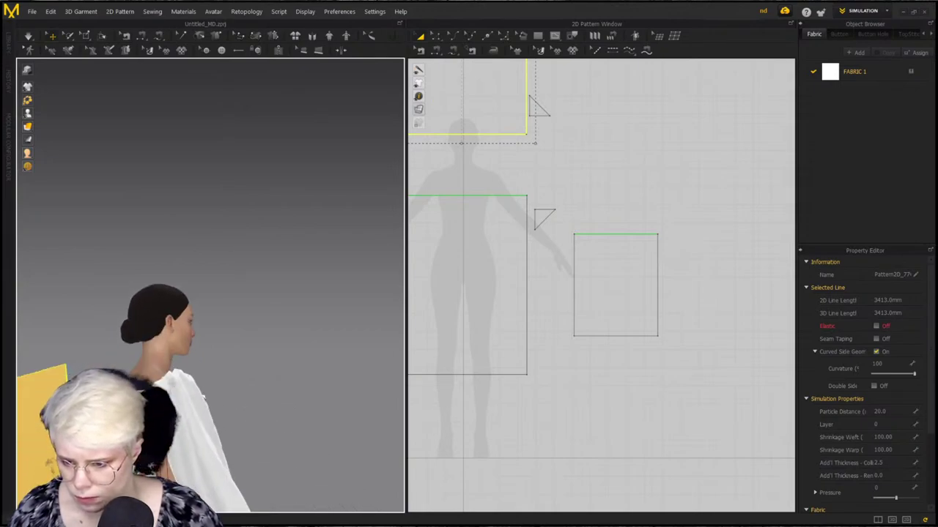
Simulate the back body panel draping onto the avatar's back, checking it from behind and the front, and stop the simulation
right_drag(178, 452, 109, 457)
scroll(195, 365, down, 3)
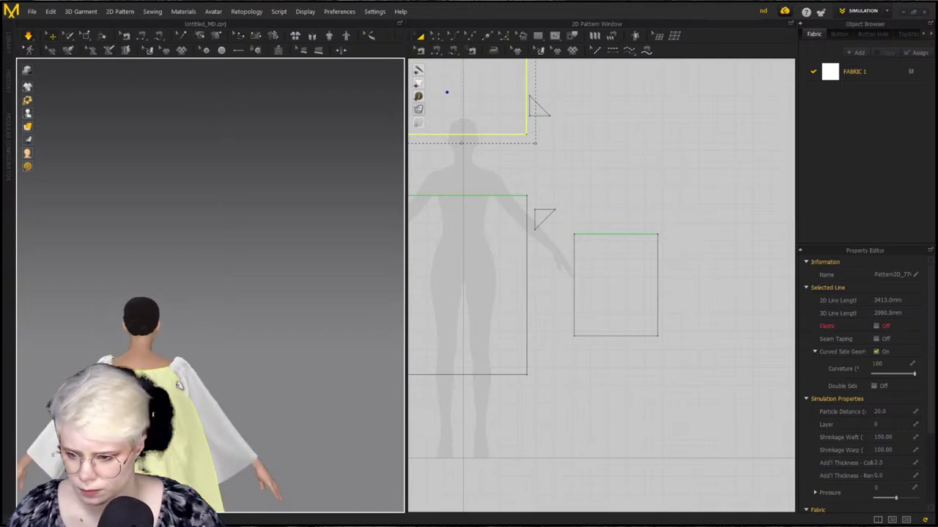
right_drag(179, 385, 141, 428)
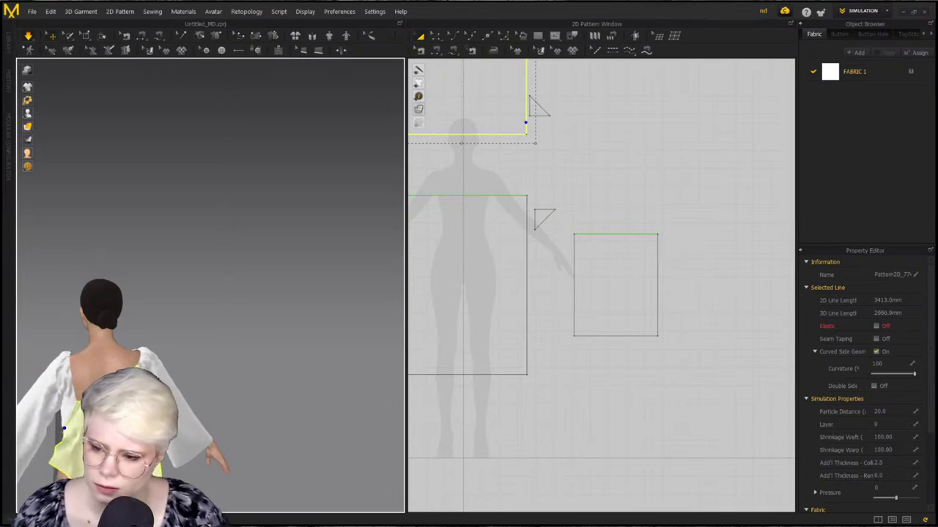
right_drag(157, 421, 234, 408)
middle_drag(124, 443, 212, 373)
right_drag(202, 372, 283, 365)
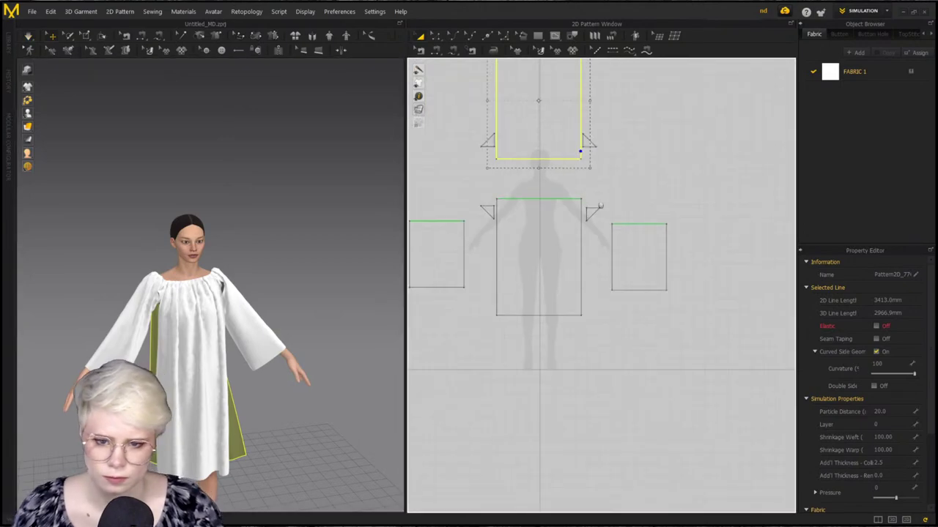
Free-sew the back and front body panels together along the avatar's left side, from the gusset seams down to the hem
scroll(592, 192, up, 4)
key(n)
click(647, 249)
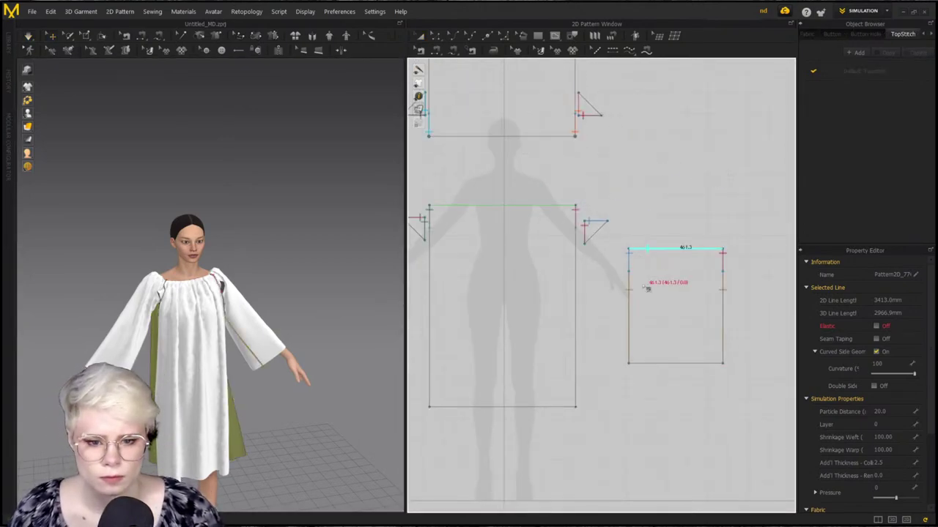
scroll(665, 253, down, 2)
middle_drag(666, 253, 688, 405)
click(619, 195)
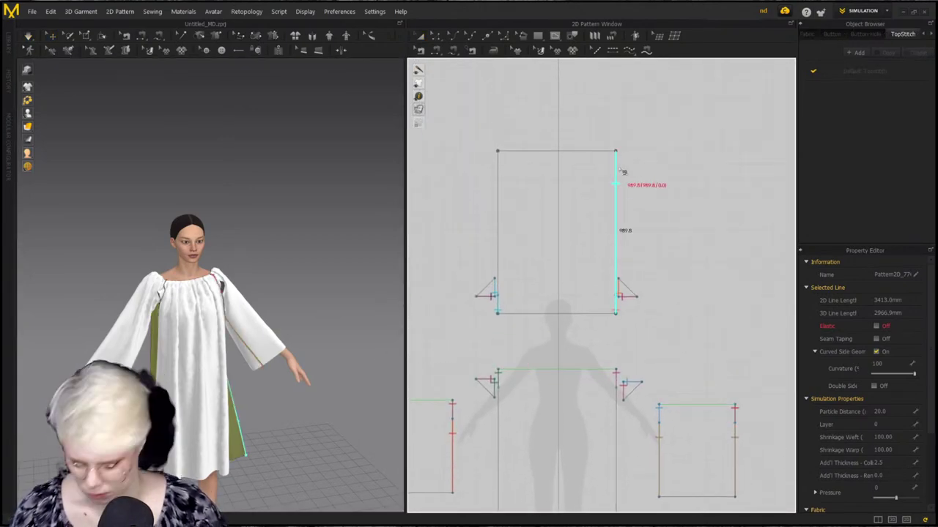
key(m)
click(617, 153)
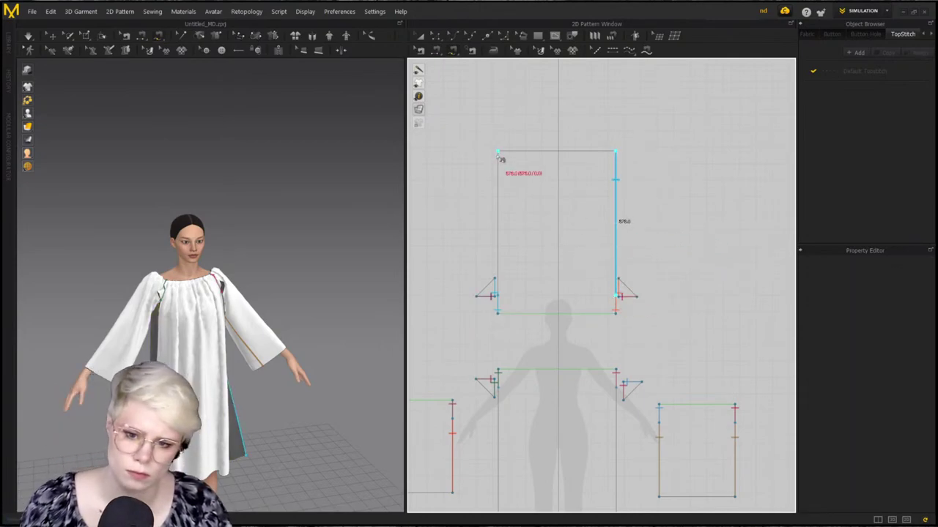
scroll(579, 403, up, 2)
middle_drag(577, 396, 565, 270)
right_drag(335, 404, 322, 373)
click(613, 293)
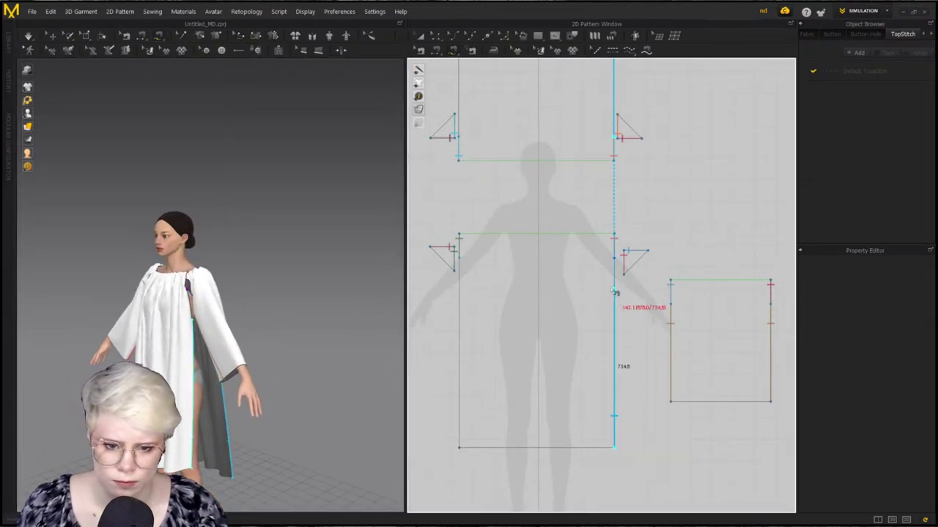
click(614, 260)
Run the simulation to close the left side seam and adjust the front panel and left sleeve near the underarm
key(space)
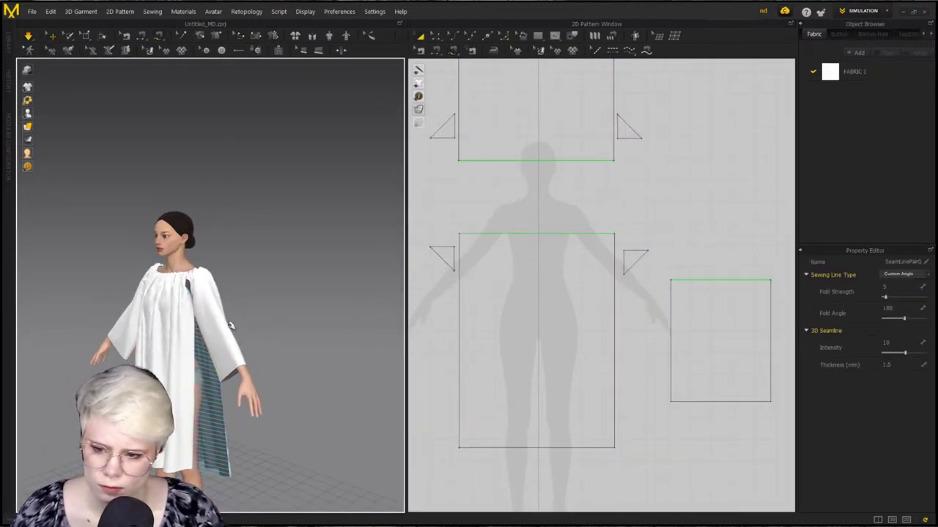
click(228, 329)
click(209, 419)
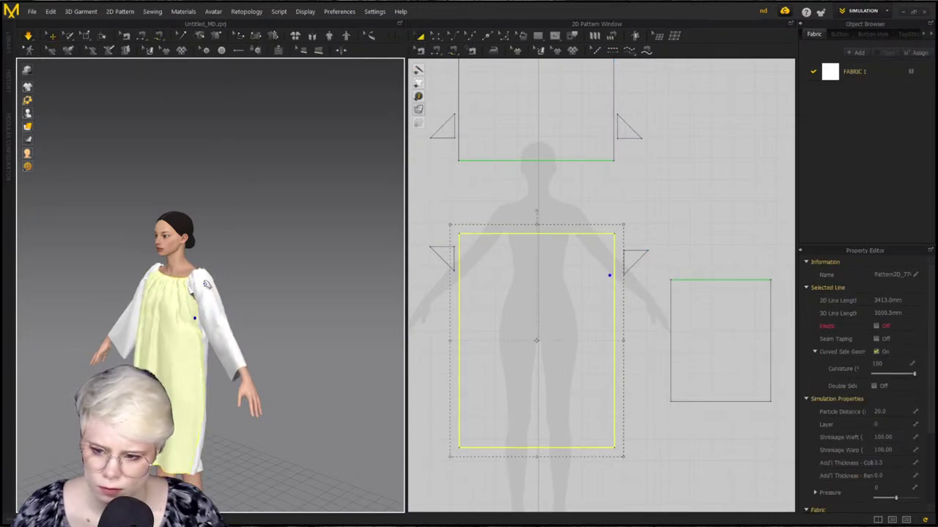
click(207, 285)
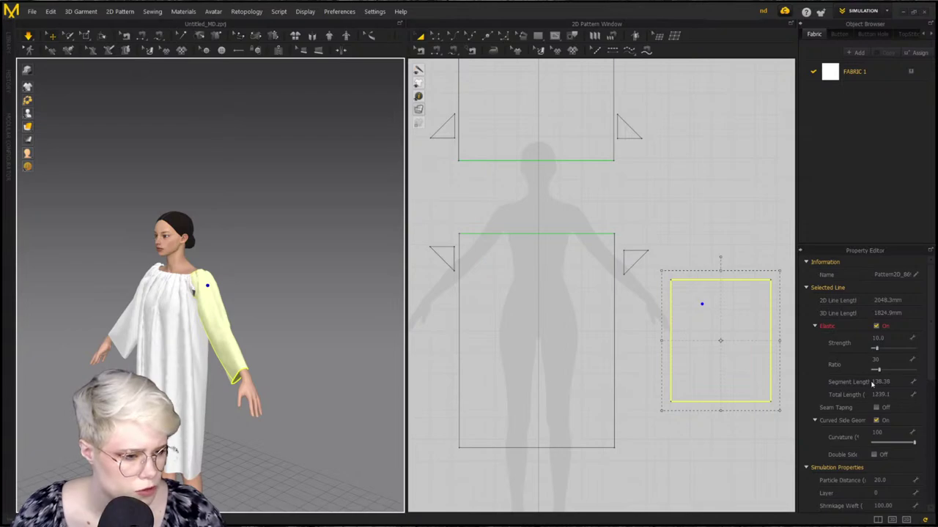
Delete the side seam joining the front and back body panels on the avatar's left
key(m)
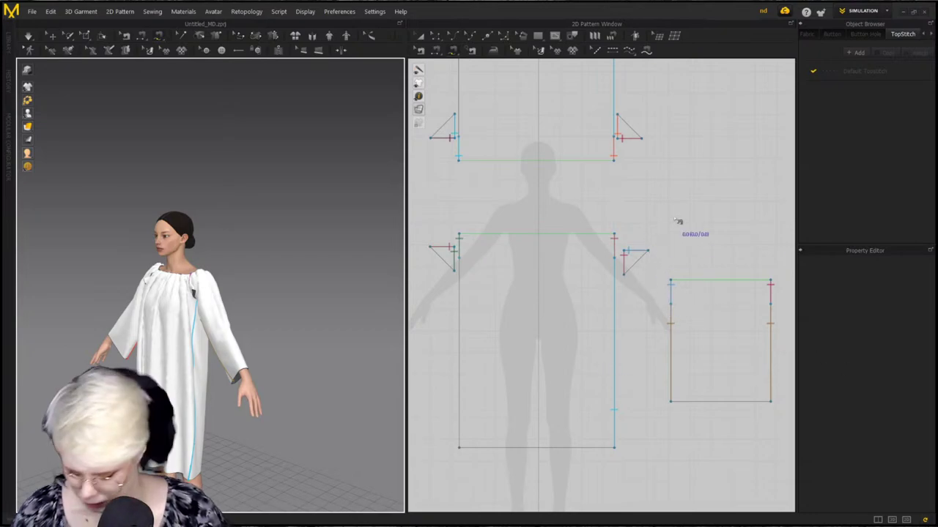
key(z)
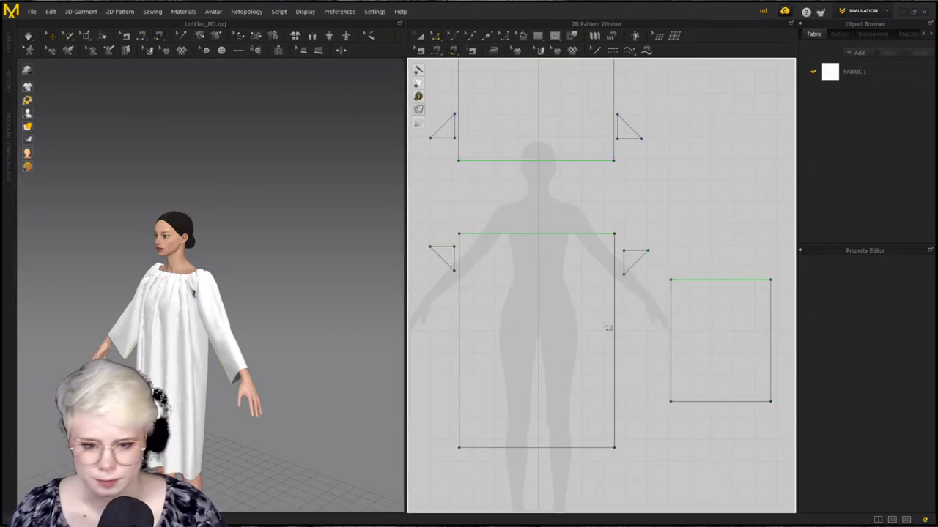
key(x)
key(k)
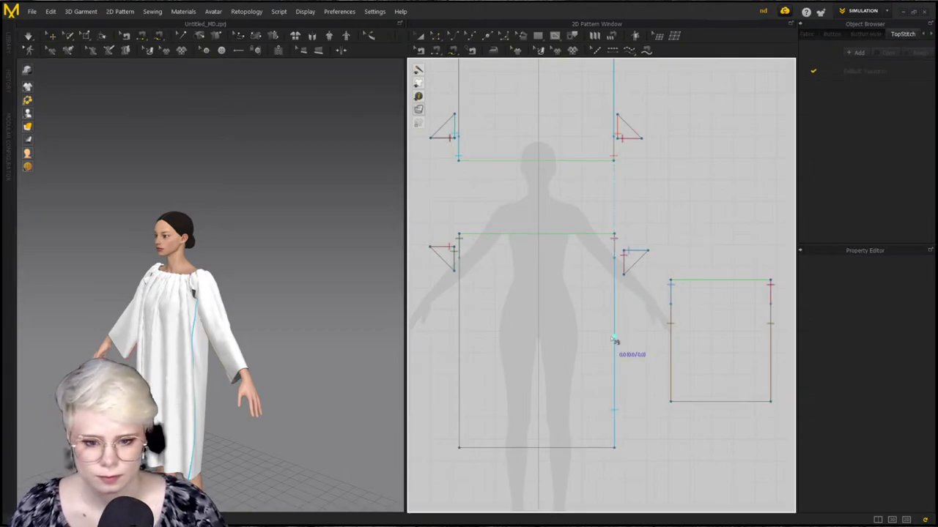
key(b)
click(619, 345)
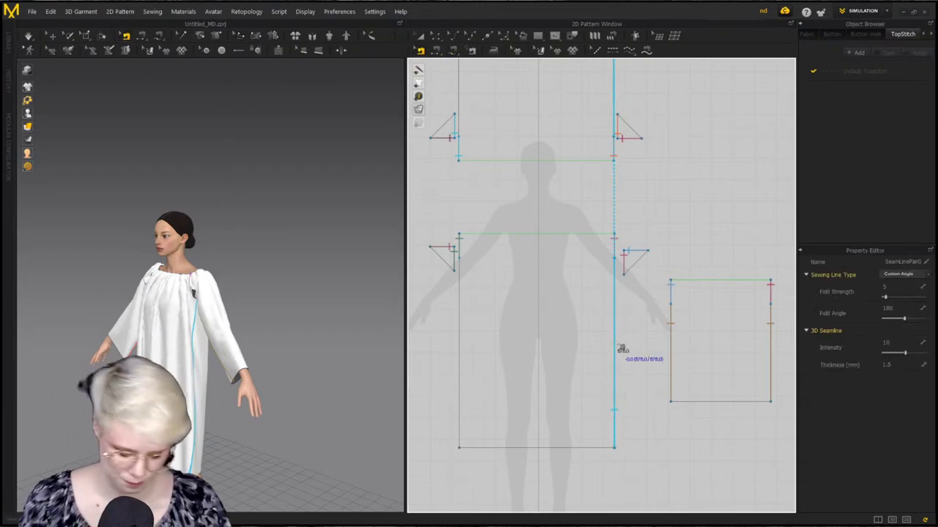
click(493, 343)
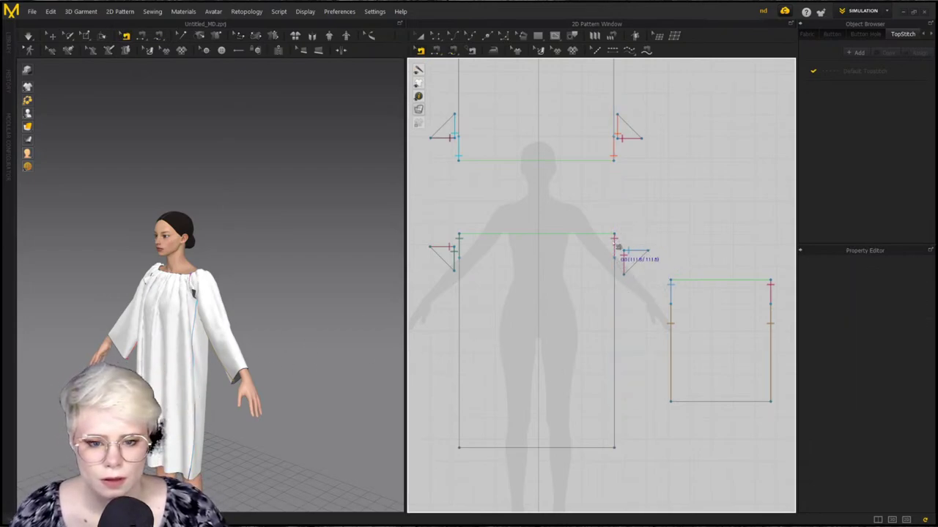
Slide the right front gusset's seam down the front panel's side edge and move the gusset pattern down alongside it
scroll(617, 247, up, 3)
click(616, 300)
scroll(573, 239, up, 4)
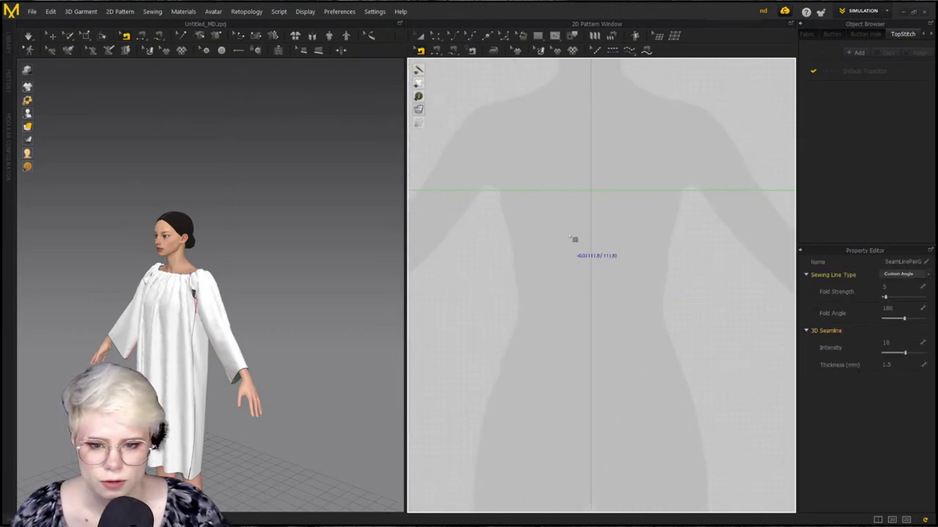
scroll(574, 240, down, 4)
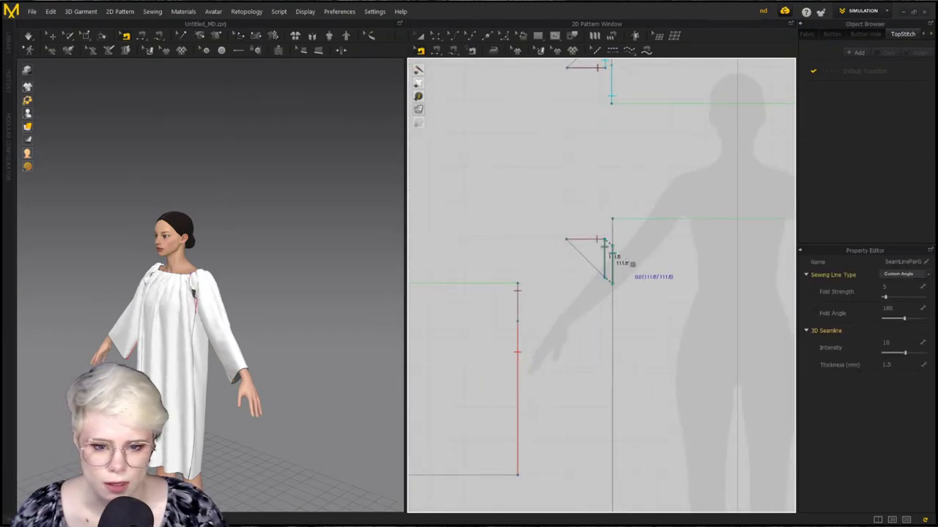
scroll(629, 262, down, 1)
middle_drag(651, 255, 613, 294)
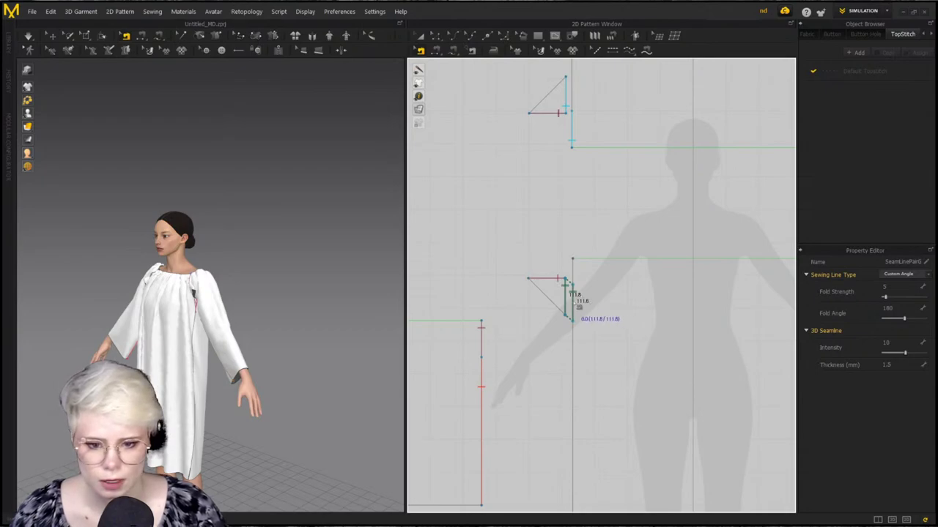
drag(573, 301, 574, 373)
click(552, 294)
key(a)
drag(555, 297, 544, 362)
scroll(678, 323, down, 7)
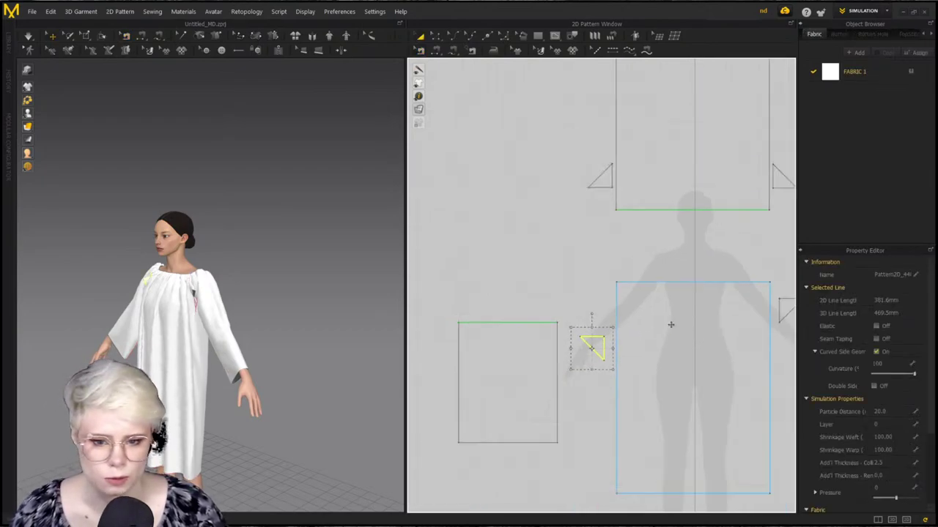
Move the left front gusset pattern down and slide its seam lower along the front panel's side edge
middle_drag(677, 325, 600, 321)
drag(658, 313, 664, 329)
key(b)
scroll(664, 322, up, 6)
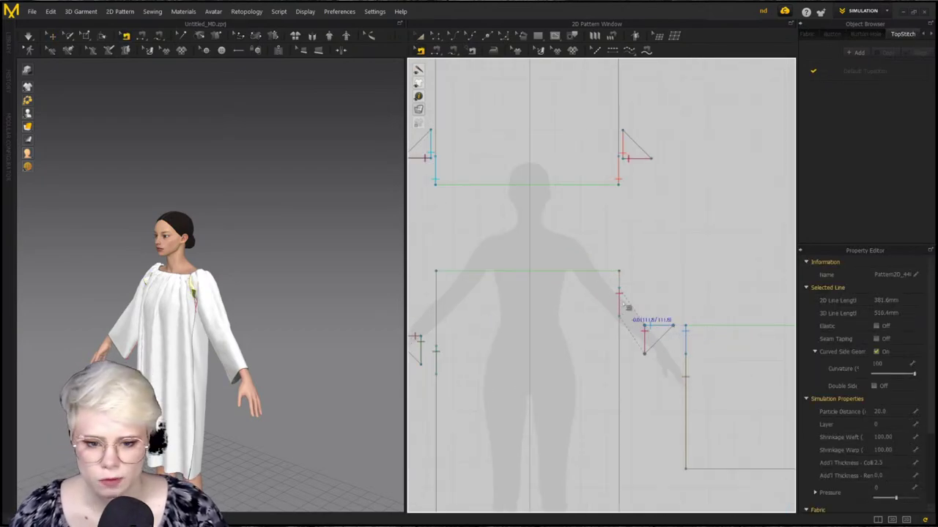
drag(619, 308, 621, 348)
Move both back gusset patterns farther from the back panel's neckline and slide their seams along the side edges to match
scroll(617, 278, down, 3)
middle_drag(616, 256, 642, 339)
key(a)
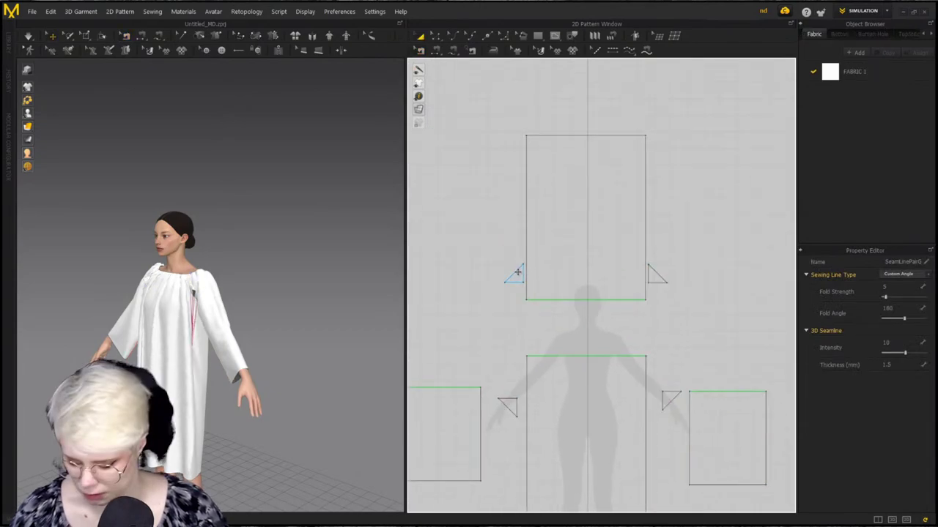
drag(514, 274, 510, 220)
drag(655, 276, 663, 204)
key(b)
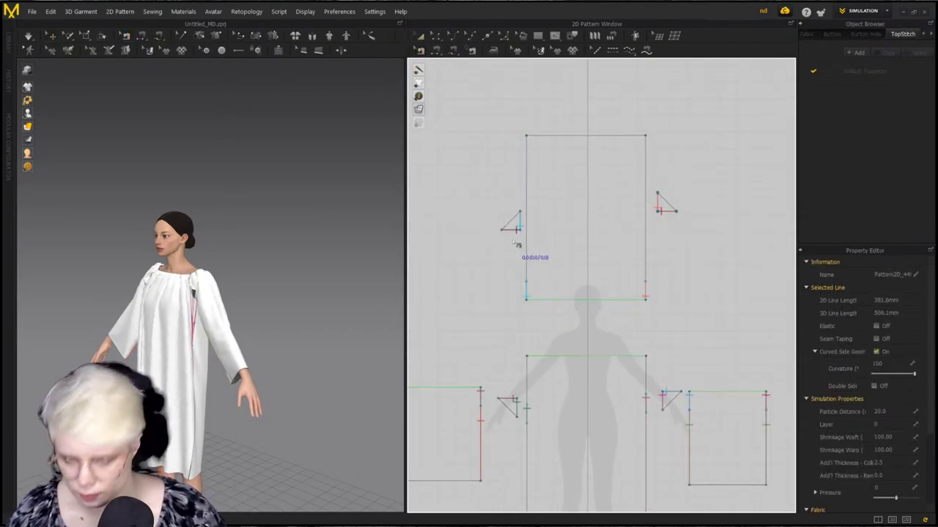
drag(526, 288, 529, 249)
drag(646, 296, 648, 238)
scroll(665, 296, down, 2)
scroll(621, 341, up, 5)
middle_drag(562, 335, 627, 271)
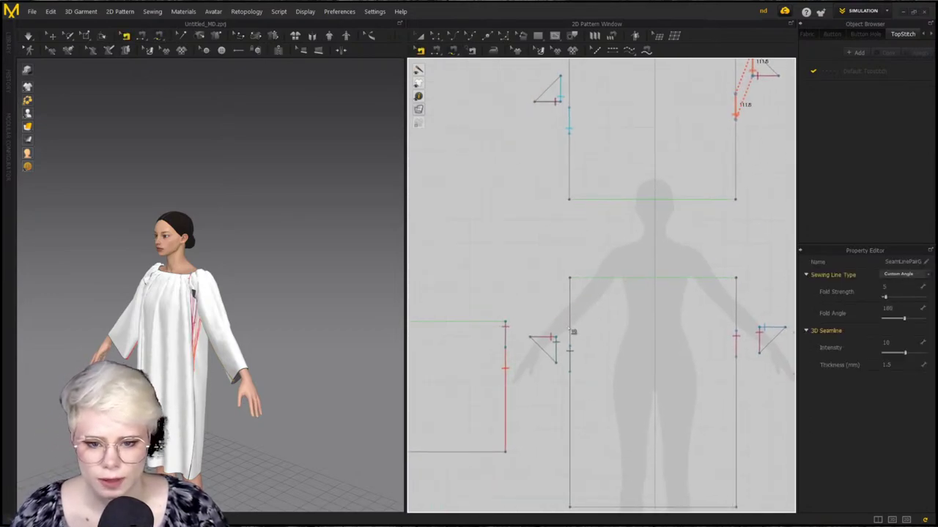
Split the front panel's side edge on the avatar's right 100 mm from the neckline corner
click(575, 316)
click(436, 36)
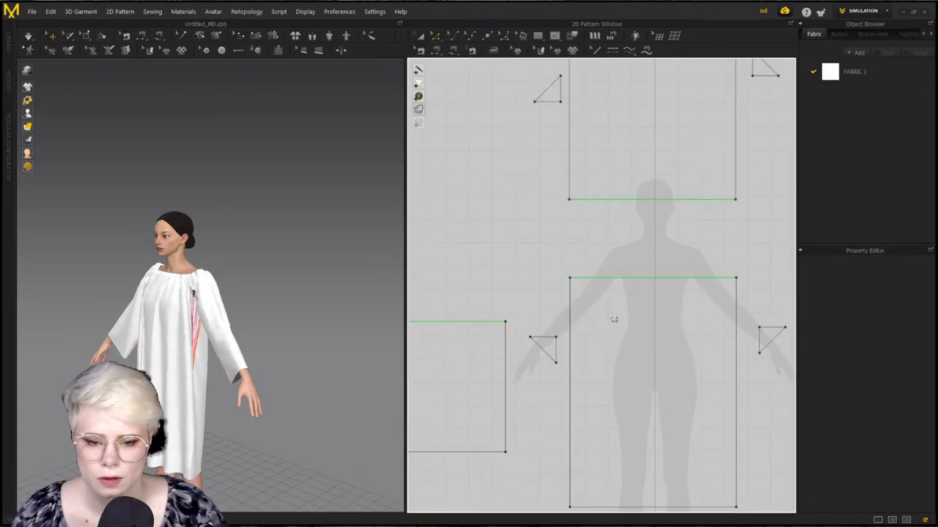
click(571, 291)
right_click(570, 293)
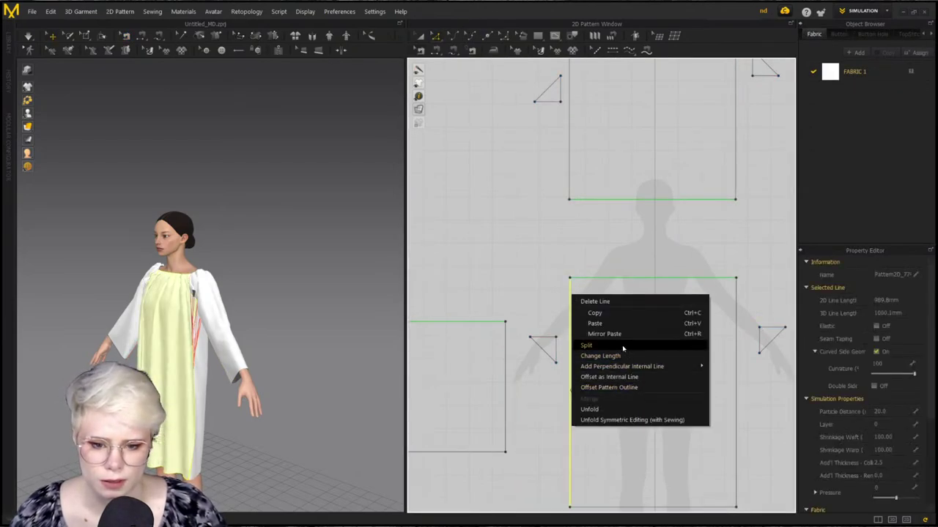
click(621, 345)
drag(474, 153, 409, 137)
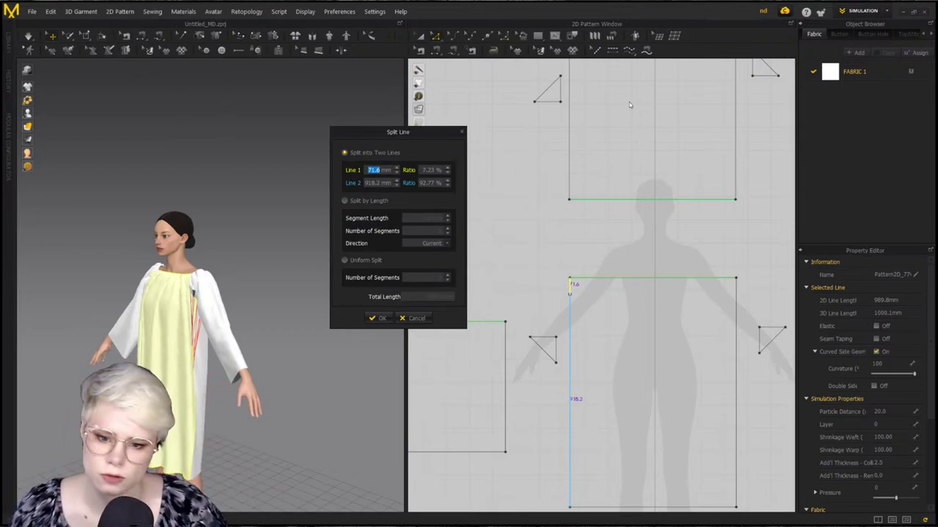
text(50)
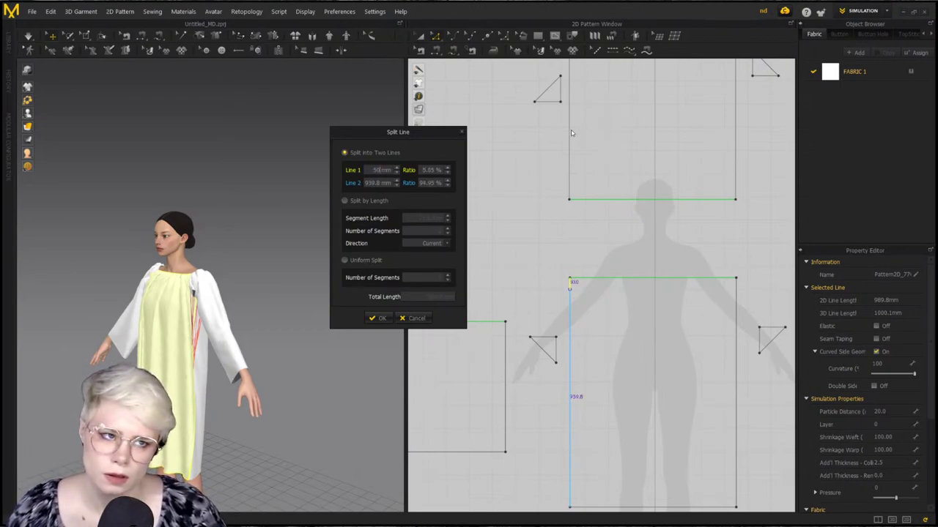
key(BackSpace)
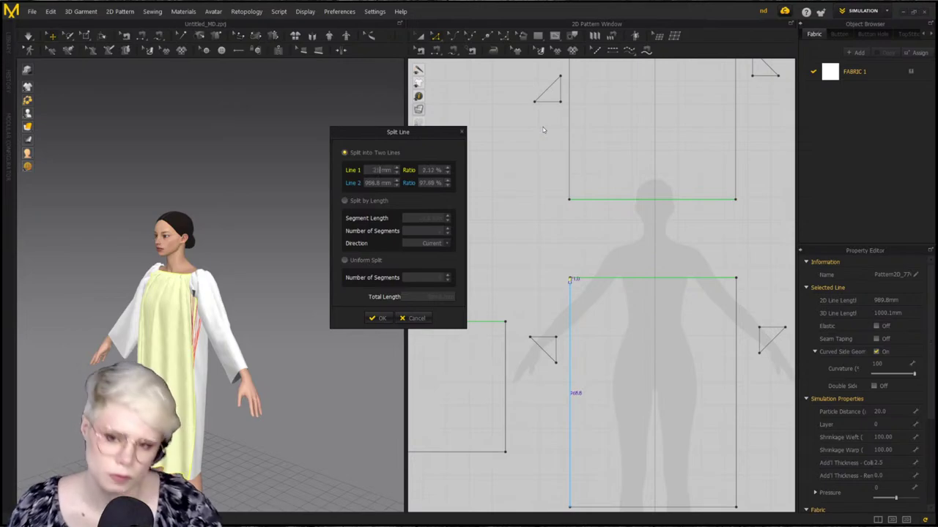
text(00)
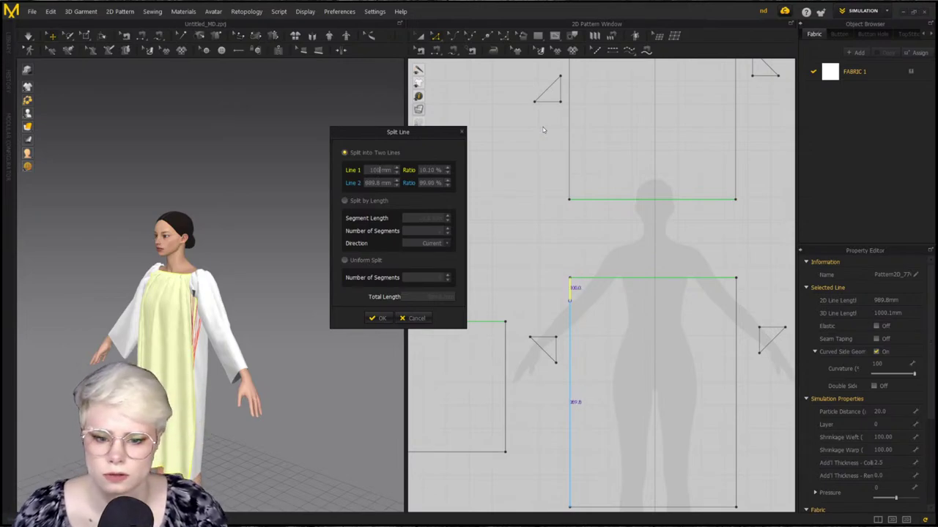
key(Return)
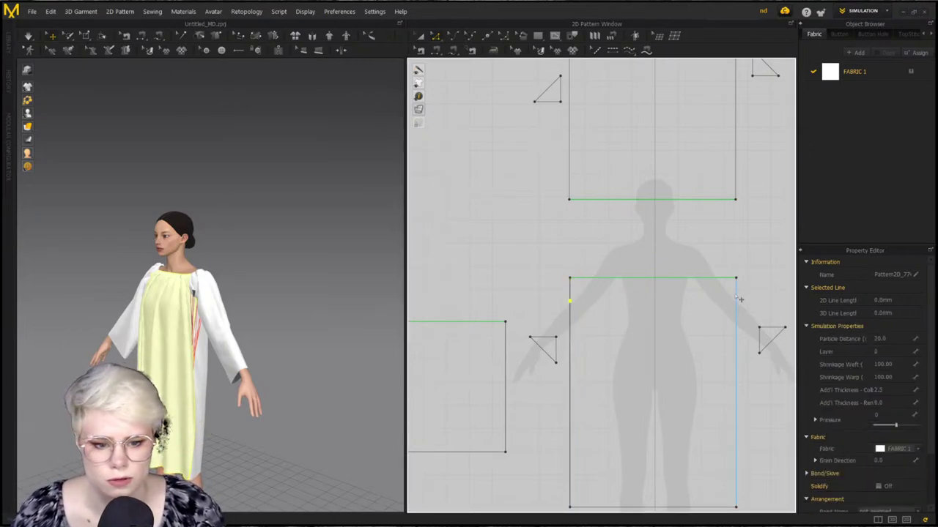
Split the front panel's opposite side edge, on the avatar's left, 100 mm from the neckline corner
right_click(736, 296)
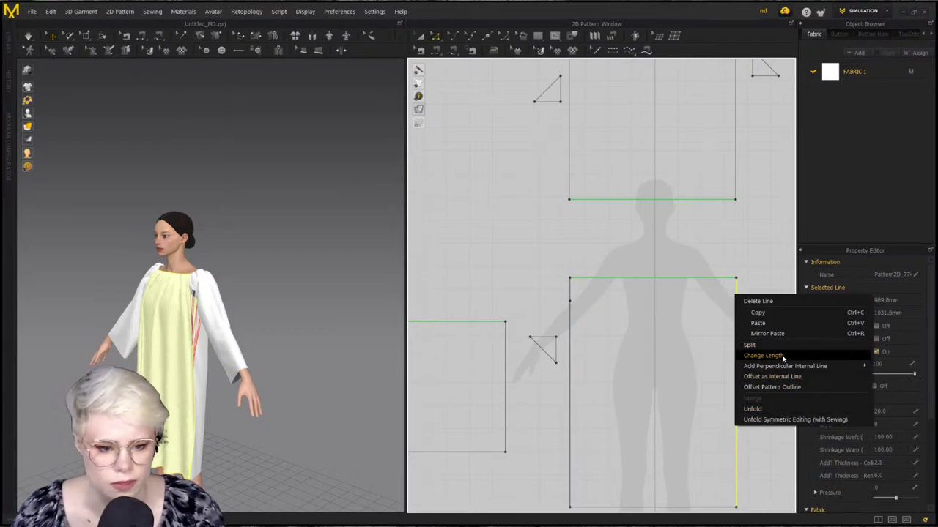
click(764, 356)
click(523, 206)
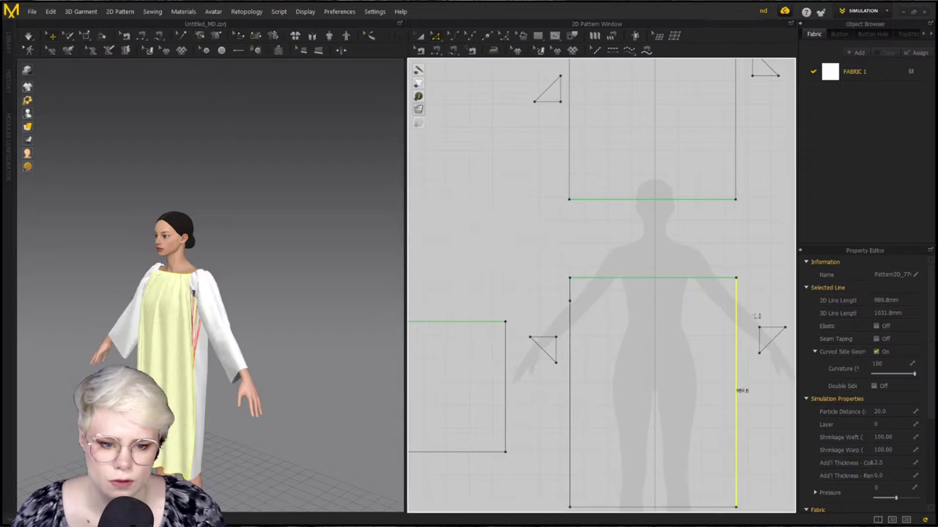
click(741, 289)
right_click(737, 299)
click(781, 351)
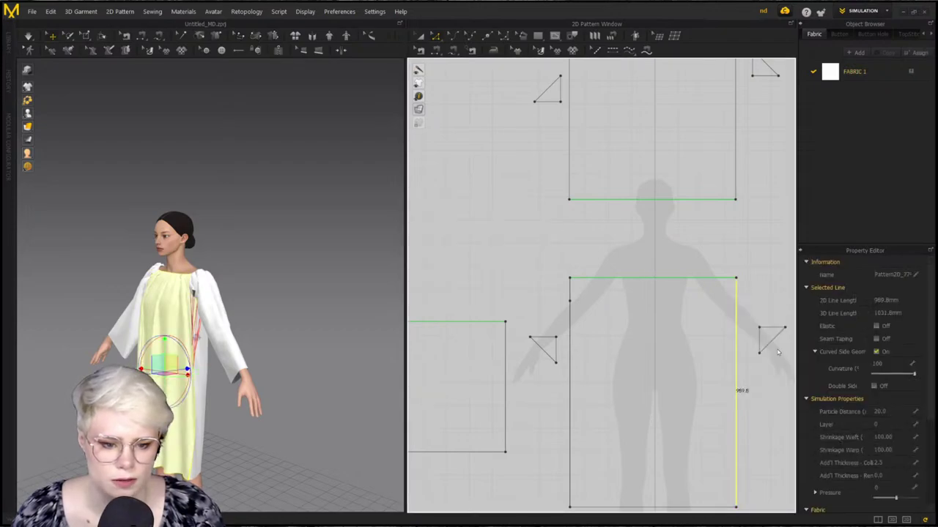
text(100mm)
key(Return)
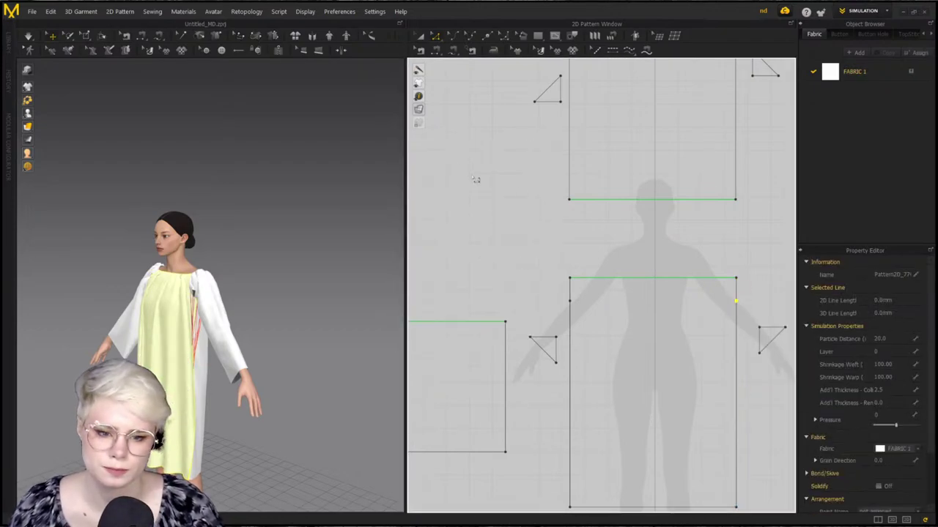
Split both side edges of the back panel 100 mm from its neckline corners
middle_drag(477, 180, 452, 258)
right_click(545, 258)
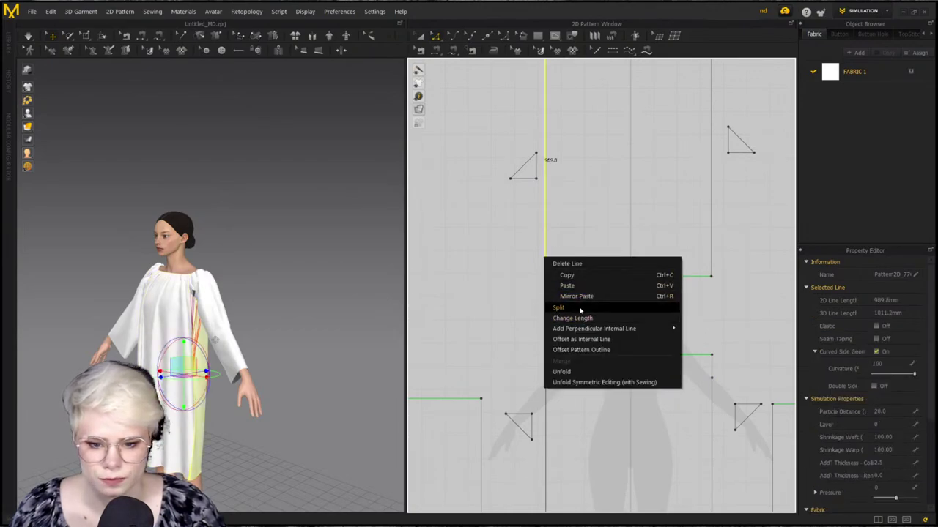
click(560, 308)
text(100)
key(Return)
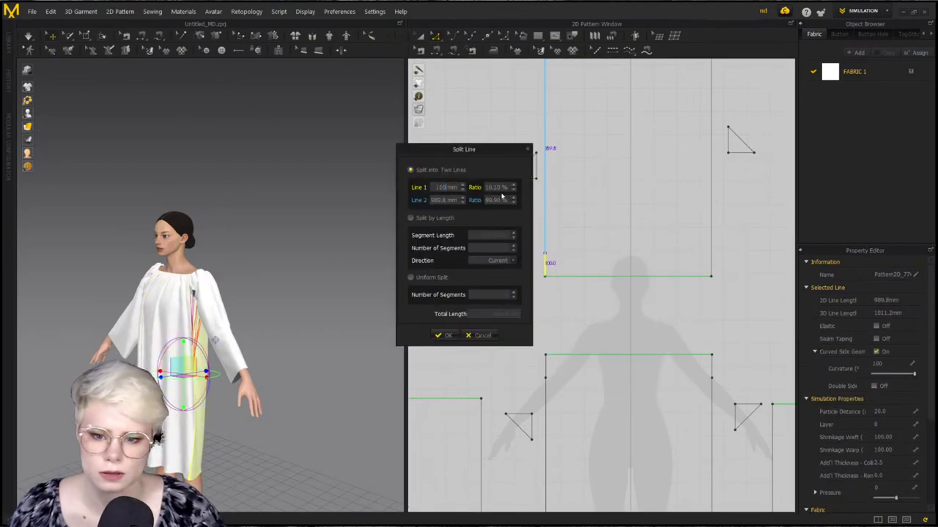
key(Return)
right_click(719, 262)
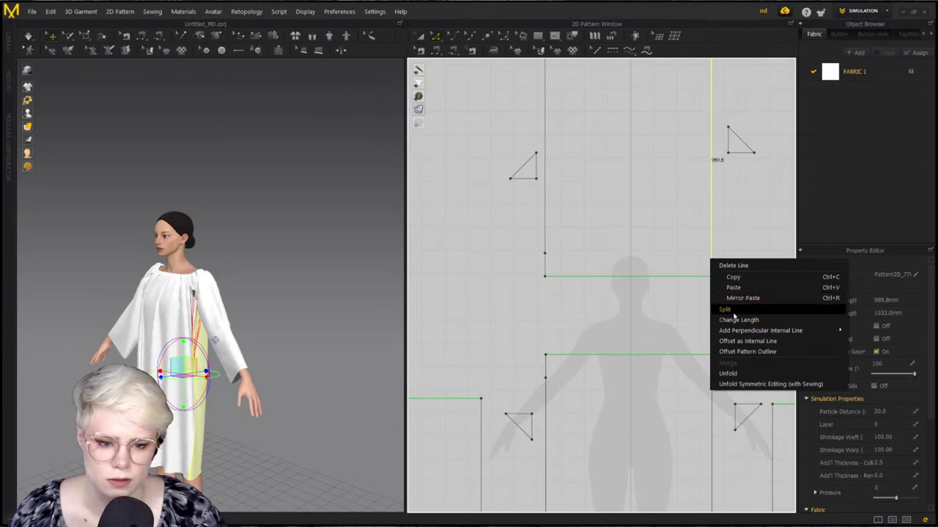
click(728, 312)
text(100)
key(Return)
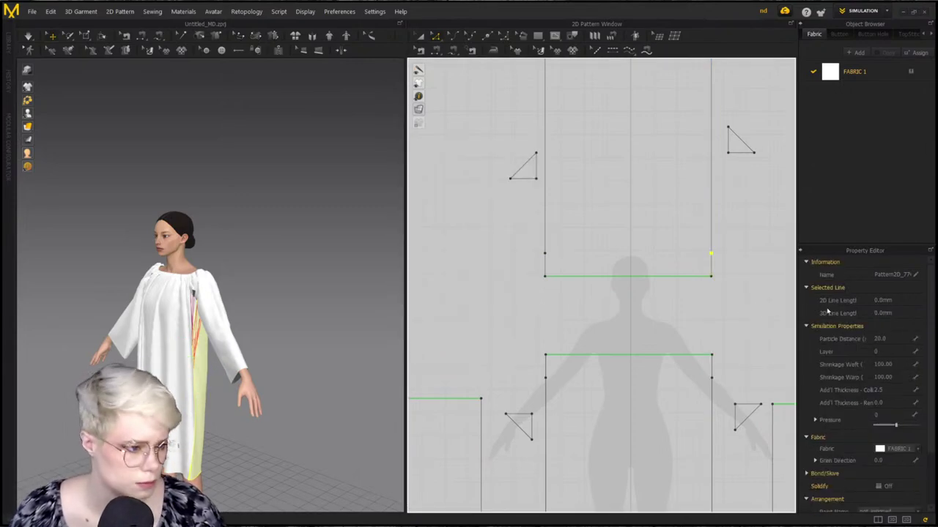
Rotate the right sleeve pattern a quarter turn so its gathered edge faces the body panels, and move it up beside them
scroll(680, 257, down, 2)
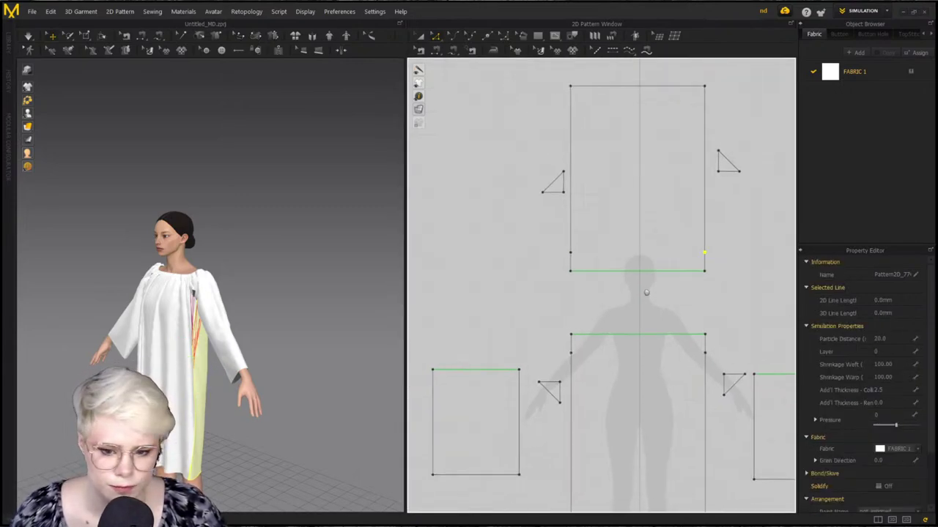
middle_drag(627, 318, 682, 263)
scroll(682, 263, up, 3)
key(a)
click(503, 363)
click(481, 308)
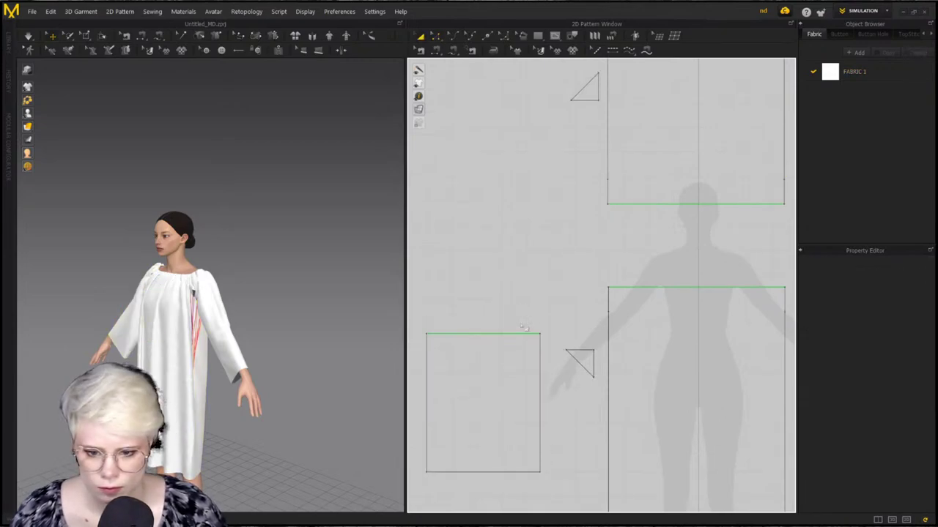
click(464, 372)
drag(486, 310, 585, 413)
click(585, 413)
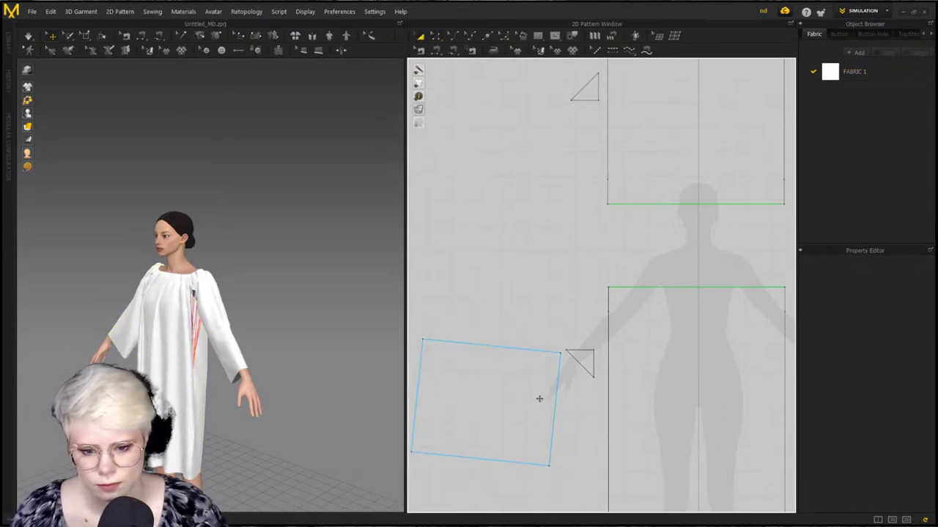
click(540, 397)
drag(486, 317, 475, 317)
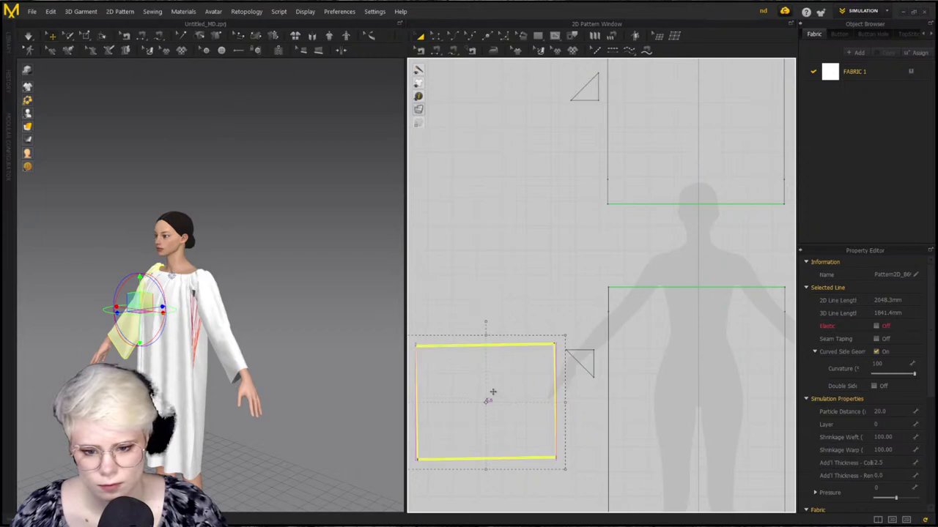
drag(492, 392, 516, 238)
scroll(510, 225, down, 2)
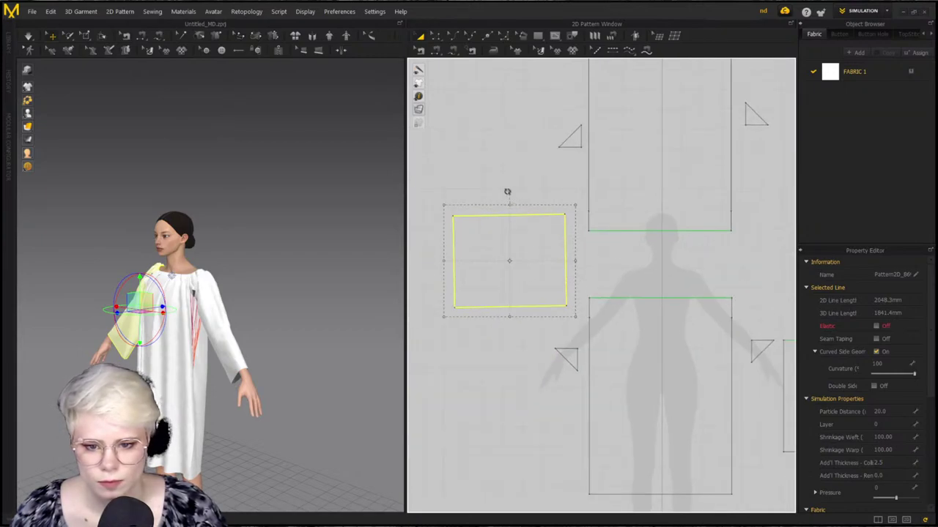
drag(507, 192, 509, 192)
Rotate the left sleeve pattern a quarter turn so its gathered edge faces the body panels, and move it up beside them
scroll(590, 222, down, 2)
middle_drag(590, 222, 391, 234)
click(569, 358)
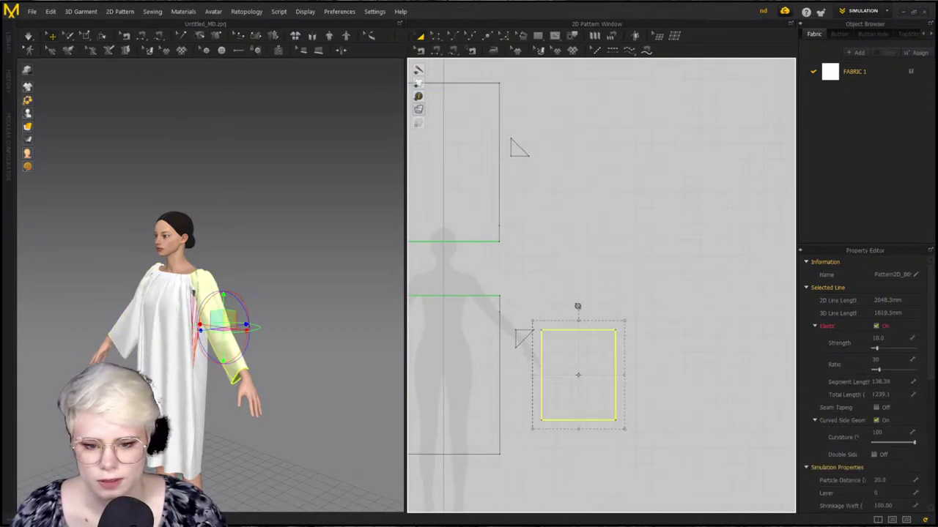
drag(577, 307, 486, 376)
drag(577, 362, 568, 249)
Rearrange the right sleeve and its two gusset patterns so they sit close together beside the body panels
scroll(561, 257, up, 2)
middle_drag(562, 258, 865, 246)
drag(539, 262, 543, 263)
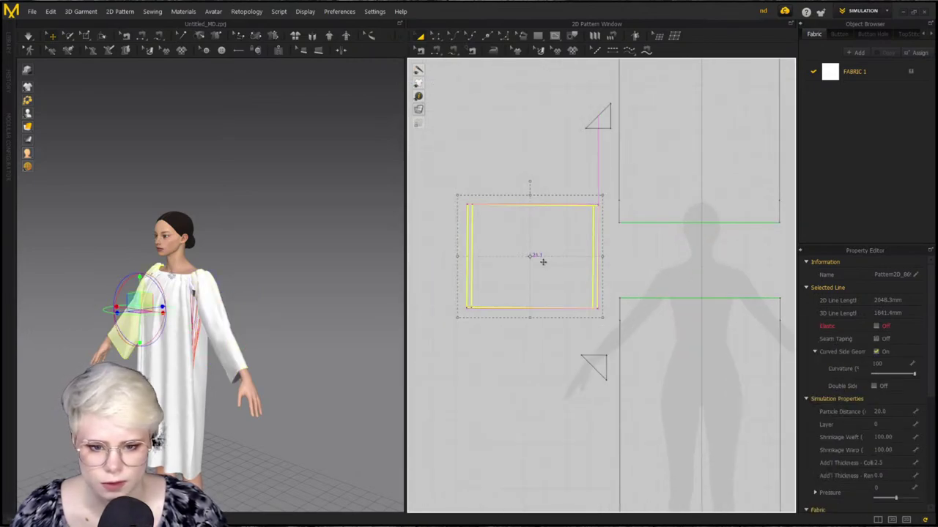
drag(594, 366, 586, 323)
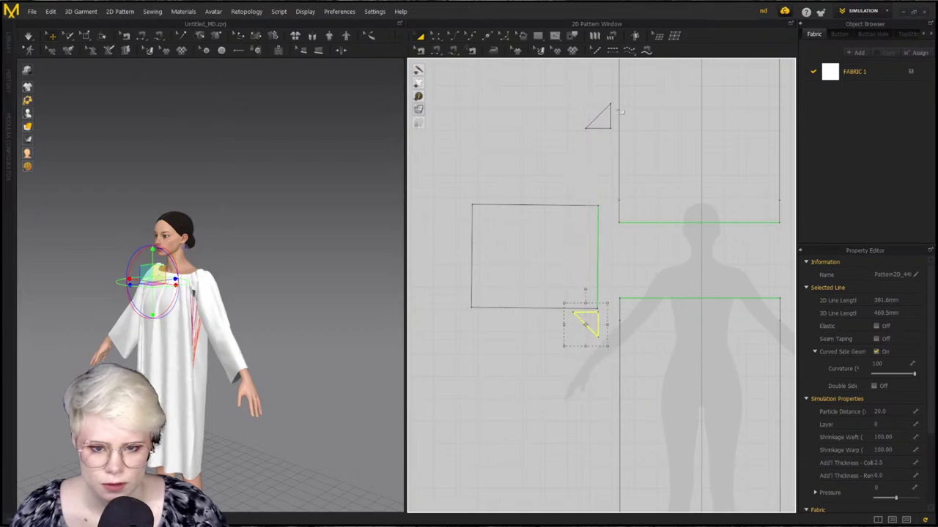
drag(603, 120, 596, 182)
drag(565, 229, 570, 256)
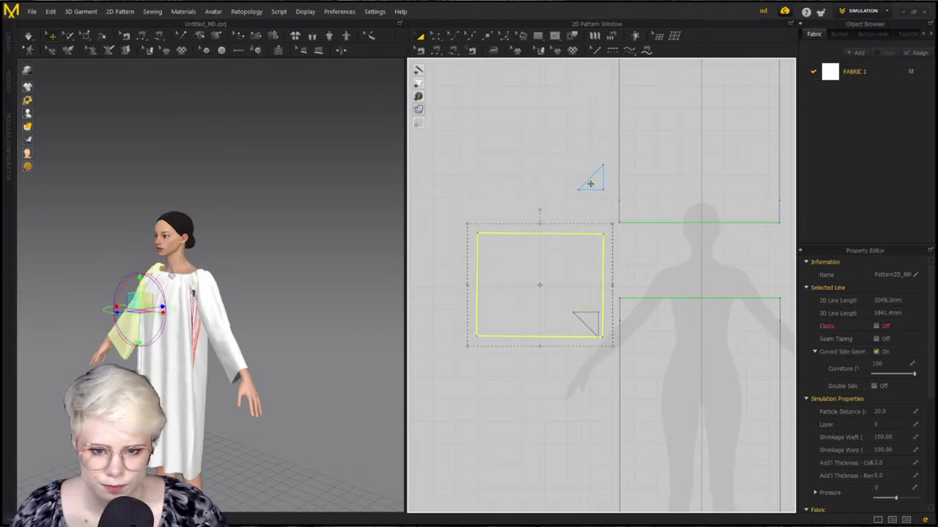
drag(590, 184, 603, 219)
drag(571, 250, 601, 188)
Move the back and front panels' neckline ends alongside the right sleeve's corners, leaving a small gap beside the sleeve
drag(665, 193, 665, 221)
drag(665, 334, 662, 346)
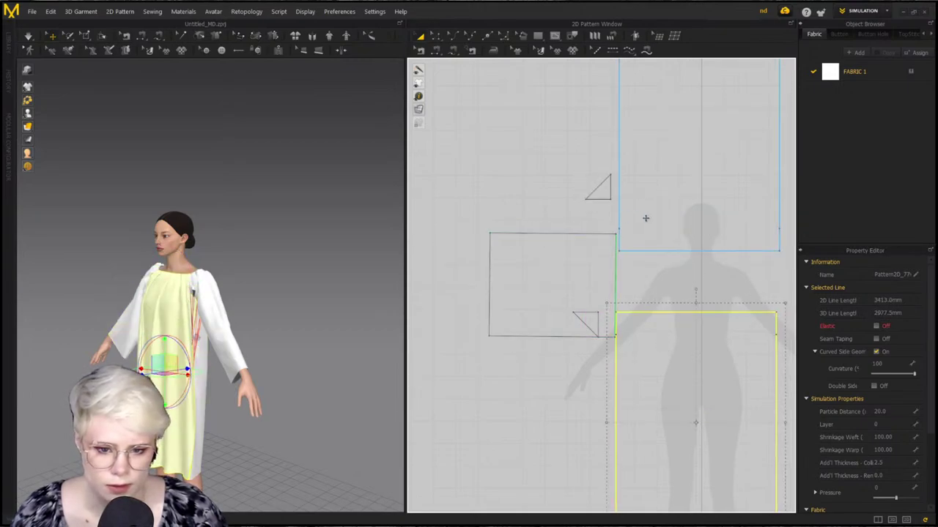
drag(646, 219, 643, 224)
scroll(630, 194, down, 3)
scroll(609, 276, up, 5)
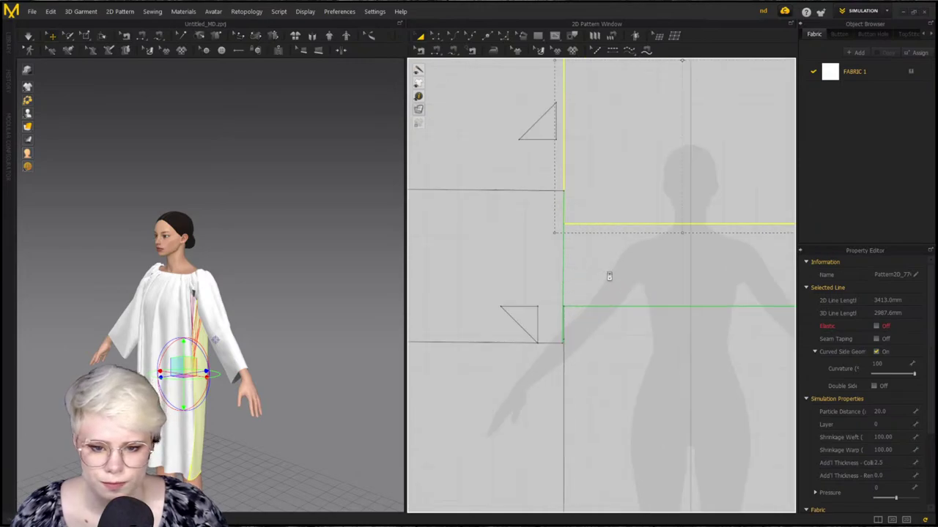
drag(494, 207, 487, 208)
Sew the right 100 mm side segments of the back and front panels to the ends of the right sleeve's gathered edge
key(m)
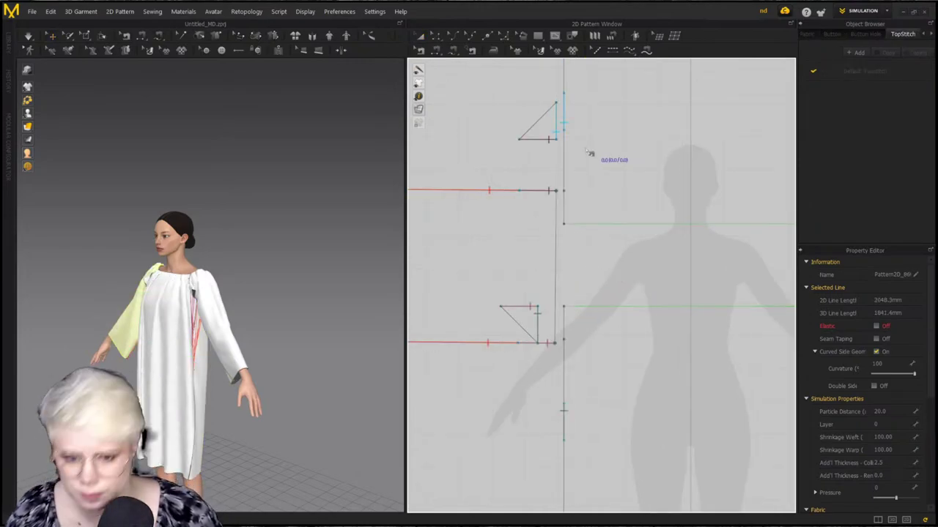
click(564, 224)
click(563, 191)
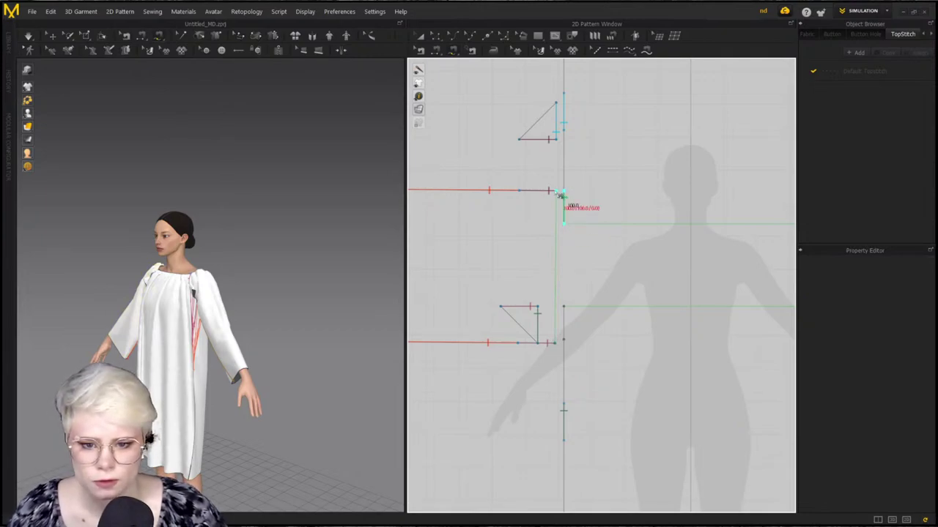
click(584, 257)
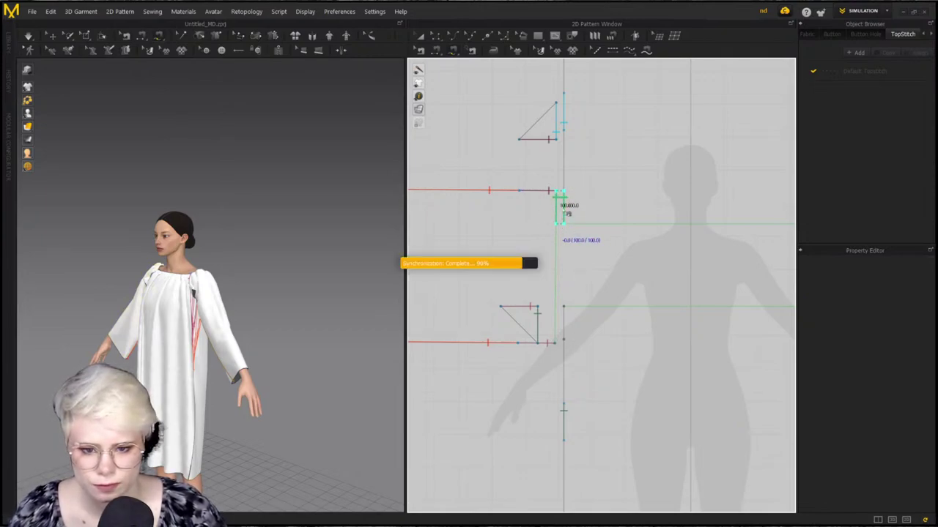
click(563, 339)
click(564, 307)
click(555, 343)
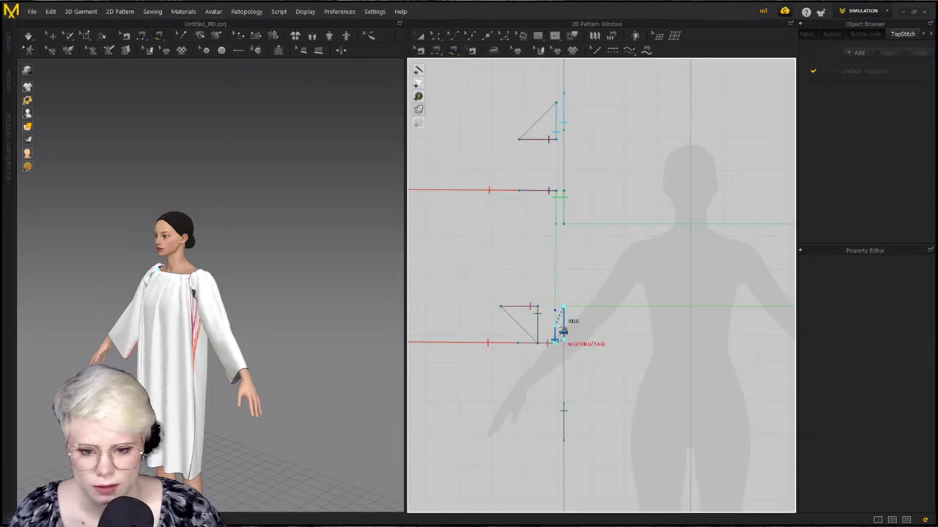
click(556, 312)
Sew the left 100 mm side segments of the back and front panels to the ends of the left sleeve's gathered edge
scroll(655, 284, down, 4)
middle_drag(654, 286, 517, 302)
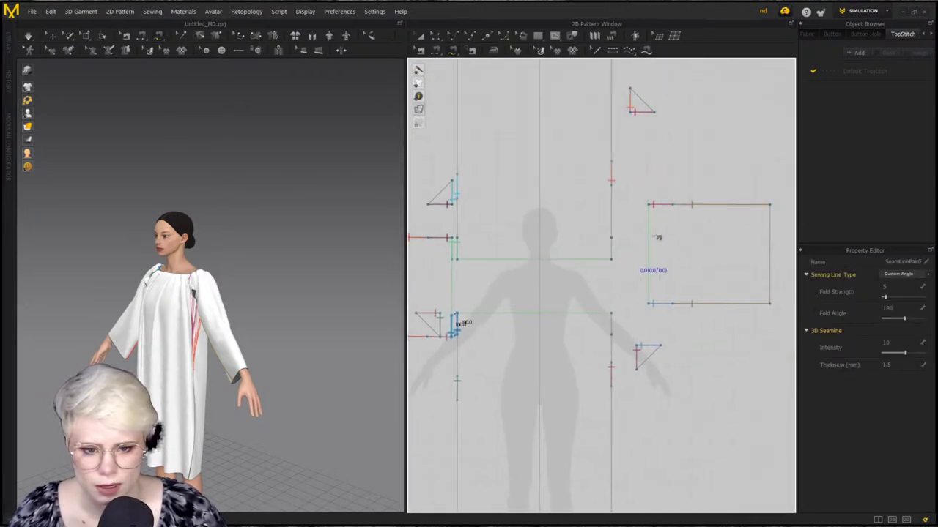
click(611, 238)
click(611, 259)
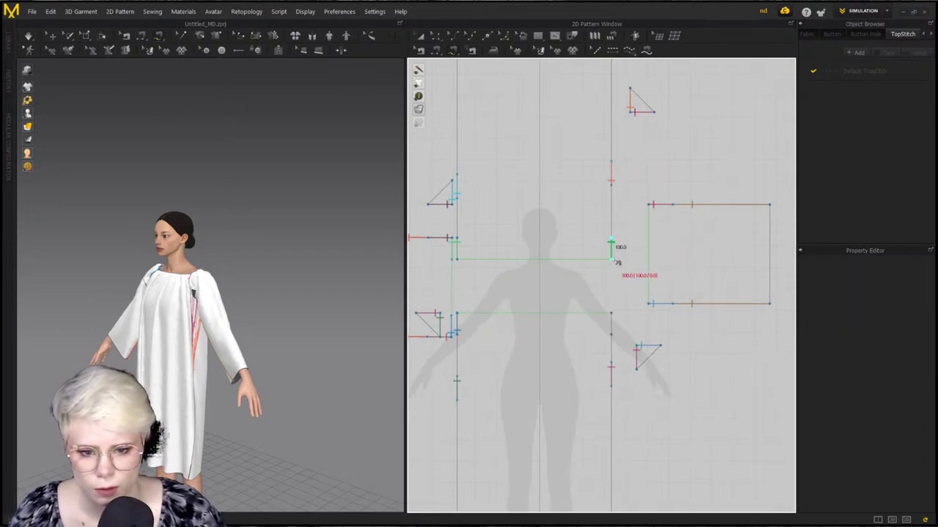
click(612, 254)
click(649, 220)
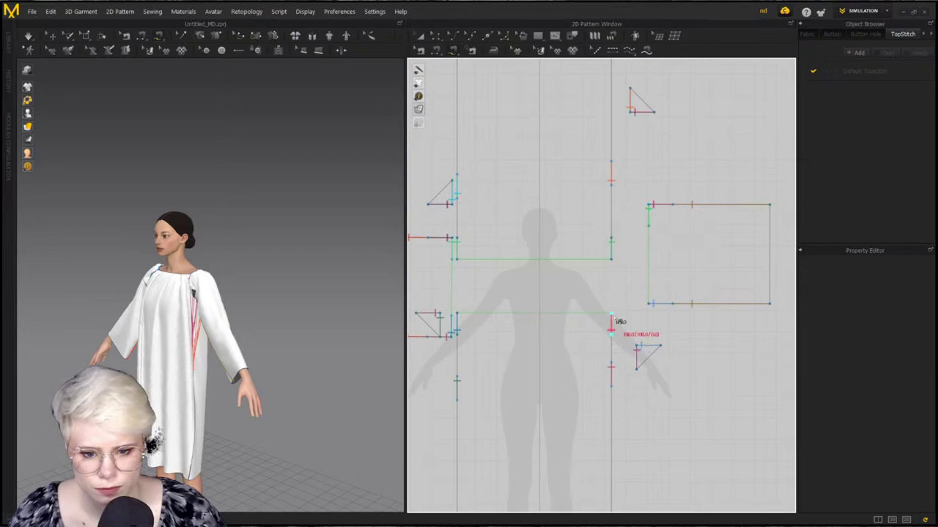
click(611, 329)
click(649, 293)
Move the left sleeve pattern slightly down and closer to the body panels
scroll(653, 284, down, 2)
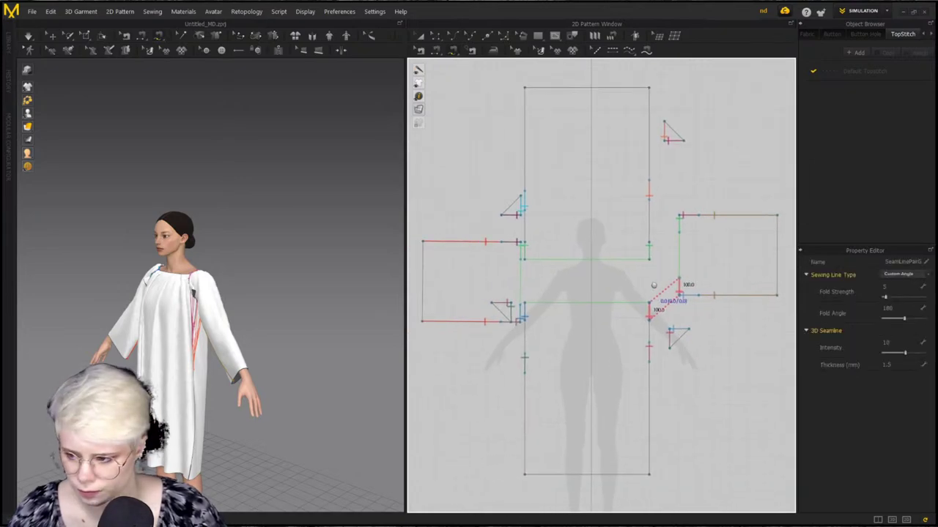
middle_drag(654, 285, 620, 289)
key(a)
drag(691, 266, 687, 283)
scroll(550, 303, up, 2)
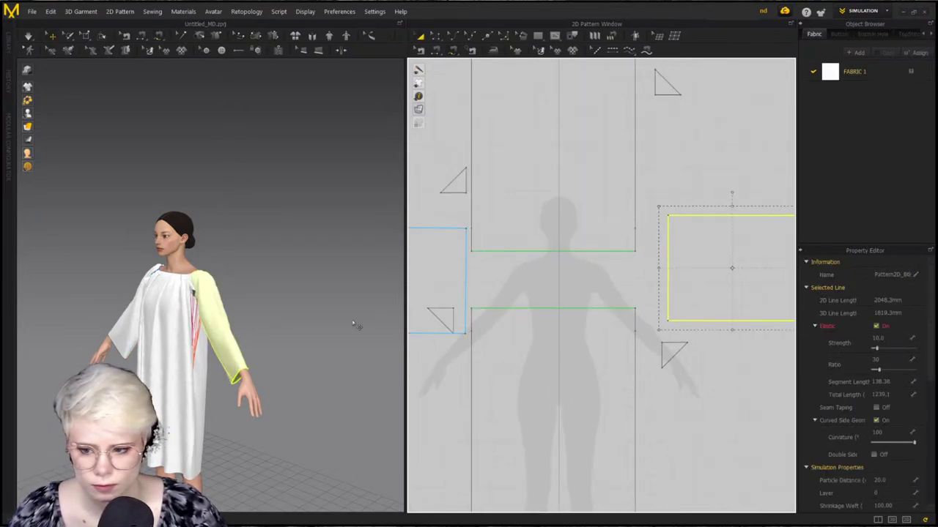
Slide both front gusset seams up the front panel's sides until they meet the ends of the 100 mm sleeve segments
key(b)
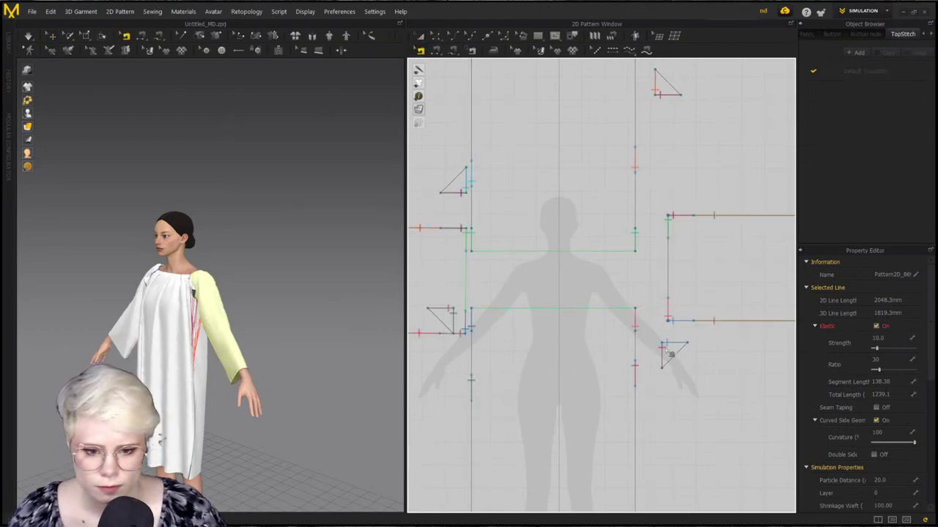
click(662, 356)
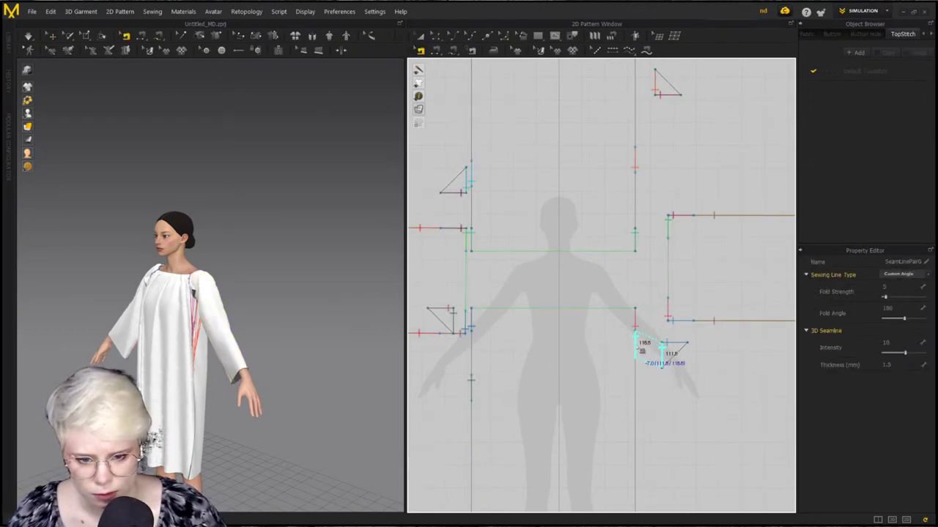
click(635, 344)
drag(472, 381, 475, 364)
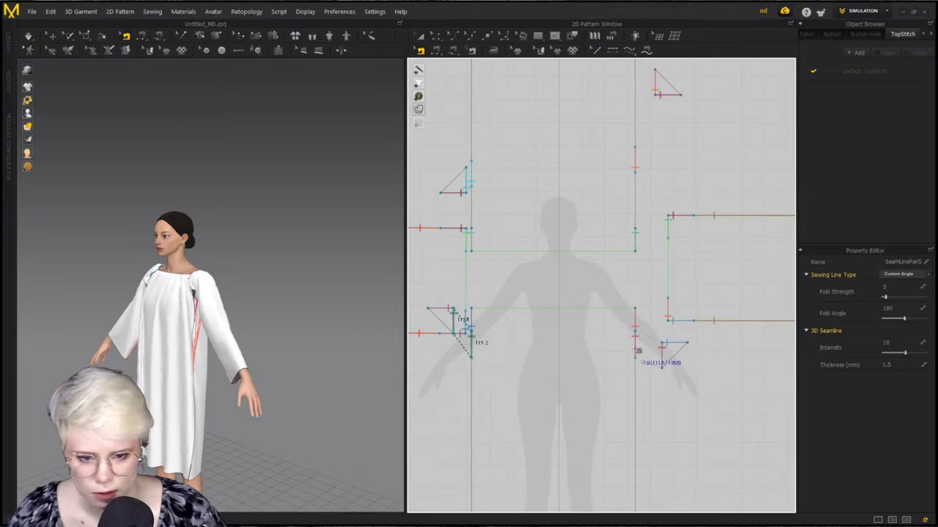
Slide both back gusset seams along the back panel's sides until they meet the ends of the 100 mm sleeve segments
scroll(633, 346, up, 3)
scroll(654, 346, down, 1)
middle_drag(654, 345, 636, 489)
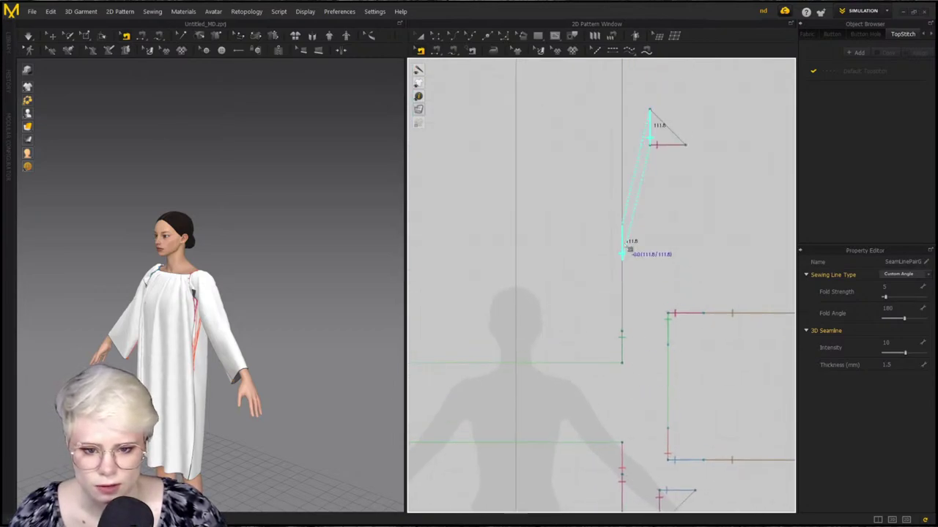
drag(624, 240, 623, 307)
middle_drag(498, 307, 724, 287)
scroll(652, 280, up, 2)
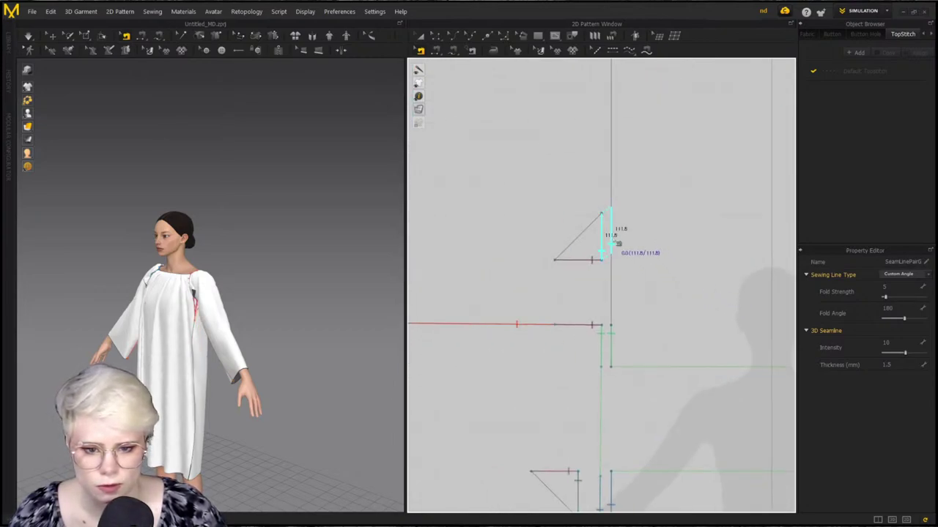
click(612, 307)
scroll(352, 301, down, 3)
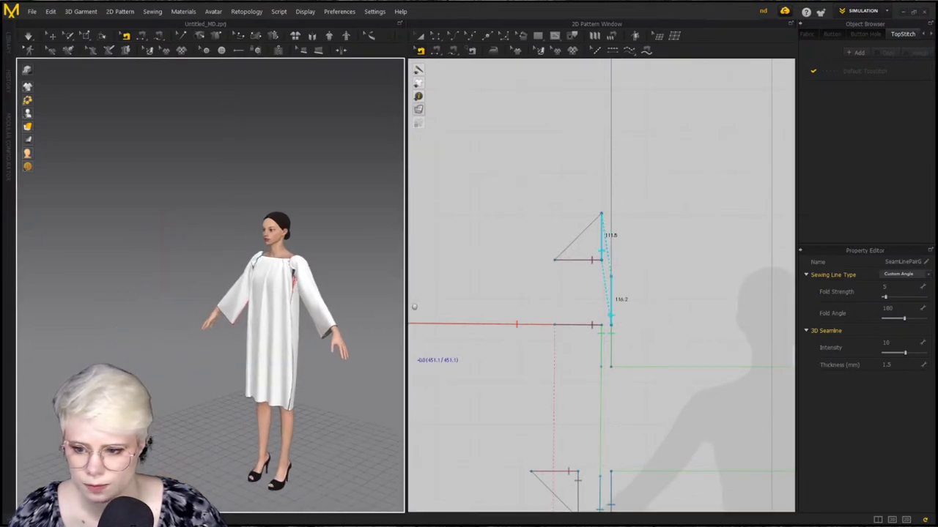
Simulate the chemise and tug the cloth at the front, back and shoulders until it drapes over the avatar
right_drag(293, 296, 342, 291)
scroll(343, 291, up, 3)
key(space)
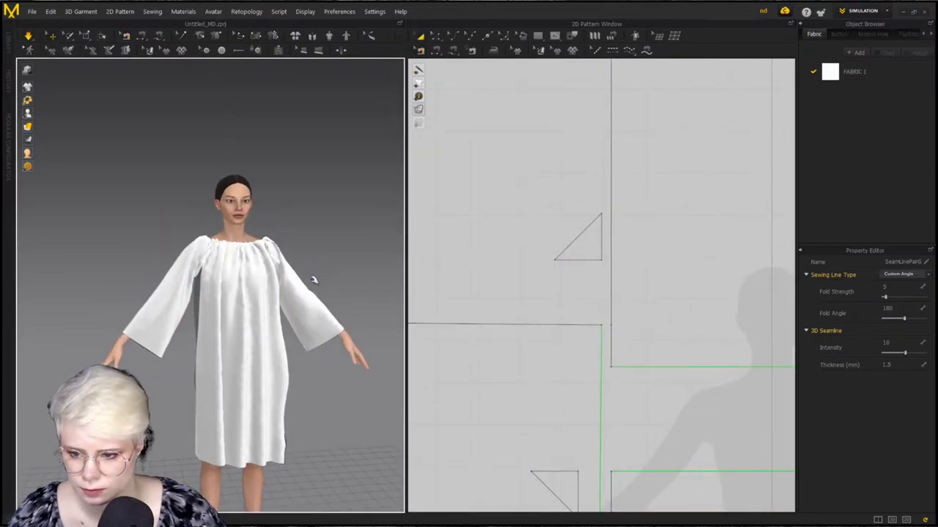
right_drag(253, 285, 296, 326)
drag(295, 330, 326, 394)
right_drag(242, 359, 279, 347)
right_click(364, 304)
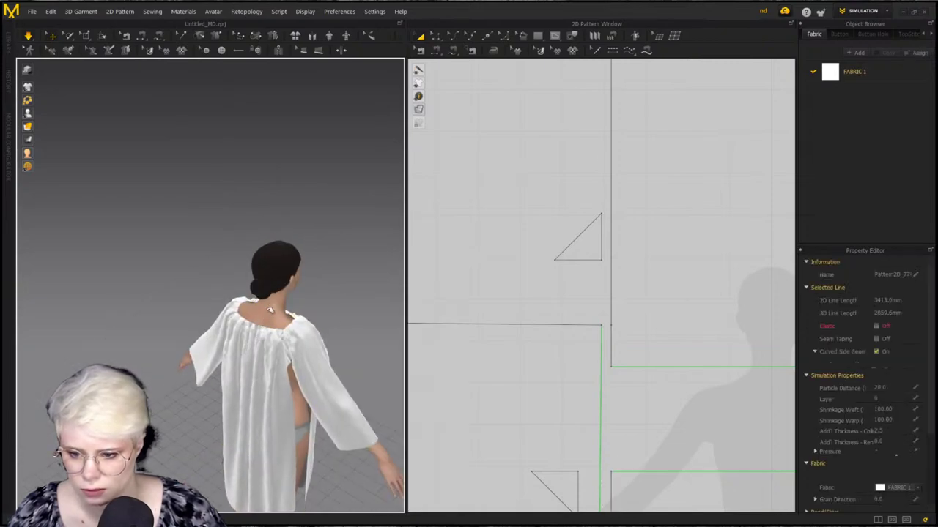
drag(270, 314, 258, 347)
right_drag(329, 324, 305, 327)
click(306, 326)
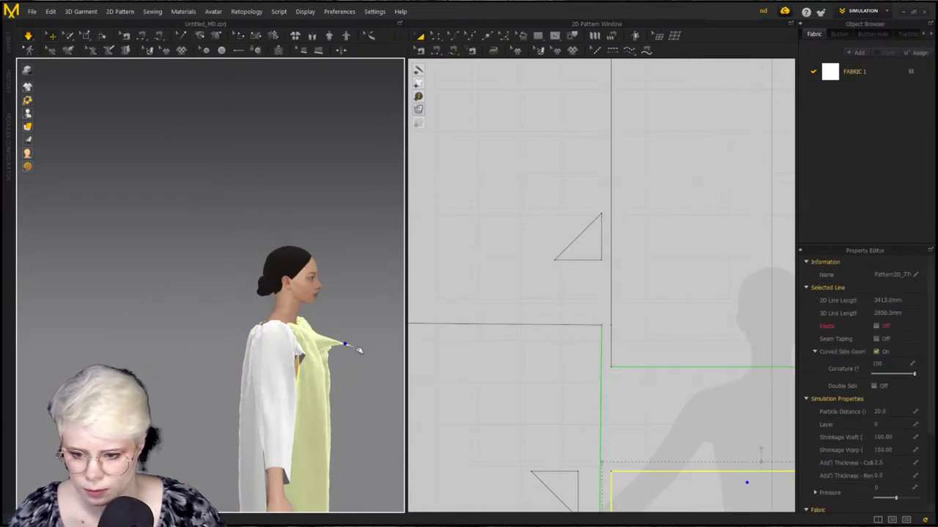
right_drag(381, 367, 333, 350)
Free-sew the back and front panels together along the avatar's right side, from the hem corners to the gusset seams
scroll(500, 232, down, 4)
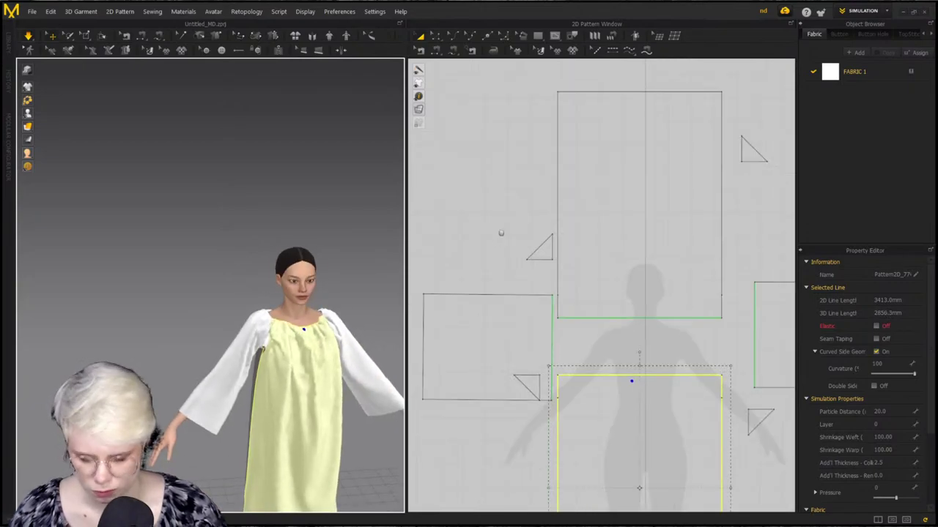
middle_drag(500, 232, 536, 161)
key(m)
scroll(586, 169, down, 2)
middle_drag(581, 110, 550, 232)
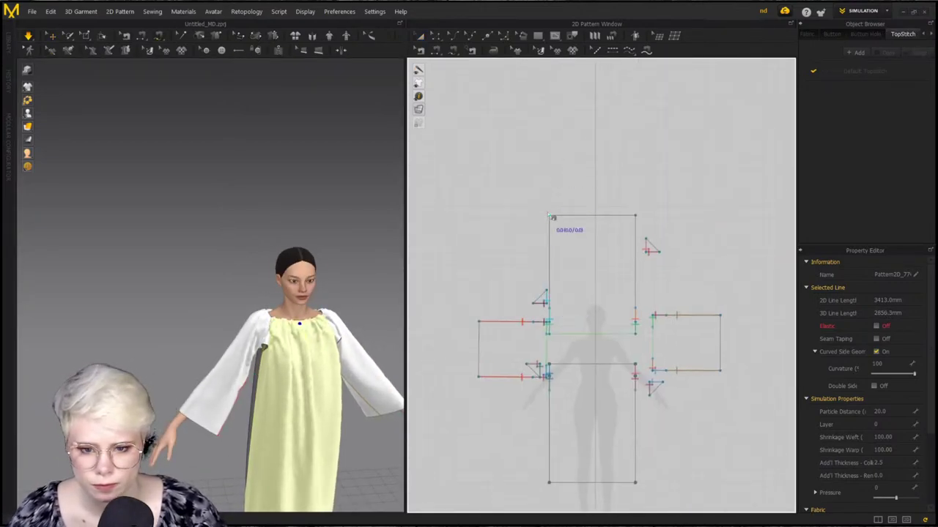
click(550, 215)
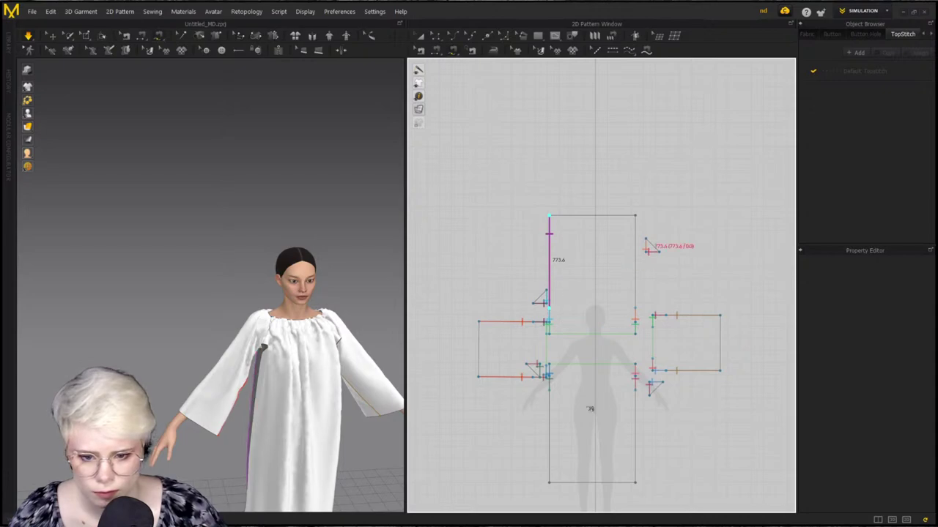
click(550, 483)
click(550, 400)
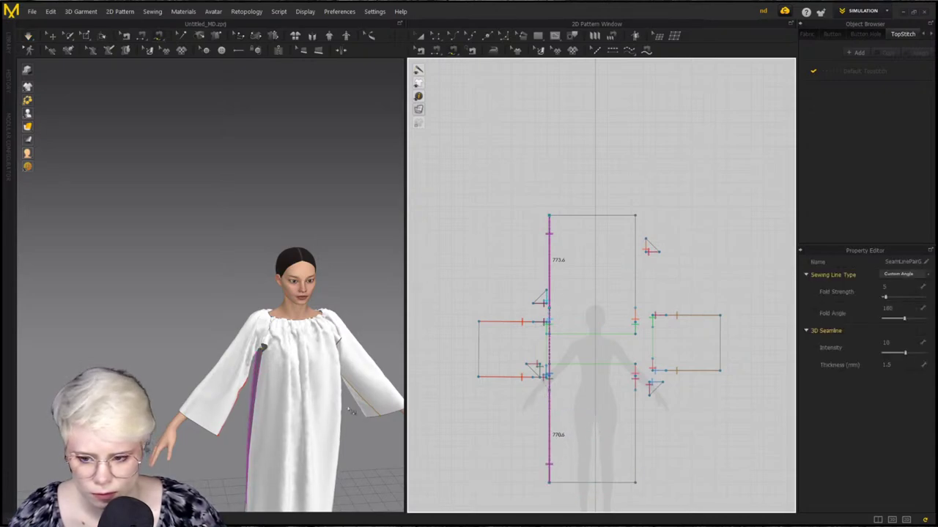
Free-sew the panels' remaining side seam on the avatar's left from the hem to the gussets, and simulate the closed garment
right_drag(295, 401, 341, 392)
click(635, 483)
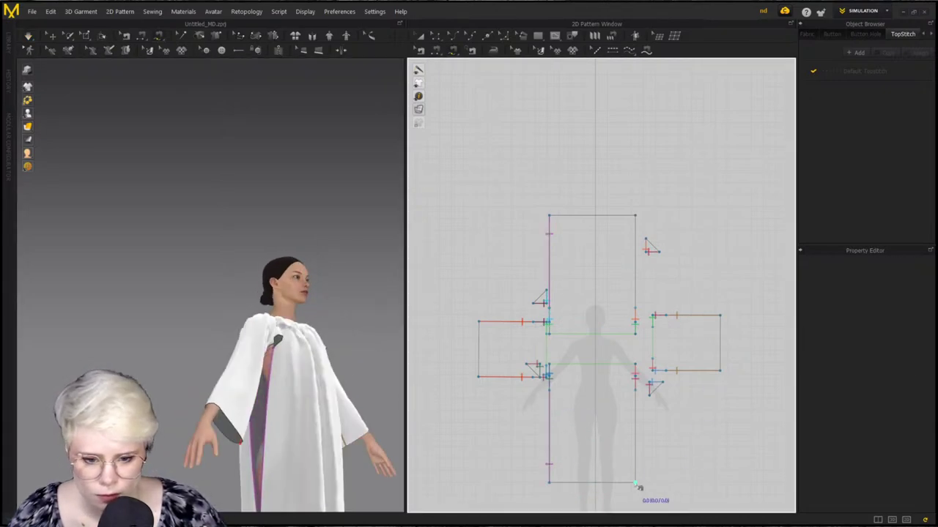
click(636, 308)
right_drag(352, 350, 300, 354)
scroll(345, 374, down, 2)
middle_drag(356, 377, 287, 309)
key(space)
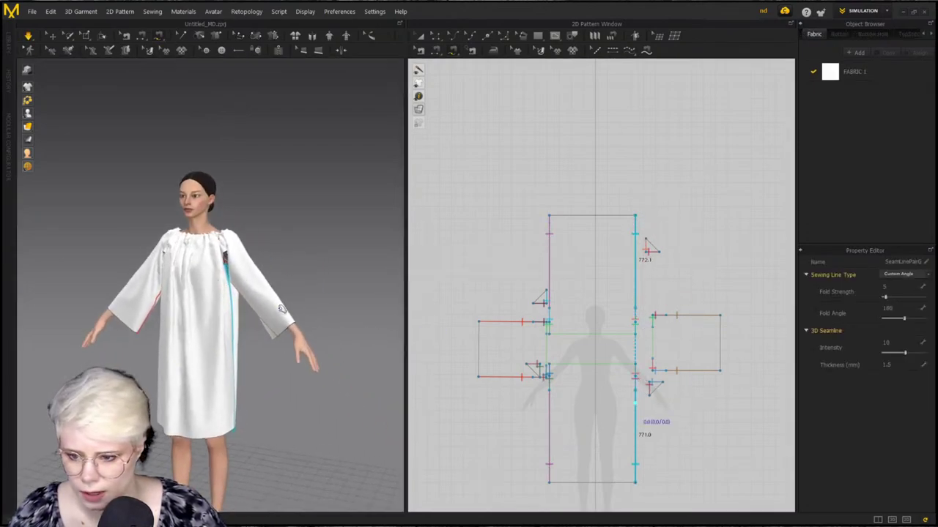
right_drag(229, 311, 194, 282)
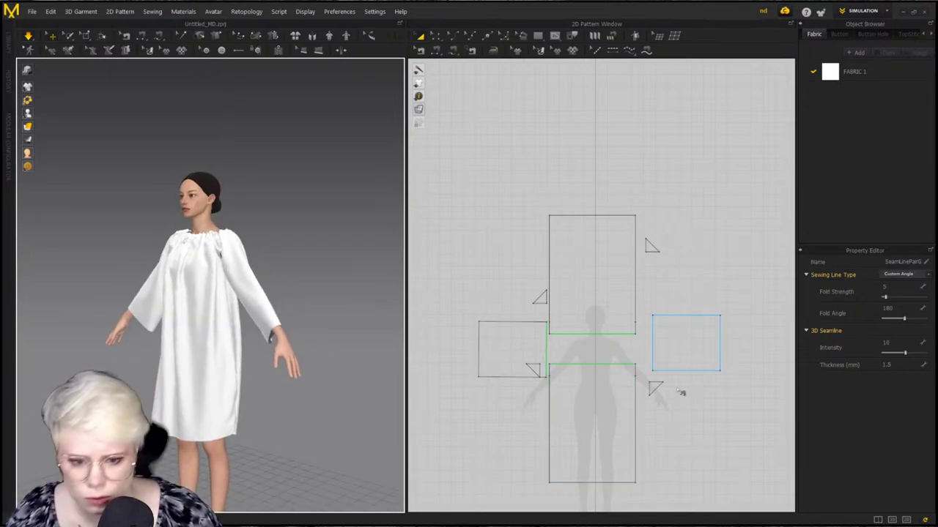
Sew the diagonal edges of the front and back gussets together on each side using Segment Sewing
key(n)
click(655, 389)
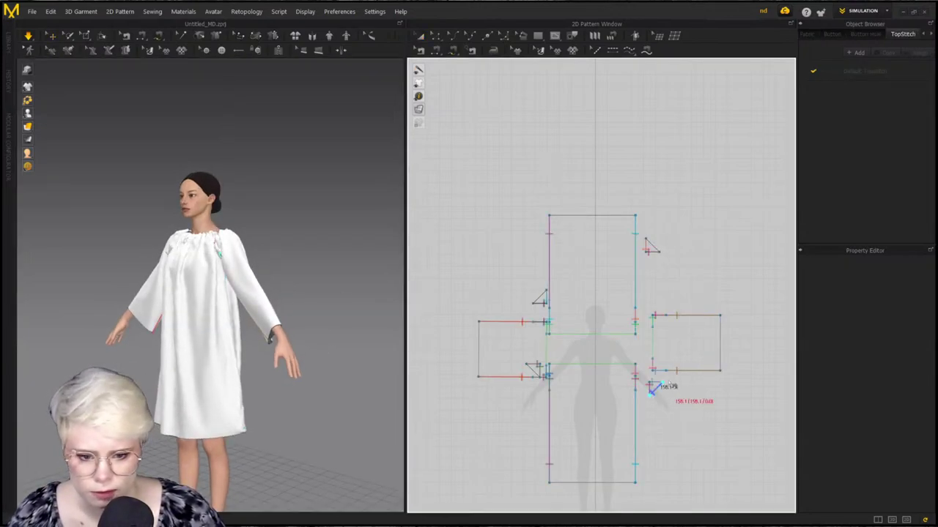
click(648, 244)
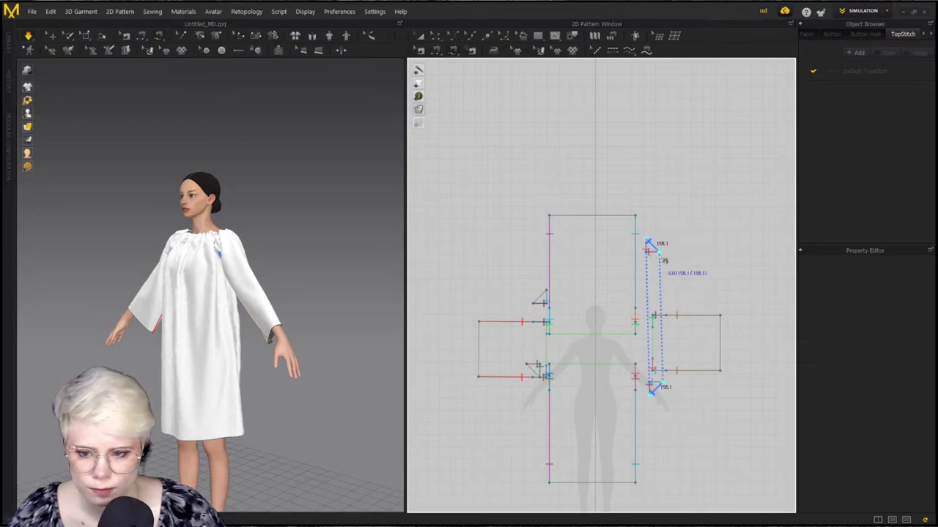
click(338, 288)
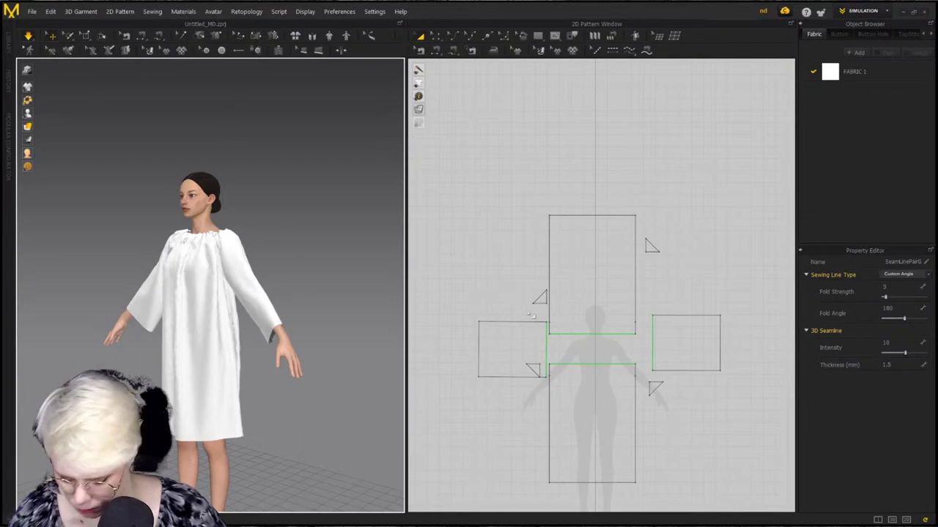
key(n)
click(542, 294)
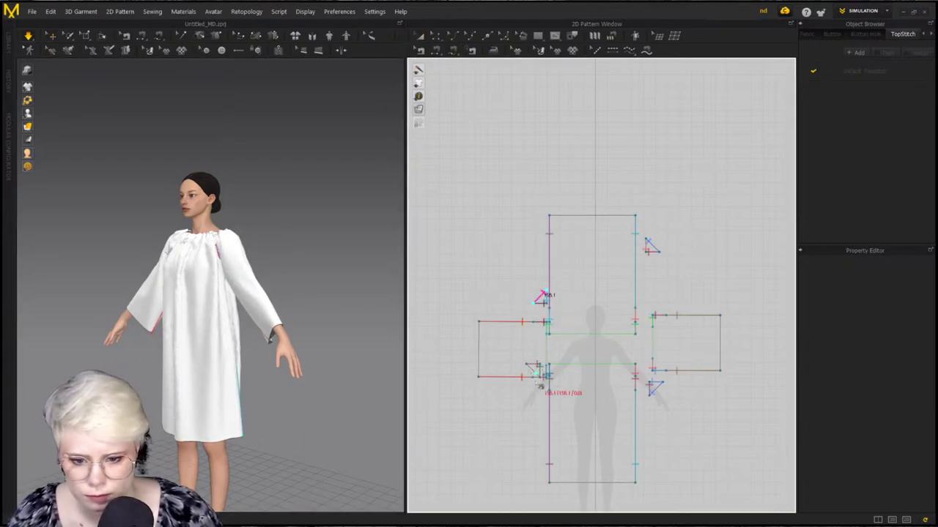
click(537, 372)
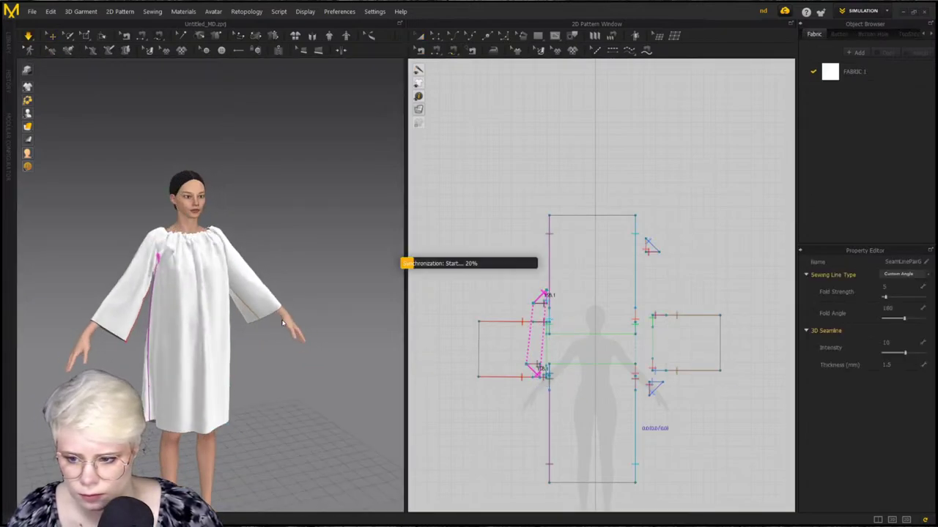
Rotate both sleeve patterns so their gathered edges face up, and place them outside the gussets on either side of the body panels
key(a)
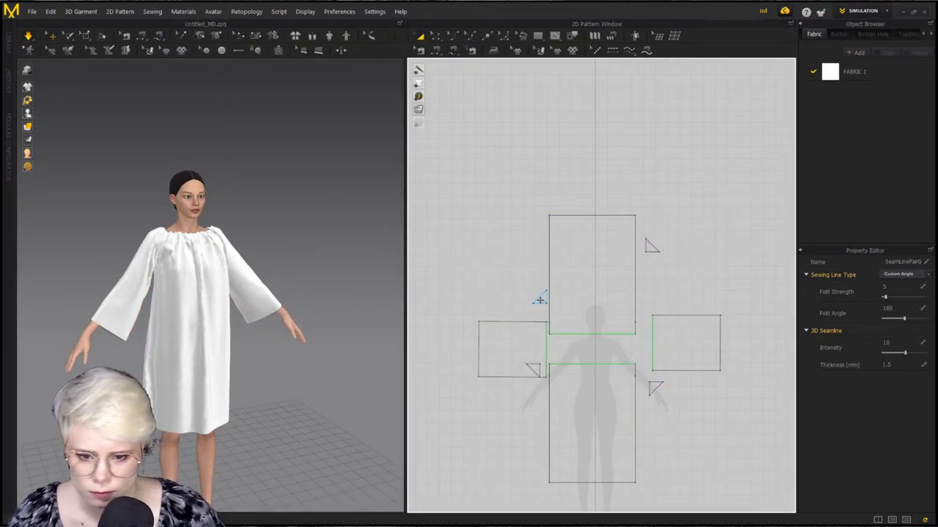
click(539, 297)
click(532, 372)
drag(535, 380, 438, 357)
click(712, 353)
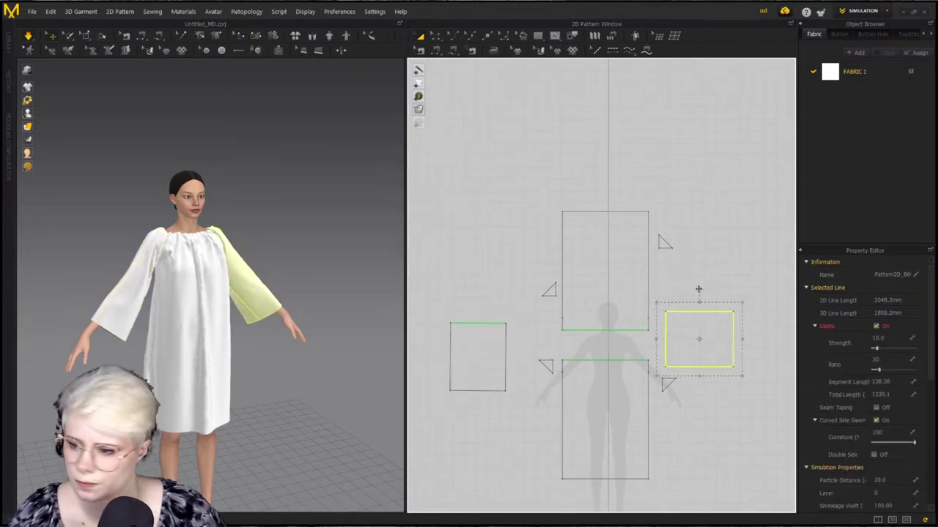
drag(698, 289, 717, 380)
click(718, 282)
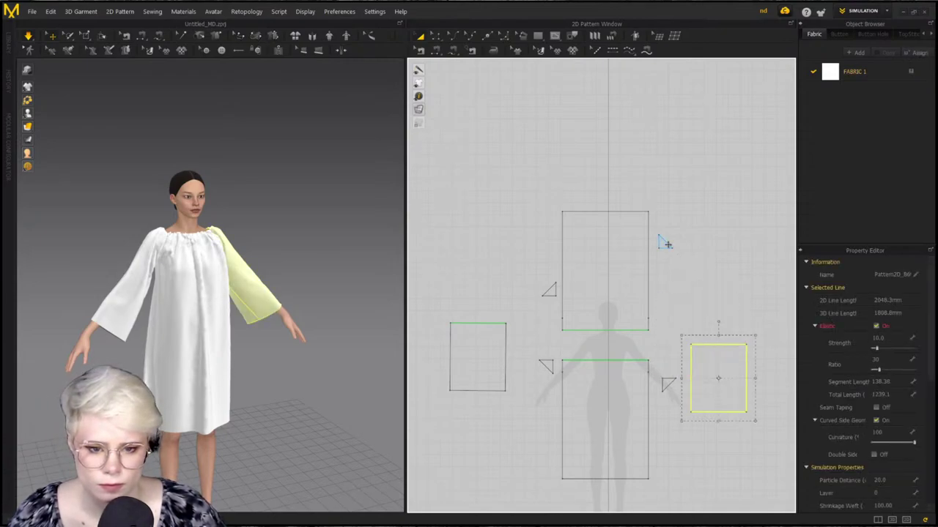
Move the triangular gusset patterns beside the neckline ends of the back and front panels so they form mirrored pairs
drag(667, 245, 668, 311)
drag(552, 292, 550, 319)
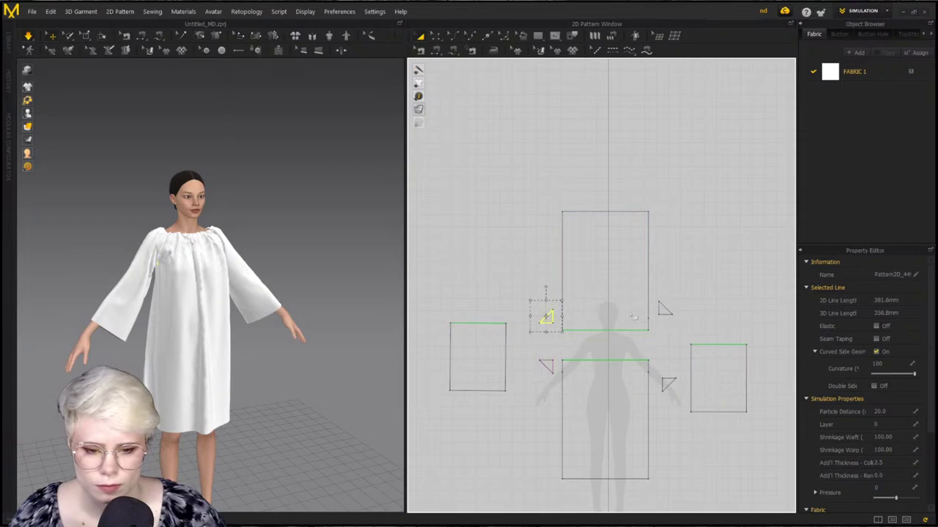
drag(663, 309, 663, 321)
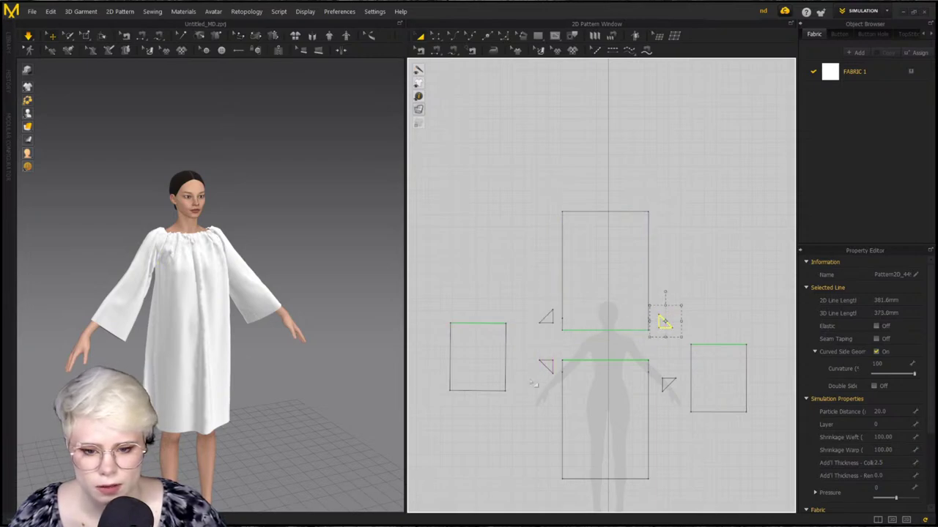
click(668, 384)
drag(669, 372, 669, 358)
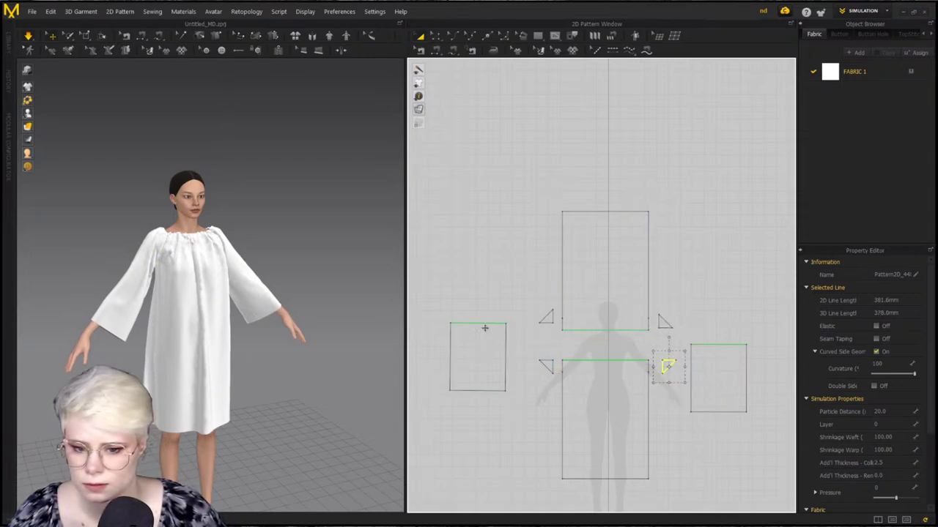
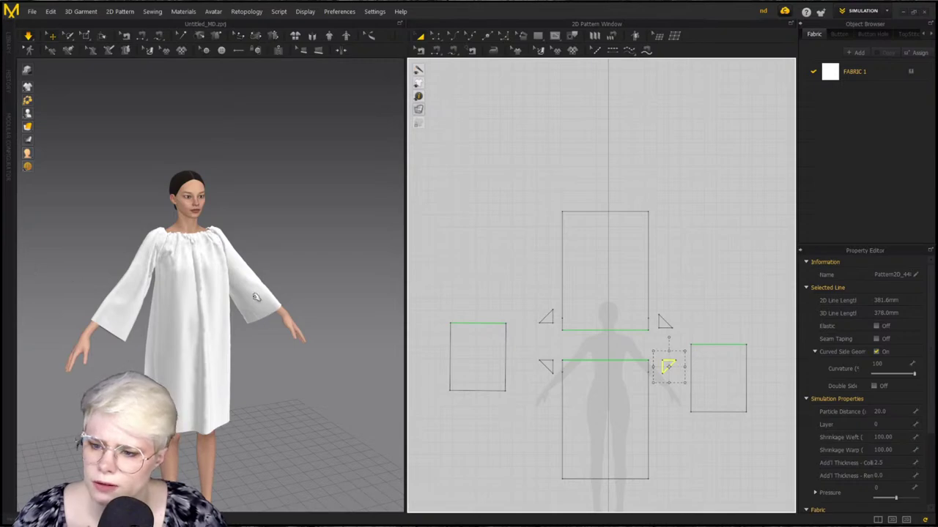
Tug the front panel at the chest and side during simulation to settle the chemise's folds
click(194, 270)
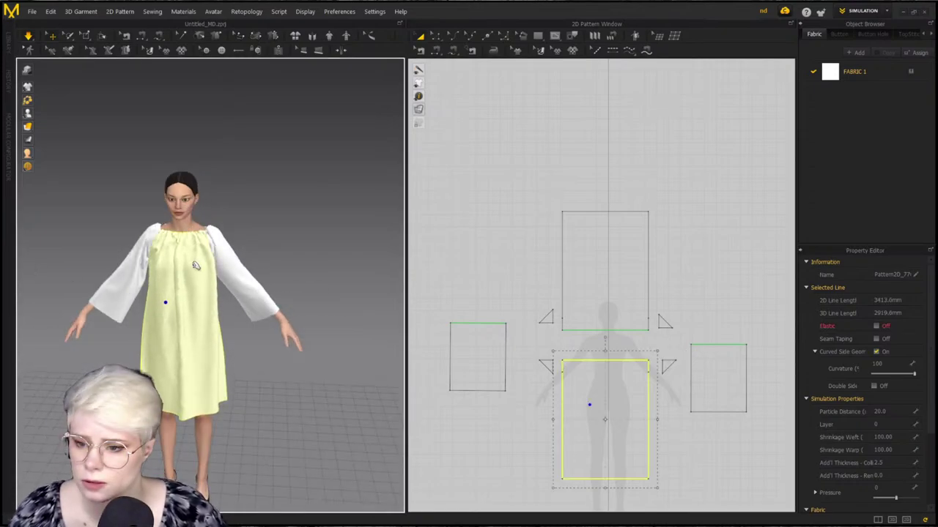
key(b)
key(q)
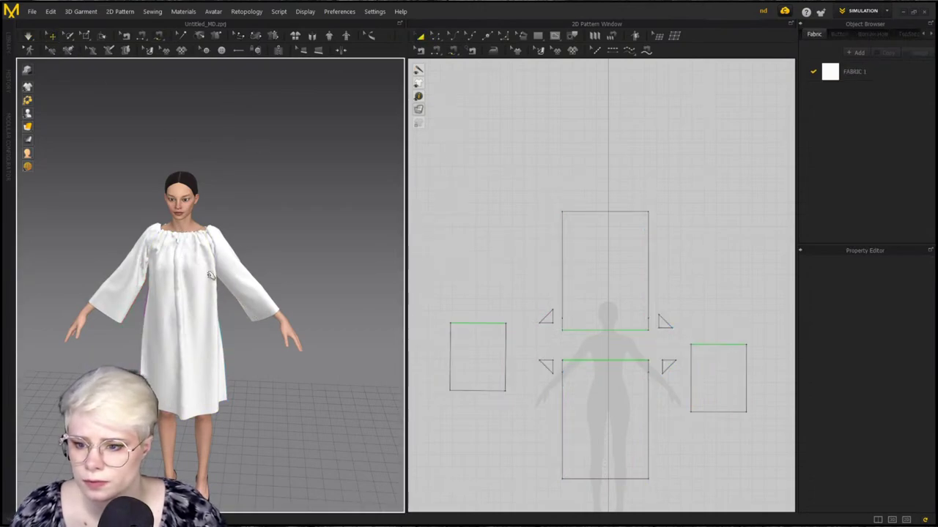
click(177, 250)
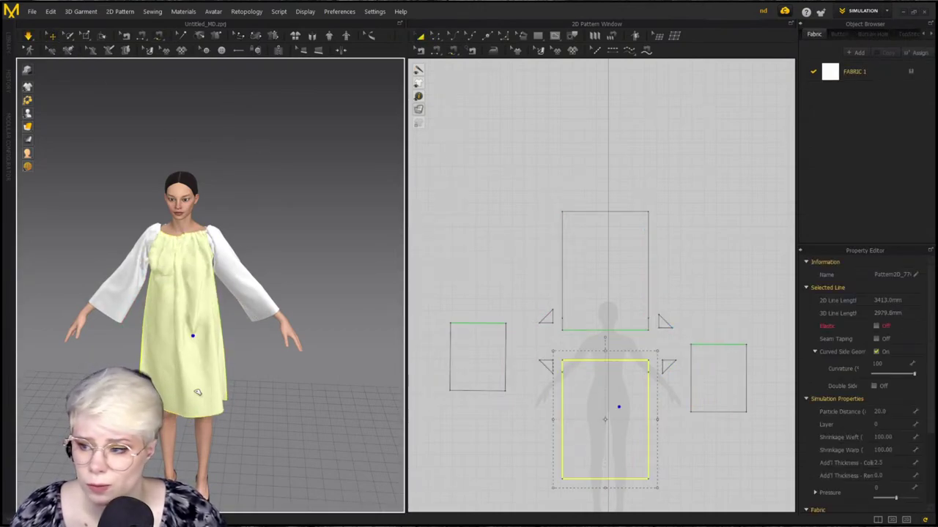
drag(226, 275, 241, 371)
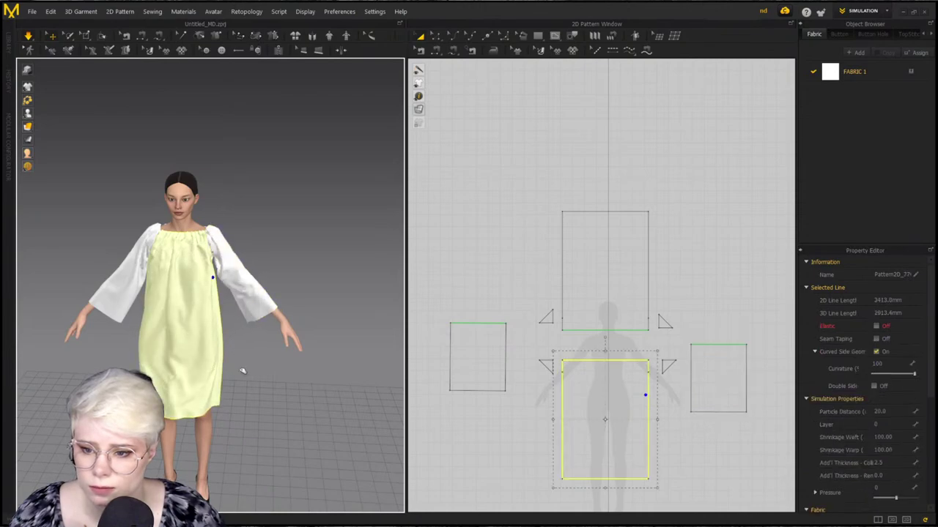
Set the elastic ratio to 40 on the gathered neckline edges of both sleeves and both body panels
key(z)
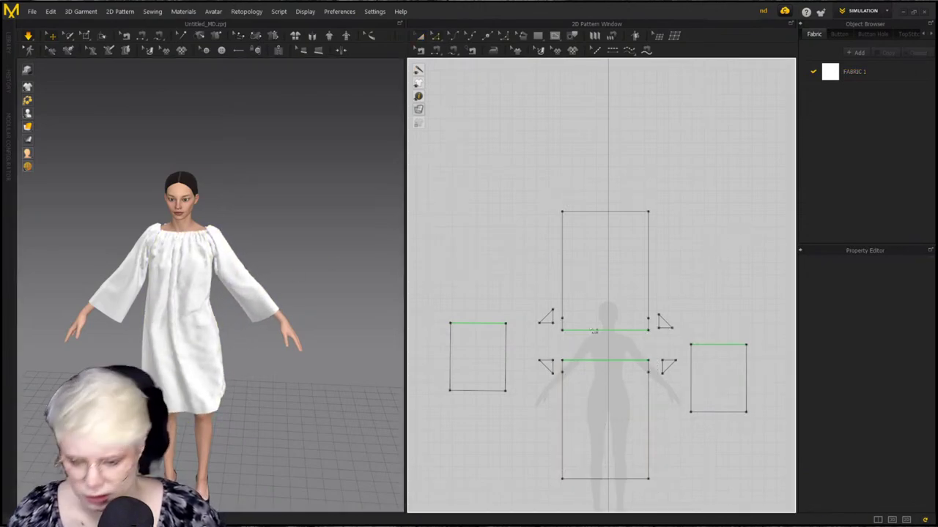
click(467, 324)
shift+click(602, 331)
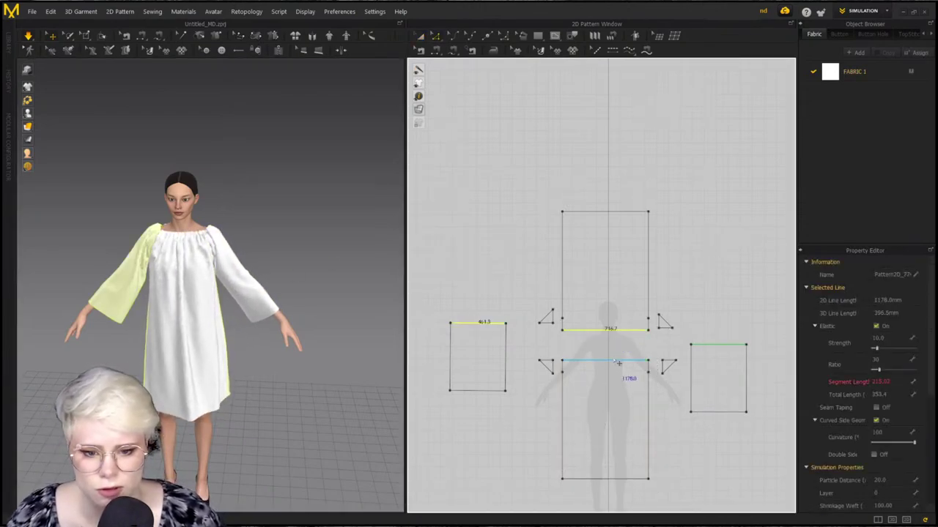
shift+click(618, 360)
shift+click(717, 344)
click(893, 359)
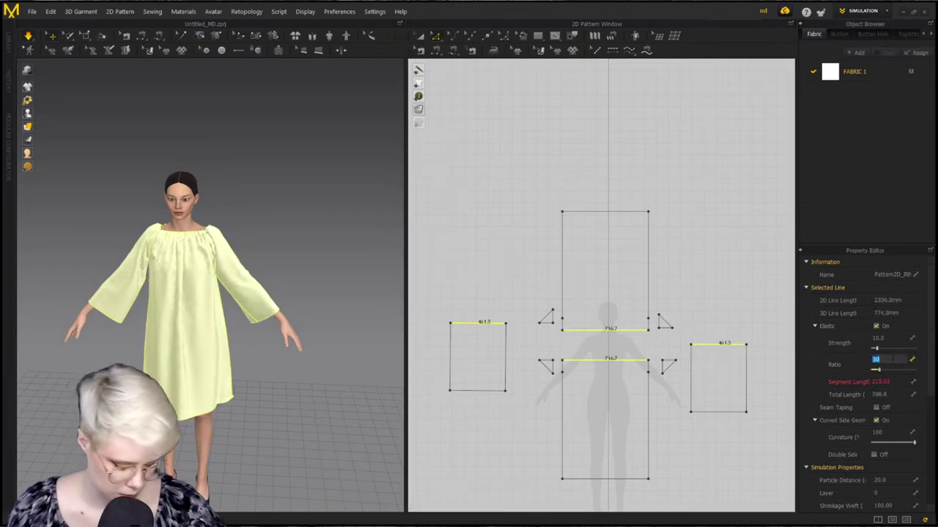
text(40)
key(Return)
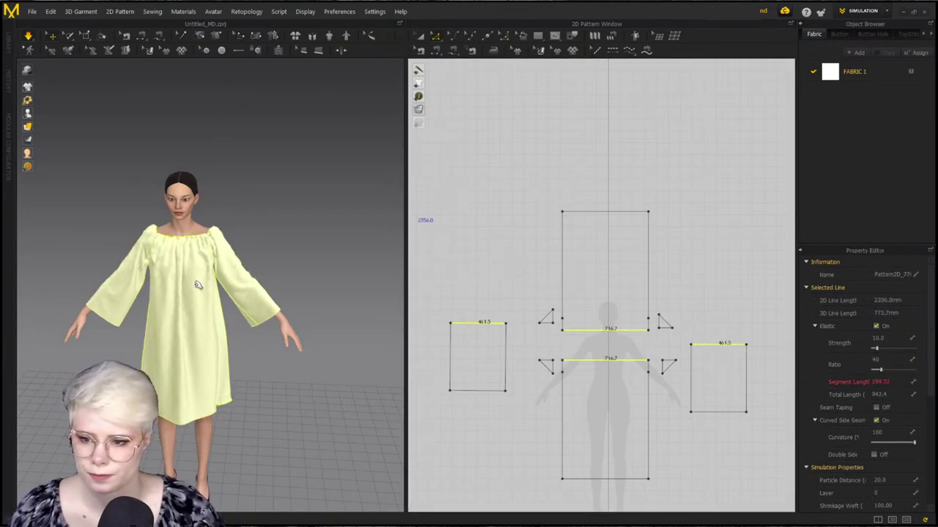
Tug the avatar's left sleeve near the shoulder during simulation and check the chemise from behind and the side
click(242, 251)
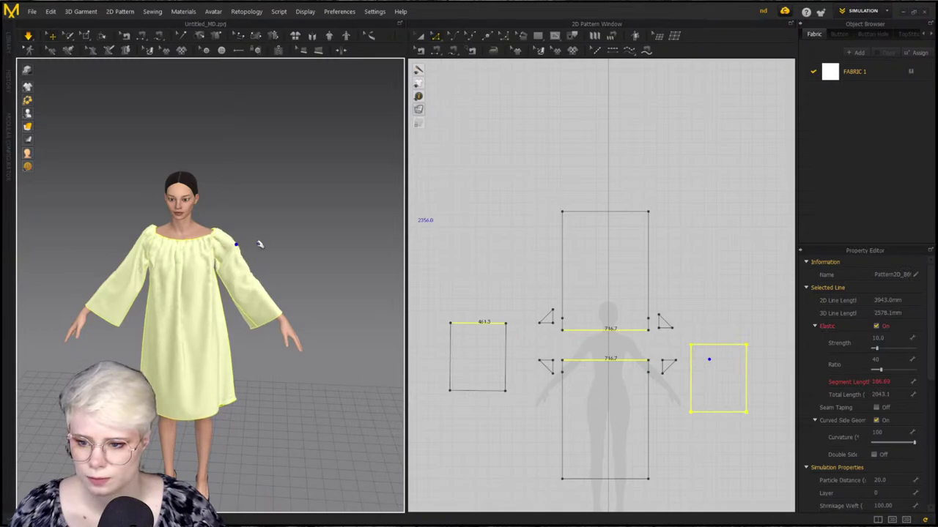
right_drag(257, 244, 122, 260)
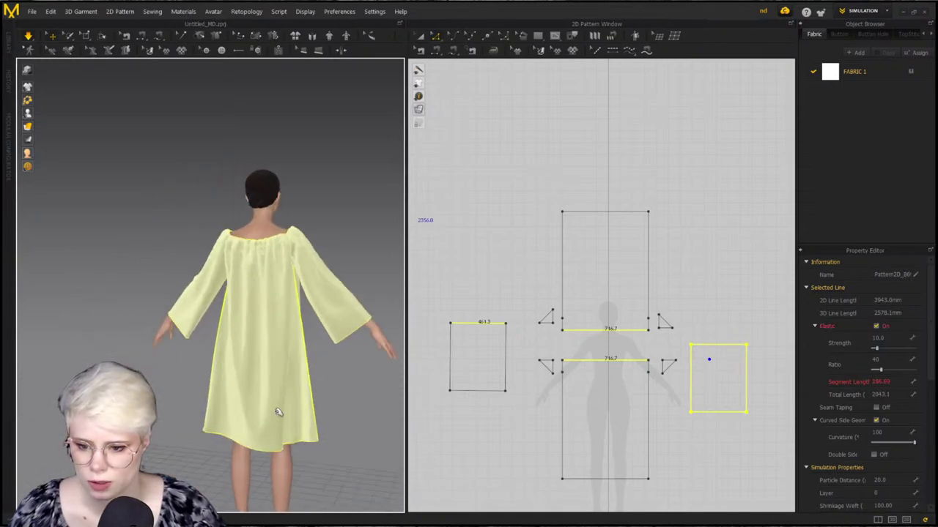
scroll(333, 379, down, 2)
right_drag(292, 380, 348, 381)
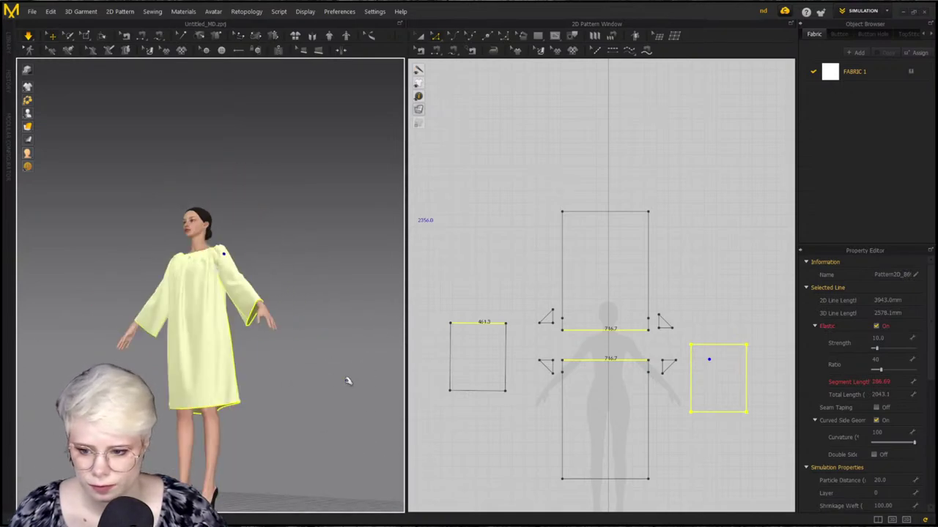
Rotate the upper body panel 180 degrees in the 2D layout so its gathered edge faces up
click(653, 153)
click(607, 282)
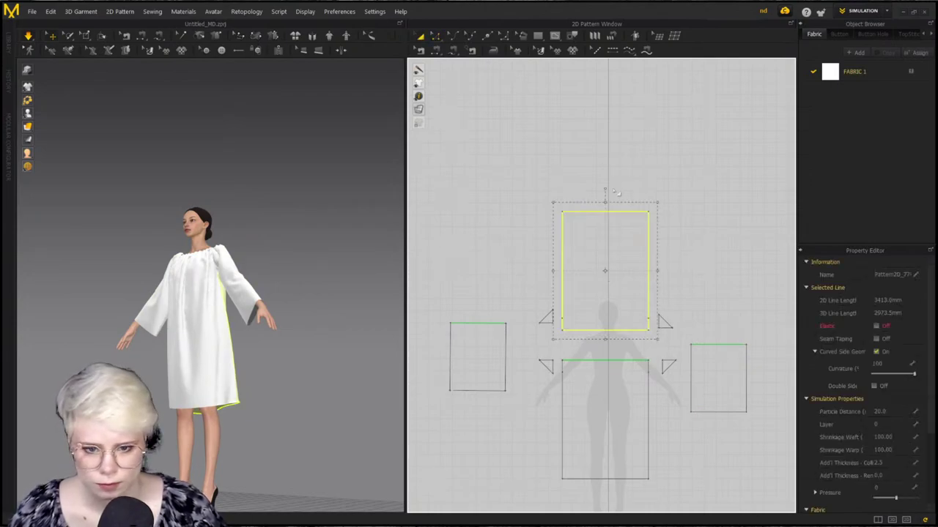
drag(606, 189, 594, 351)
scroll(638, 359, down, 2)
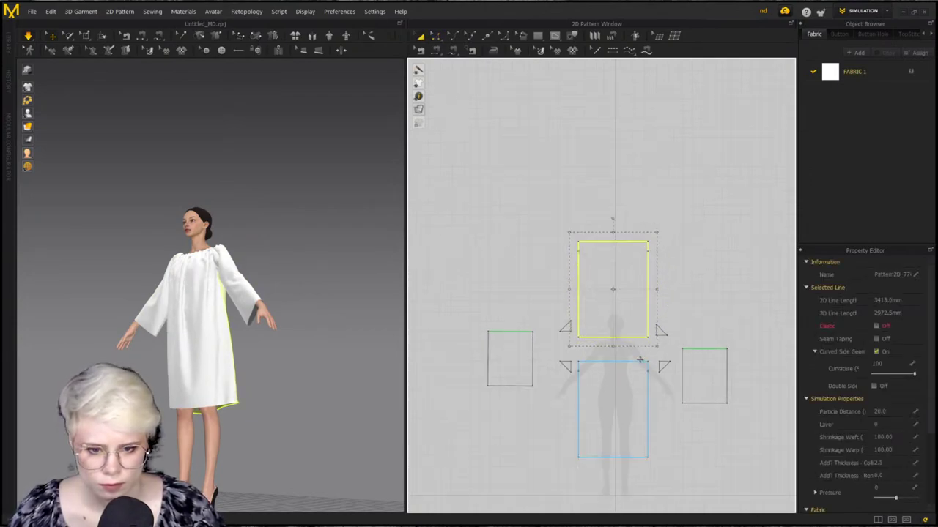
scroll(638, 360, up, 3)
middle_drag(637, 343, 600, 278)
click(677, 256)
scroll(672, 250, down, 3)
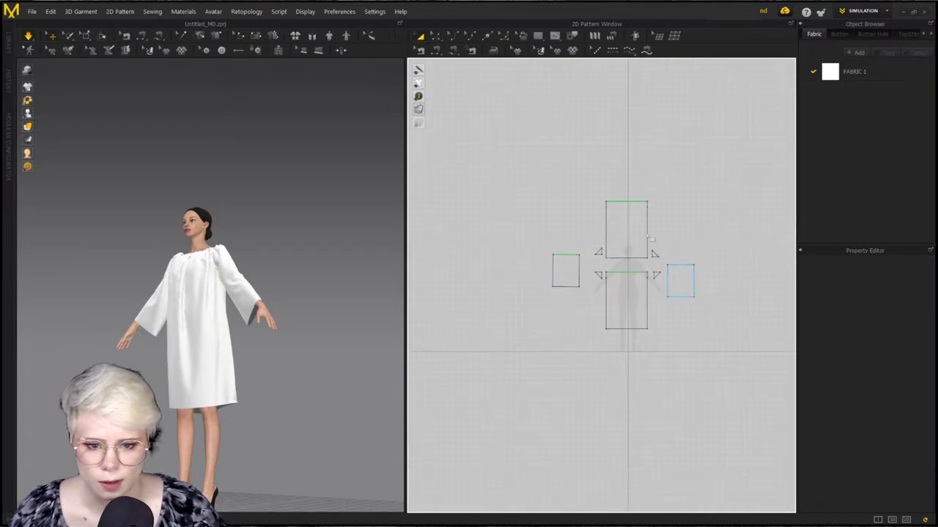
Place the rotated body panel outside the right-hand sleeve pattern, and lower the left-hand sleeve pattern beside the other body panel
drag(638, 244, 743, 308)
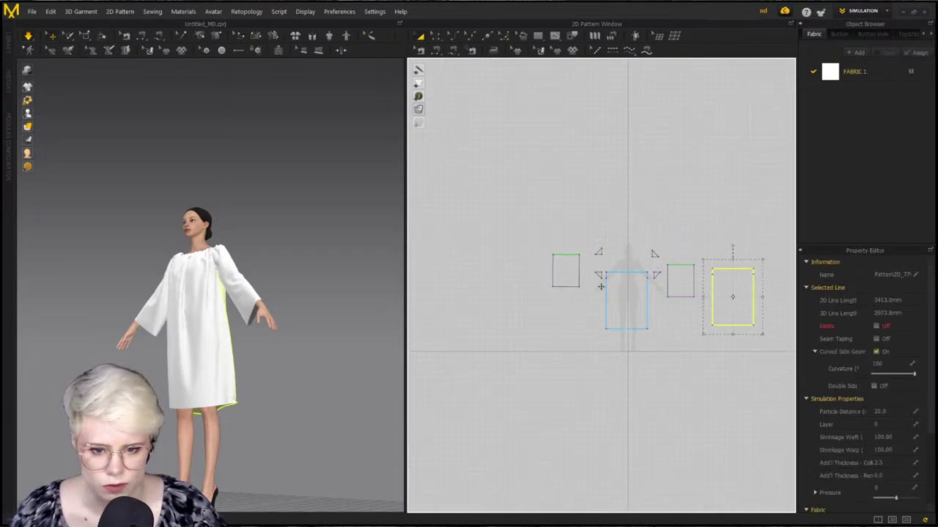
drag(577, 283, 579, 304)
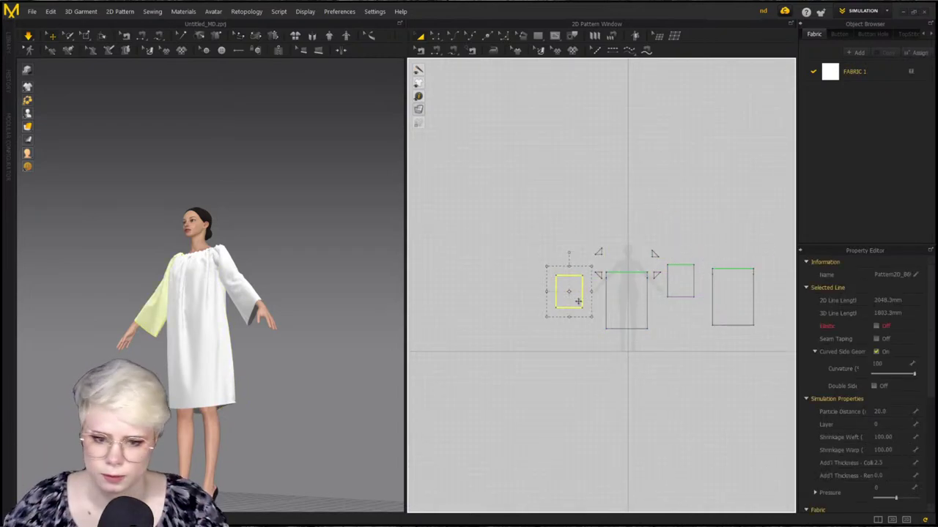
scroll(612, 253, up, 3)
scroll(610, 251, down, 1)
middle_drag(713, 262, 663, 253)
click(663, 253)
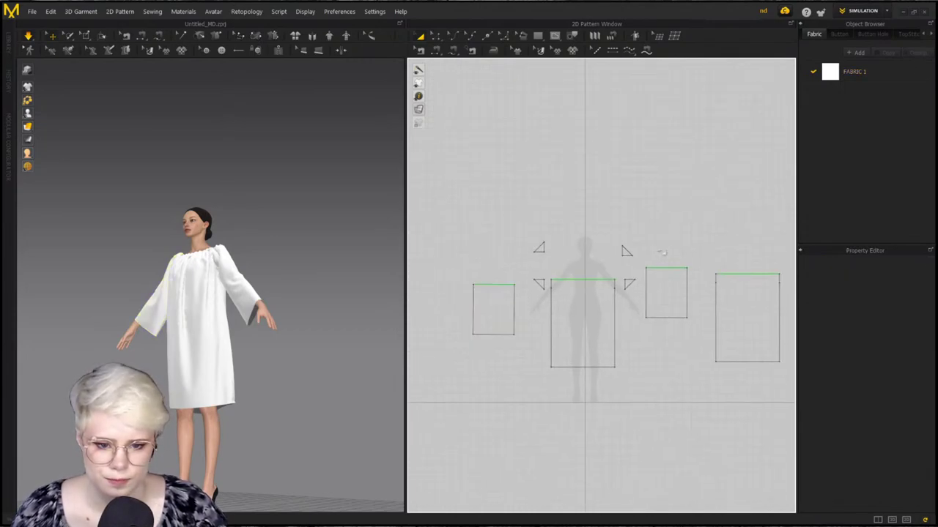
Lengthen both body panels equally by extending their hem edges downward together, and simulate the longer chemise
click(771, 305)
middle_drag(636, 407, 543, 403)
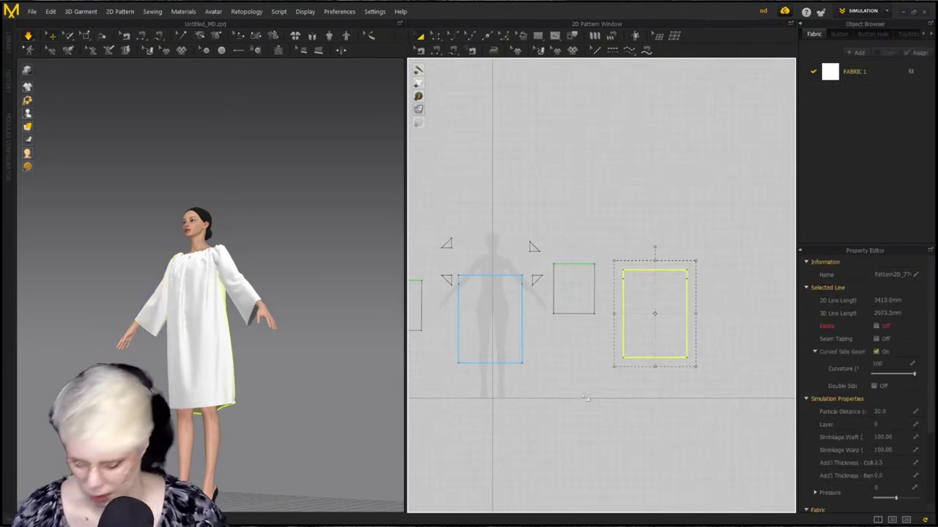
click(512, 381)
click(503, 364)
shift+click(651, 358)
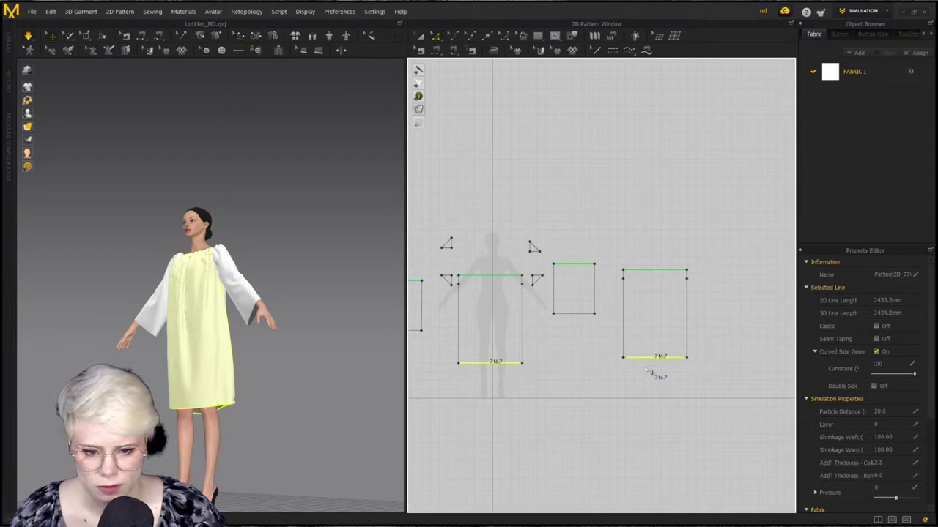
drag(650, 359, 652, 381)
key(space)
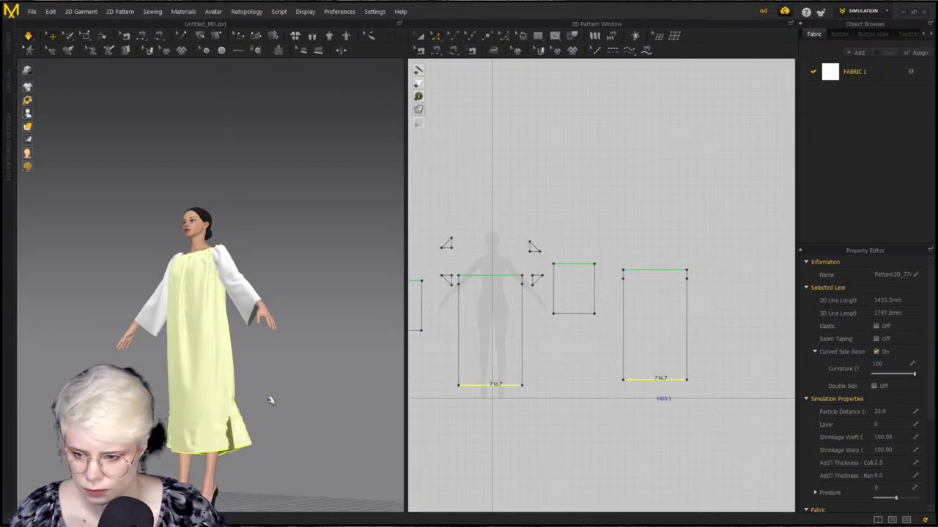
Examine the lengthened chemise from the front, including the gathers along the neckline up close
right_drag(305, 400, 359, 401)
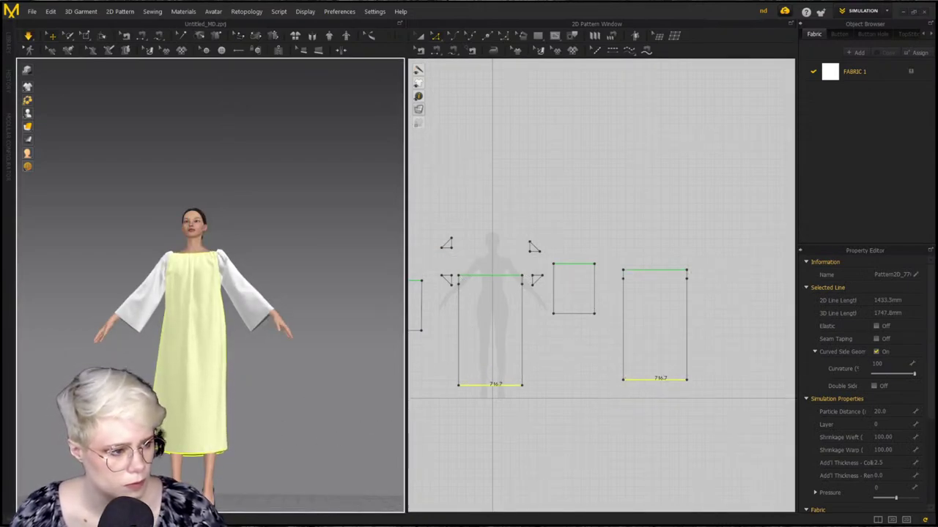
scroll(110, 251, up, 5)
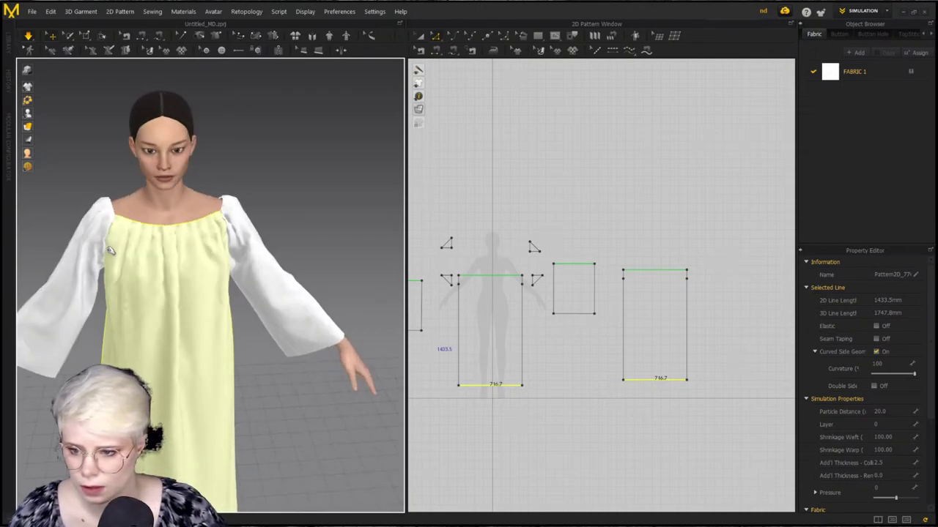
scroll(546, 207, down, 2)
middle_drag(546, 207, 584, 209)
middle_drag(150, 264, 170, 315)
scroll(203, 279, up, 5)
scroll(485, 282, down, 1)
click(492, 274)
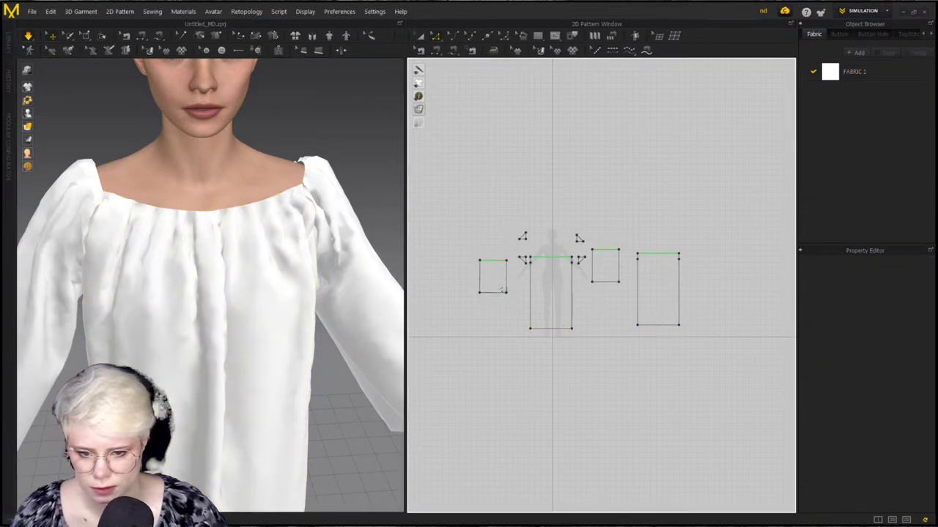
Set the particle distance to 10 on both sleeves and both body panels, and simulate the finer mesh
click(480, 273)
shift+click(551, 293)
shift+click(605, 265)
shift+click(673, 281)
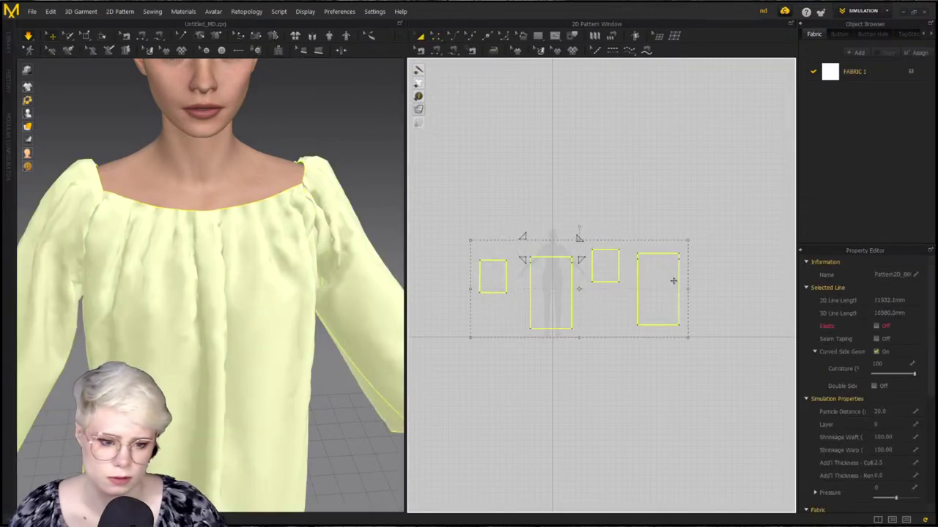
double_click(883, 411)
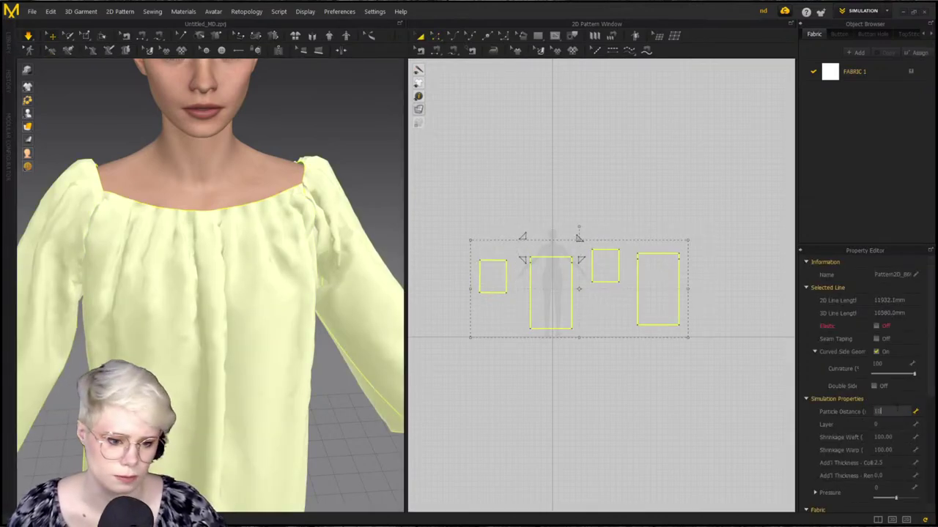
key(Return)
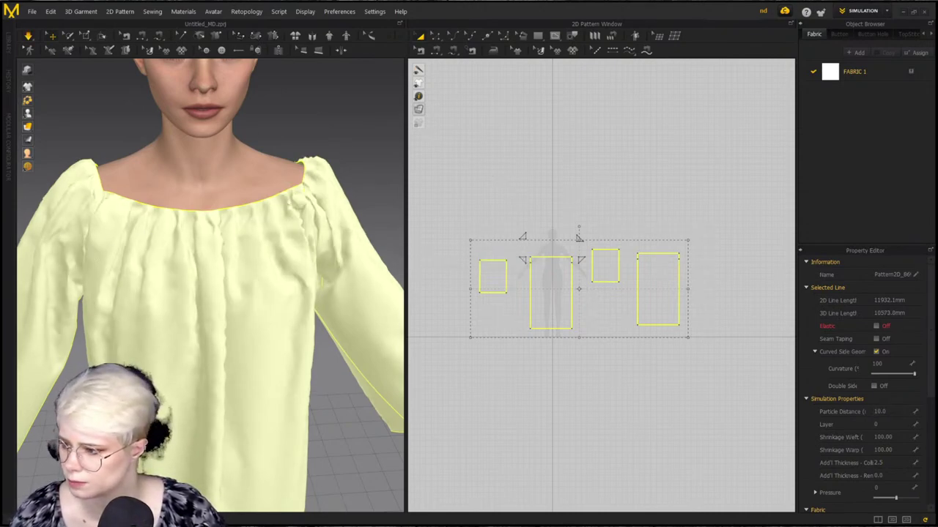
key(space)
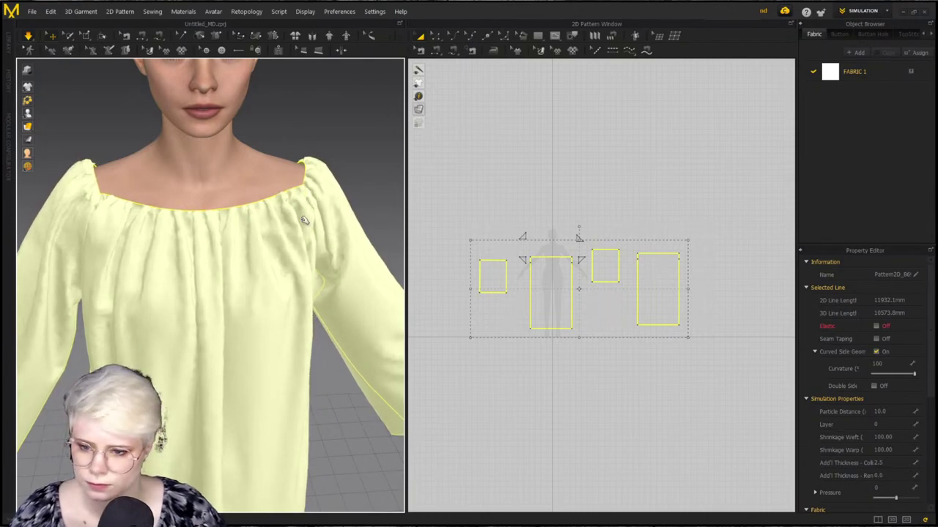
Examine the chemise's folds at the neckline, underarm gusset and sleeves from several angles
right_drag(291, 214, 255, 221)
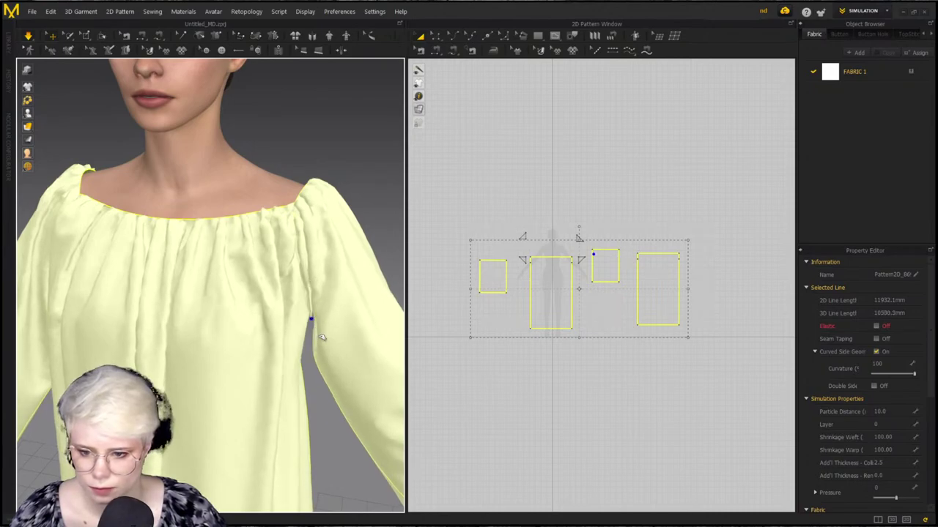
right_drag(318, 334, 277, 271)
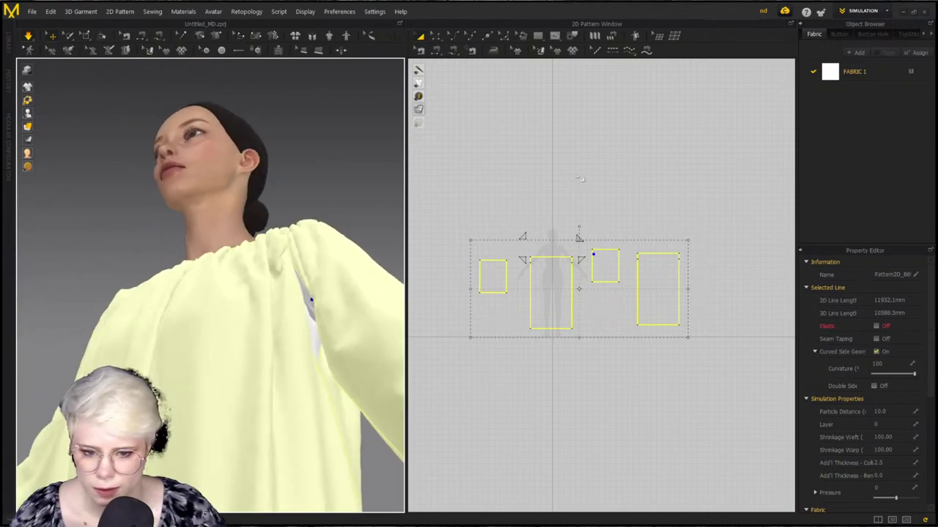
click(440, 278)
right_drag(338, 318, 360, 377)
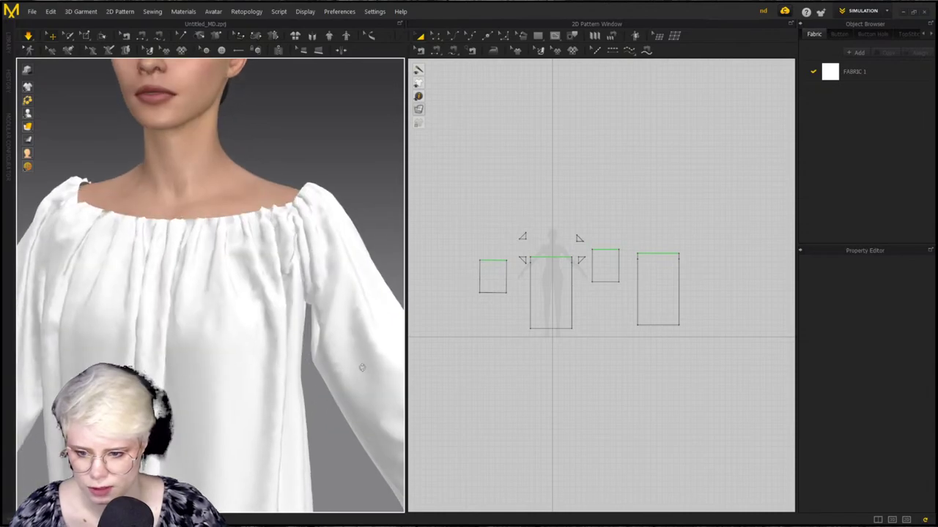
mouse_move(321, 314)
right_down()
mouse_move(163, 272)
mouse_move(323, 322)
right_up()
scroll(249, 307, down, 5)
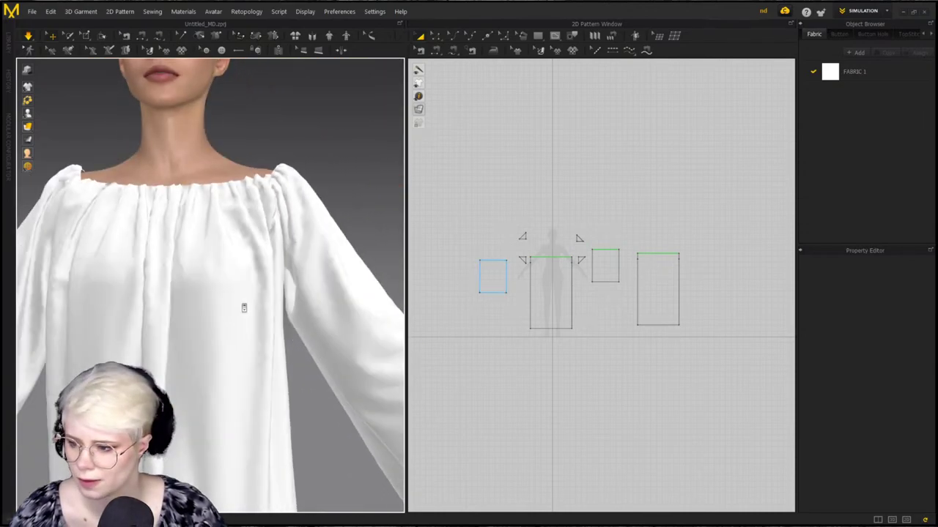
mouse_move(268, 374)
middle_down()
mouse_move(300, 351)
mouse_move(257, 389)
middle_up()
right_drag(257, 389, 278, 374)
click(98, 316)
click(76, 282)
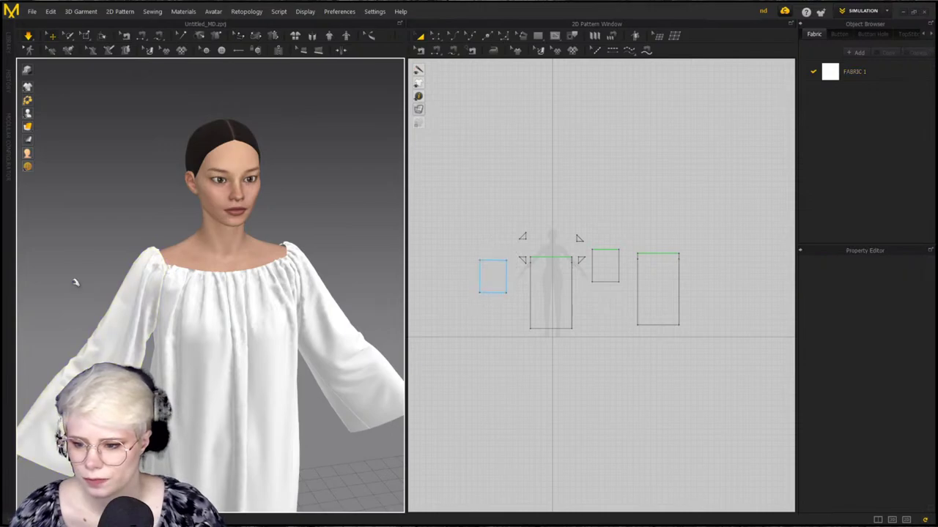
scroll(206, 289, down, 2)
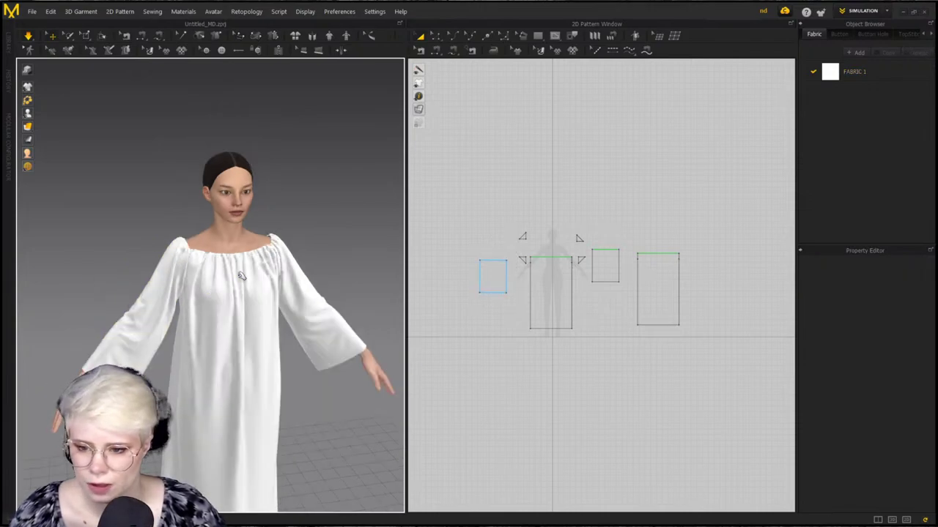
scroll(329, 267, up, 2)
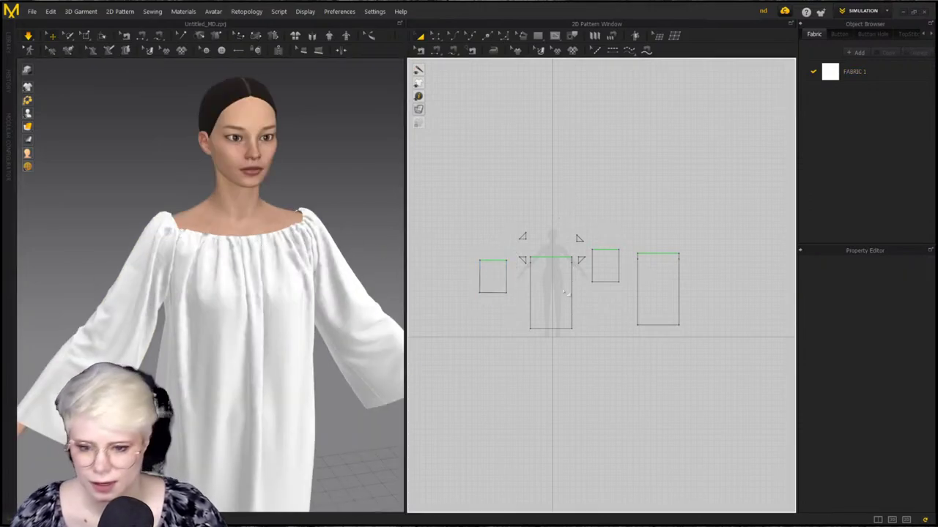
Offset the neckline edges of both sleeves and both body panels inward as three internal lines about 12 mm apart
scroll(548, 270, up, 5)
scroll(565, 276, down, 2)
scroll(577, 203, down, 3)
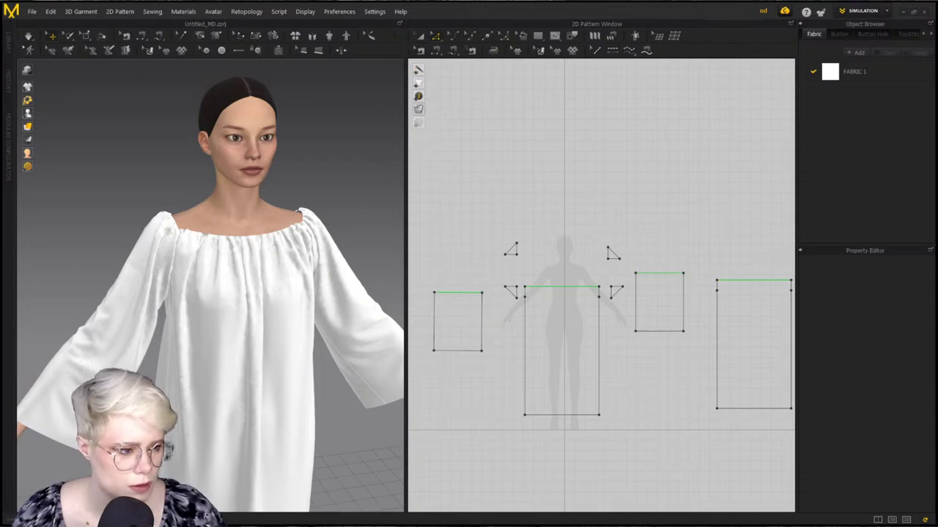
scroll(740, 323, up, 2)
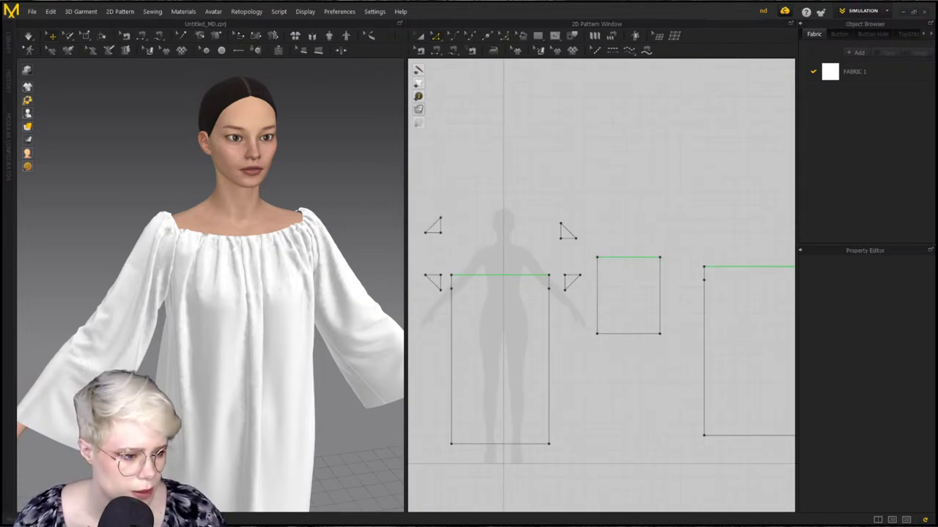
scroll(735, 348, up, 2)
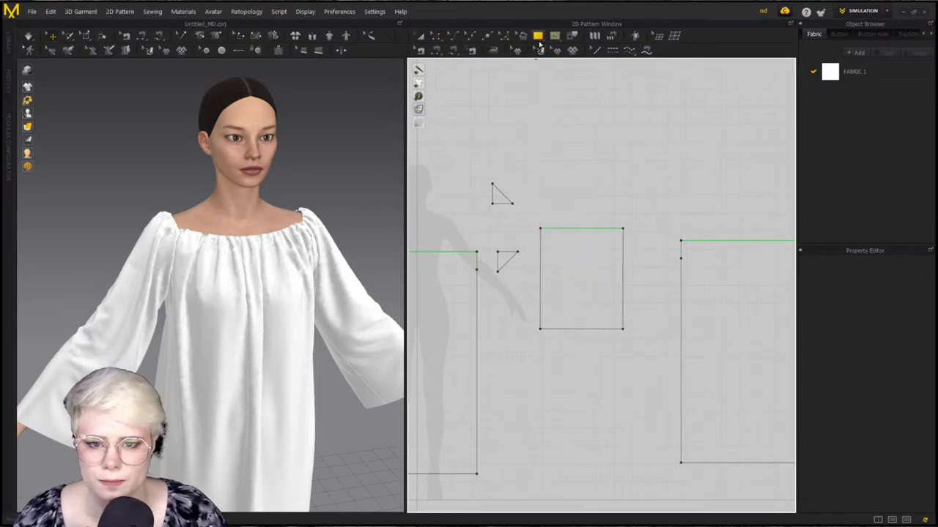
scroll(601, 239, down, 4)
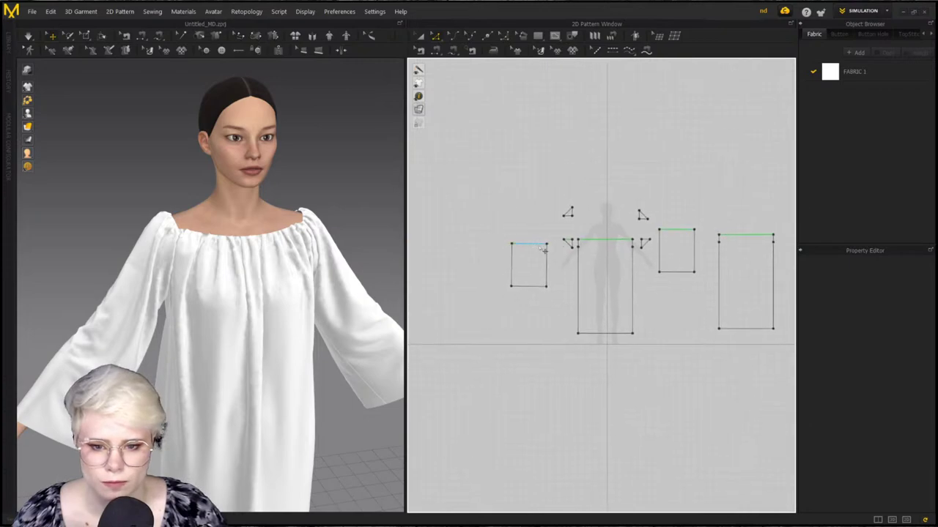
click(608, 241)
shift+click(609, 240)
shift+click(676, 229)
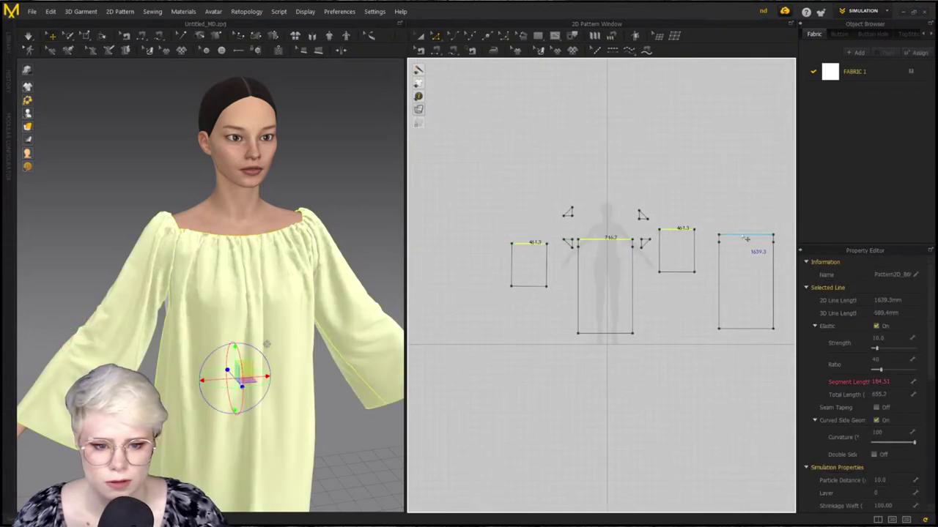
shift+click(745, 235)
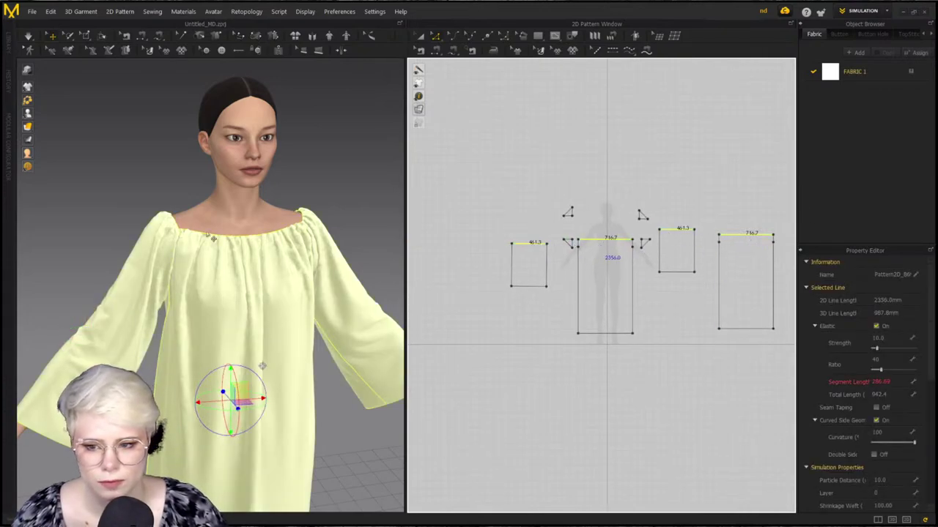
right_drag(211, 253, 181, 243)
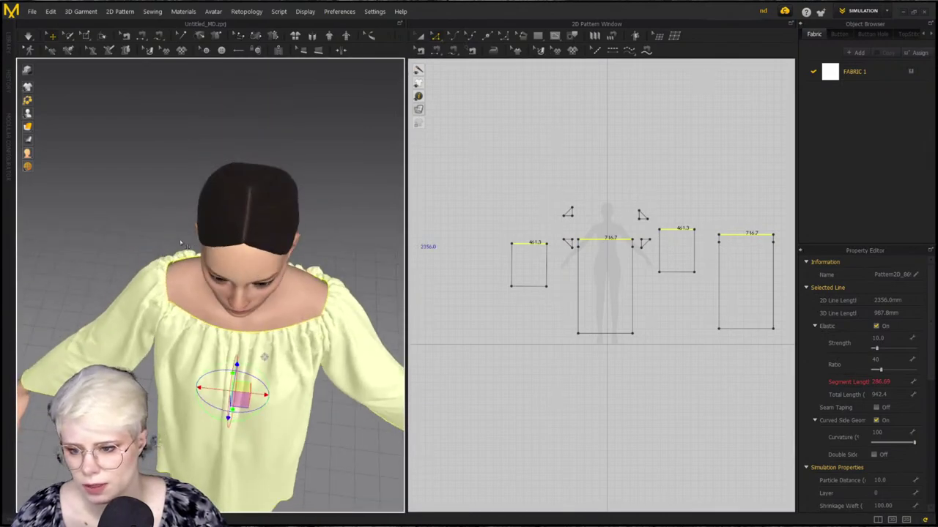
right_click(608, 248)
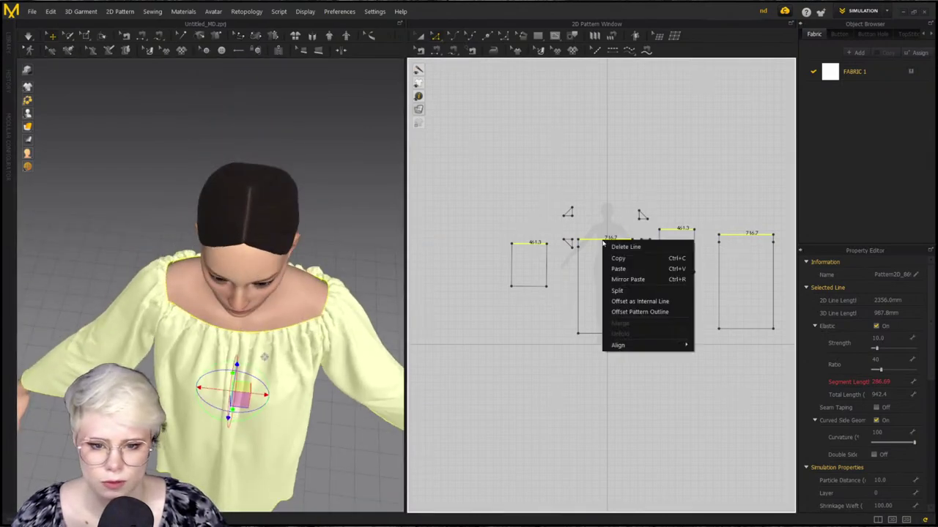
click(663, 300)
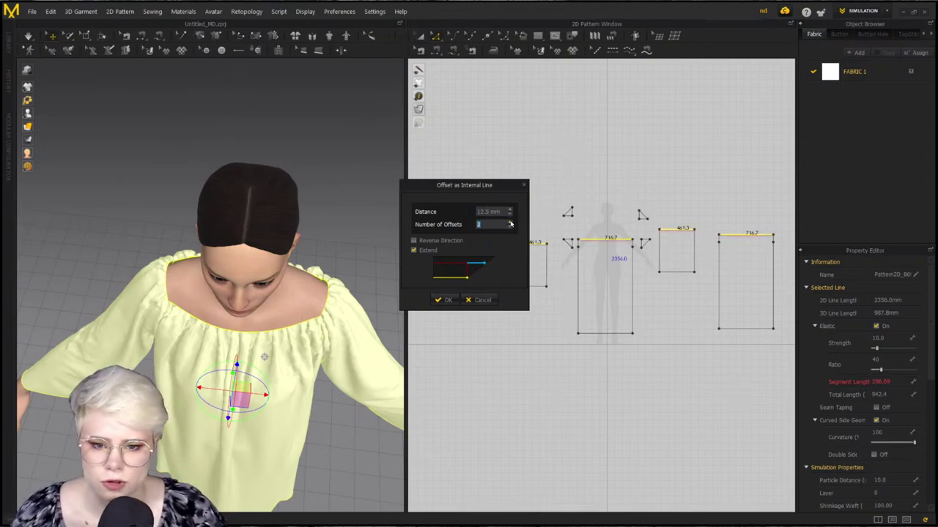
click(446, 299)
Examine the rows of internal lines around the chemise's neckline in the garment and on the pattern pieces
scroll(626, 273, down, 3)
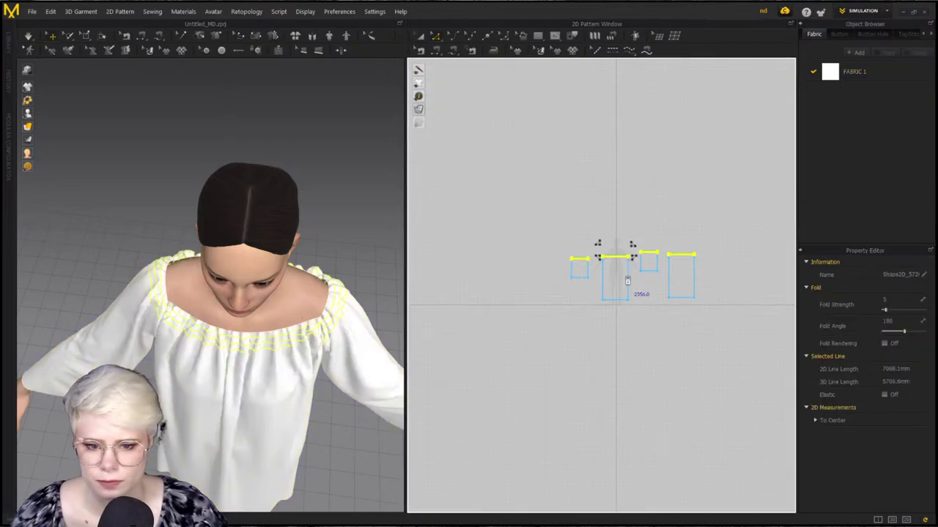
scroll(550, 288, up, 5)
scroll(261, 378, up, 4)
right_drag(261, 379, 212, 266)
scroll(213, 266, down, 3)
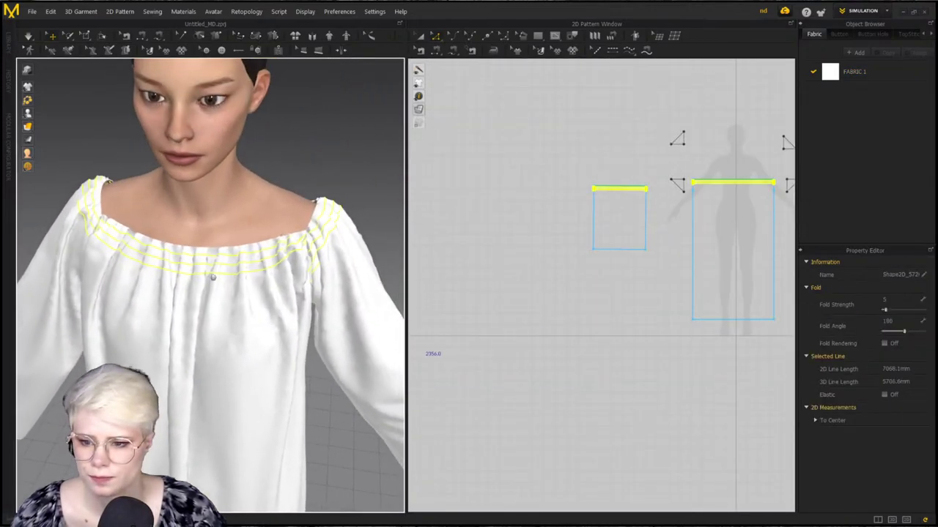
scroll(236, 270, up, 5)
scroll(649, 241, up, 1)
middle_drag(649, 242, 579, 269)
scroll(747, 249, down, 3)
middle_drag(748, 249, 557, 270)
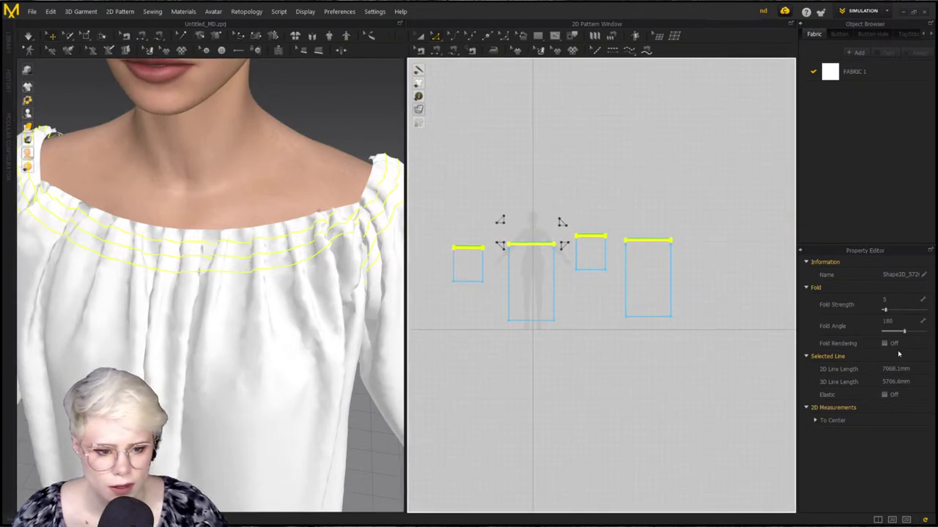
Turn on elastic for all the neckline's internal lines with a ratio of 40, and simulate the gathering
click(884, 396)
click(896, 427)
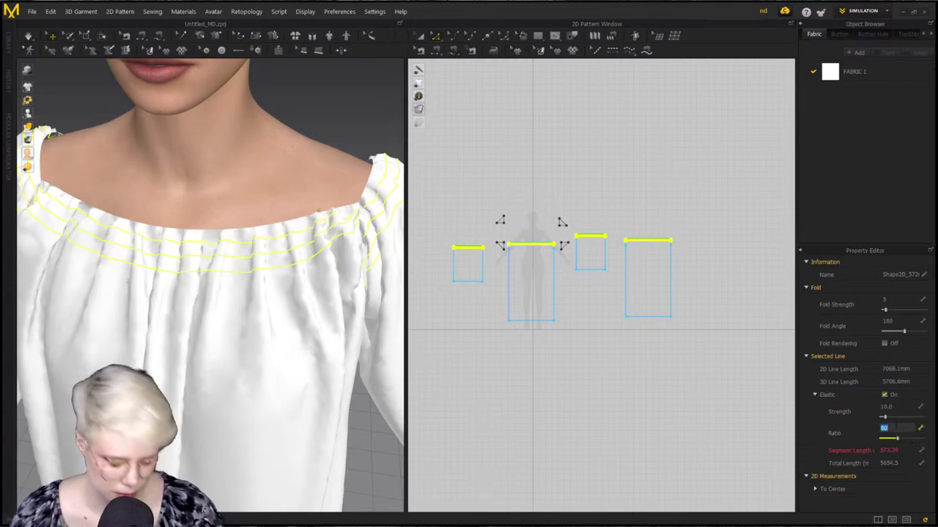
text(40)
key(Return)
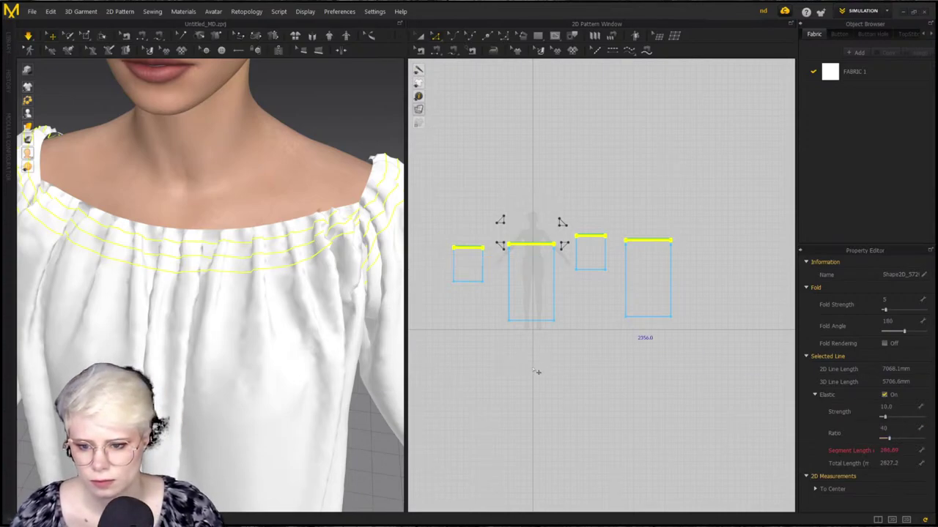
key(space)
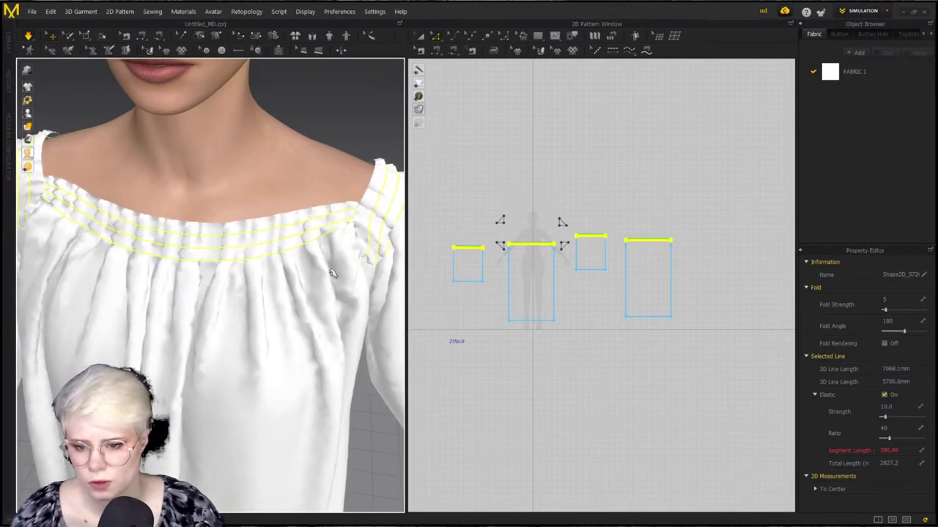
Inspect the gathered neckline around the shoulder and pull the front panel's fabric away from the sleeve seam during simulation
click(295, 272)
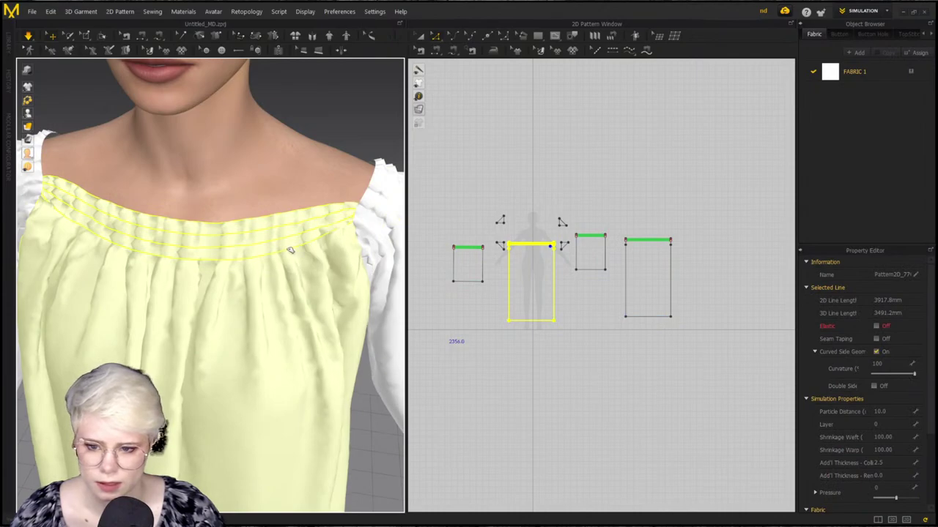
right_drag(320, 184, 348, 231)
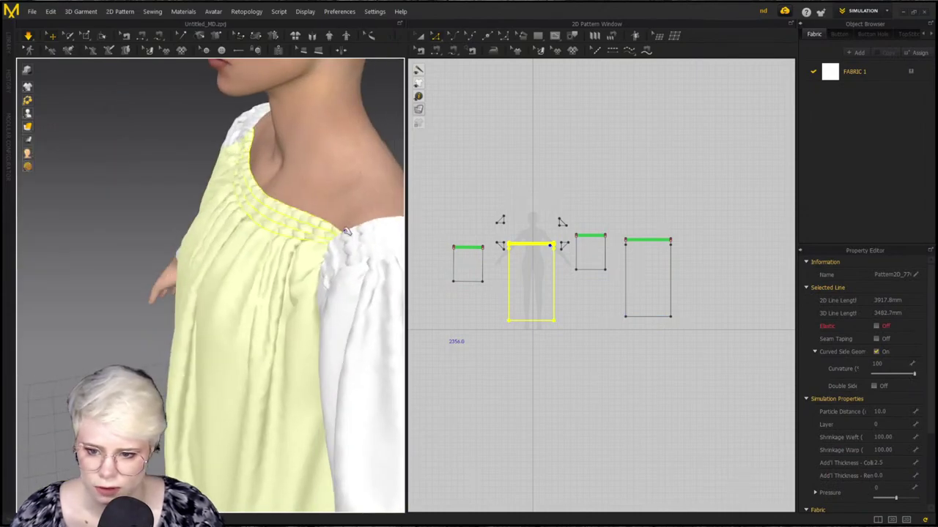
right_drag(299, 258, 313, 245)
scroll(330, 296, up, 3)
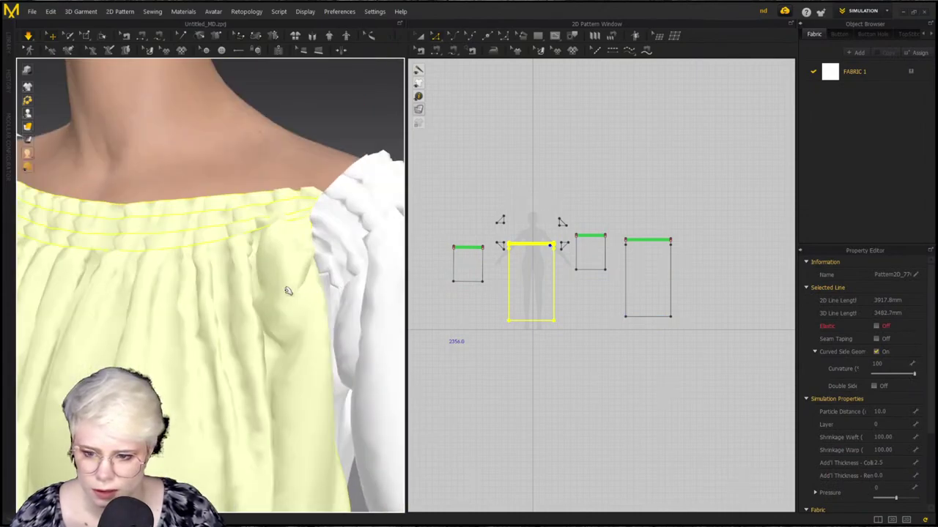
drag(267, 291, 157, 281)
Move the left ends of the three internal lines on the leftmost sleeve pattern inward by about 99 mm
scroll(476, 315, down, 1)
scroll(480, 316, up, 5)
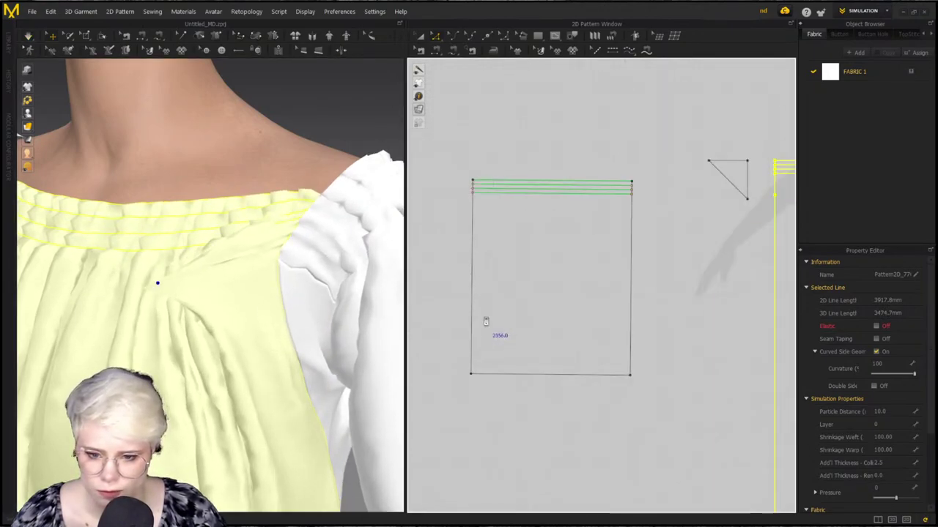
scroll(523, 331, down, 1)
scroll(453, 274, up, 5)
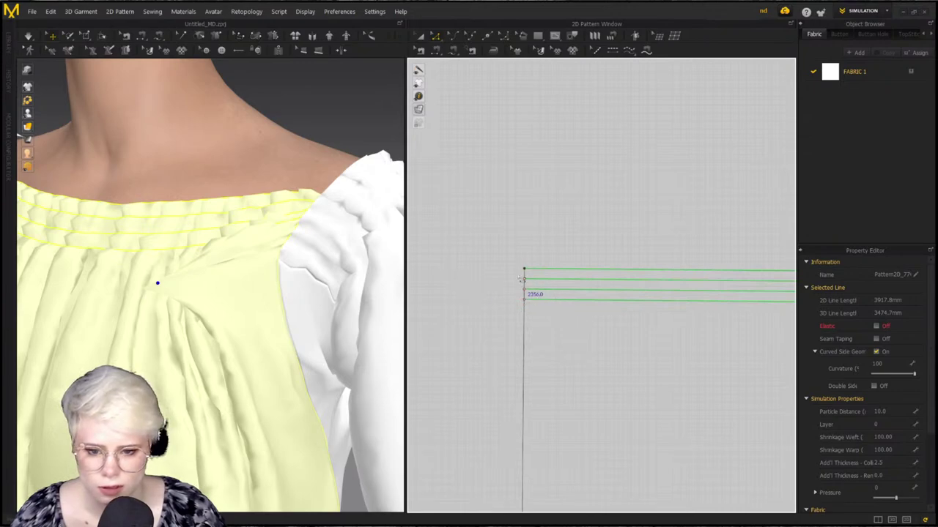
drag(510, 274, 546, 317)
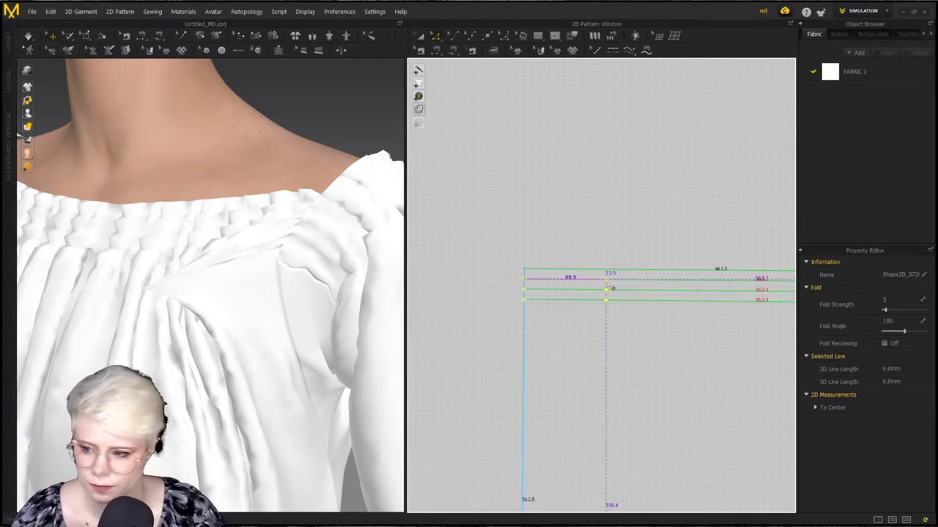
drag(737, 347, 737, 347)
Move the right ends of the same sleeve's three internal lines inward by about 100 mm, and simulate the garment
middle_drag(680, 335, 557, 300)
scroll(560, 302, down, 1)
middle_drag(644, 315, 594, 356)
click(703, 330)
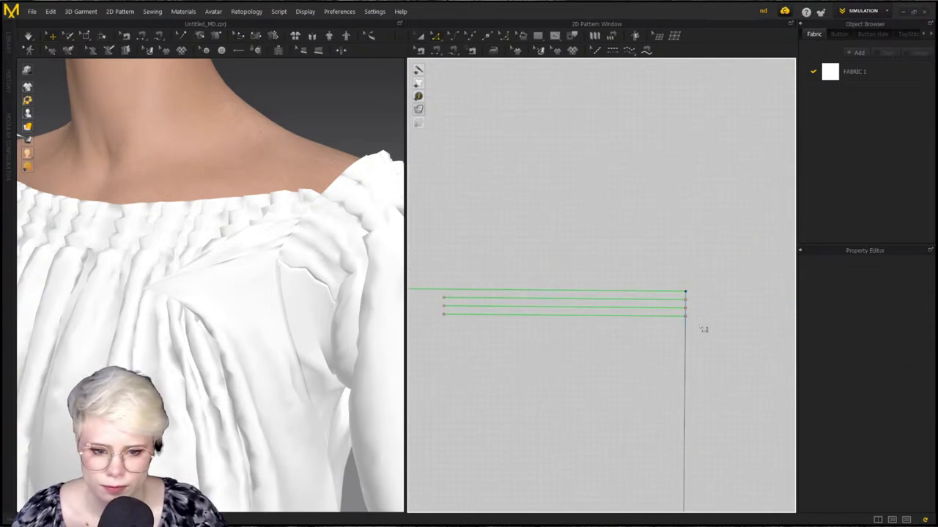
click(682, 302)
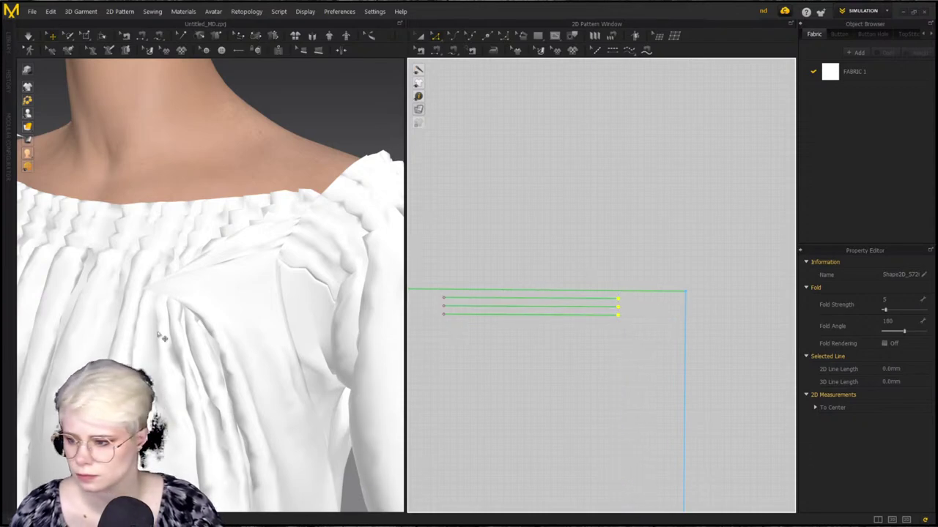
key(space)
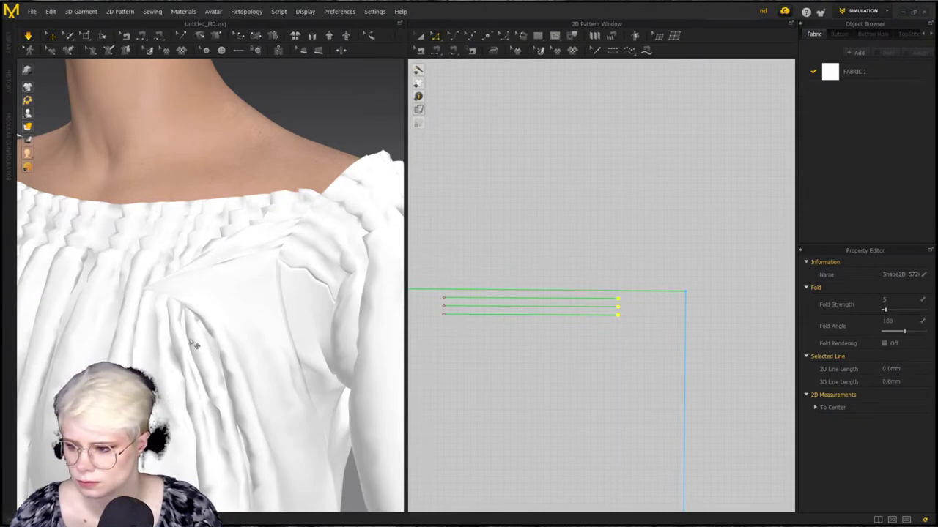
Examine the gathers on the front panel and both shoulders, comparing the sleeve with shortened internal lines to the other
scroll(190, 346, down, 4)
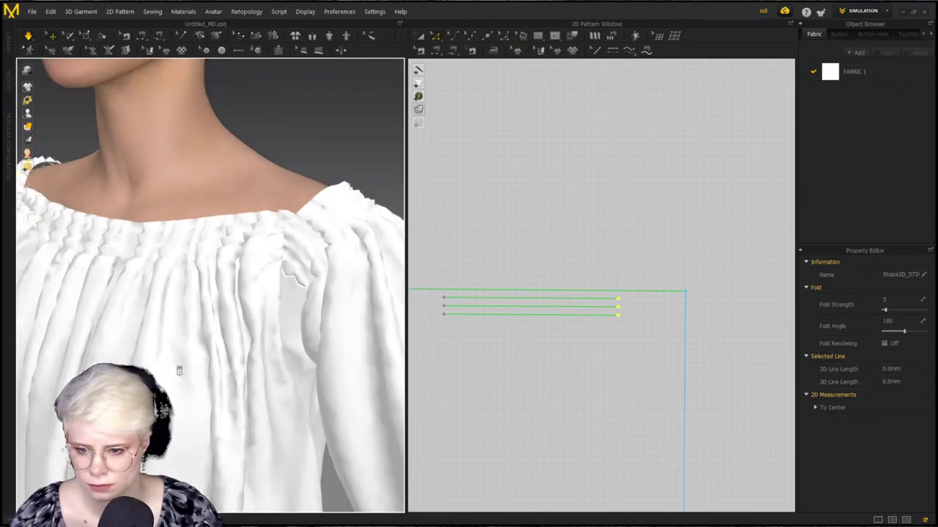
right_drag(198, 343, 218, 324)
click(111, 319)
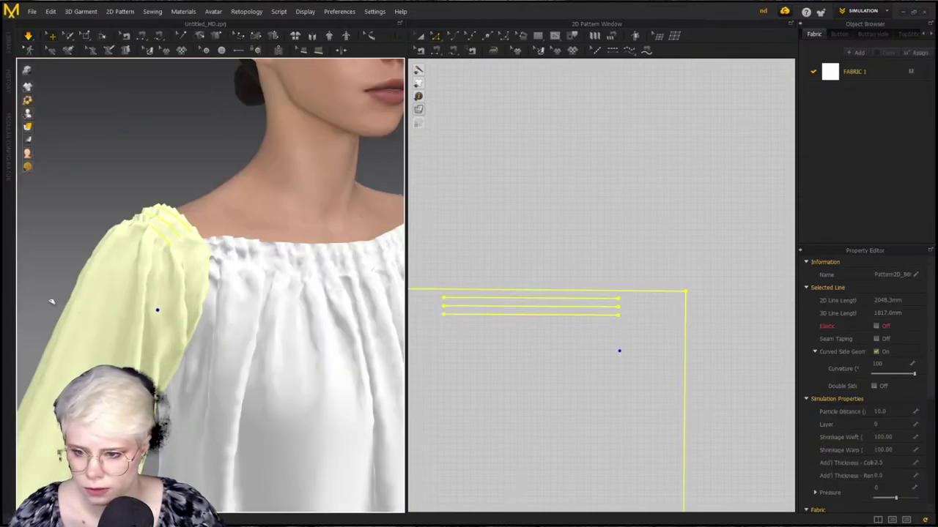
scroll(370, 309, down, 1)
middle_drag(371, 308, 225, 324)
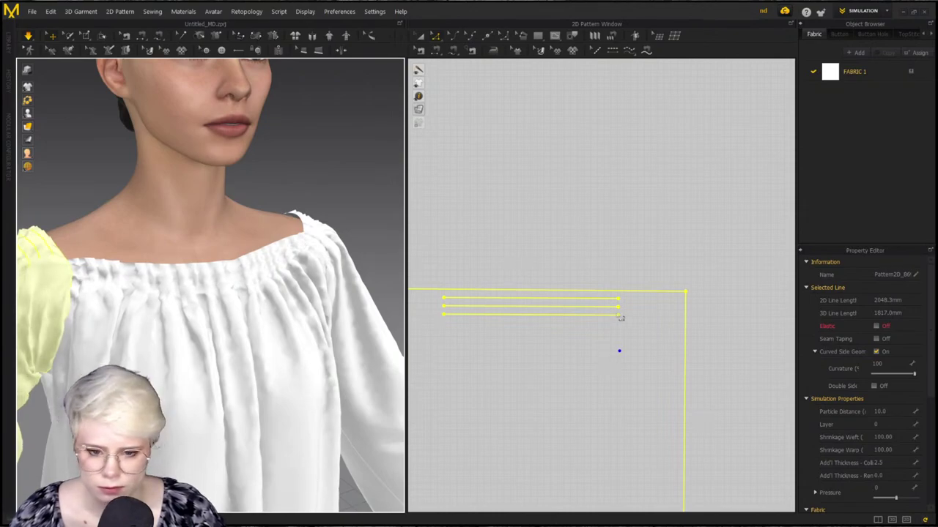
click(581, 236)
right_drag(104, 308, 168, 355)
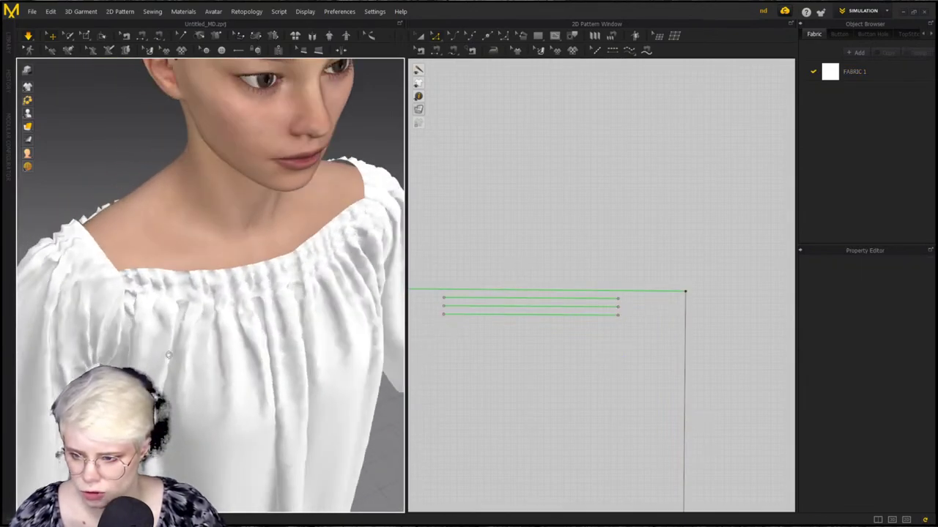
click(102, 311)
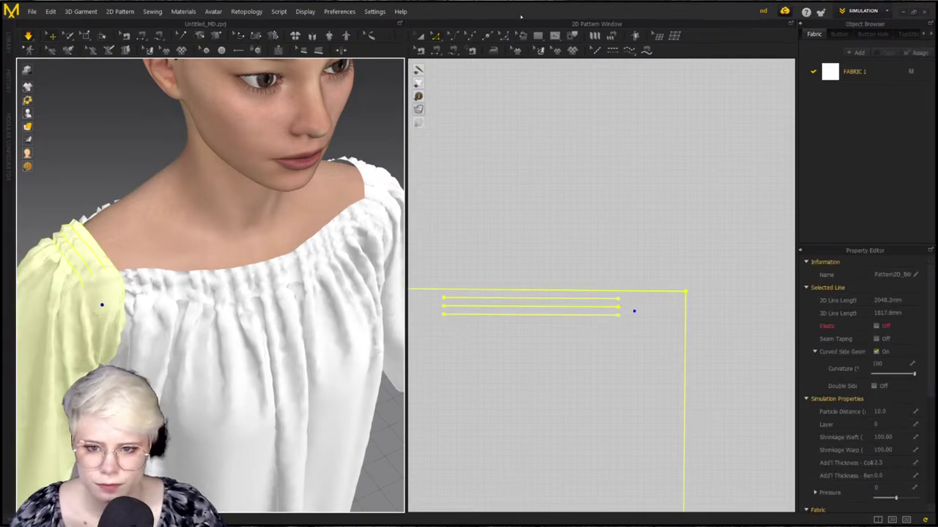
Draw a line about 16 mm long on the 3D sleeve beside the neckline seam and convert it to an internal shape
click(69, 50)
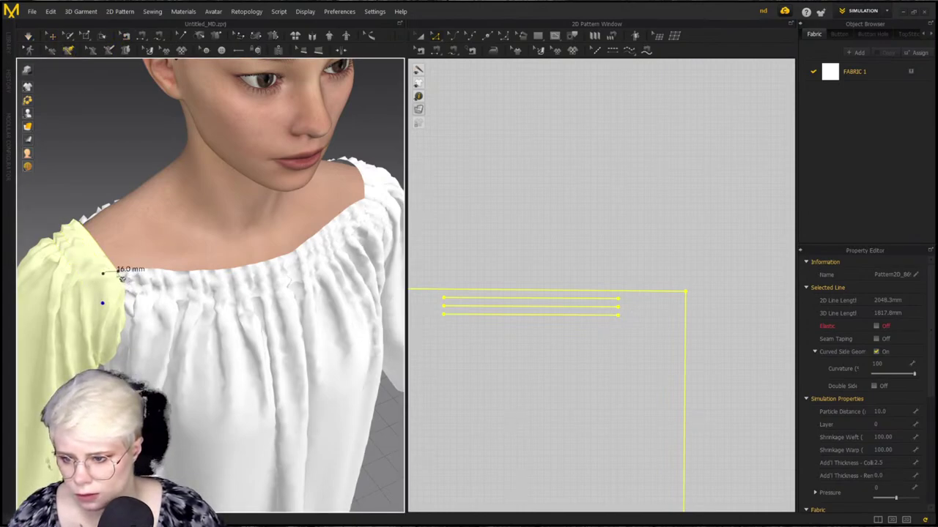
click(107, 283)
scroll(594, 306, up, 3)
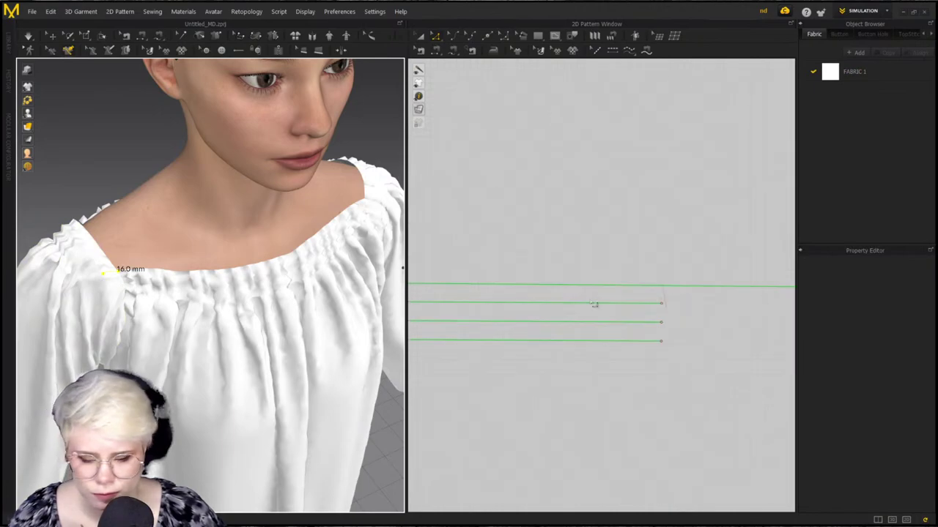
click(51, 50)
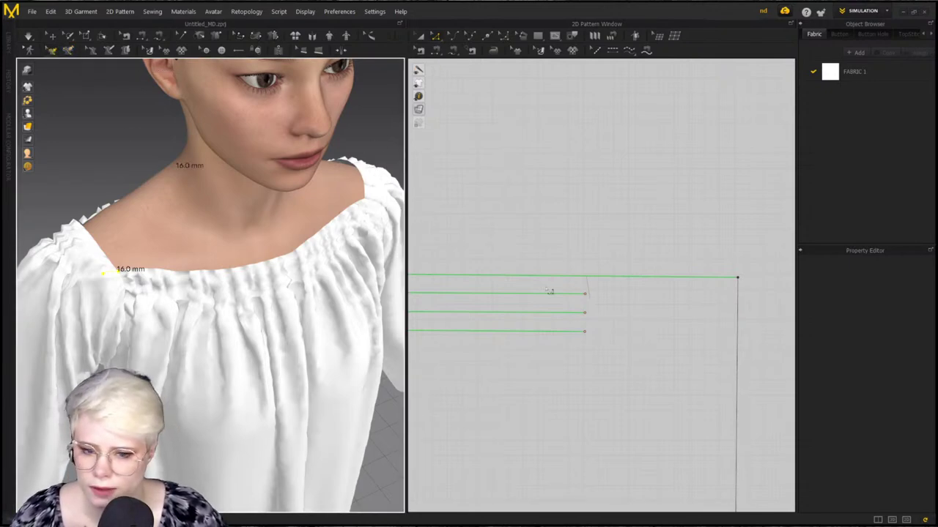
right_click(112, 273)
click(135, 280)
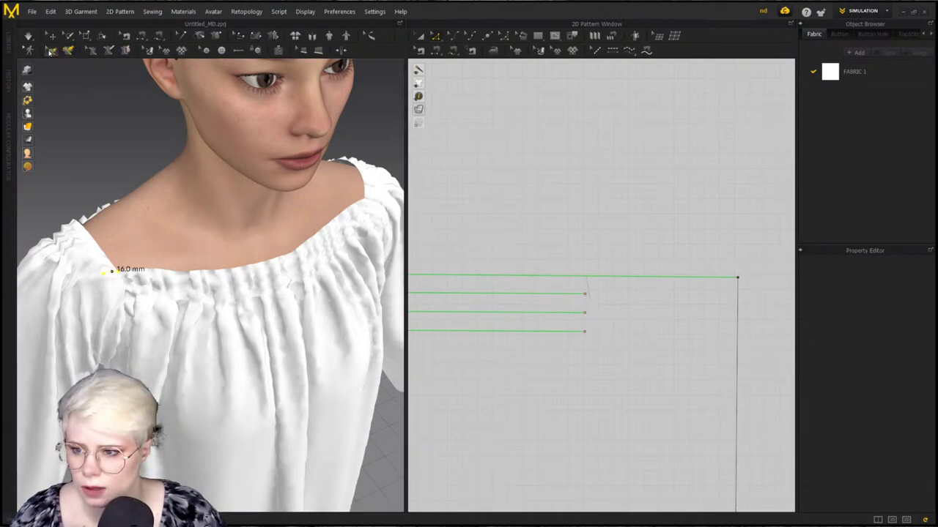
right_click(107, 274)
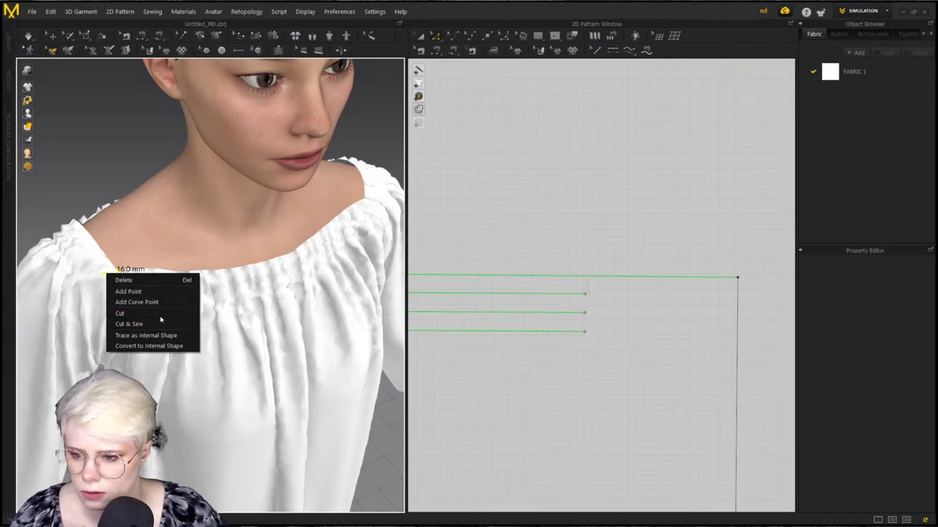
click(178, 345)
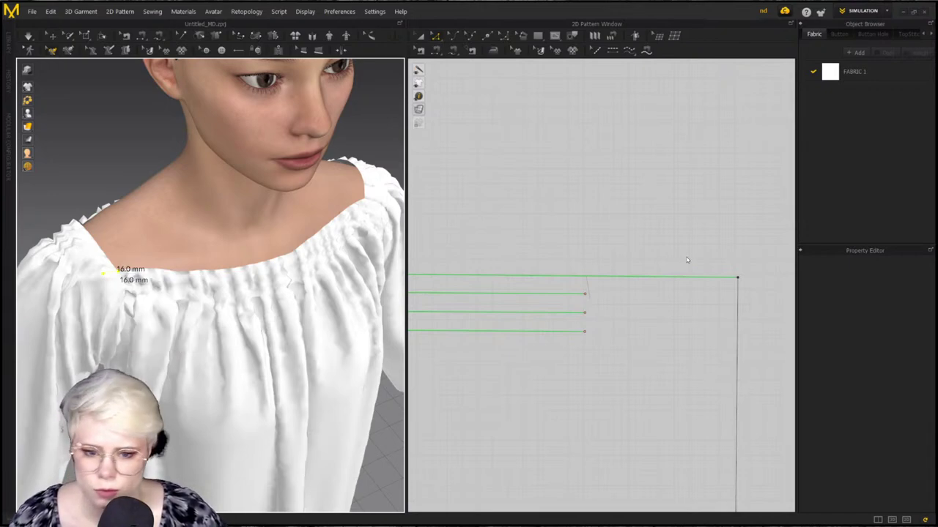
Align the short converted line with the sleeve's upper edge and the top internal line's end, and delete it
click(590, 297)
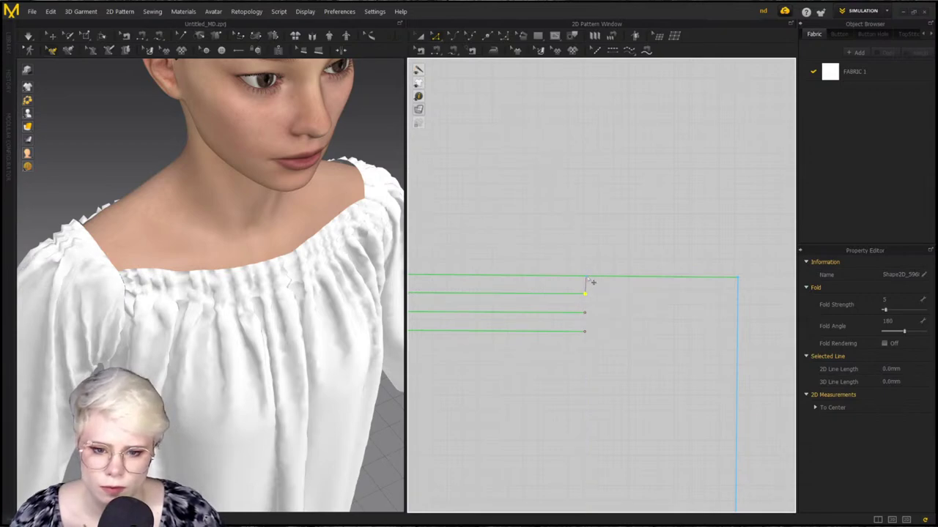
drag(585, 293, 588, 282)
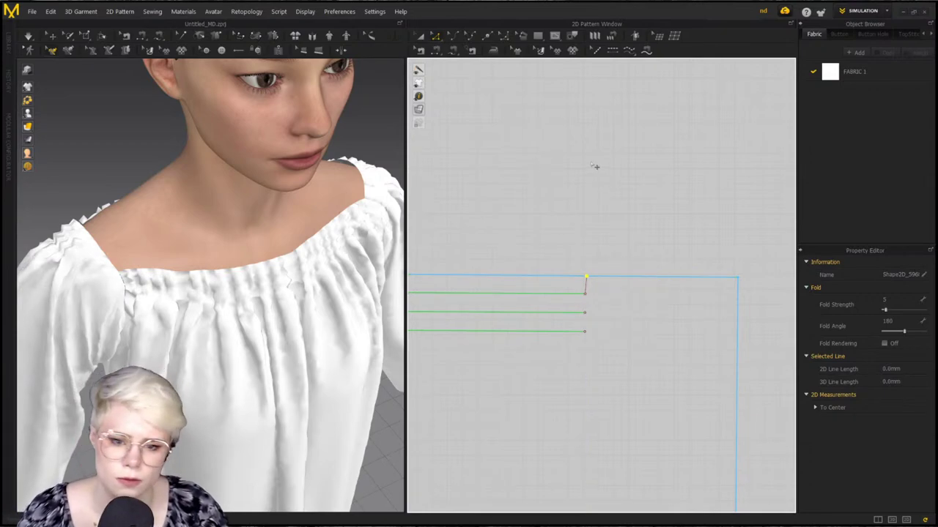
key(Delete)
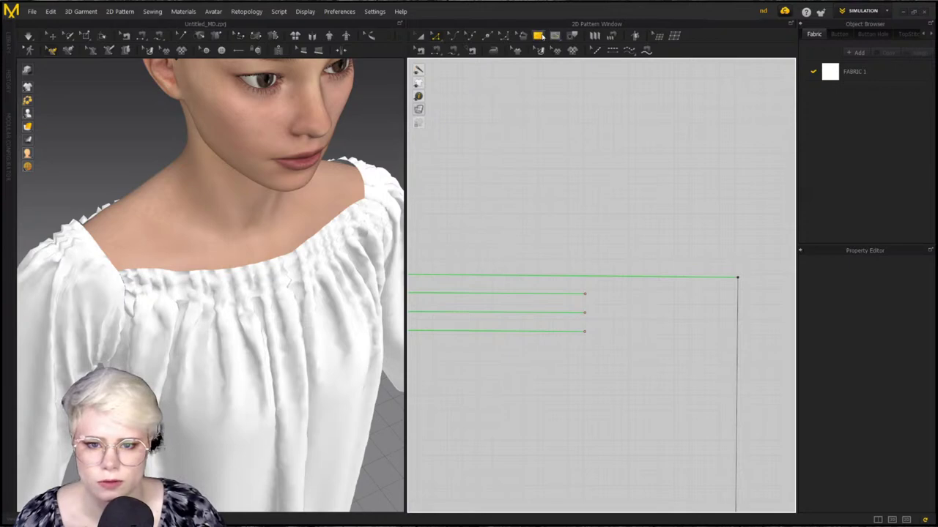
Start an internal line at the sleeve's upper edge, directly above the right ends of the three shortened internal lines
click(557, 50)
click(585, 277)
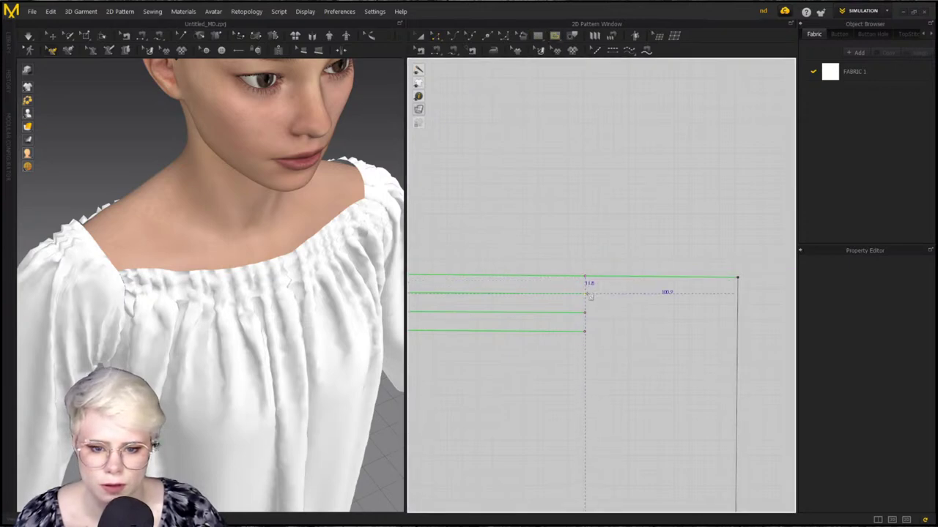
Draw internal lines about 12 mm and 32 mm long, joining the right ends of the sleeve's upper two inner lines to its top edge
click(585, 293)
double_click(587, 313)
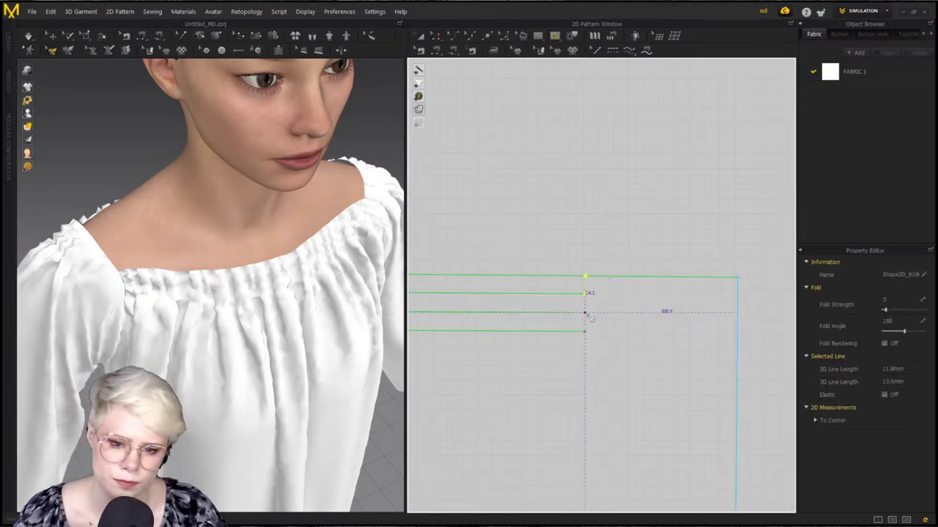
click(598, 278)
key(Return)
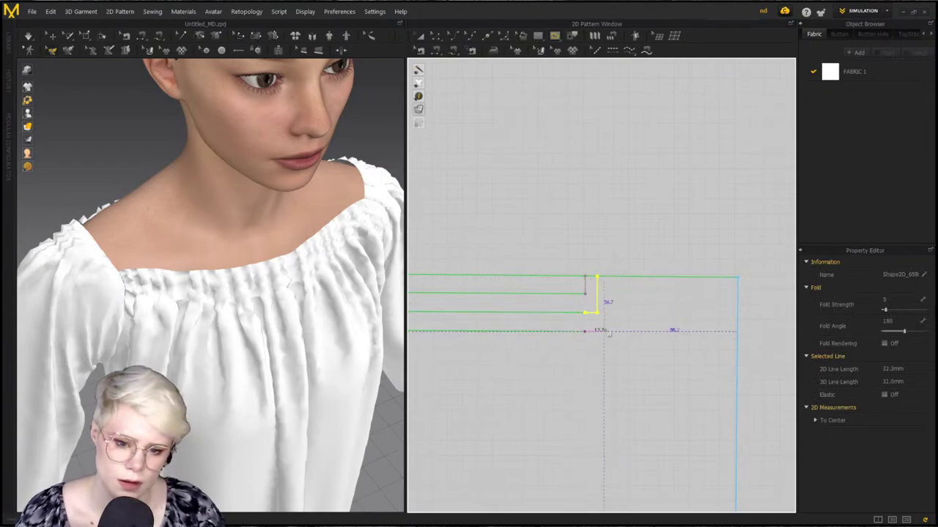
Draw an L-shaped internal line about 55 mm long from the right end of the sleeve's lowest inner line to the top edge
click(612, 332)
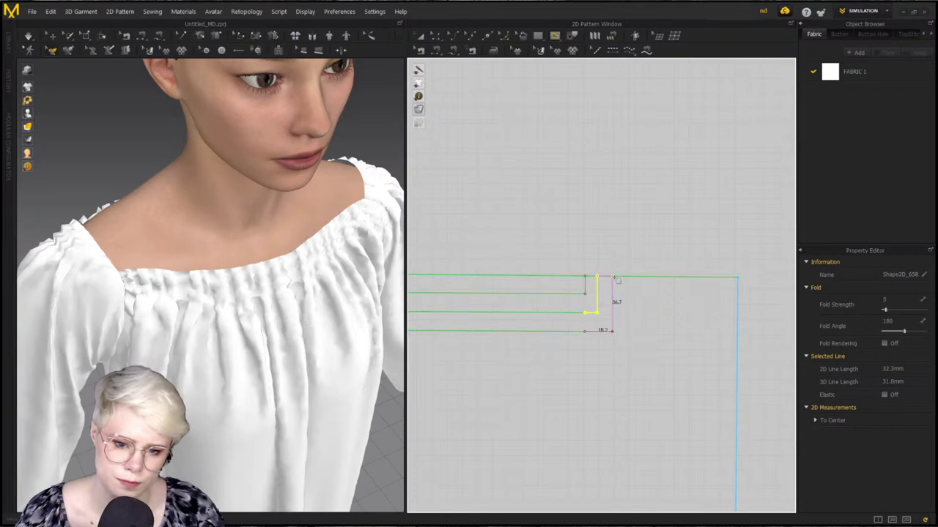
key(Escape)
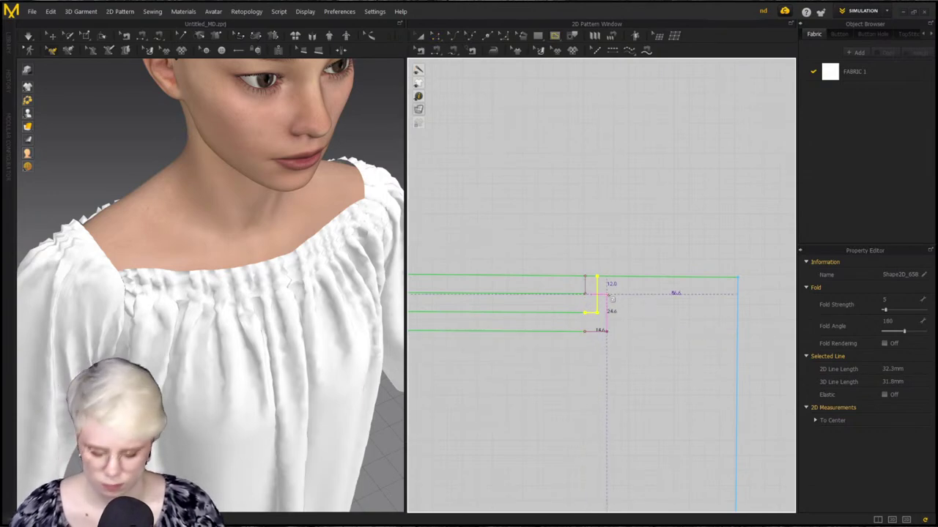
click(612, 332)
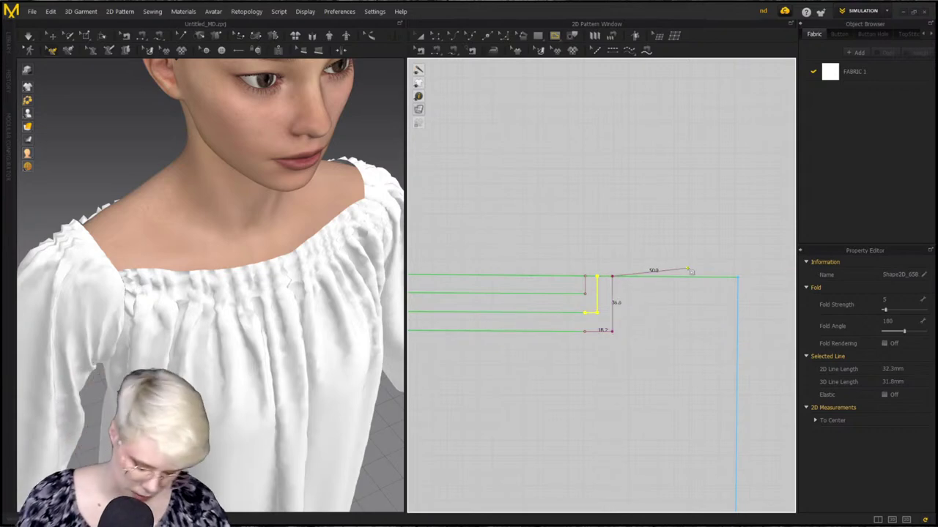
key(Return)
key(a)
click(622, 268)
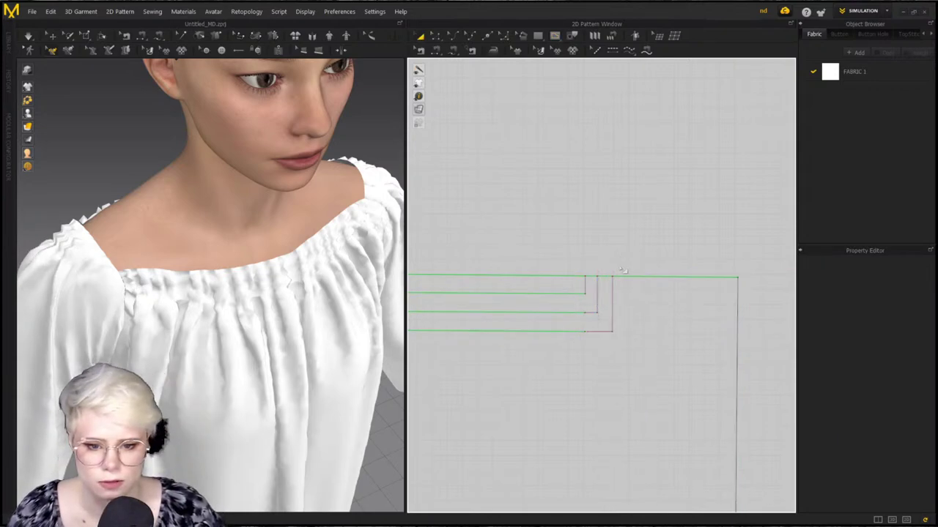
click(594, 291)
click(611, 296)
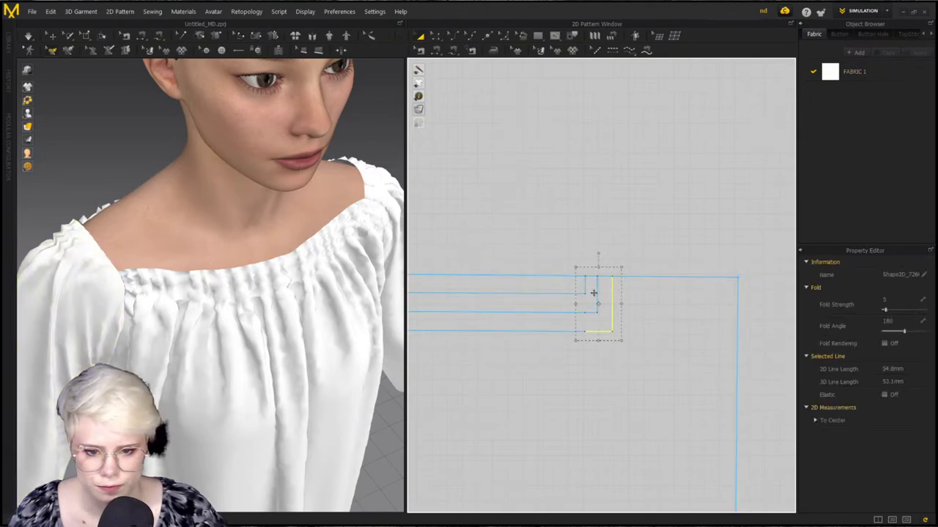
shift+click(594, 293)
click(596, 247)
drag(628, 351, 589, 251)
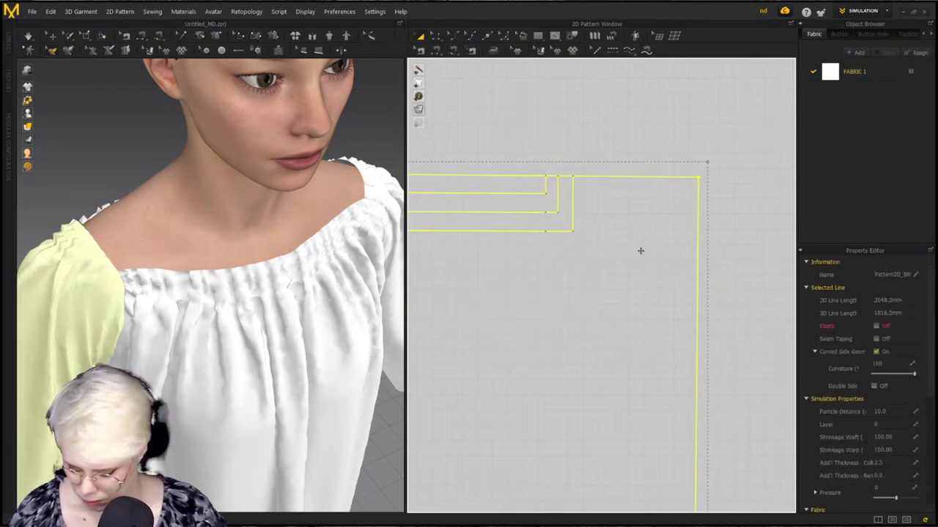
key(ctrl+z)
Copy the three connecting lines and paste them mirrored at the left ends of the same sleeve's inner lines
click(627, 163)
drag(637, 338, 571, 249)
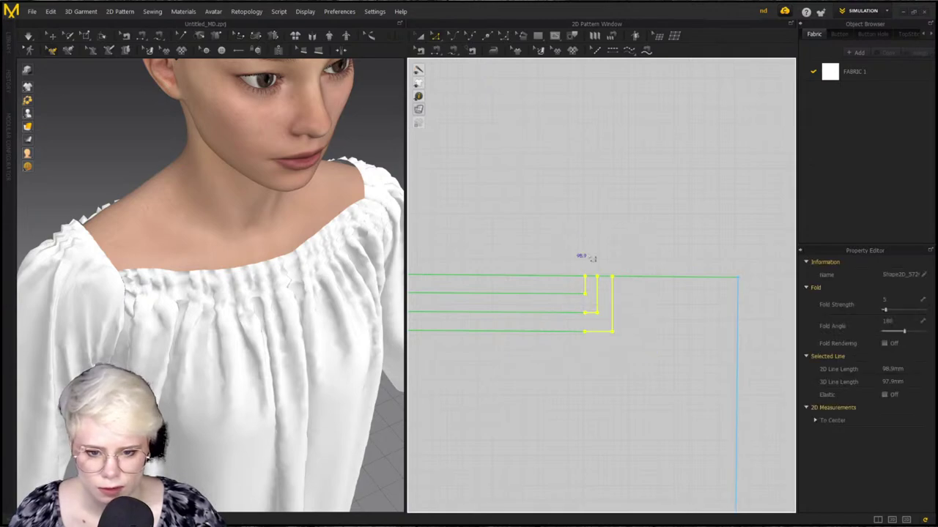
key(ctrl+r)
scroll(568, 322, down, 3)
middle_drag(568, 322, 634, 330)
scroll(520, 330, up, 2)
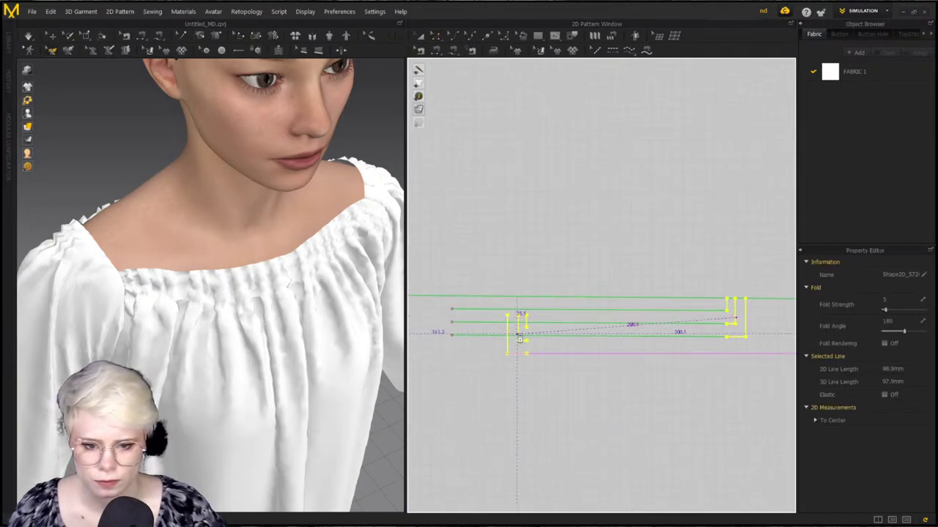
scroll(480, 323, down, 2)
middle_drag(480, 323, 571, 333)
scroll(564, 334, up, 2)
scroll(546, 334, up, 3)
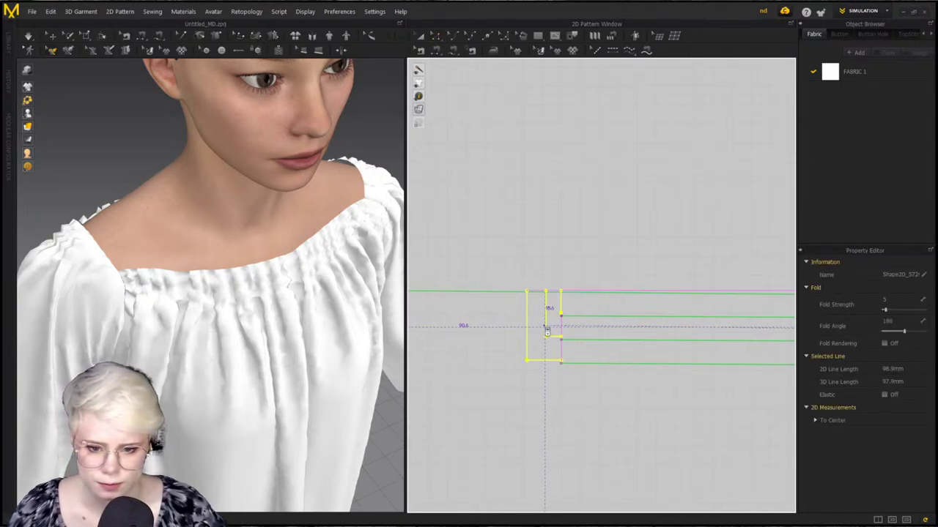
drag(546, 335, 546, 333)
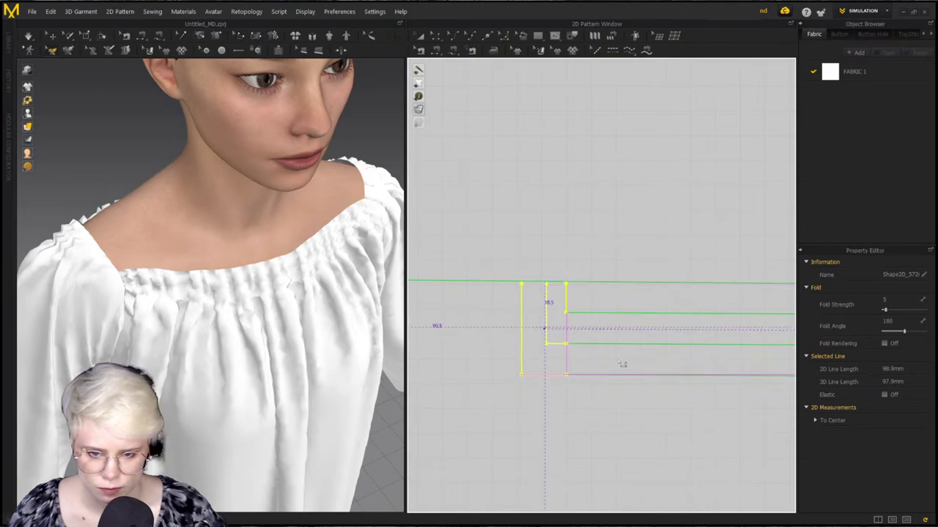
click(681, 336)
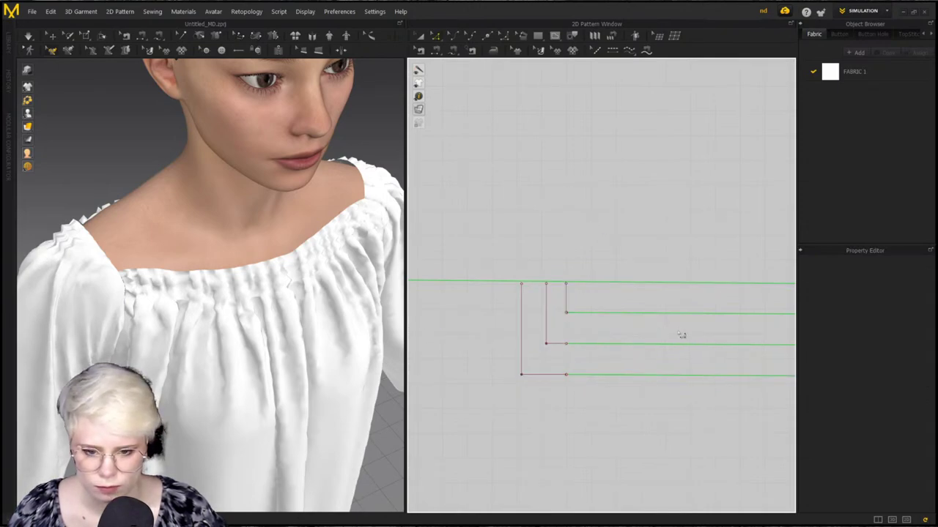
Turn on Elastic for the three mirrored connecting lines on the sleeve pattern
click(548, 375)
shift+click(547, 339)
shift+click(566, 309)
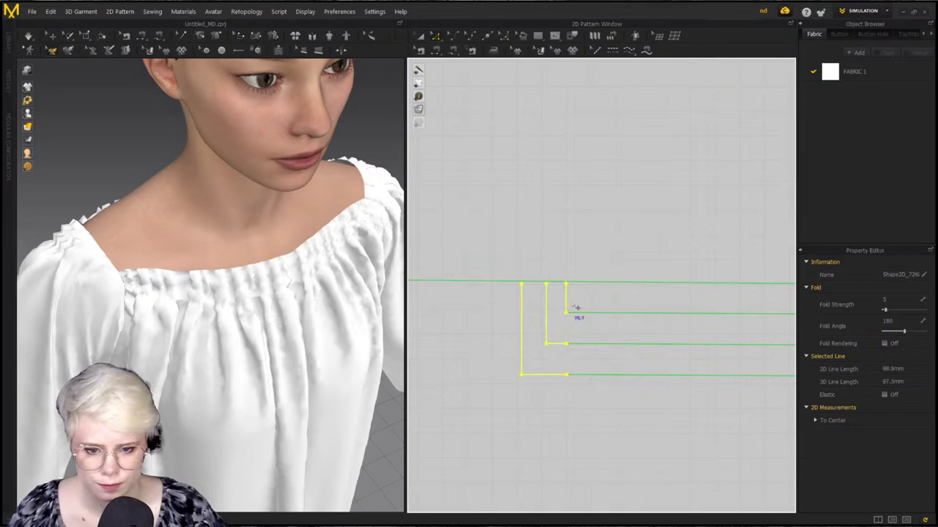
click(886, 396)
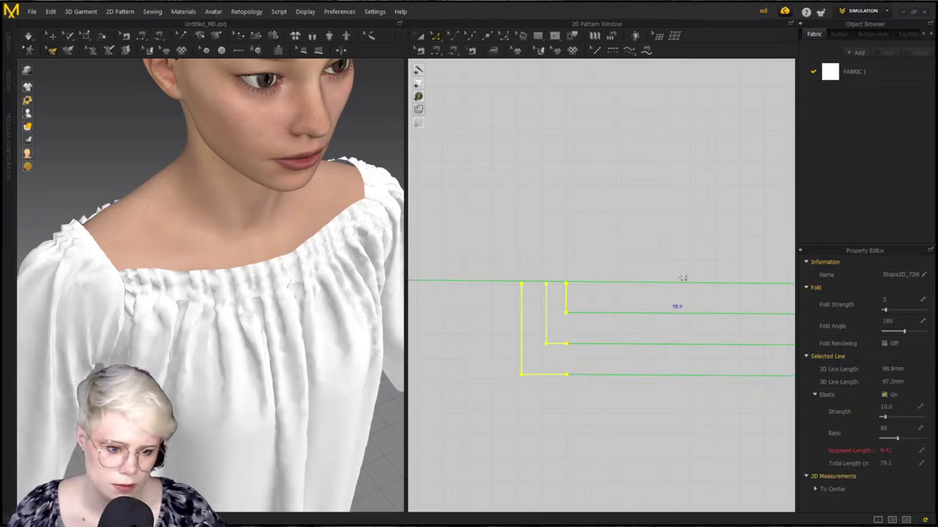
Set the elastic ratio of the three mirrored connecting lines to 30
double_click(901, 427)
text(30)
key(Return)
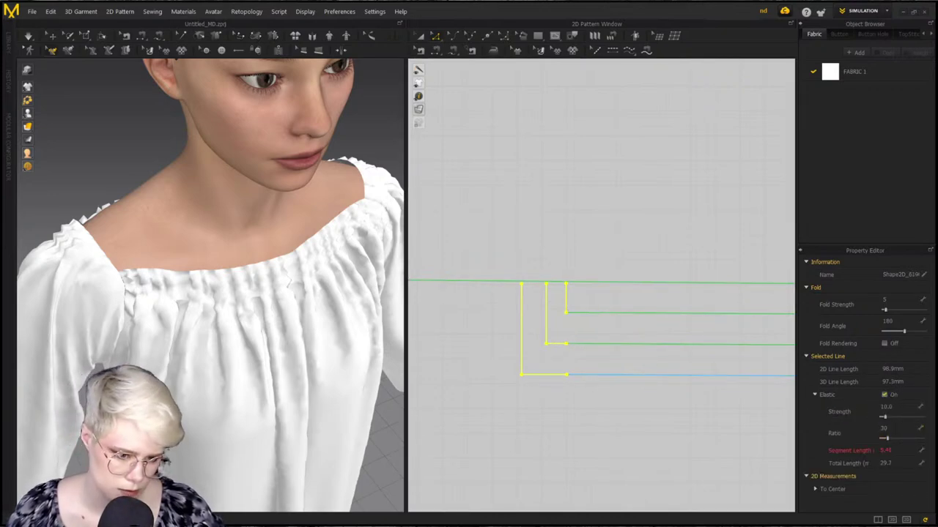
Set the elastic ratio of the three mirrored connecting lines to 40
double_click(893, 425)
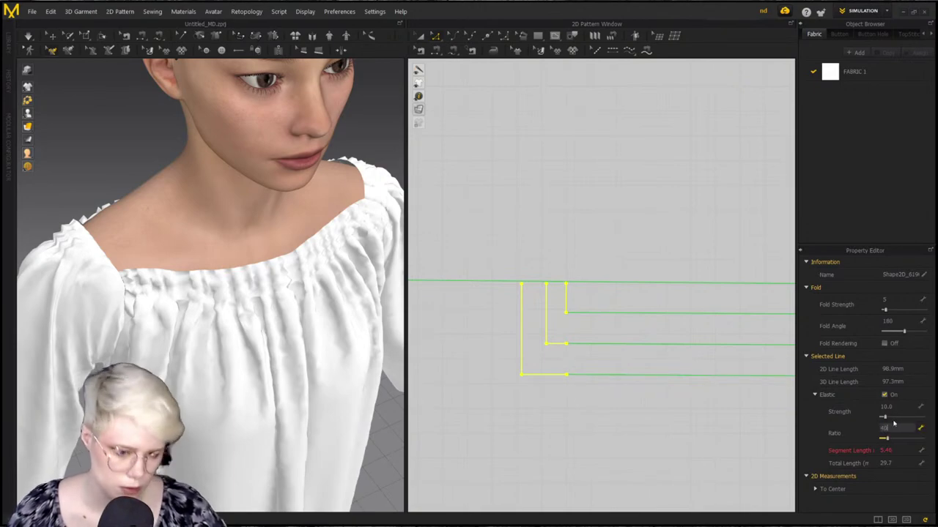
text(40)
key(Return)
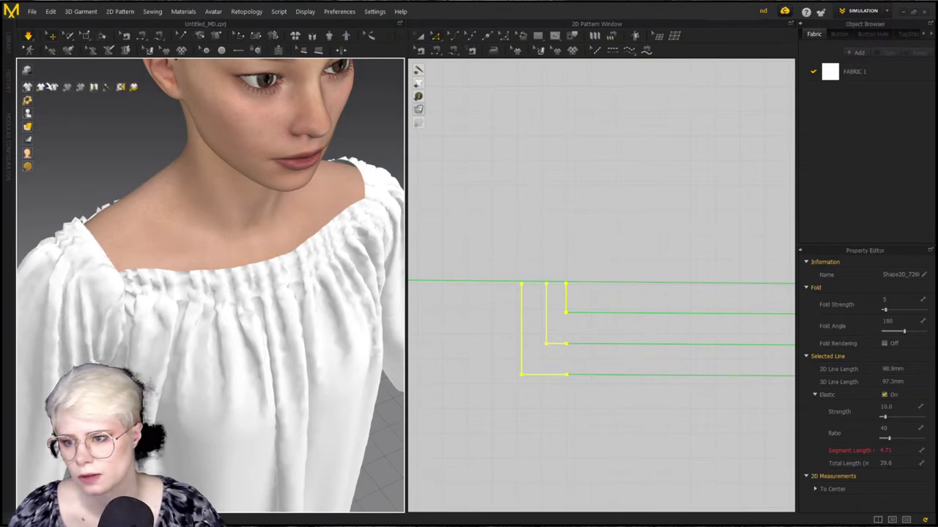
Show the garment's internal lines in the 3D view and inspect them along the front neckline and shoulder
click(68, 86)
right_drag(131, 298, 102, 313)
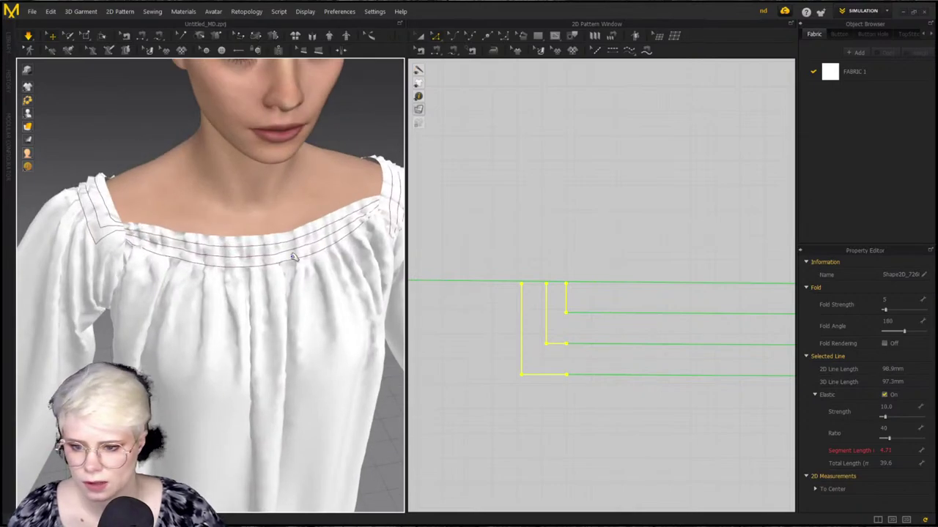
scroll(289, 256, down, 5)
right_drag(168, 286, 229, 311)
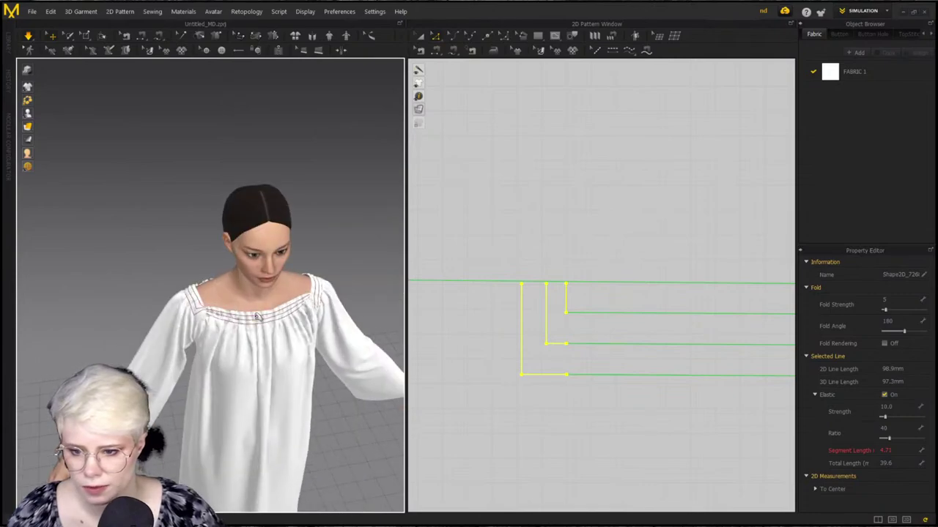
scroll(230, 327, up, 5)
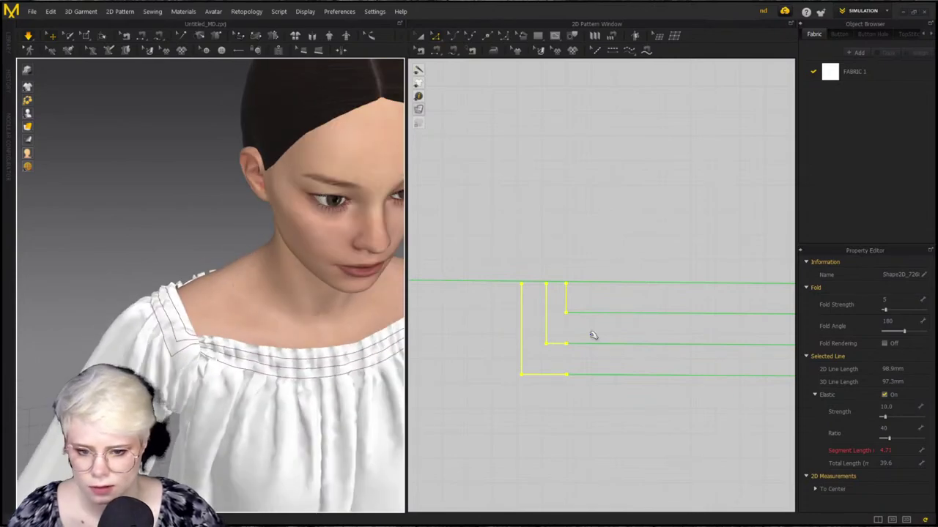
Examine the gathered neckline and sleeve joins of the dress from the front, side and back
scroll(666, 346, down, 9)
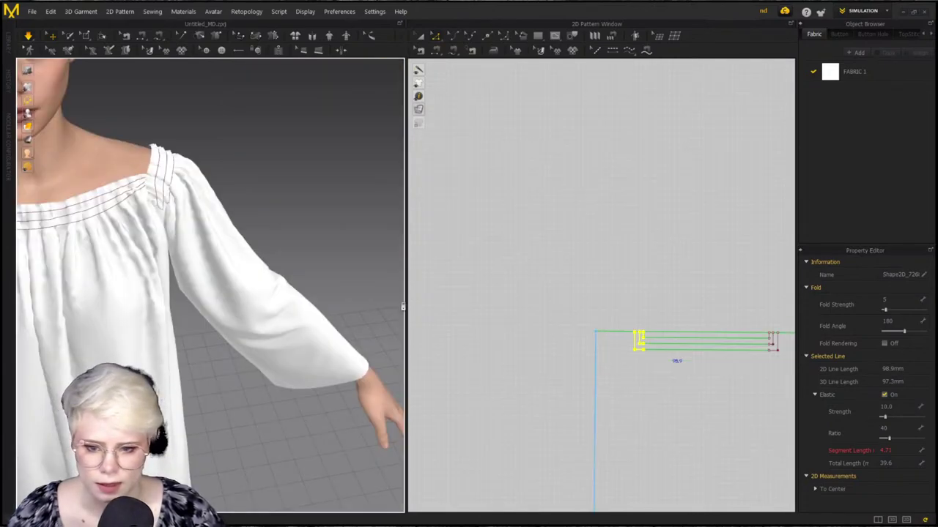
right_drag(195, 266, 341, 258)
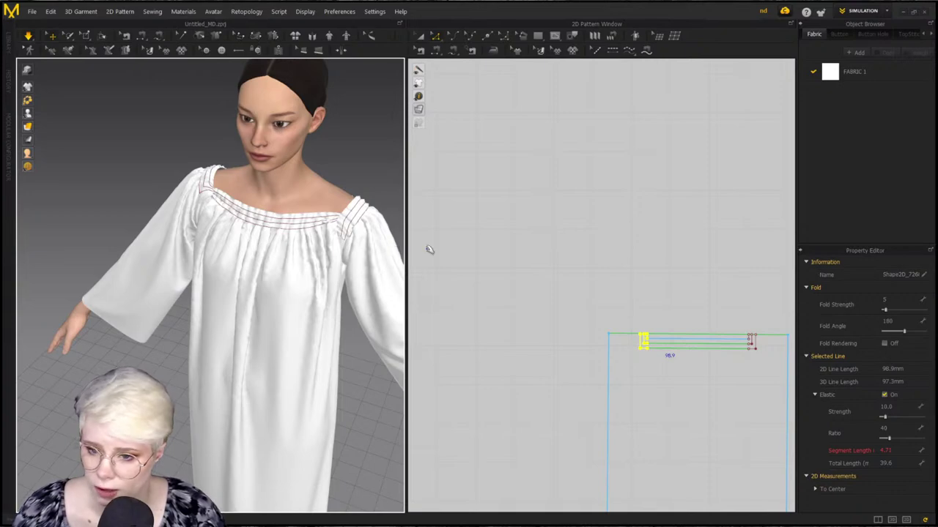
scroll(723, 337, down, 3)
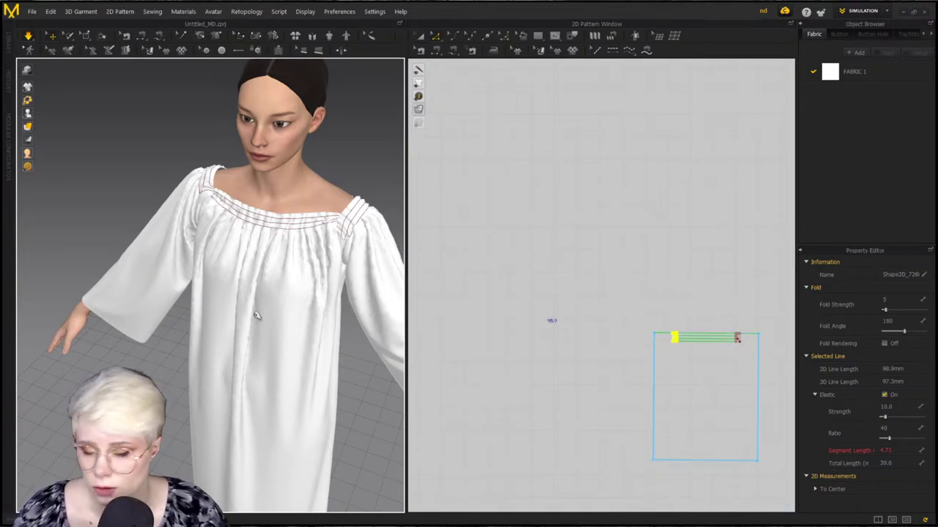
right_drag(275, 264, 421, 229)
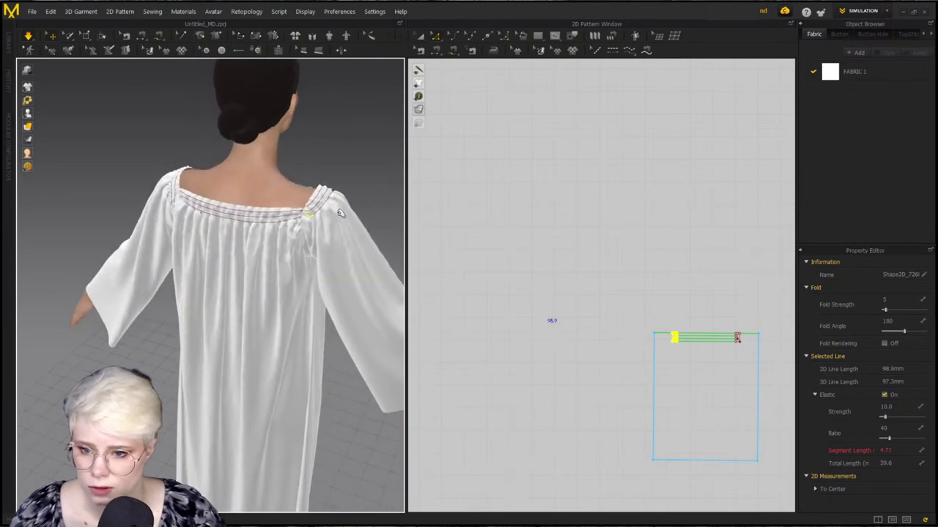
right_drag(339, 213, 228, 257)
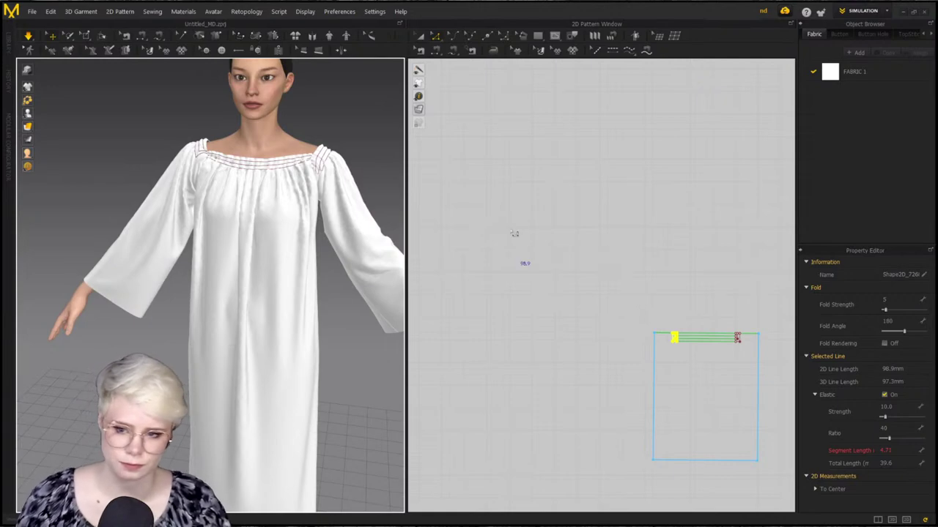
scroll(515, 234, down, 5)
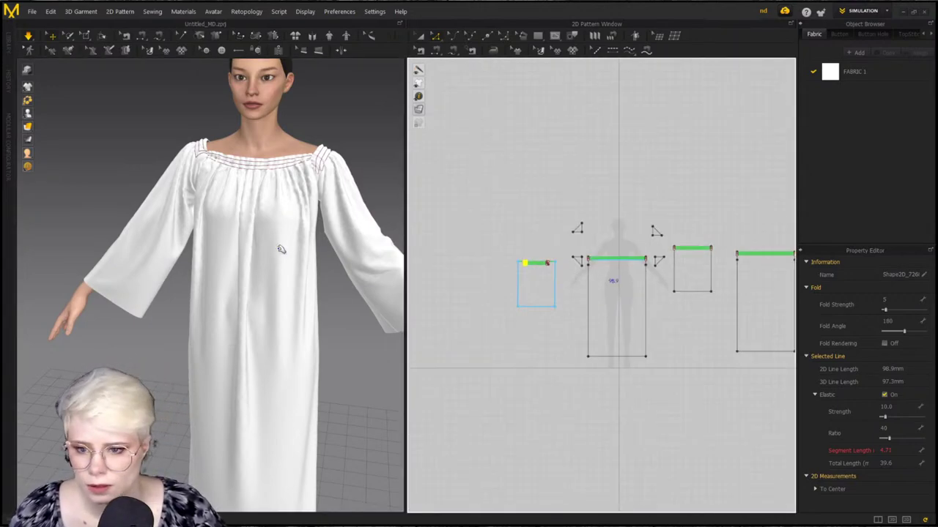
scroll(281, 249, up, 5)
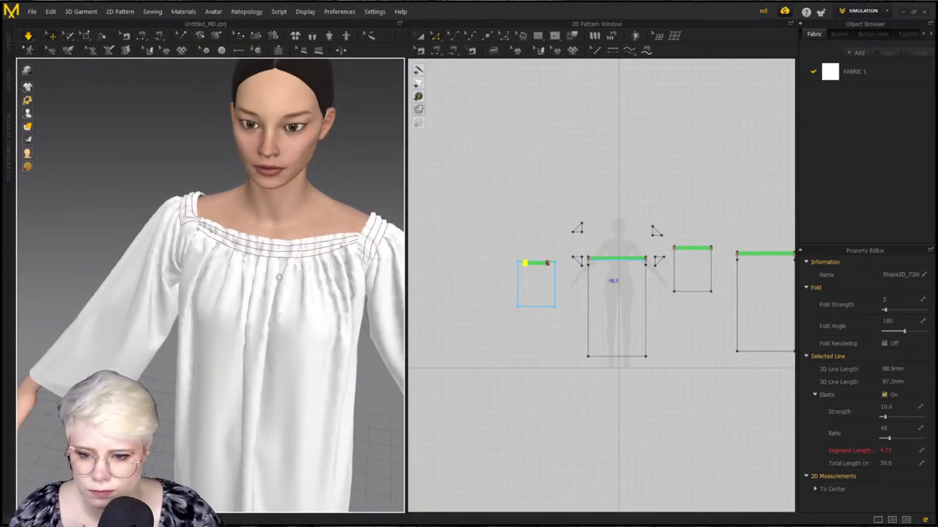
mouse_move(356, 268)
right_down()
mouse_move(326, 268)
mouse_move(353, 268)
right_up()
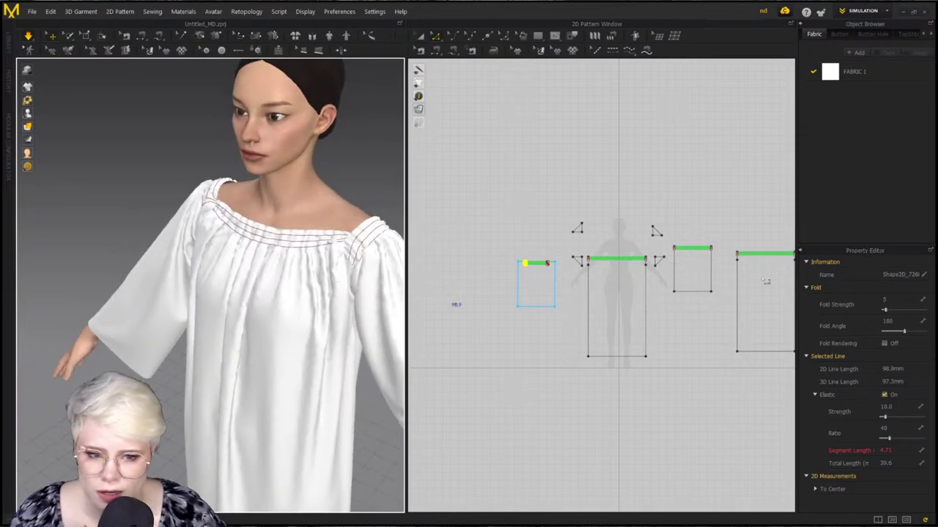
Delete the sleeve pattern on the avatar's right arm
scroll(491, 287, down, 2)
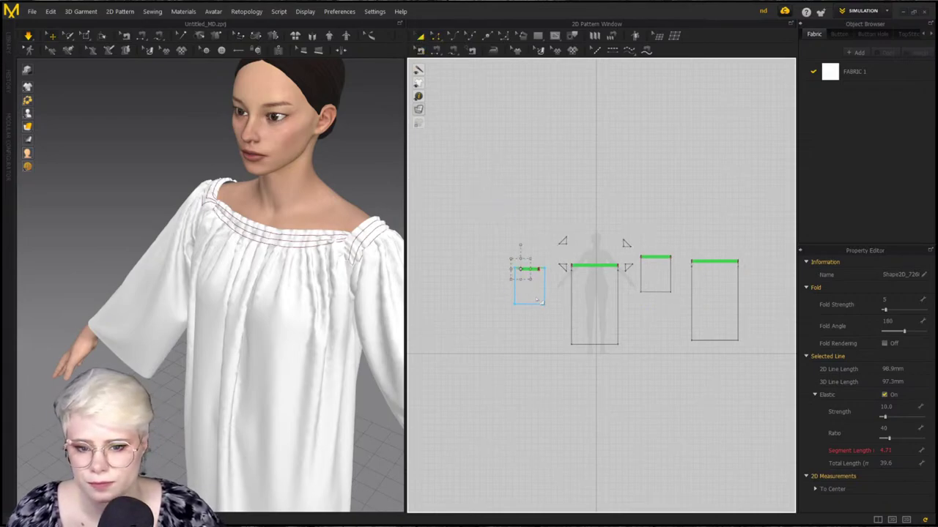
click(528, 283)
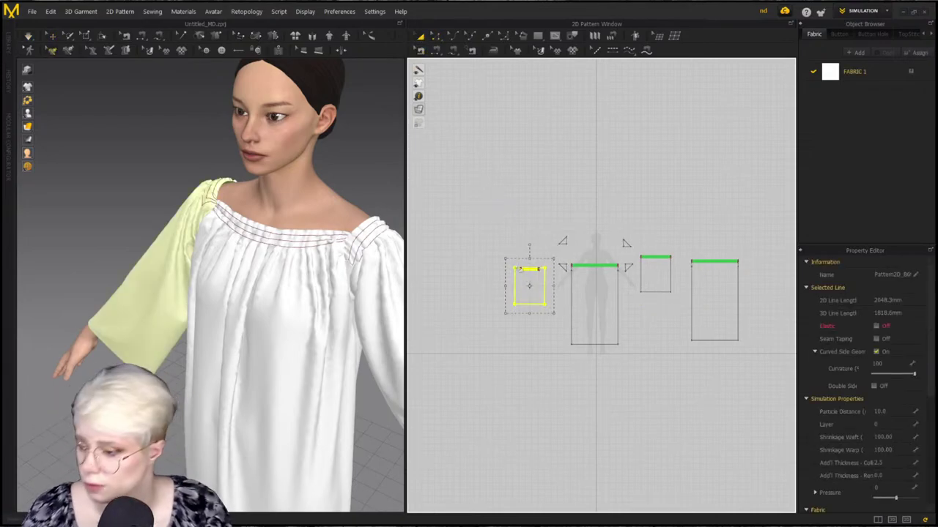
key(Delete)
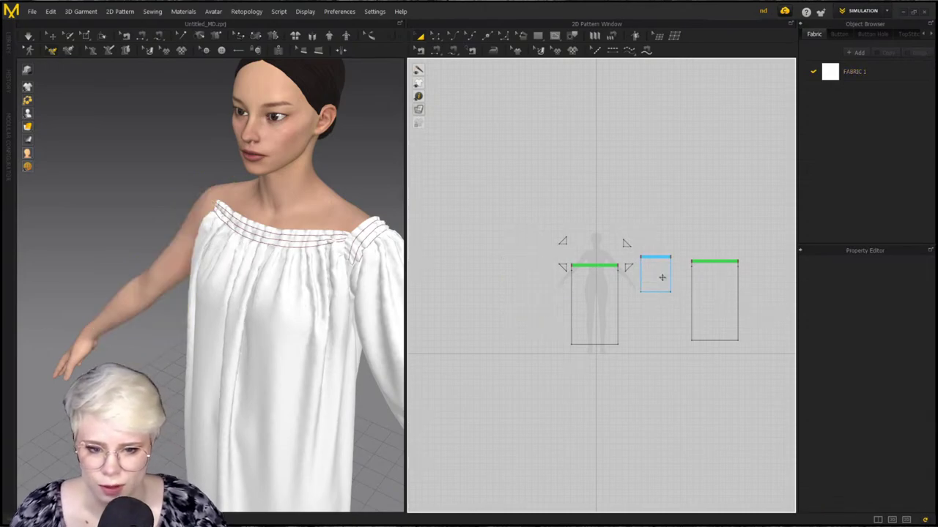
Paste a symmetric mirrored copy of the remaining sleeve pattern on the opposite side of the front bodice
click(662, 276)
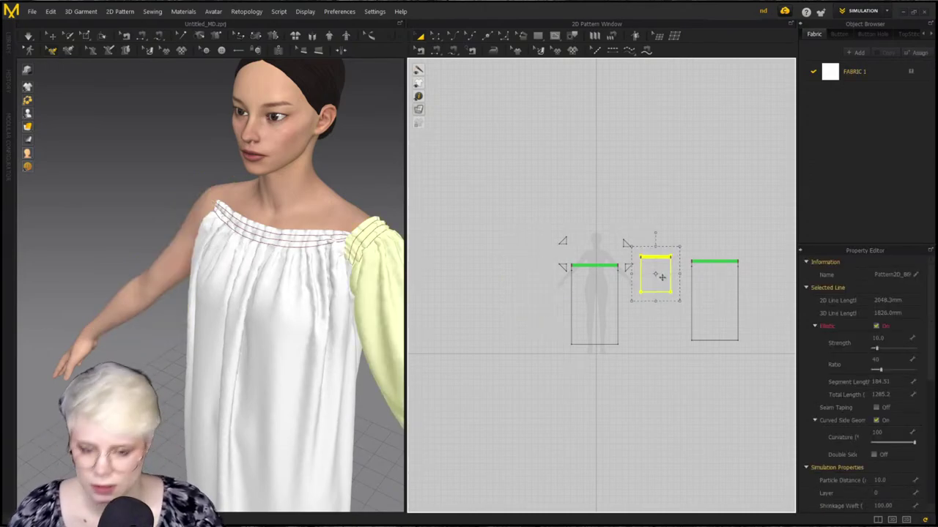
key(ctrl+v)
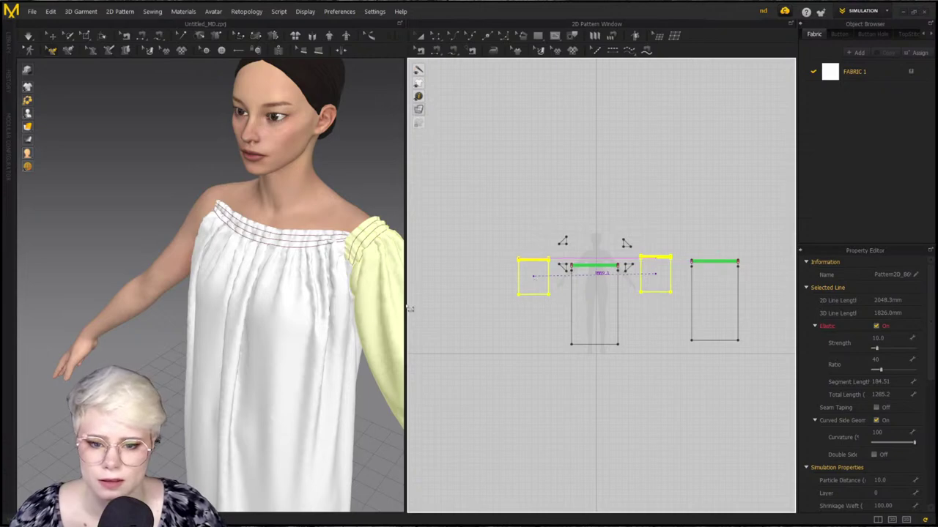
key(a)
scroll(306, 266, down, 6)
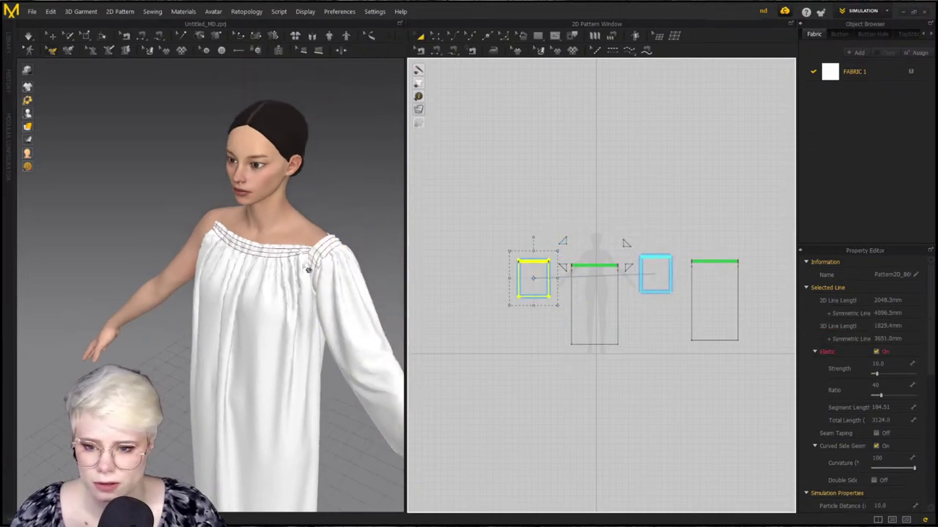
Move the mirrored sleeve in the 3D view from beside the avatar to just outside her right arm
middle_drag(198, 257, 300, 260)
right_drag(44, 252, 95, 258)
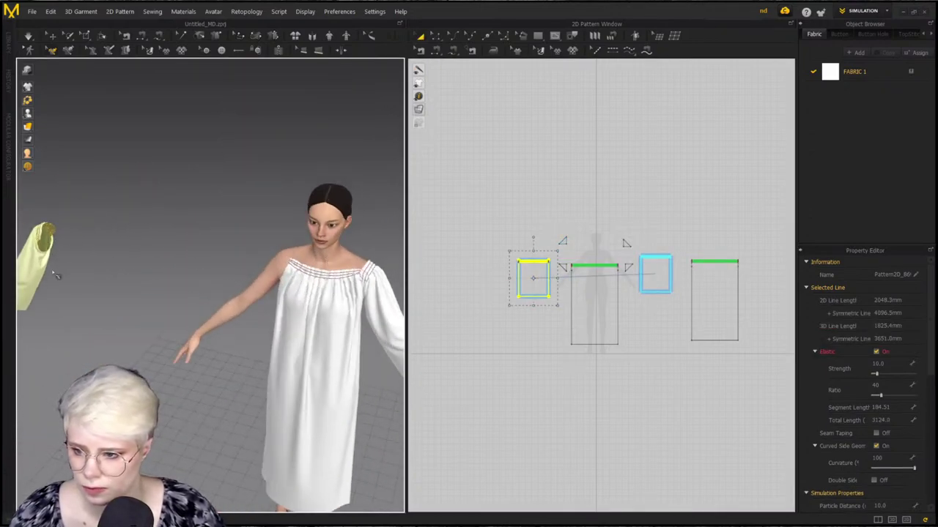
click(118, 272)
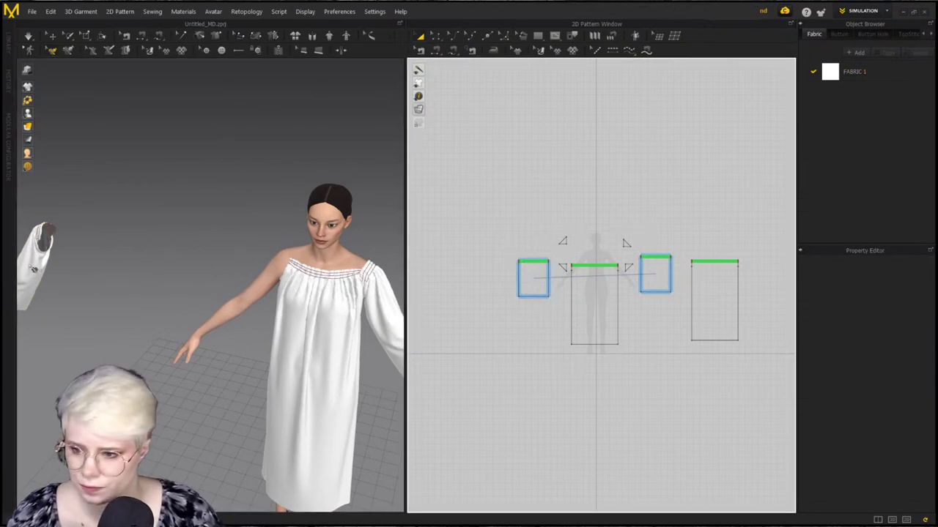
click(30, 257)
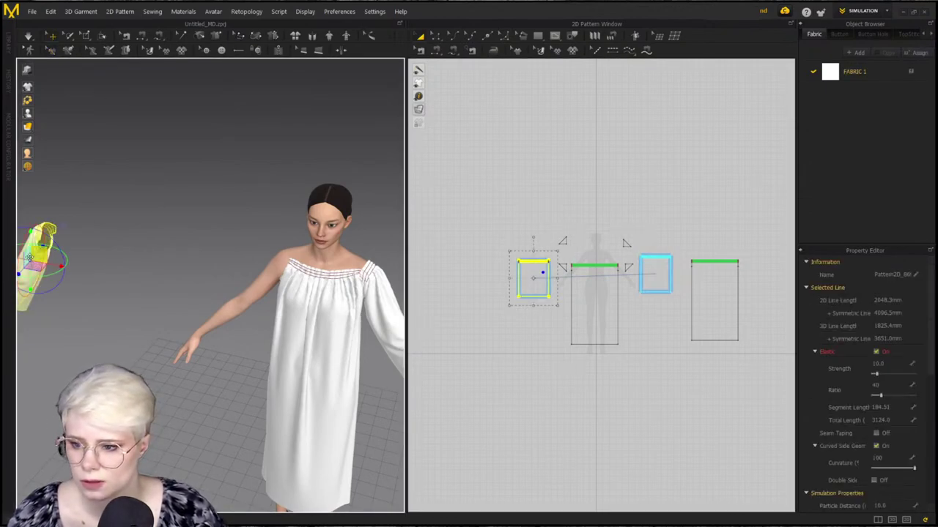
click(78, 230)
drag(45, 257, 253, 264)
right_drag(253, 265, 282, 277)
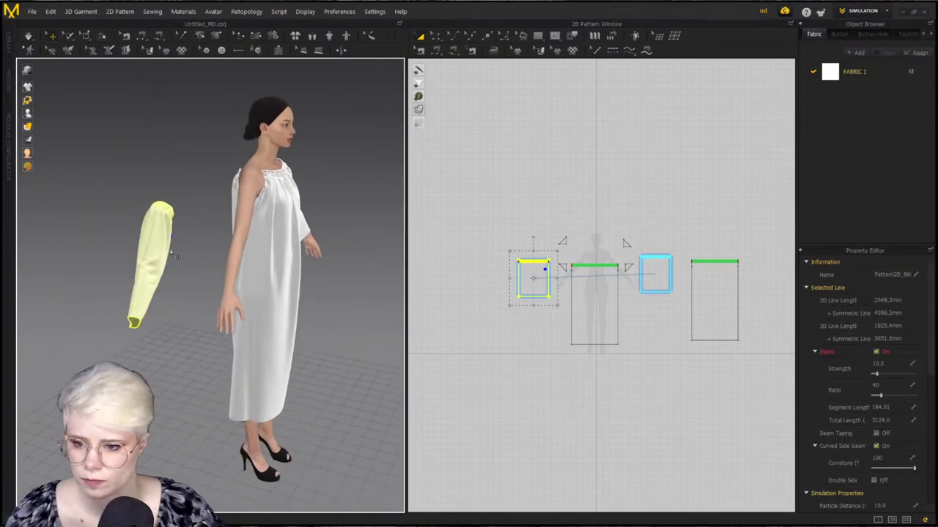
drag(191, 254, 264, 263)
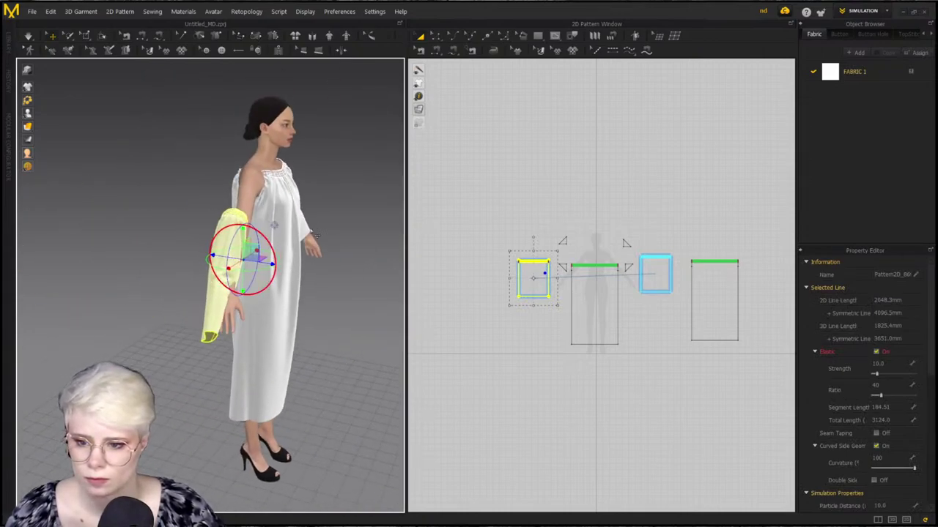
Raise the mirrored sleeve and shift it over the avatar's right arm, up to shoulder height
key(2)
key(2)
drag(109, 235, 107, 184)
right_drag(158, 195, 176, 211)
drag(126, 208, 201, 210)
scroll(529, 202, up, 2)
scroll(529, 202, down, 1)
Free-sew the upper 100 mm of the front bodice's side edge to the near end of the mirrored sleeve's top edge
click(547, 194)
key(m)
scroll(540, 246, up, 4)
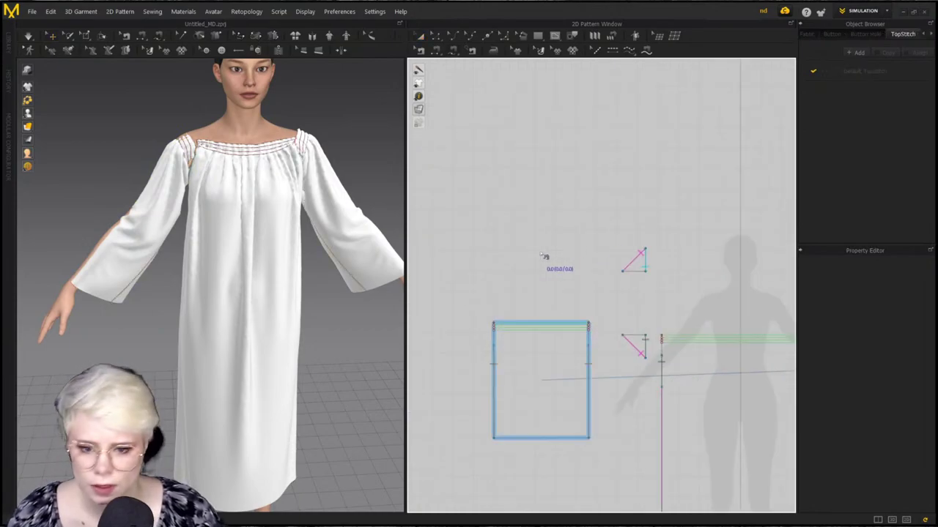
scroll(586, 300, down, 1)
middle_drag(600, 315, 502, 253)
click(551, 271)
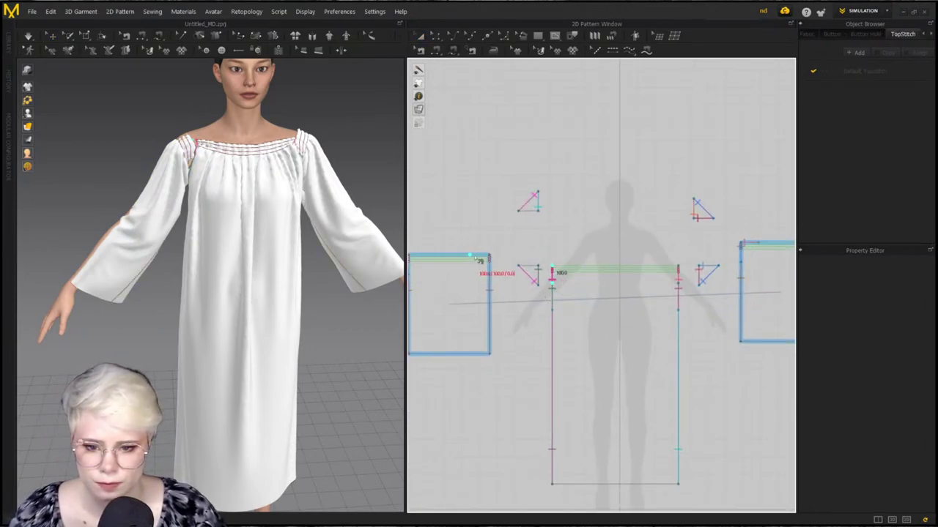
Free-sew the upper 100 mm of the back bodice's side edge to the upper part of the mirrored sleeve's outer side edge
scroll(640, 270, down, 4)
middle_drag(640, 270, 561, 291)
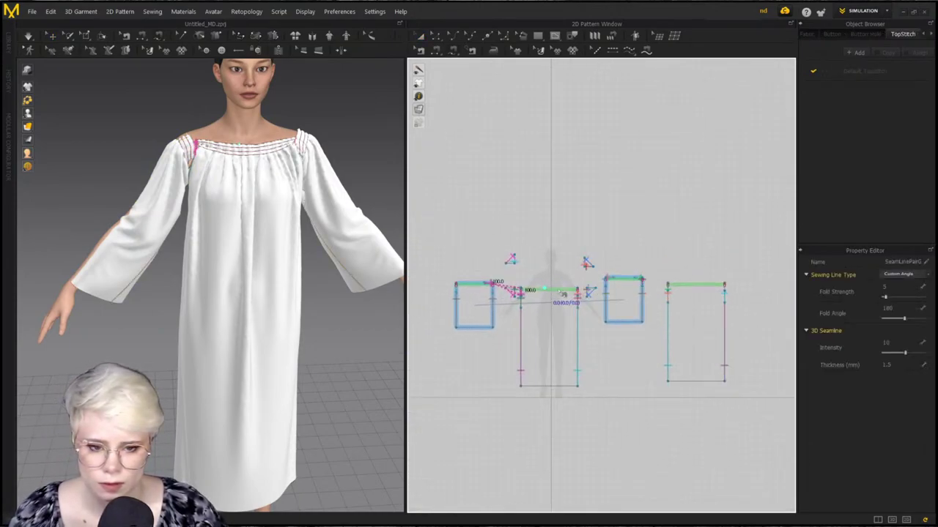
scroll(689, 299, up, 4)
scroll(660, 262, down, 2)
middle_drag(661, 261, 522, 274)
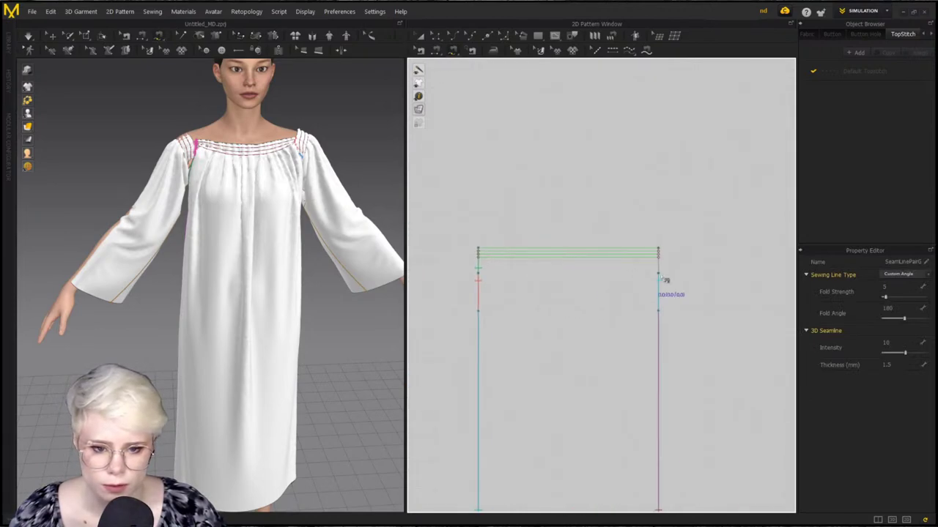
click(659, 276)
click(658, 250)
middle_drag(478, 231, 775, 255)
scroll(470, 248, down, 3)
scroll(472, 249, down, 3)
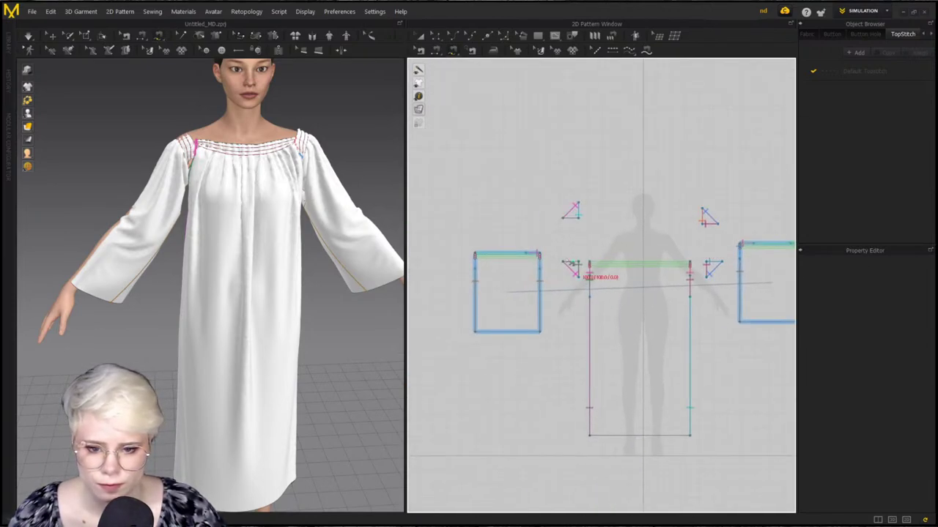
scroll(513, 278, up, 5)
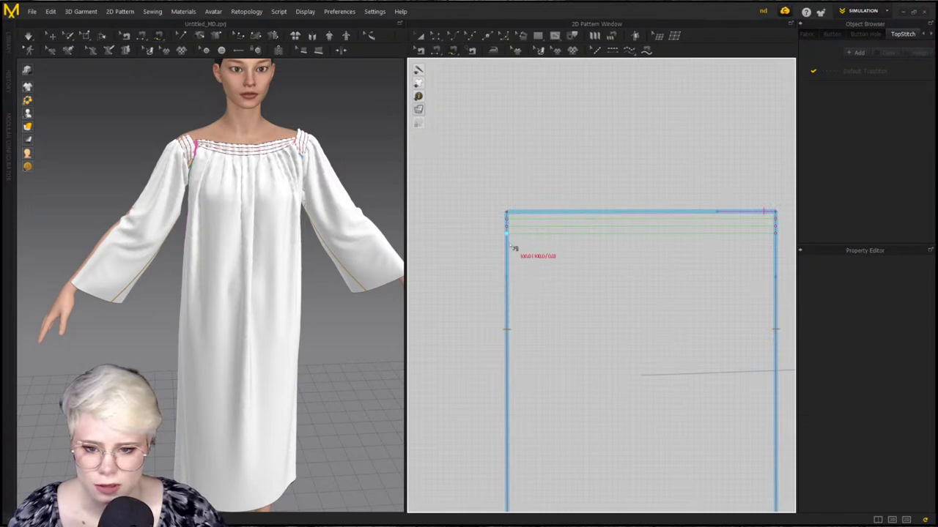
click(508, 278)
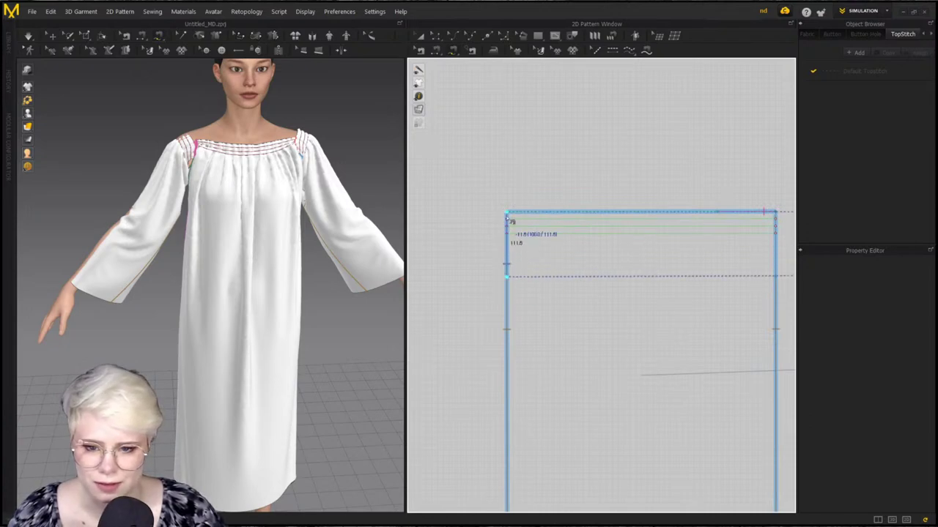
click(507, 218)
Simulate the garment to pull the new sleeve seams closed and check the join at the avatar's right shoulder
scroll(257, 251, down, 1)
right_drag(232, 243, 293, 260)
scroll(257, 264, up, 3)
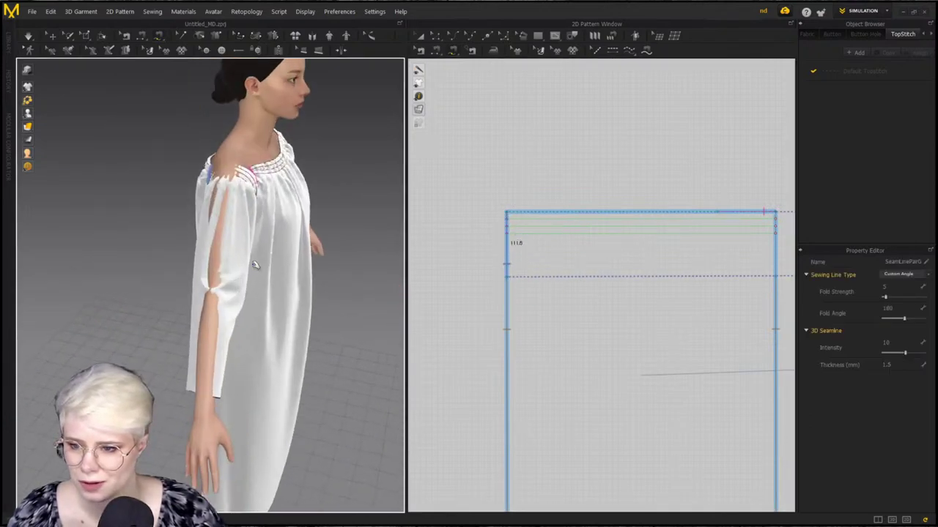
key(space)
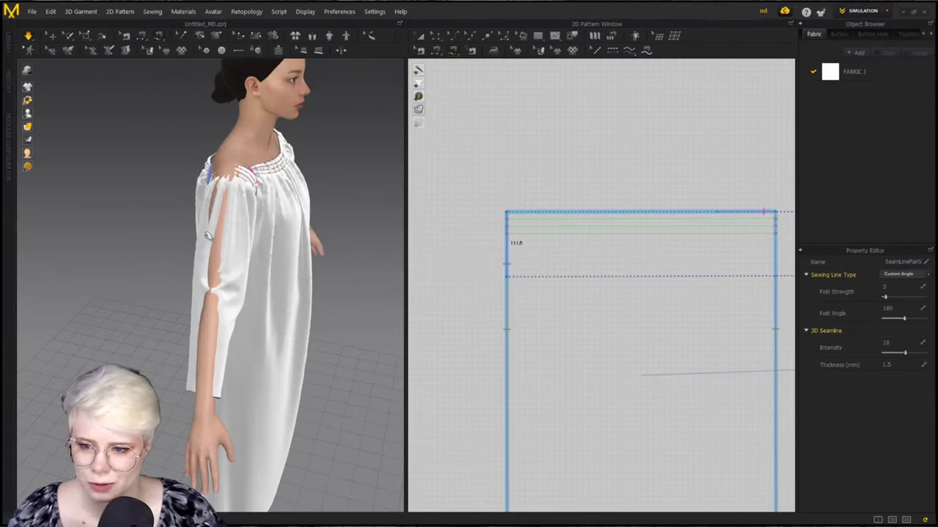
key(q)
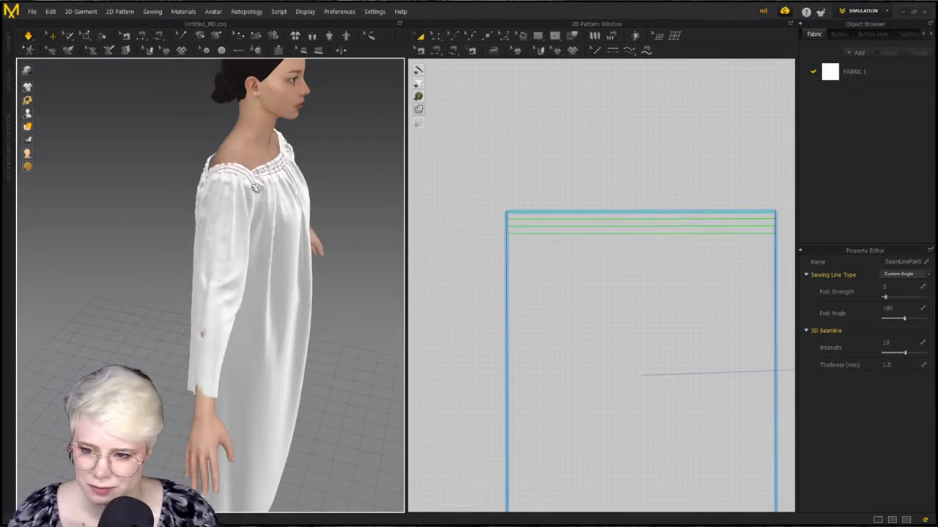
right_drag(257, 183, 142, 222)
middle_drag(307, 208, 172, 227)
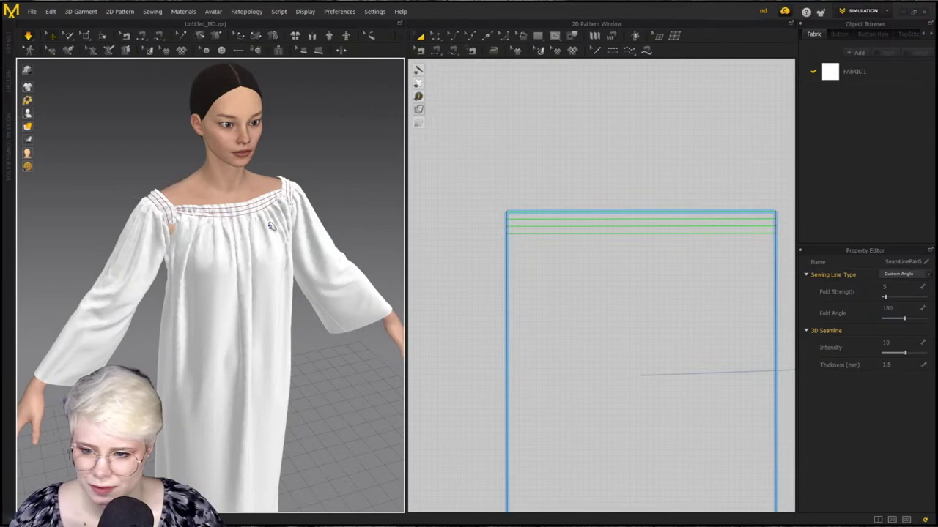
Try to pull the twisted sleeve corner and neckline into place at the avatar's right shoulder
click(169, 224)
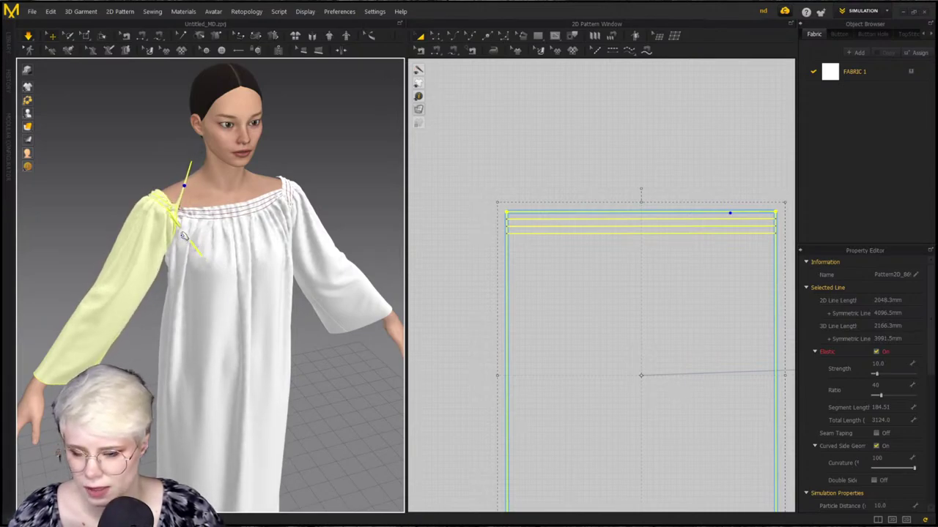
click(265, 218)
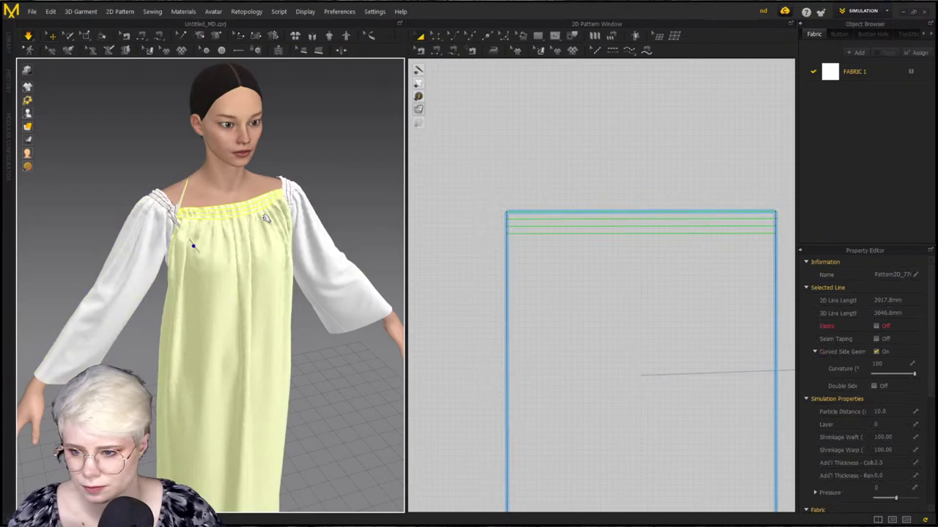
click(135, 231)
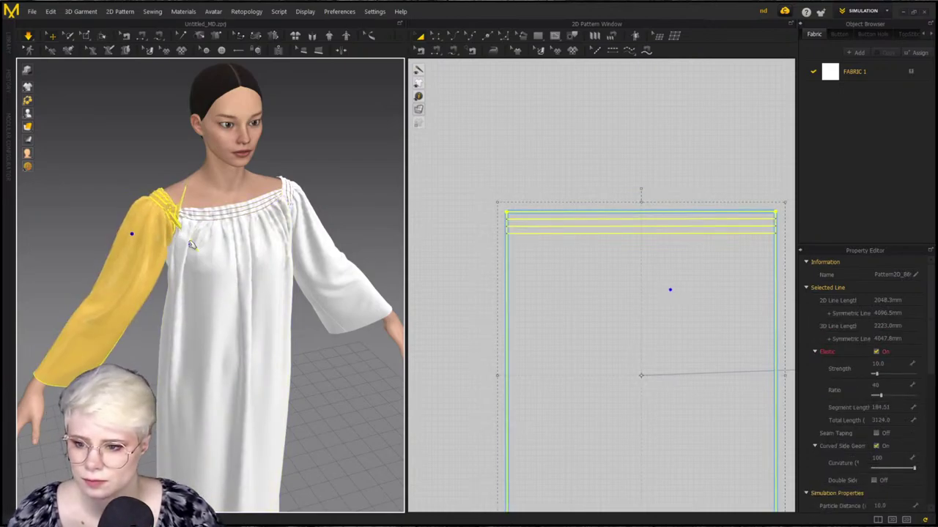
scroll(186, 213, up, 3)
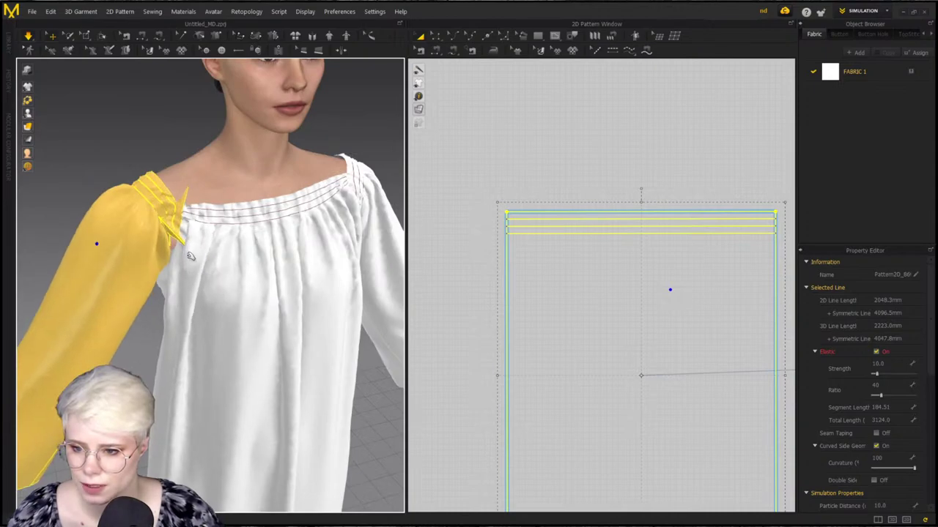
Stop the simulation, show the avatar's arrangement points and wrap the mirrored sleeve around the right arm at an outer arm point
key(m)
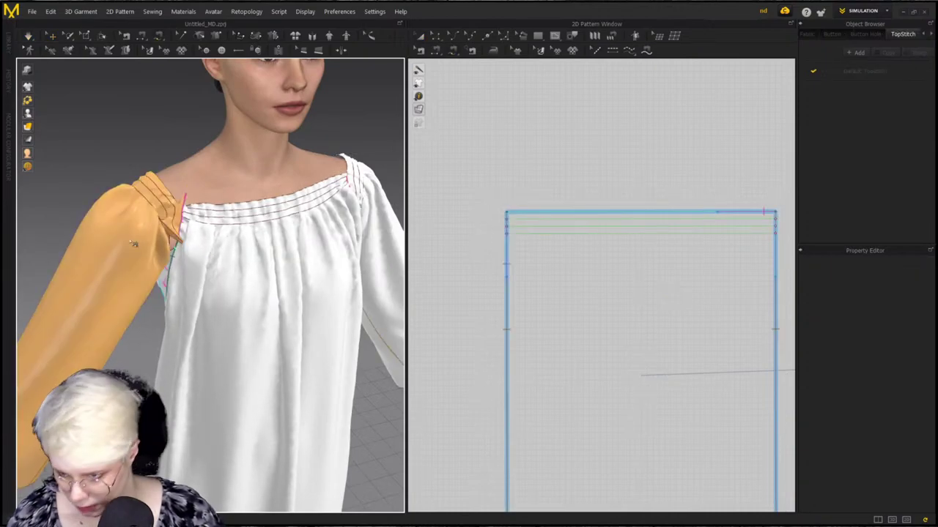
click(55, 114)
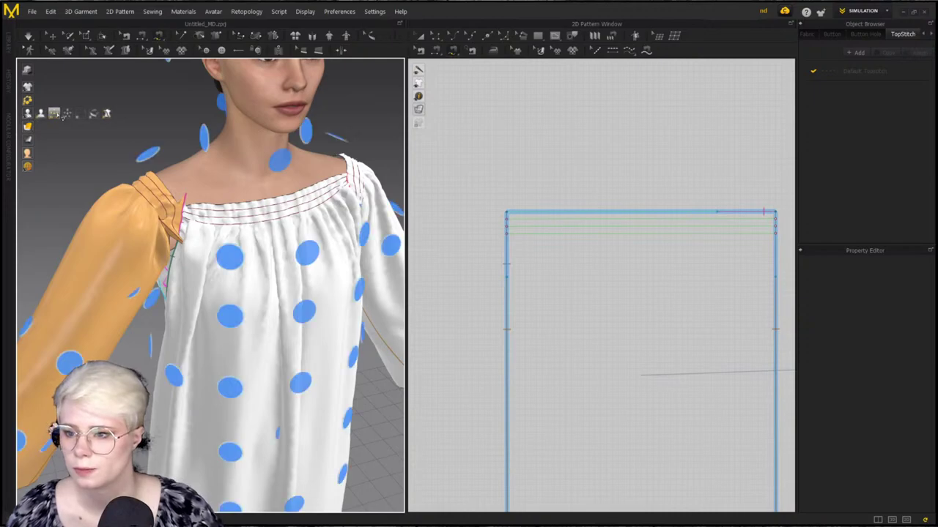
scroll(132, 224, down, 3)
key(q)
click(143, 272)
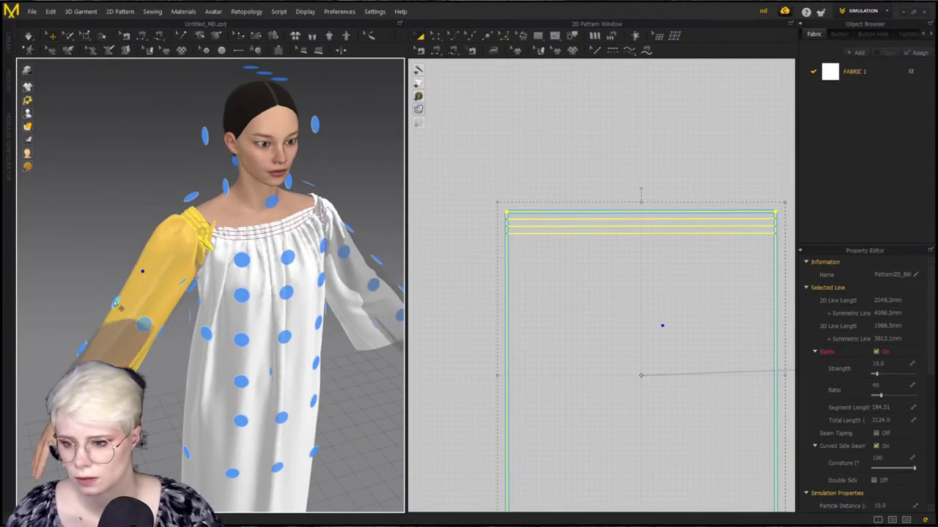
drag(119, 308, 125, 304)
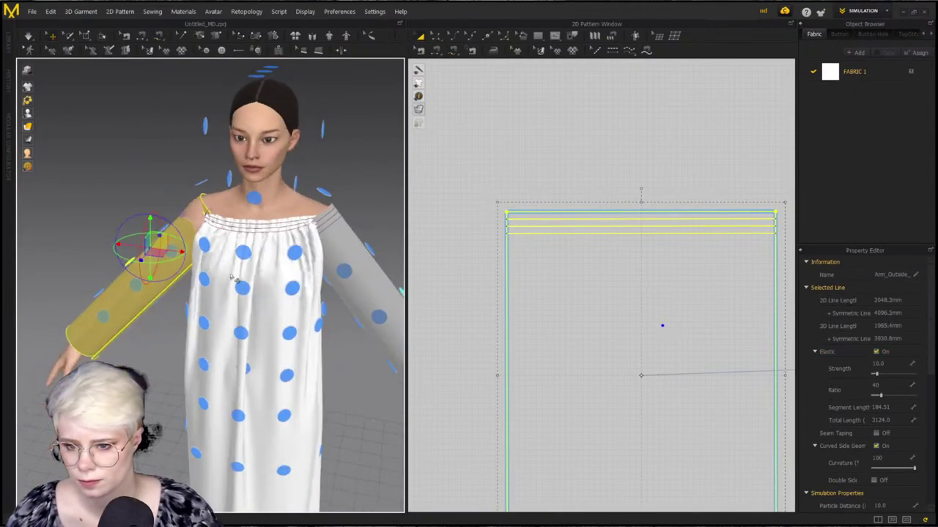
Simulate the rearranged sleeve and tug its fabric into shape on the avatar's right arm and shoulder
key(space)
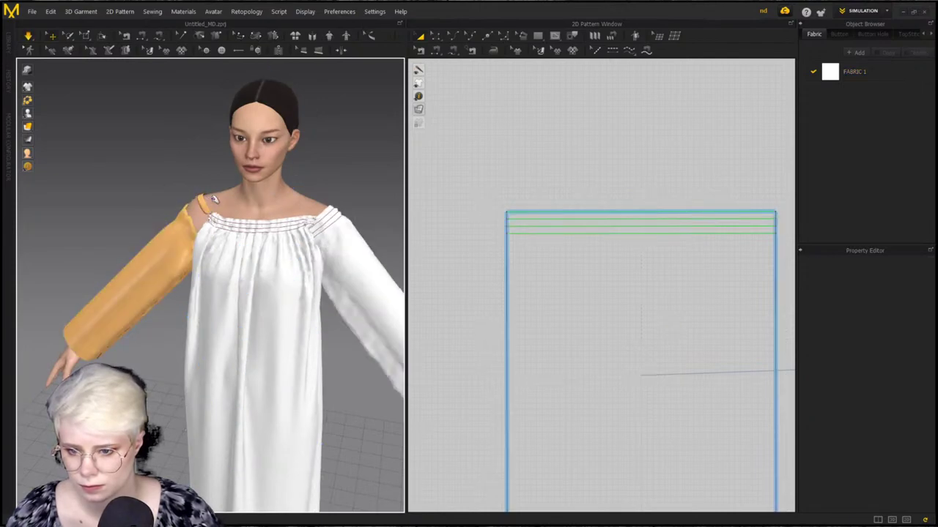
click(178, 236)
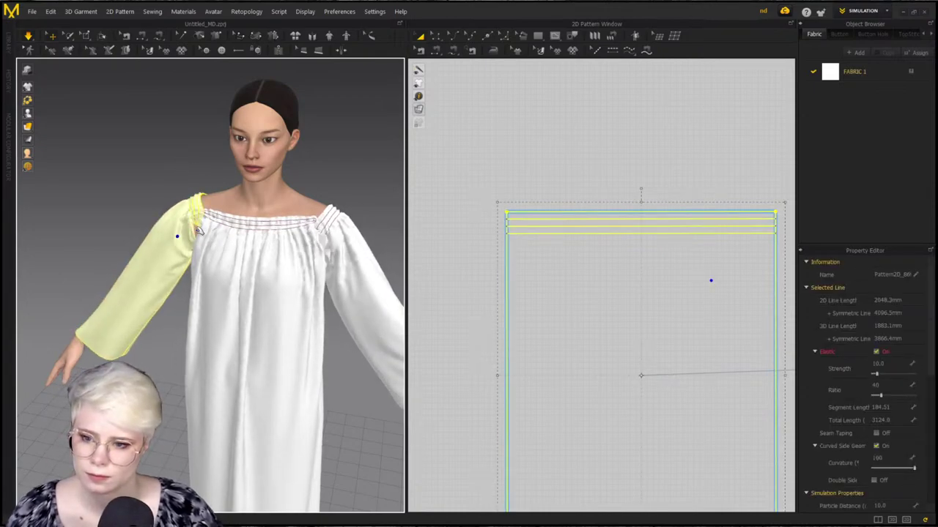
click(193, 267)
click(162, 288)
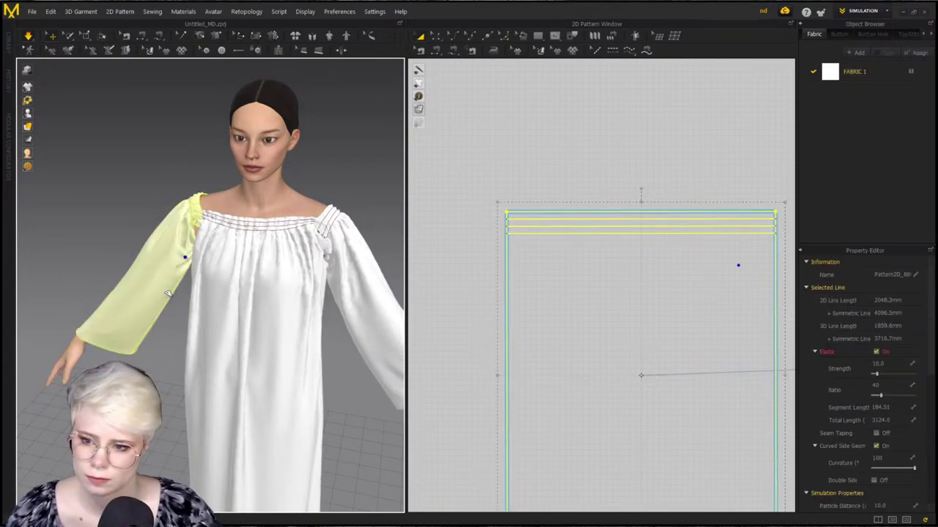
drag(99, 339, 180, 237)
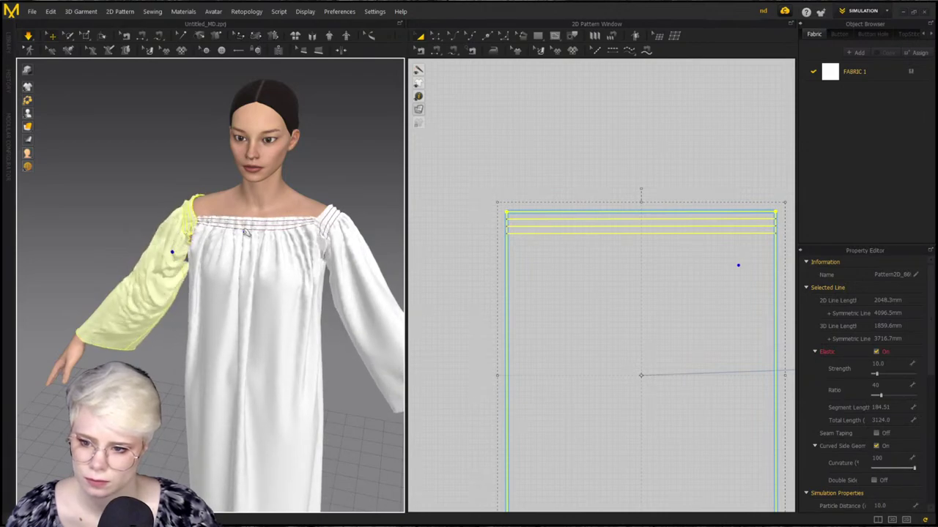
right_drag(245, 232, 256, 243)
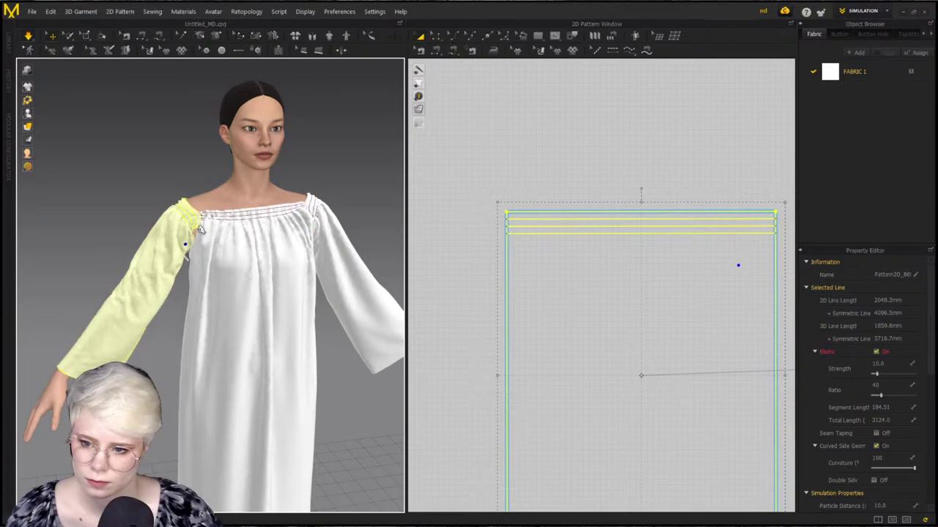
mouse_move(185, 226)
right_down()
mouse_move(186, 194)
mouse_move(194, 232)
right_up()
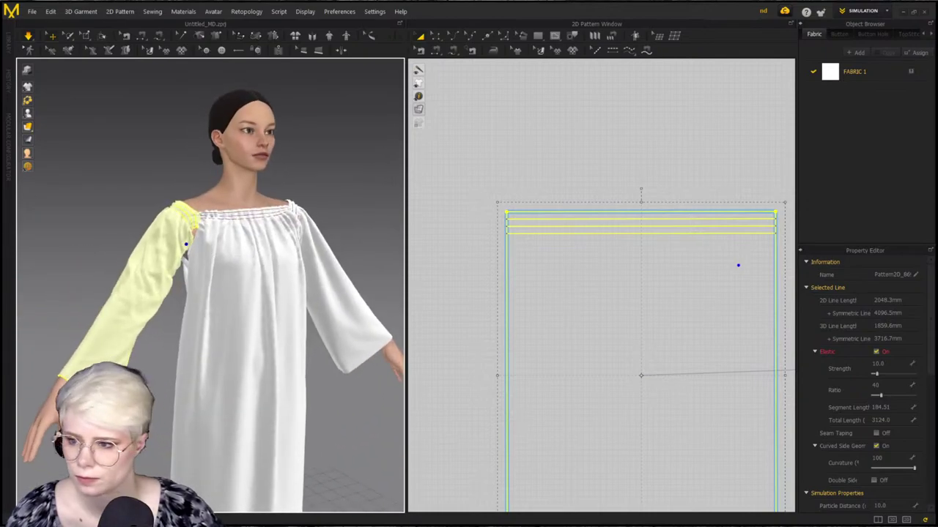
Apply the arms-raised pose from the avatar library's Pose folder so the dress drapes with lifted arms
click(8, 42)
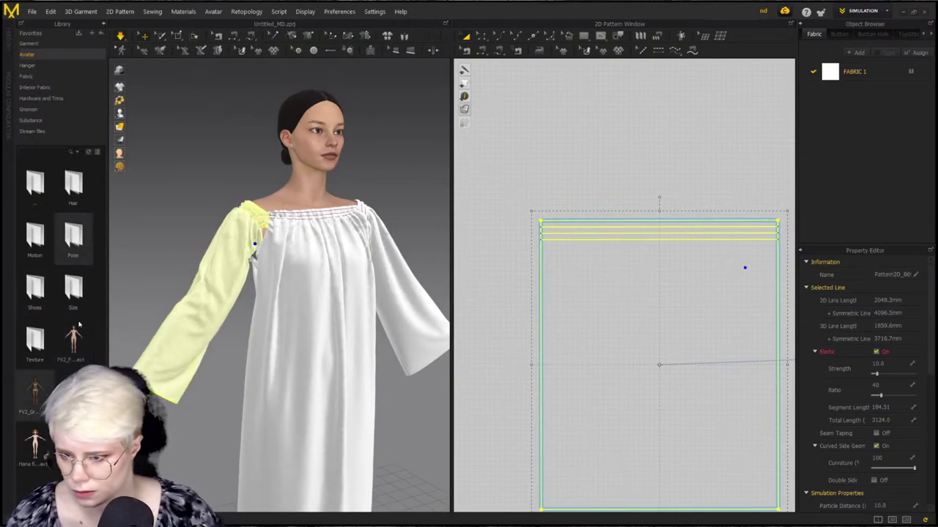
key(space)
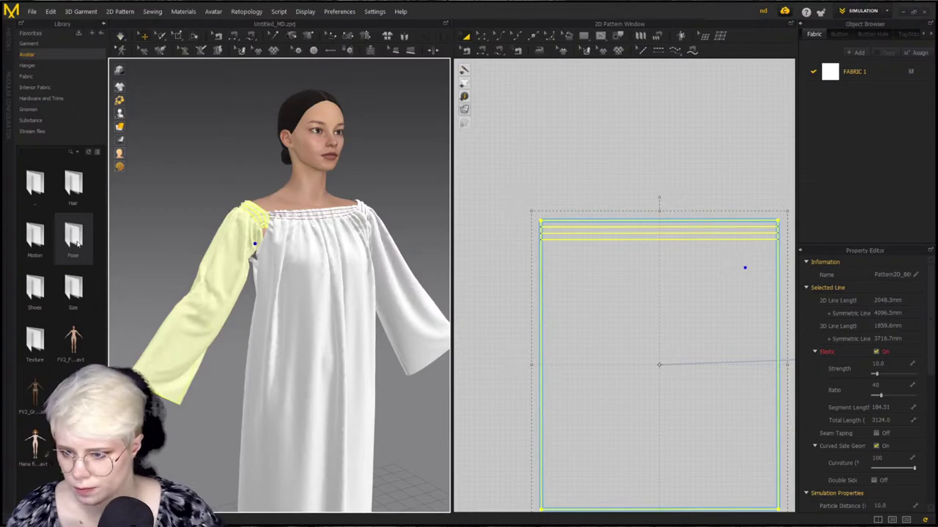
double_click(77, 244)
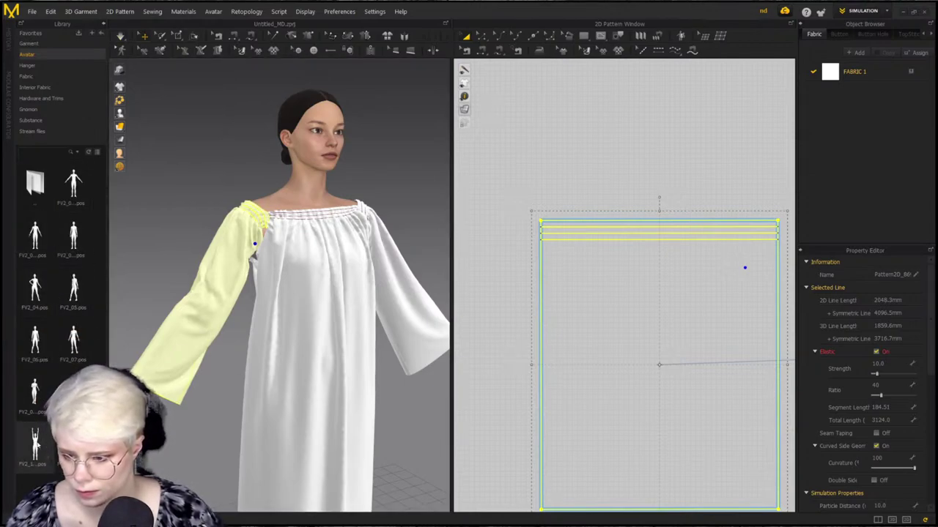
drag(35, 444, 534, 262)
click(482, 297)
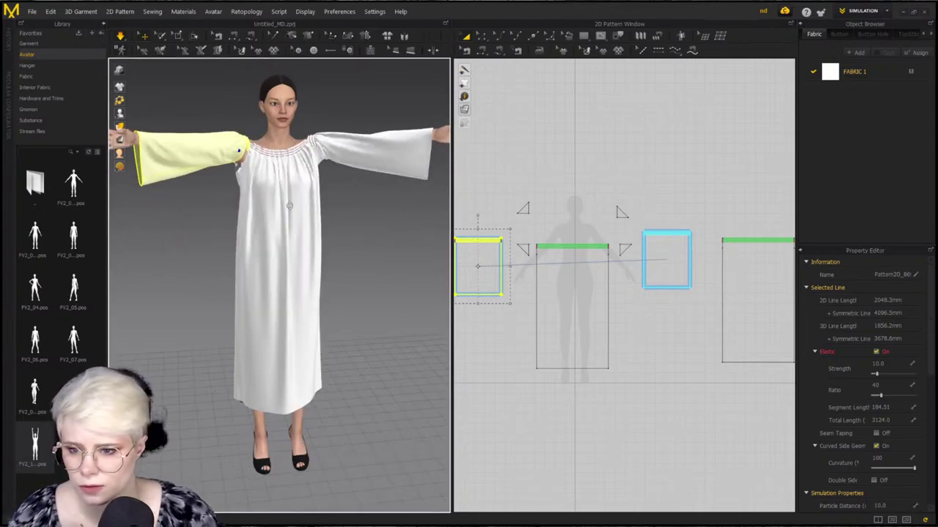
key(n)
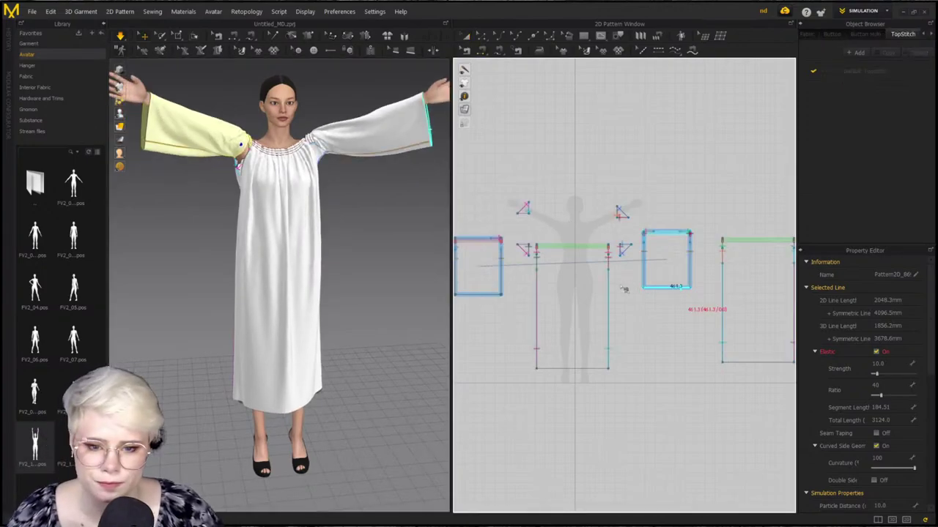
middle_drag(515, 250, 558, 272)
scroll(578, 270, up, 2)
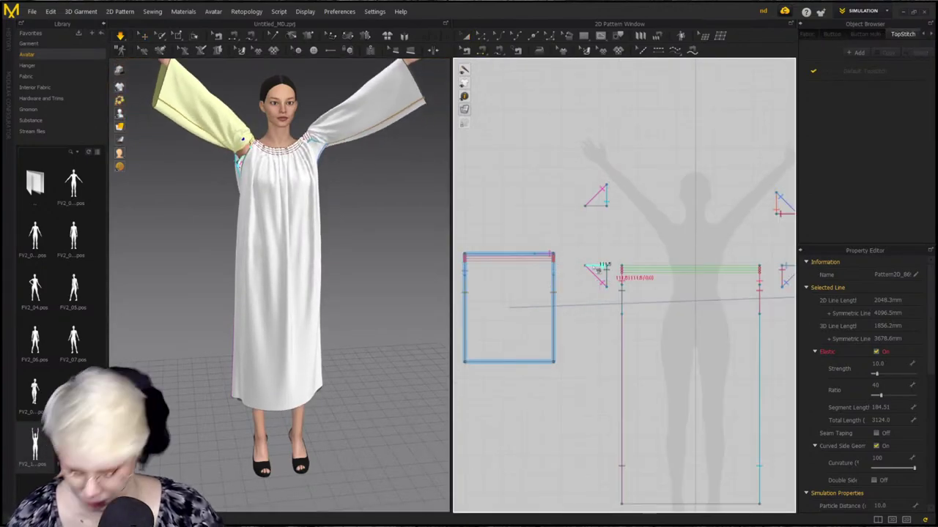
click(606, 266)
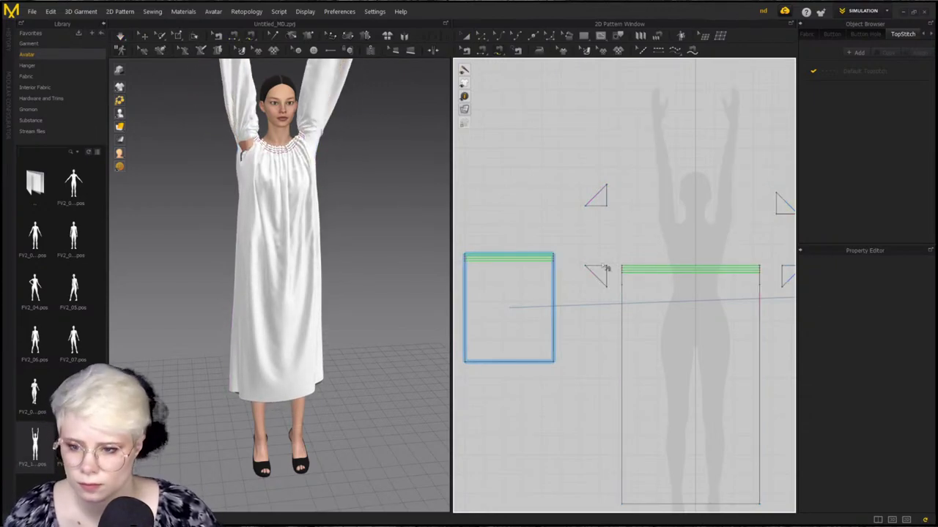
key(m)
click(607, 266)
middle_drag(734, 260, 638, 266)
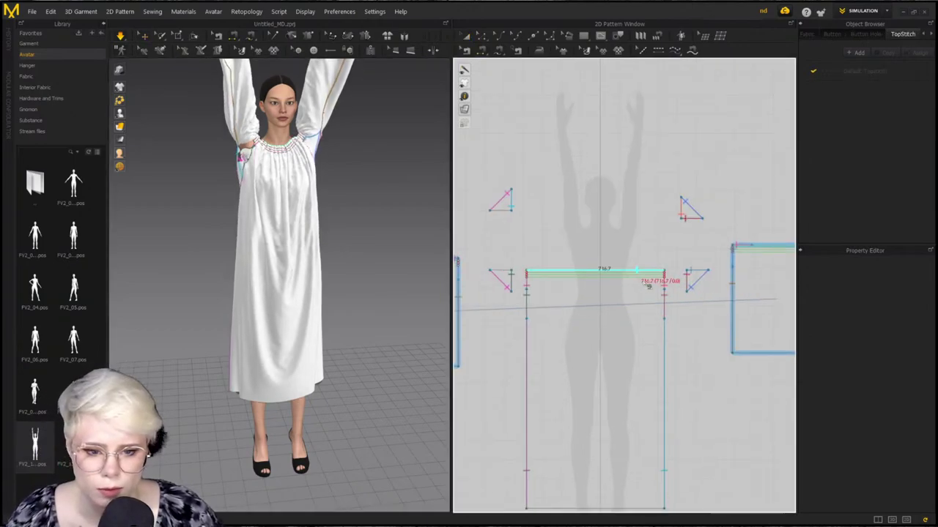
middle_drag(643, 353, 757, 291)
scroll(638, 298, down, 2)
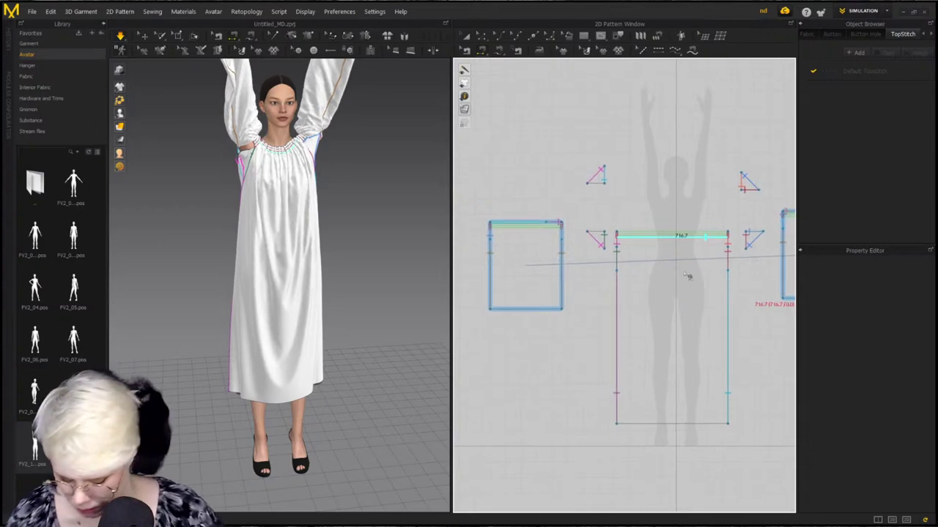
Check where the seam joins the right-arm sleeve's top edge to the front panel's upper side edge
click(560, 223)
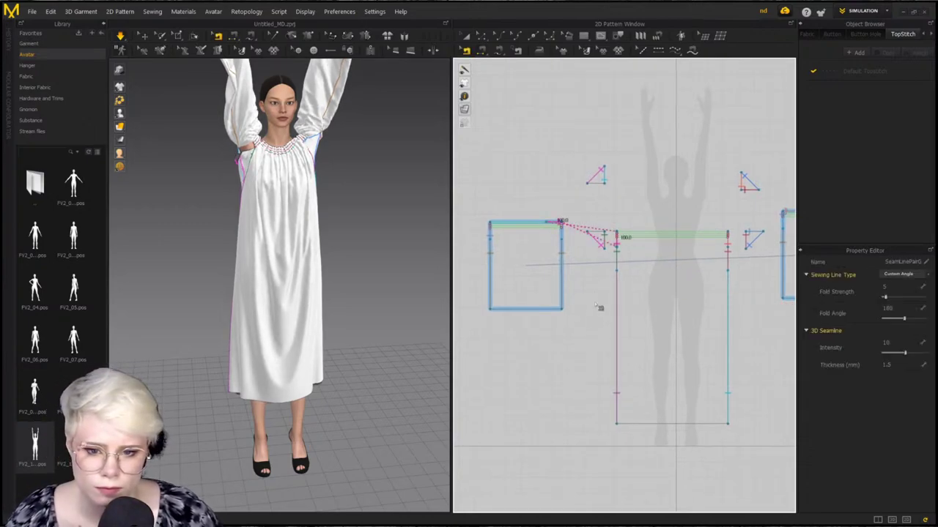
scroll(597, 307, down, 2)
middle_drag(597, 307, 596, 375)
key(m)
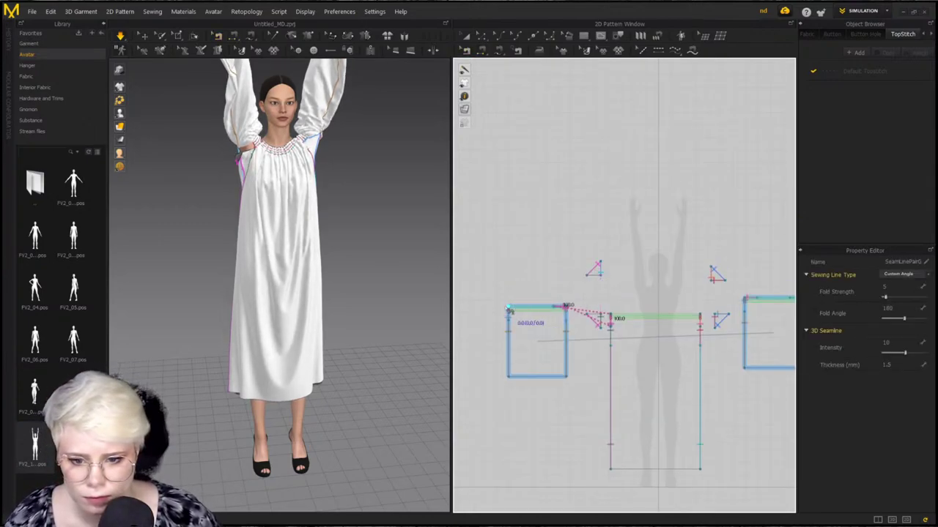
click(525, 308)
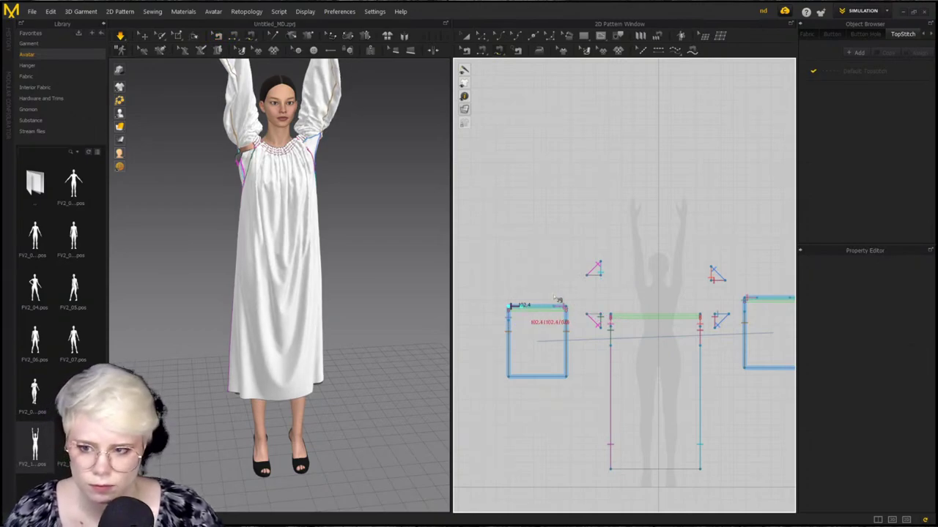
click(559, 302)
scroll(505, 316, up, 3)
scroll(610, 306, down, 5)
middle_drag(609, 306, 493, 329)
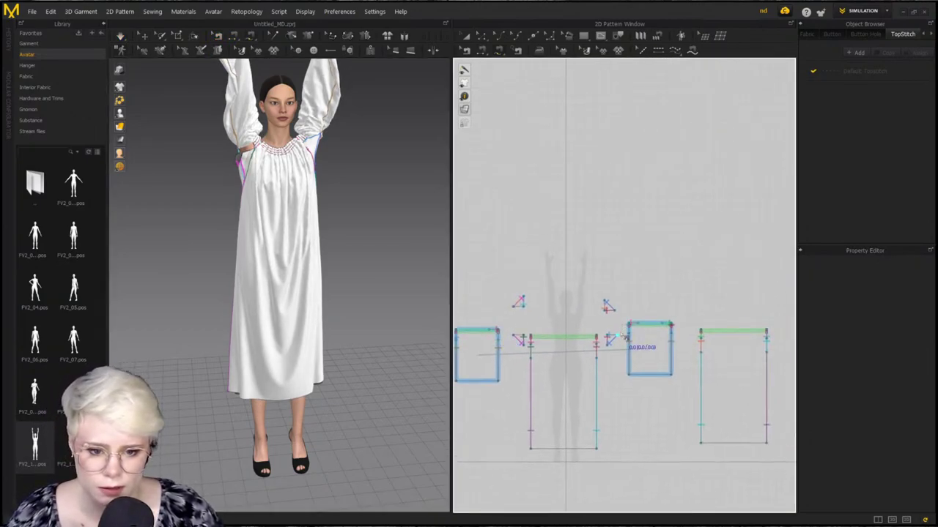
Resew the upper 100 mm of the back panel's outer side edge to the outer end of the right-arm sleeve's top edge
scroll(762, 354, up, 3)
key(b)
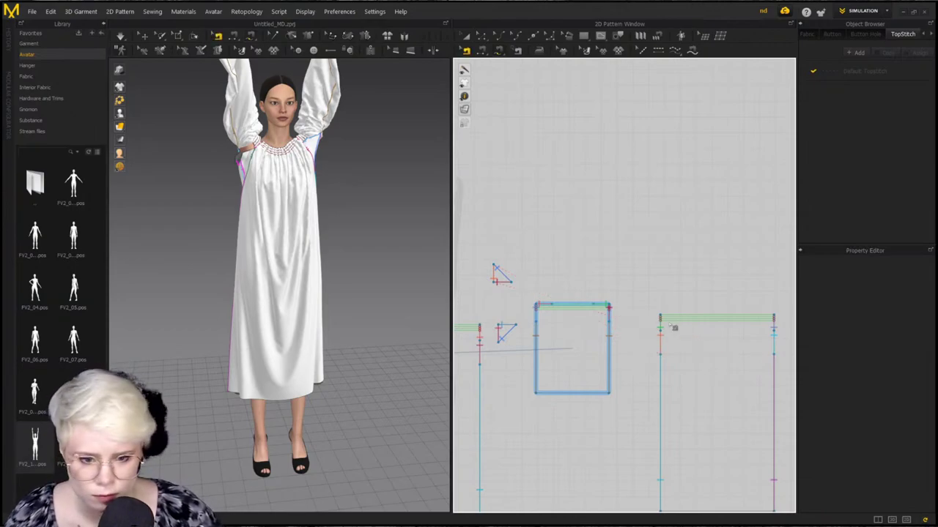
click(781, 329)
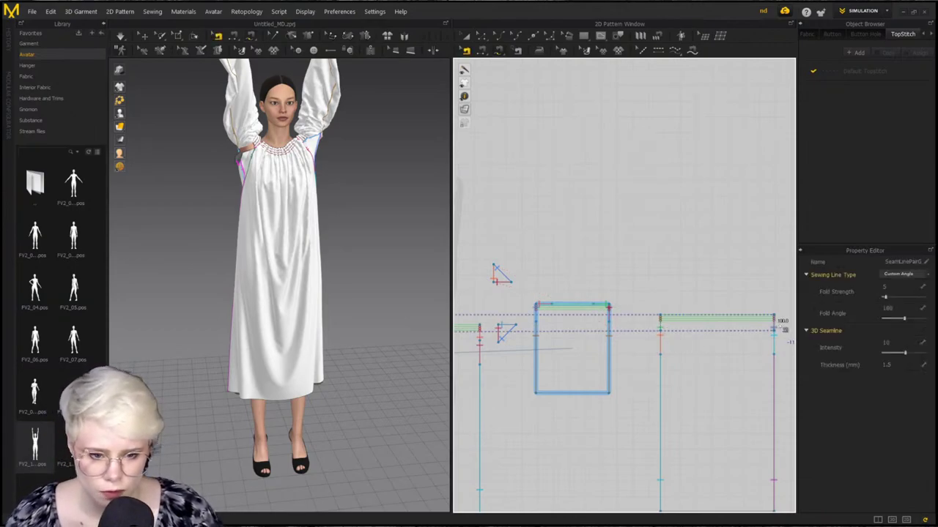
key(m)
scroll(698, 324, down, 1)
middle_drag(506, 327, 756, 312)
middle_drag(696, 318, 514, 321)
scroll(515, 320, down, 1)
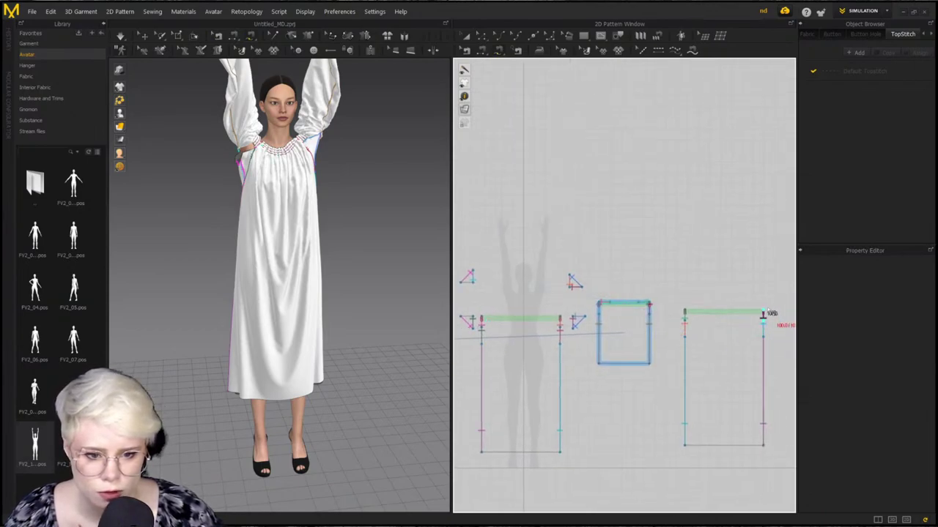
scroll(615, 333, up, 2)
middle_drag(479, 292, 541, 317)
click(629, 314)
click(713, 310)
scroll(714, 311, down, 2)
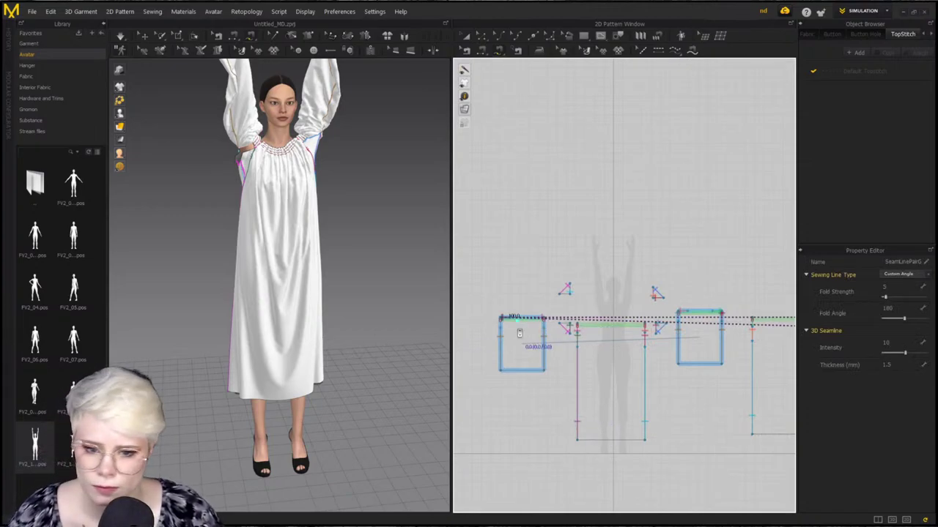
Sew the horizontal edge of the right arm's upper gusset triangle to the top 111.8 mm of the sleeve's outer side edge
scroll(520, 334, down, 1)
middle_drag(520, 333, 578, 329)
scroll(220, 242, down, 2)
middle_drag(219, 242, 206, 334)
right_drag(206, 335, 273, 334)
scroll(616, 306, up, 5)
click(647, 259)
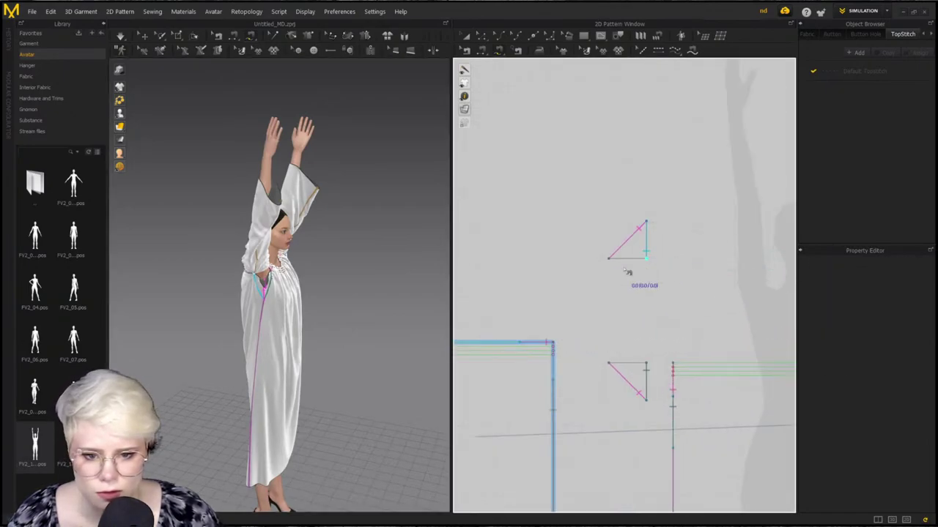
scroll(542, 308, down, 1)
middle_drag(542, 308, 641, 278)
scroll(294, 311, up, 4)
right_drag(381, 287, 293, 288)
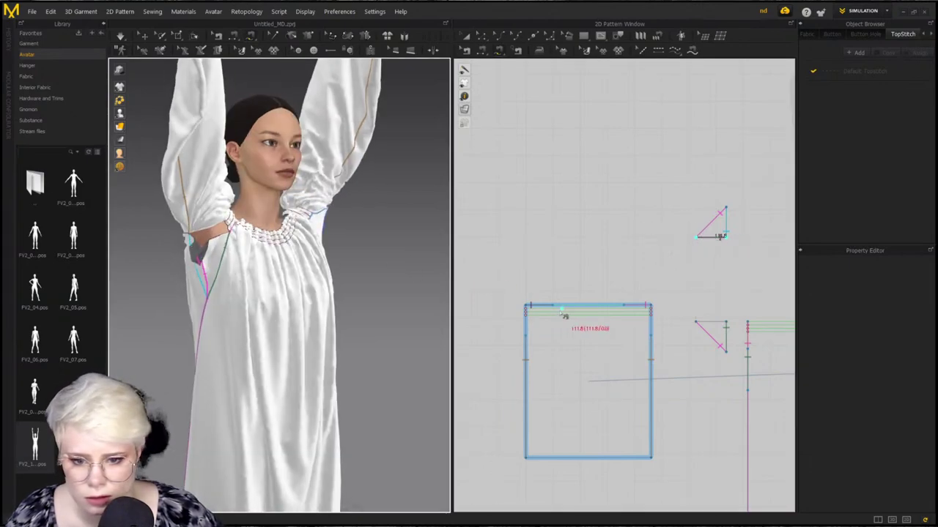
right_drag(344, 296, 296, 302)
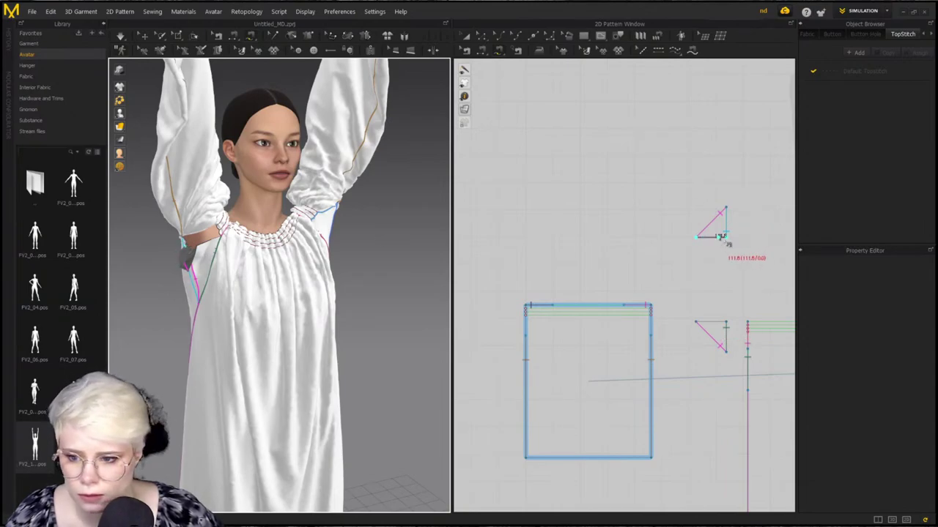
middle_drag(693, 304, 693, 296)
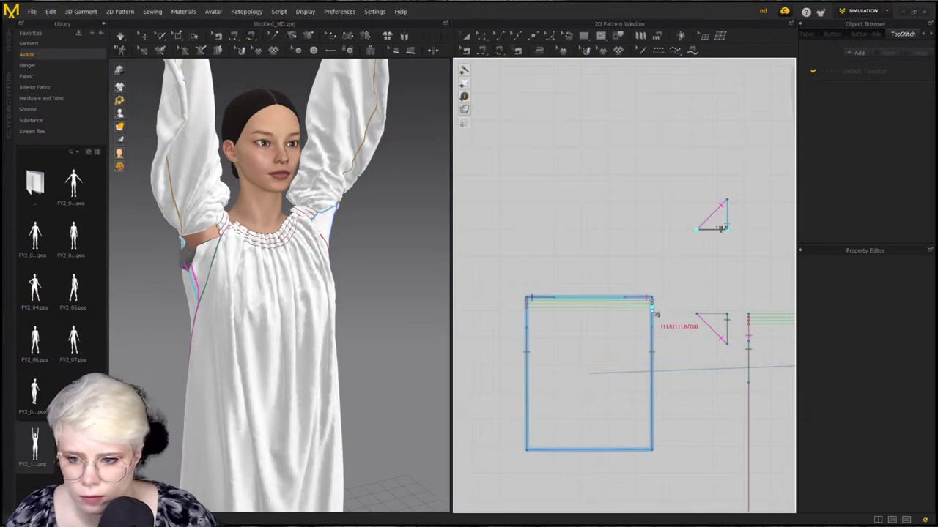
click(528, 299)
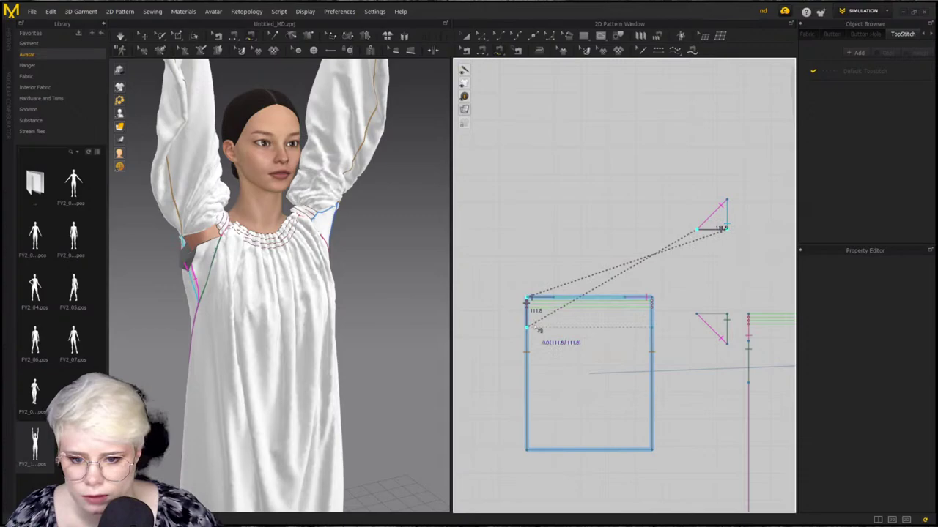
Sew the horizontal edge of the lower gusset triangle to the top 111.8 mm of the sleeve's opposite side edge
click(727, 315)
click(704, 317)
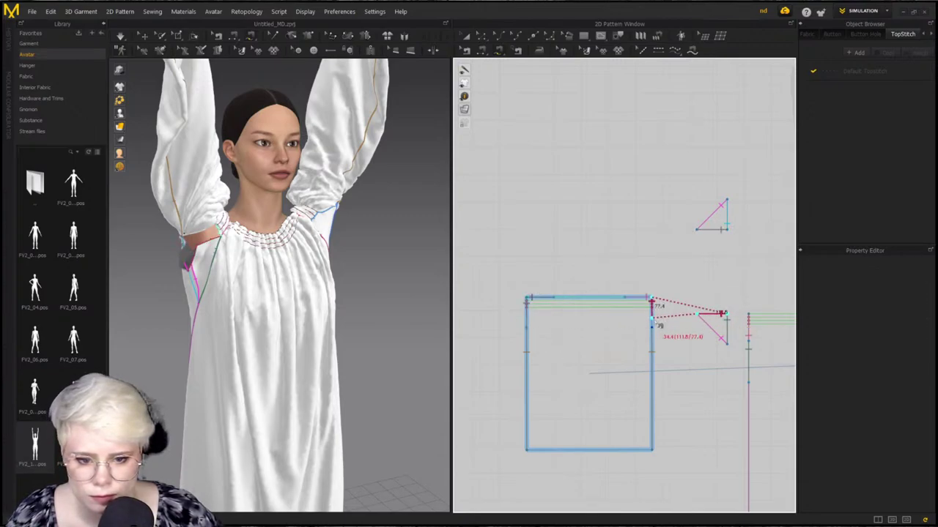
click(652, 311)
Simulate the resewn seams and tug the sleeve fabric on the avatar's raised right arm
key(space)
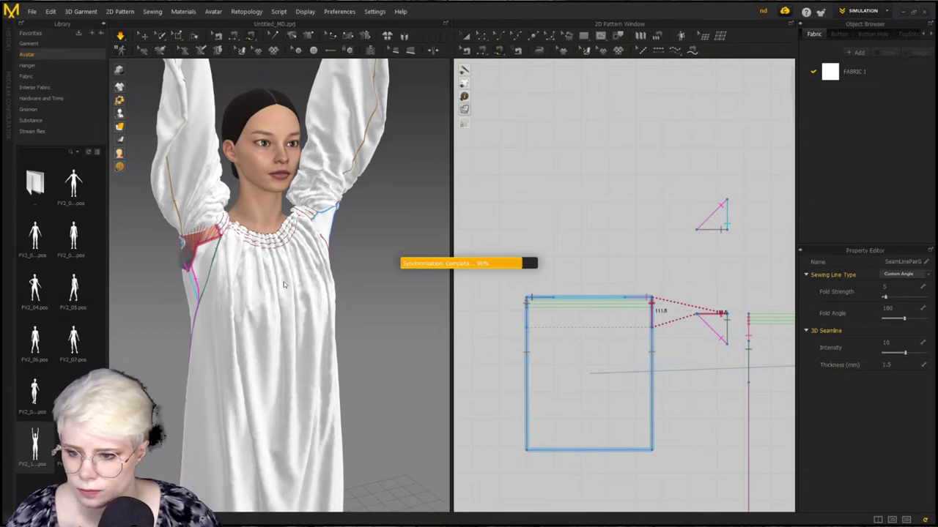
key(space)
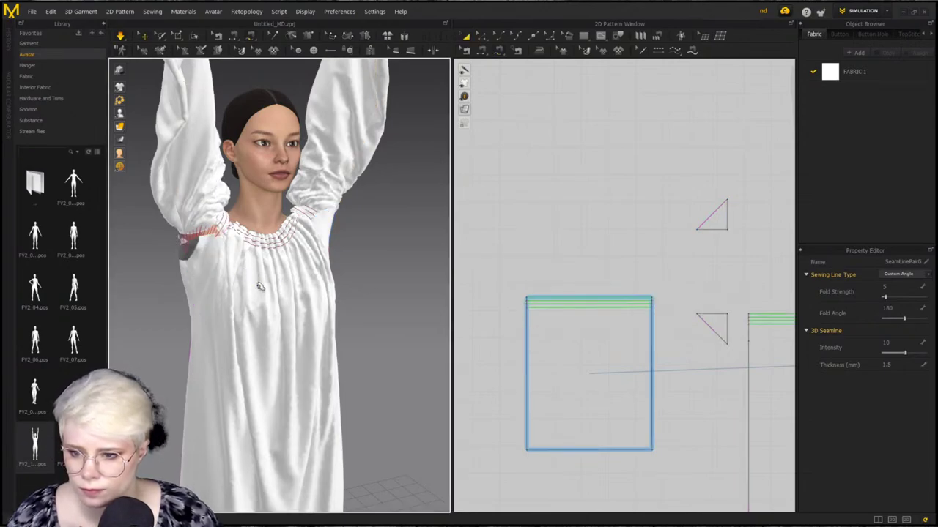
click(177, 193)
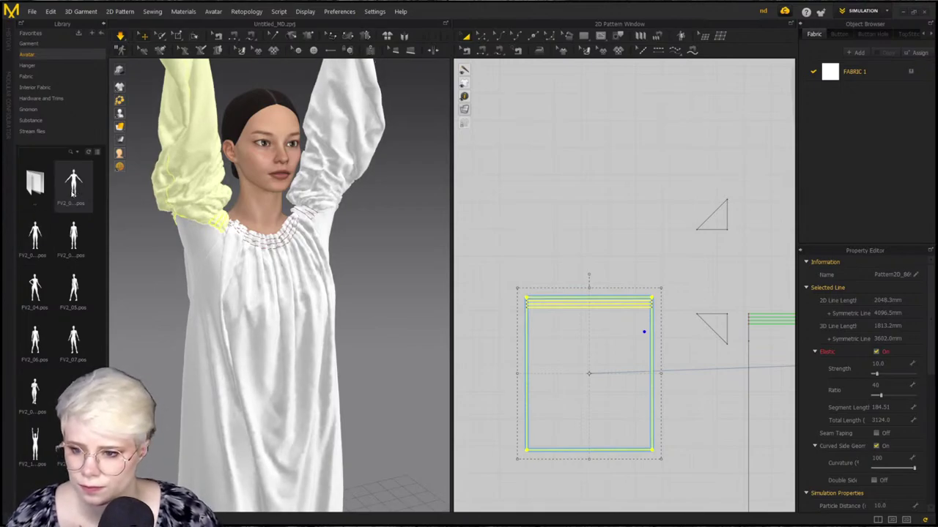
Apply the pose with lowered, slightly spread arms from the avatar library and let the dress drape
drag(73, 187, 223, 266)
click(472, 296)
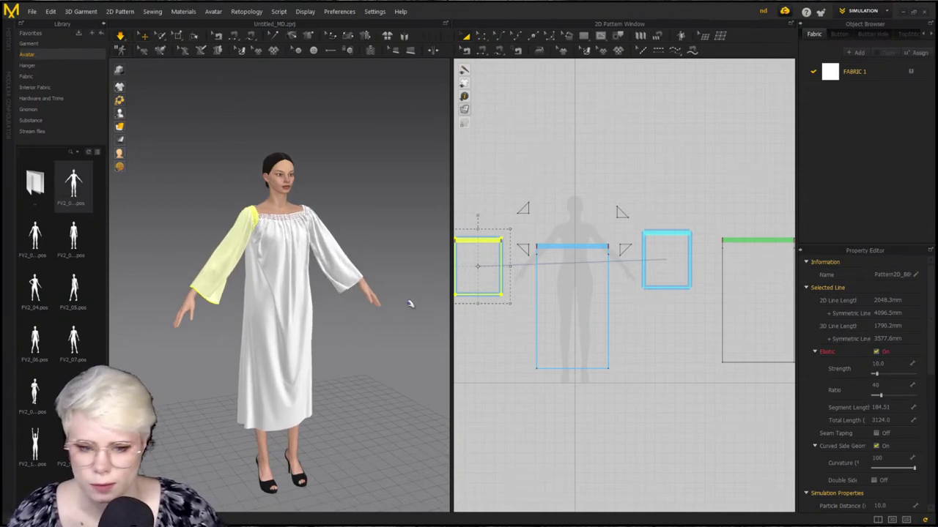
scroll(411, 305, up, 2)
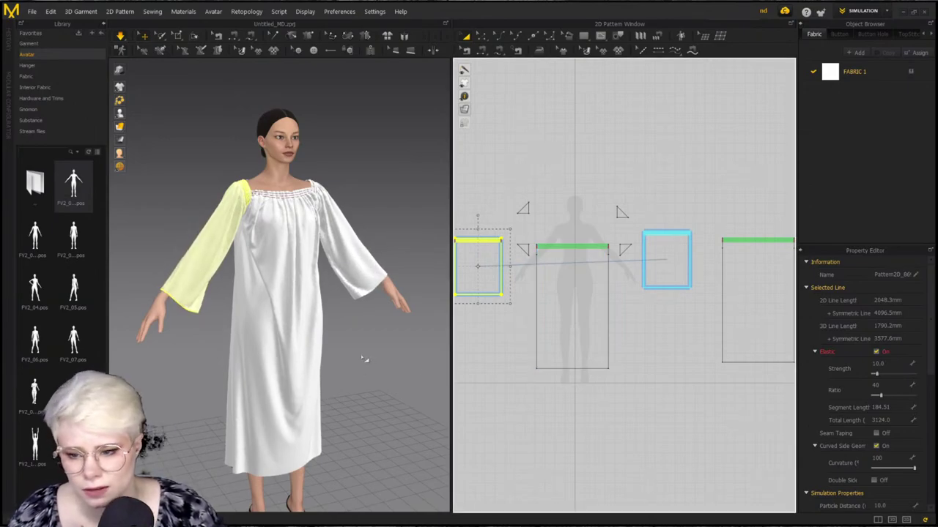
Examine the draped dress's gathered neckline, shoulders and both sleeves from several angles
click(417, 331)
mouse_move(417, 330)
right_down()
mouse_move(343, 321)
mouse_move(414, 320)
right_up()
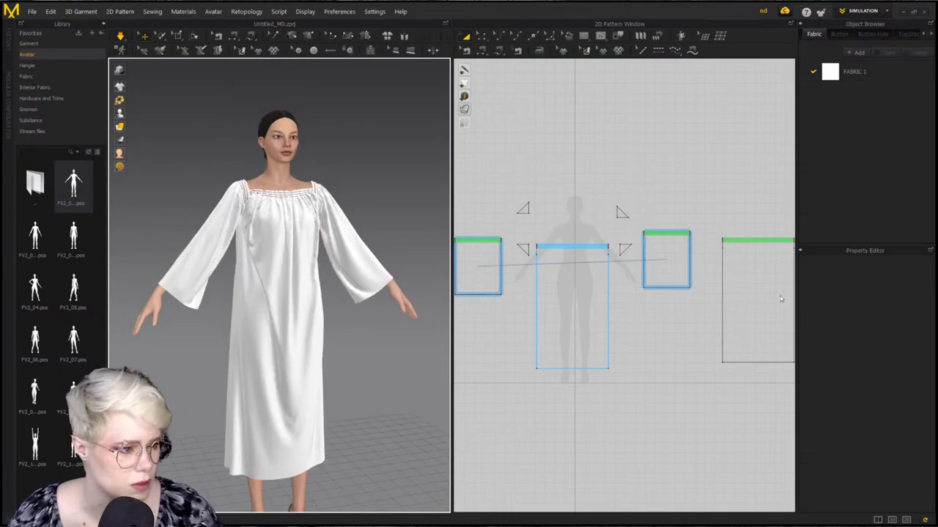
scroll(308, 242, up, 3)
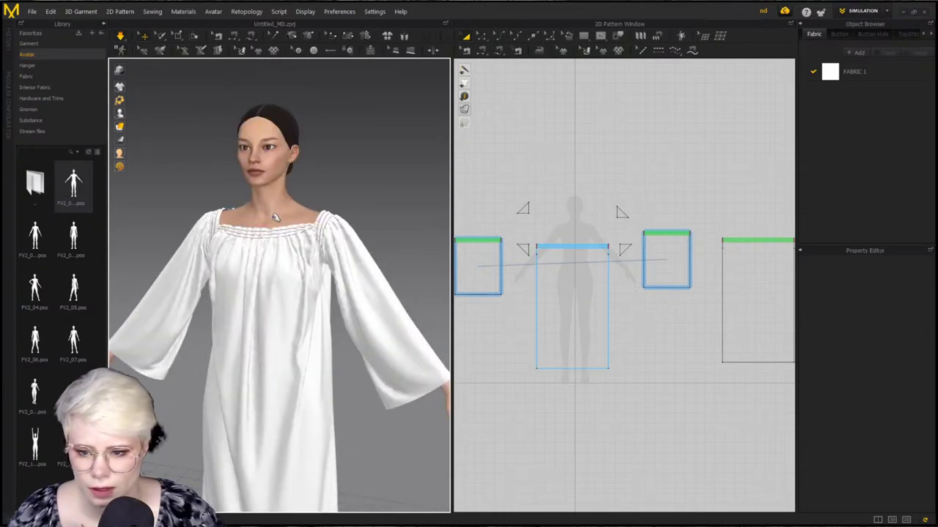
right_drag(281, 243, 592, 248)
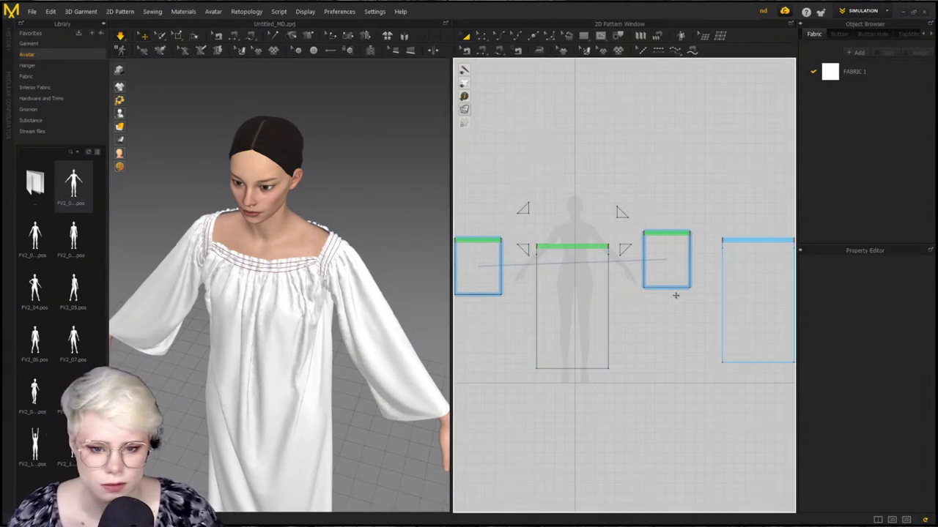
scroll(674, 295, down, 3)
scroll(676, 294, up, 3)
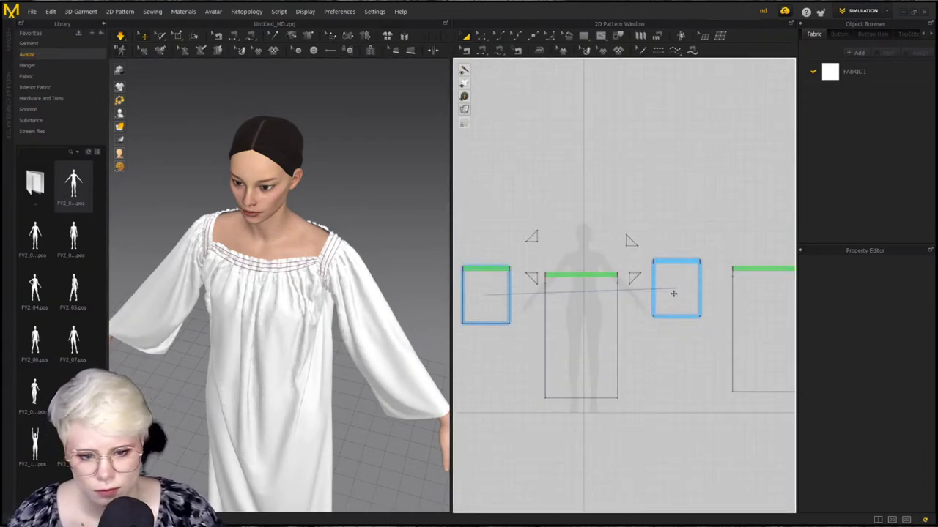
right_drag(285, 336, 307, 329)
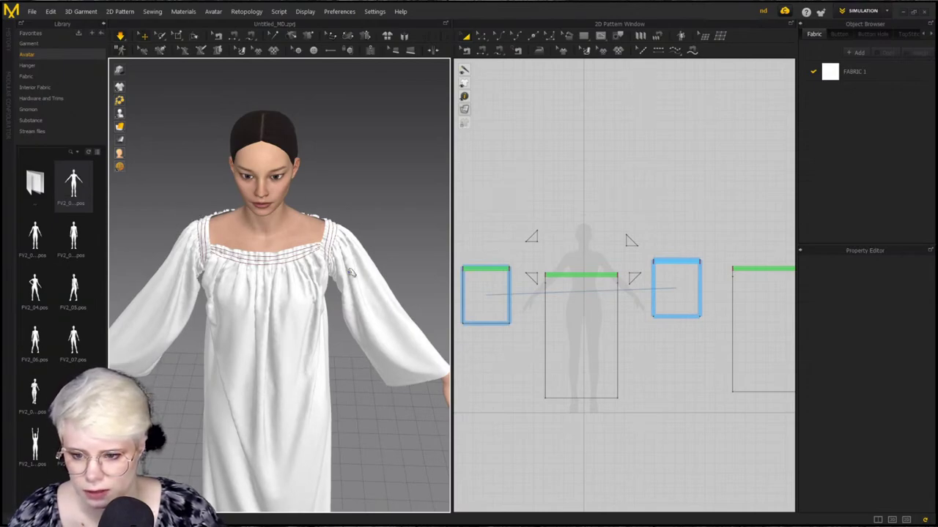
scroll(182, 291, up, 2)
right_drag(181, 291, 278, 330)
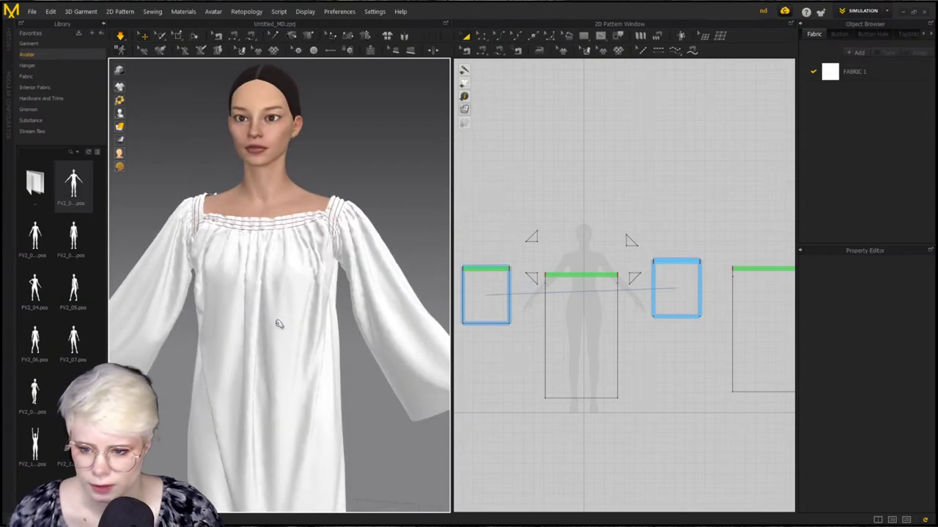
scroll(286, 318, down, 2)
Rotate the right-arm sleeve pattern 90 degrees clockwise and place the lower gusset triangle against its matching side edge beside the elastic lines
click(588, 323)
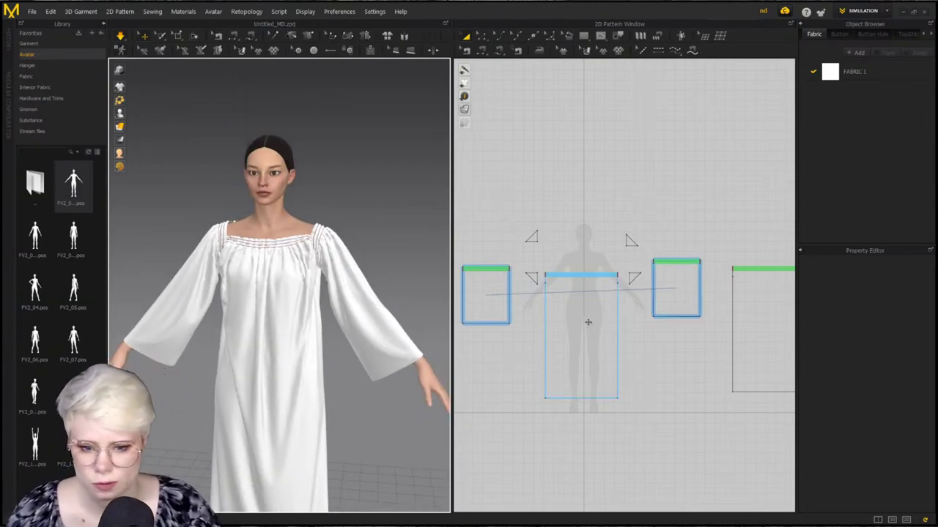
scroll(605, 315, down, 3)
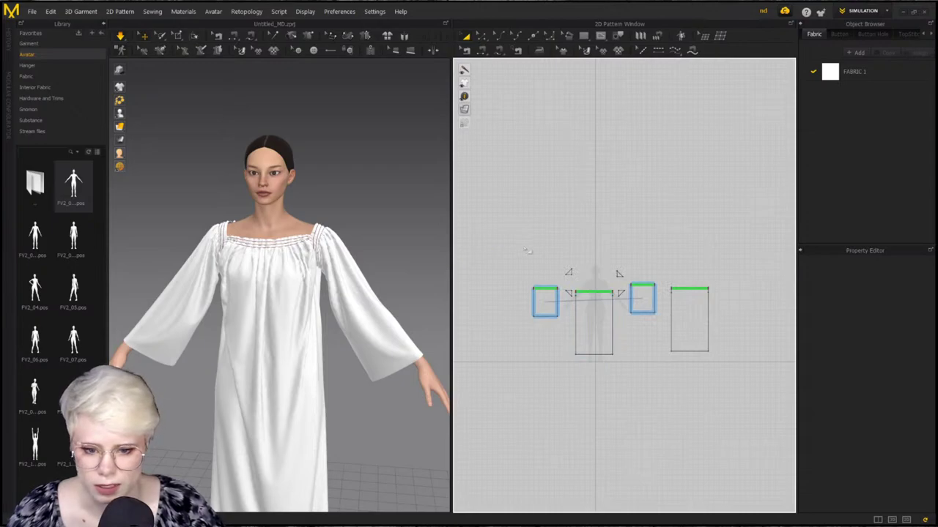
scroll(624, 317, up, 5)
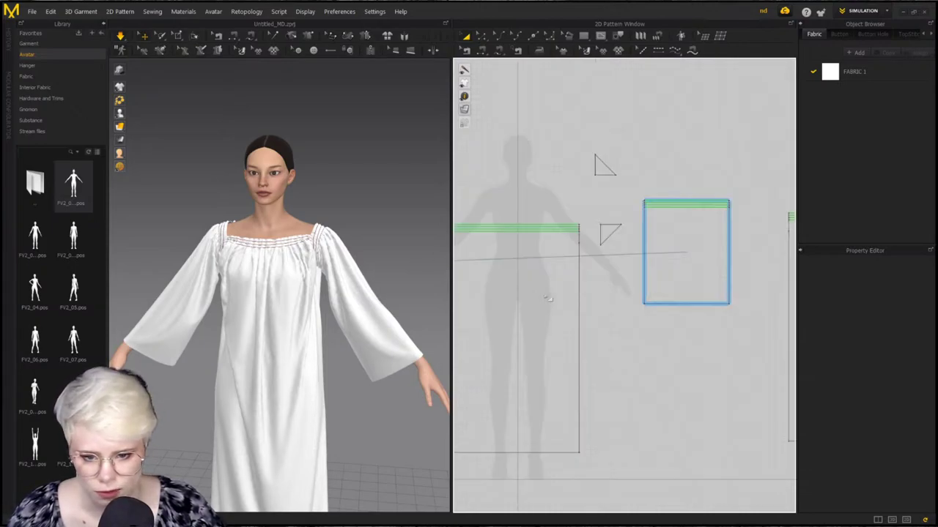
scroll(650, 300, down, 1)
middle_drag(650, 301, 764, 311)
click(522, 280)
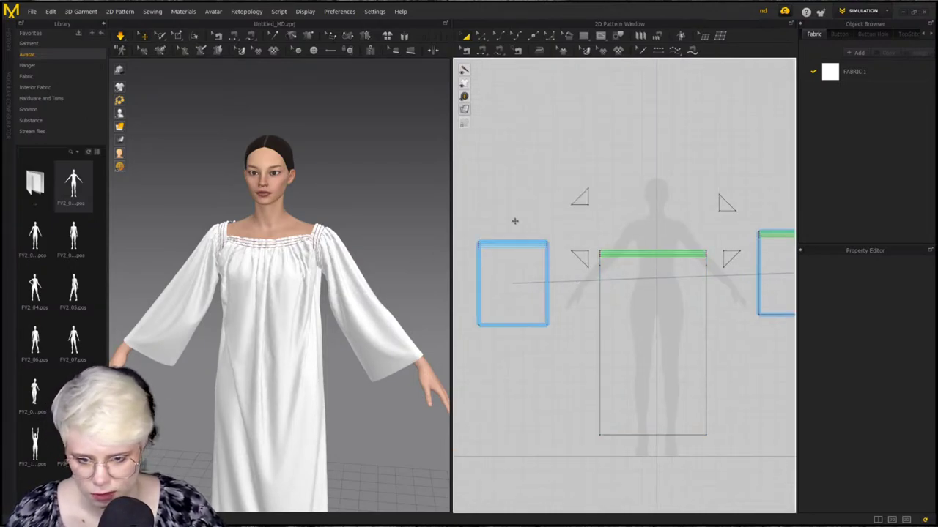
key(k)
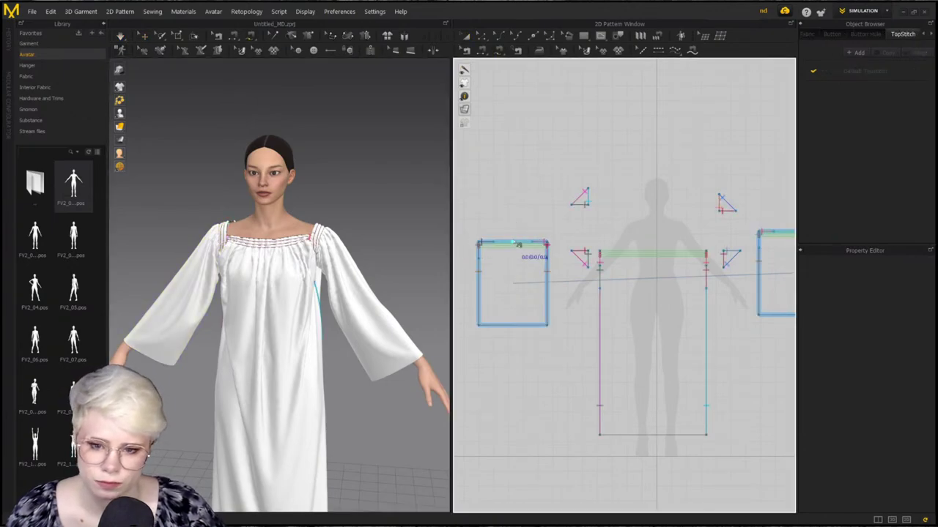
key(a)
drag(520, 229, 555, 336)
click(586, 266)
scroll(525, 309, up, 3)
scroll(524, 308, down, 5)
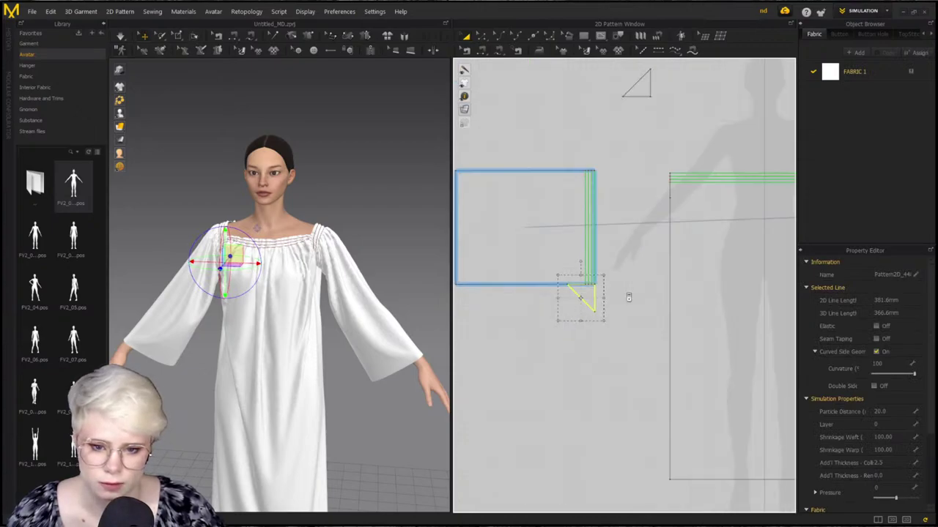
Place the other lower gusset triangle against the front panel's side edge and move the left-arm sleeve pattern beside the panel
click(635, 366)
drag(635, 366, 627, 368)
key(Escape)
middle_drag(691, 295, 646, 298)
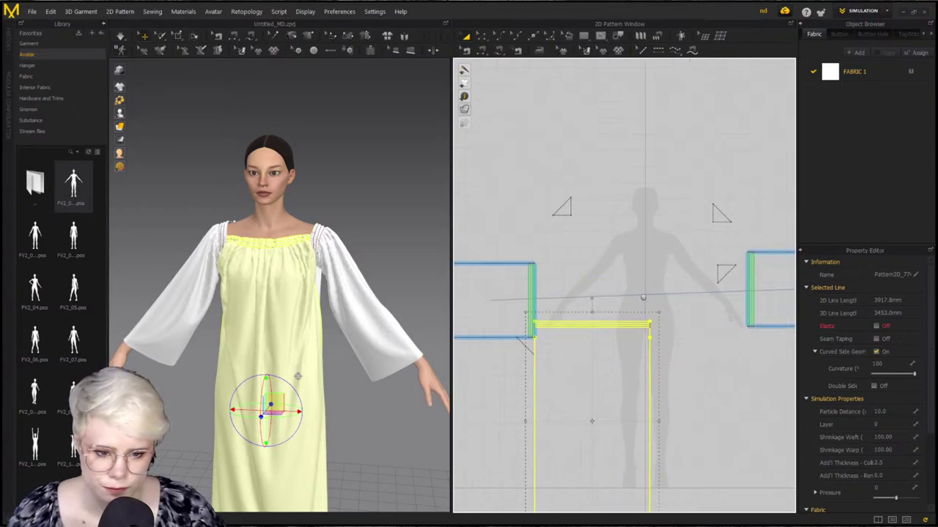
drag(714, 282, 711, 283)
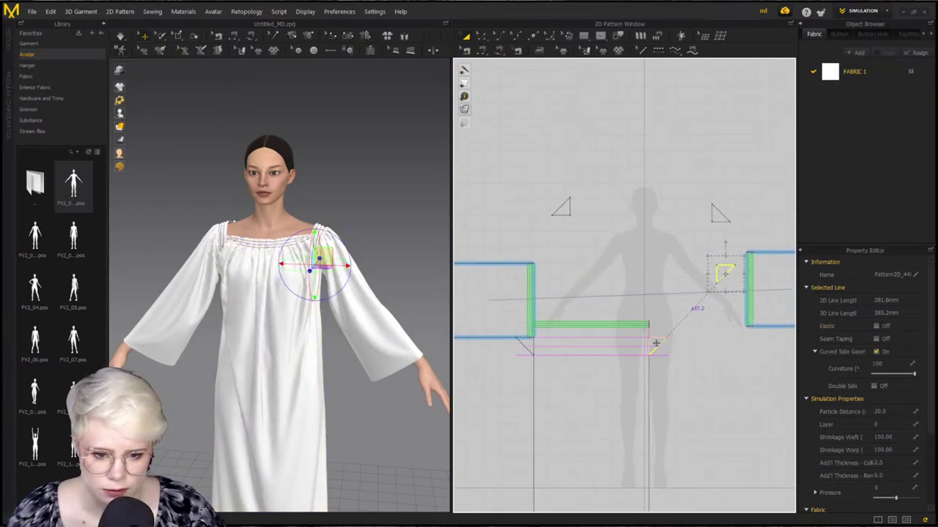
drag(775, 296, 678, 302)
scroll(675, 304, down, 5)
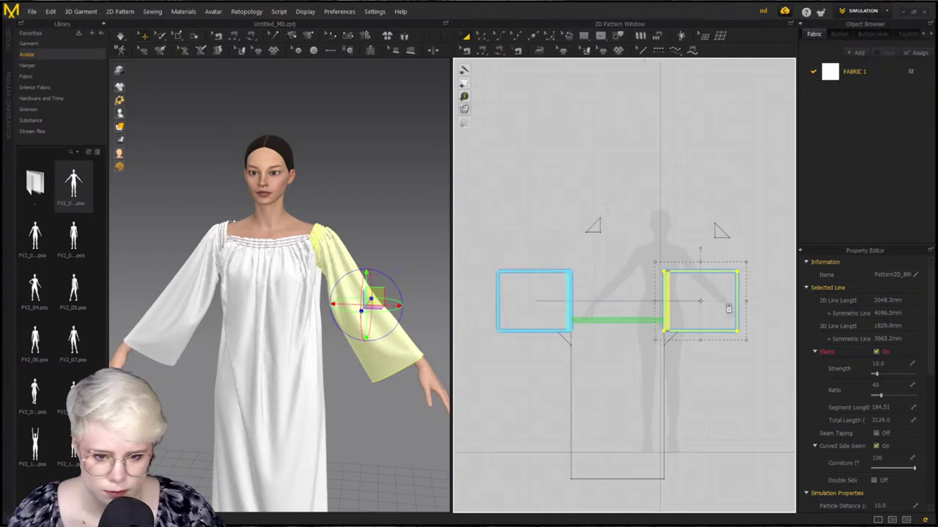
Rotate the back panel pattern 180 degrees and position it above the front panel, with its elastic neckline between the two sleeves
click(770, 326)
drag(769, 326, 576, 220)
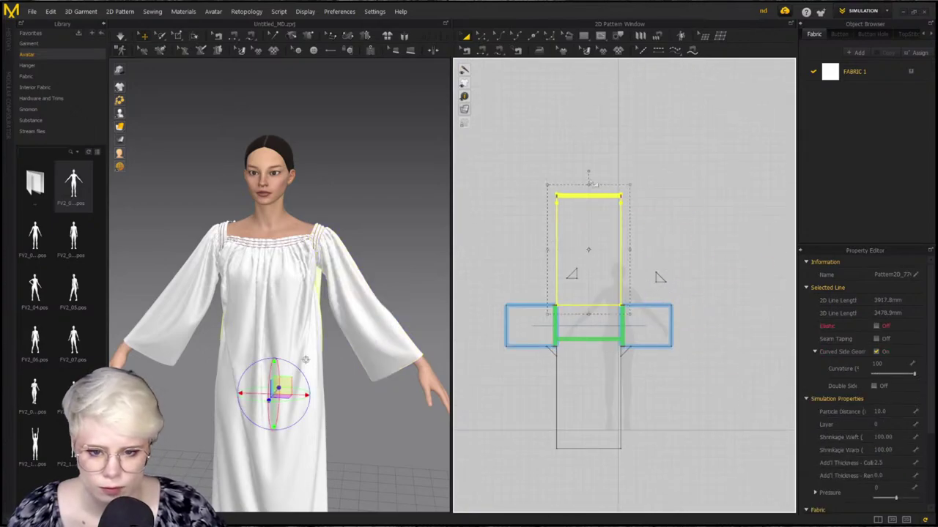
drag(588, 172, 588, 308)
click(686, 238)
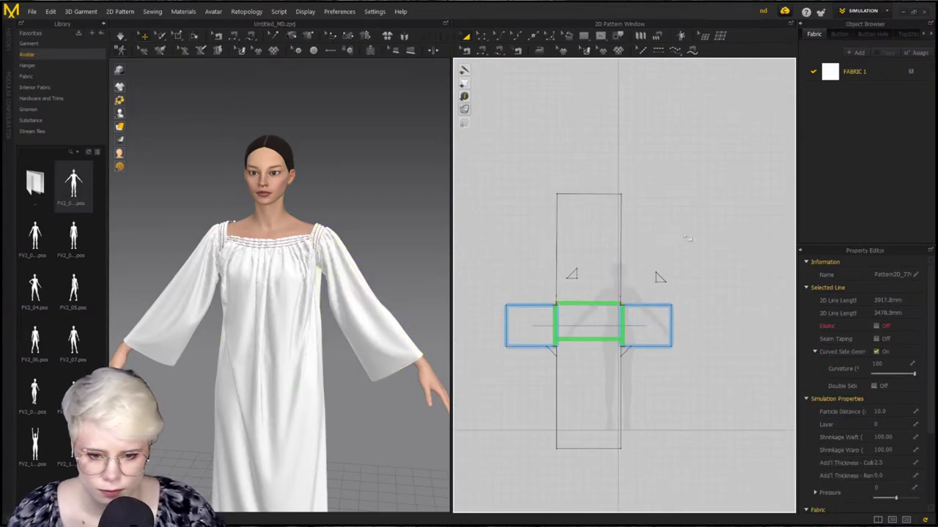
drag(576, 275, 549, 298)
drag(654, 262, 578, 265)
scroll(657, 277, up, 6)
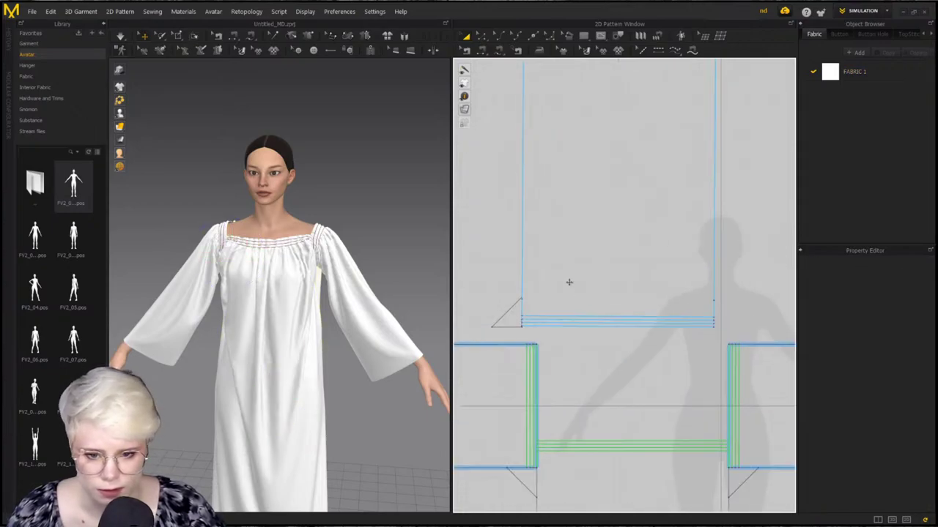
drag(653, 264, 661, 294)
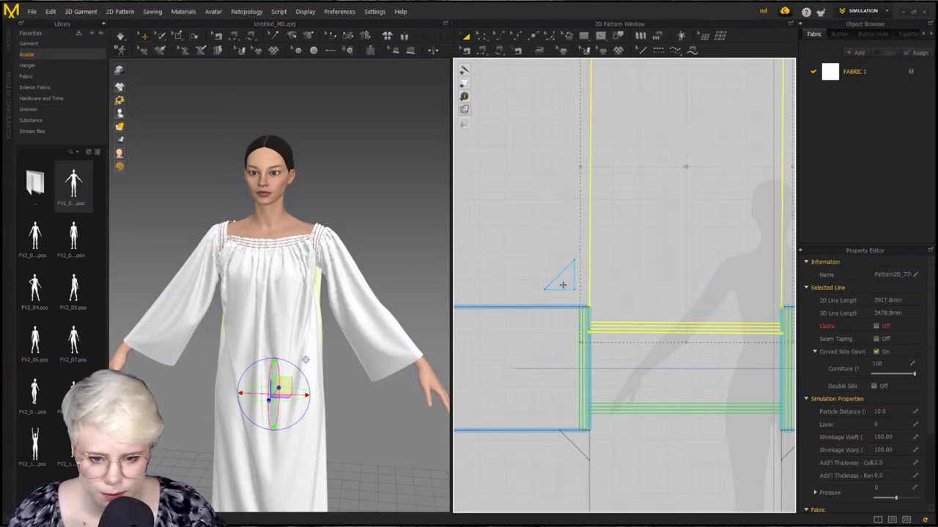
Place the two upper gusset triangles on the sleeves' upper edges, flush against the back panel's sides
drag(568, 285, 583, 301)
scroll(584, 301, down, 6)
middle_drag(584, 301, 629, 300)
scroll(736, 274, up, 5)
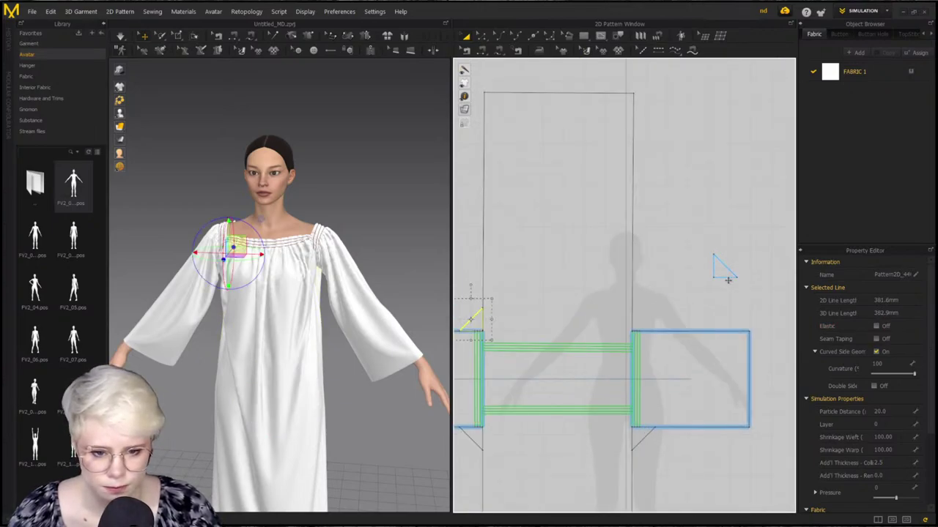
drag(722, 266, 659, 307)
click(657, 304)
scroll(638, 285, down, 5)
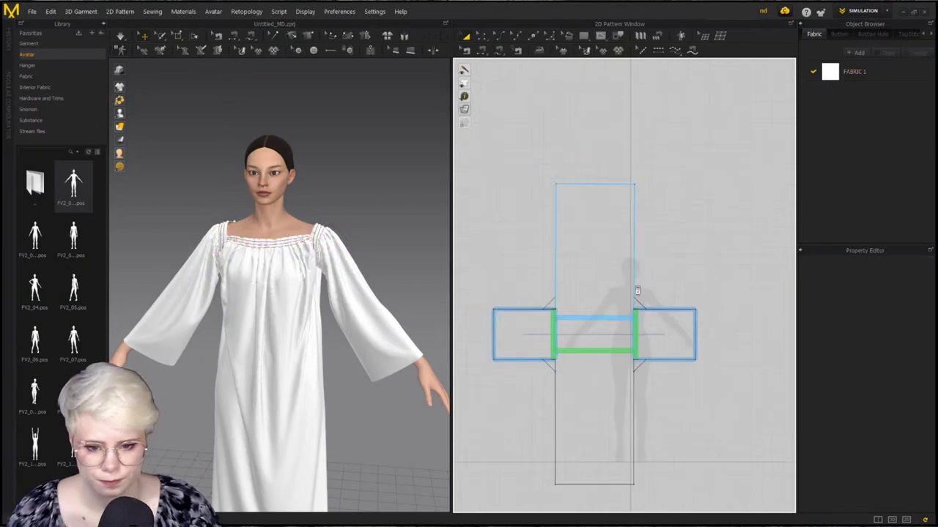
Shorten the right-arm sleeve's three elastic lines by moving their upper endpoints about 98 mm inward, level with the back neckline's innermost elastic line
scroll(622, 299, up, 6)
scroll(520, 329, up, 5)
scroll(512, 297, up, 2)
middle_drag(469, 329, 616, 273)
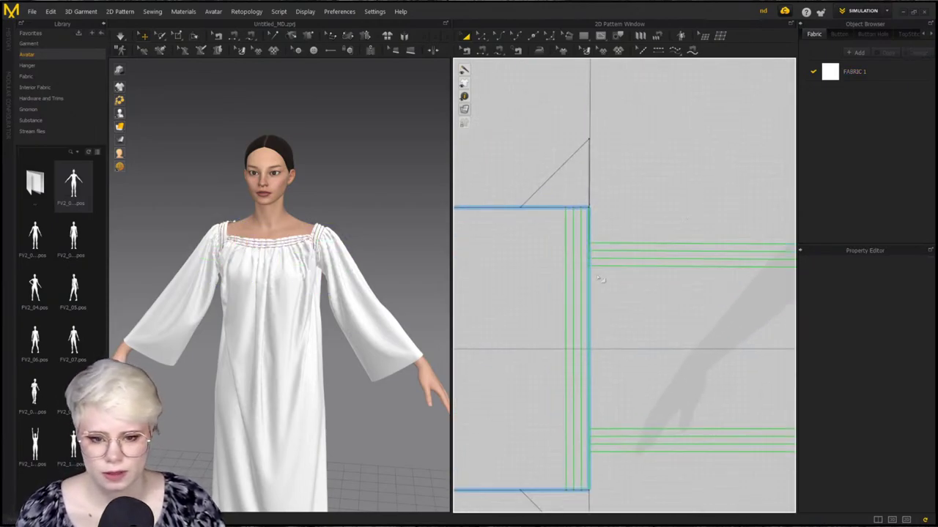
click(565, 211)
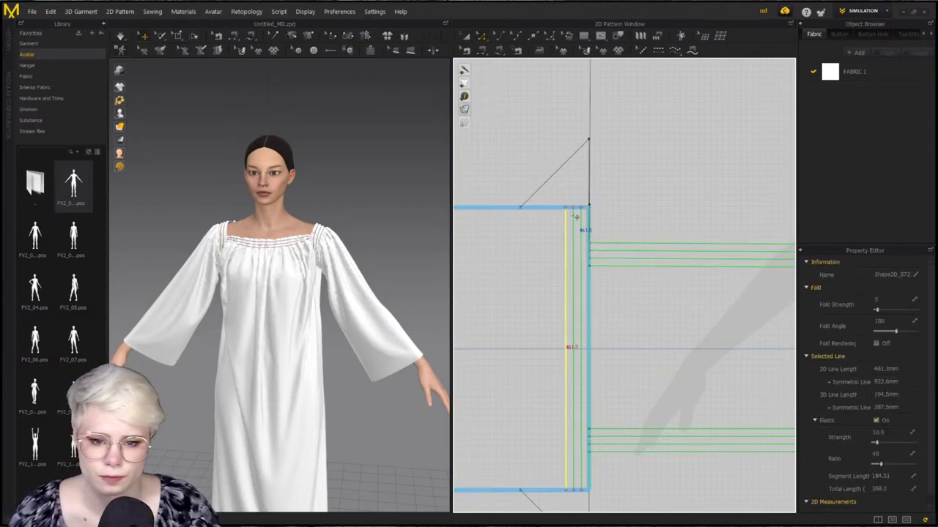
click(572, 212)
drag(558, 201, 583, 241)
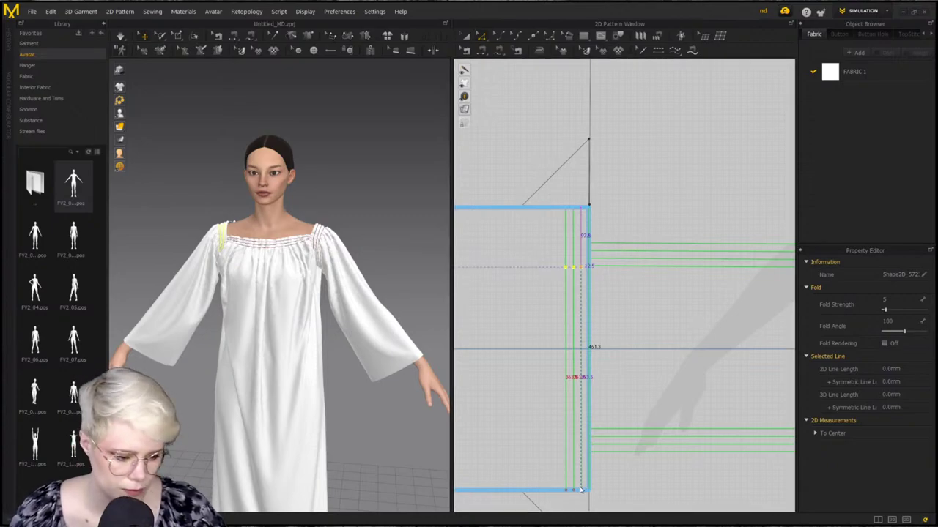
Move the lower endpoints of the sleeve's three elastic lines up to the level of the front neckline's innermost elastic line
click(586, 502)
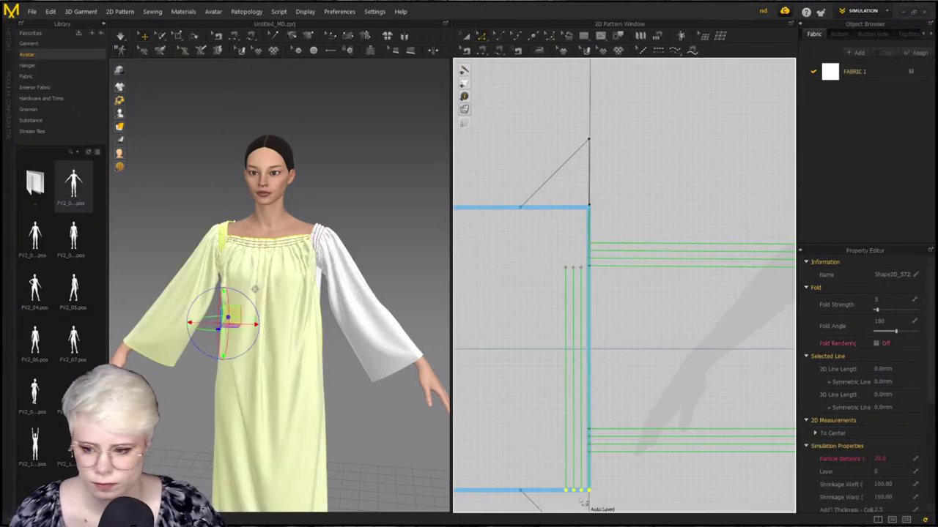
click(584, 504)
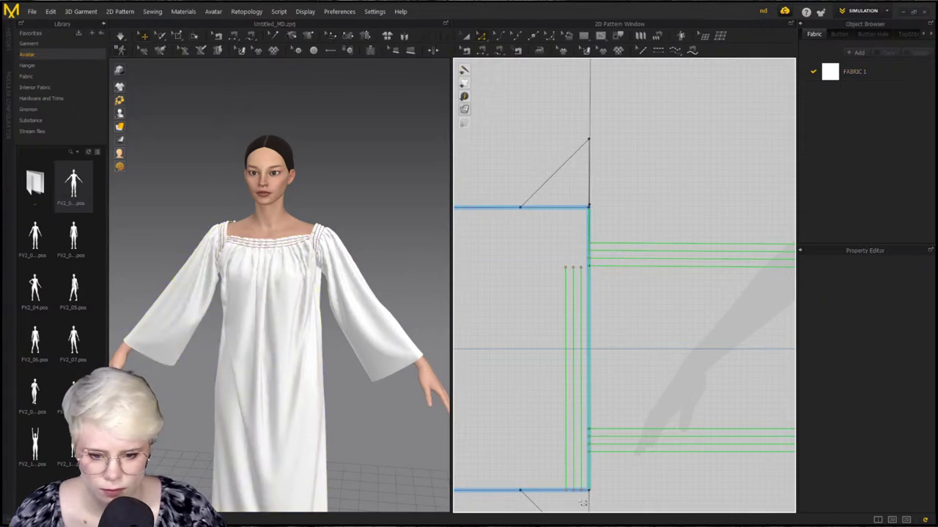
click(584, 494)
drag(584, 494, 586, 429)
scroll(731, 431, down, 2)
middle_drag(729, 431, 476, 428)
scroll(476, 428, down, 4)
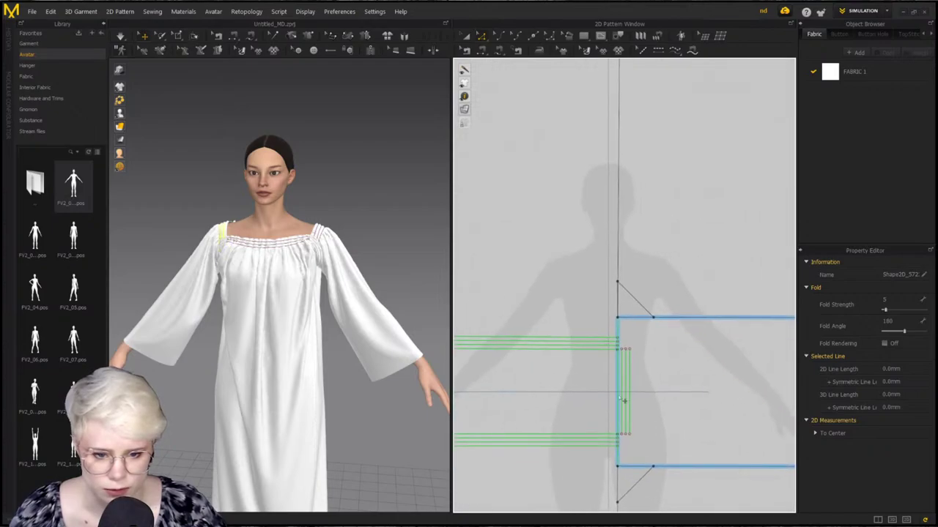
scroll(571, 389, down, 4)
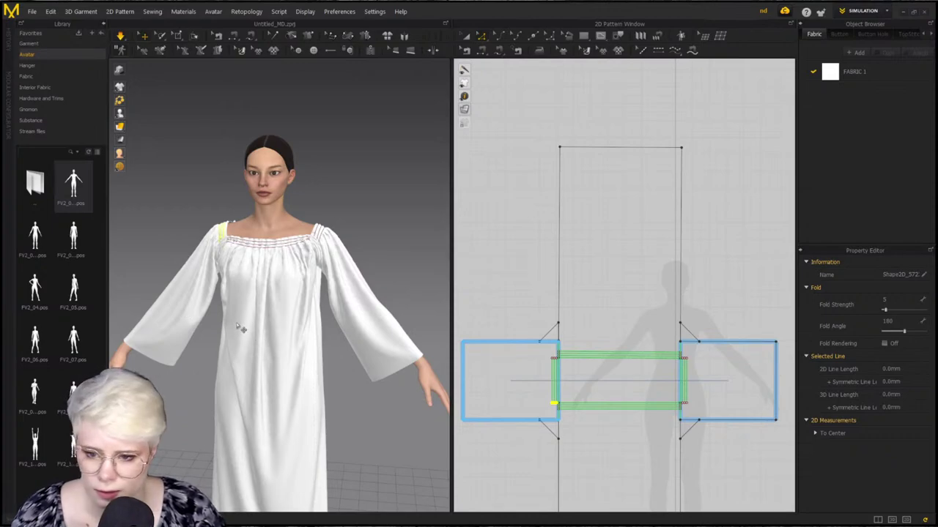
Simulate the dress with the shortened sleeve elastics and tug the left sleeve fabric below the shoulder
drag(265, 297, 242, 301)
scroll(242, 302, up, 8)
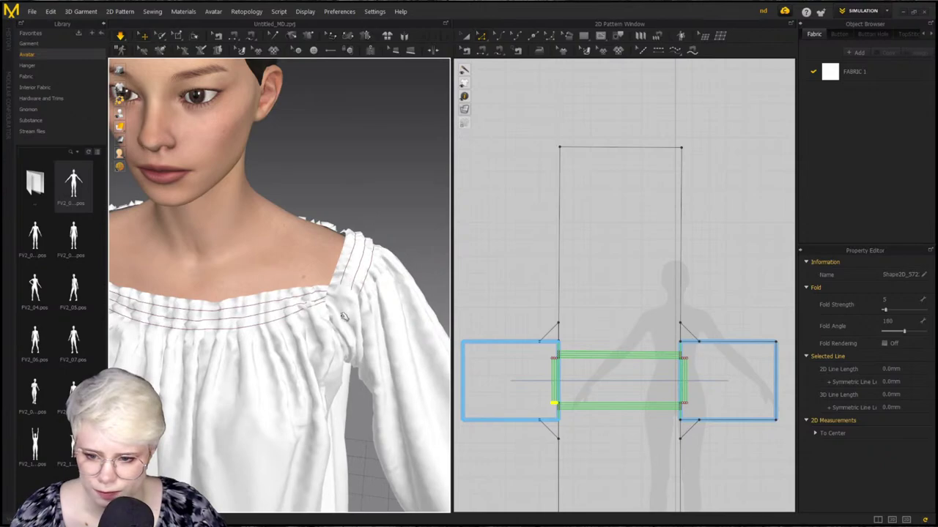
click(375, 368)
drag(375, 367, 351, 326)
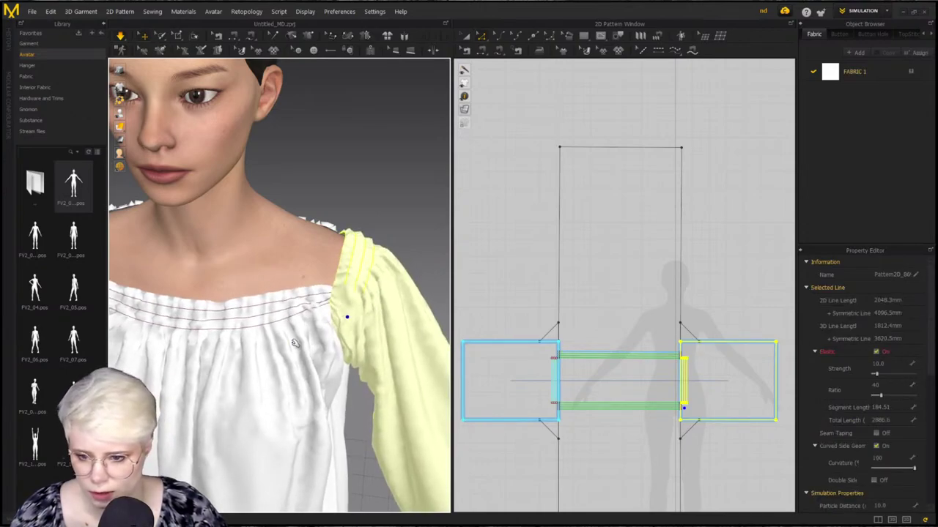
Examine the resimulated neckline and both shoulders on the avatar, and review the arranged pattern layout
scroll(298, 341, down, 3)
right_drag(270, 329, 304, 284)
scroll(319, 297, down, 6)
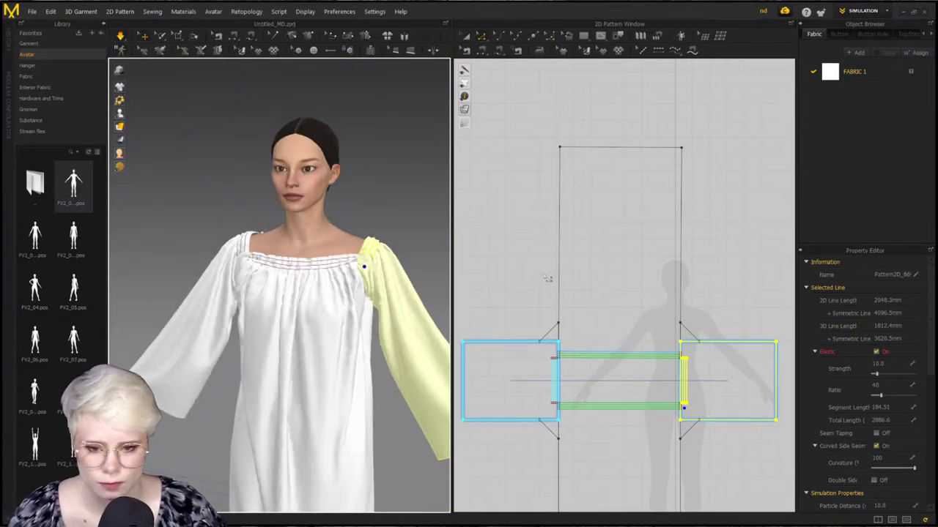
right_drag(298, 296, 584, 308)
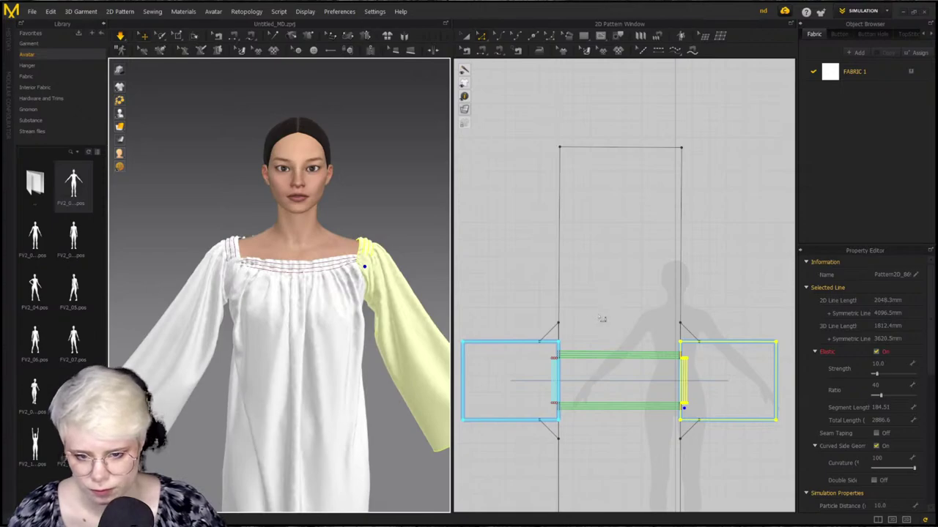
scroll(601, 319, down, 4)
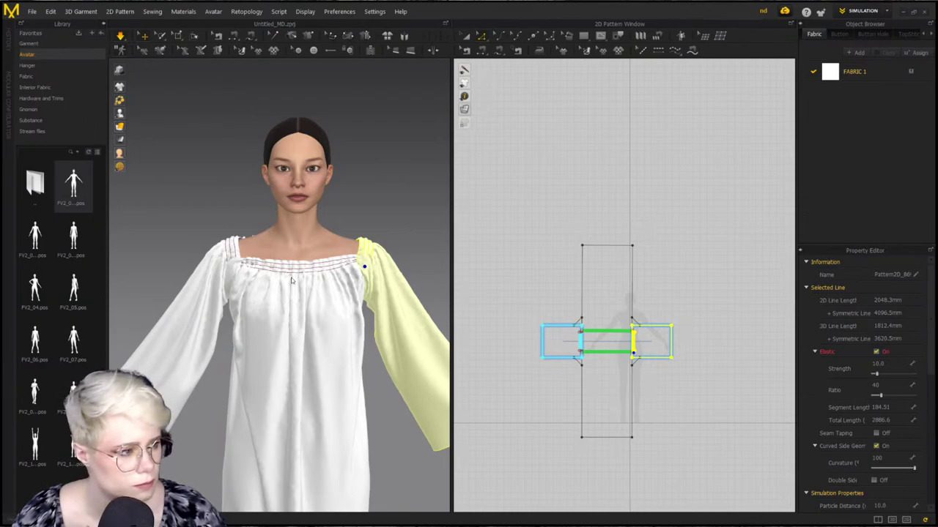
scroll(327, 261, down, 2)
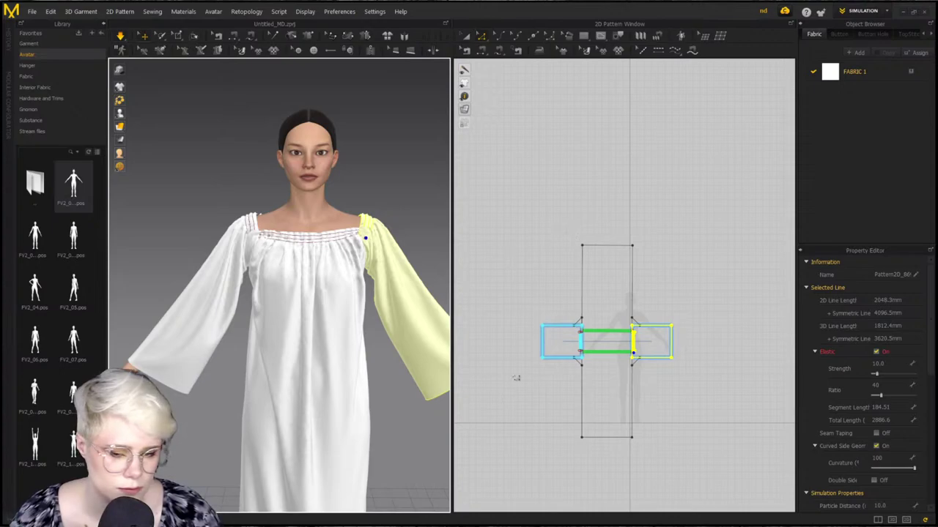
scroll(540, 229, up, 3)
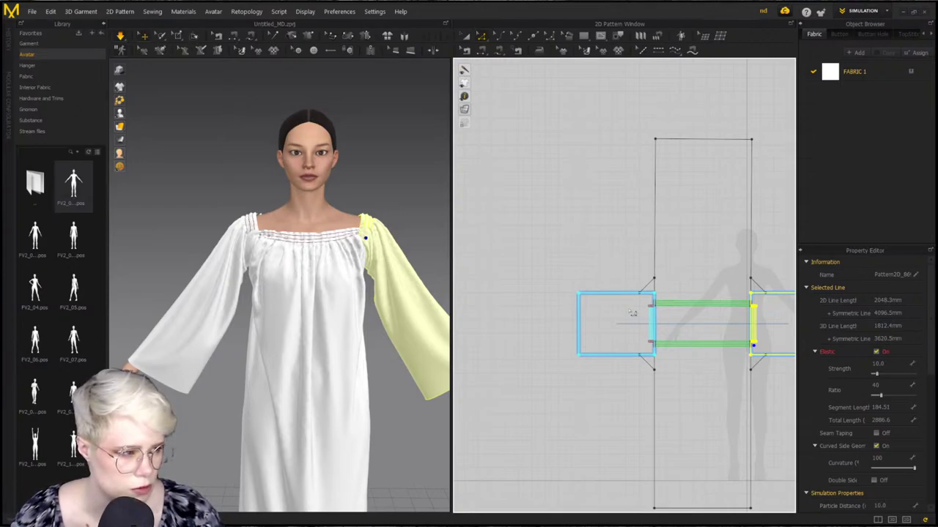
middle_drag(591, 221, 550, 193)
click(548, 194)
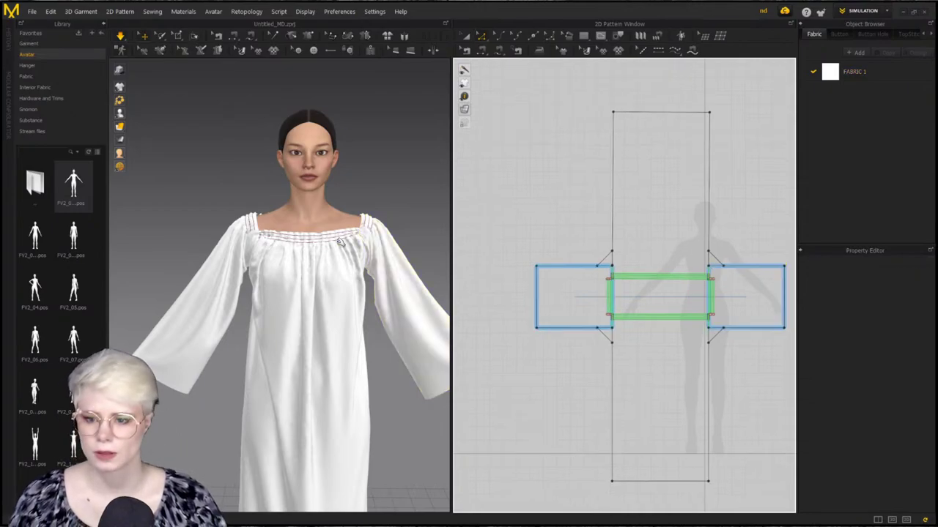
Save the project as chemise in the Cottage core folder under Stream files
click(33, 11)
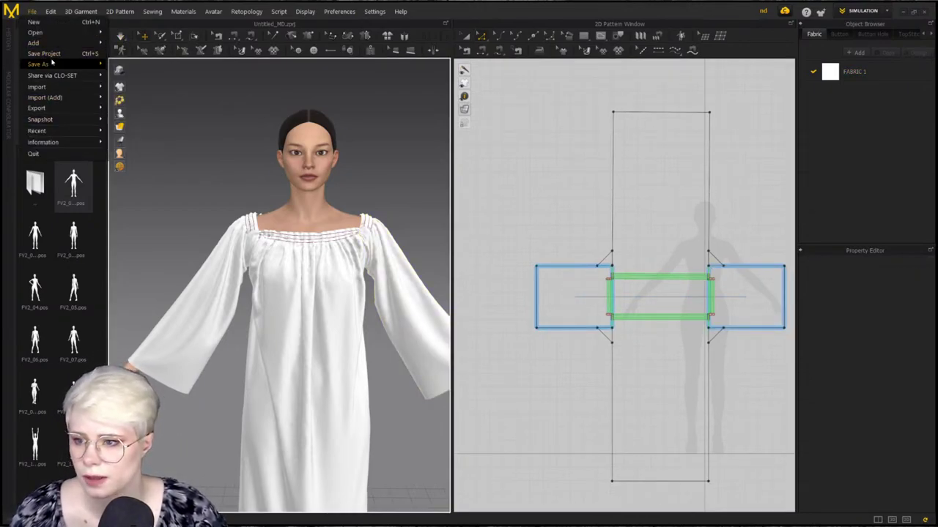
mouse_move(102, 63)
click(208, 67)
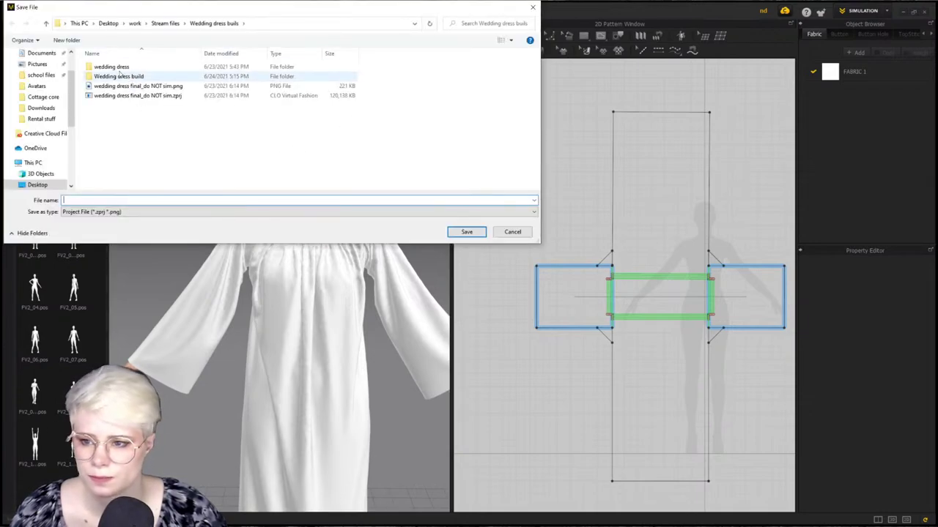
click(165, 22)
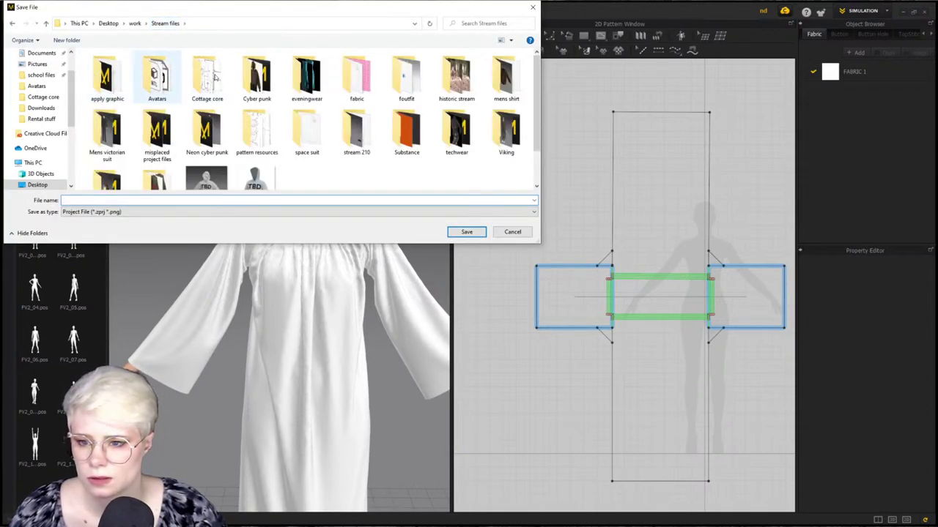
double_click(211, 76)
click(412, 199)
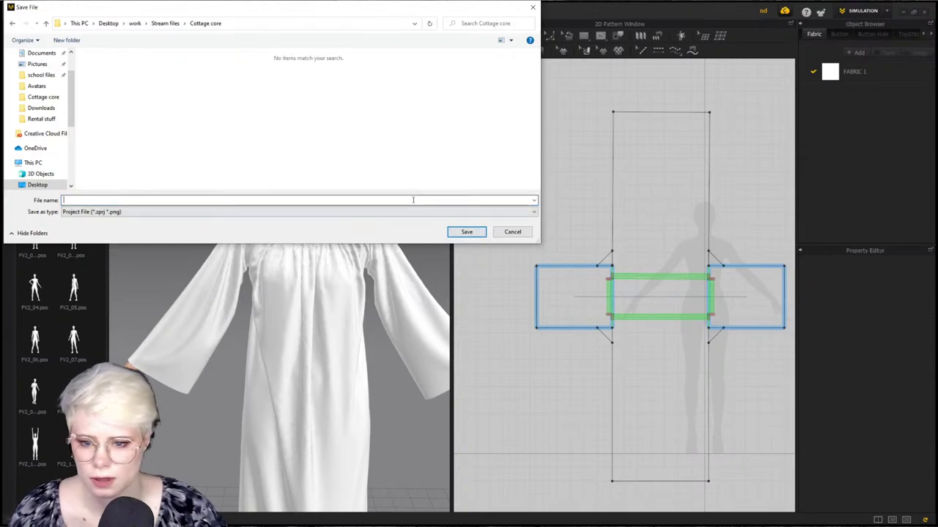
text(chemise)
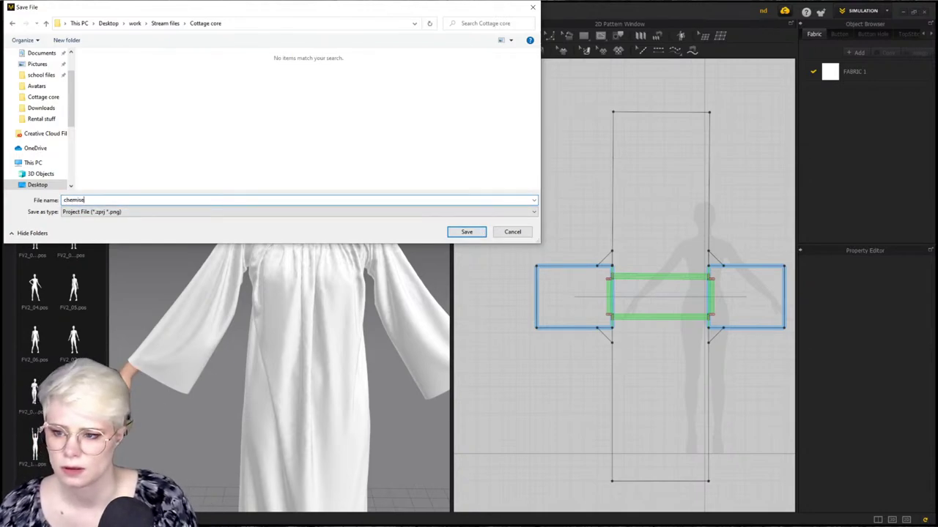
key(Return)
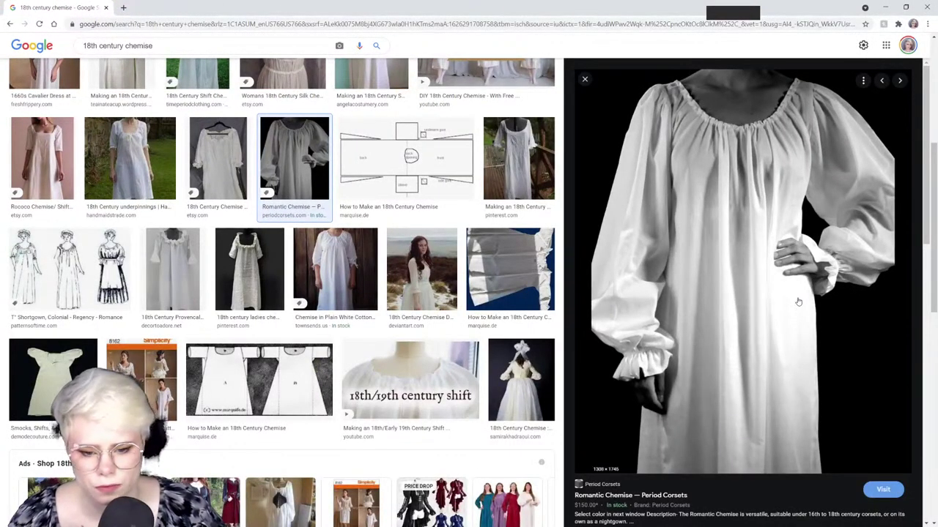
Switch to the browser's 18th century chemise image results and examine the Romantic Chemise and the short-sleeved chemise on a dress form
scroll(639, 483, down, 1)
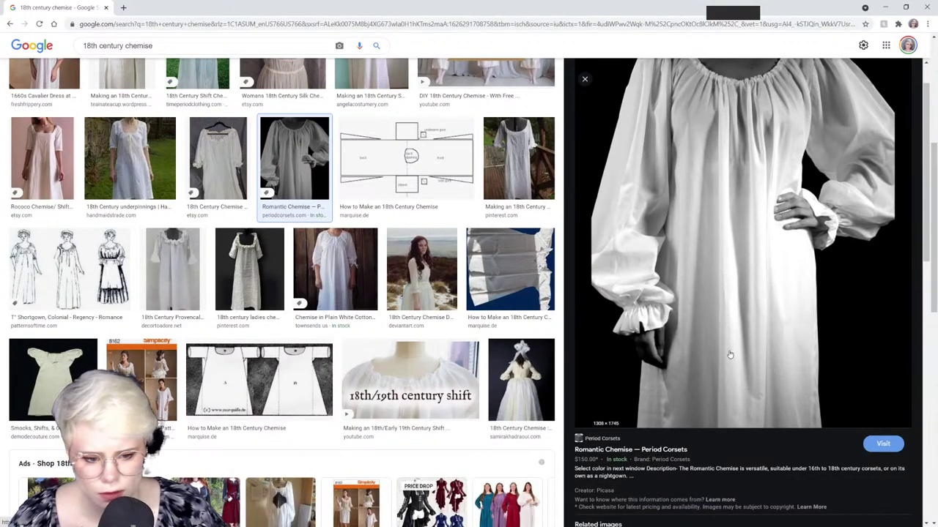
scroll(729, 356, up, 1)
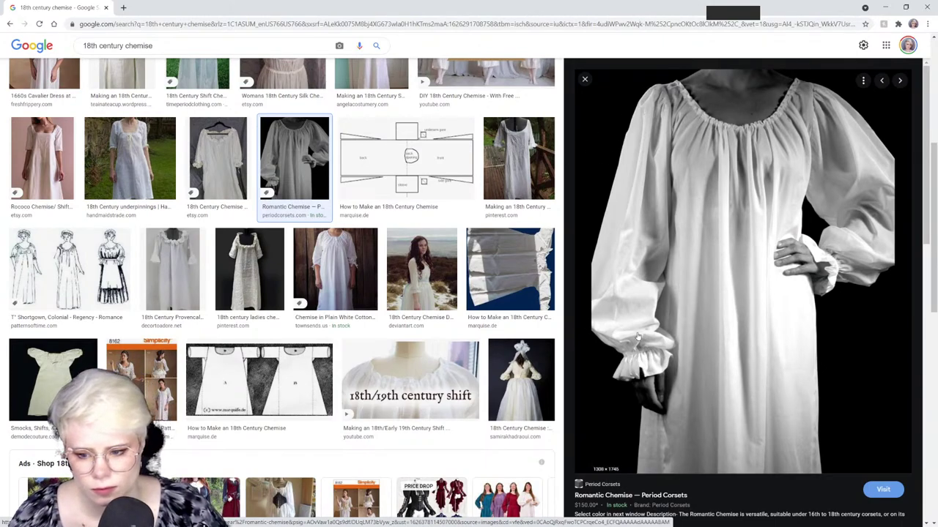
drag(139, 5, 358, 97)
double_click(358, 97)
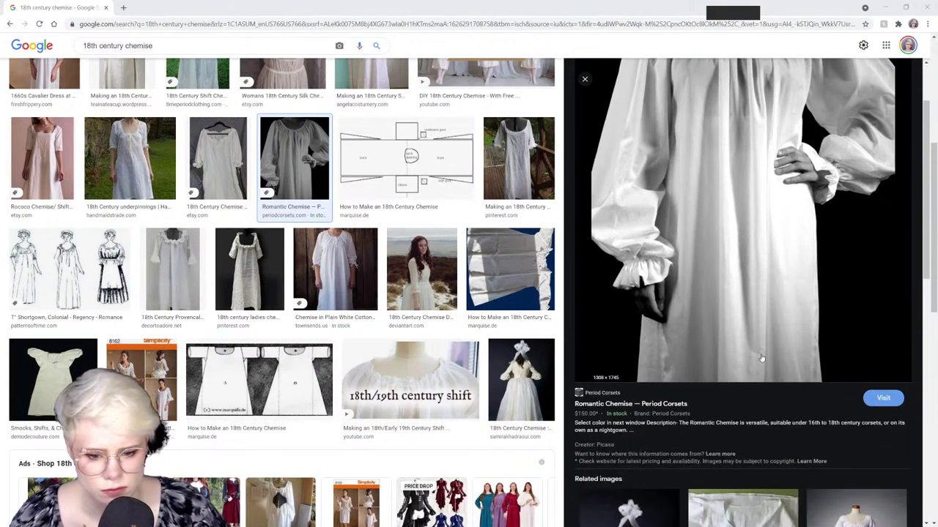
scroll(762, 370, down, 2)
scroll(760, 371, up, 2)
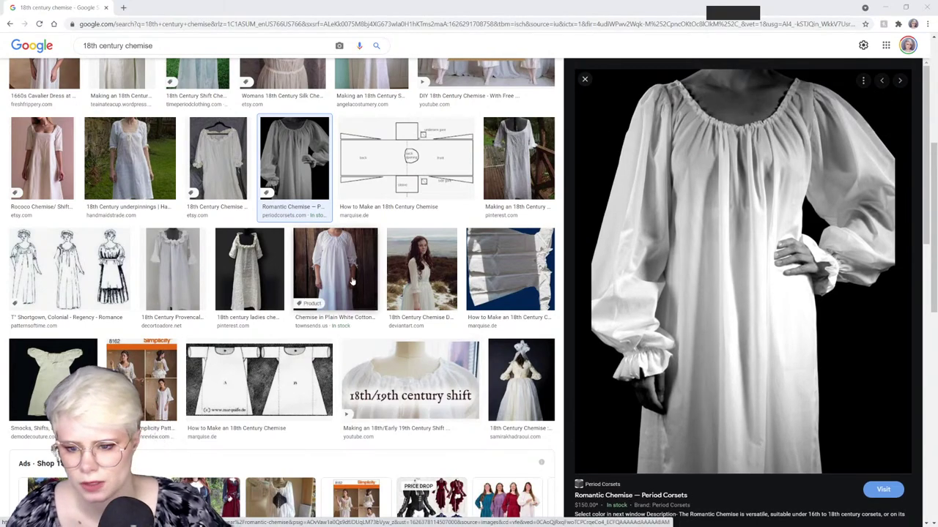
click(518, 158)
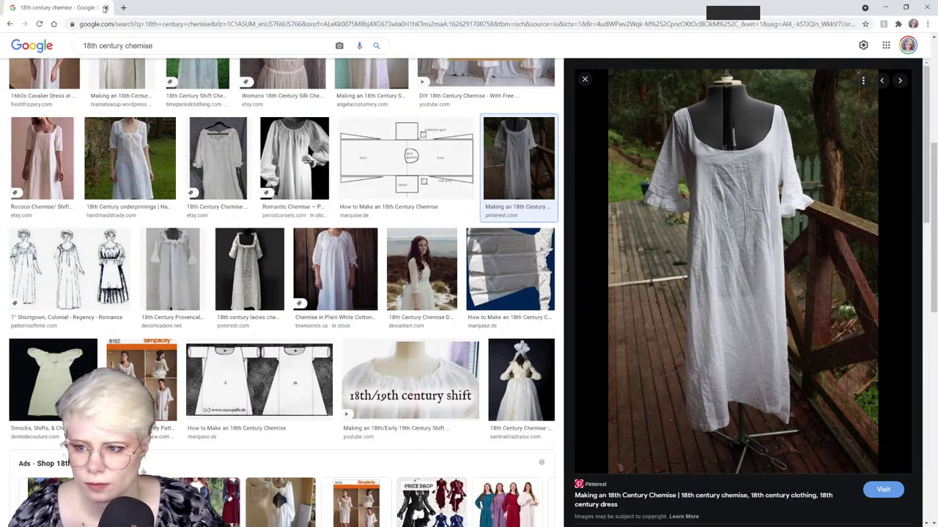
Close the browser reference, return to the chemise project, and start a new empty project
click(105, 7)
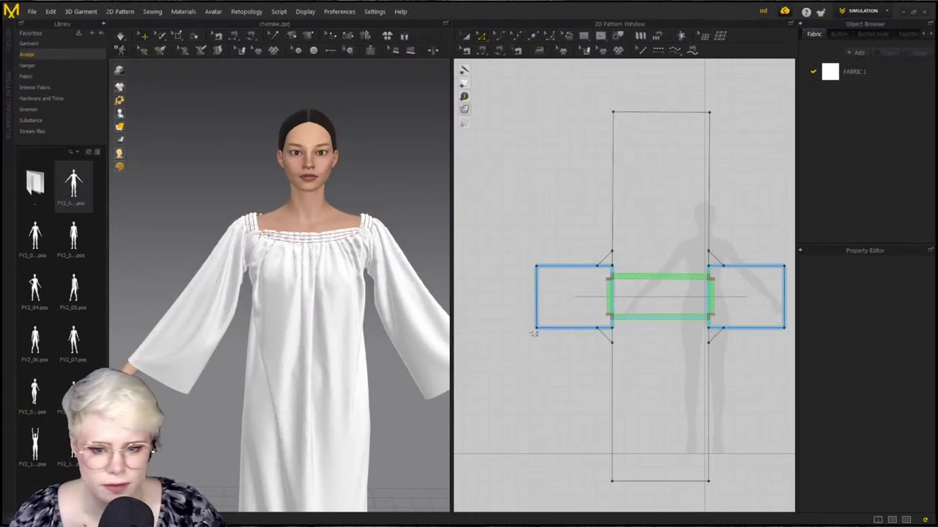
right_drag(381, 323, 342, 309)
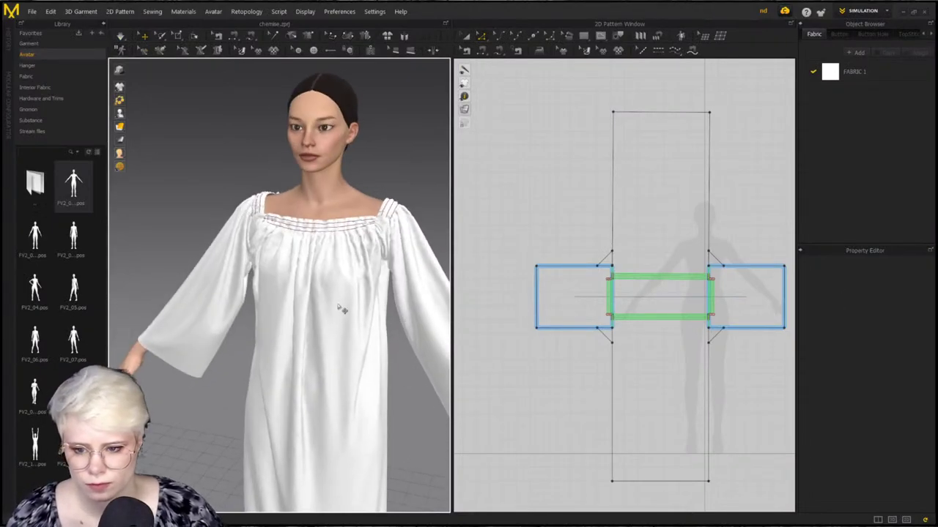
scroll(550, 256, down, 4)
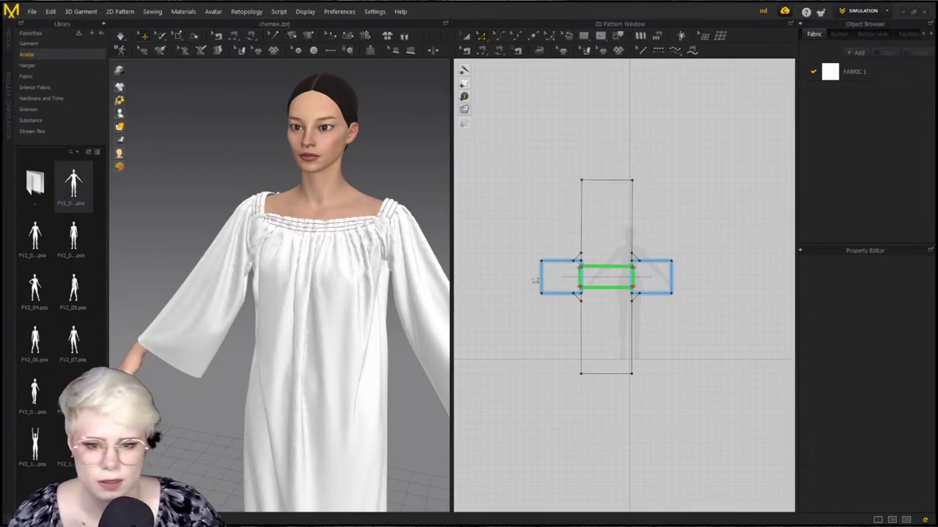
drag(516, 144, 710, 339)
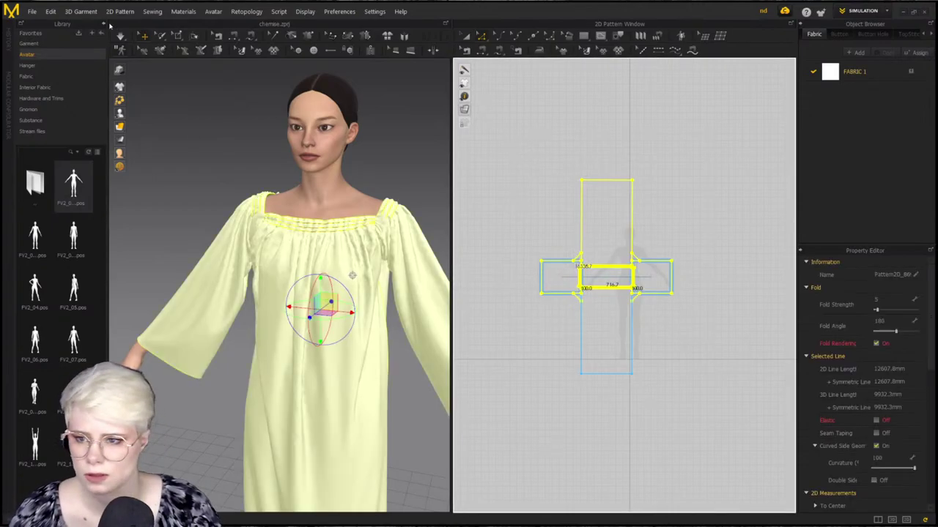
click(32, 11)
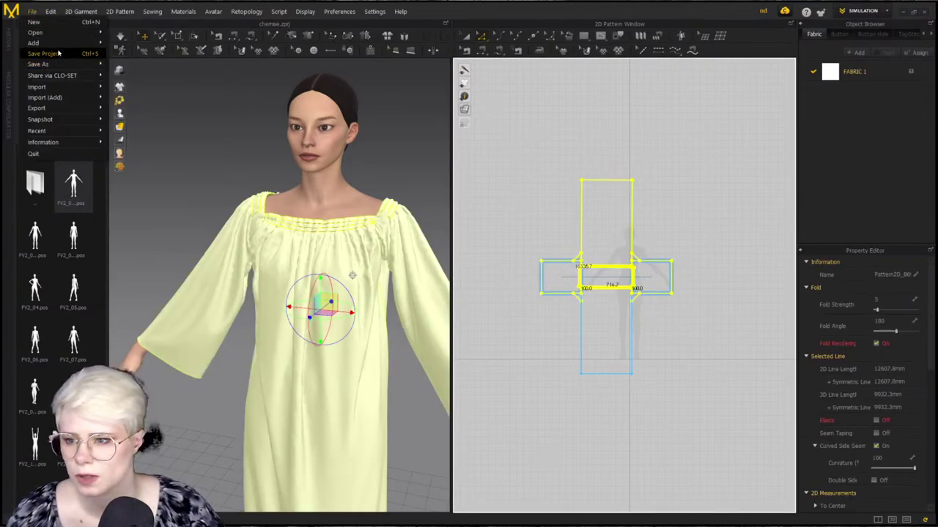
click(34, 22)
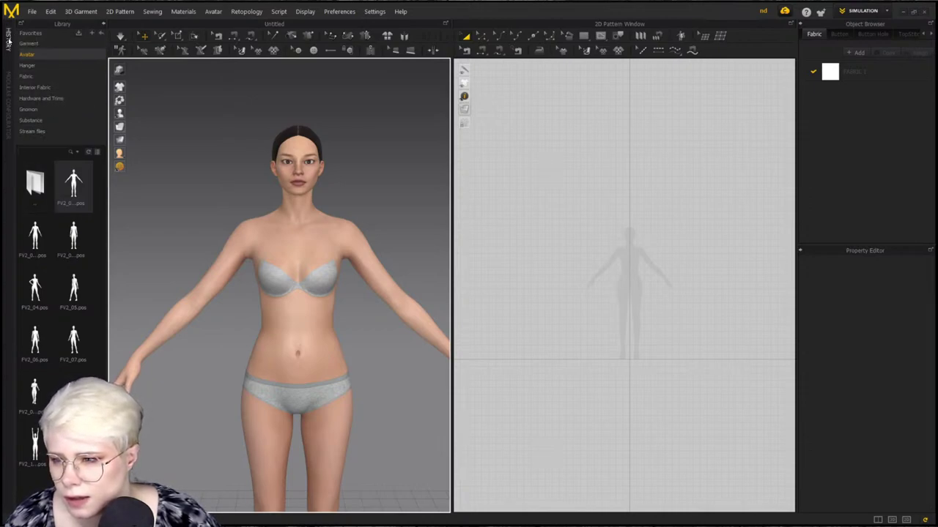
Load the Dropped women's T-shirt block from the modular garment blocks
click(29, 44)
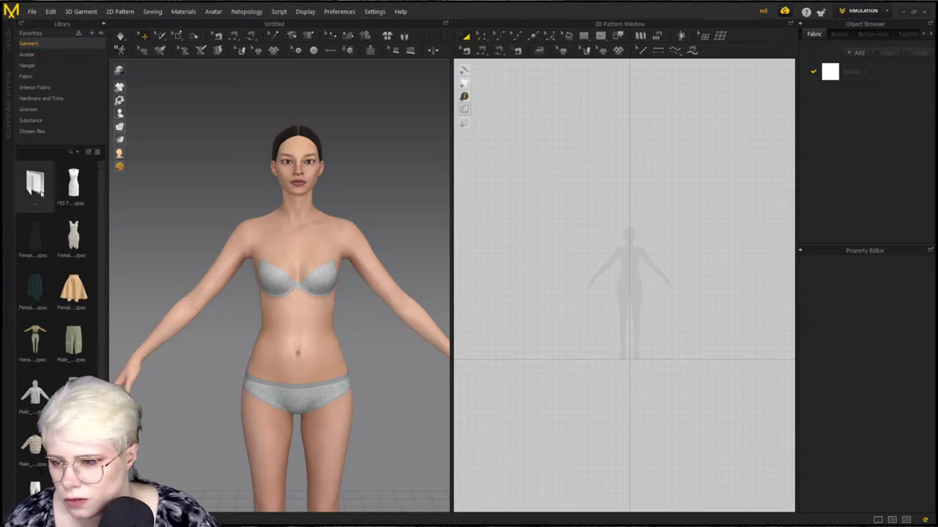
click(102, 25)
click(7, 150)
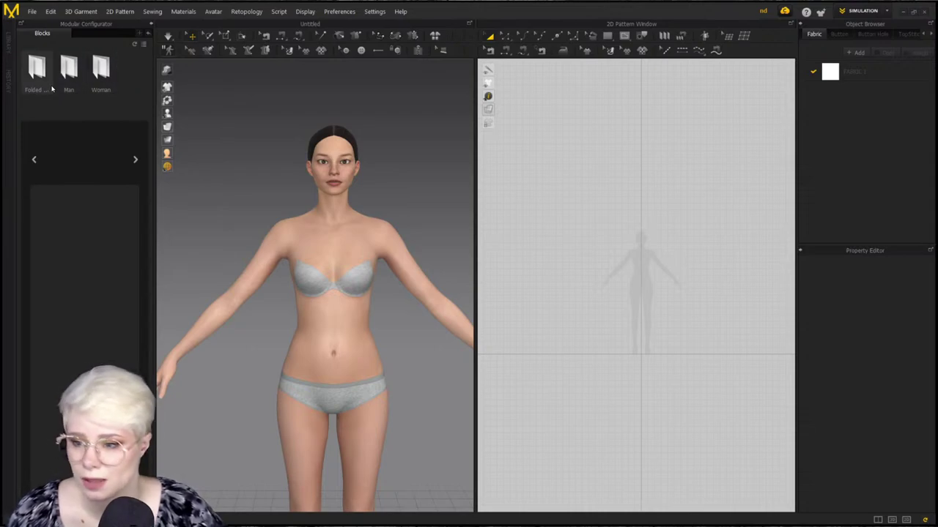
double_click(112, 73)
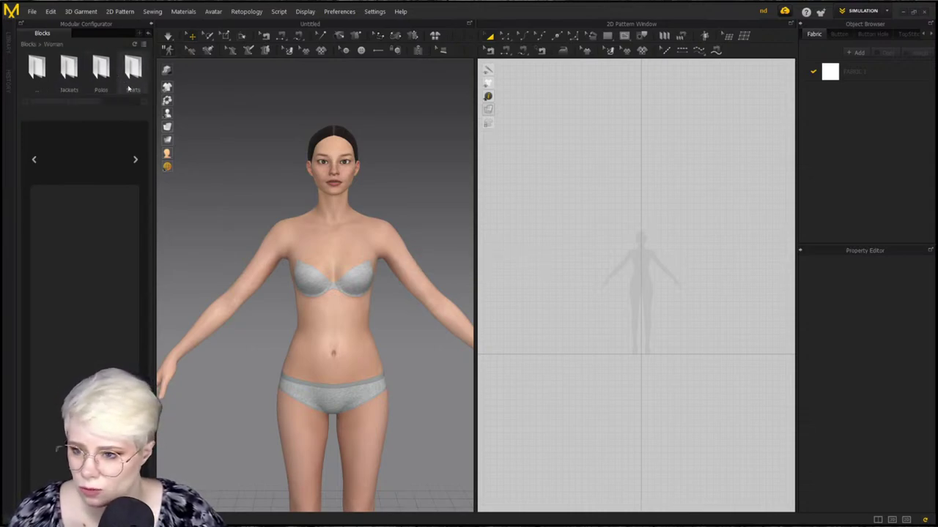
double_click(68, 68)
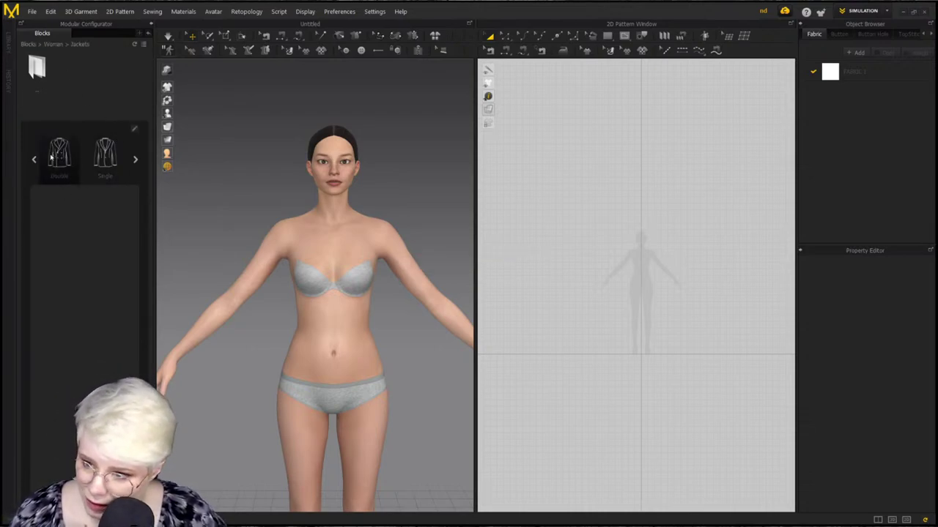
double_click(30, 80)
drag(93, 102, 134, 103)
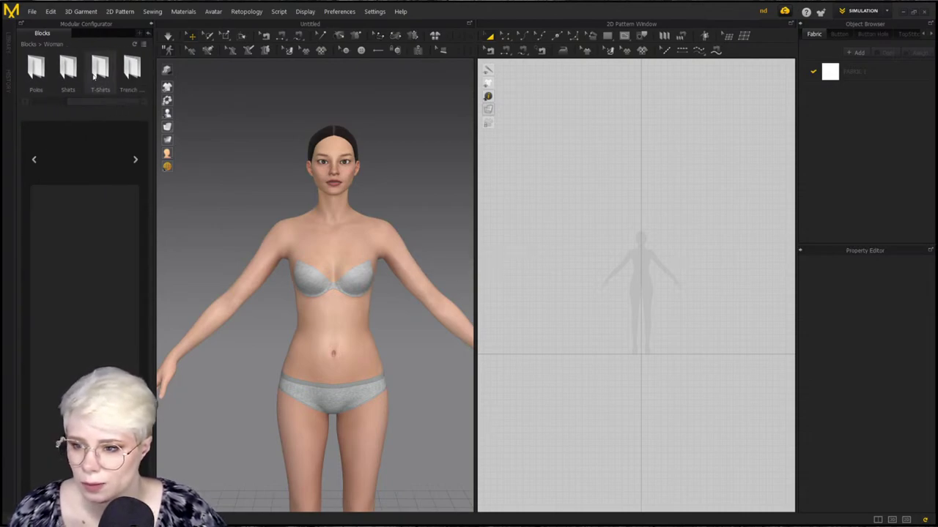
click(98, 67)
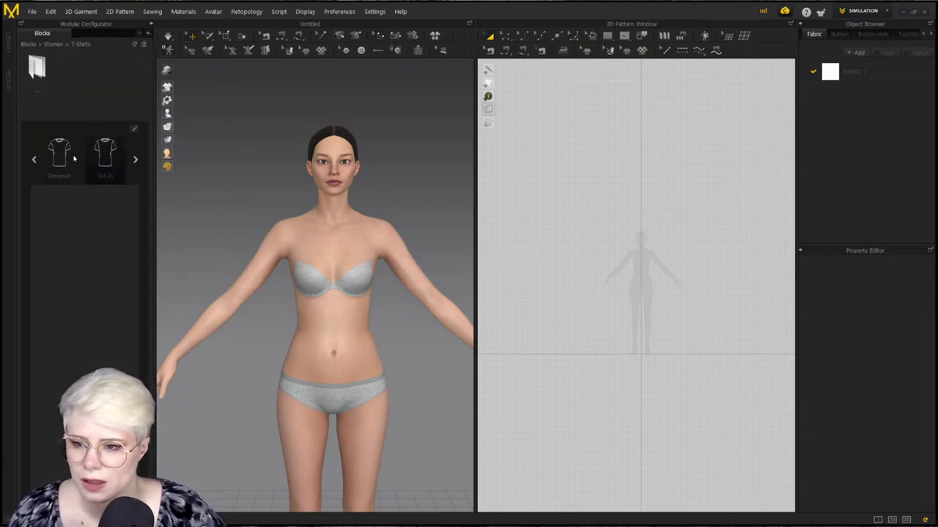
click(63, 158)
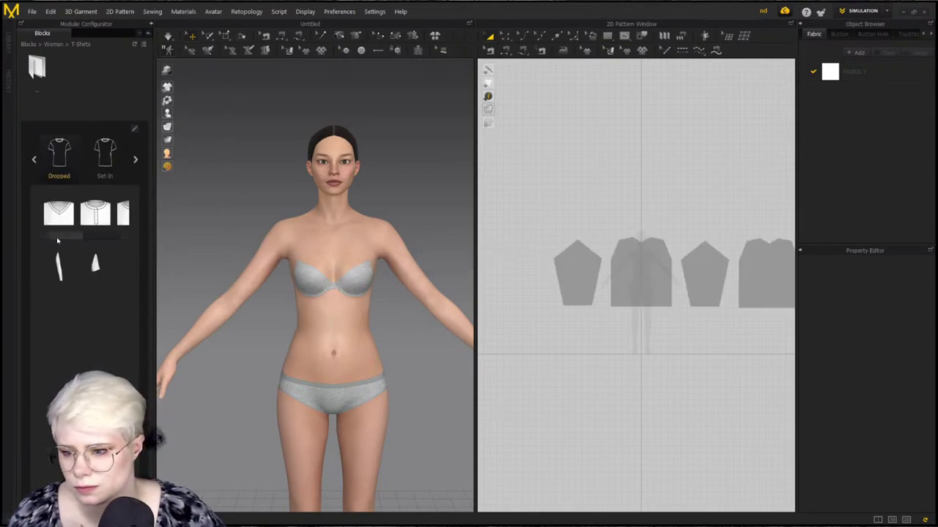
Add the round-neck body and the short wide sleeve to the Dropped T-shirt block
drag(57, 237, 93, 237)
click(80, 213)
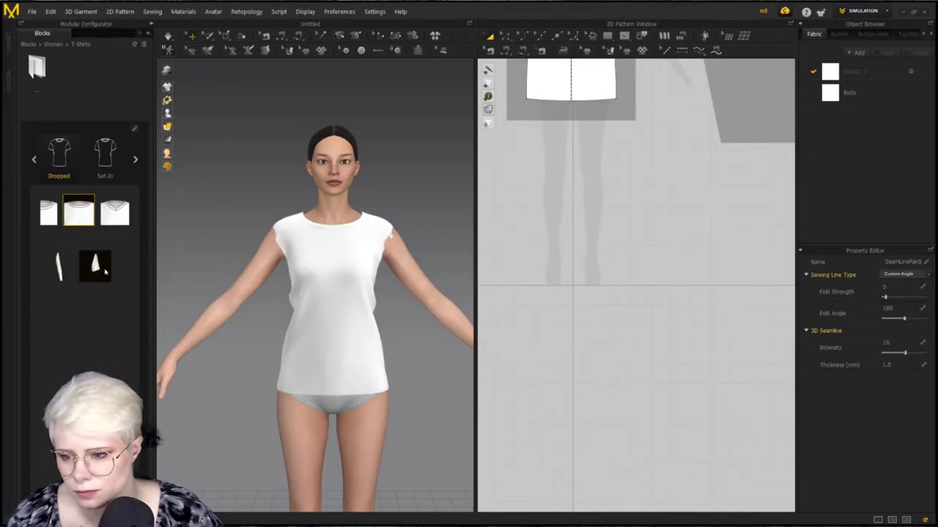
click(97, 267)
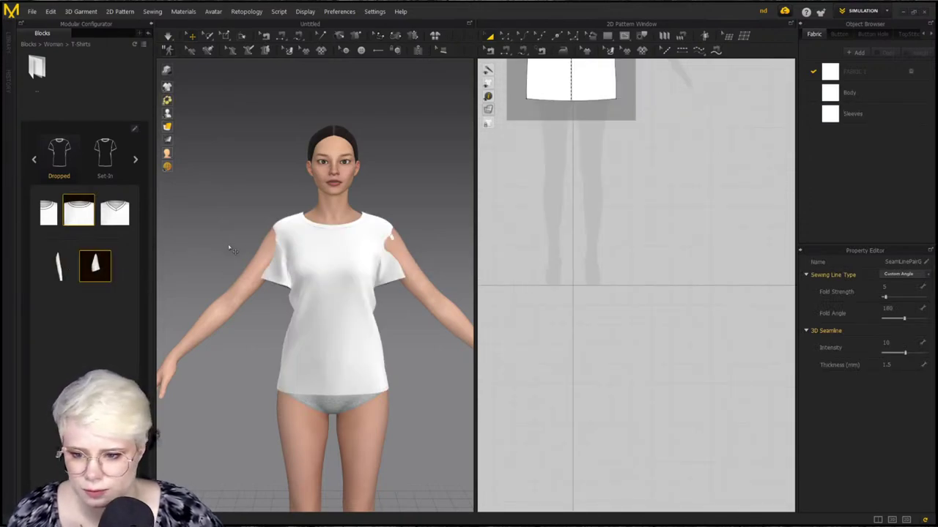
Pull the sleeve off the shoulder and rearrange it around the upper arm using an outer arm arrangement point
click(275, 267)
drag(286, 250, 251, 187)
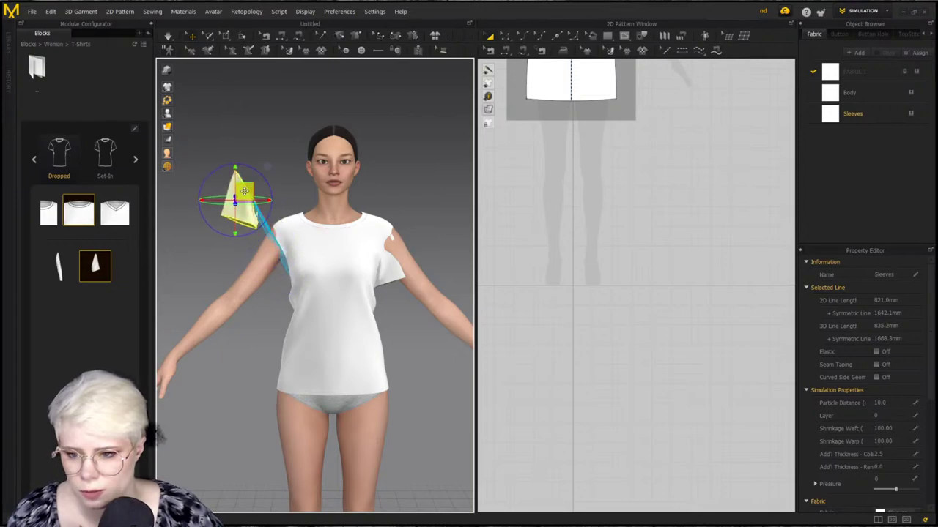
mouse_move(169, 115)
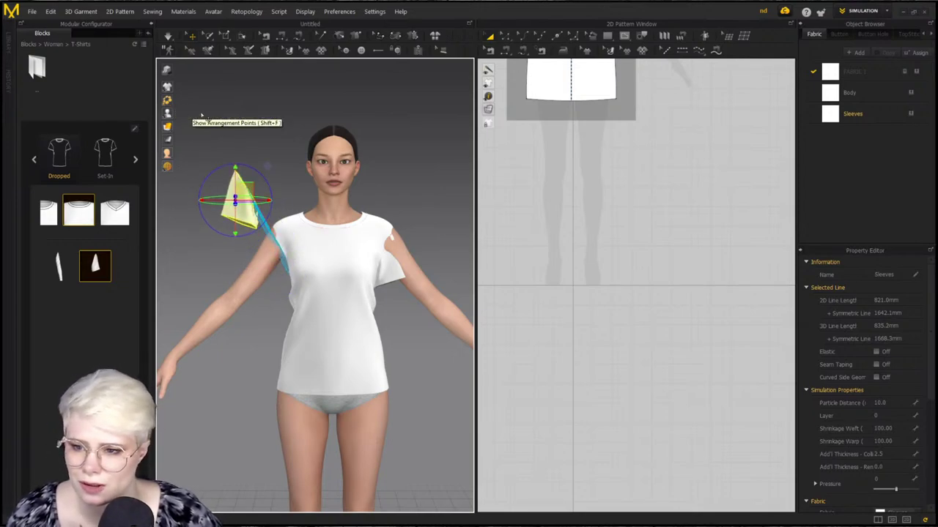
click(199, 114)
right_drag(222, 253, 254, 269)
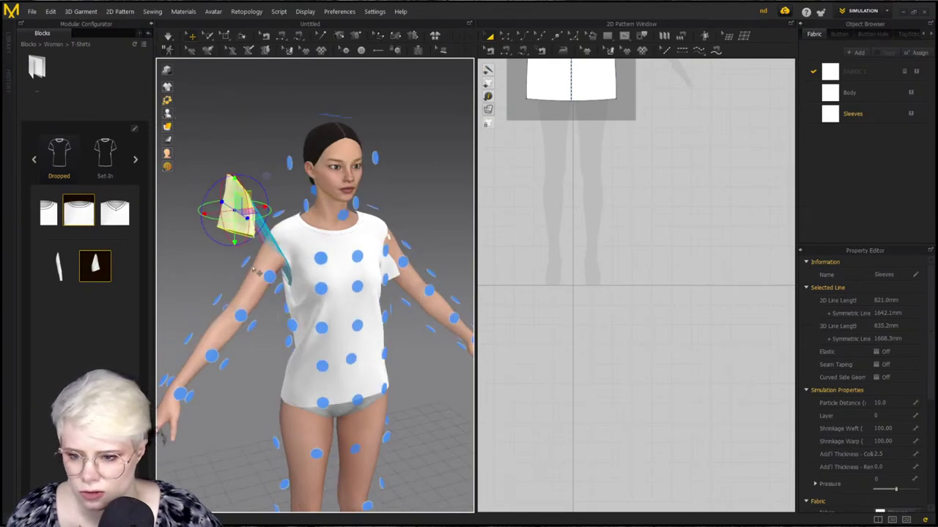
click(247, 263)
right_drag(314, 239, 283, 223)
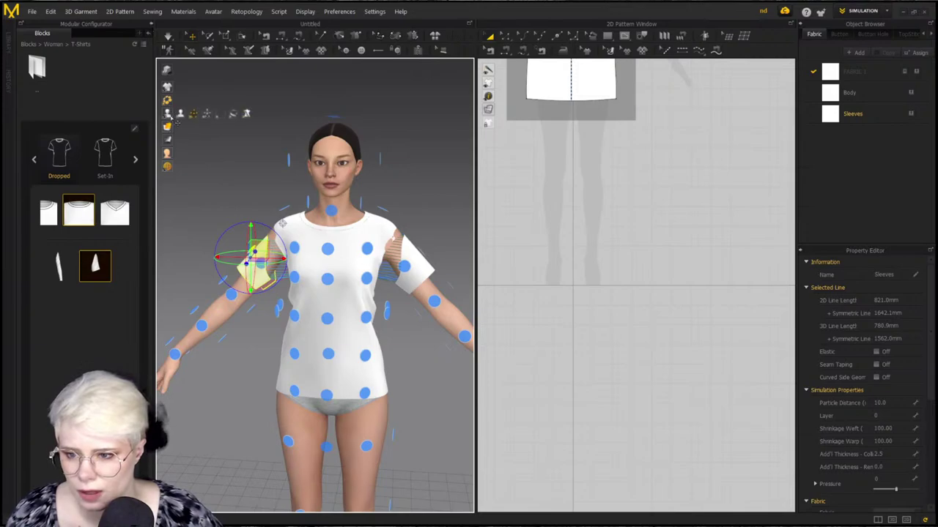
Collapse the modular blocks, simulate the T-shirt on the avatar, and inspect its neckline, shoulders and sleeves up close
click(168, 100)
click(152, 24)
key(space)
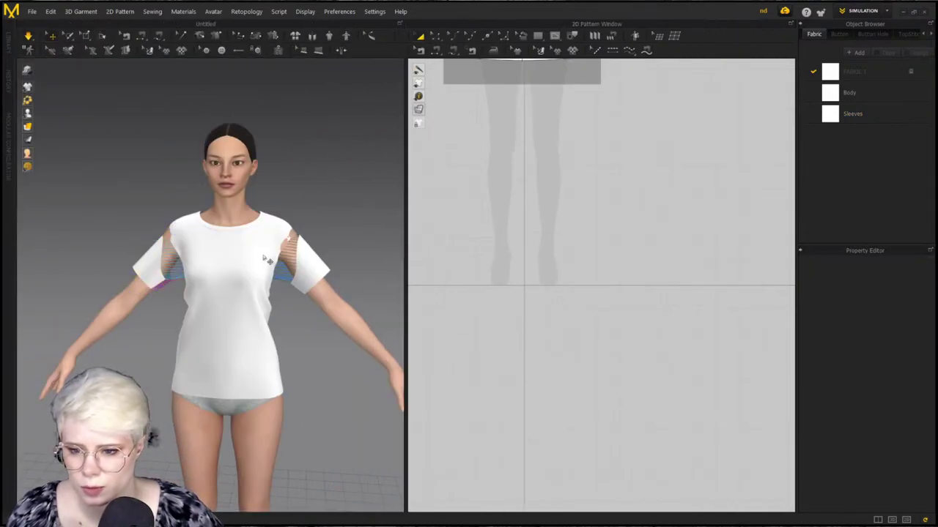
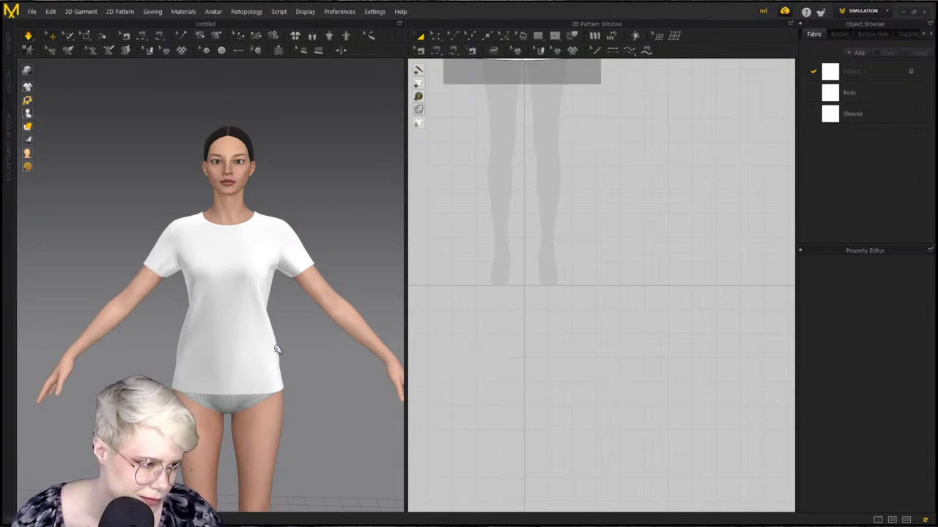
right_drag(192, 269, 218, 268)
scroll(168, 275, up, 3)
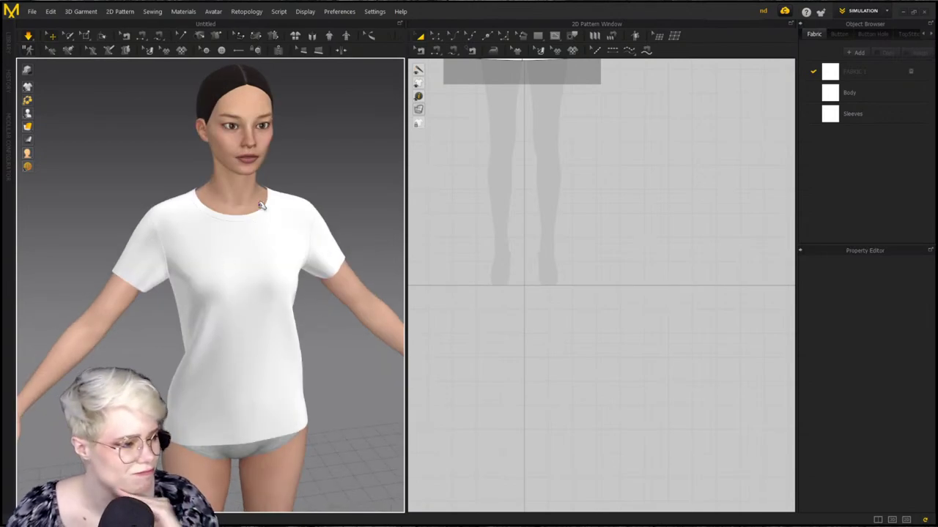
scroll(188, 211, up, 3)
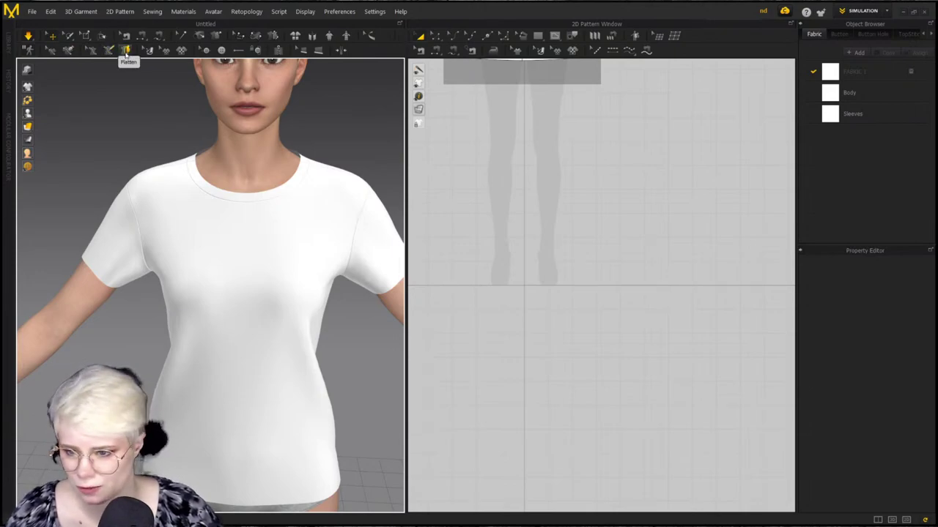
right_drag(138, 210, 246, 212)
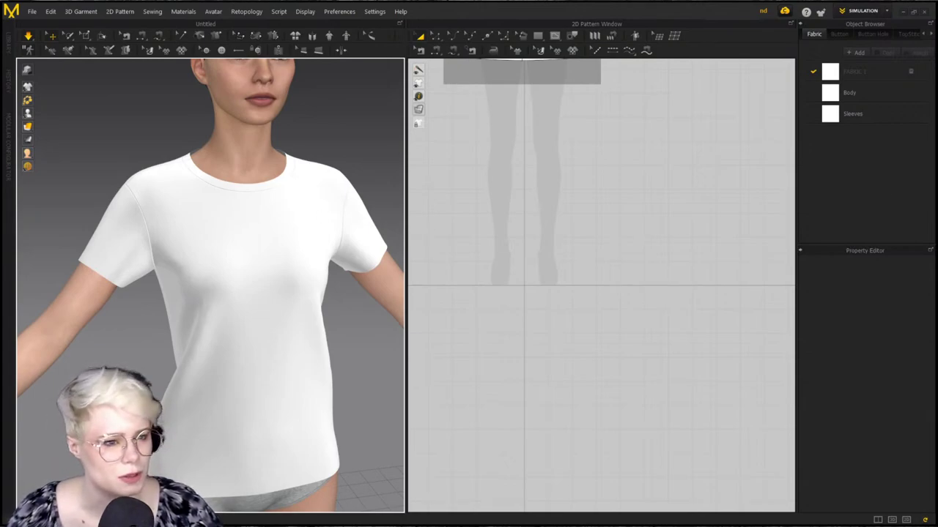
Switch to the browser's cottage core clothing image results and examine the green floral dress with smocked bodice and puff sleeves
drag(937, 211, 431, 1)
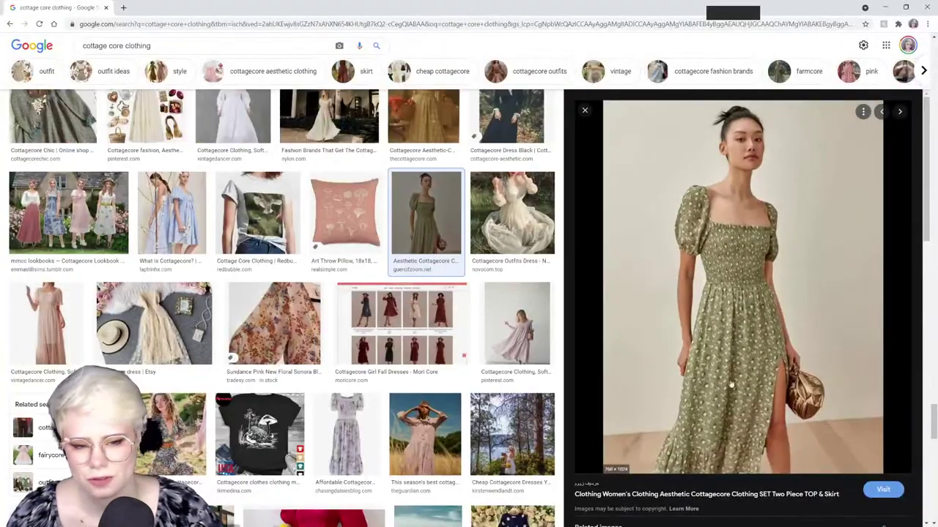
scroll(728, 278, down, 1)
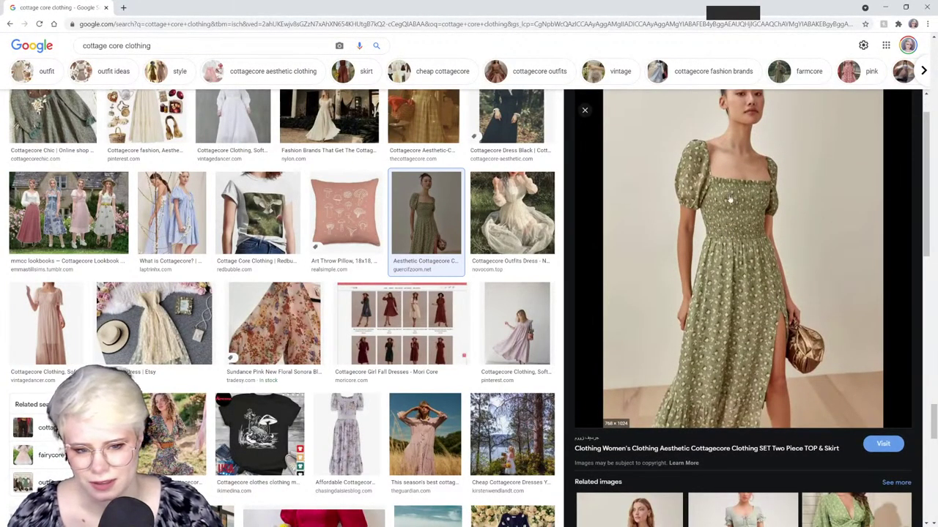
scroll(730, 199, up, 1)
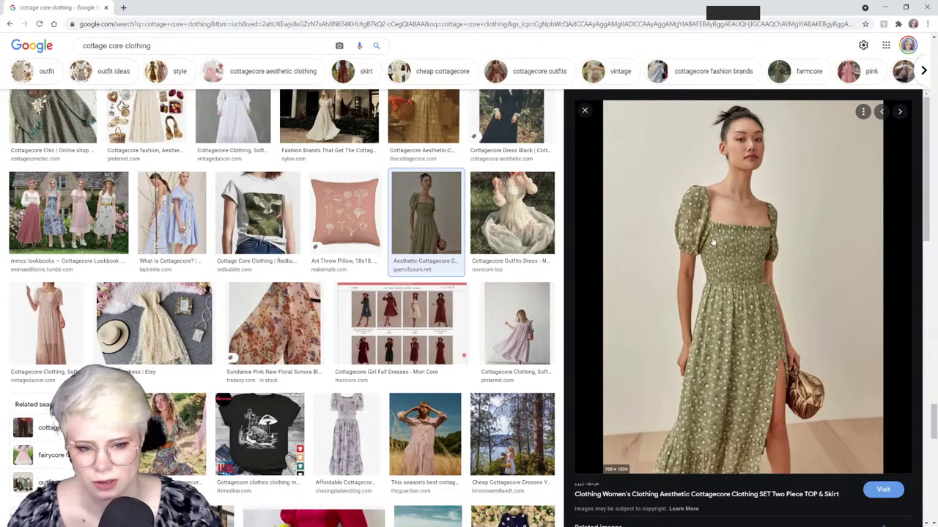
scroll(722, 286, down, 3)
scroll(736, 329, up, 3)
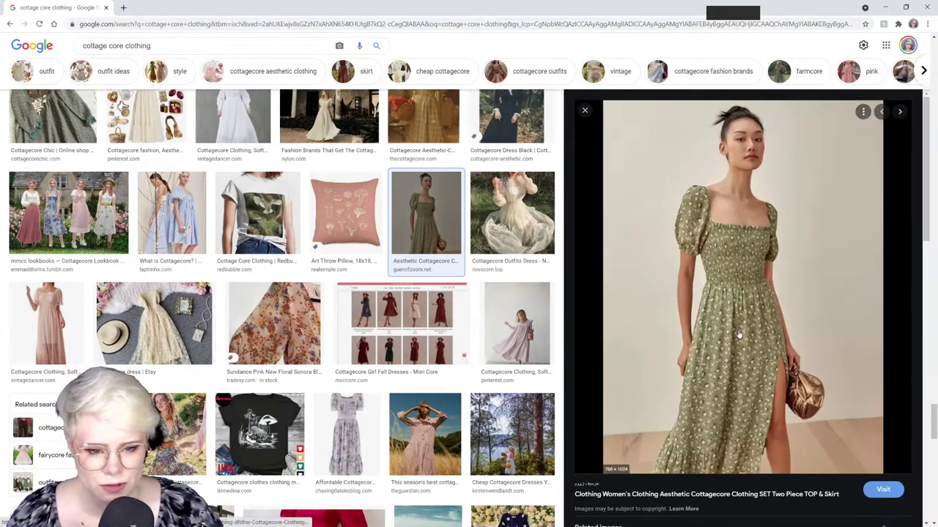
drag(142, 7, 937, 220)
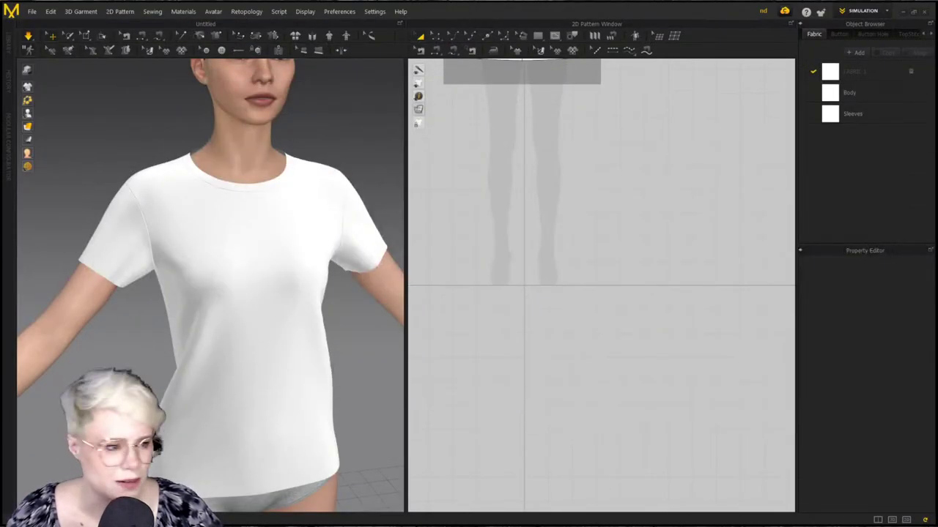
Remove the modular relationship from the T-shirt's pattern pieces
click(176, 308)
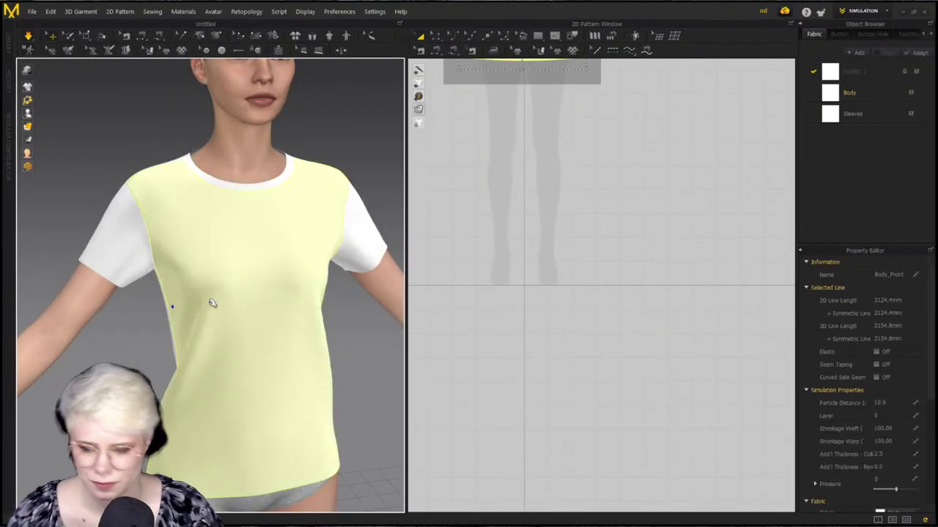
right_click(641, 355)
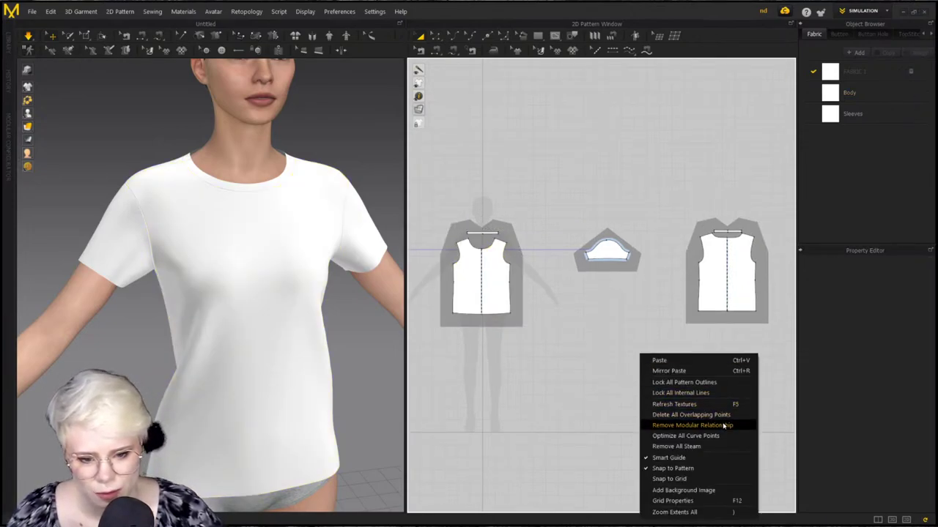
click(688, 425)
click(455, 298)
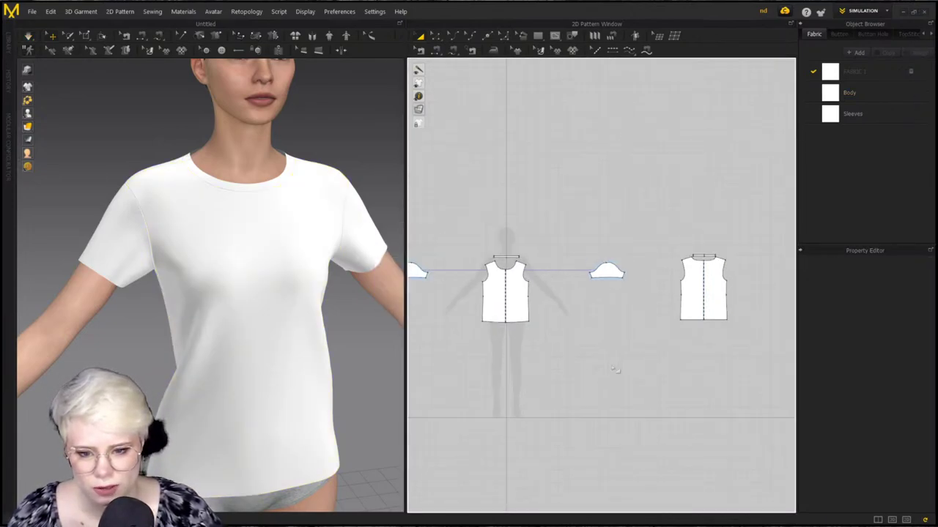
Delete the T-shirt's front body, front neckband and back pieces, keeping only the two sleeves
middle_drag(530, 293, 559, 301)
click(547, 291)
key(Delete)
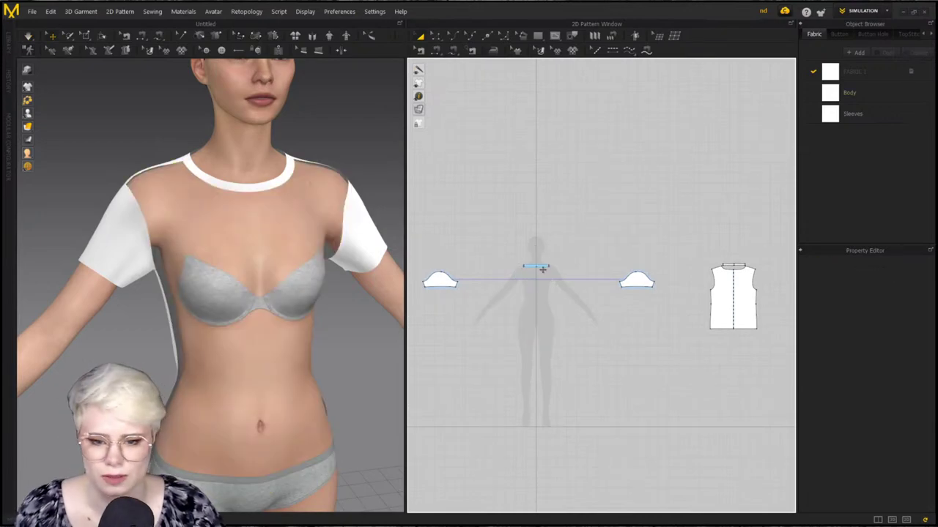
click(540, 267)
key(Delete)
drag(693, 244, 813, 405)
key(Delete)
Draw a rectangular bodice pattern piece about 515 by 231 mm across the avatar's torso silhouette
right_drag(354, 303, 331, 314)
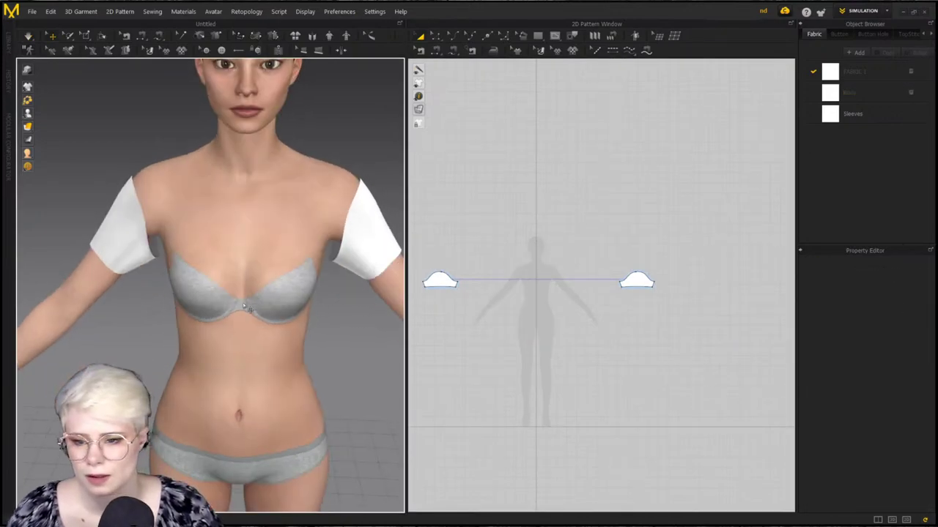
click(363, 238)
shift+click(114, 235)
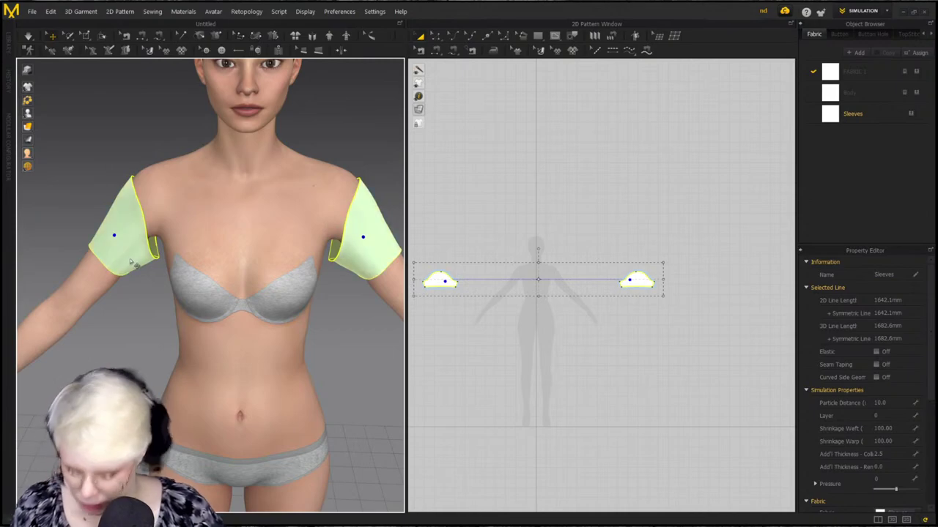
click(538, 35)
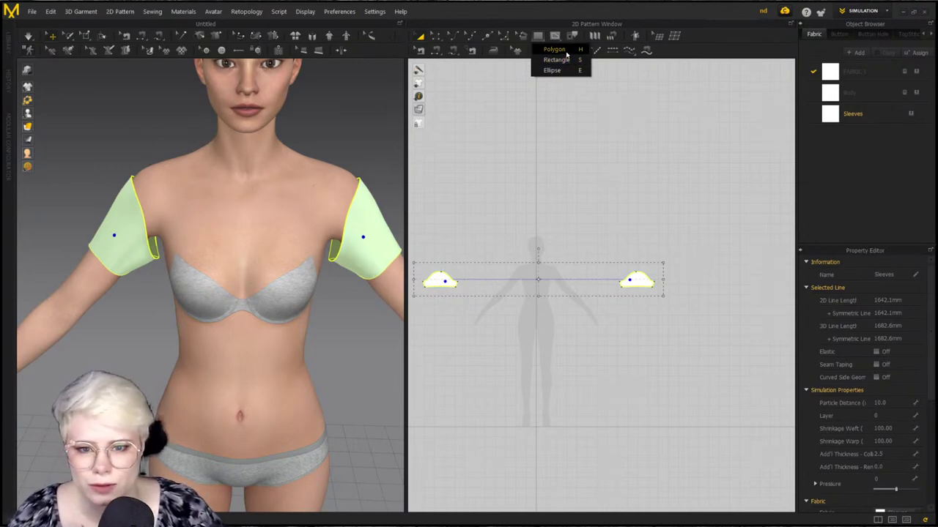
click(564, 59)
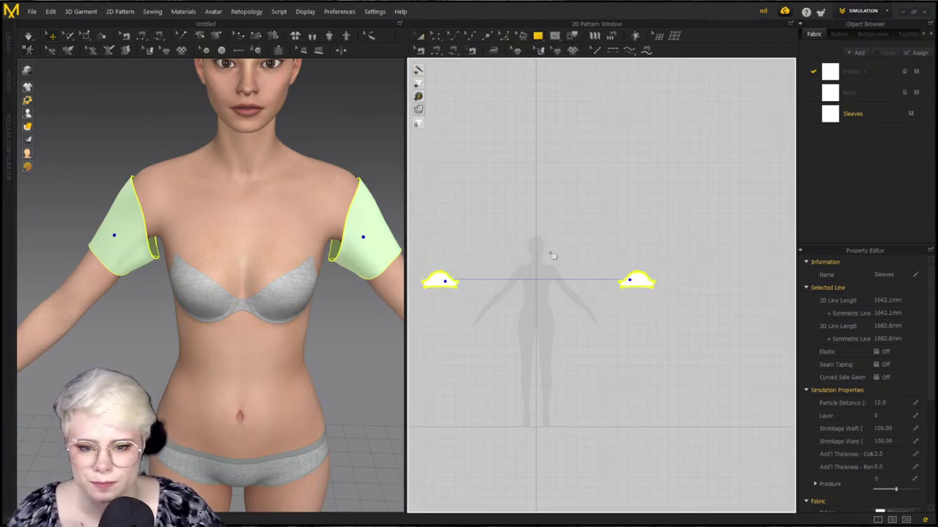
scroll(581, 207, up, 3)
scroll(581, 207, up, 1)
drag(511, 230, 630, 282)
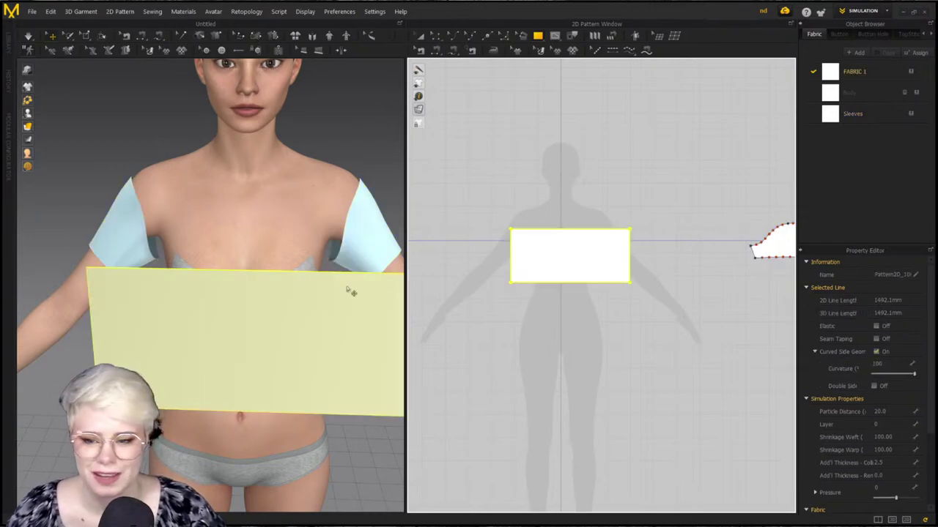
Make a linked symmetric copy of the bodice rectangle beneath the sleeve pattern, and centre the original on the avatar silhouette
scroll(311, 265, up, 2)
right_drag(312, 265, 253, 256)
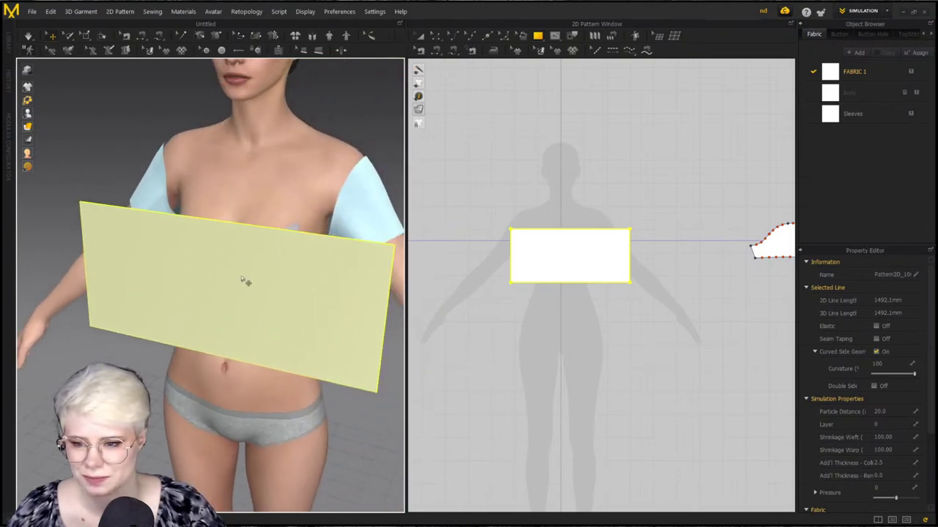
key(a)
click(566, 256)
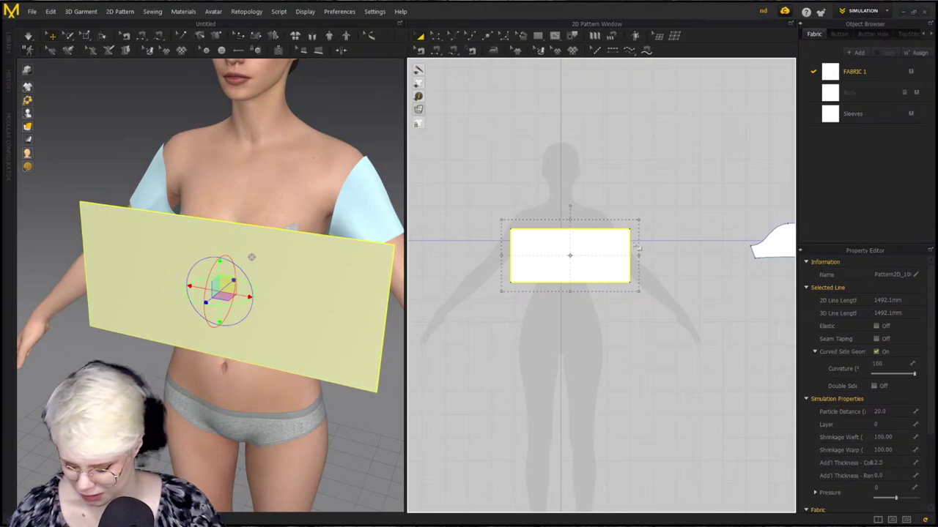
key(ctrl+d)
scroll(667, 335, down, 3)
middle_drag(666, 335, 560, 345)
click(668, 326)
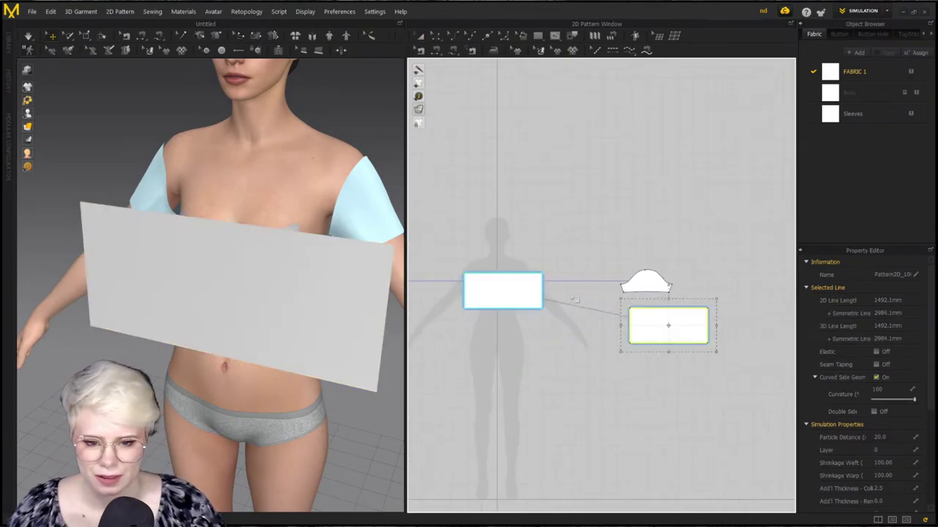
drag(529, 289, 525, 314)
Display the avatar's arrangement points and wrap the copied rectangle around the upper back from the centre-back point
right_drag(300, 254, 70, 126)
scroll(182, 247, down, 3)
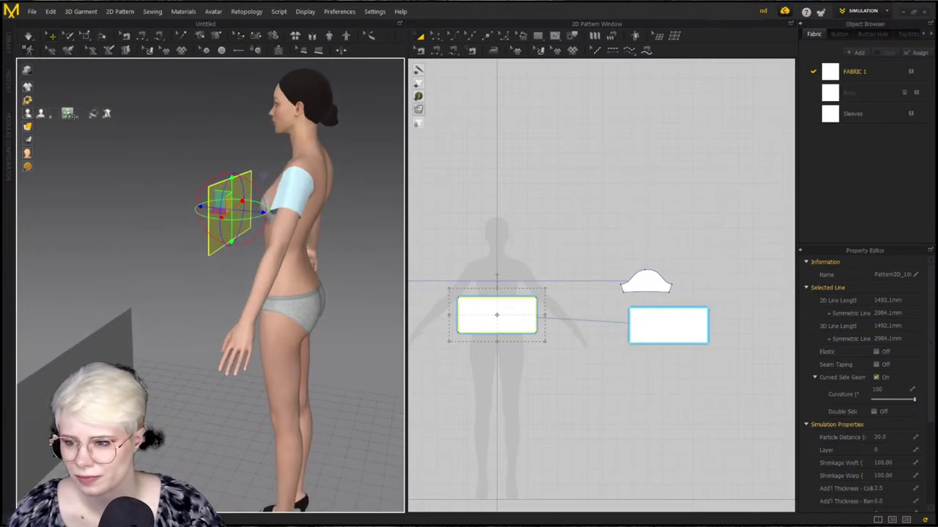
click(68, 114)
click(665, 321)
key(8)
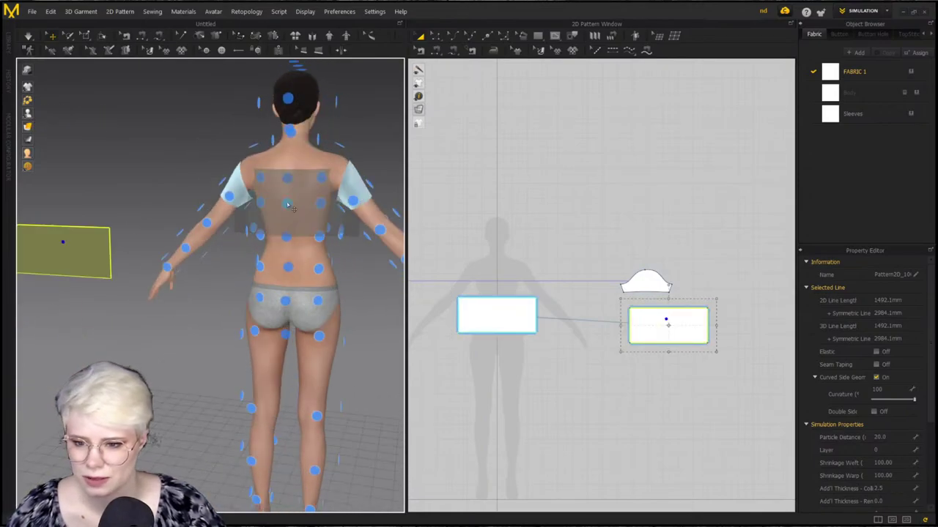
click(287, 205)
right_drag(288, 208, 432, 239)
Arrange the front rectangle around the chest from a front bust point, and lower it slightly on the torso
click(267, 212)
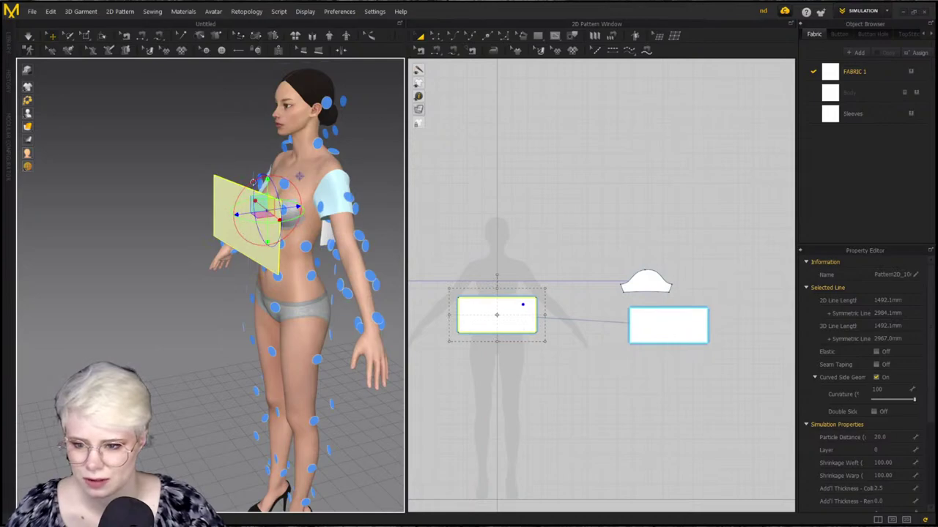
drag(237, 243, 80, 210)
right_drag(81, 210, 277, 208)
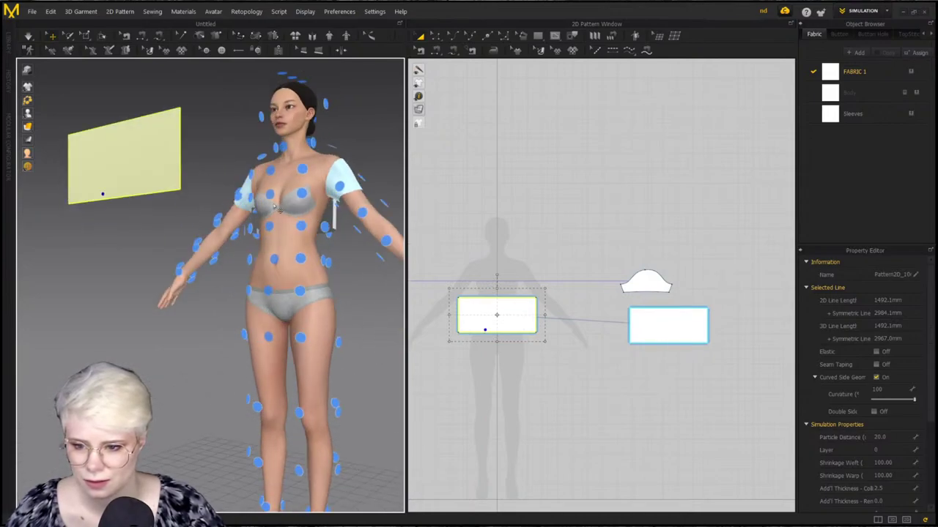
click(270, 196)
key(2)
drag(302, 227, 302, 243)
right_drag(302, 243, 218, 222)
drag(286, 233, 287, 247)
click(505, 236)
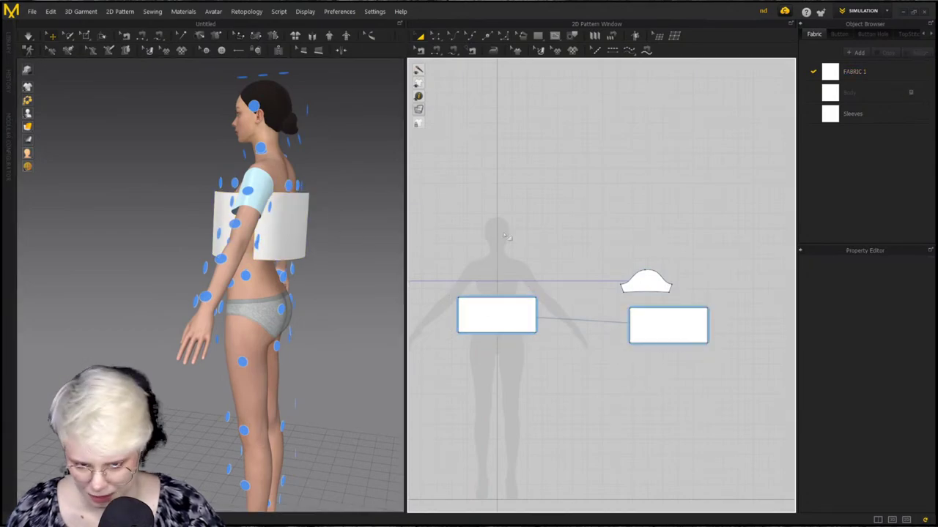
Sew both side edges of the front rectangle to the matching side edges of the back rectangle
key(n)
click(537, 320)
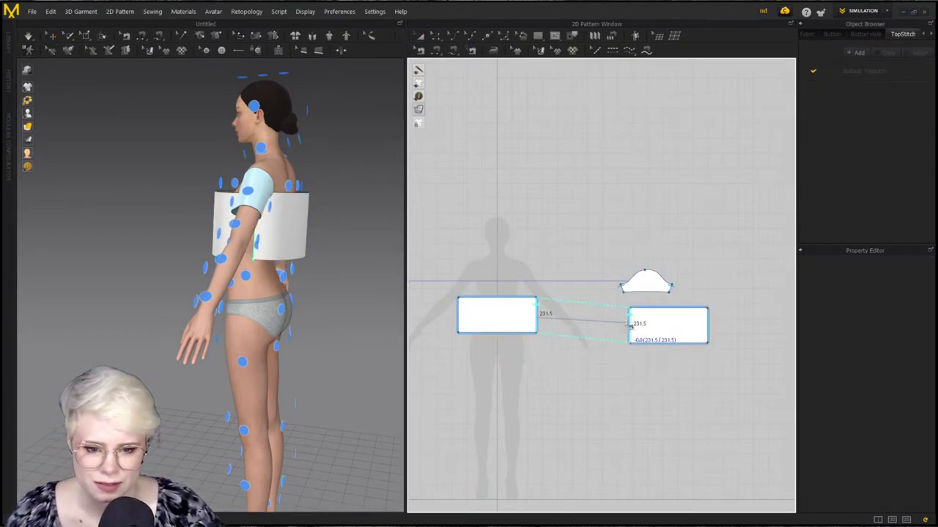
click(630, 324)
click(459, 314)
click(707, 323)
click(622, 288)
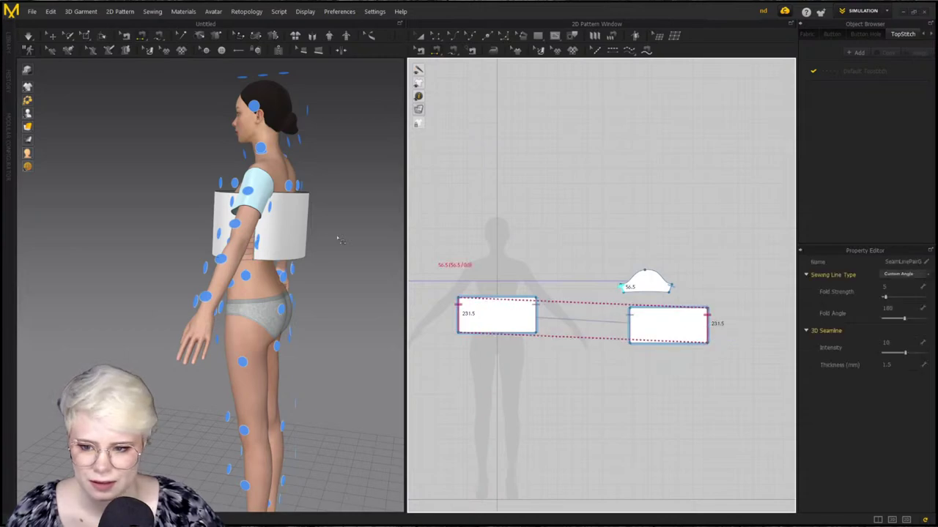
right_drag(337, 236, 364, 229)
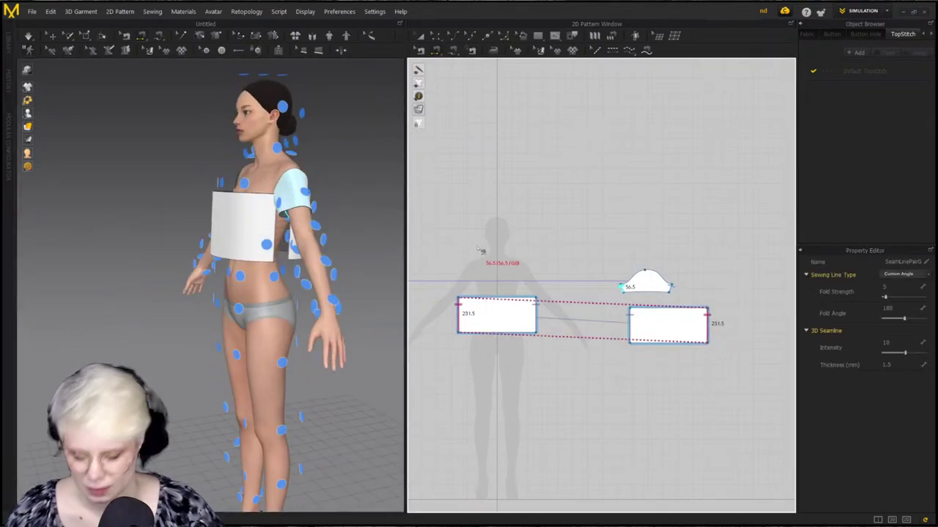
Add eight evenly spaced internal lines, offset 25.7 mm, between the upper and lower edges of the bodice rectangle
key(z)
scroll(505, 264, up, 4)
scroll(615, 287, down, 5)
click(570, 292)
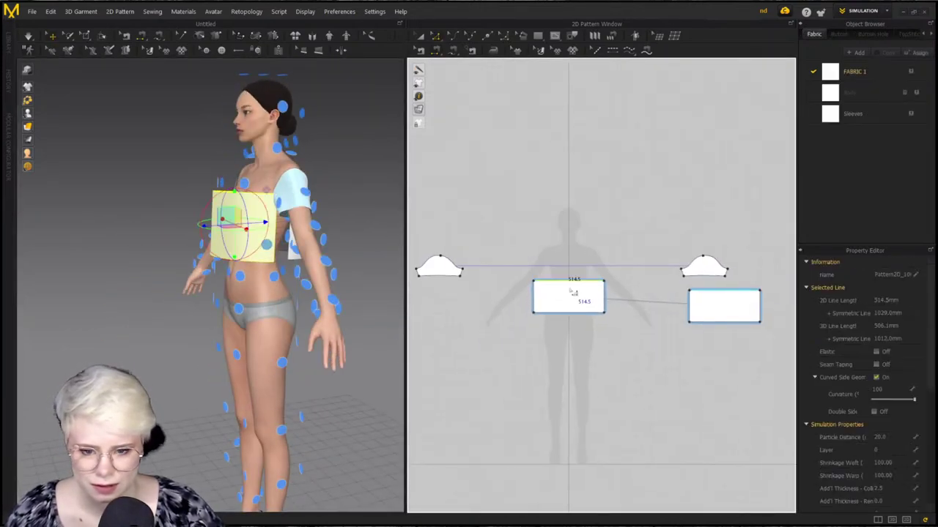
right_click(569, 314)
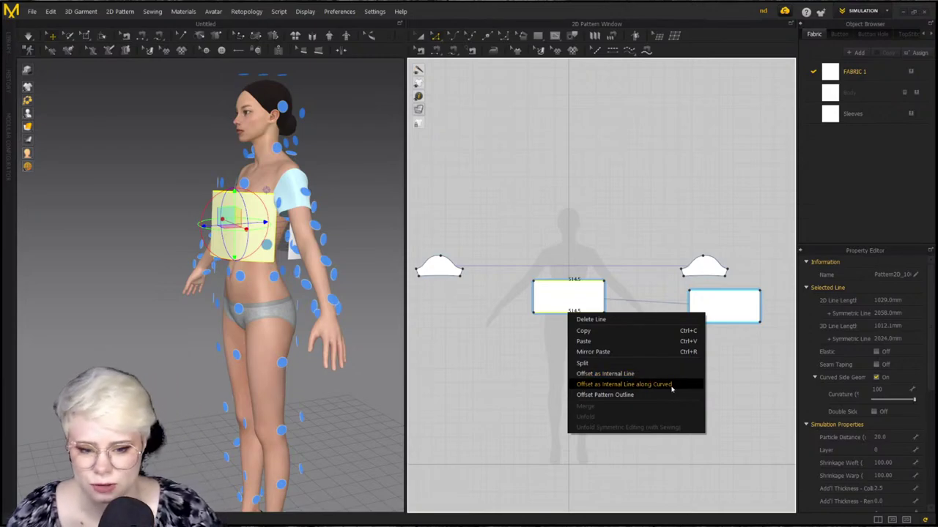
click(671, 388)
drag(507, 185, 663, 111)
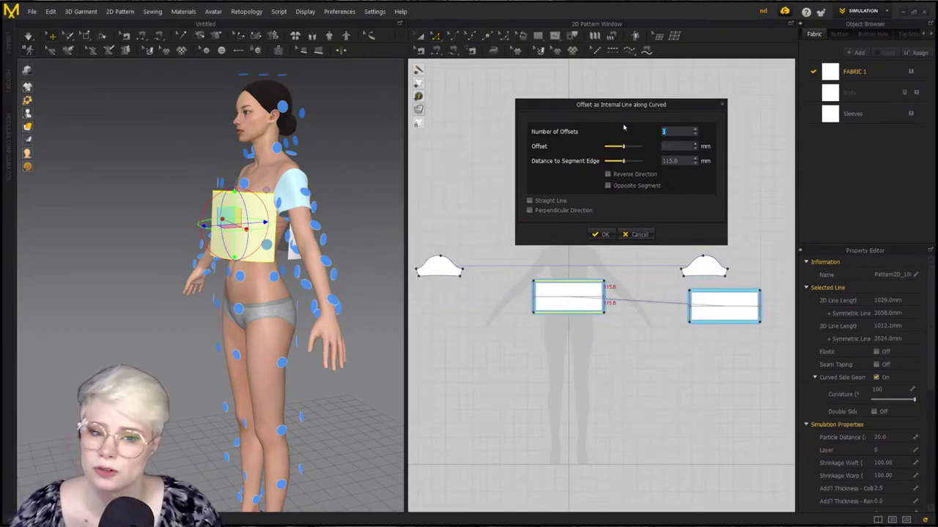
click(695, 130)
click(696, 130)
click(695, 129)
click(695, 130)
click(695, 130)
click(695, 130)
click(696, 130)
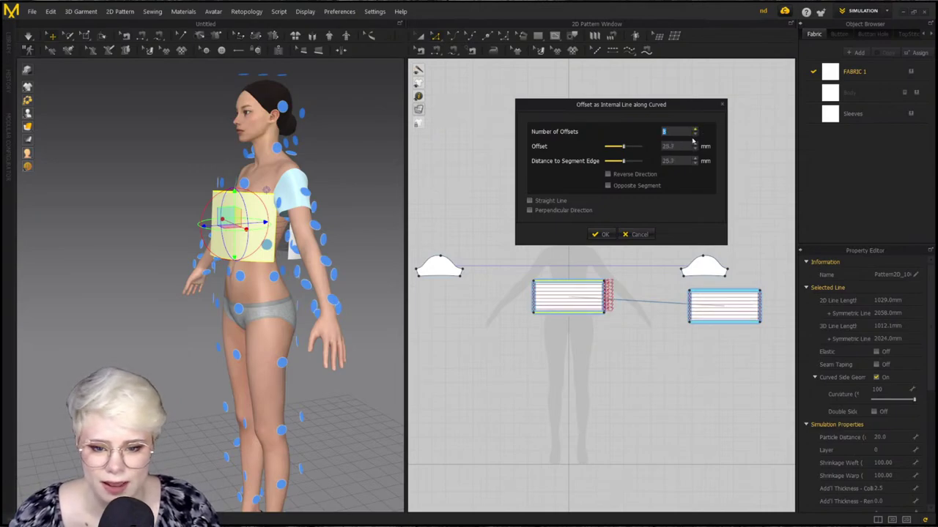
click(599, 234)
Turn on elastic for the eight internal lines of the bodice
scroll(227, 301, up, 2)
right_drag(228, 301, 308, 349)
scroll(308, 349, up, 1)
middle_drag(290, 335, 234, 354)
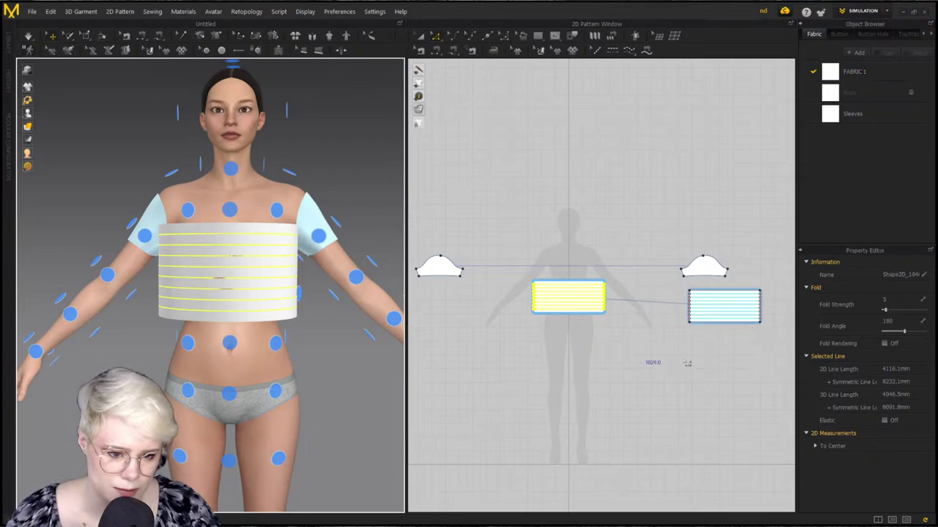
click(885, 422)
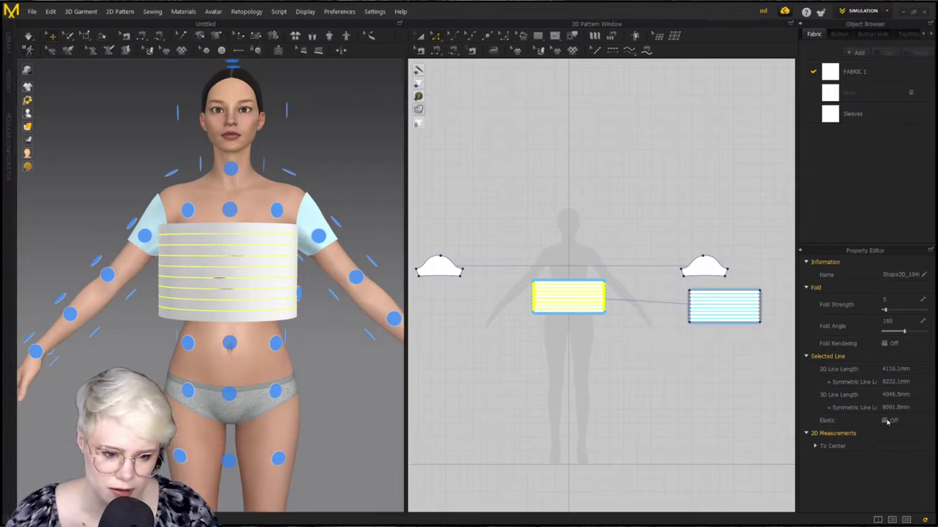
Freeze both sleeves so that they stay out of the simulation
right_drag(282, 336, 189, 338)
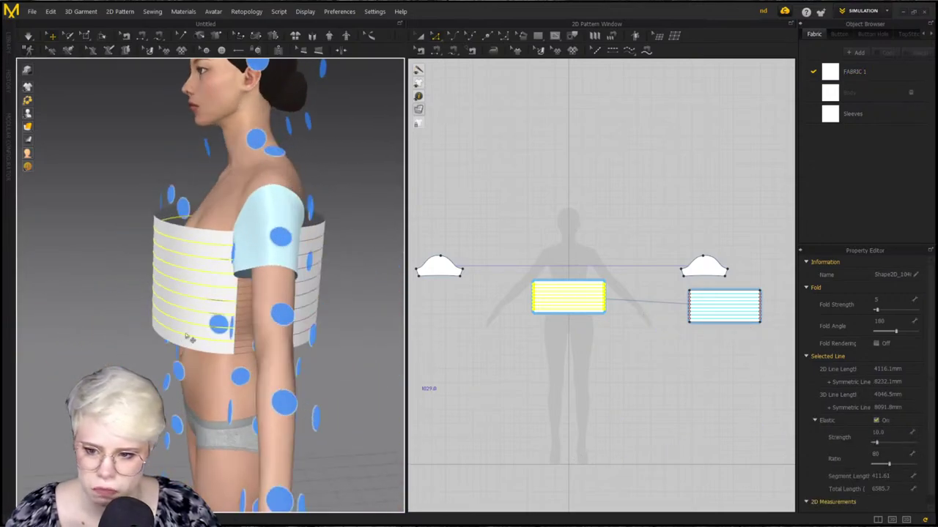
right_drag(267, 304, 344, 301)
click(355, 219)
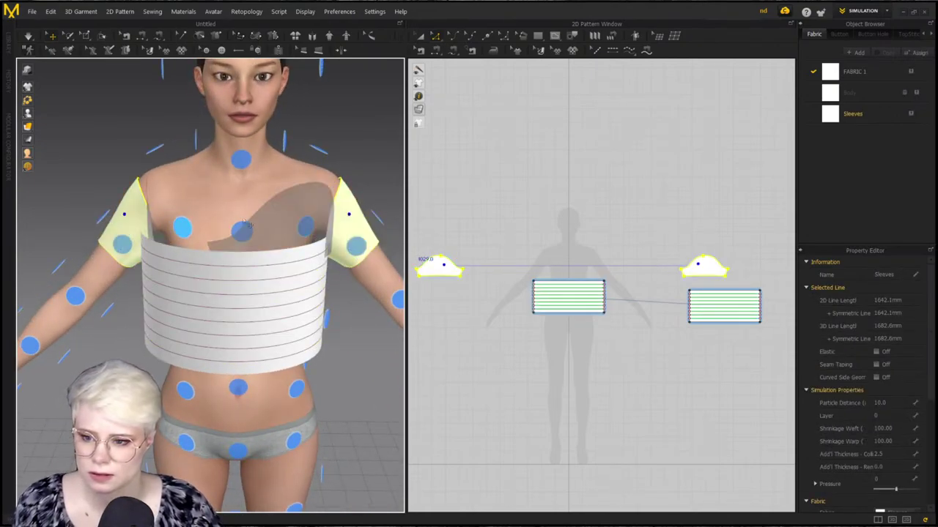
click(556, 157)
Try simulating the elasticated bodice on the avatar, and undo the resulting drape
key(space)
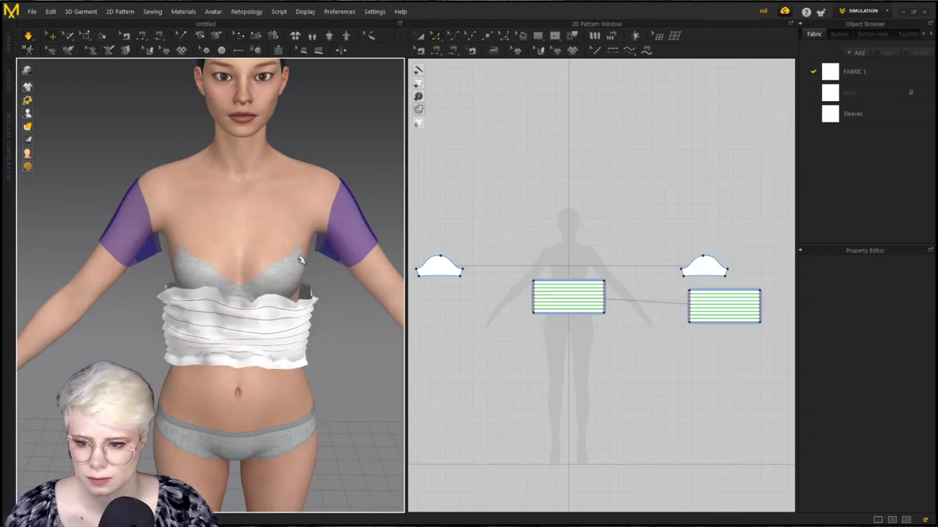
key(space)
key(ctrl+z)
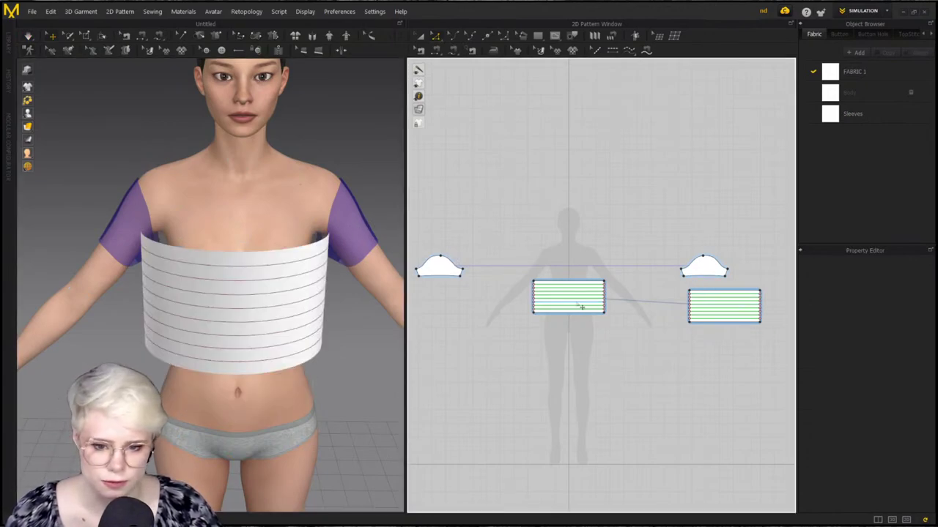
Select the bodice's eight internal lines with its upper and lower edges, and apply elastic to them at a ratio of 50
scroll(580, 316, up, 4)
click(571, 313)
shift+click(570, 304)
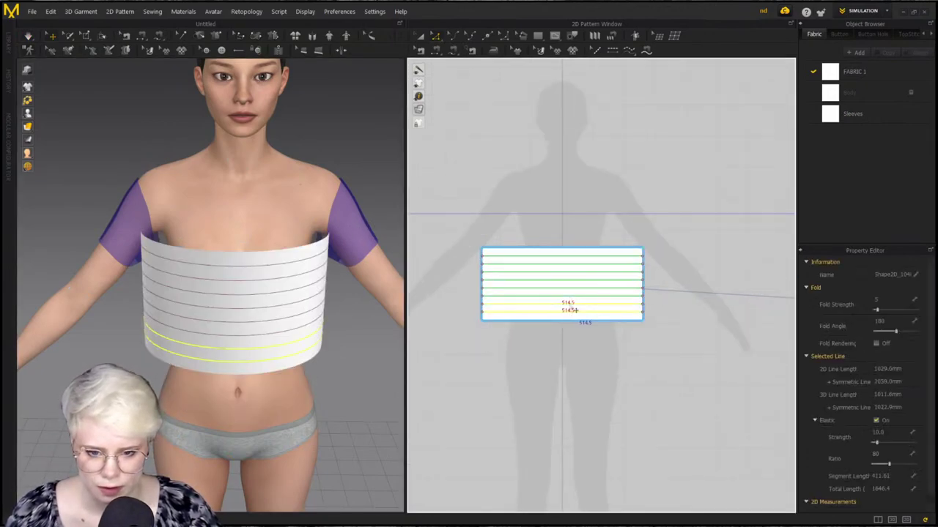
shift+click(572, 296)
shift+click(574, 288)
shift+click(576, 280)
shift+click(578, 272)
shift+click(583, 265)
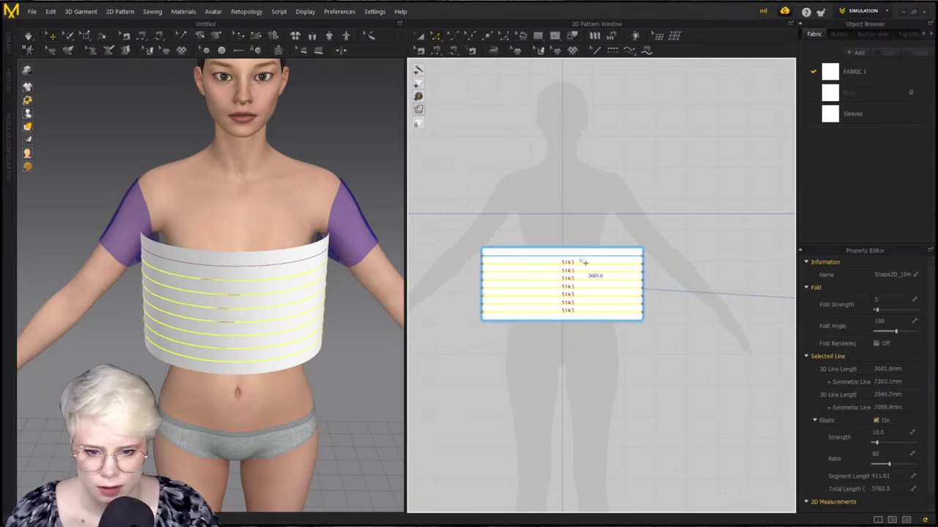
shift+click(587, 256)
shift+click(585, 248)
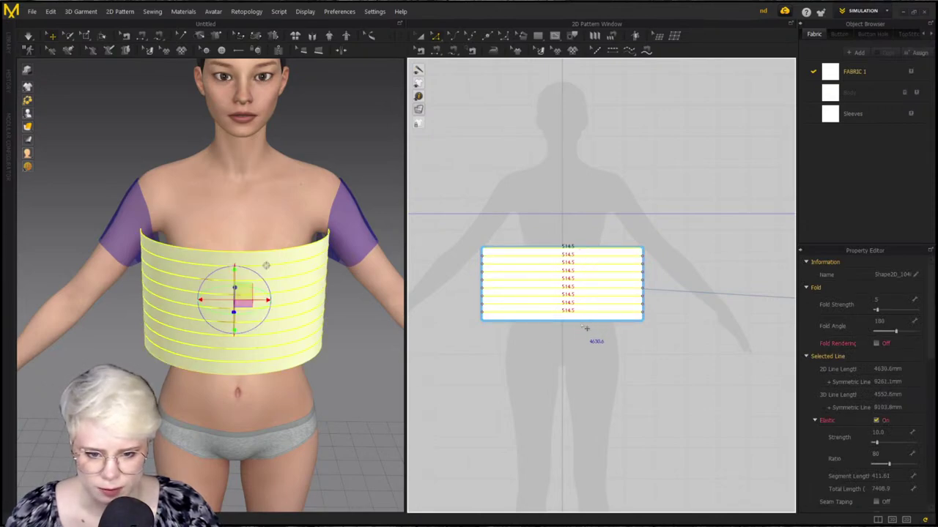
shift+click(586, 329)
click(876, 421)
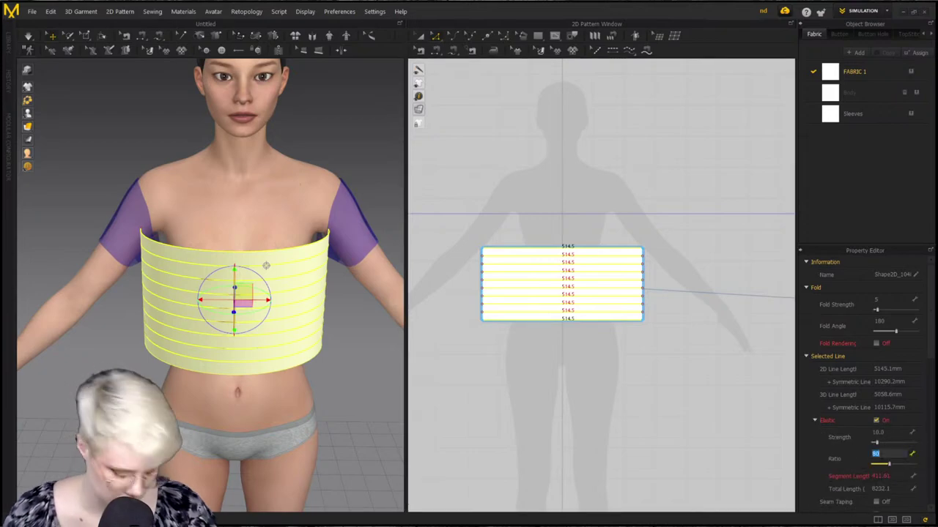
key(Return)
Simulate the smocked bodice on the avatar and set the bodice piece's particle distance to 10
key(space)
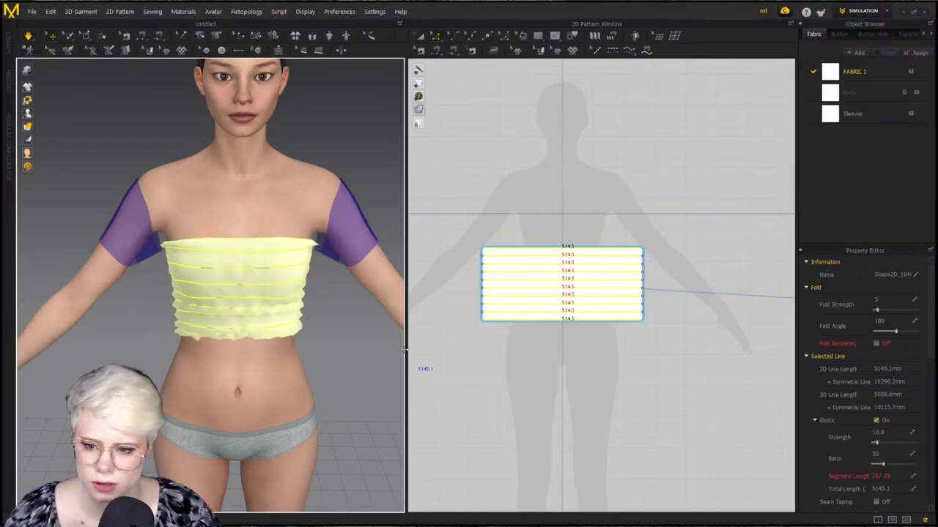
right_drag(295, 284, 323, 263)
click(323, 262)
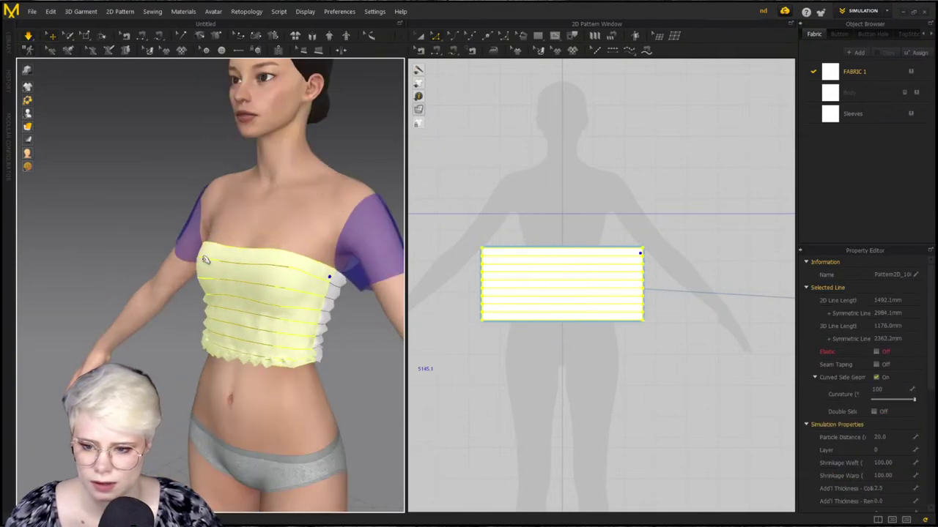
click(895, 437)
key(Return)
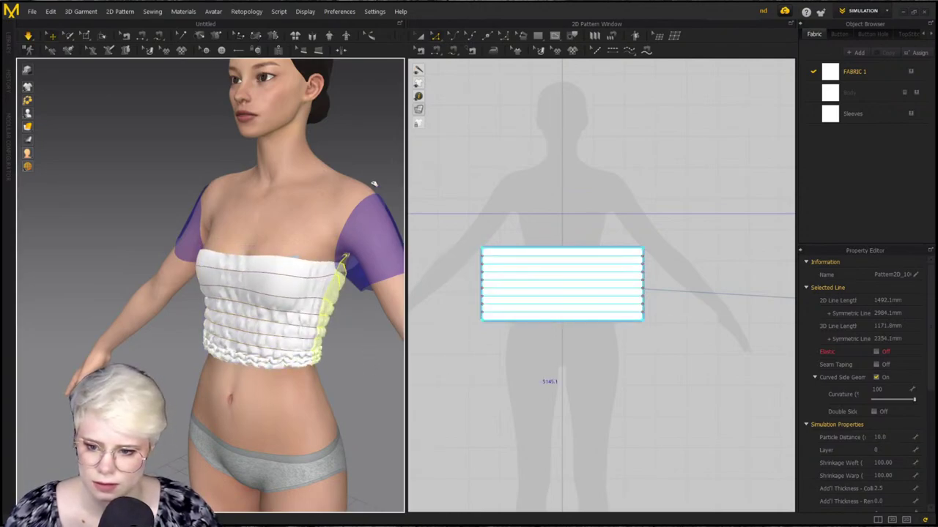
Try to pull the bodice's upper edge higher over the bust during simulation
drag(222, 272, 222, 140)
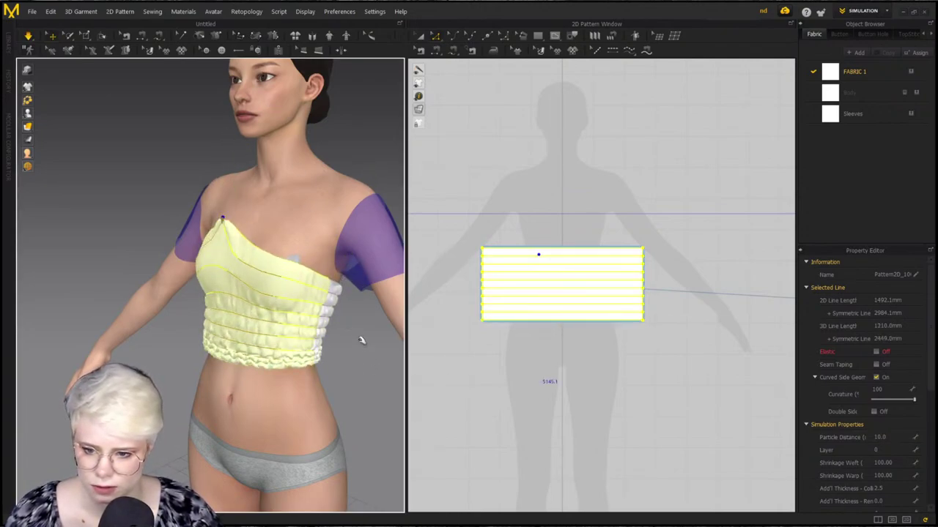
drag(326, 292, 391, 51)
drag(211, 283, 229, 118)
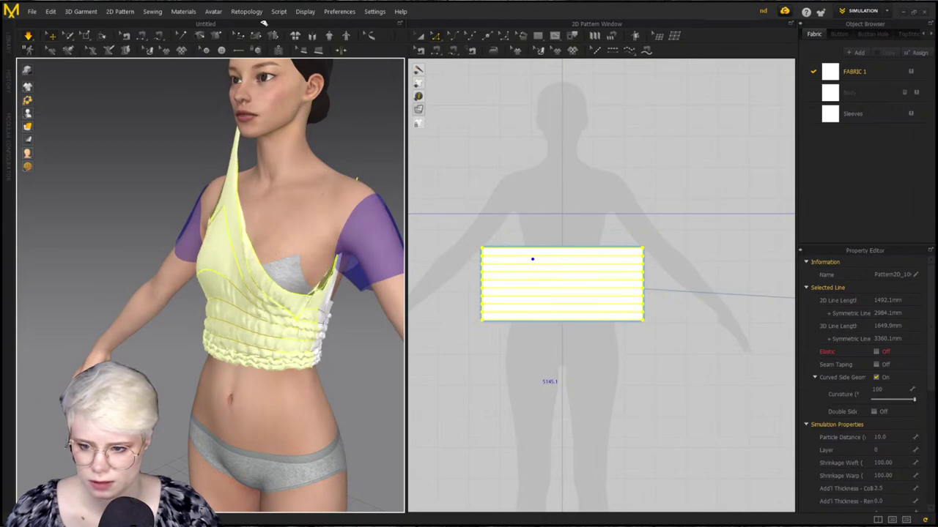
drag(266, 312, 304, 13)
key(space)
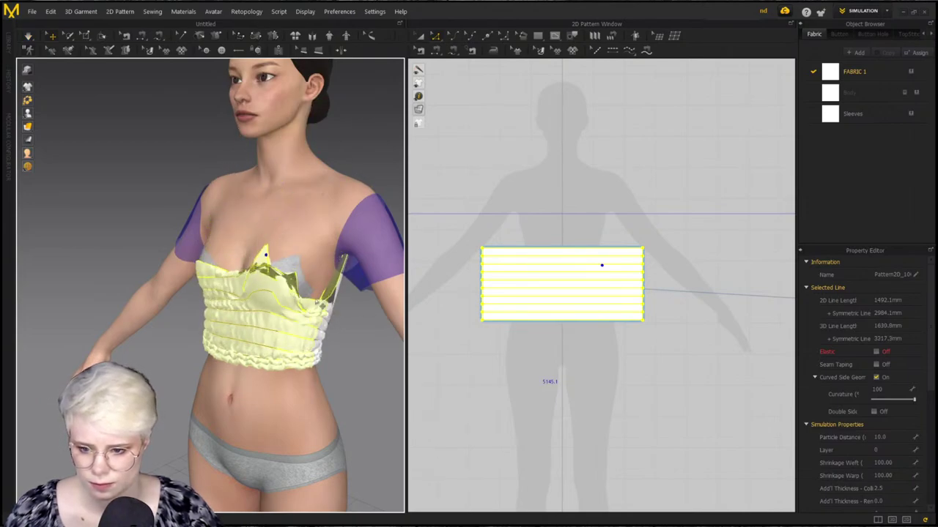
Reset the 3D arrangement of the front and back bodice pieces around the avatar
click(285, 385)
click(248, 329)
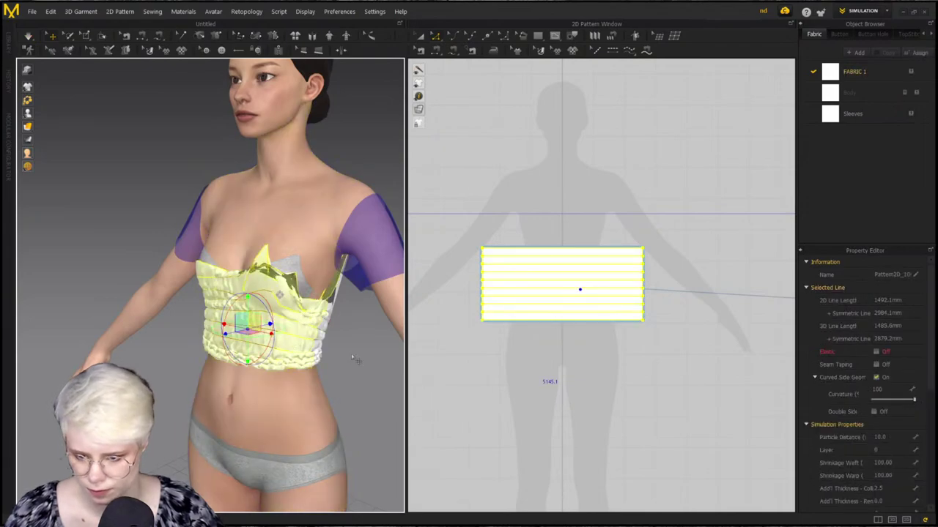
click(315, 343)
right_click(270, 345)
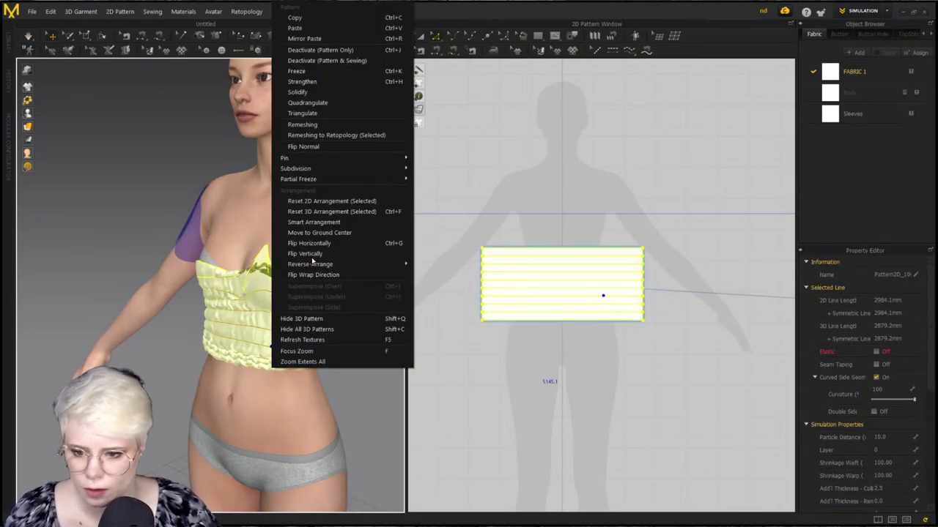
click(301, 220)
click(762, 367)
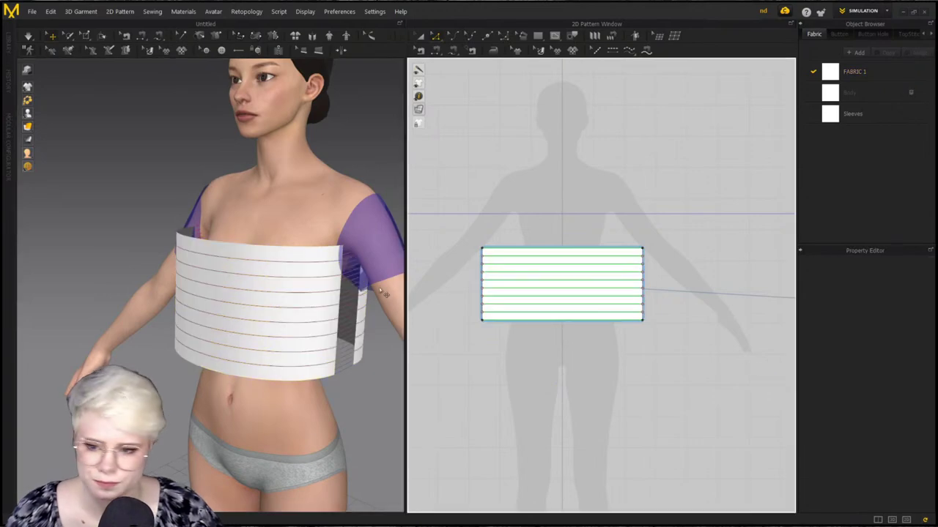
Raise both bodice pieces higher on the avatar's chest and simulate the smocked bodice from there
click(252, 295)
click(366, 304)
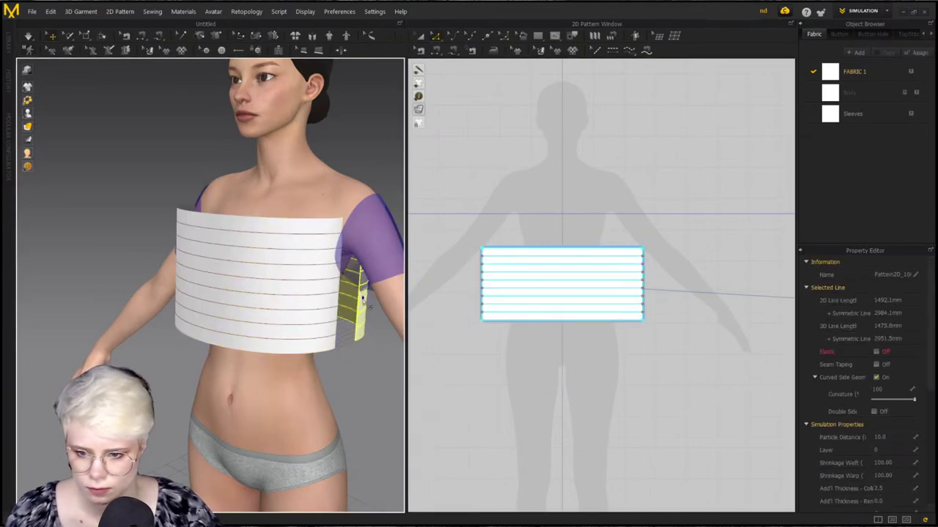
click(286, 233)
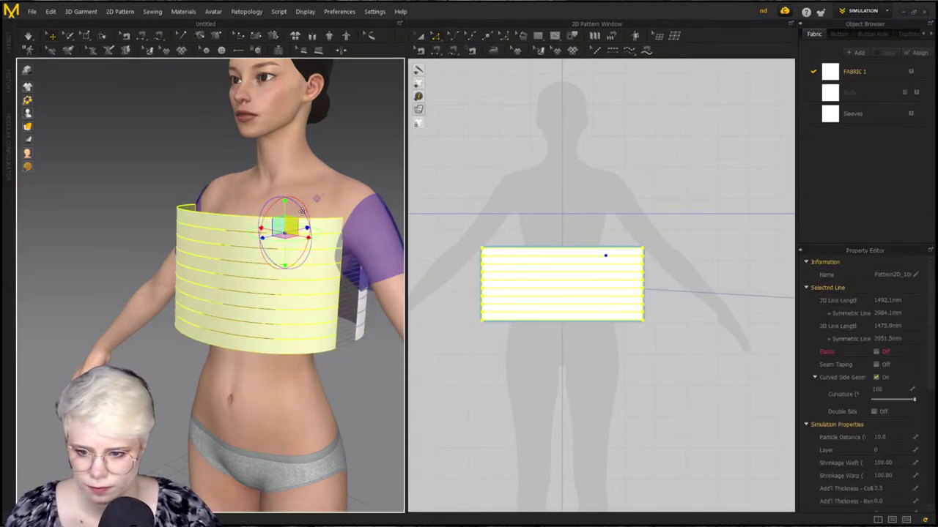
click(591, 271)
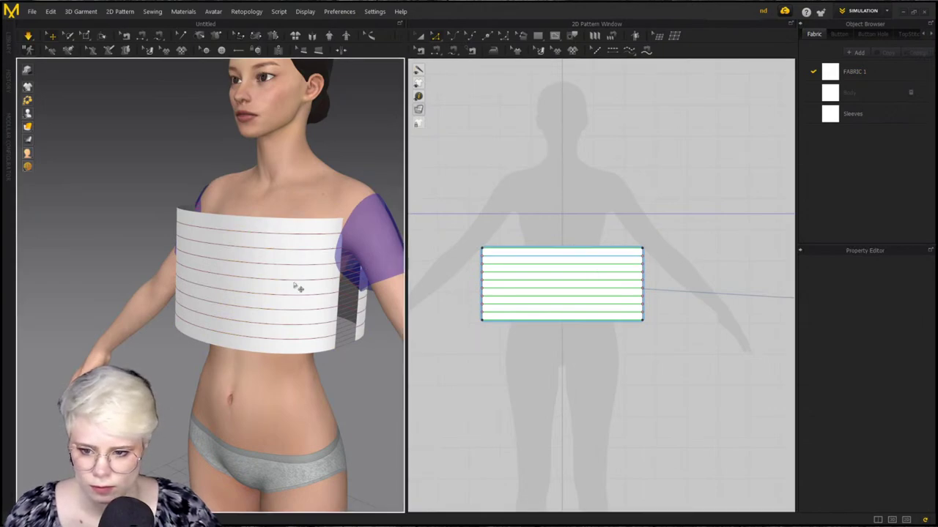
key(space)
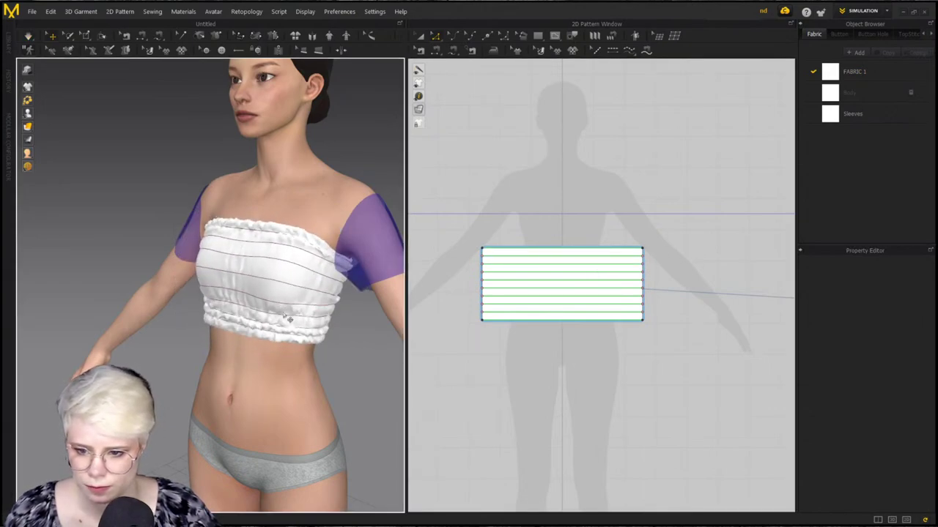
click(253, 331)
key(space)
Select the bodice's upper and lower edges together with its eight internal lines
right_drag(234, 236, 301, 247)
click(340, 335)
click(586, 254)
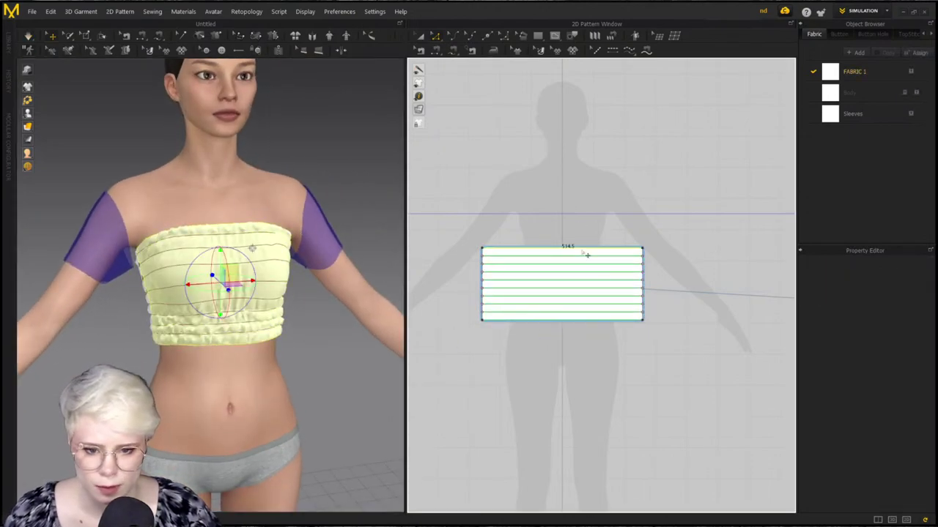
shift+click(589, 284)
shift+click(592, 292)
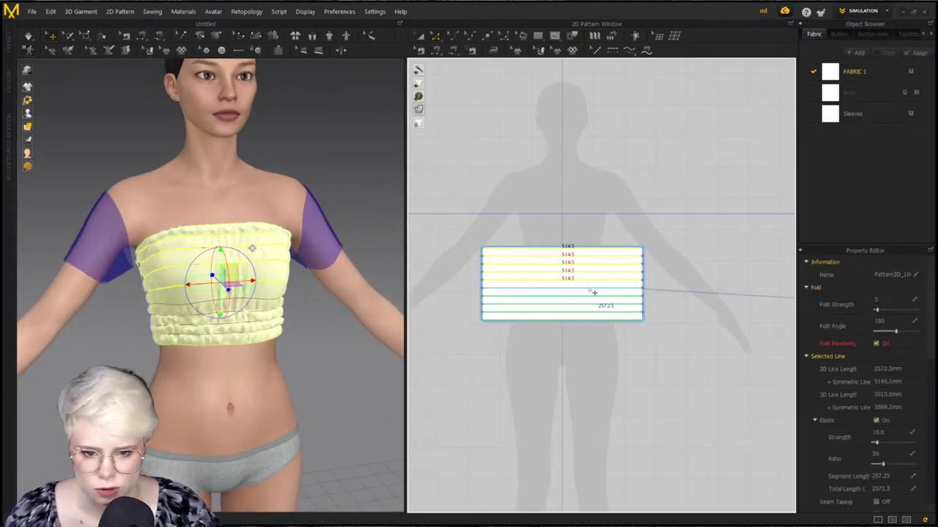
shift+click(594, 299)
shift+click(596, 306)
shift+click(592, 305)
shift+click(594, 313)
shift+click(596, 320)
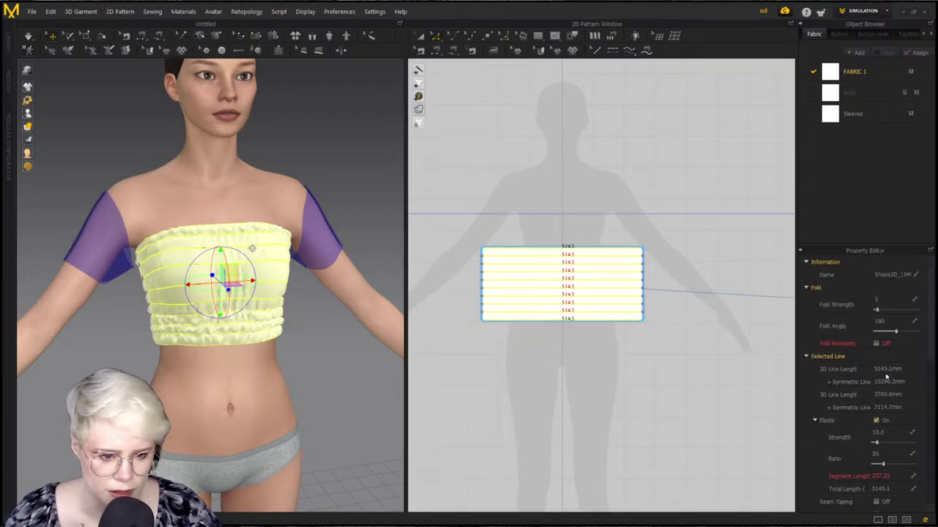
Compare fold strengths of 0 and 100 on the selected bodice lines while simulating, and set the strength to 100
scroll(594, 352, up, 2)
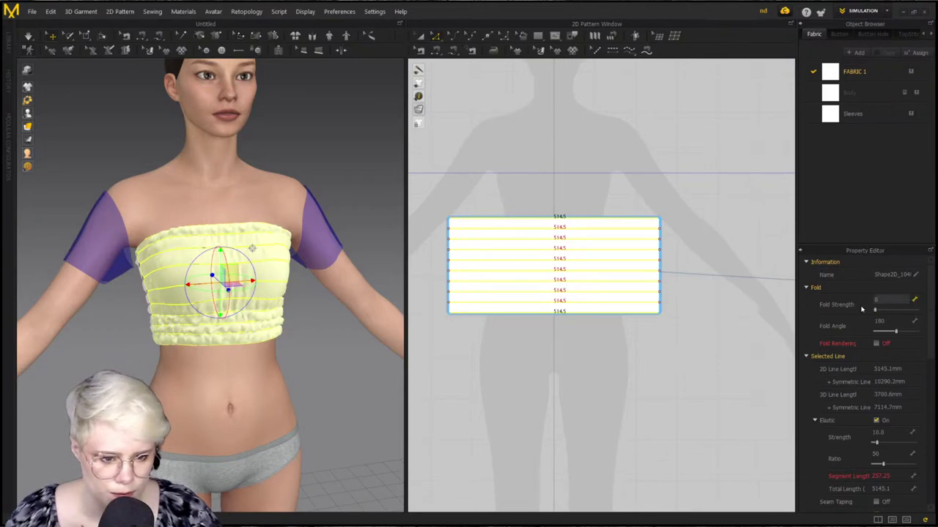
scroll(252, 248, up, 3)
right_drag(252, 249, 332, 289)
key(space)
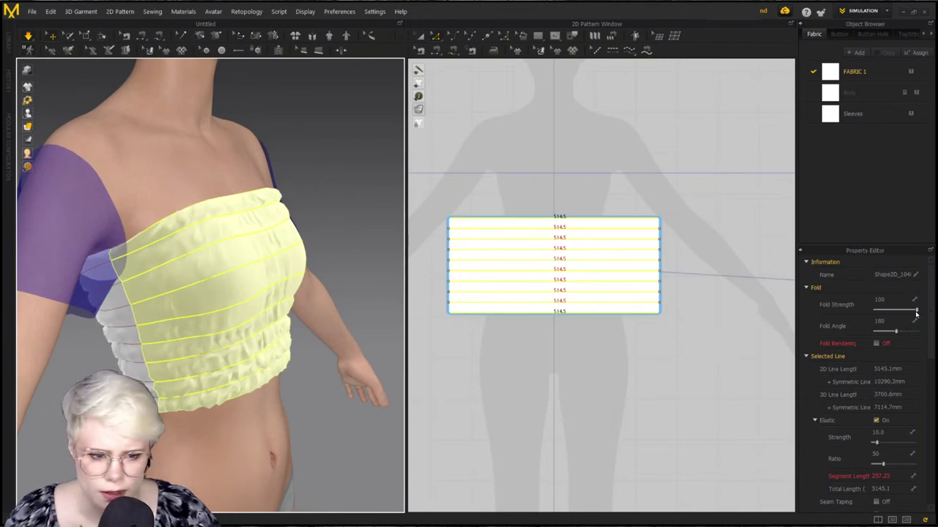
drag(916, 313, 873, 310)
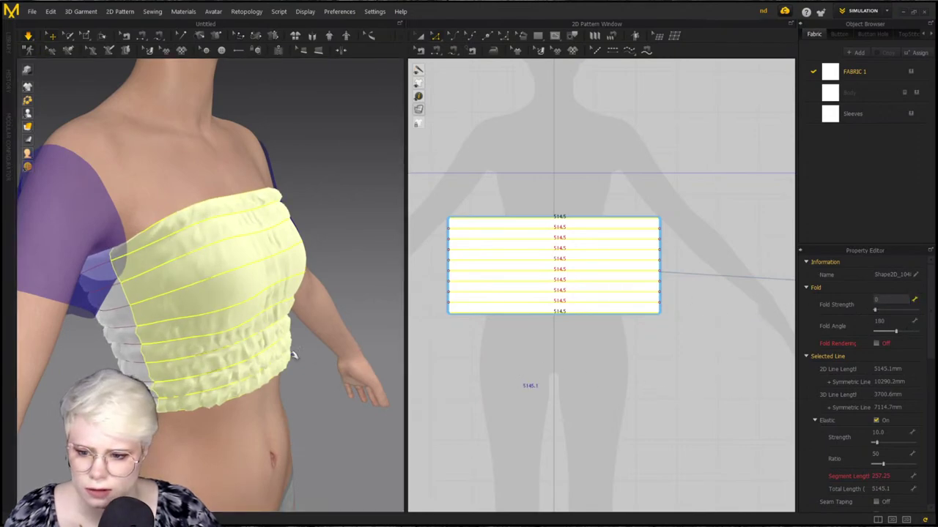
scroll(287, 296, up, 3)
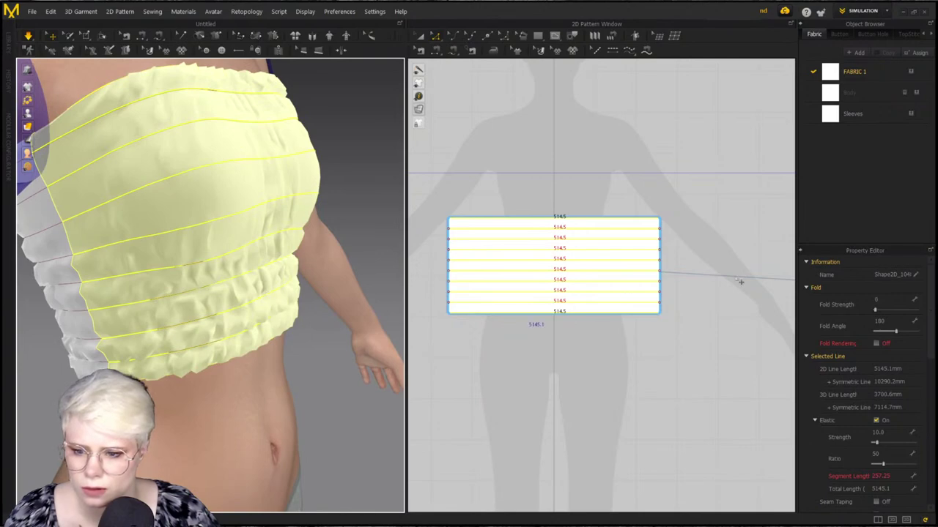
drag(876, 312, 916, 311)
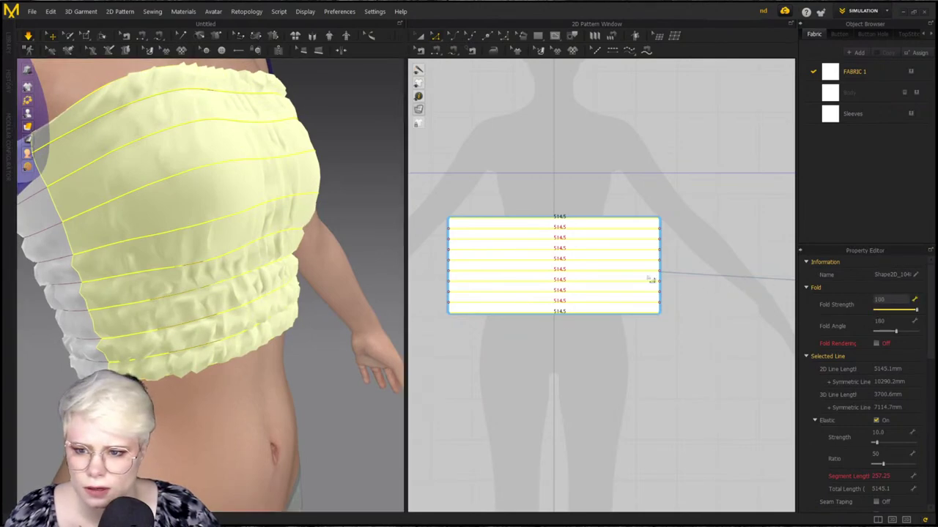
click(479, 162)
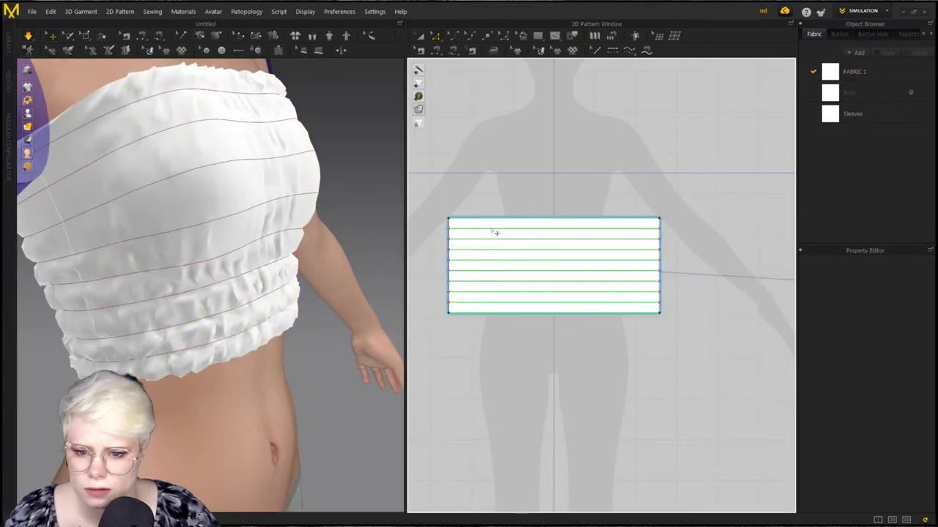
Use Fold Arrangement on the bodice's uppermost internal line, and set its fold angle to 360 and fold strength to 20
click(101, 36)
click(200, 93)
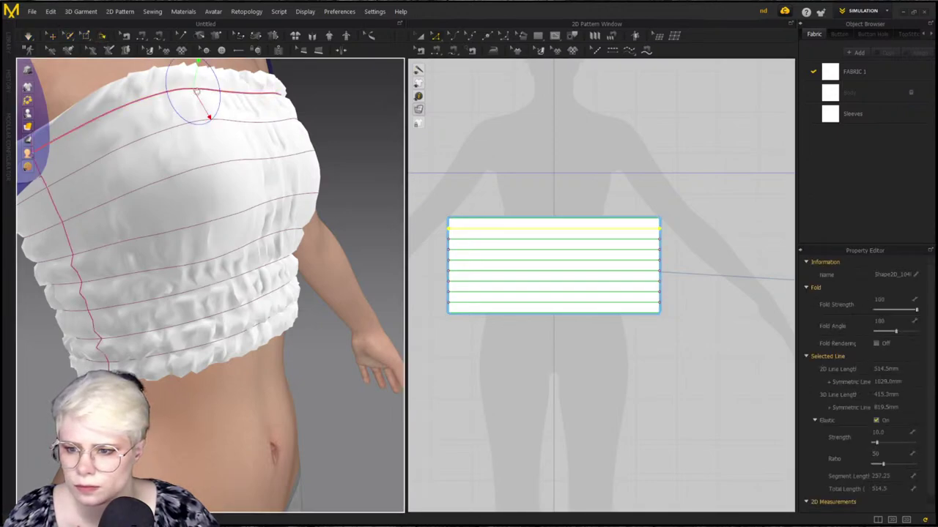
right_drag(209, 115, 249, 104)
mouse_move(249, 105)
mouse_down()
mouse_move(262, 90)
mouse_move(268, 101)
mouse_up()
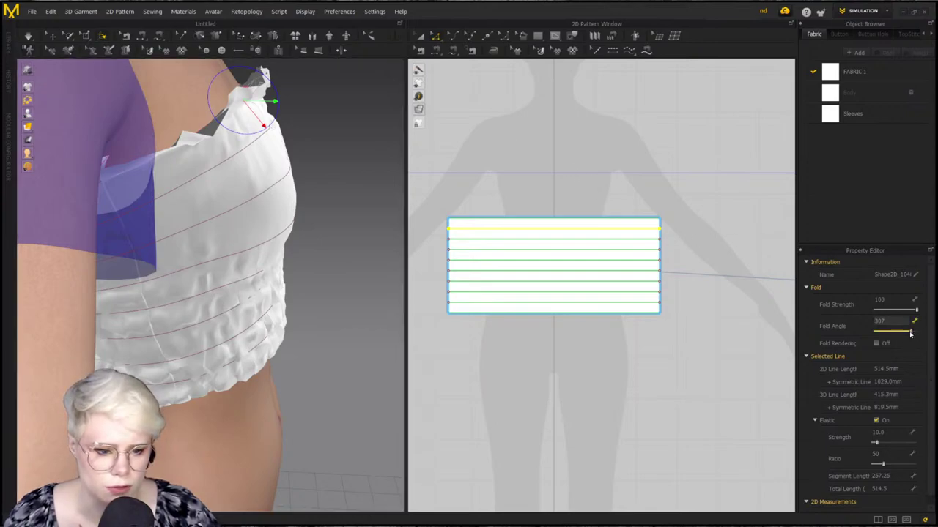
drag(917, 311, 883, 311)
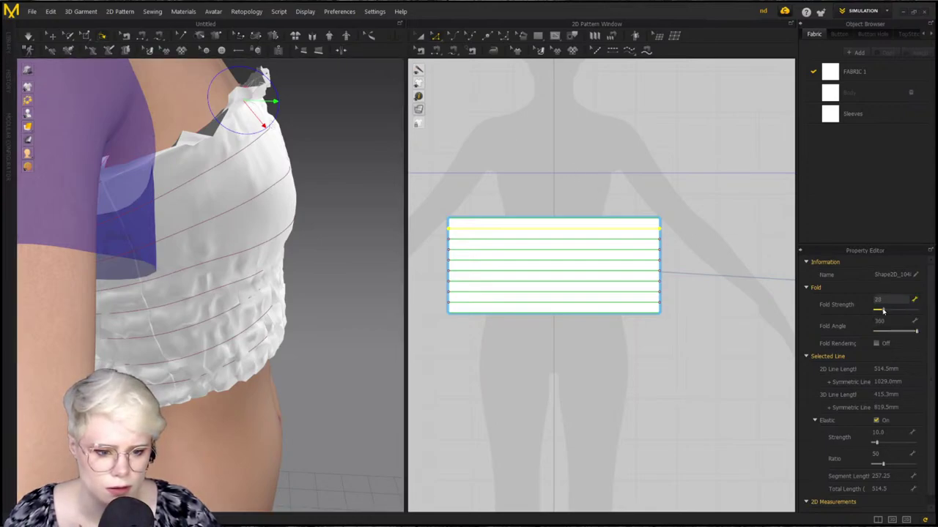
Set the fold angle to 360 for all eight internal lines and the upper and lower edges of the bodice
click(736, 242)
click(513, 219)
shift+click(521, 229)
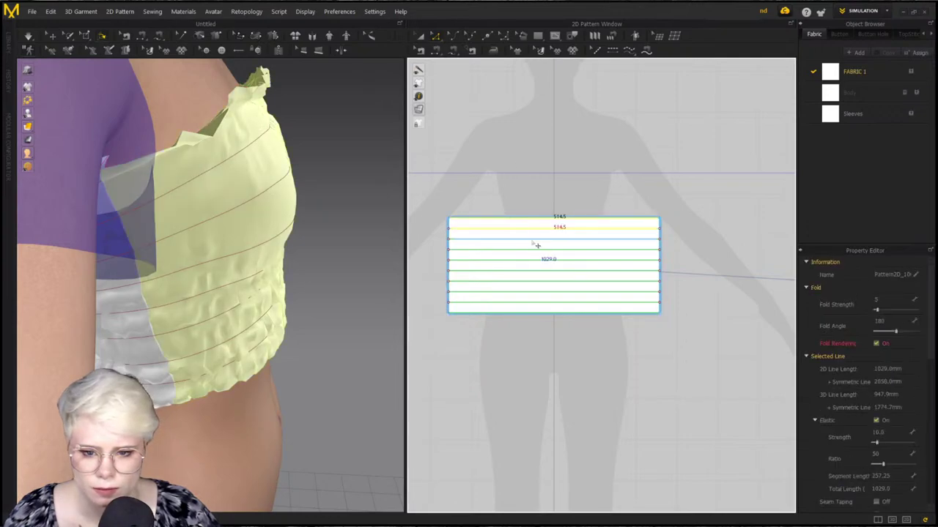
shift+click(532, 239)
shift+click(539, 251)
shift+click(546, 261)
shift+click(551, 269)
shift+click(555, 279)
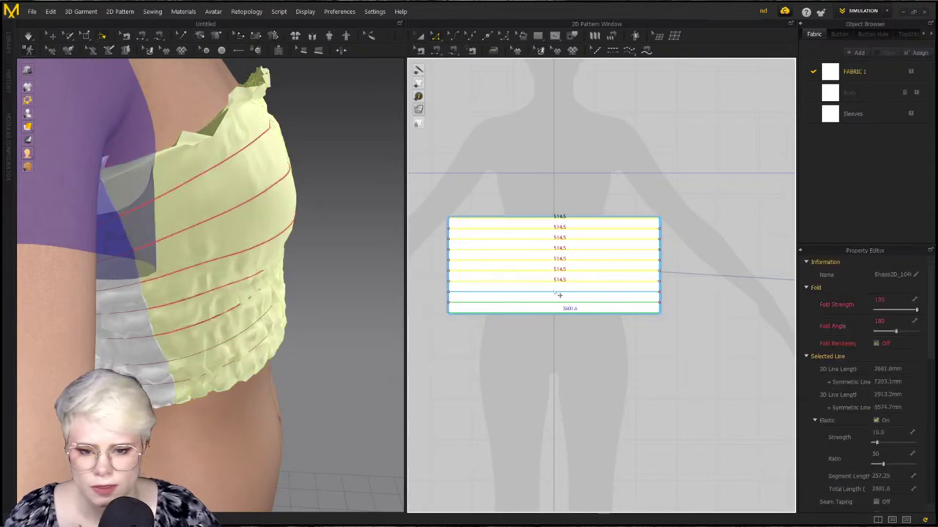
shift+click(560, 290)
shift+click(565, 301)
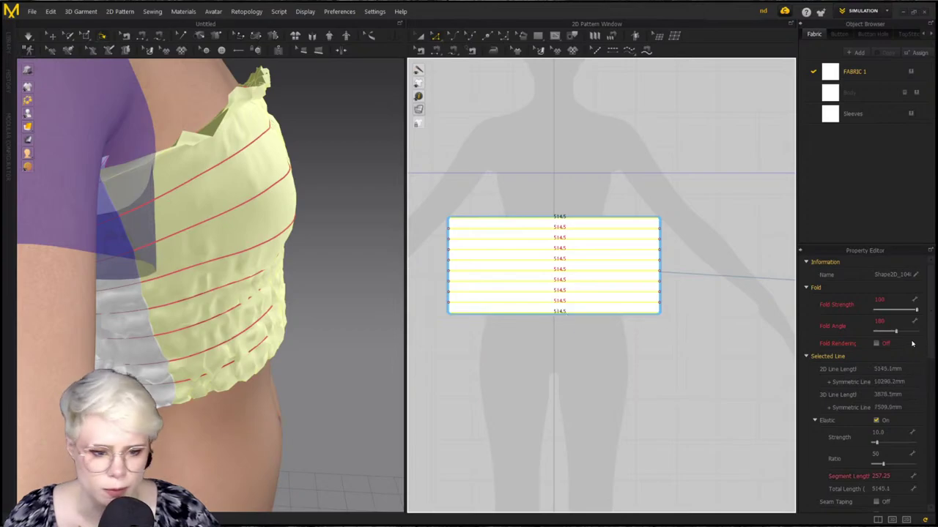
click(657, 153)
Simulate the bodice with the new fold settings and check its gathers from the front
right_drag(405, 191, 283, 295)
click(279, 326)
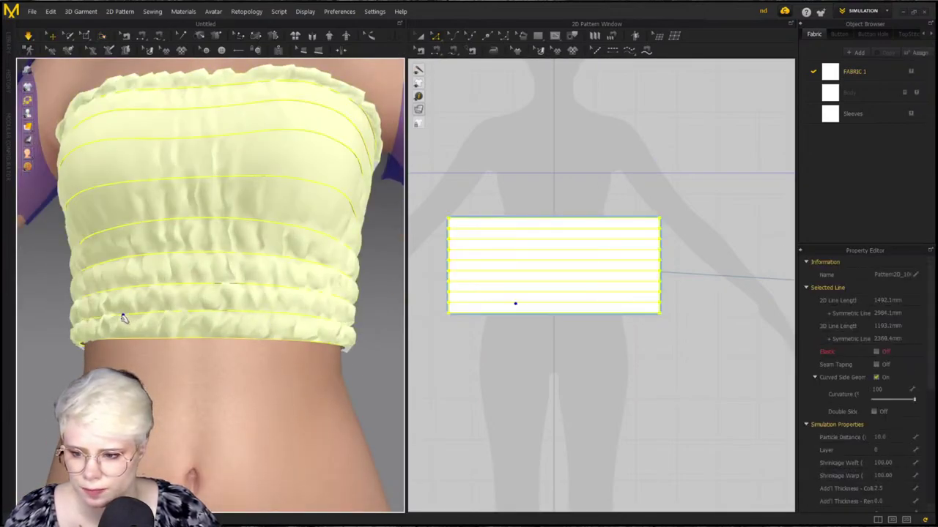
scroll(196, 313, down, 3)
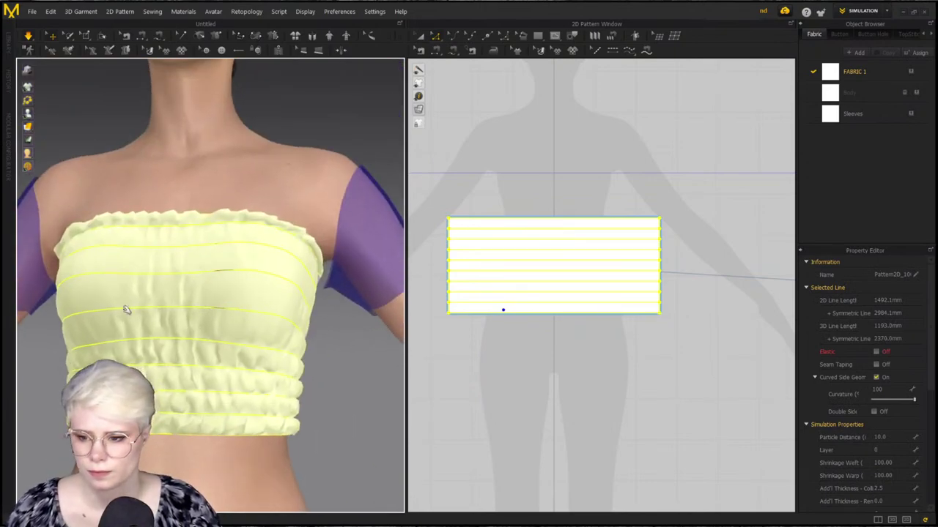
scroll(568, 191, down, 2)
click(578, 196)
scroll(578, 196, up, 2)
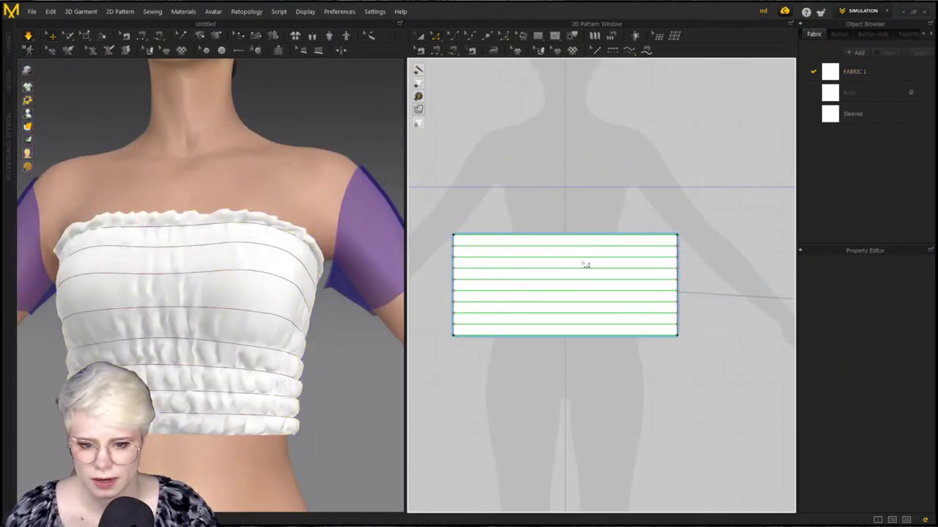
scroll(583, 264, down, 4)
scroll(624, 271, up, 3)
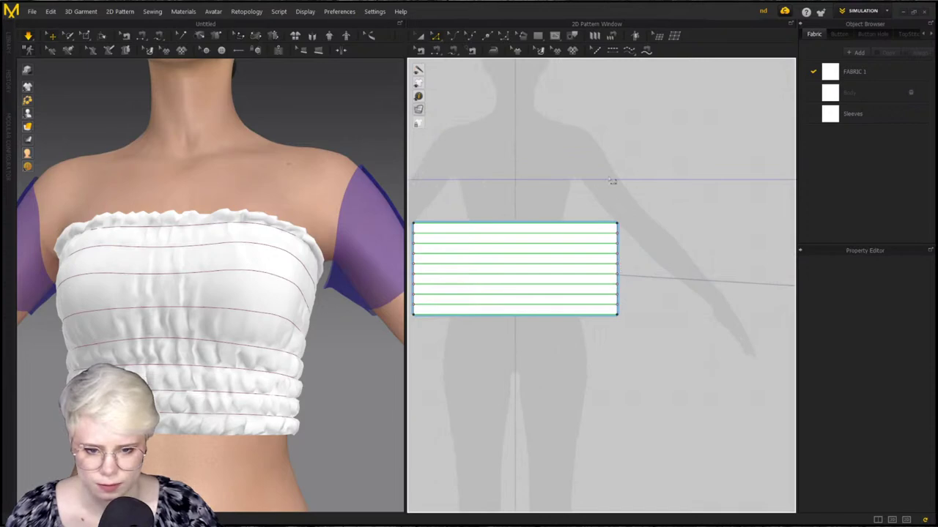
Widen the bodice rectangle by moving its side edge outward so there is more fabric to gather
click(619, 268)
drag(621, 269, 699, 268)
scroll(669, 312, down, 3)
middle_drag(644, 249, 595, 254)
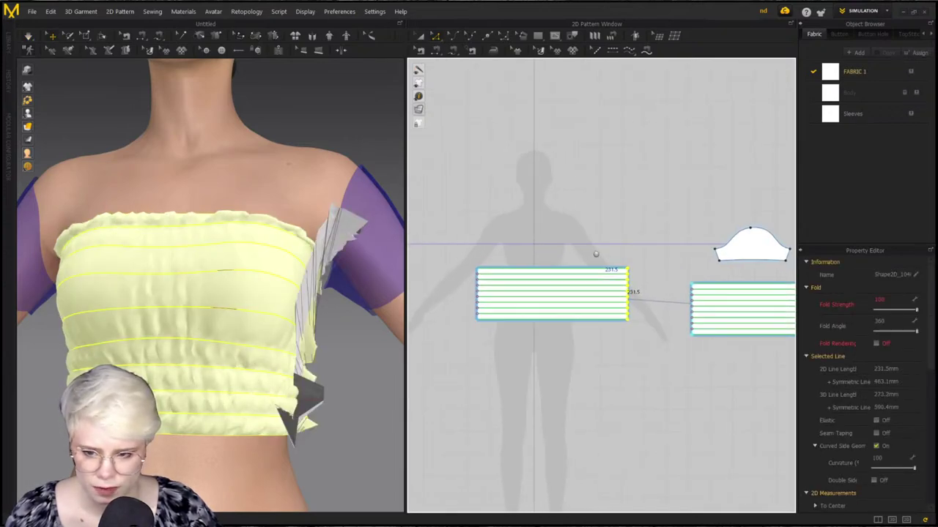
scroll(422, 301, down, 2)
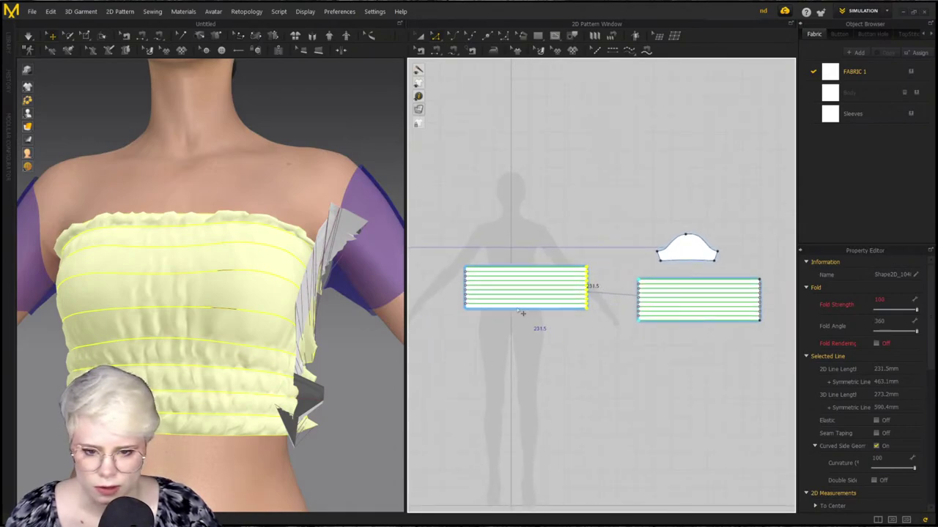
Simulate the widened bodice, tug its upper side corner up under the arm, and stop the simulation
key(space)
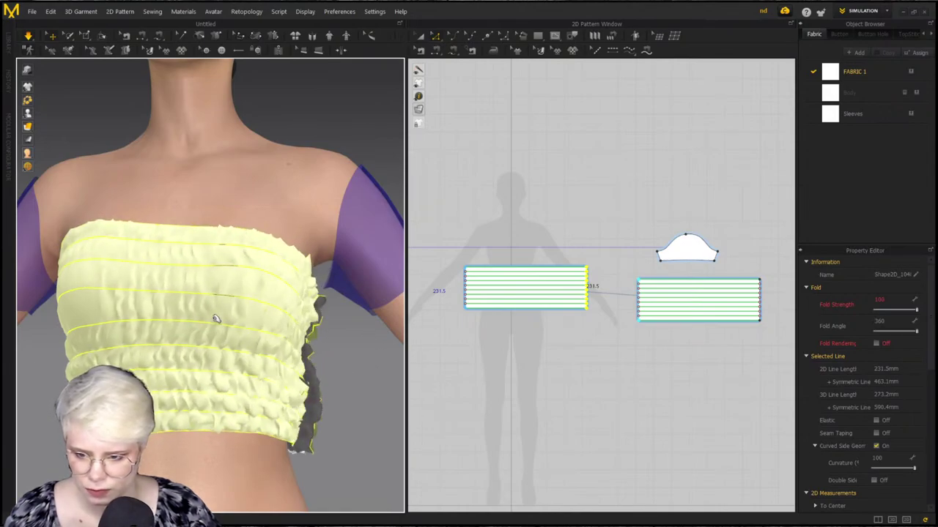
click(308, 282)
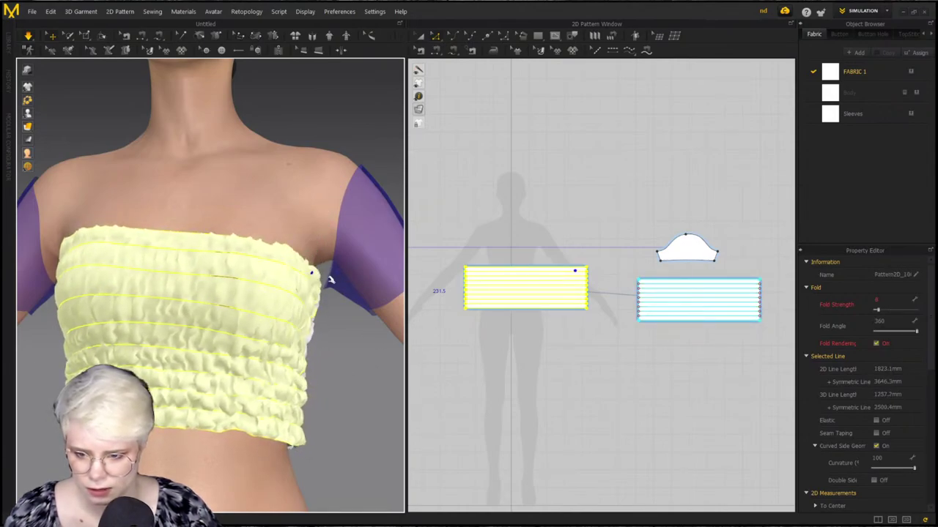
drag(312, 275, 381, 59)
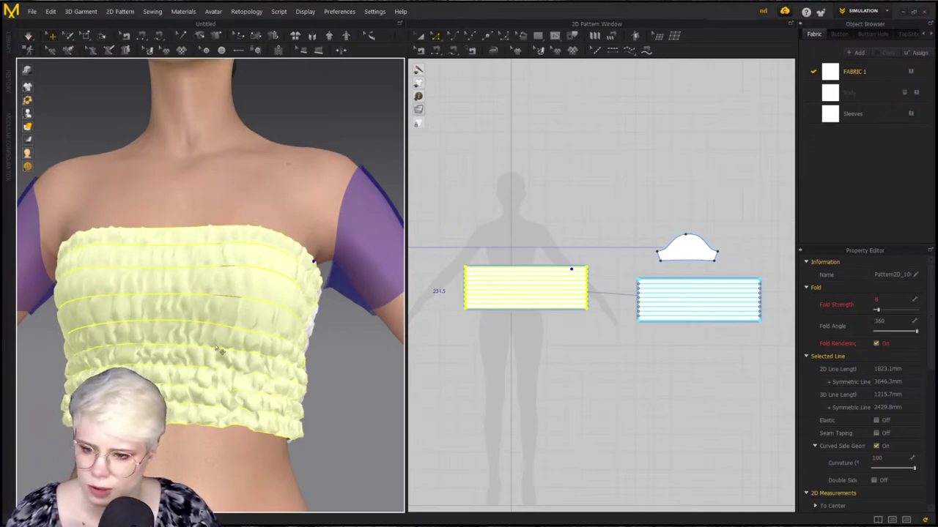
click(523, 335)
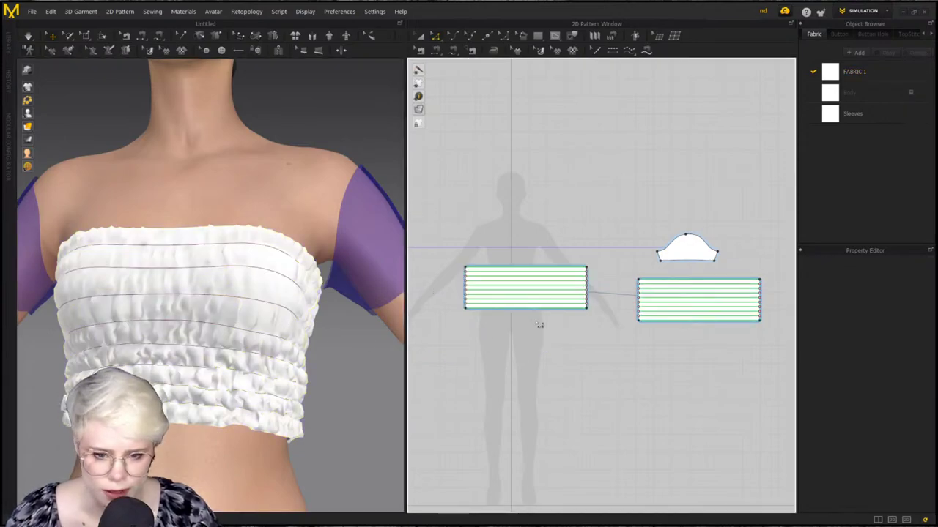
Switch the 2D pattern display so the pattern pieces are see-through and the avatar silhouette shows behind them
scroll(544, 321, up, 3)
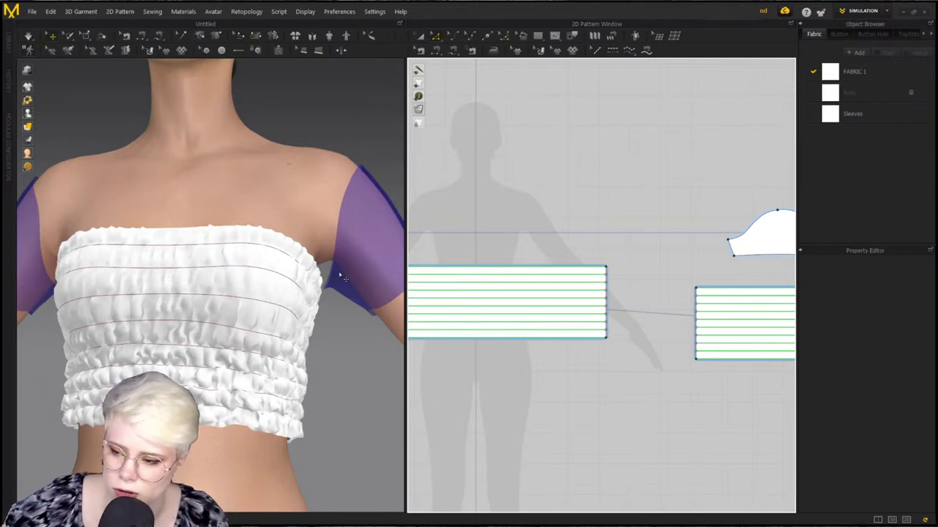
right_drag(339, 275, 293, 363)
scroll(293, 363, down, 2)
scroll(337, 323, up, 1)
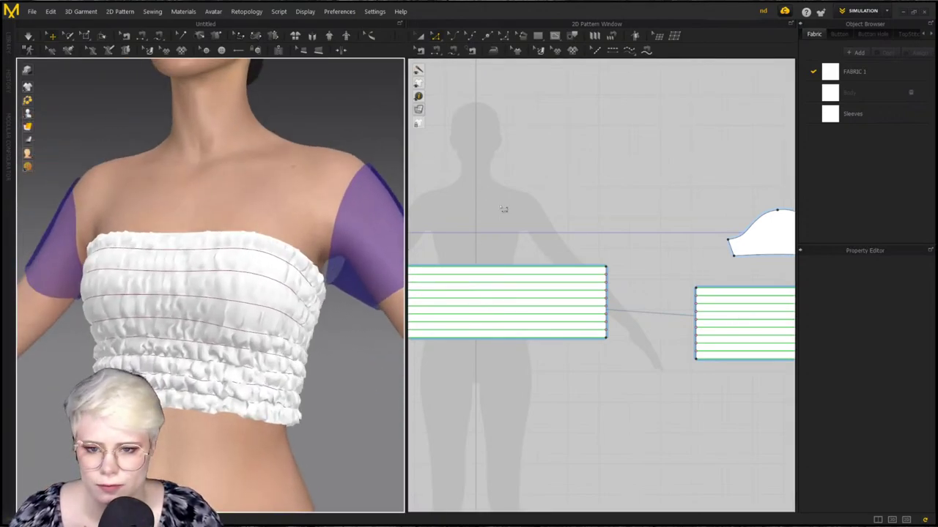
click(420, 109)
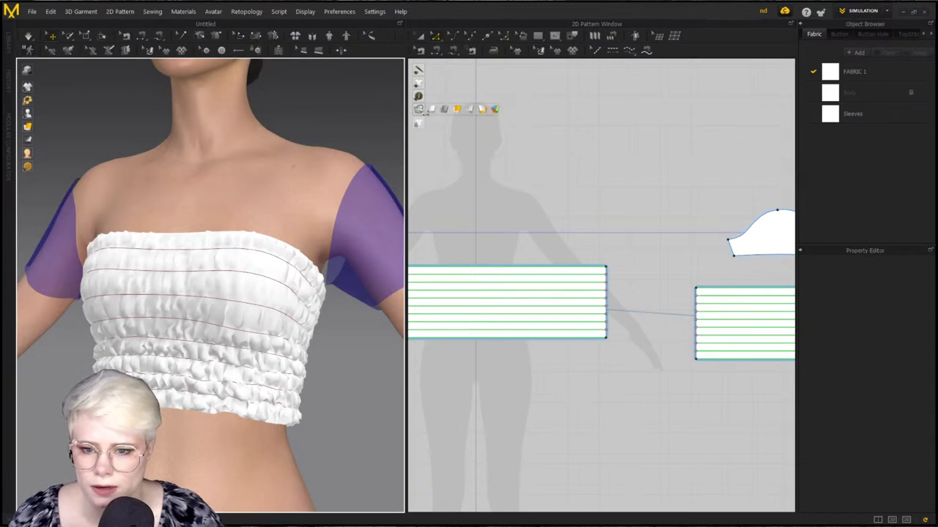
click(418, 109)
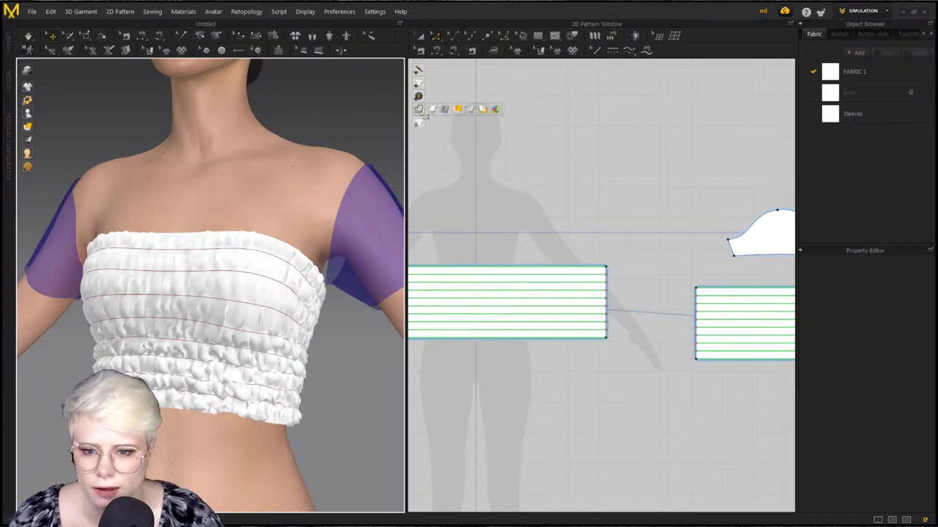
click(422, 113)
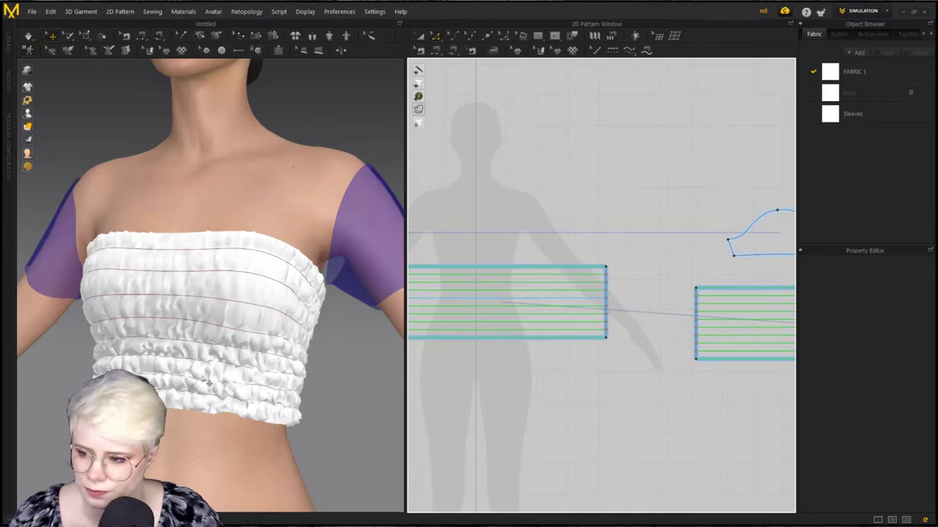
Simulate the bodice and pull the back panel's upper edge upward, checking the gathers from the back and front
right_drag(208, 382, 240, 308)
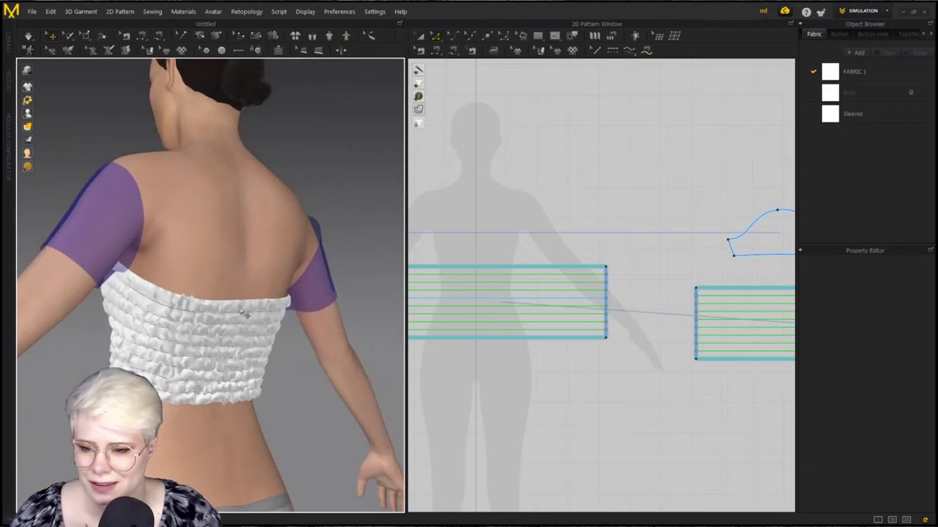
drag(271, 315, 398, 35)
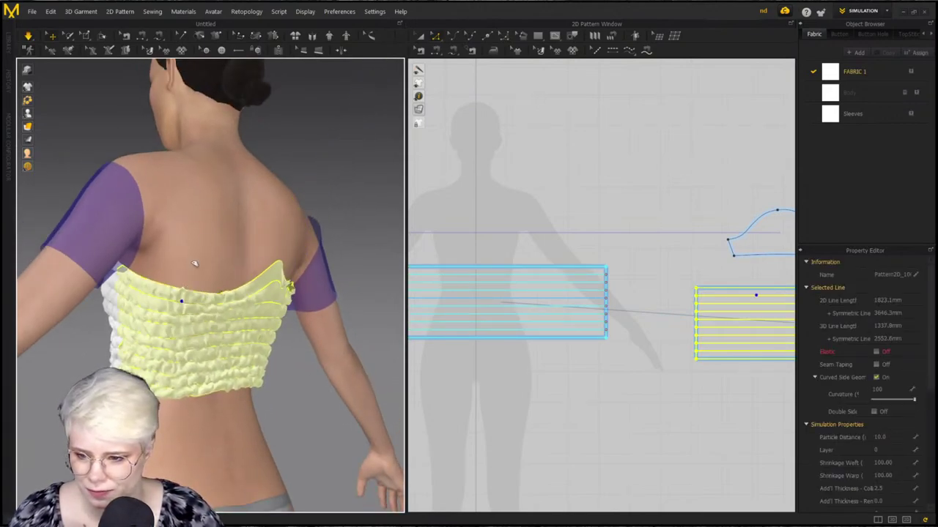
drag(192, 262, 348, 7)
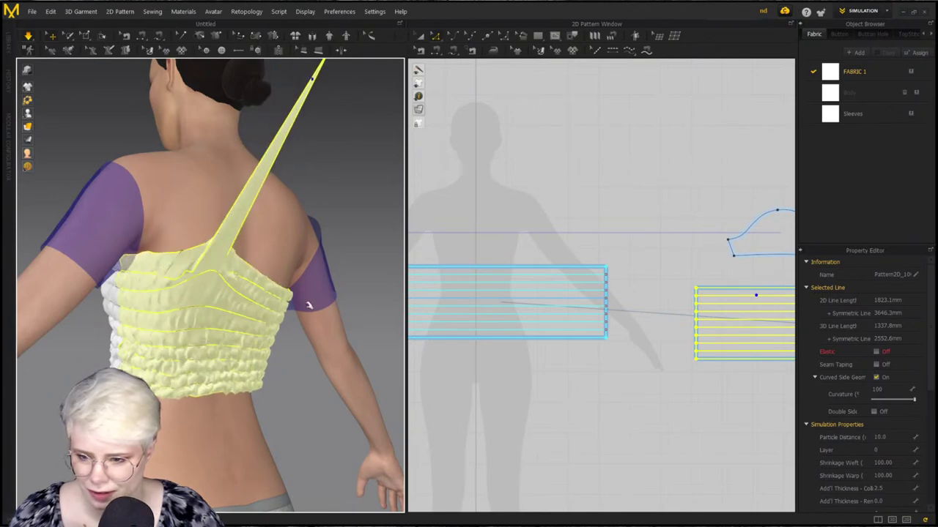
right_drag(244, 339, 311, 230)
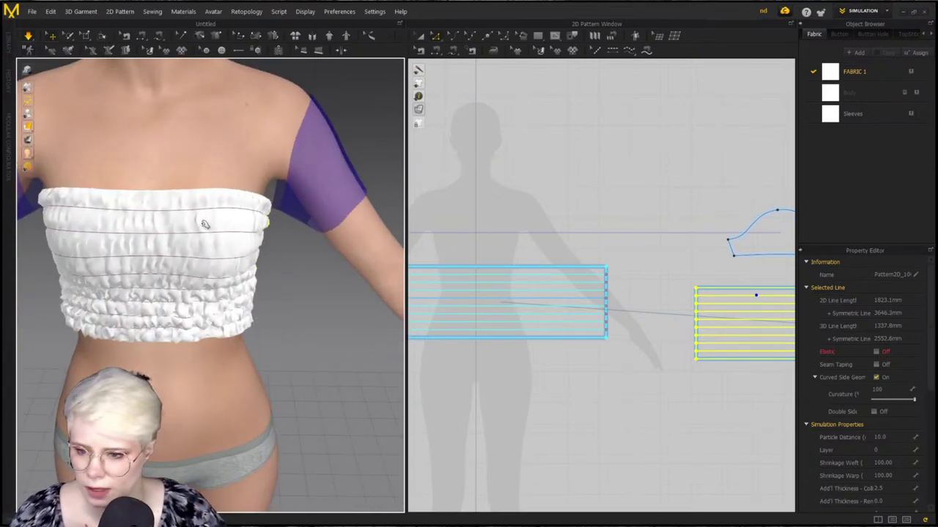
right_drag(188, 251, 190, 236)
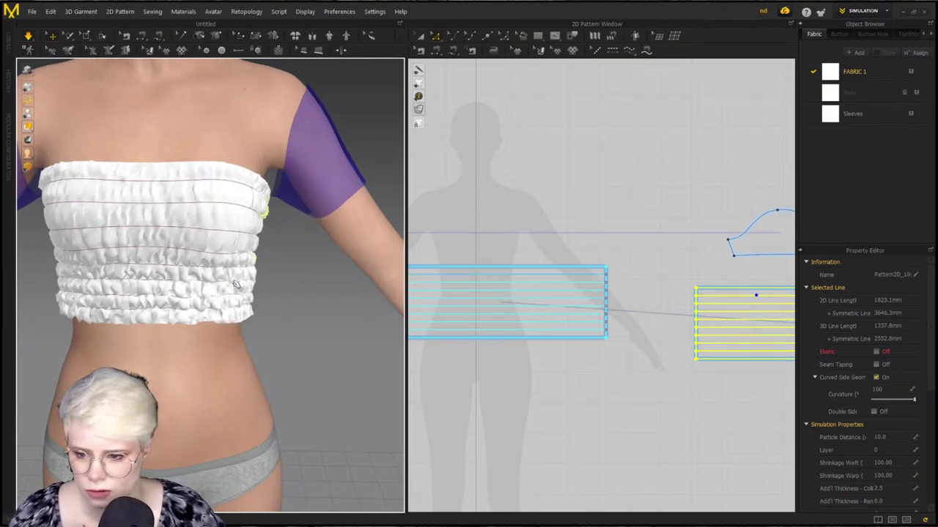
right_drag(217, 293, 180, 275)
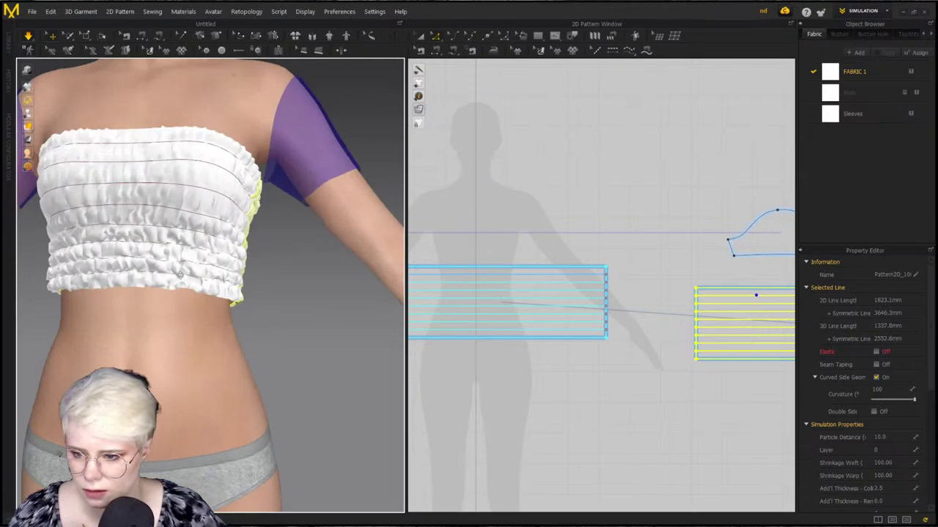
Set the elastic ratio to 40 for the front bodice's lower edge and its four lowest internal lines
click(677, 318)
click(576, 339)
shift+click(581, 330)
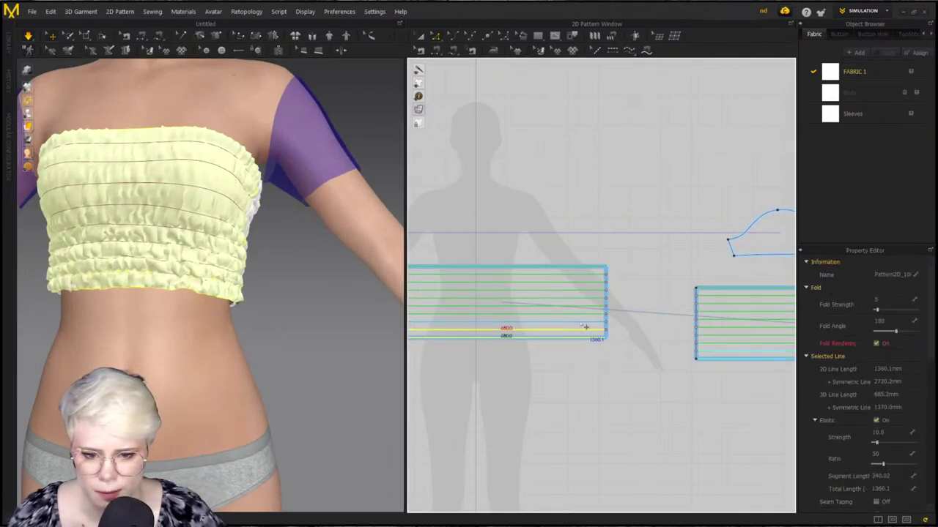
shift+click(583, 322)
shift+click(585, 315)
shift+click(585, 307)
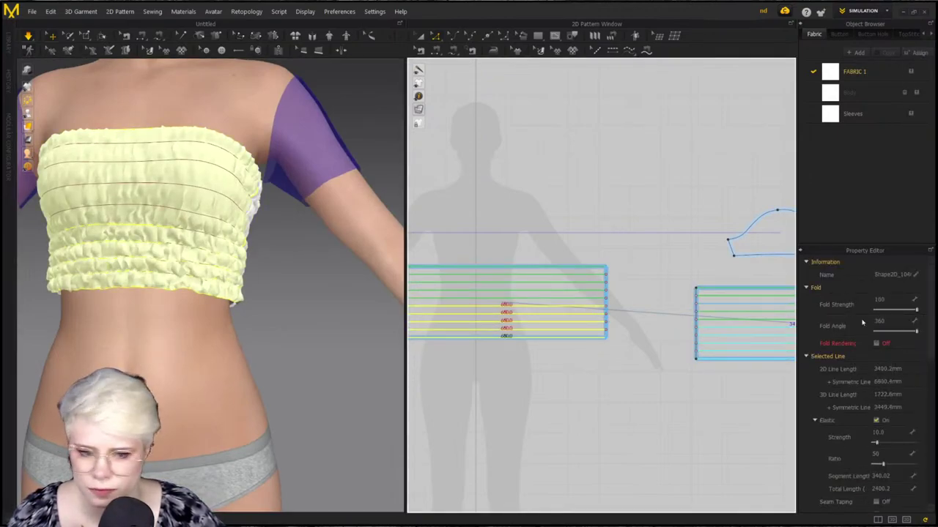
click(879, 454)
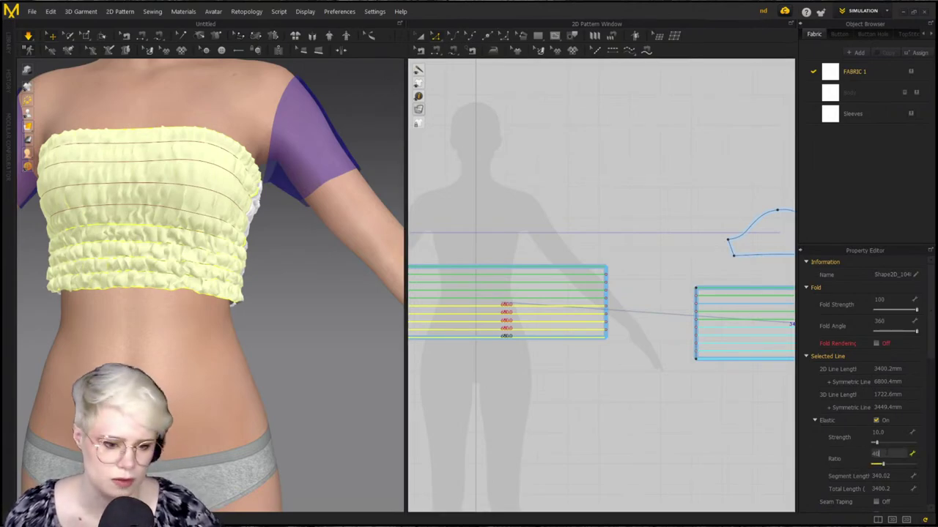
key(Return)
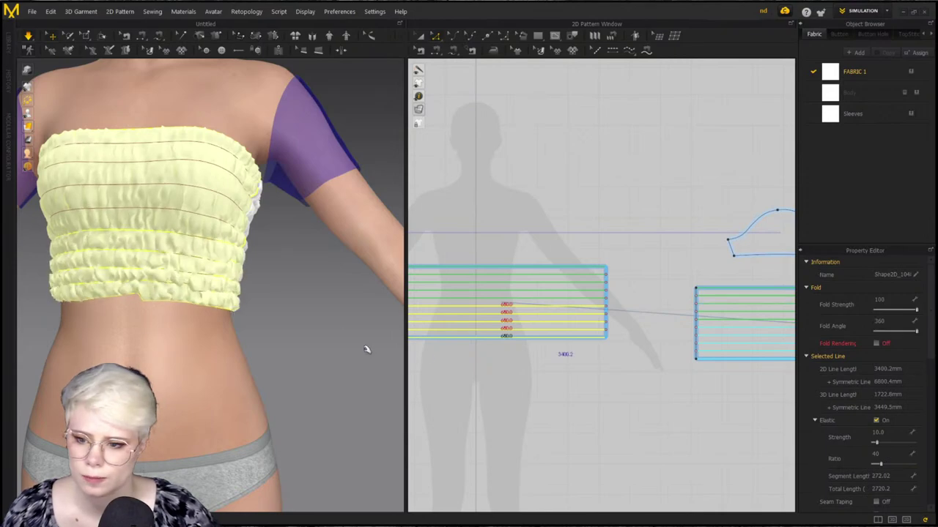
Examine the gathers of the lower bodice from the front and side, and stop the simulation
right_drag(233, 291, 104, 264)
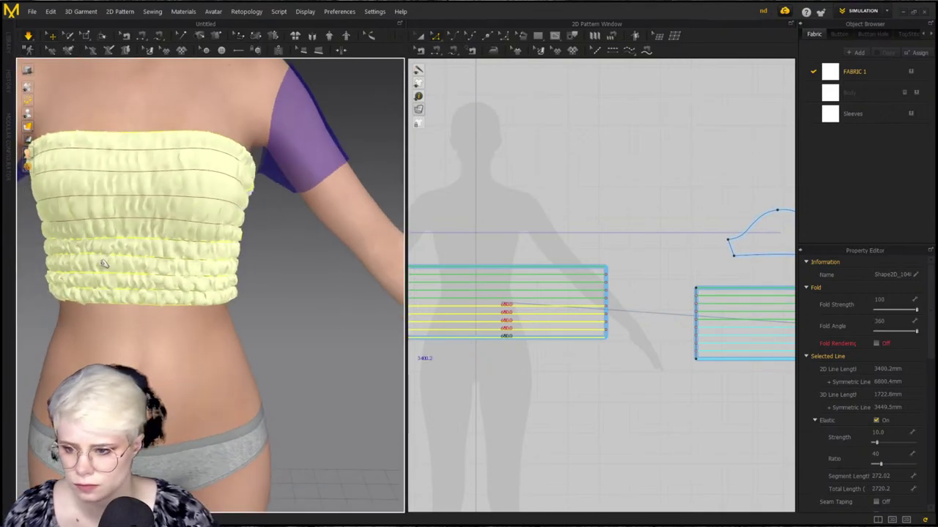
click(64, 292)
scroll(496, 222, down, 1)
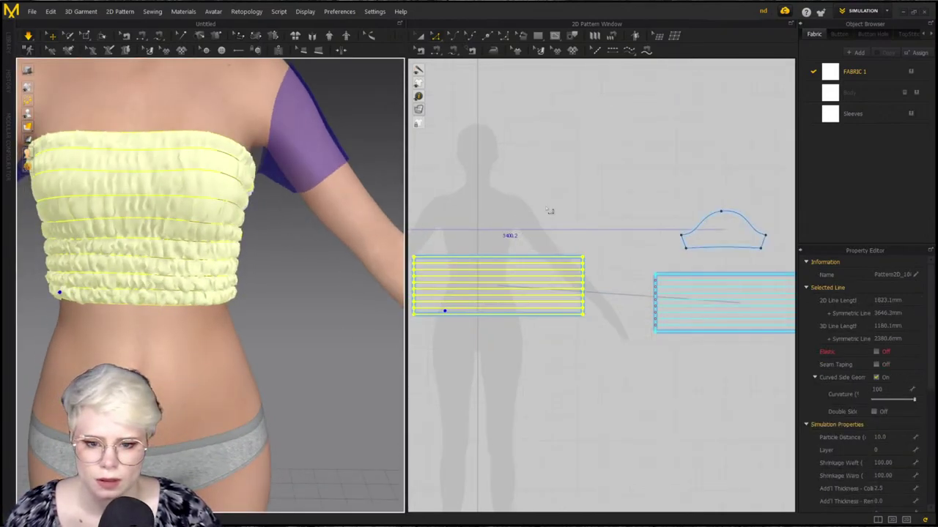
click(561, 224)
right_drag(257, 224, 228, 224)
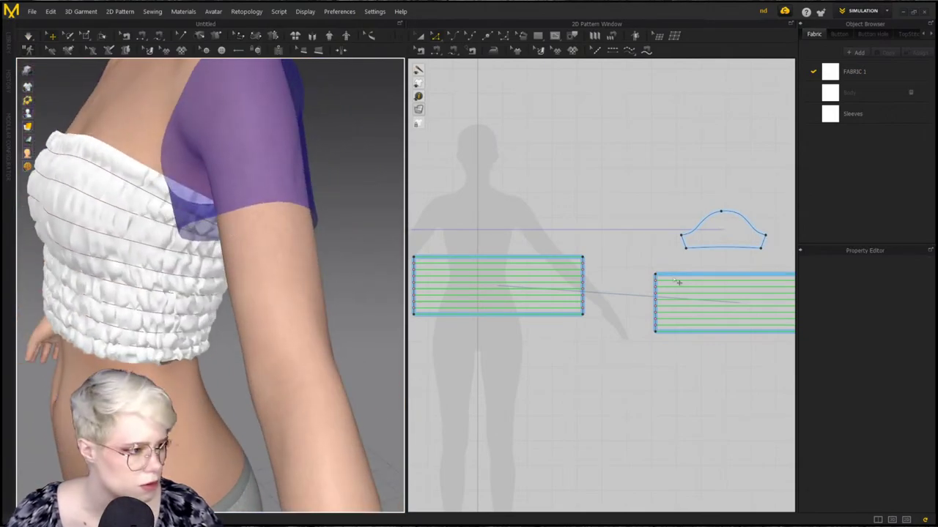
Simulate the bodice again, tug the front panel's upper side corner upward under the arm, and stop the simulation
scroll(512, 233, down, 1)
right_drag(372, 230, 75, 239)
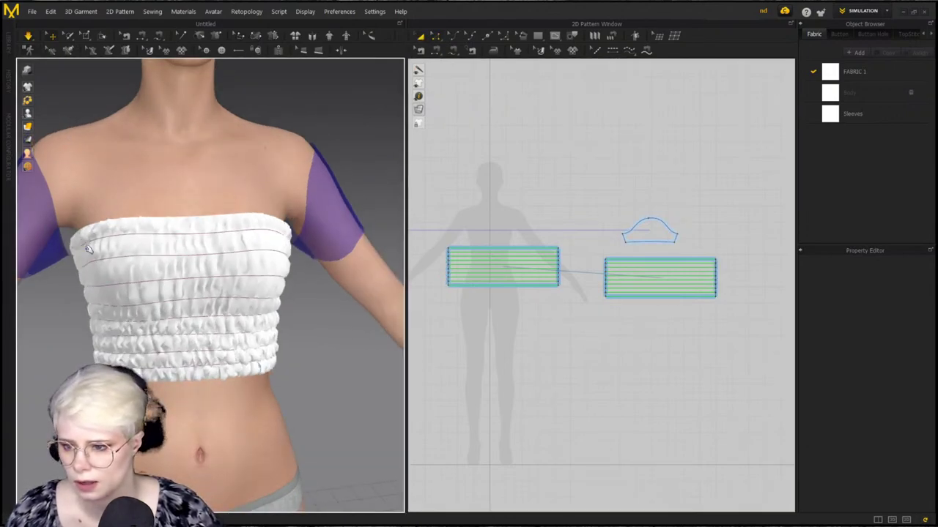
drag(89, 249, 84, 219)
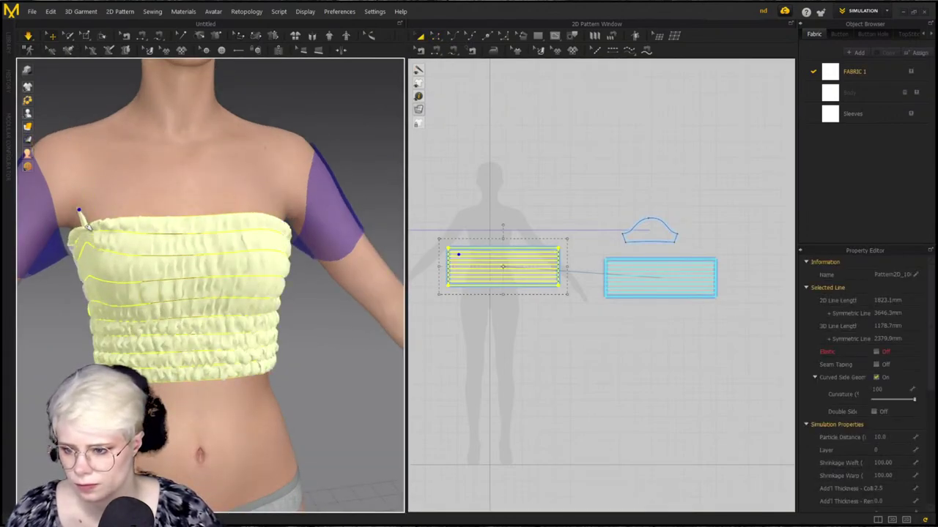
drag(97, 265, 66, 48)
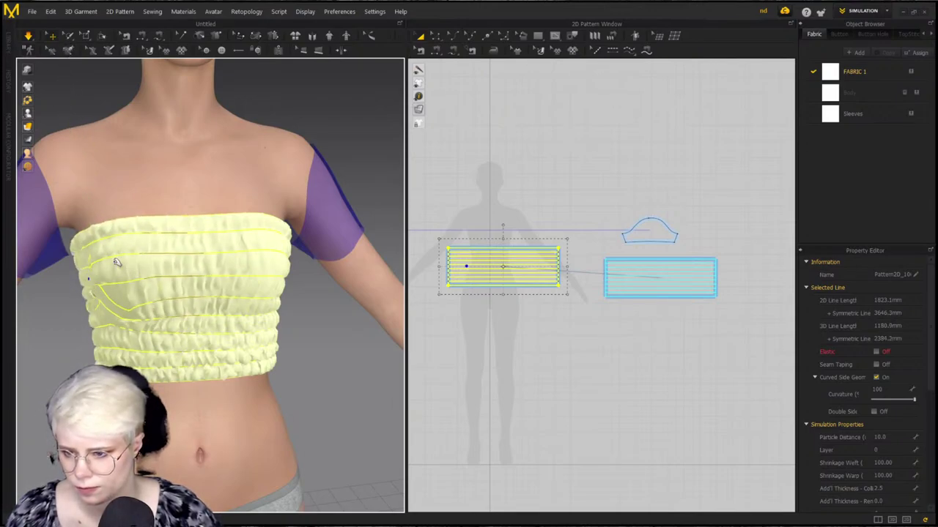
right_drag(153, 267, 116, 268)
key(space)
Switch to the browser and examine the puff sleeves on the green smocked cottagecore dress photo
right_drag(276, 181, 296, 242)
click(296, 242)
scroll(607, 174, down, 2)
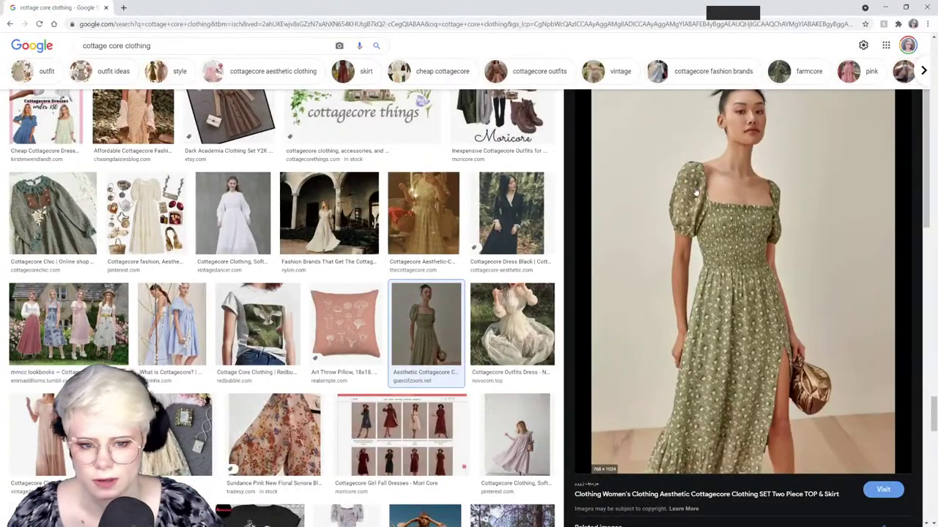
click(696, 192)
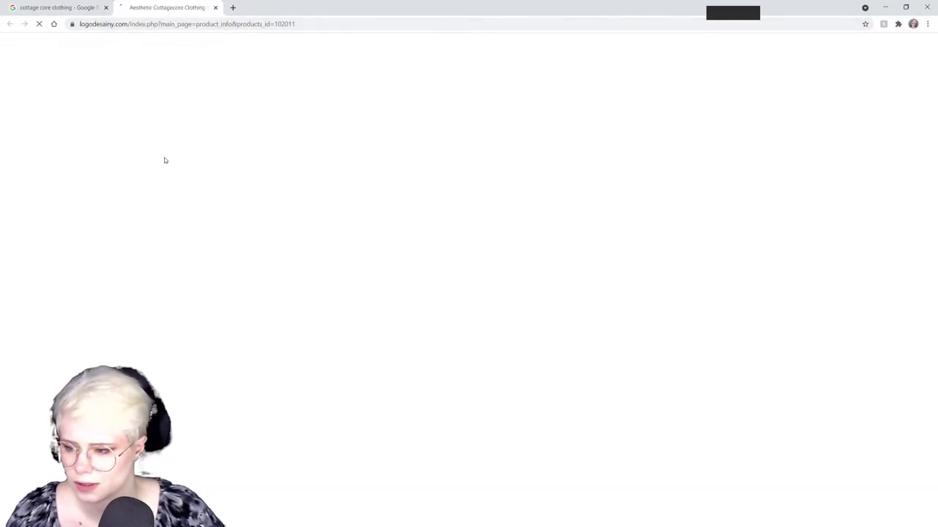
click(215, 7)
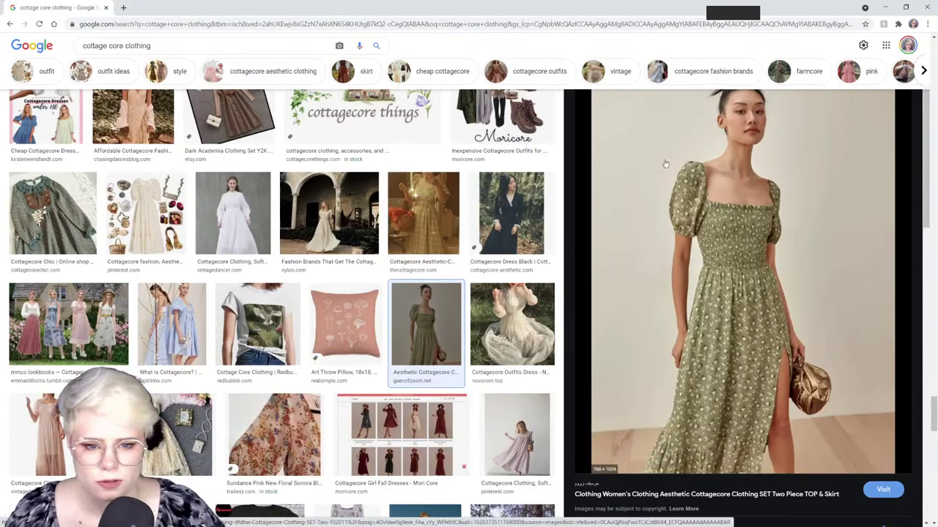
drag(75, 5, 937, 22)
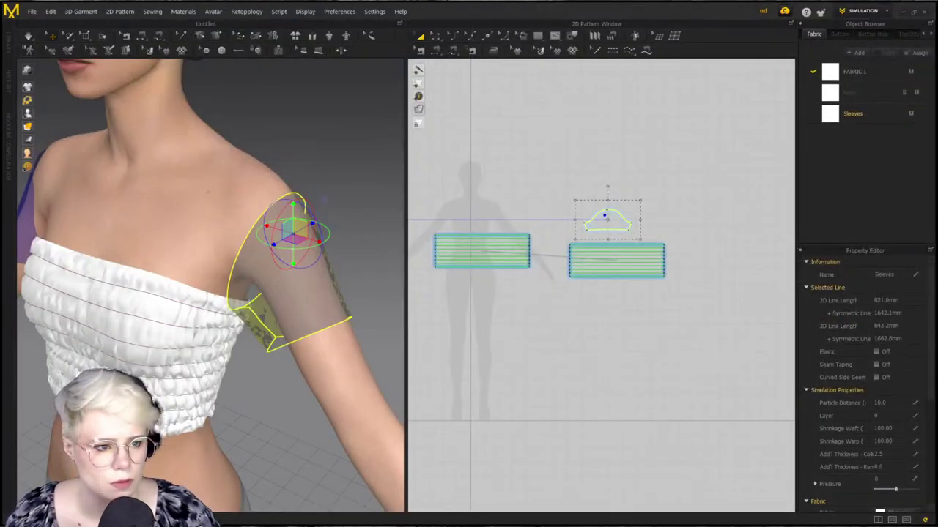
Remove the point at the peak of the sleeve cap so the cap forms one continuous curve
click(505, 189)
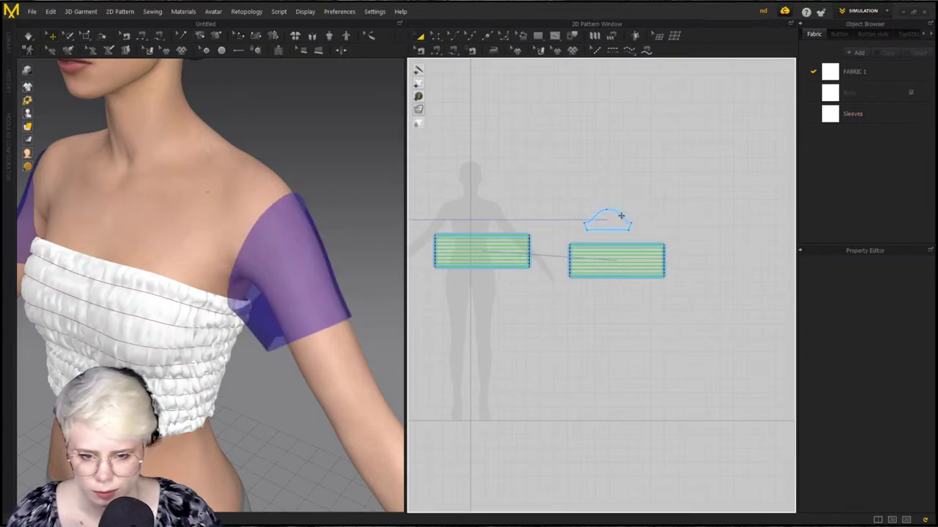
scroll(579, 257, up, 3)
click(562, 247)
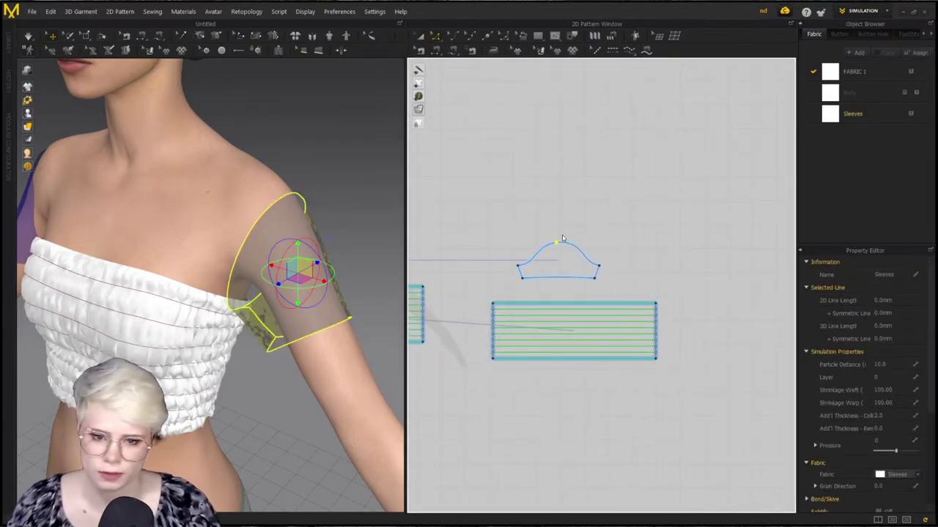
click(565, 238)
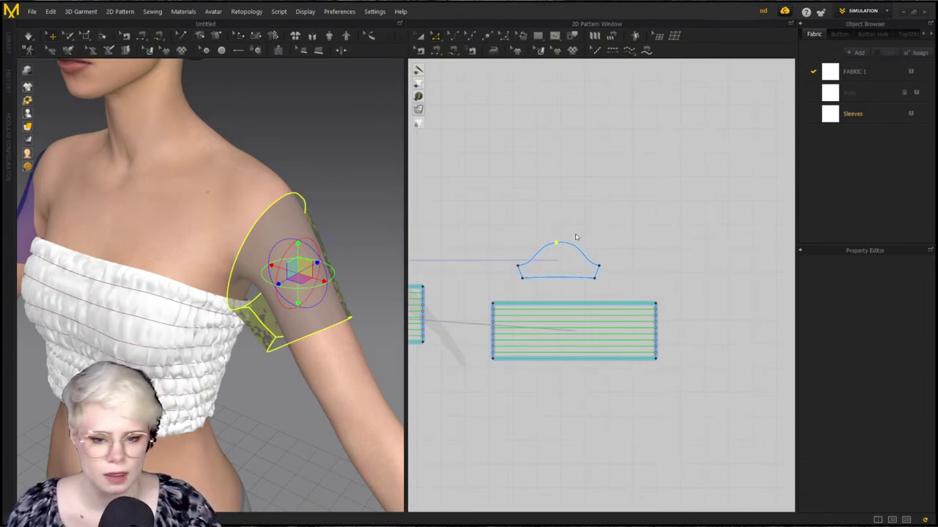
click(575, 236)
click(566, 249)
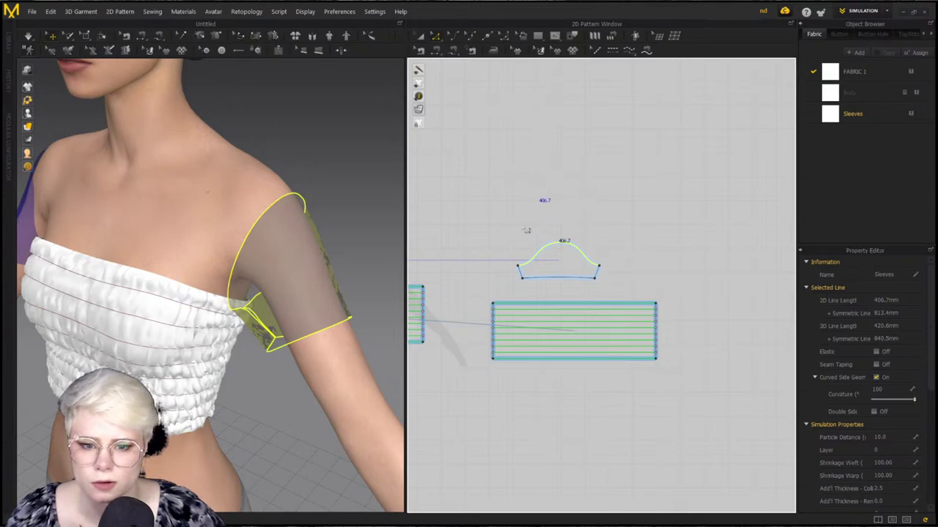
click(575, 195)
Raise the middle of the sleeve cap curve with the Edit Curvature tool to make the cap much taller
scroll(555, 251, up, 3)
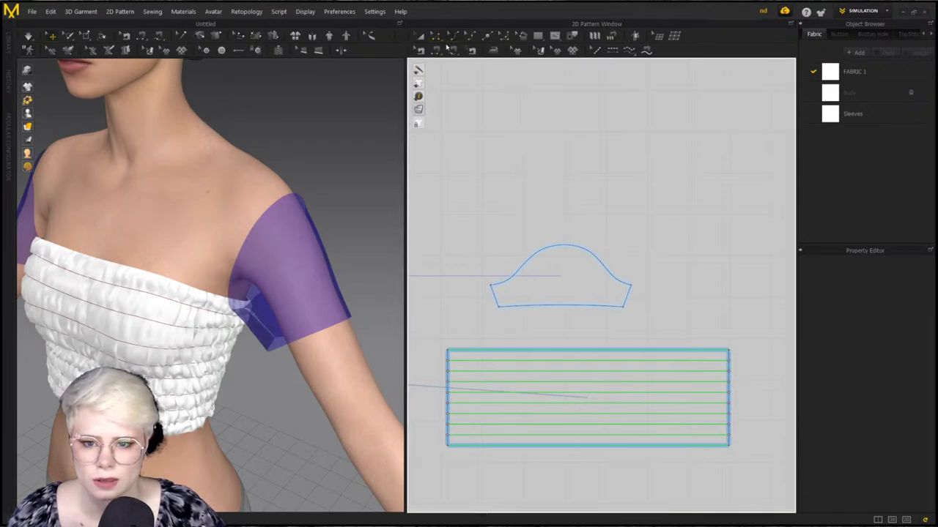
click(455, 36)
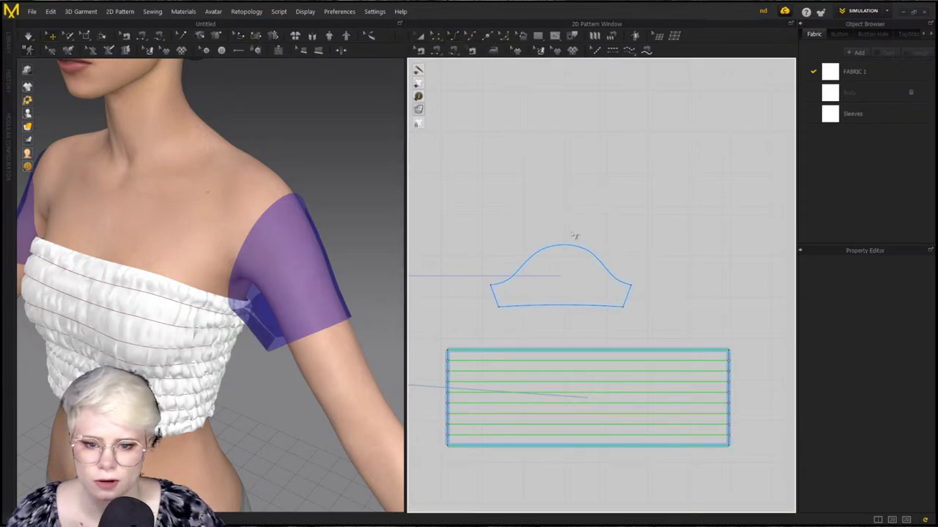
drag(564, 249, 559, 196)
click(540, 172)
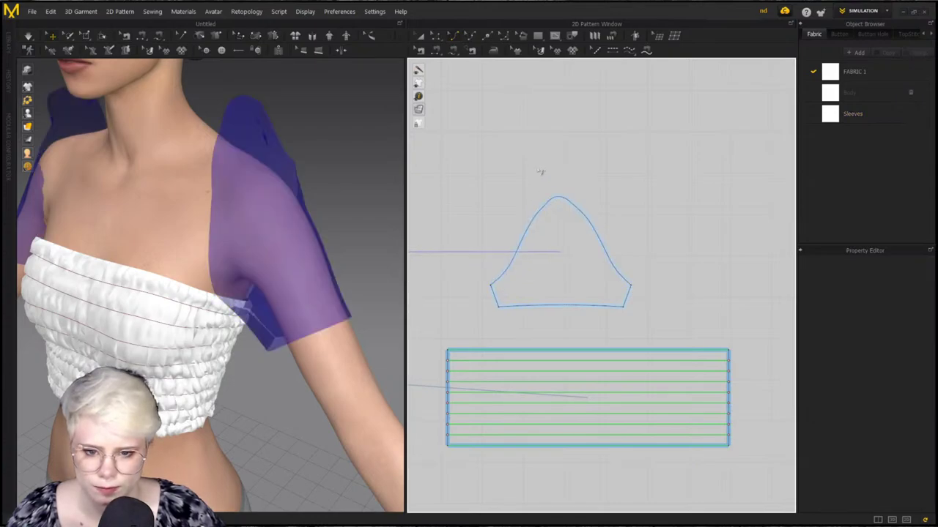
Delete the surplus curve points along both slopes of the sleeve cap to smooth its outline
click(493, 50)
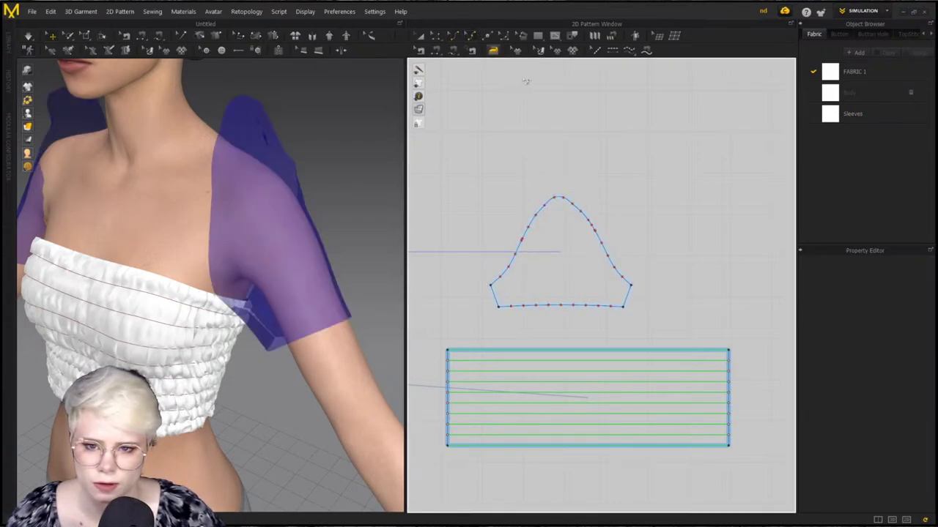
click(546, 245)
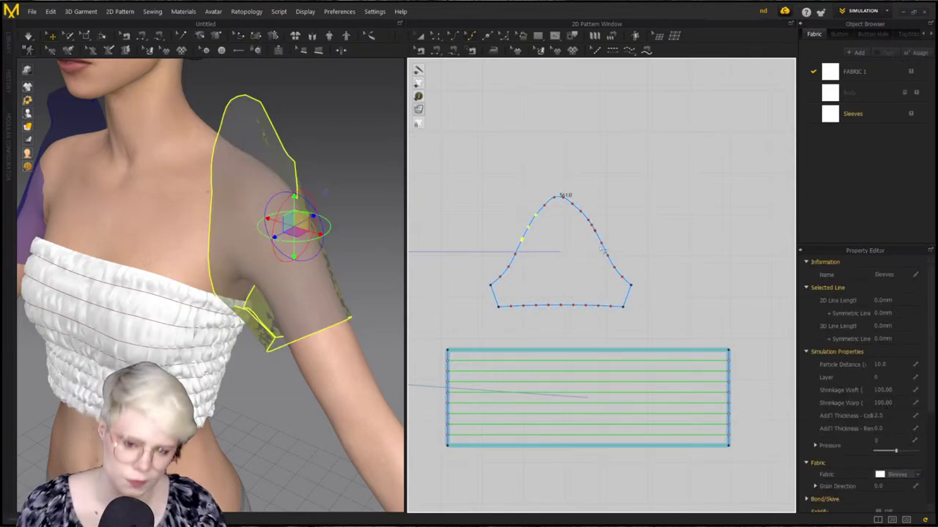
key(Delete)
drag(578, 199, 611, 263)
key(Delete)
click(530, 224)
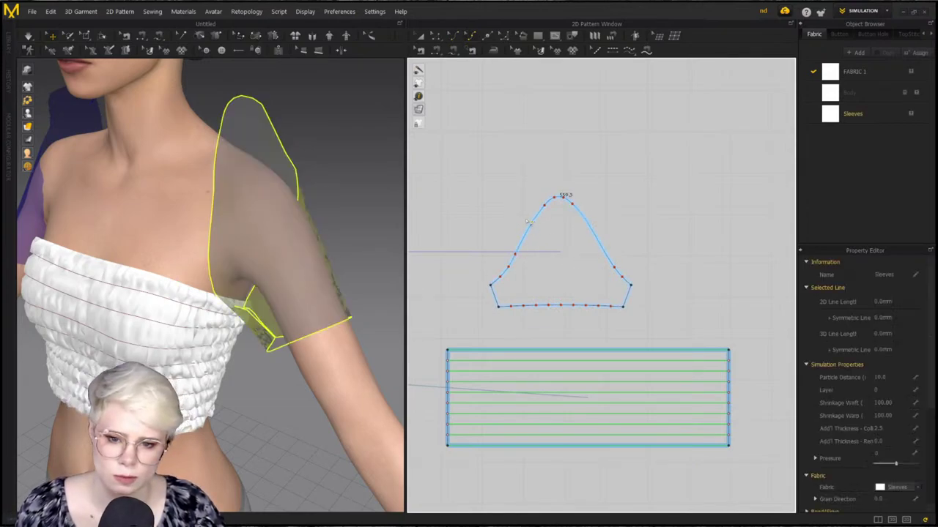
Widen the upper sleeve cap on both sides into a broad rounded dome and delete the surplus curve points near its peak
drag(528, 223, 596, 217)
key(Delete)
key(Delete)
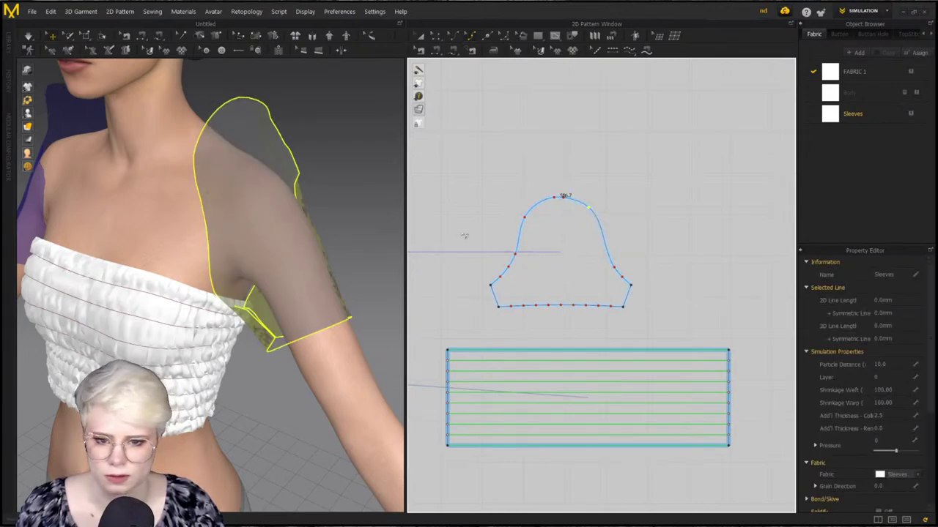
right_drag(327, 169, 339, 189)
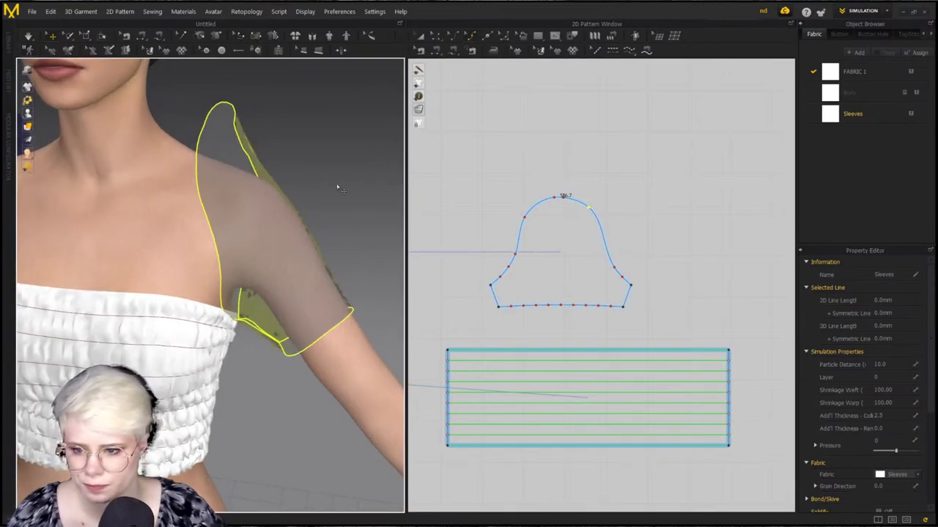
Split the sleeve cap outline on both lower slopes to separate the rounded top from the short underarm segments
click(436, 36)
click(485, 233)
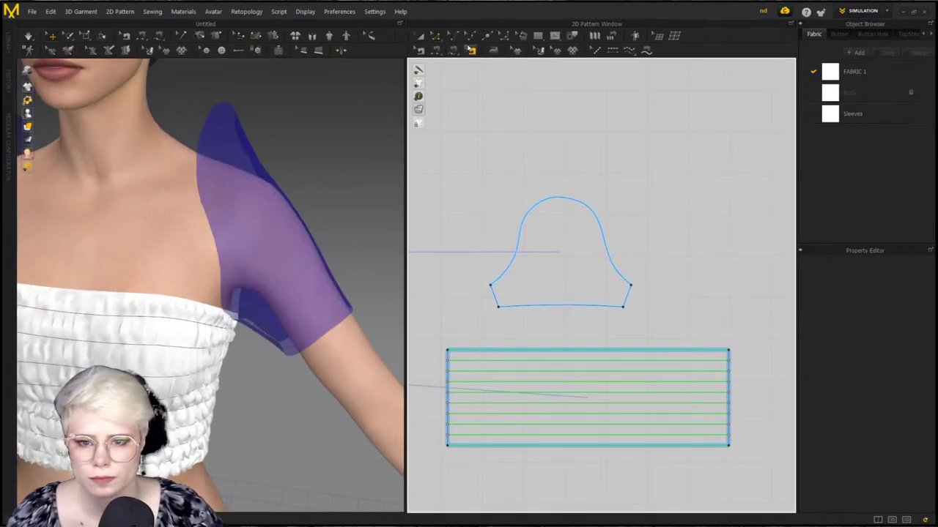
click(511, 277)
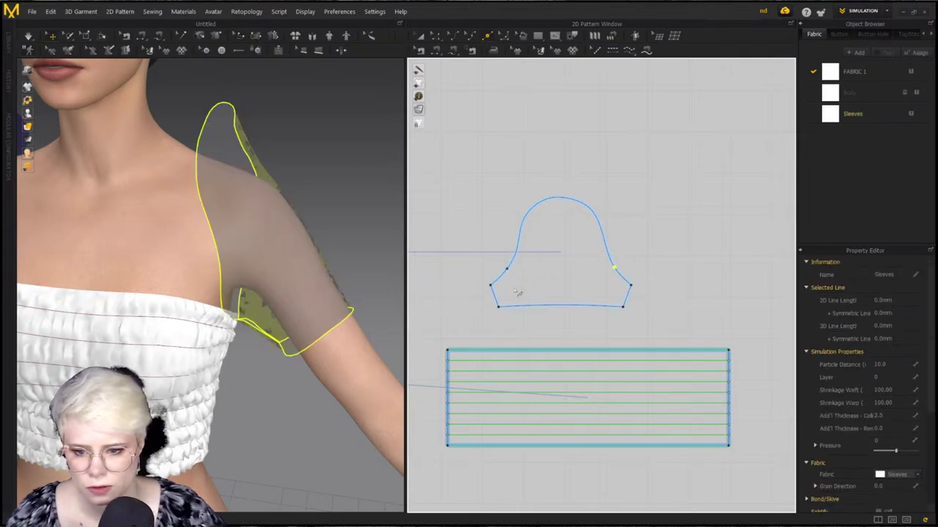
right_drag(285, 312, 139, 321)
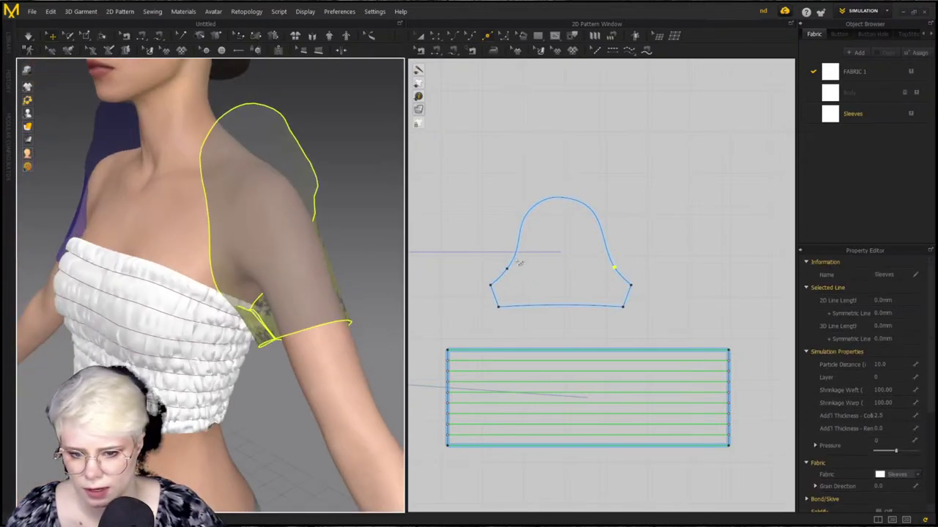
Turn on Elastic for the rounded upper curve of the sleeve cap
click(543, 201)
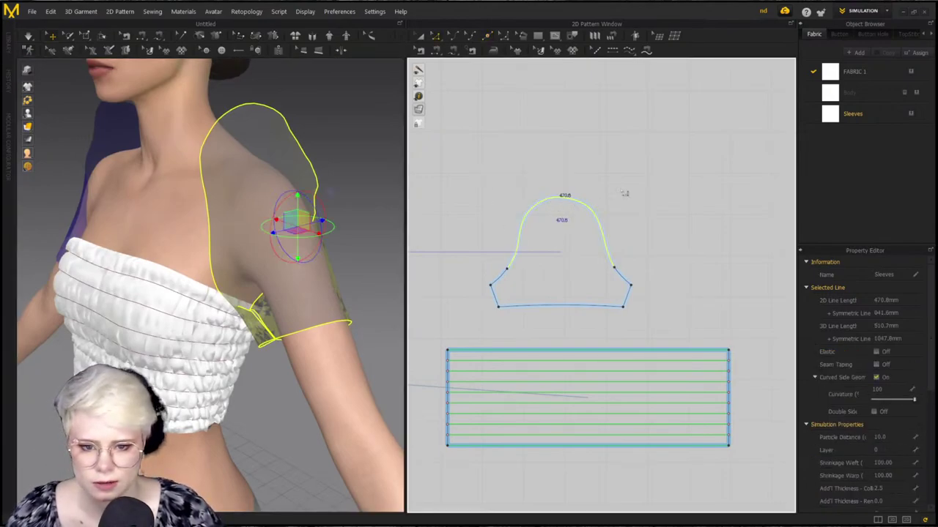
click(877, 352)
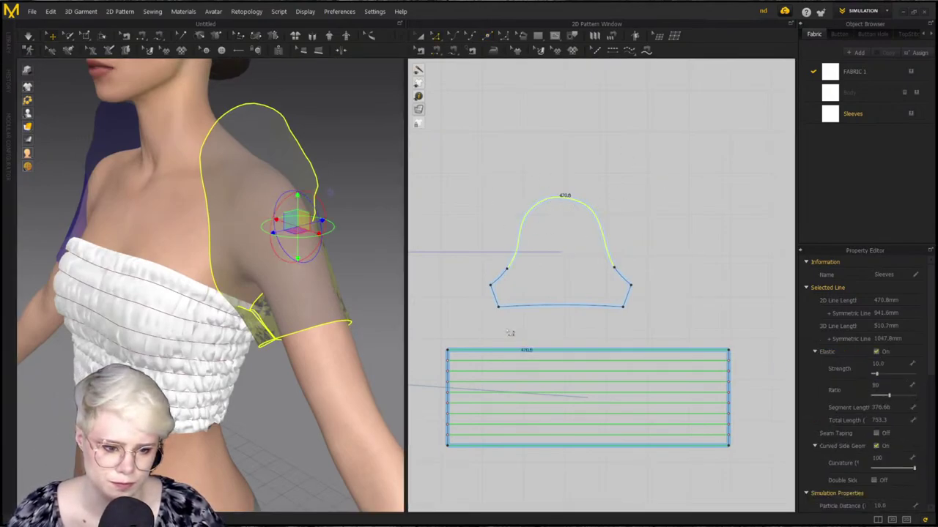
right_drag(158, 303, 196, 296)
scroll(195, 296, down, 2)
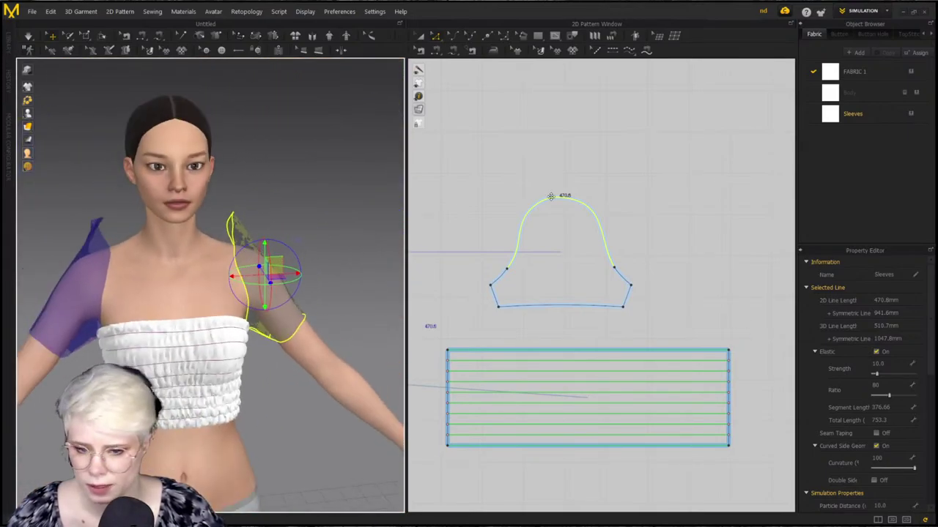
middle_drag(551, 196, 732, 180)
scroll(682, 221, up, 2)
scroll(670, 238, down, 7)
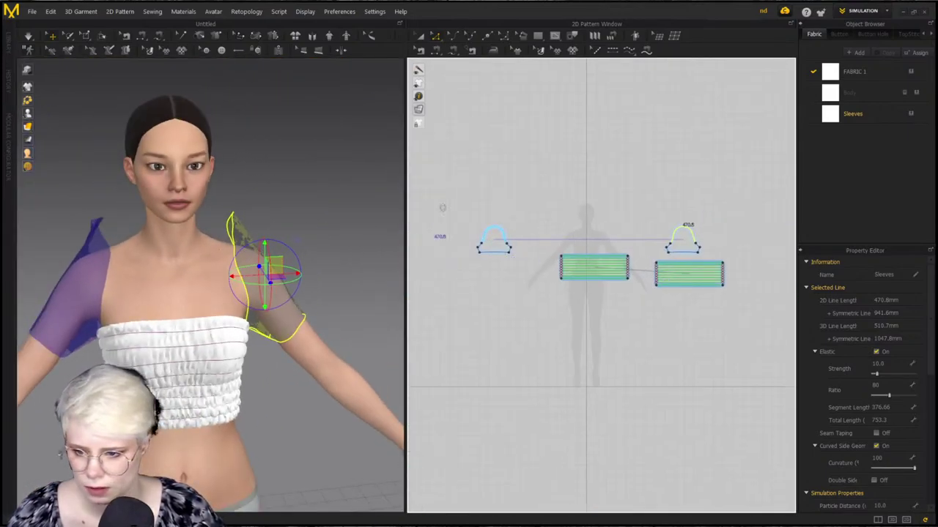
click(93, 255)
scroll(571, 242, up, 5)
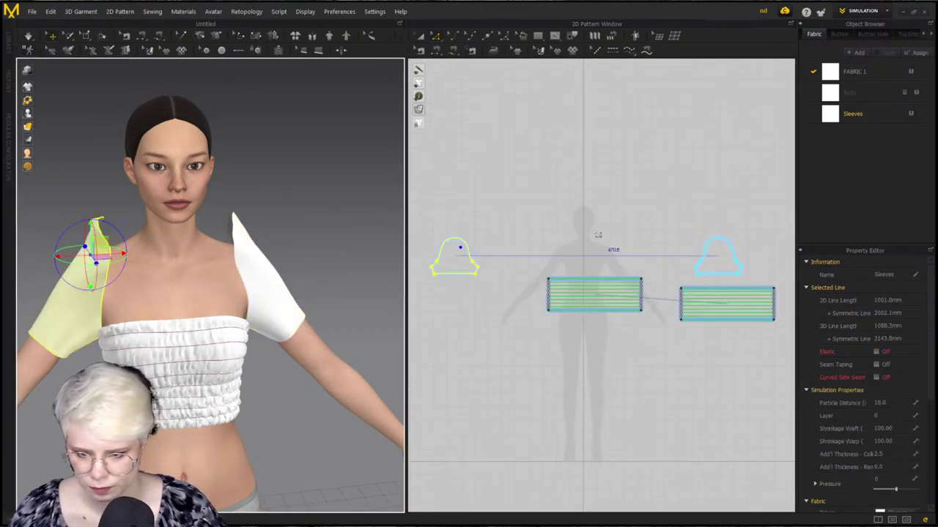
right_drag(330, 293, 210, 269)
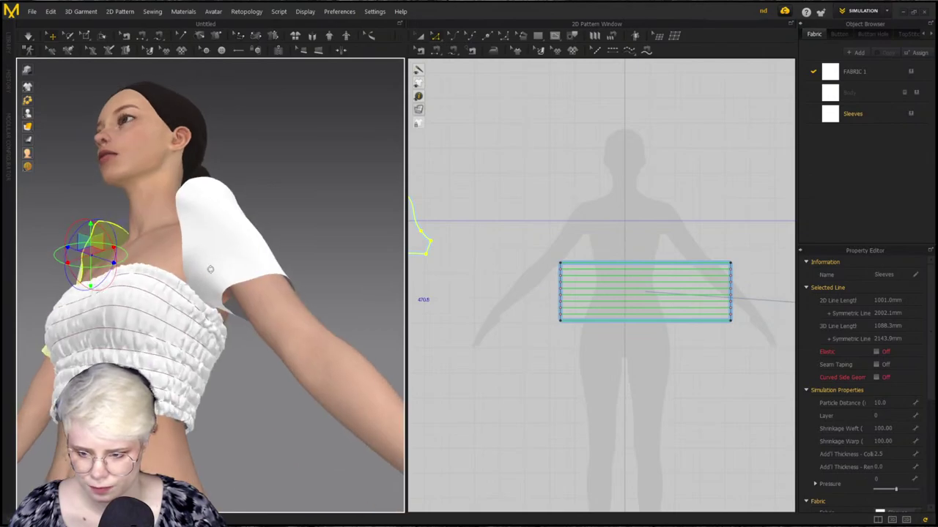
Sew the back underarm segment of the avatar's left sleeve to the back bodice's top edge beside the side seam with Free Sewing
key(m)
scroll(735, 283, down, 4)
middle_drag(737, 285, 613, 289)
scroll(613, 289, up, 2)
scroll(654, 265, up, 3)
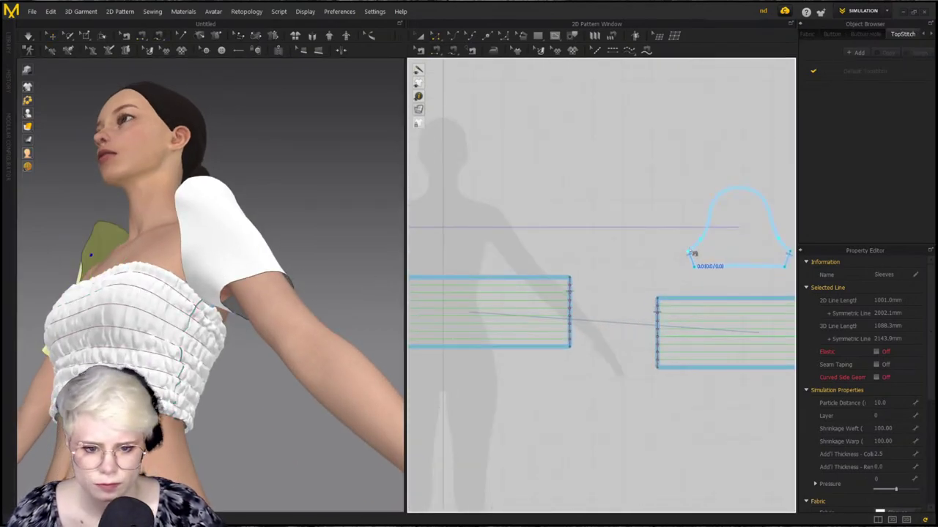
click(692, 249)
key(Escape)
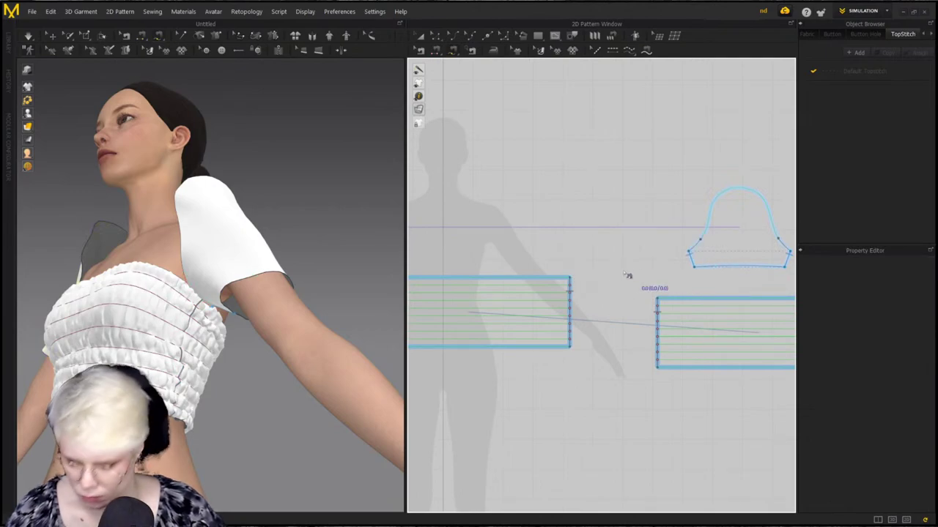
scroll(740, 271, down, 2)
middle_drag(735, 272, 688, 280)
click(729, 258)
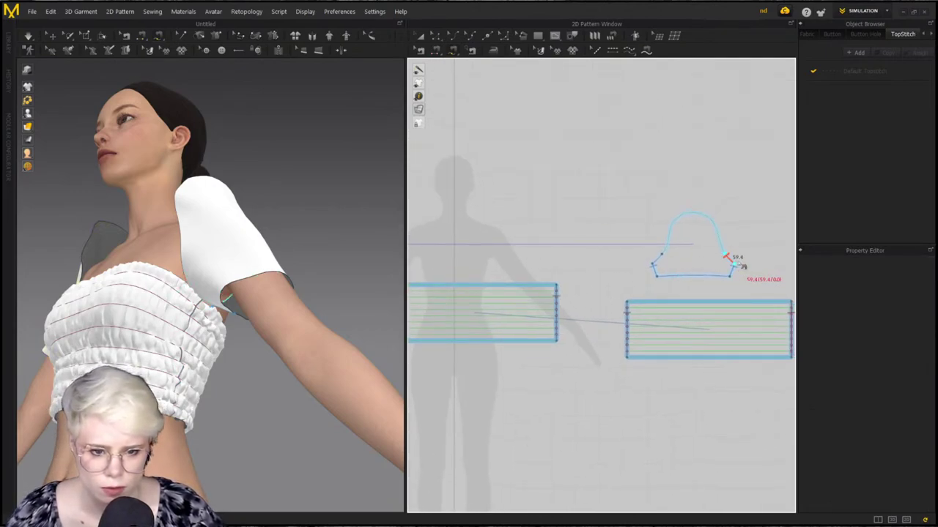
scroll(281, 261, down, 5)
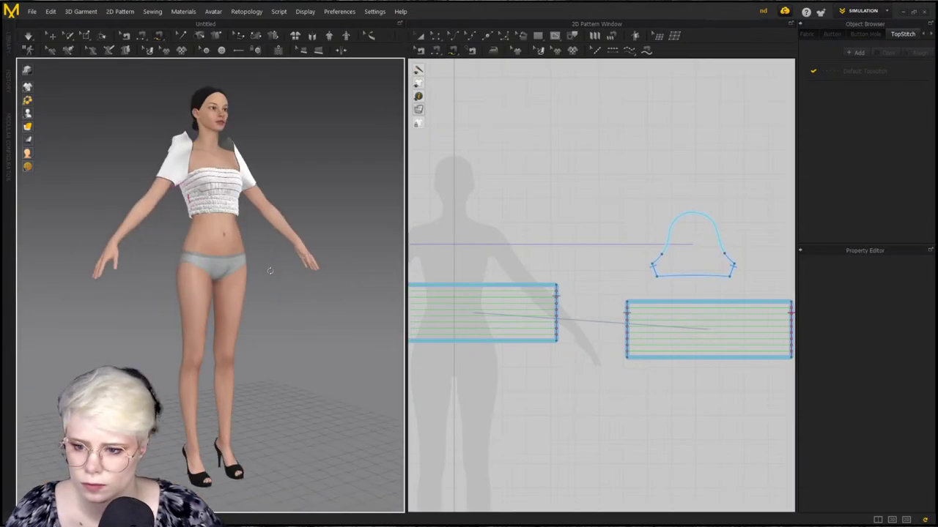
right_drag(268, 270, 127, 305)
scroll(127, 306, up, 4)
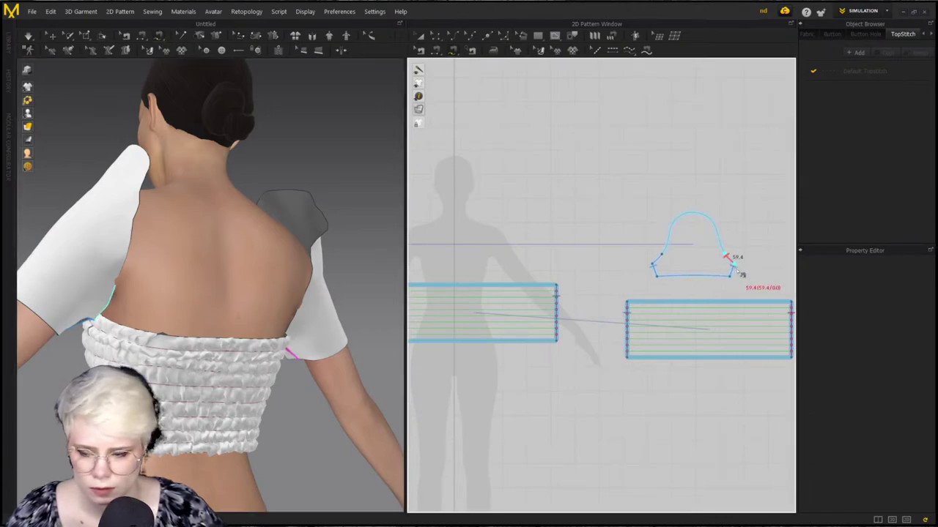
middle_drag(781, 301, 742, 306)
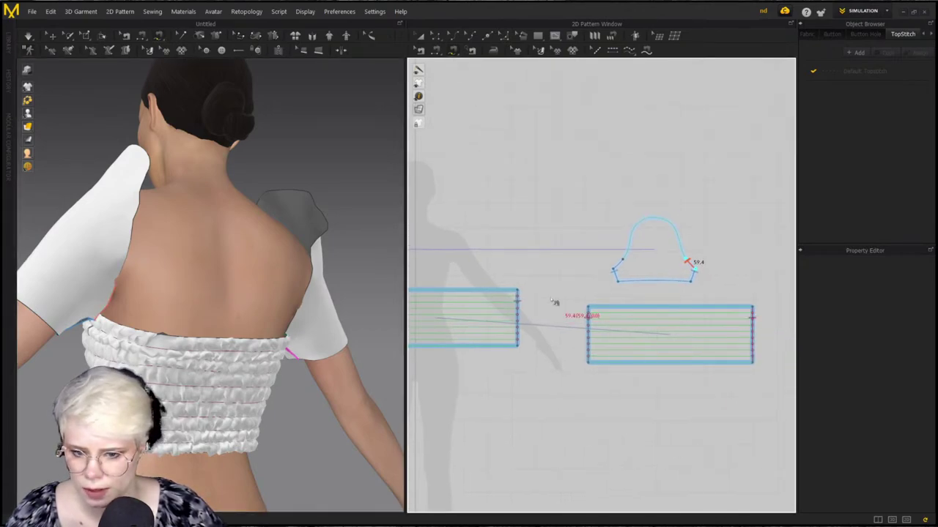
scroll(561, 304, up, 2)
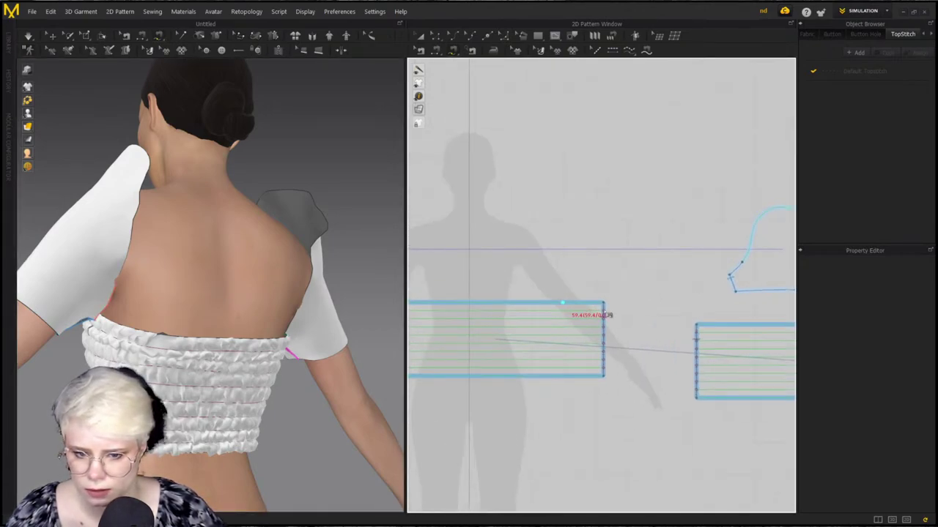
click(736, 325)
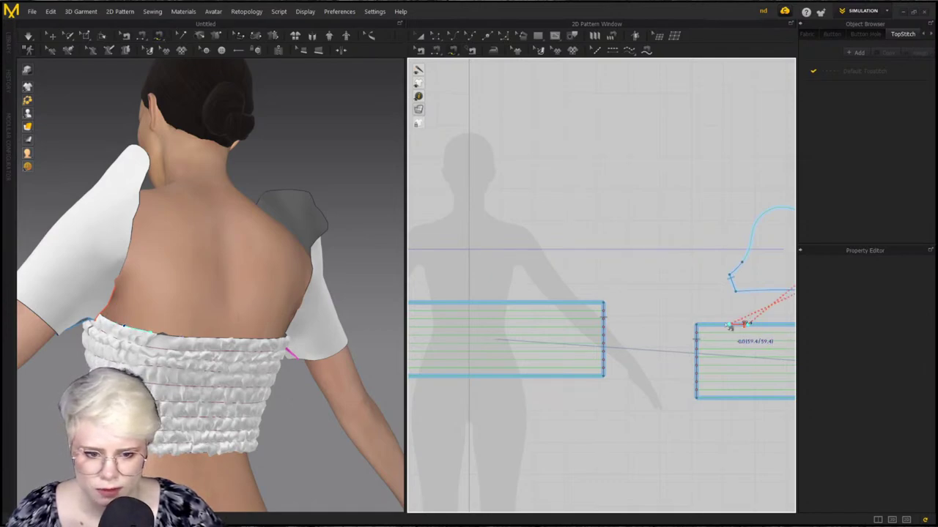
click(697, 324)
Sew the front underarm segment of the avatar's left sleeve to the front bodice's top edge beside the side seam
scroll(663, 309, down, 2)
middle_drag(698, 303, 600, 307)
click(598, 283)
click(588, 293)
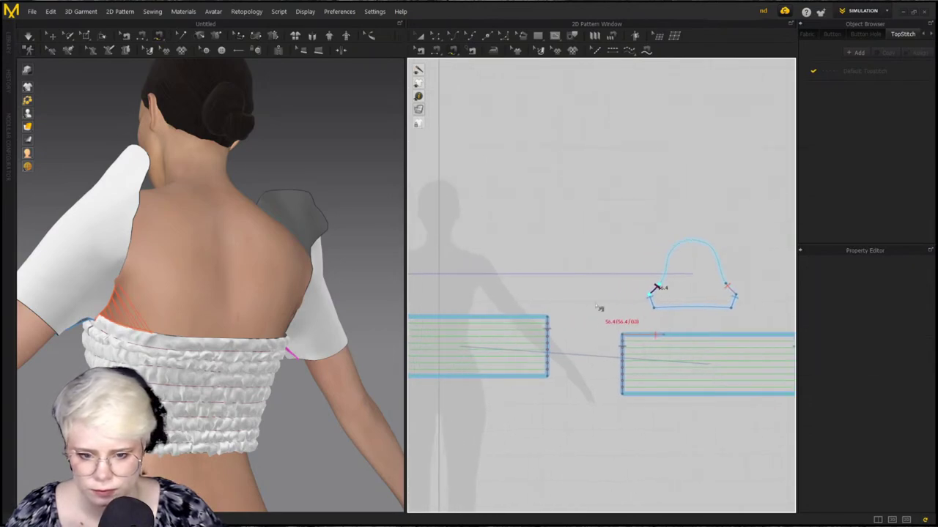
right_drag(143, 311, 270, 312)
scroll(242, 310, up, 6)
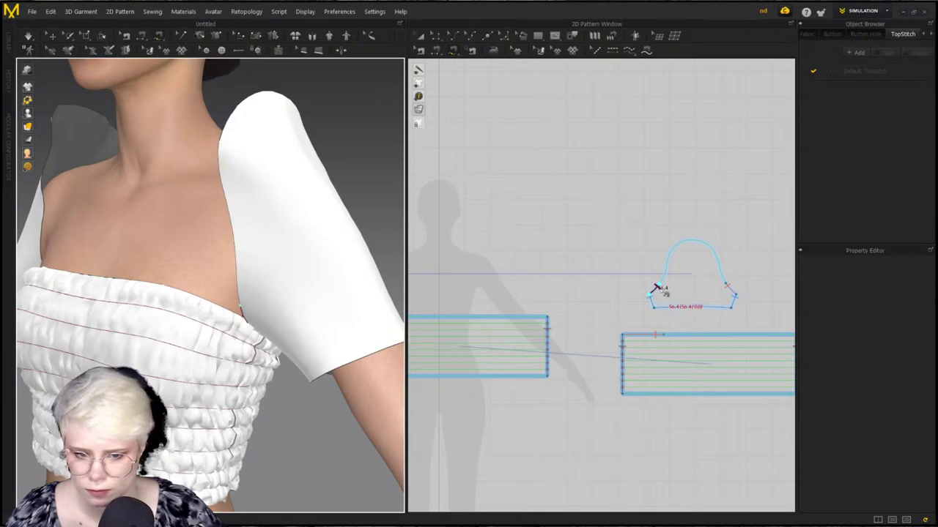
click(654, 288)
click(522, 317)
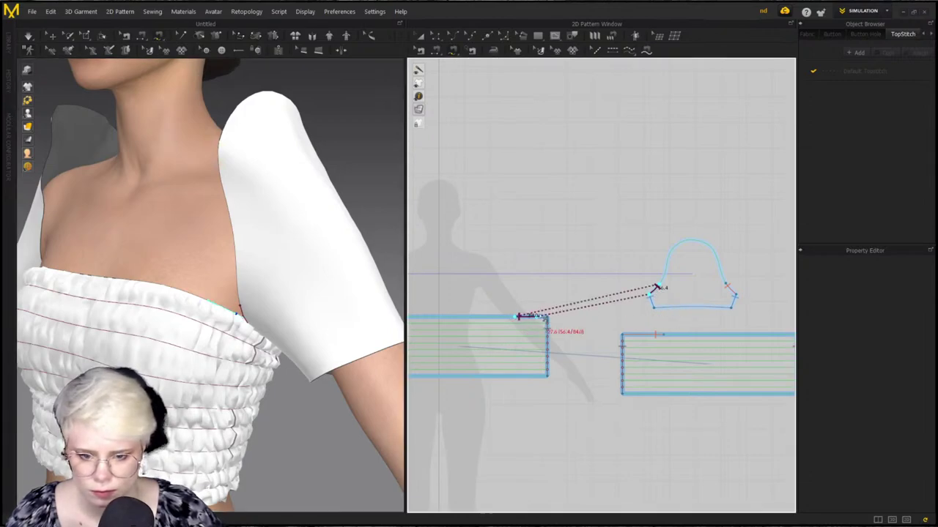
scroll(587, 315, down, 4)
middle_drag(575, 316, 587, 316)
Sew the front underarm segment of the avatar's right sleeve to the opposite end of the front bodice's top edge
right_click(601, 311)
scroll(586, 304, down, 2)
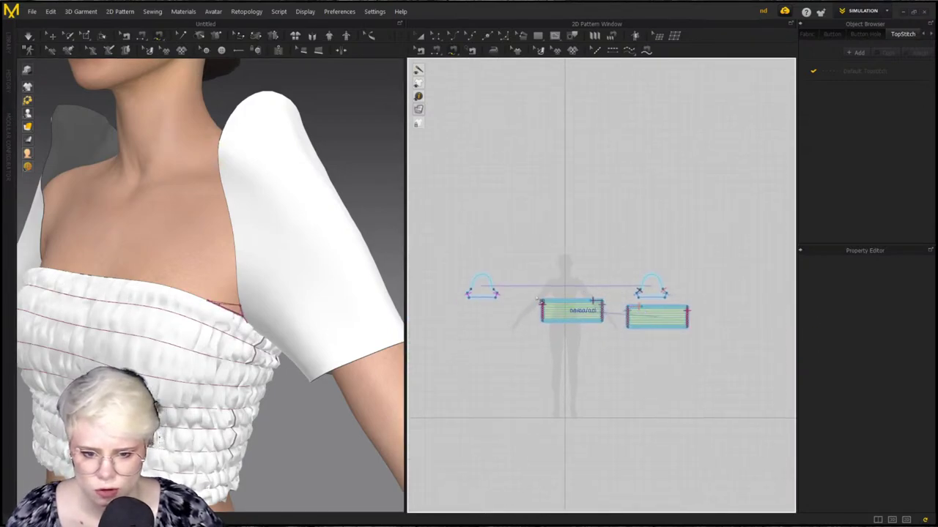
scroll(564, 295, up, 4)
scroll(553, 295, down, 2)
middle_drag(513, 295, 558, 283)
scroll(516, 288, up, 4)
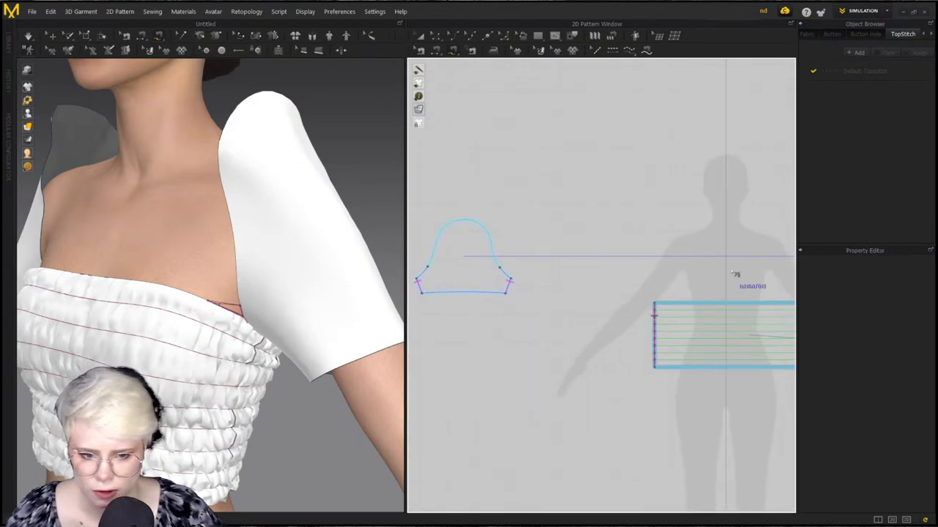
scroll(736, 274, up, 1)
middle_drag(737, 274, 726, 250)
scroll(498, 302, down, 1)
middle_drag(526, 290, 588, 299)
scroll(617, 286, up, 1)
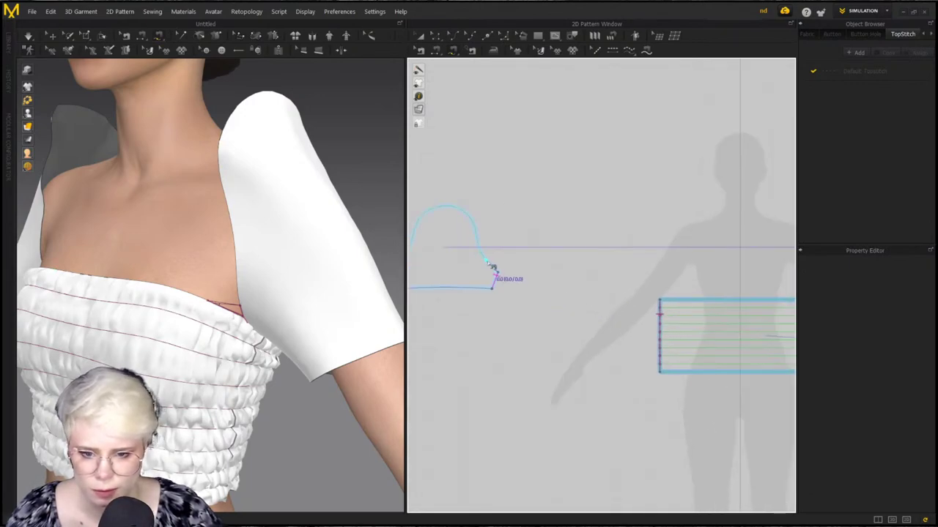
click(486, 262)
click(498, 273)
right_drag(189, 244, 263, 245)
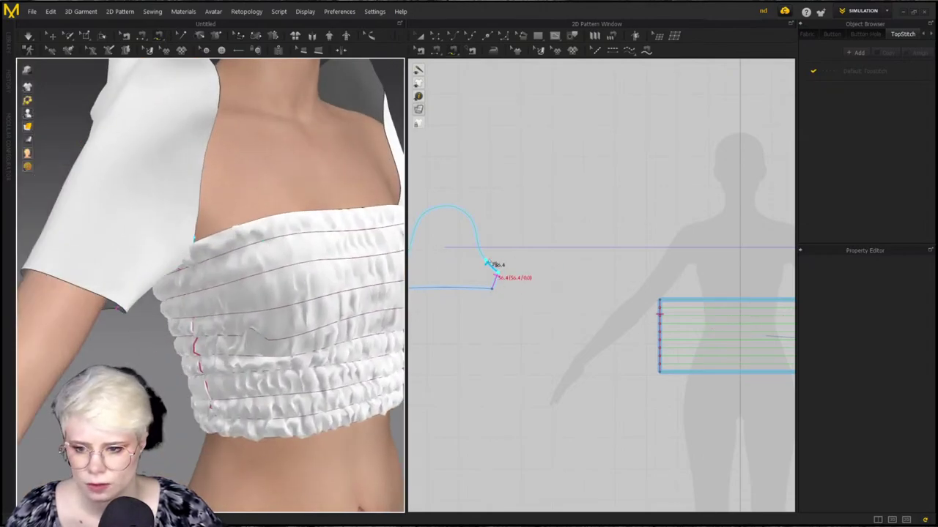
right_drag(668, 299, 614, 307)
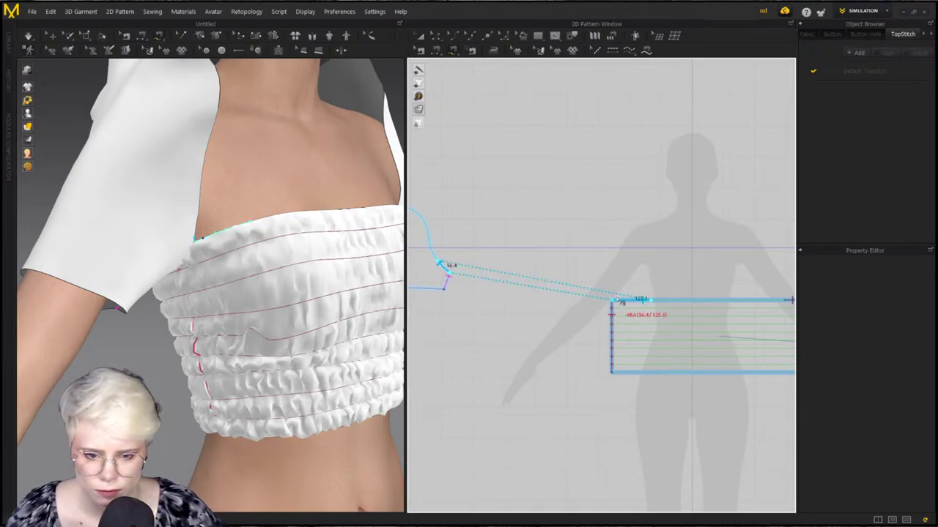
click(649, 300)
Sew the back underarm segment of the avatar's right sleeve to the opposite end of the back bodice's top edge
scroll(432, 271, down, 2)
middle_drag(432, 271, 574, 274)
click(519, 271)
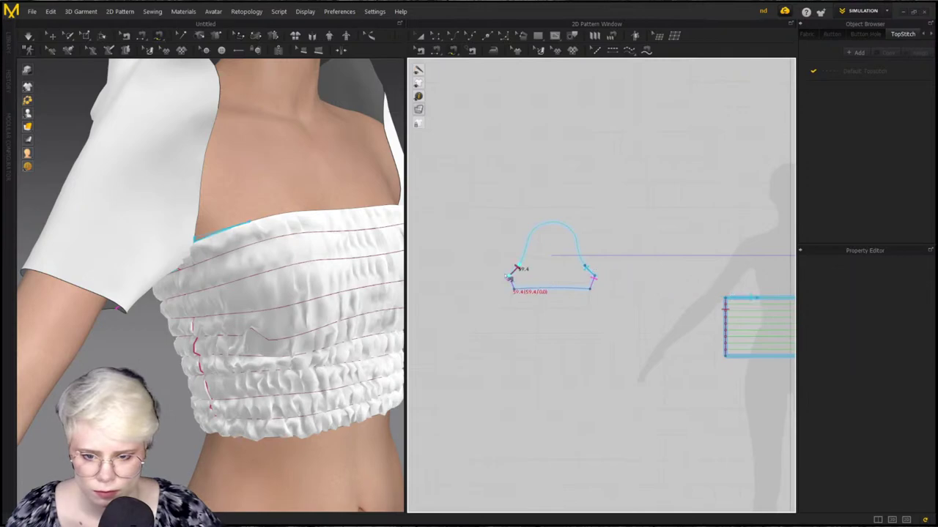
click(507, 277)
scroll(674, 298, down, 2)
middle_drag(674, 299, 403, 292)
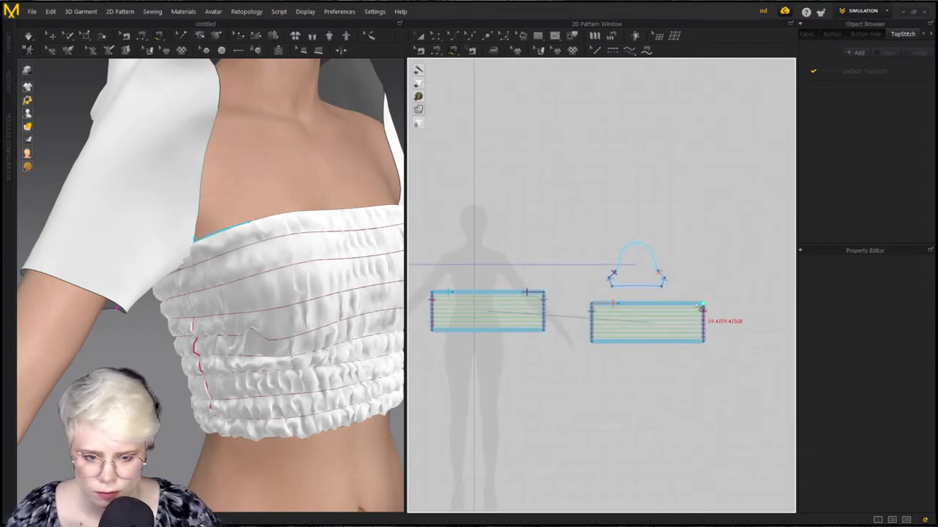
click(685, 303)
click(703, 304)
right_drag(165, 301, 293, 278)
scroll(292, 278, down, 2)
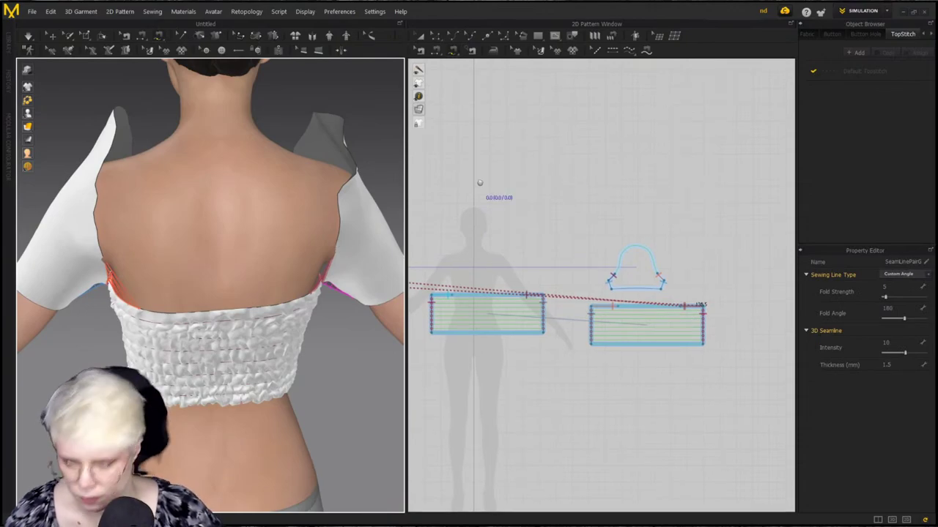
Select the front and back smocked bodice pieces together and freeze them
scroll(480, 184, down, 2)
middle_drag(479, 184, 588, 185)
key(z)
click(721, 241)
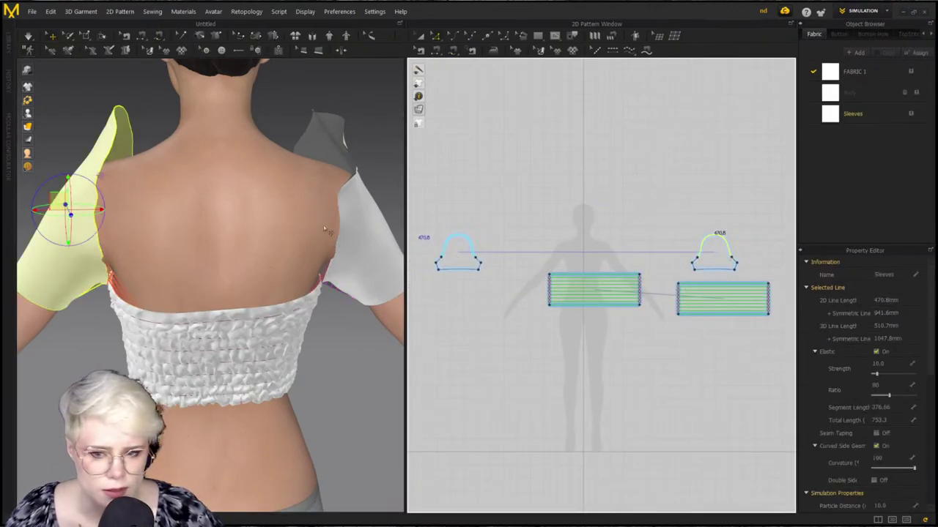
right_drag(326, 230, 283, 310)
click(251, 309)
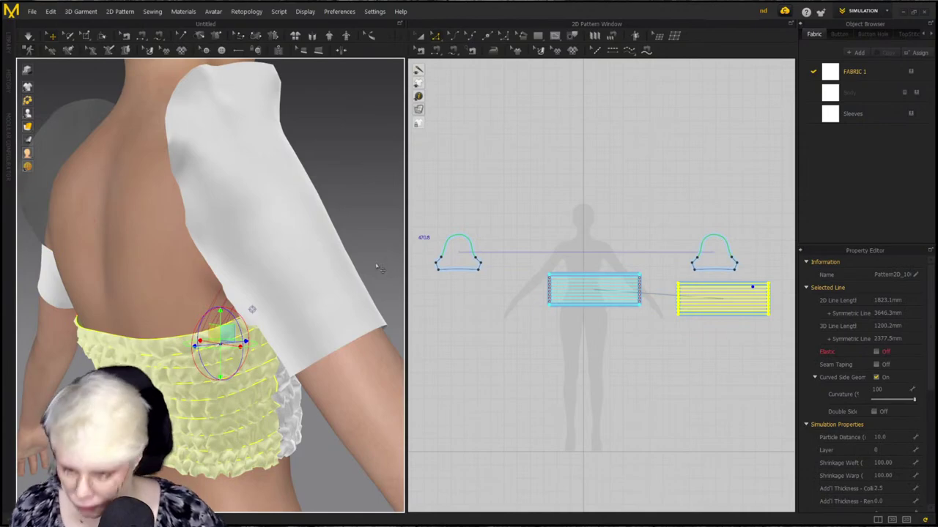
right_drag(379, 269, 342, 338)
click(343, 339)
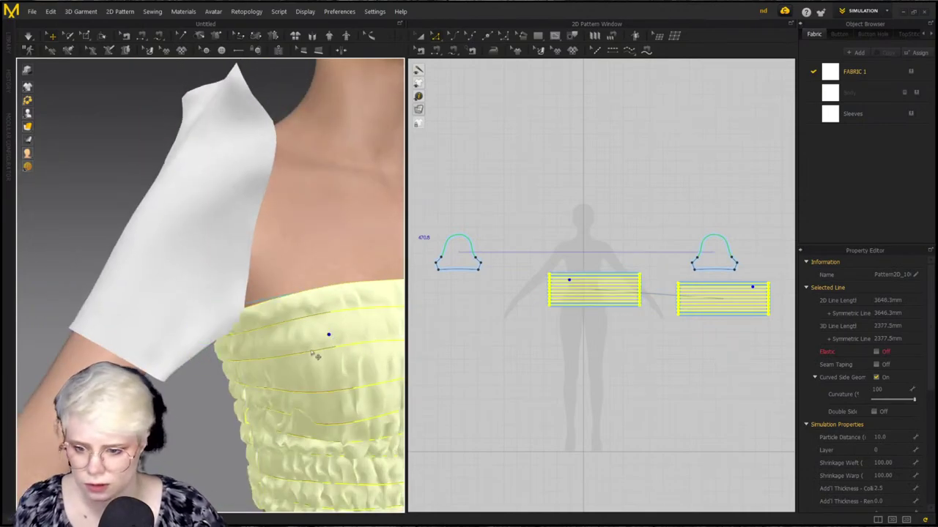
Run the simulation and pull the hem of the avatar's right sleeve down along the arm
key(space)
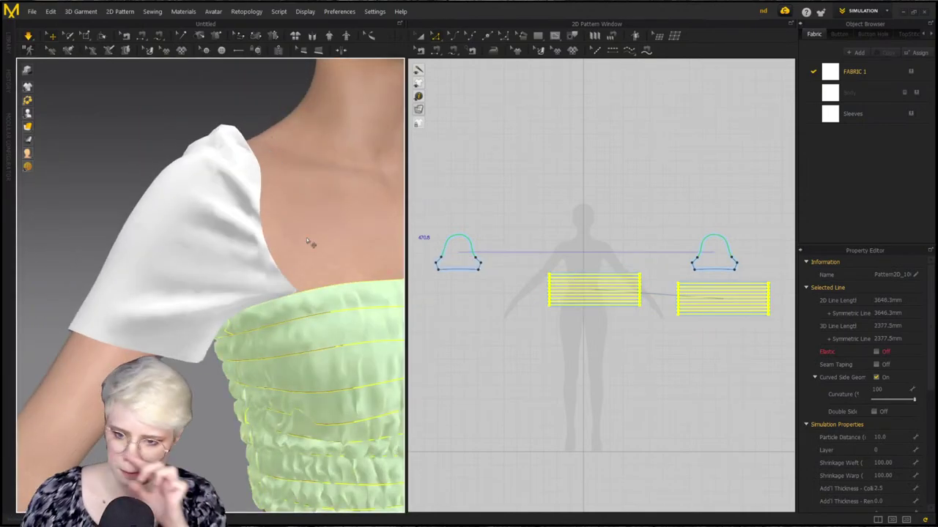
right_drag(220, 183, 168, 226)
drag(168, 226, 113, 330)
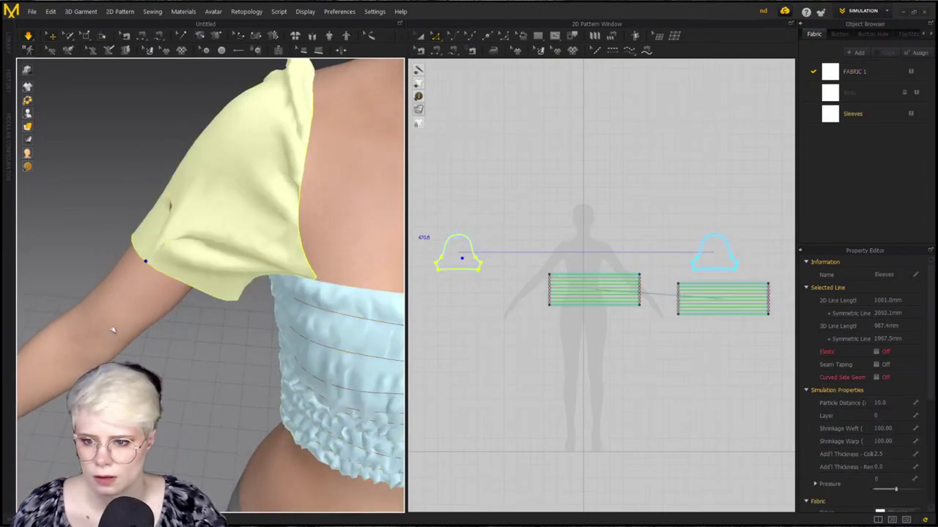
Pull the cap of the avatar's right sleeve down the arm and back up onto the shoulder while the simulation runs
drag(205, 157, 96, 252)
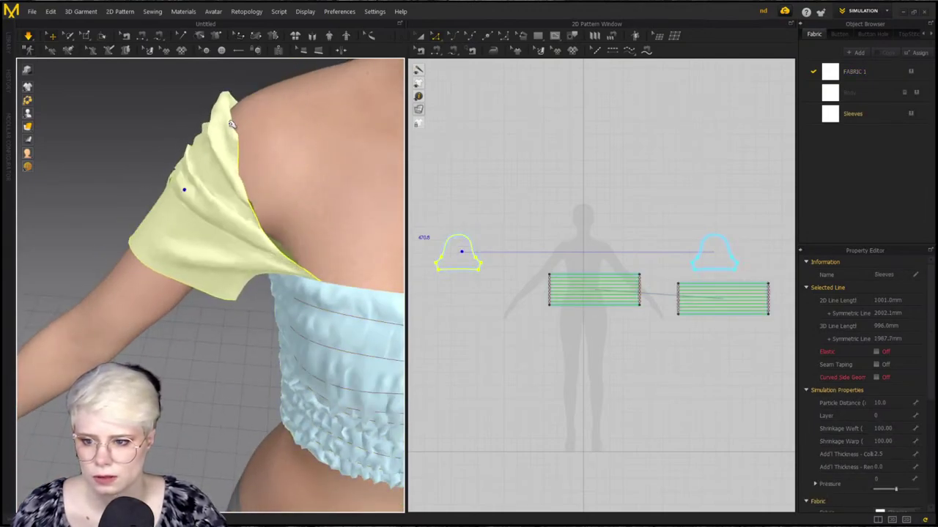
drag(231, 123, 294, 38)
middle_drag(306, 96, 247, 126)
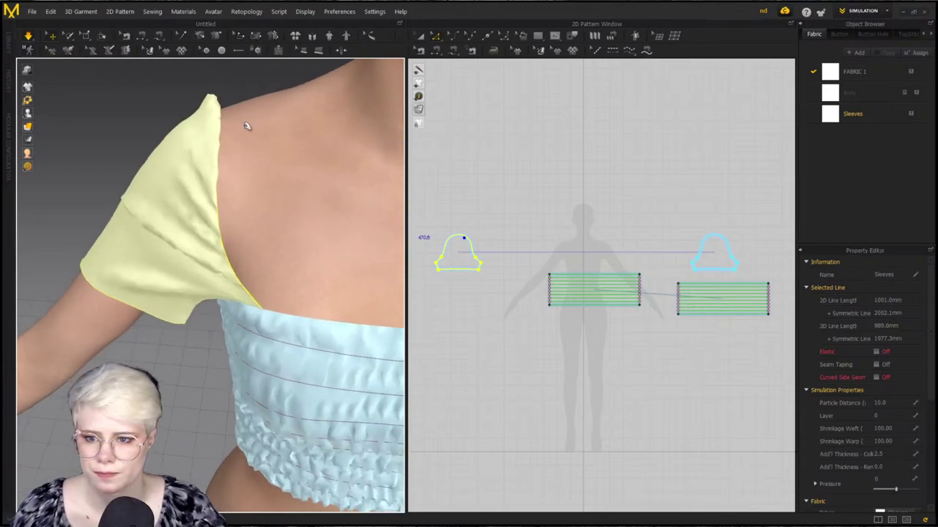
scroll(319, 173, down, 2)
Select the avatar and set its static friction to 1.00
click(318, 170)
scroll(233, 223, down, 2)
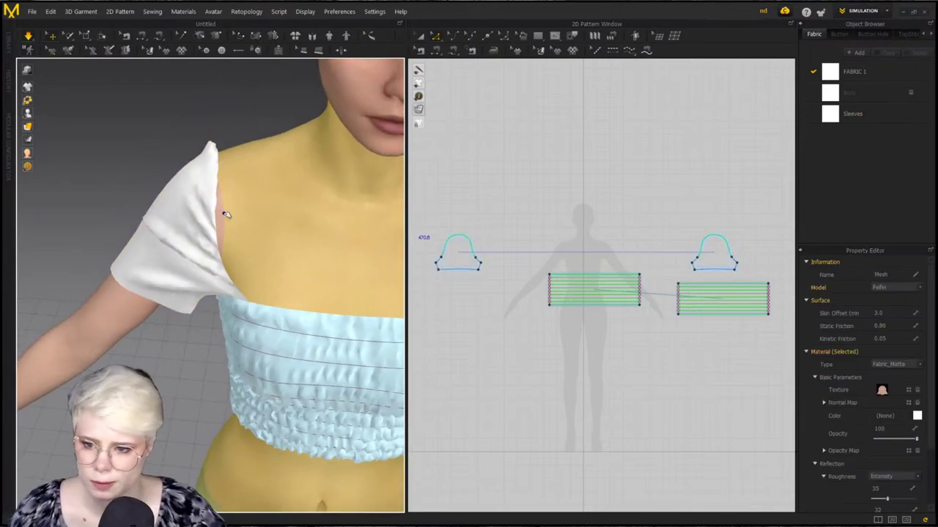
click(70, 327)
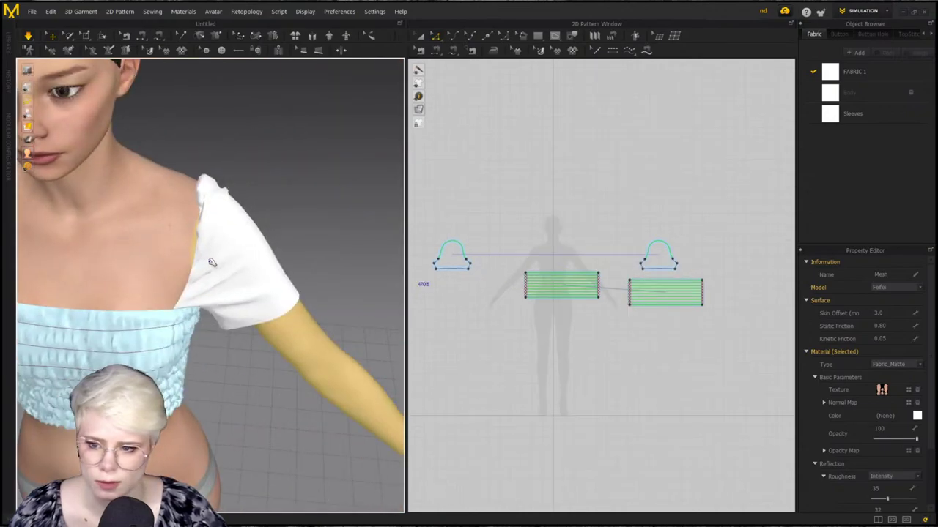
right_drag(210, 257, 390, 255)
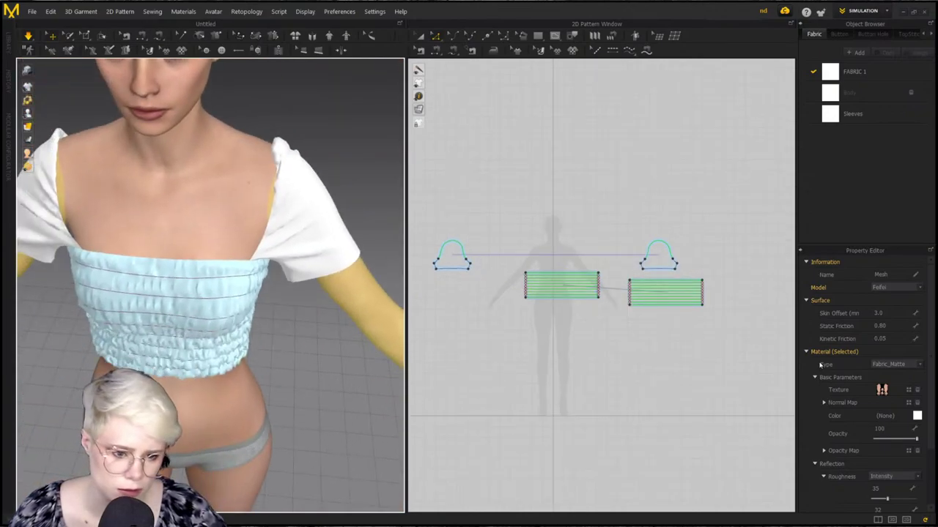
click(881, 326)
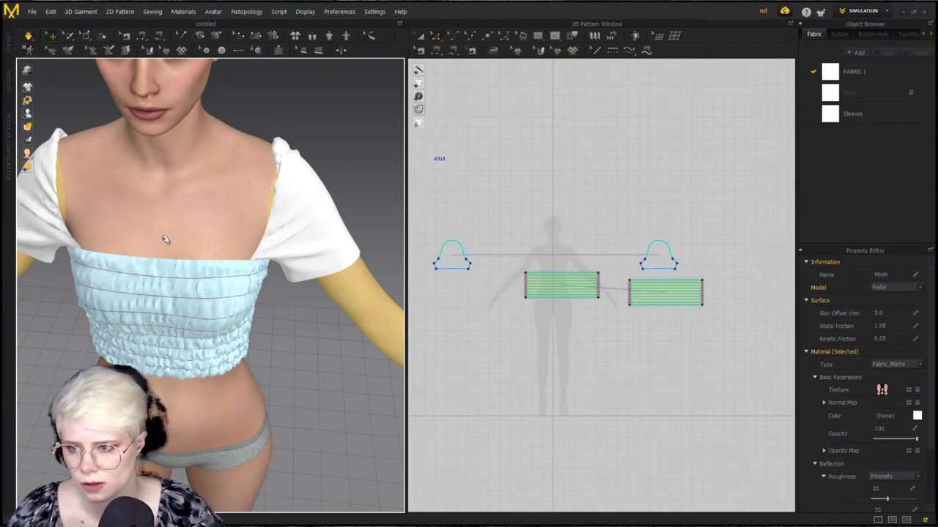
Select the front and back smocked bodice pieces together and unfreeze them
click(162, 298)
right_drag(276, 327, 115, 236)
shift+click(201, 335)
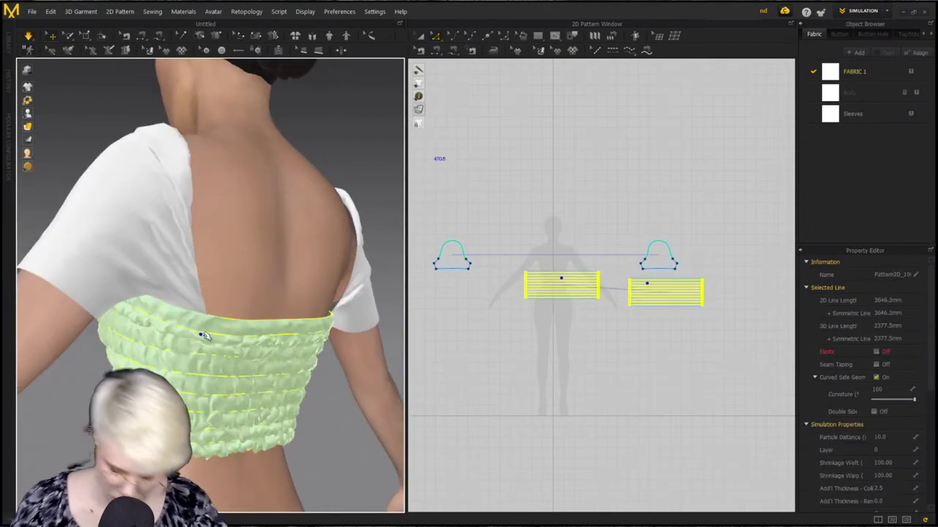
key(ctrl+k)
key(k)
key(a)
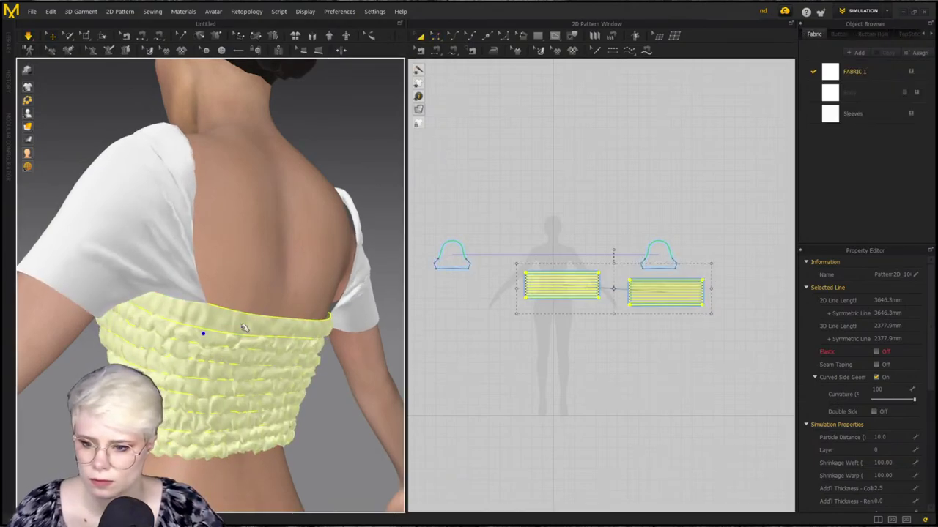
Tug the back bodice's top edge and the avatar's left sleeve into place in the running simulation
mouse_move(272, 316)
mouse_down()
mouse_move(270, 151)
mouse_move(268, 314)
mouse_up()
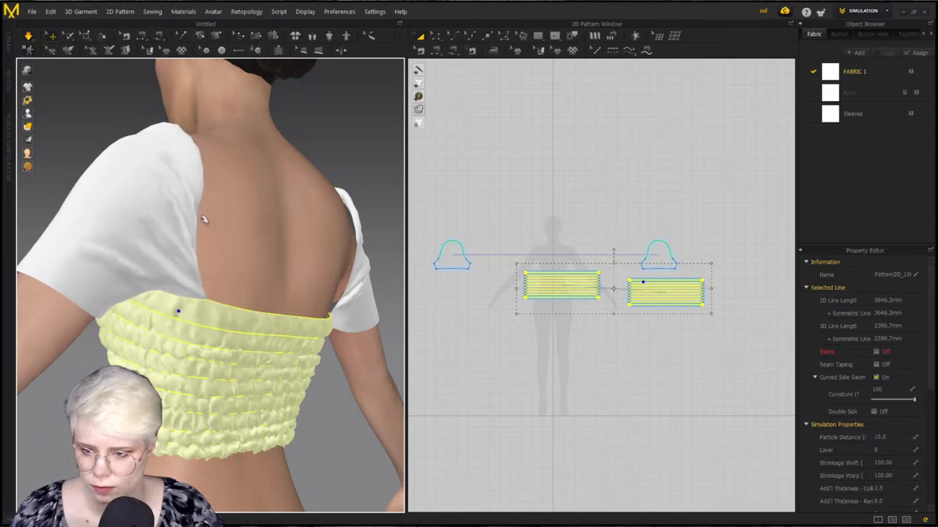
click(165, 258)
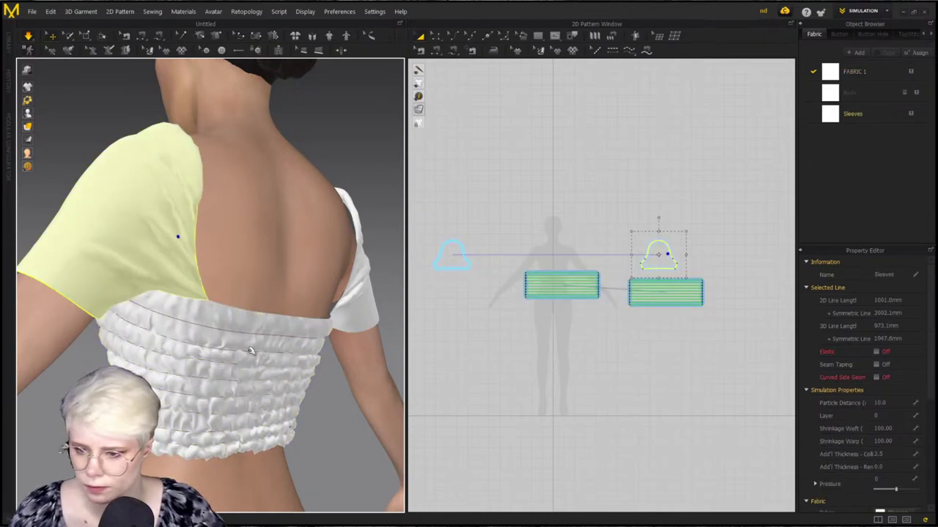
right_drag(250, 351, 305, 217)
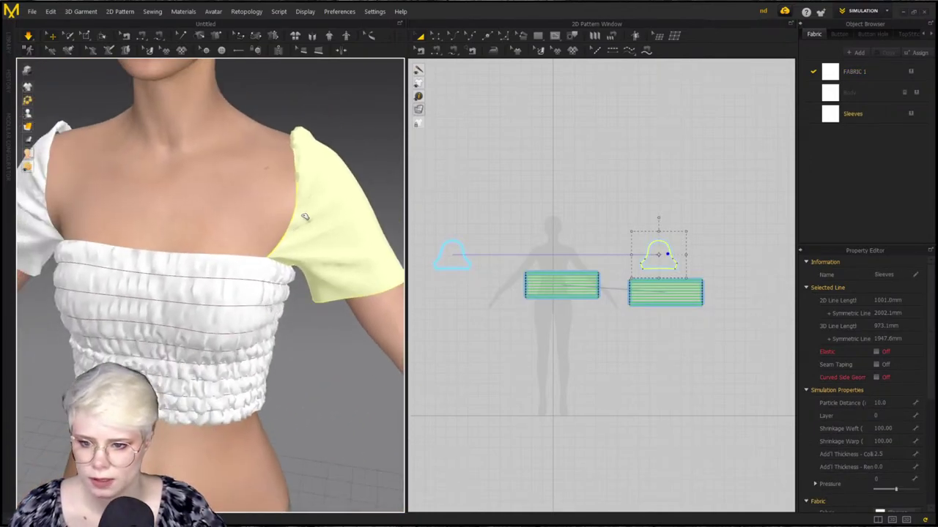
drag(305, 217, 266, 211)
right_drag(266, 212, 234, 255)
Pull up the front bodice's top edge and draw the armhole edge of the avatar's right sleeve inward over the shoulder
click(154, 240)
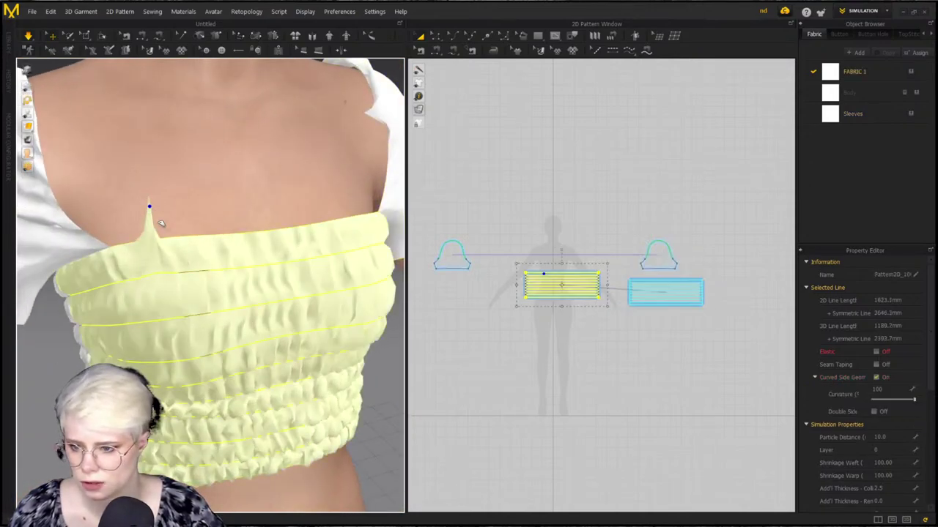
scroll(134, 220, down, 3)
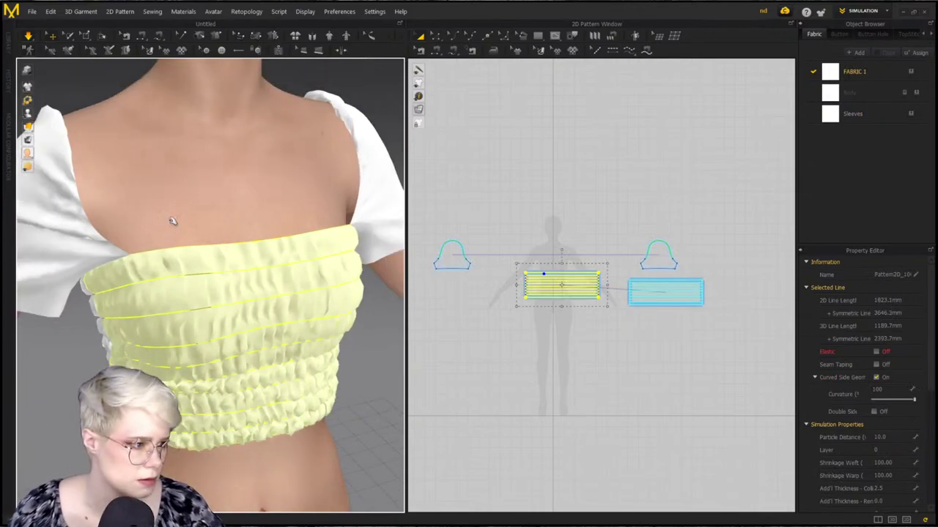
drag(59, 222, 132, 187)
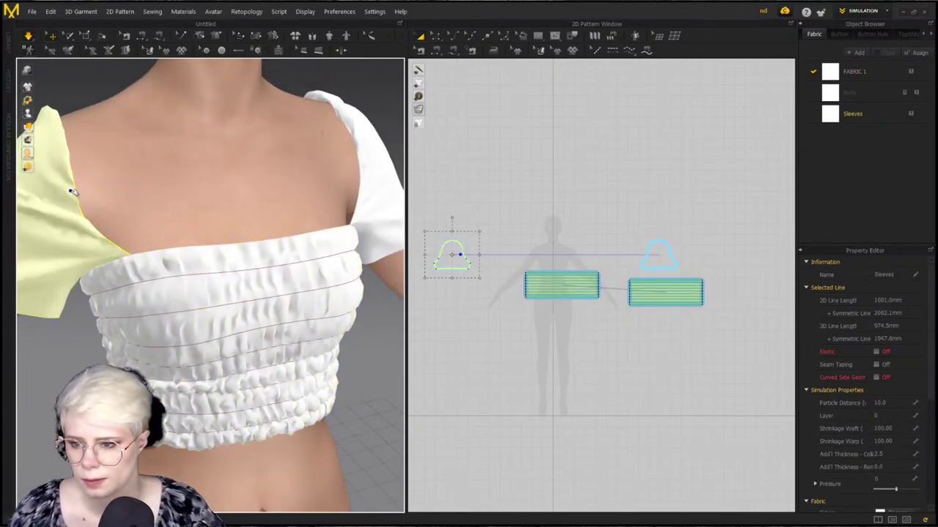
drag(72, 190, 172, 129)
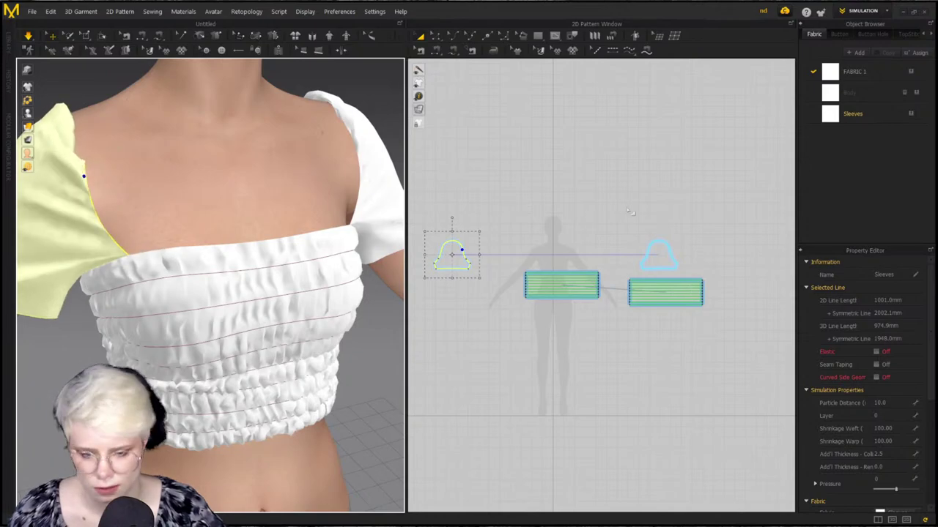
Move the two segment points between cap and underarm on the sleeve pattern slightly outward and up, one on each side
click(685, 210)
scroll(571, 161, up, 6)
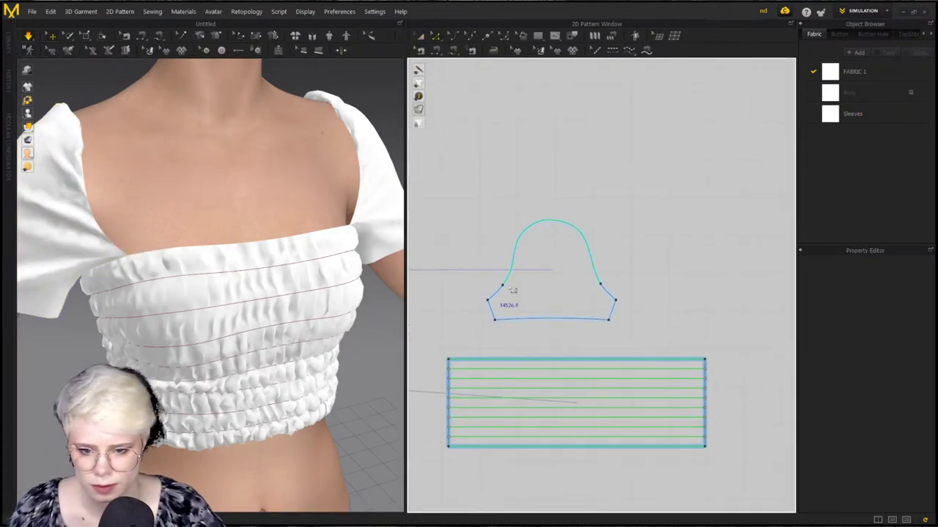
drag(503, 285, 495, 282)
drag(600, 284, 608, 282)
click(496, 282)
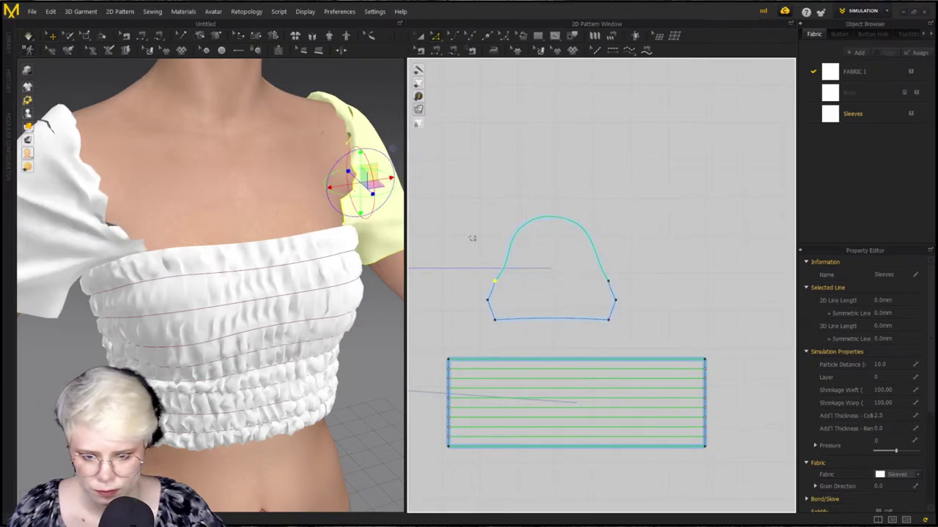
Delete the curve points near both lower ends of the sleeve cap to smooth its curve
scroll(493, 265, up, 3)
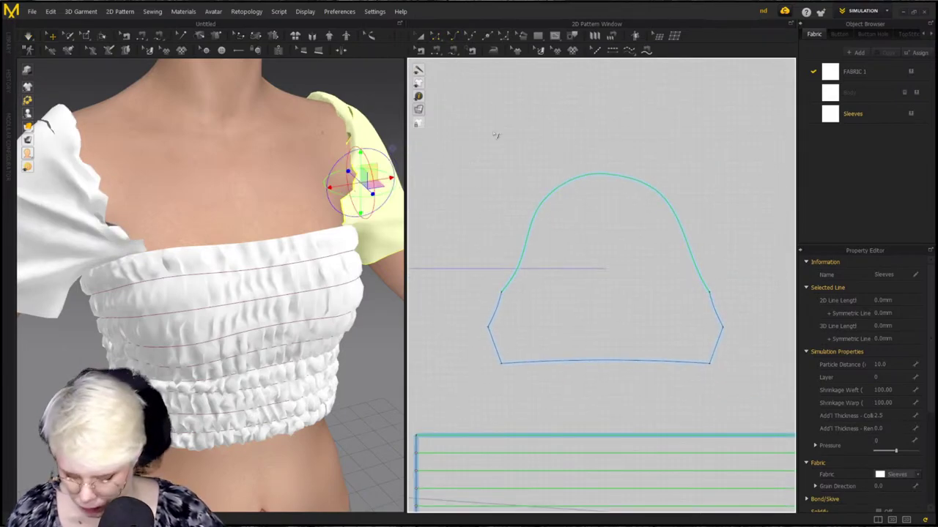
click(491, 38)
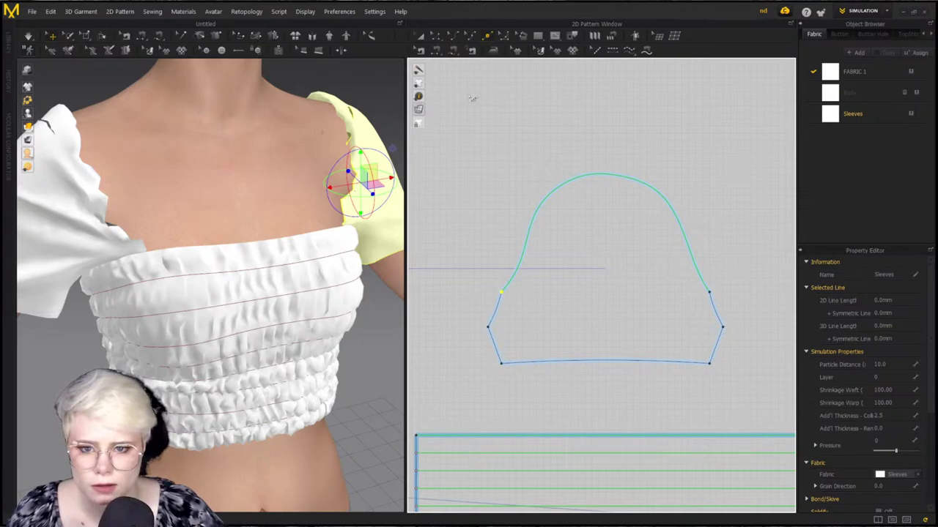
click(523, 287)
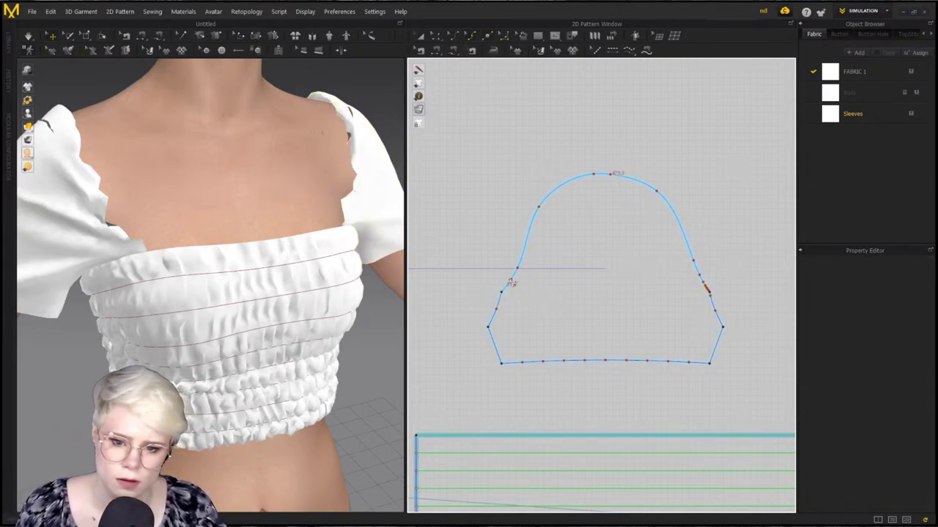
click(519, 269)
drag(486, 247, 524, 284)
key(Delete)
drag(665, 252, 722, 293)
click(681, 304)
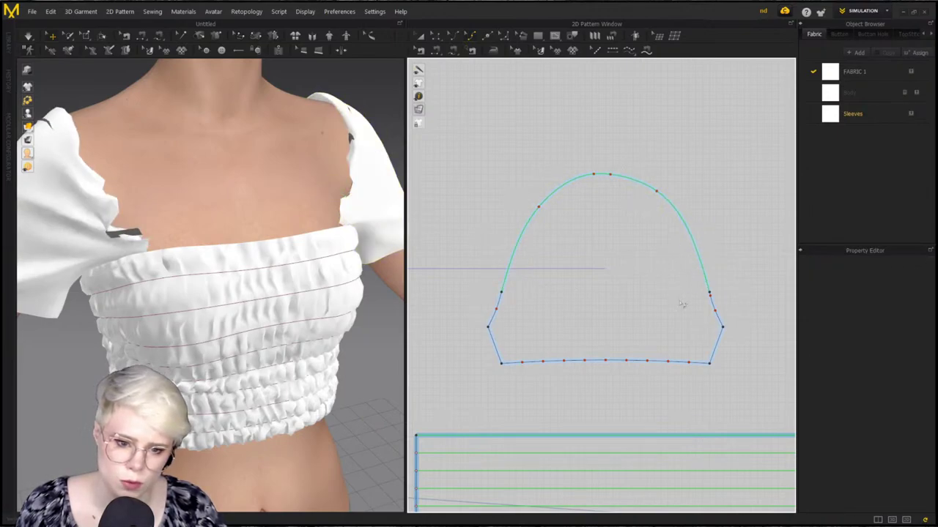
Delete the curve points on both underarm segments of the sleeve to straighten them, and run the simulation
click(715, 311)
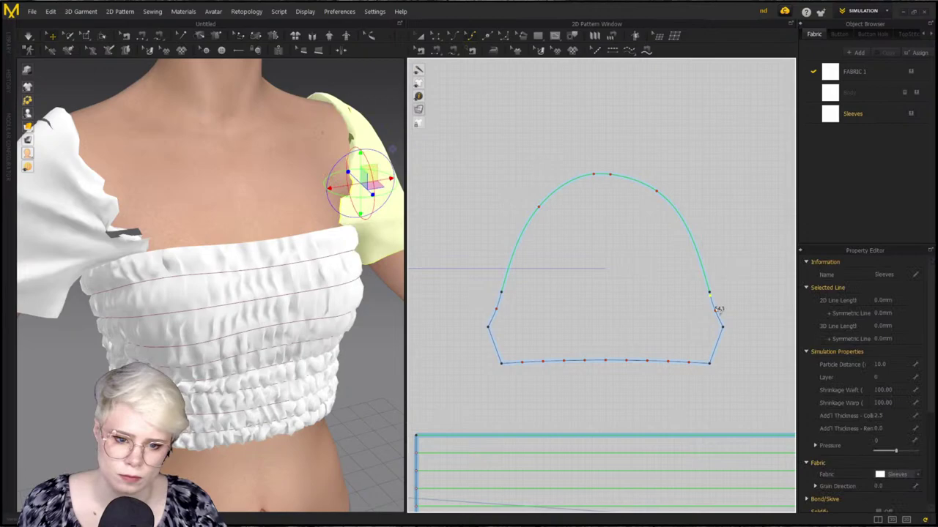
click(712, 314)
click(715, 311)
key(Delete)
click(497, 310)
key(Delete)
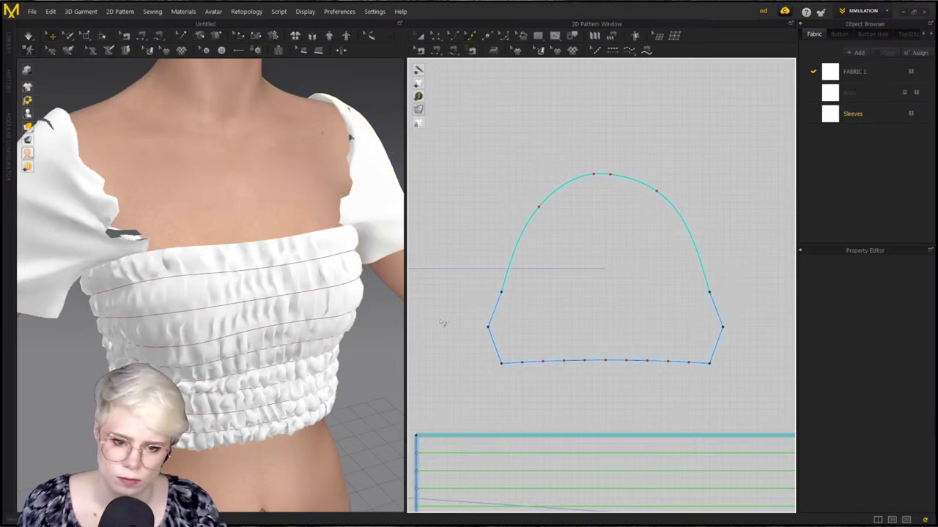
key(space)
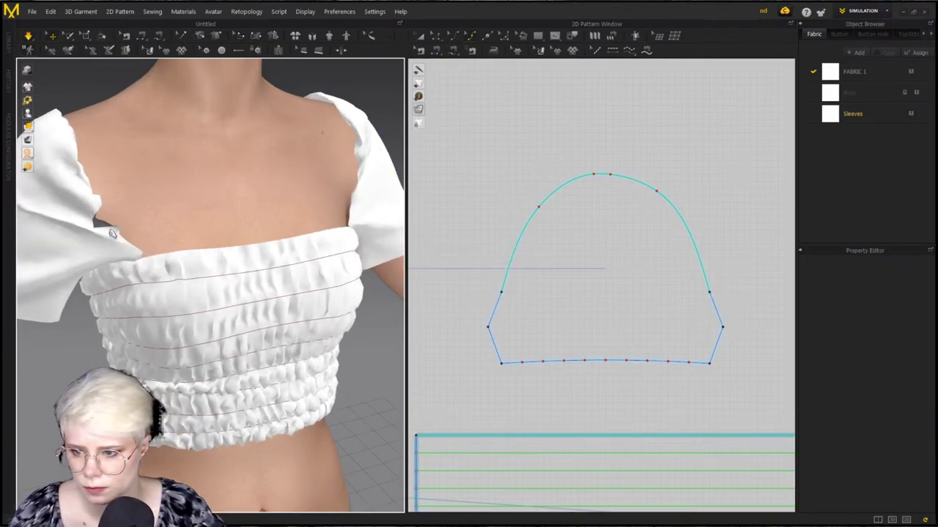
click(503, 293)
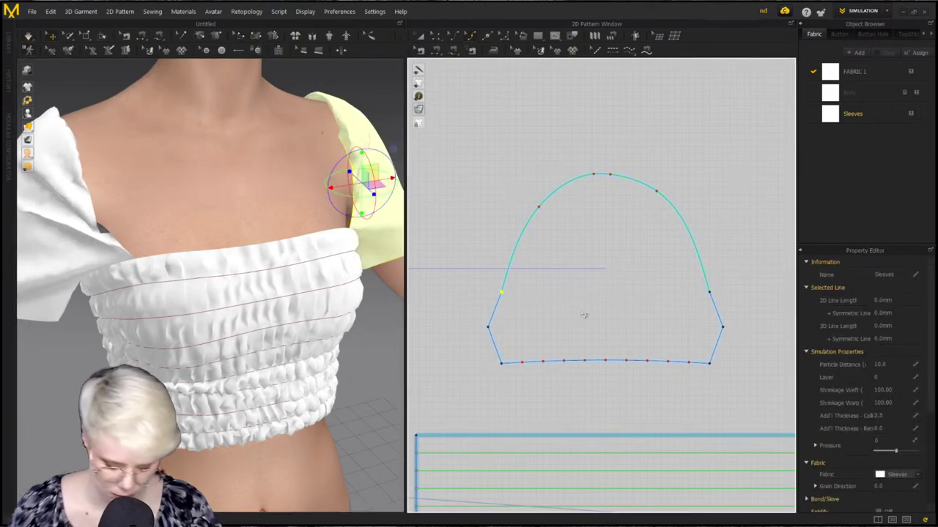
drag(712, 297, 715, 298)
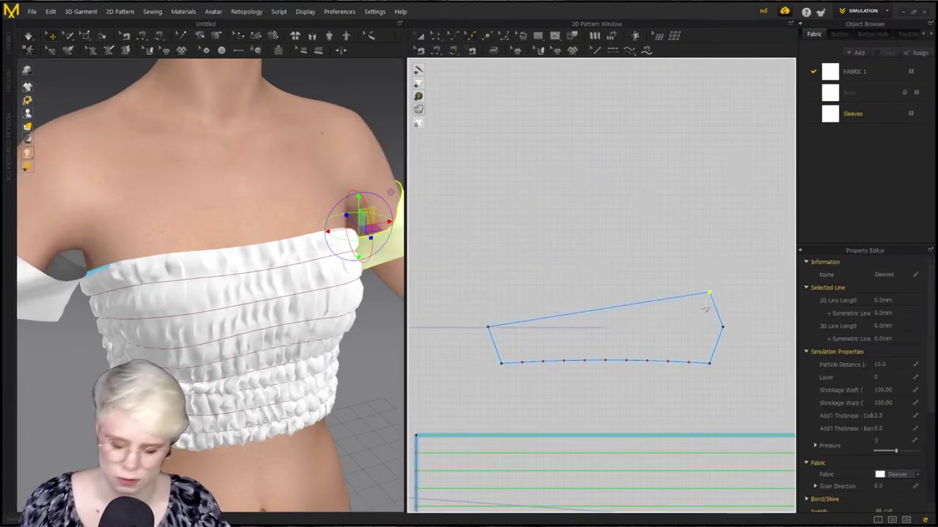
click(699, 304)
key(ctrl+z)
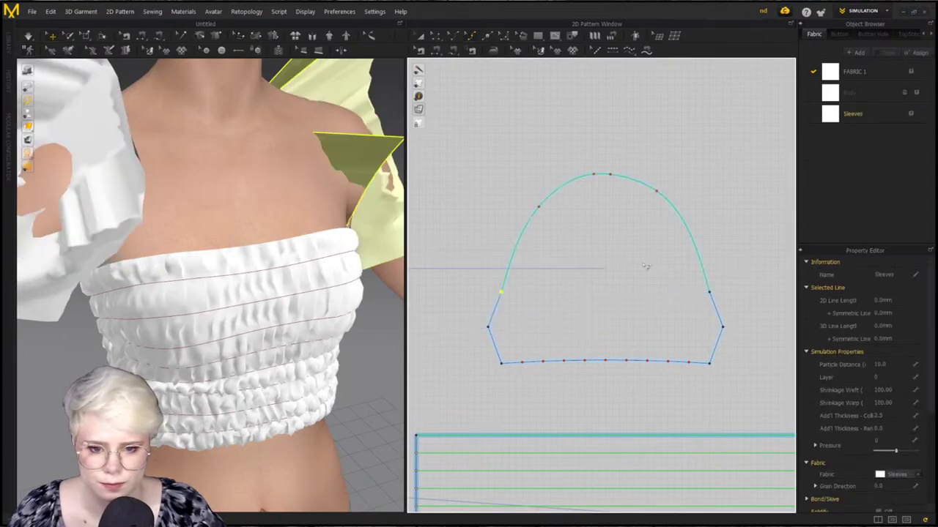
Convert both underarm segment points to curve points, merging the sleeve's upper edge into one line, turn on its elastic, and simulate
right_click(499, 296)
click(538, 330)
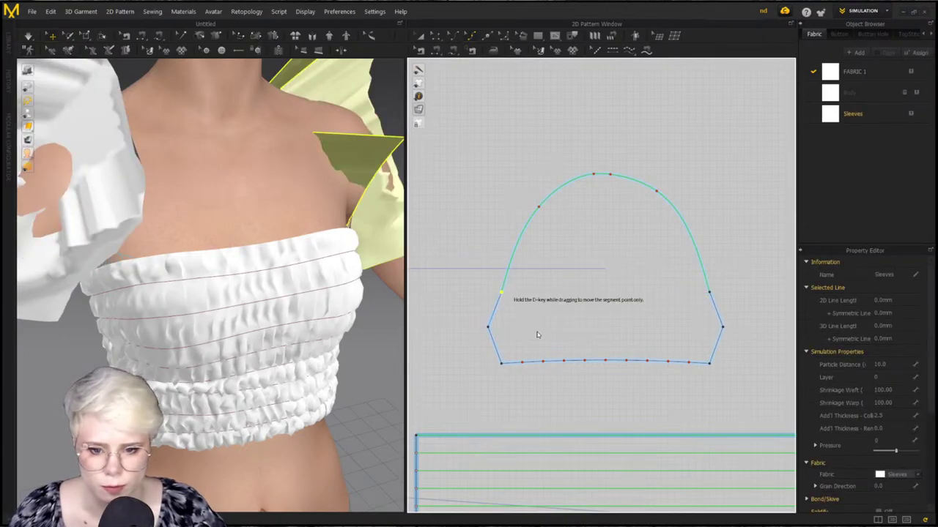
right_click(711, 295)
click(748, 331)
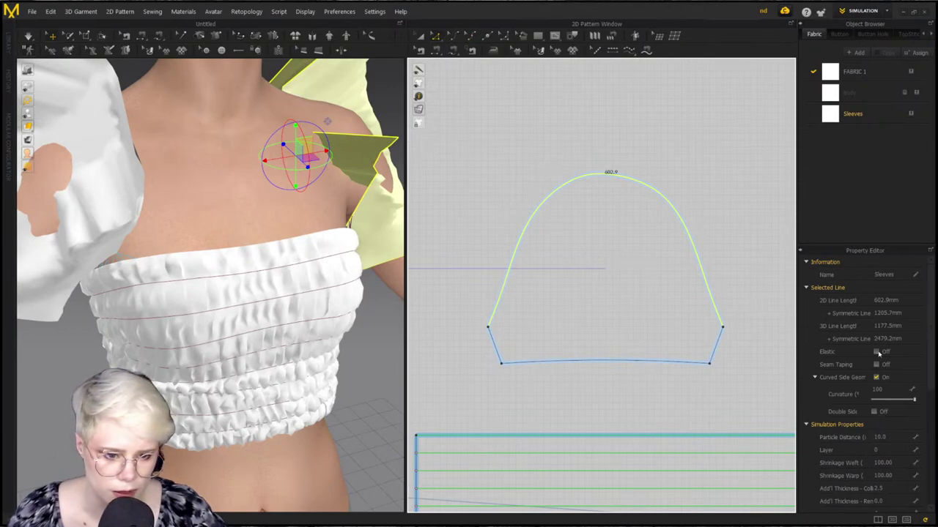
click(877, 352)
key(space)
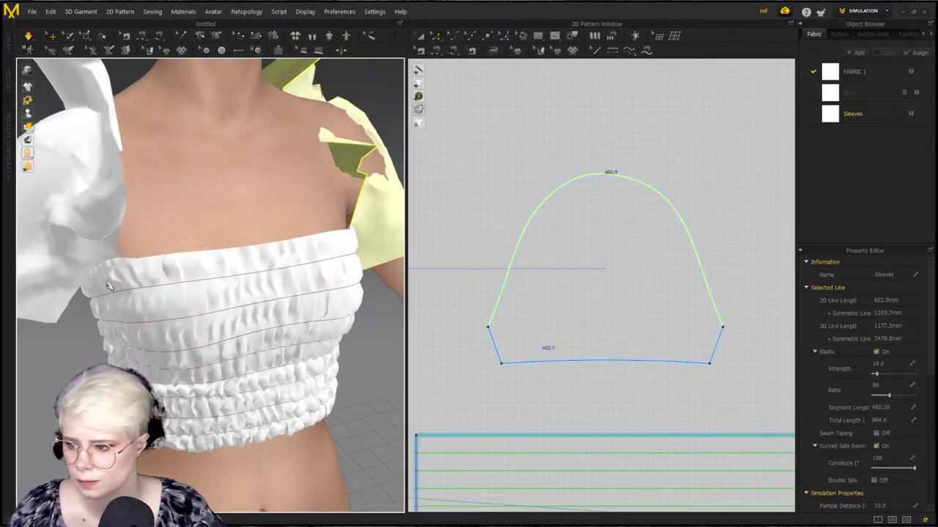
With the simulation running, tug the avatar's right and left sleeves into place at the shoulders
scroll(80, 207, down, 3)
middle_drag(80, 208, 123, 253)
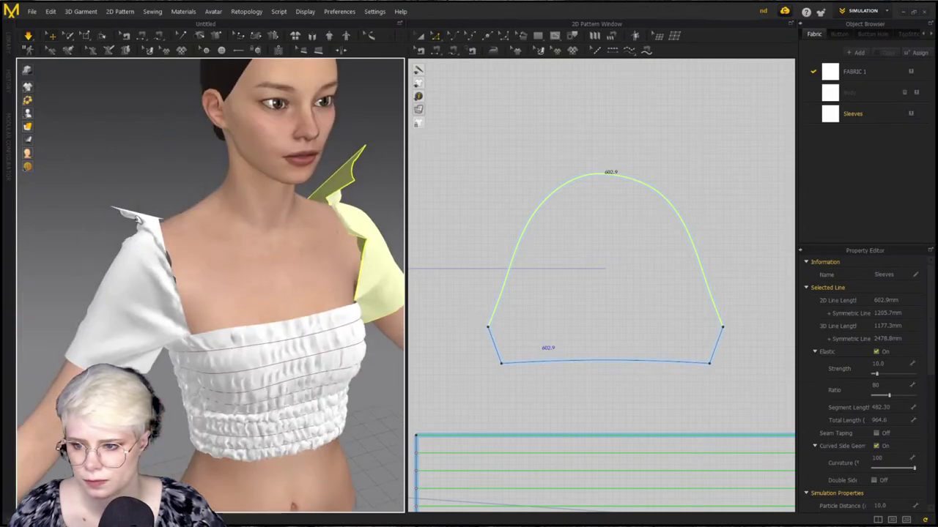
drag(135, 215, 196, 224)
right_drag(196, 224, 287, 245)
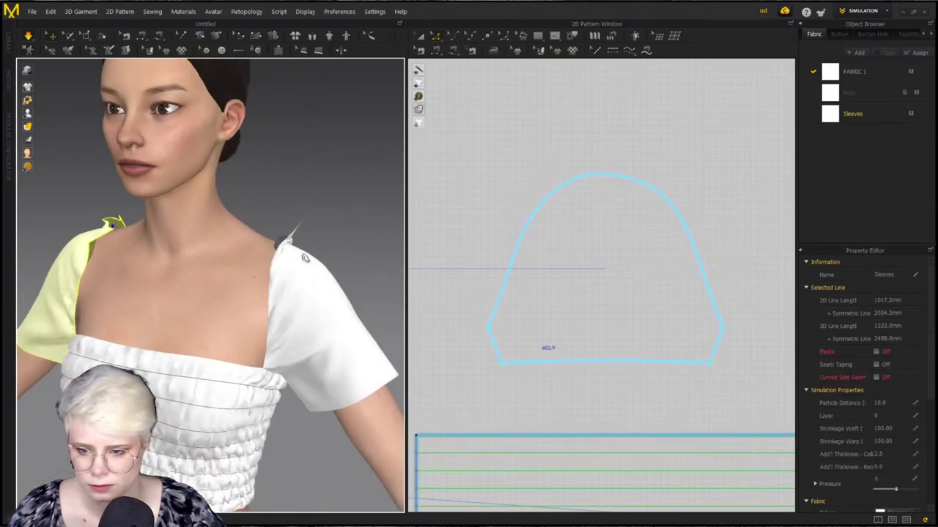
click(305, 258)
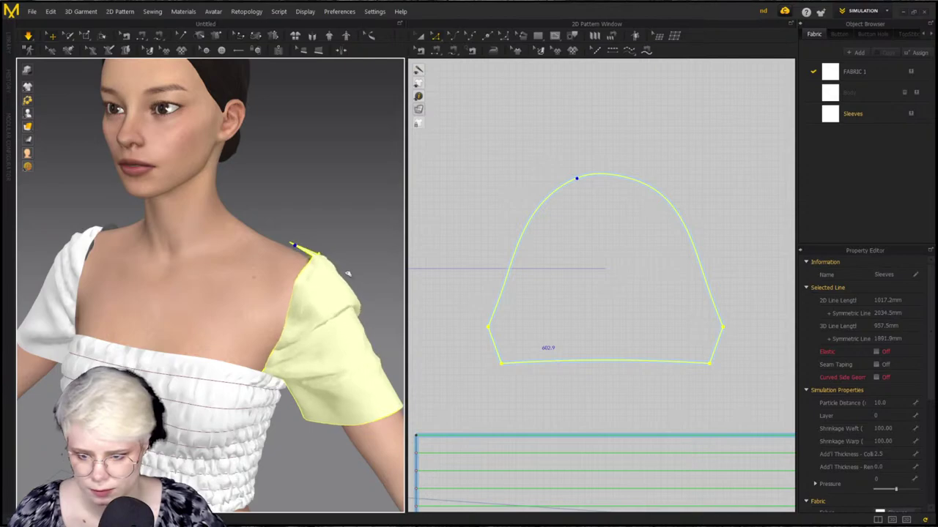
Set the elastic ratio of the sleeve pattern's curved cap line to 50
click(693, 226)
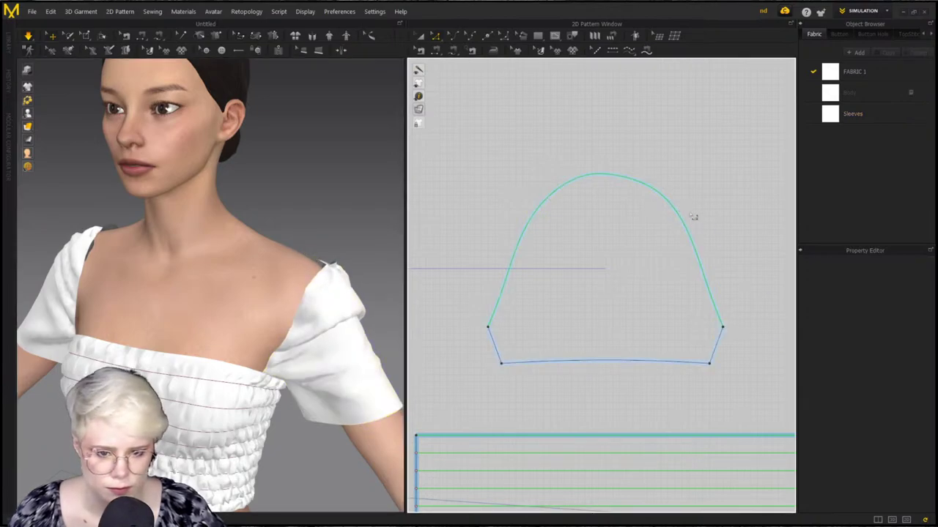
click(680, 231)
click(886, 385)
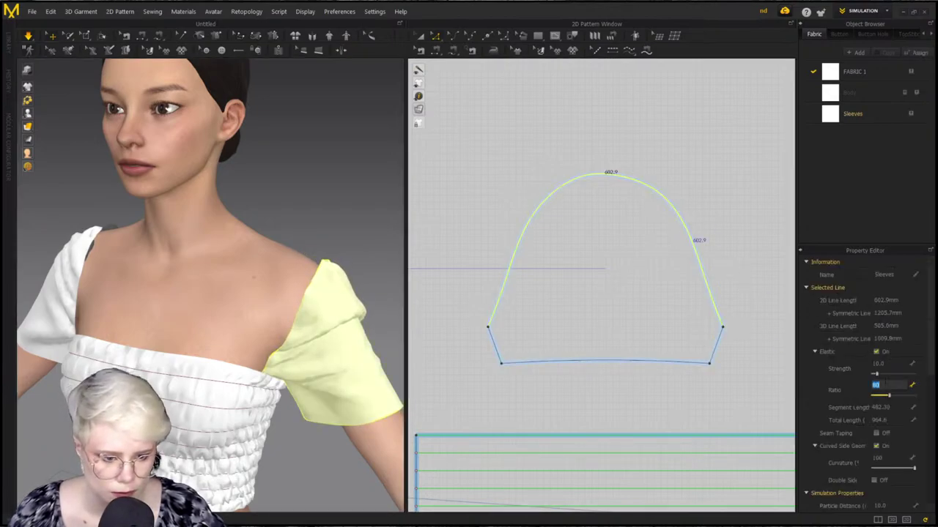
text(60)
key(Return)
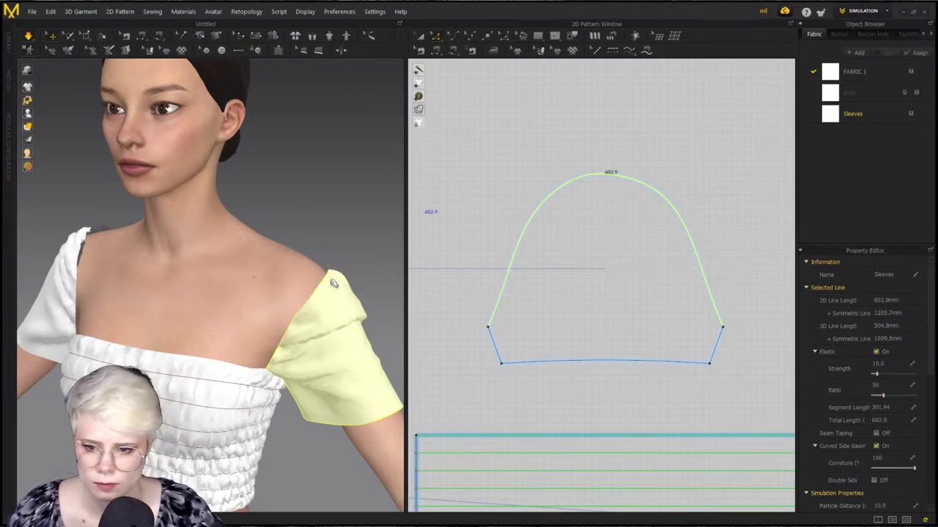
Pull the avatar's left sleeve towards the neck, stop the simulation, and set the sleeve cap line's elastic ratio to 60
drag(333, 282, 239, 203)
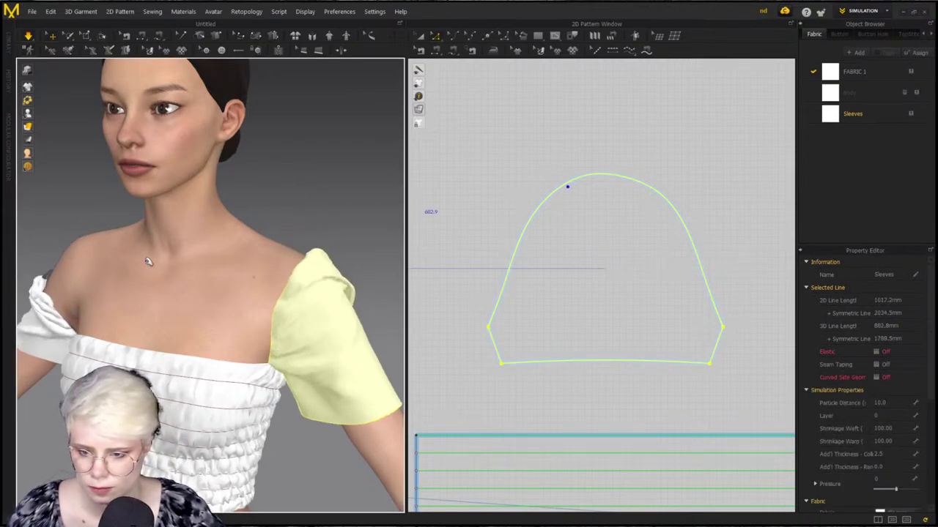
right_drag(147, 259, 213, 262)
key(space)
click(655, 189)
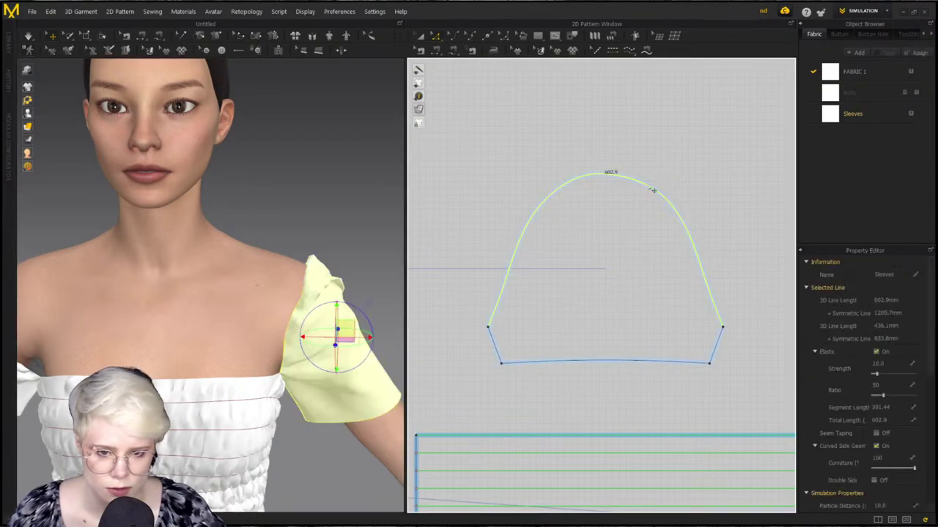
click(888, 385)
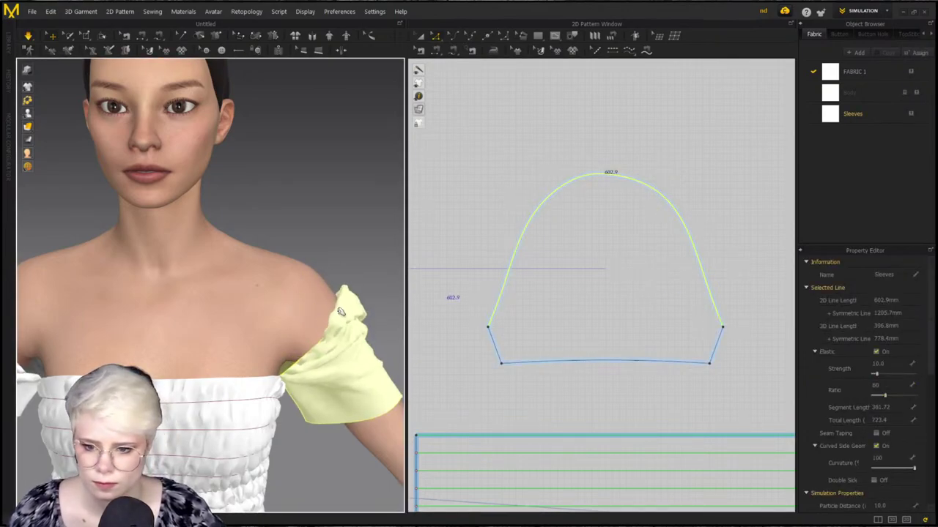
Lift the avatar's left sleeve cap back onto the shoulder and stop the simulation
drag(339, 293, 311, 284)
click(316, 279)
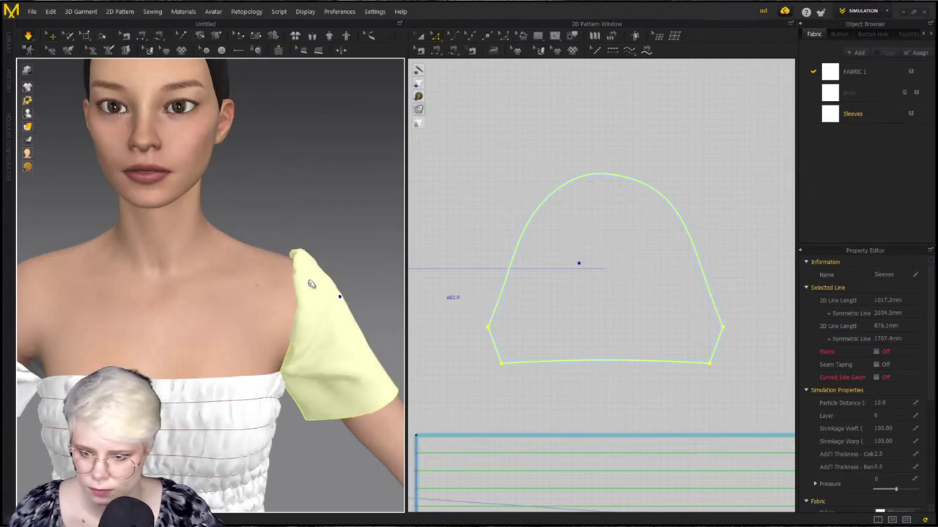
key(space)
Set the avatar's kinetic friction to 0.5
click(291, 296)
click(882, 326)
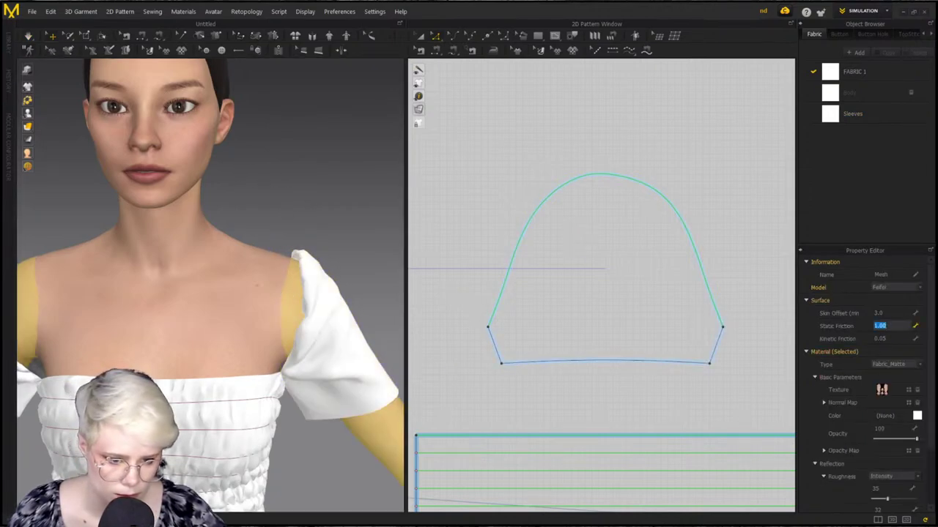
key(Tab)
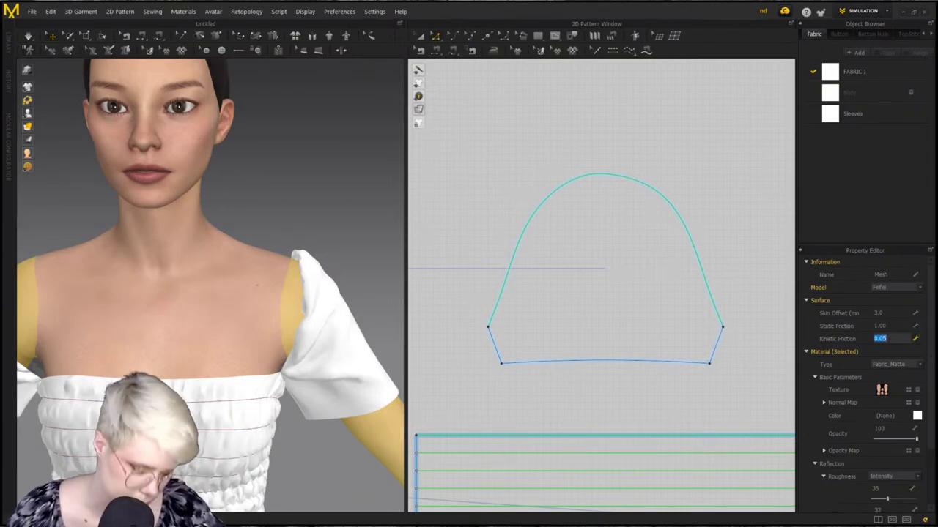
text(0.5)
key(Return)
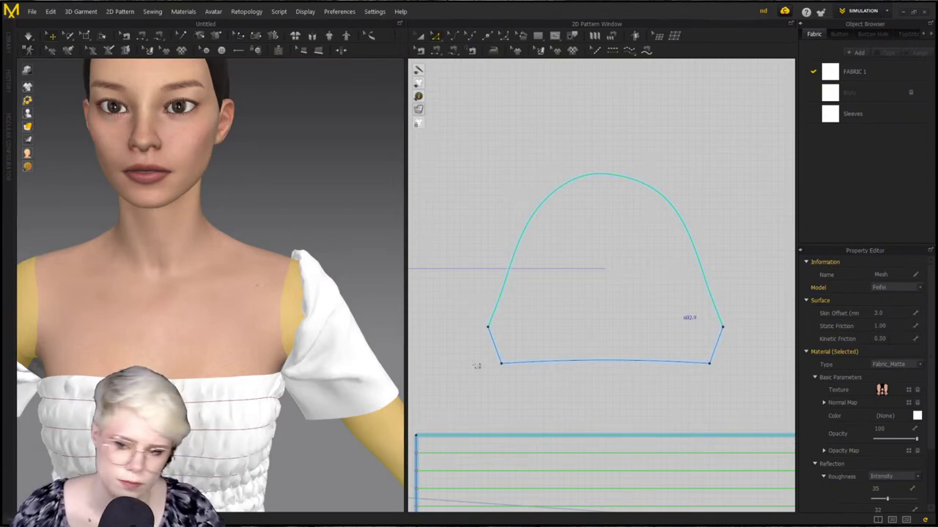
Simulate and pull the left sleeve, followed by the right sleeve, up over the avatar's shoulders
drag(310, 274, 327, 249)
drag(356, 327, 360, 331)
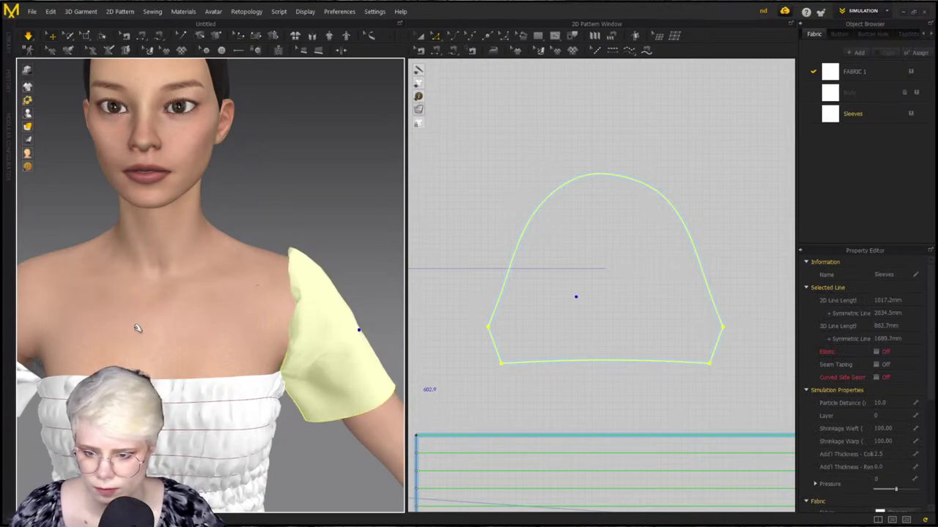
middle_drag(139, 327, 281, 300)
mouse_move(108, 295)
mouse_down()
mouse_move(107, 265)
mouse_move(157, 165)
mouse_move(189, 134)
mouse_move(229, 157)
mouse_up()
drag(148, 288, 139, 220)
drag(153, 254, 250, 82)
Reposition the back of the avatar's right sleeve so it wraps over the shoulder
right_drag(247, 294, 340, 266)
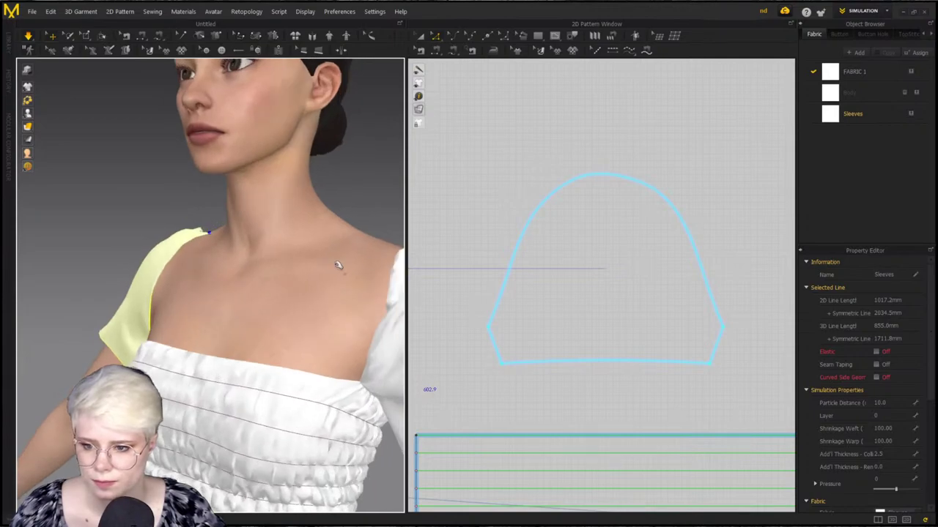
right_drag(96, 289, 198, 284)
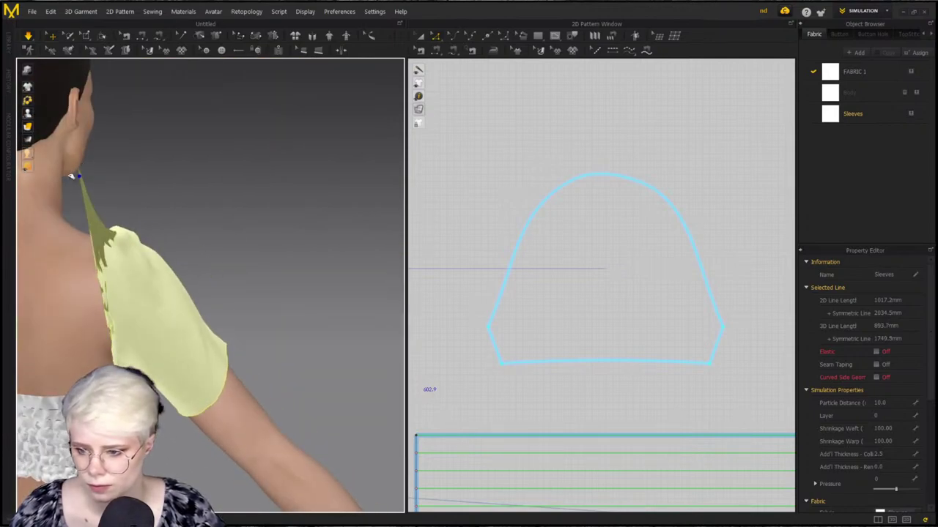
drag(71, 176, 79, 257)
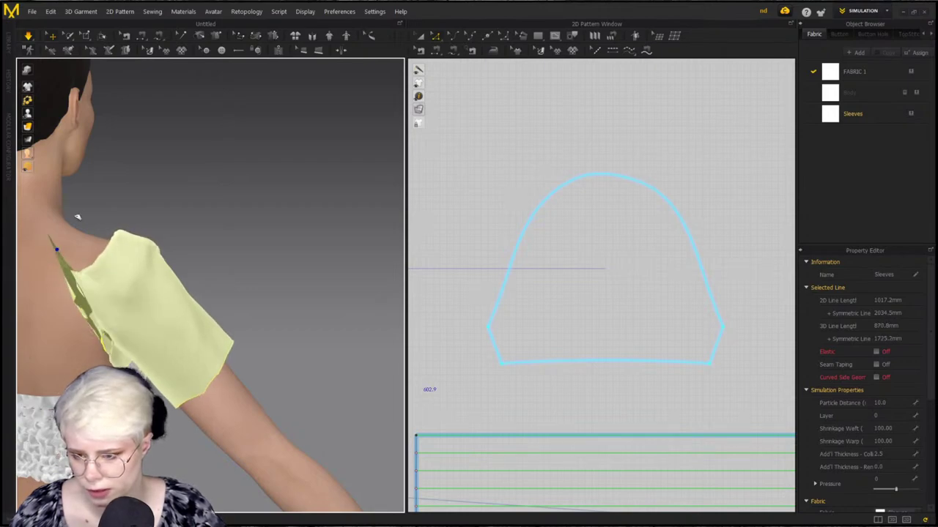
right_drag(170, 326, 100, 309)
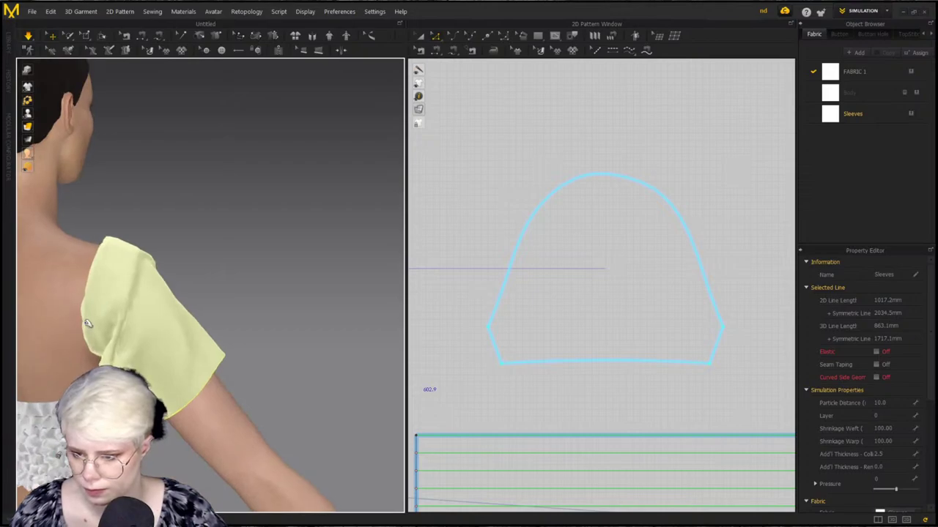
drag(88, 326, 23, 222)
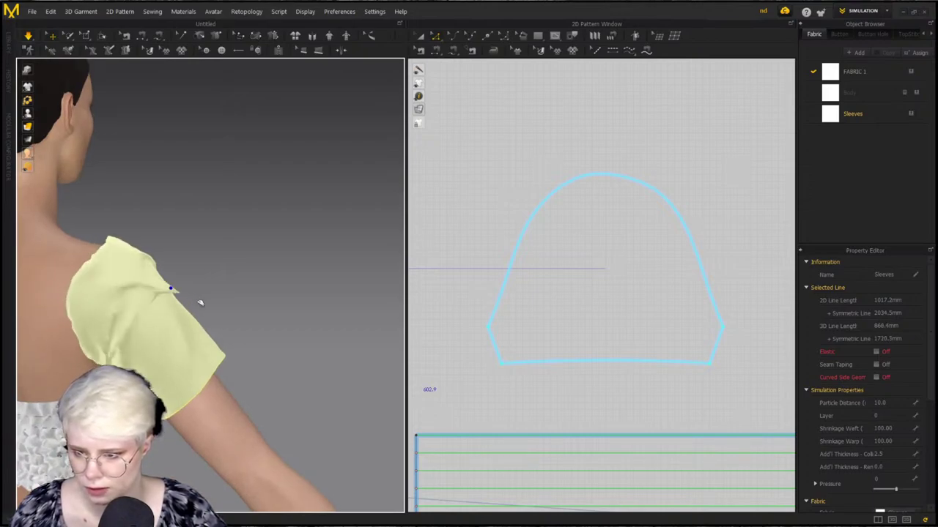
click(127, 275)
drag(132, 280, 199, 330)
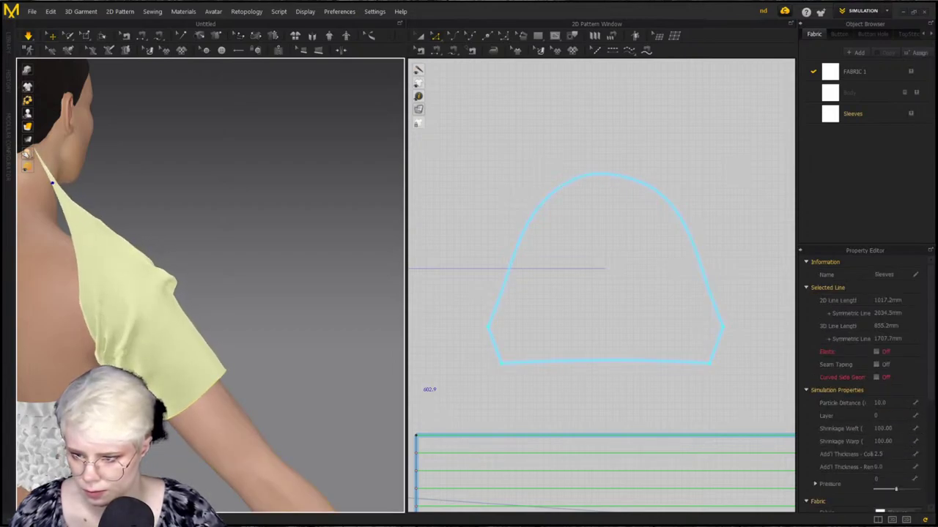
right_drag(168, 293, 177, 295)
drag(162, 299, 283, 350)
Pull the avatar's left sleeve inward from the front so its cap sits on top of the shoulder
right_drag(168, 335, 25, 268)
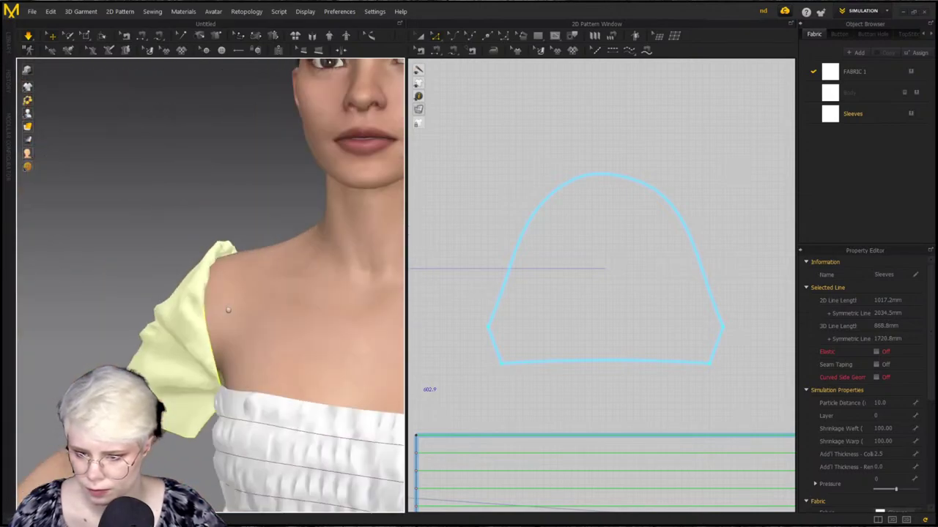
middle_drag(228, 312, 87, 265)
scroll(325, 245, down, 2)
click(347, 227)
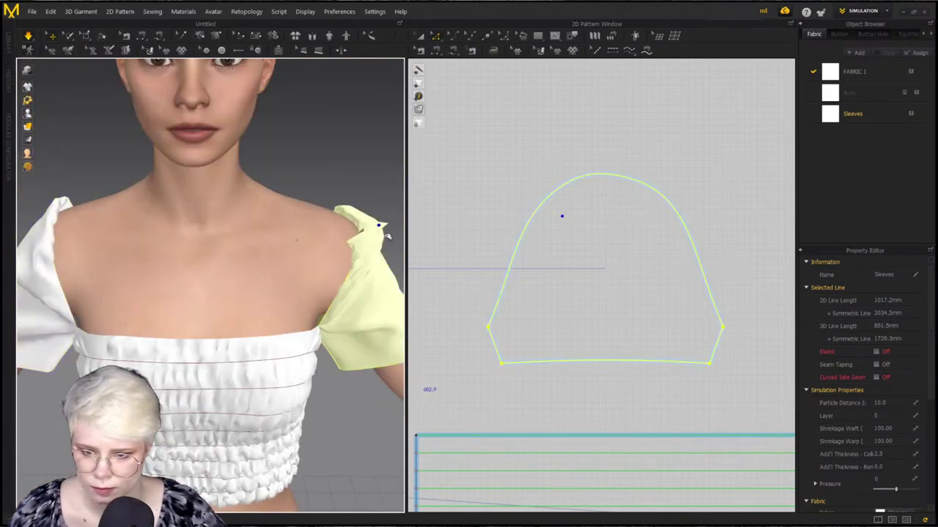
drag(376, 261, 268, 190)
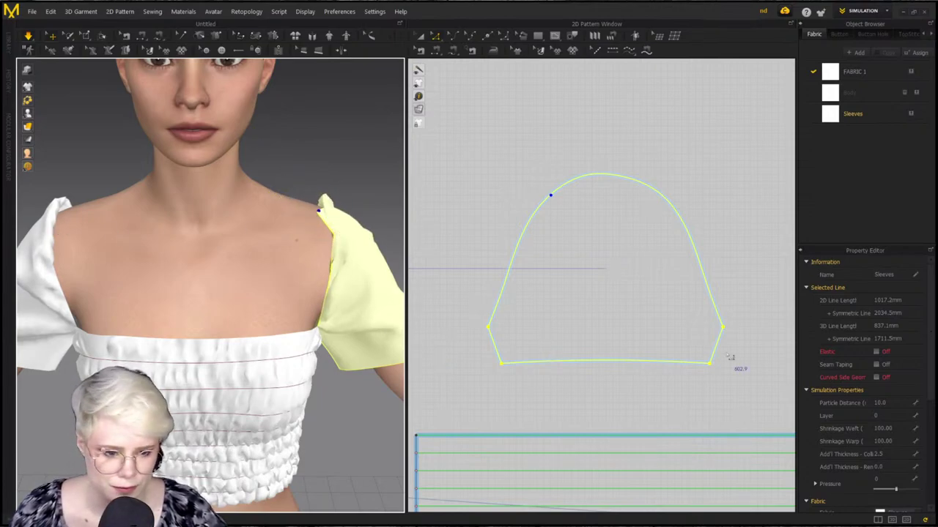
Set the avatar's kinetic friction and static friction both to 0.05
click(283, 241)
click(895, 338)
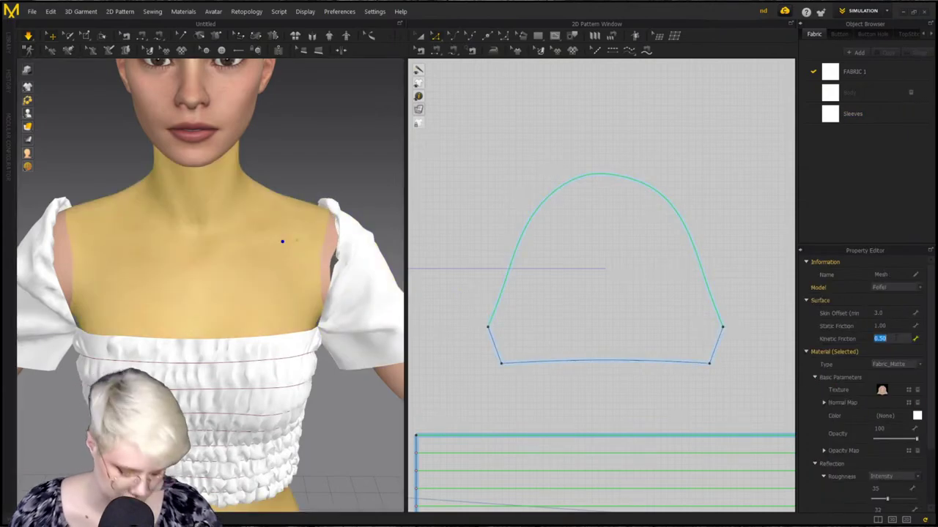
click(889, 326)
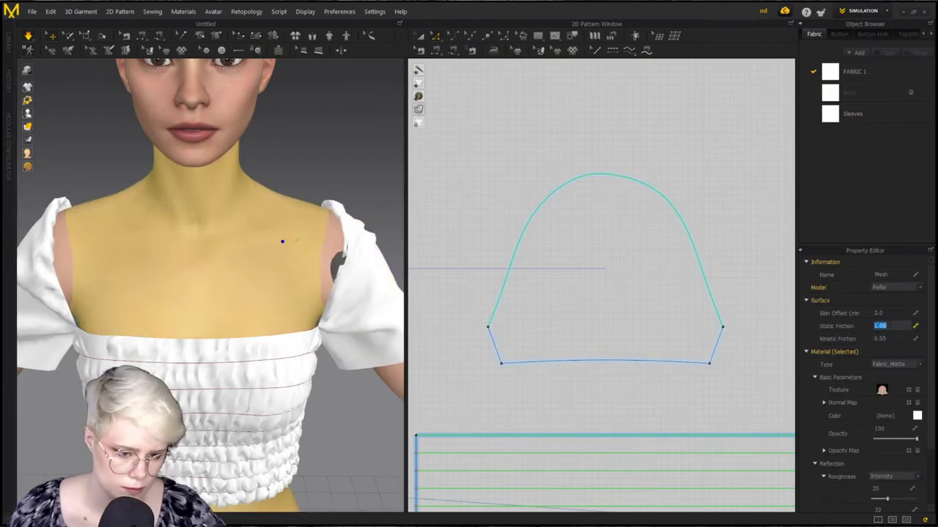
text(0.05)
key(Return)
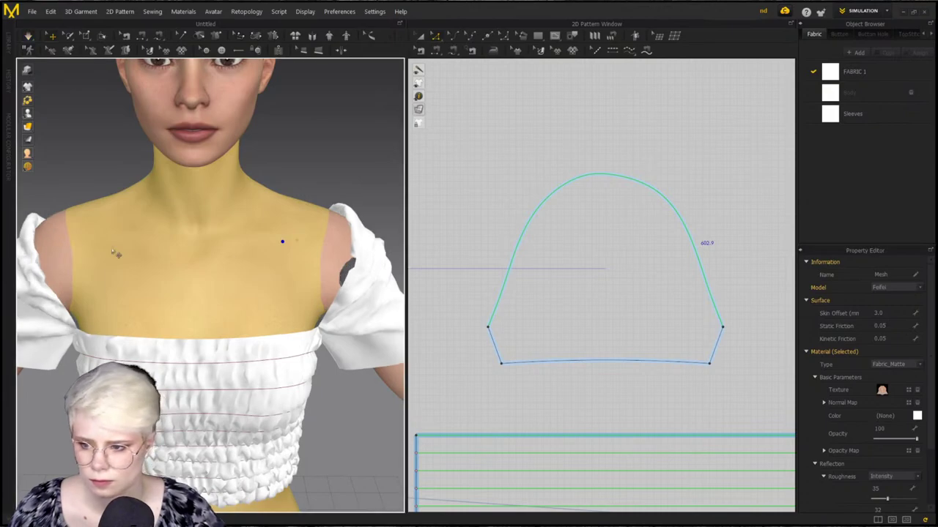
Simulate, tug the avatar's right sleeve outward, and pull it back up onto the shoulder
click(369, 239)
middle_drag(125, 259, 265, 256)
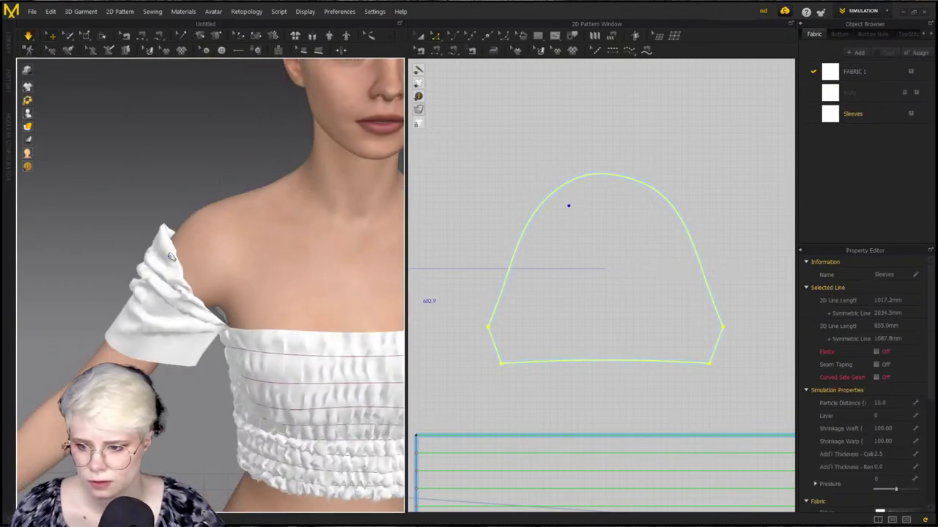
scroll(98, 266, down, 3)
scroll(98, 266, up, 3)
drag(161, 265, 116, 266)
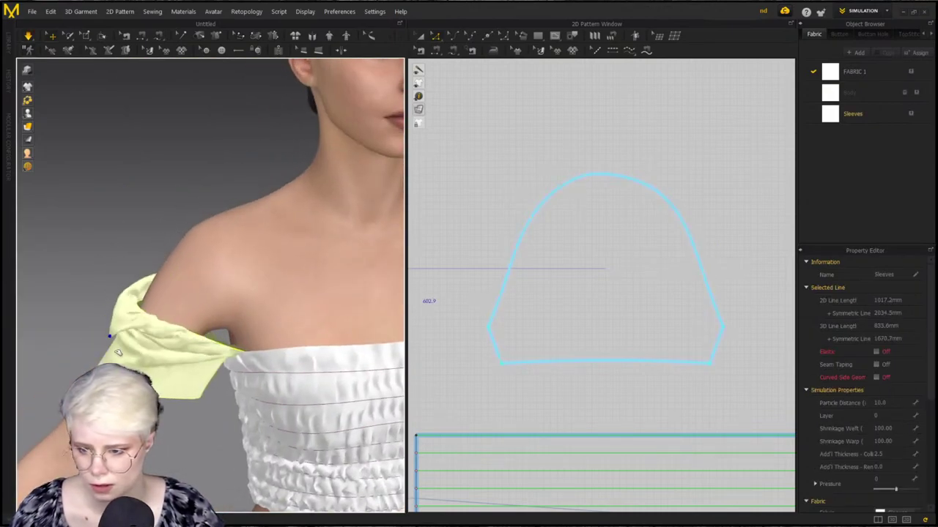
drag(141, 323, 272, 256)
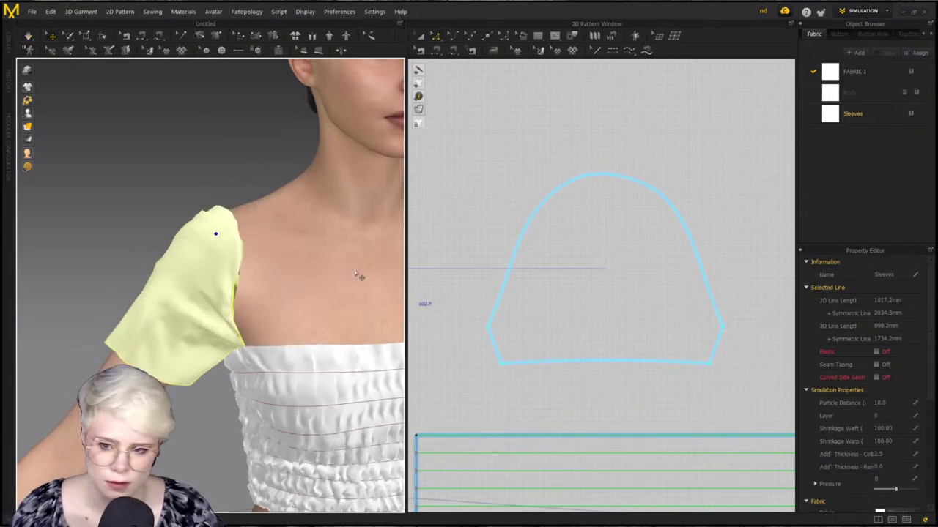
Restart the simulation and draw the slipped left sleeve up over the avatar's shoulder
middle_drag(359, 275, 116, 284)
key(ctrl+k)
middle_drag(381, 290, 234, 293)
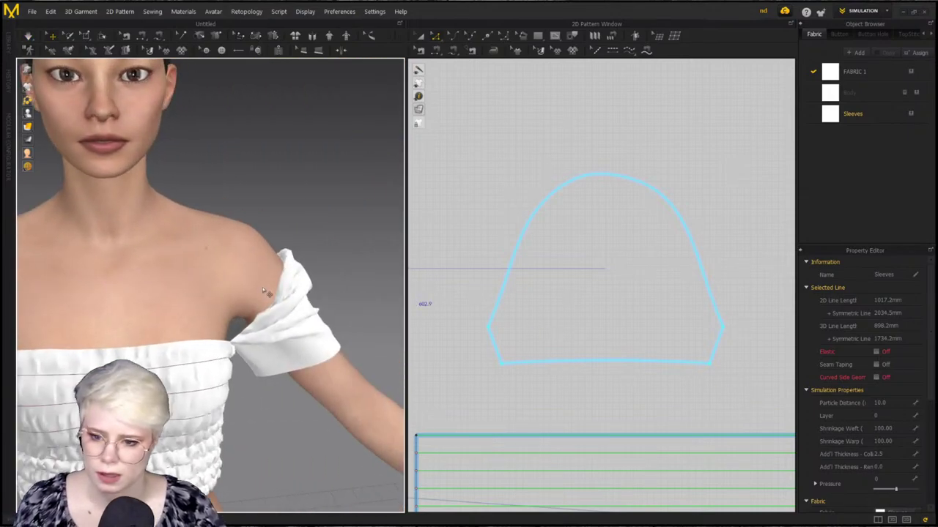
click(294, 288)
key(space)
drag(281, 275, 175, 125)
click(294, 249)
click(286, 272)
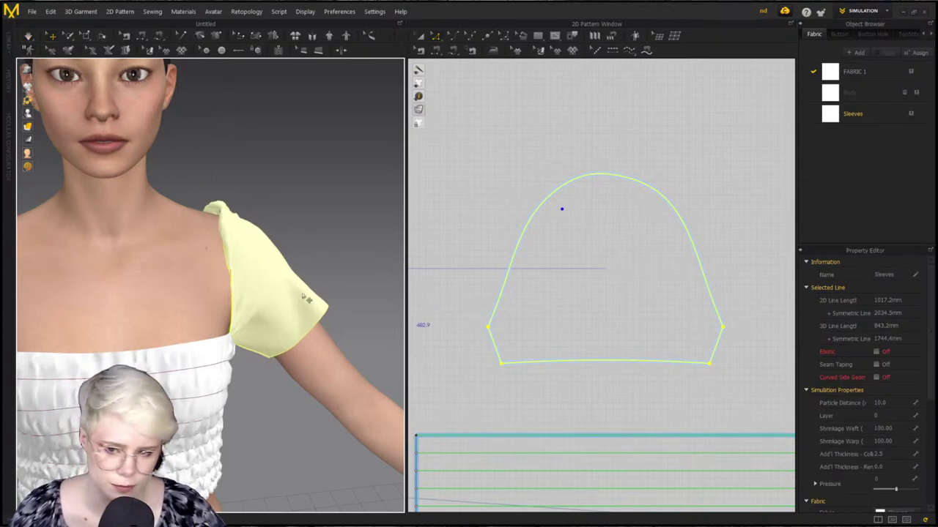
Set the avatar's kinetic friction and static friction both to 1
click(173, 286)
click(882, 338)
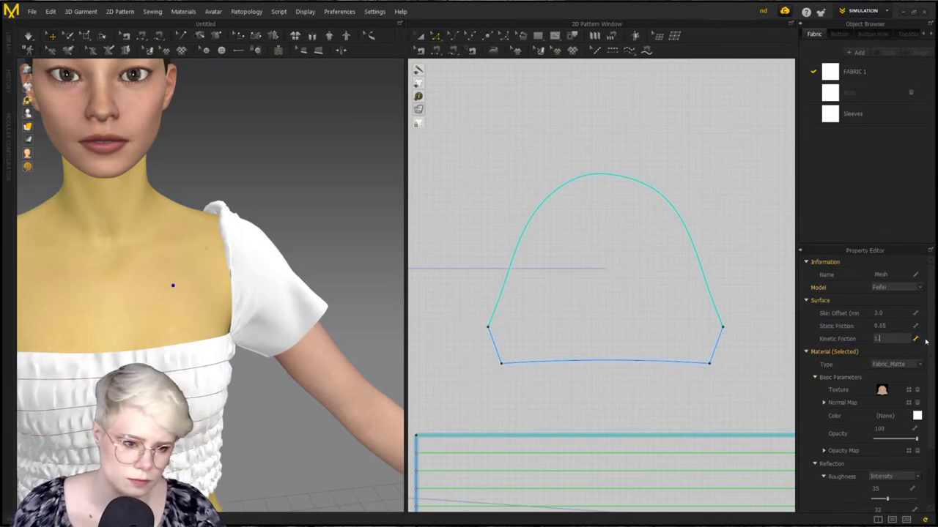
text(1)
click(880, 325)
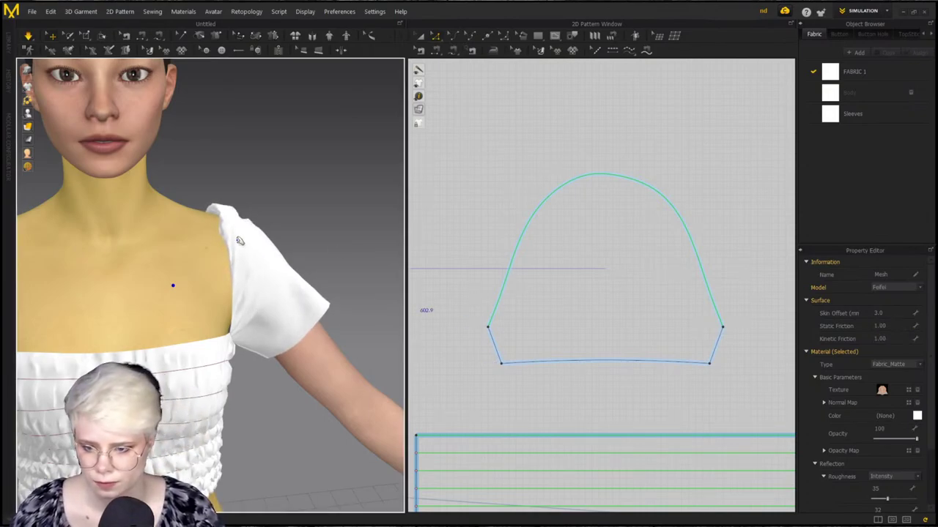
Tug the left sleeve outward to loosen it on the arm, and adjust the drape of the right sleeve
drag(258, 236, 340, 250)
drag(279, 266, 390, 317)
scroll(374, 317, down, 2)
right_drag(379, 315, 351, 307)
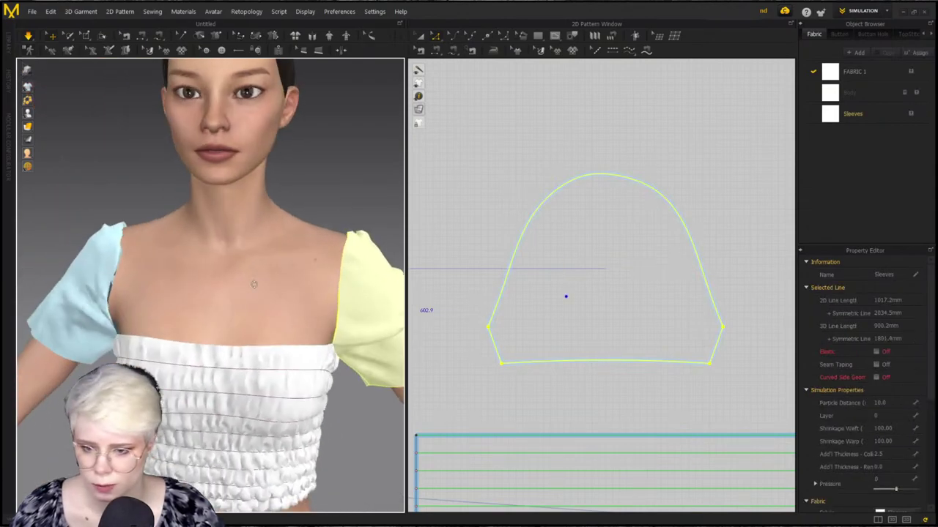
middle_drag(172, 263, 235, 300)
drag(164, 269, 176, 295)
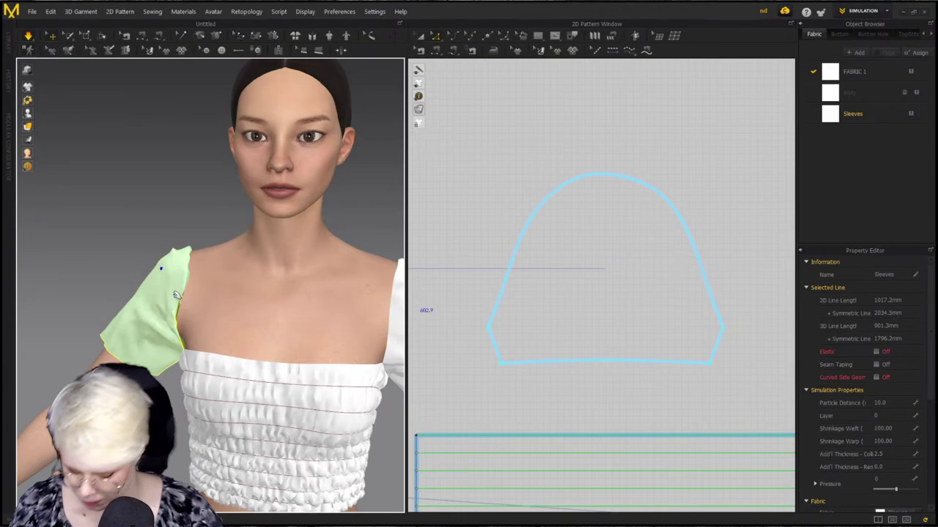
Pull the avatar's right sleeve up over the shoulder from the front and then from the back
click(135, 252)
drag(143, 264, 252, 178)
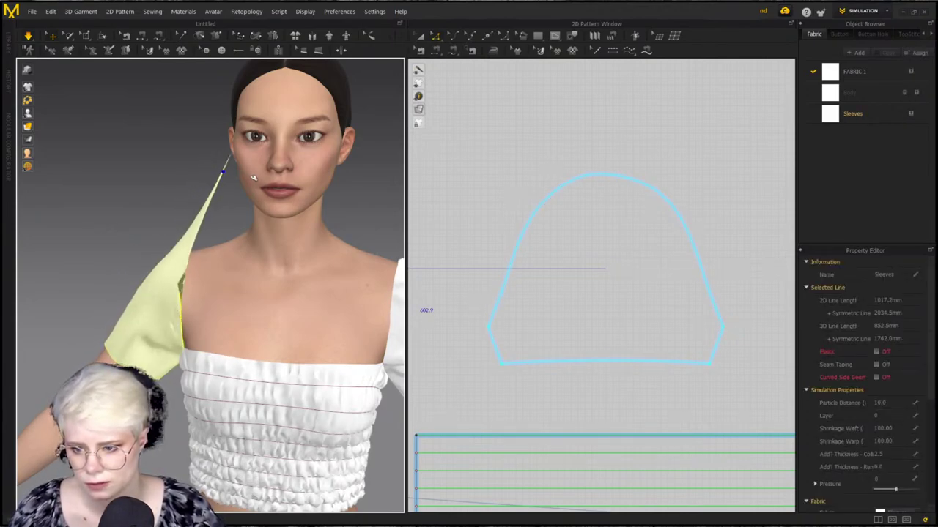
right_drag(214, 260, 308, 281)
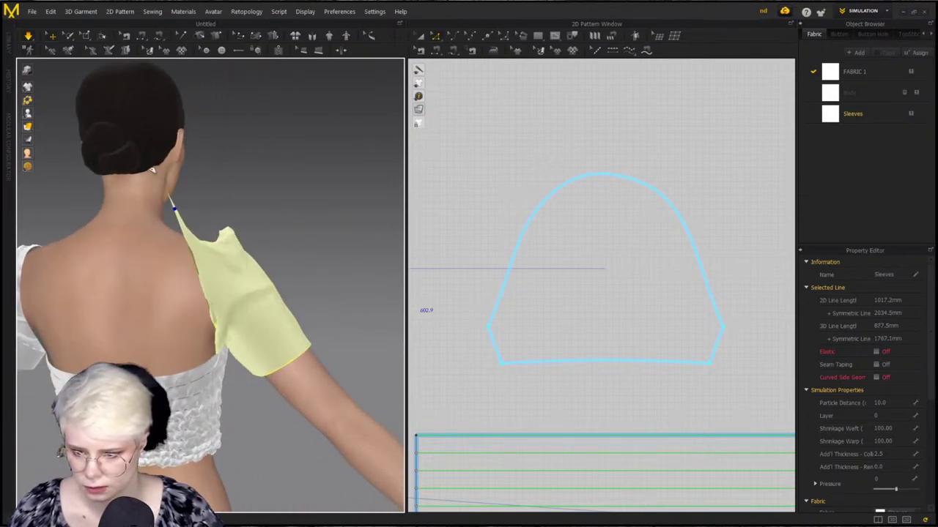
drag(152, 169, 128, 165)
drag(218, 235, 207, 85)
right_drag(273, 303, 216, 306)
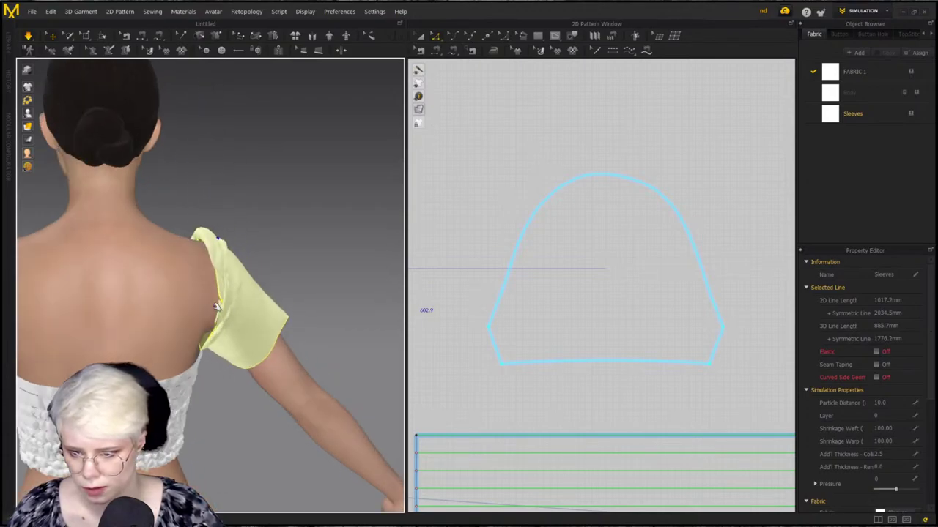
Adjust the back armhole edge of the avatar's right sleeve so it sits against the shoulder and underarm
click(200, 287)
click(226, 293)
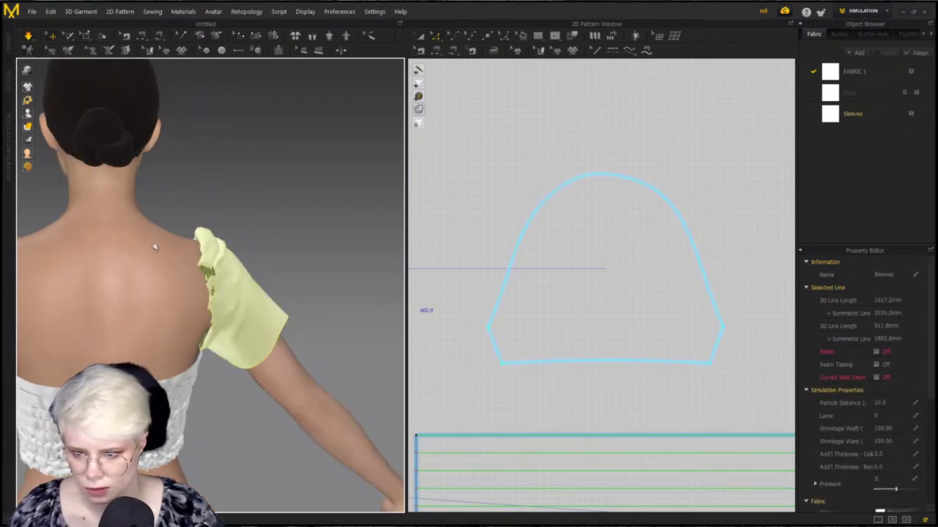
drag(139, 174, 213, 229)
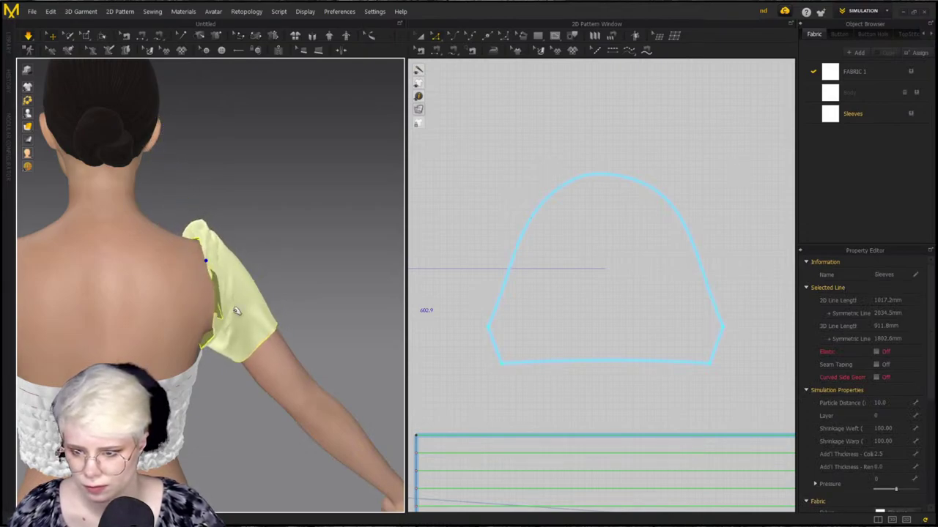
right_drag(237, 311, 242, 312)
drag(298, 333, 94, 306)
right_drag(265, 294, 183, 296)
Widen the sleeve pattern by moving one short underarm edge outward, making the hem about 425 mm long
click(528, 176)
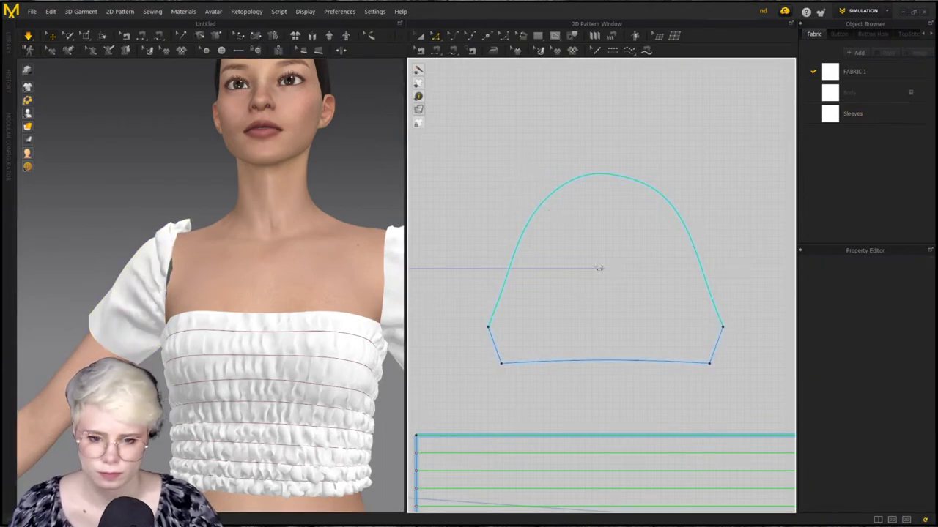
scroll(599, 267, down, 3)
click(547, 290)
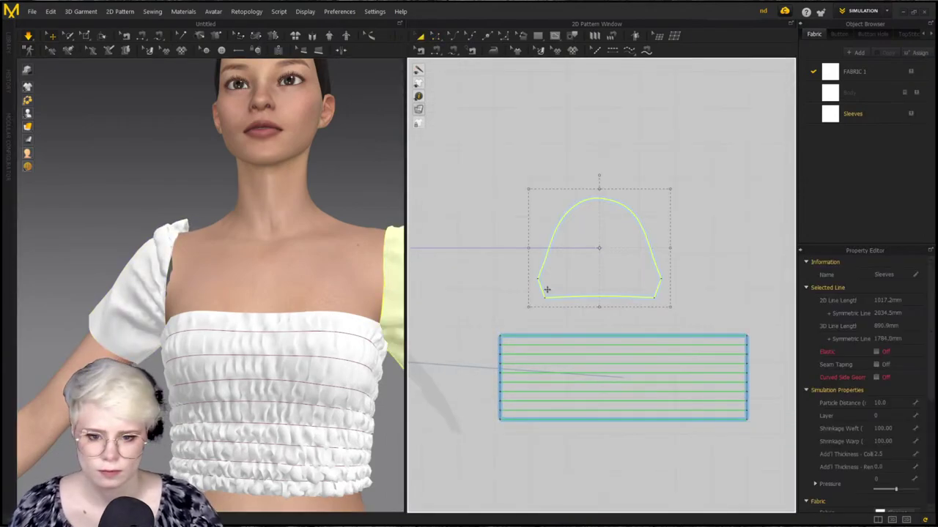
click(498, 144)
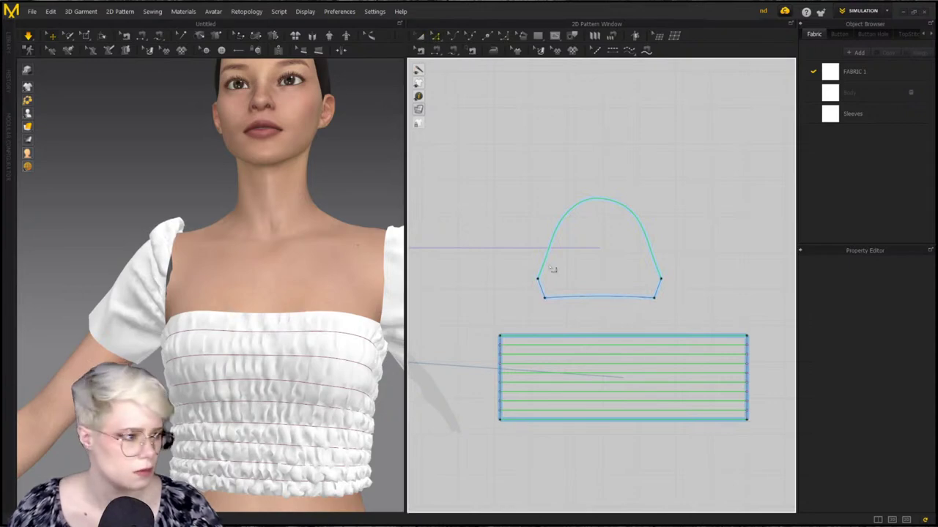
click(540, 289)
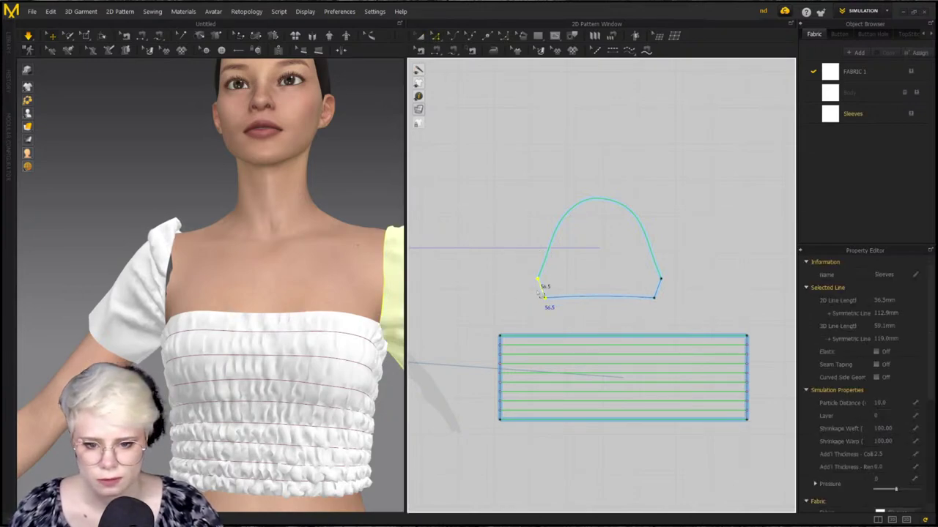
drag(545, 293, 500, 292)
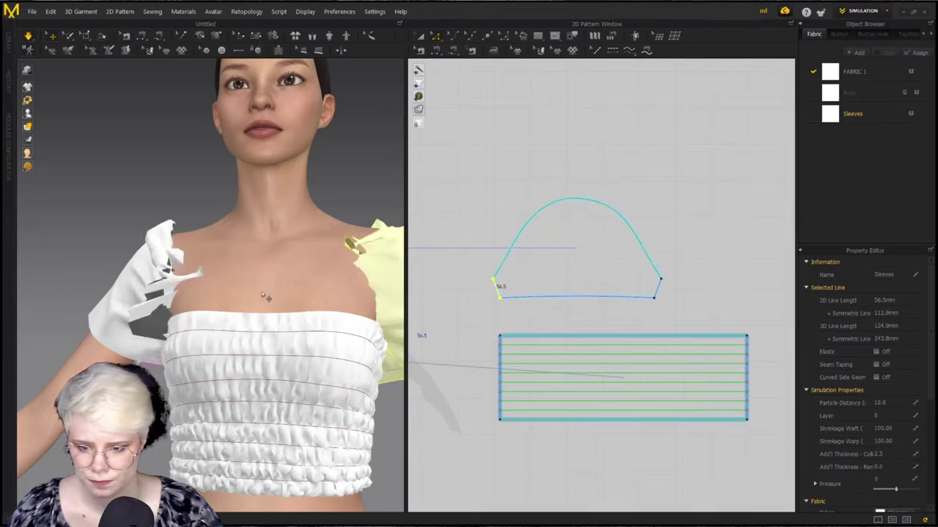
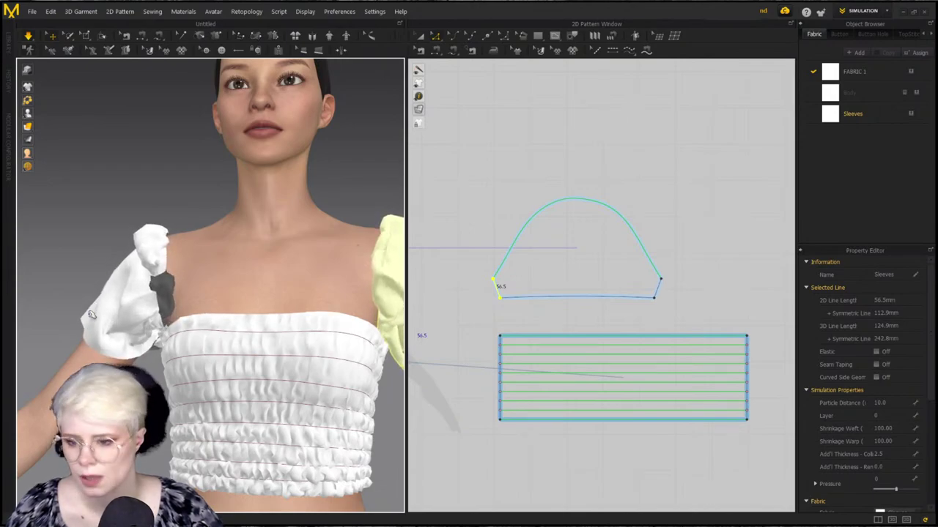
Draw the widened right sleeve back onto the avatar's shoulder and adjust its drape at the front and back
click(130, 312)
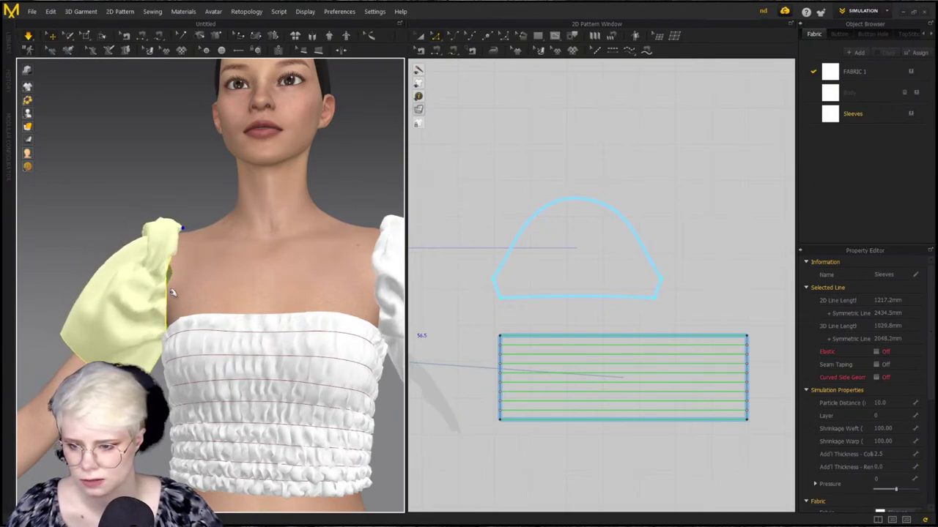
click(196, 282)
click(172, 273)
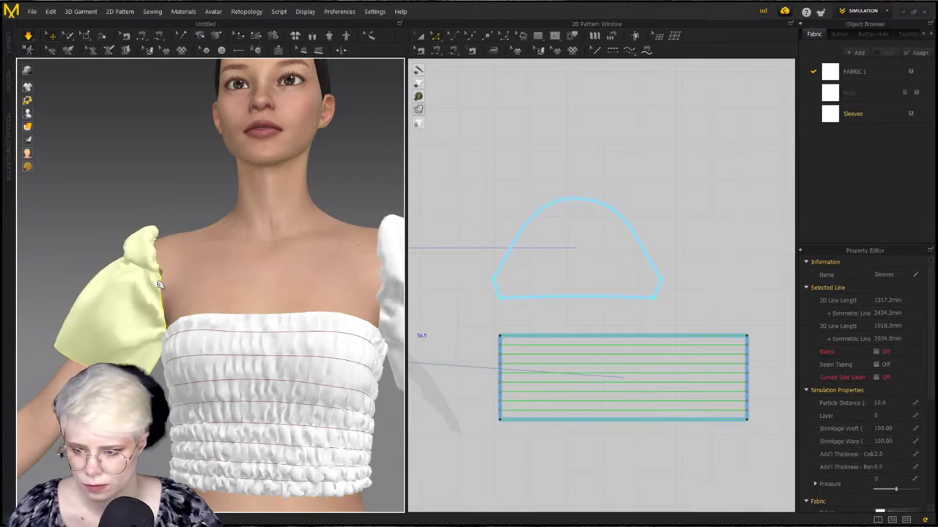
right_drag(183, 292, 227, 253)
drag(182, 170, 158, 175)
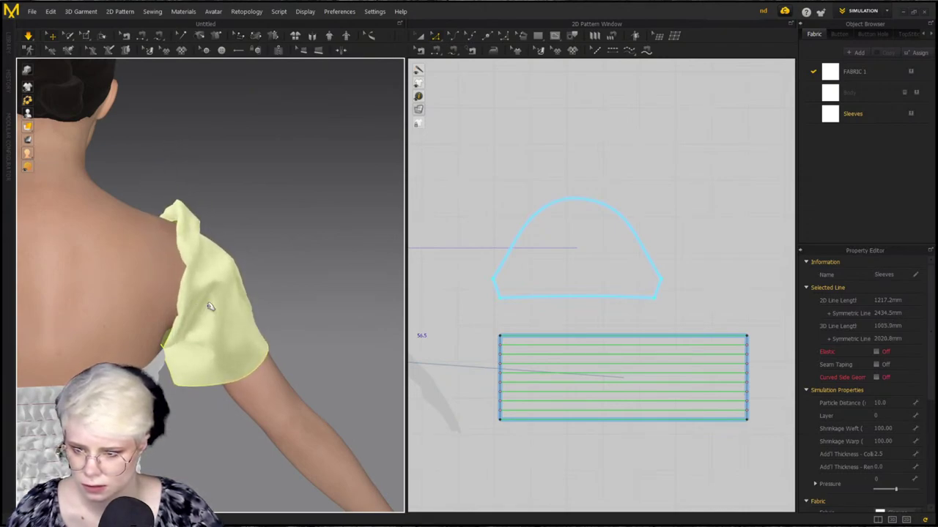
right_drag(211, 306, 181, 279)
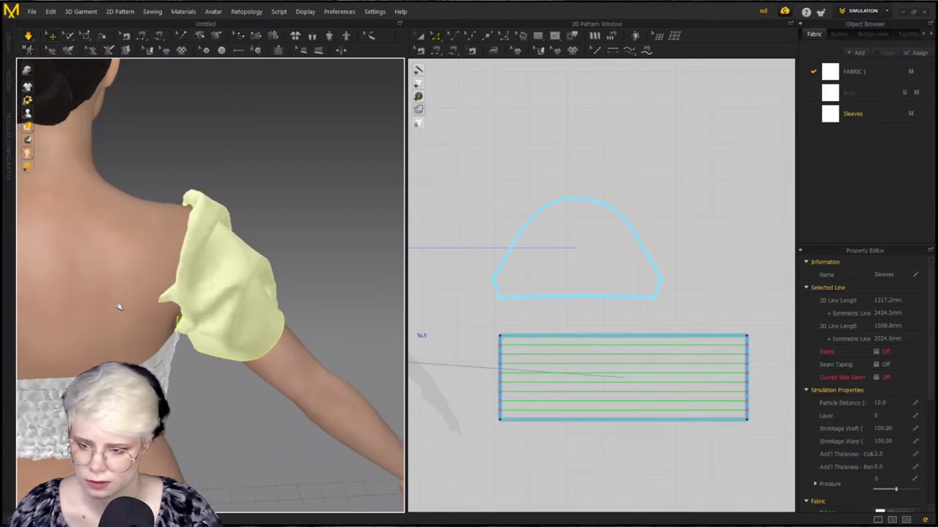
right_drag(182, 302, 128, 272)
click(133, 269)
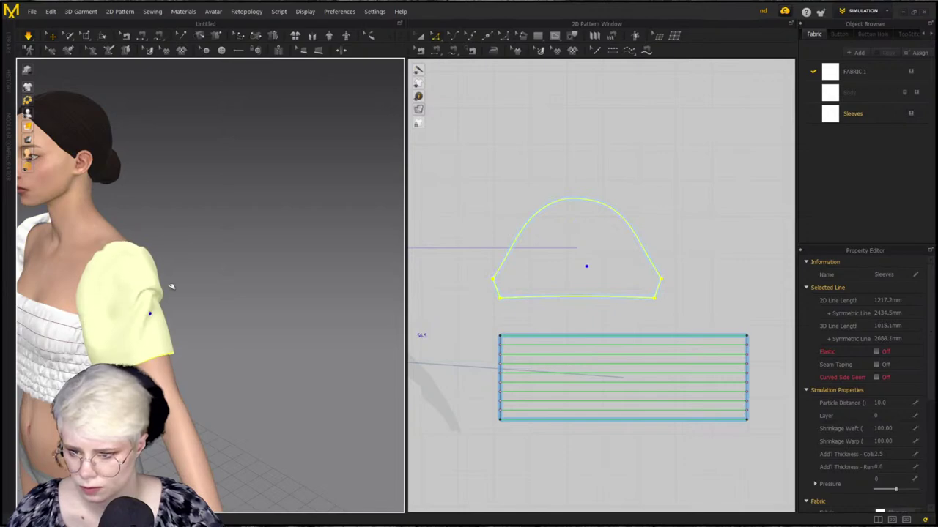
Tug the back of the avatar's left sleeve outward to loosen its folds, and return to the front view
drag(170, 286, 222, 291)
drag(157, 320, 185, 263)
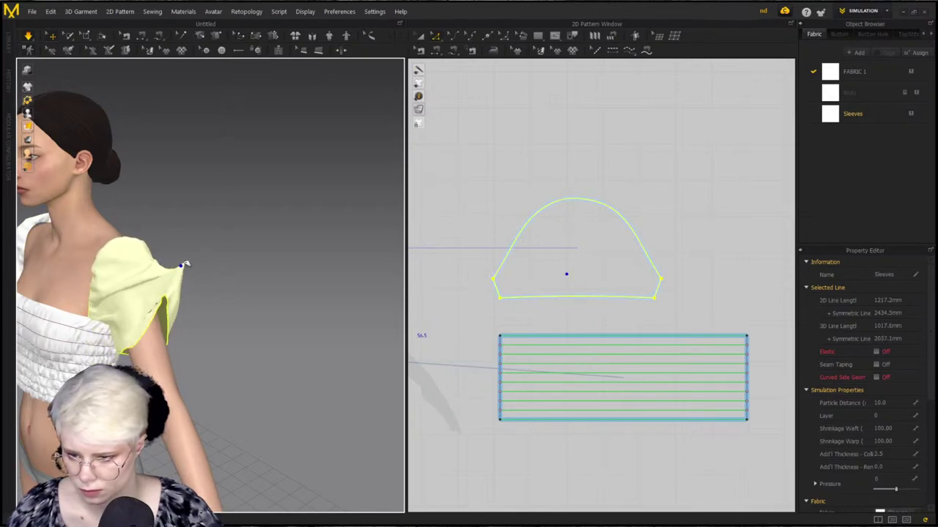
right_drag(218, 312, 330, 309)
middle_drag(87, 283, 169, 294)
key(2)
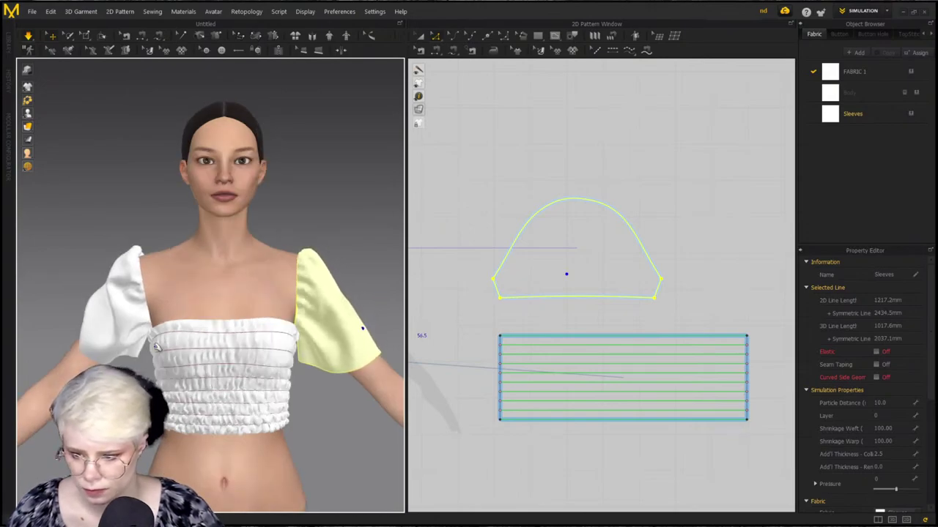
Tug the bodice's upper edge up at the avatar's right underarm and adjust the front edge of the left sleeve
drag(152, 327, 156, 290)
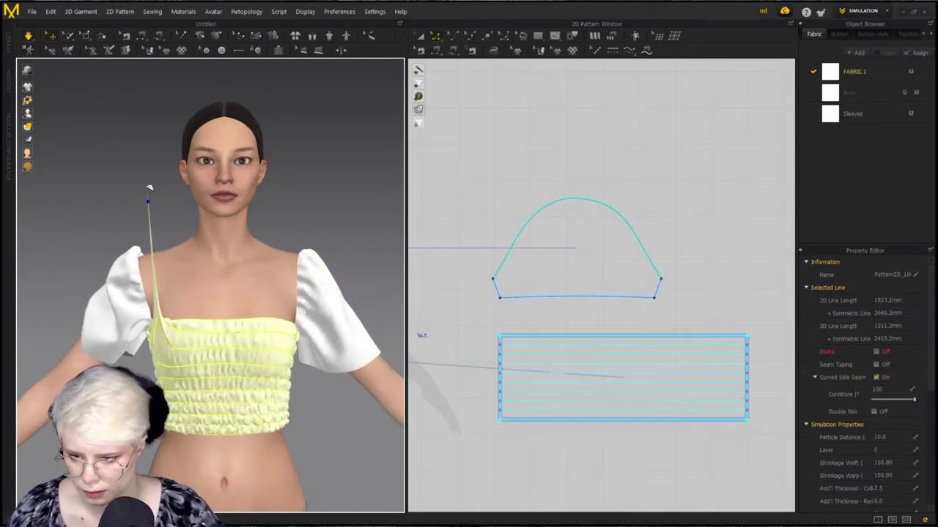
click(296, 287)
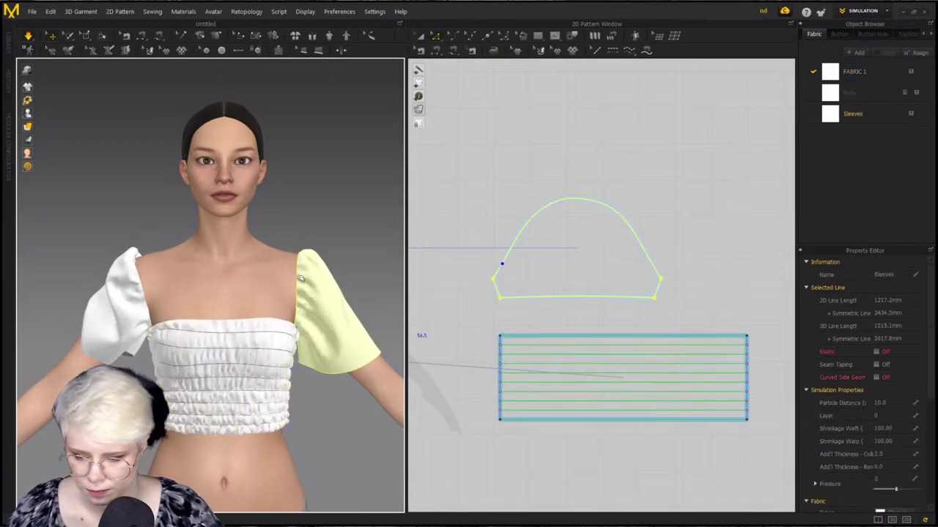
right_drag(299, 354, 302, 280)
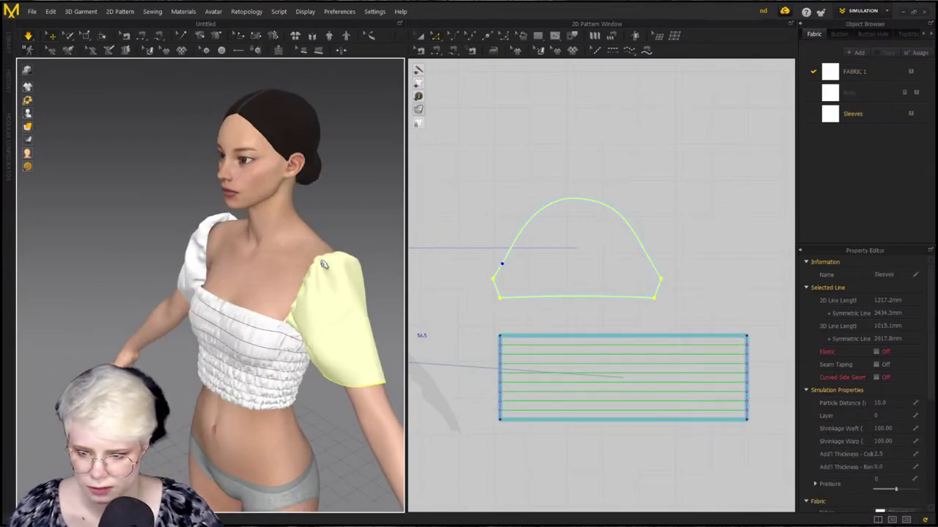
drag(294, 328, 316, 327)
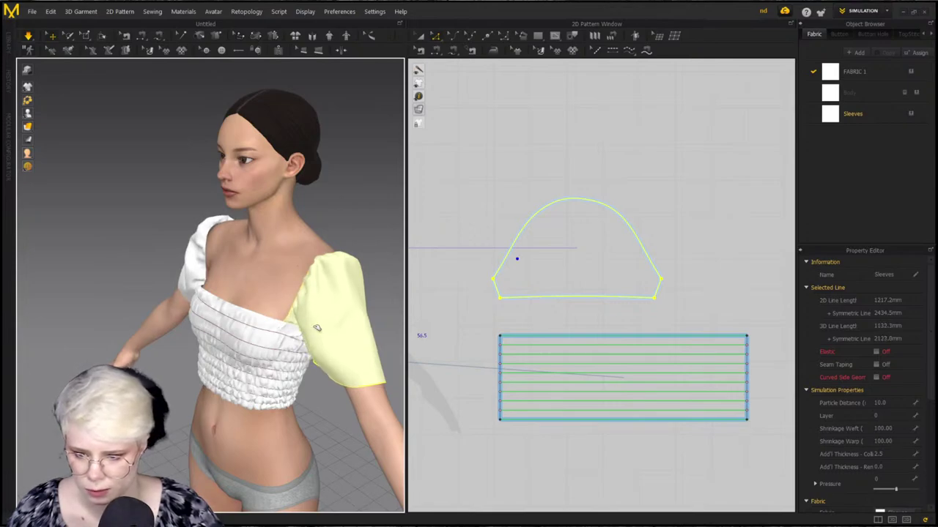
right_drag(233, 320, 264, 302)
right_drag(309, 370, 292, 372)
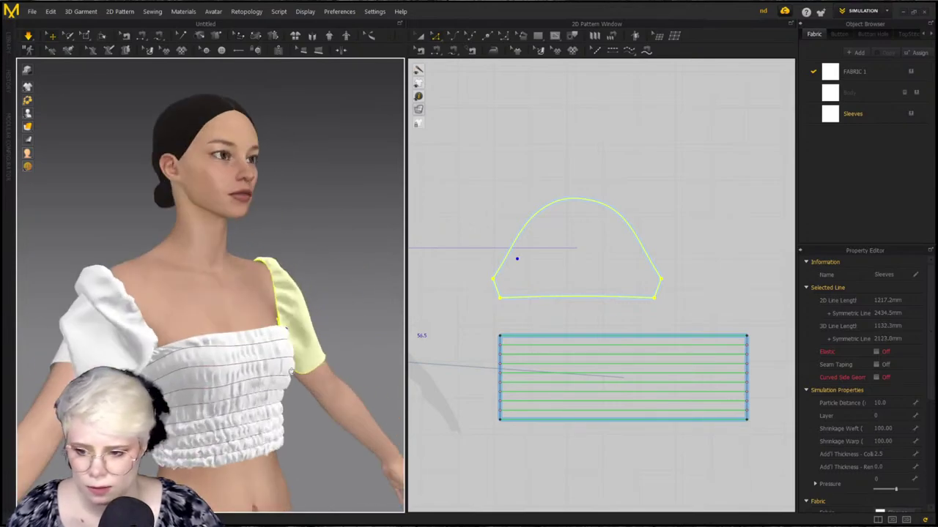
Pull the avatar's right sleeve higher onto the shoulder and tug it outward to smooth its drape
click(167, 366)
right_drag(167, 366, 144, 280)
drag(141, 262, 171, 228)
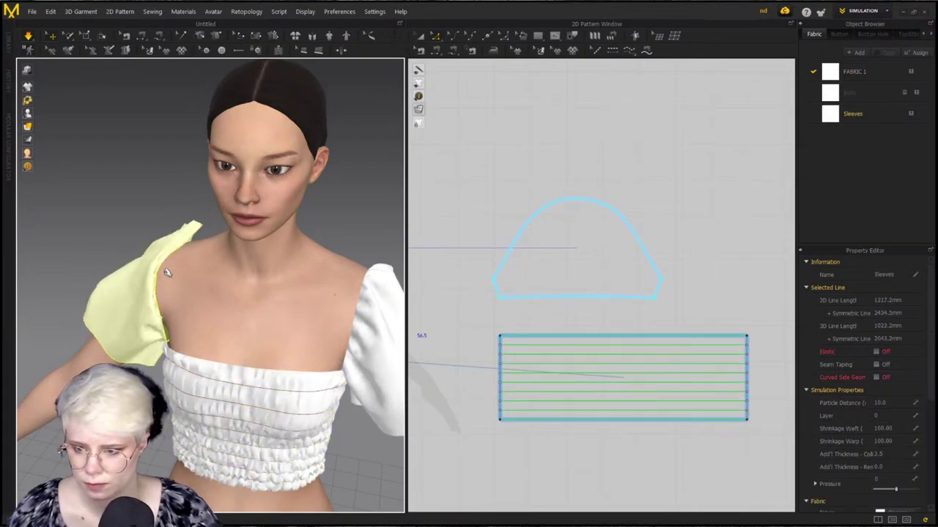
right_drag(167, 273, 173, 279)
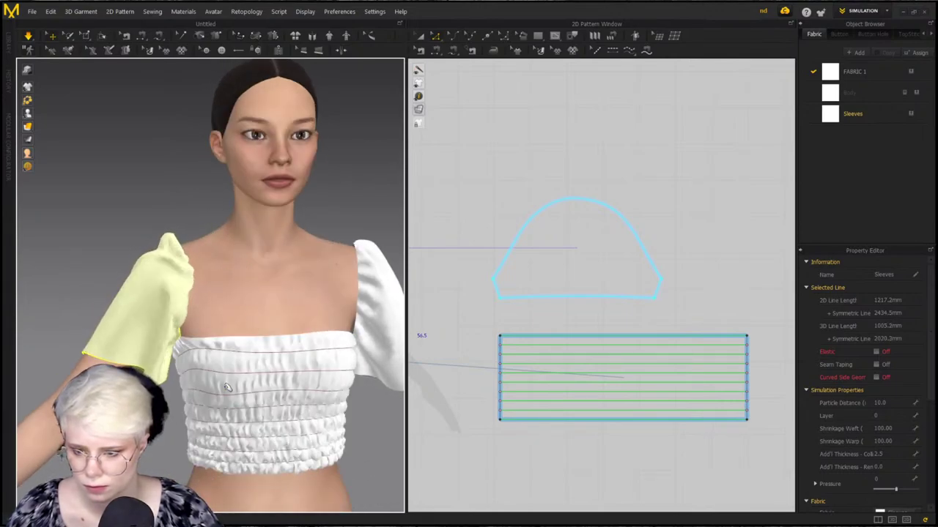
drag(123, 266, 113, 269)
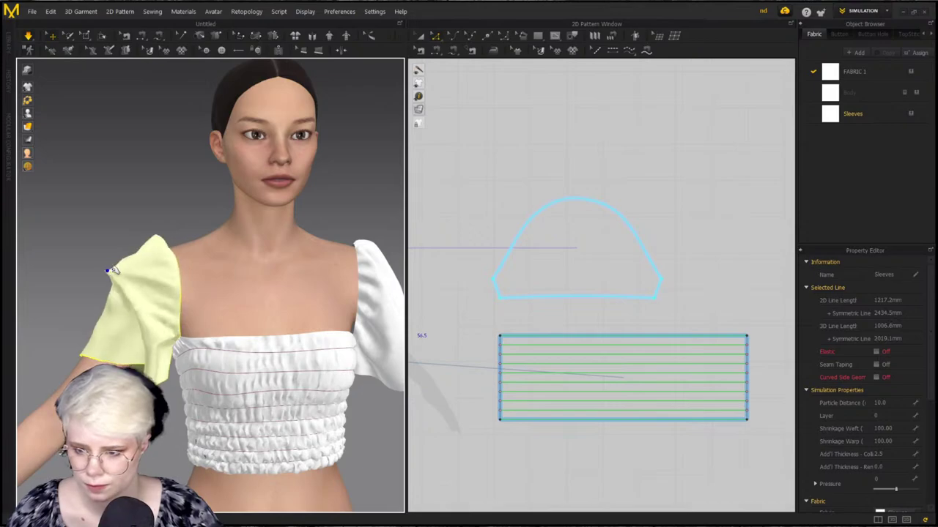
drag(144, 323, 99, 325)
right_drag(282, 296, 253, 308)
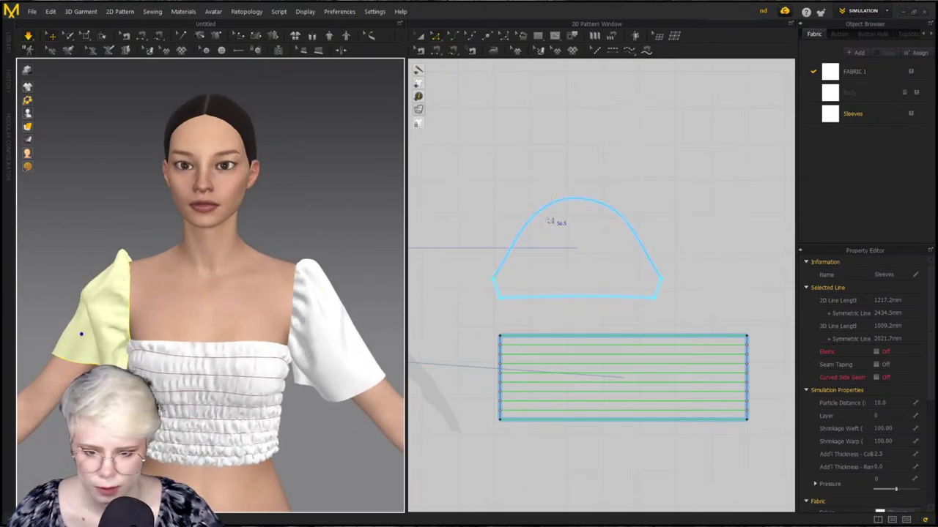
Turn on elastic for the sleeve's hem edge and tug the left sleeve upward to puff it out
click(551, 222)
click(574, 300)
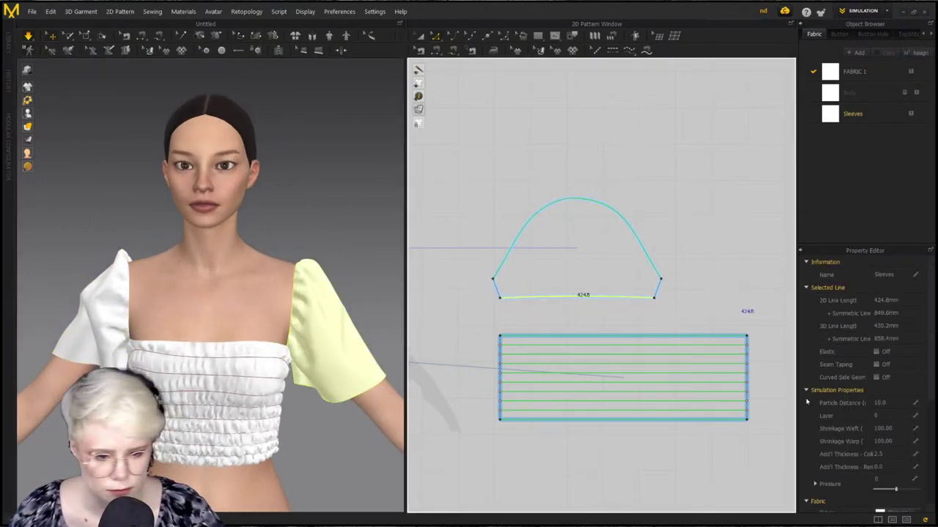
click(876, 353)
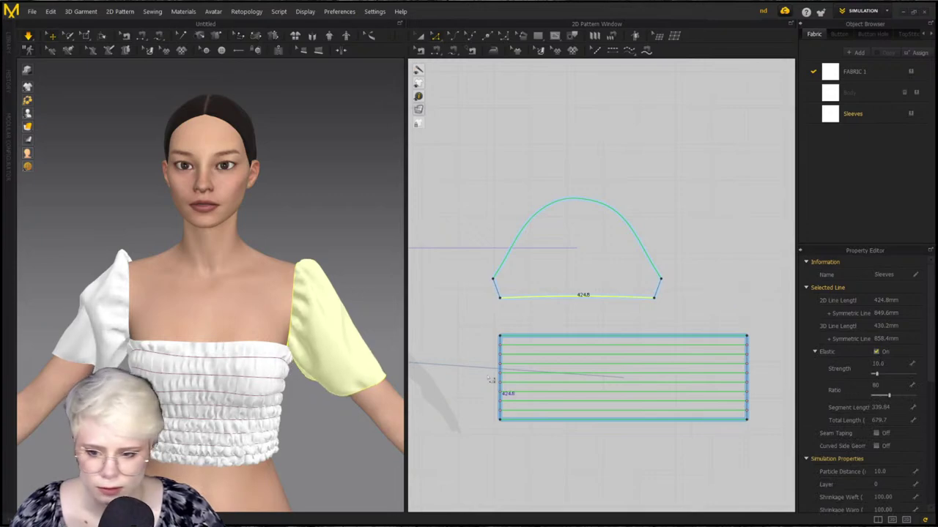
click(369, 354)
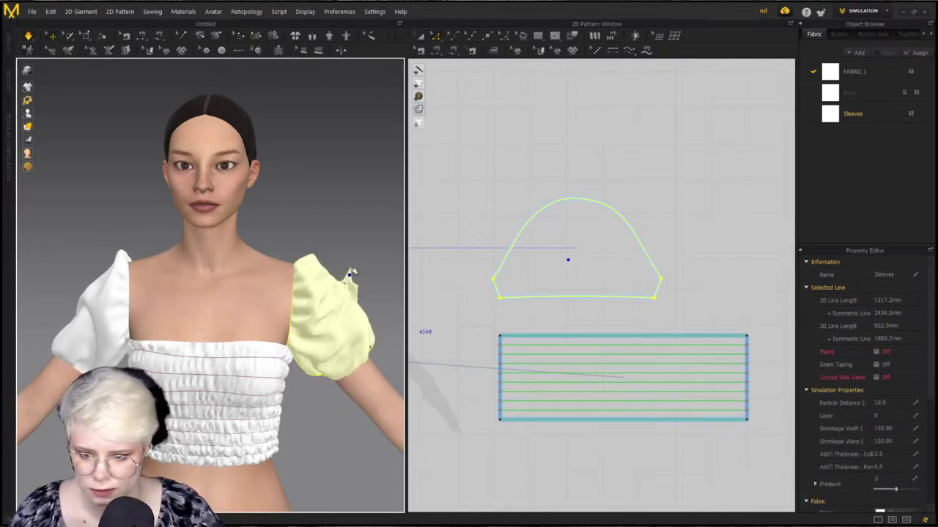
Set the sleeve hem's elastic ratio to 60 and tug both sleeves upward to puff them out
click(702, 272)
click(599, 296)
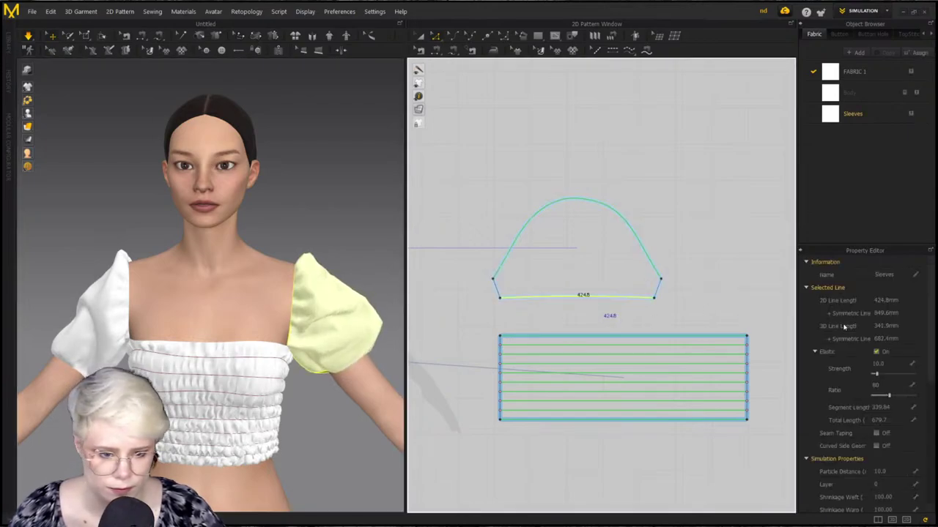
click(879, 386)
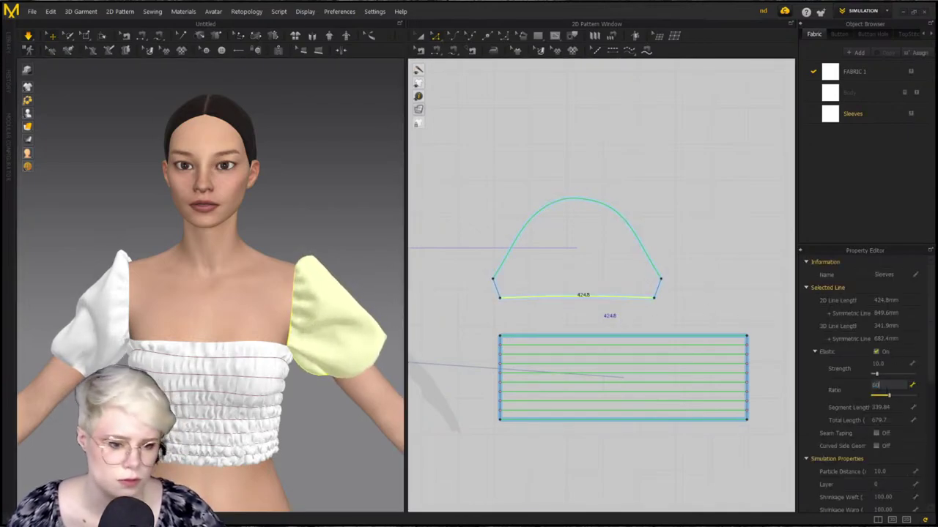
text(60)
key(Return)
click(357, 288)
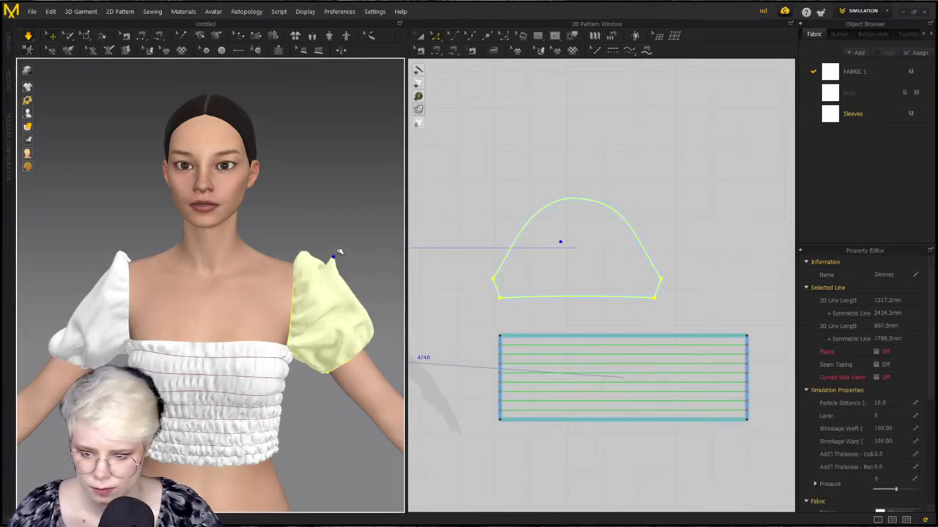
click(61, 294)
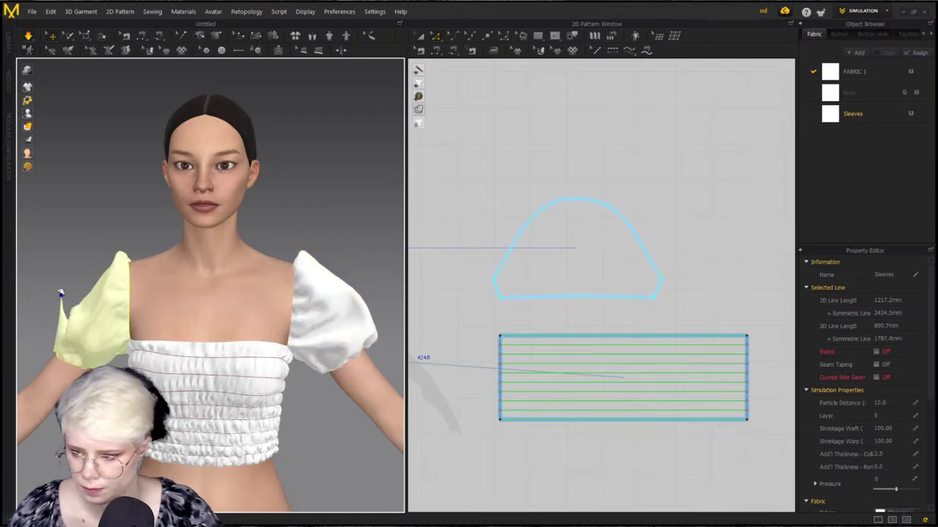
drag(81, 306, 77, 244)
Set the shirred bodice's particle distance to 5 and let it settle on the avatar
click(204, 416)
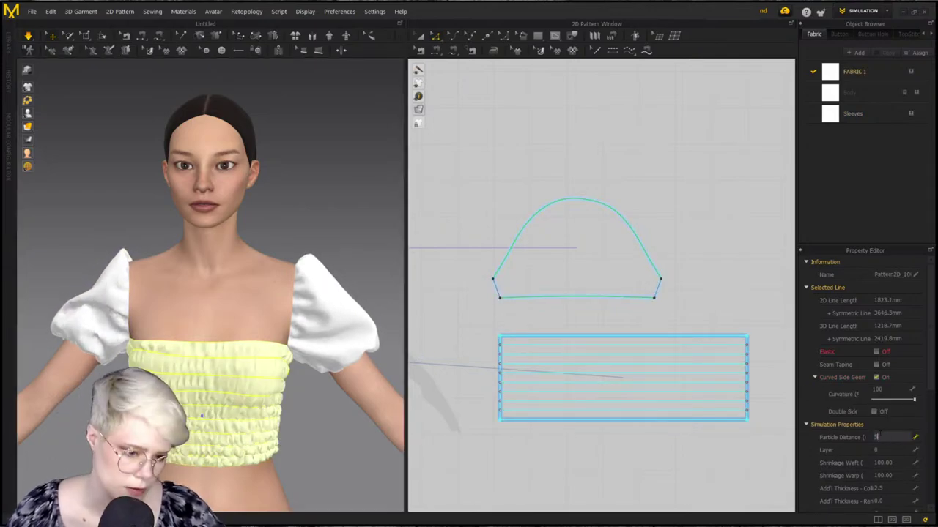
text(5)
key(Return)
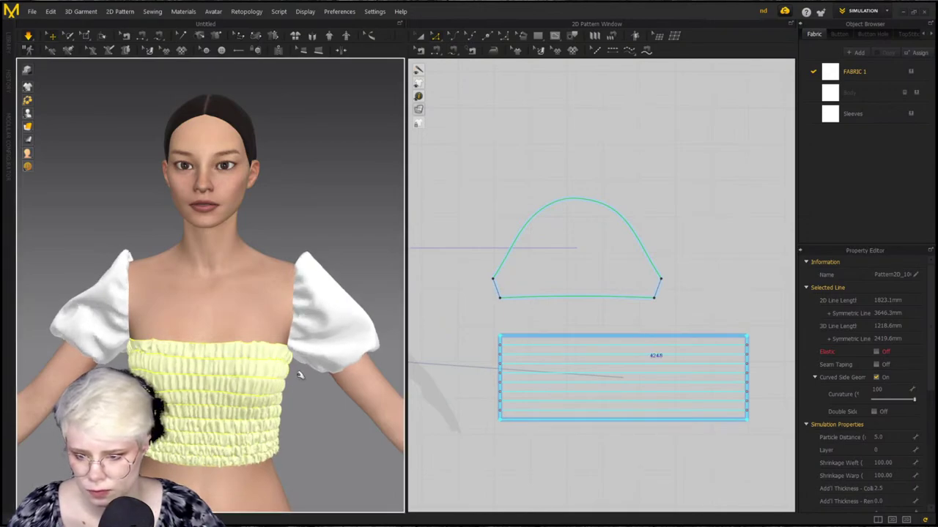
right_drag(278, 394, 296, 317)
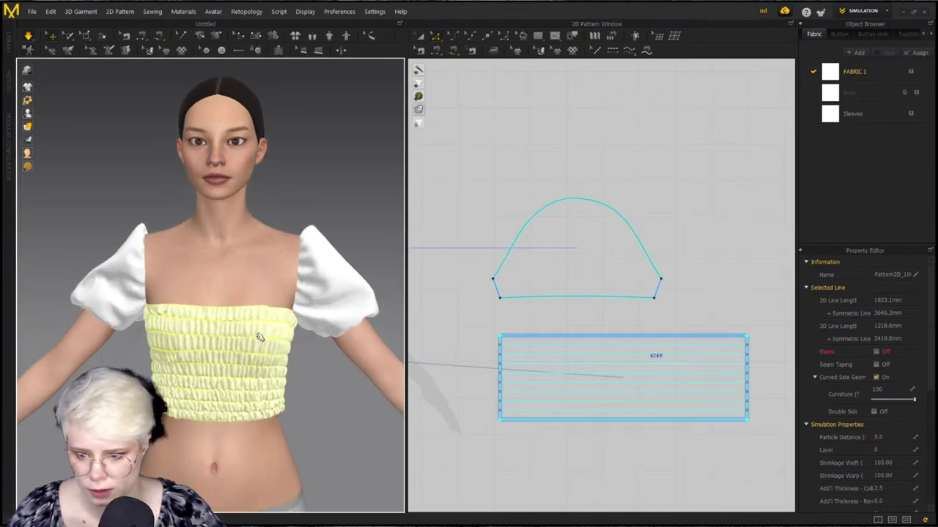
middle_drag(260, 337, 274, 308)
scroll(274, 309, up, 1)
right_drag(274, 308, 236, 289)
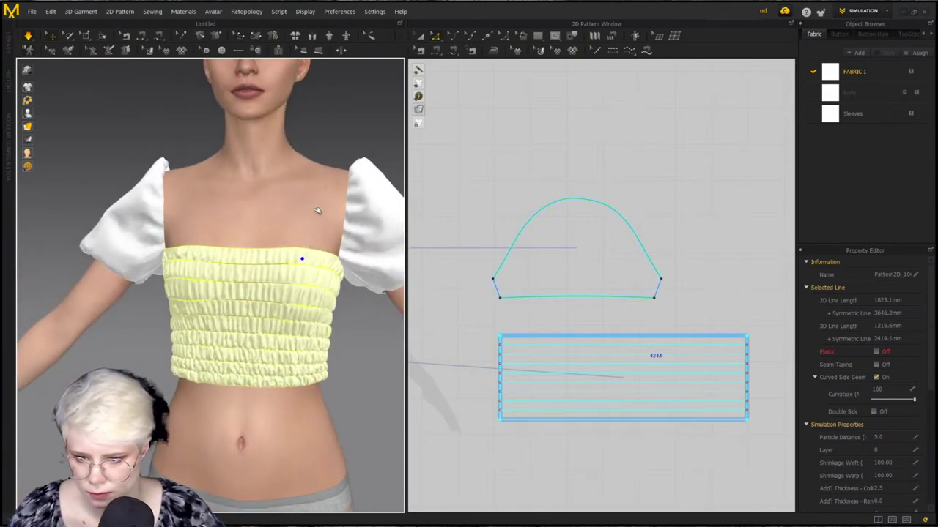
click(327, 139)
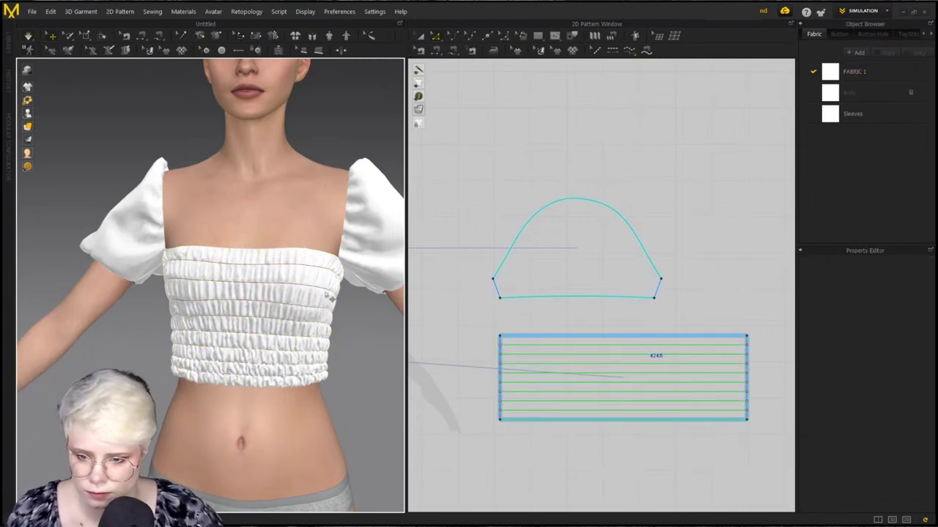
Check the top's fit around the back, then freeze the front bodice panel and both sleeves
right_drag(331, 297, 201, 306)
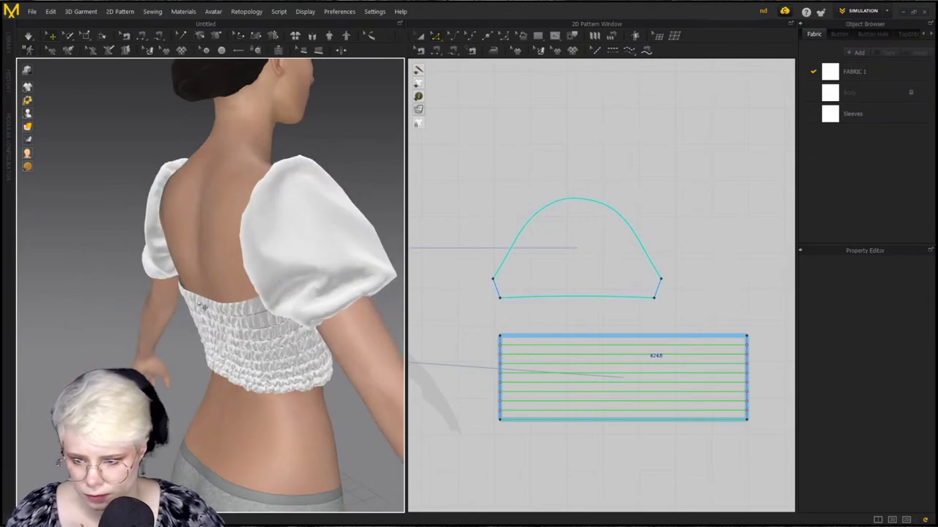
click(203, 307)
right_drag(296, 329, 280, 368)
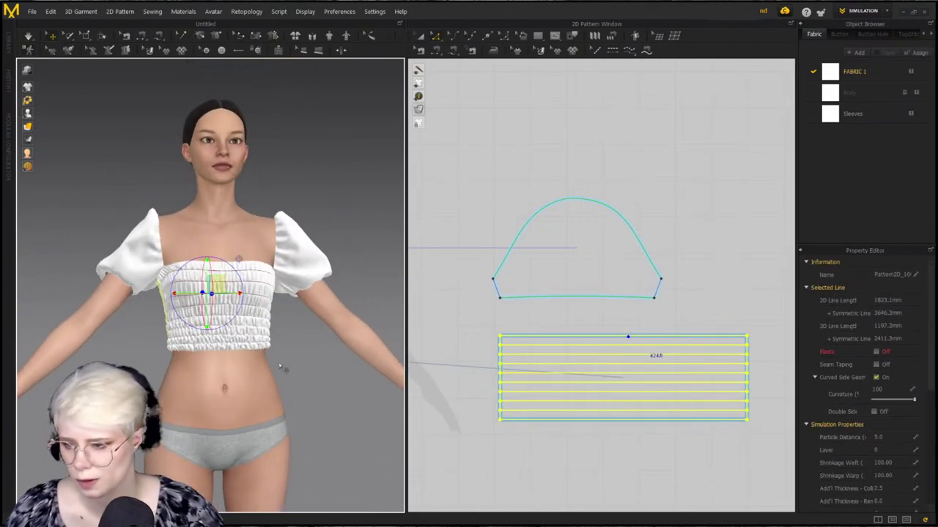
click(306, 179)
right_drag(305, 179, 265, 313)
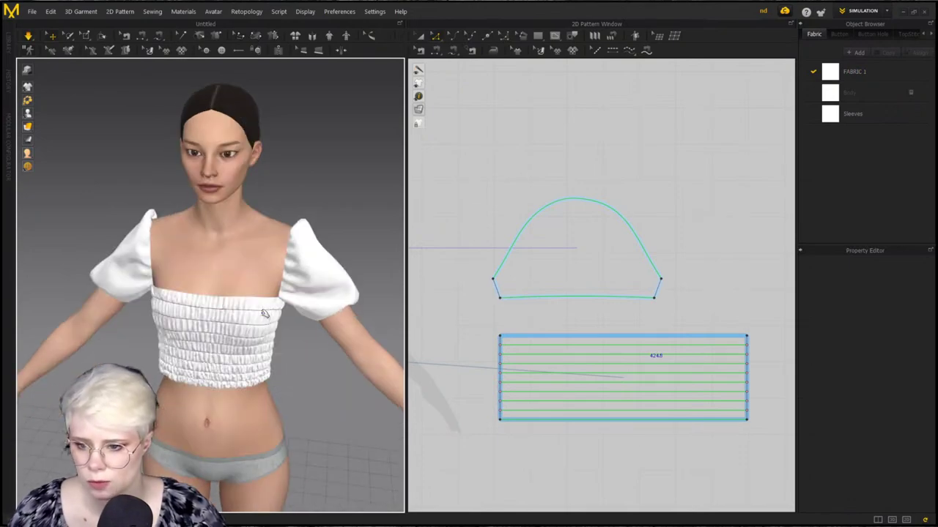
click(258, 314)
shift+click(321, 296)
shift+click(124, 256)
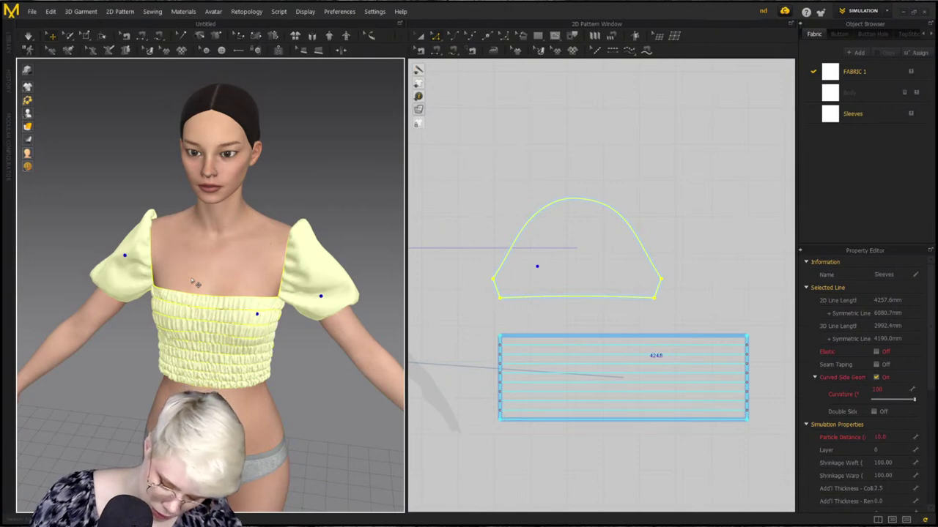
click(377, 222)
Draw a rectangular skirt panel about 680 by 190 mm directly beneath the front bodice pattern, matching its width
scroll(628, 337, down, 3)
scroll(299, 268, down, 3)
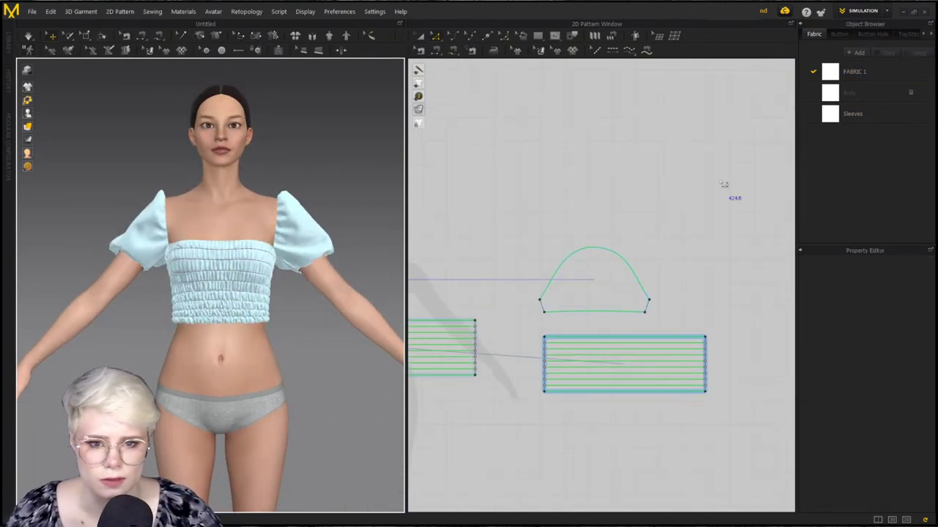
click(537, 37)
scroll(608, 231, down, 3)
middle_drag(608, 231, 613, 202)
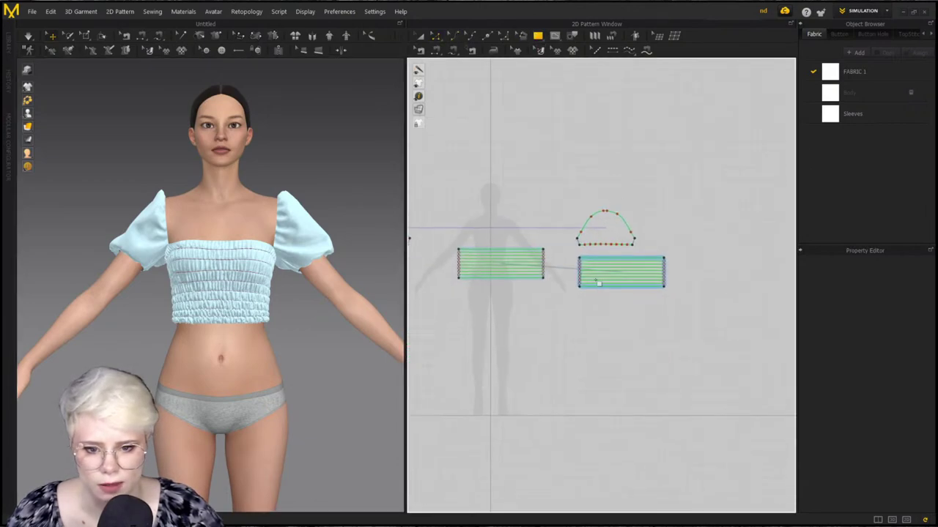
scroll(463, 291, up, 3)
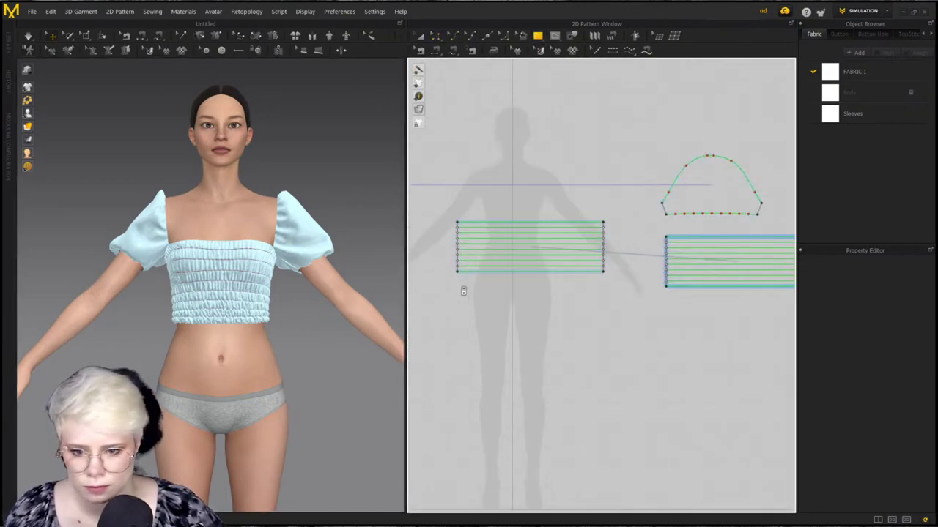
drag(457, 272, 601, 311)
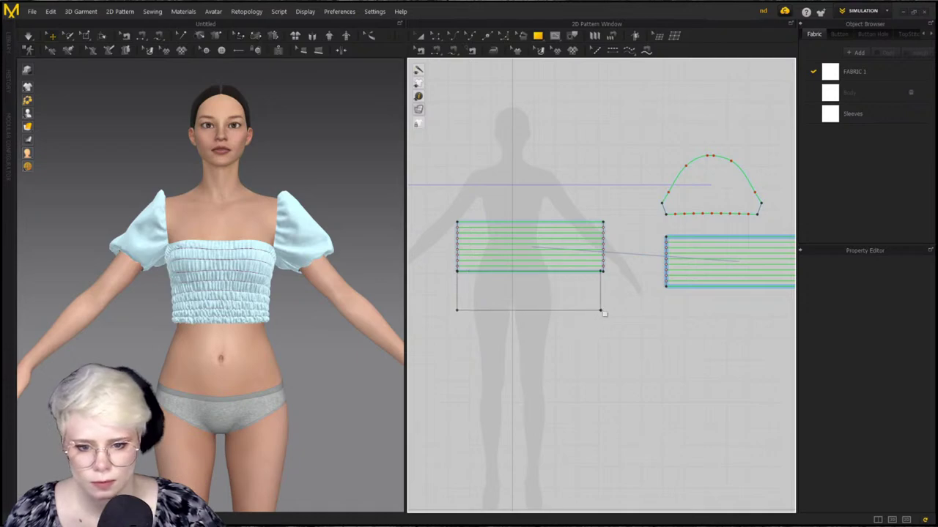
Place the skirt rectangle slightly below the front bodice pattern and add a linked copy beneath the back bodice pattern
scroll(665, 310, down, 2)
middle_drag(665, 310, 594, 310)
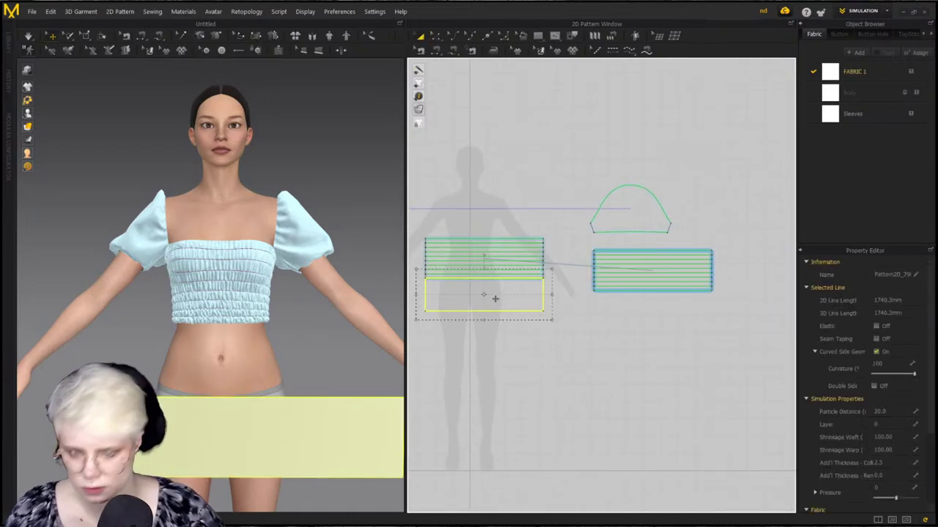
drag(495, 298, 642, 323)
key(ctrl+z)
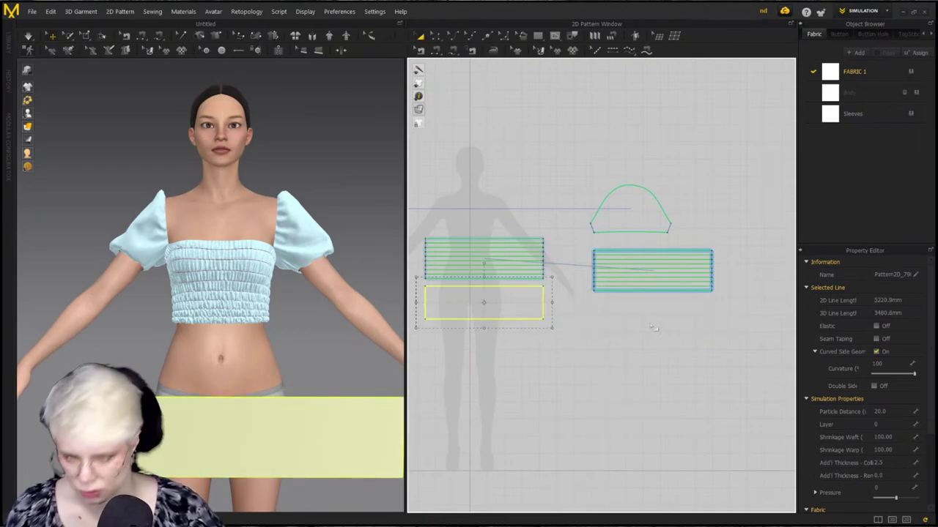
click(652, 313)
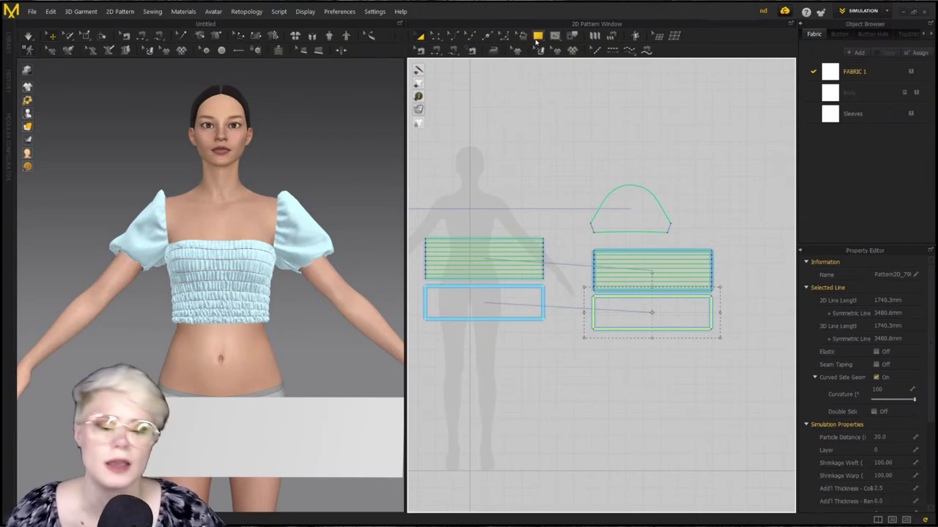
Sew the front skirt panel's upper edge to the lower edge of the front bodice panel
click(535, 35)
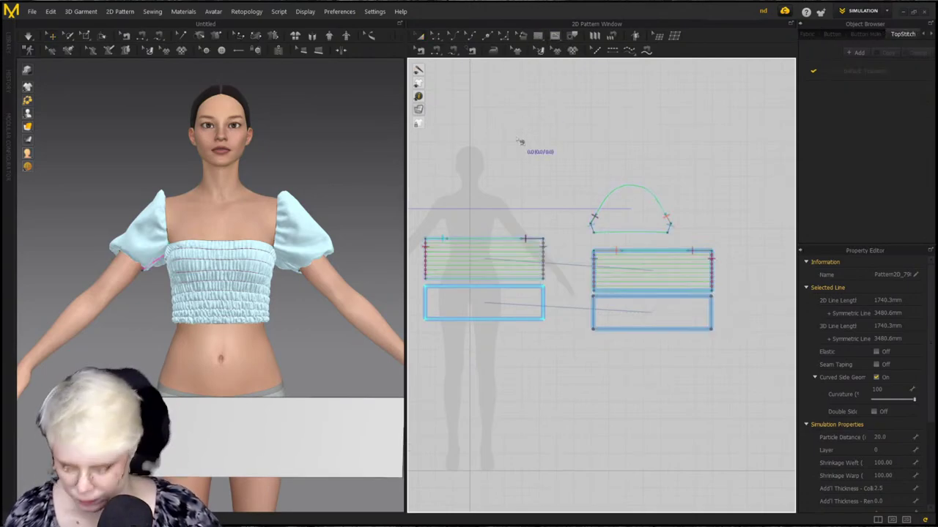
click(643, 301)
scroll(671, 292, up, 2)
scroll(310, 328, up, 1)
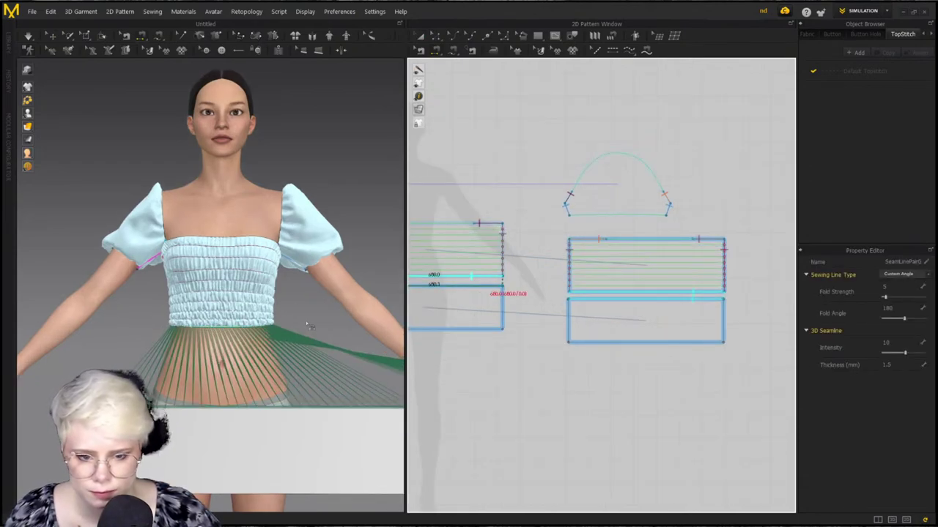
scroll(315, 329, down, 2)
right_drag(322, 330, 269, 334)
key(q)
click(291, 396)
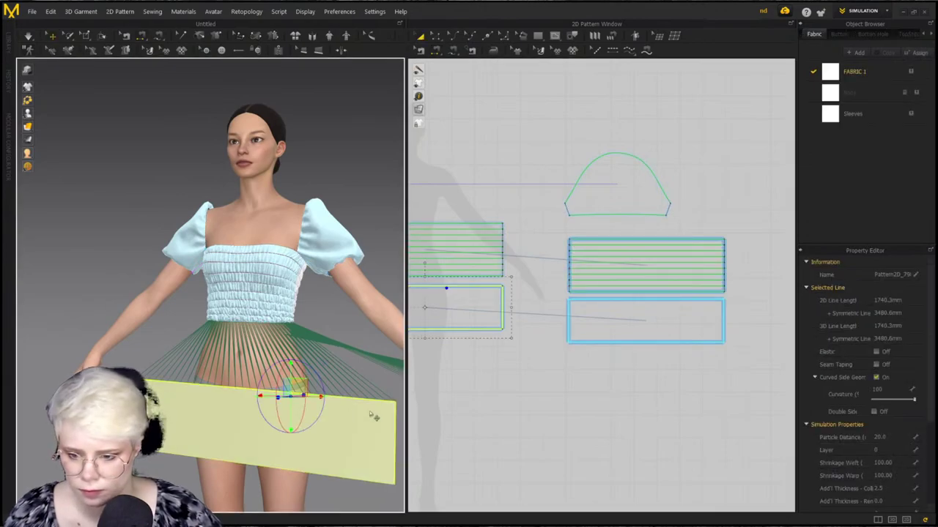
Sew the side edges of the front skirt panel to the matching side edges of the back skirt panel
click(621, 408)
key(n)
click(504, 308)
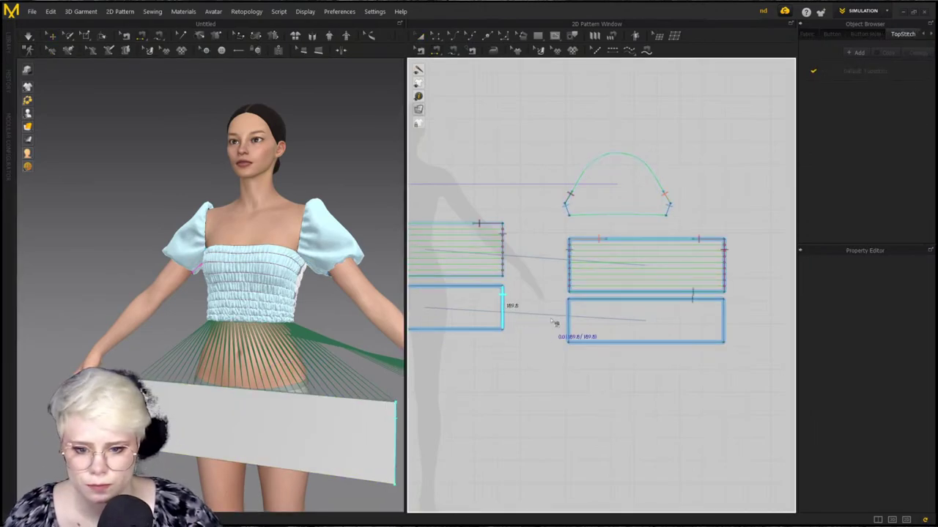
click(583, 317)
click(721, 320)
scroll(483, 326, down, 1)
middle_drag(484, 326, 633, 301)
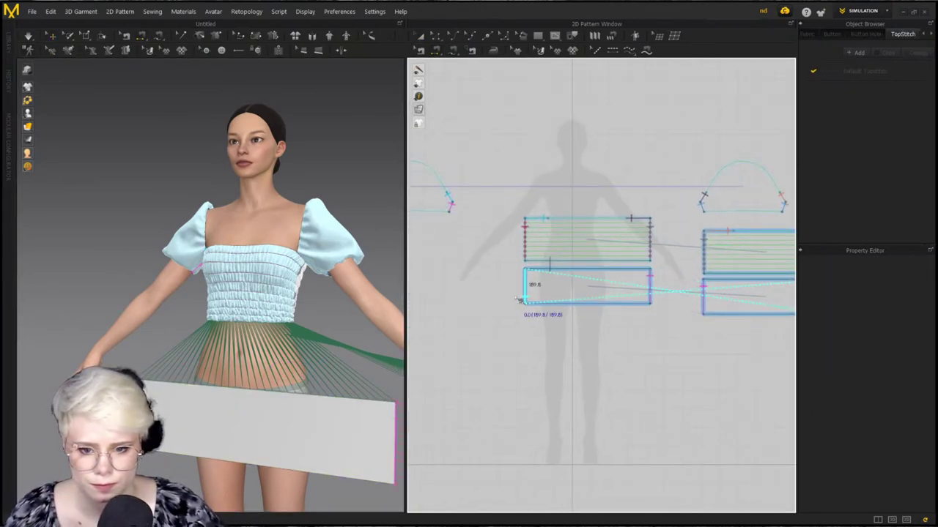
Try to arrange the front and back skirt panels one at a time with Superimpose (Side)
key(Escape)
click(321, 408)
right_click(318, 409)
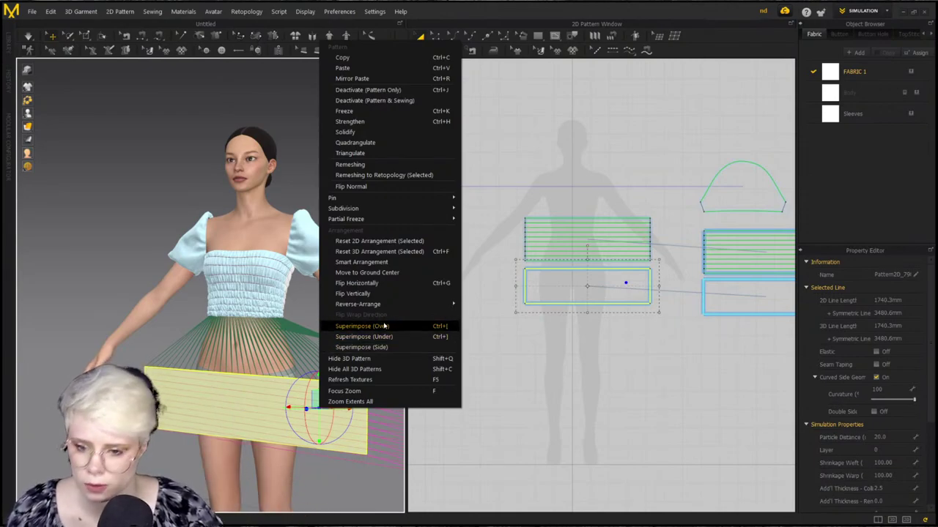
click(393, 352)
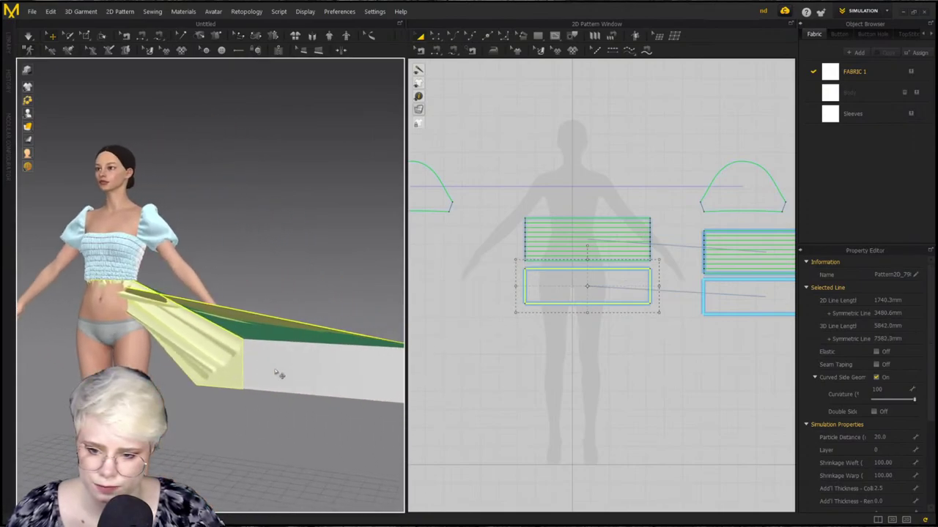
right_click(285, 374)
click(357, 313)
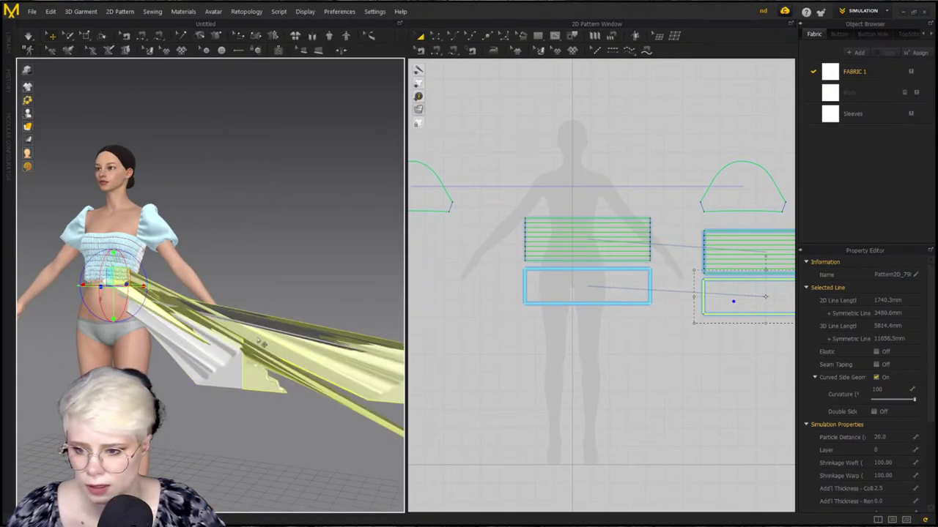
Try Superimpose (Side) on both skirt panels together
click(261, 321)
shift+click(283, 346)
right_click(229, 367)
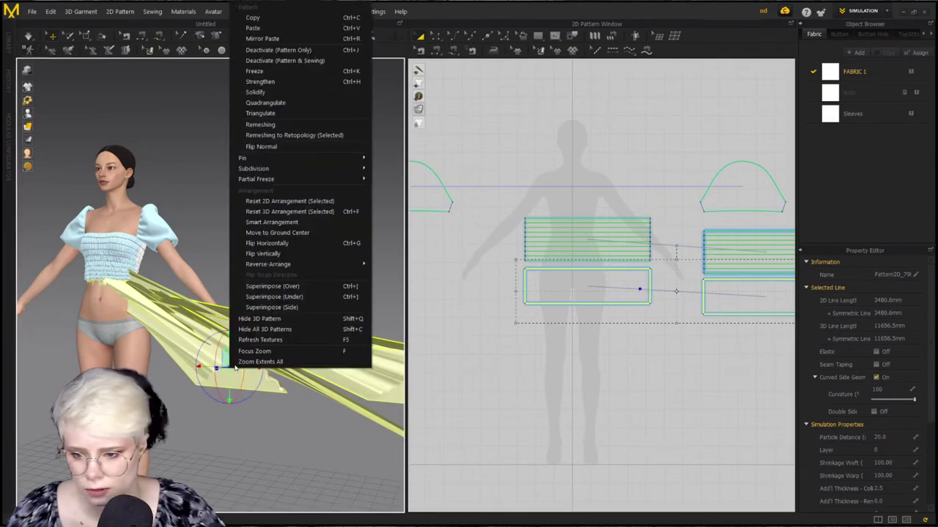
click(287, 307)
right_drag(236, 323, 109, 320)
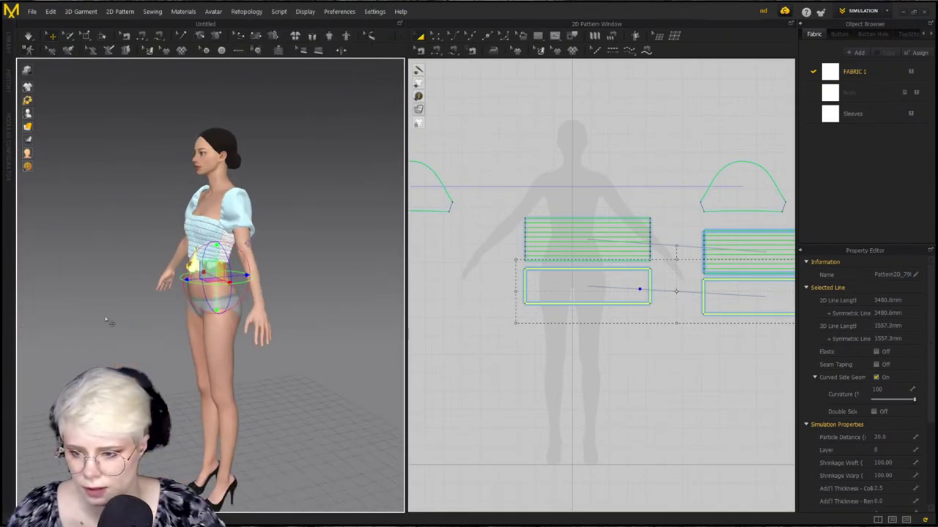
Freeze the back bodice panel
scroll(162, 331, up, 4)
click(246, 213)
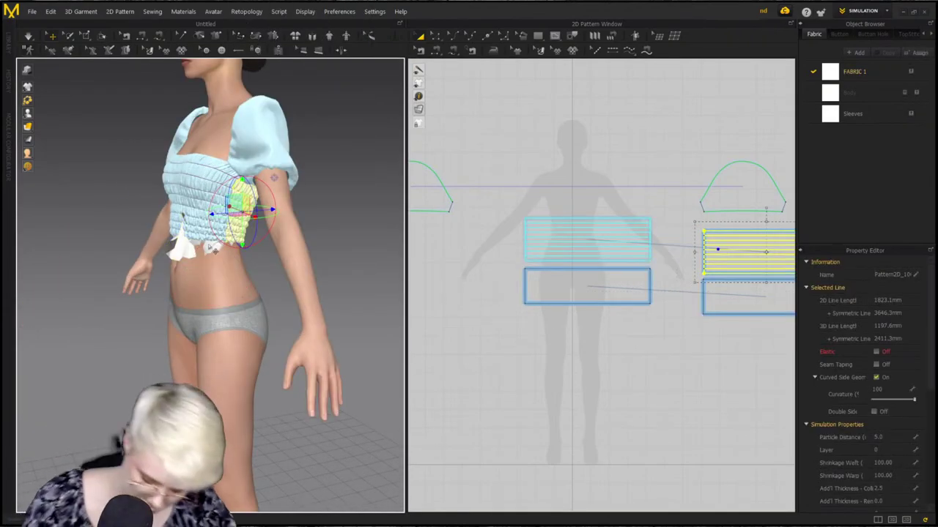
key(ctrl+k)
Try superimposing both skirt panels at the side again with the whole bodice frozen
click(185, 256)
click(644, 296)
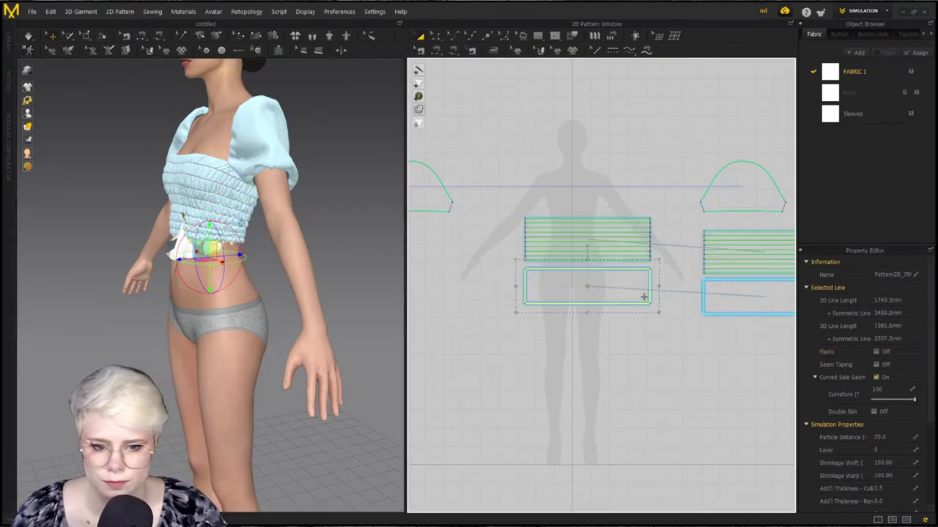
shift+click(721, 298)
right_click(173, 254)
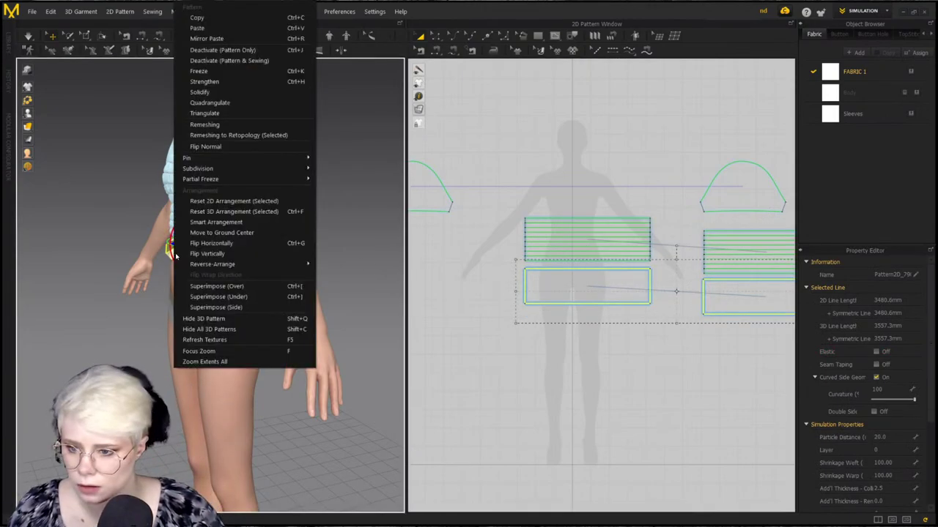
click(253, 308)
Move the crumpled skirt panels down and away from the bodice
click(108, 302)
drag(175, 254, 190, 292)
drag(217, 249, 316, 258)
right_drag(188, 297, 232, 327)
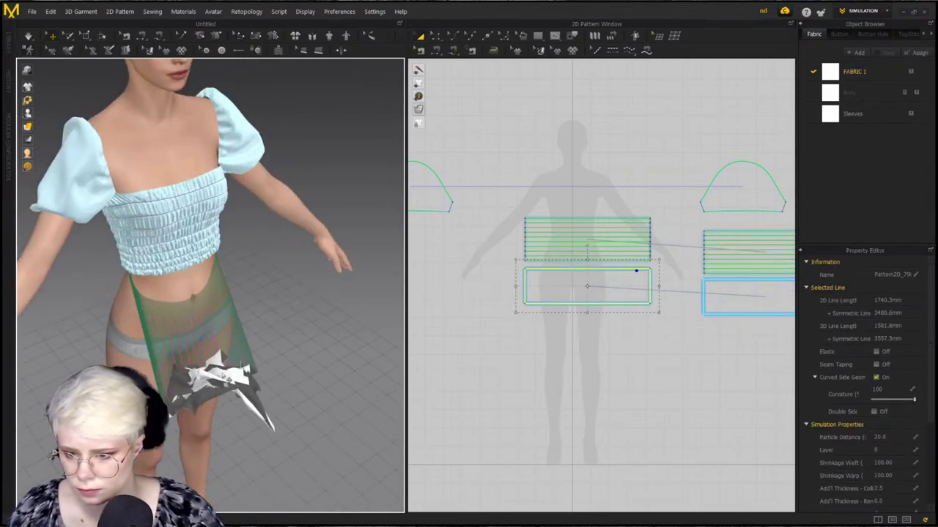
Reset the 3D arrangement of the back skirt panel
click(225, 377)
right_click(200, 384)
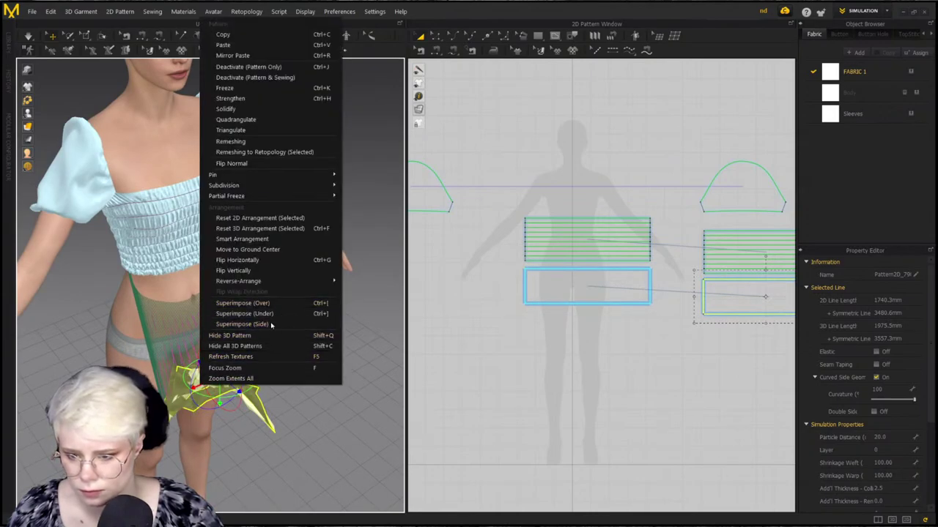
click(293, 229)
Move the flat back skirt panel in close to the avatar and raise it to hip height
scroll(328, 346, down, 3)
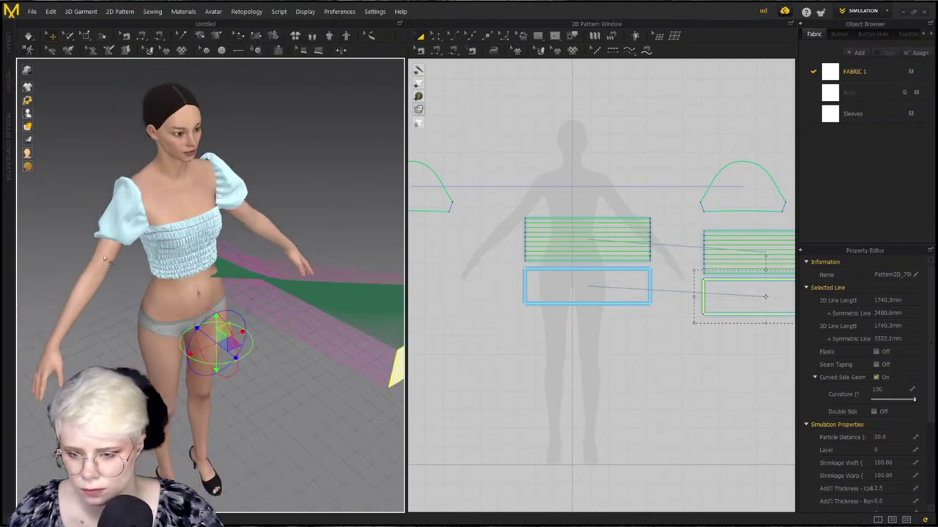
middle_drag(328, 346, 297, 348)
drag(380, 364, 236, 346)
click(247, 331)
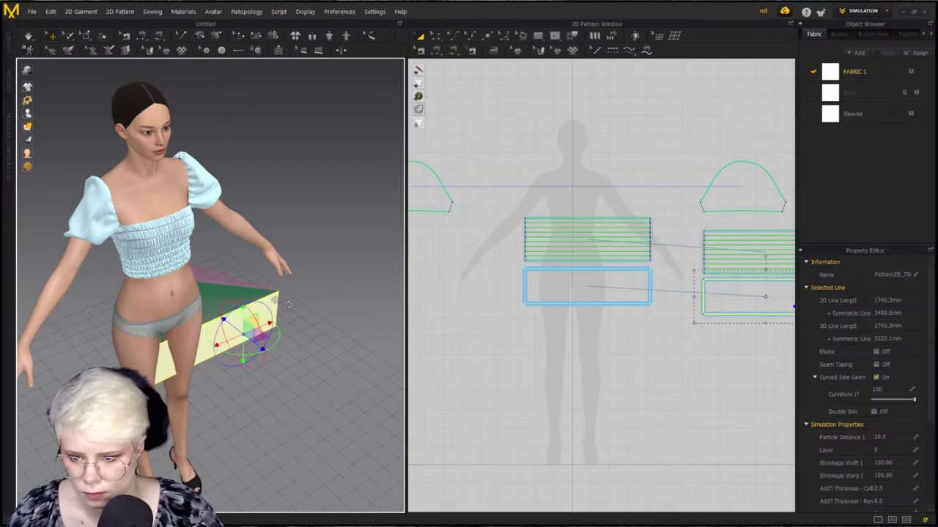
right_drag(248, 330, 183, 322)
drag(236, 322, 236, 267)
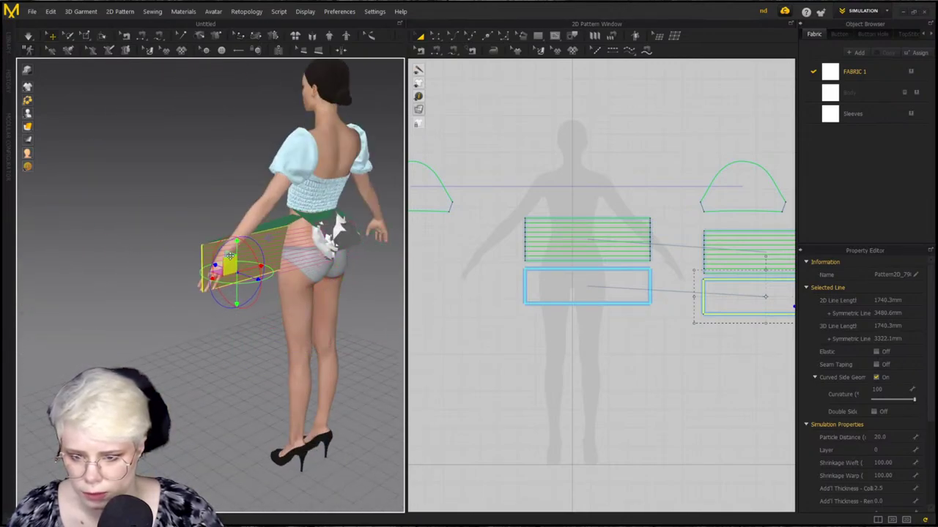
Reset the 3D arrangement of the crumpled front skirt panel and shift the flat back panel farther from the avatar
click(336, 242)
right_click(336, 242)
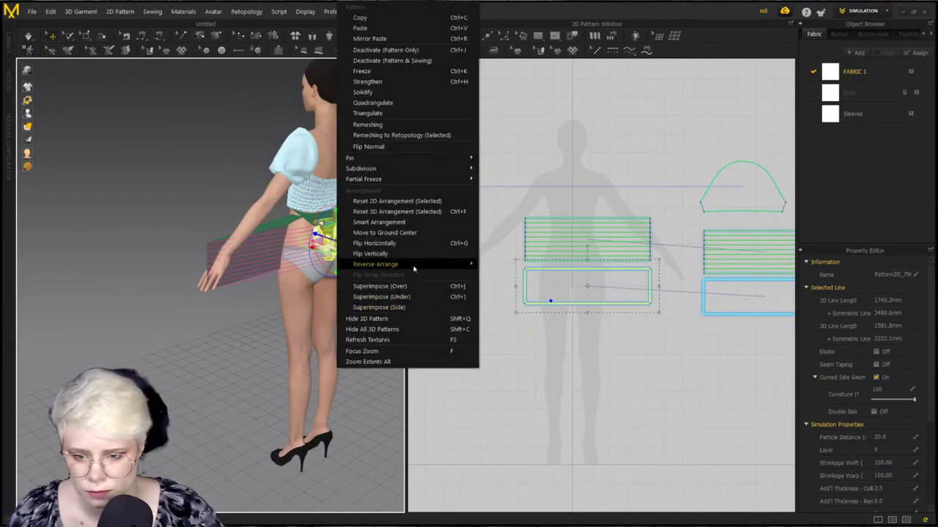
click(405, 221)
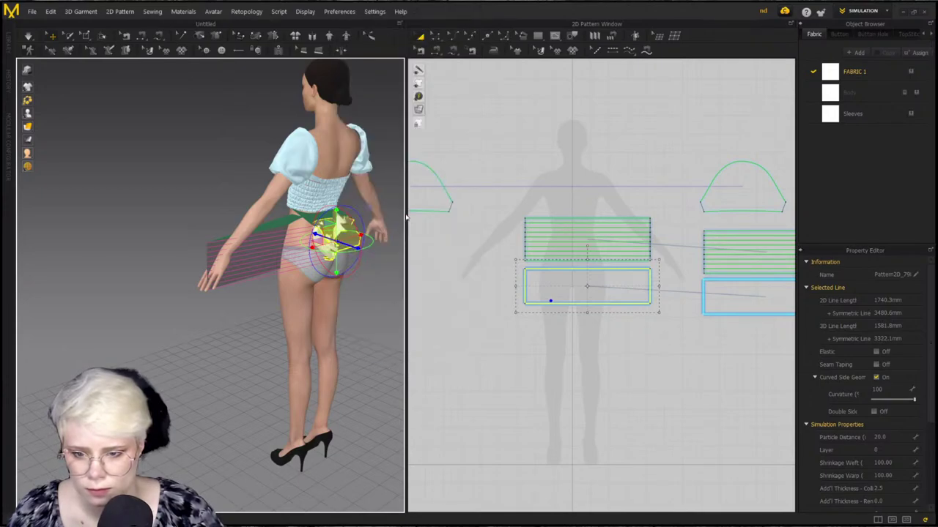
right_drag(281, 274, 253, 282)
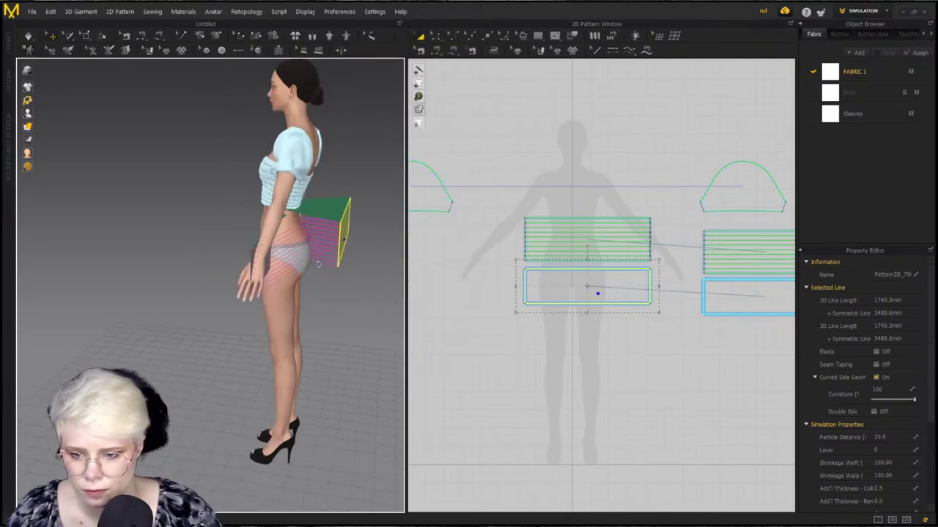
drag(275, 269, 400, 211)
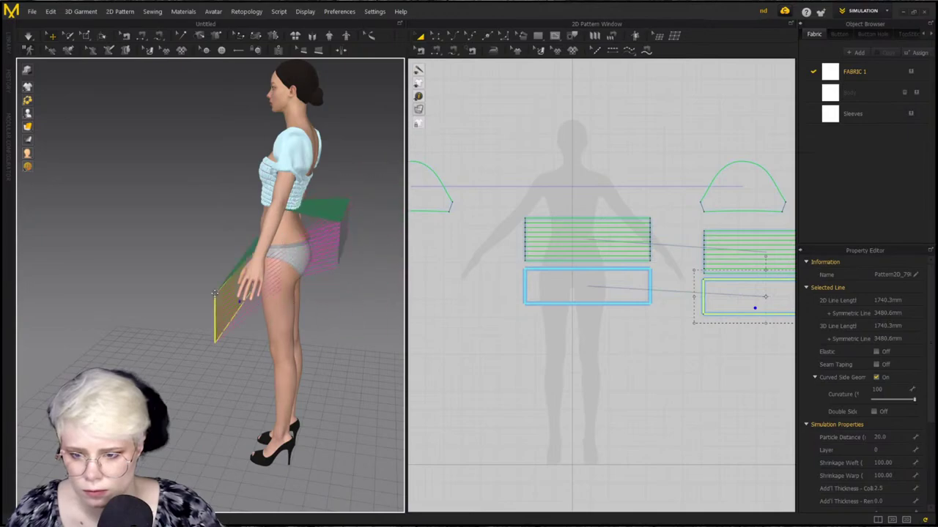
click(194, 260)
click(609, 321)
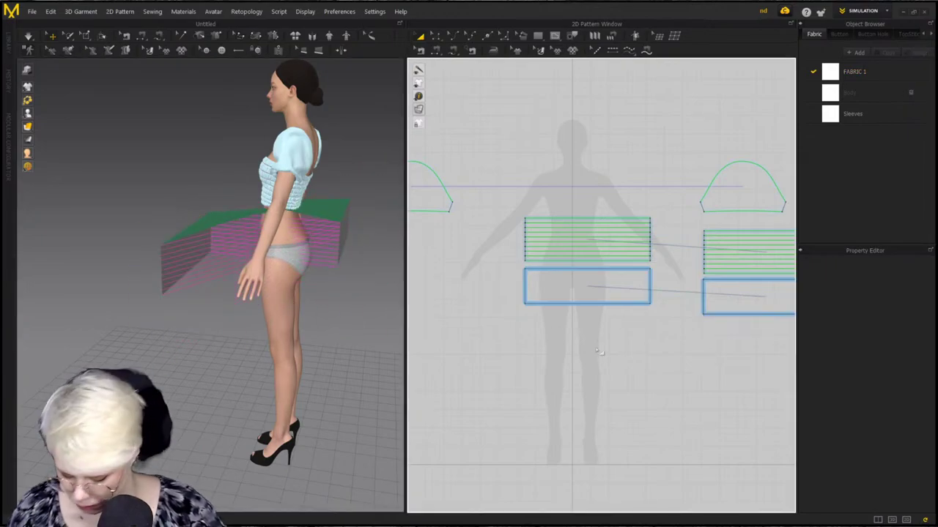
Delete both side seams joining the front and back skirt panels
key(n)
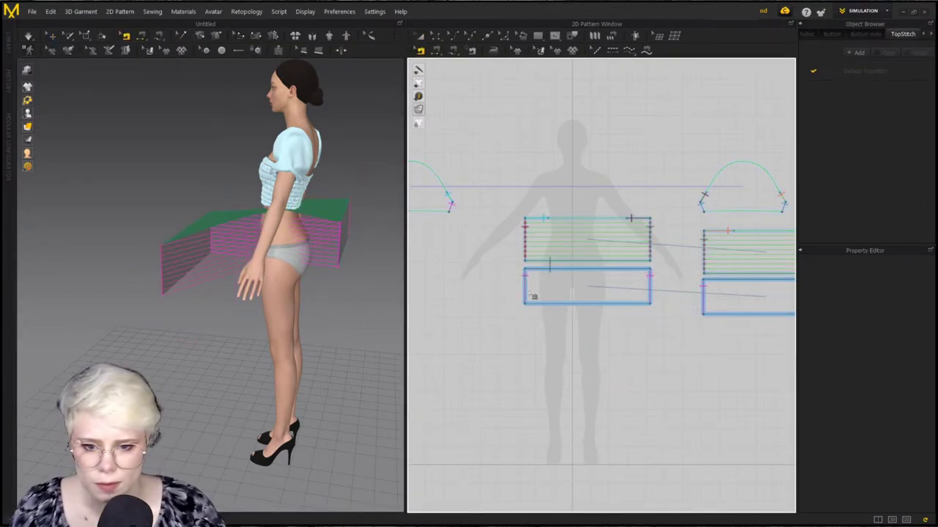
click(528, 287)
key(Delete)
click(650, 285)
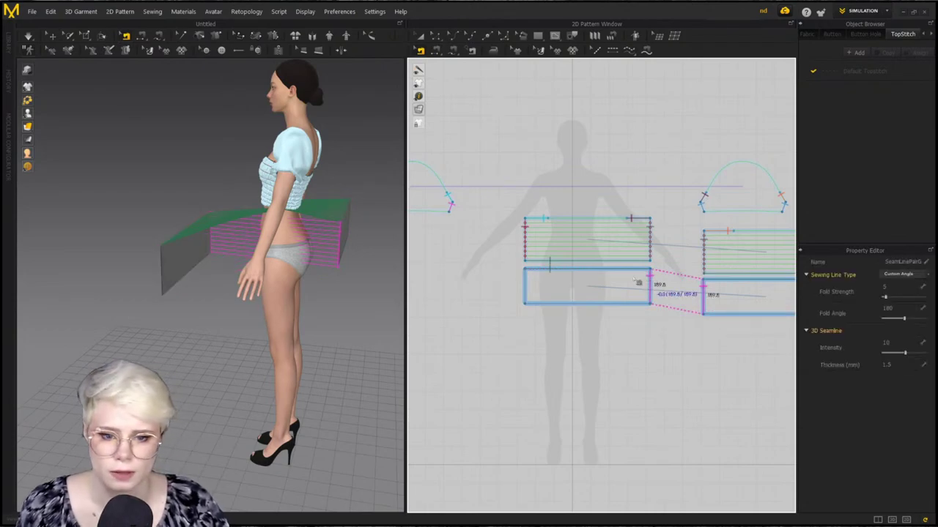
key(Delete)
Swap the flat skirt panels in 3D, placing the back panel behind the avatar and the front panel before it
right_drag(313, 274, 349, 310)
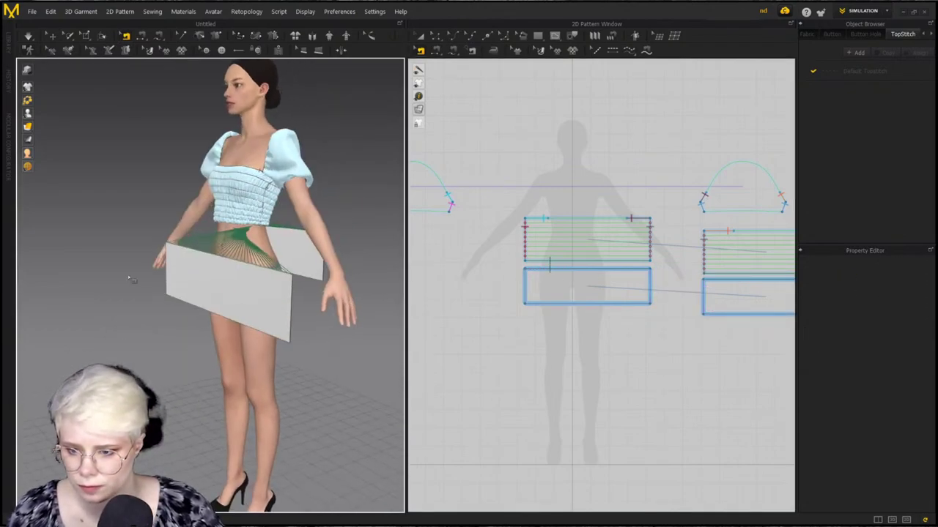
right_drag(131, 279, 248, 307)
key(q)
click(237, 286)
drag(248, 306, 181, 296)
right_drag(181, 296, 234, 251)
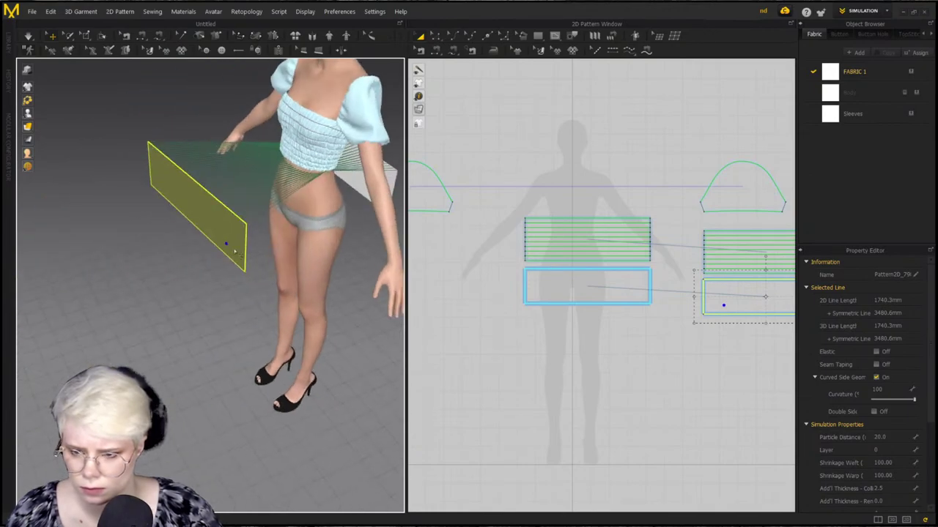
drag(365, 188, 29, 255)
drag(225, 232, 437, 186)
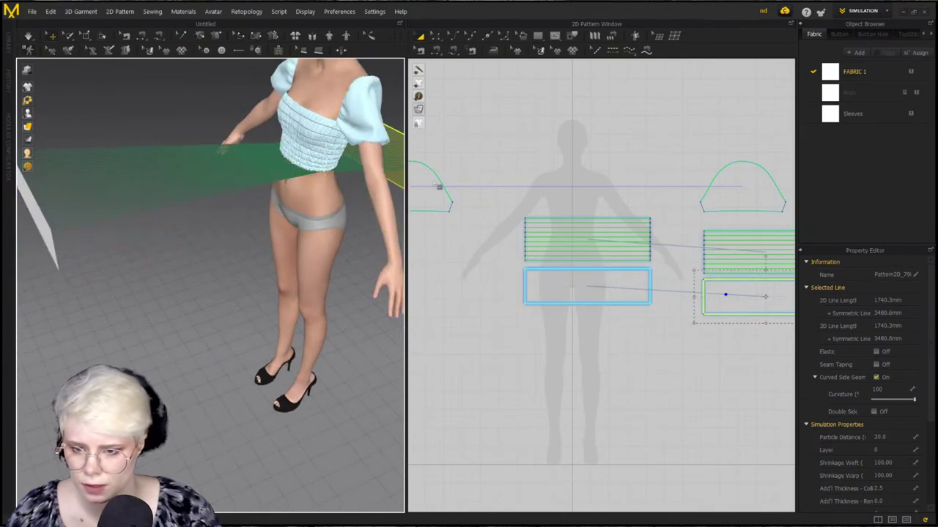
right_drag(380, 209, 331, 230)
click(31, 273)
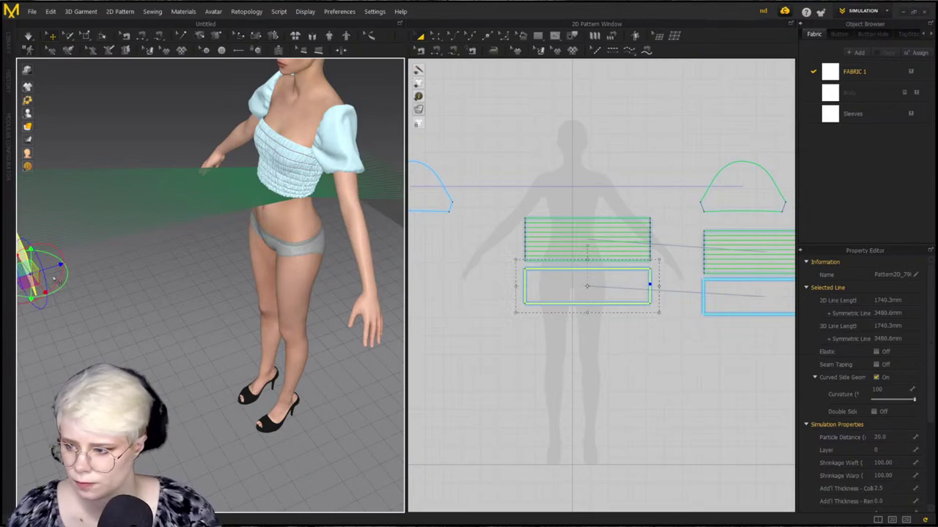
click(54, 279)
drag(19, 275, 184, 275)
right_drag(184, 275, 200, 264)
Try superimposing both skirt panels at the side without their side seams, and simulate them
shift+click(337, 209)
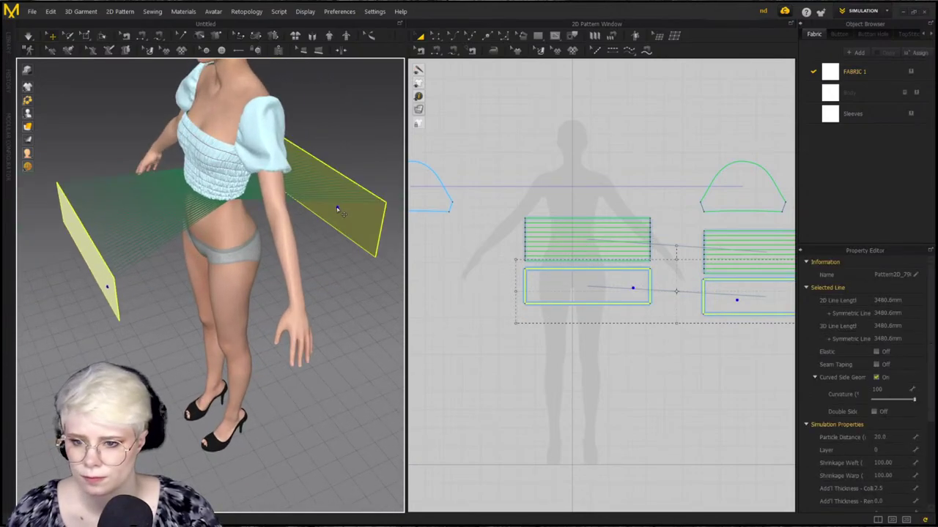
right_click(86, 267)
click(155, 307)
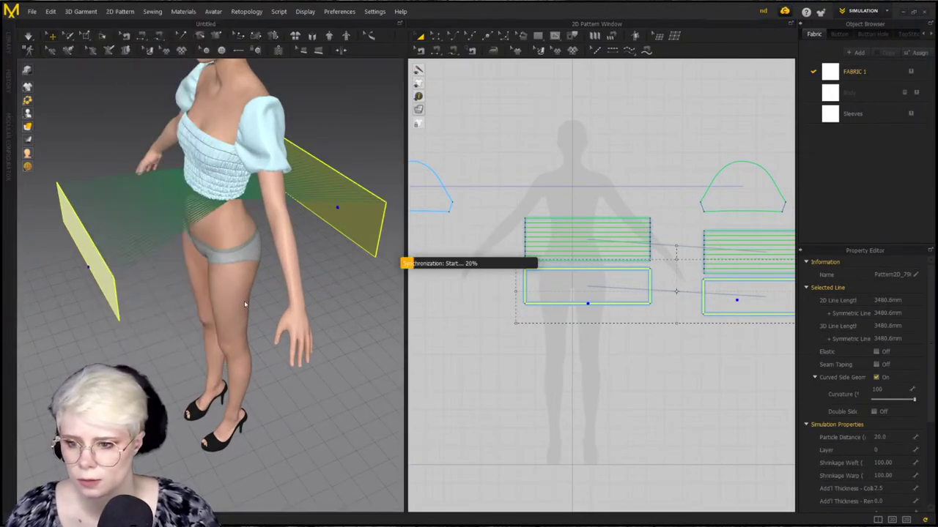
key(space)
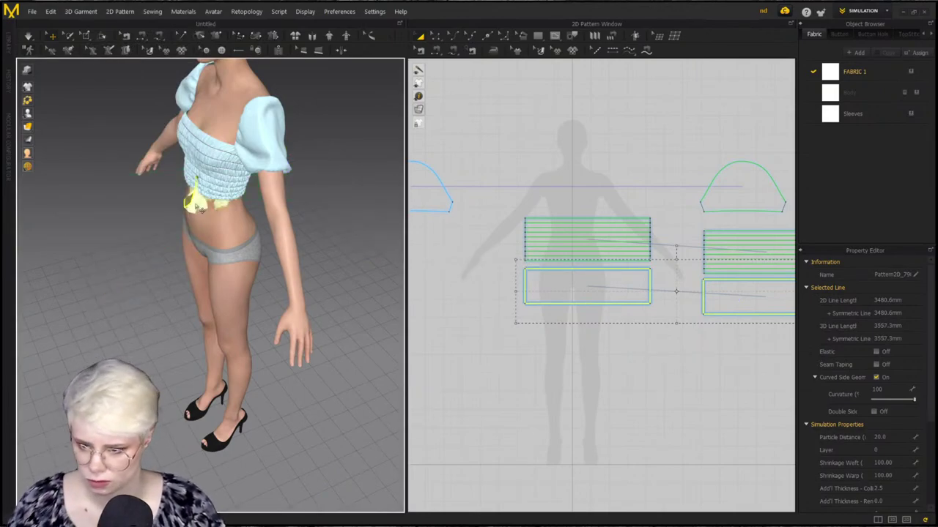
click(130, 240)
drag(194, 203, 146, 220)
Undo the superimposition so both skirt panels are flat on either side of the avatar again
key(ctrl+z)
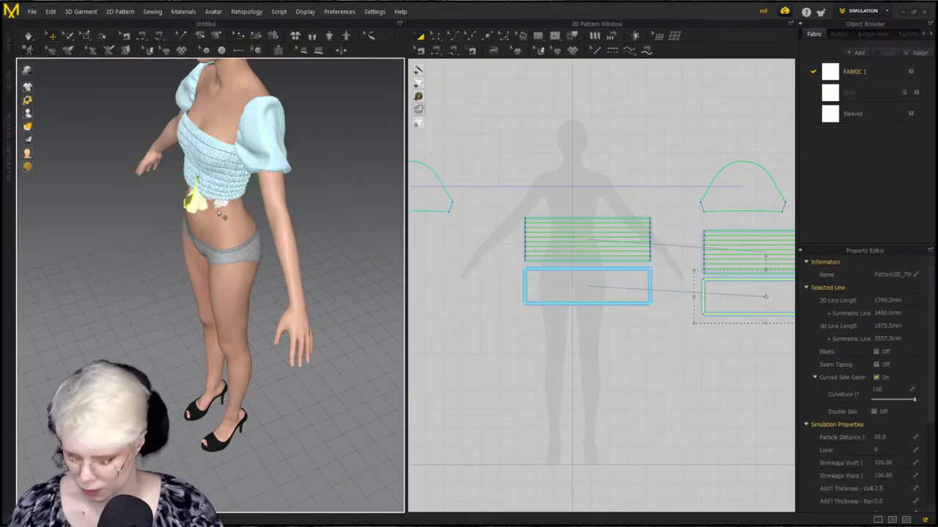
key(ctrl+z)
key(ctrl+z)
key(ctrl+z)
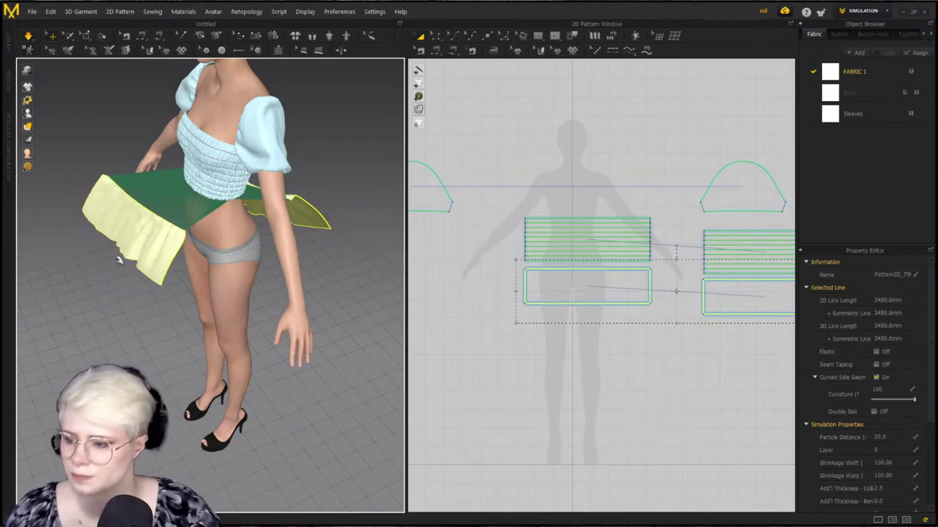
Simulate both flat skirt panels until they gather onto the bodice's lower edge, then stop the simulation
right_drag(115, 302, 167, 272)
scroll(167, 273, up, 2)
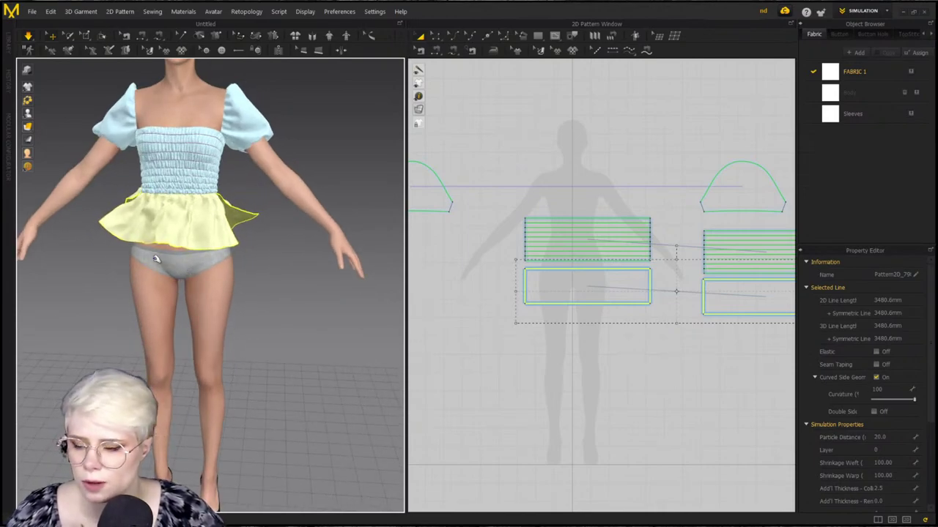
scroll(157, 270, up, 2)
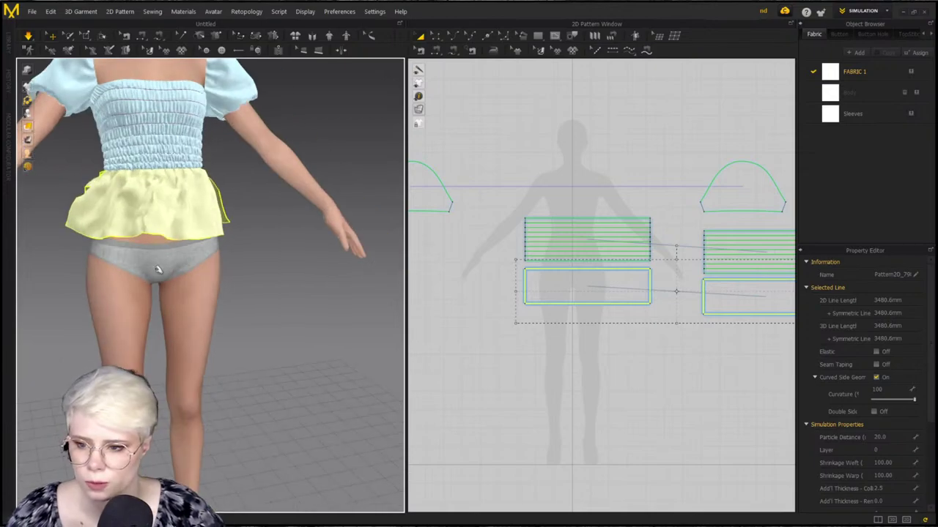
right_drag(158, 270, 200, 288)
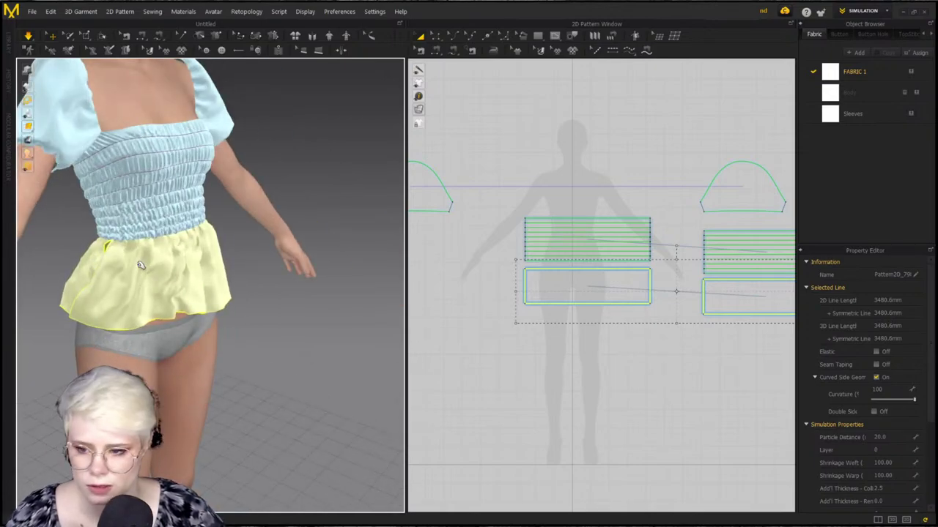
right_drag(140, 265, 162, 266)
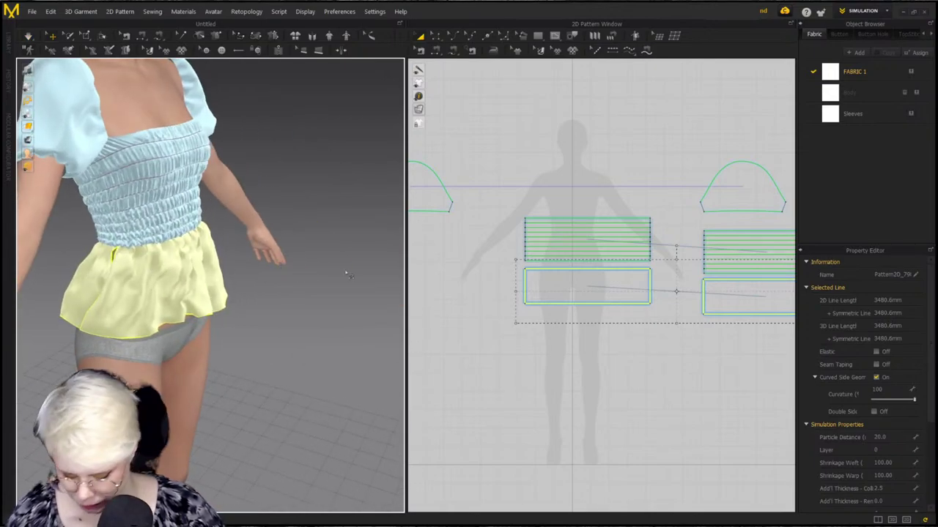
Sew both side edges of the front skirt panel to the matching side edges of the back skirt panel
key(n)
right_drag(118, 266, 140, 269)
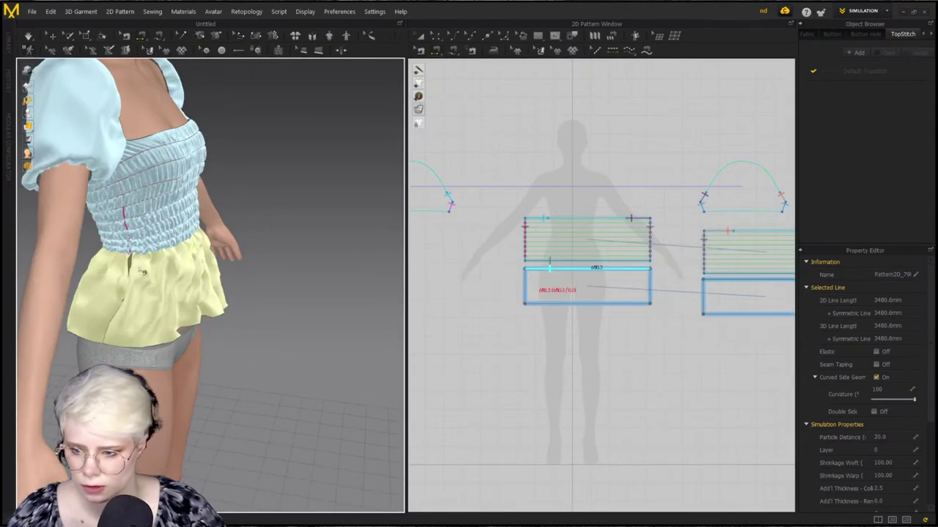
click(649, 285)
click(699, 295)
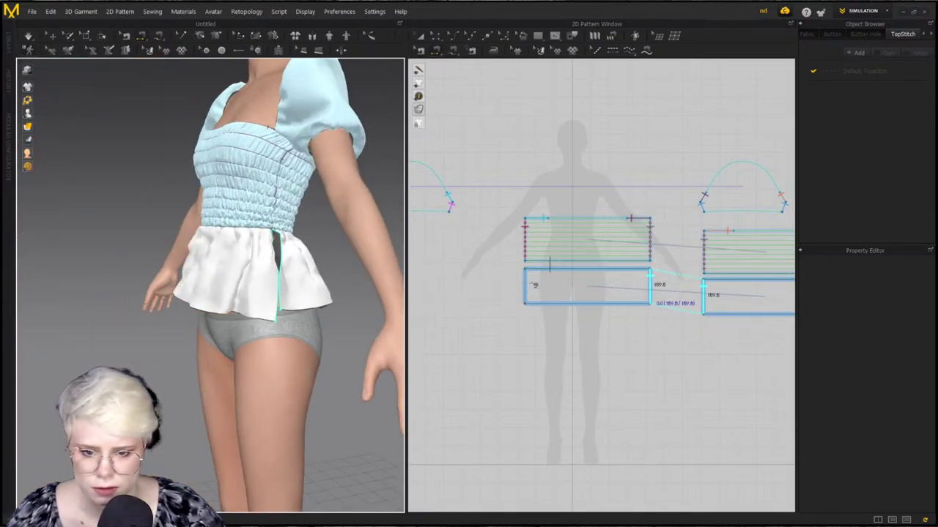
click(699, 291)
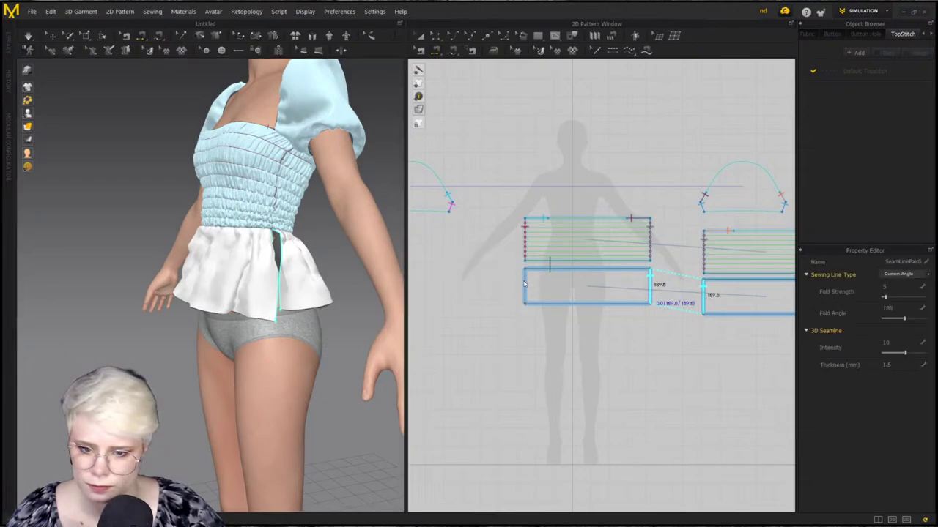
click(526, 284)
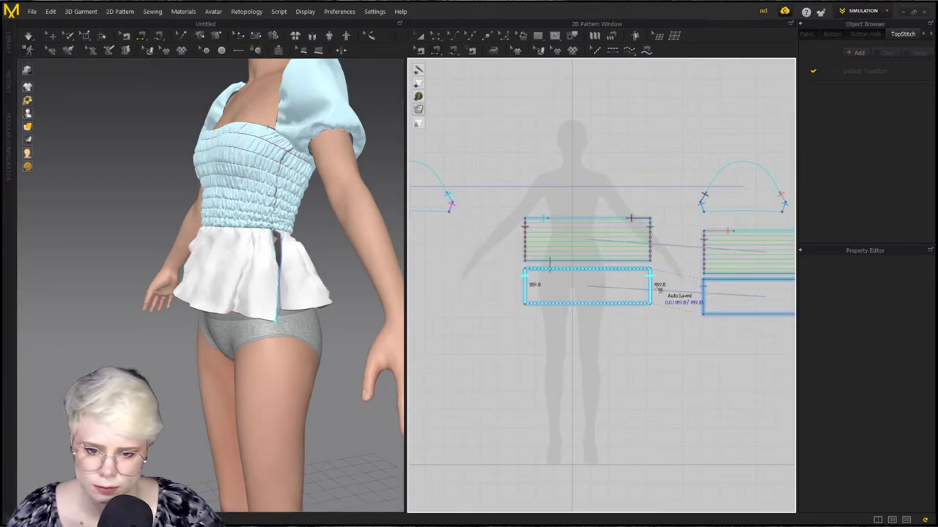
scroll(657, 286, down, 1)
middle_drag(657, 286, 502, 304)
click(642, 310)
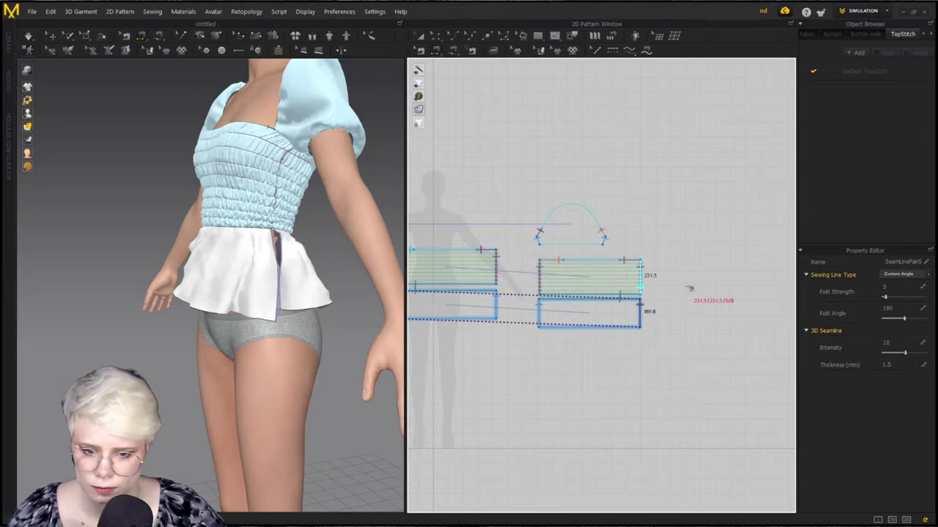
Simulate the newly sewn side seams and pull the back skirt panel outward to help them close
right_drag(254, 253, 262, 276)
key(space)
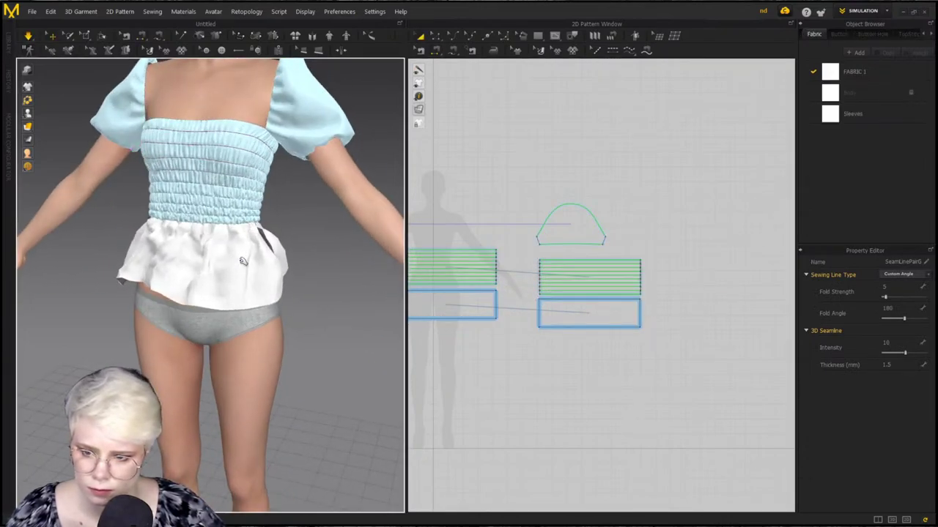
click(239, 260)
right_drag(245, 256, 205, 256)
drag(304, 249, 370, 246)
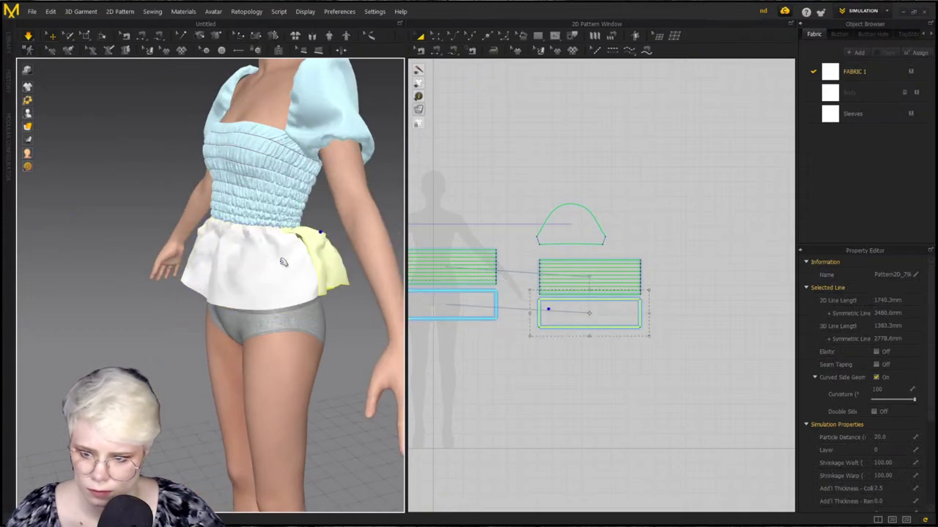
Set the particle distance of both skirt panels to 10
drag(274, 260, 542, 309)
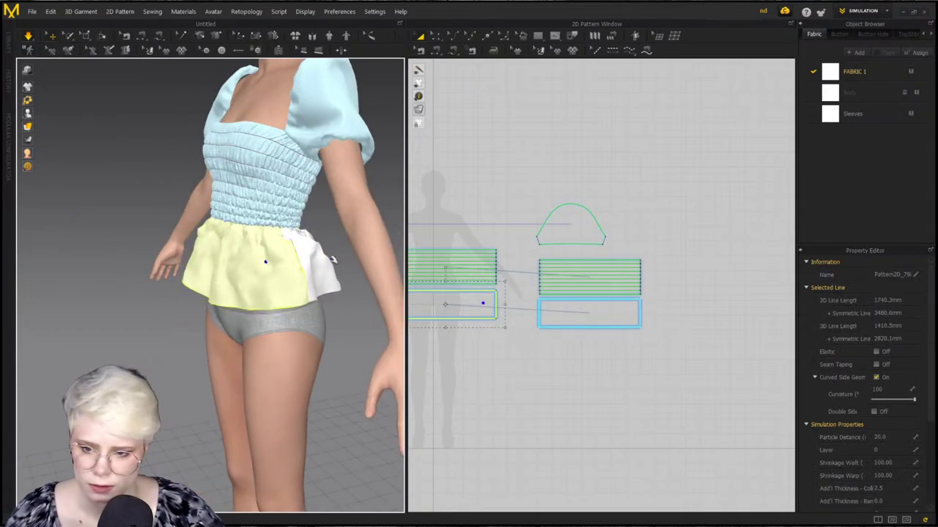
click(543, 310)
click(897, 437)
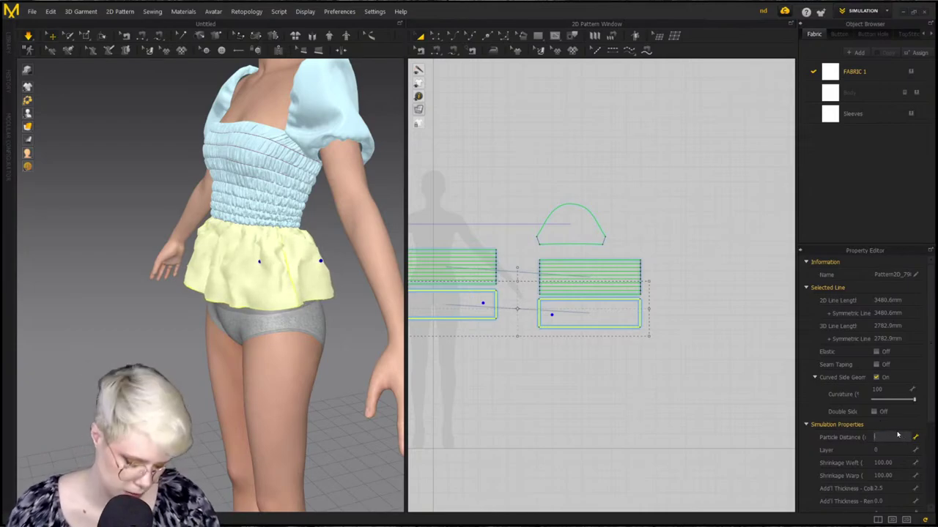
key(Return)
Pull both sides of the skirt outward during simulation to loosen and even out the gathers
right_drag(230, 261, 370, 289)
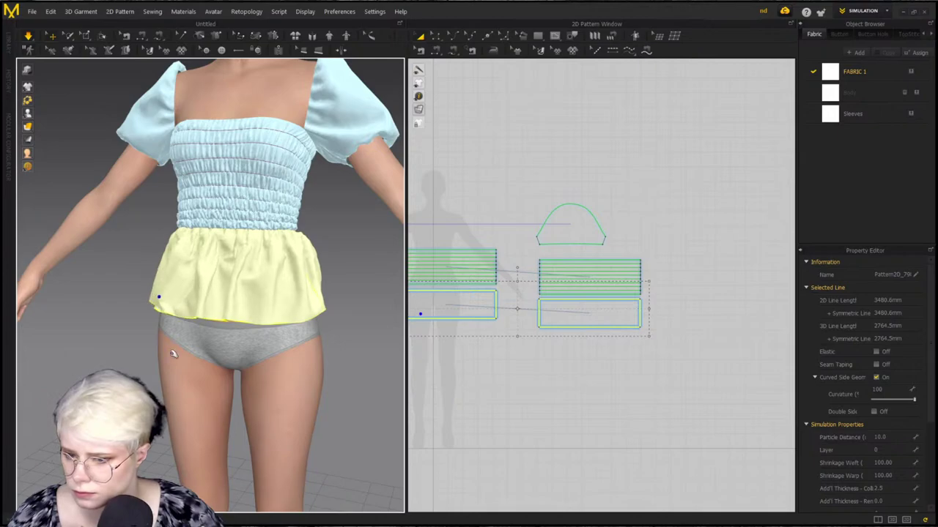
right_drag(174, 353, 254, 325)
drag(312, 277, 377, 276)
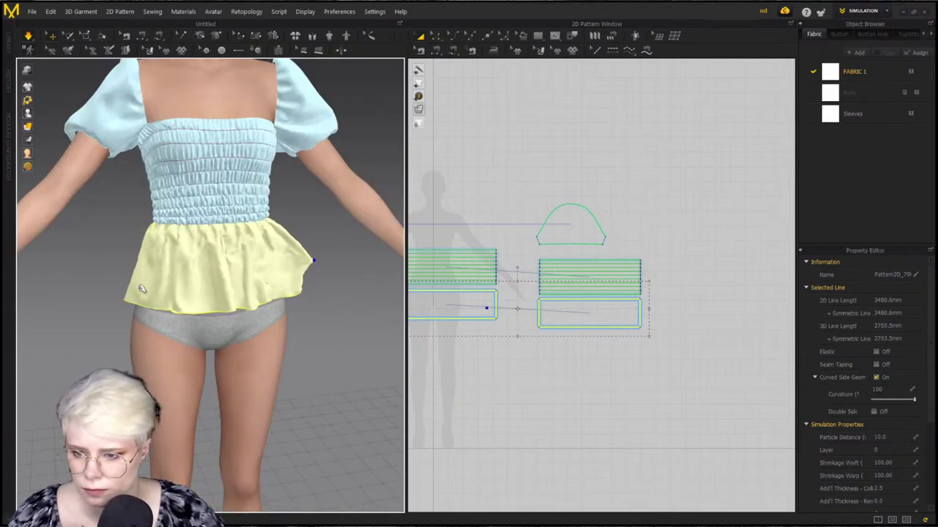
drag(139, 283, 84, 300)
right_drag(250, 300, 201, 321)
drag(132, 287, 104, 246)
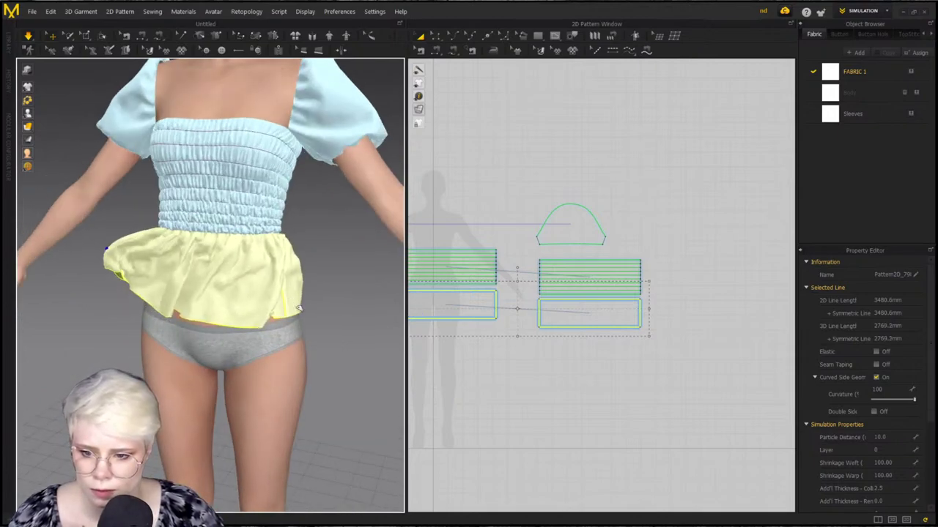
drag(298, 308, 358, 309)
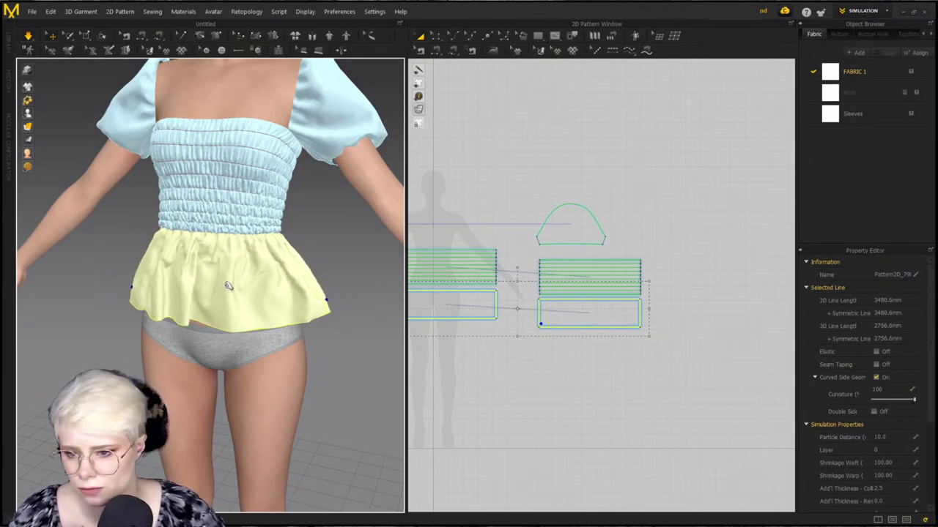
Pull the skirt's hem downward at the front and back during simulation to smooth the drape
drag(225, 301, 216, 325)
right_drag(215, 324, 141, 292)
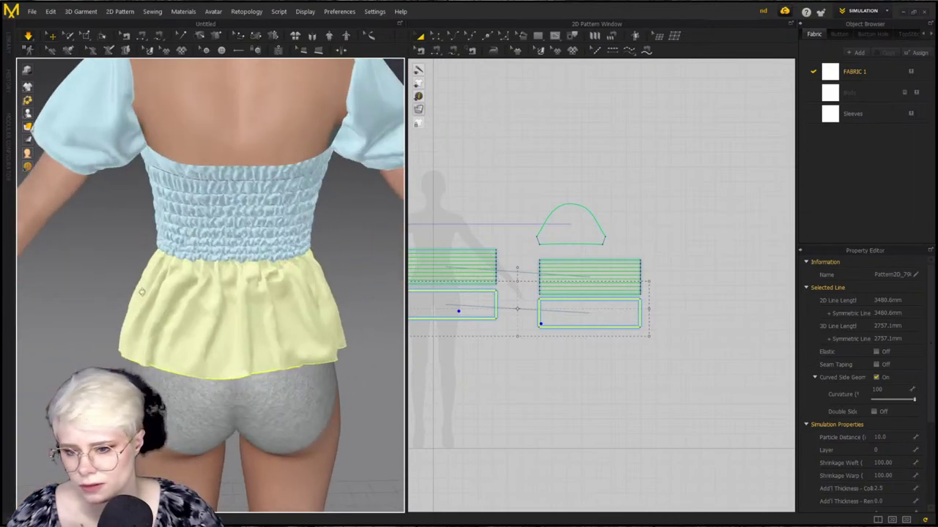
drag(281, 361, 292, 393)
scroll(469, 359, down, 2)
middle_drag(469, 359, 501, 368)
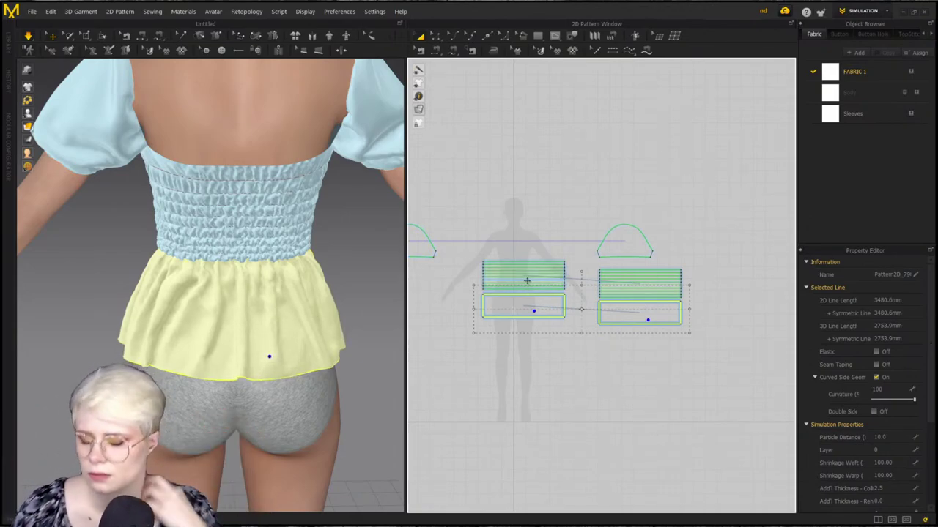
Save the project as smock top in the Cottage core folder
right_drag(186, 337, 309, 373)
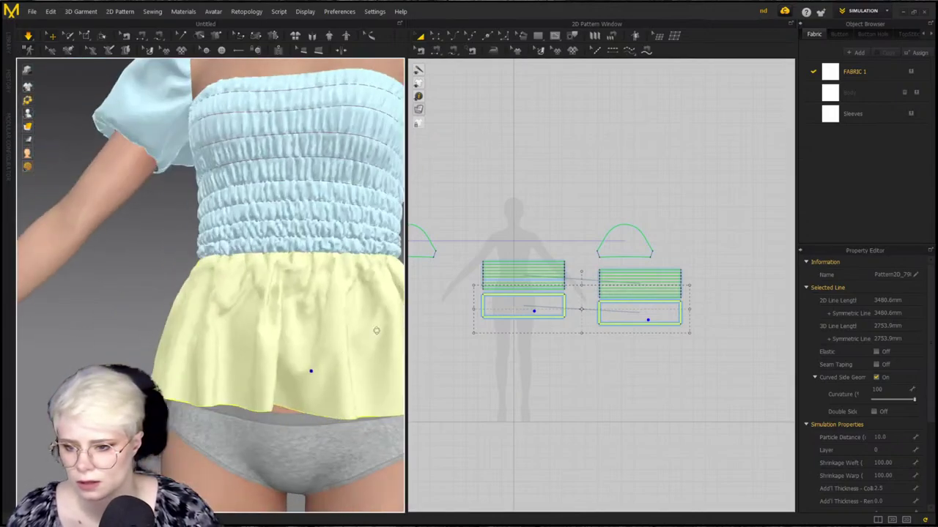
scroll(247, 335, up, 3)
scroll(247, 316, down, 3)
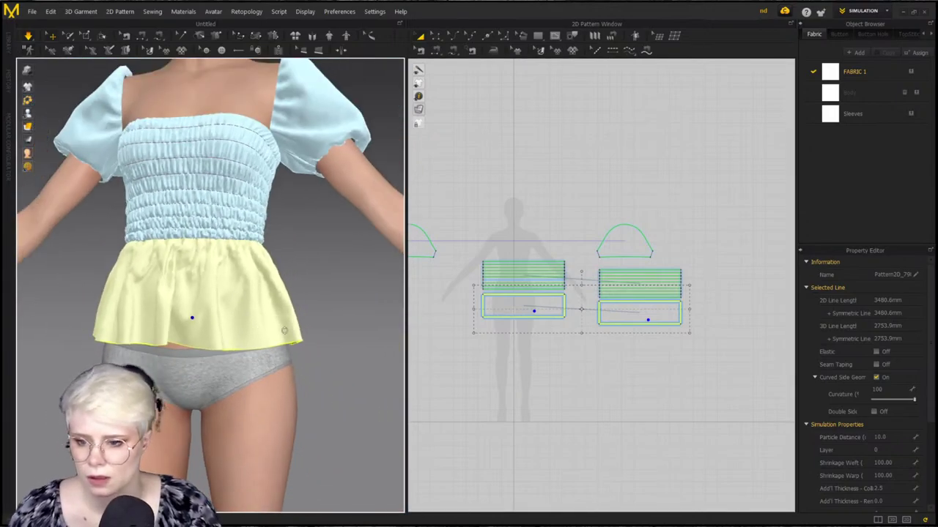
click(32, 11)
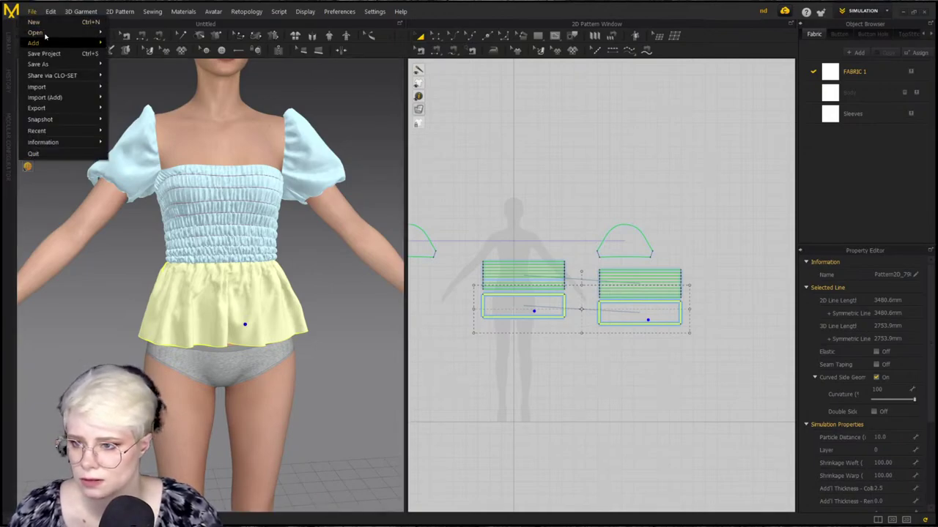
click(96, 55)
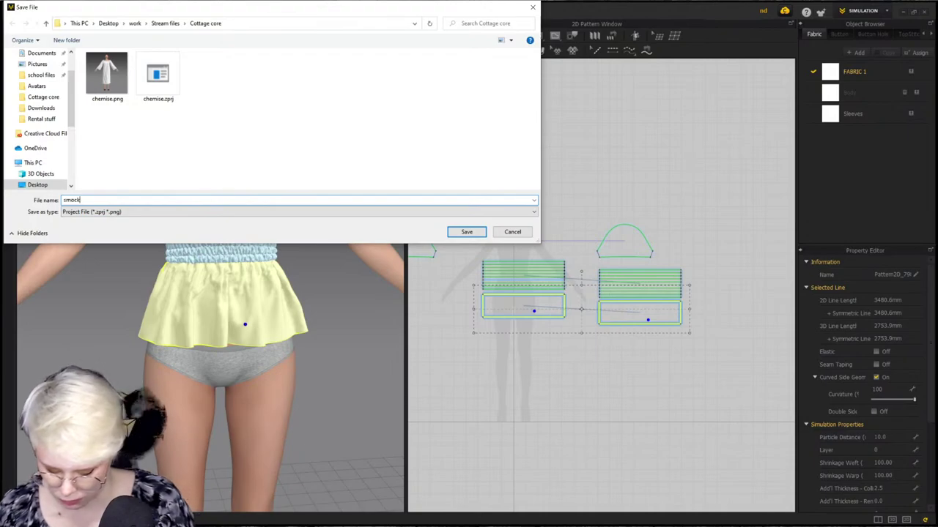
key(Return)
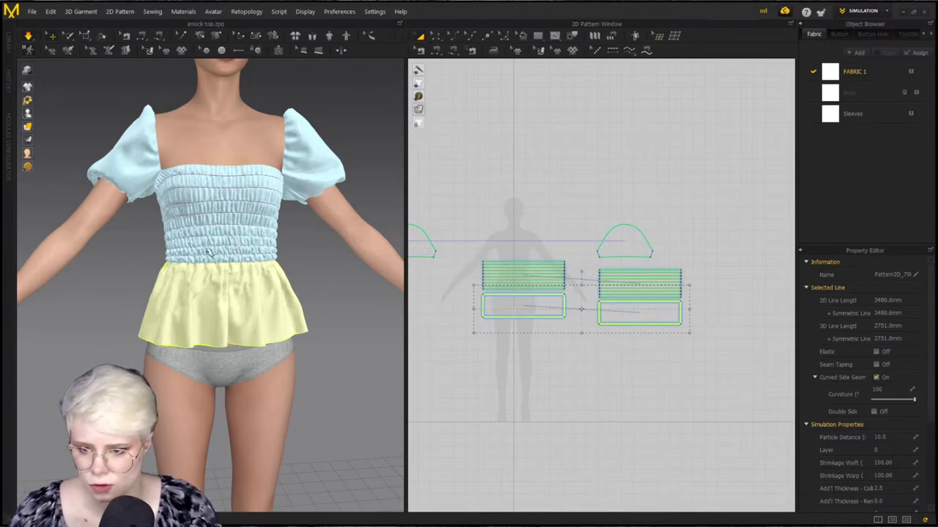
Stop the simulation and extend the hem edges of the linked front and back skirt panels down to about mid-calf
click(388, 356)
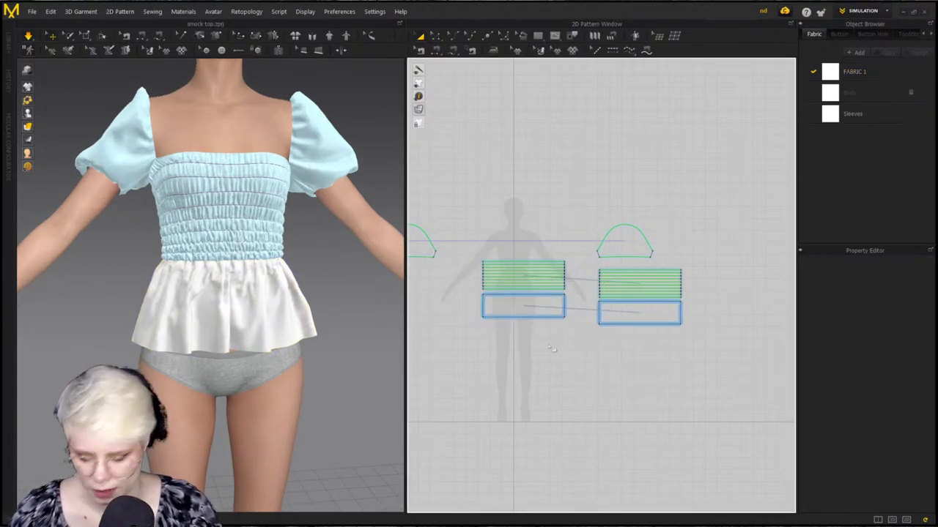
scroll(533, 346, down, 2)
click(525, 311)
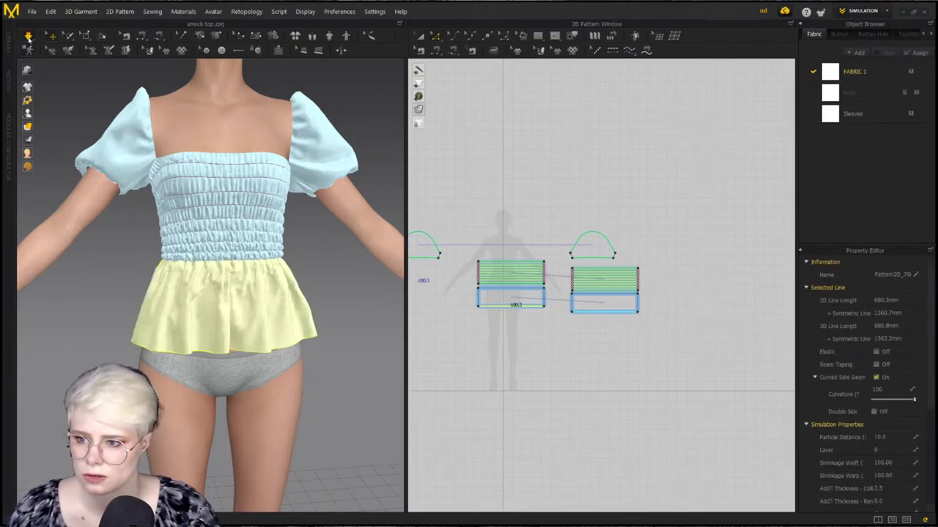
click(28, 37)
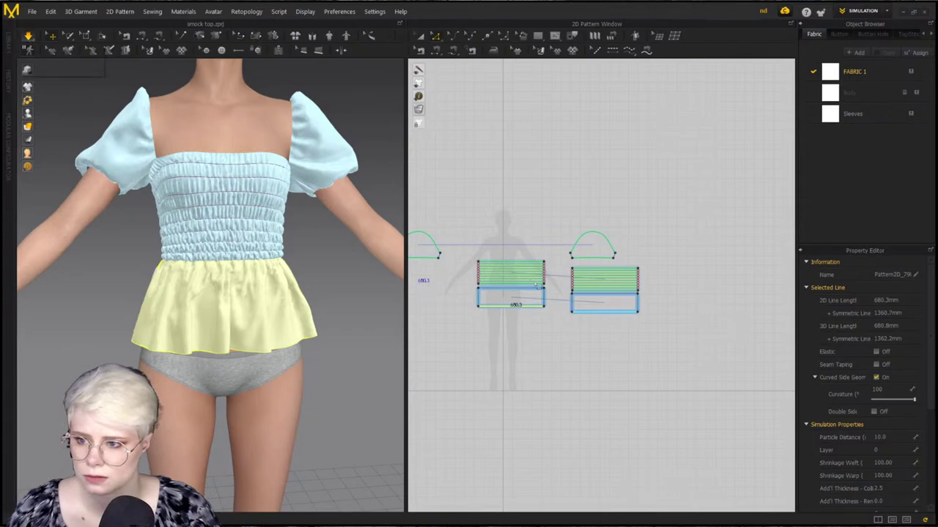
click(33, 39)
click(31, 38)
click(517, 317)
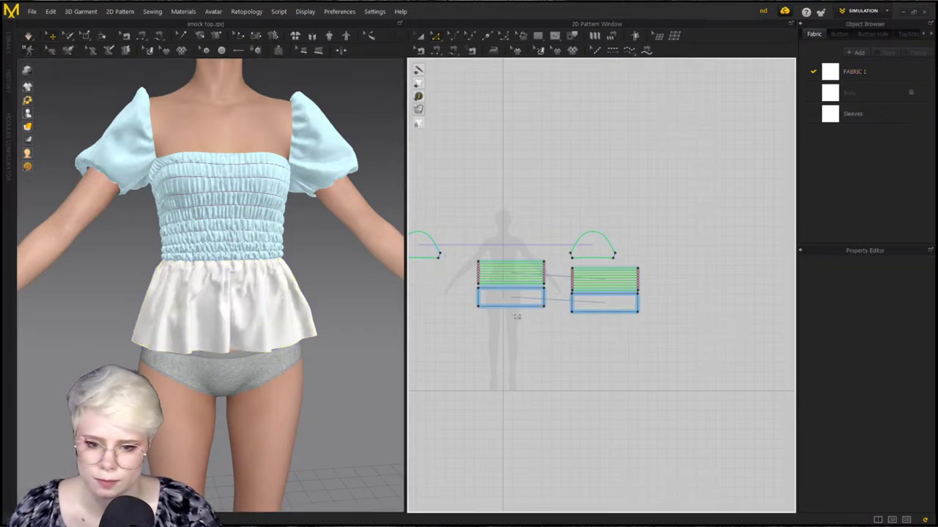
click(517, 308)
drag(602, 327, 610, 378)
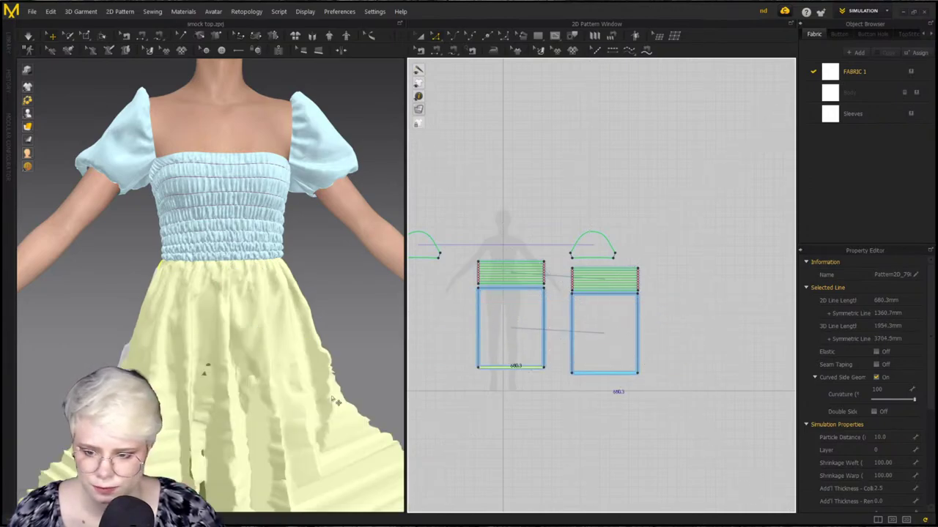
Simulate the lengthened skirt and pull its fabric outward to clear the bunching around the hem
scroll(337, 381, down, 5)
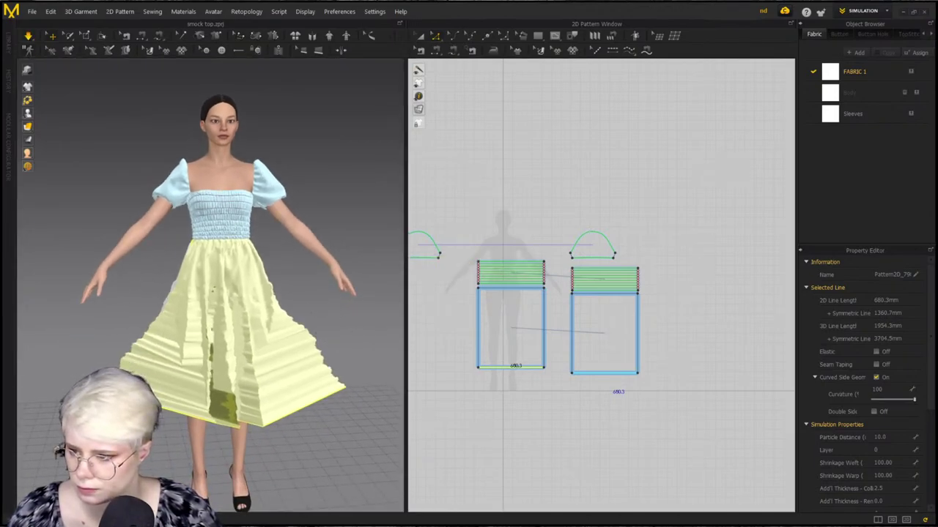
key(space)
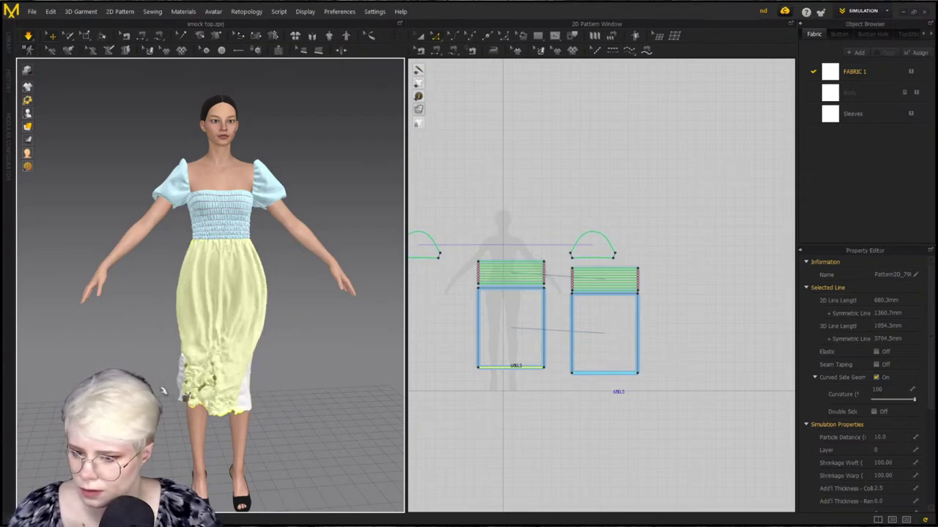
right_drag(163, 391, 189, 366)
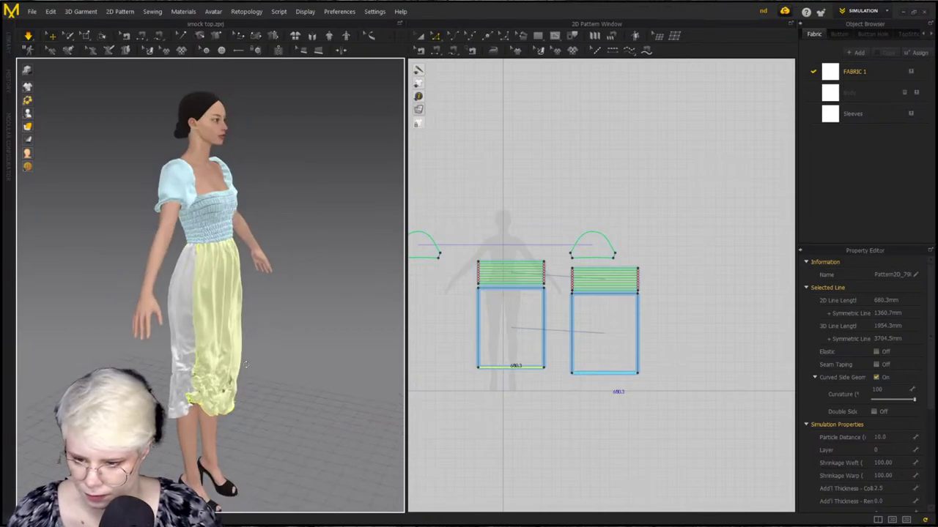
click(188, 366)
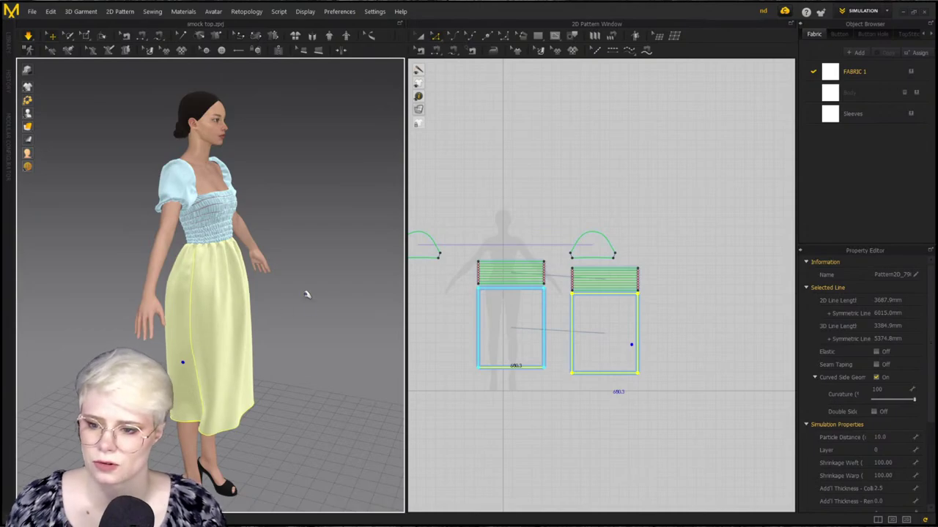
right_drag(307, 294, 269, 312)
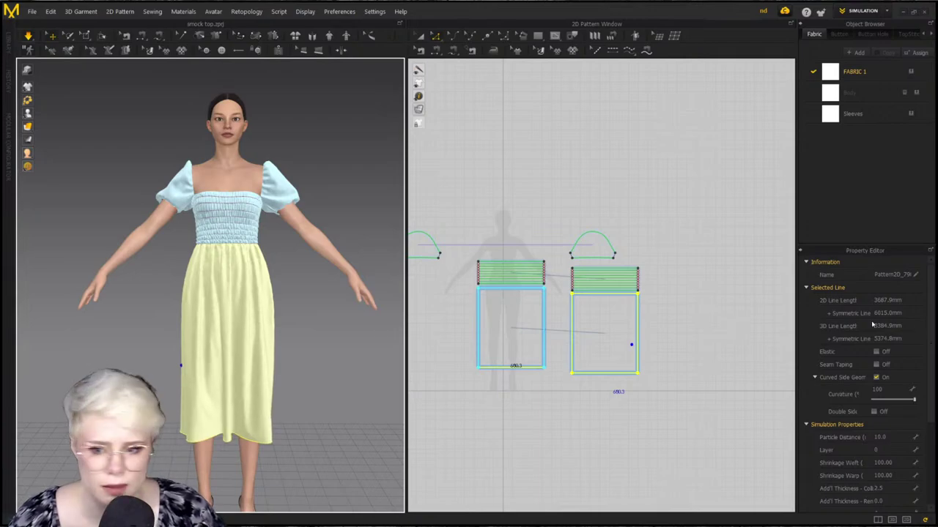
Lower the hem edges of both skirt panels further toward the ankles and simulate the longer skirt
click(570, 391)
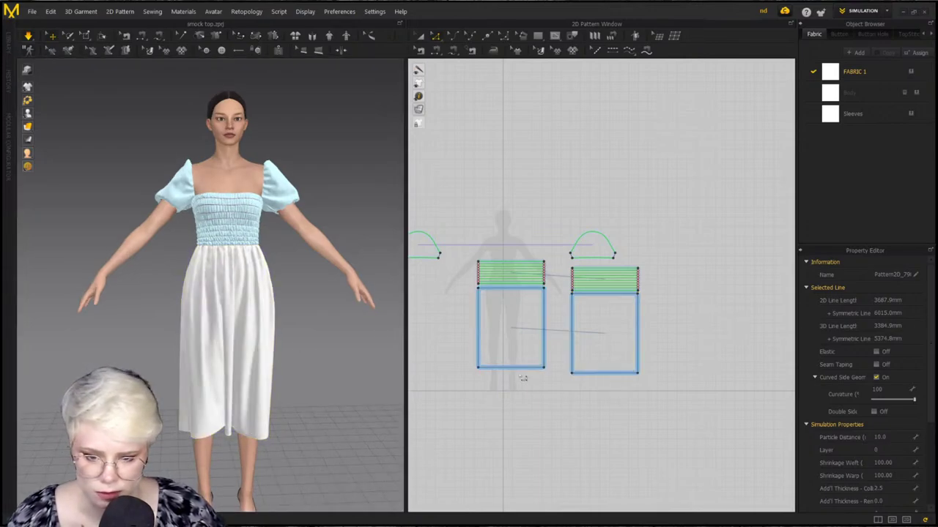
click(540, 369)
drag(600, 383, 565, 411)
key(space)
middle_drag(253, 450, 280, 341)
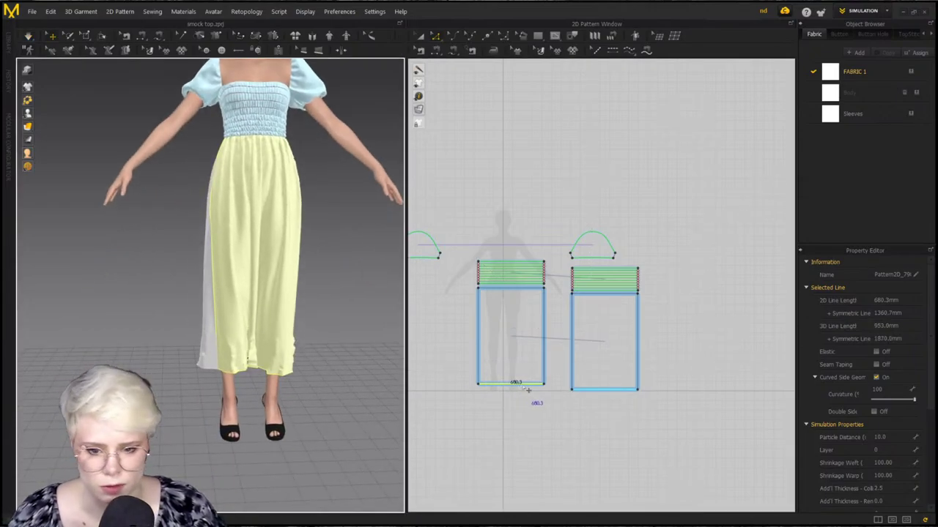
click(324, 365)
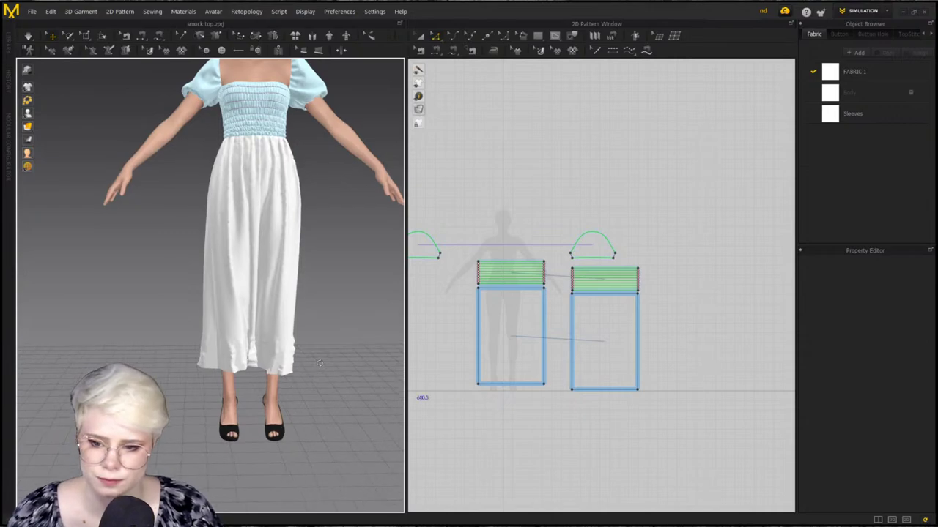
key(space)
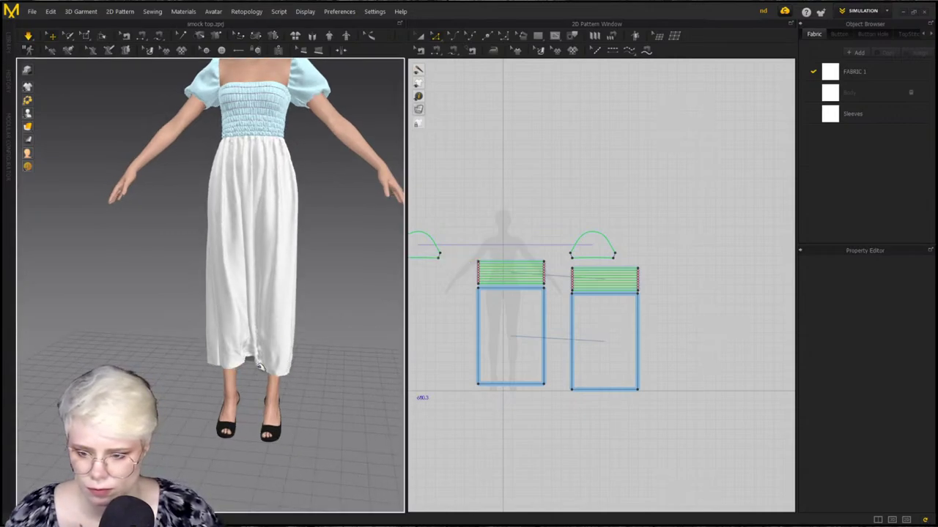
Extend the skirt hem slightly more, to a panel length of about 1067 mm
right_drag(273, 372, 352, 356)
click(522, 388)
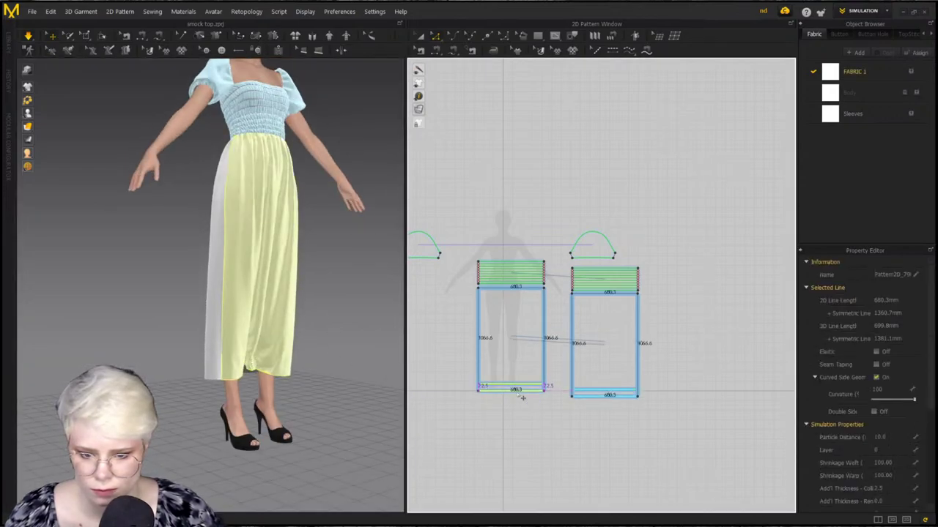
click(477, 447)
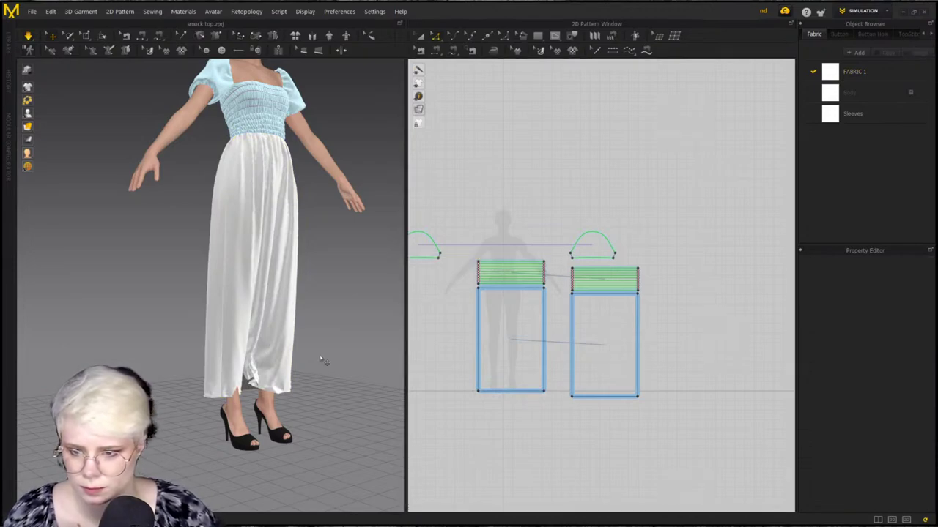
Strengthen the front and back skirt panels and pull them during simulation to smooth the folds between the legs
click(279, 334)
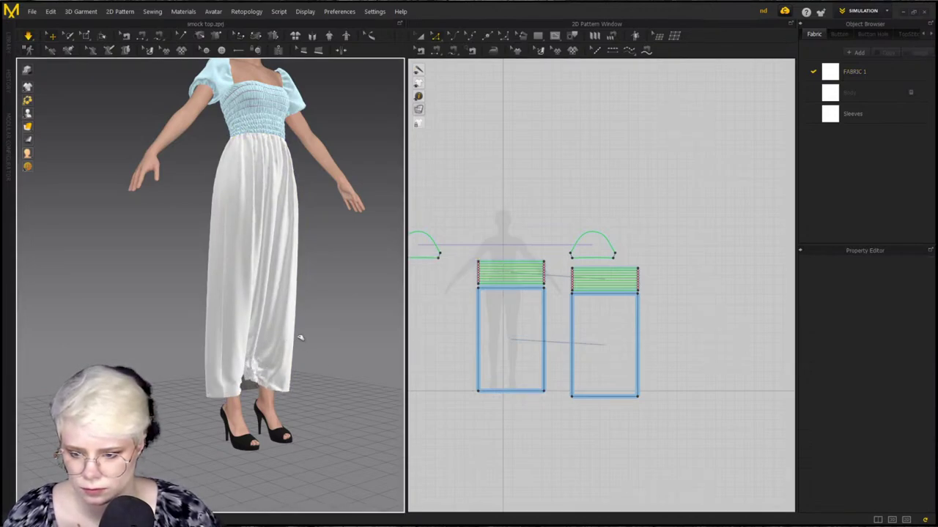
right_drag(225, 343, 273, 326)
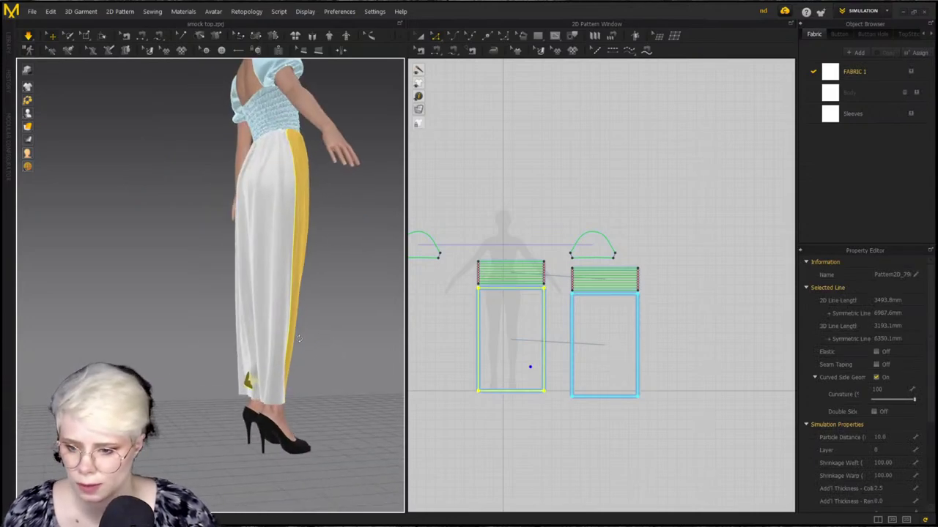
click(269, 327)
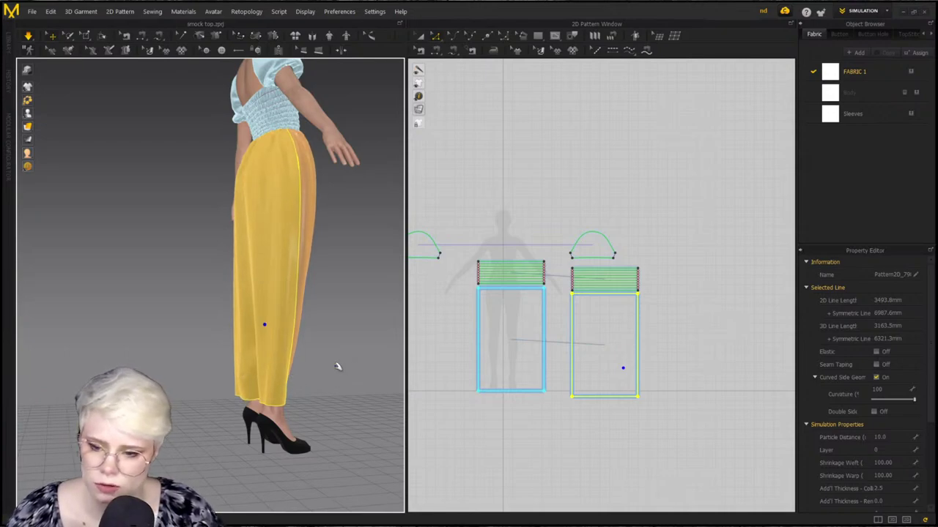
right_drag(188, 331, 338, 343)
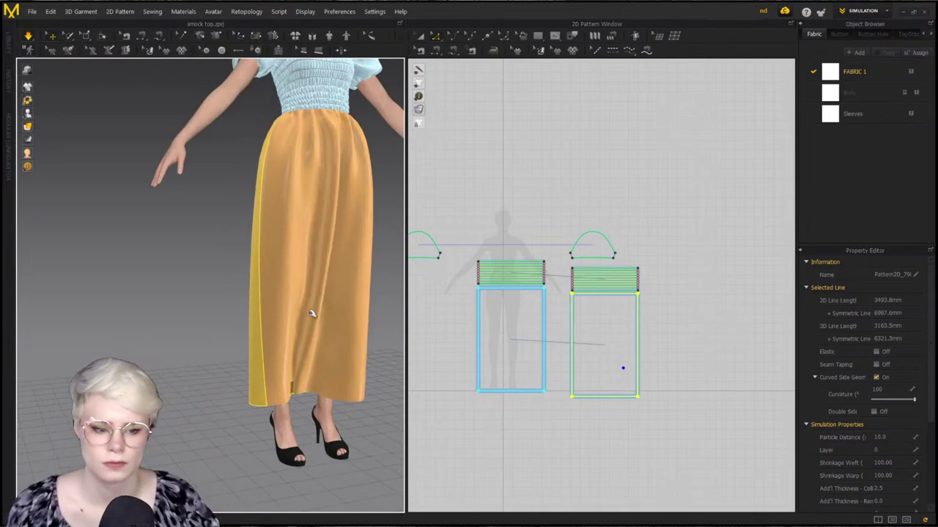
right_drag(293, 396, 345, 405)
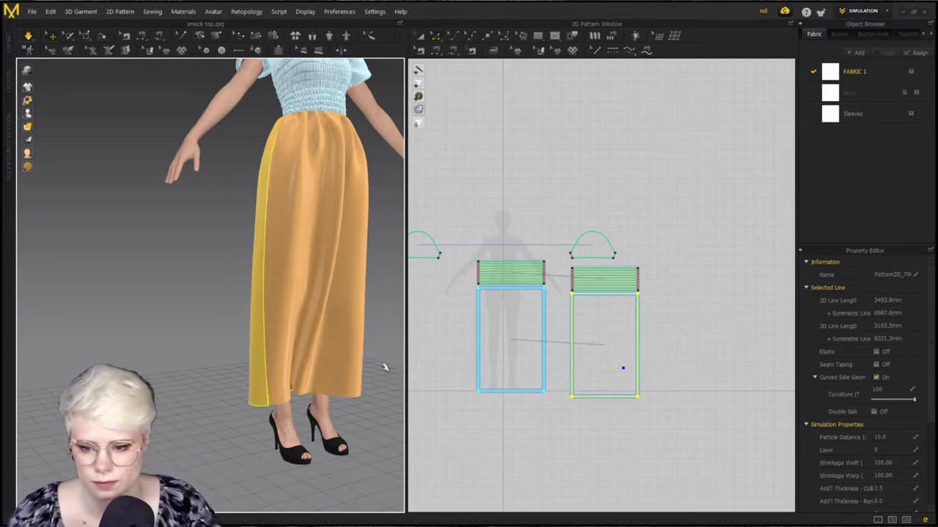
click(319, 345)
key(Escape)
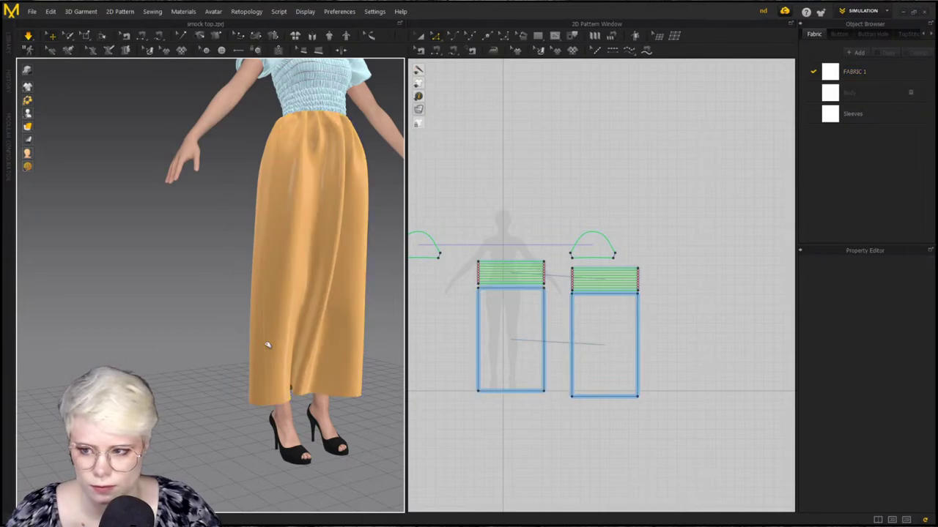
Set the particle distance of both skirt panels to 20 and simulate the skirt
click(306, 315)
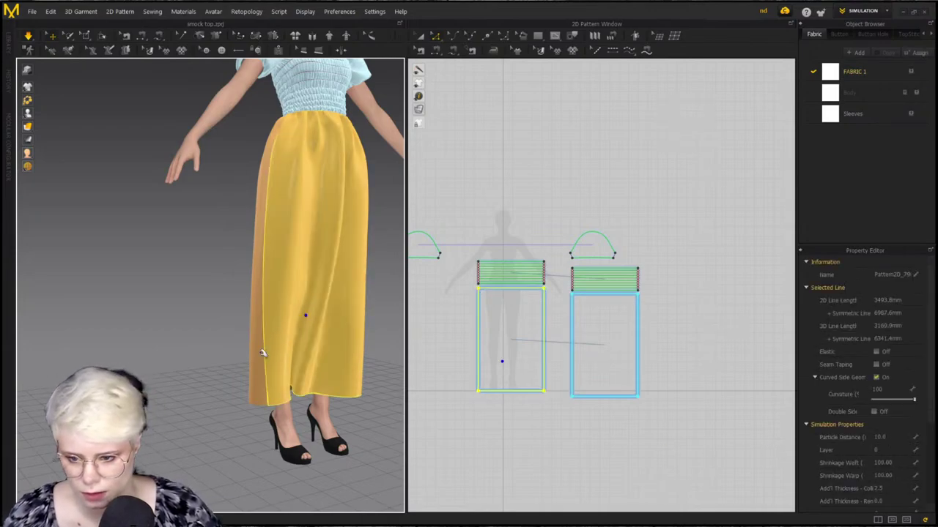
shift+click(260, 353)
click(893, 437)
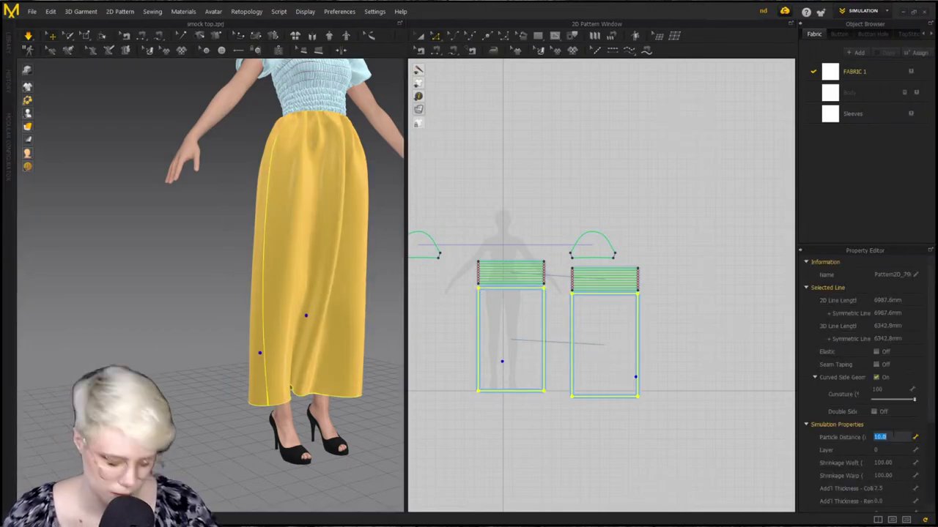
text(20)
key(Return)
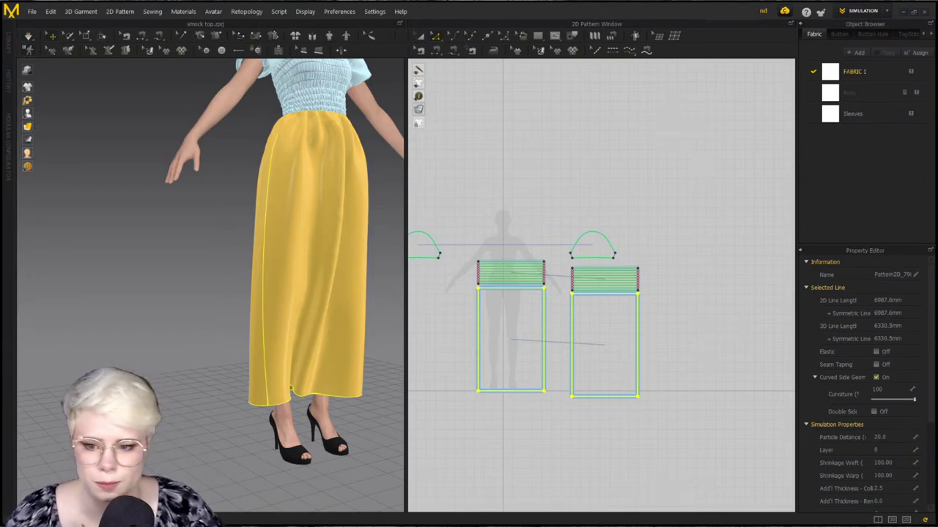
key(space)
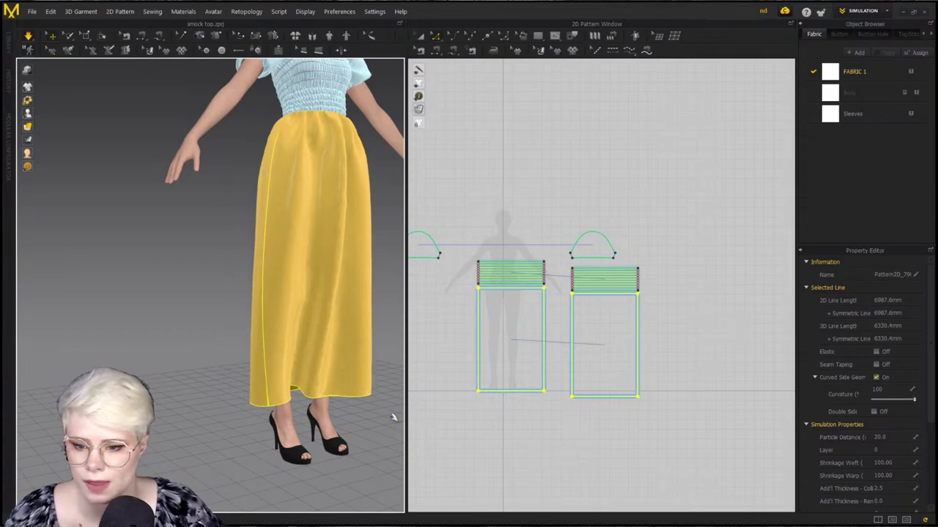
right_drag(383, 428, 202, 432)
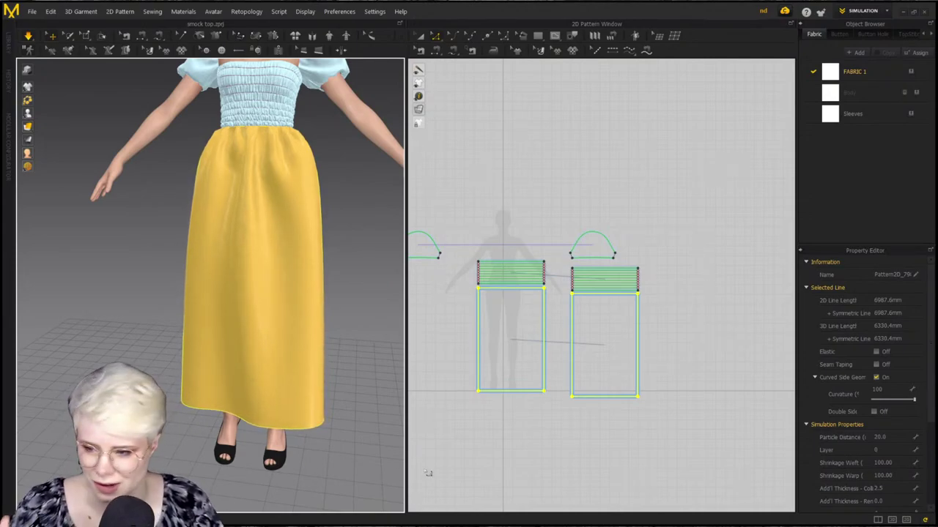
Set the particle distance of both the front and back skirt panels to 10
click(748, 436)
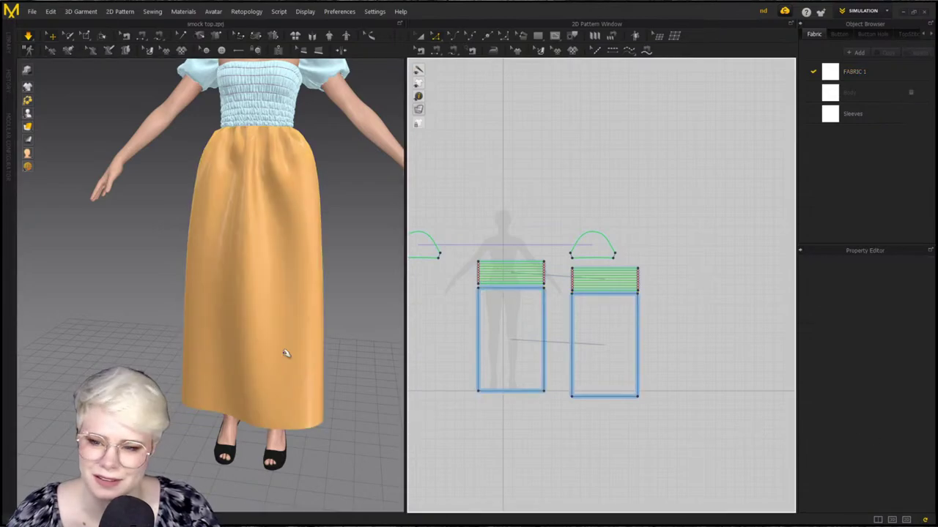
click(254, 331)
right_drag(332, 349, 379, 346)
shift+click(625, 359)
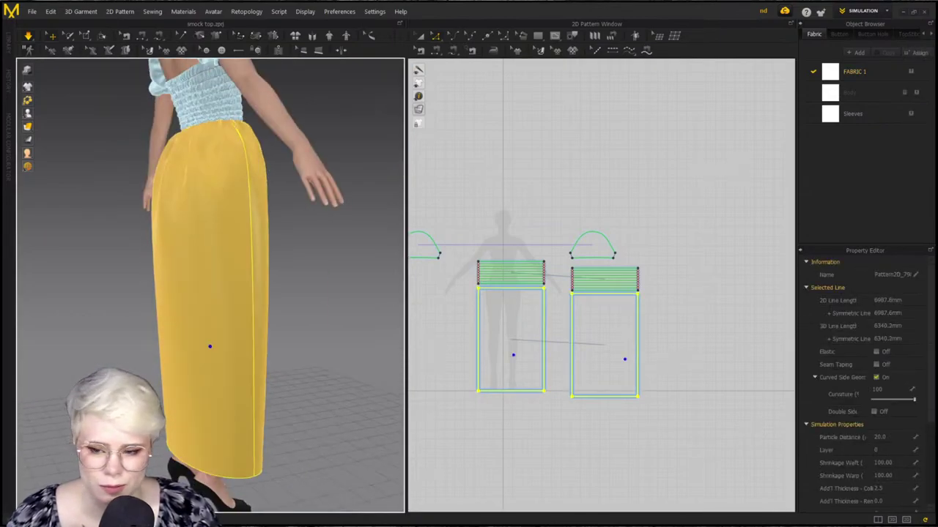
right_drag(266, 366, 322, 372)
click(882, 437)
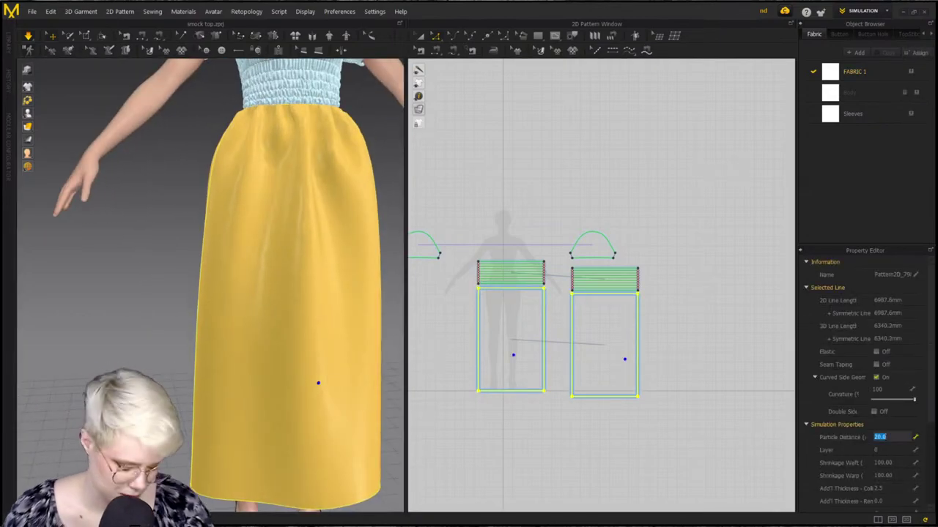
text(20)
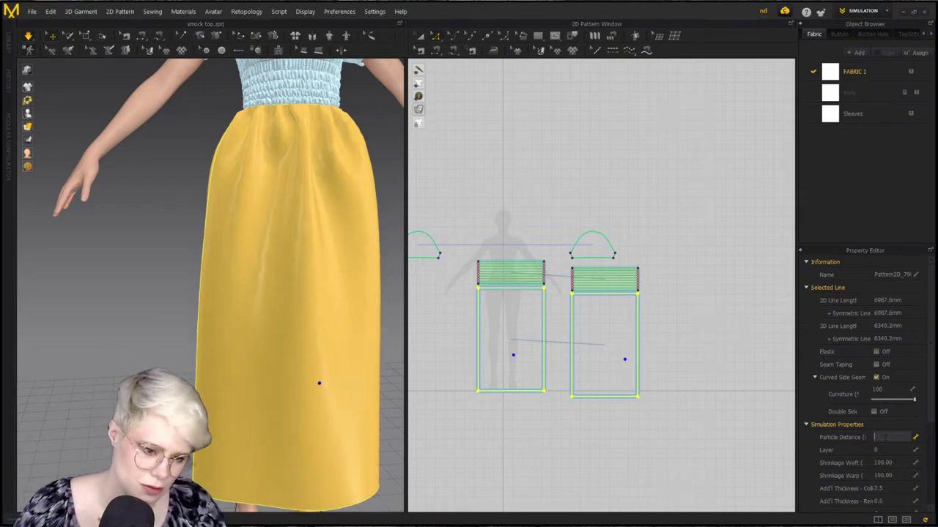
text(5)
right_click(413, 305)
click(636, 234)
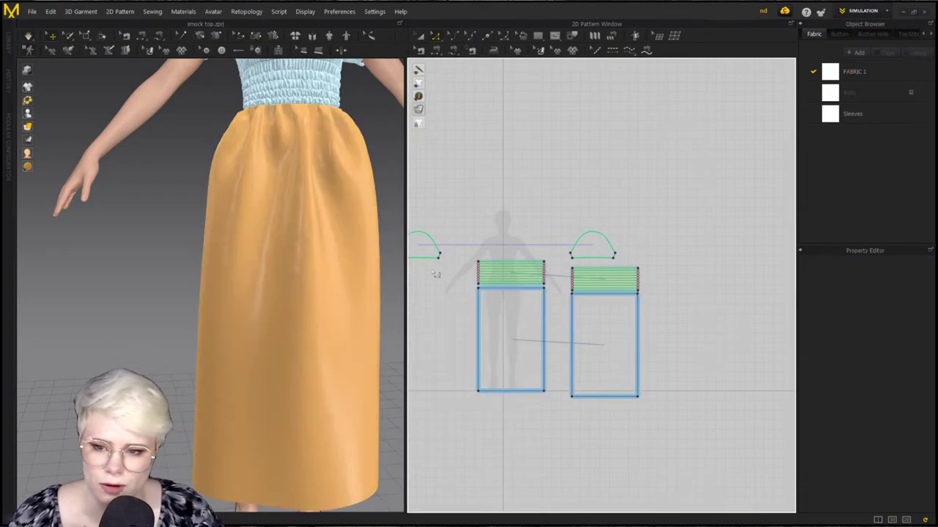
Simulate the skirt at the finer resolution and remove the strengthening from the front and back skirt panels
key(space)
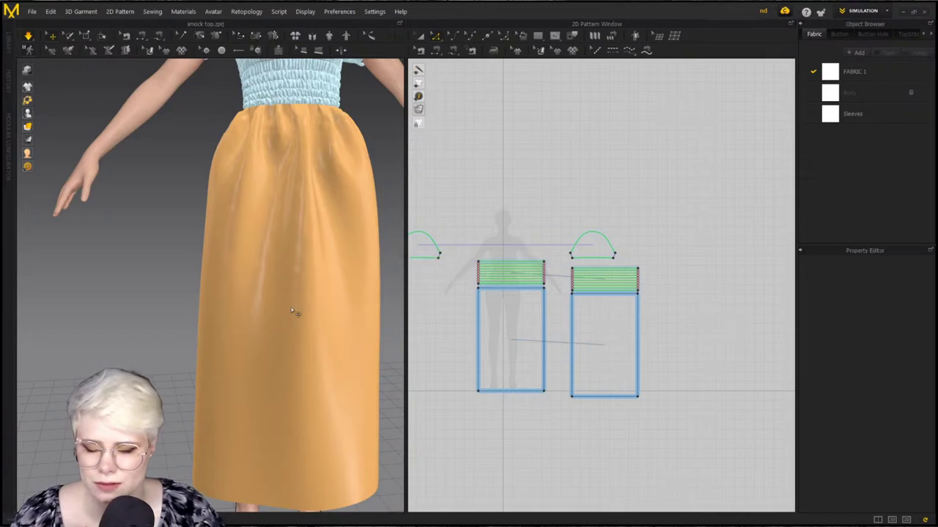
click(289, 306)
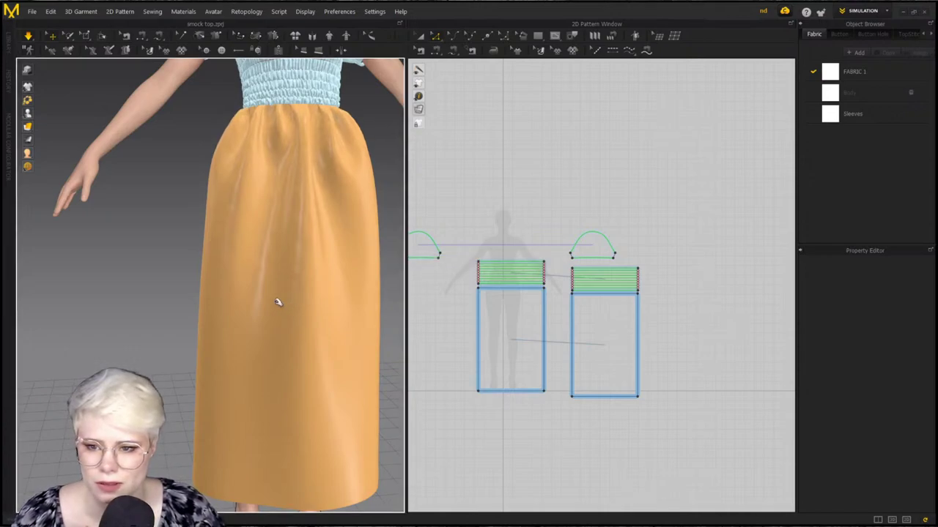
scroll(307, 342, down, 3)
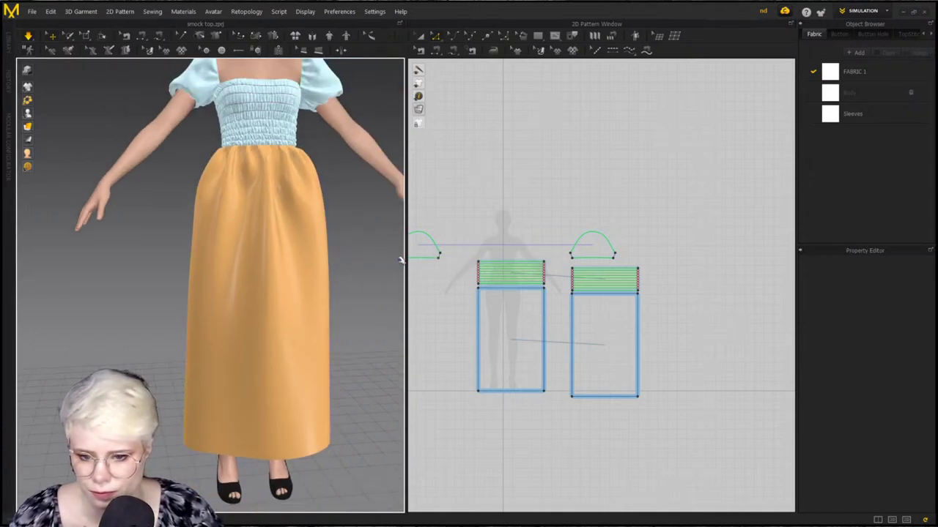
click(416, 302)
right_drag(253, 310, 283, 302)
click(245, 310)
shift+click(301, 300)
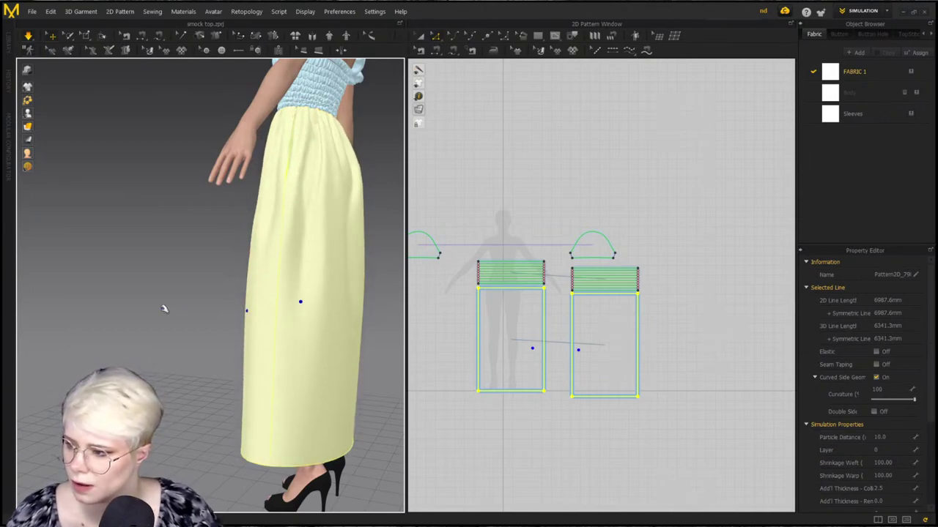
Pull the front skirt outward near the hem during simulation to free the cloth between the legs, and stop the simulation
right_drag(147, 295, 268, 300)
scroll(271, 317, down, 4)
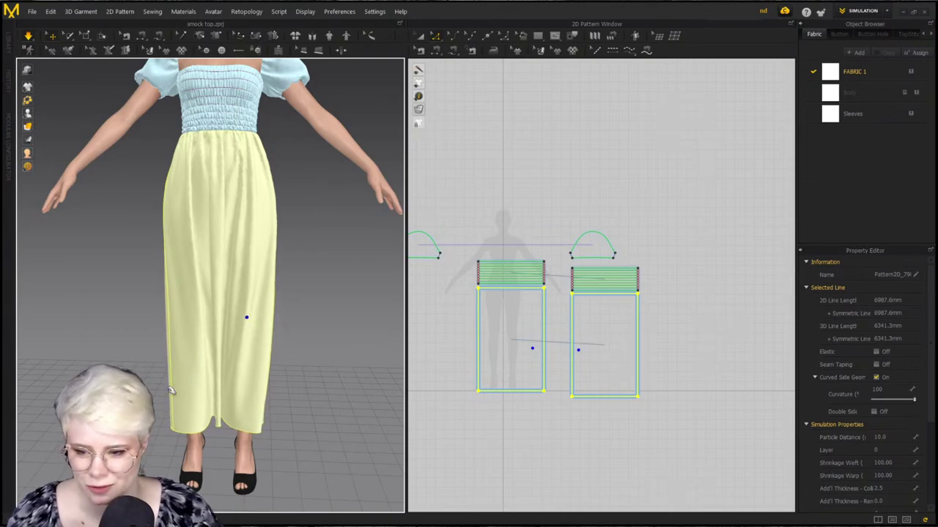
drag(261, 407, 308, 405)
right_drag(309, 387, 328, 324)
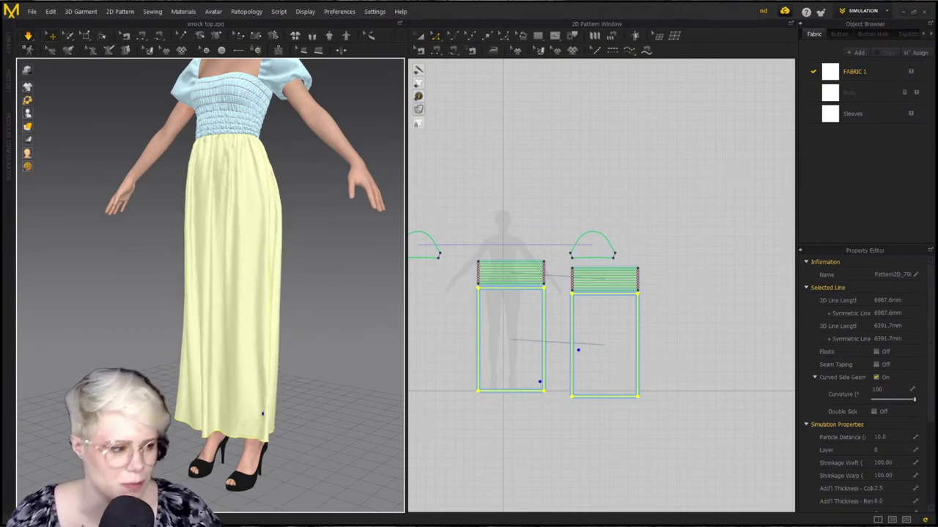
right_drag(237, 346, 282, 345)
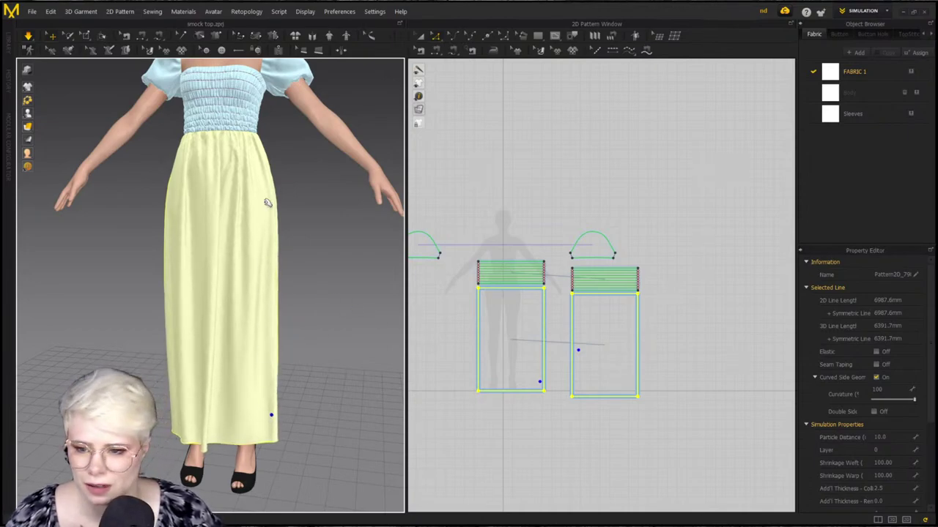
click(259, 282)
Remove the linked editing between the front and back skirt panels
scroll(532, 335, up, 3)
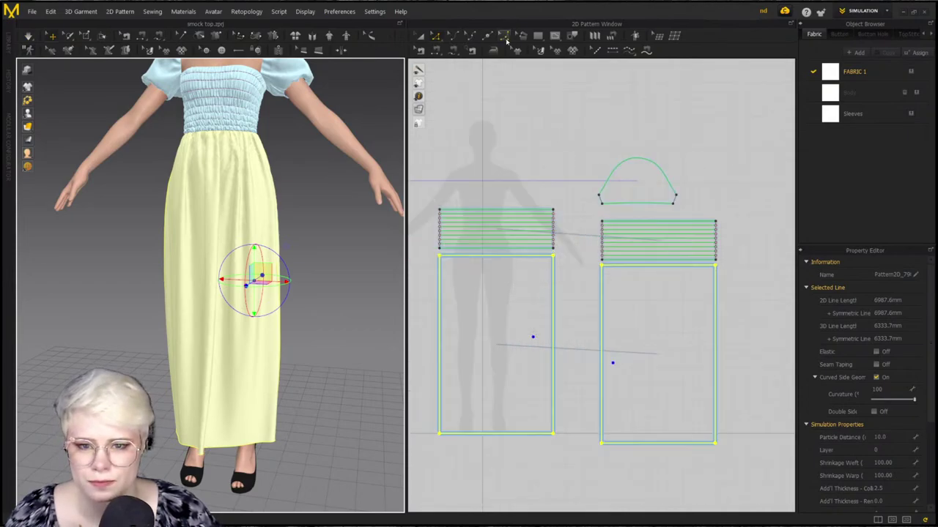
click(517, 293)
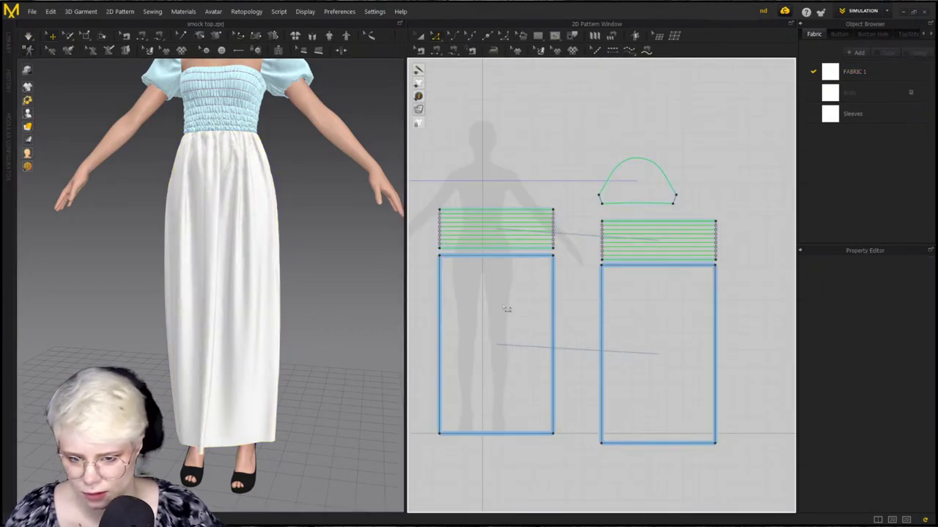
click(506, 317)
shift+click(653, 327)
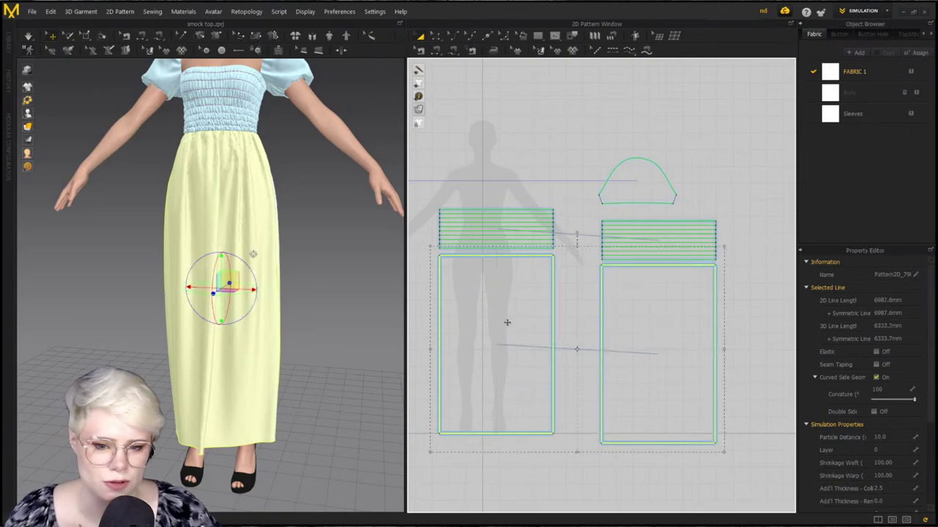
right_click(508, 327)
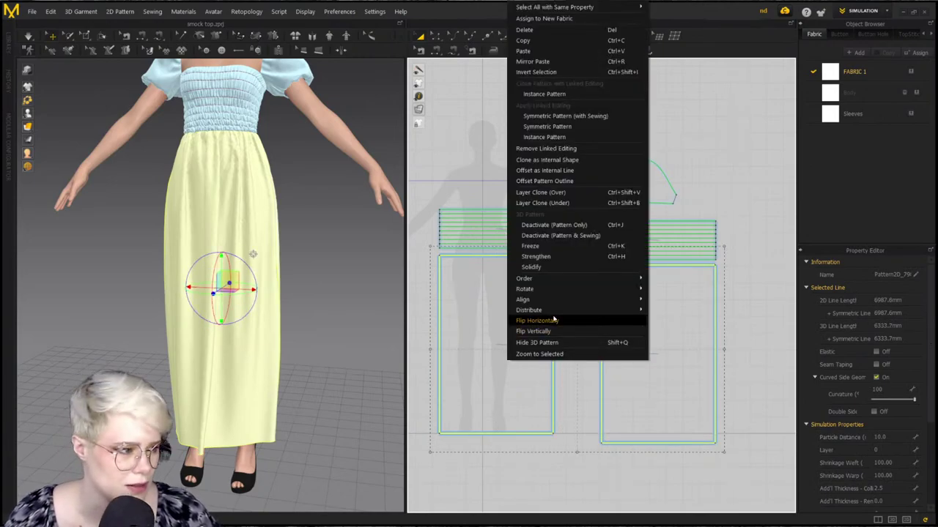
click(585, 143)
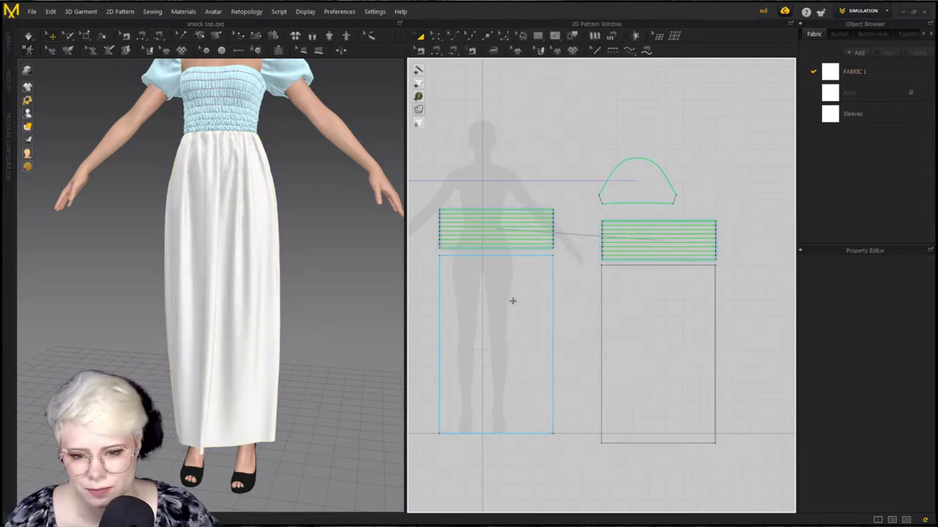
click(572, 51)
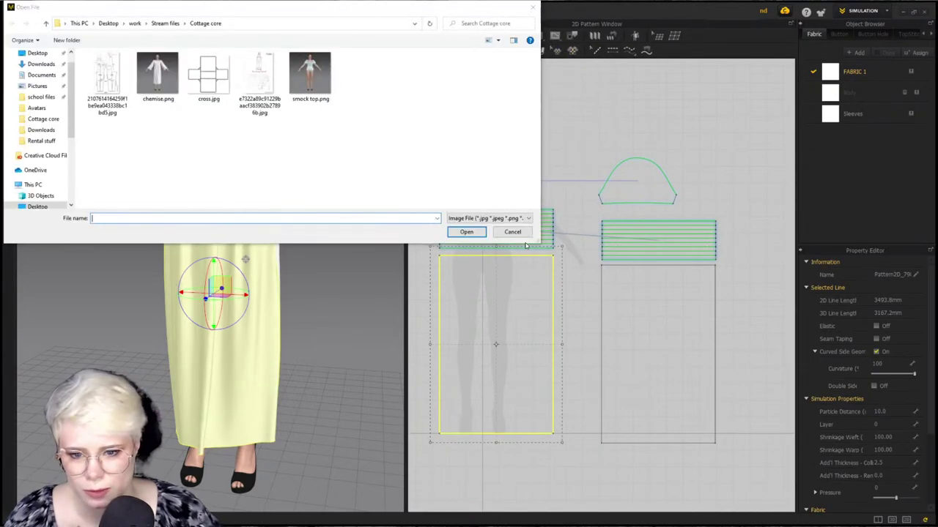
click(517, 233)
click(569, 286)
click(258, 300)
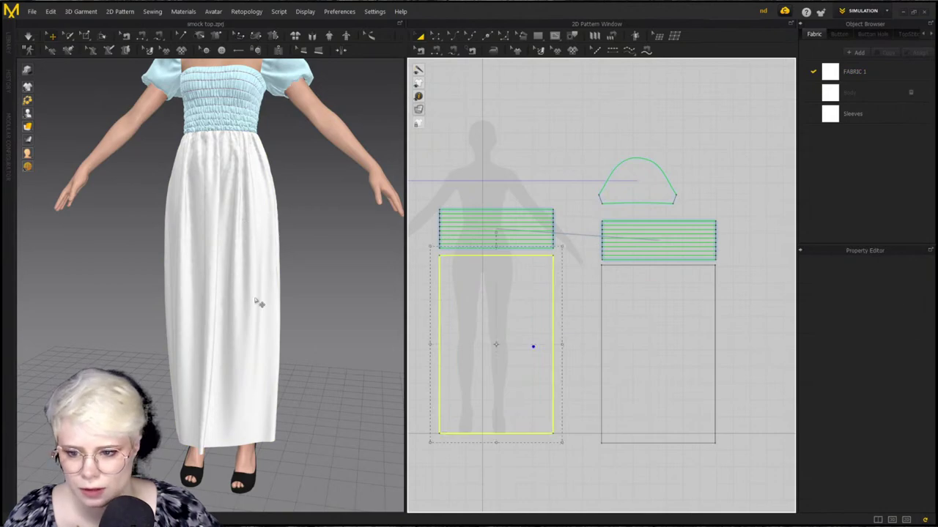
click(293, 380)
click(252, 277)
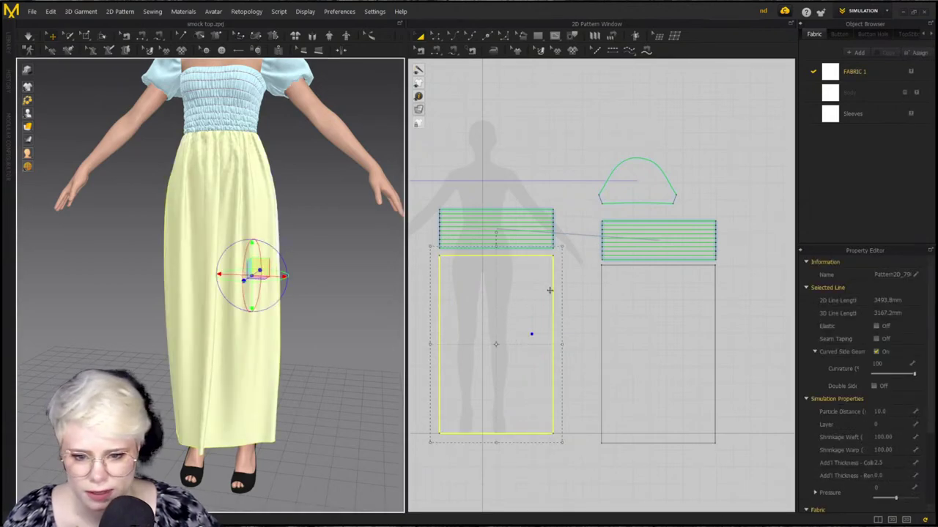
Draw a vertical internal line from waist to hem on the front skirt panel, about 133 mm from its side edge, and cut and sew along it
click(555, 35)
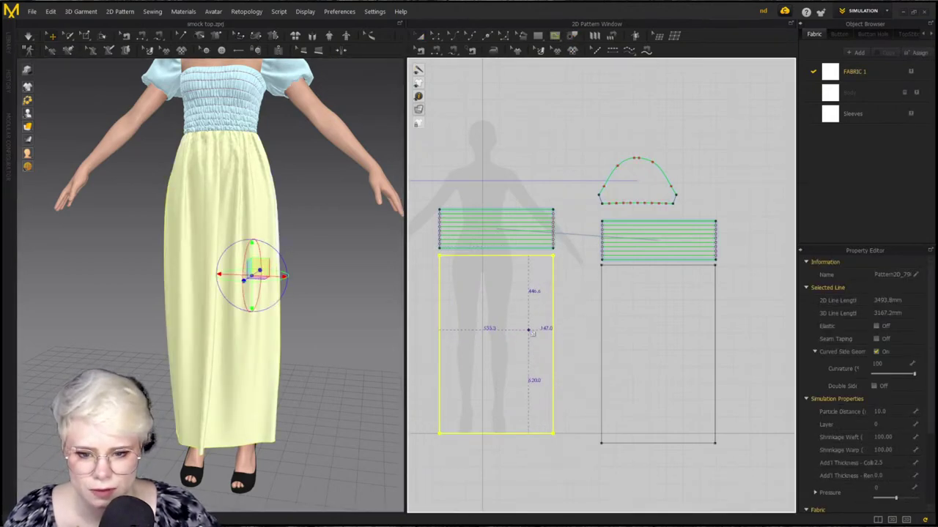
click(533, 256)
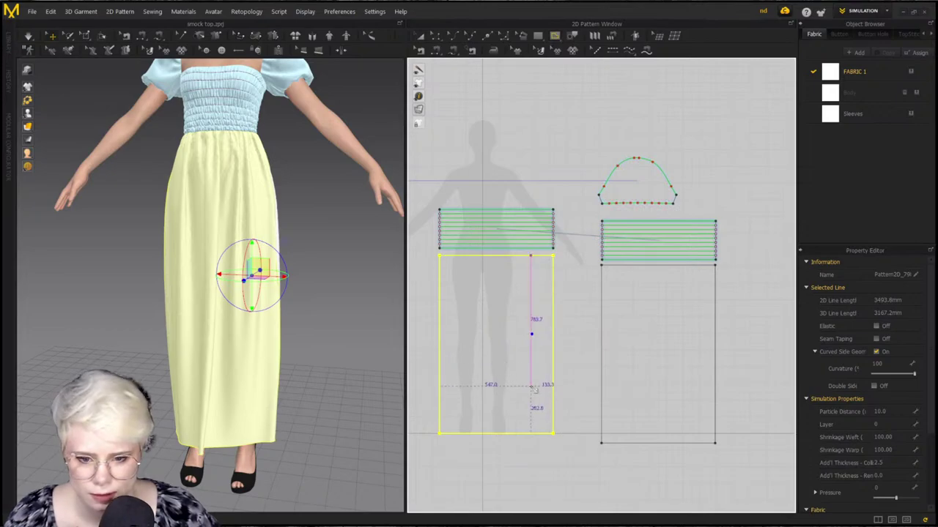
click(532, 433)
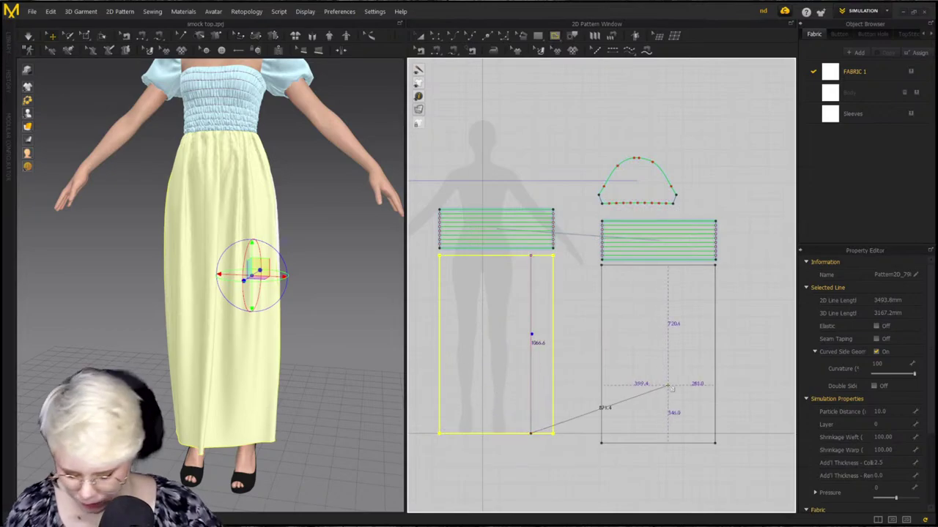
key(Return)
click(531, 292)
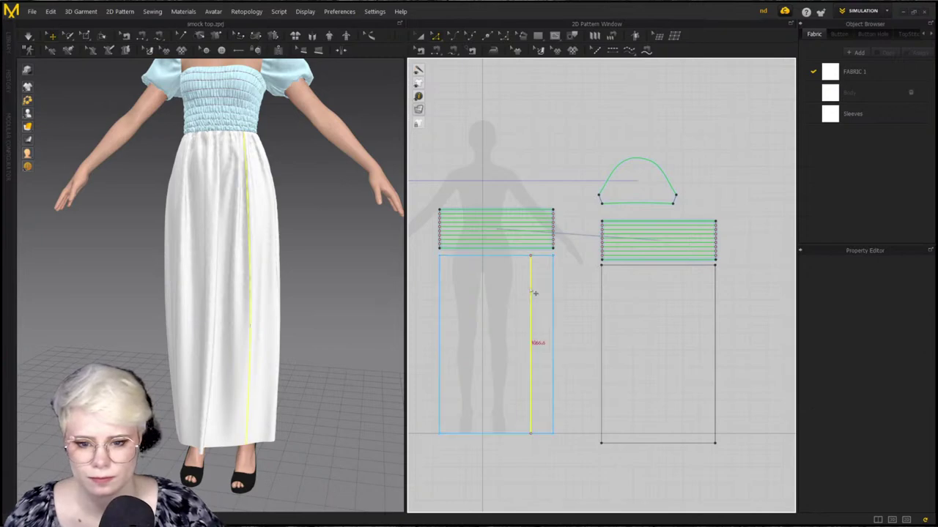
right_click(529, 287)
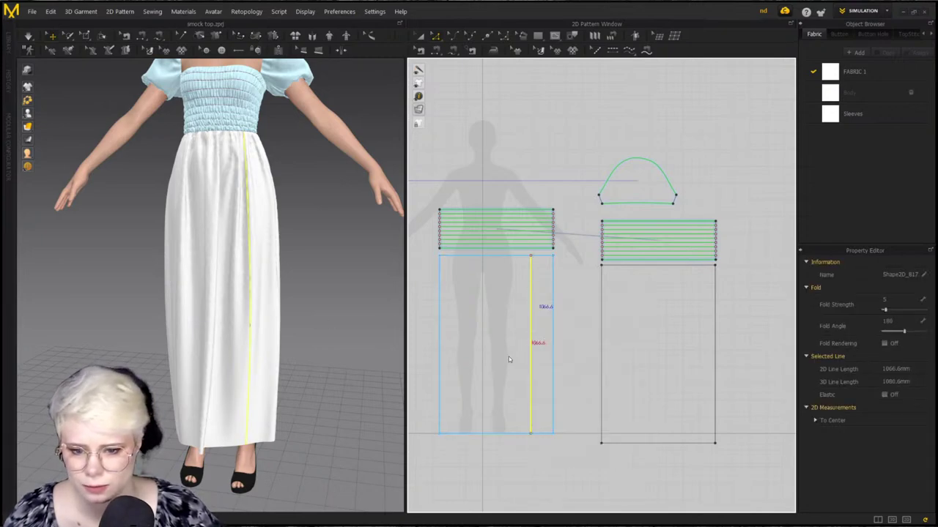
Shorten both sides of the new front skirt seam from the hem up to about 358 mm below the waist to open a leg slit
key(b)
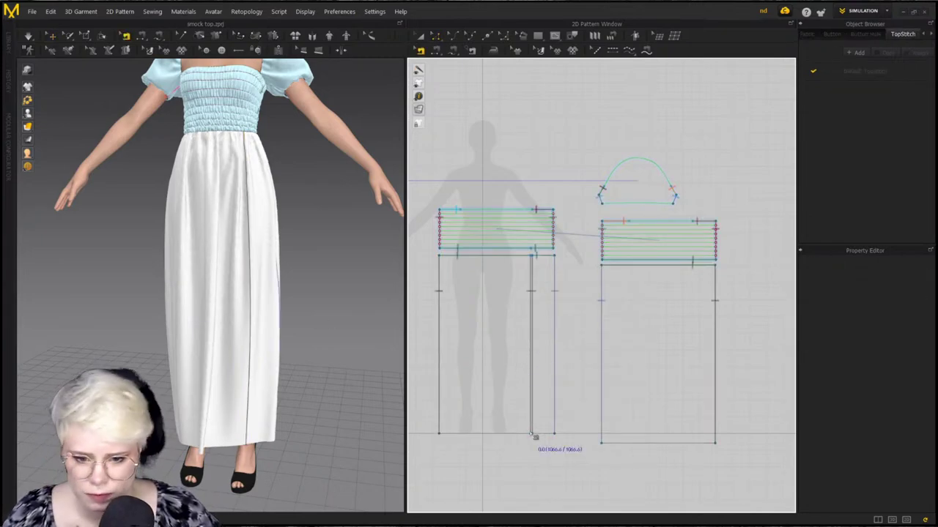
scroll(534, 437, up, 3)
click(529, 472)
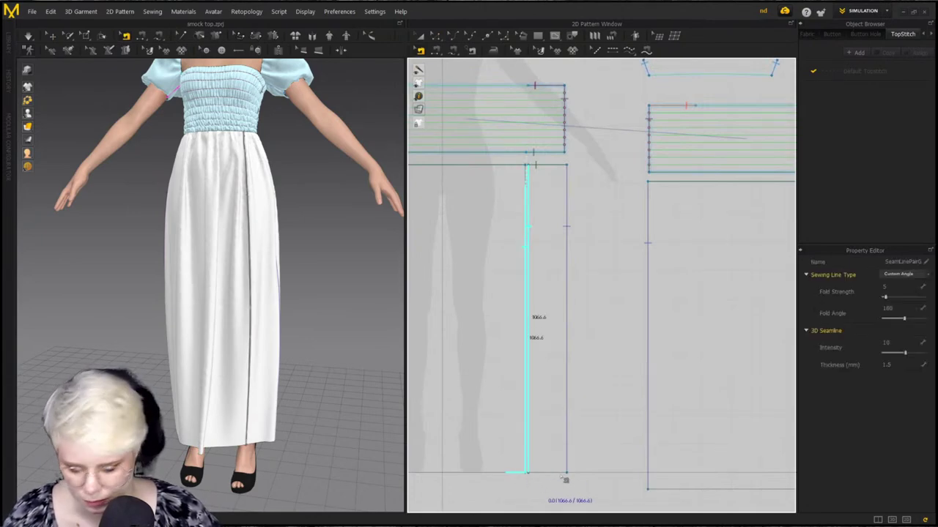
drag(561, 477, 553, 473)
key(ctrl+z)
click(544, 484)
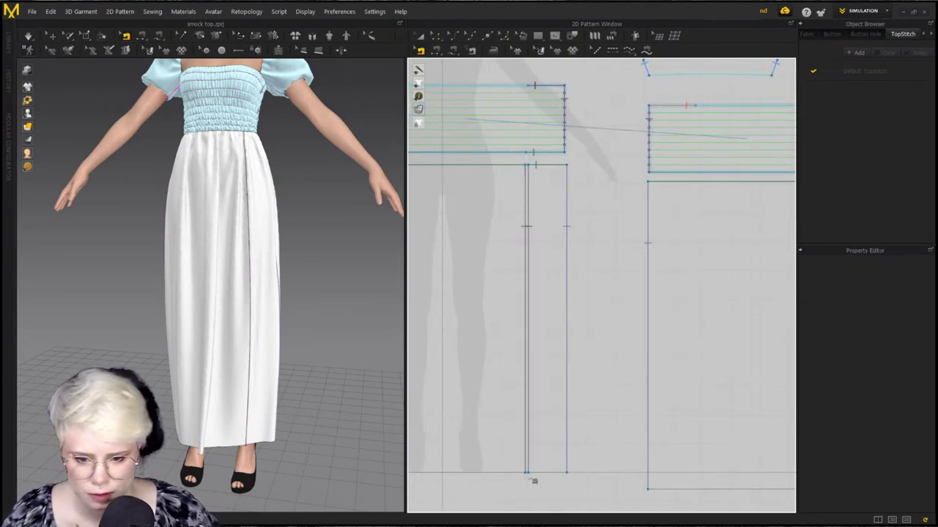
click(527, 474)
click(536, 485)
drag(529, 473, 528, 372)
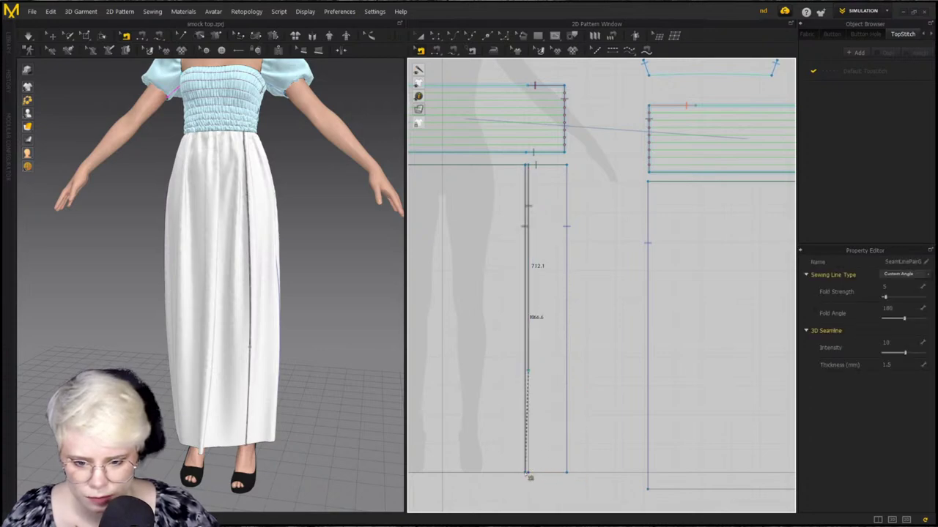
drag(525, 473, 525, 371)
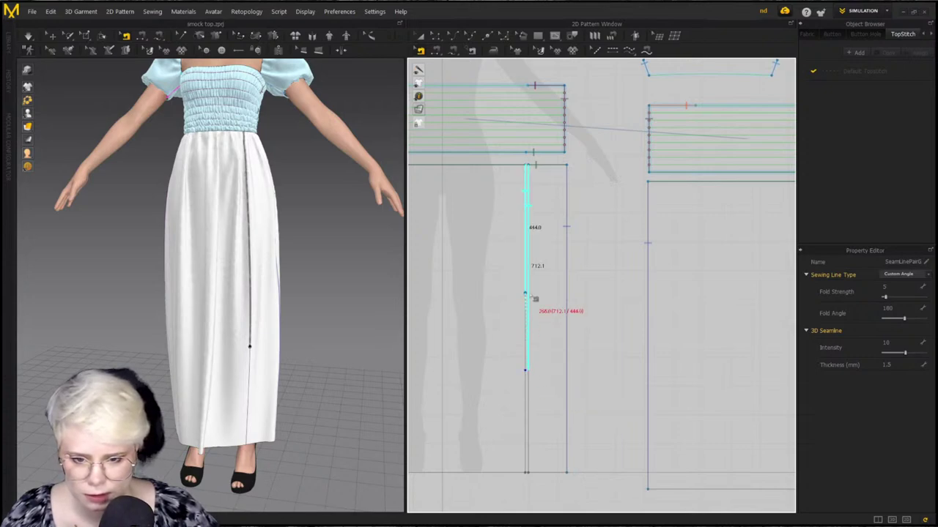
drag(528, 372, 528, 293)
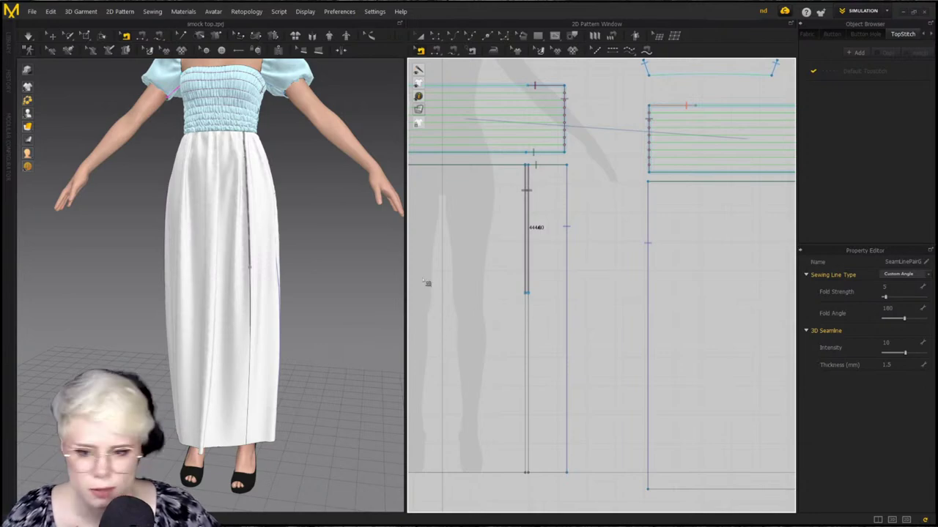
drag(525, 293, 526, 269)
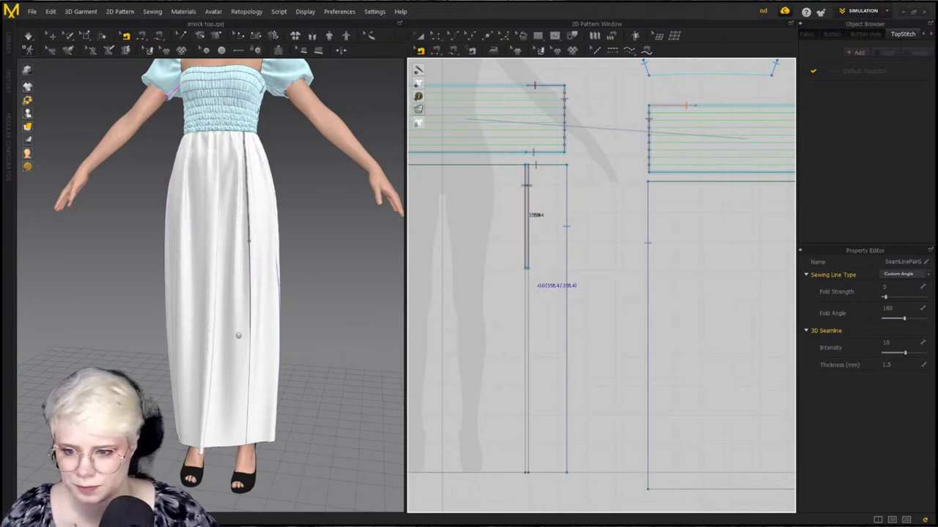
middle_drag(238, 335, 246, 338)
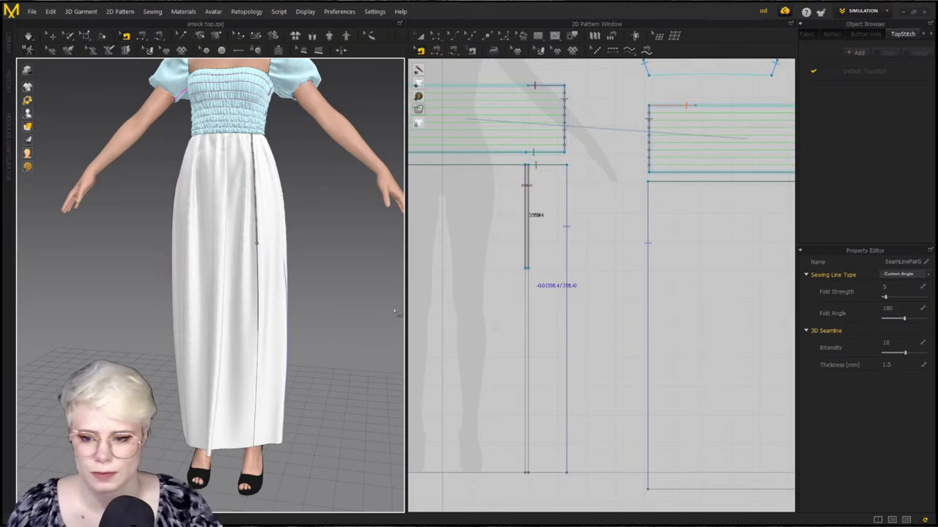
Try to shorten the skirt by raising the hem edges of both front panels, and undo the change
key(z)
scroll(509, 465, down, 2)
middle_drag(509, 466, 540, 417)
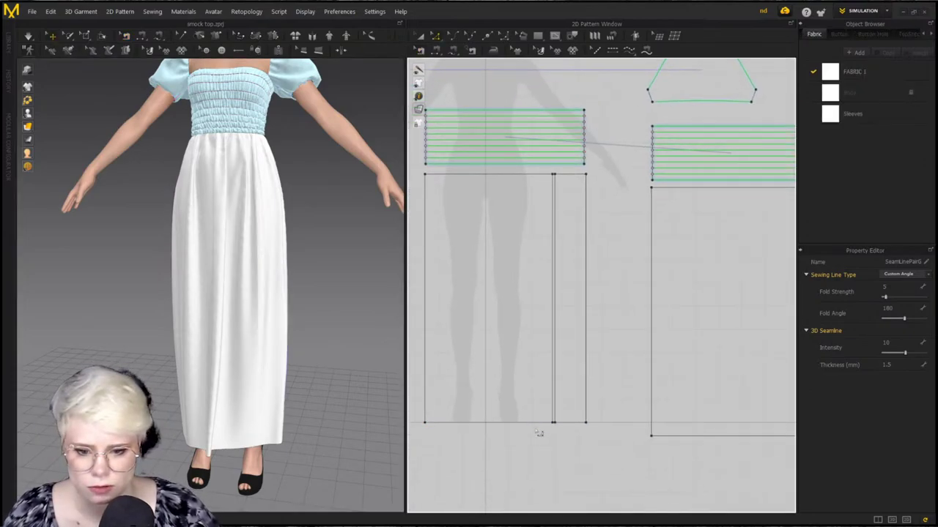
click(542, 424)
click(570, 423)
shift+click(694, 437)
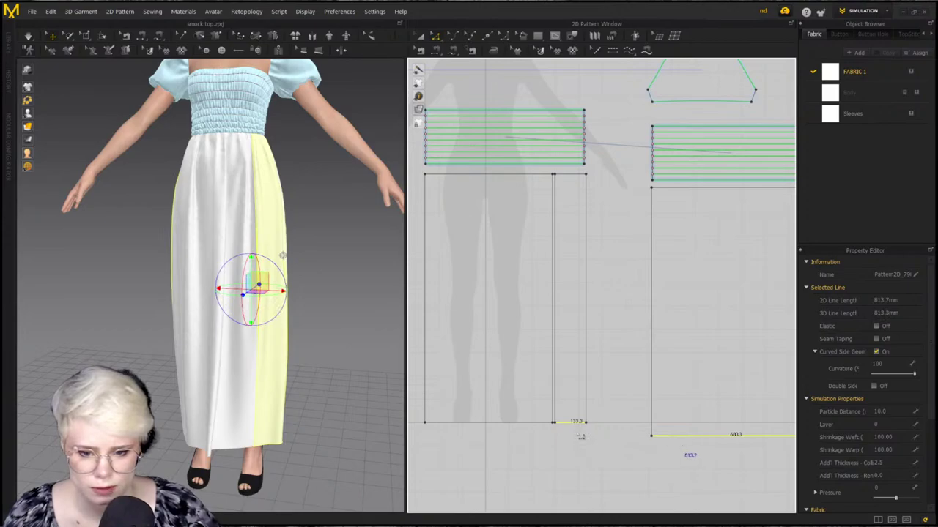
shift+click(544, 423)
drag(701, 442, 697, 396)
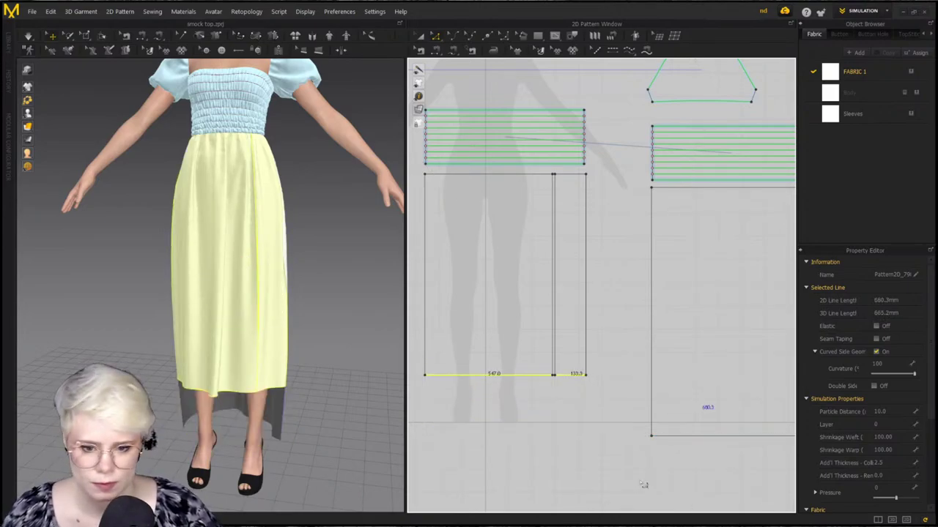
key(ctrl+z)
Shorten all the front and back skirt panels together by raising their hem edges about 240 mm
click(703, 437)
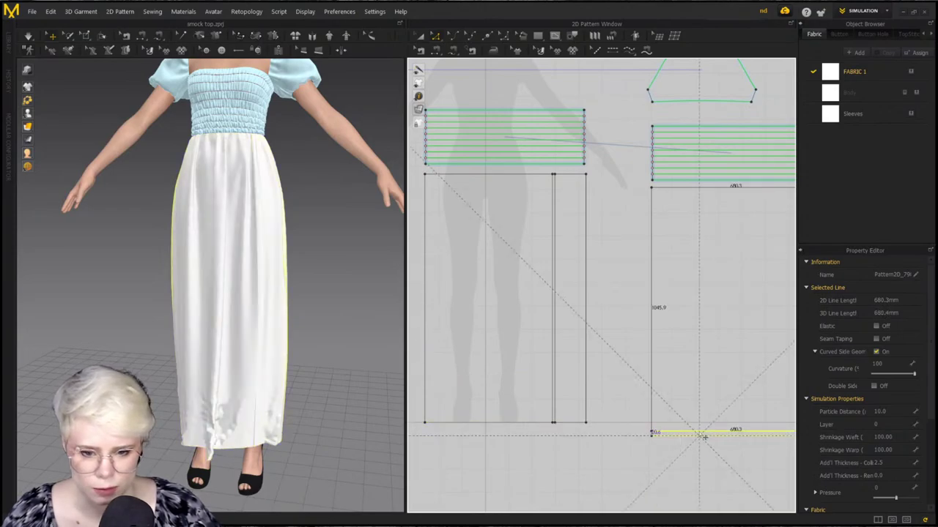
click(569, 423)
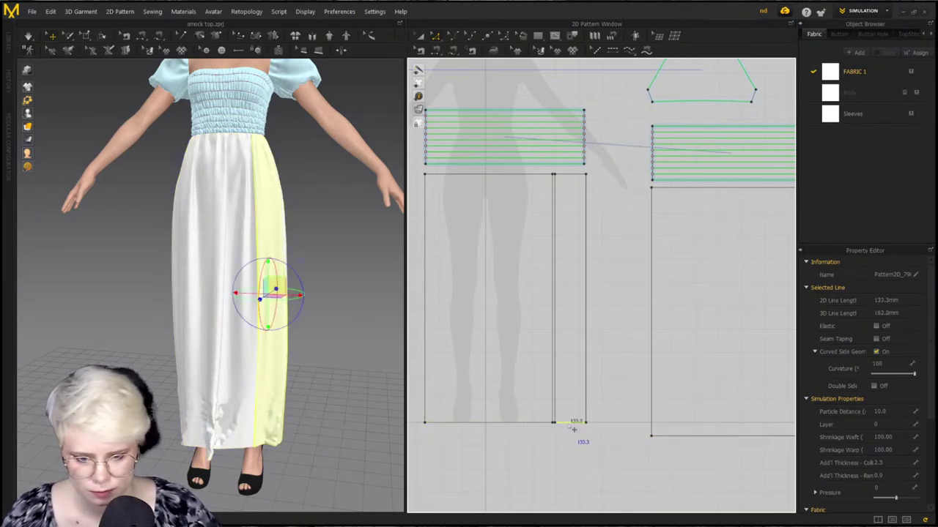
shift+click(521, 423)
shift+click(685, 436)
drag(684, 437, 690, 385)
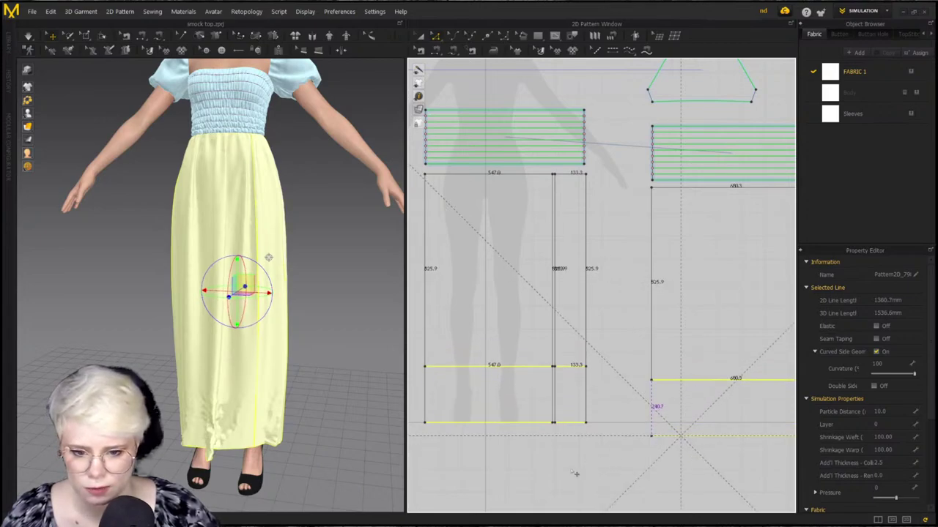
click(513, 400)
scroll(519, 408, down, 2)
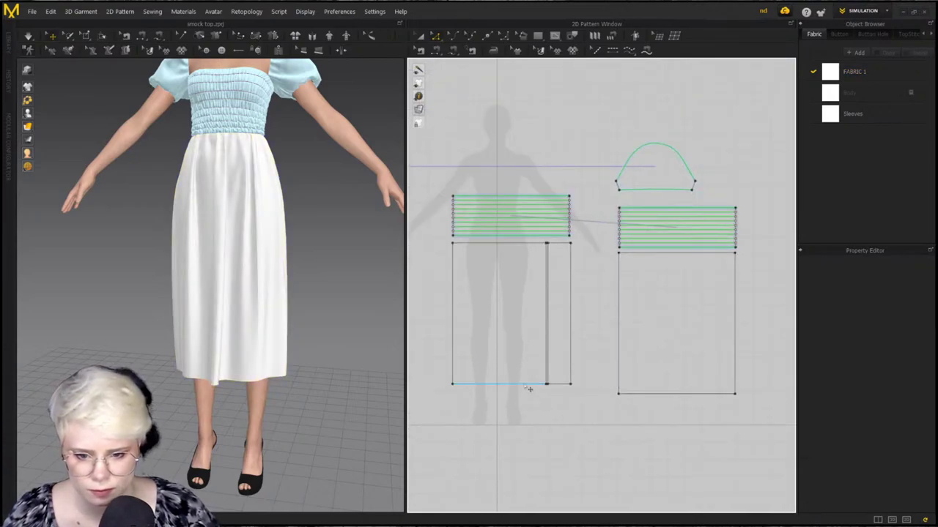
Measure the combined length of the front and back skirt hems, and calculate 1360.7 × 2 in Calculator for a hem ruffle
click(529, 386)
shift+click(659, 396)
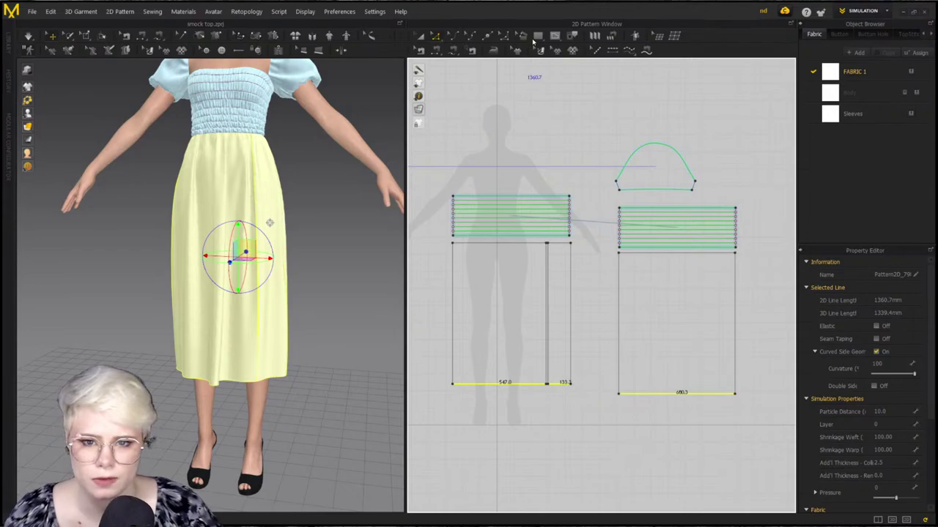
click(537, 36)
scroll(607, 412, down, 4)
click(584, 374)
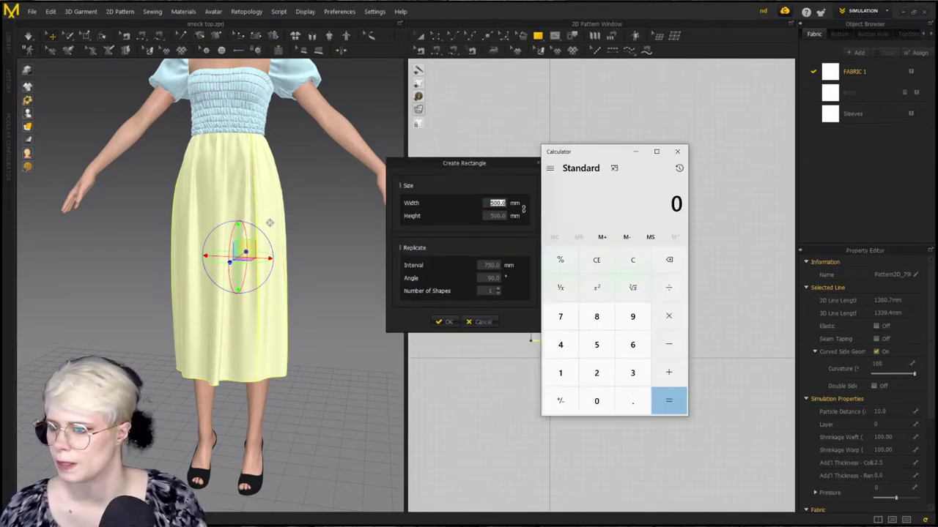
text(13)
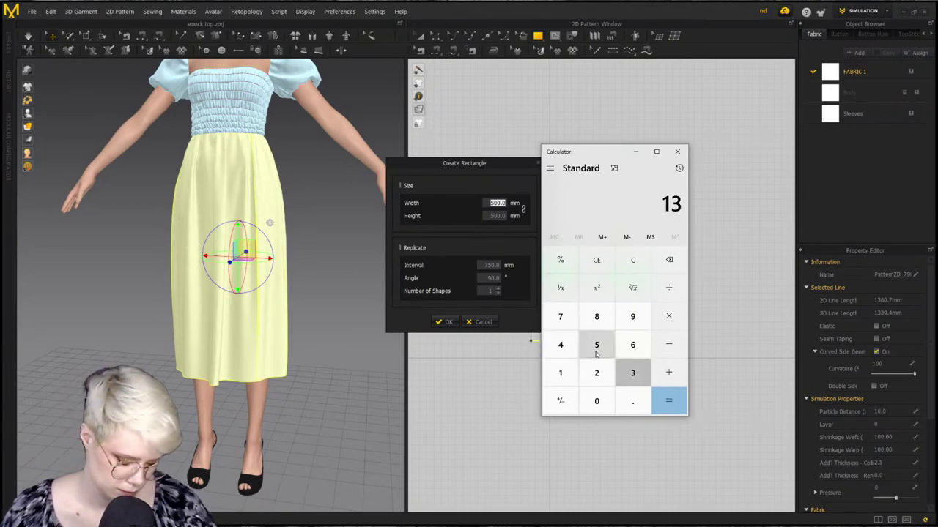
text(60.7*2)
key(Return)
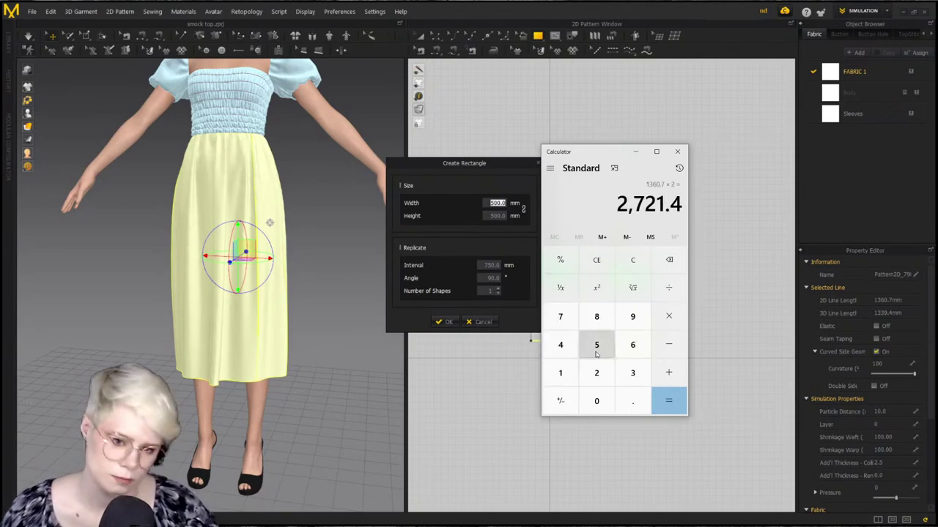
click(677, 150)
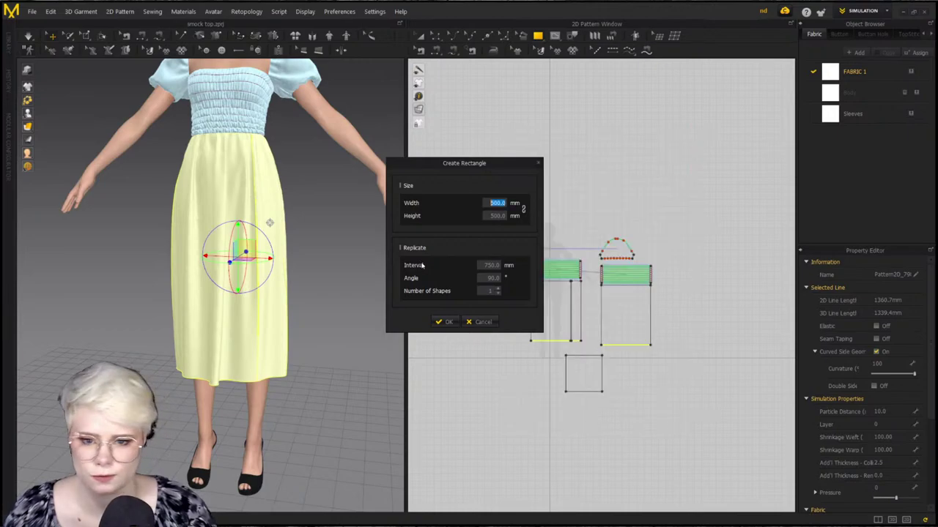
Create a rectangle pattern 2721.4 mm wide and 500 mm high below the skirt panels for the hem ruffle
text(27)
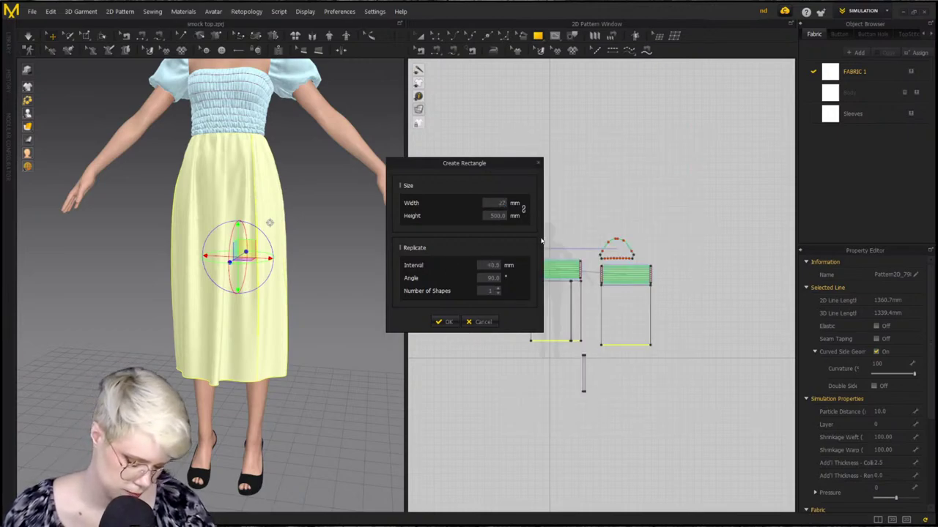
text(21.4)
click(448, 322)
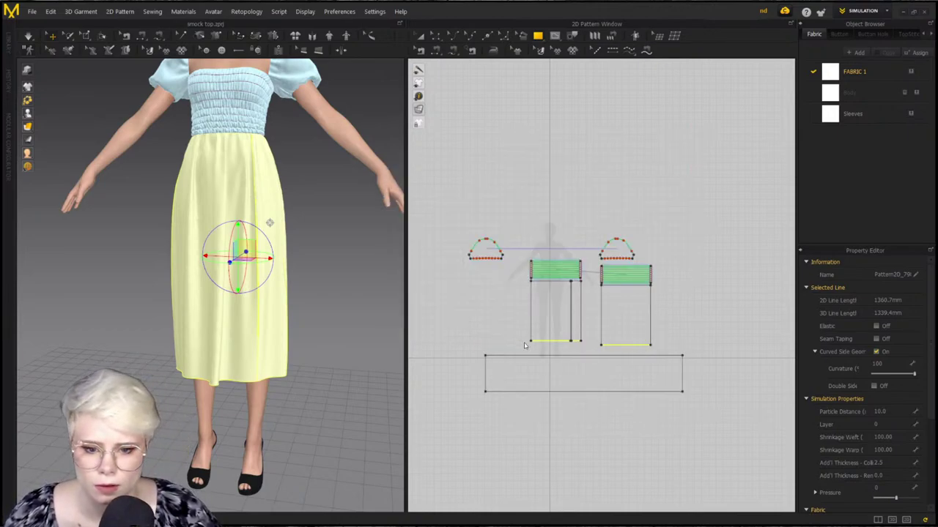
Move the ruffle rectangle directly below the back skirt panel and reduce its height to roughly half
drag(559, 374, 713, 369)
scroll(711, 322, up, 3)
scroll(711, 326, down, 2)
middle_drag(720, 427, 669, 395)
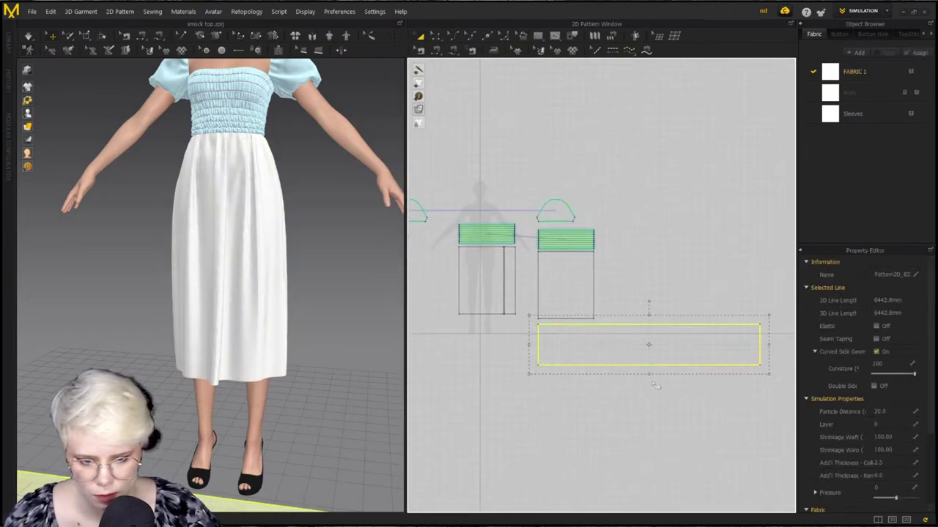
drag(648, 373, 649, 354)
click(621, 315)
scroll(622, 315, up, 2)
click(612, 347)
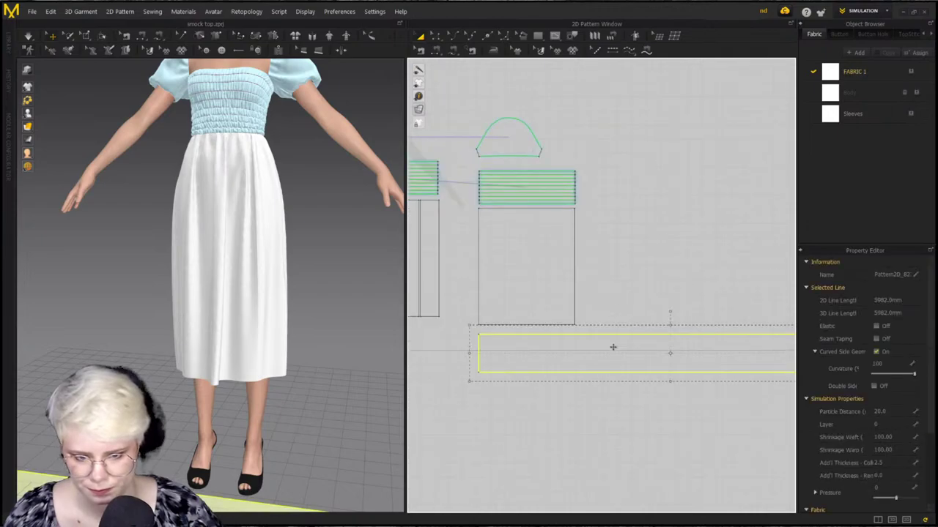
key(m)
click(478, 336)
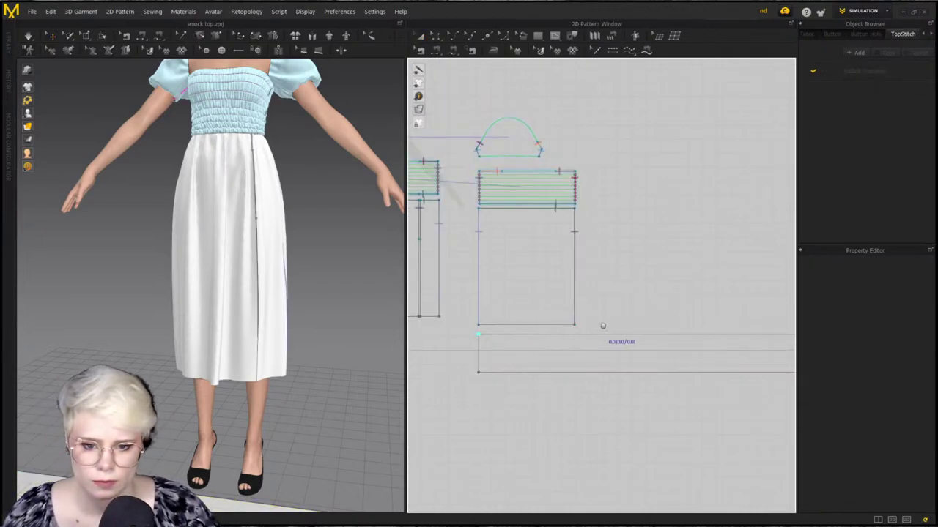
middle_drag(600, 326, 663, 301)
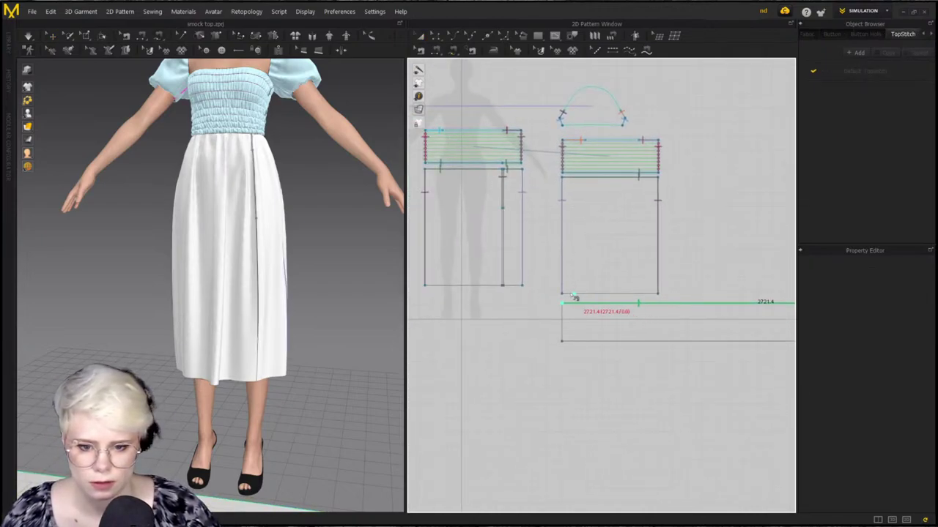
click(658, 294)
click(425, 287)
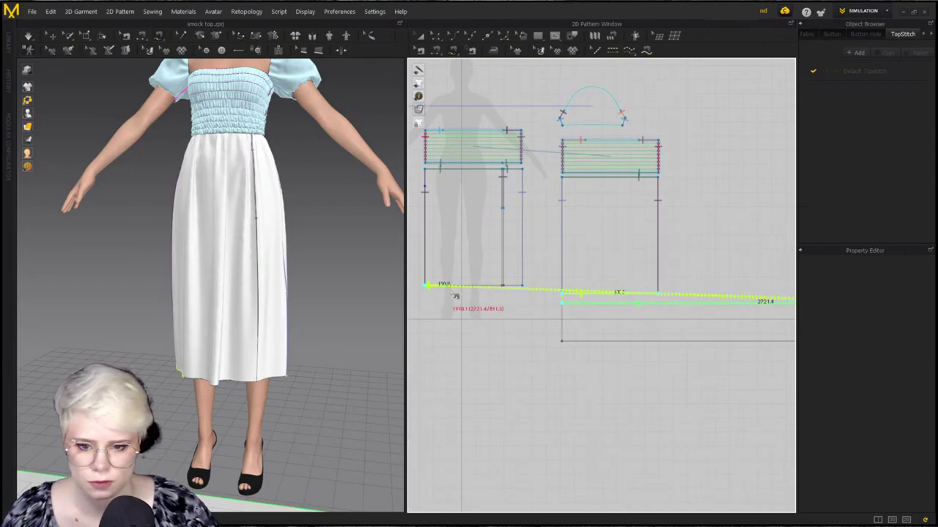
key(Escape)
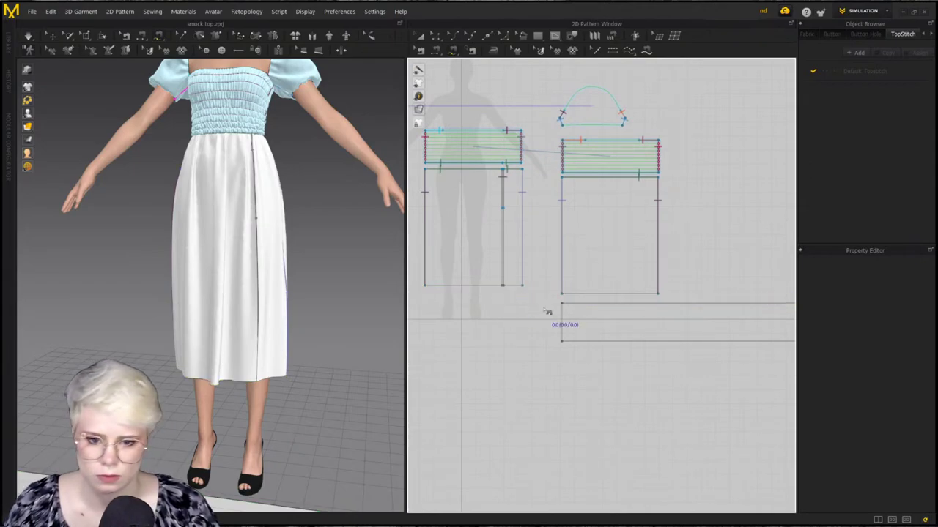
Sew the ruffle's full upper edge to the hems of the narrow front, back and wide front skirt panels with M:N sewing
click(562, 304)
scroll(546, 305, down, 1)
middle_drag(652, 303, 652, 280)
click(783, 306)
scroll(496, 291, up, 3)
scroll(651, 279, down, 2)
click(575, 279)
click(592, 279)
click(628, 286)
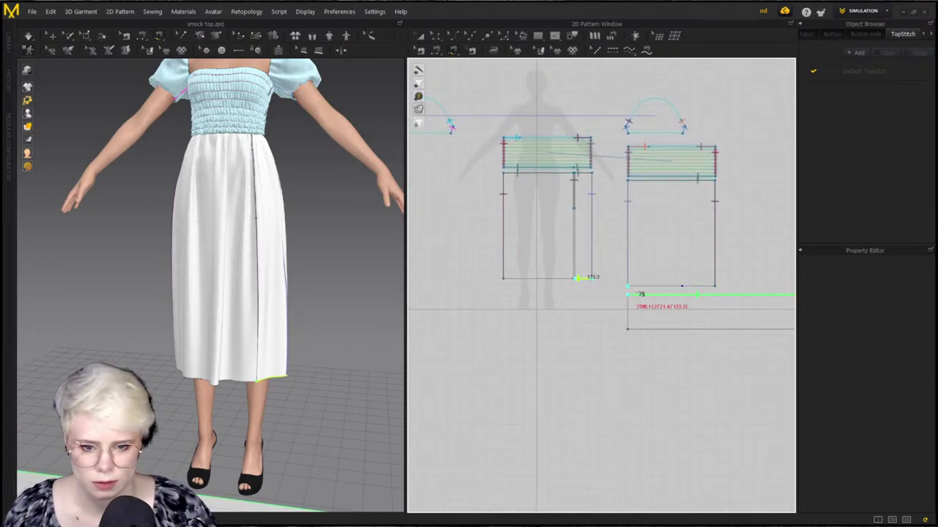
click(715, 286)
click(549, 279)
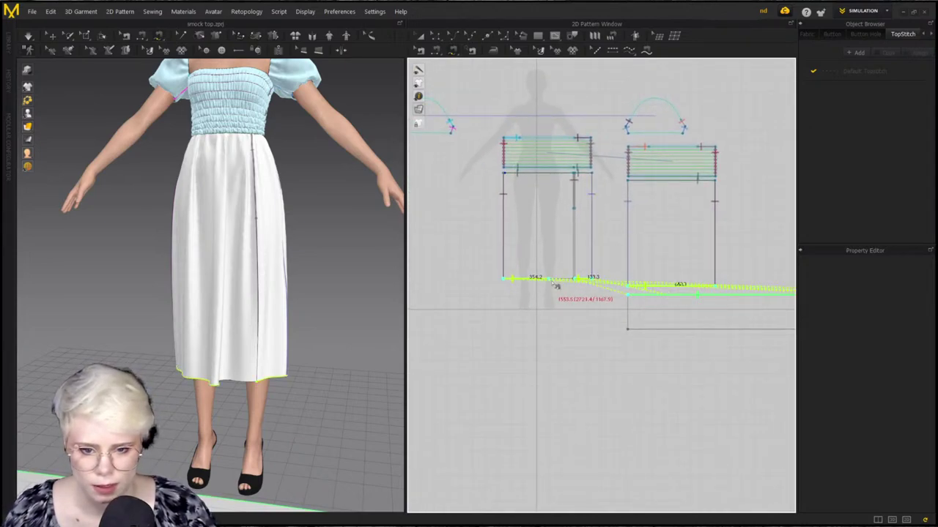
scroll(556, 280, up, 5)
key(Return)
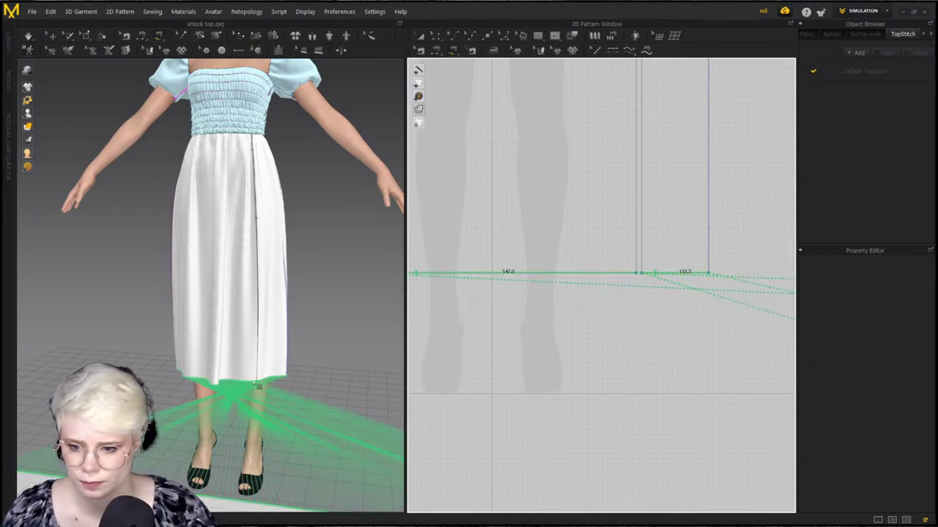
Select the ruffle strip and bring it onto the skirt's hem in the 3D view
scroll(266, 352, down, 5)
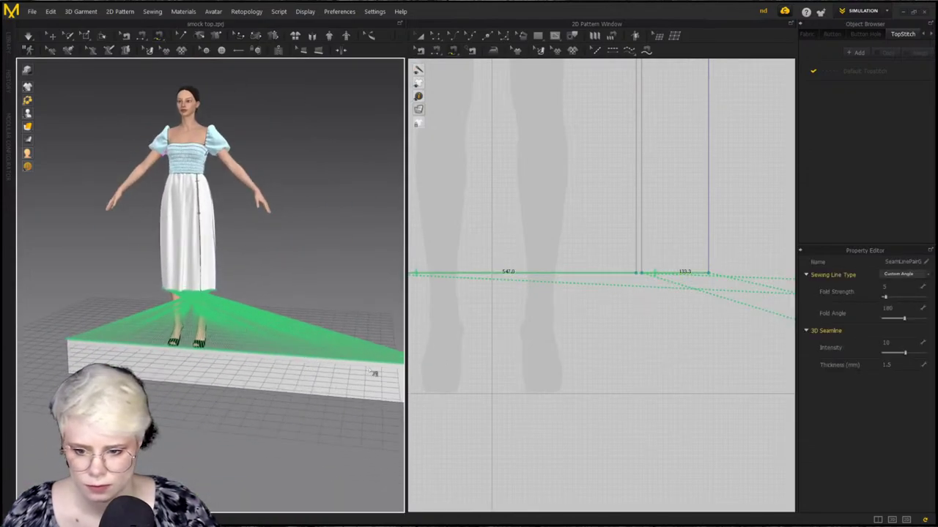
key(a)
scroll(657, 363, down, 2)
middle_drag(657, 364, 524, 329)
click(712, 340)
right_click(713, 342)
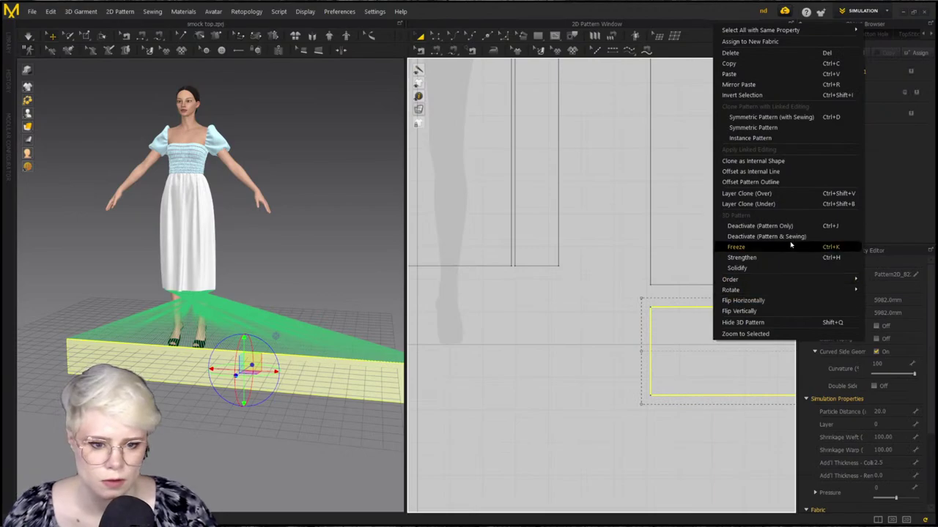
right_click(242, 372)
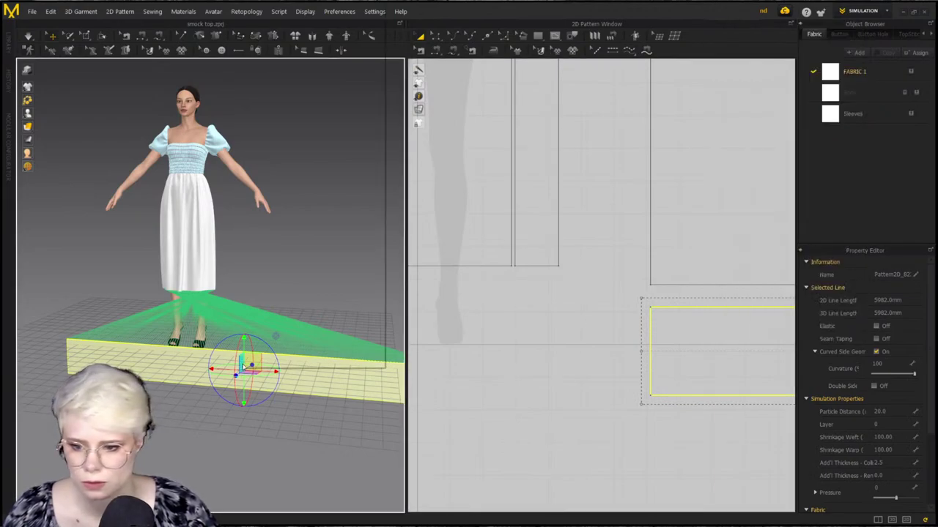
click(258, 302)
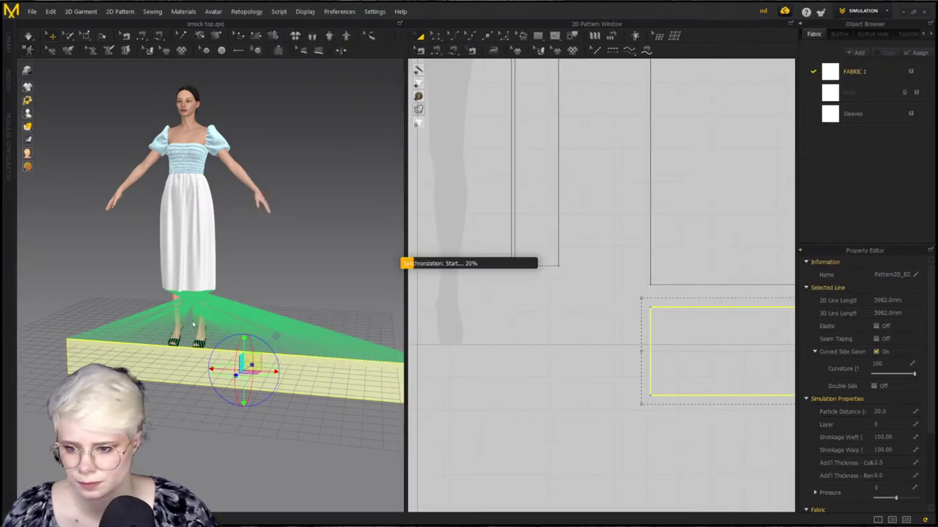
Select both front skirt panels and the back skirt panel in the 3D view and freeze them
click(196, 294)
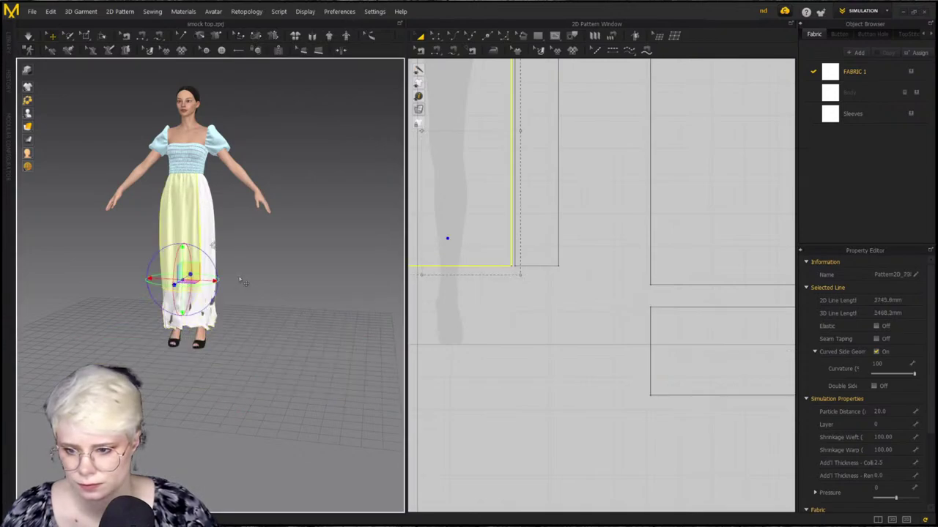
right_drag(239, 279, 182, 283)
shift+click(225, 250)
right_drag(254, 255, 286, 261)
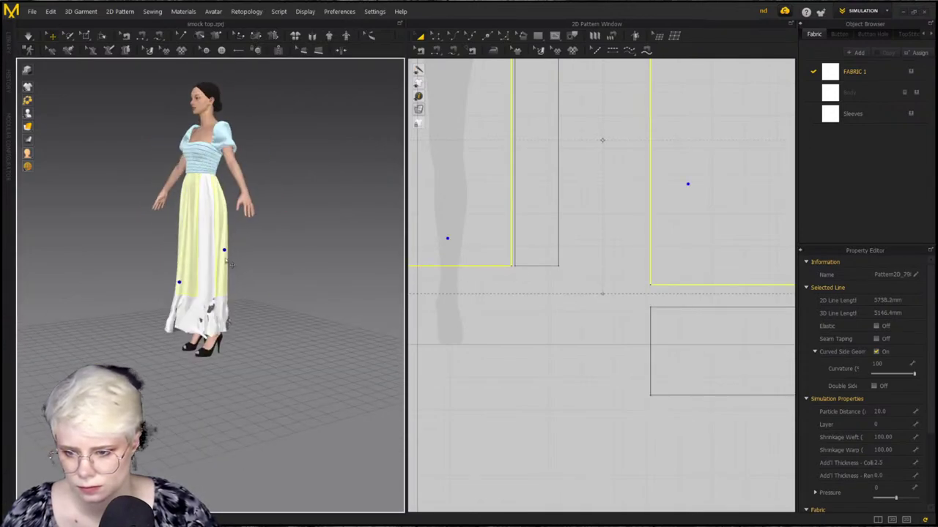
shift+click(226, 264)
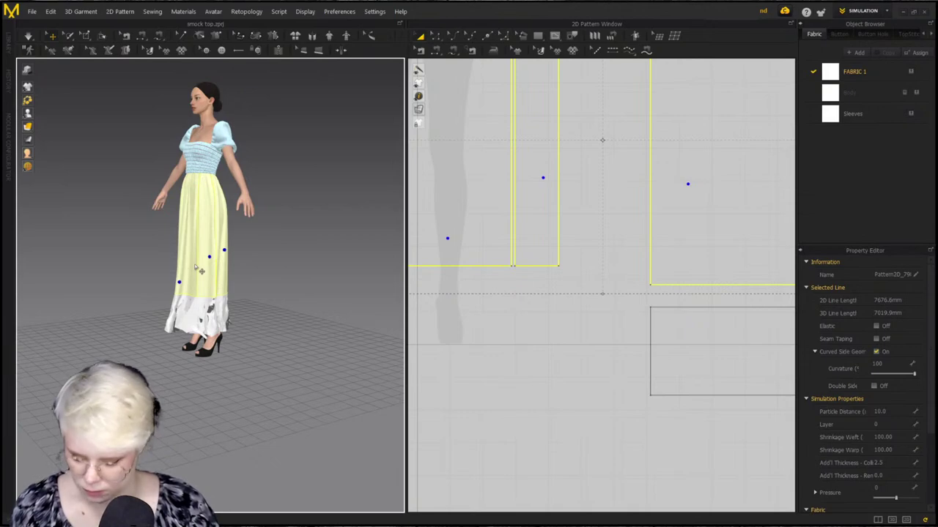
Reduce the ruffle strip's height to roughly two thirds by raising its lower edge
click(663, 358)
scroll(663, 359, down, 1)
middle_drag(663, 358, 435, 292)
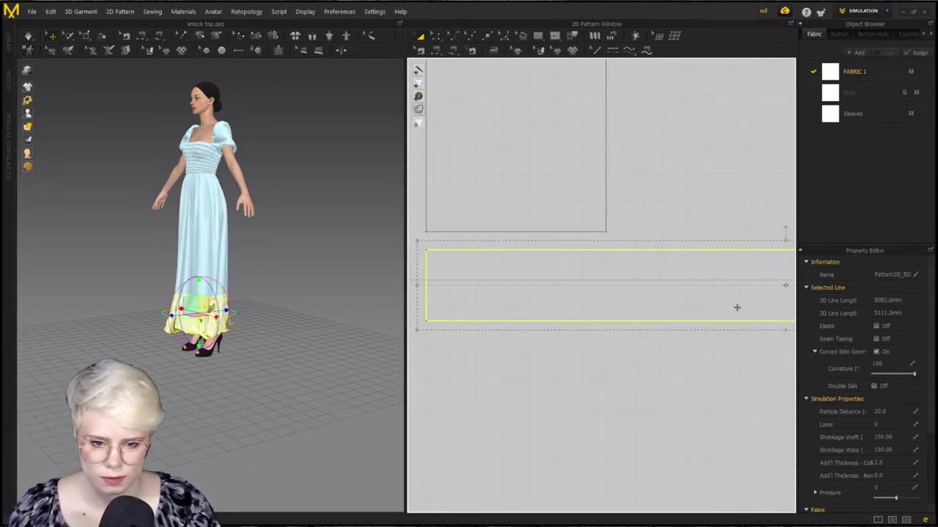
scroll(737, 308, down, 1)
middle_drag(737, 308, 592, 324)
drag(639, 339, 638, 311)
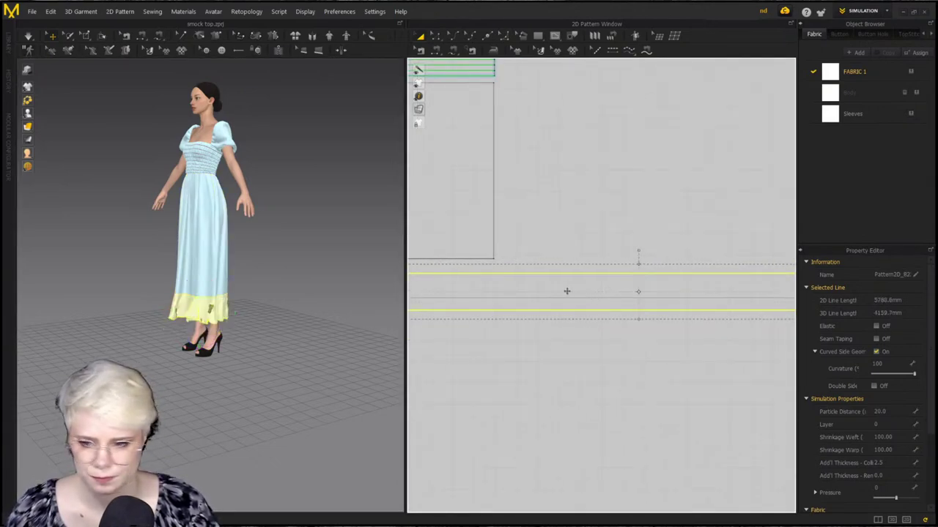
Simulate the garment to drape the gathered ruffle around the frozen skirt's hem
scroll(184, 374, down, 3)
right_drag(183, 378, 247, 373)
middle_drag(247, 373, 181, 382)
scroll(181, 378, up, 3)
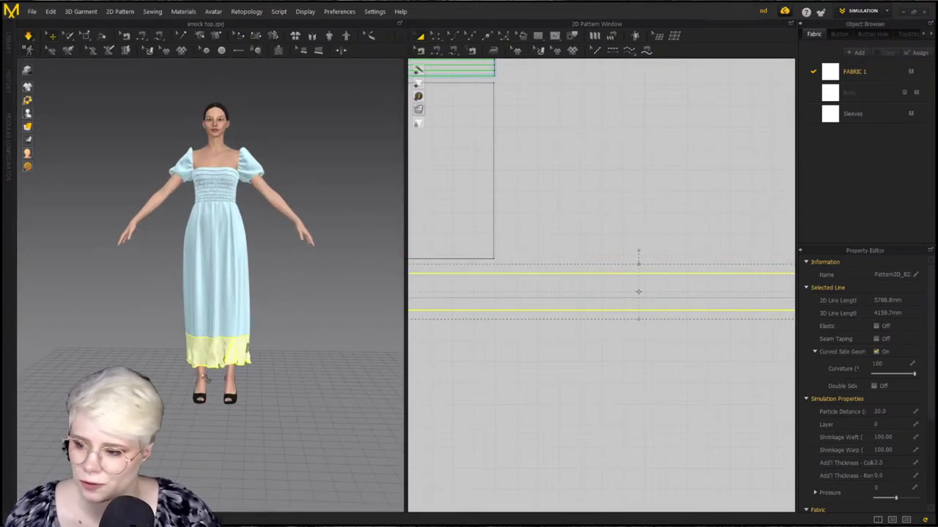
click(205, 379)
key(space)
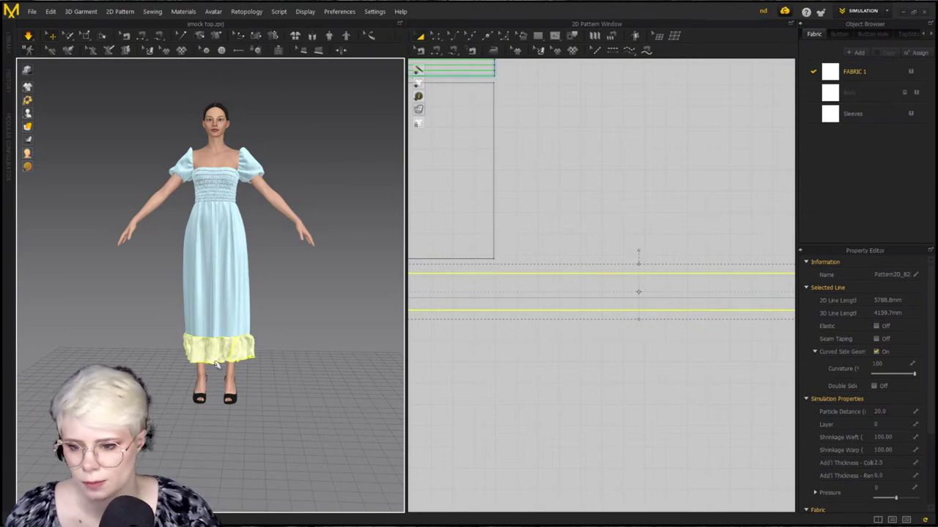
Select both front skirt panels and the back skirt panel in the 3D view, unfreeze them, and select the hem ruffle
click(201, 312)
right_drag(286, 304, 290, 312)
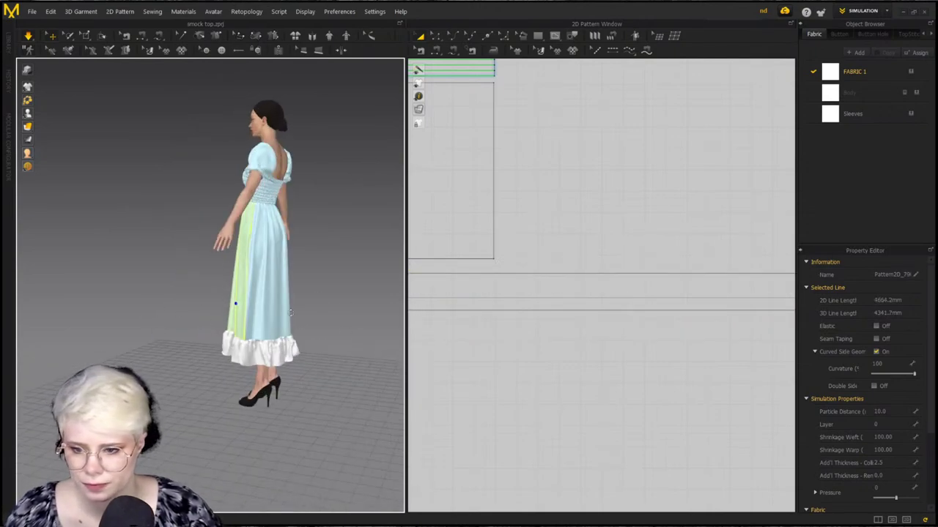
shift+click(288, 313)
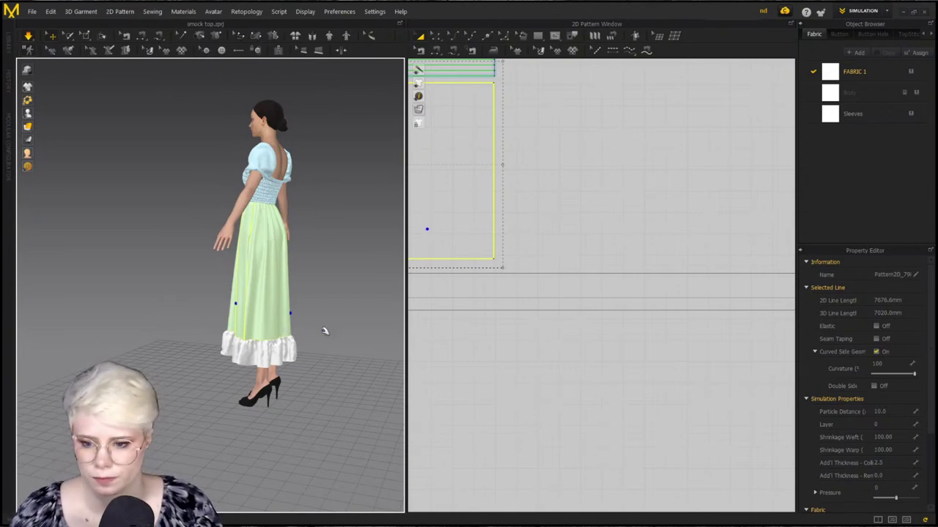
right_drag(238, 338, 315, 338)
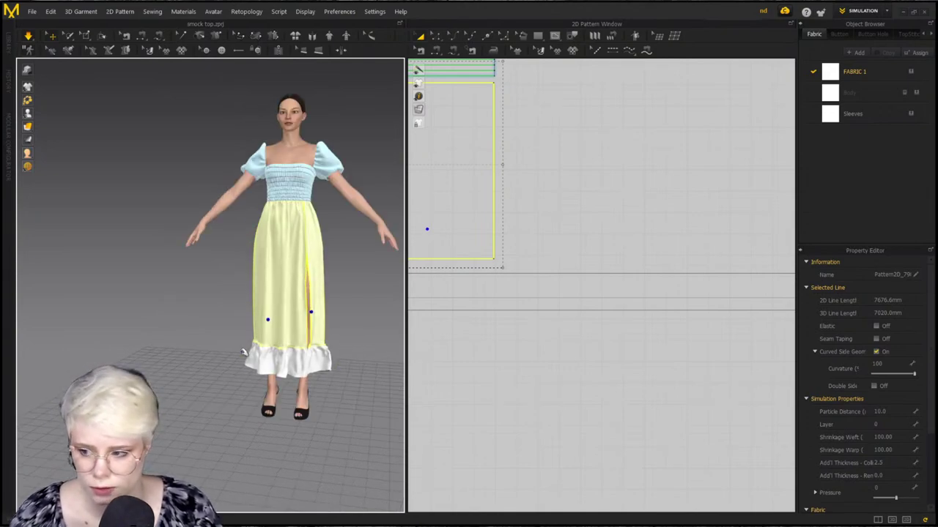
click(331, 368)
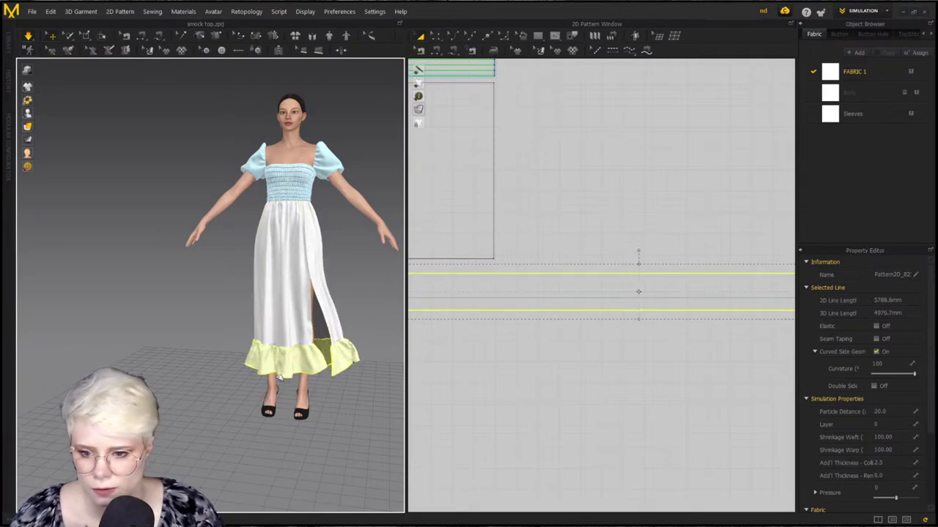
Lengthen the ruffle strip by roughly a quarter by extending its far end outward in the 2D pattern
scroll(428, 300, up, 3)
middle_drag(414, 292, 452, 290)
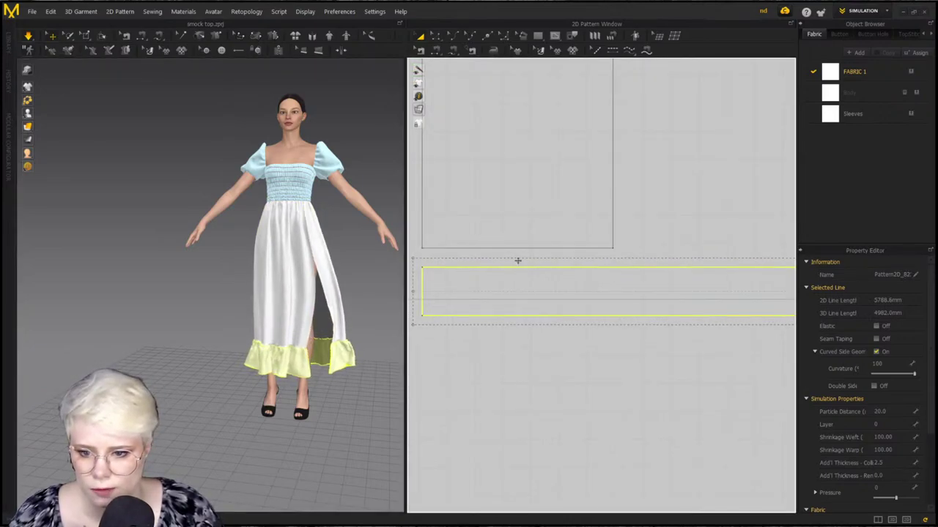
scroll(472, 348, up, 3)
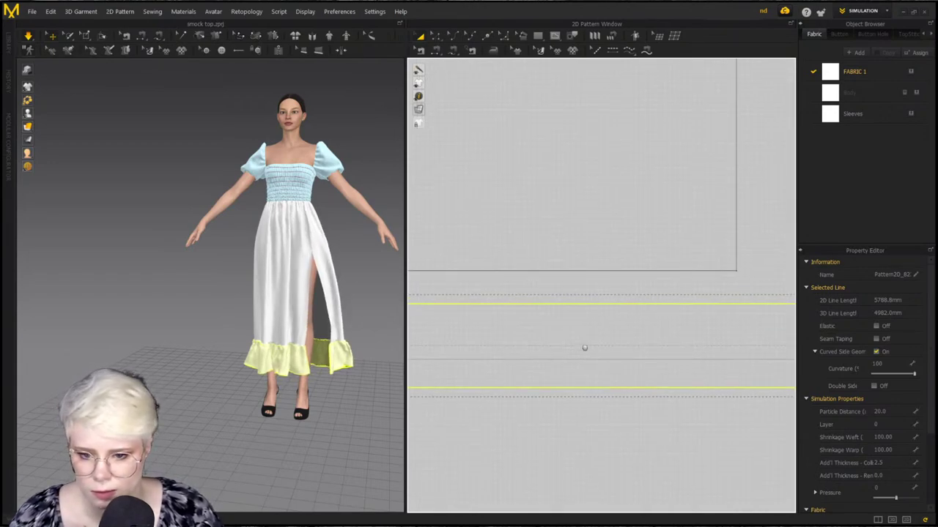
scroll(578, 358, down, 3)
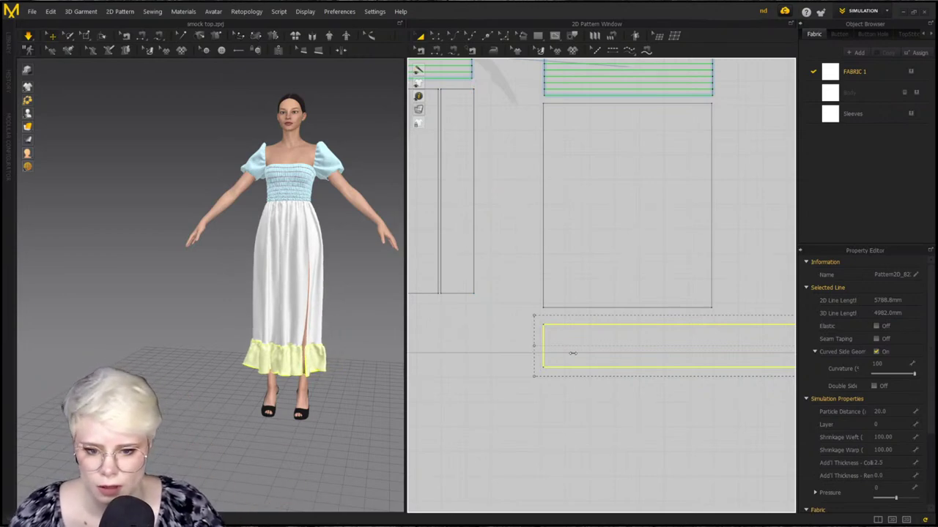
scroll(572, 353, down, 3)
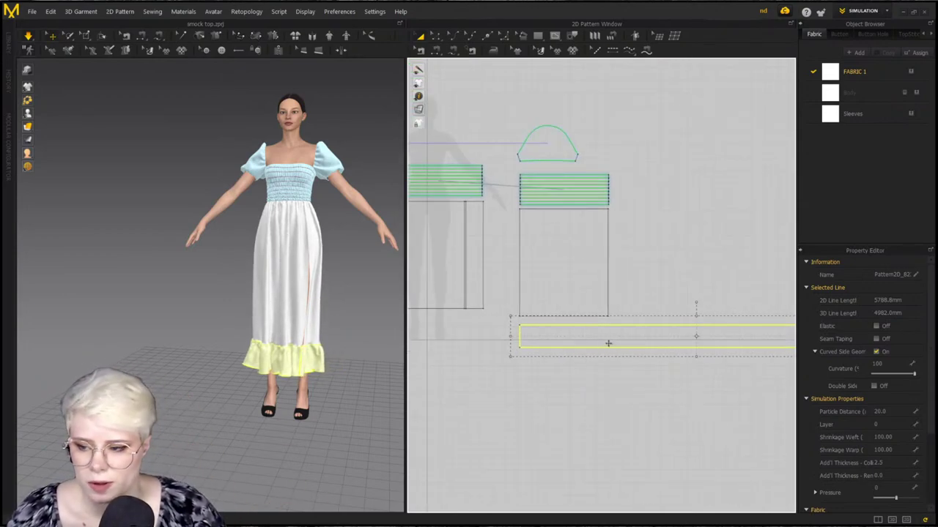
scroll(608, 343, down, 3)
scroll(586, 343, up, 4)
middle_drag(592, 346, 534, 343)
scroll(534, 343, down, 3)
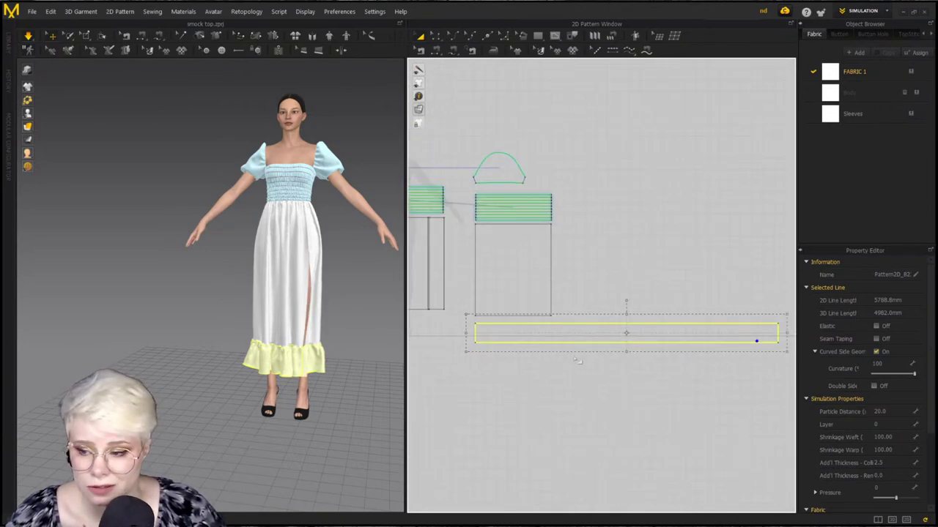
scroll(604, 350, down, 1)
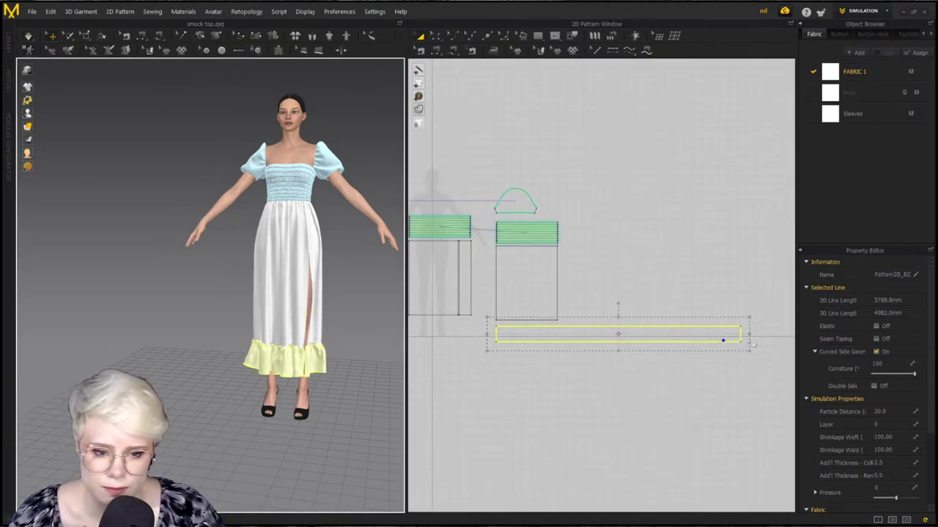
drag(750, 335, 762, 319)
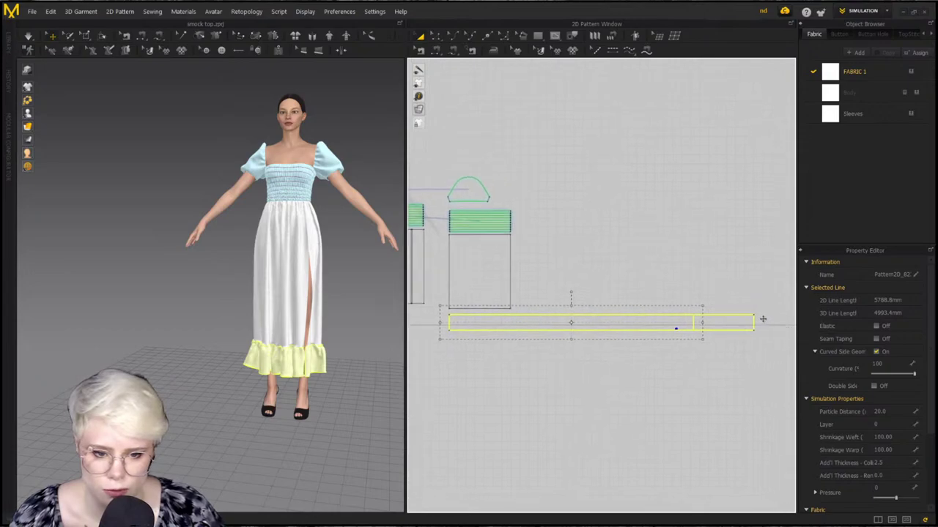
Move the lengthened ruffle strip up beside the back bodice in the 2D pattern layout
drag(601, 323, 679, 214)
scroll(640, 232, down, 2)
middle_drag(435, 298, 509, 283)
scroll(266, 339, up, 3)
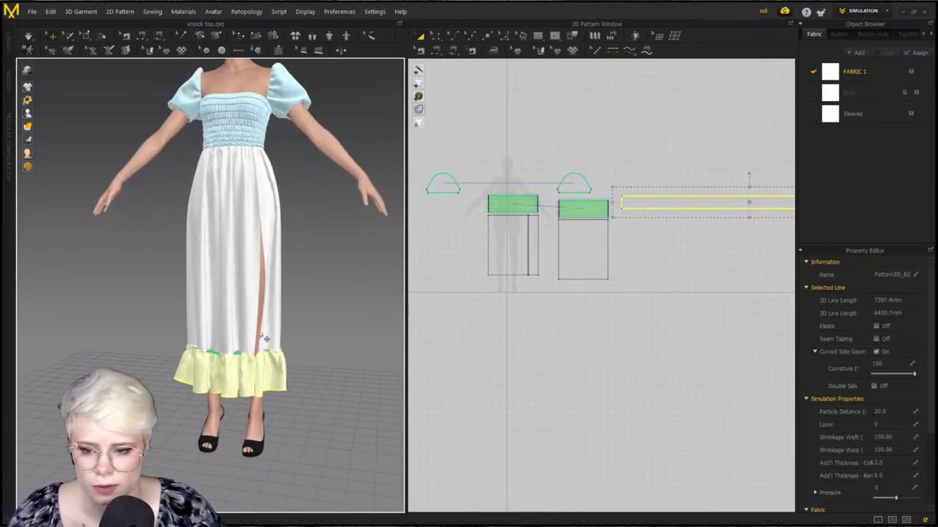
scroll(543, 275, up, 3)
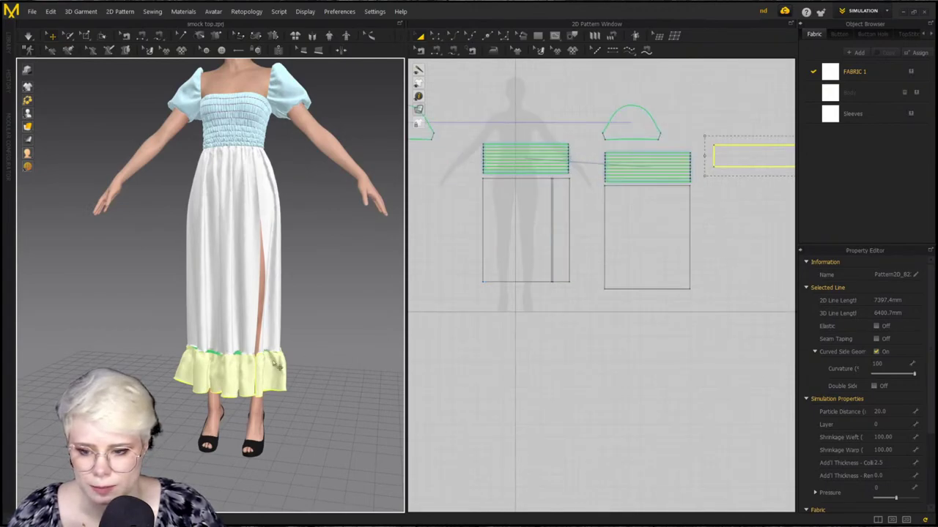
scroll(335, 330, up, 3)
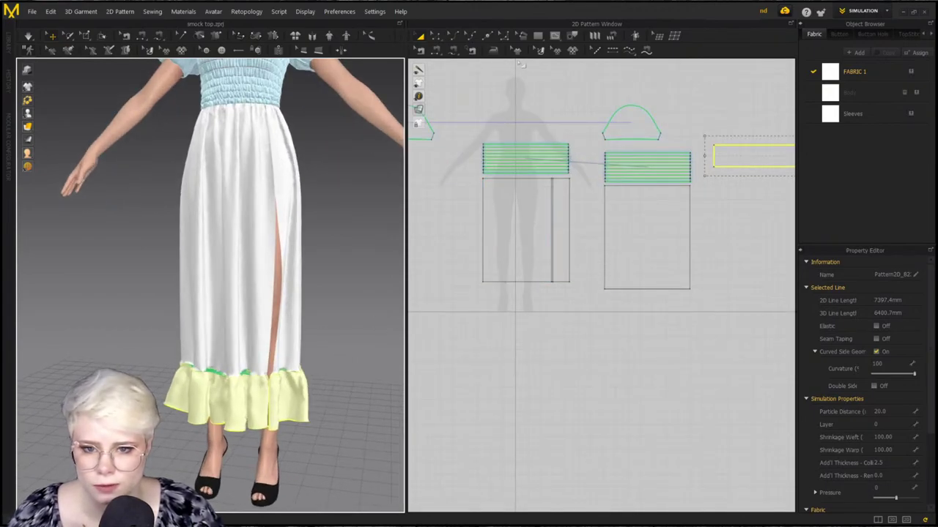
Apply seam taping to the hem edges of both front skirt panels and the back skirt panel
click(517, 50)
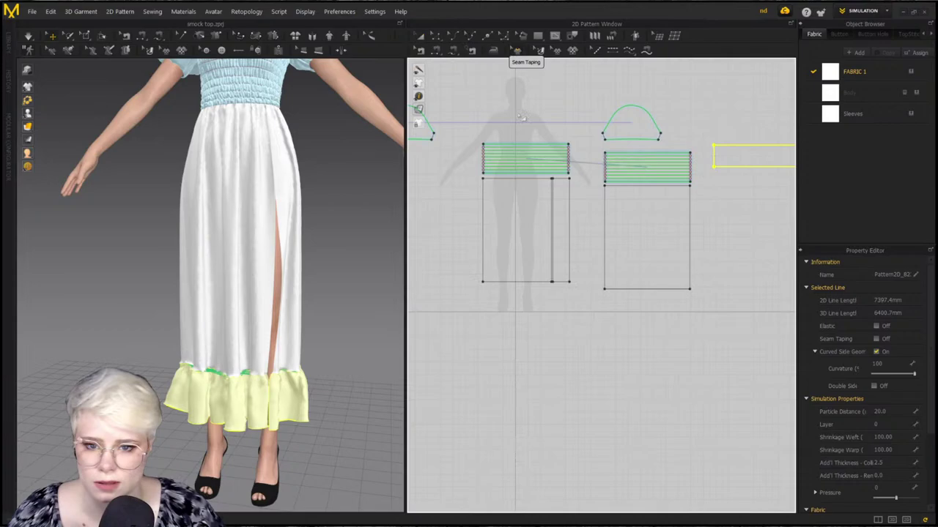
scroll(531, 284, up, 4)
click(553, 285)
click(592, 286)
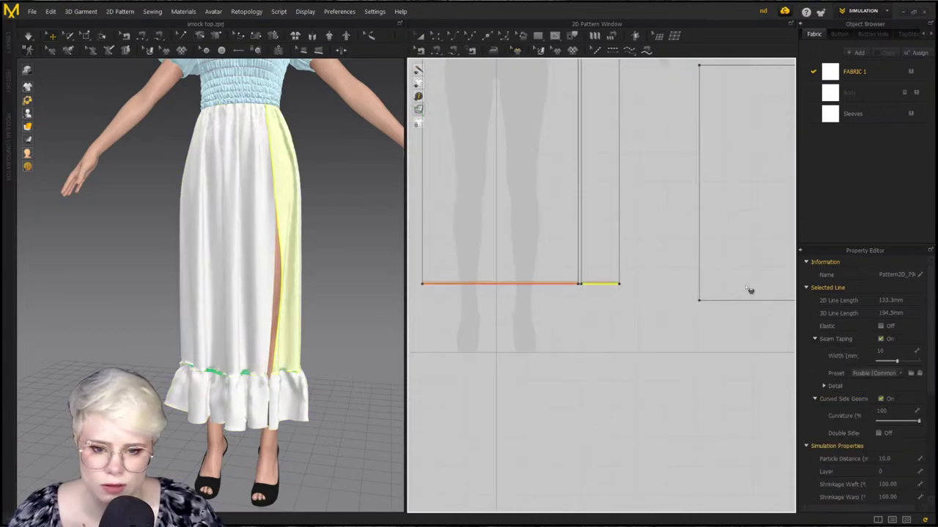
scroll(745, 285, down, 1)
middle_drag(739, 285, 632, 285)
click(646, 302)
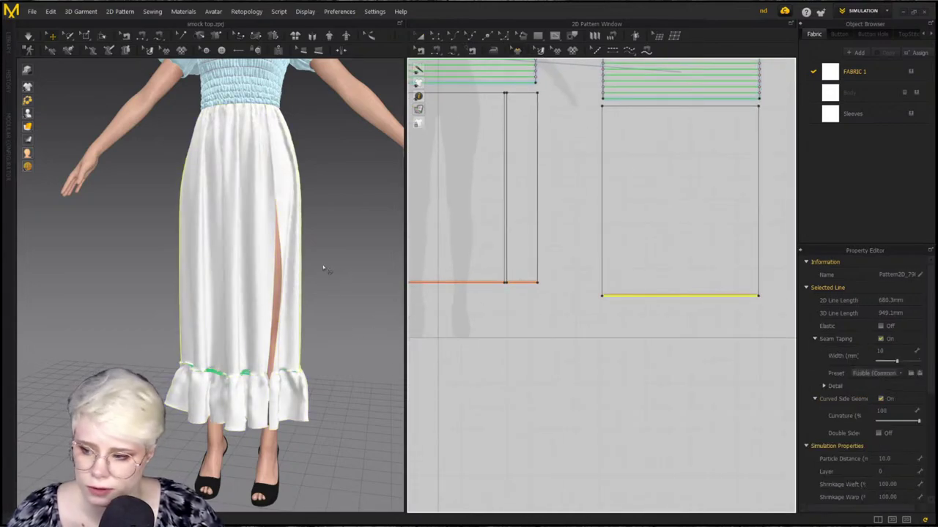
Simulate the garment with the taped hem and tug the wide front skirt panel toward the slit
key(space)
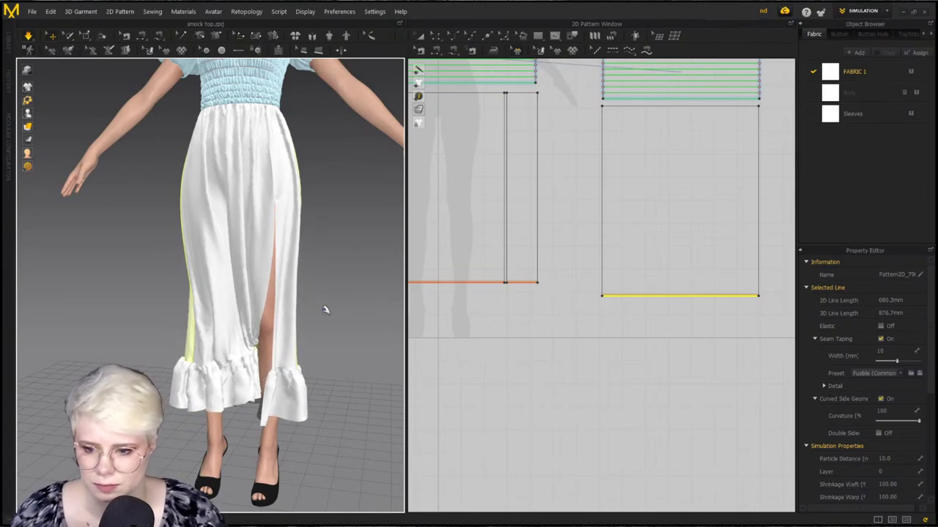
click(235, 404)
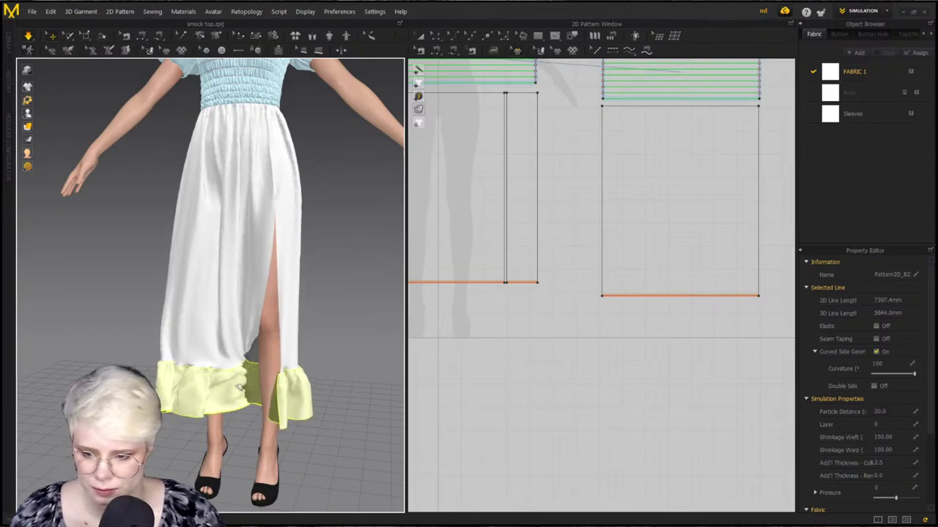
drag(237, 342, 329, 345)
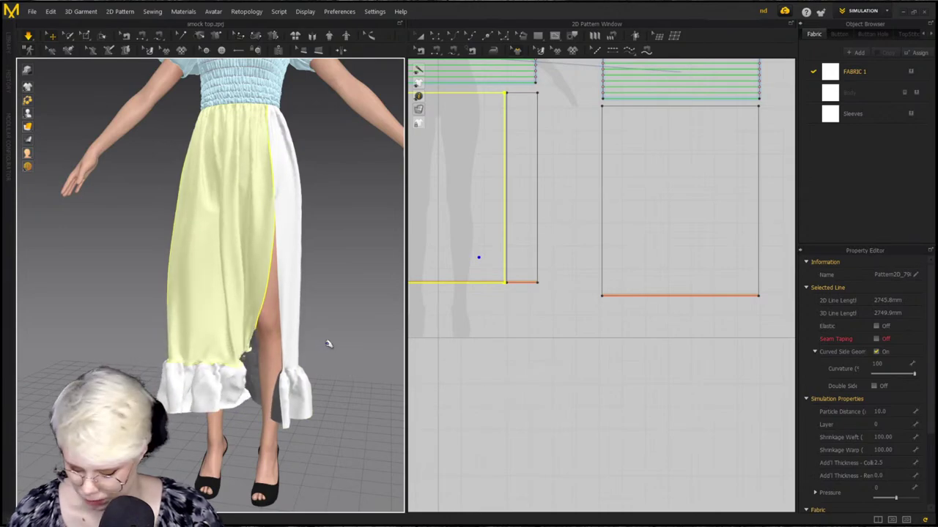
Select all pattern pieces, strengthen them during simulation, and stop the simulation
key(ctrl+a)
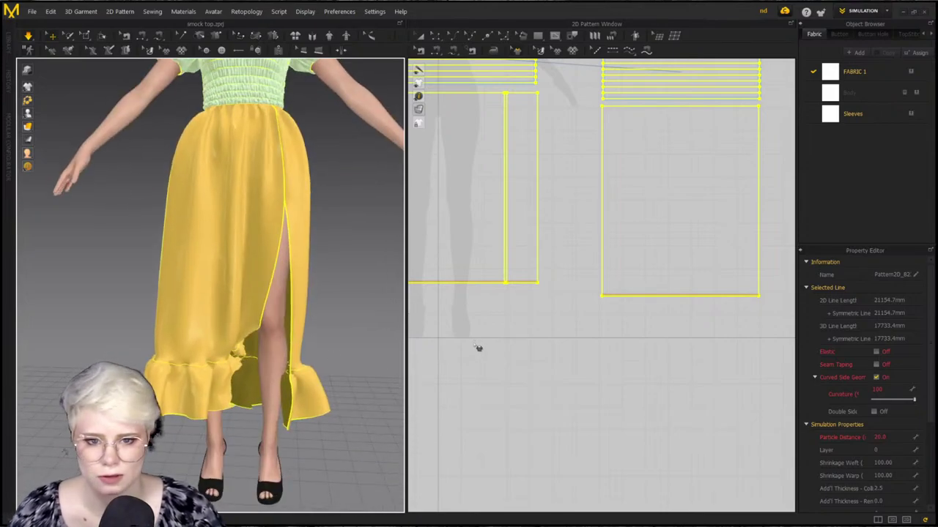
scroll(483, 348, down, 3)
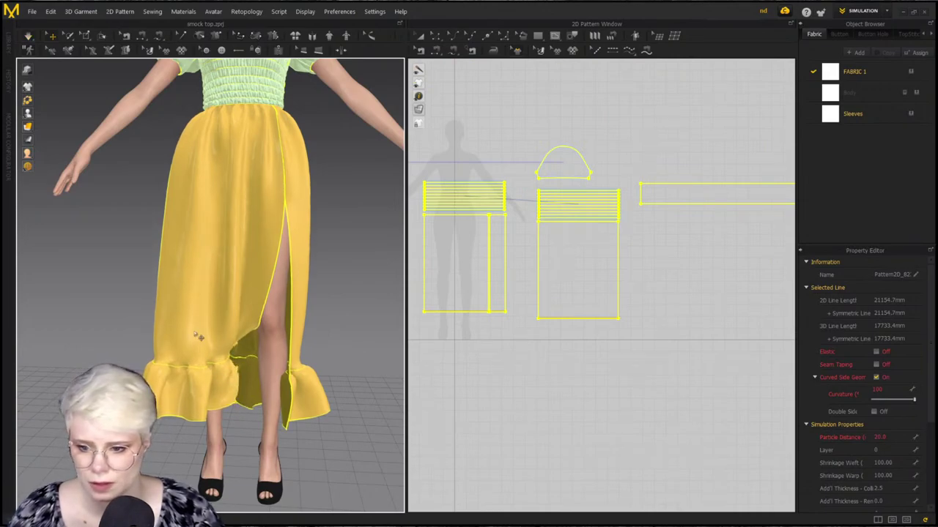
Box-select the mesh of the tangled area on the back skirt's hem and ruffle in the 3D view
click(69, 37)
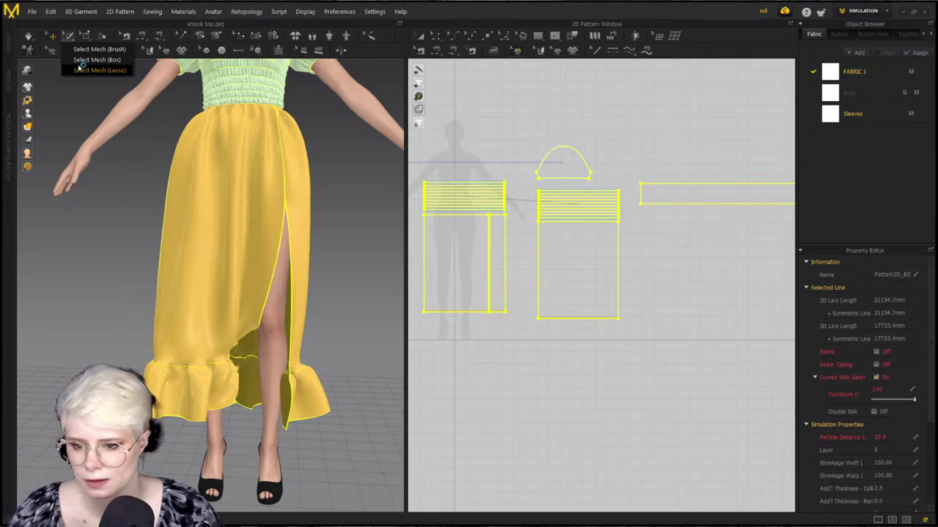
click(80, 61)
right_drag(381, 362, 301, 372)
right_drag(265, 325, 232, 324)
drag(231, 324, 296, 411)
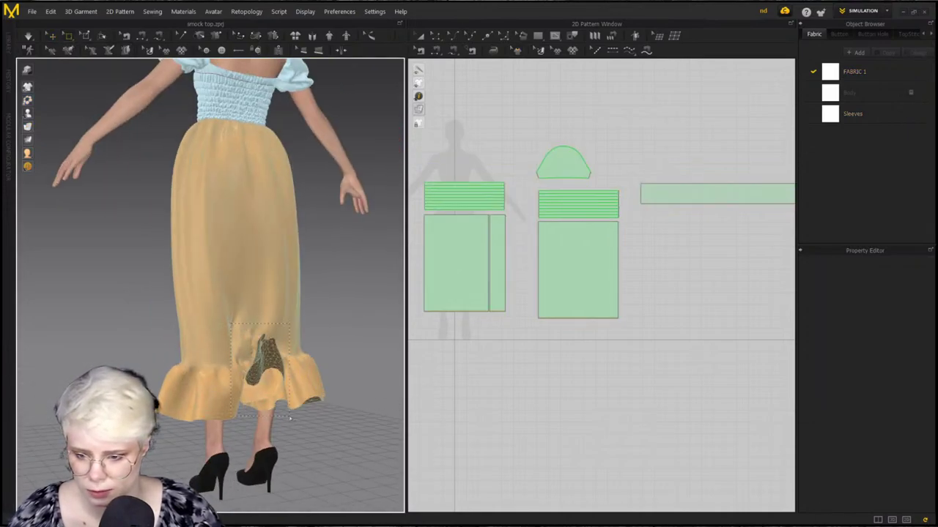
right_drag(162, 336, 339, 337)
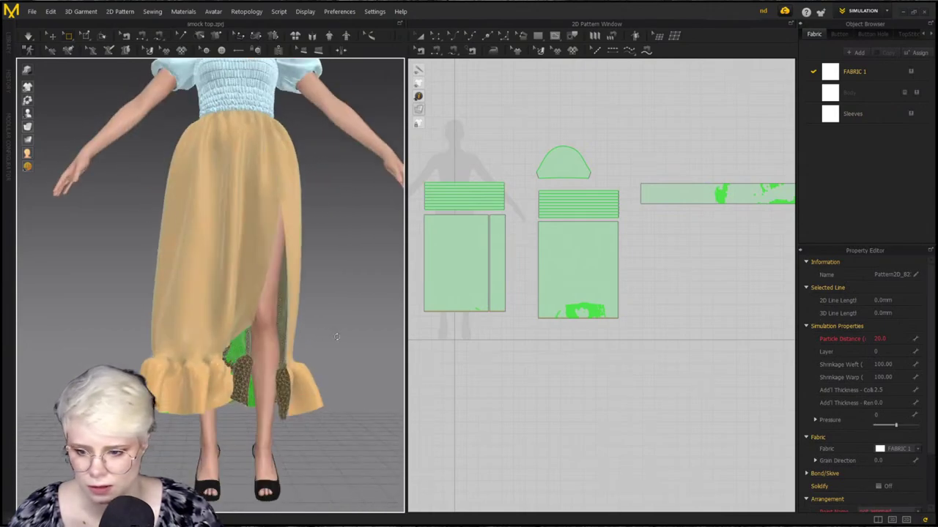
Extend the box mesh selection over the partly selected areas of the ruffle strip in the 2D pattern
scroll(571, 362, down, 4)
middle_drag(574, 357, 501, 359)
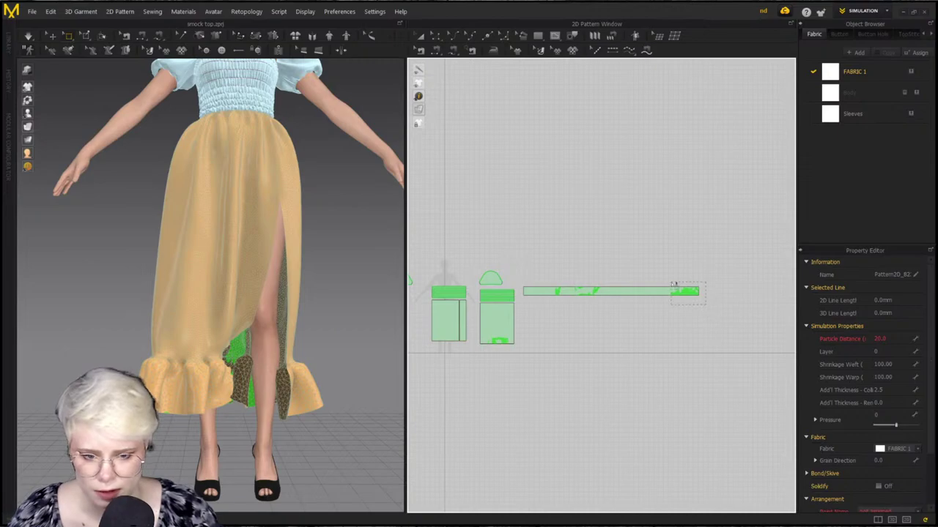
drag(674, 284, 673, 284)
drag(560, 280, 551, 274)
right_drag(334, 389, 218, 392)
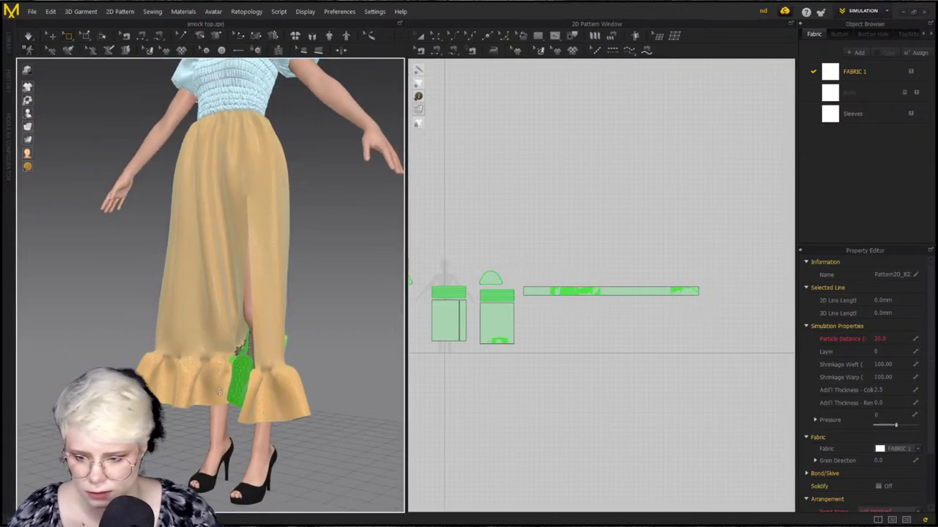
Pull the selected hem and ruffle mesh outward through the front slit and simulate the garment to resettle it
scroll(498, 363, up, 2)
scroll(283, 398, up, 5)
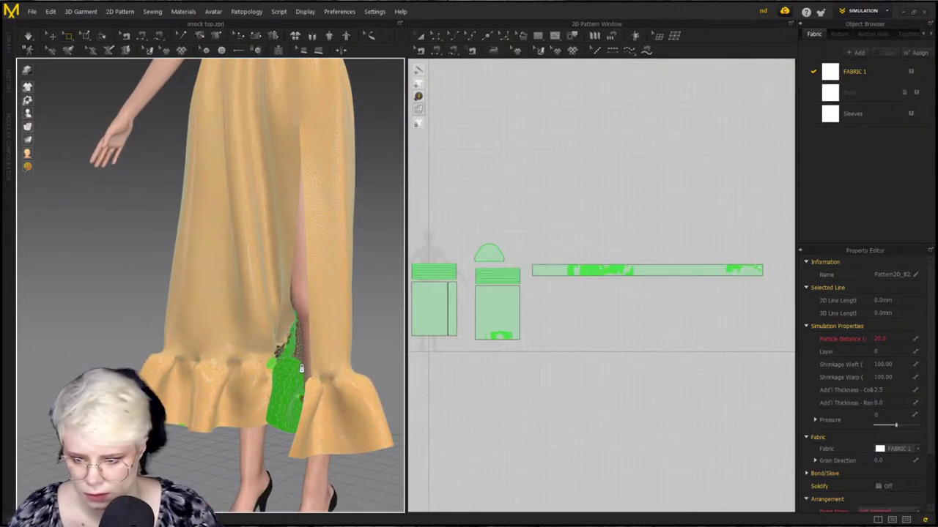
drag(283, 398, 45, 451)
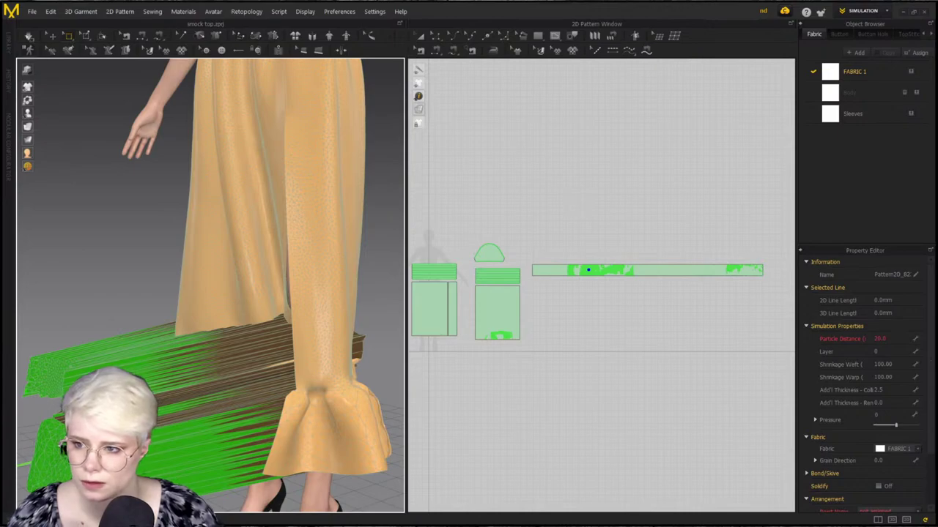
key(space)
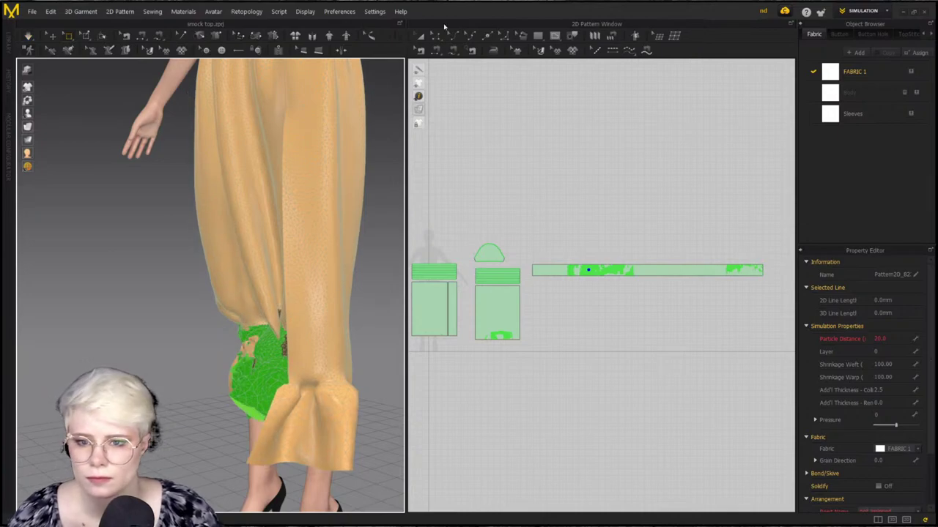
Switch back to whole-pattern selection, select the tangled hem ruffle in the 3D view, and run the simulation
click(420, 35)
scroll(304, 313, down, 3)
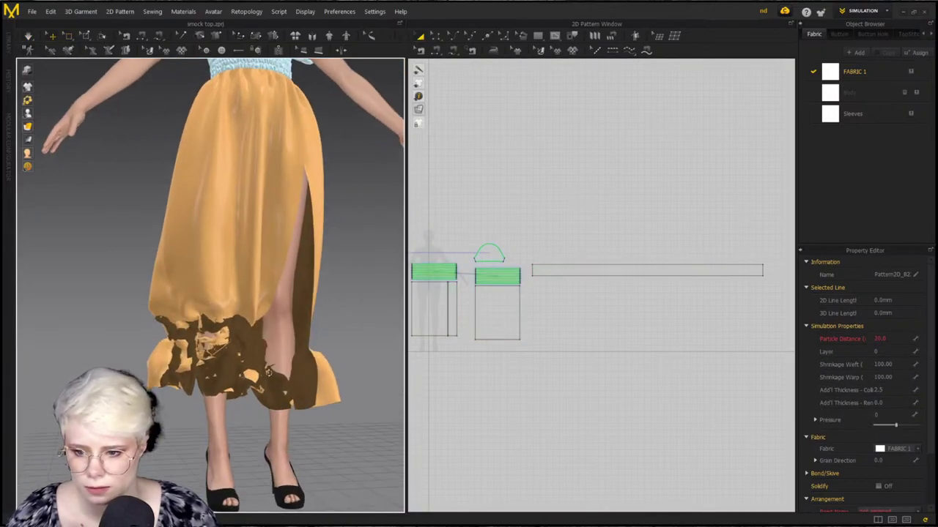
click(252, 271)
right_click(215, 313)
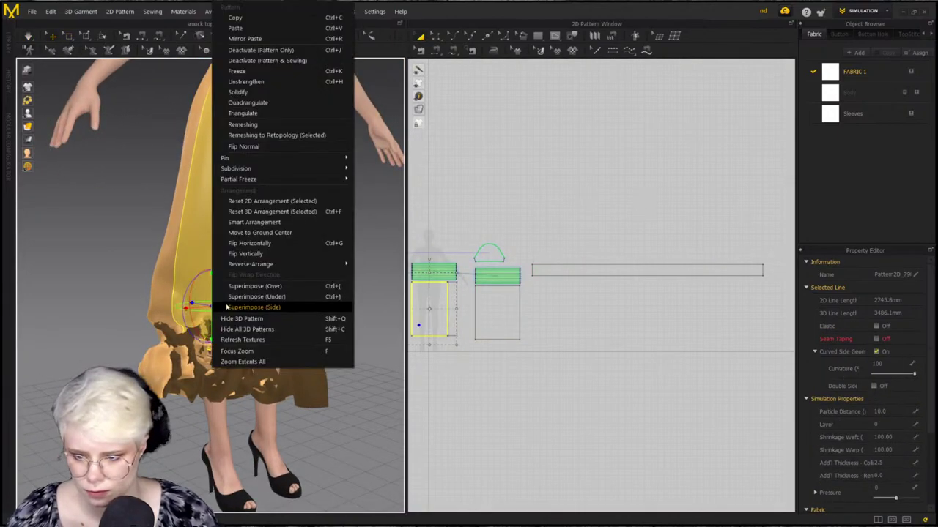
click(178, 285)
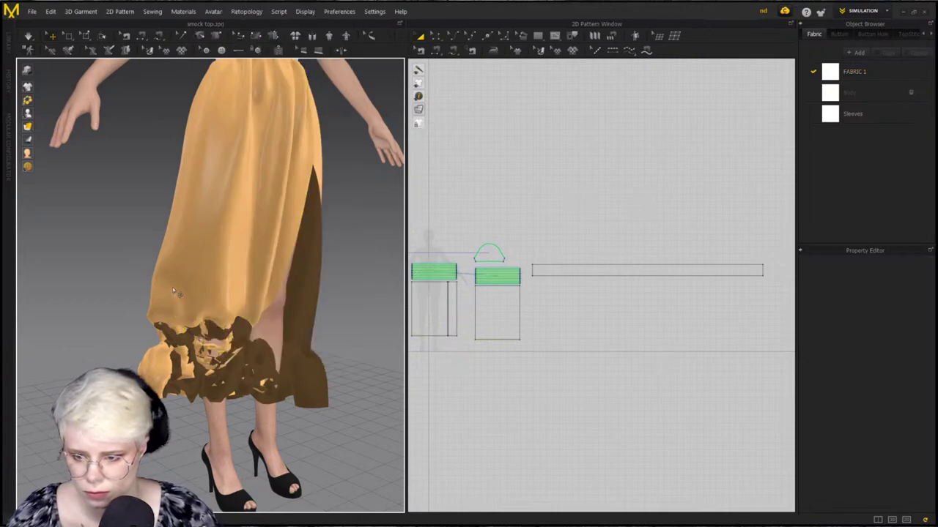
click(262, 377)
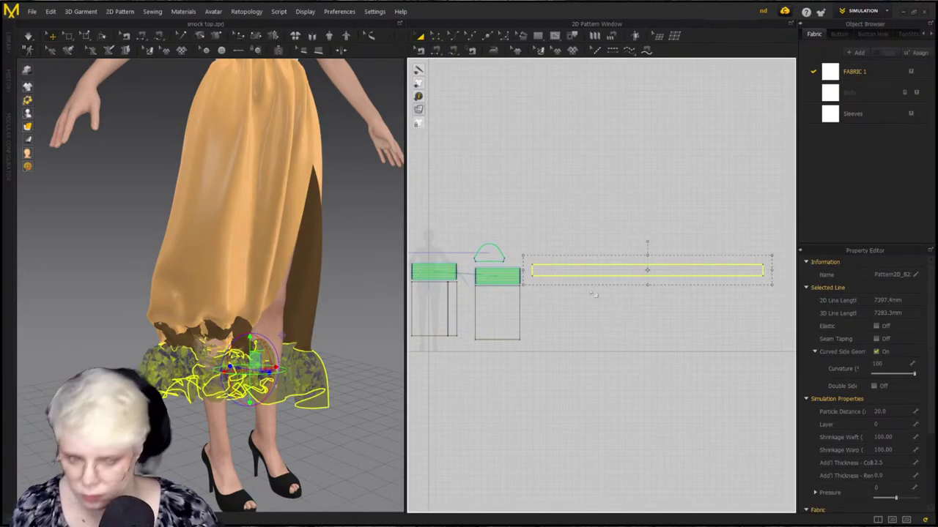
key(space)
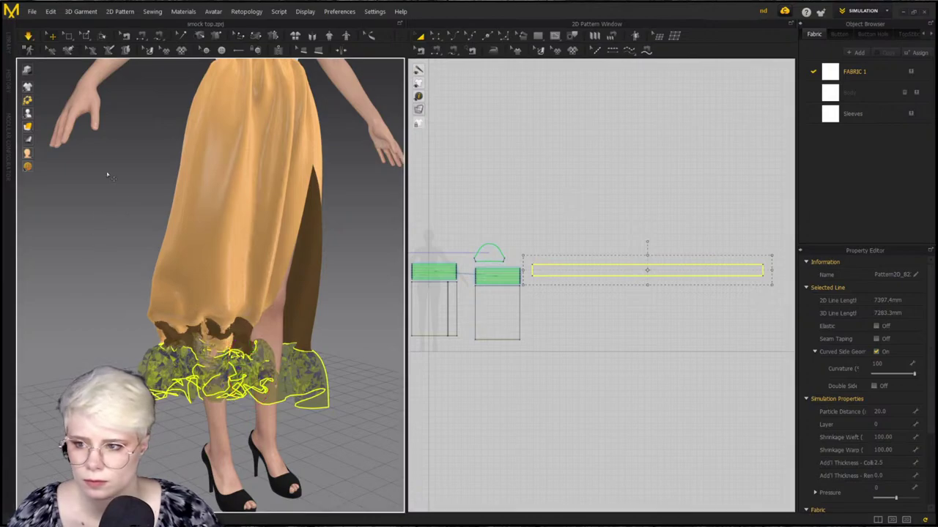
Set the particle distance of the main front skirt panel and the back skirt panel to 20
click(239, 267)
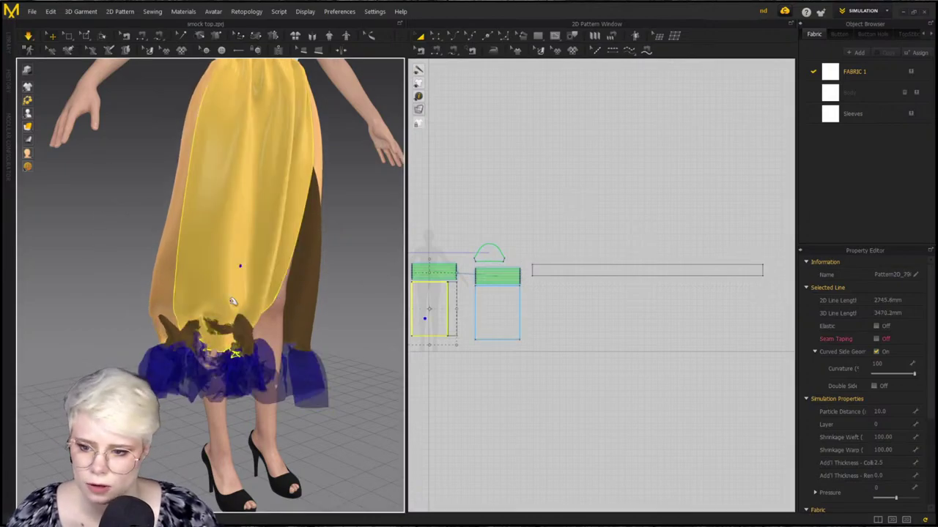
right_drag(276, 297, 239, 298)
shift+click(238, 296)
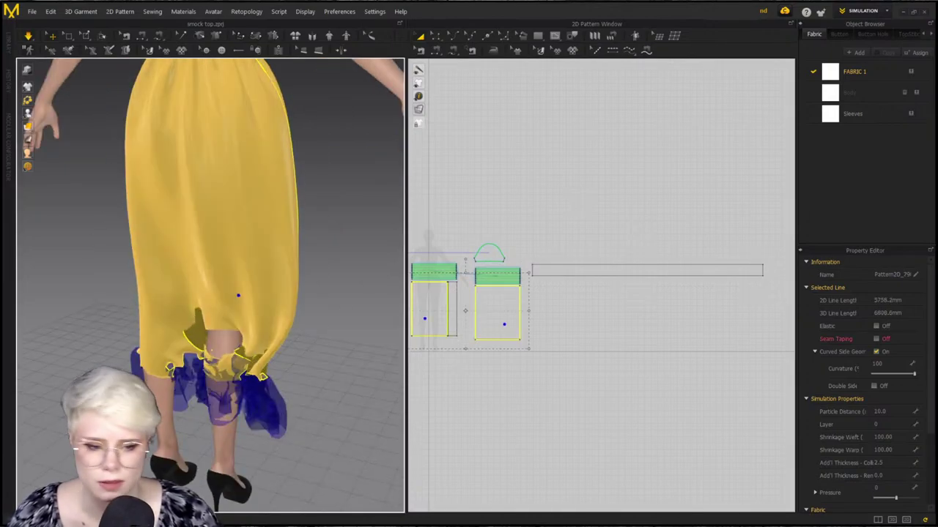
click(883, 411)
text(20)
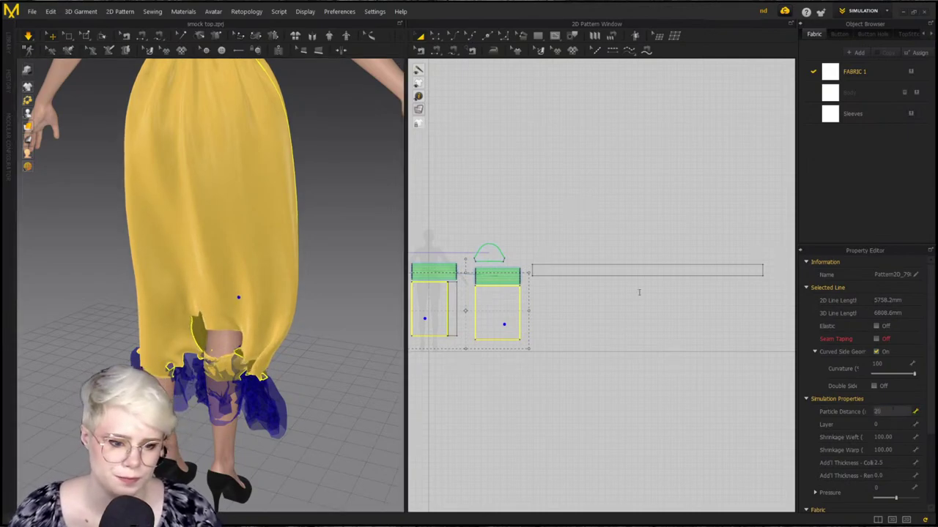
key(Return)
Reactivate the tangled hem ruffle and simulate the garment so the ruffle settles around the legs
click(611, 269)
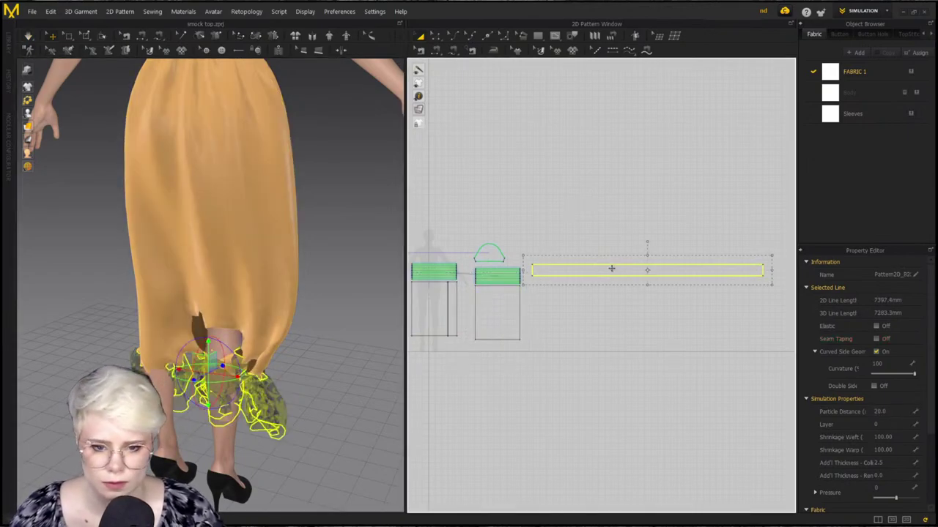
click(883, 412)
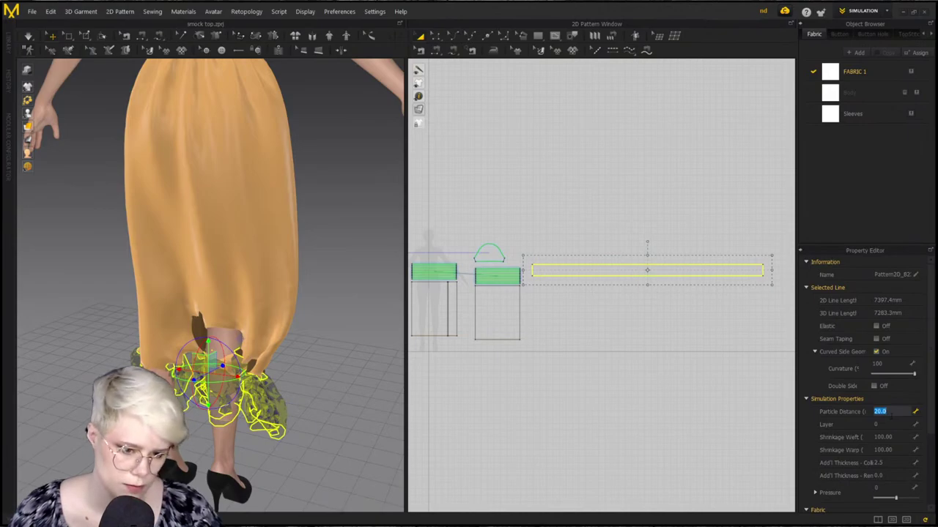
right_drag(308, 280, 283, 304)
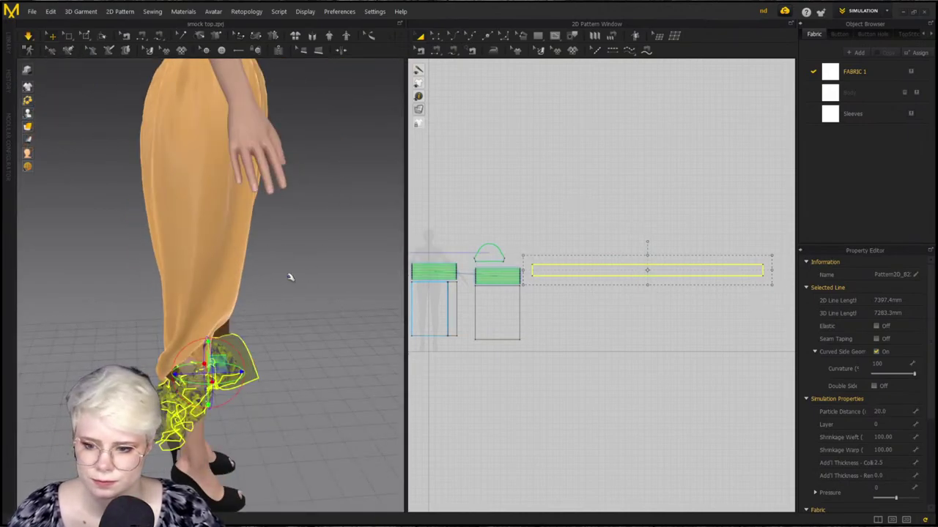
key(space)
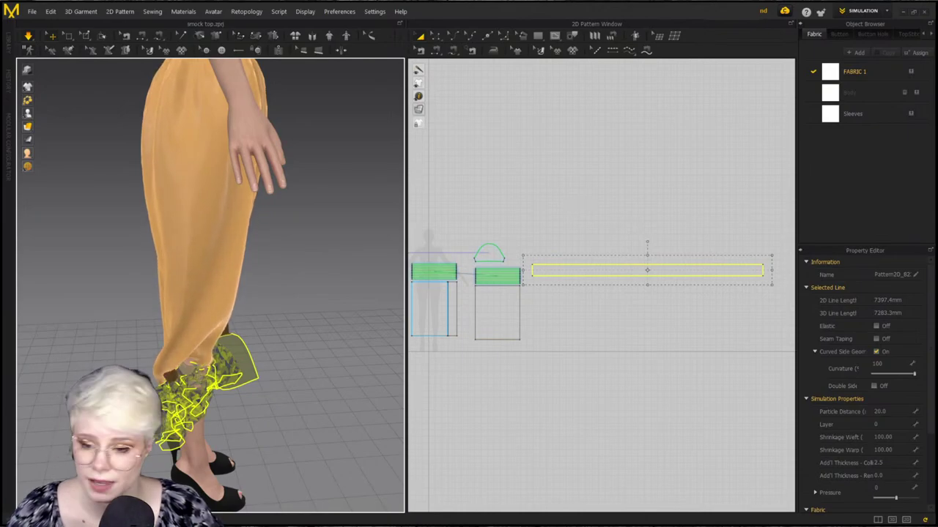
right_drag(305, 342, 209, 385)
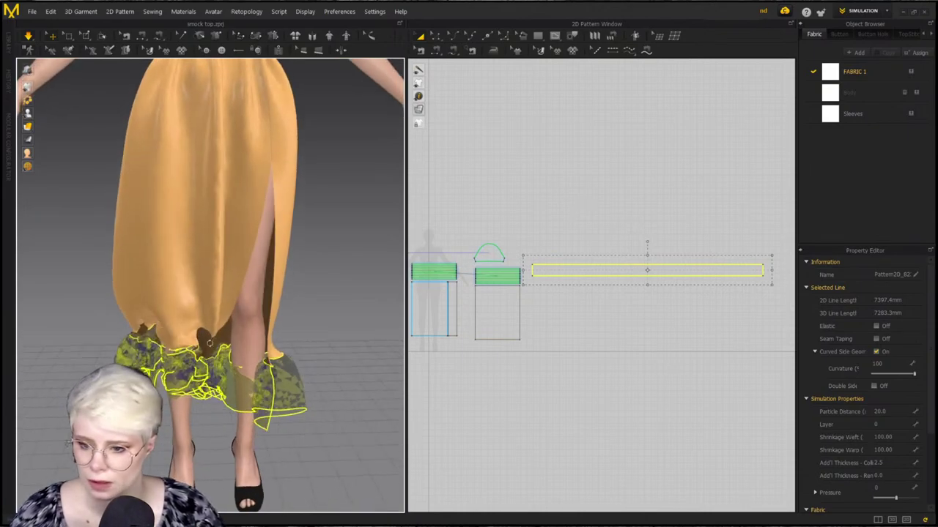
click(286, 388)
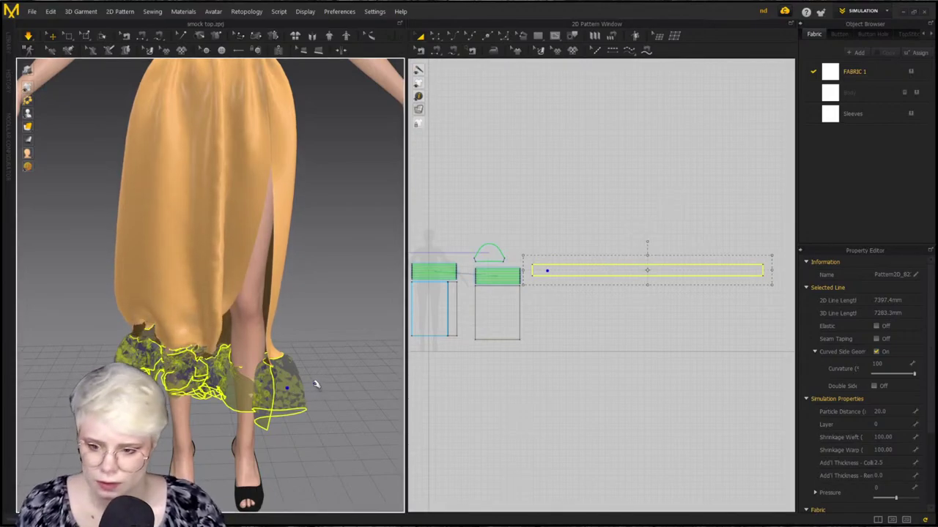
click(550, 290)
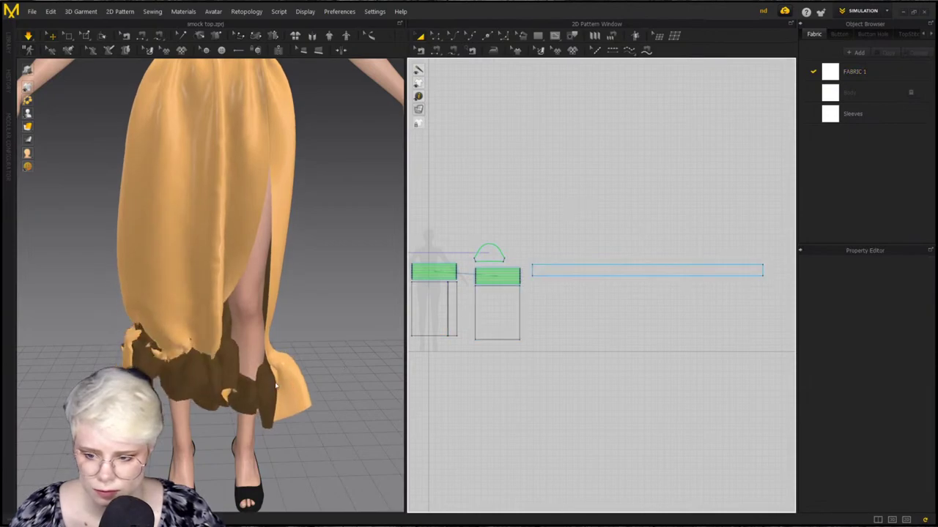
click(553, 271)
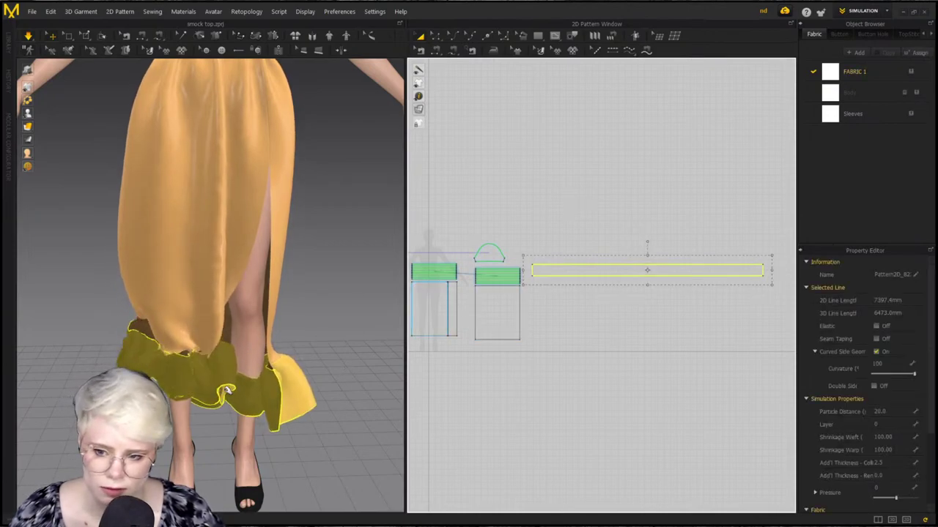
Pull the main front skirt panel outward, away from the tangled hem, in the 3D view
click(173, 302)
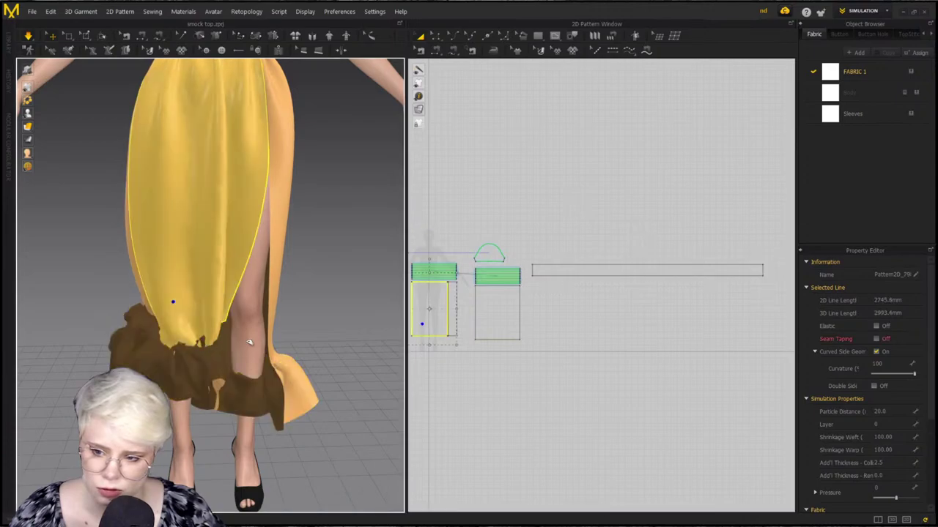
right_drag(247, 339, 175, 309)
key(space)
drag(186, 268, 258, 232)
Move the hem ruffle down below the skirt and deactivate it
drag(181, 388, 165, 445)
right_click(167, 445)
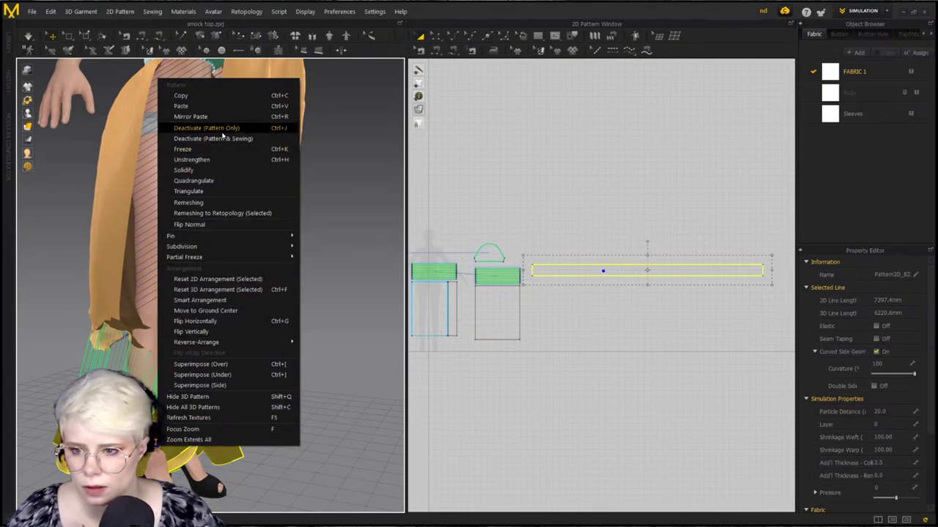
click(182, 149)
Simulate the skirt while pulling its front and back panels outward to untangle them from the legs and each other
drag(256, 222, 216, 270)
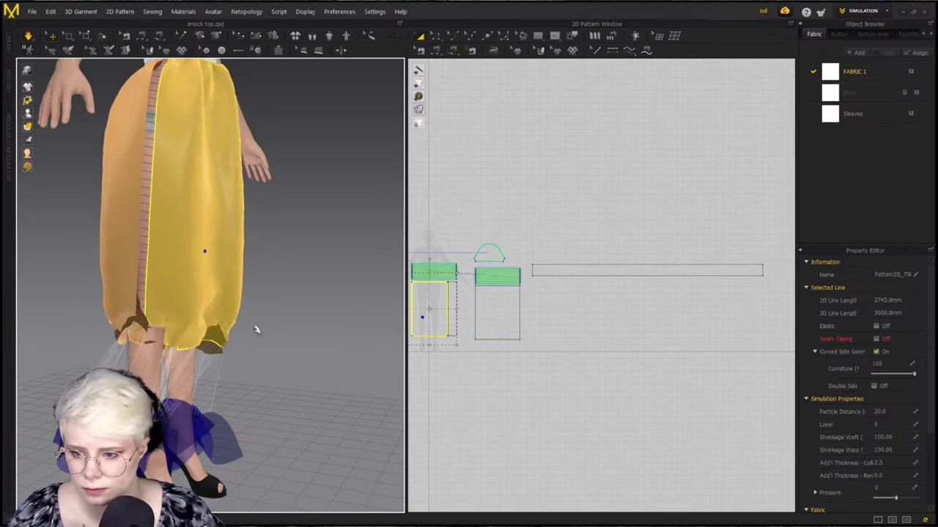
right_drag(144, 345, 199, 338)
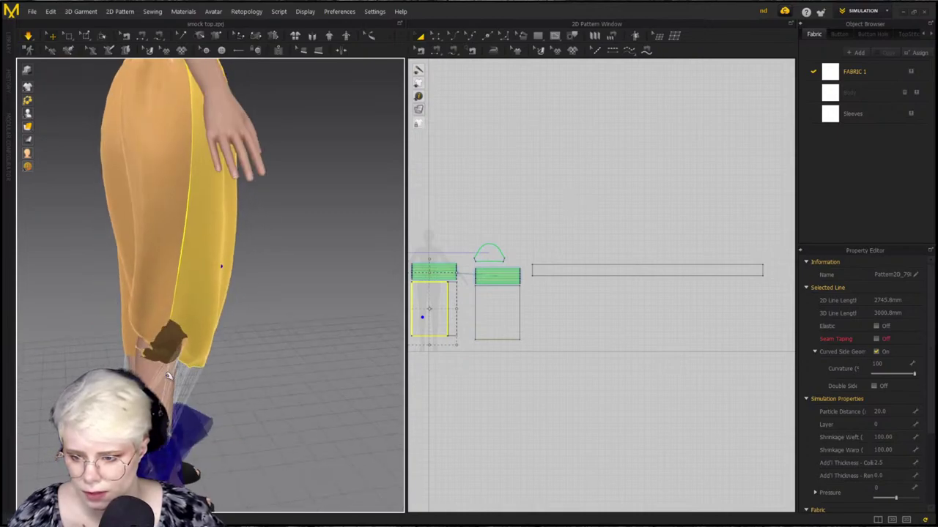
click(161, 249)
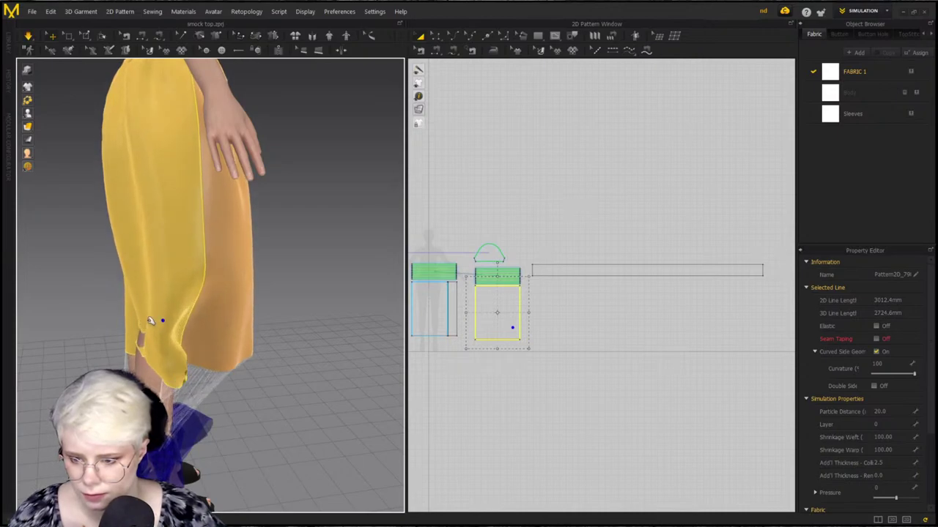
drag(84, 321, 10, 302)
right_drag(66, 344, 195, 342)
drag(110, 322, 14, 287)
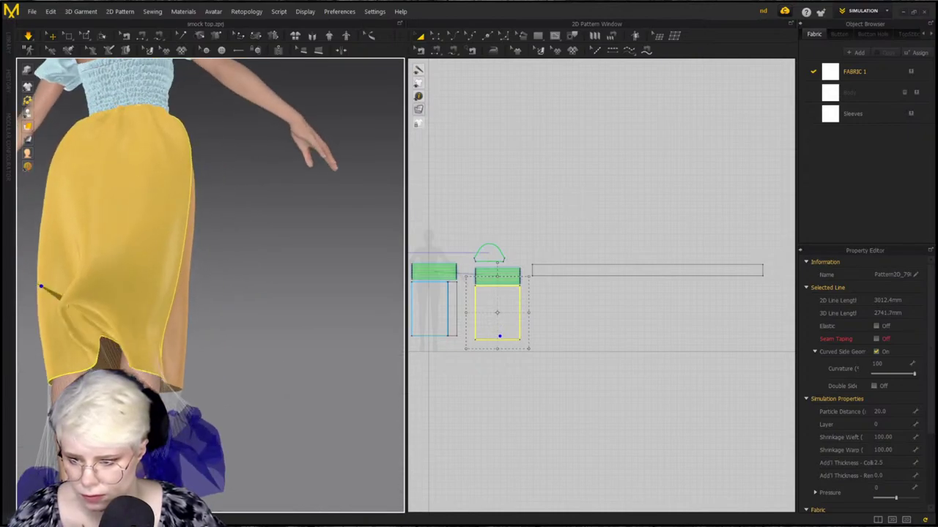
right_drag(84, 325, 230, 328)
drag(132, 338, 800, 32)
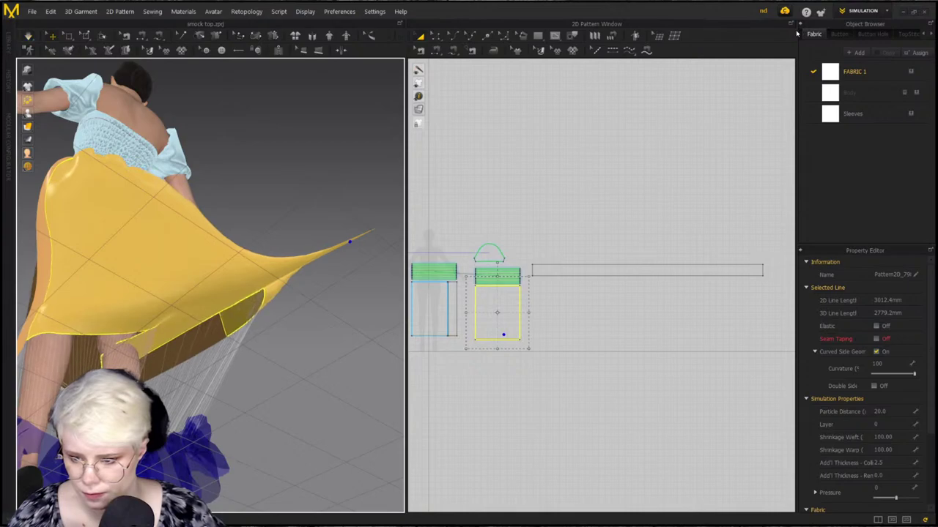
Switch to box mesh selection and select the mesh along the lower edge of the back skirt panel
click(69, 36)
click(156, 375)
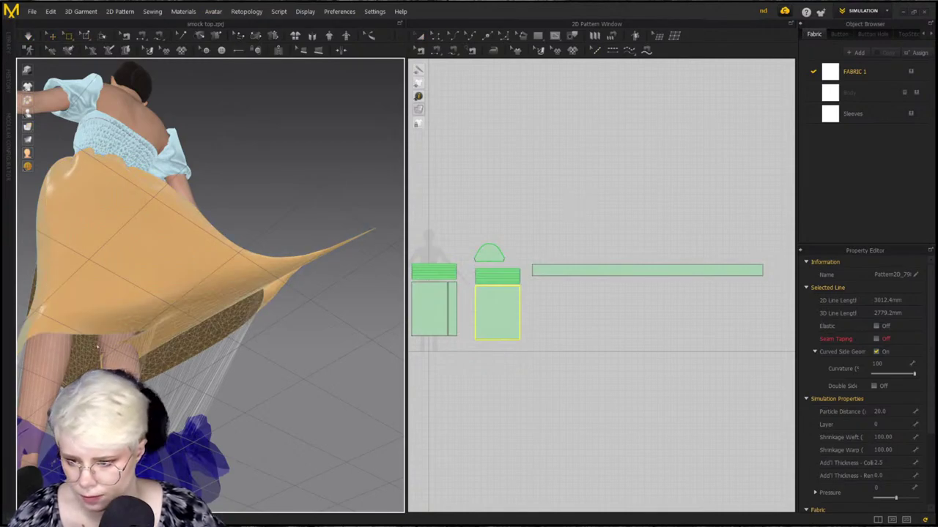
drag(97, 348, 158, 379)
click(150, 369)
scroll(503, 359, up, 3)
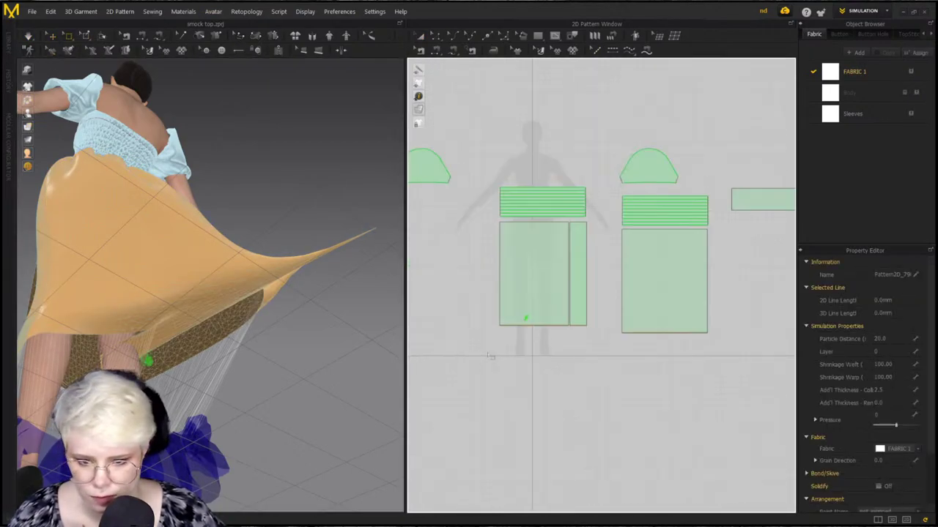
drag(530, 334, 510, 300)
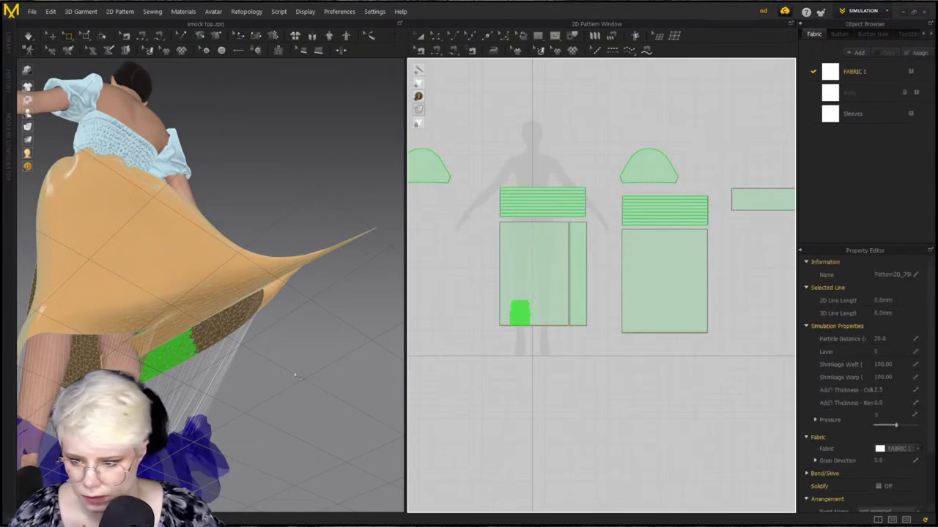
drag(104, 334, 159, 379)
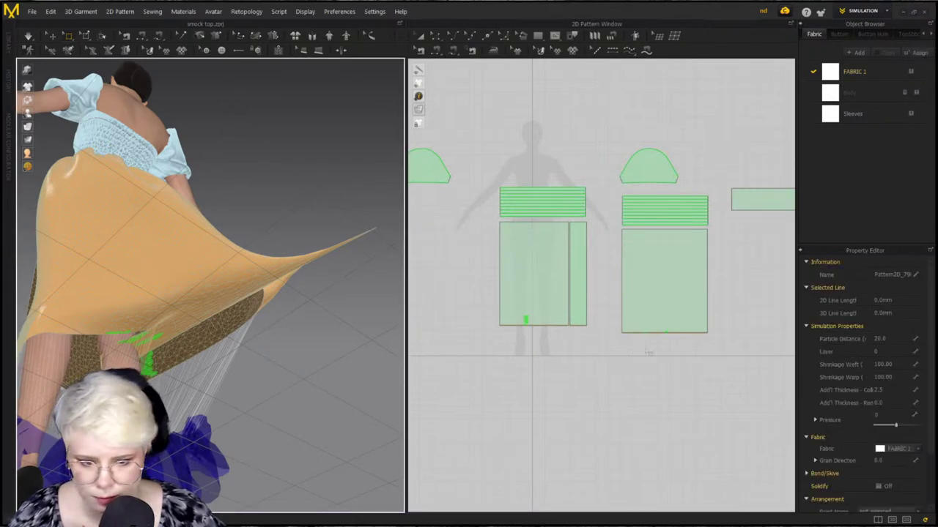
scroll(649, 352, down, 3)
Pull the selected back hem mesh outward and simulate the garment so the skirt falls free
click(171, 338)
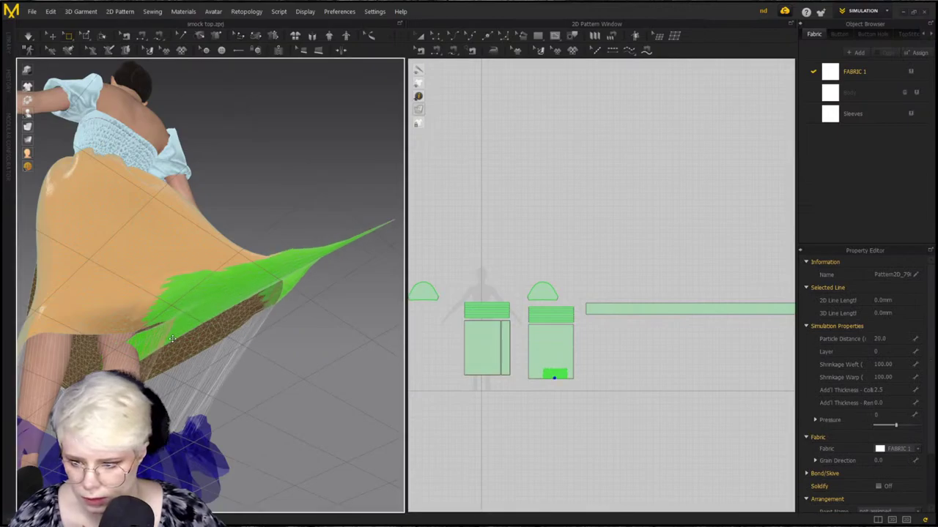
drag(172, 339, 249, 327)
key(space)
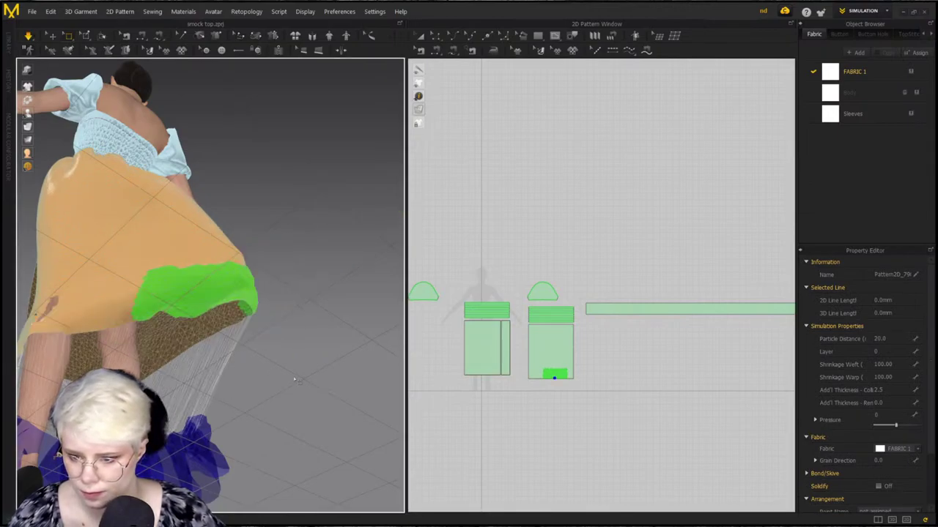
right_drag(320, 351, 261, 373)
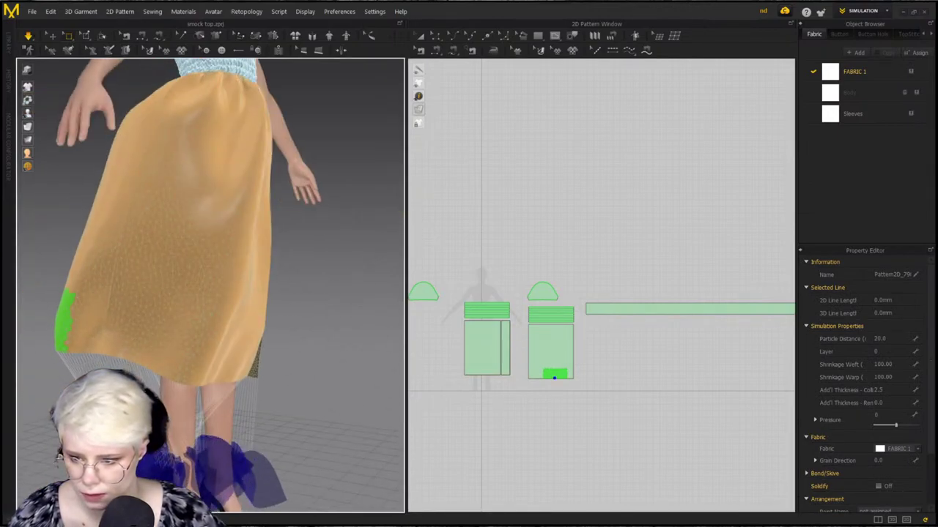
middle_drag(262, 373, 320, 304)
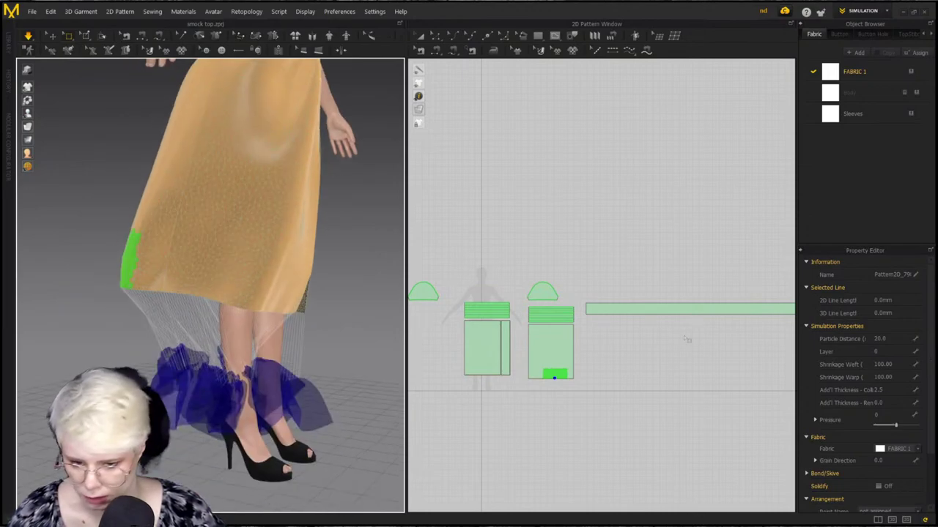
Return to whole-pattern selection, pause the simulation, and reactivate the hem ruffle
scroll(704, 328, down, 1)
click(673, 378)
key(a)
click(713, 314)
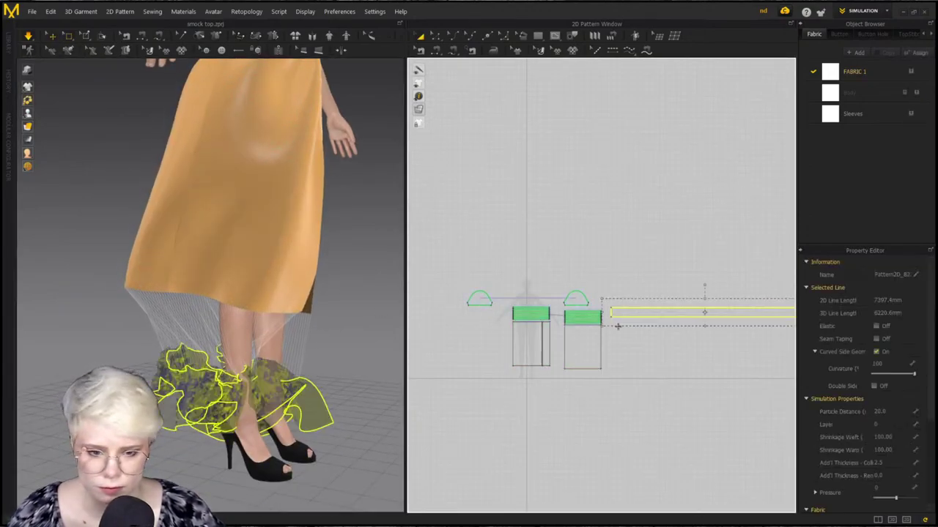
right_click(217, 195)
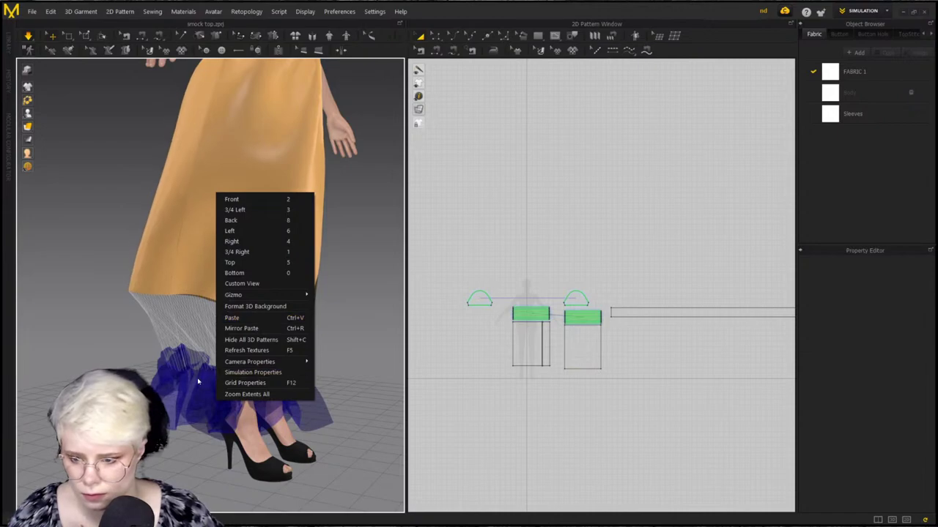
key(space)
click(173, 387)
click(206, 396)
right_click(220, 395)
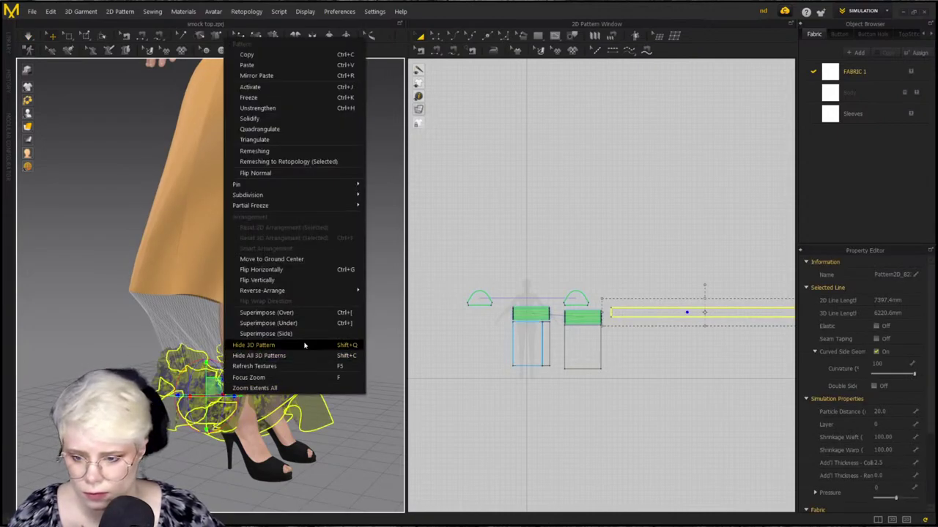
click(293, 93)
Superimpose the ruffle under its sewn skirt hem and simulate the garment until the ruffle drapes
right_click(284, 407)
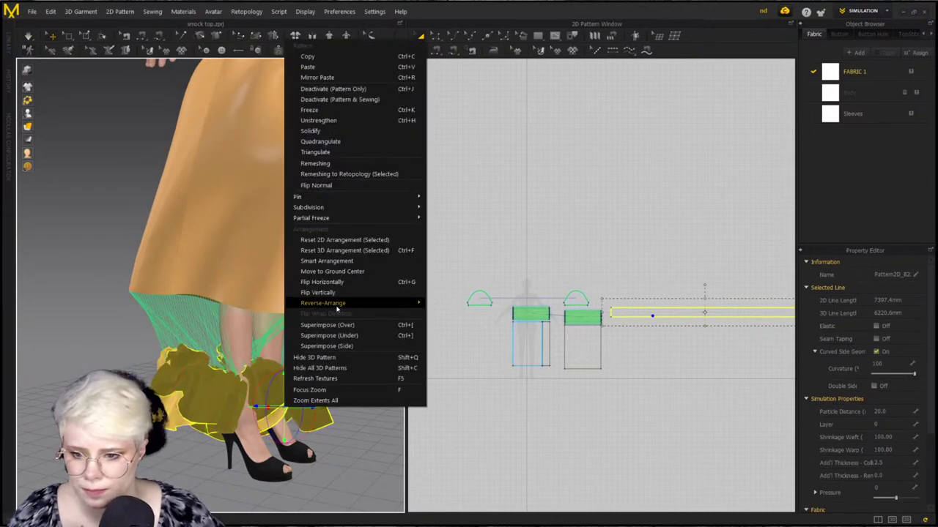
click(356, 335)
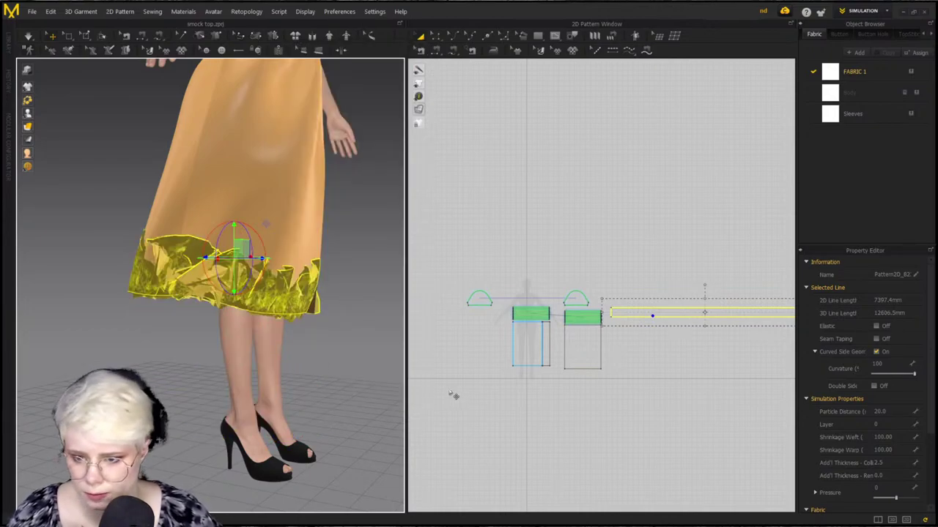
key(space)
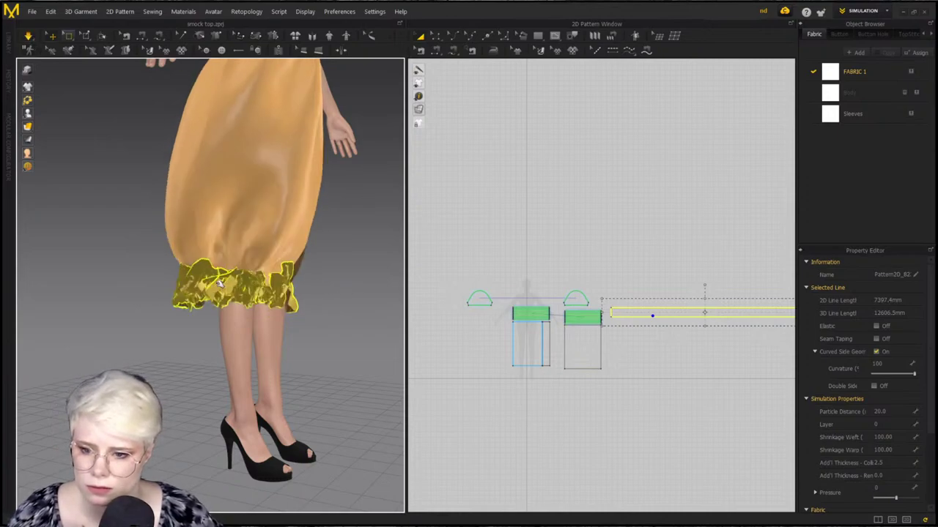
right_drag(289, 284, 238, 282)
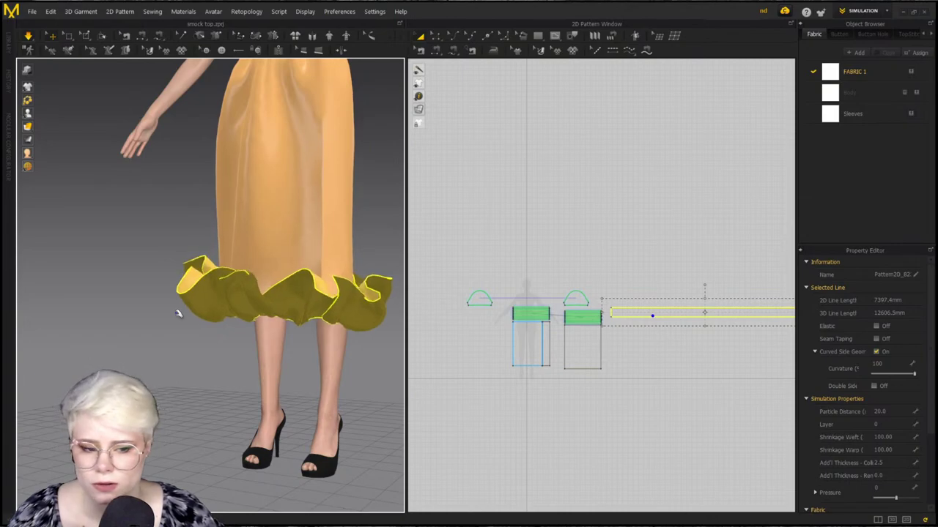
scroll(176, 345, down, 1)
scroll(280, 162, down, 3)
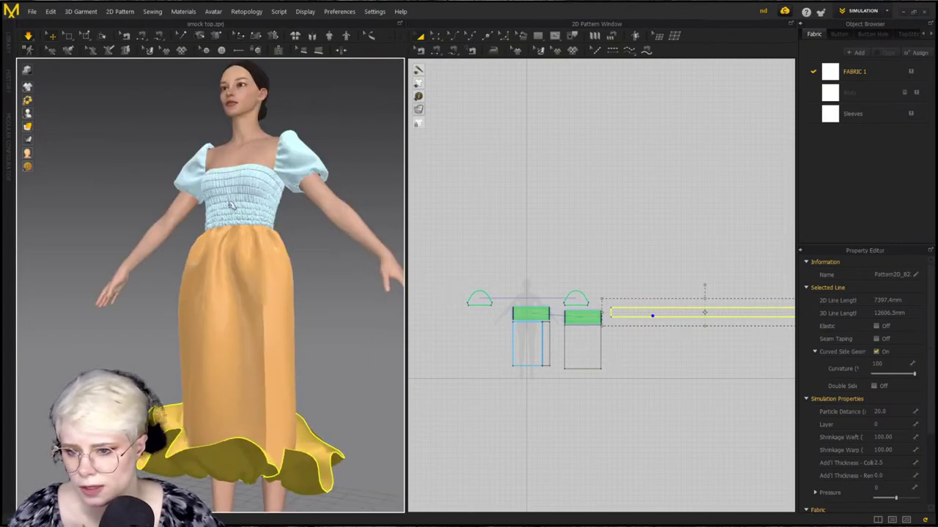
middle_drag(226, 367, 226, 313)
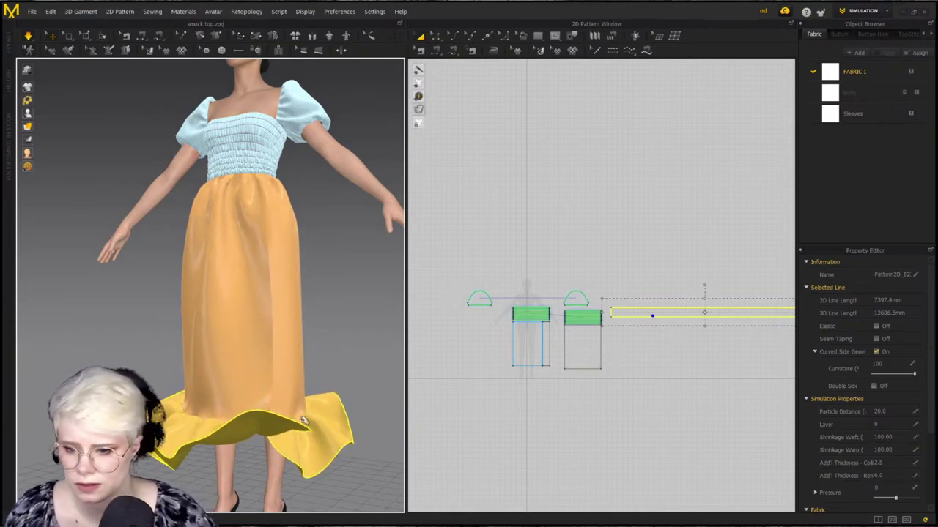
Turn off Strengthen on all three skirt panels and the hem ruffle together, leaving the simulation running
click(228, 464)
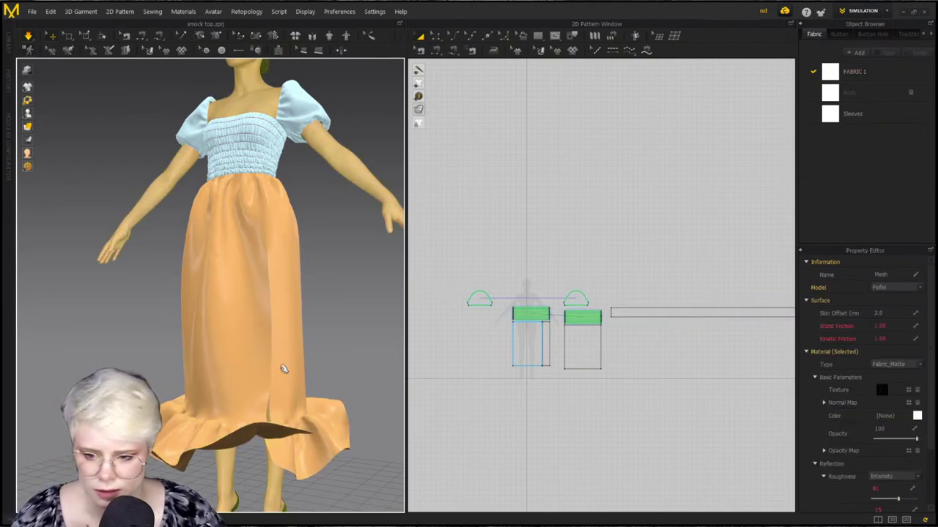
click(224, 394)
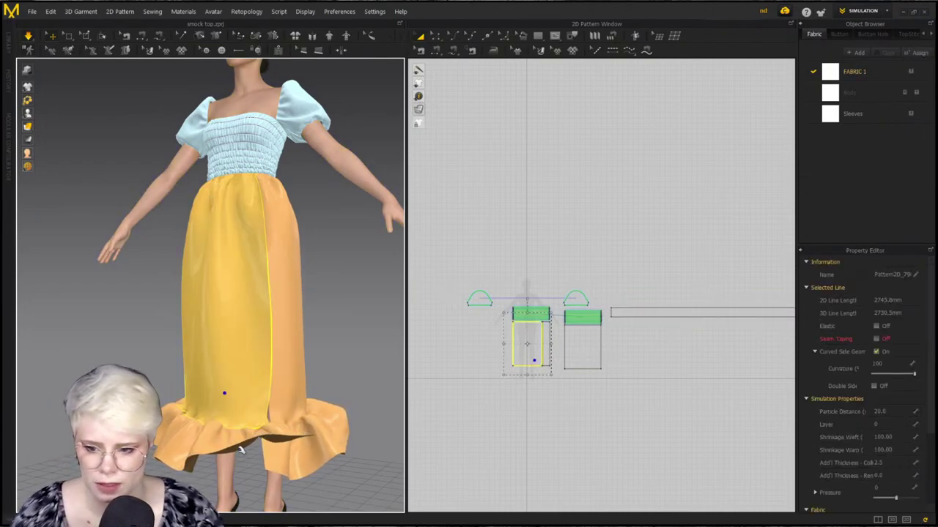
click(204, 441)
shift+click(286, 389)
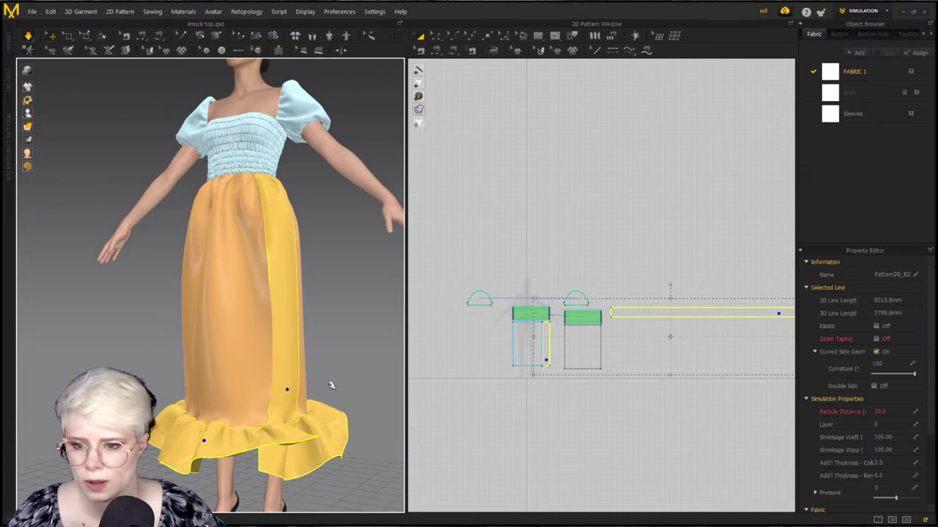
shift+click(246, 381)
shift+click(307, 387)
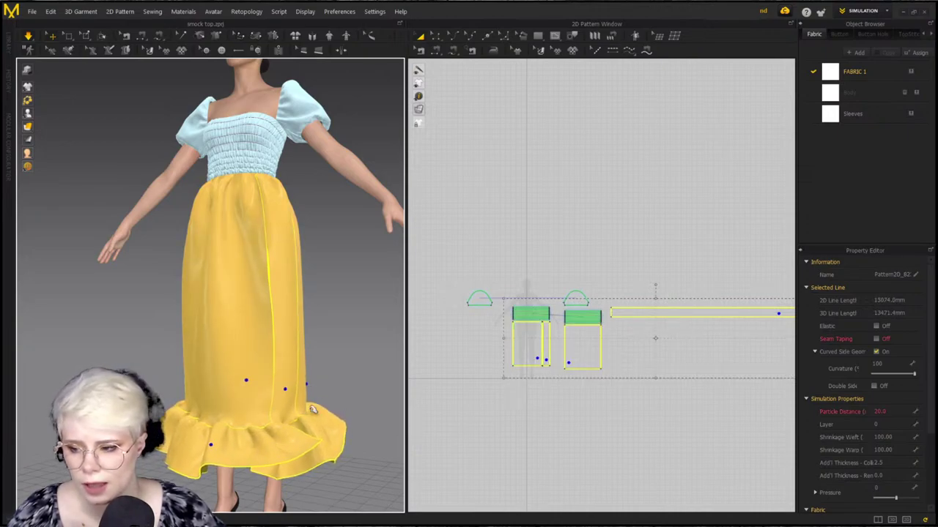
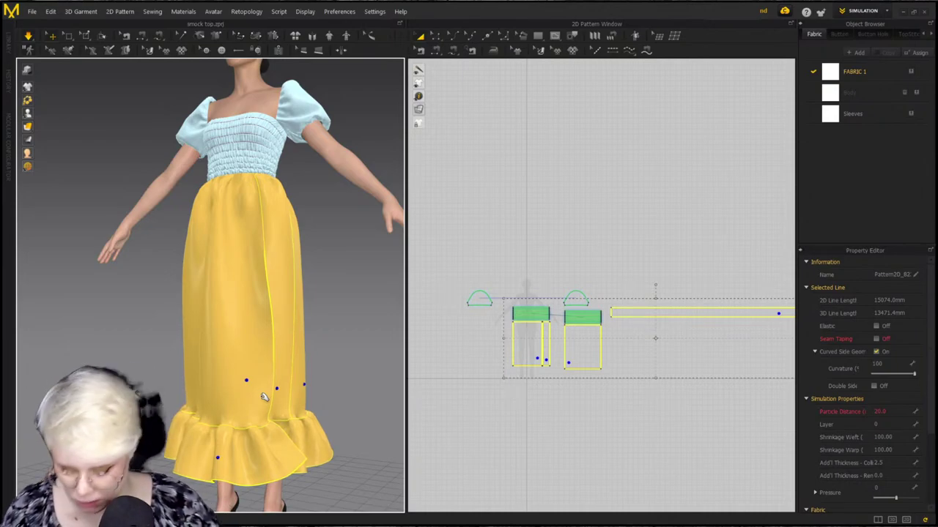
key(ctrl+h)
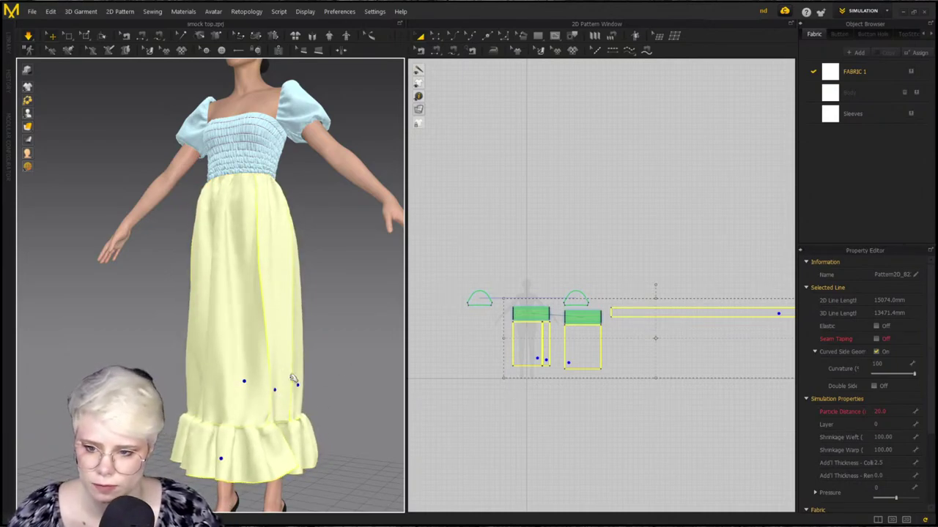
click(323, 379)
right_drag(325, 379, 344, 370)
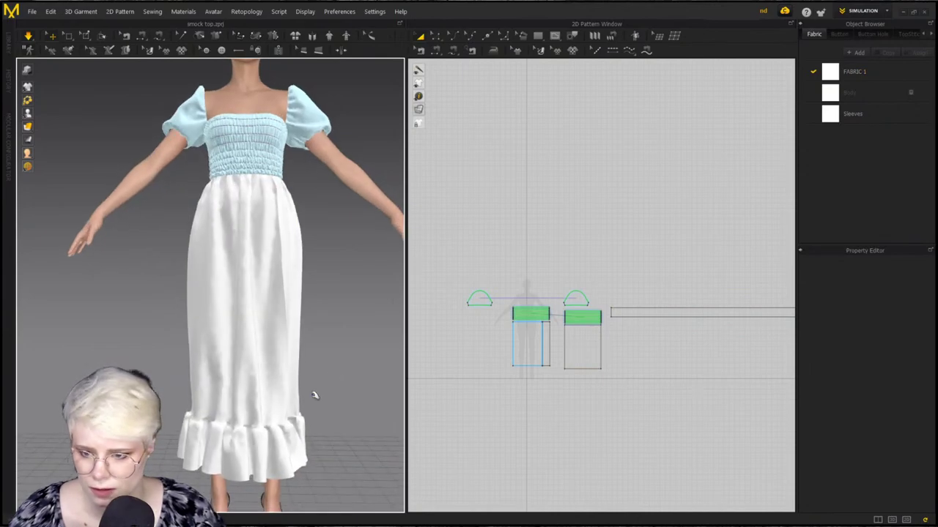
Turn on Elastic for the ruffle pattern's lower edge and set its ratio to 100
click(217, 429)
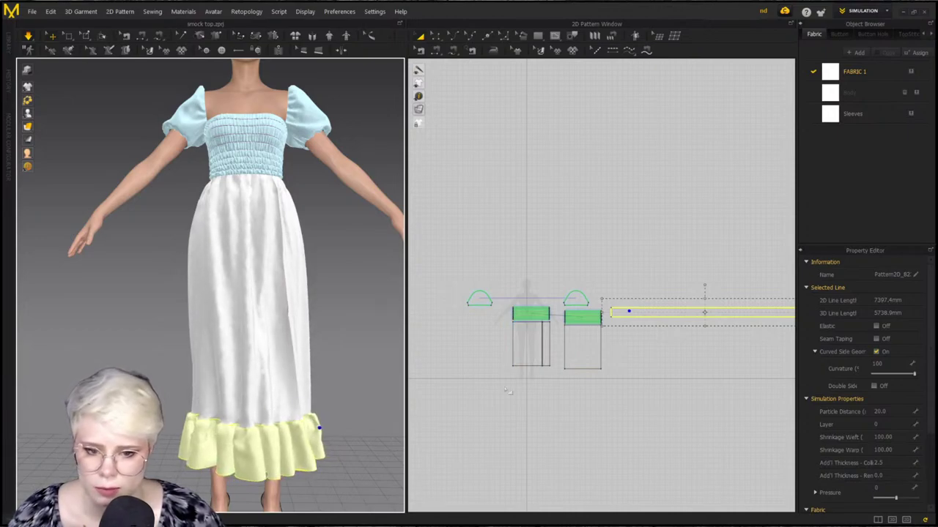
scroll(630, 344, up, 4)
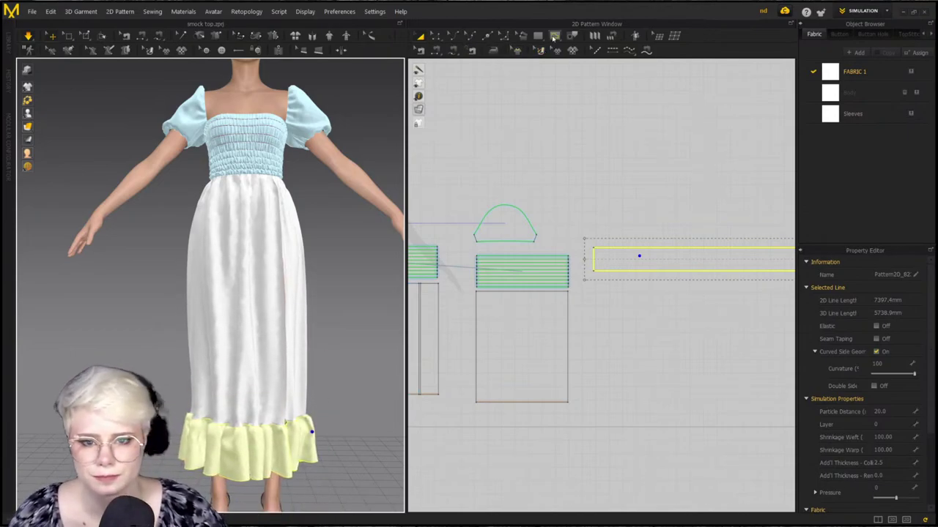
scroll(691, 283, down, 2)
click(688, 264)
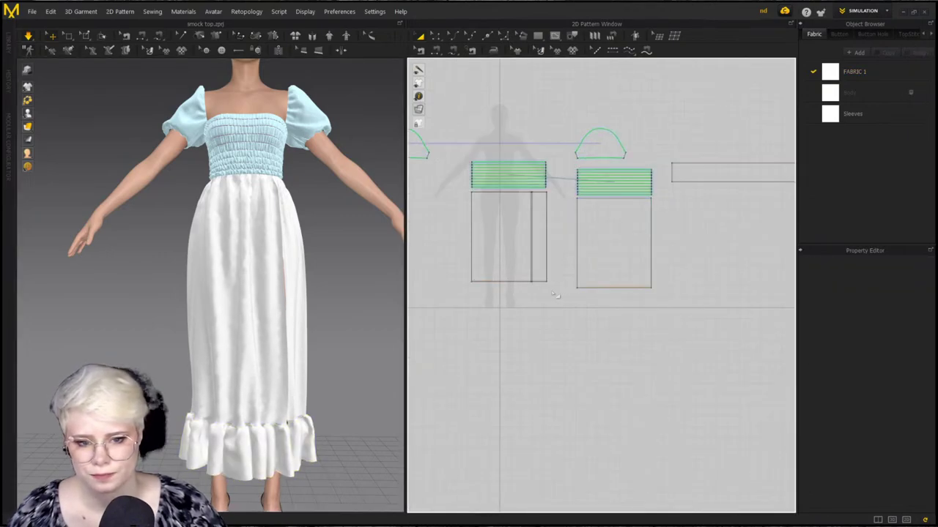
scroll(689, 257, down, 1)
scroll(597, 242, up, 3)
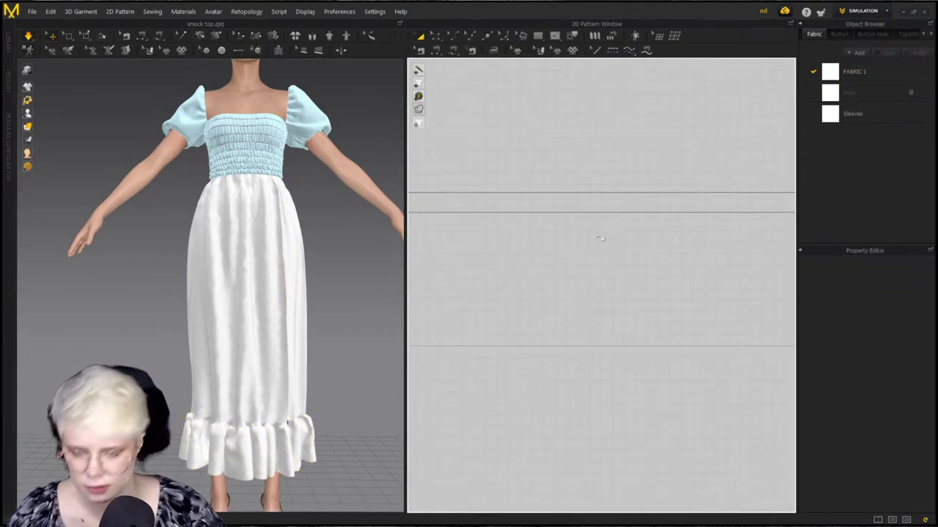
click(605, 213)
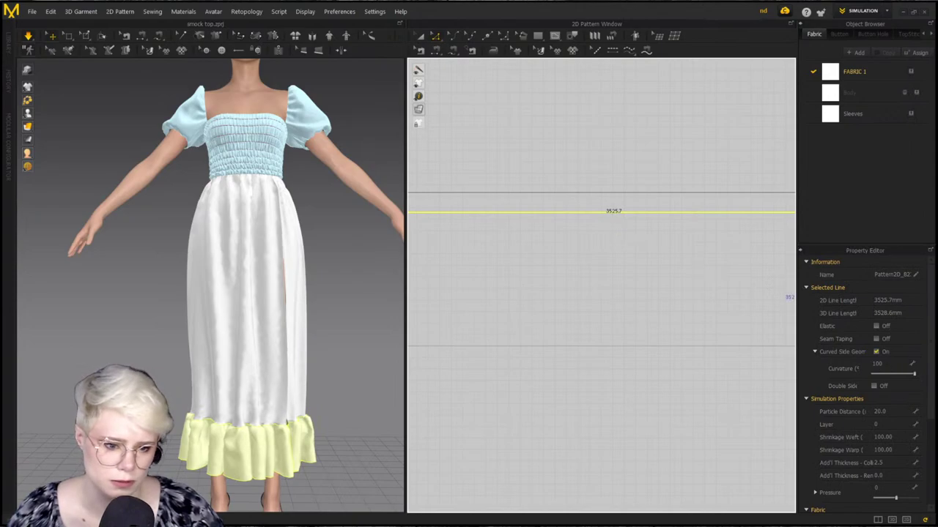
click(876, 326)
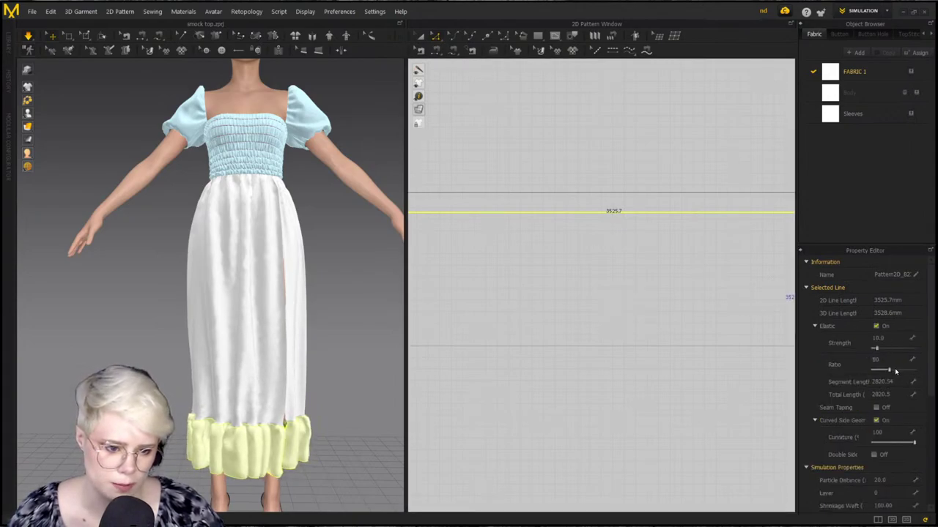
click(895, 370)
Raise the Elastic ratio of the ruffle's lower edge to 120
scroll(886, 377, down, 3)
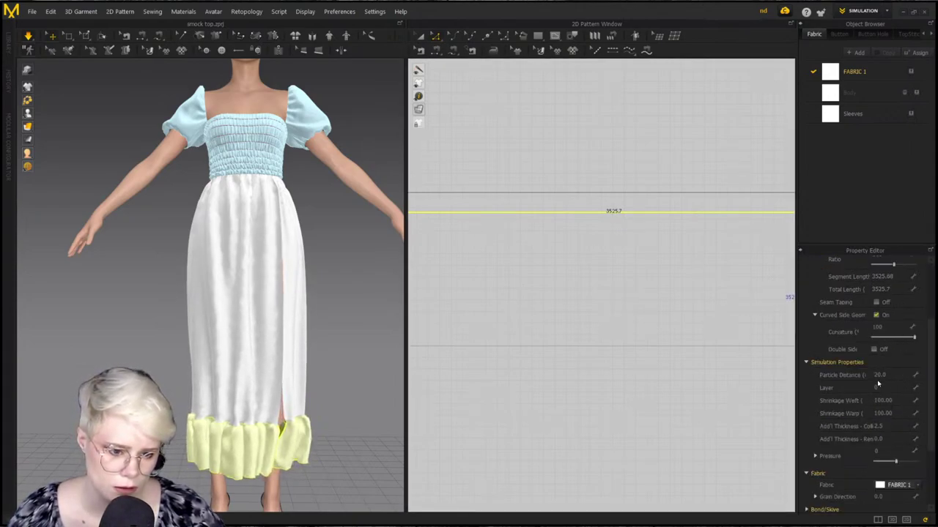
scroll(886, 340, up, 3)
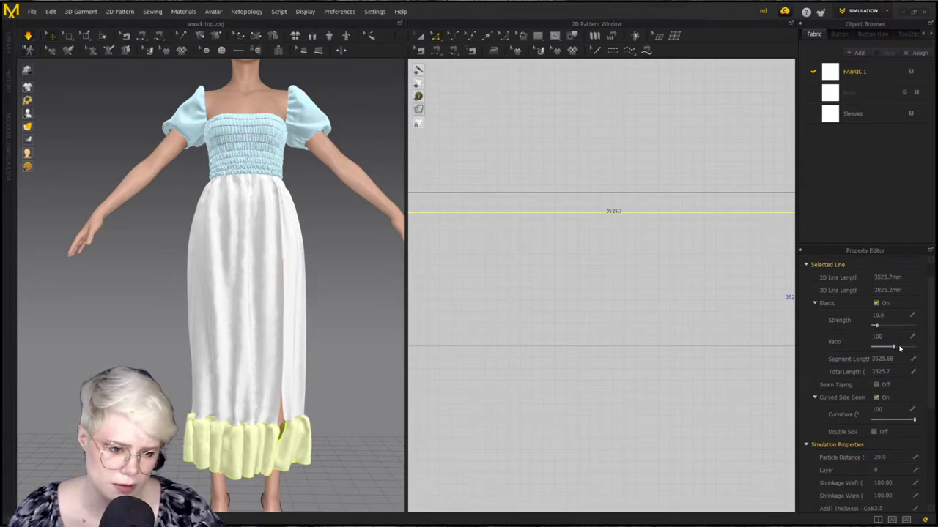
double_click(892, 337)
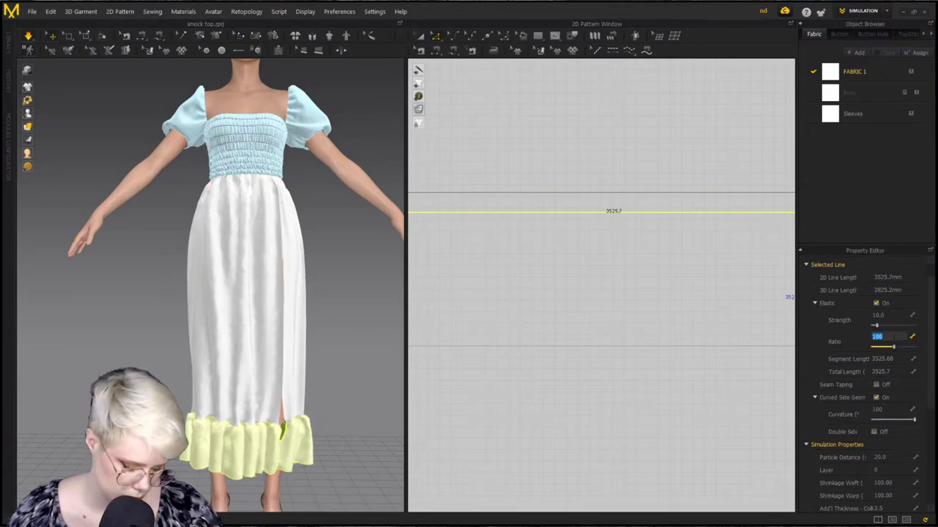
text(120)
key(Return)
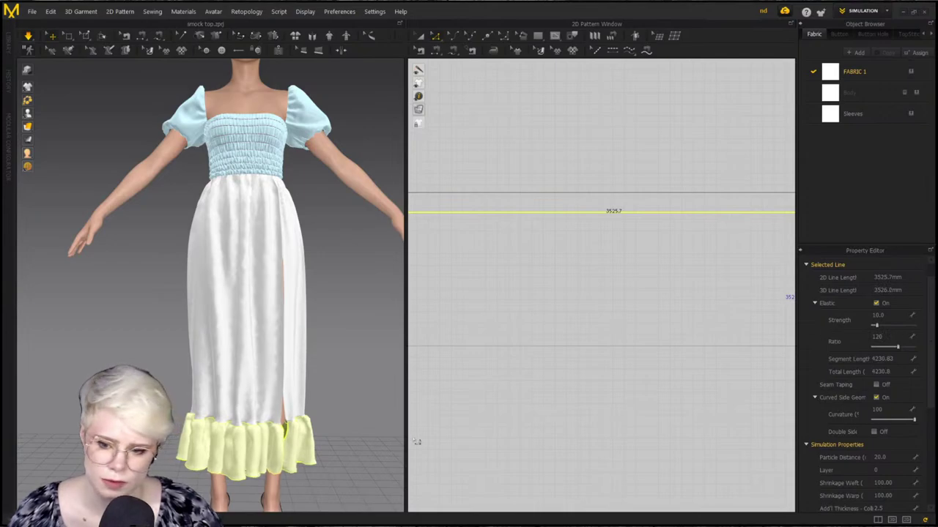
Apply seam taping along the ruffle's lower edge and resume the garment simulation
scroll(291, 450, up, 2)
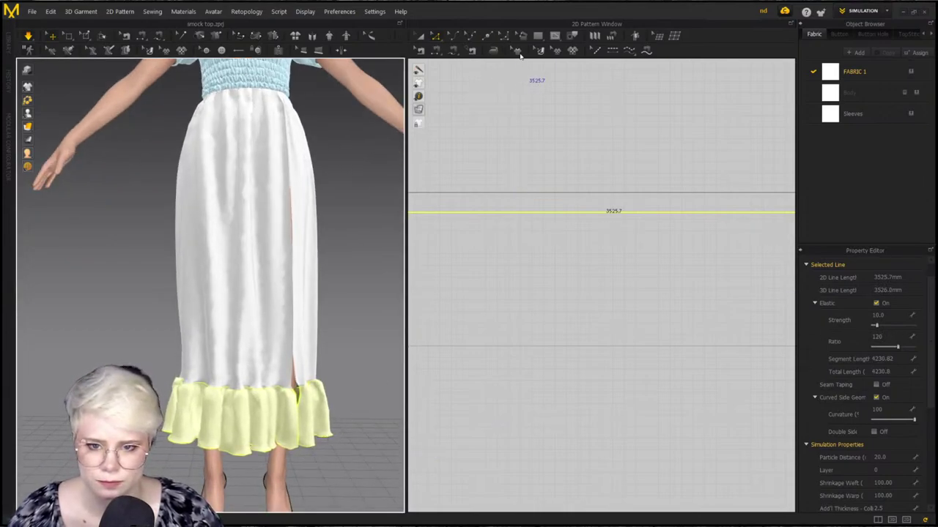
scroll(590, 224, down, 2)
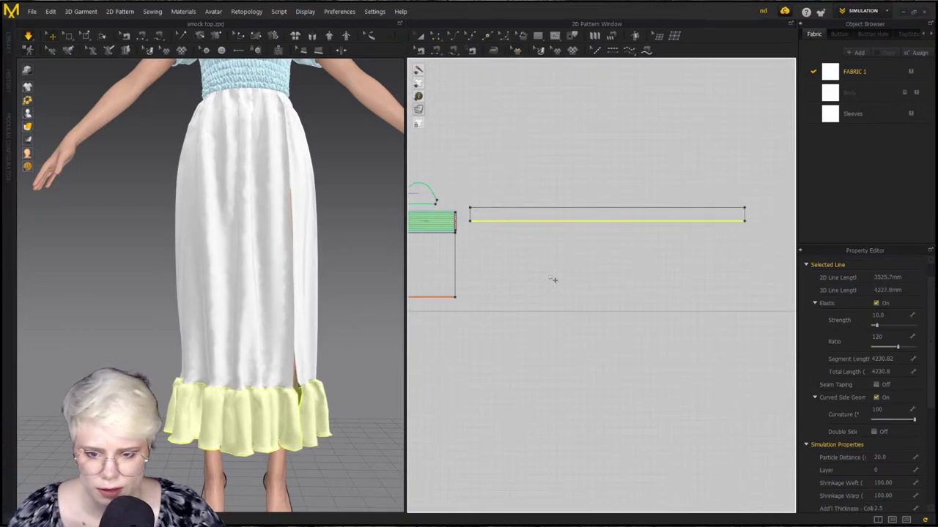
click(549, 221)
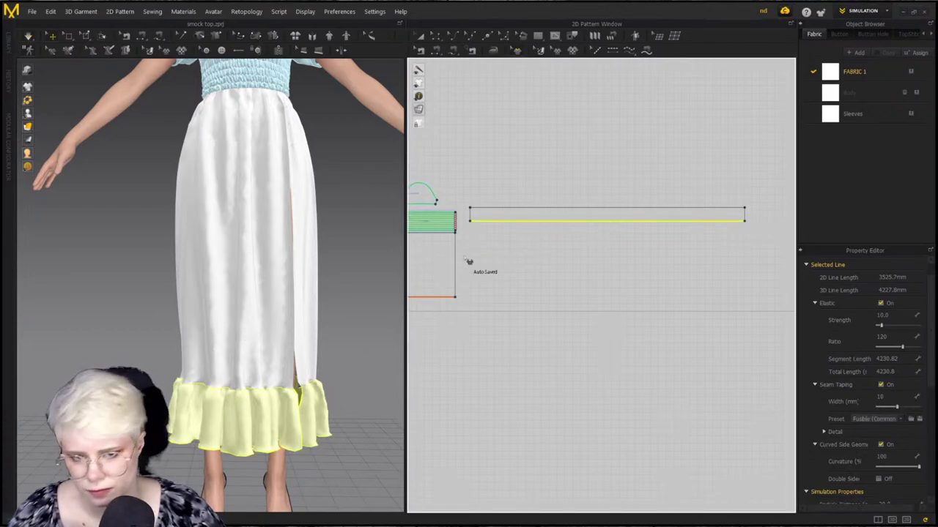
scroll(425, 300, up, 3)
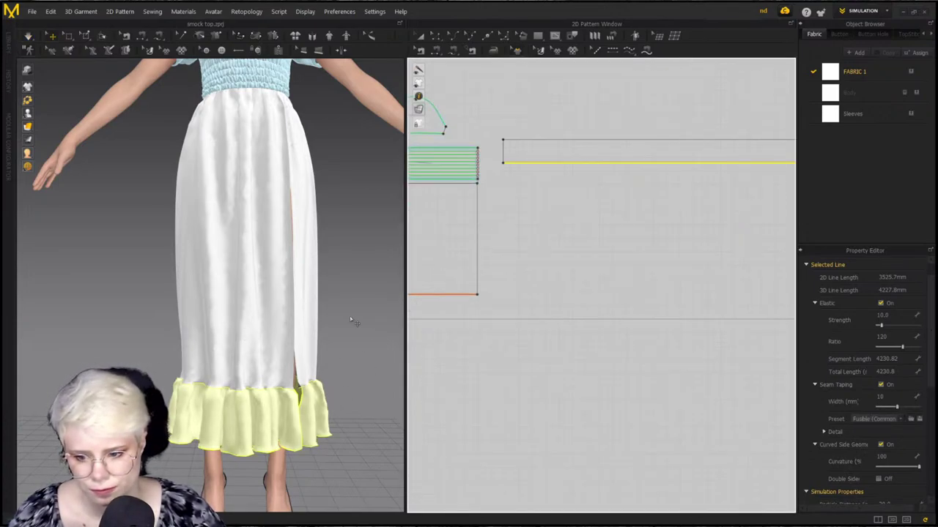
key(space)
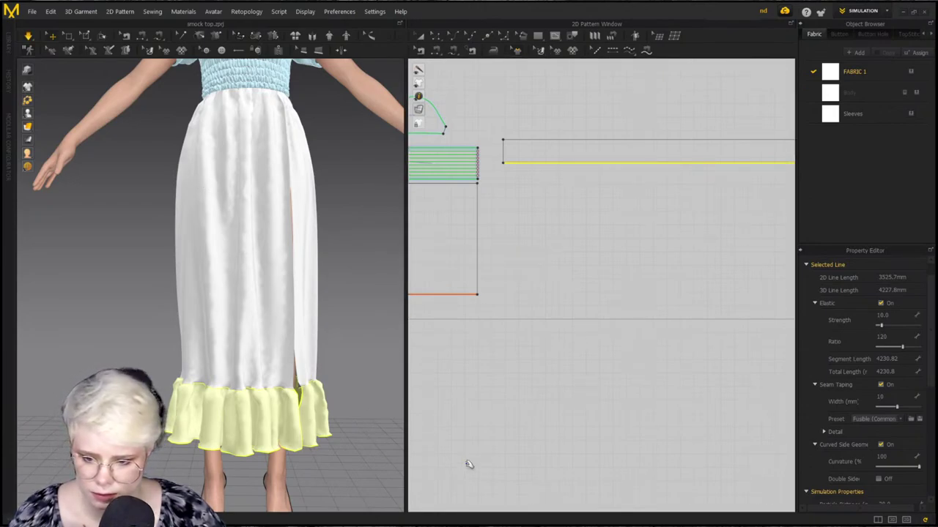
Increase the Elastic ratio of the ruffle's taped lower edge to 150 and inspect the drape around the slit
click(341, 462)
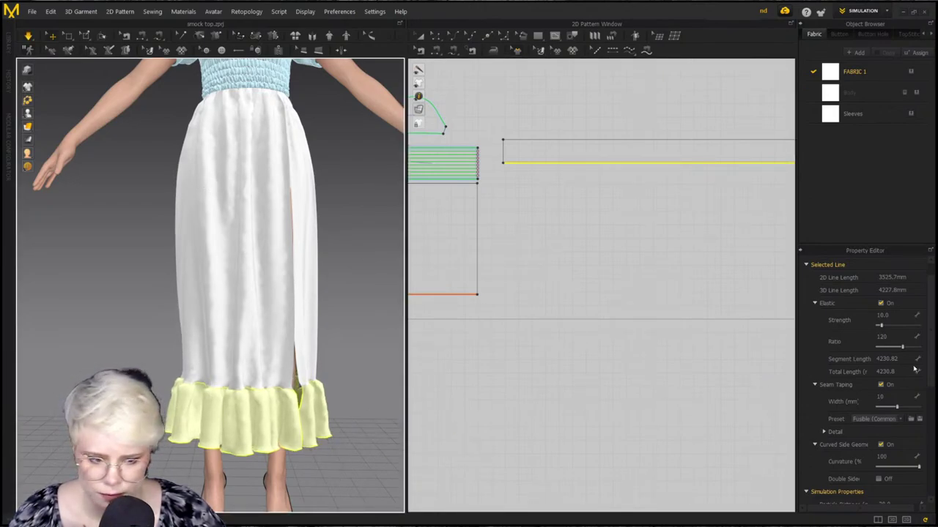
click(897, 338)
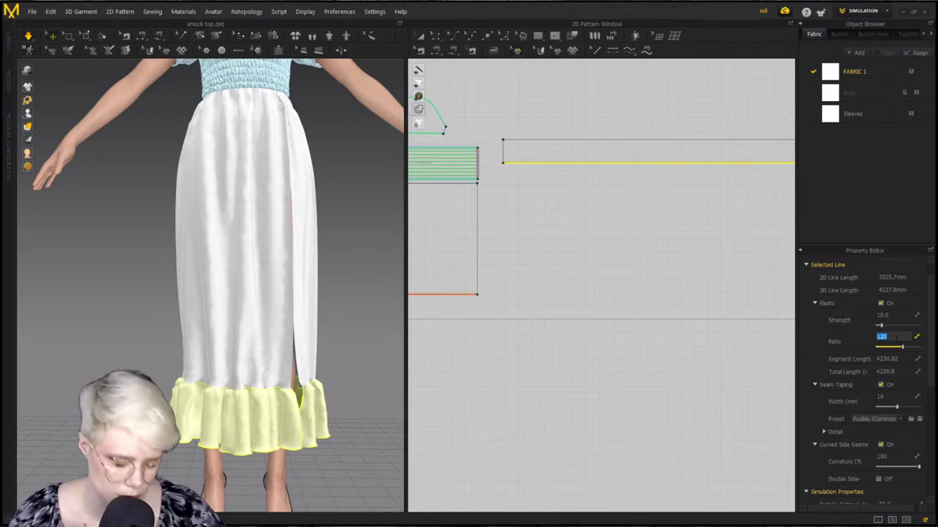
key(Return)
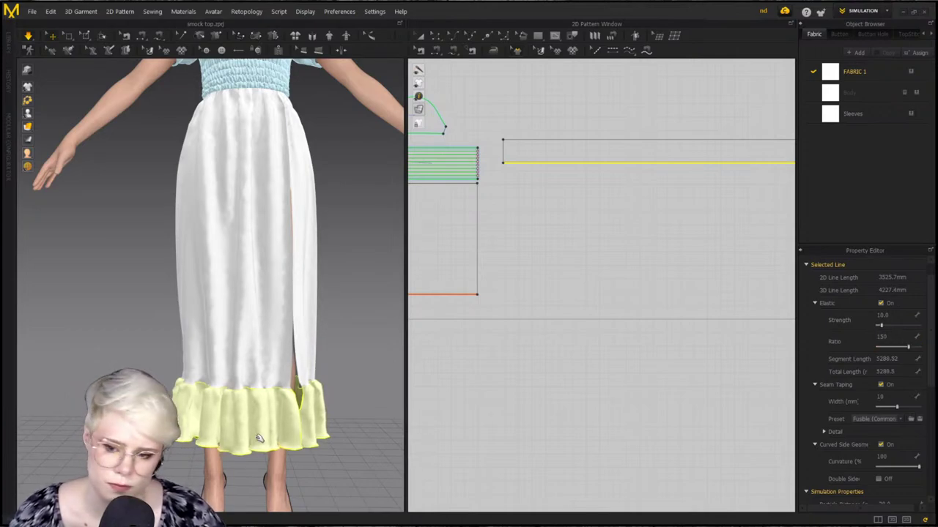
right_drag(312, 450, 278, 470)
scroll(216, 466, up, 2)
right_drag(216, 465, 170, 471)
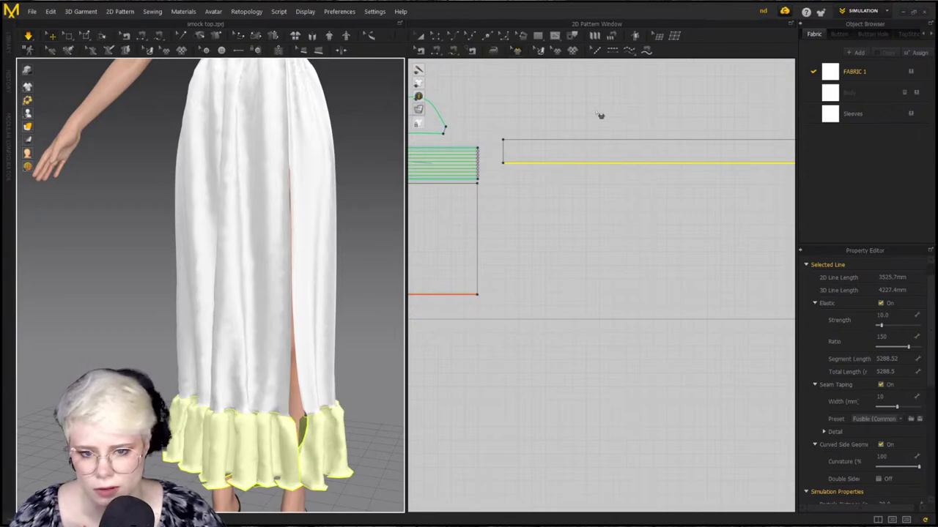
Set the whole ruffle pattern's particle distance to 10 and simulate the garment
key(a)
drag(602, 119, 696, 195)
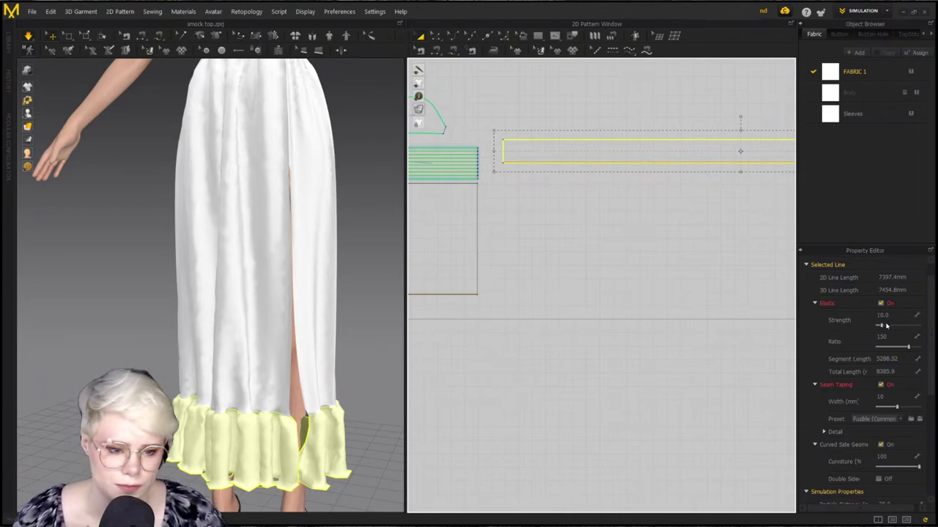
scroll(799, 368, down, 2)
scroll(862, 370, down, 1)
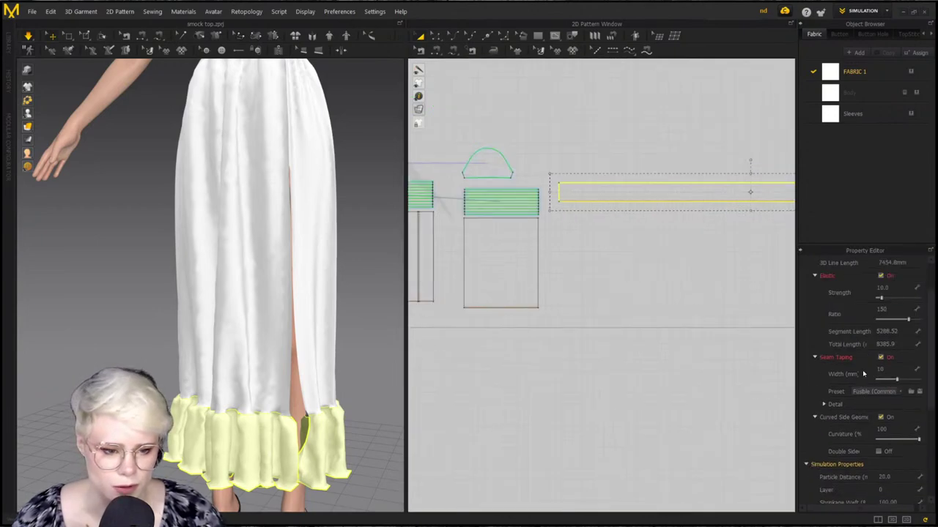
scroll(862, 372, up, 1)
scroll(864, 381, down, 3)
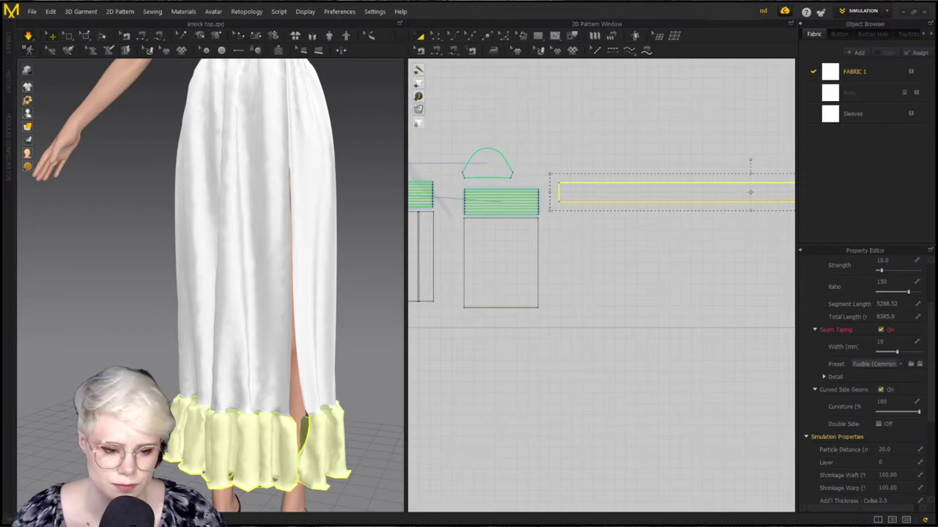
click(895, 450)
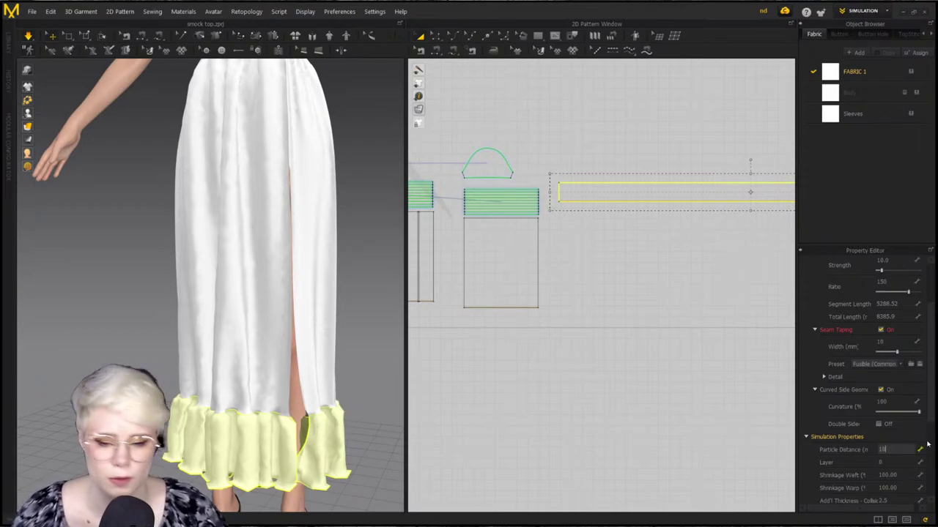
text(10)
key(Return)
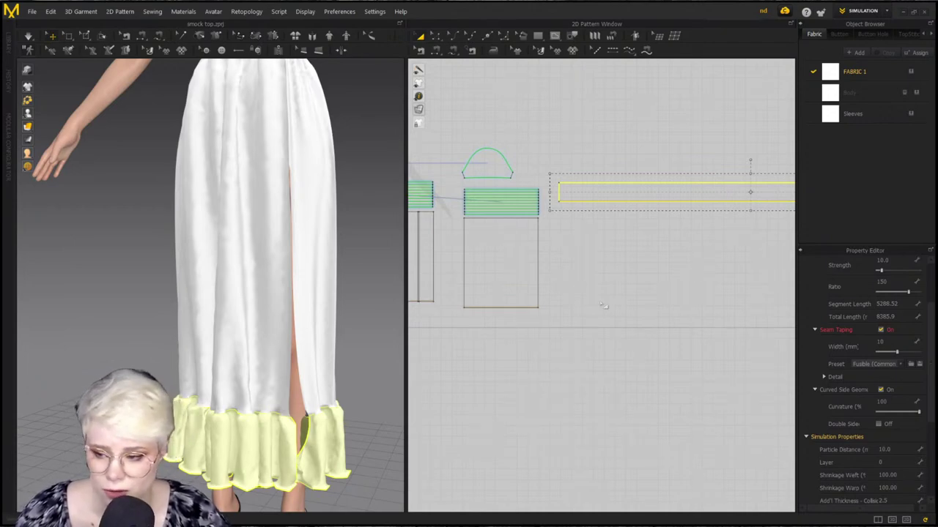
click(28, 36)
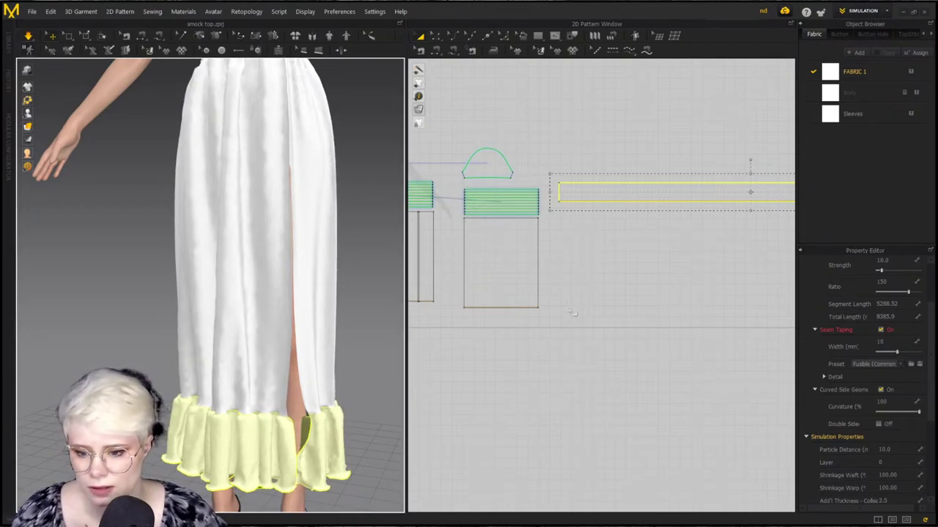
Select the narrow front skirt panel beside the leg slit
click(305, 271)
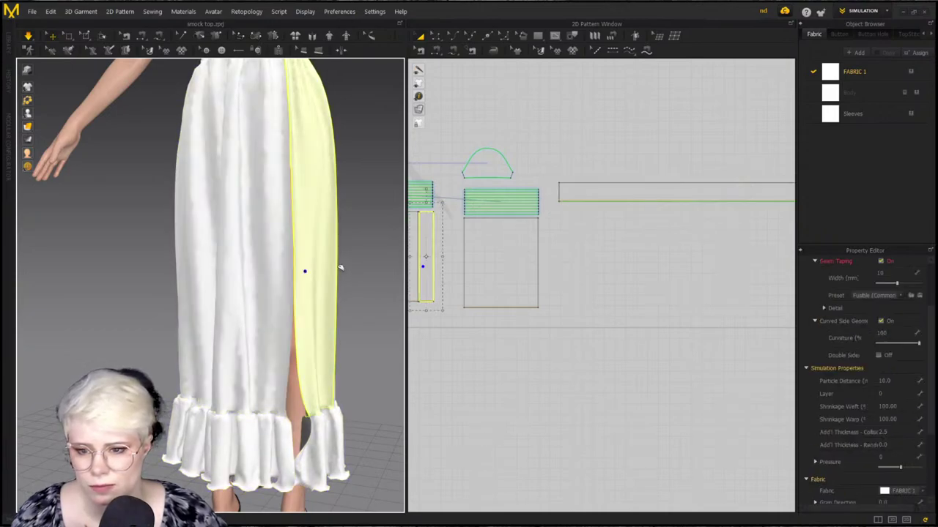
Set the particle distance of the skirt's front, slit and back panels to 10 mm
right_drag(272, 266, 292, 269)
shift+click(262, 261)
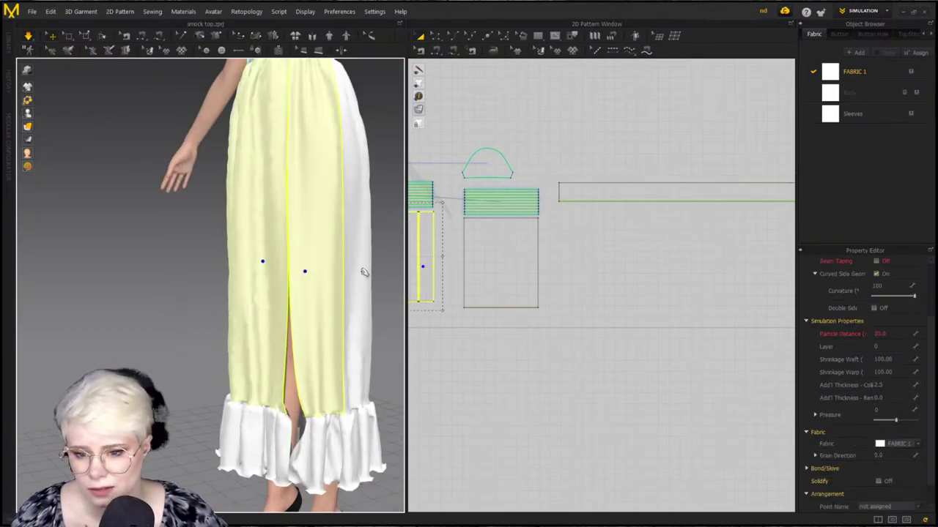
shift+click(361, 272)
click(890, 334)
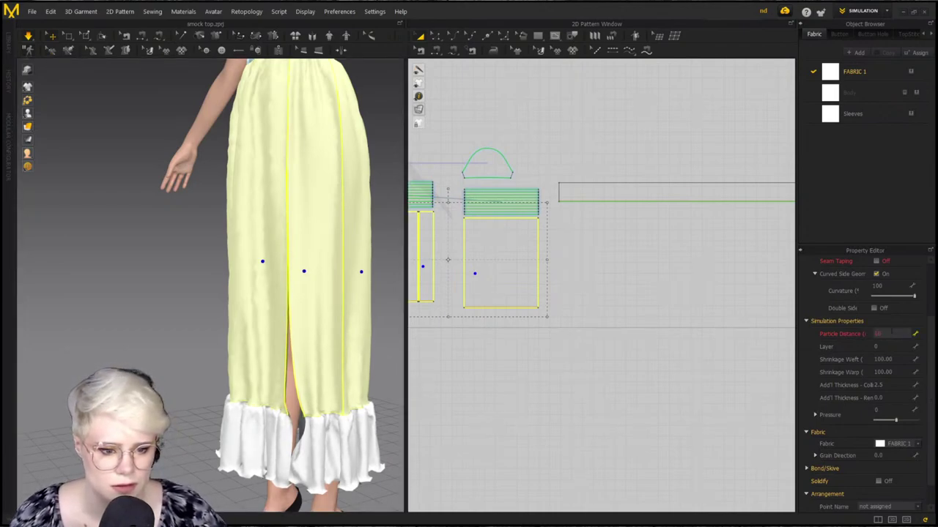
key(Return)
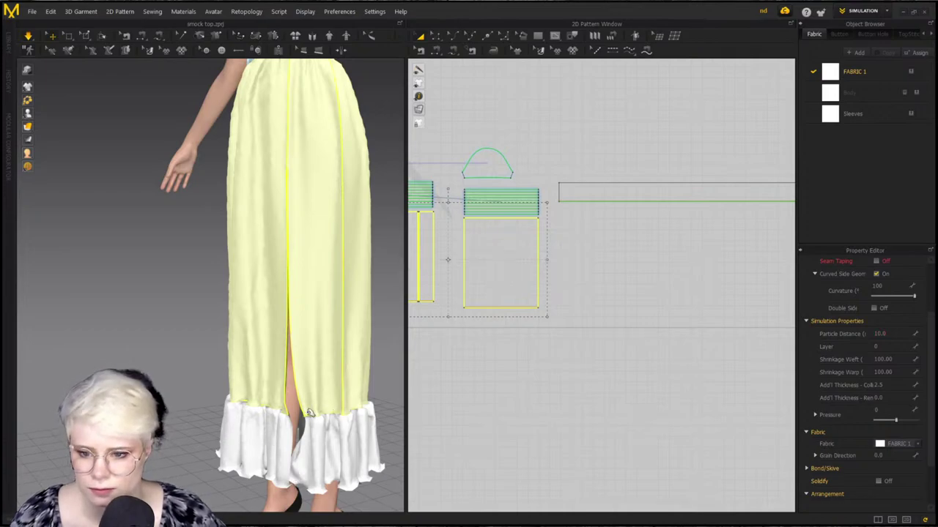
click(279, 409)
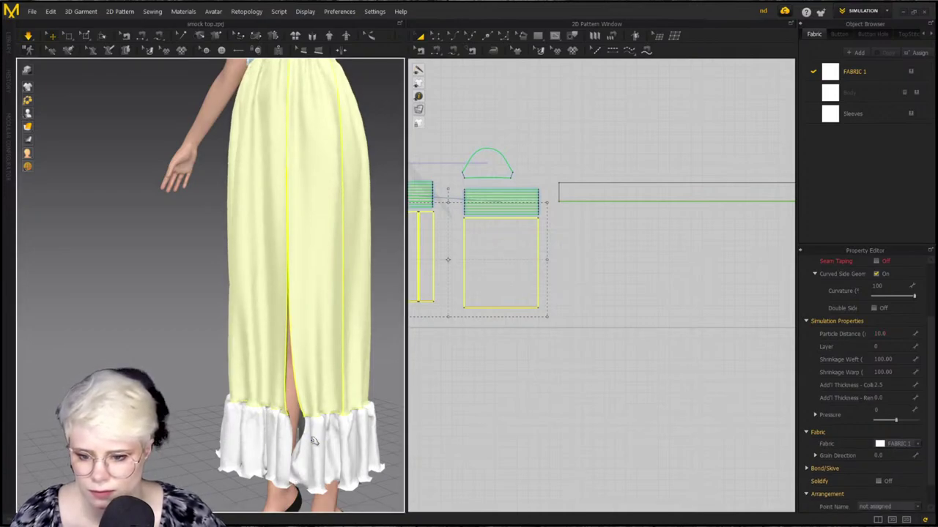
click(301, 470)
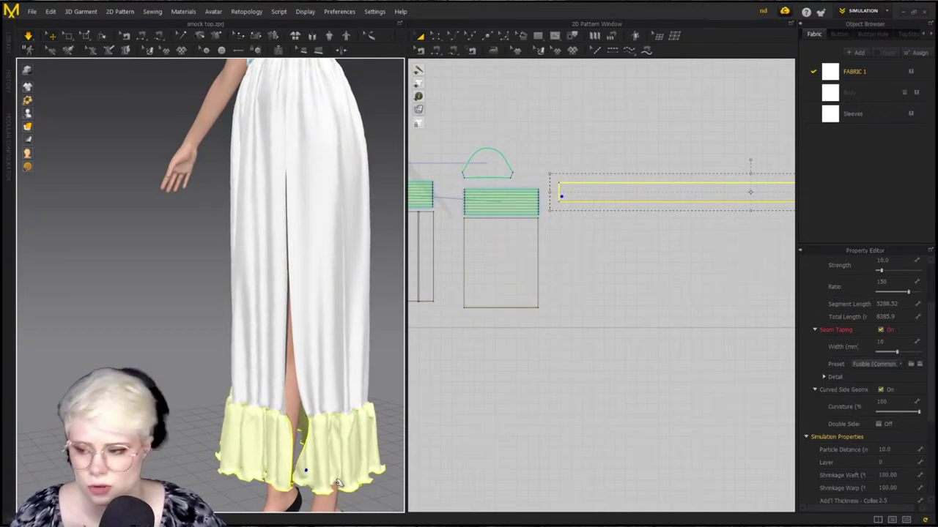
right_click(597, 287)
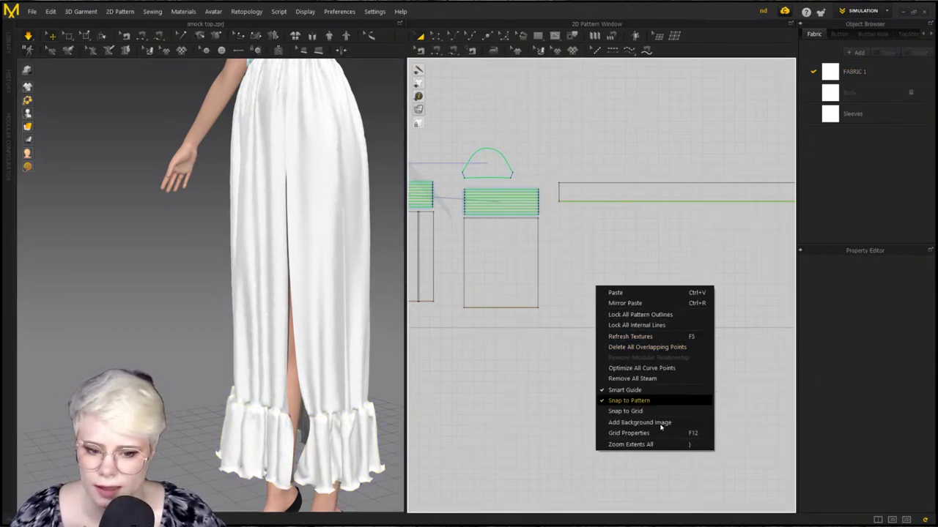
click(513, 365)
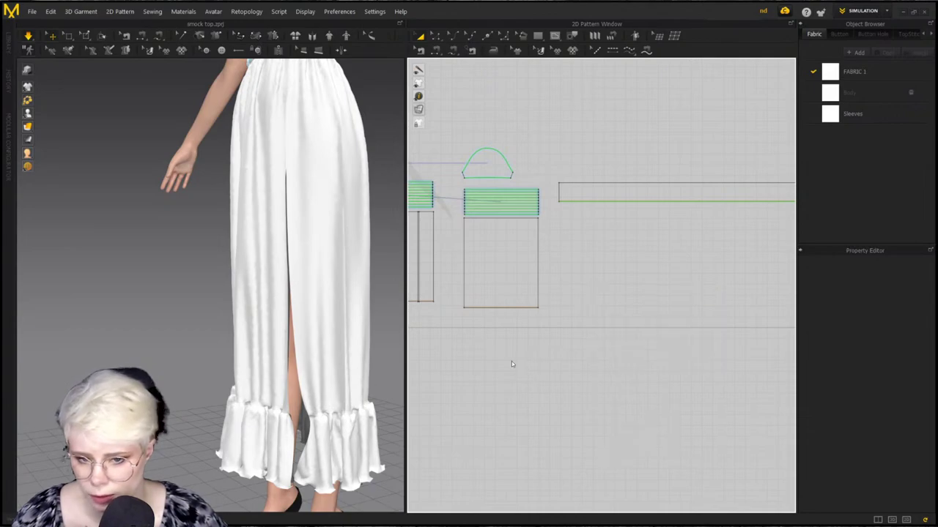
Pull the hem ruffle beside the slit outward while the garment simulates
scroll(287, 370, down, 2)
scroll(327, 363, up, 3)
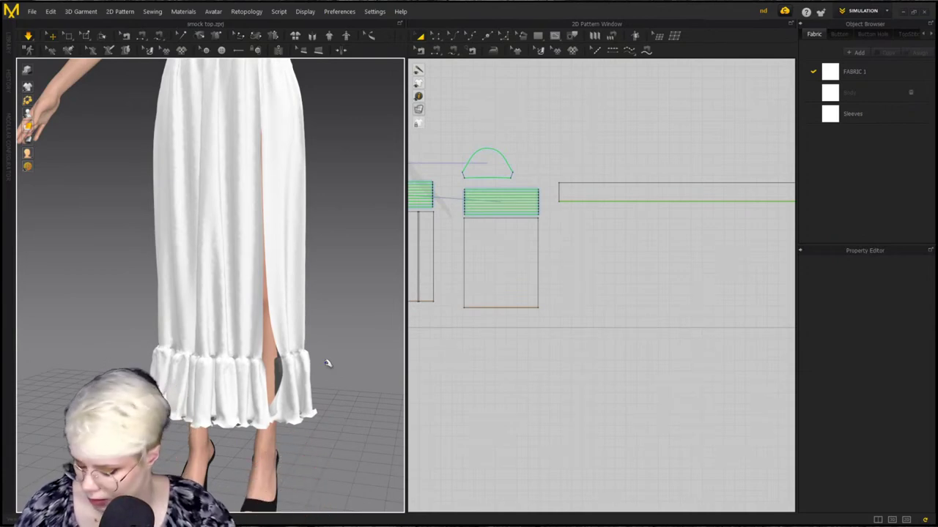
click(295, 412)
drag(322, 393, 337, 421)
right_drag(342, 377, 316, 369)
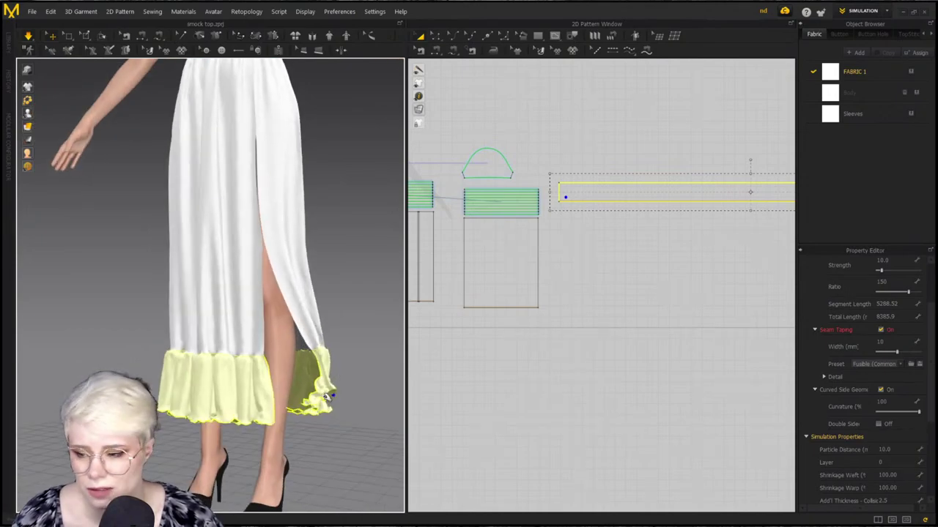
mouse_move(326, 396)
mouse_down()
mouse_move(321, 387)
mouse_move(329, 392)
mouse_up()
right_drag(338, 391, 296, 394)
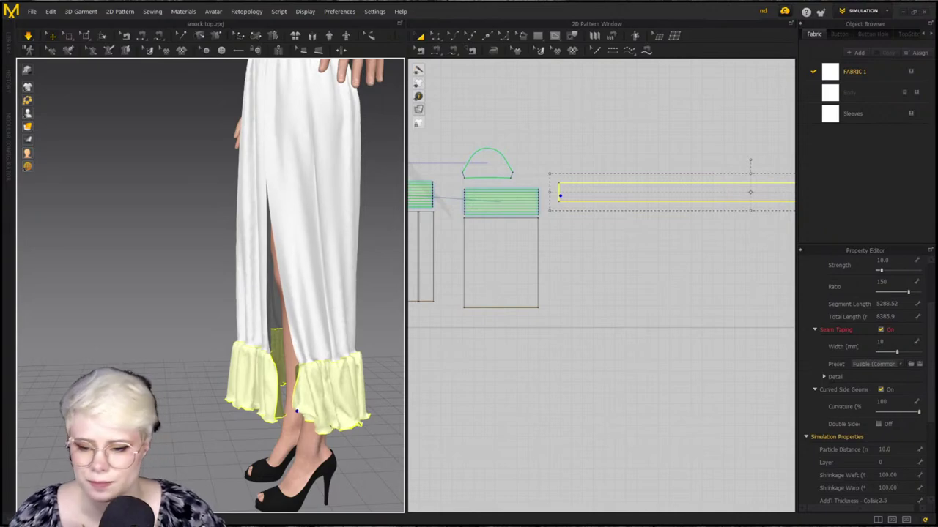
Examine the drape of the skirt, slit and hem ruffle from several angles and distances
right_drag(256, 379, 293, 378)
scroll(245, 377, down, 2)
middle_drag(242, 374, 237, 465)
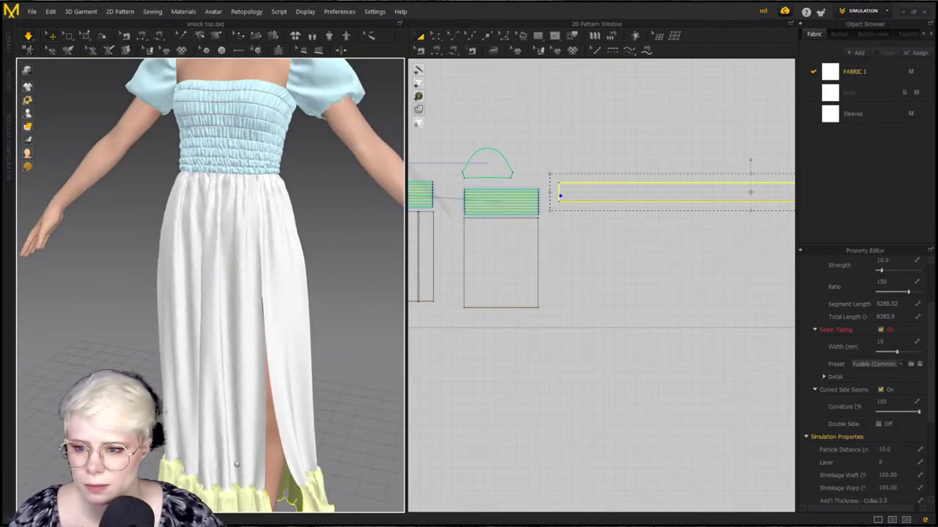
scroll(218, 440, down, 2)
right_drag(218, 439, 243, 415)
middle_drag(242, 415, 222, 306)
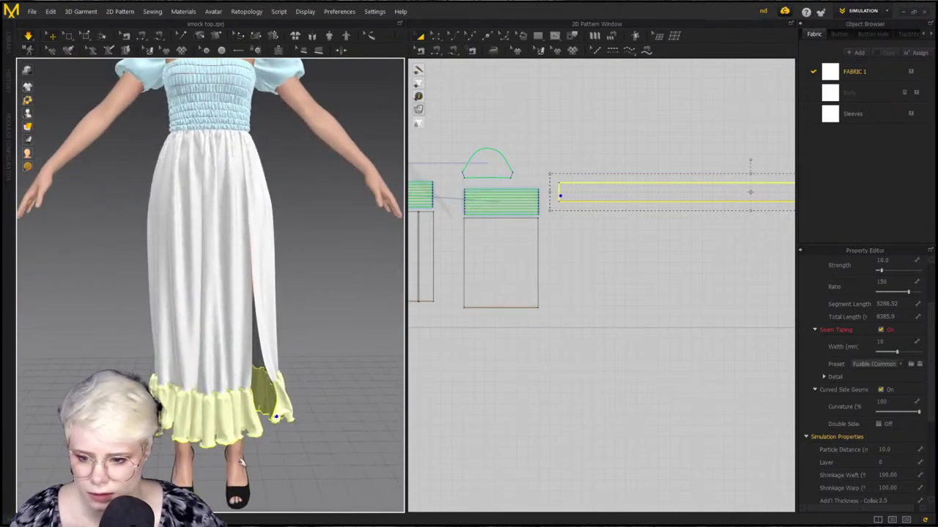
scroll(241, 462, down, 3)
scroll(205, 366, up, 5)
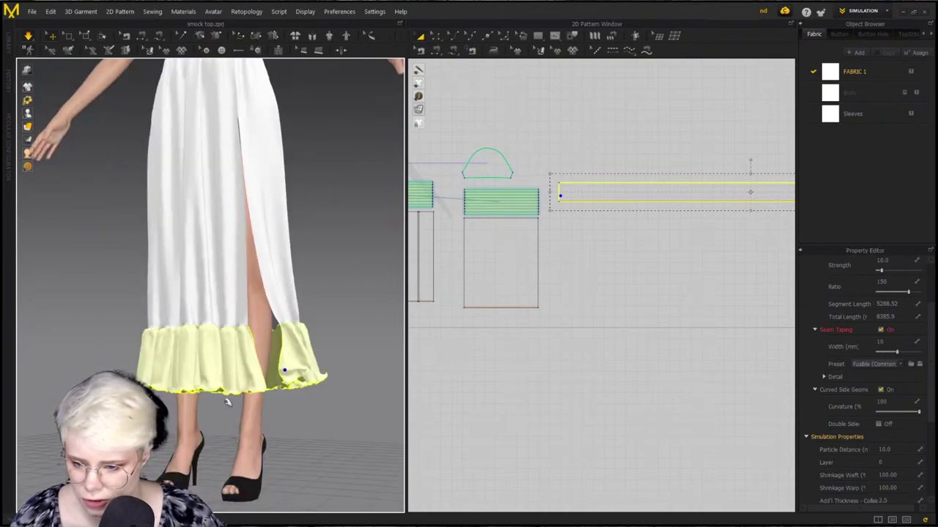
scroll(286, 373, up, 2)
mouse_move(289, 374)
right_down()
mouse_move(313, 383)
mouse_move(330, 367)
mouse_move(296, 369)
right_up()
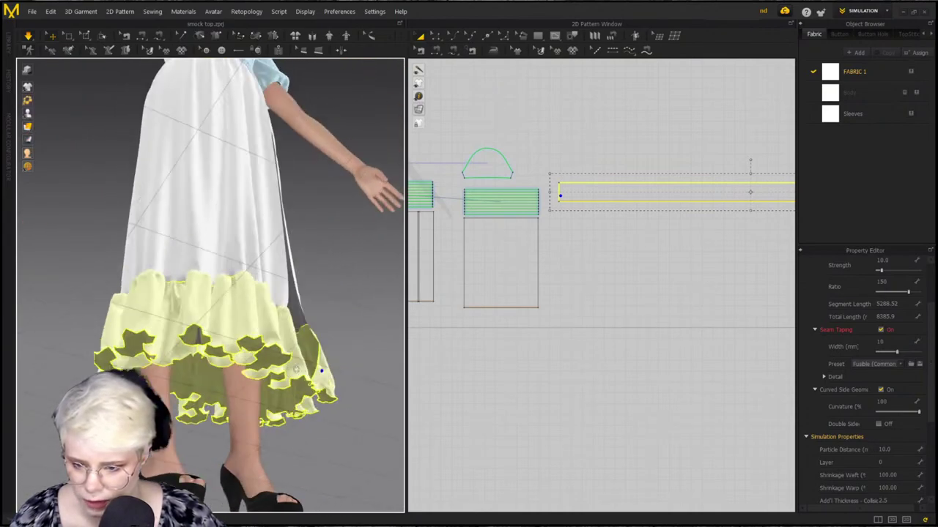
click(367, 373)
right_drag(367, 373, 248, 387)
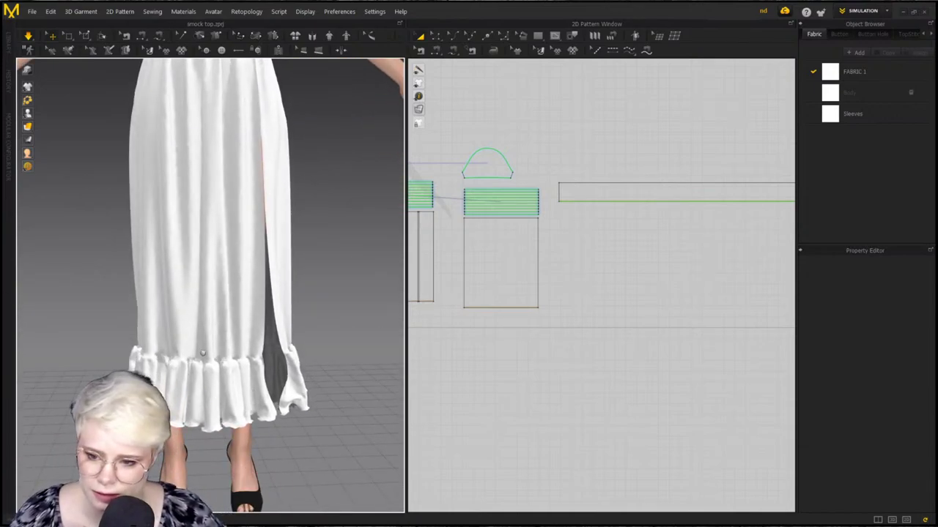
middle_drag(204, 388, 211, 352)
scroll(242, 353, down, 2)
middle_drag(265, 285, 266, 348)
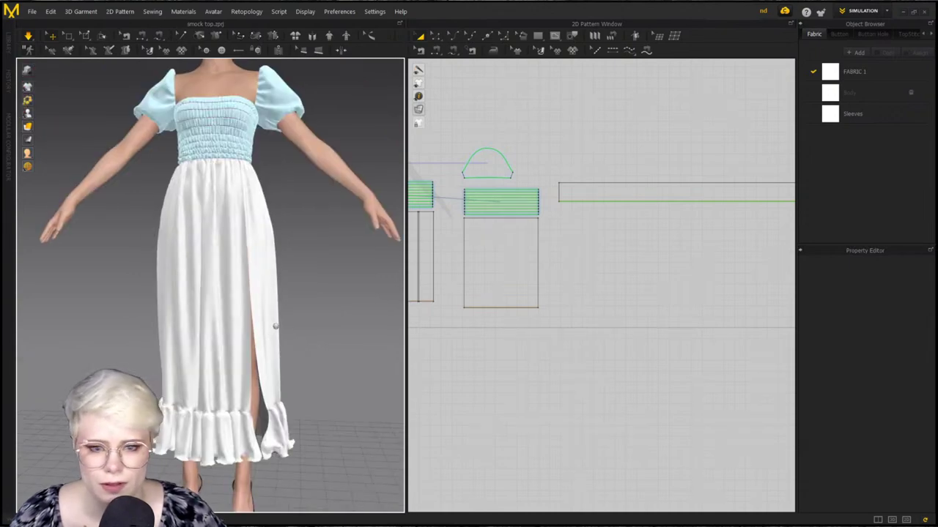
scroll(257, 253, up, 2)
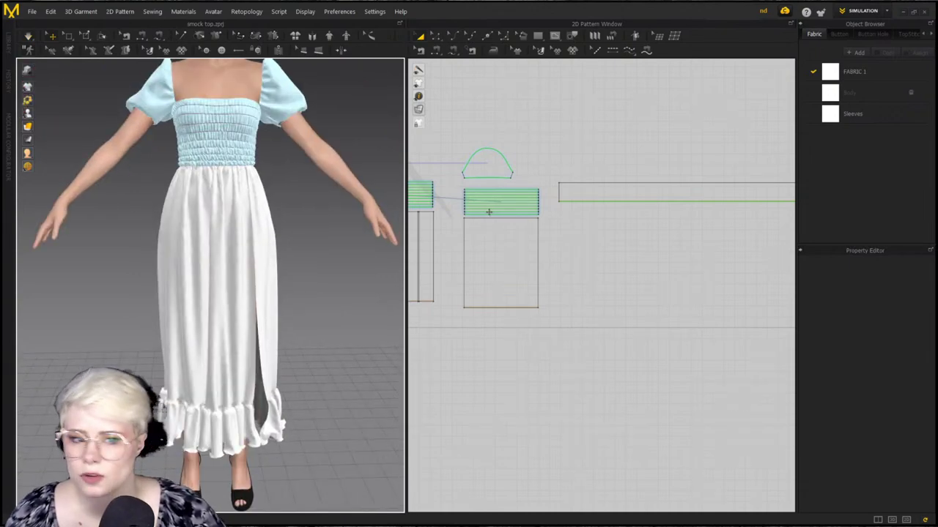
Add the Cotton_40s_Chambray fabric from the library's fabric collection and place it first in the project's fabric list
click(10, 43)
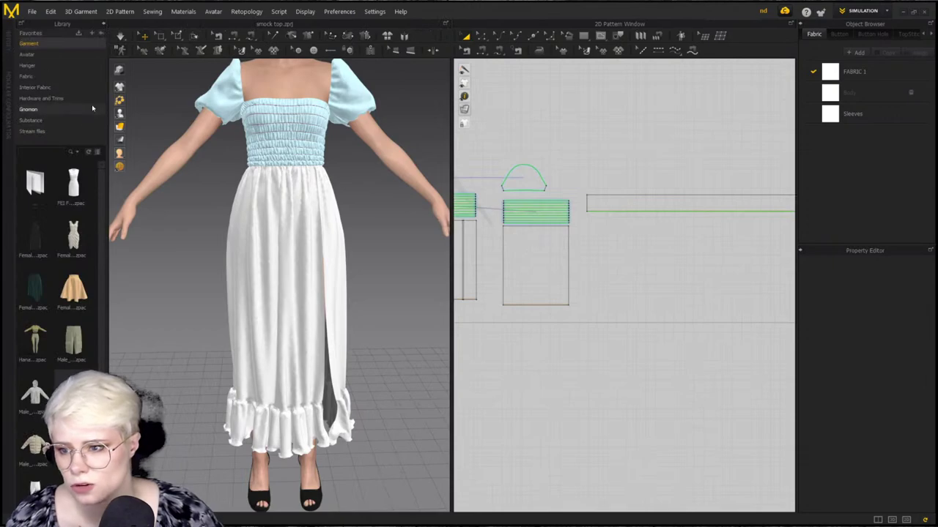
click(43, 75)
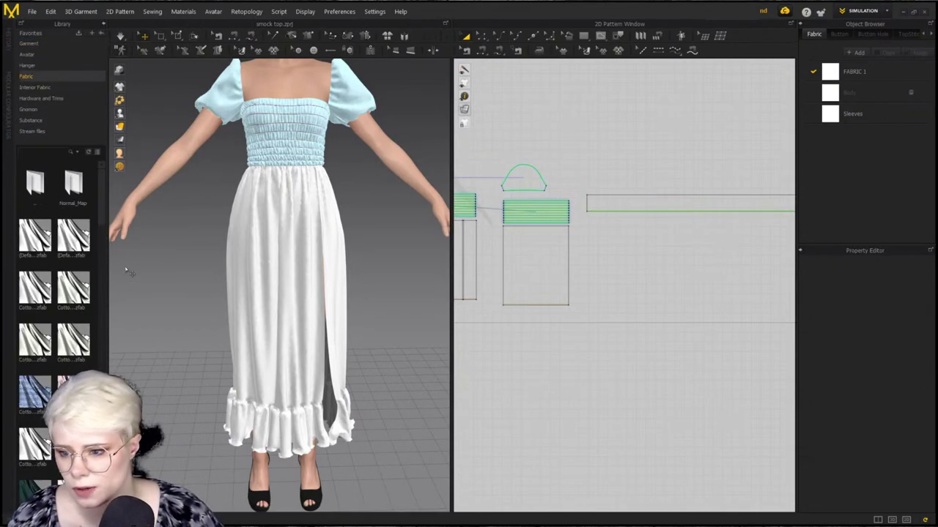
scroll(55, 293, down, 3)
mouse_move(28, 247)
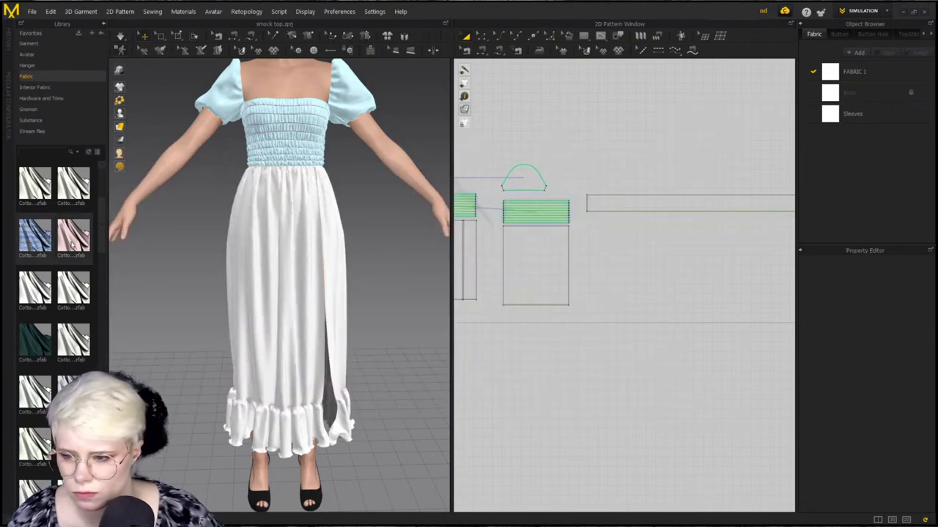
mouse_move(72, 245)
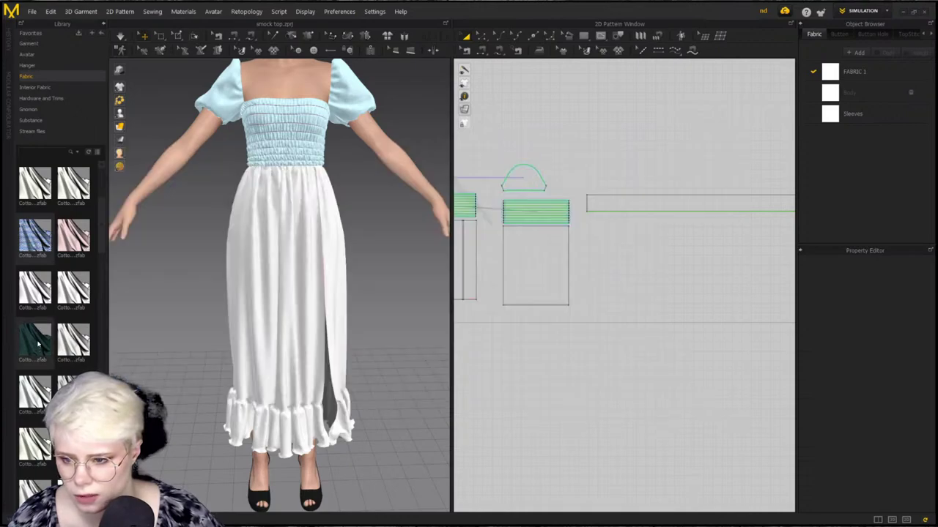
mouse_move(38, 350)
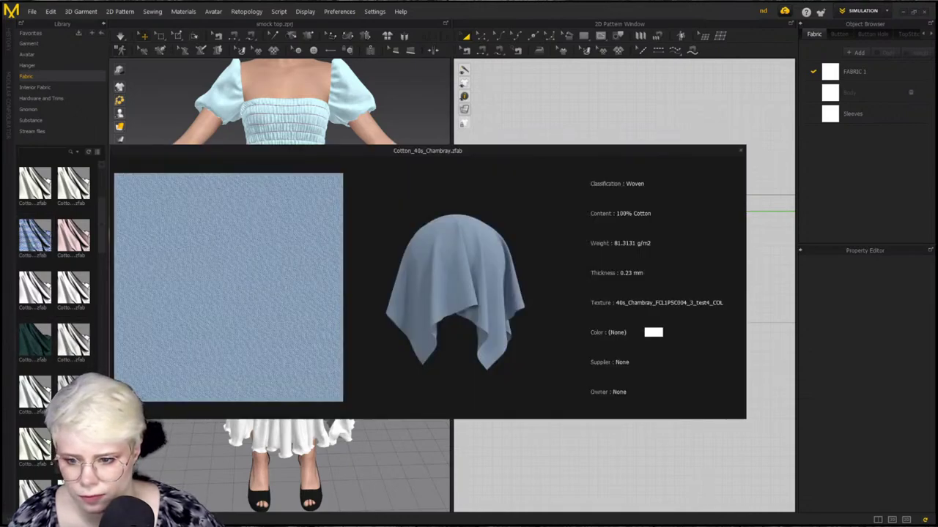
drag(35, 234, 859, 189)
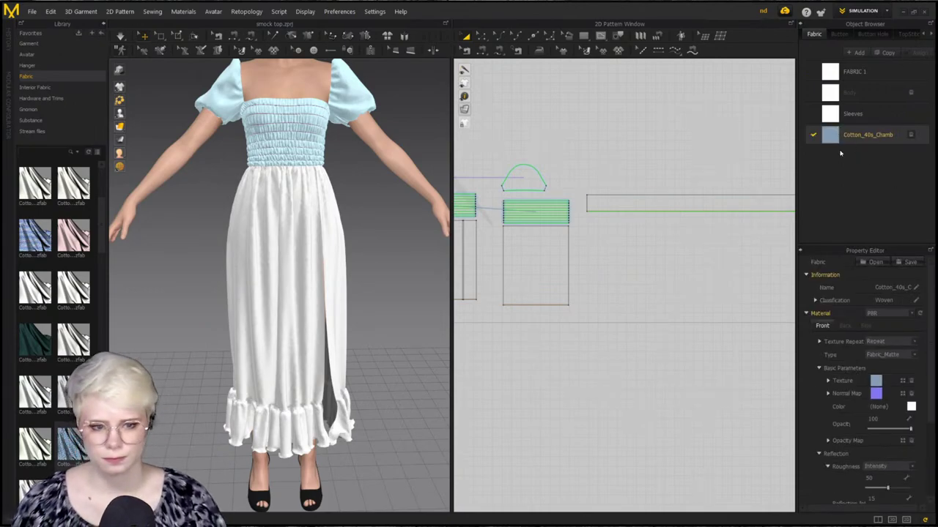
drag(823, 141, 842, 94)
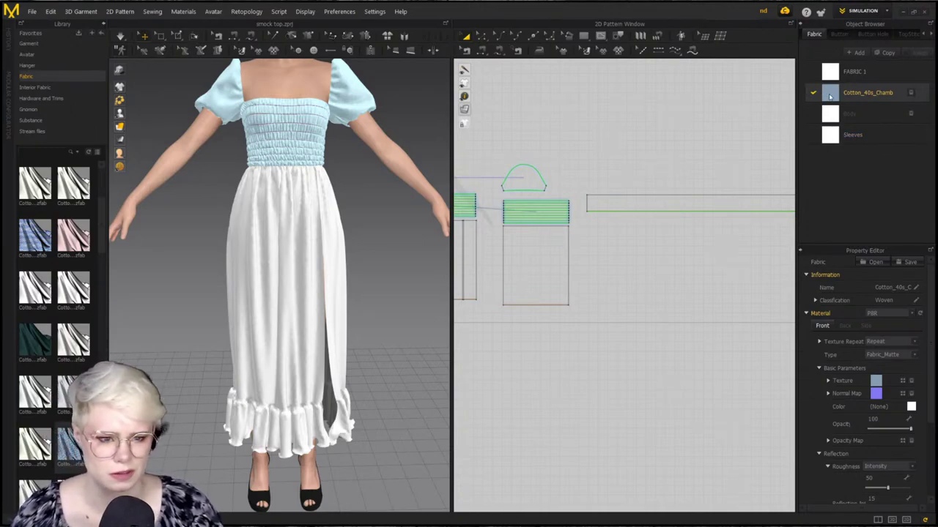
drag(830, 96, 835, 71)
Assign the chambray fabric to all pattern pieces and simulate the dress with it
key(ctrl+a)
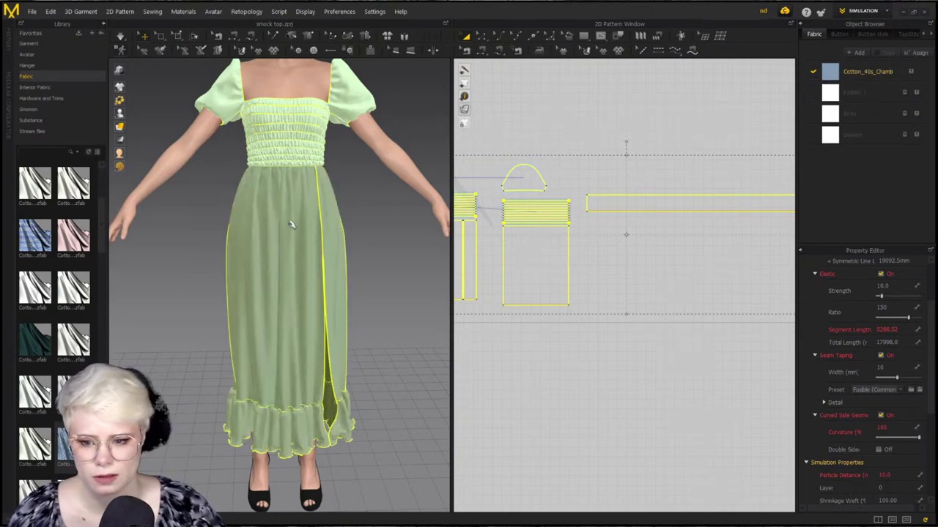
click(146, 76)
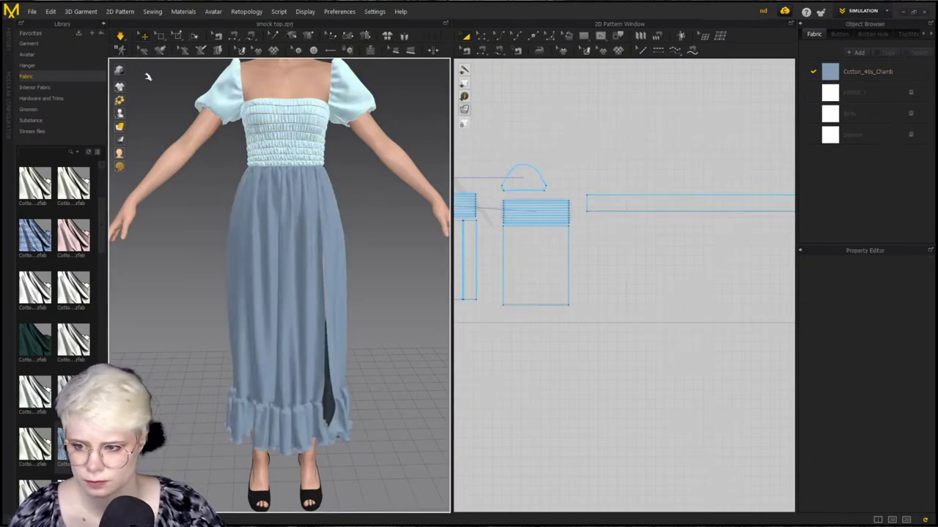
key(space)
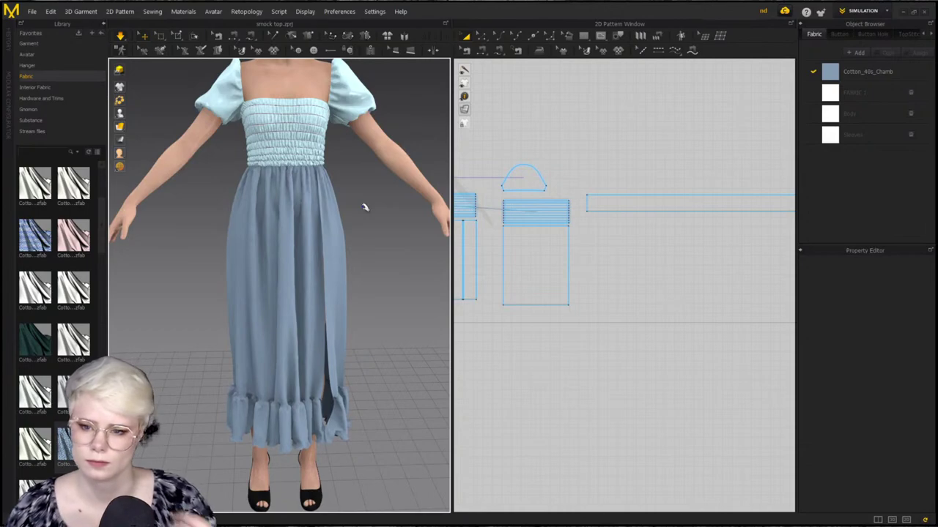
click(536, 263)
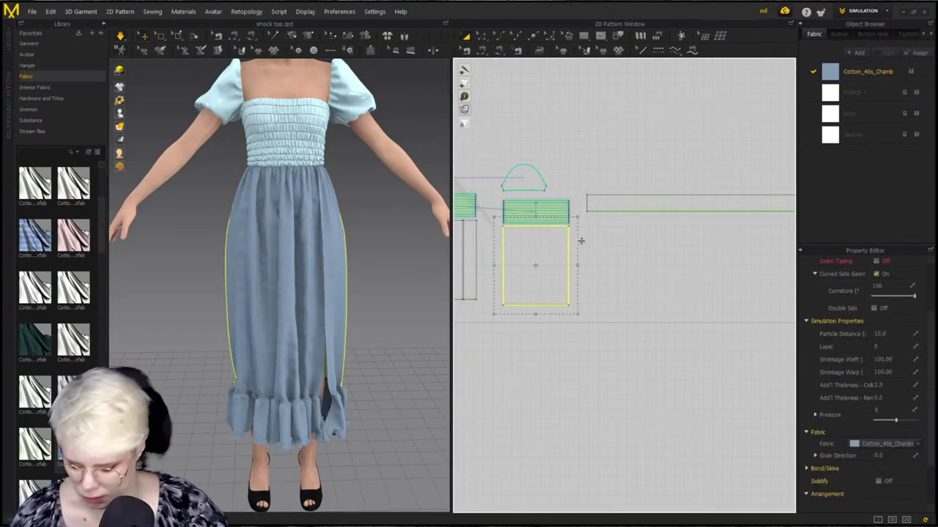
scroll(618, 264, down, 3)
key(space)
Examine which 2D patterns form the skirt with its hem ruffle and which form the puff sleeves by selecting each group
click(540, 273)
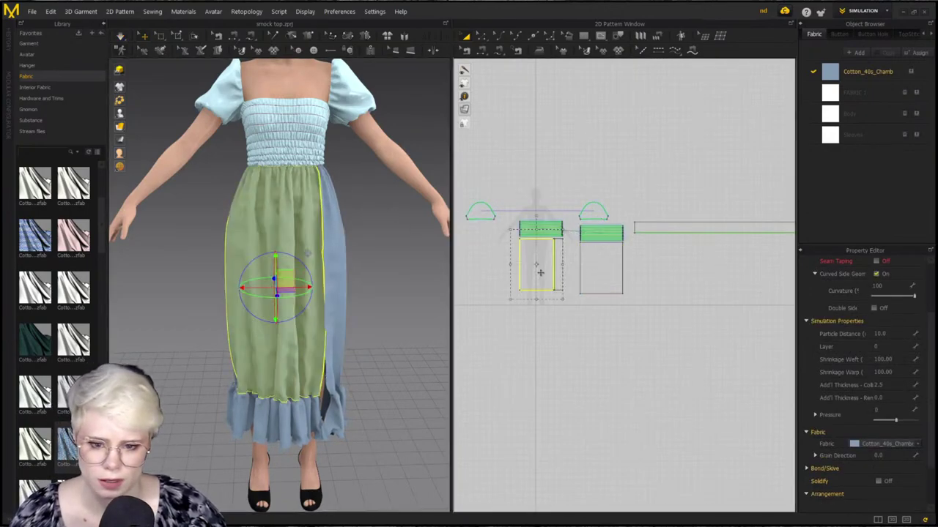
shift+click(560, 270)
shift+click(602, 268)
shift+click(673, 229)
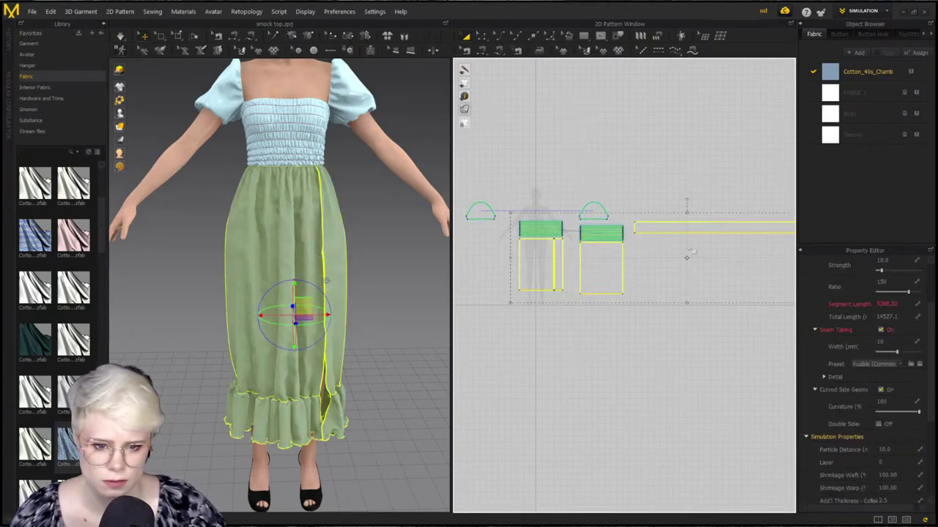
click(670, 325)
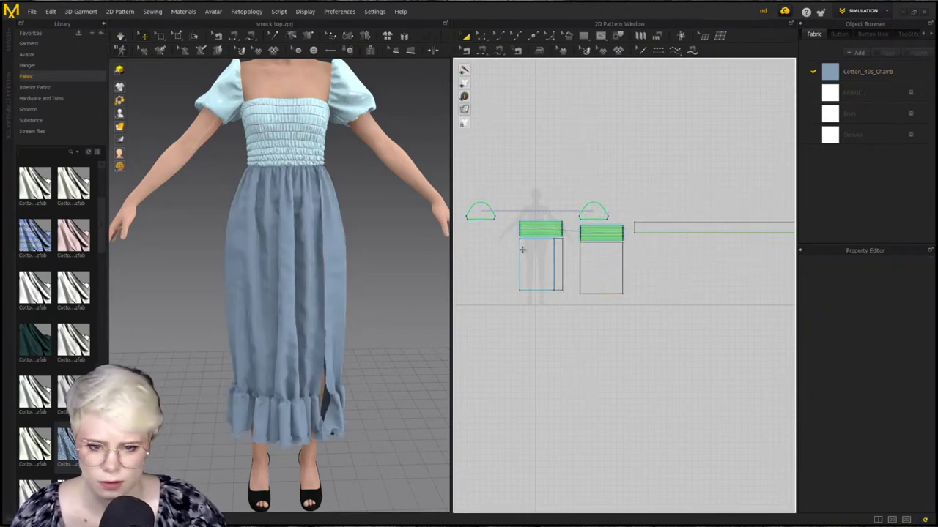
scroll(522, 250, up, 3)
middle_drag(614, 265, 698, 364)
click(532, 273)
shift+click(736, 278)
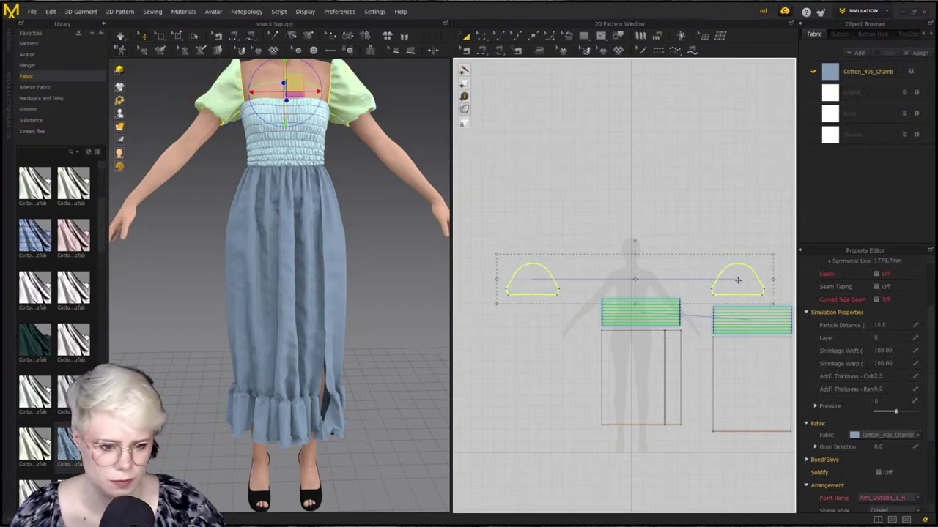
scroll(372, 139, up, 2)
middle_drag(372, 139, 385, 269)
click(572, 236)
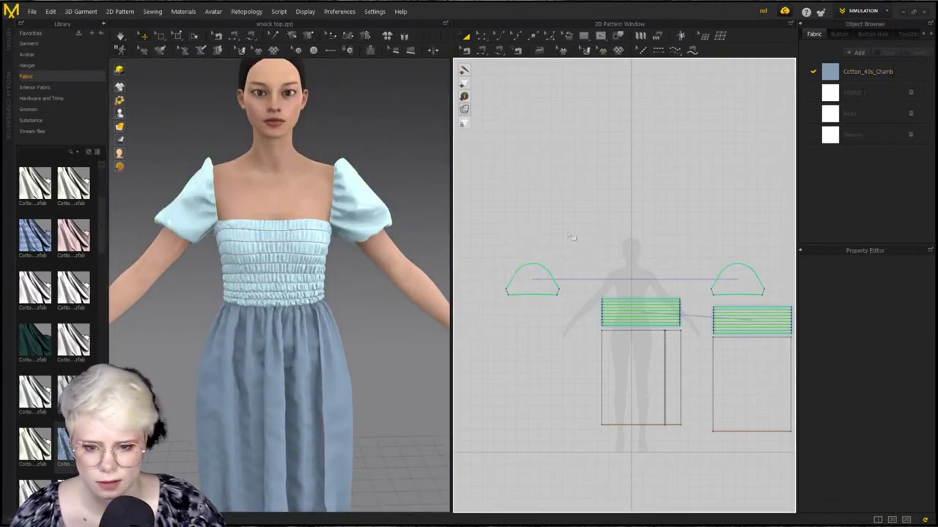
Create a rectangular strip pattern 850 mm wide and 100 mm high below the first sleeve pattern
scroll(572, 225, up, 3)
click(527, 320)
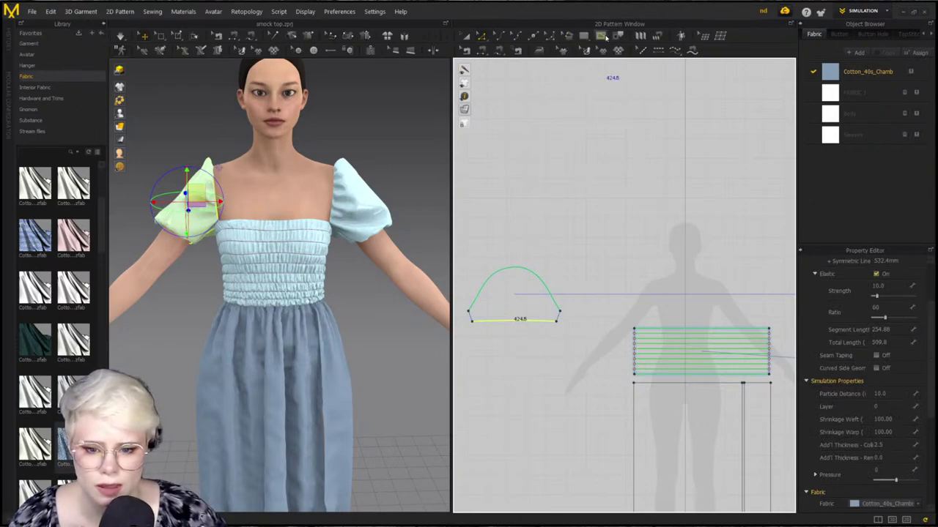
click(601, 35)
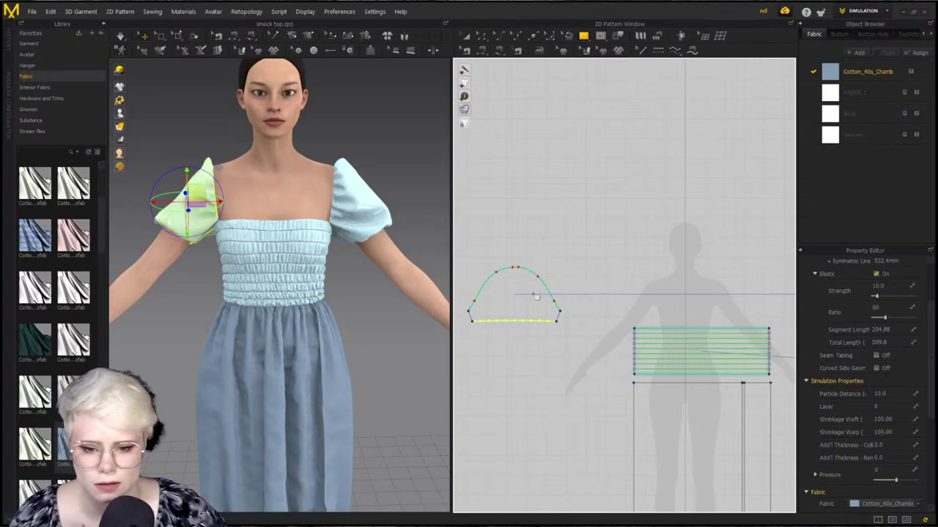
click(517, 377)
text(850)
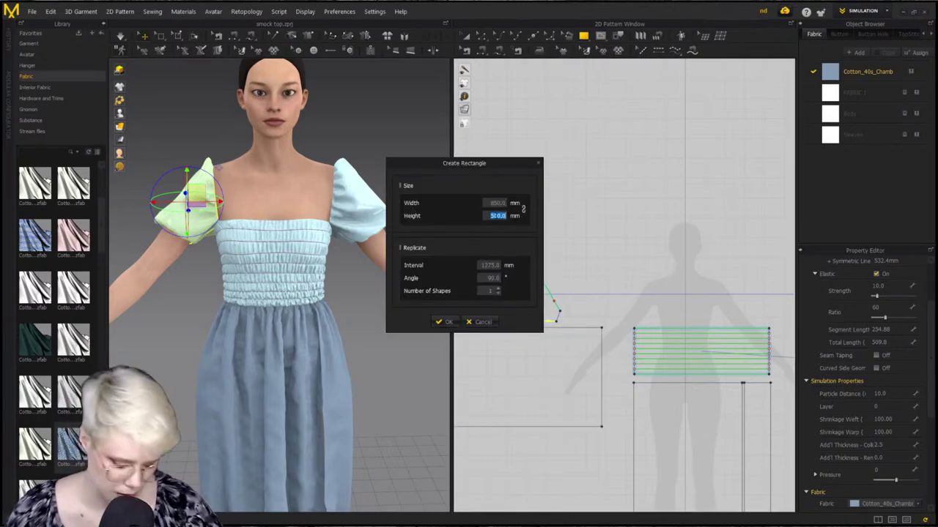
text(100)
key(Return)
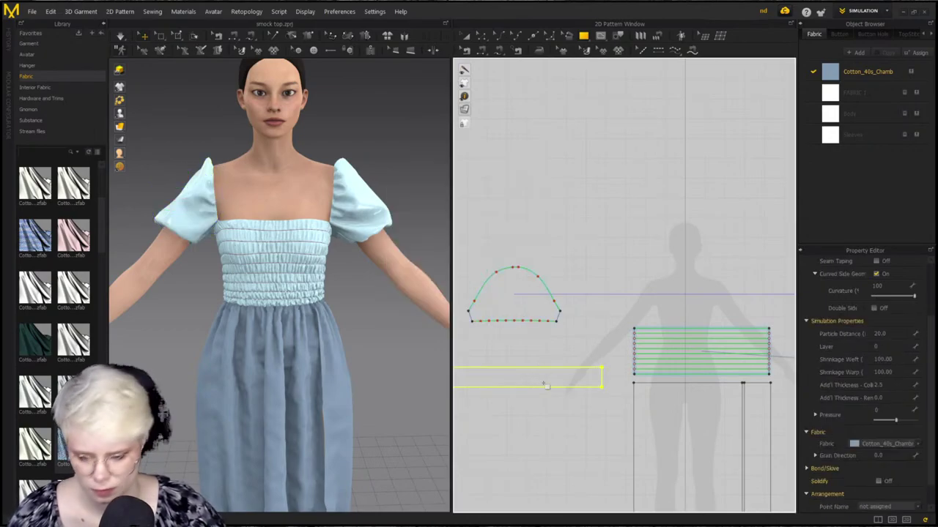
Reduce the new strip's height to 50 mm, keeping its full width
middle_drag(537, 407, 563, 400)
key(z)
click(562, 377)
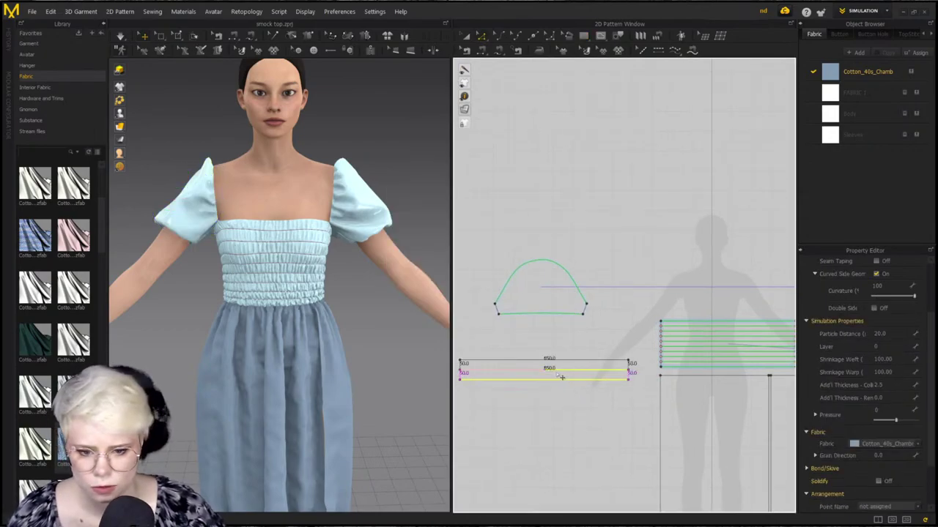
click(557, 335)
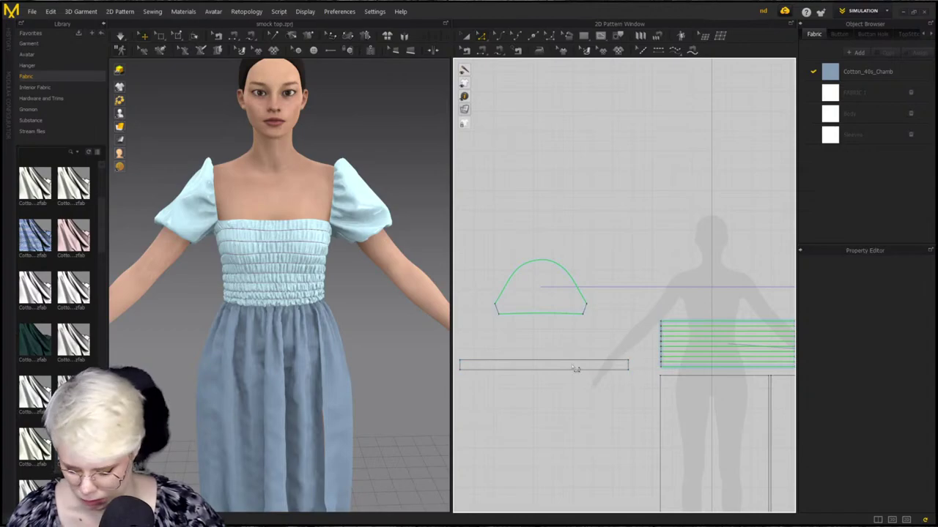
Paste a linked symmetric copy of the strip just below the other sleeve pattern
click(575, 367)
key(ctrl+v)
middle_drag(718, 381, 531, 349)
scroll(720, 292, up, 2)
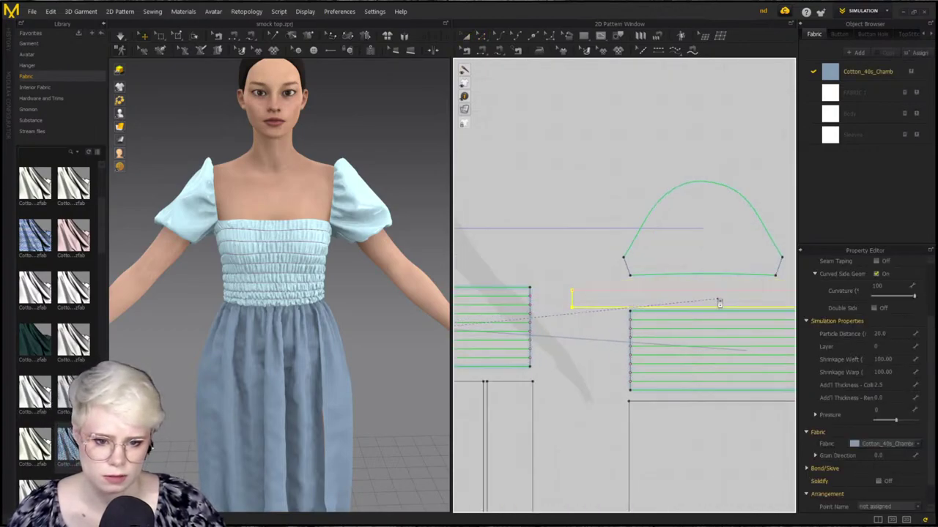
middle_drag(263, 331, 330, 325)
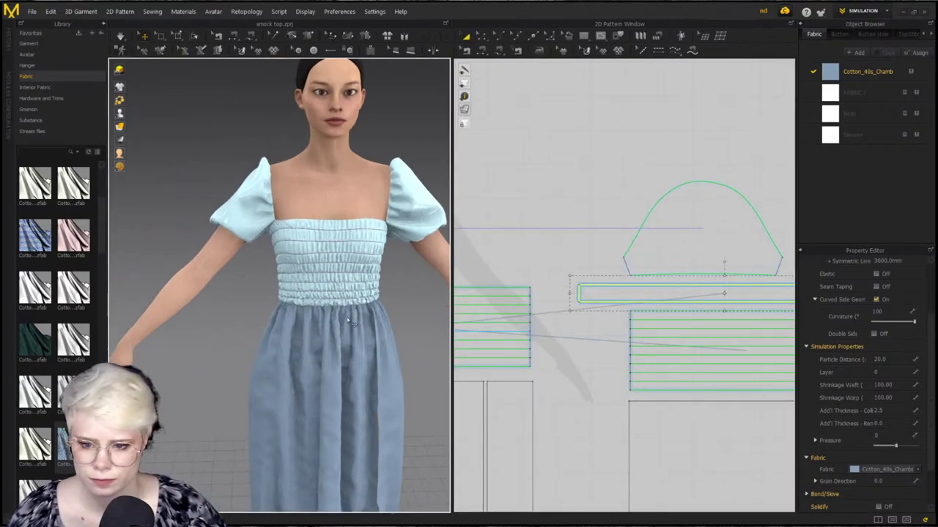
scroll(644, 295, down, 3)
middle_drag(472, 321, 639, 287)
scroll(638, 286, up, 1)
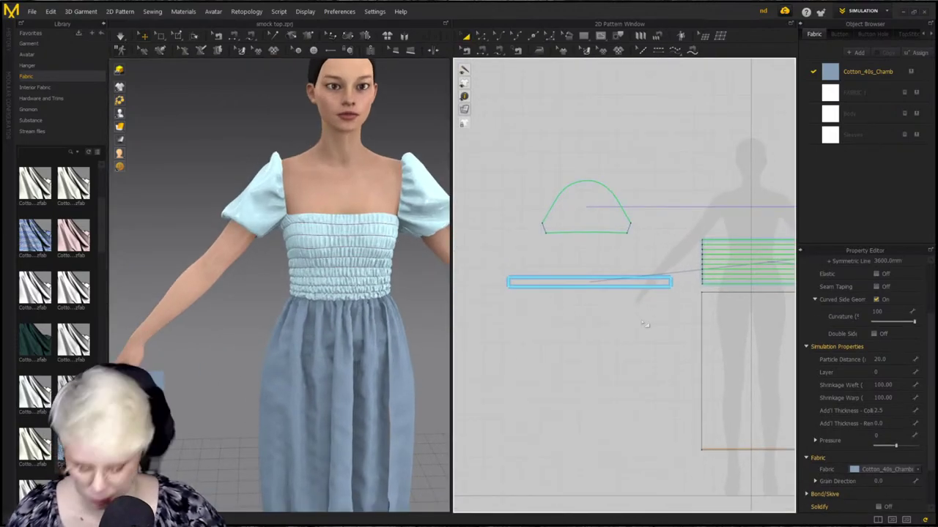
Sew the first strip's two short ends together and its upper long edge to the sleeve's hem
key(n)
click(672, 282)
click(674, 282)
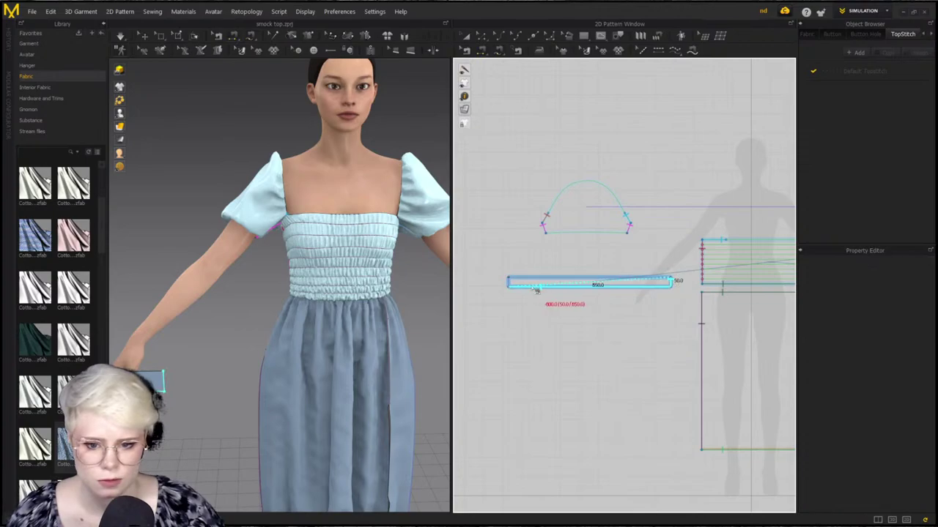
click(511, 281)
scroll(569, 267, up, 3)
scroll(572, 267, down, 2)
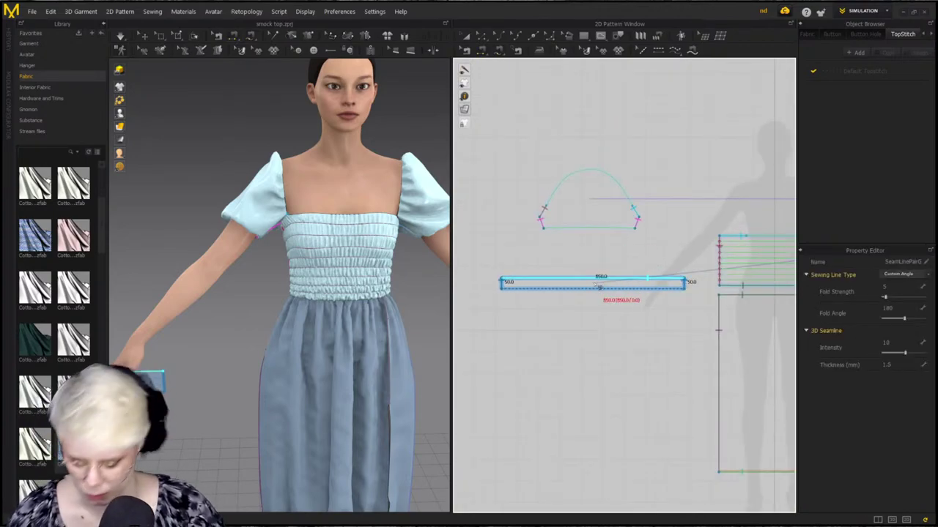
click(558, 278)
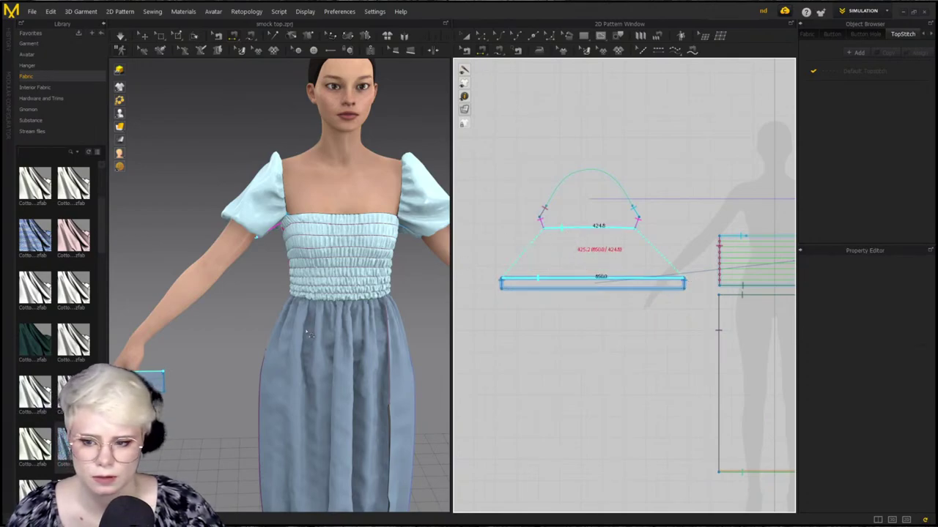
click(561, 227)
Try to superimpose the strip onto the sleeve from the side in 3D and move it outward from the arm
middle_drag(252, 333, 398, 325)
key(q)
right_click(212, 374)
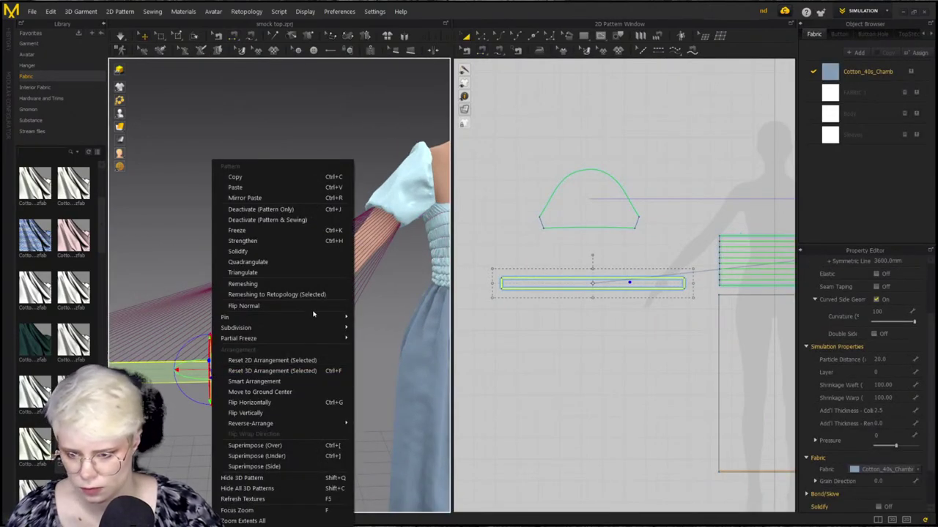
click(286, 467)
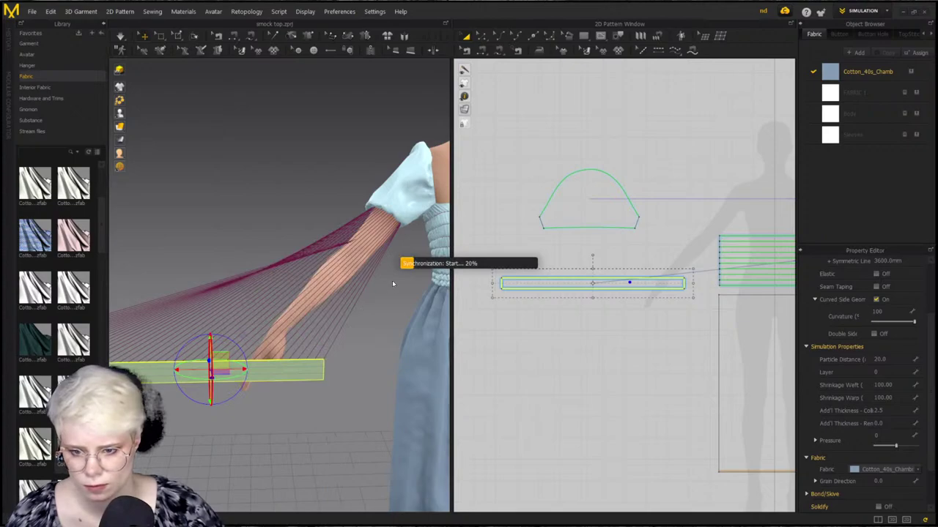
click(388, 216)
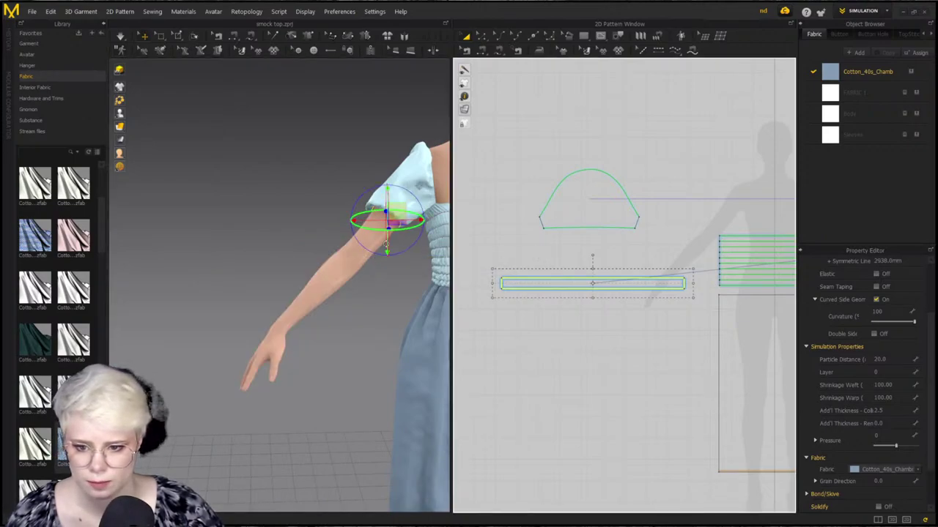
drag(387, 250, 386, 279)
drag(418, 249, 290, 250)
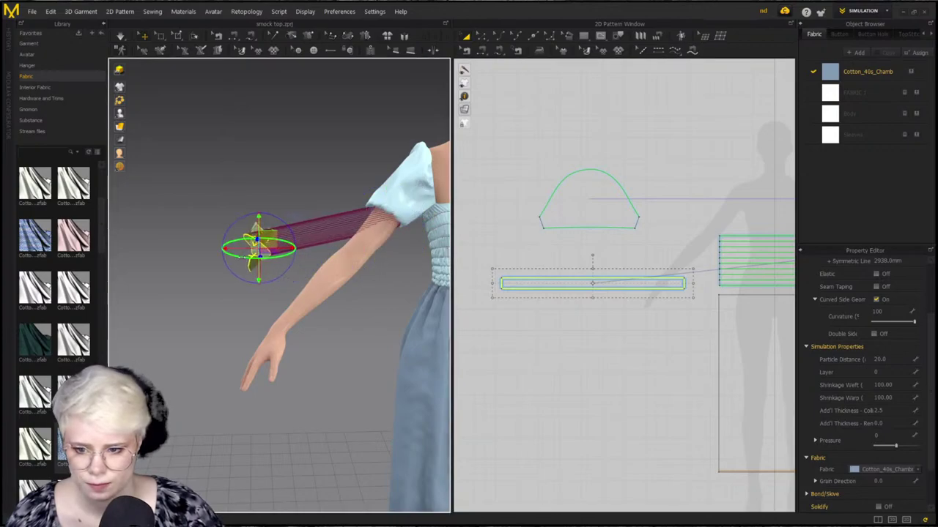
Hide the library and reset the selected strip's 3D arrangement
right_drag(311, 257, 241, 241)
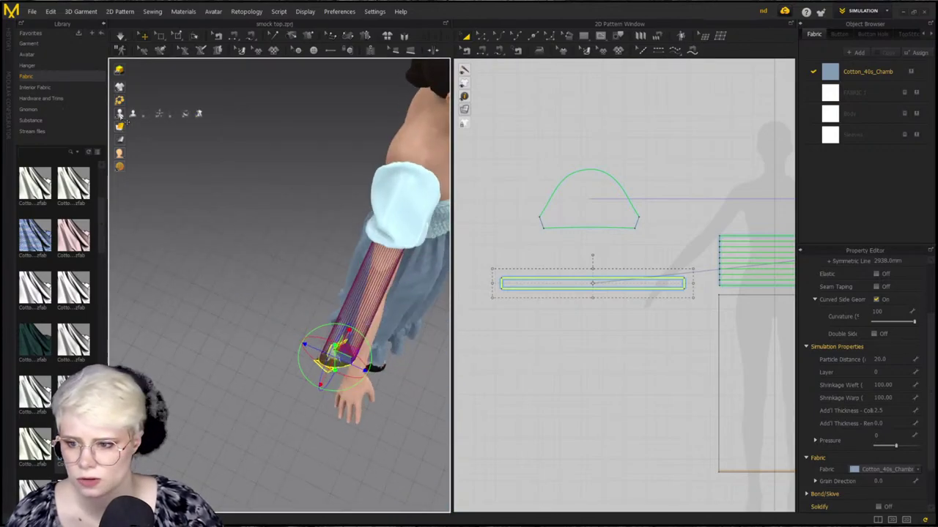
click(145, 113)
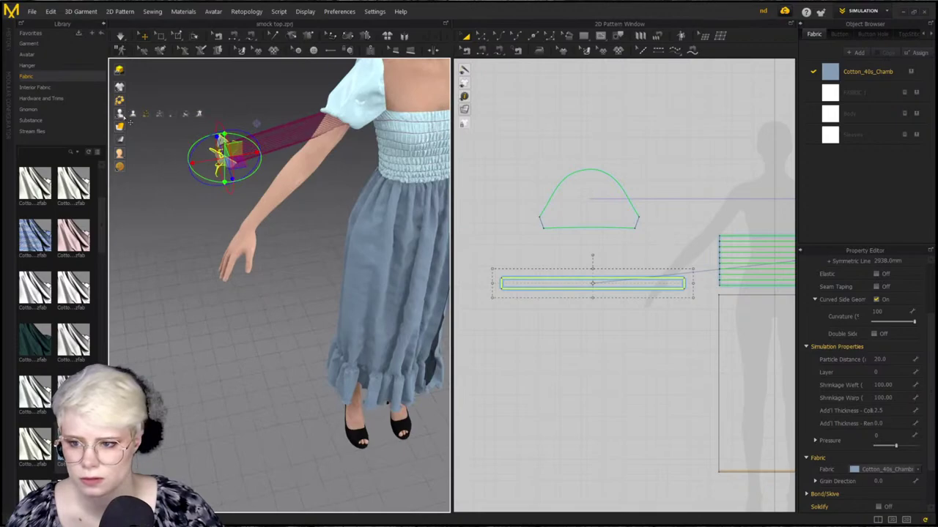
click(103, 24)
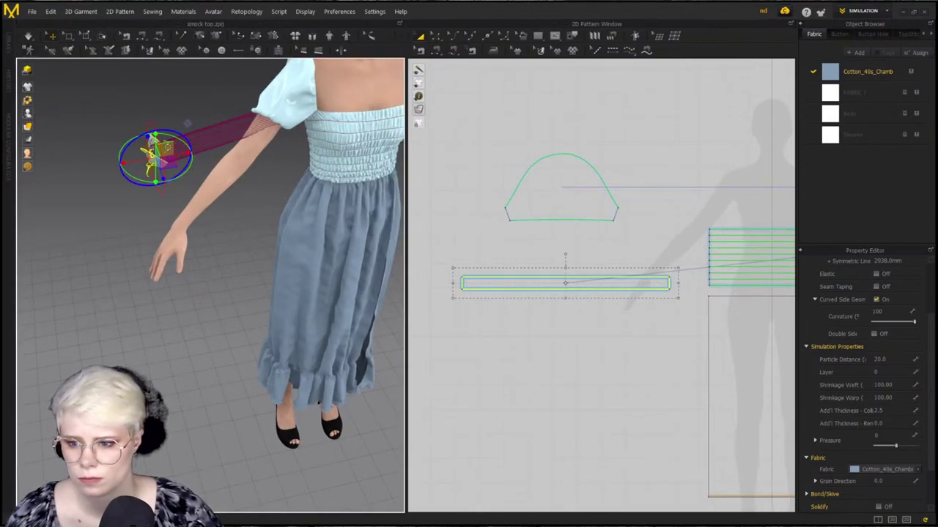
mouse_move(28, 114)
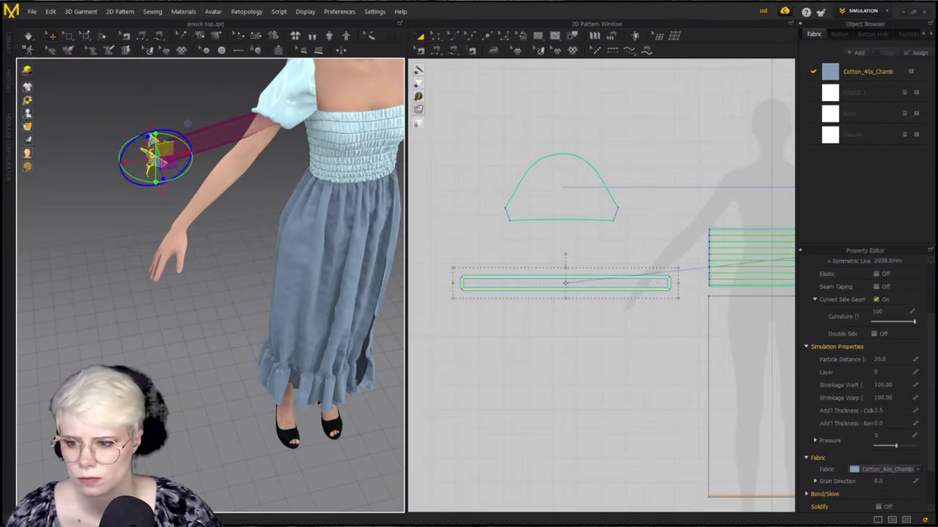
right_click(167, 149)
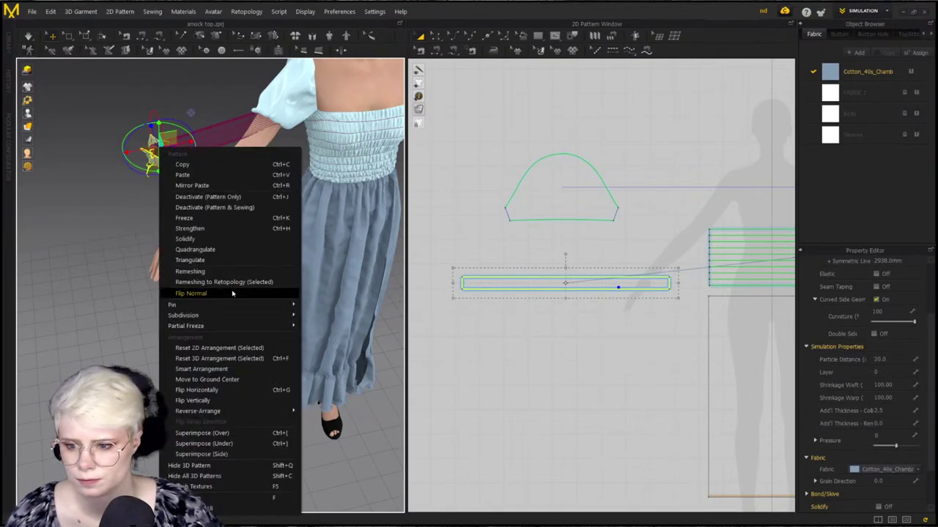
click(225, 359)
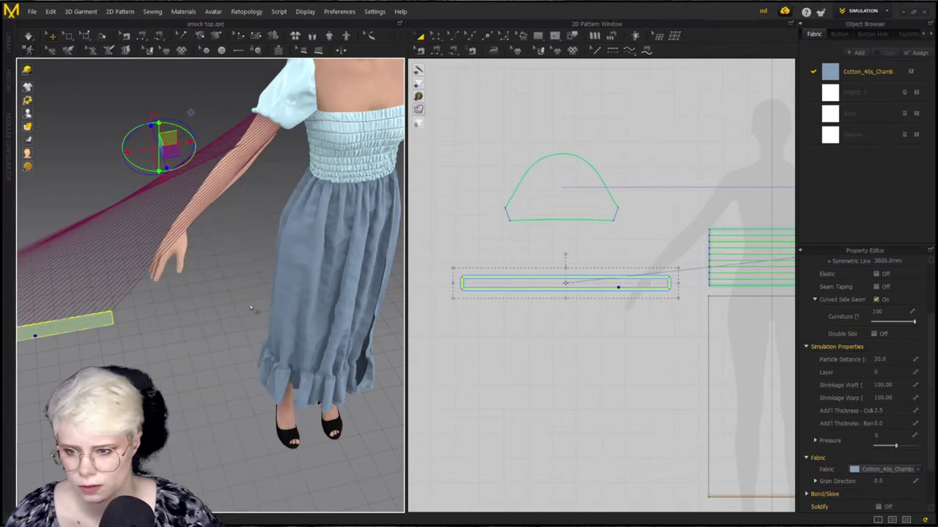
Show the avatar's arrangement points and wrap the strip around the upper arm just below the sleeve
scroll(217, 298, down, 2)
right_drag(216, 298, 232, 192)
click(286, 159)
right_drag(287, 159, 216, 199)
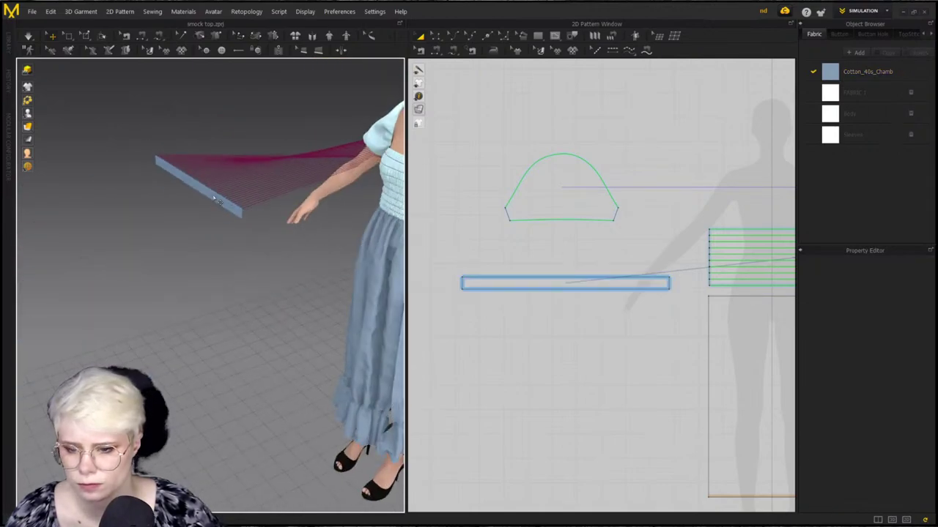
mouse_move(29, 113)
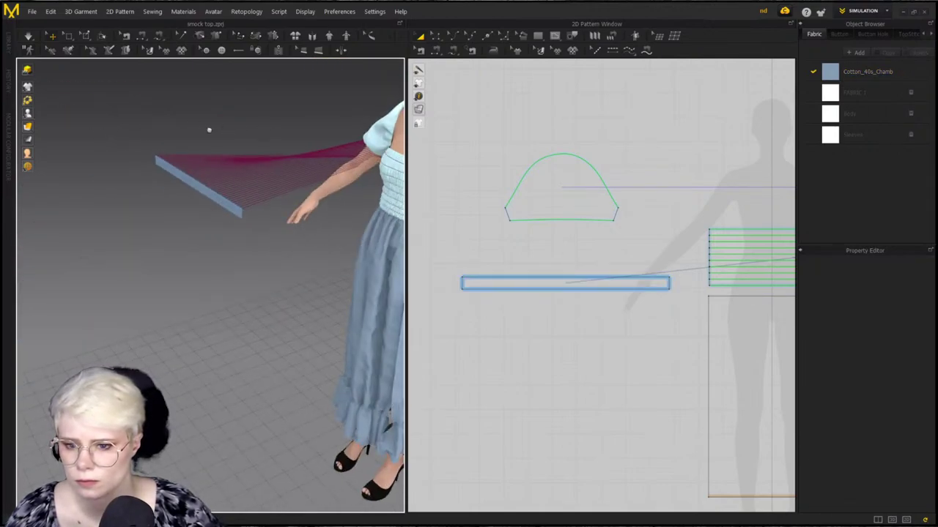
key(2)
key(shift+f)
middle_drag(51, 279, 110, 269)
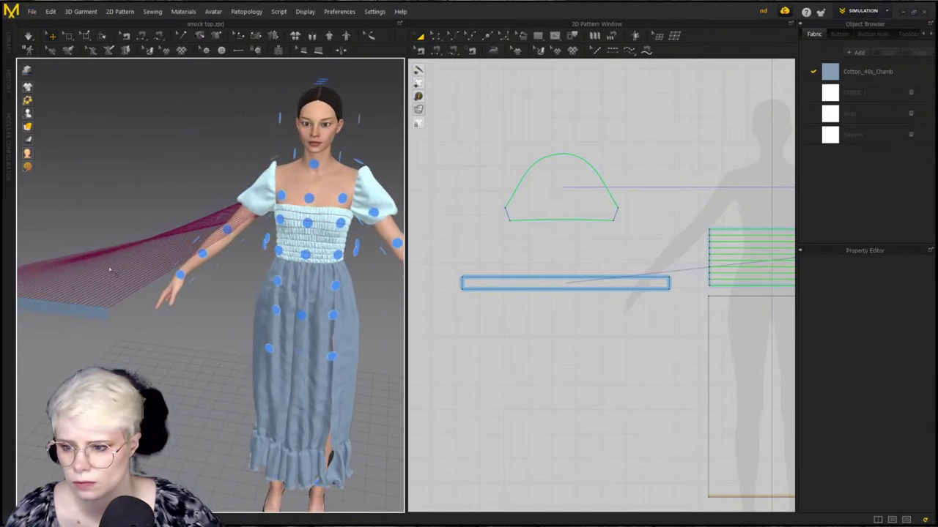
click(69, 307)
right_drag(250, 205, 282, 214)
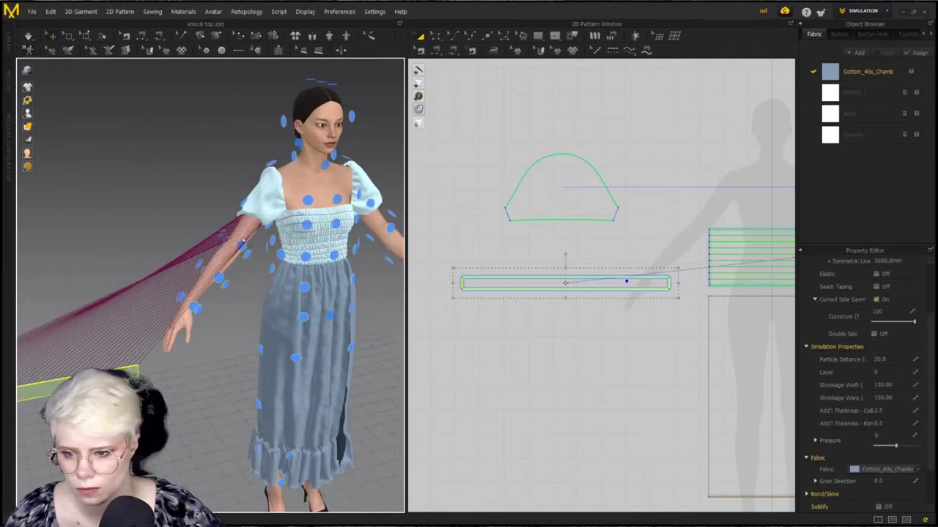
click(243, 251)
Simulate the dress to pull the first strip onto its sleeve hem as a ruffle, and stop the simulation
middle_drag(305, 249, 252, 254)
scroll(251, 254, up, 3)
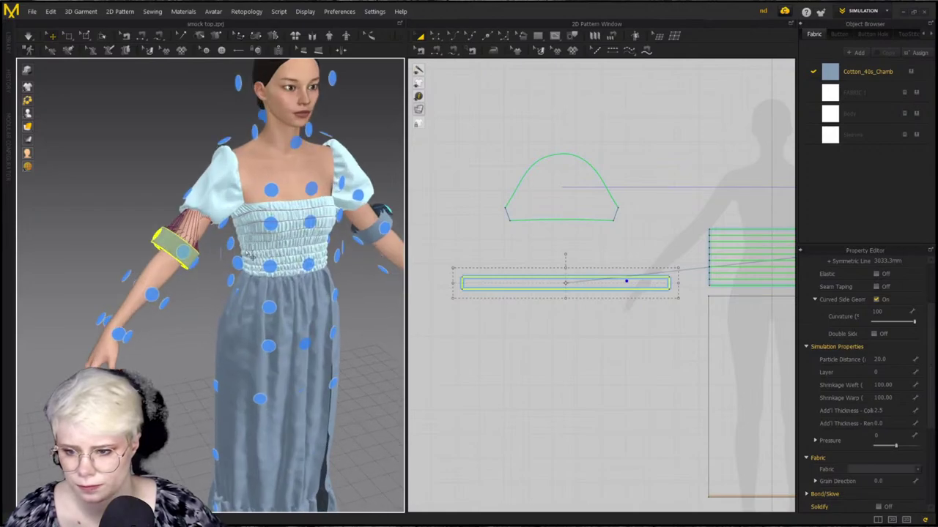
click(161, 244)
right_drag(192, 251, 335, 261)
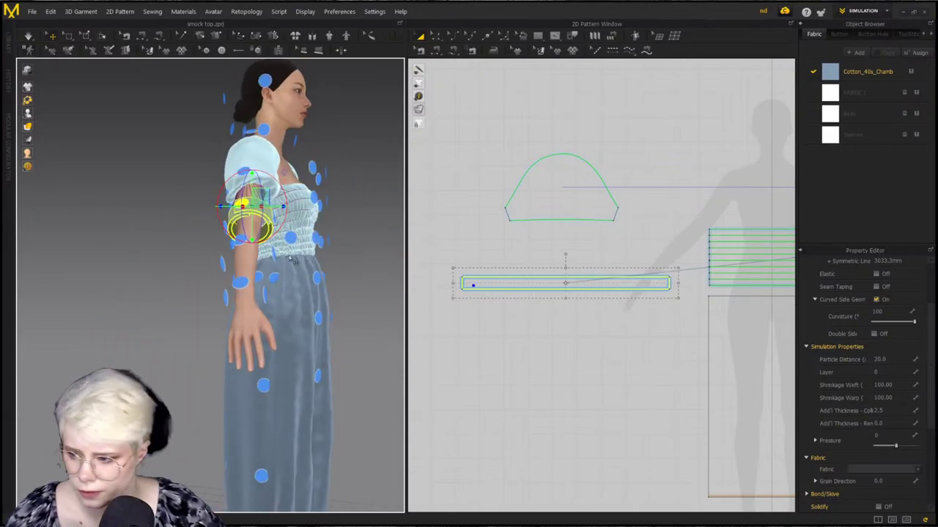
key(space)
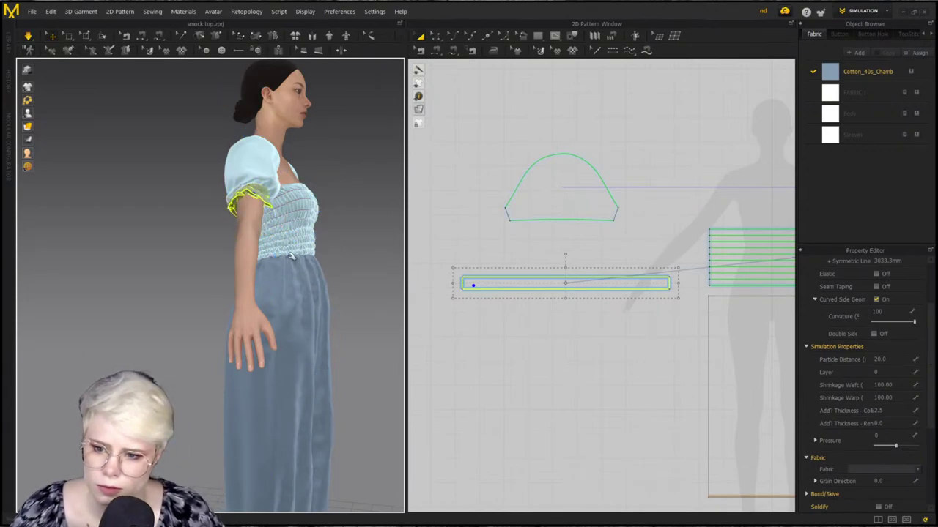
right_drag(297, 180, 228, 211)
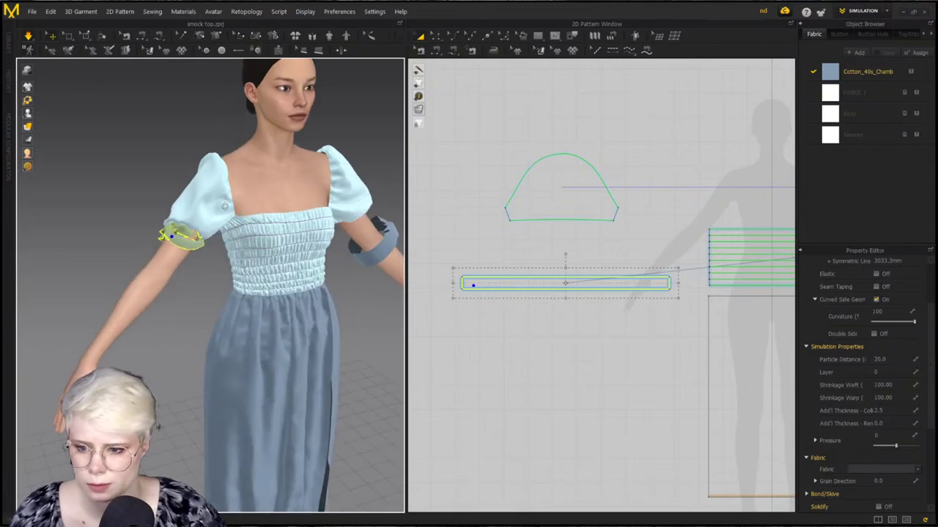
scroll(275, 208, up, 3)
key(space)
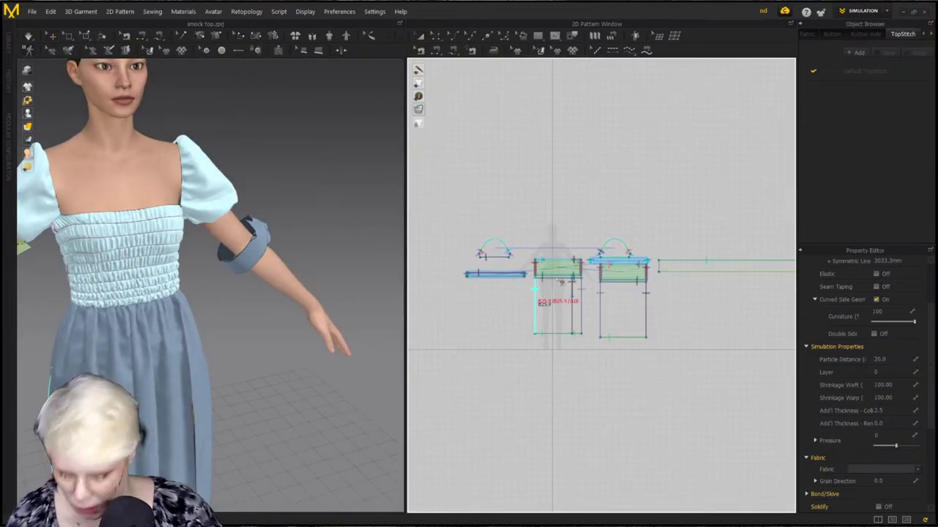
Sew the second strip's upper edge to the other sleeve's hem and simulate the dress
scroll(564, 273, up, 5)
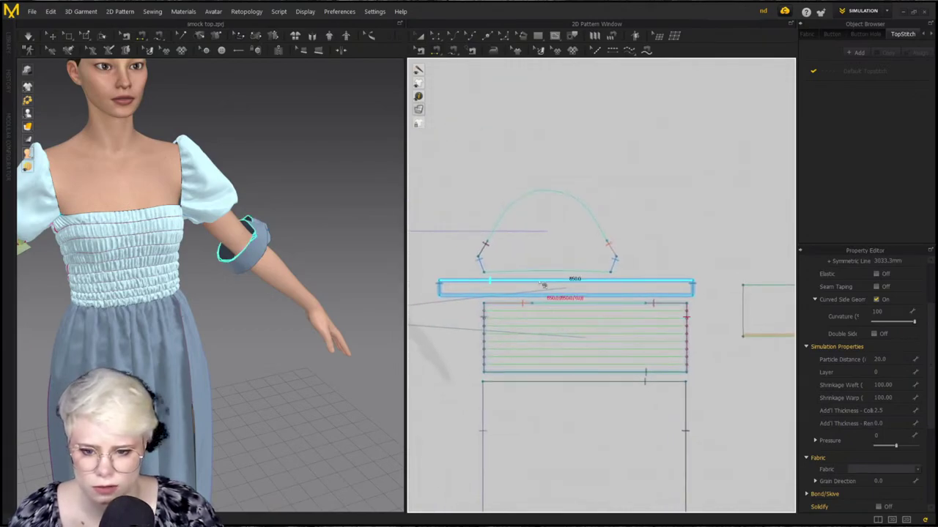
click(541, 276)
click(540, 277)
right_drag(298, 239, 271, 284)
key(space)
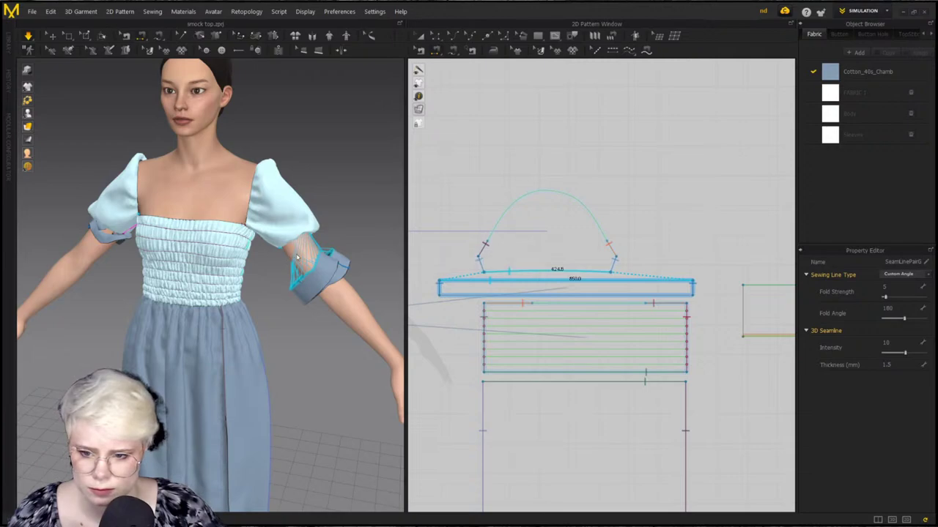
Remove the seam joining the sleeve ruffle strip's short ends and simulate the dress
key(q)
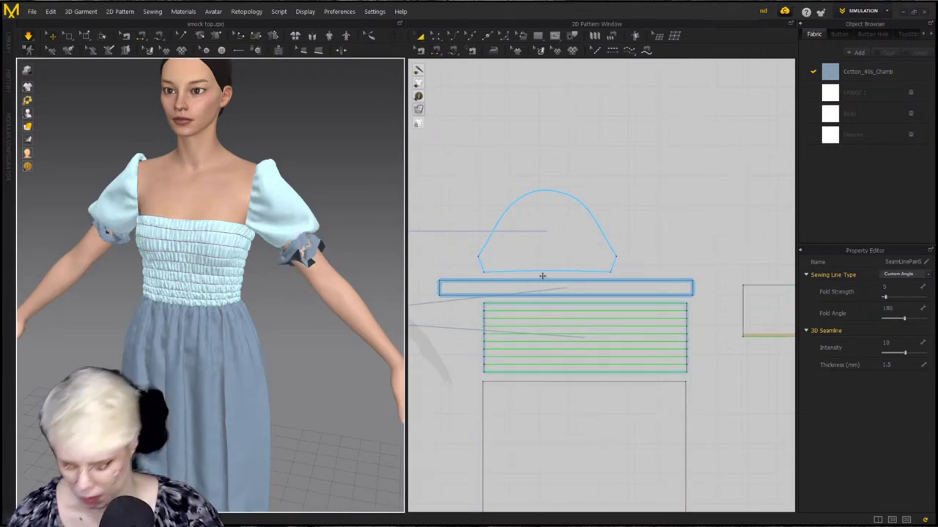
key(n)
key(b)
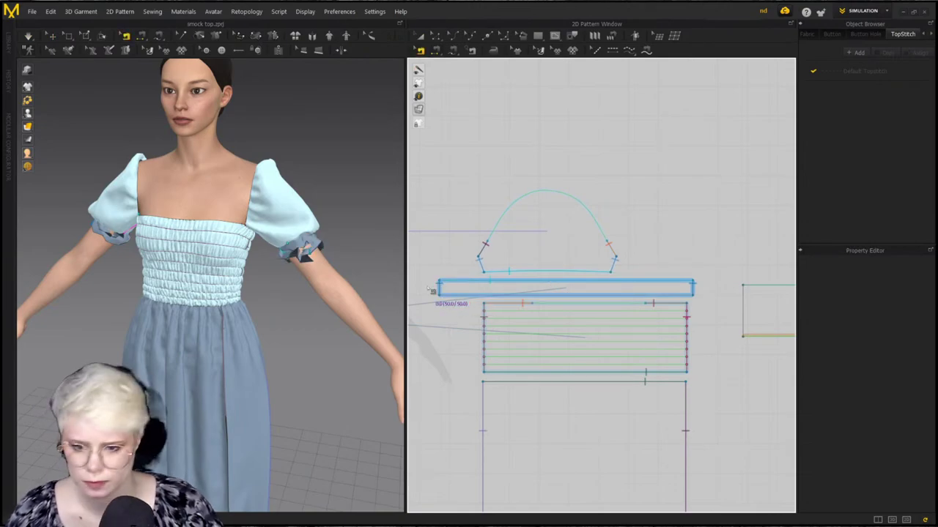
click(441, 291)
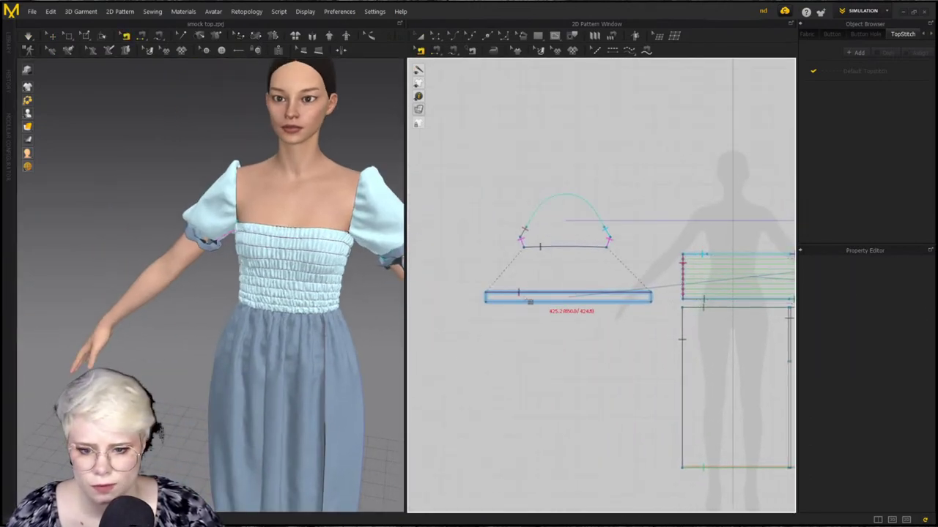
scroll(542, 290, up, 3)
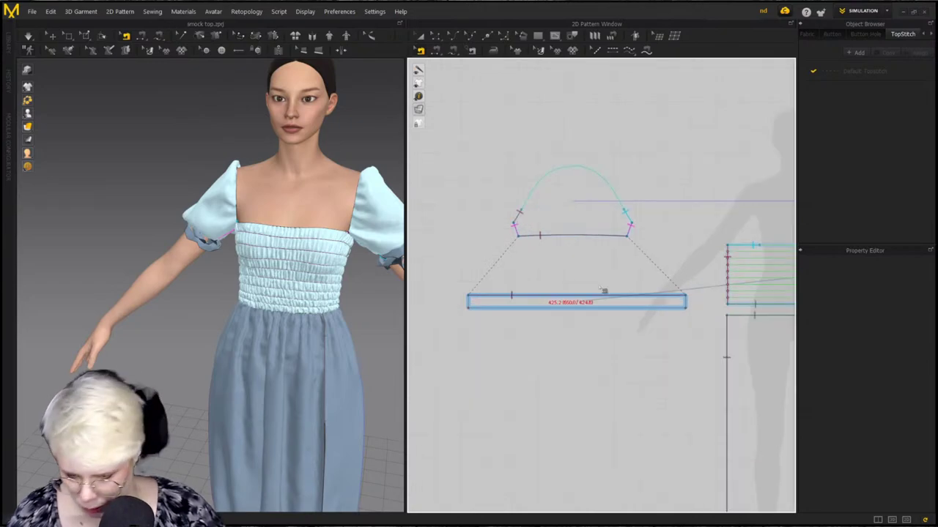
scroll(603, 291, down, 2)
middle_drag(603, 291, 478, 308)
scroll(600, 293, up, 3)
key(space)
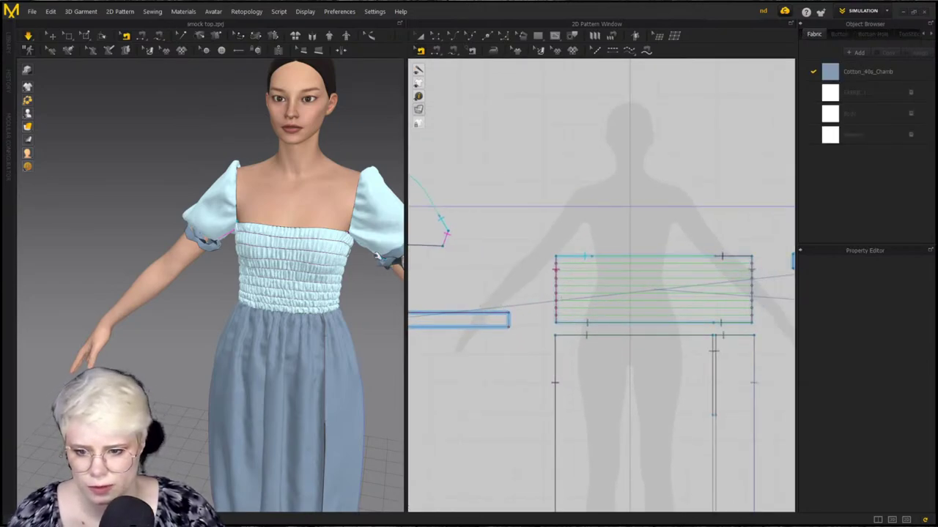
Set the particle distance of the sleeve ruffle strips to 5 mm
key(q)
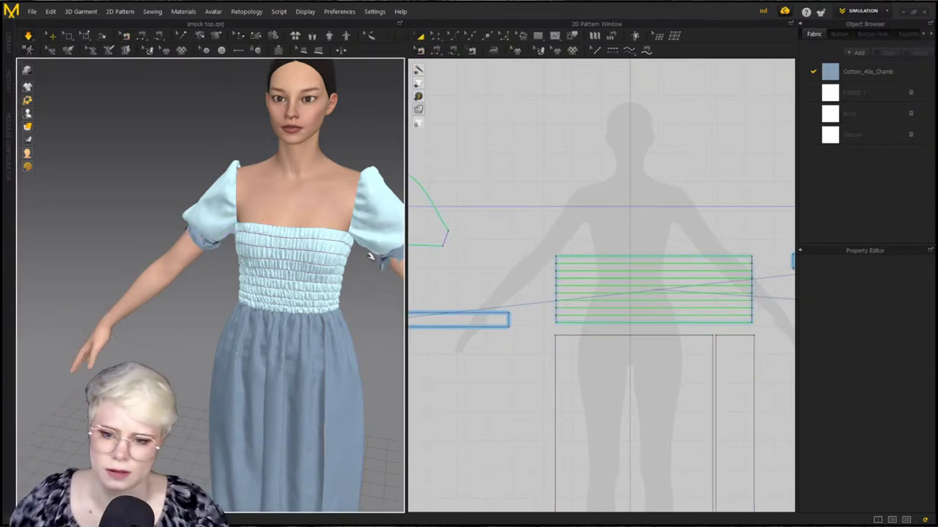
right_drag(370, 258, 274, 267)
click(302, 255)
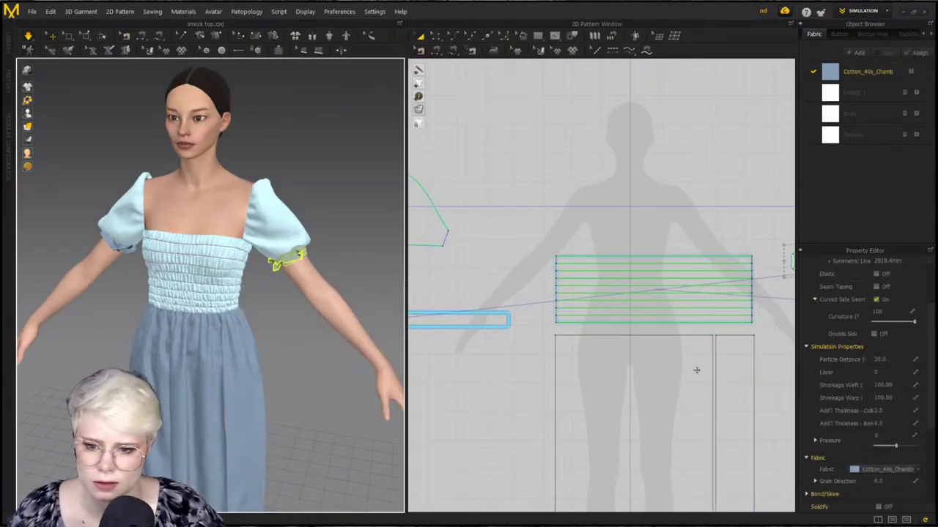
click(696, 370)
click(879, 359)
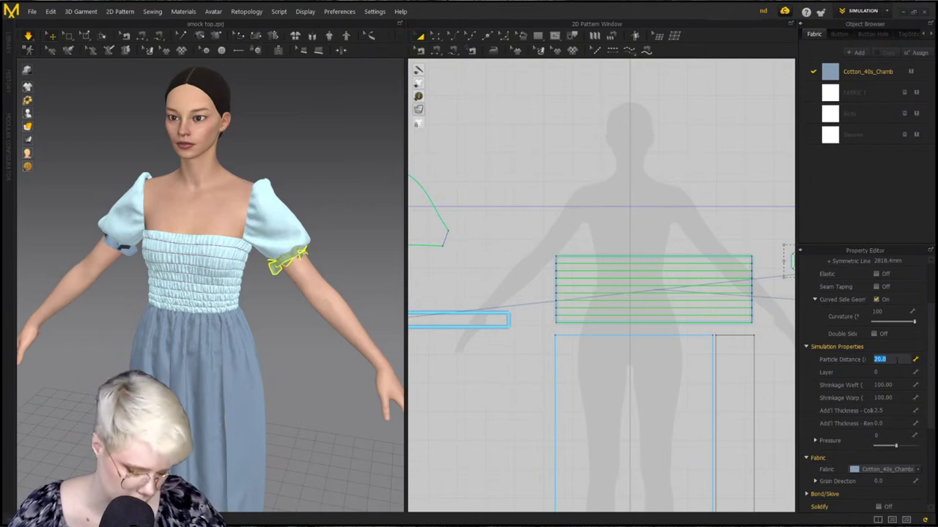
text(5)
key(Return)
Check the particle distance of the ruffle strip beneath the sleeve pattern and simulate the refined sleeve ruffles
right_drag(501, 343, 650, 341)
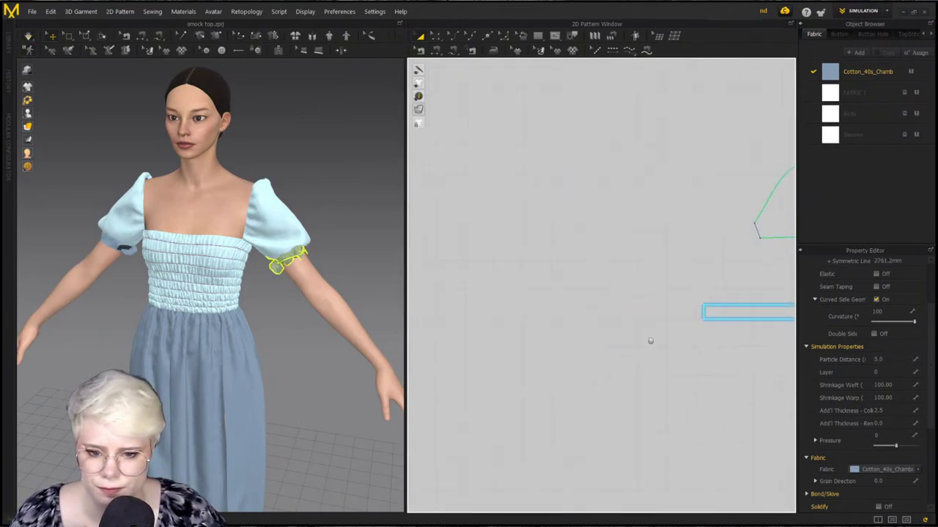
middle_drag(651, 341, 417, 326)
scroll(645, 335, down, 4)
middle_drag(703, 335, 564, 330)
scroll(584, 271, up, 5)
click(592, 287)
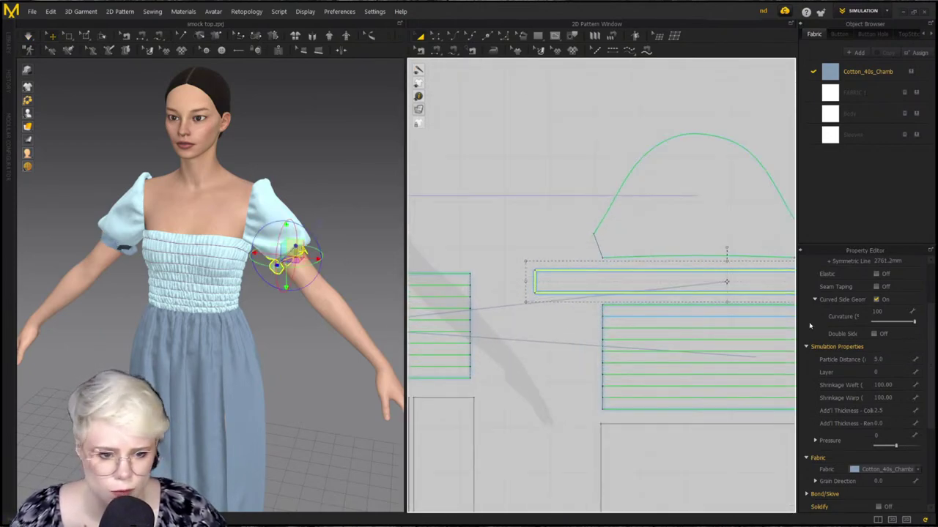
click(880, 359)
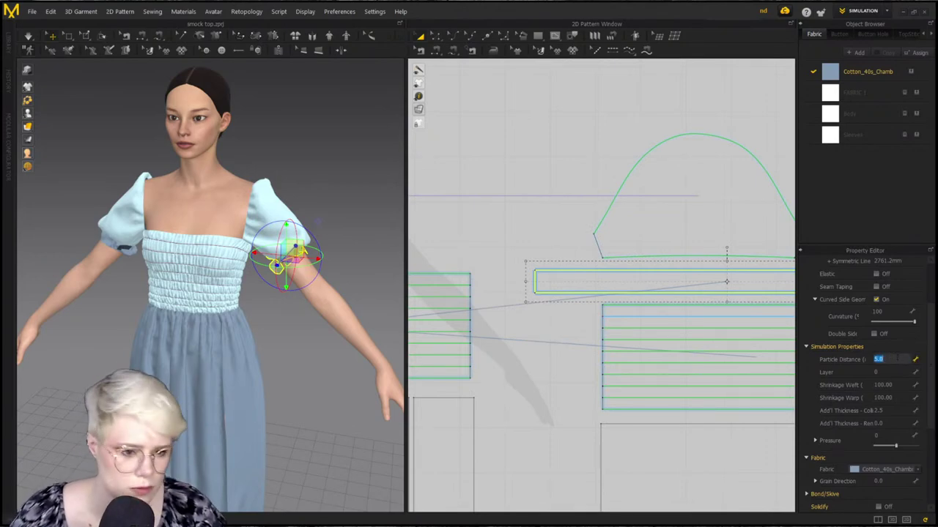
click(560, 242)
key(space)
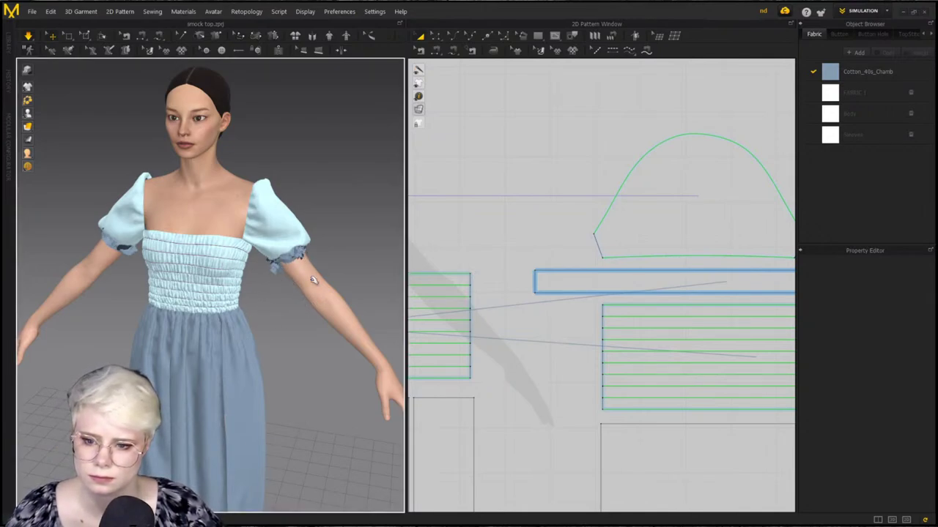
Deactivate both smocked bodice panels
scroll(272, 276, up, 3)
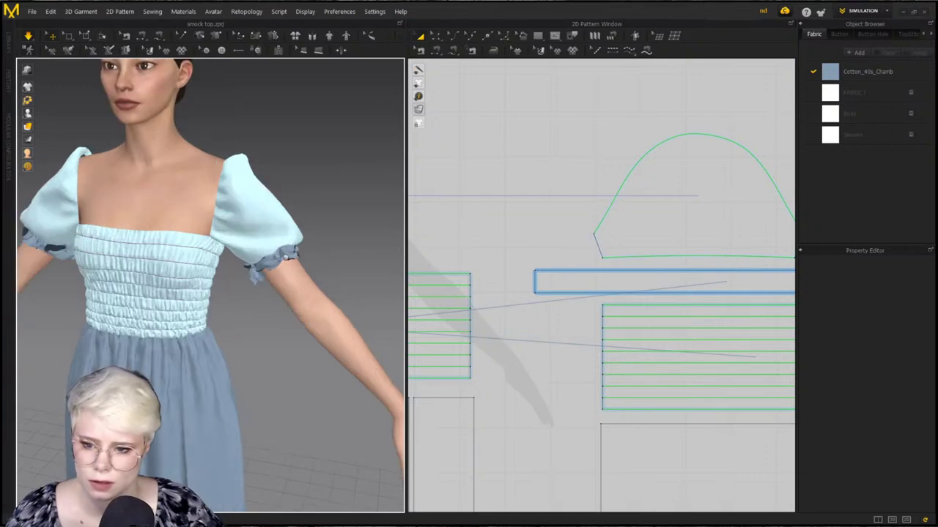
click(156, 251)
click(128, 254)
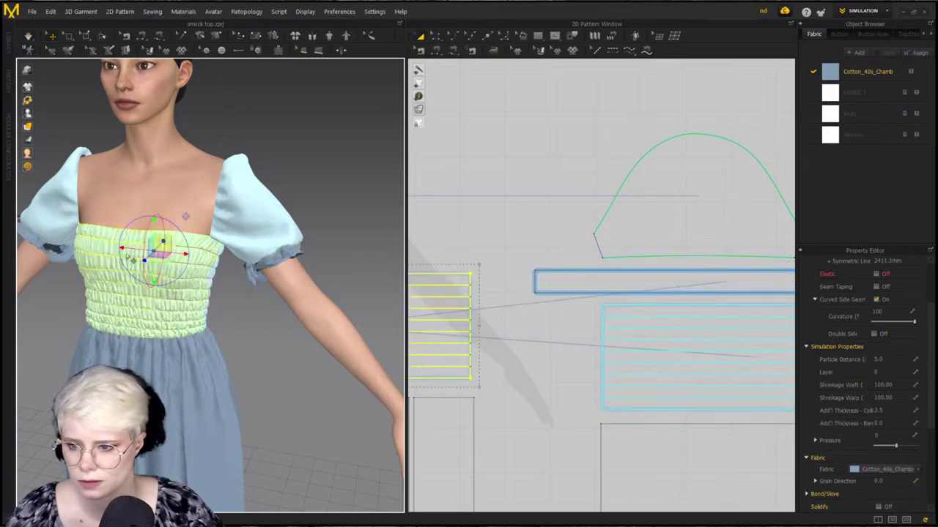
mouse_move(214, 298)
right_down()
mouse_move(157, 298)
mouse_move(212, 297)
right_up()
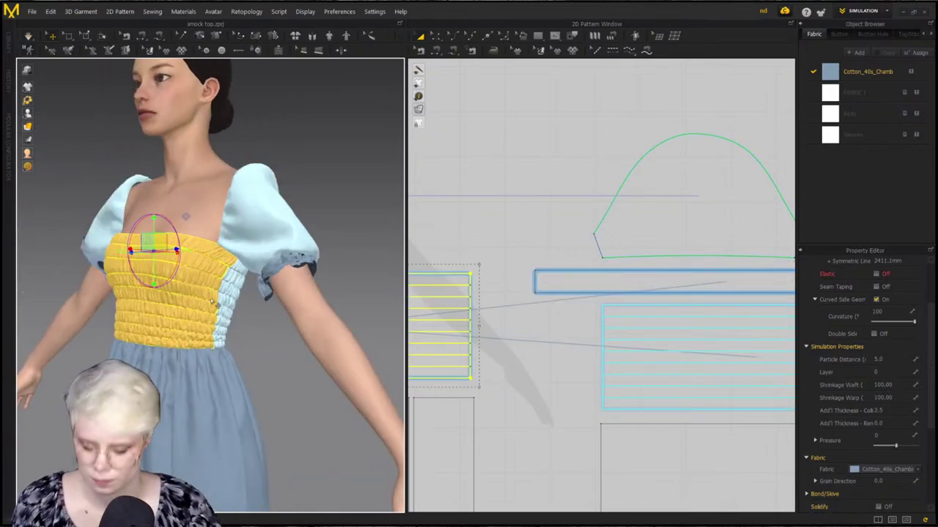
key(shift+q)
shift+click(230, 282)
key(shift+q)
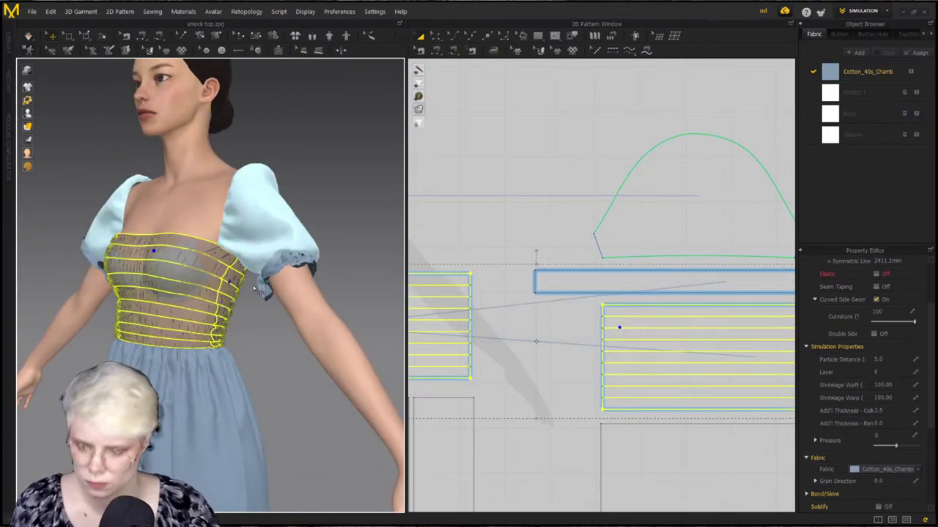
Simulate the dress and pull the ruffle into place around the sleeve hem at the outer arm
click(297, 276)
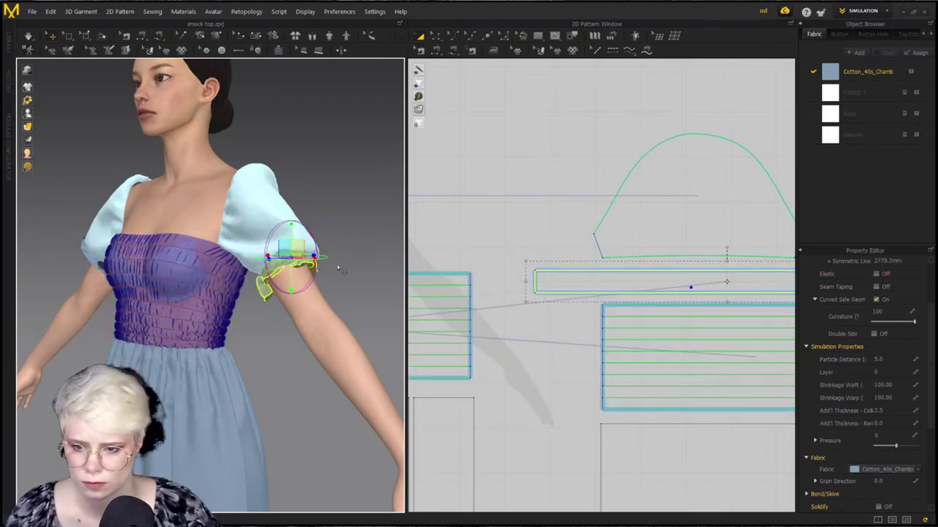
click(28, 35)
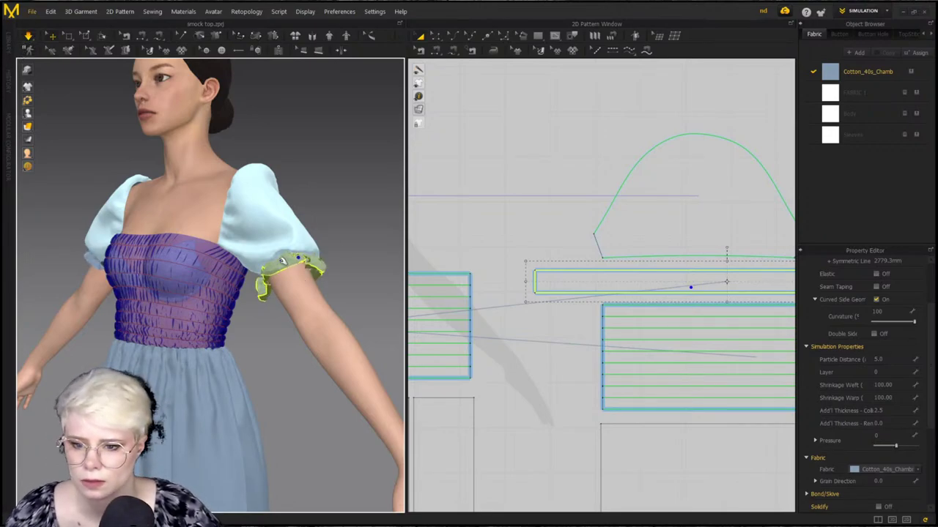
right_drag(337, 260, 219, 264)
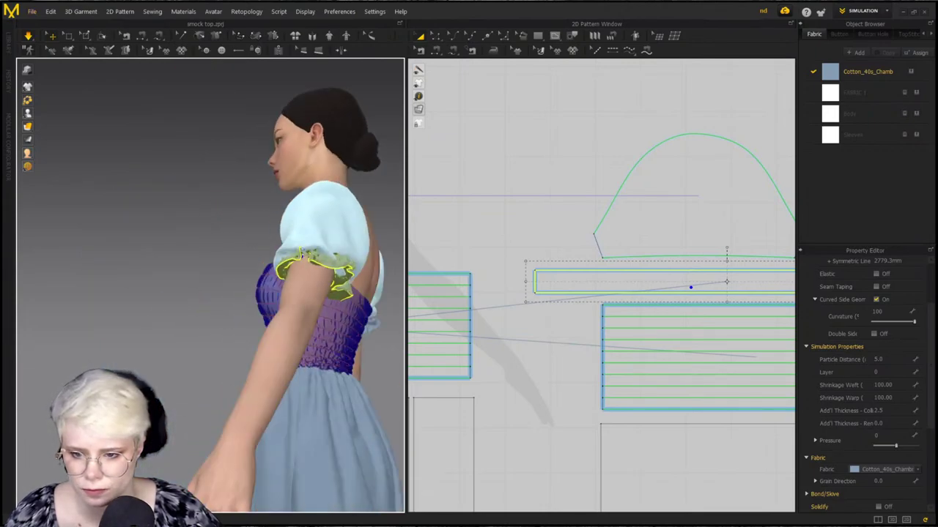
mouse_move(341, 272)
mouse_down()
mouse_move(321, 265)
mouse_move(342, 259)
mouse_up()
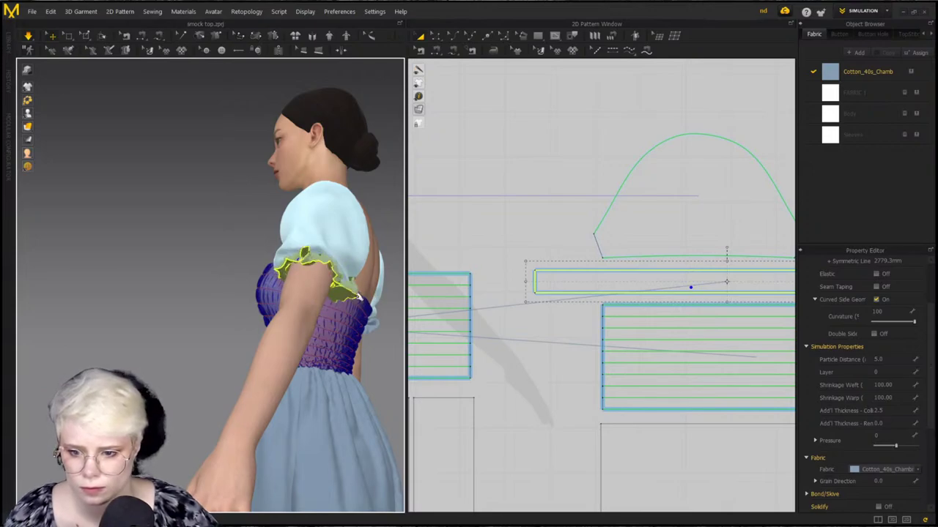
drag(356, 296, 345, 248)
Strengthen the puff sleeve and the ruffle attached to its hem
click(360, 256)
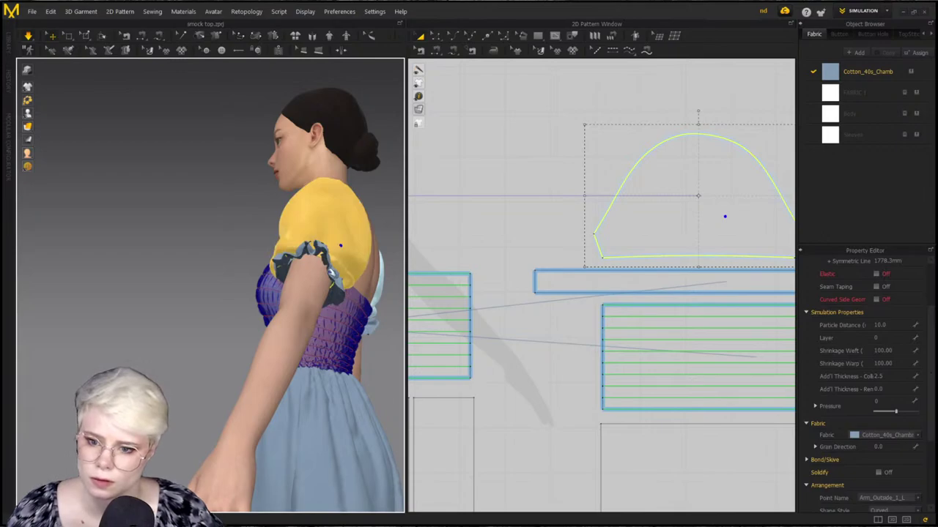
right_drag(332, 273, 277, 318)
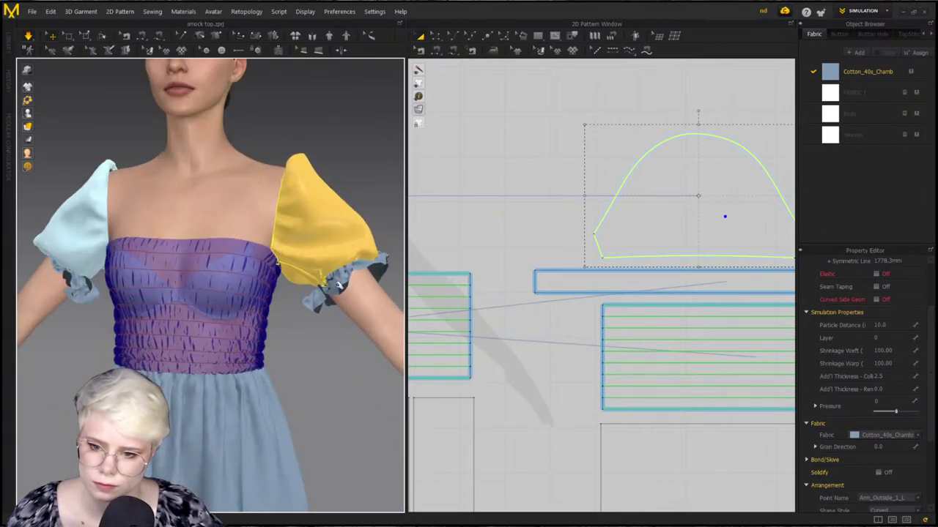
click(376, 284)
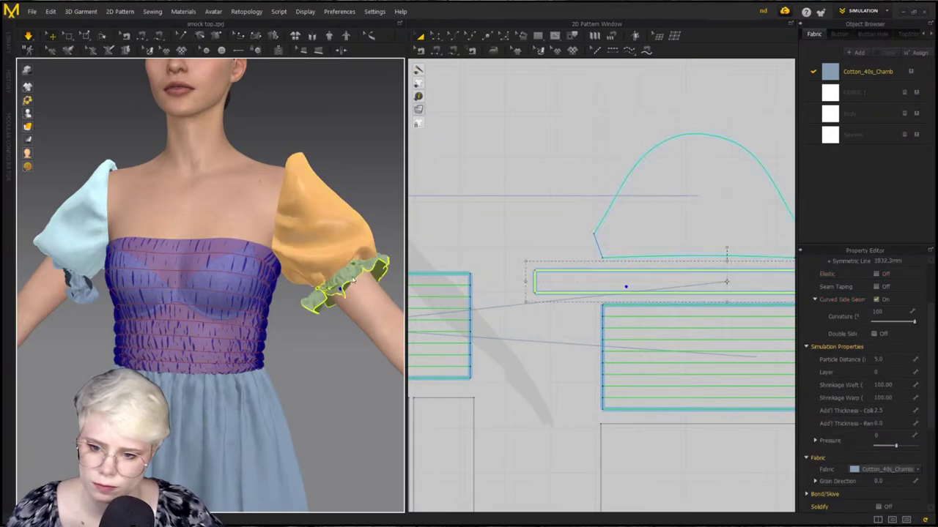
key(ctrl+h)
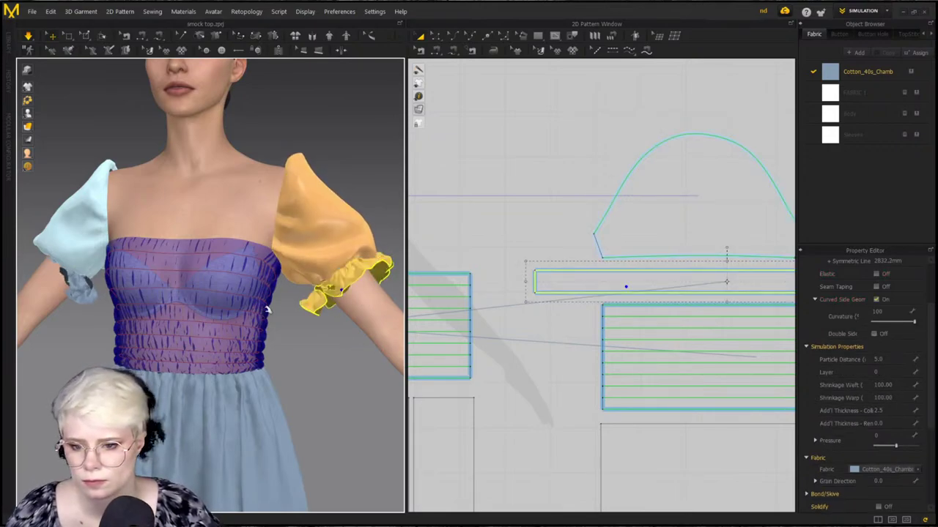
Pull the strengthened ruffle down and out of the sleeve so it hangs below the hem
drag(322, 291, 344, 315)
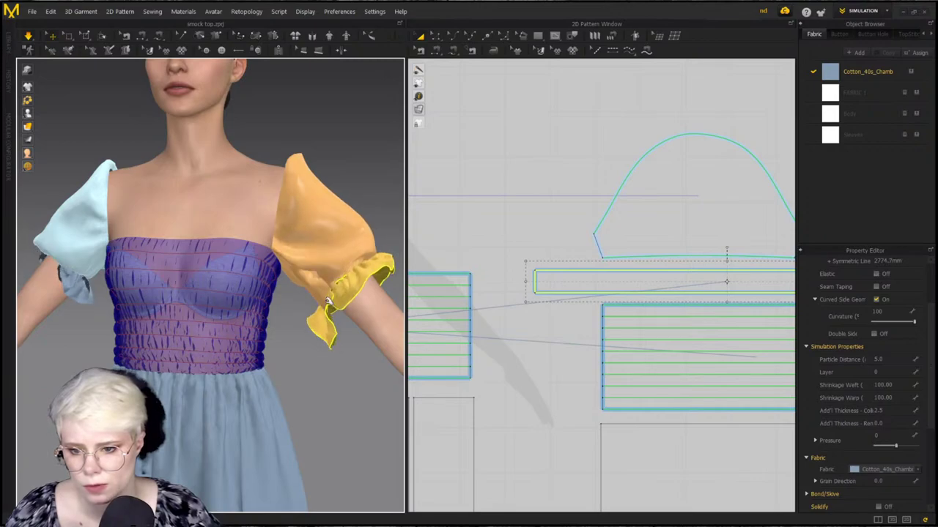
drag(328, 302, 331, 318)
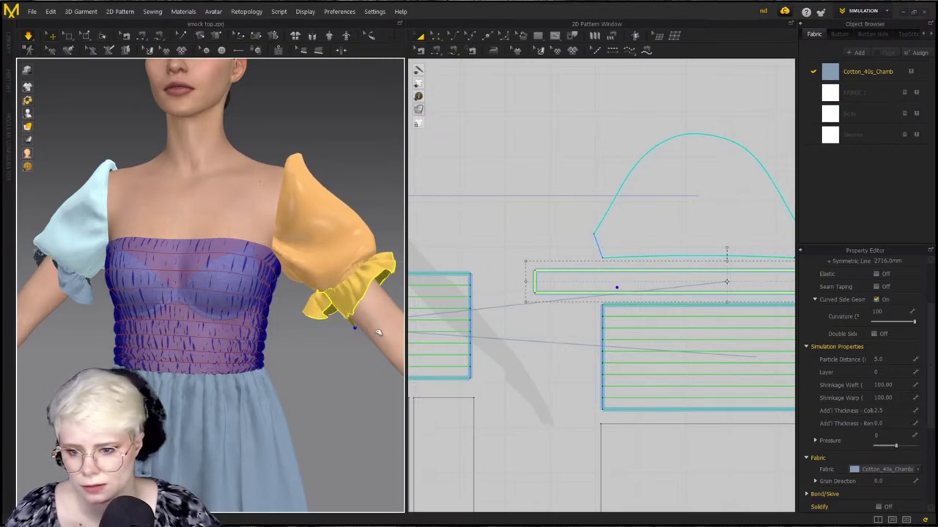
right_drag(379, 332, 282, 277)
click(332, 321)
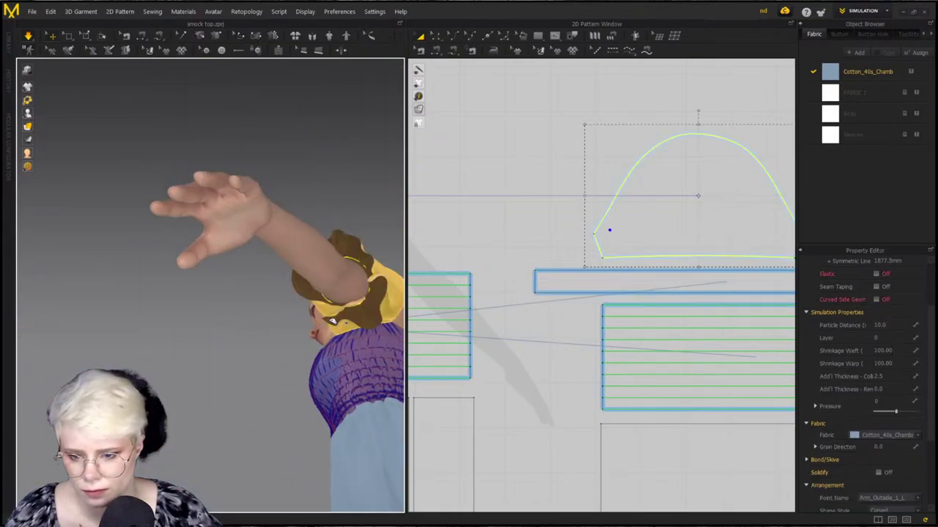
click(348, 321)
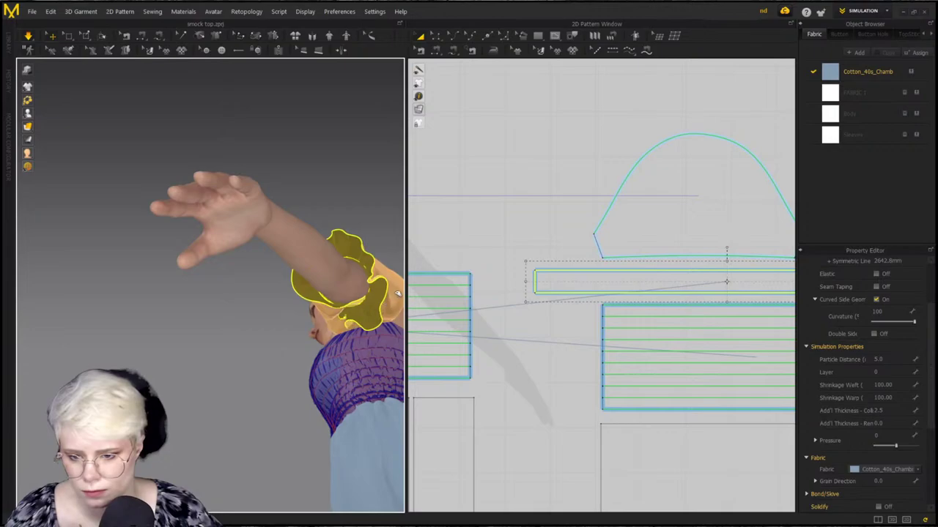
Sew the ruffle strip's two 50 mm short ends together with a segment seam and simulate
key(n)
click(536, 280)
scroll(640, 275, down, 2)
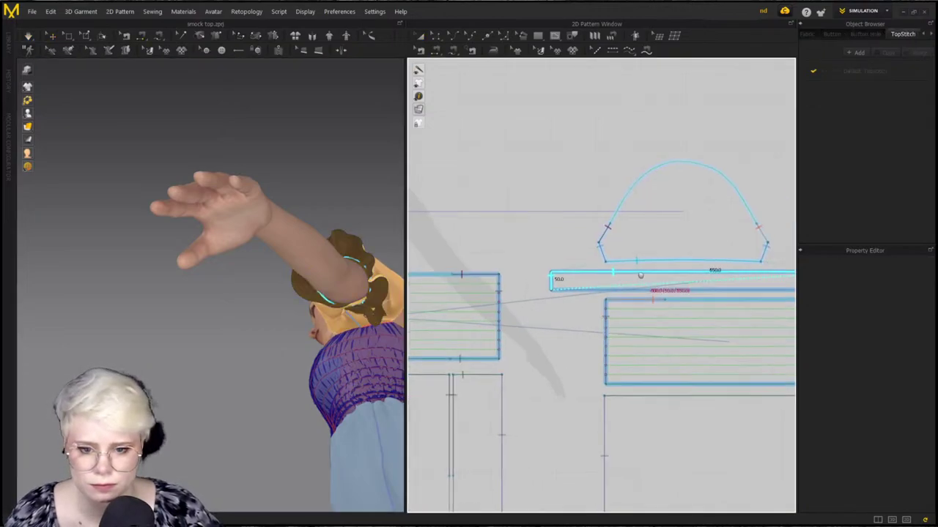
middle_drag(640, 276, 465, 277)
click(686, 283)
right_drag(326, 275, 363, 312)
key(space)
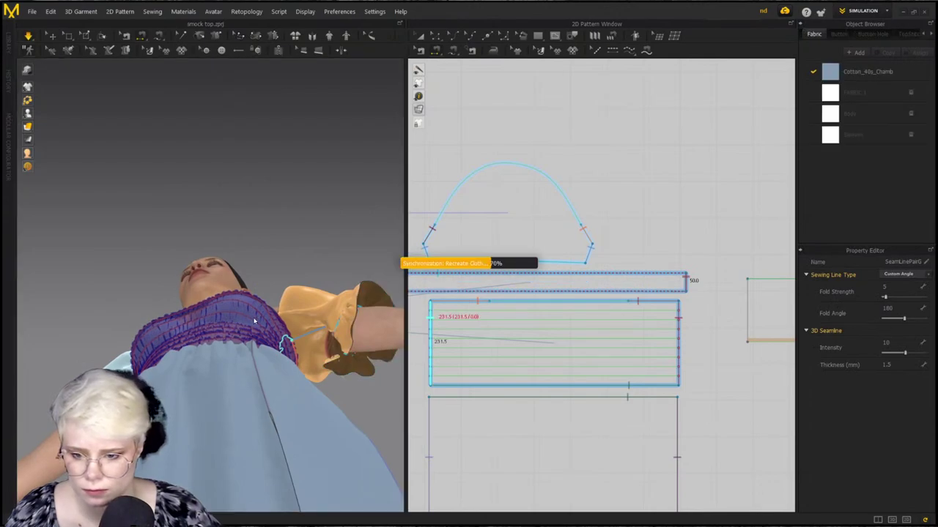
Examine the sewn ruffle at the underarm from below and from the front, and select it
click(304, 325)
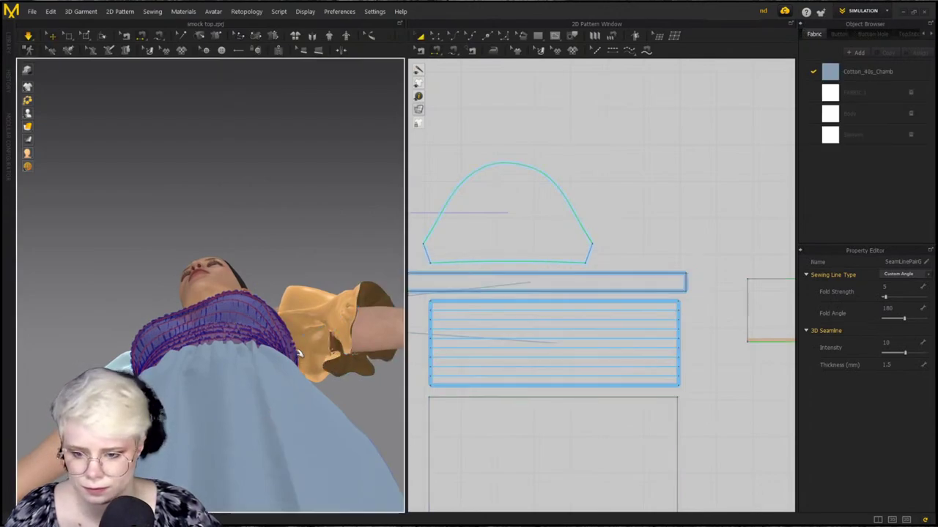
right_drag(302, 347, 302, 381)
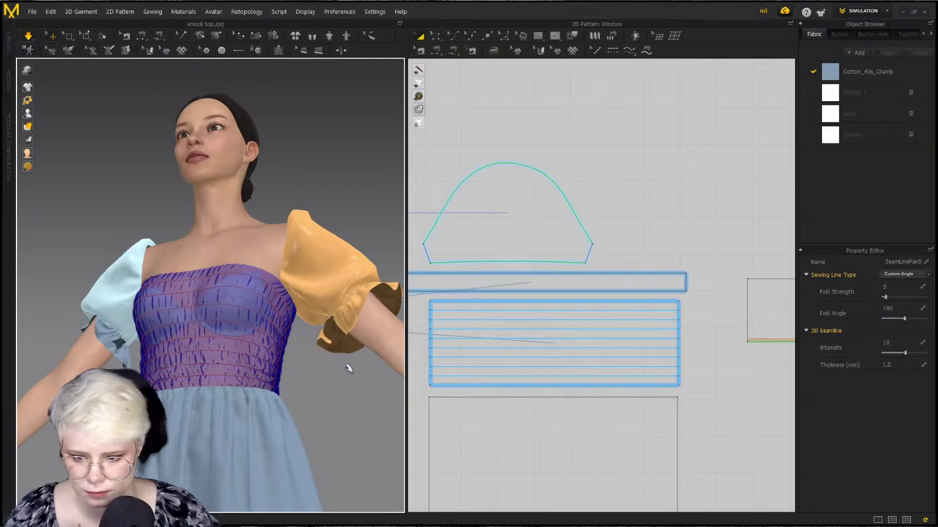
right_drag(325, 348, 330, 330)
key(k)
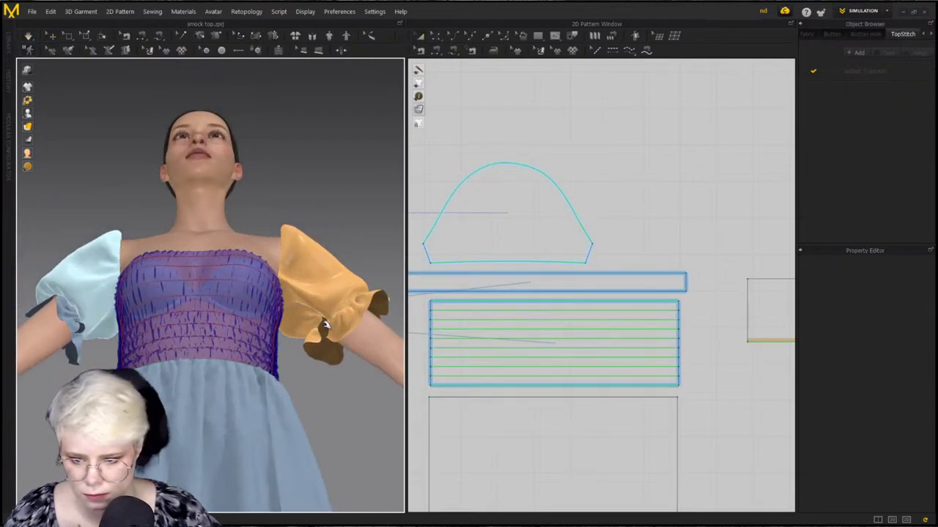
click(329, 359)
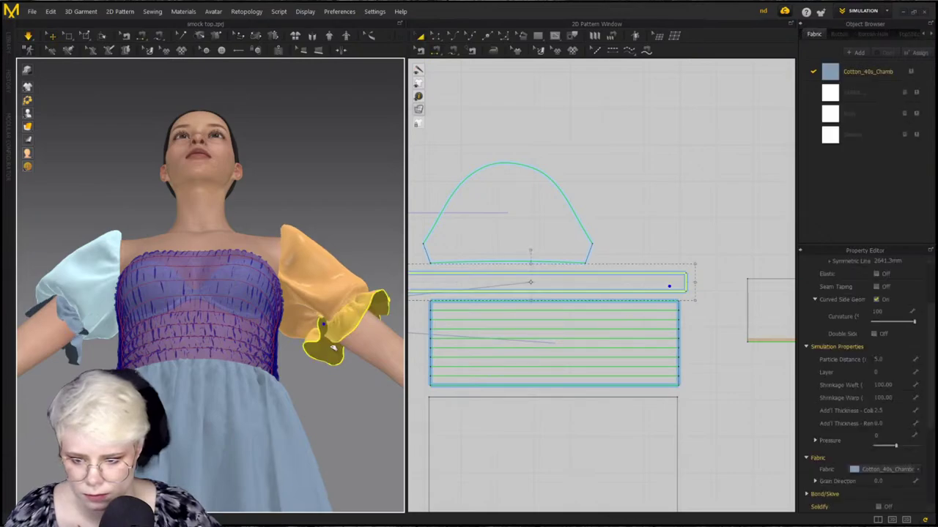
right_drag(260, 278, 258, 299)
key(n)
click(583, 228)
scroll(581, 230, down, 5)
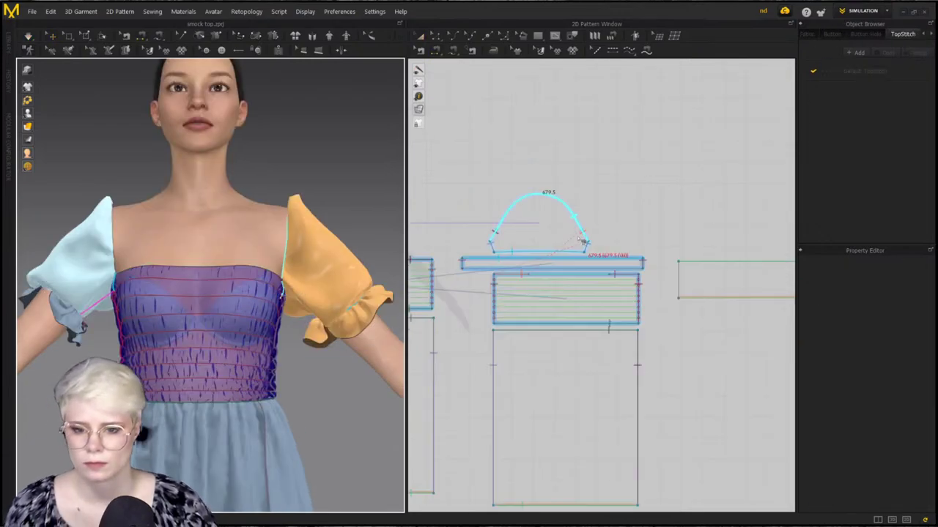
middle_drag(582, 230, 674, 234)
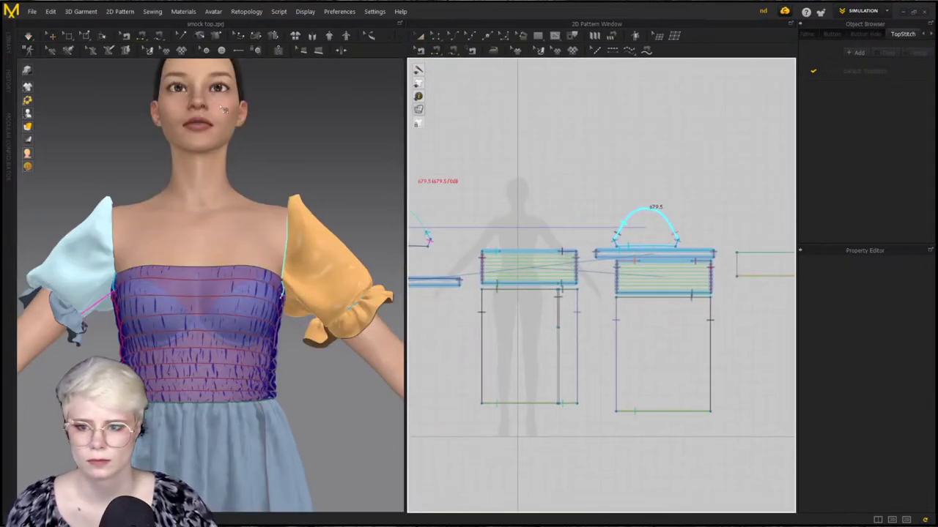
Pin the upper part of the avatar's left puff sleeve with a box pin, leaving the hem area free
click(85, 35)
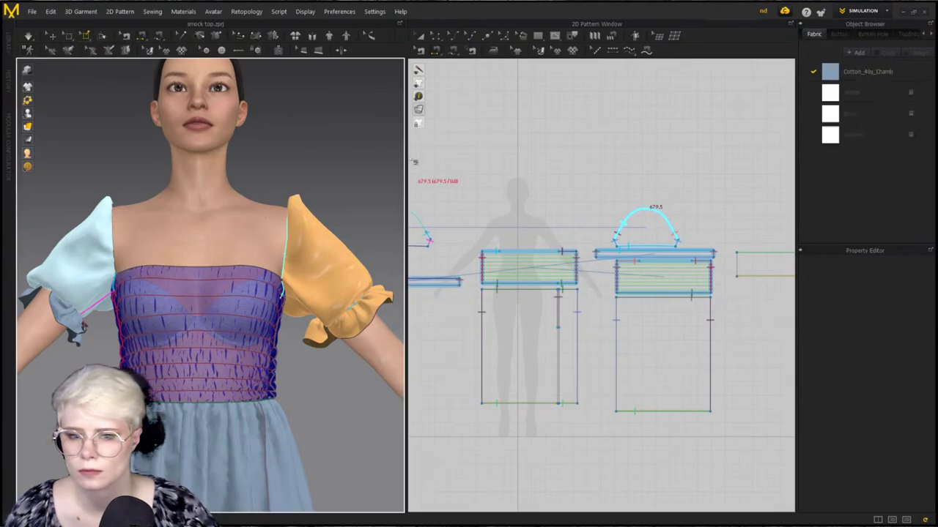
scroll(628, 217, up, 3)
middle_drag(607, 196, 522, 209)
drag(516, 210, 621, 257)
Strengthen the puff sleeve on the avatar's right arm
middle_drag(504, 236, 765, 220)
scroll(764, 220, down, 2)
drag(493, 197, 606, 231)
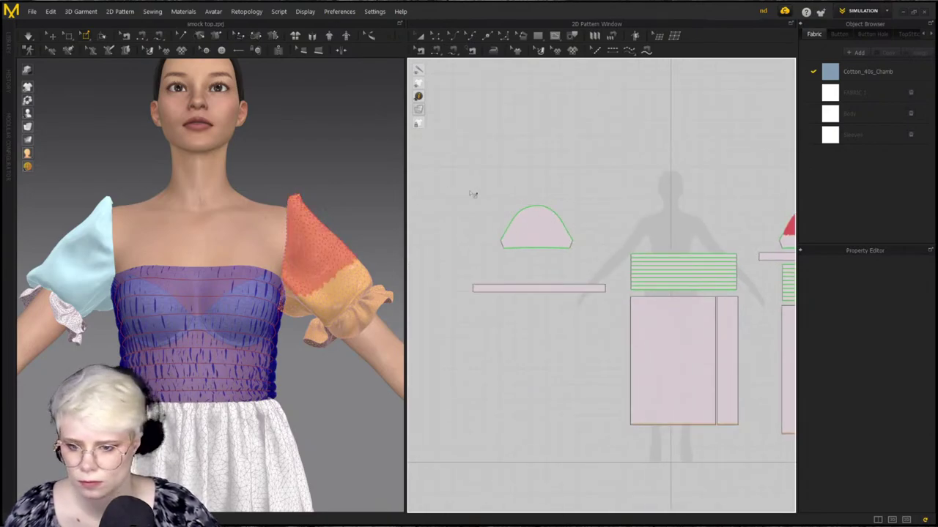
click(91, 245)
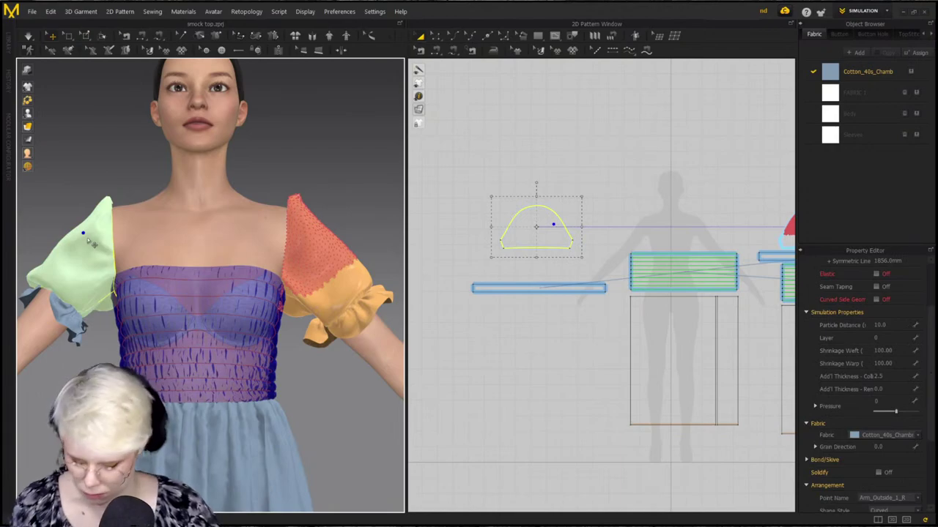
click(446, 178)
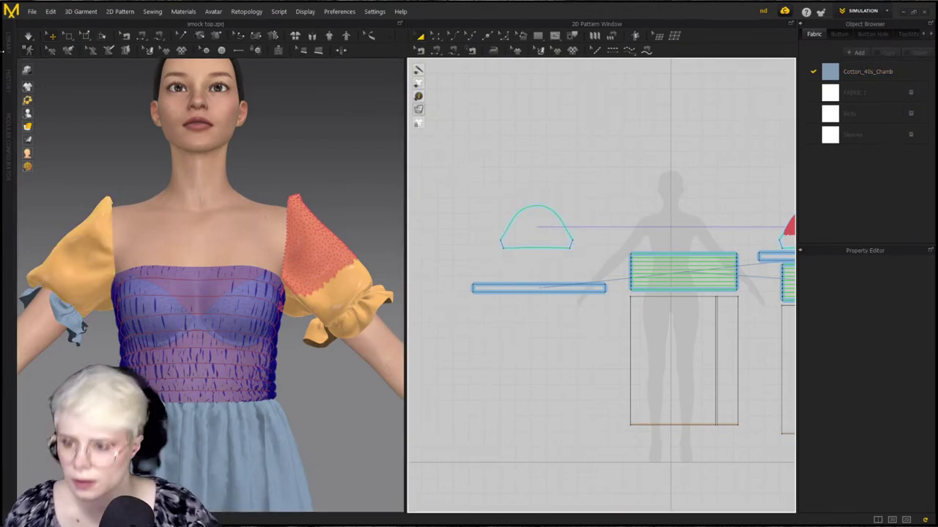
Pin the upper part of the right puff sleeve with a box pin, leaving the strip above its hem free
click(70, 37)
click(70, 37)
click(88, 37)
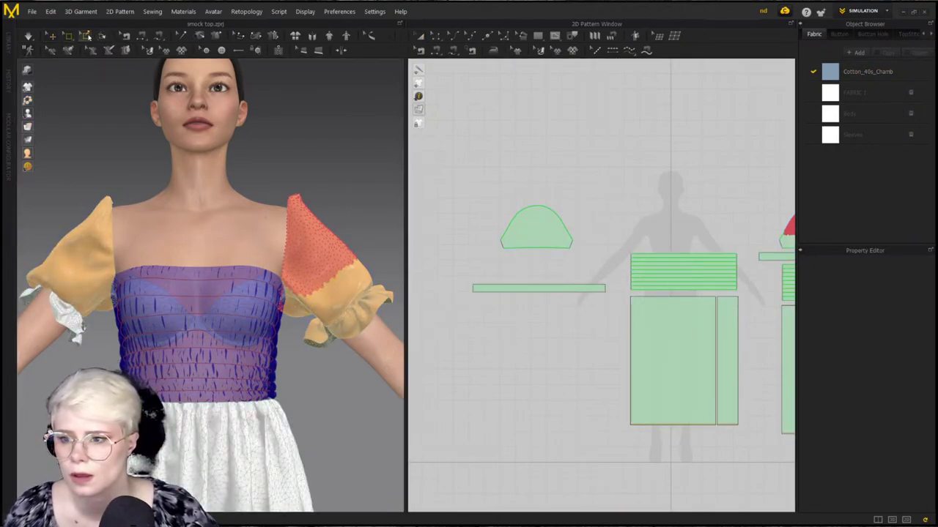
click(85, 35)
drag(491, 184, 590, 240)
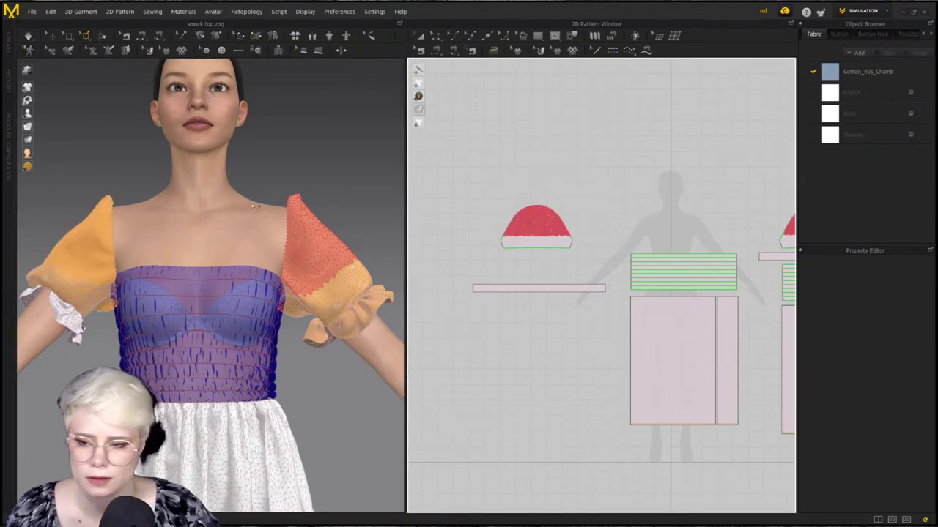
scroll(241, 234, down, 2)
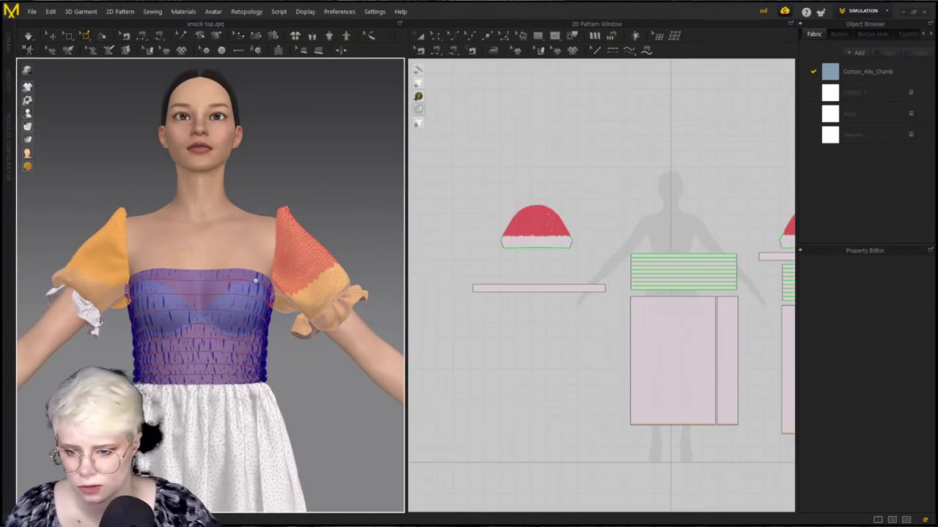
Strengthen the ruffle attached to the right puff sleeve's hem
click(53, 35)
click(93, 301)
click(94, 315)
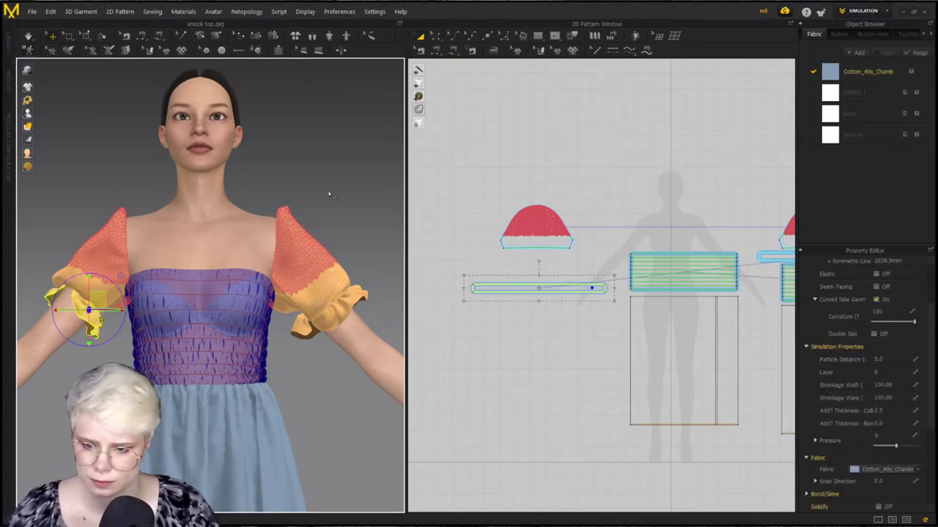
right_drag(315, 257, 264, 271)
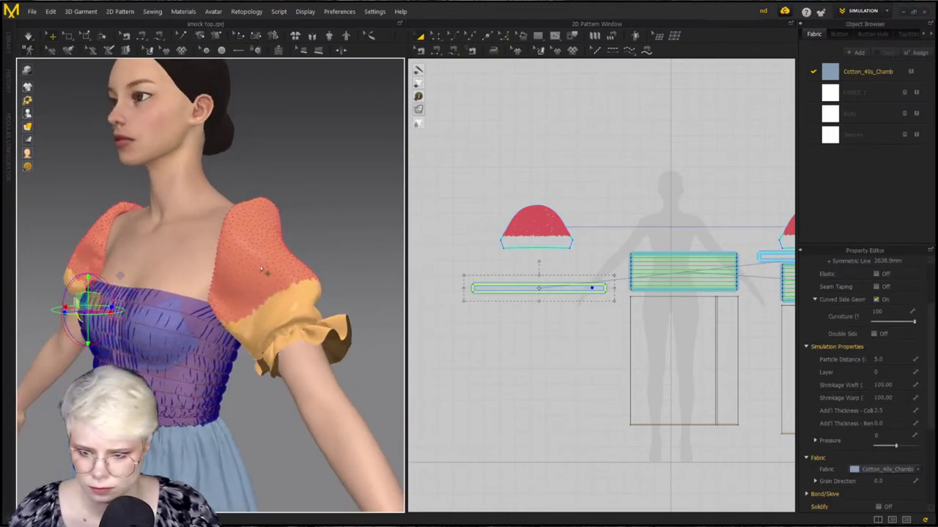
Set the avatar skin's static friction and kinetic friction to 0.05 and start the simulation
click(326, 390)
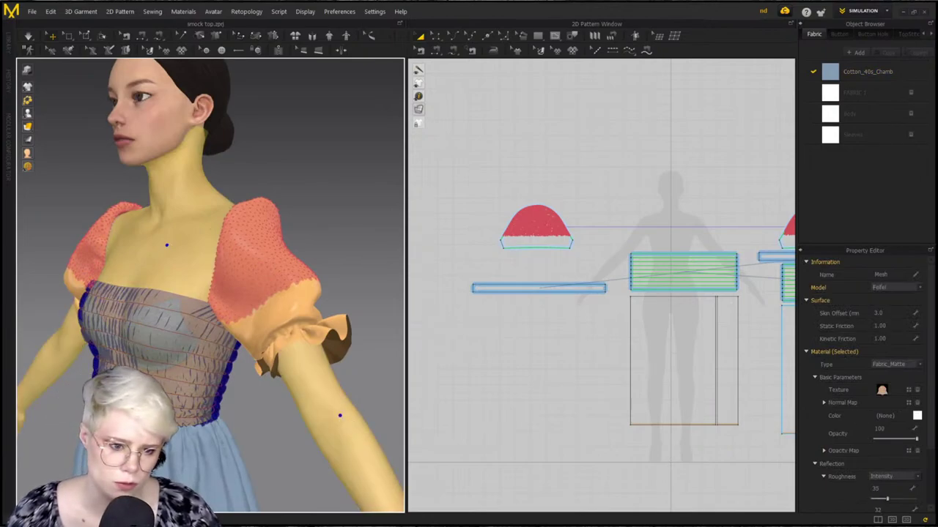
click(892, 326)
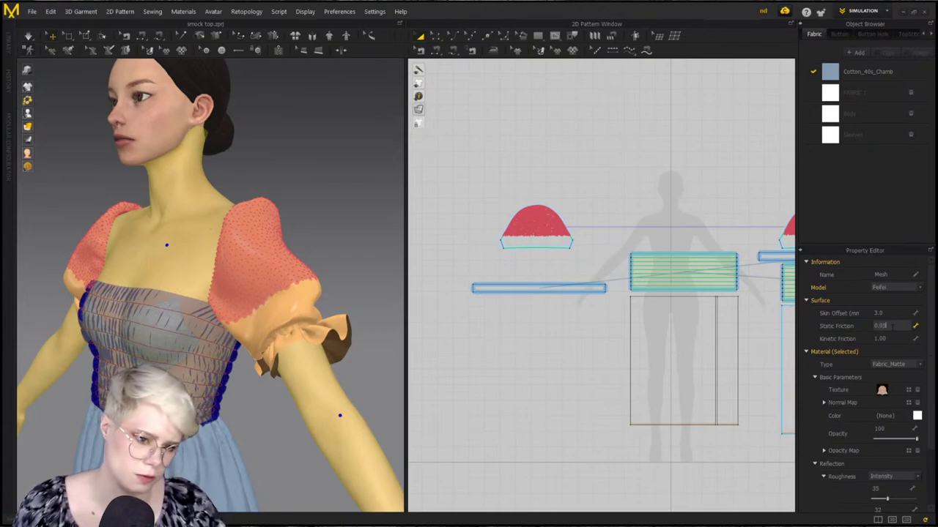
text(0.05)
key(Tab)
text(0.05)
key(Return)
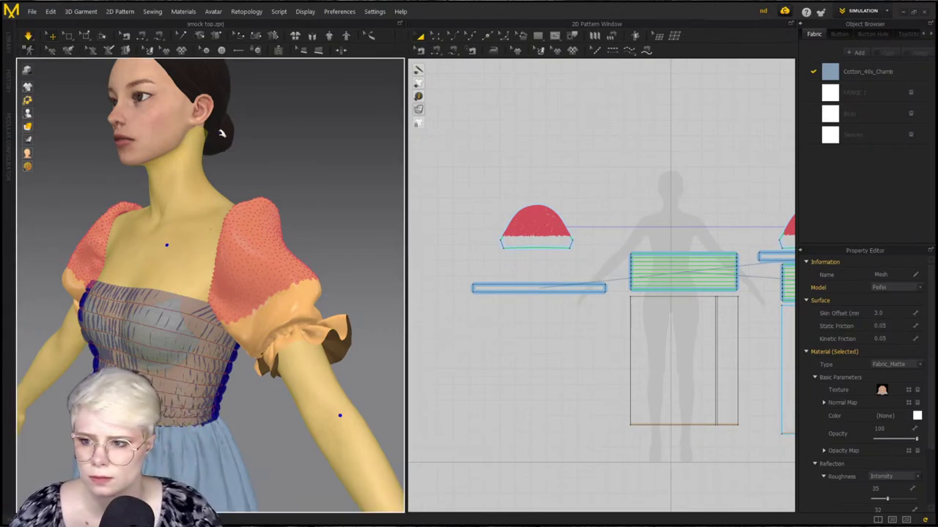
Pull the left sleeve's ruffle down from below the arm during simulation to free it from inside the sleeve
click(290, 312)
right_drag(290, 312, 282, 336)
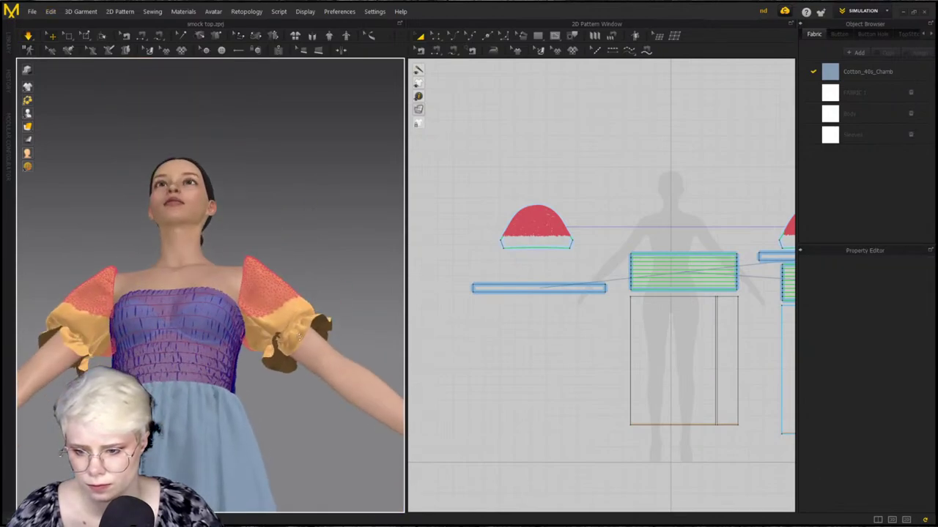
click(283, 350)
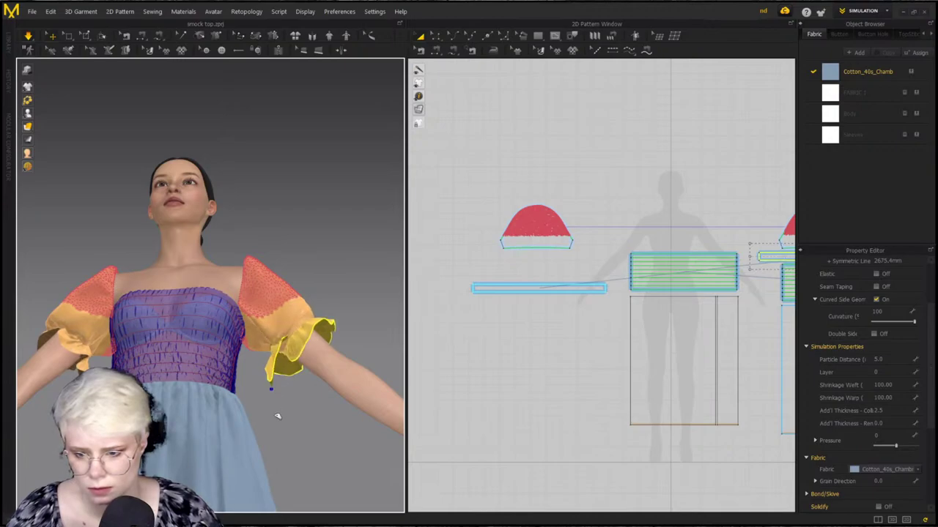
drag(277, 416, 289, 452)
drag(279, 370, 280, 456)
Select the mesh at both short ends of the left sleeve's ruffle strip
click(68, 39)
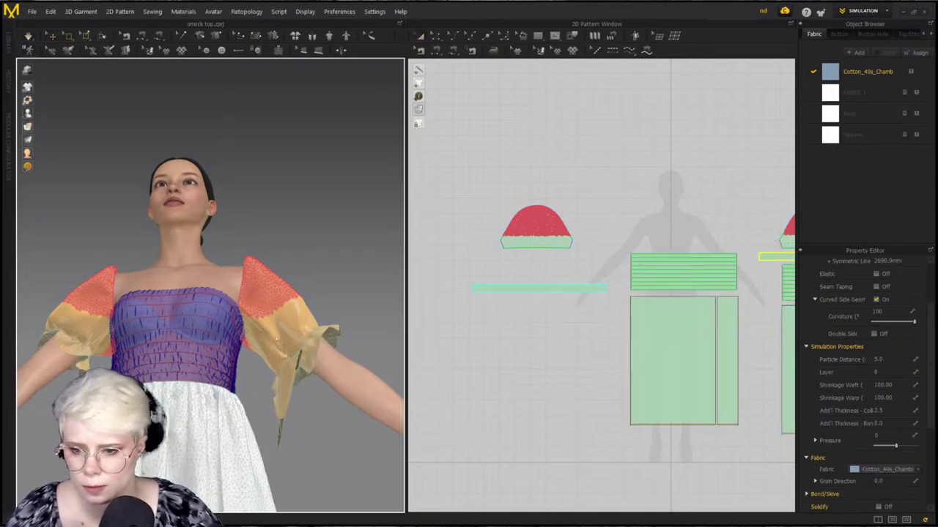
click(584, 290)
scroll(583, 301, up, 5)
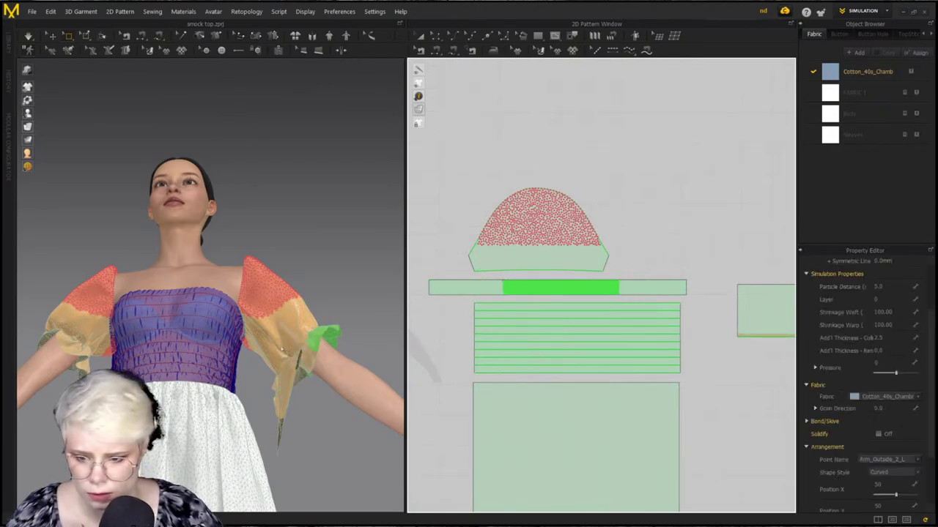
drag(281, 348, 317, 380)
drag(429, 275, 484, 301)
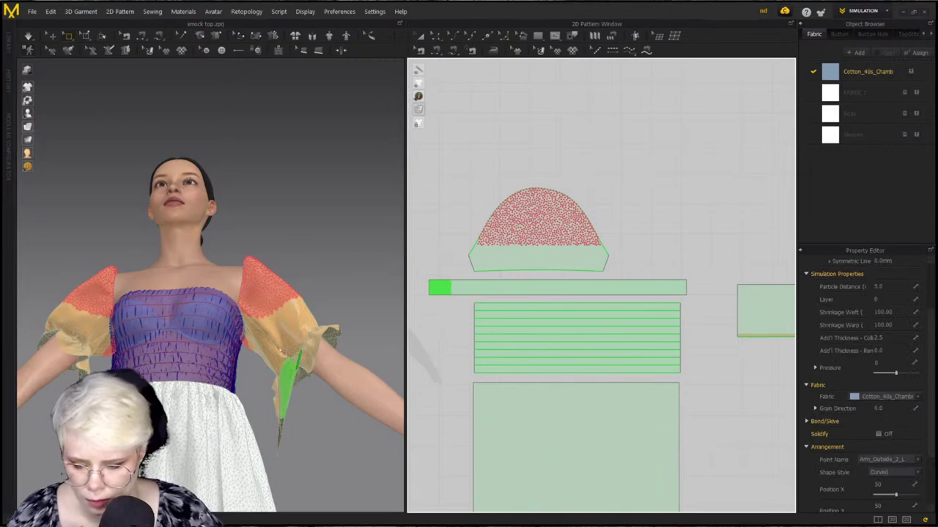
right_drag(280, 352, 220, 346)
shift+drag(662, 267, 691, 300)
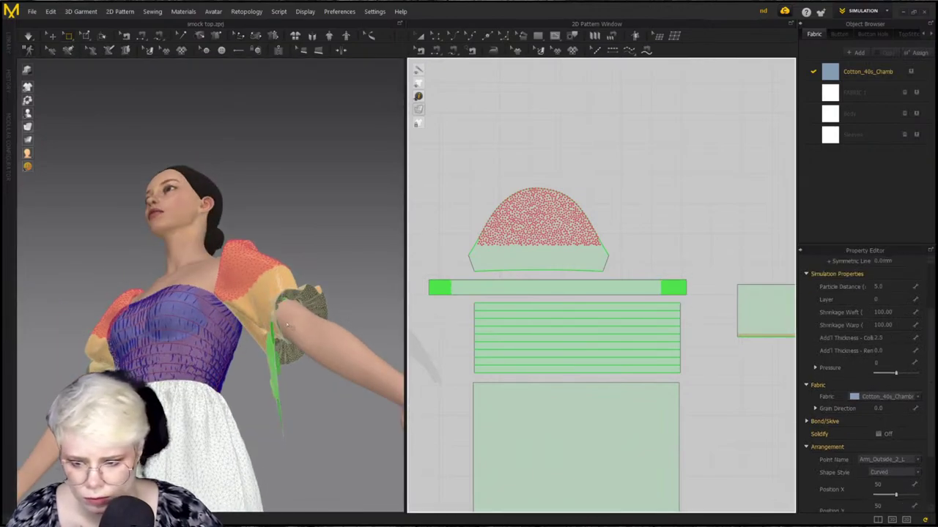
Select the mesh near one end of the left ruffle strip, pull it down out of the sleeve during simulation, and check it from below
right_drag(305, 394, 347, 363)
scroll(349, 361, up, 3)
drag(283, 331, 333, 365)
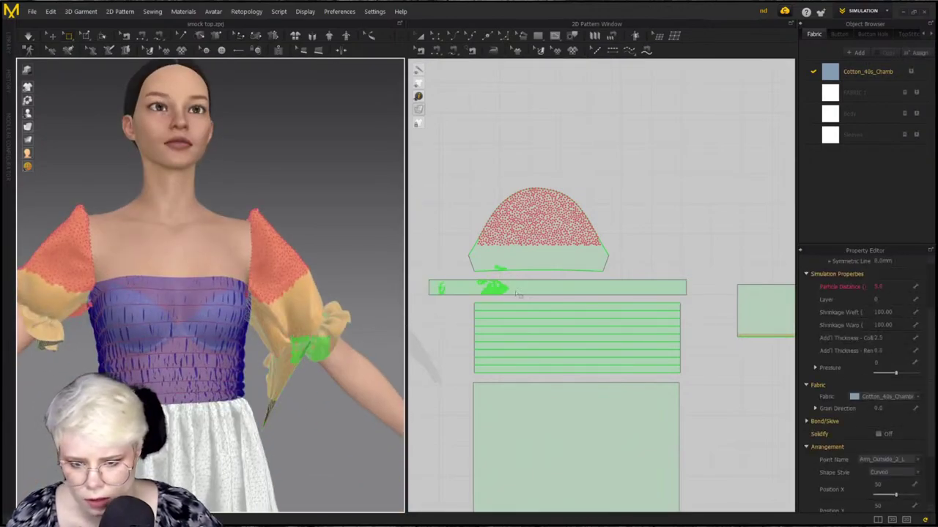
drag(511, 298, 438, 279)
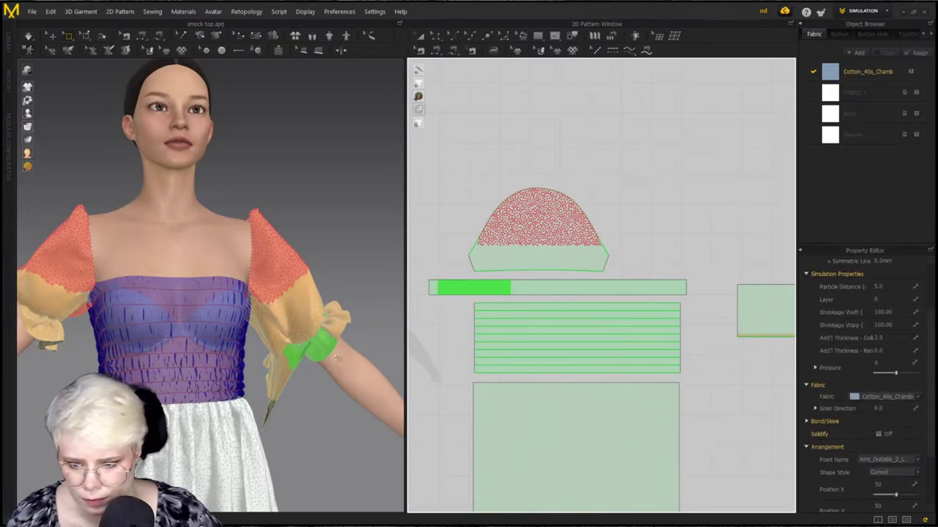
drag(321, 348, 303, 403)
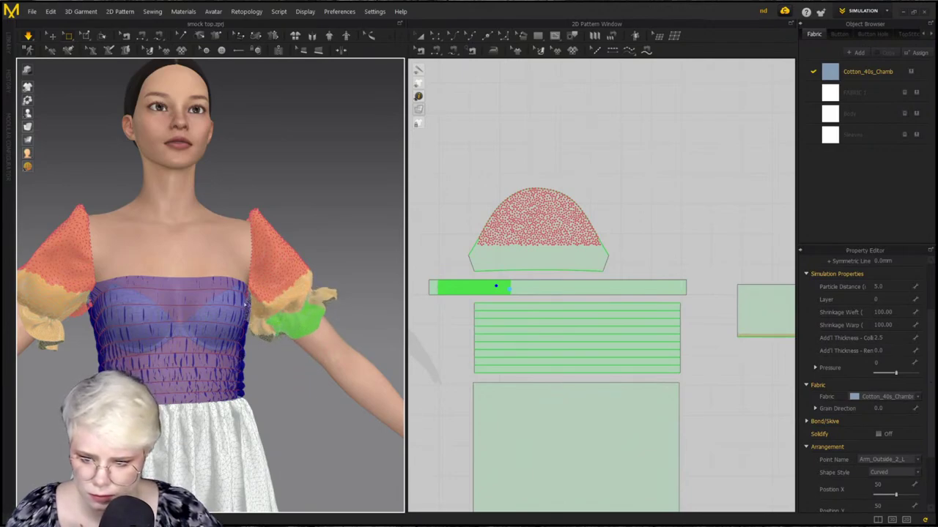
right_drag(245, 305, 174, 271)
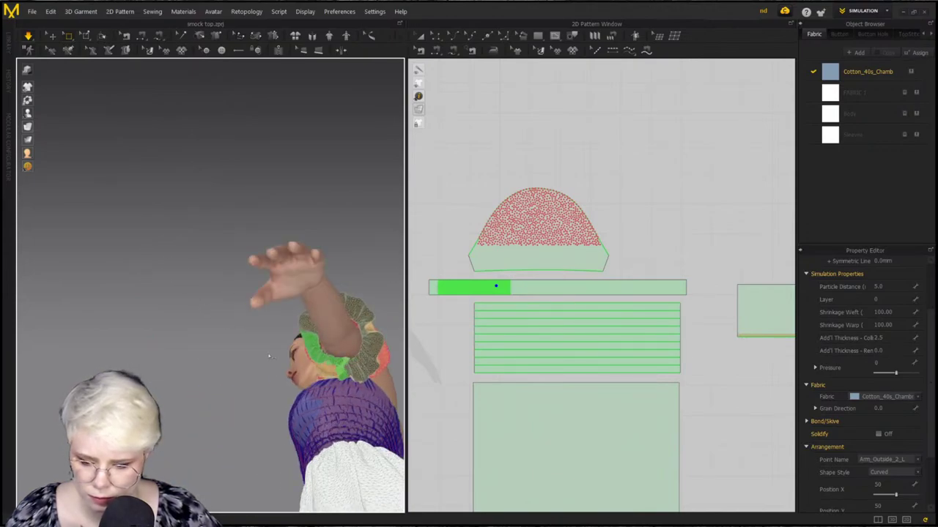
mouse_move(347, 377)
right_down()
mouse_move(322, 373)
mouse_move(347, 378)
right_up()
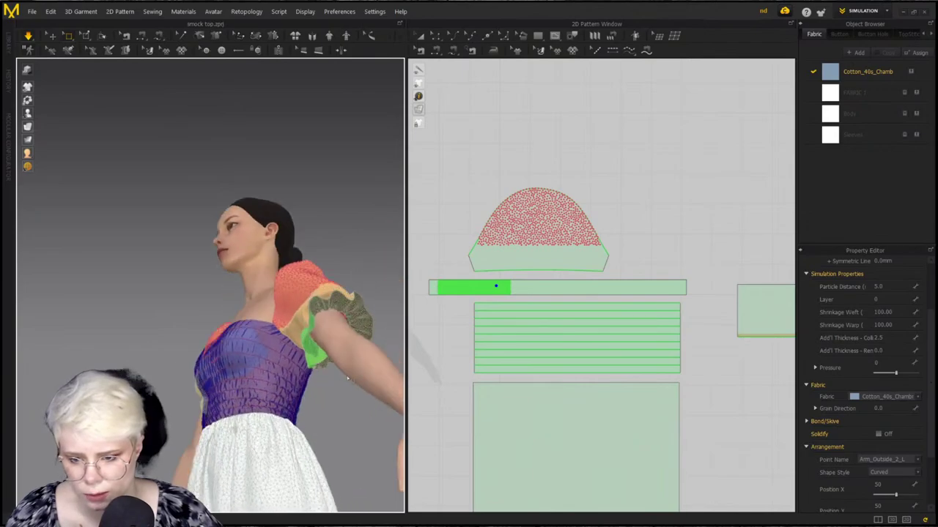
scroll(342, 354, up, 4)
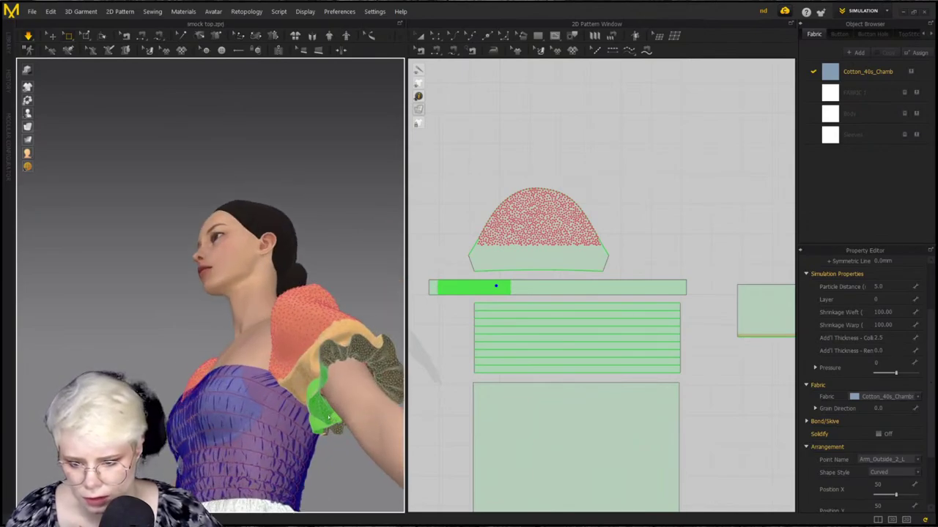
right_drag(386, 428, 371, 434)
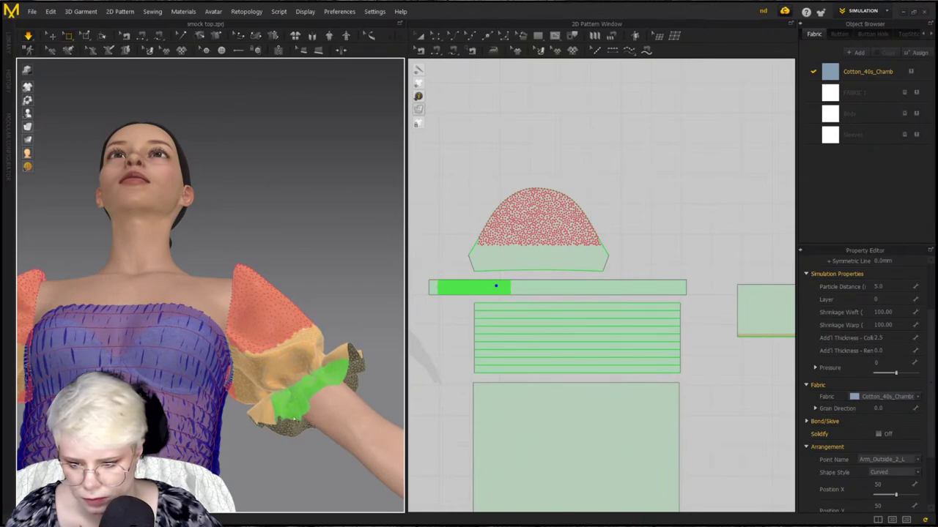
Select the mesh from the middle towards one end of the right sleeve's ruffle strip
right_drag(212, 358, 178, 415)
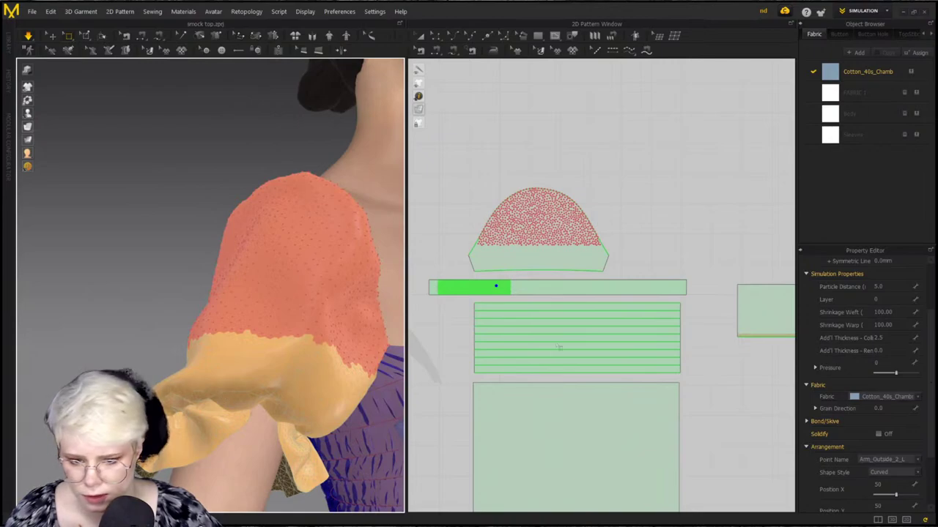
scroll(654, 328, down, 3)
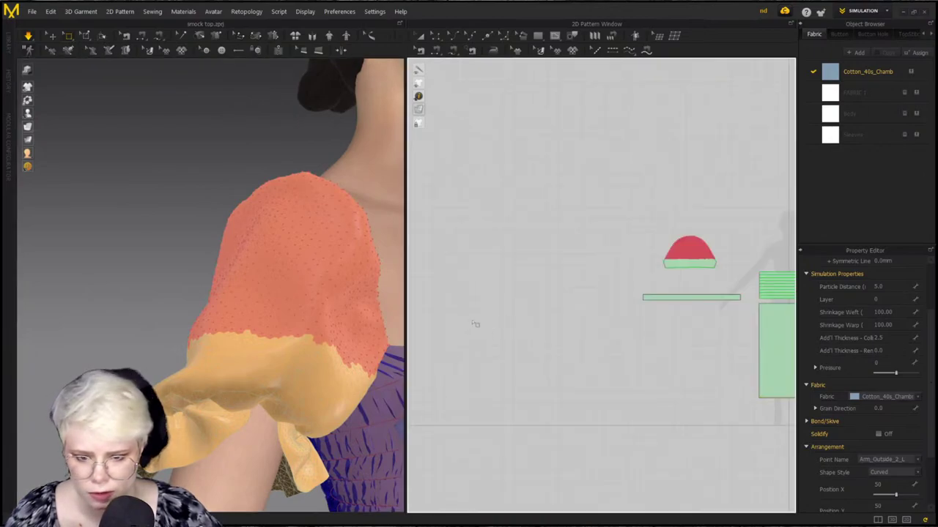
click(215, 395)
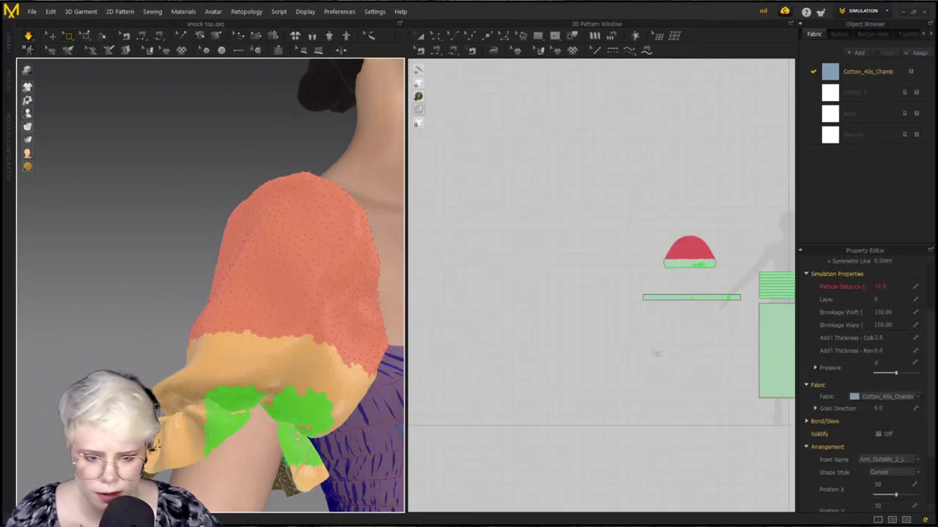
scroll(654, 354, down, 1)
middle_drag(647, 354, 548, 373)
scroll(625, 353, up, 3)
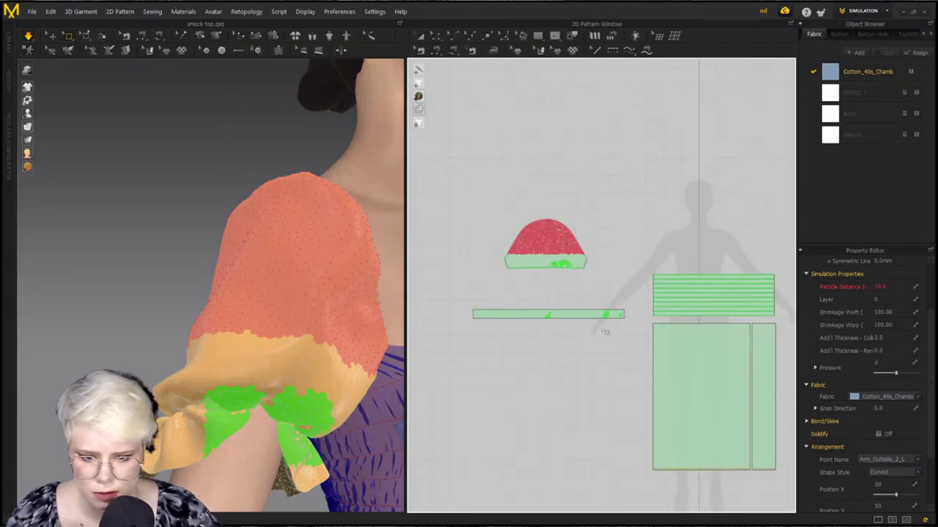
click(547, 302)
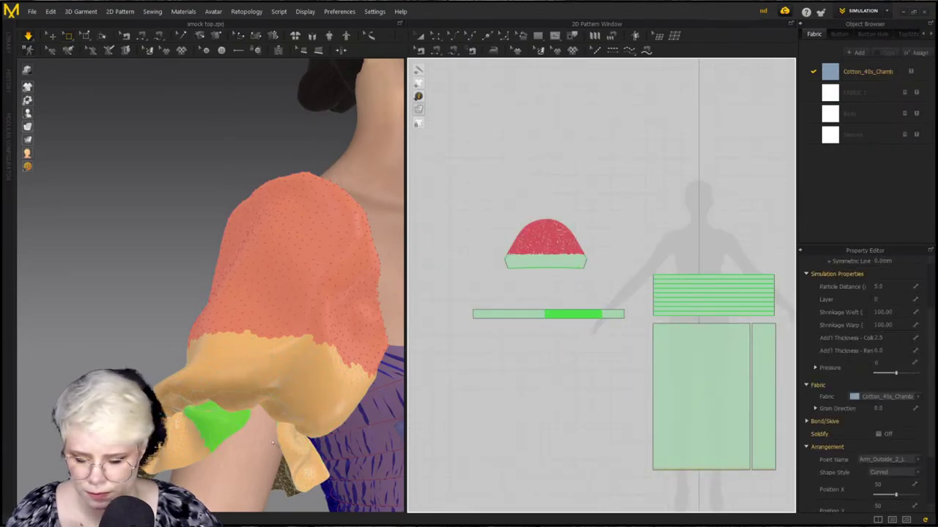
right_drag(298, 453, 344, 427)
Select the mesh from the middle to near one end of the right sleeve's ruffle strip and pull it down during simulation
drag(616, 326, 546, 294)
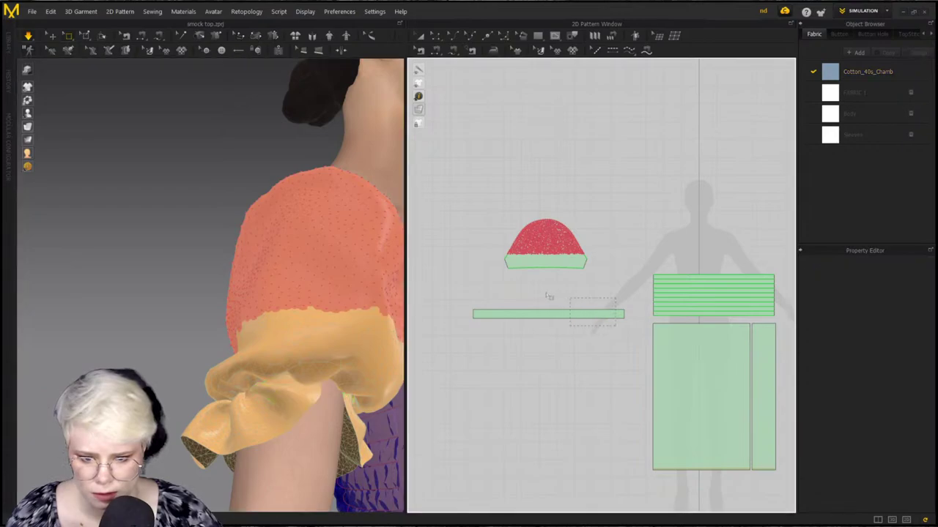
click(323, 414)
right_drag(323, 414, 197, 317)
drag(258, 331, 315, 344)
right_drag(315, 345, 291, 307)
key(space)
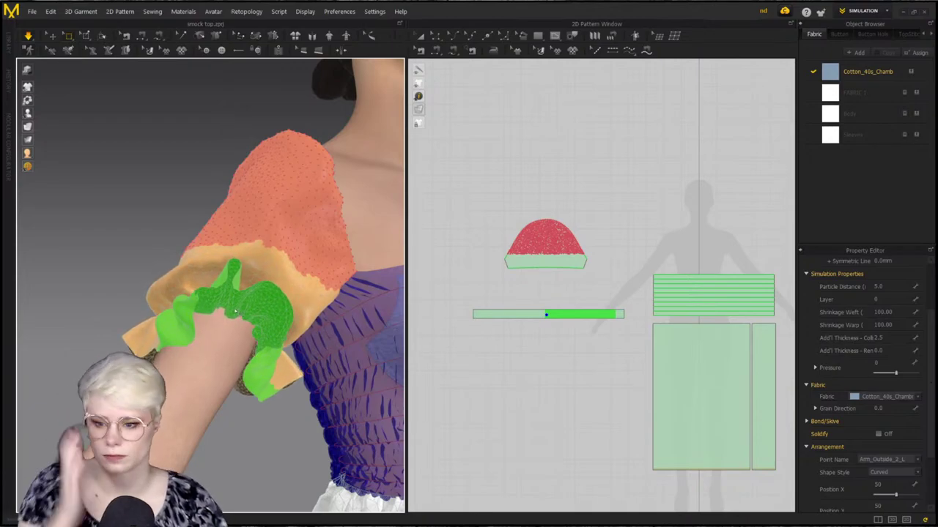
right_drag(236, 311, 225, 341)
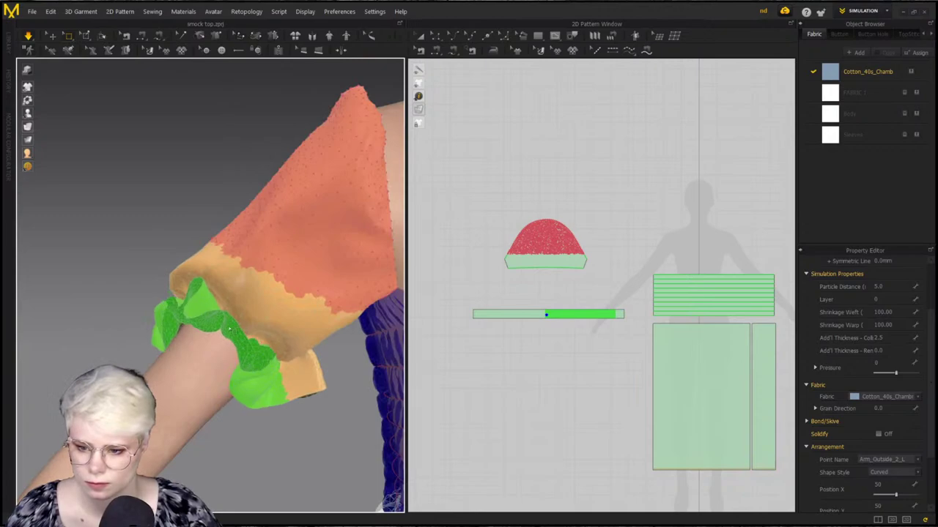
mouse_move(228, 328)
mouse_down()
mouse_move(171, 368)
mouse_move(225, 320)
mouse_up()
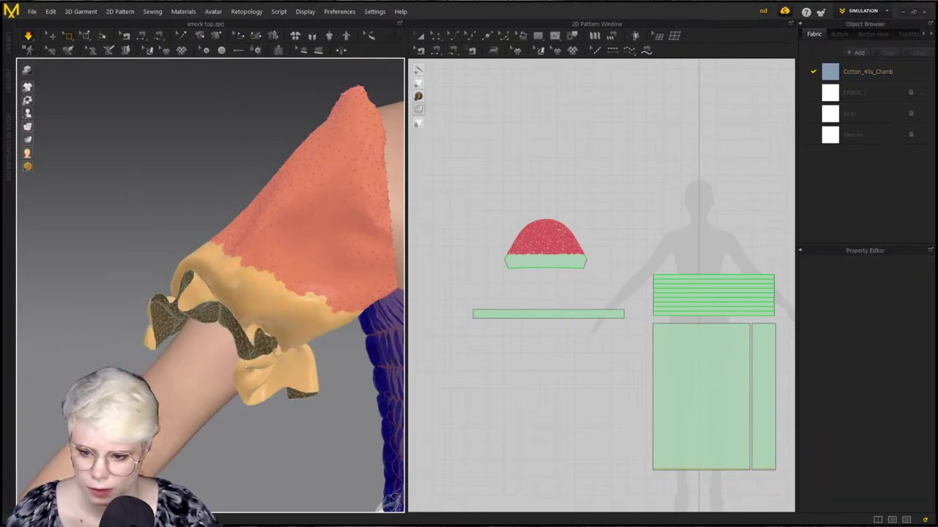
right_drag(290, 363, 297, 284)
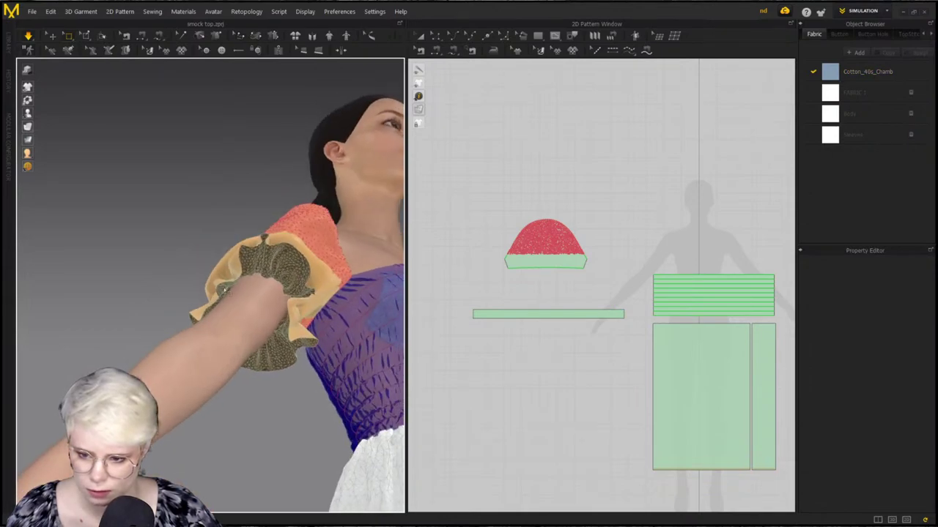
Pull the whole right sleeve ruffle outward from inside the sleeve with the Select/Move tool during simulation and check its drape
click(51, 35)
drag(232, 286, 156, 243)
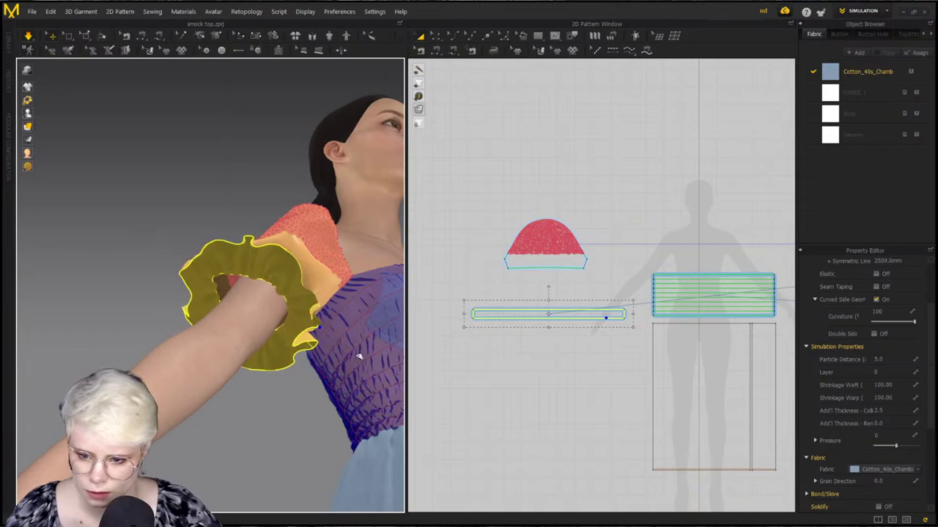
right_drag(356, 344, 266, 344)
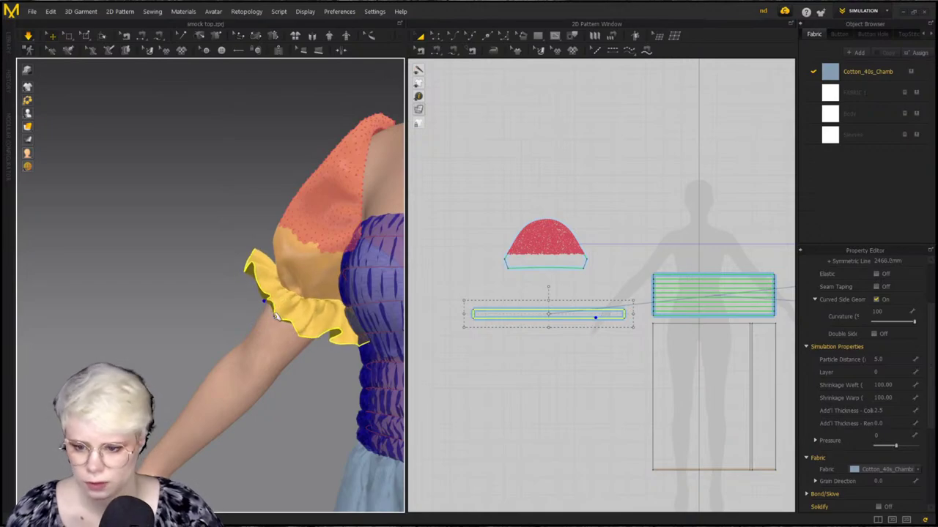
right_drag(333, 303, 270, 321)
Select the front and back smocked bodice pieces and unfreeze them
click(238, 268)
right_drag(238, 269, 285, 294)
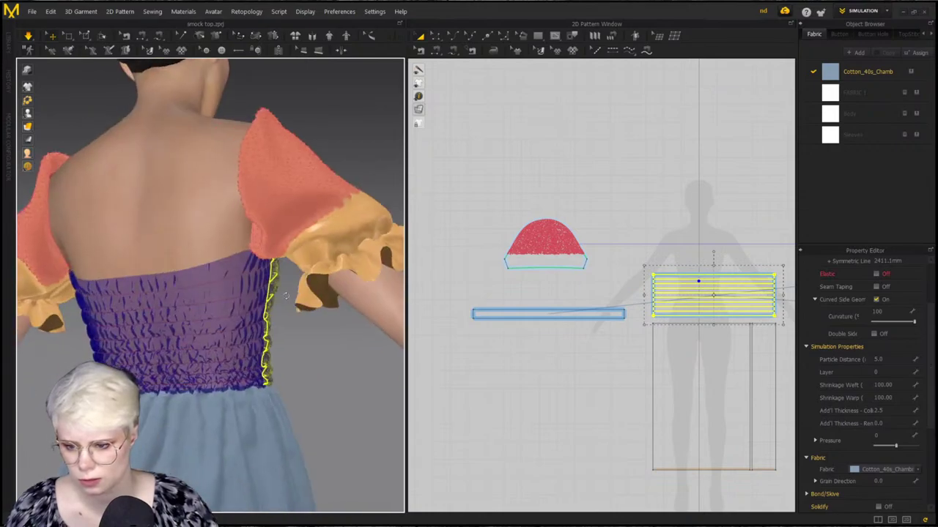
click(272, 367)
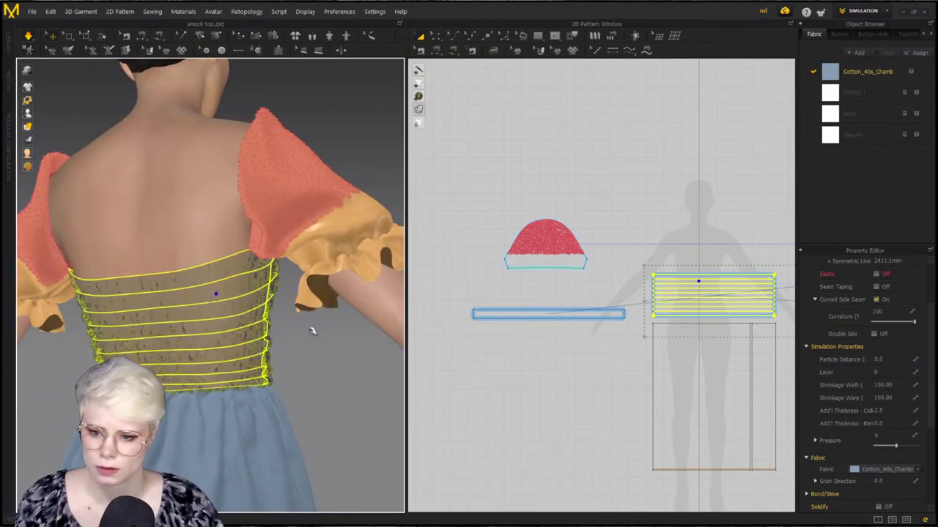
right_drag(367, 357, 249, 370)
scroll(230, 370, down, 3)
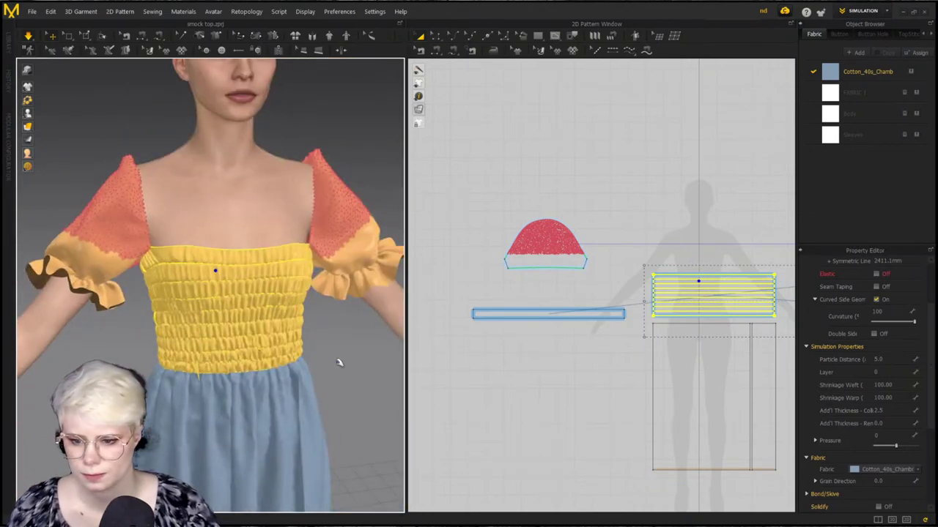
click(283, 356)
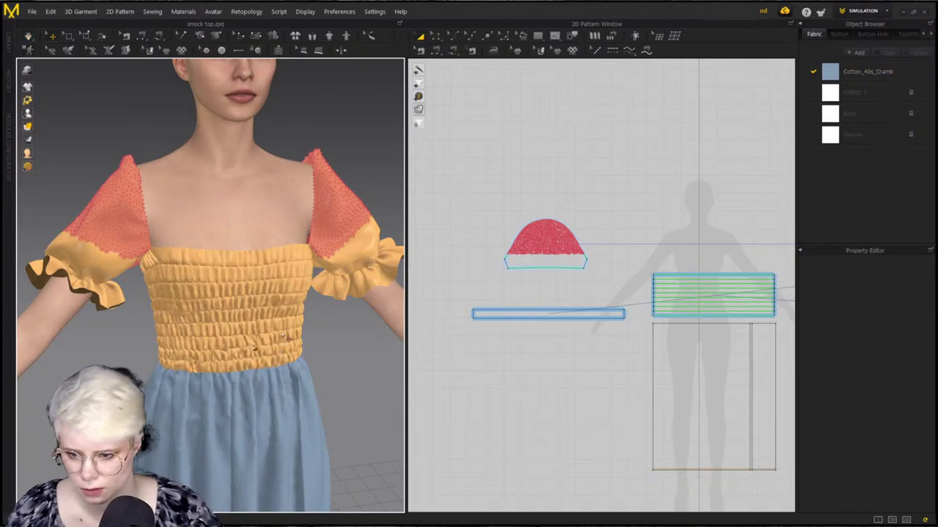
Tug the bodice's top edge up at the center during simulation and turn on high-quality rendering in the 3D view
right_drag(296, 259, 228, 245)
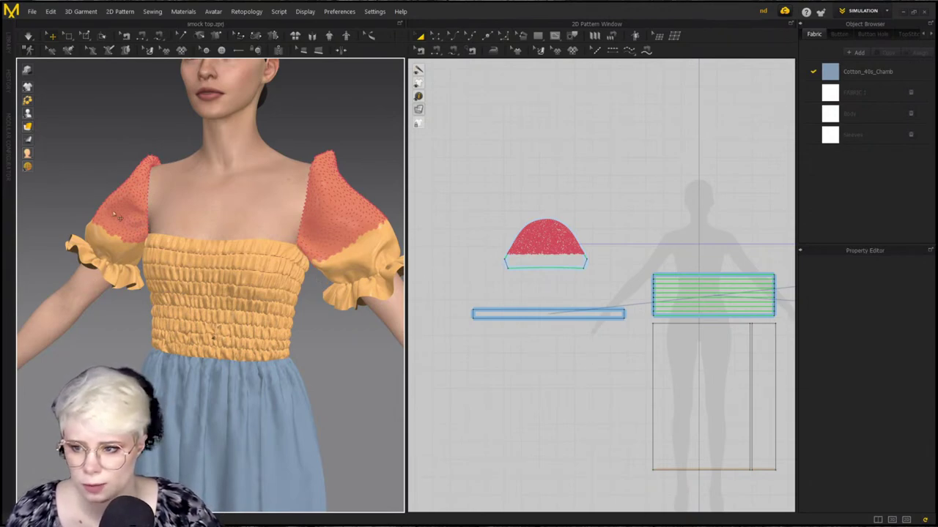
key(space)
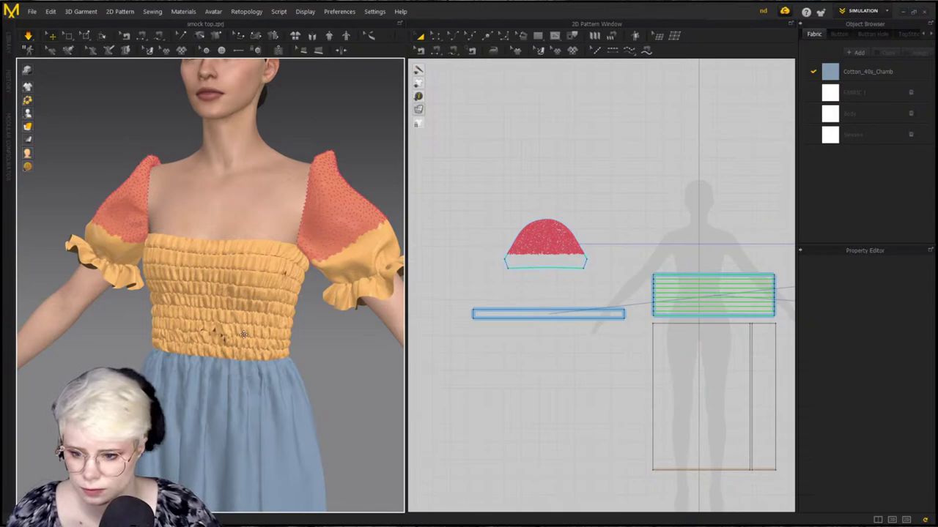
click(219, 231)
drag(226, 183, 327, 277)
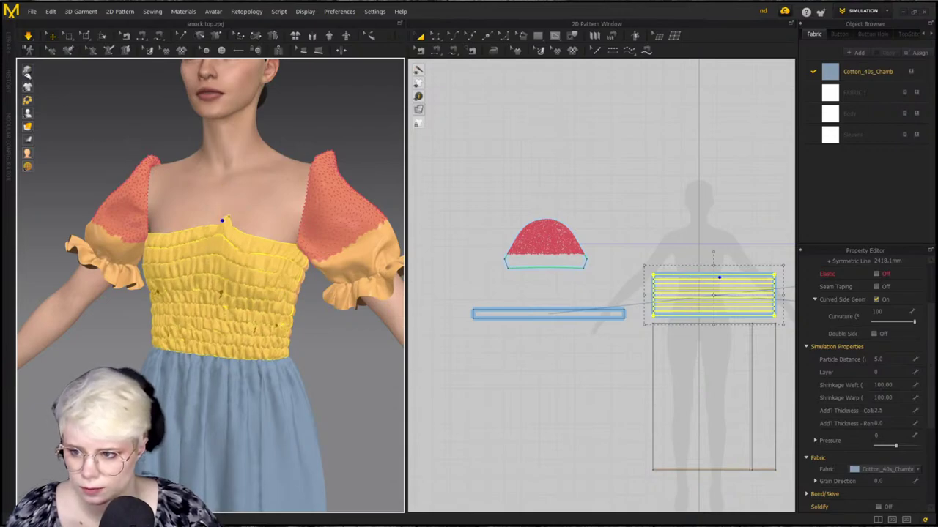
click(30, 72)
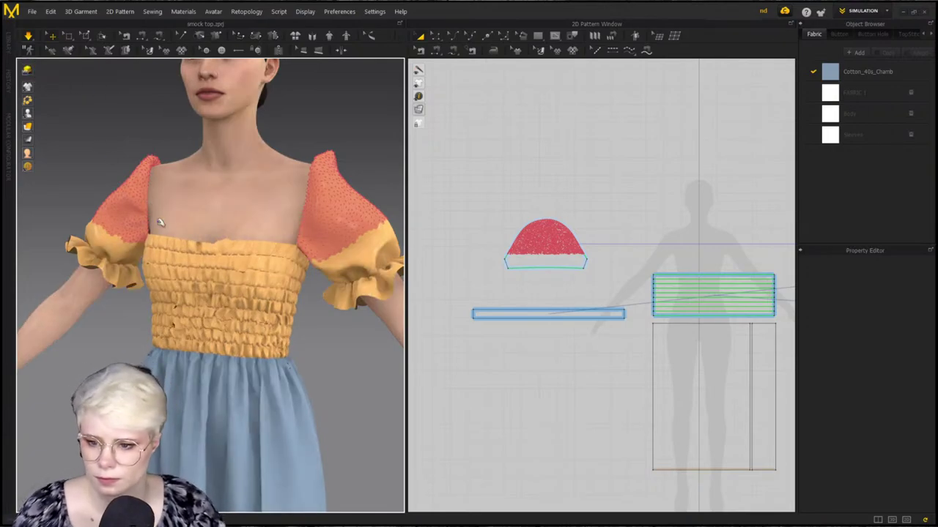
click(266, 265)
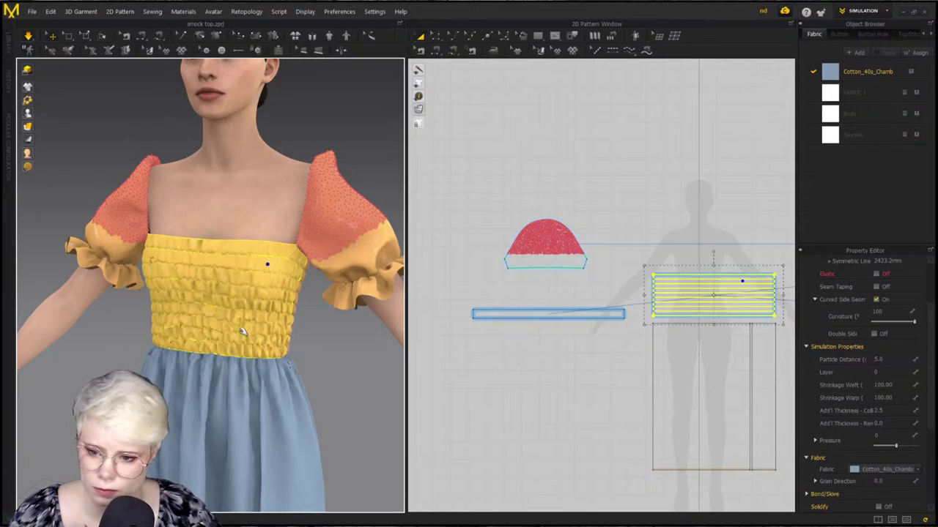
click(351, 394)
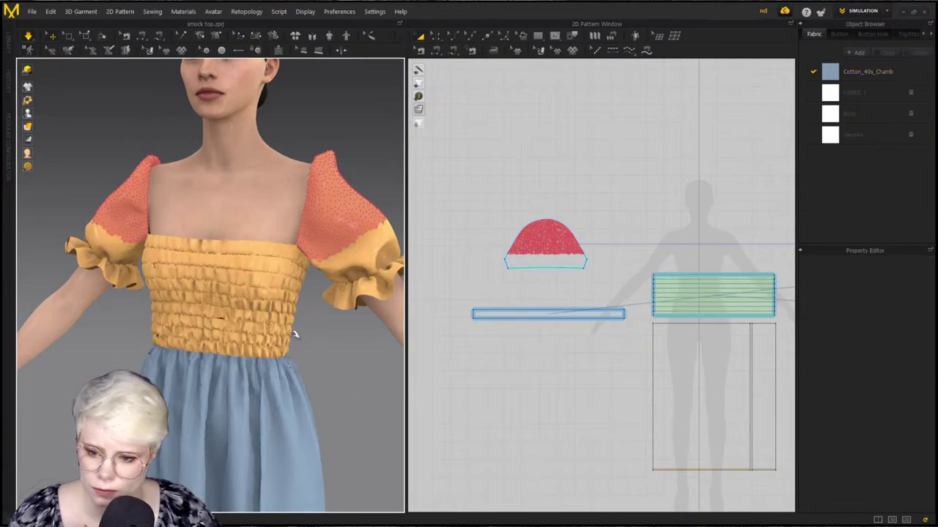
Select the front and back smocked bodice pieces and remove their strengthening
key(8)
scroll(189, 311, up, 2)
right_drag(183, 323, 307, 337)
click(267, 242)
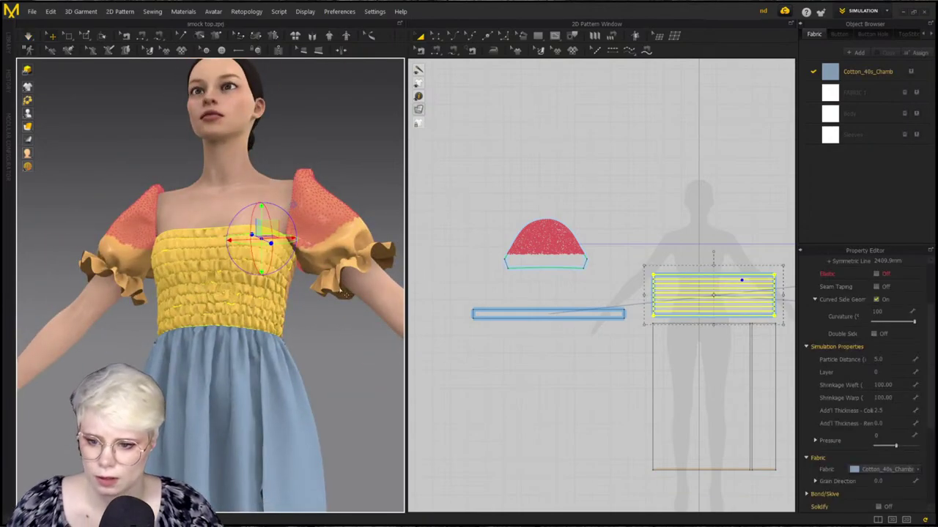
right_drag(268, 242, 366, 326)
click(333, 271)
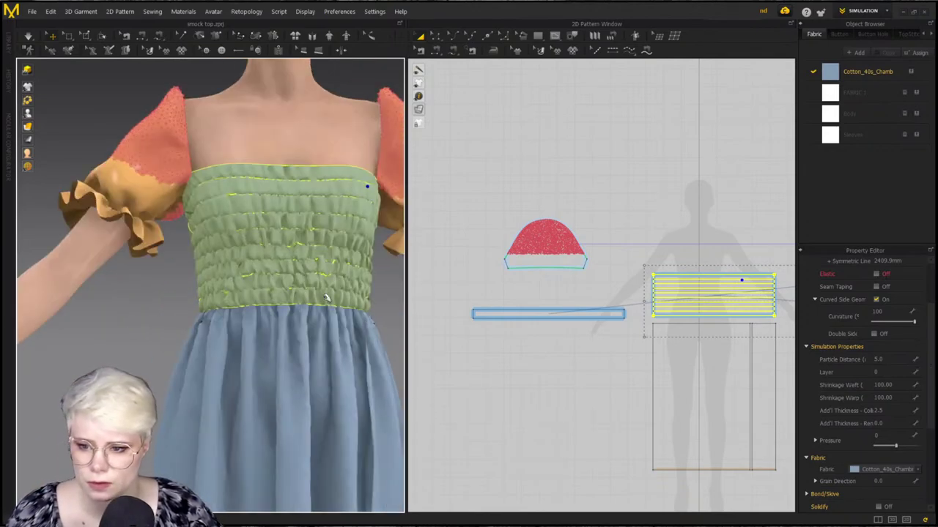
key(2)
Select both puff sleeves with their hem ruffles, remove their strengthening, and simulate the garment
click(67, 222)
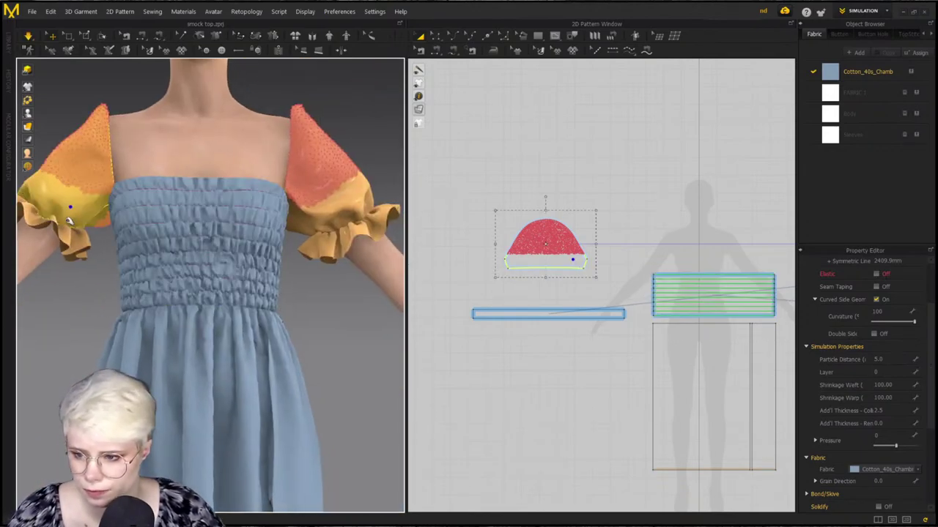
shift+click(341, 242)
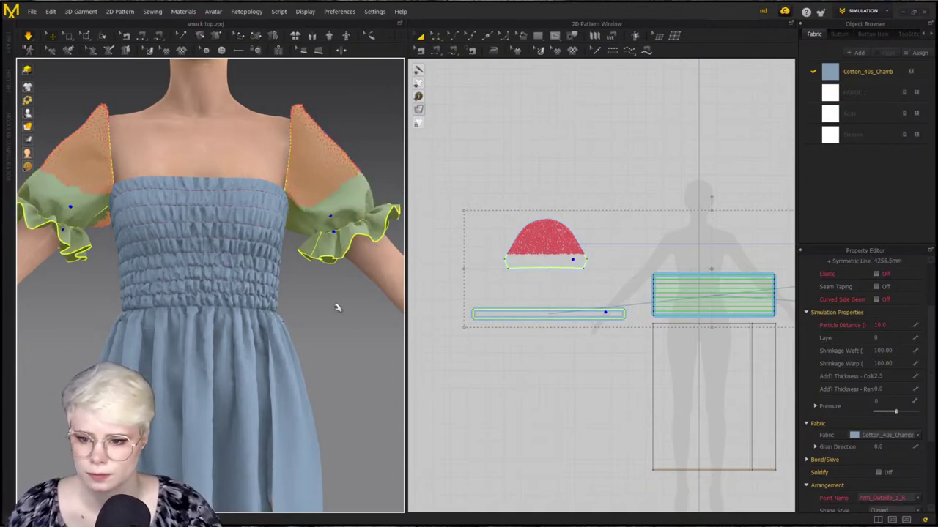
click(349, 334)
key(space)
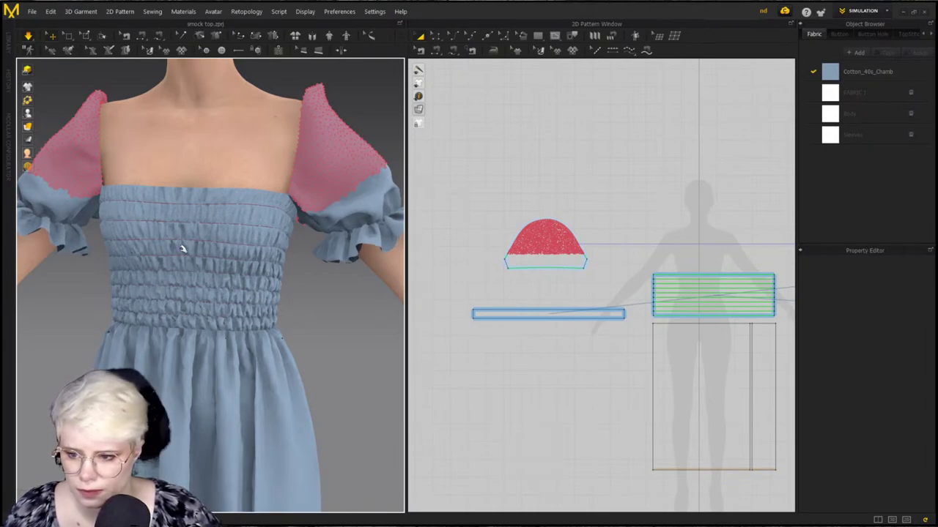
Pull the front skirt panel and hem ruffle aside during simulation to open the leg slit
right_drag(192, 272, 344, 303)
scroll(272, 246, down, 2)
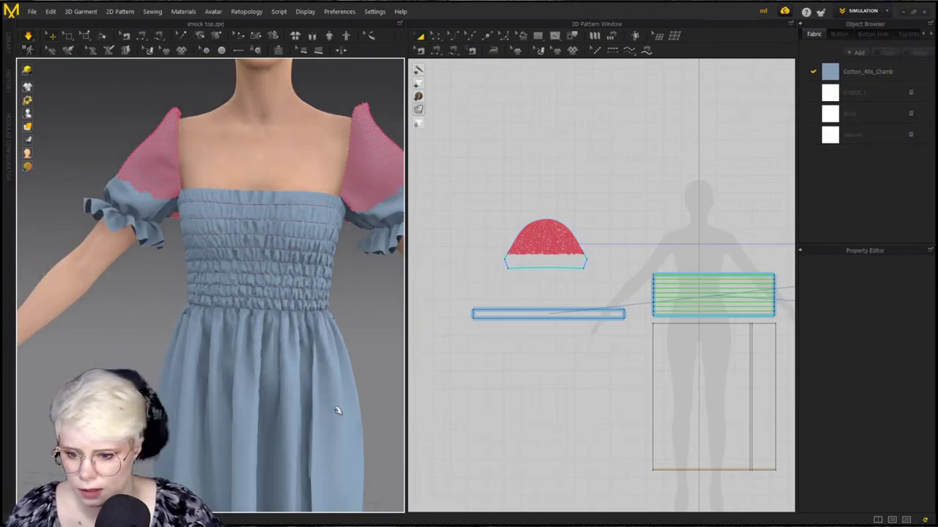
middle_drag(342, 498, 312, 399)
scroll(300, 408, down, 2)
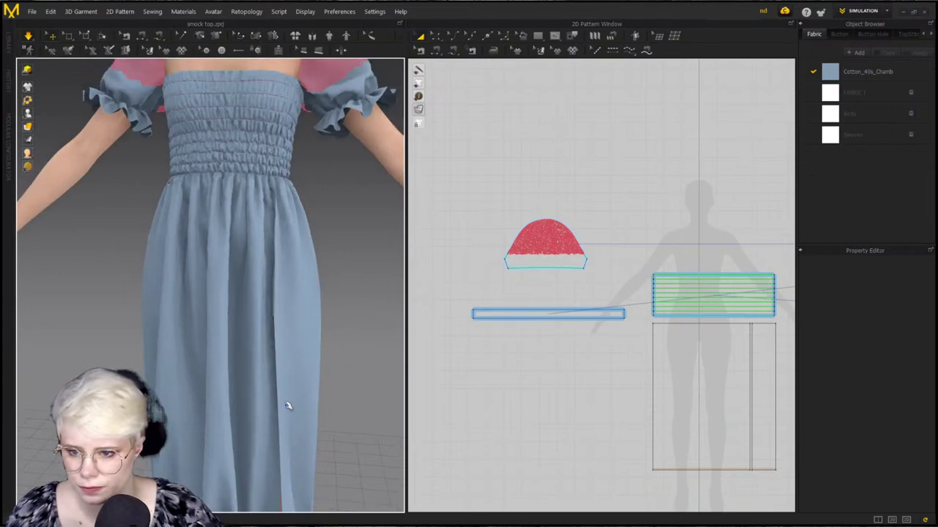
scroll(293, 403, down, 3)
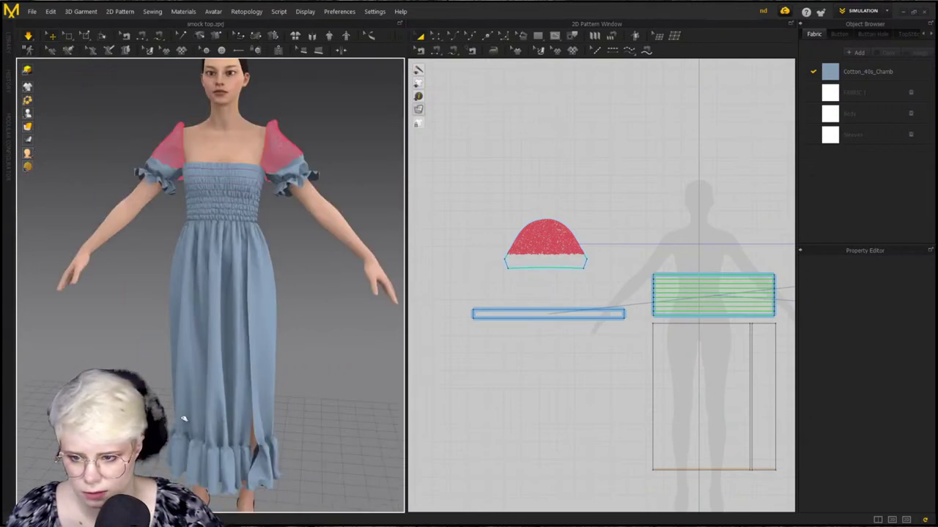
click(714, 447)
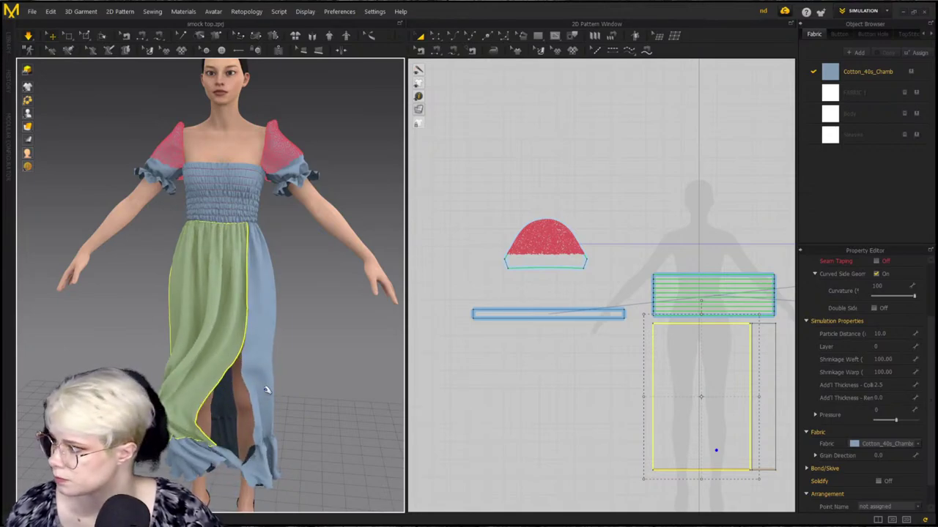
click(274, 467)
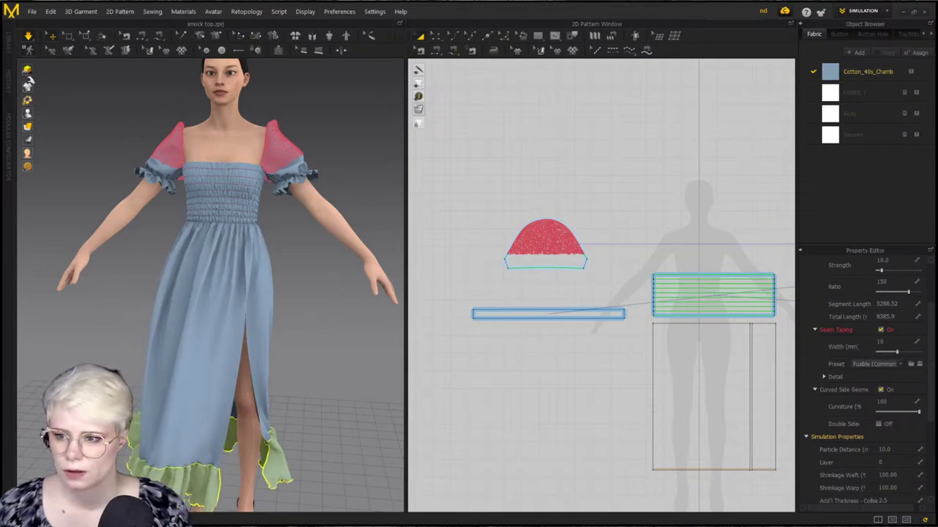
Deselect the hem ruffle and save the current project
click(79, 104)
click(32, 12)
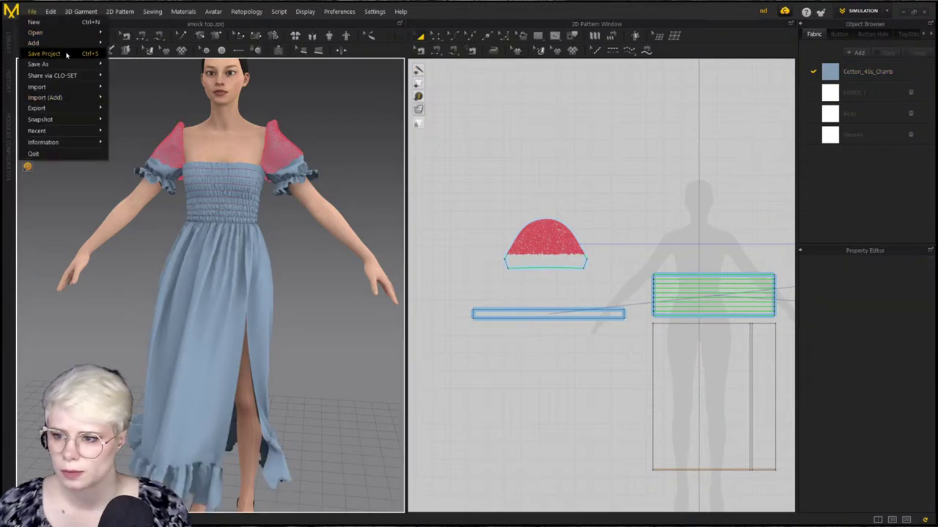
click(67, 54)
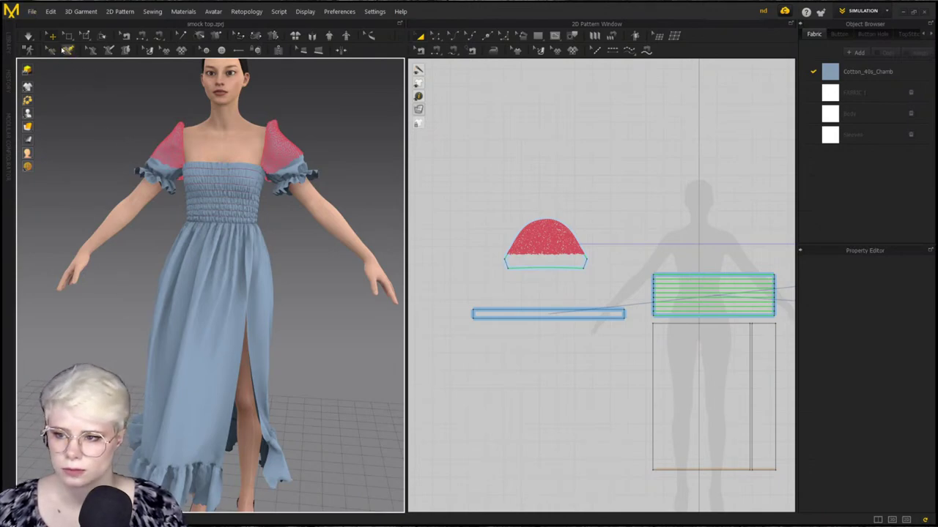
click(31, 12)
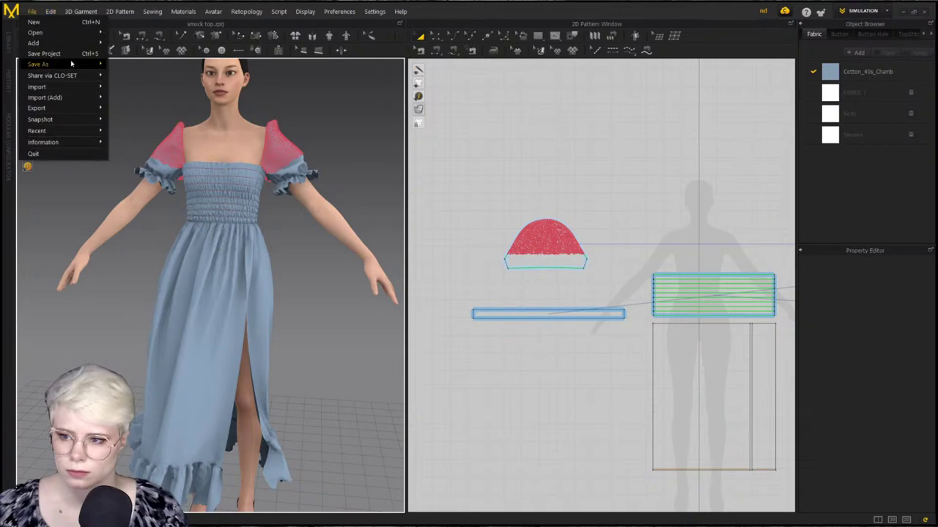
mouse_move(71, 64)
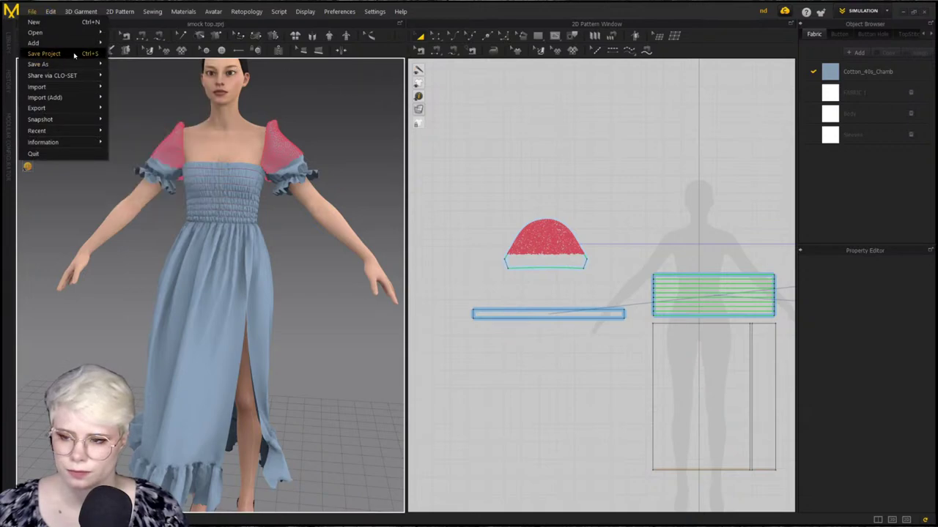
click(268, 273)
Save the project under the new file name "smock dress" in the Cottage core folder
scroll(266, 335, down, 3)
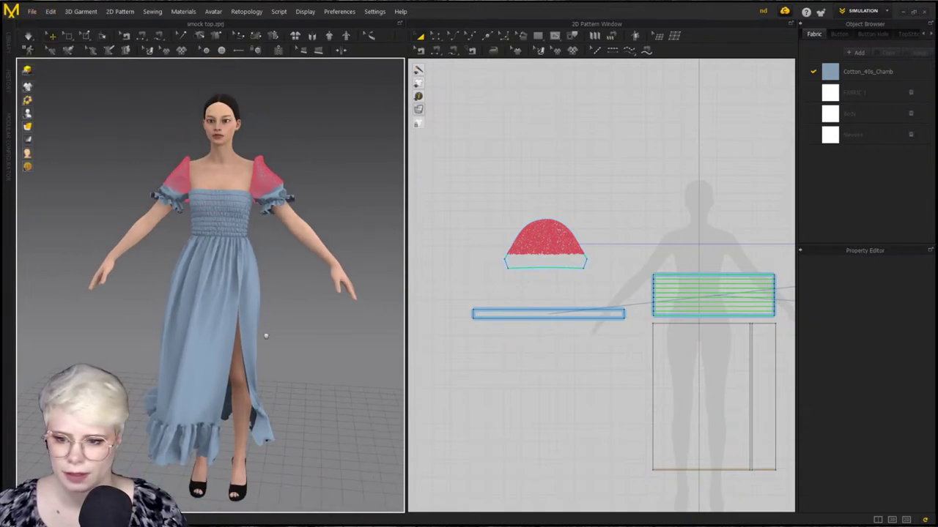
scroll(264, 322, up, 2)
scroll(262, 314, down, 1)
click(50, 11)
mouse_move(32, 11)
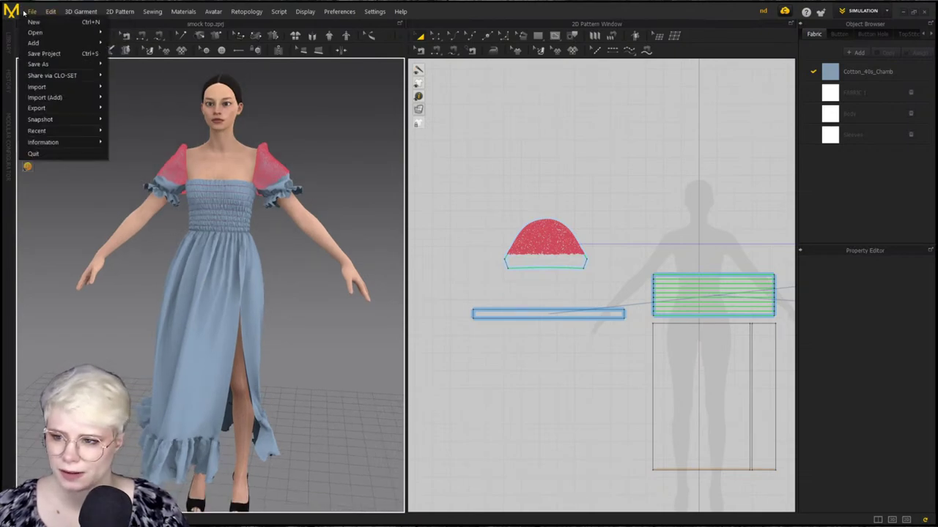
mouse_move(77, 64)
click(128, 64)
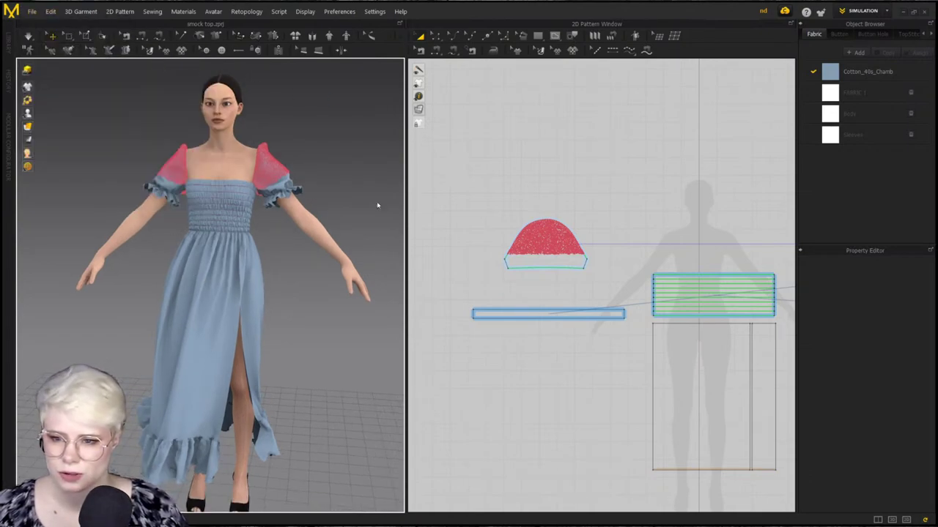
text(smock d)
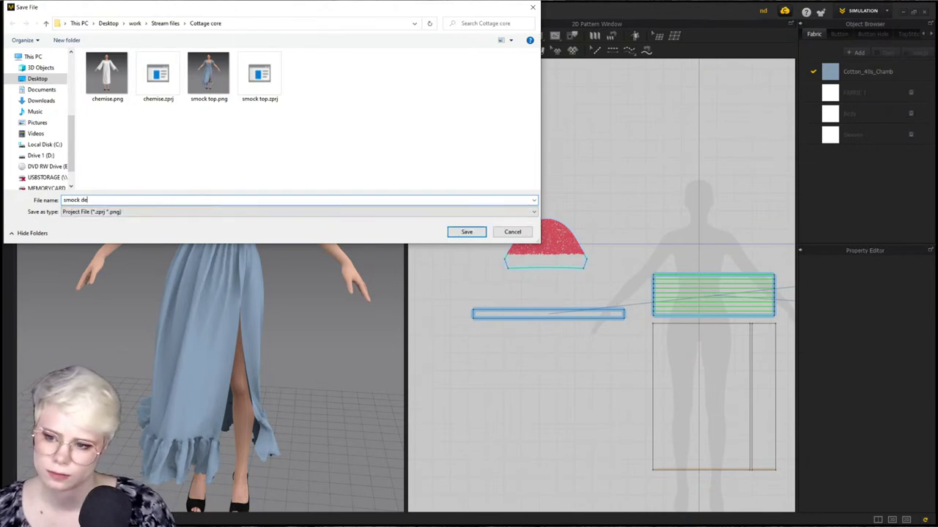
text(res)
key(Return)
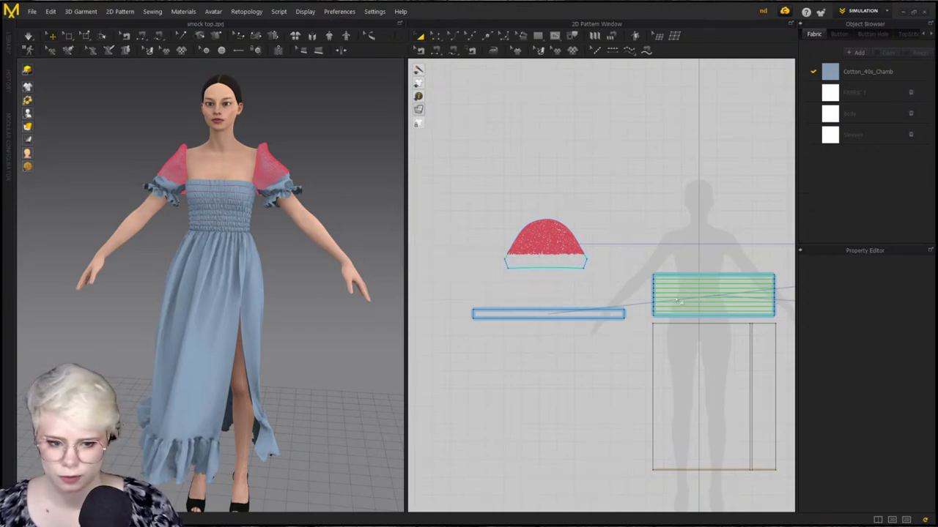
Delete the long hem ruffle pattern piece from the skirt
scroll(534, 347, down, 2)
scroll(545, 341, up, 2)
middle_drag(636, 363, 508, 327)
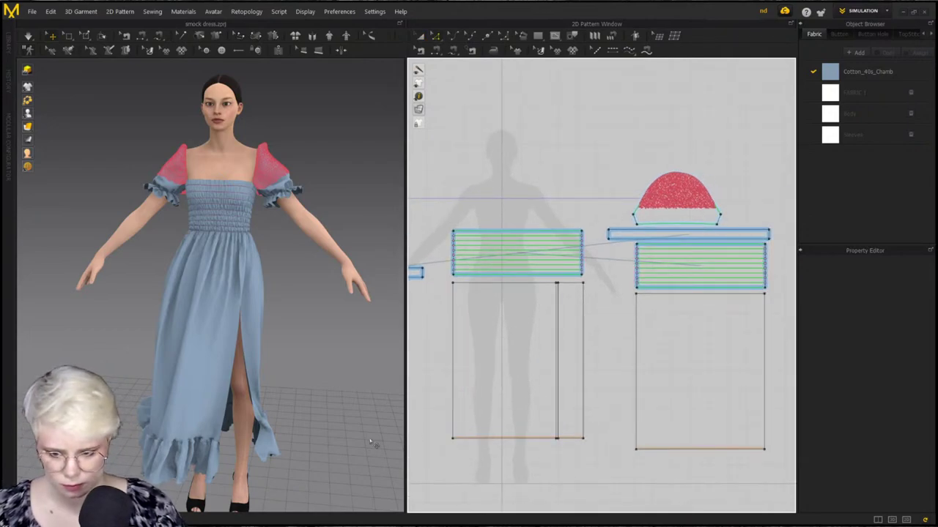
scroll(532, 303, down, 3)
scroll(533, 302, down, 1)
middle_drag(532, 303, 440, 325)
click(620, 301)
key(Escape)
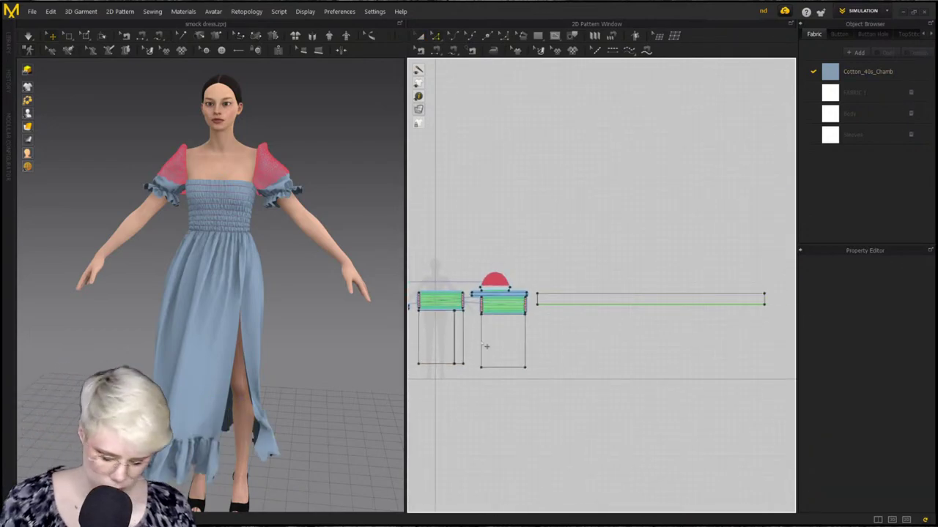
key(a)
click(573, 300)
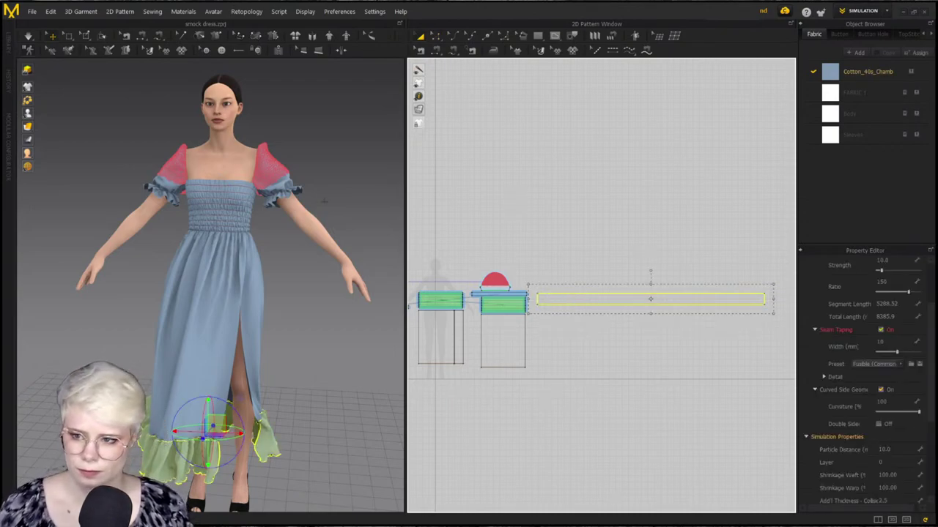
key(Delete)
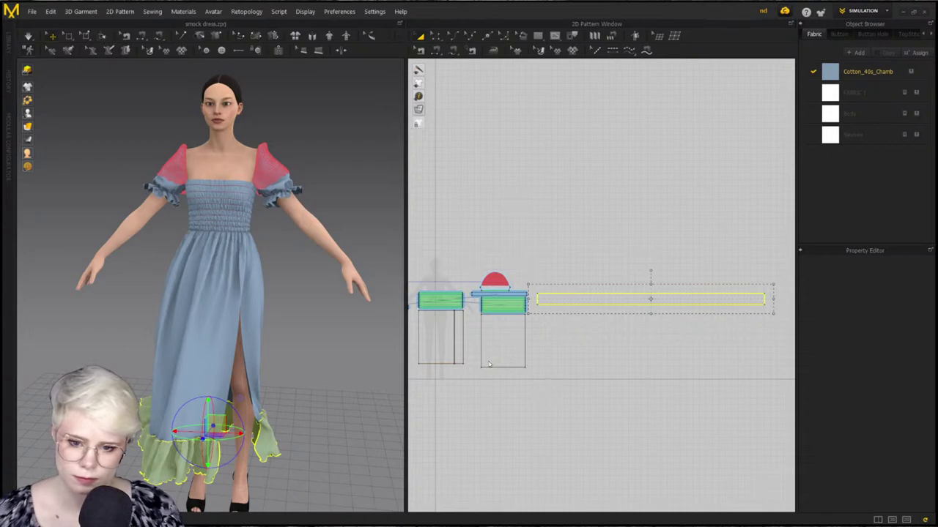
key(Delete)
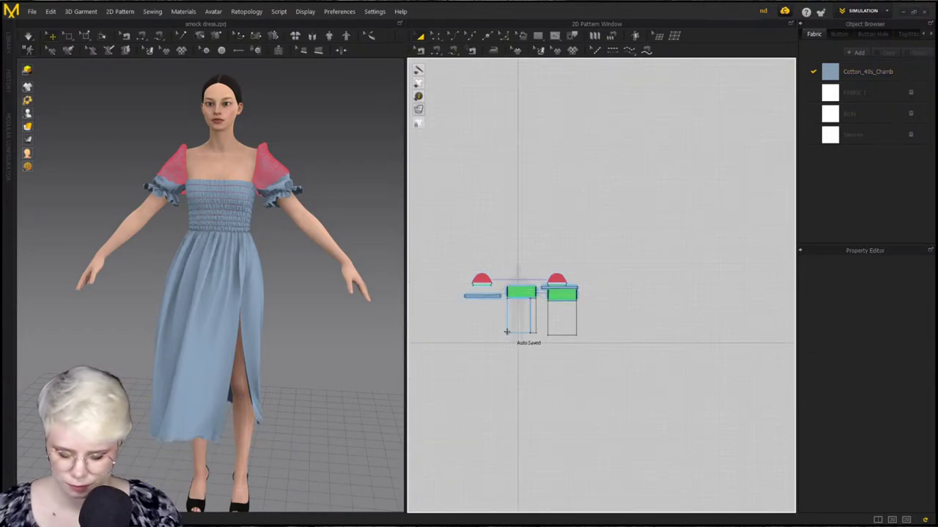
Sew the two front skirt panels together along the full slit and merge them into one panel
scroll(527, 333, up, 5)
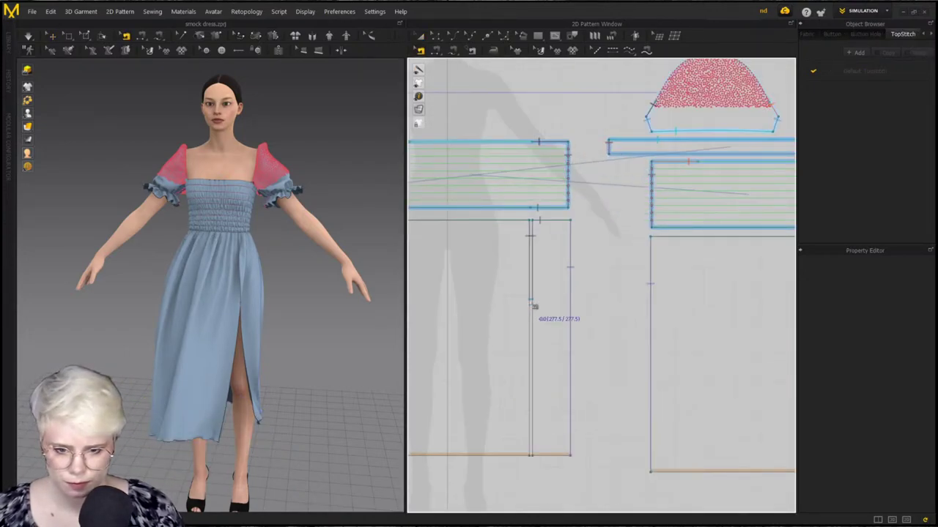
drag(530, 300, 538, 456)
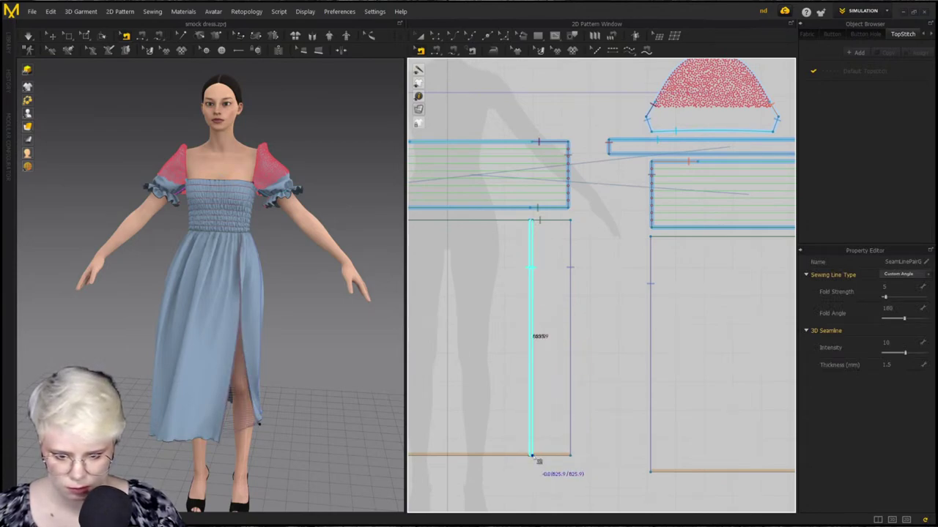
click(529, 365)
right_click(528, 363)
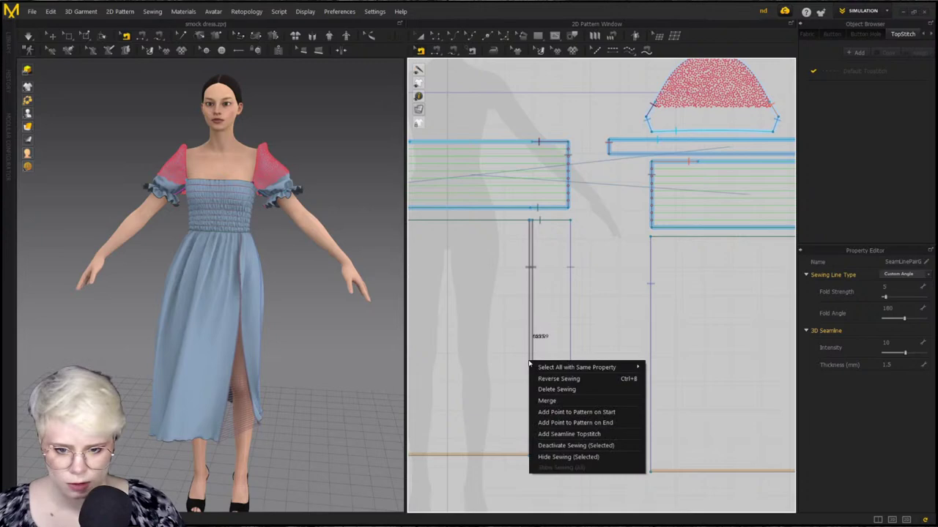
click(550, 400)
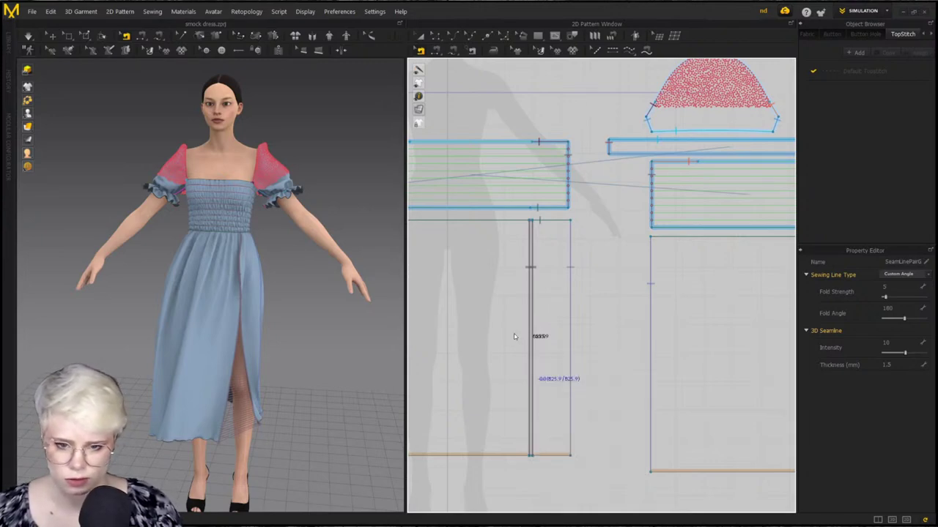
scroll(529, 332, down, 3)
scroll(526, 341, up, 1)
middle_drag(550, 377, 553, 358)
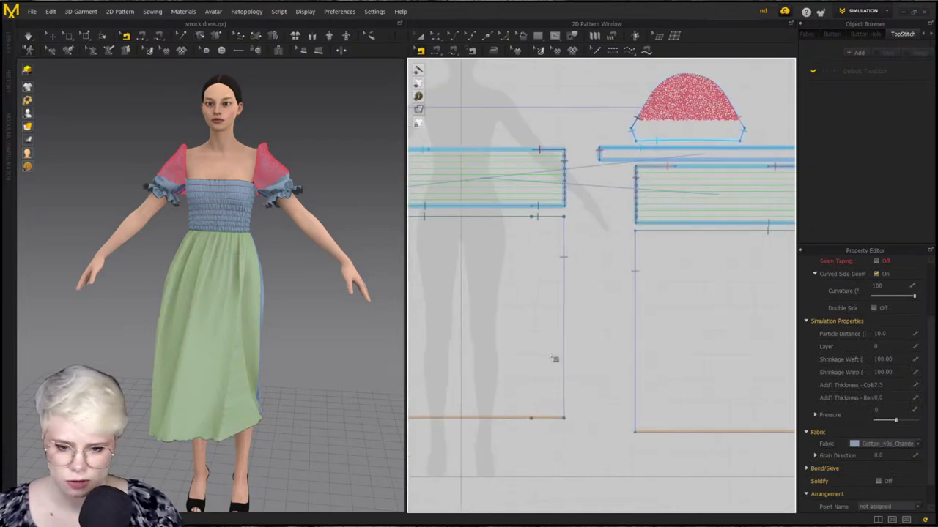
Delete the leftover slit points on the front skirt panel's hem and waist edges
click(533, 425)
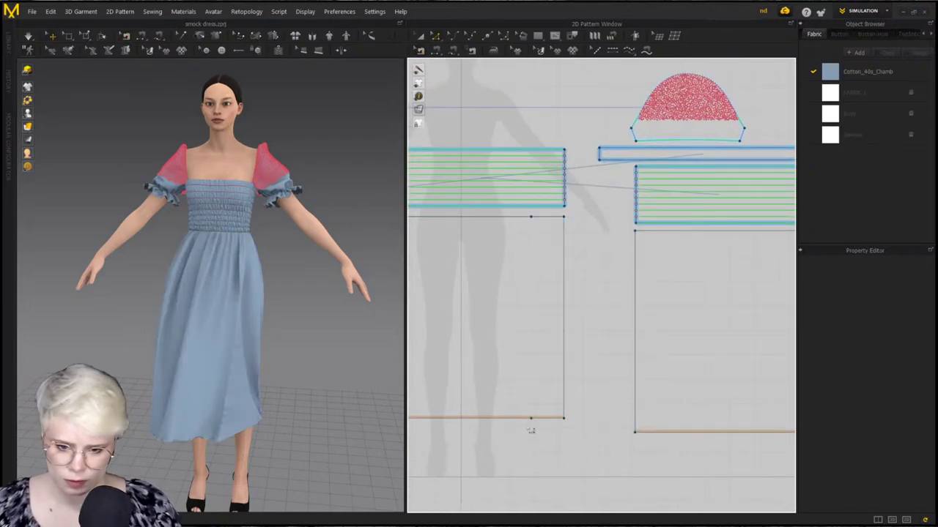
click(535, 421)
key(Delete)
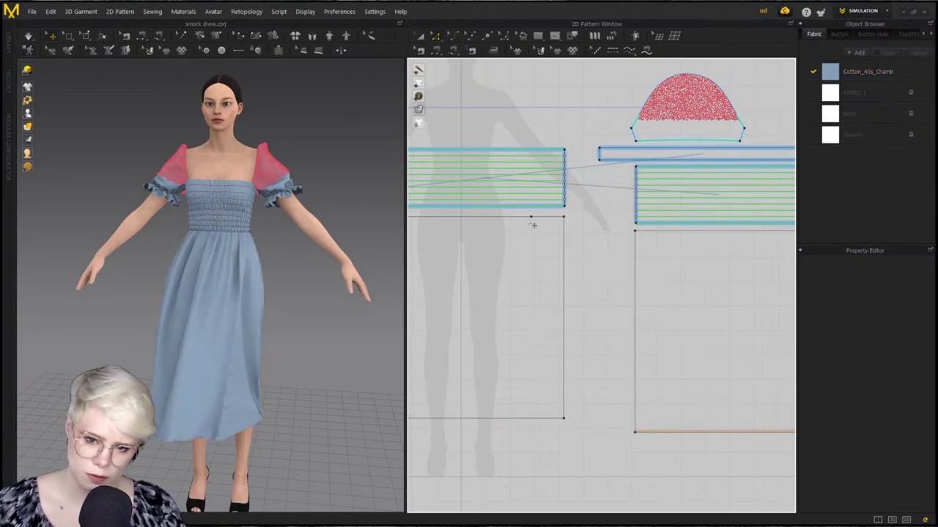
click(532, 218)
key(Delete)
Raise the hem edges of the front and back skirt panels together, shortening both panels to about 145 mm
scroll(587, 386, down, 2)
click(533, 412)
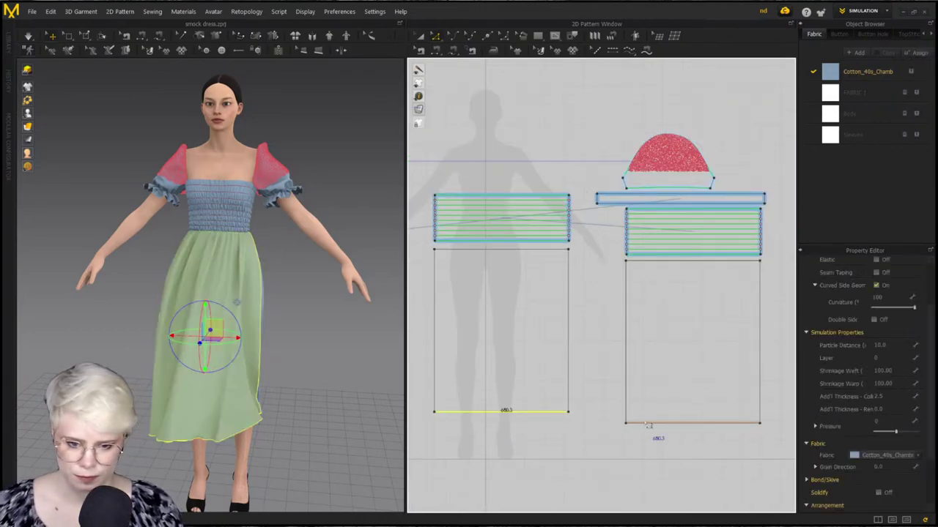
click(651, 424)
shift+drag(535, 412, 539, 278)
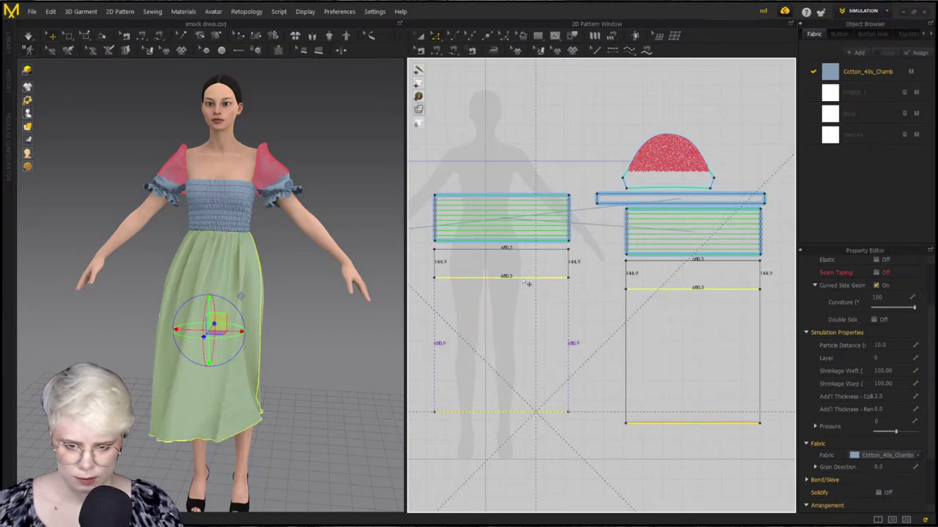
Save the shortened garment as smock top.zprj in the Cottage core folder, overwriting the existing file
click(32, 11)
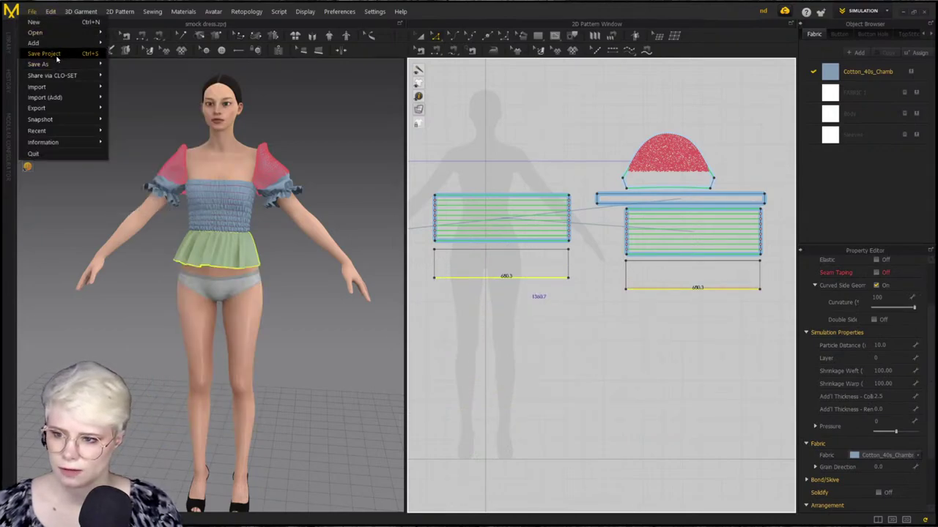
mouse_move(44, 64)
key(ctrl+shift+s)
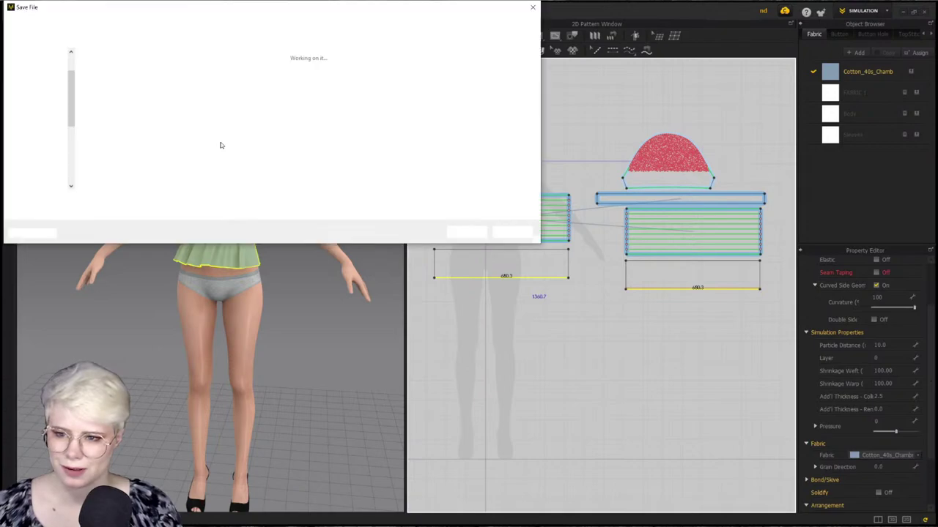
click(363, 75)
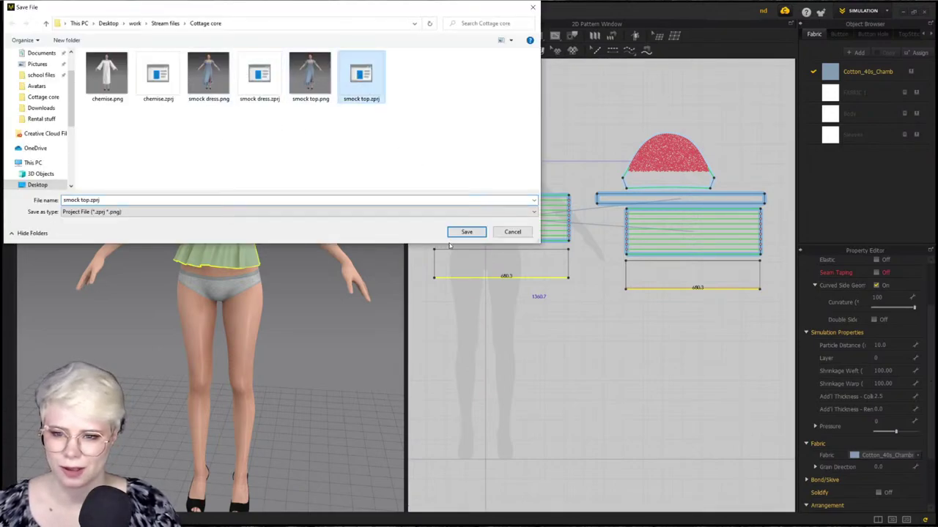
click(462, 232)
click(490, 269)
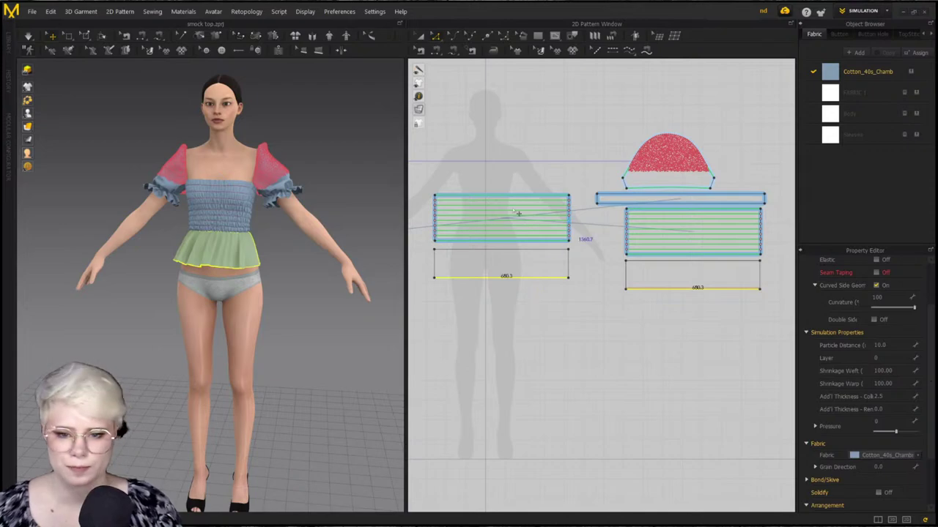
Select all the pattern pieces, then start a new empty project without saving changes
scroll(529, 206, down, 4)
scroll(465, 169, up, 1)
drag(466, 169, 759, 320)
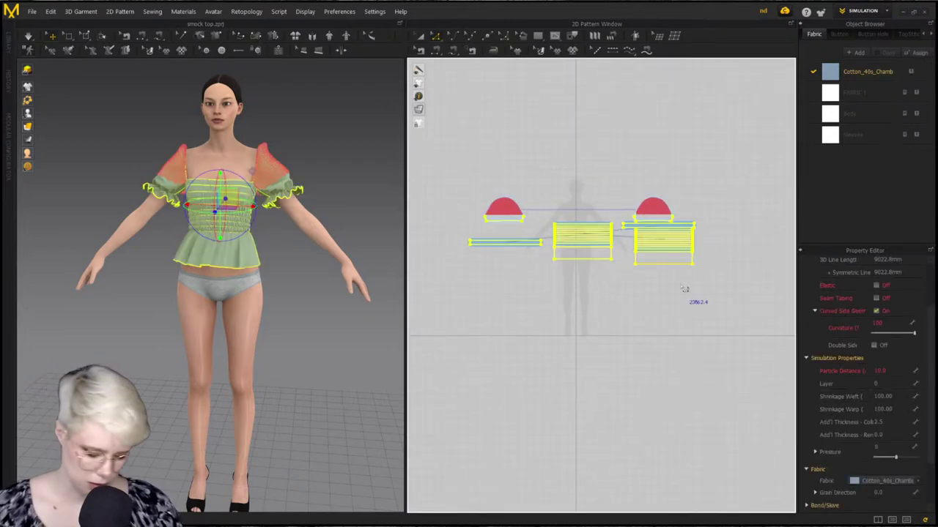
click(32, 11)
click(40, 29)
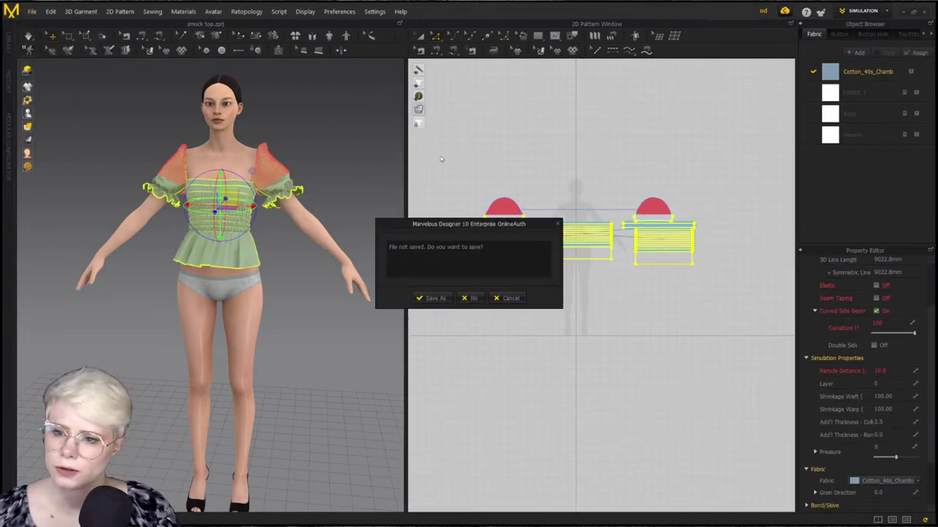
click(471, 298)
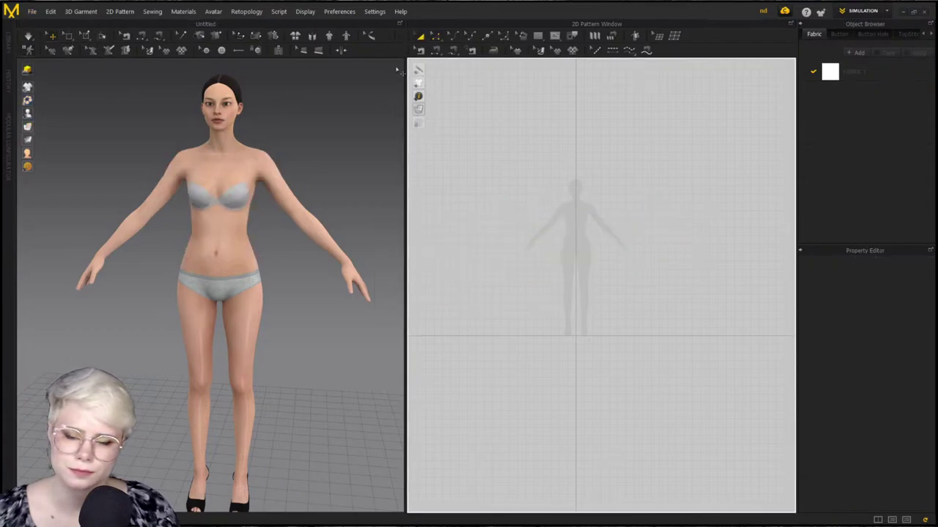
scroll(651, 172, up, 2)
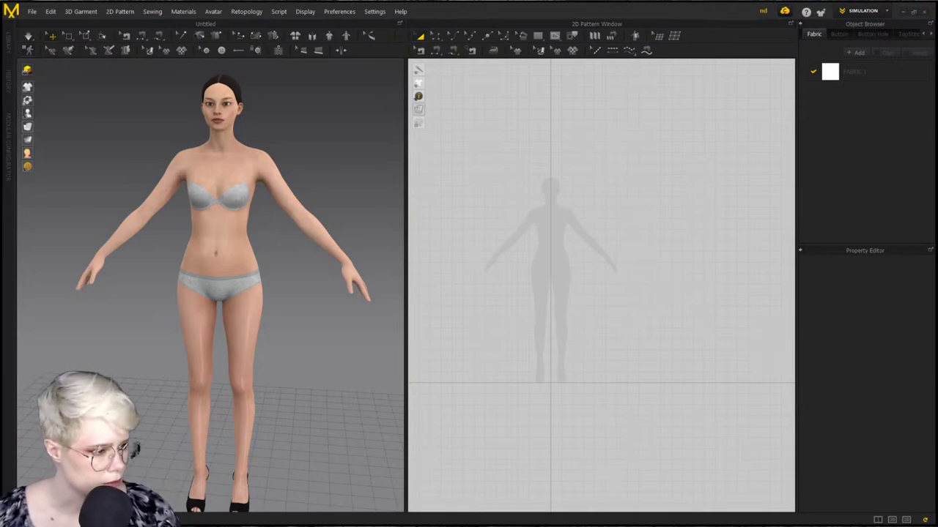
right_click(575, 202)
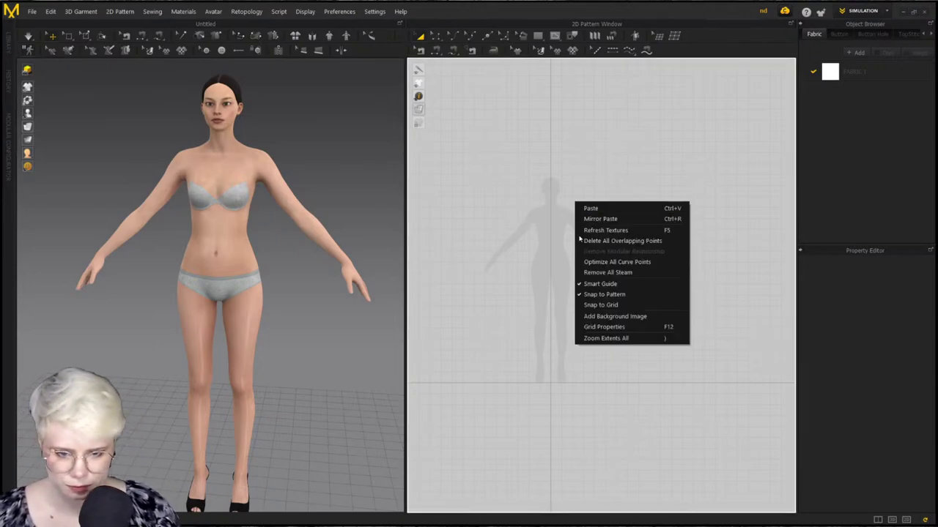
click(635, 318)
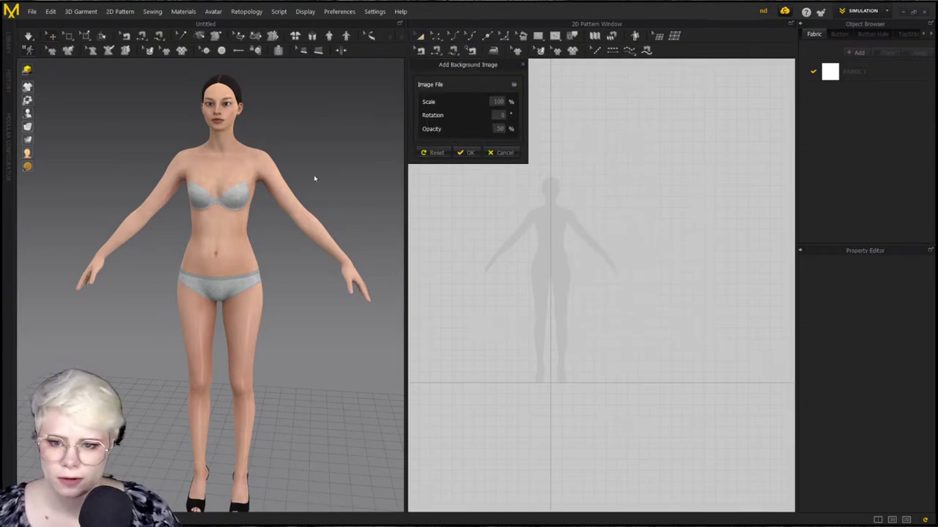
click(107, 81)
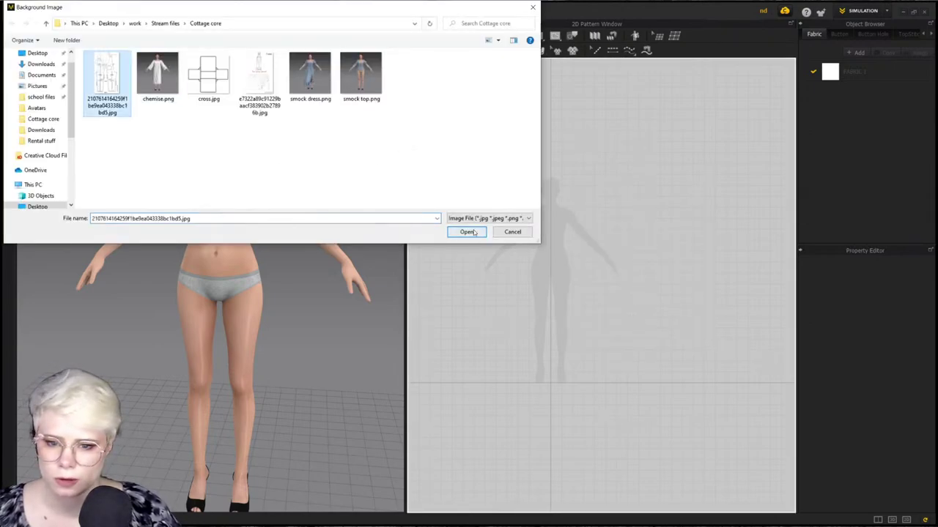
click(466, 231)
scroll(640, 262, up, 5)
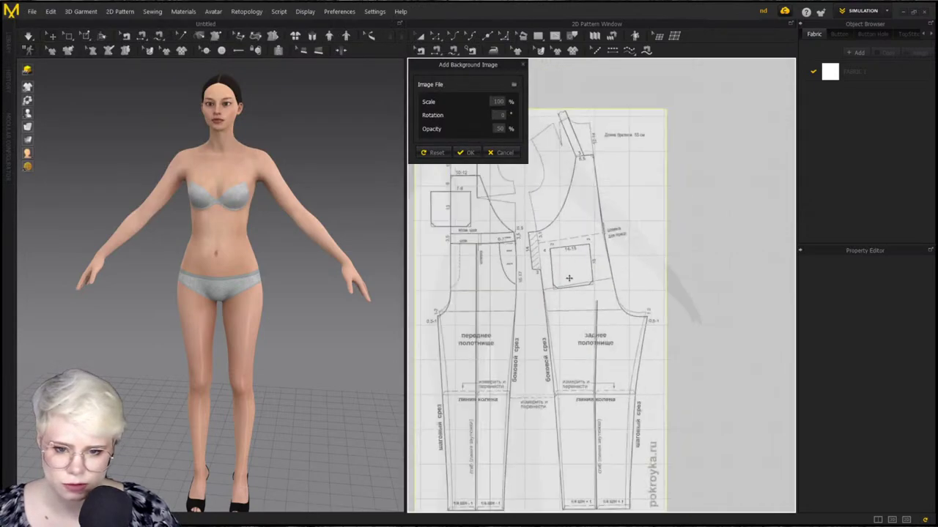
scroll(582, 287, down, 3)
scroll(584, 291, up, 4)
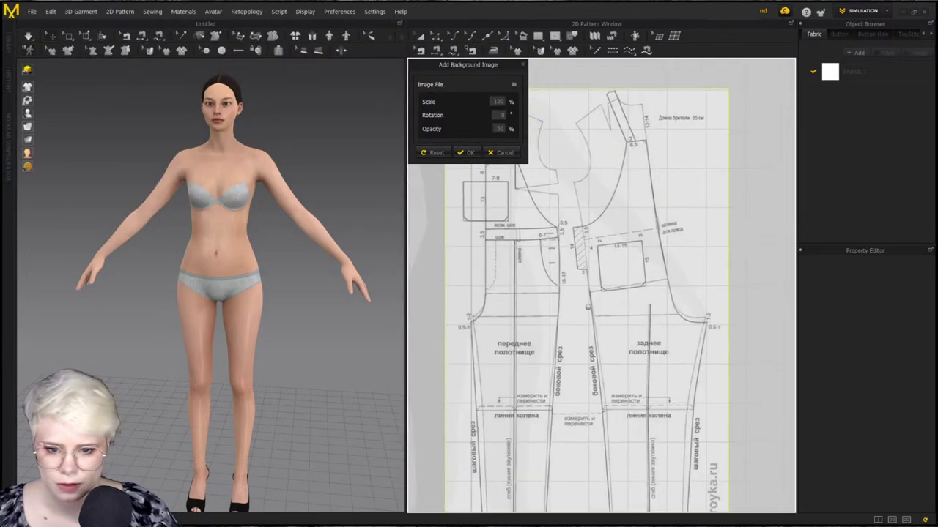
scroll(589, 301, down, 1)
Set the background image's opacity to 25%
double_click(502, 129)
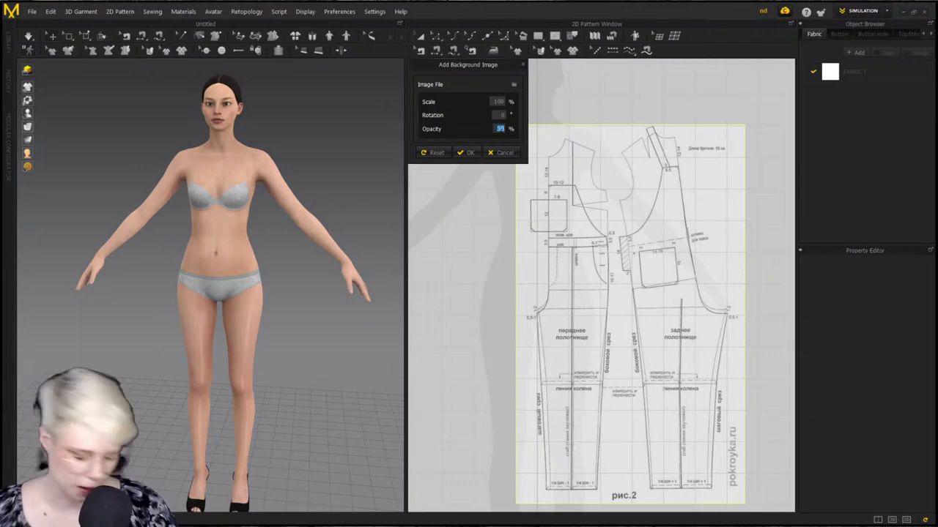
text(25)
key(Return)
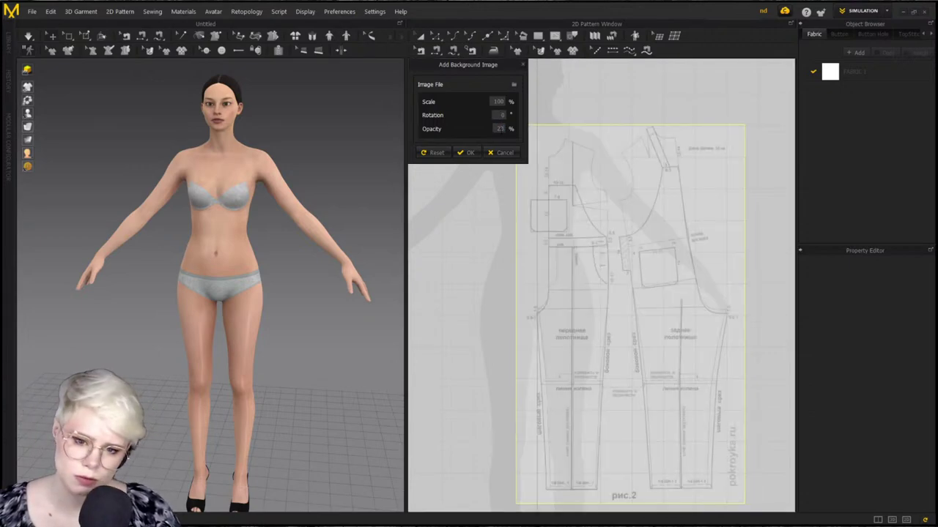
scroll(565, 310, down, 2)
scroll(568, 309, up, 3)
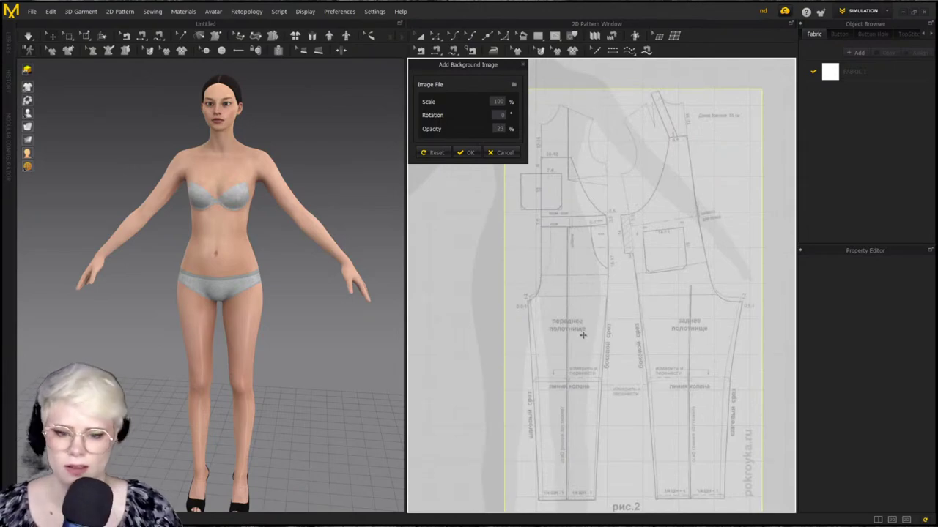
Reposition the background pattern diagram over the avatar silhouette, with the front piece just beside the avatar's centre line
scroll(580, 353, up, 2)
scroll(578, 344, down, 2)
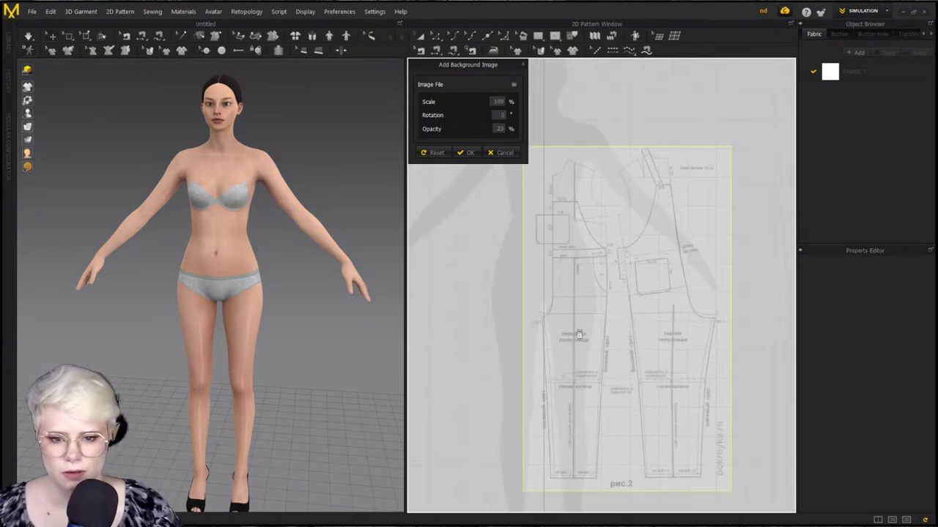
scroll(553, 272, up, 2)
middle_drag(575, 279, 585, 353)
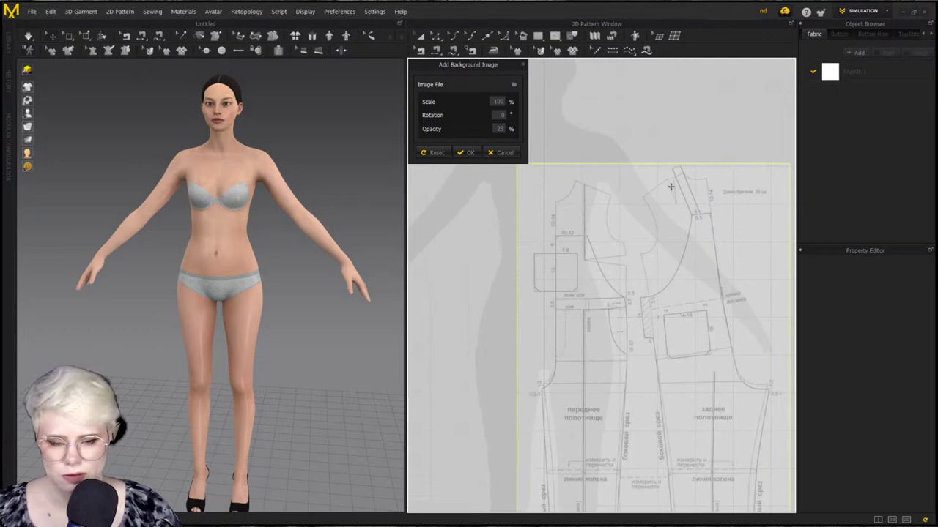
scroll(601, 259, down, 3)
scroll(643, 350, up, 1)
mouse_move(609, 353)
mouse_down()
mouse_move(485, 364)
mouse_move(615, 347)
mouse_up()
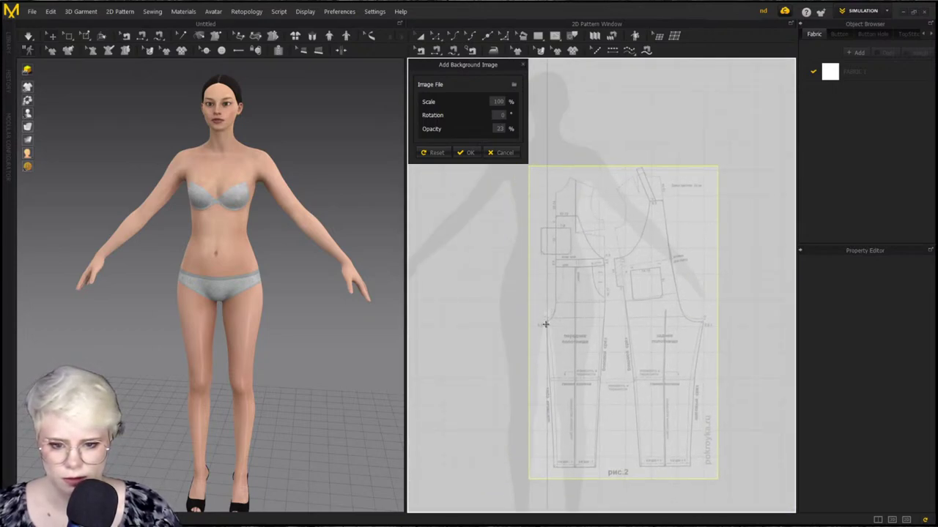
drag(557, 328, 562, 309)
Set the background image's scale to 120%, align the front piece's centre edge with the avatar's centre line, and accept the settings
click(497, 101)
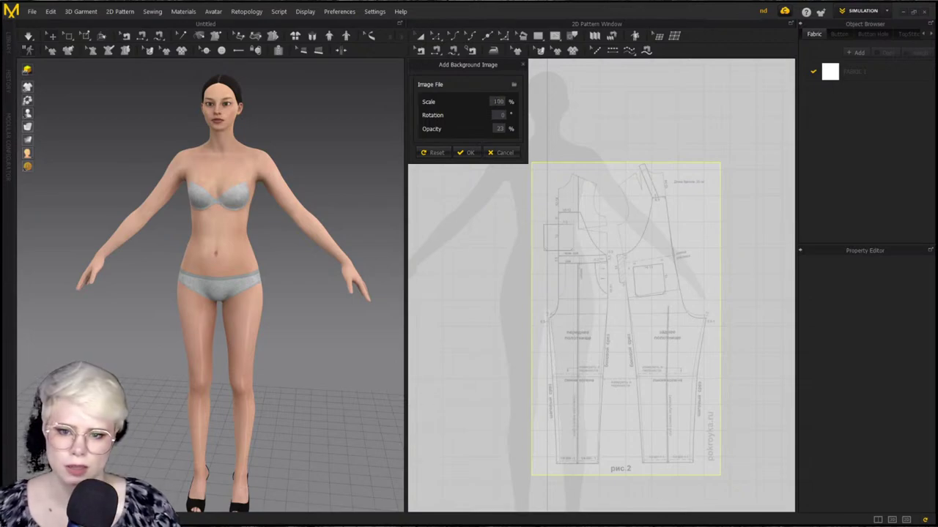
text(120)
key(Return)
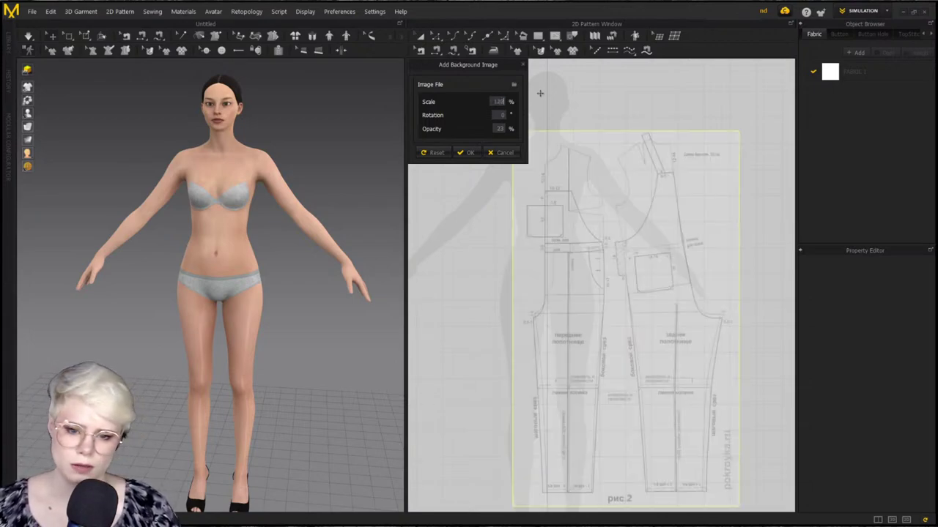
mouse_move(576, 311)
mouse_down()
mouse_move(587, 311)
mouse_move(576, 314)
mouse_up()
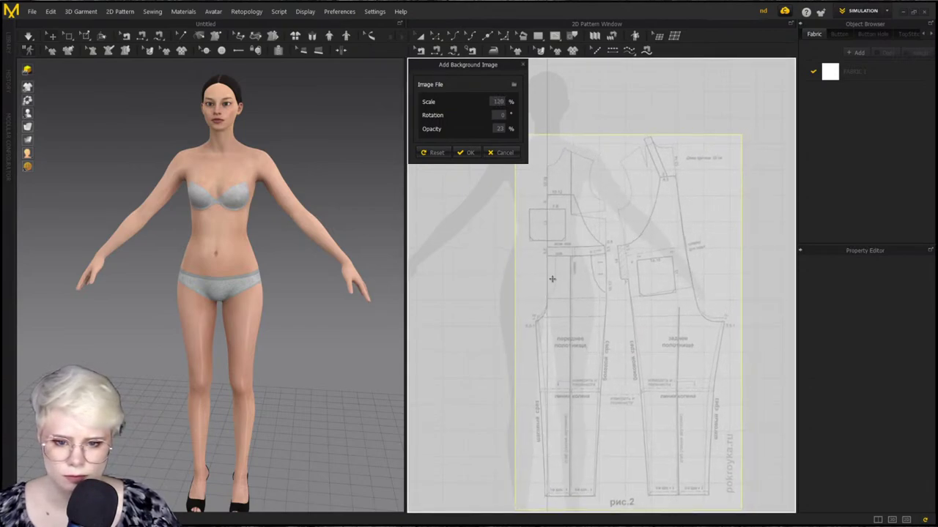
scroll(548, 304, up, 4)
scroll(569, 216, down, 5)
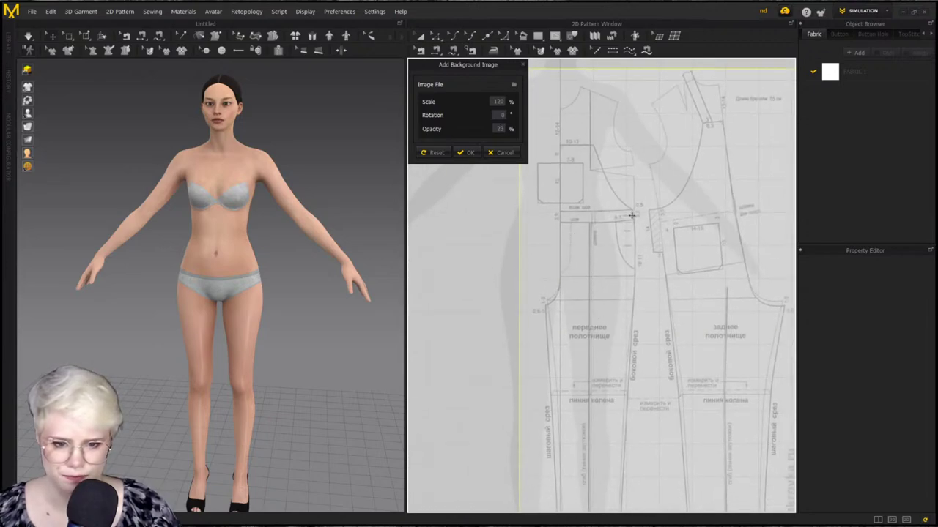
scroll(615, 381, down, 3)
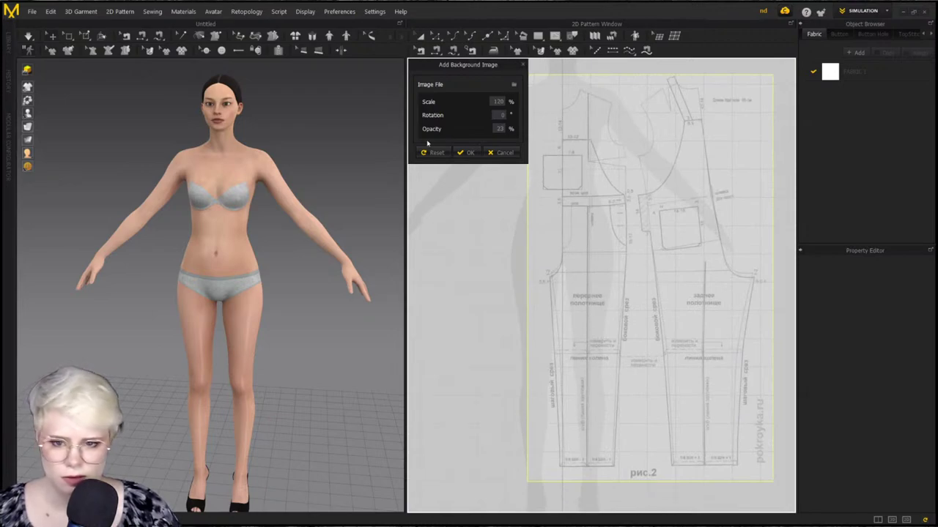
click(466, 152)
scroll(528, 207, down, 2)
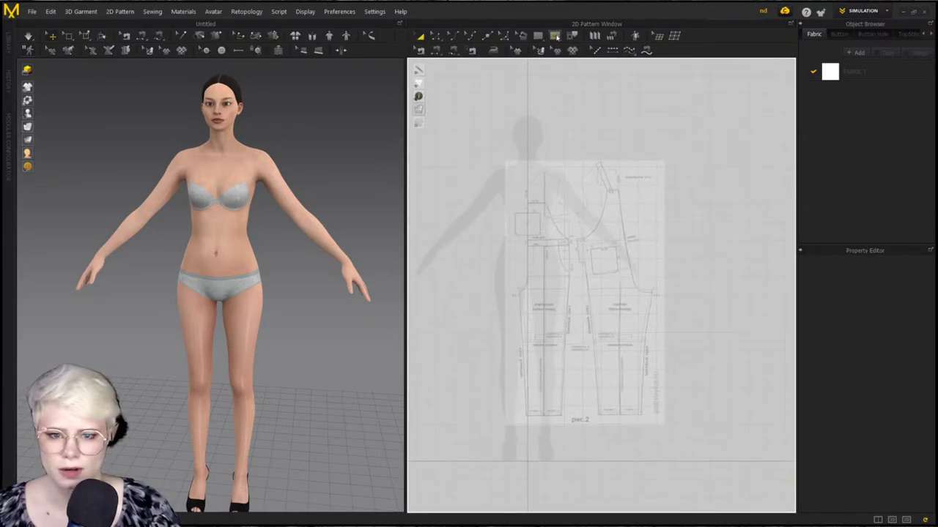
With the Polygon tool, trace the front bib's top edge about 99 mm long and its curved armhole about 234 mm down to the waist
click(539, 36)
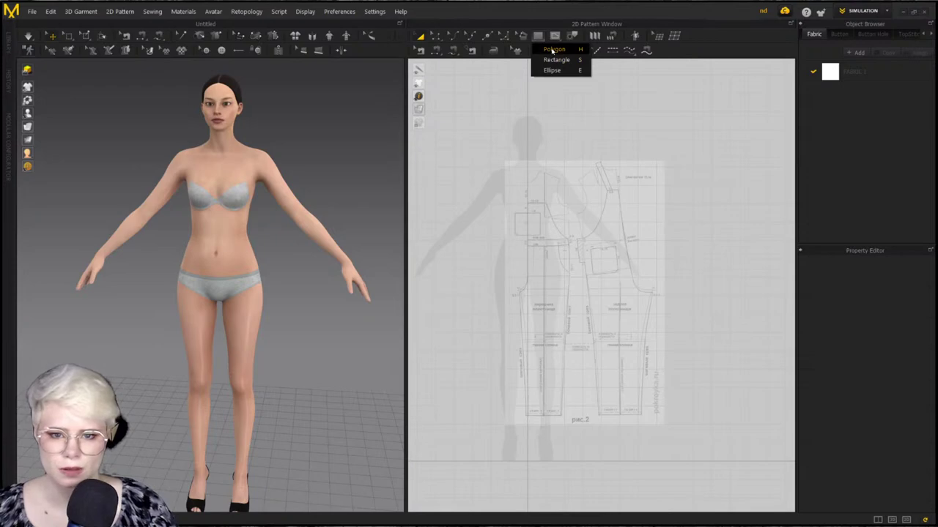
click(553, 49)
scroll(539, 268, up, 5)
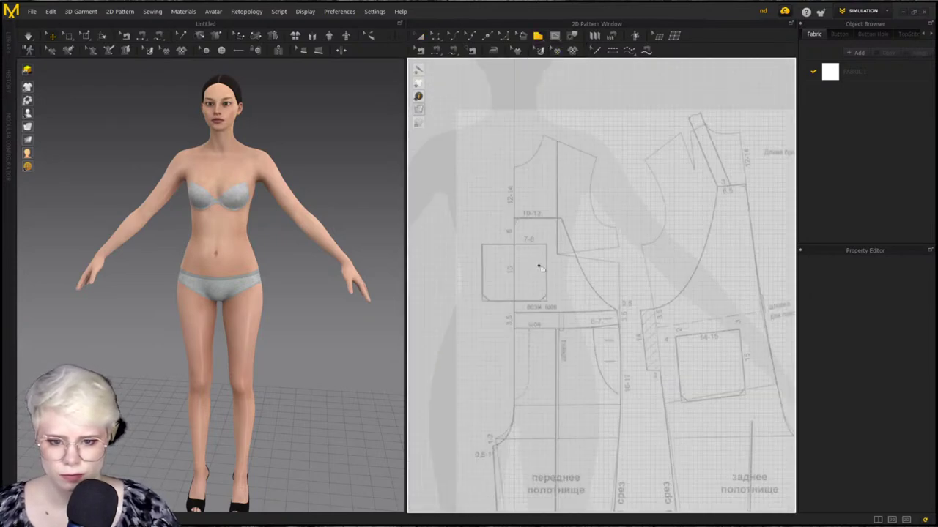
scroll(540, 268, up, 2)
scroll(545, 264, down, 2)
scroll(546, 261, up, 2)
scroll(555, 266, down, 3)
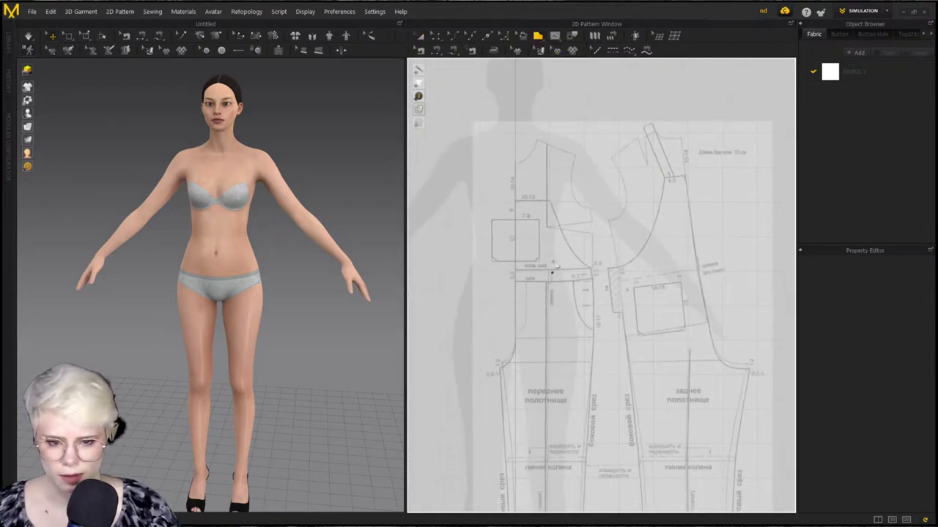
scroll(596, 393, down, 2)
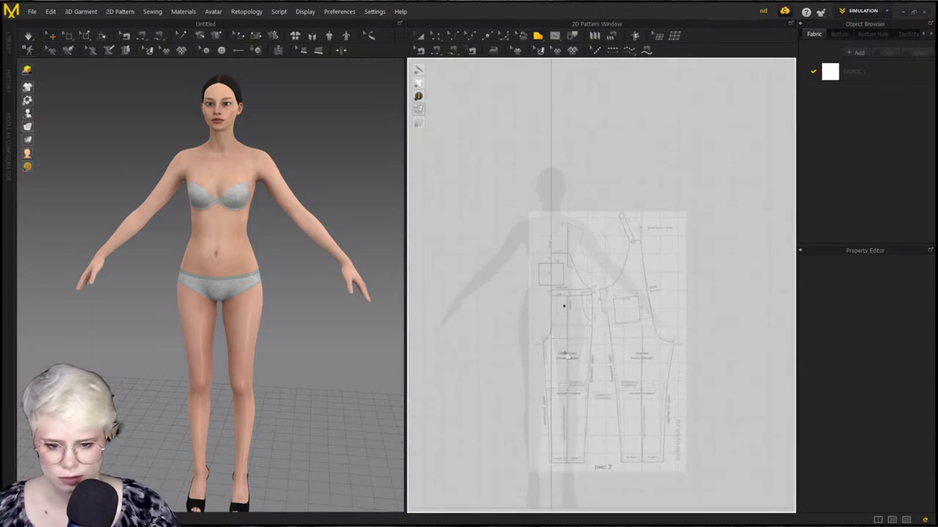
scroll(568, 374, up, 2)
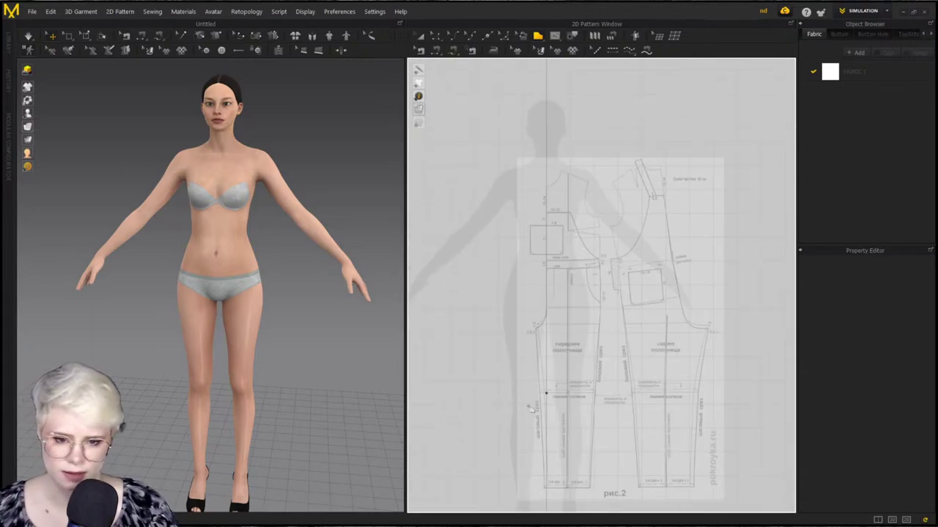
scroll(530, 408, up, 5)
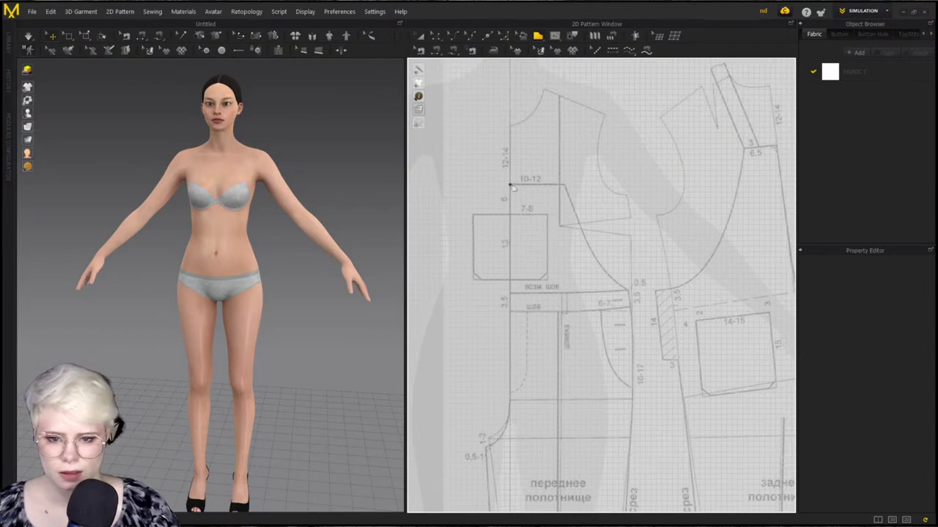
click(564, 185)
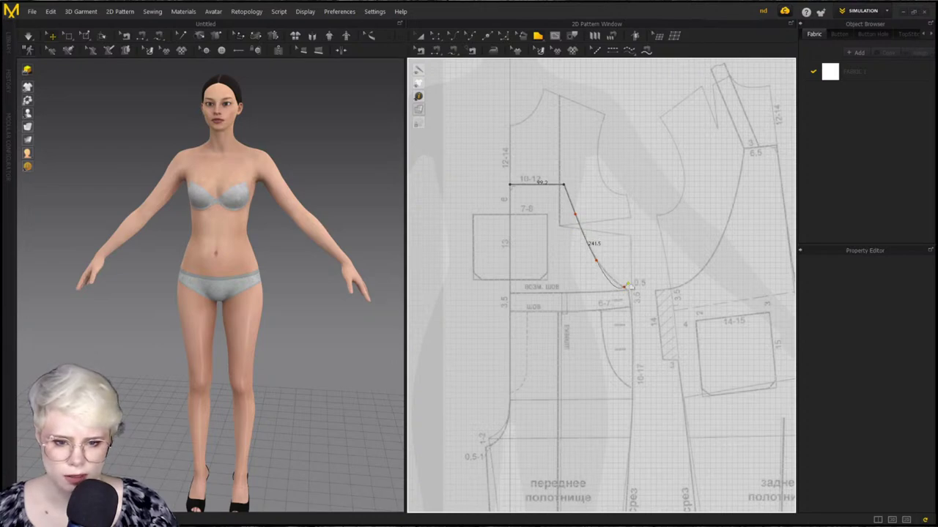
scroll(626, 291, up, 4)
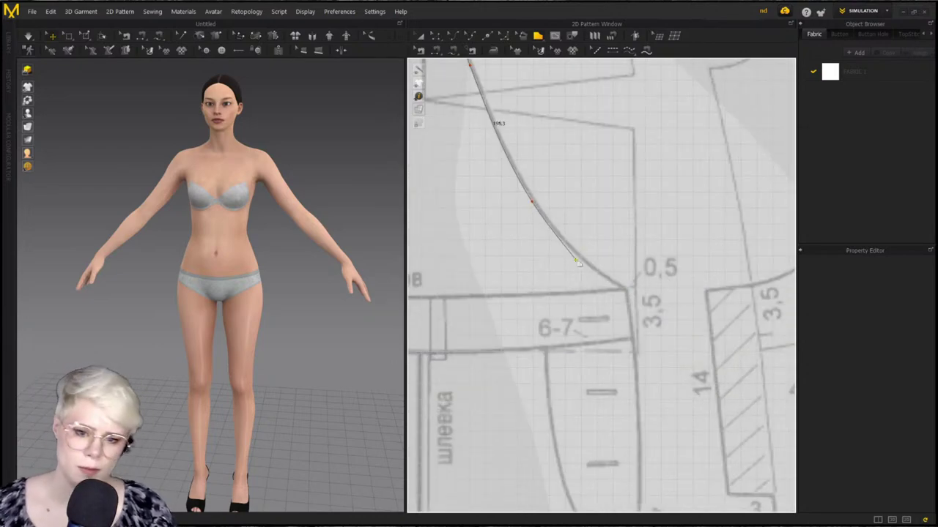
click(625, 289)
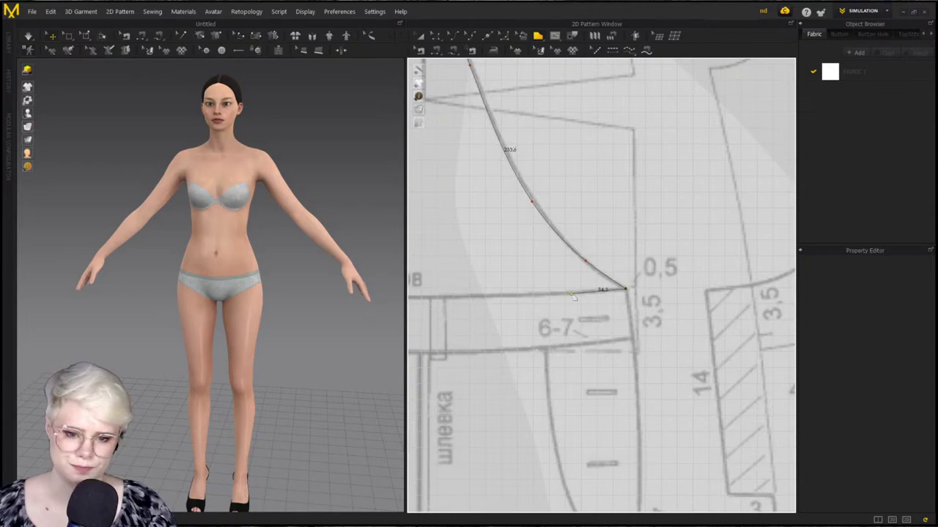
Trace the bib's lower seam with a slight curve to the centre front, then close the pattern piece at its upper centre corner
ctrl+click(570, 293)
scroll(528, 298, down, 1)
middle_drag(527, 298, 687, 280)
click(487, 280)
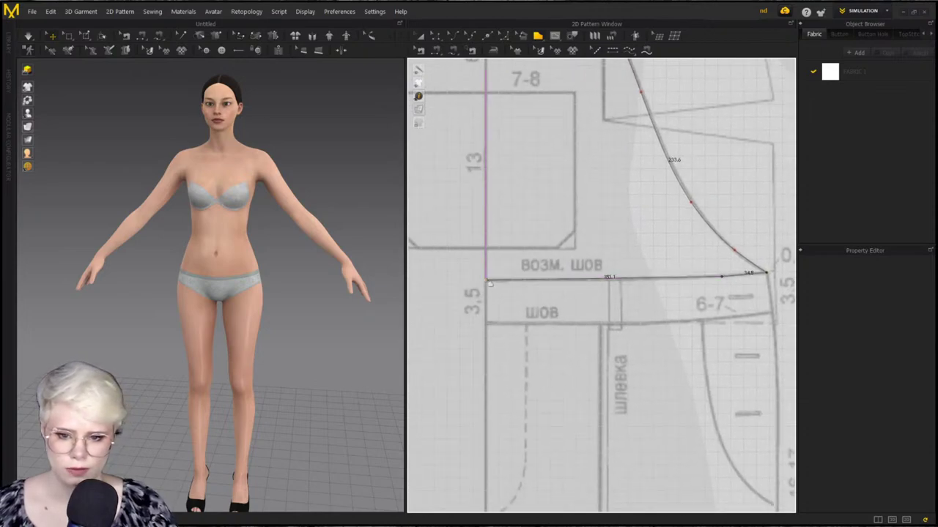
scroll(488, 352, down, 3)
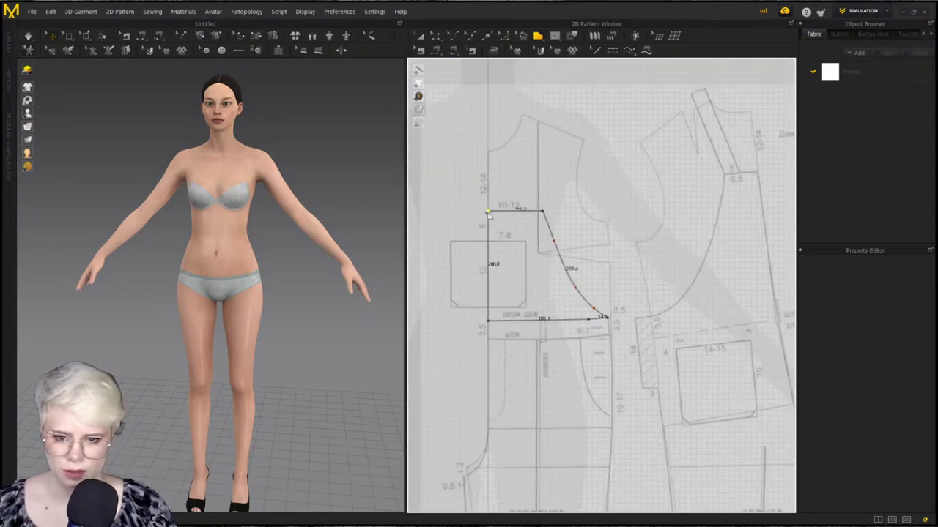
click(488, 212)
Start the front leg outline at the bib's lower side corner and trace the curved side seam down past the pocket to the hip line
scroll(554, 316, up, 3)
click(578, 268)
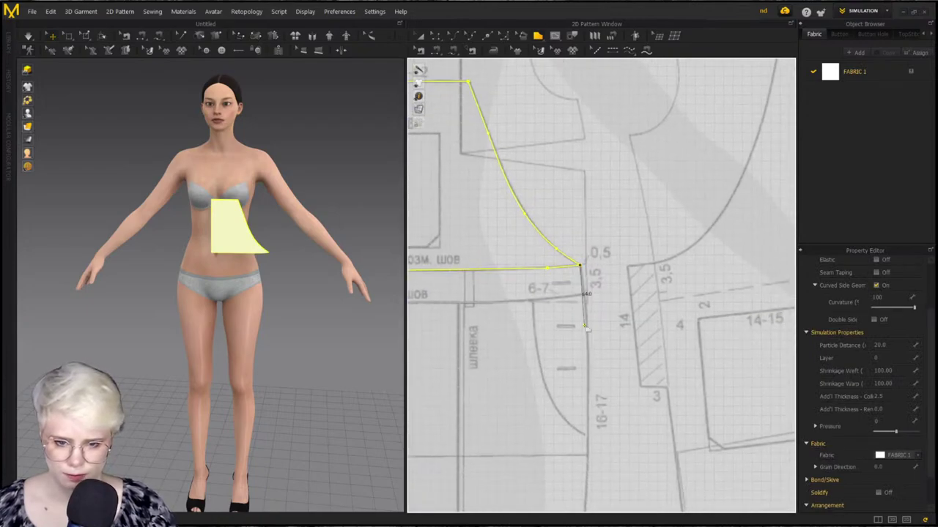
ctrl+click(587, 332)
scroll(588, 402, up, 1)
middle_drag(589, 402, 603, 243)
scroll(603, 242, down, 2)
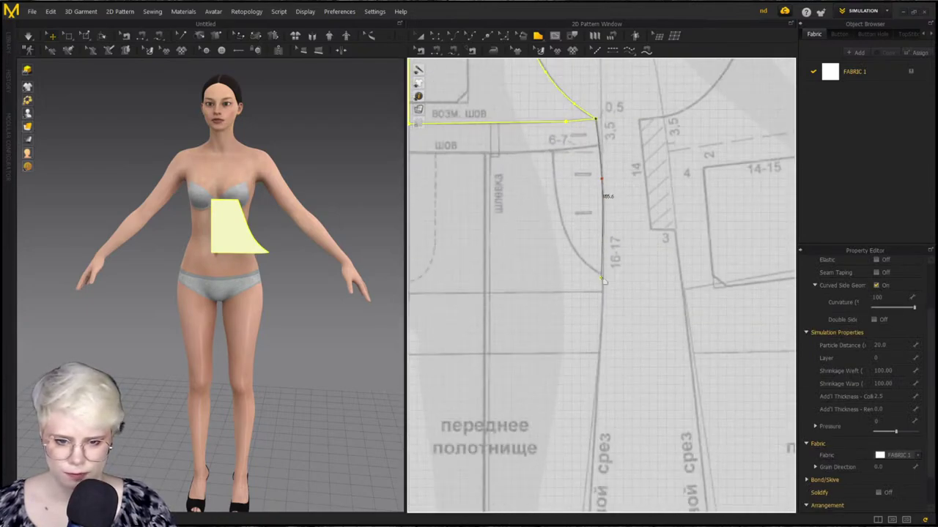
ctrl+click(603, 295)
scroll(598, 388, down, 2)
middle_drag(598, 370, 612, 232)
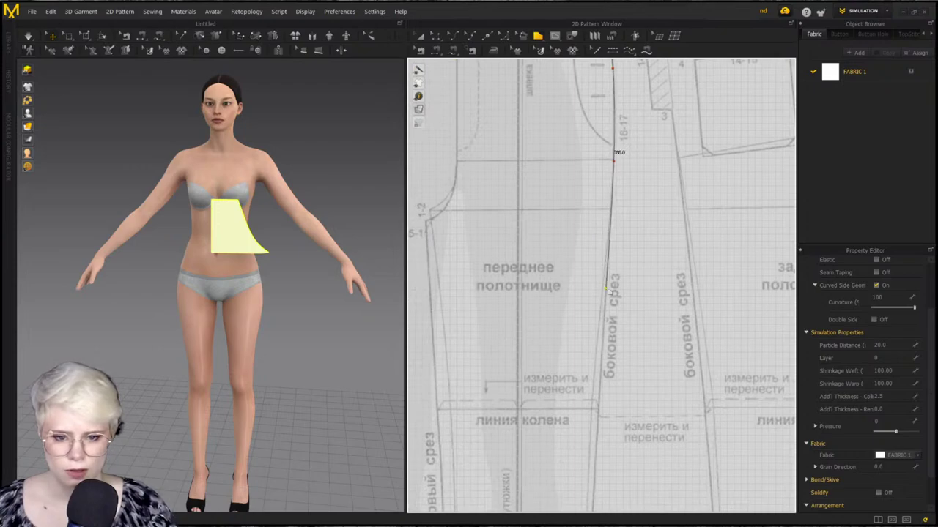
Continue the front leg's side seam with curve points past the knee line down to the hem
ctrl+click(607, 286)
scroll(598, 359, down, 2)
middle_drag(598, 352, 605, 295)
ctrl+click(609, 320)
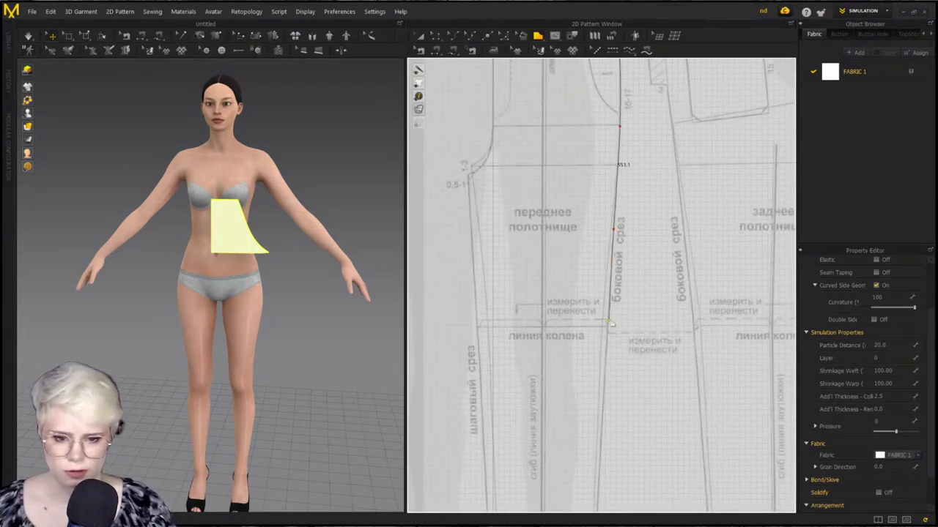
ctrl+click(607, 375)
scroll(602, 438, down, 2)
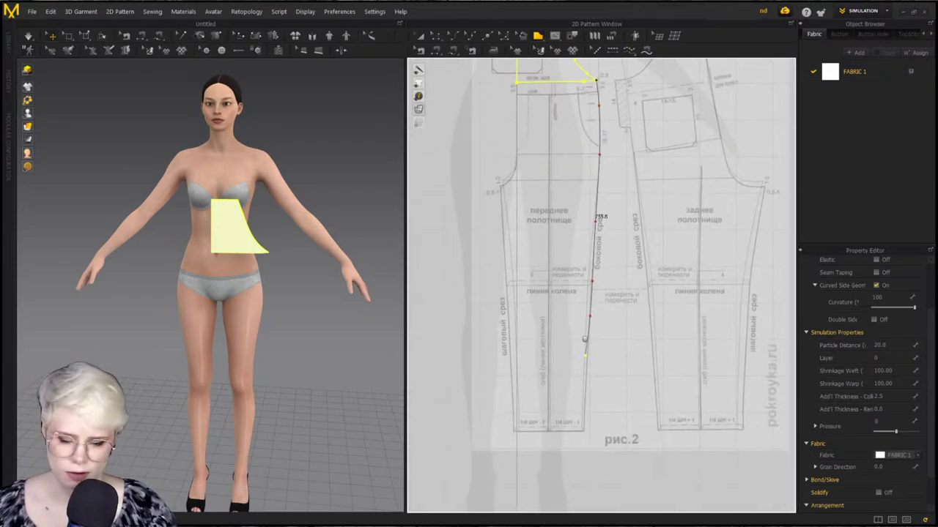
ctrl+click(584, 344)
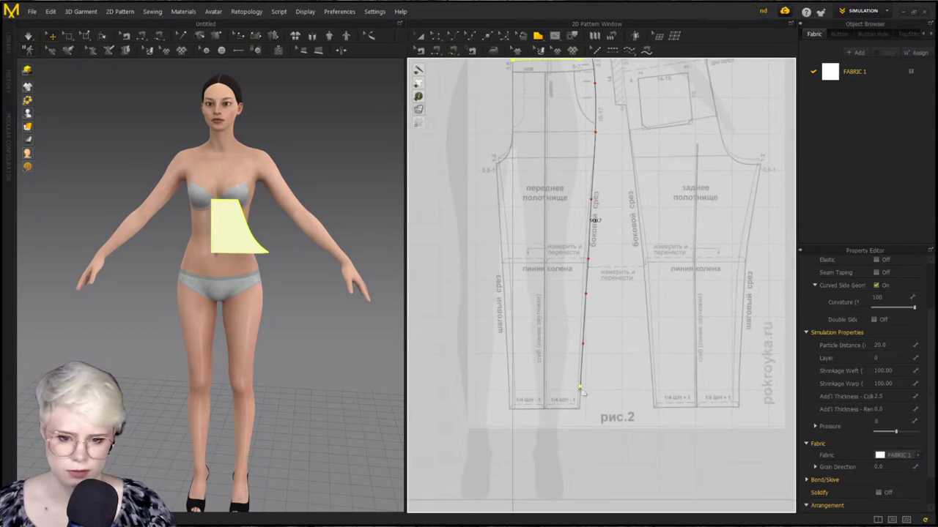
scroll(580, 411, up, 3)
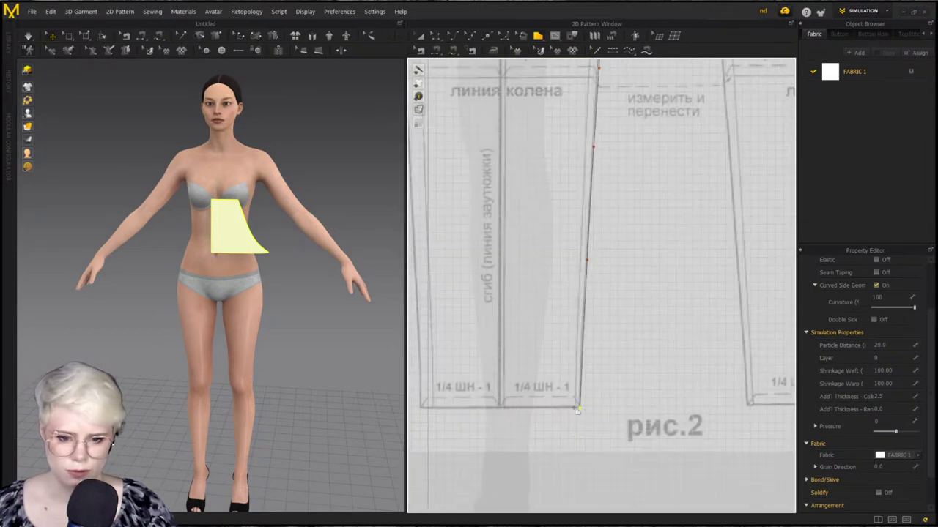
ctrl+click(578, 408)
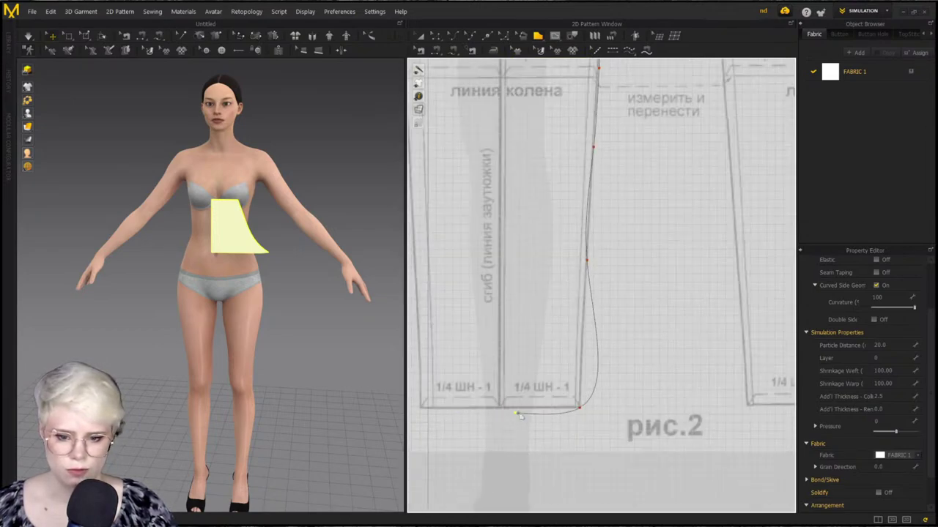
End the side seam with a corner point at the hem and trace the straight hem about 191 mm across to the inseam
click(579, 407)
click(420, 407)
scroll(421, 408, down, 2)
middle_drag(420, 407, 458, 463)
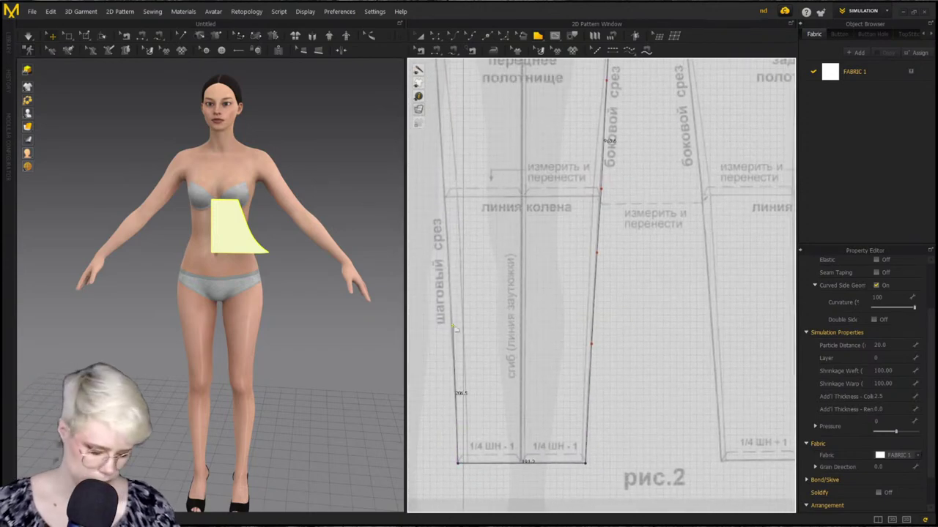
Trace the front leg's inseam with curve points from the hem past the knee line up to the crotch point
scroll(458, 416, up, 2)
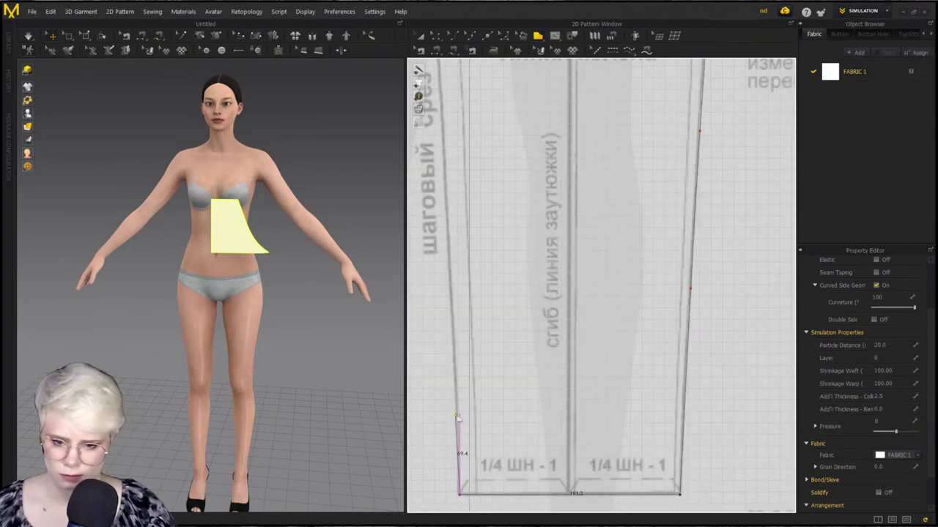
ctrl+click(448, 217)
middle_drag(447, 218, 491, 498)
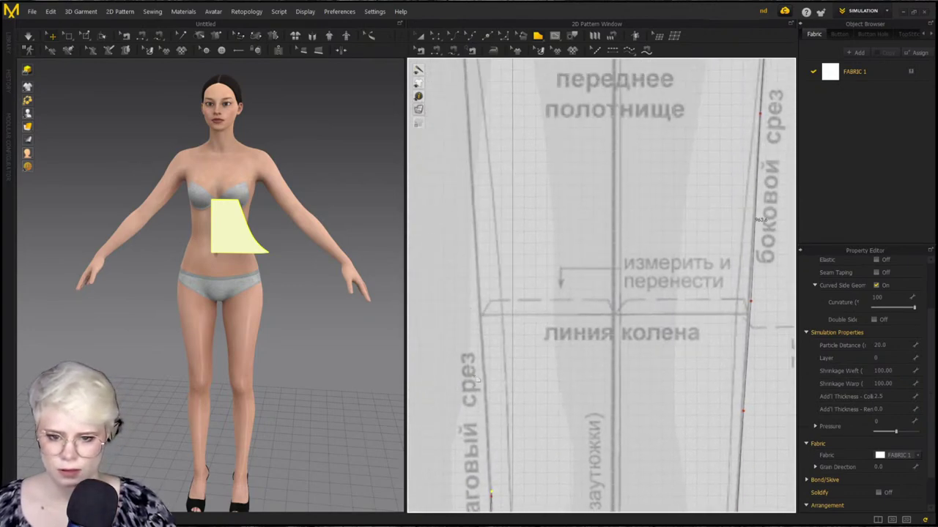
ctrl+click(478, 255)
middle_drag(478, 256, 480, 504)
scroll(480, 504, down, 2)
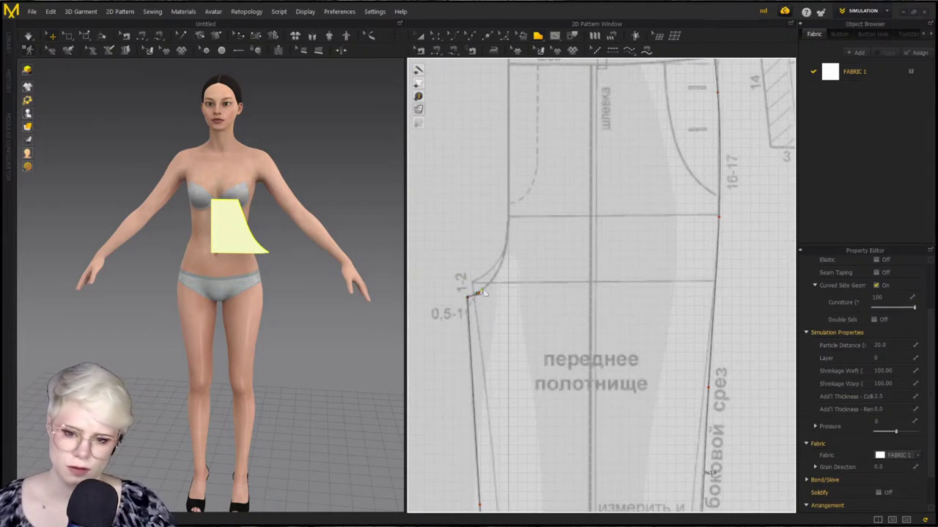
Trace the front leg's crotch curve with curve points from the crotch point up to the hip line
ctrl+click(493, 275)
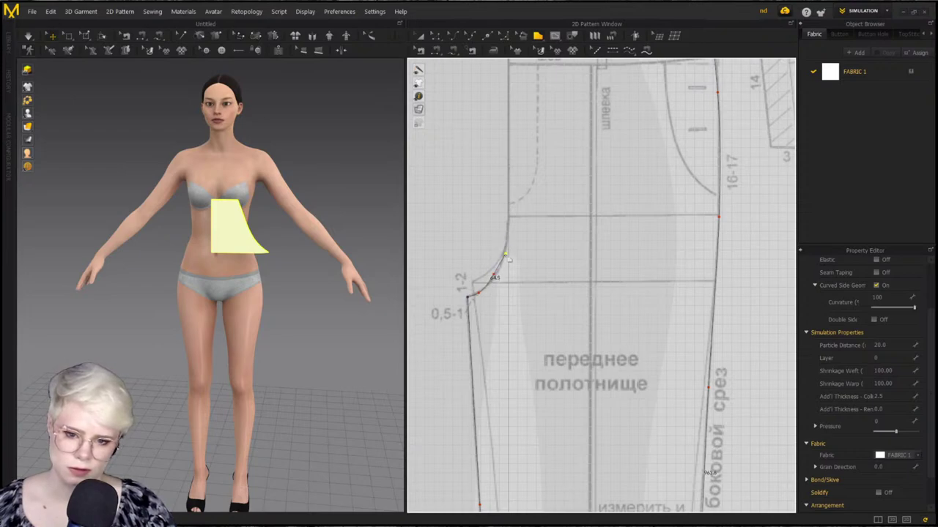
key(ctrl+z)
ctrl+click(500, 267)
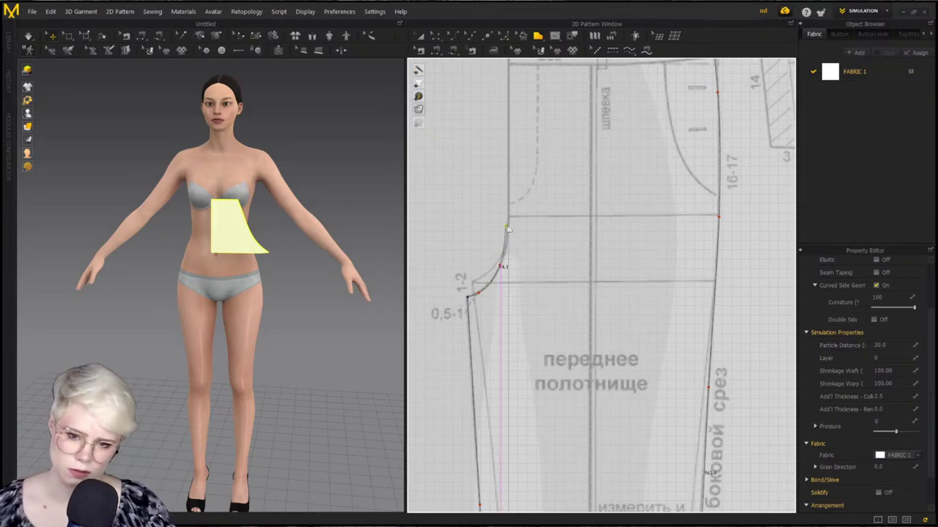
ctrl+click(508, 218)
Trace the front leg's straight centre front about 174 mm up to the bib and close the outline along the waistline
middle_drag(514, 81, 494, 192)
scroll(494, 192, up, 2)
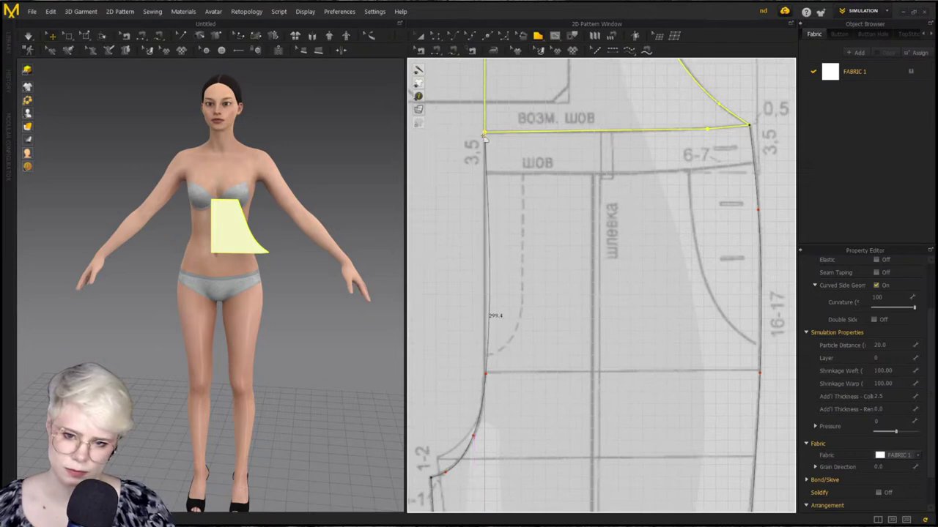
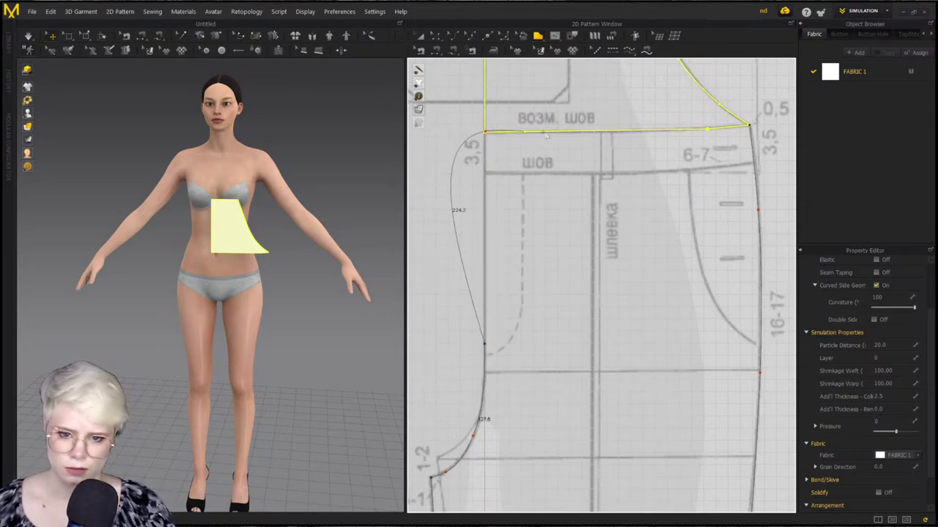
click(488, 132)
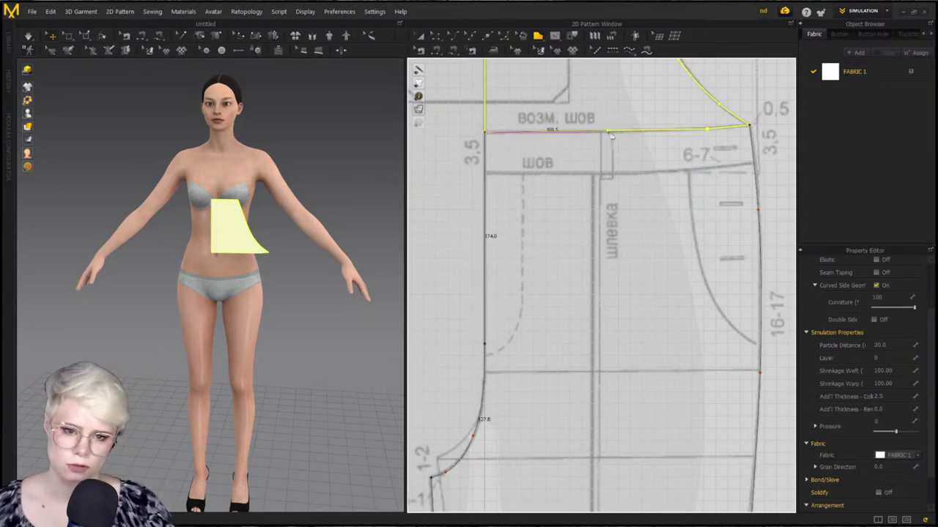
click(749, 126)
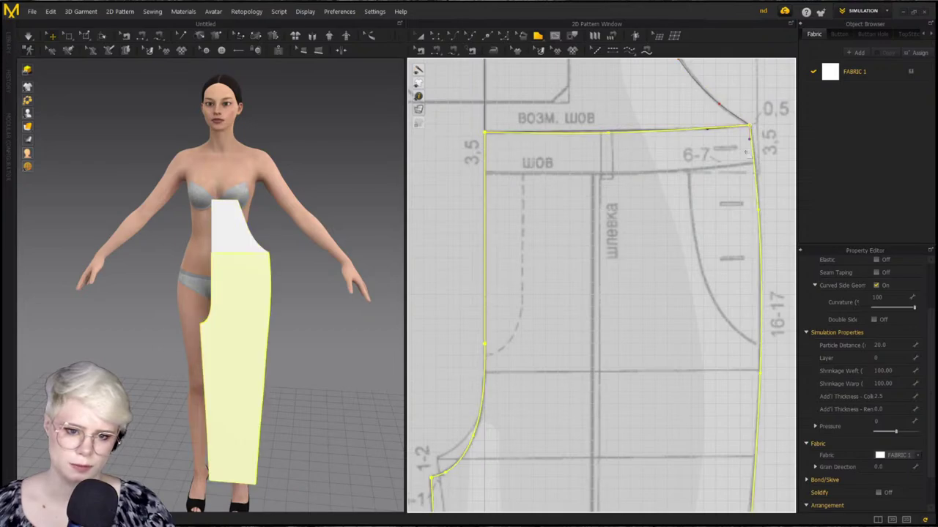
Start the back panel outline at the strap's outer base and trace the short upper edge across to the centre back
scroll(721, 288, down, 5)
middle_drag(745, 339, 529, 282)
scroll(541, 286, down, 1)
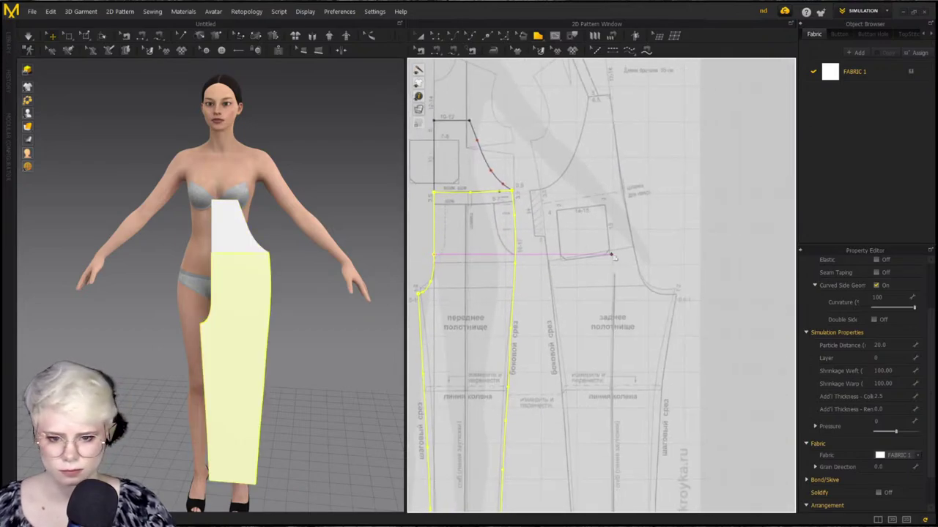
scroll(597, 198, up, 3)
middle_drag(595, 147, 588, 250)
scroll(589, 250, up, 1)
middle_drag(587, 165, 599, 292)
scroll(598, 302, down, 1)
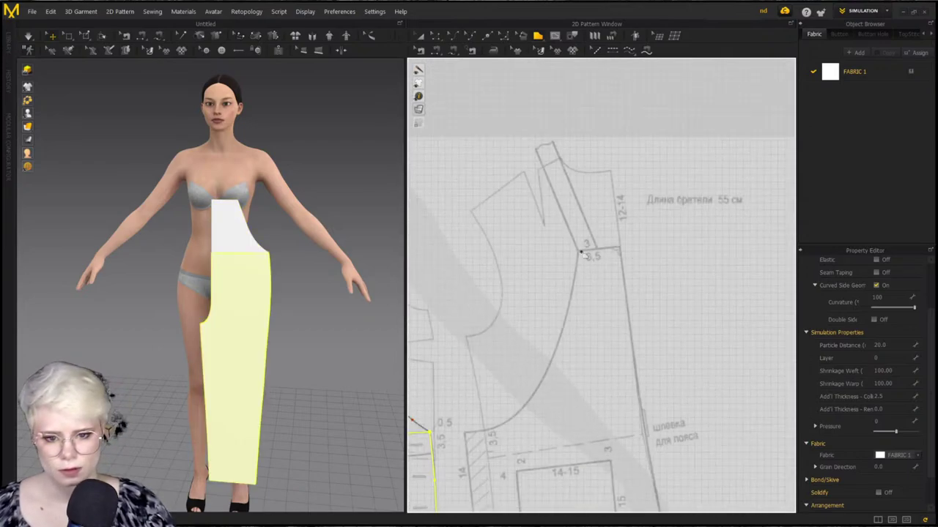
click(620, 248)
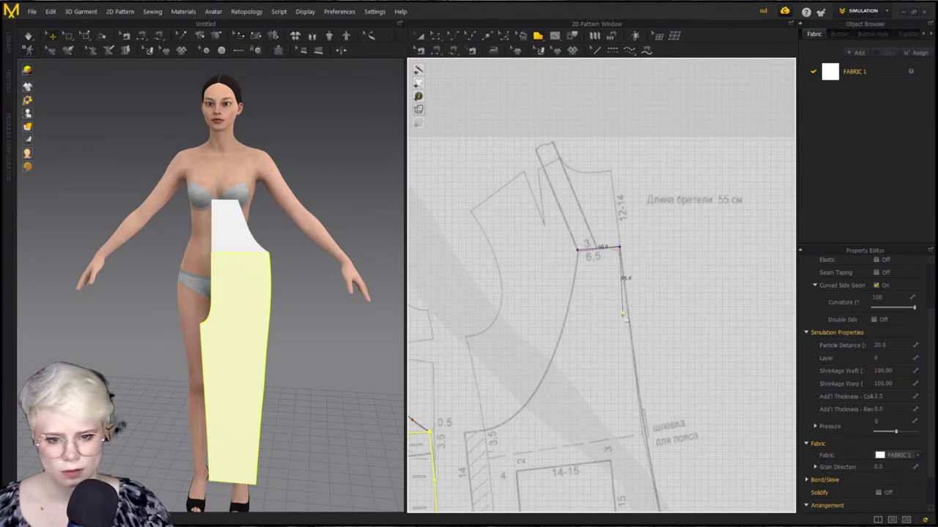
Trace the back panel's centre back and crotch curve about 641 mm down to the crotch point using curve points
scroll(594, 235, down, 2)
scroll(594, 234, up, 2)
click(600, 300)
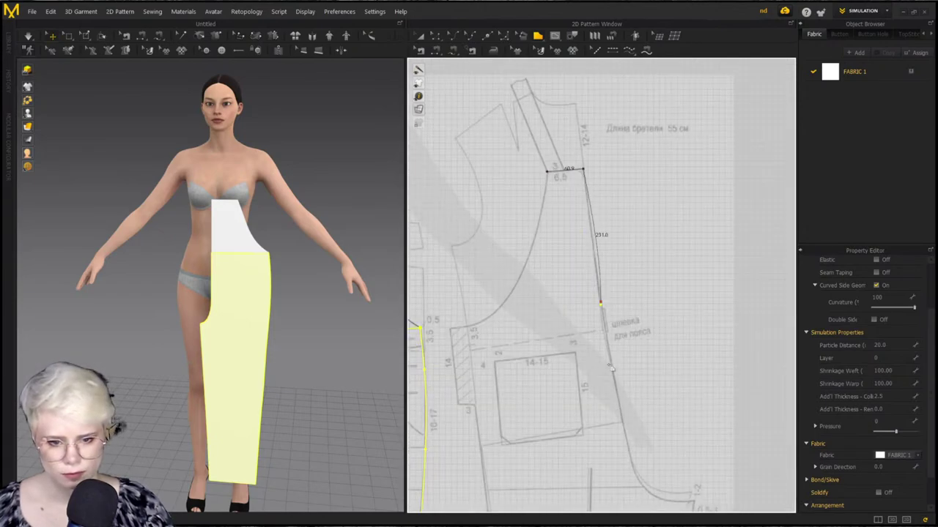
click(622, 424)
middle_drag(645, 505, 594, 379)
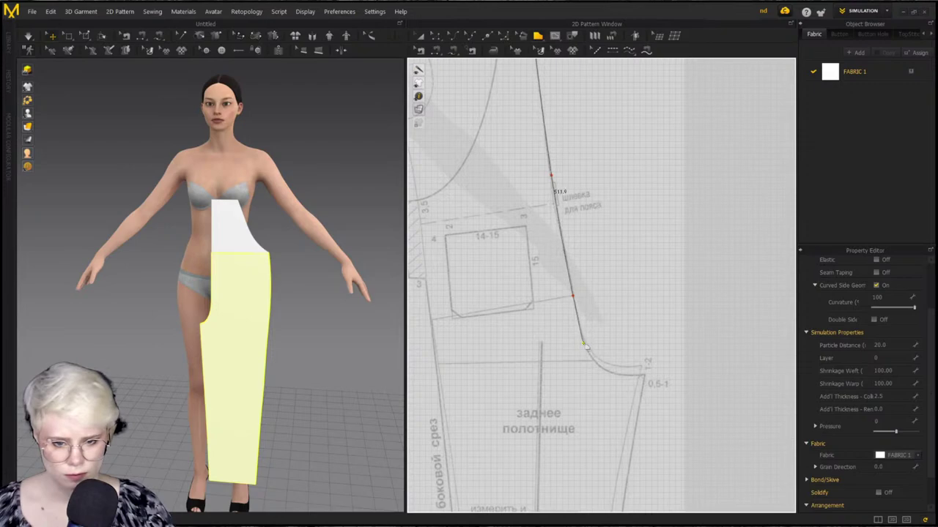
click(583, 341)
click(599, 368)
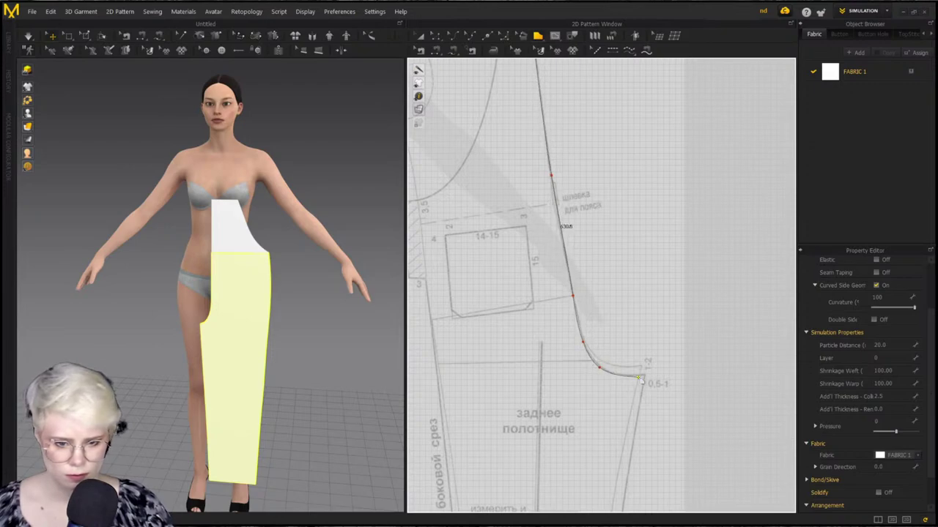
click(643, 376)
Trace the back panel's inseam with curve points from the crotch past the knee line to a corner at the hem
middle_drag(643, 376, 664, 195)
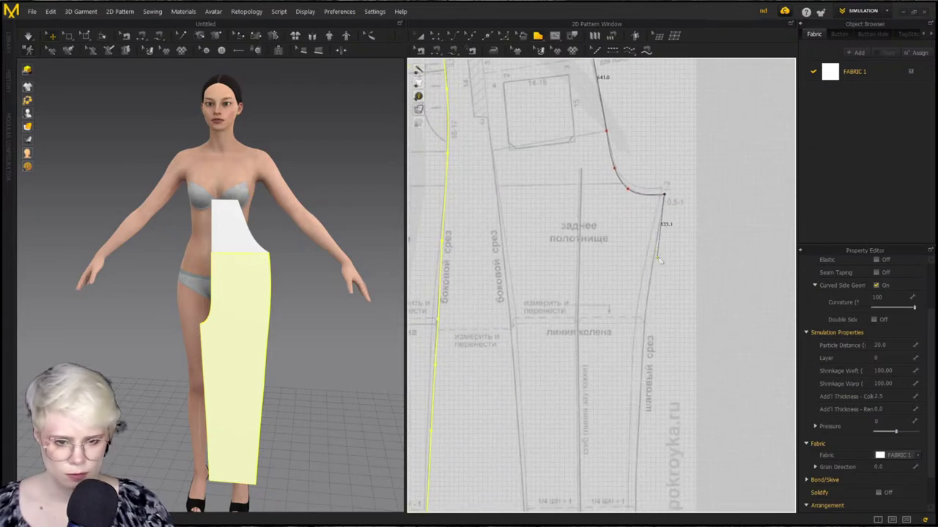
scroll(642, 418, down, 2)
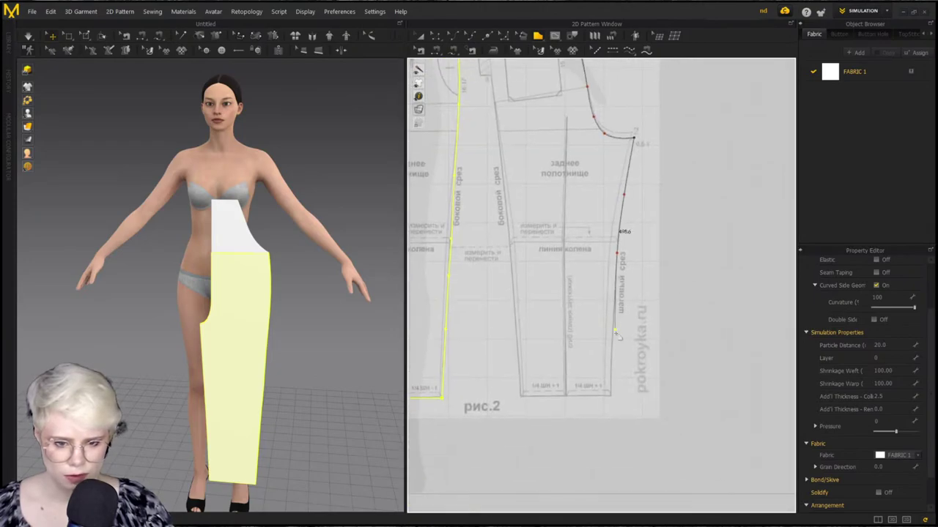
scroll(615, 341, up, 5)
ctrl+click(592, 378)
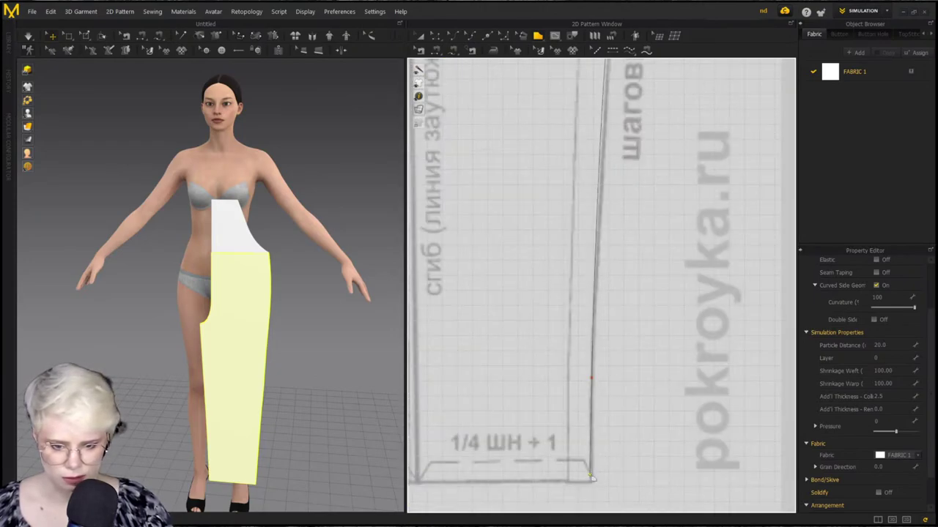
click(590, 482)
Trace the back panel's straight hem from the inseam across to the side seam corner
middle_drag(548, 482, 709, 389)
scroll(478, 407, down, 1)
middle_drag(477, 407, 643, 375)
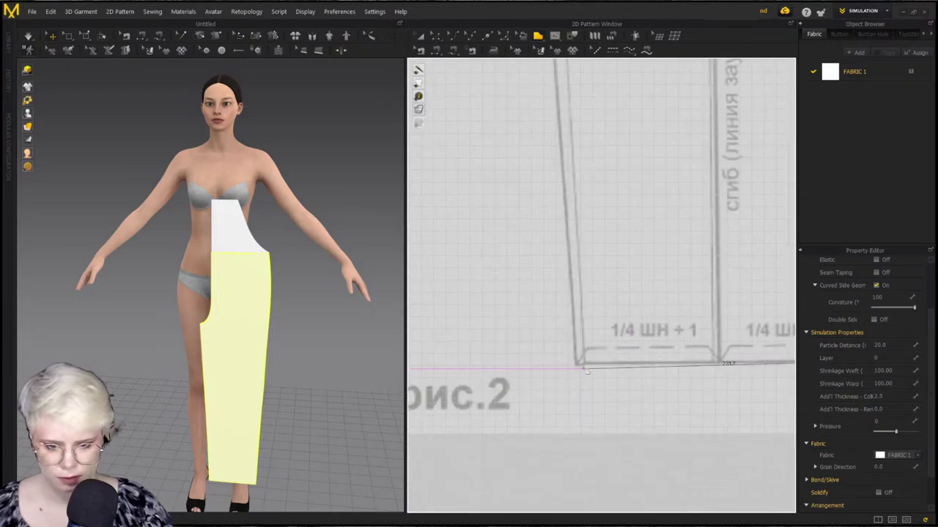
scroll(581, 346, down, 3)
scroll(579, 414, up, 2)
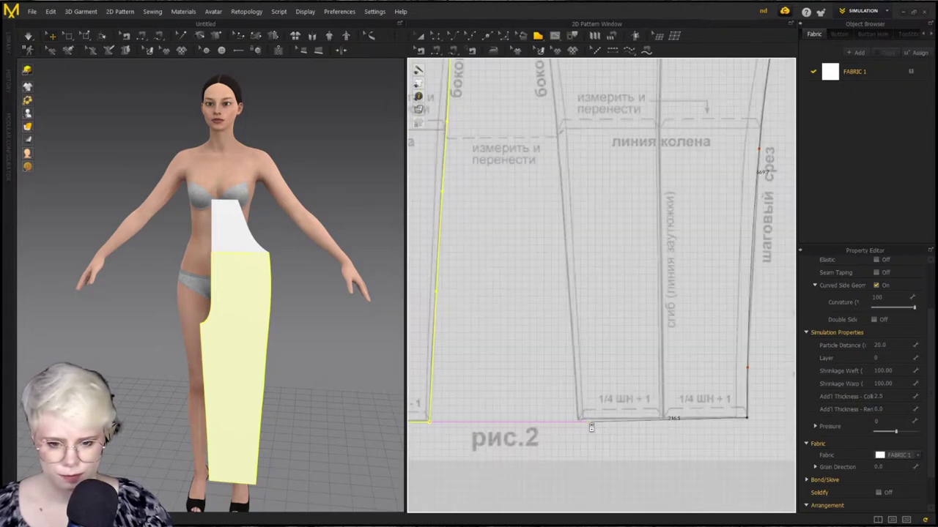
scroll(579, 419, up, 3)
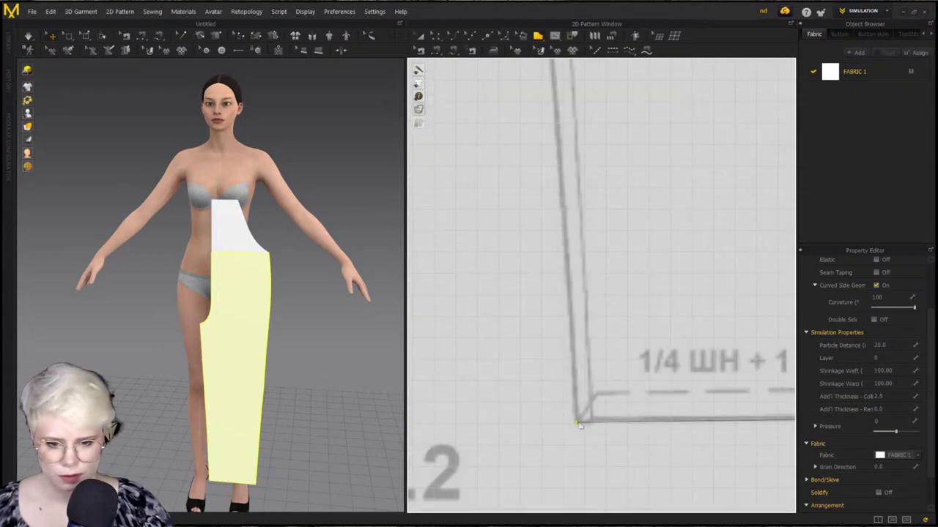
click(581, 419)
Trace the back panel's side seam with curve points past the knee line and up beside the hatched placket
scroll(582, 326, down, 3)
middle_drag(581, 278, 571, 438)
middle_drag(550, 220, 565, 374)
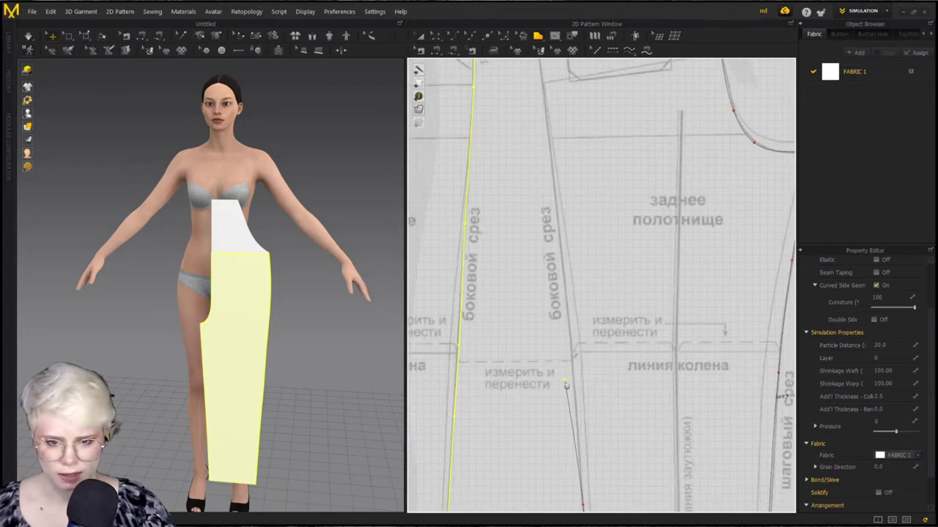
ctrl+click(569, 322)
middle_drag(557, 241, 562, 417)
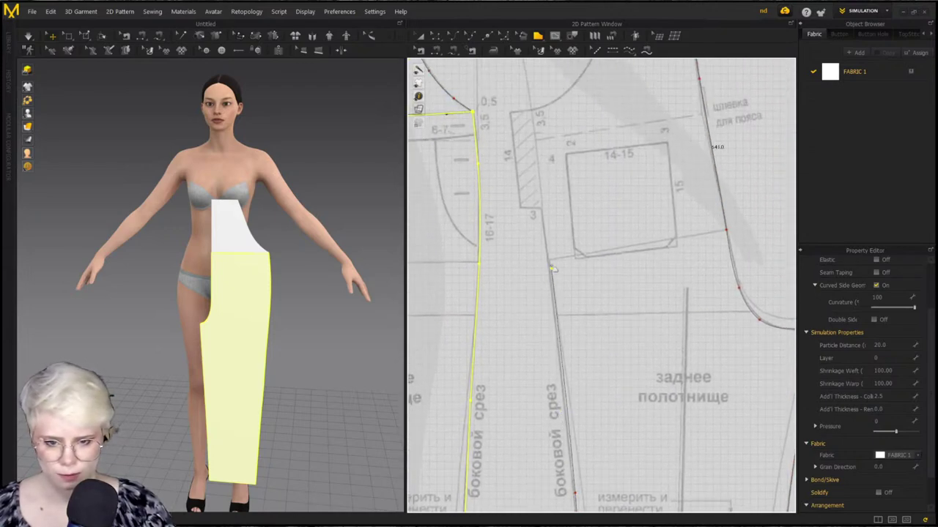
ctrl+click(542, 214)
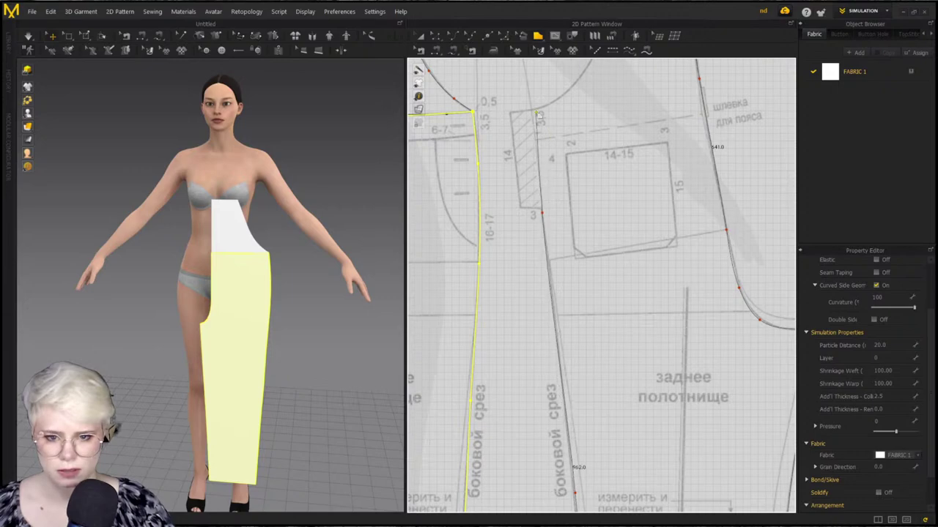
Trace the back panel's curved armhole edge from the side seam's upper corner and close the outline at the strap base
scroll(536, 115, down, 2)
middle_drag(535, 119, 550, 280)
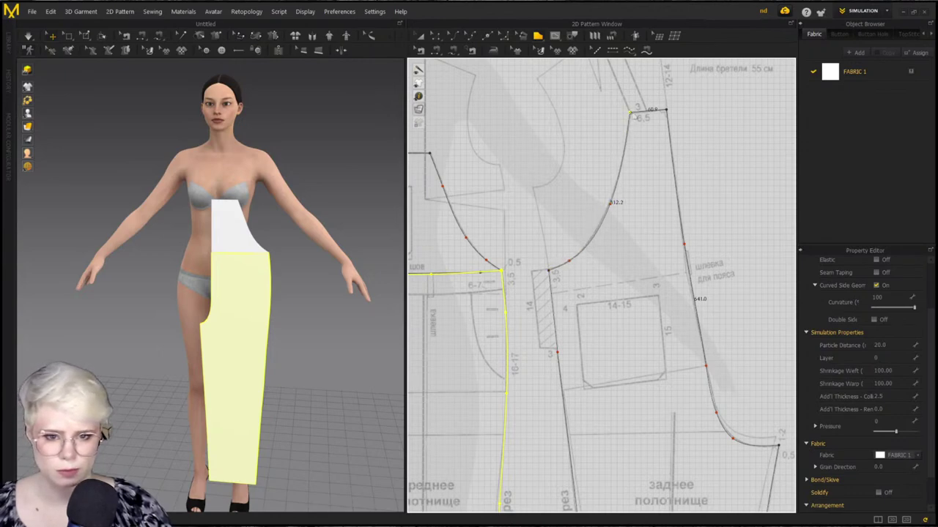
click(630, 112)
Create a mirrored symmetric copy of the back panel and move the original off the background diagram towards it
scroll(566, 335, down, 3)
right_click(364, 351)
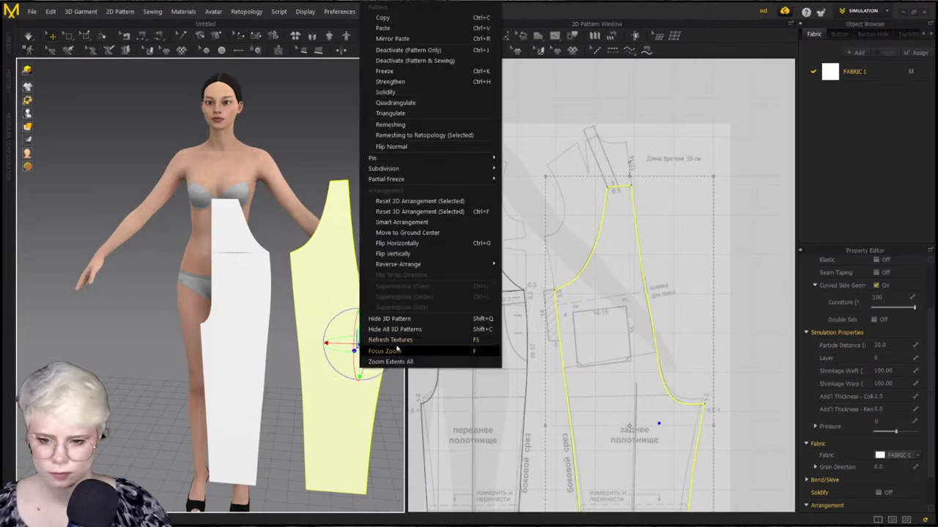
click(412, 199)
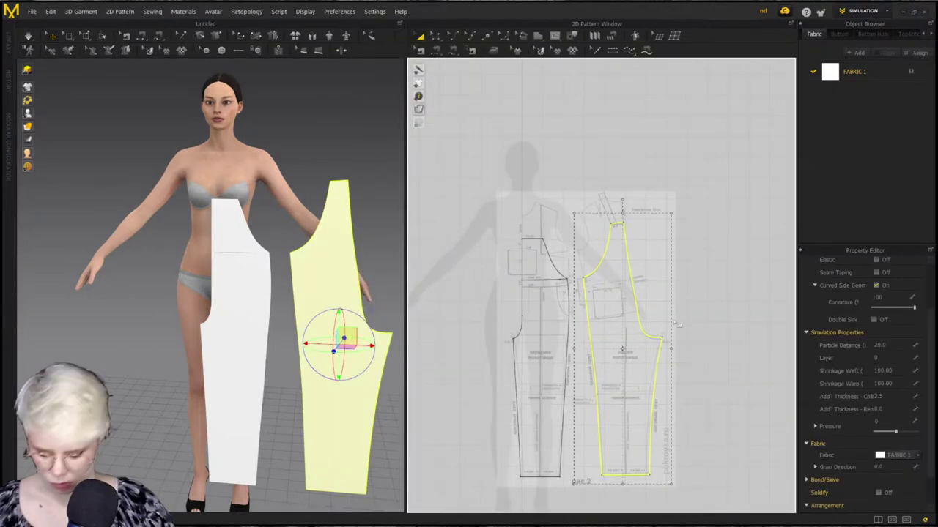
key(ctrl+d)
scroll(671, 323, down, 3)
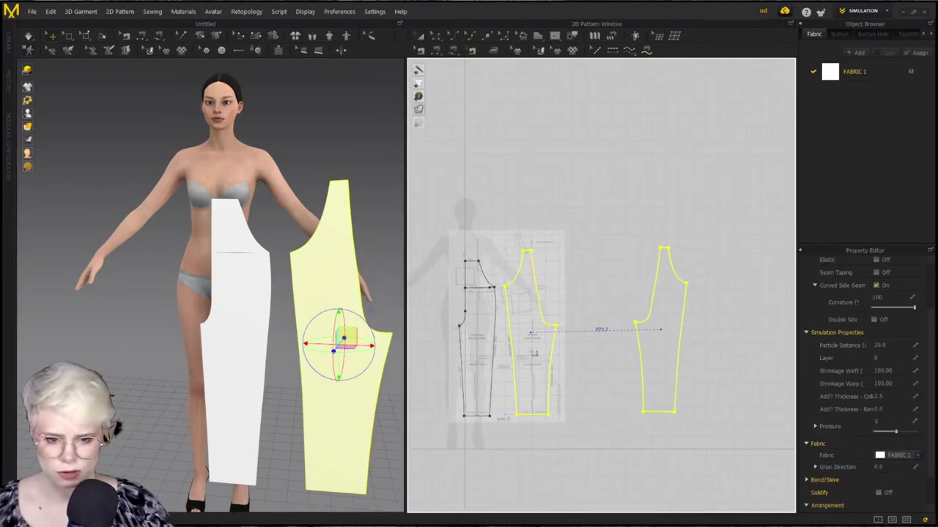
click(661, 330)
drag(564, 341, 583, 339)
Sew the two back panels together along their centre back and crotch edges with Segment Sewing
key(n)
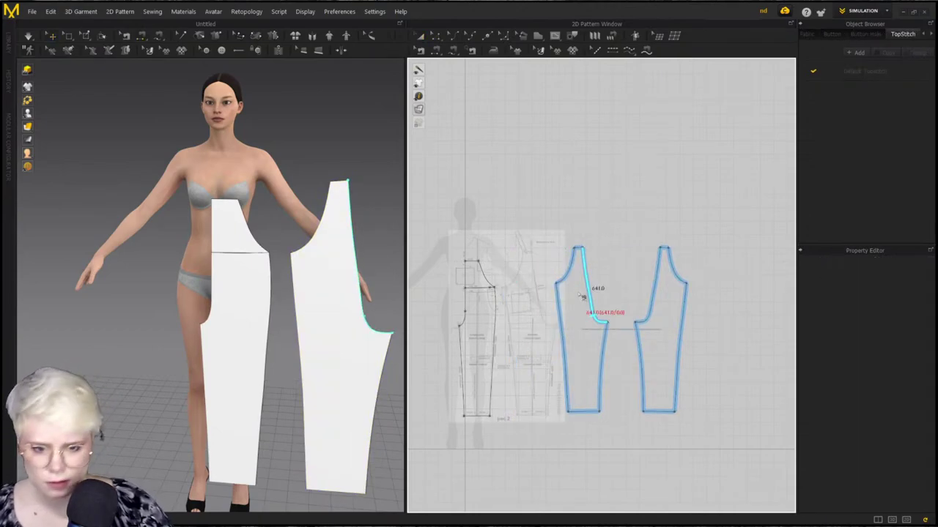
click(657, 292)
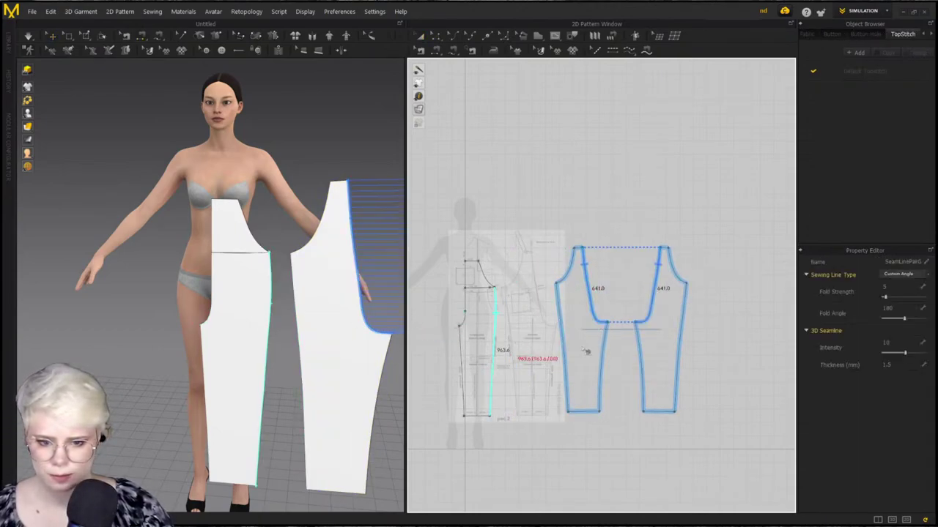
scroll(325, 325, up, 1)
scroll(263, 329, down, 3)
middle_drag(349, 315, 252, 331)
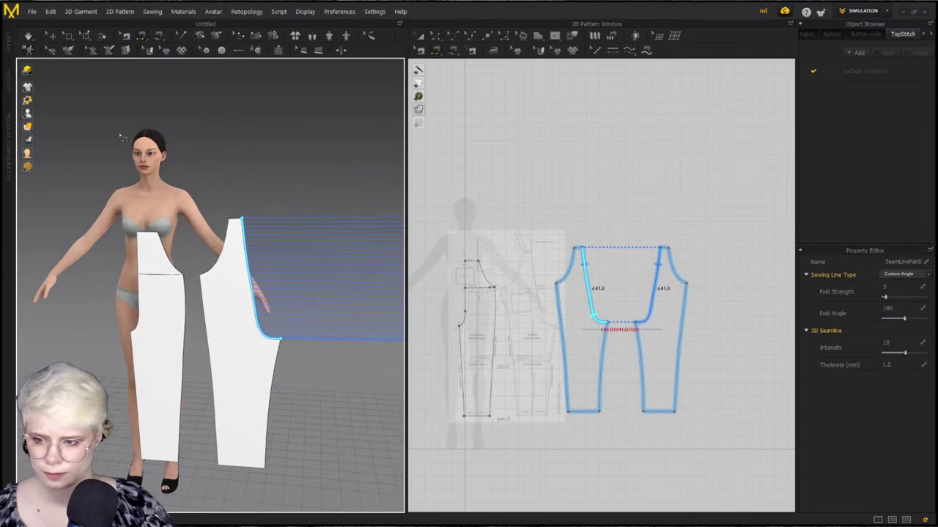
Move the front leg panel down away from the bib and place a mirrored symmetric copy beside its centre front
scroll(481, 325, up, 4)
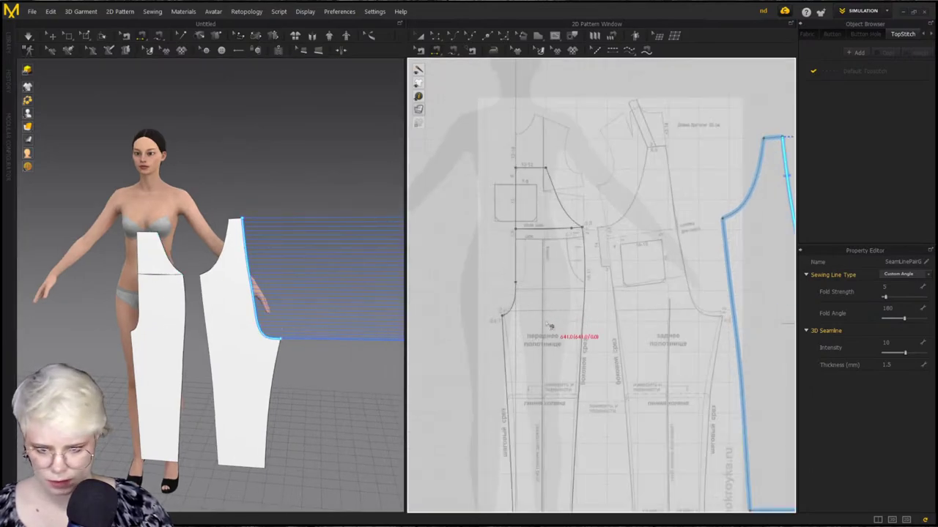
scroll(546, 340, down, 4)
click(582, 325)
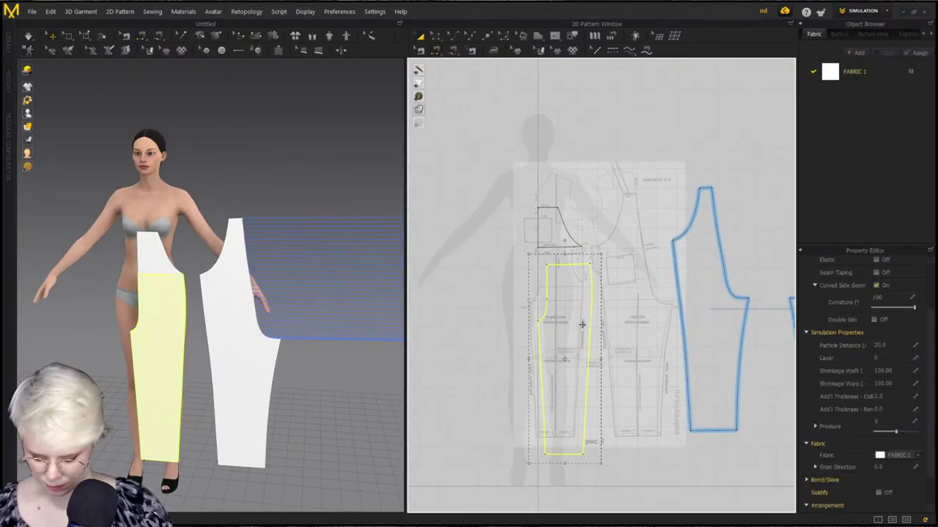
key(ctrl+d)
click(484, 360)
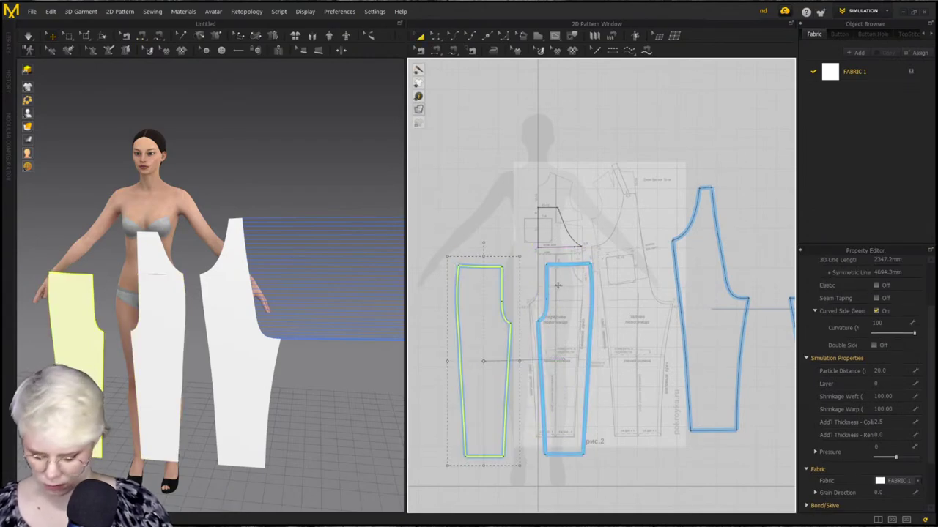
Sew the two front leg panels together along the straight centre front and the crotch curve with Segment Sewing
key(n)
click(504, 286)
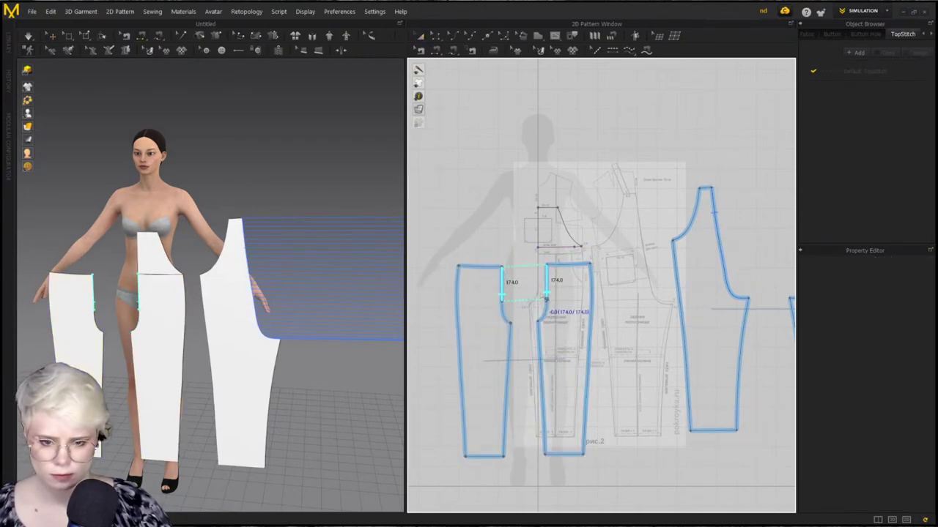
click(545, 296)
click(511, 315)
scroll(542, 308, down, 2)
scroll(556, 281, up, 6)
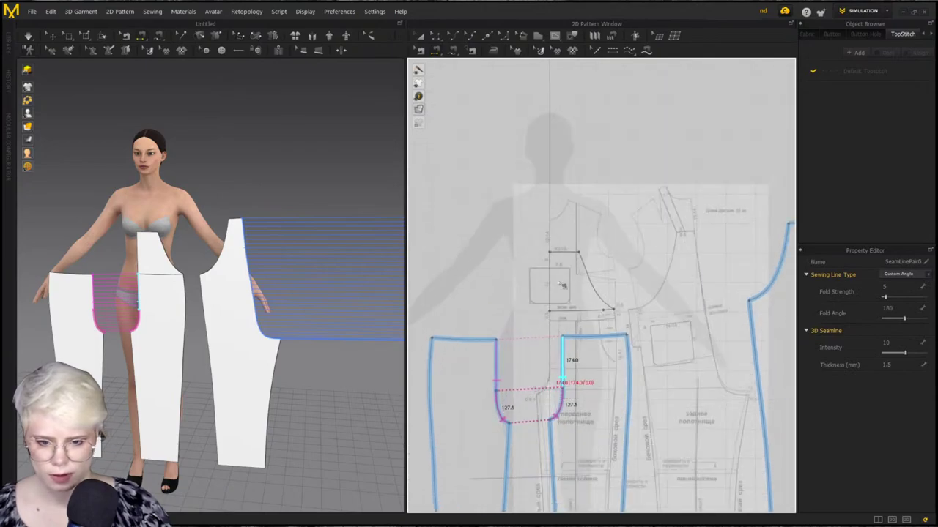
Unfold the half bib along its centre front line with symmetric editing and sewing
key(z)
scroll(555, 282, up, 2)
click(553, 281)
right_click(553, 282)
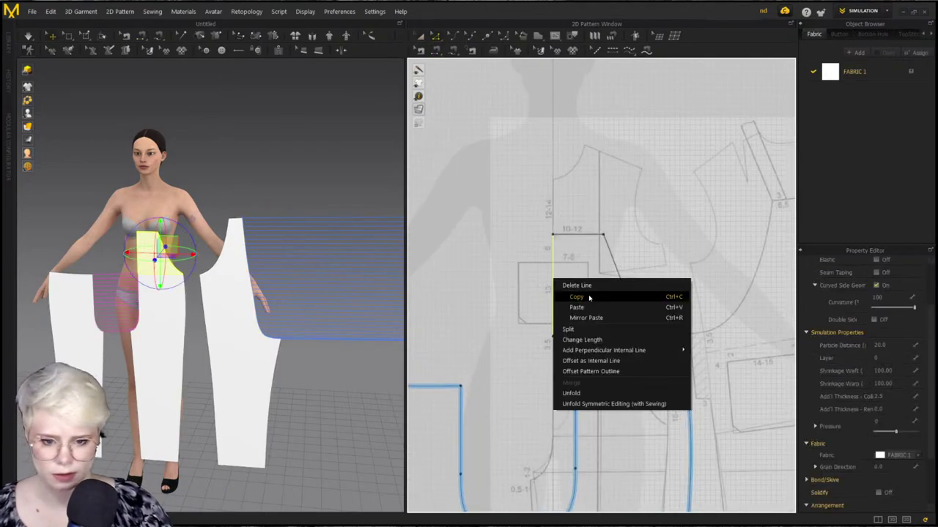
click(614, 404)
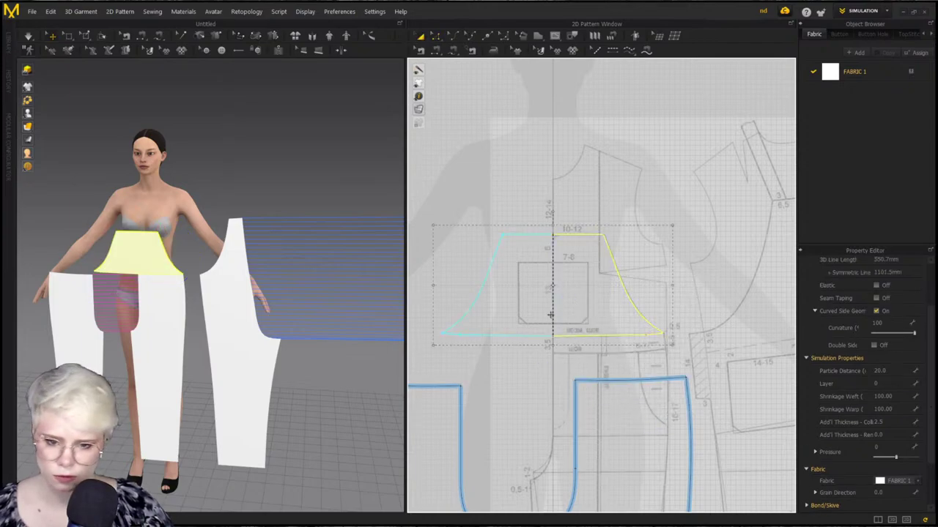
Trace the half pocket outline with its chamfered lower corner as an internal polygon on the bib, starting and ending on the centre fold line
mouse_move(581, 302)
mouse_down()
mouse_move(545, 301)
mouse_move(580, 314)
mouse_move(583, 301)
mouse_up()
scroll(506, 347, down, 2)
click(578, 249)
scroll(554, 271, up, 2)
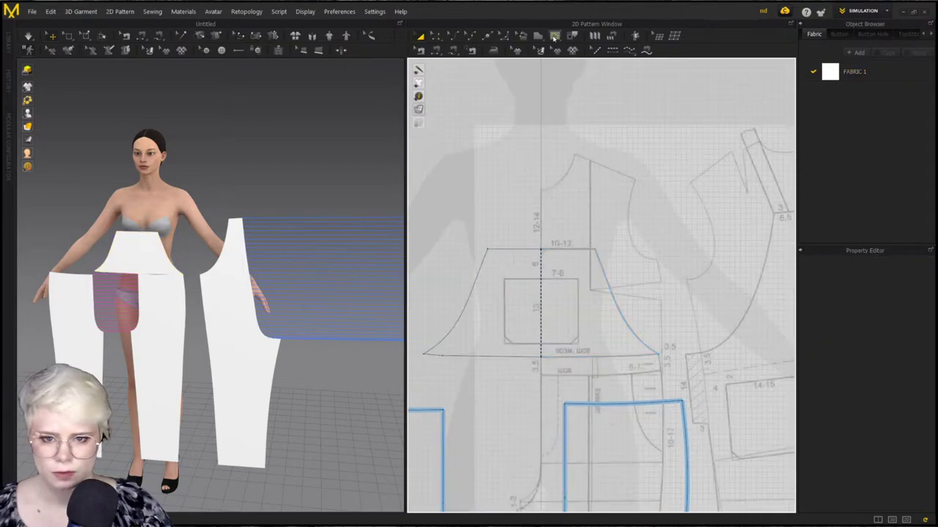
click(554, 35)
scroll(586, 304, up, 2)
click(506, 258)
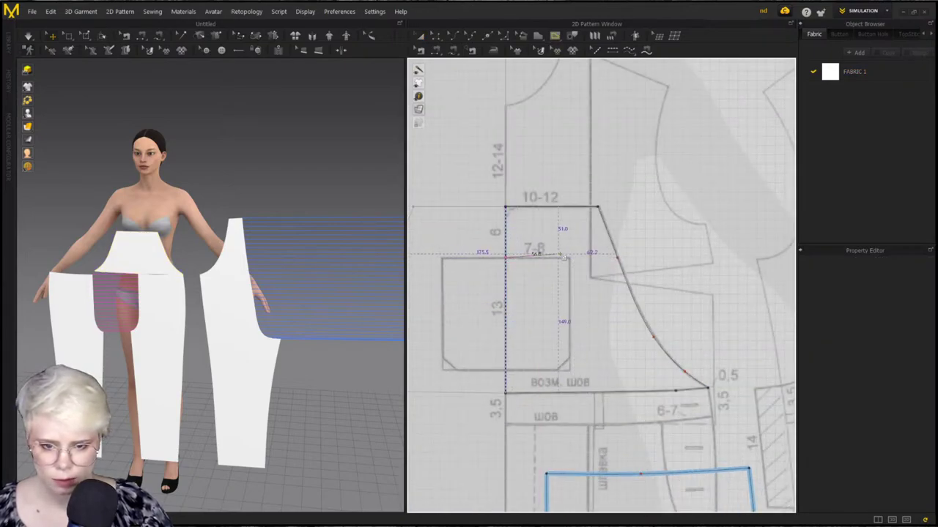
click(569, 359)
click(562, 369)
click(505, 370)
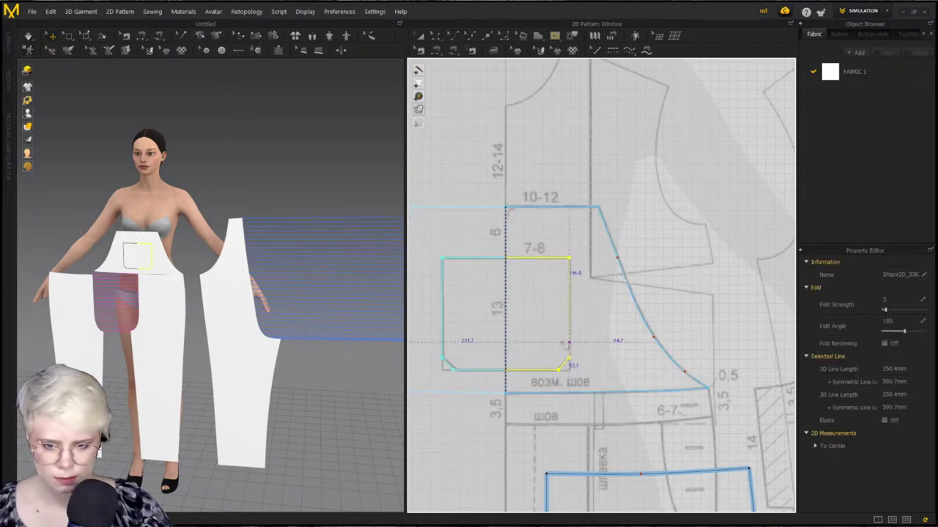
scroll(667, 326, down, 4)
scroll(168, 287, up, 3)
scroll(594, 395, up, 5)
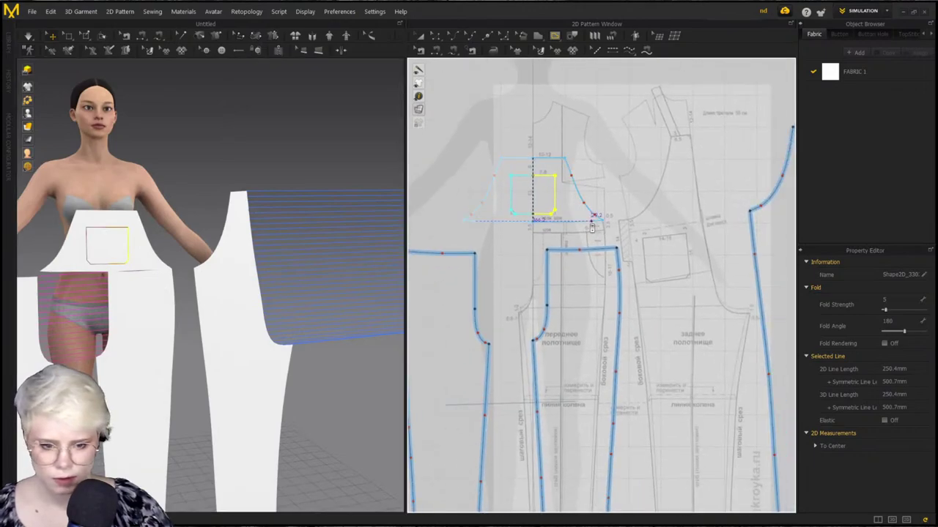
Move the front leg panel up so its waist edge meets the lower edge of the bib on the diagram
drag(595, 395, 540, 324)
scroll(557, 264, up, 2)
middle_drag(553, 106, 588, 253)
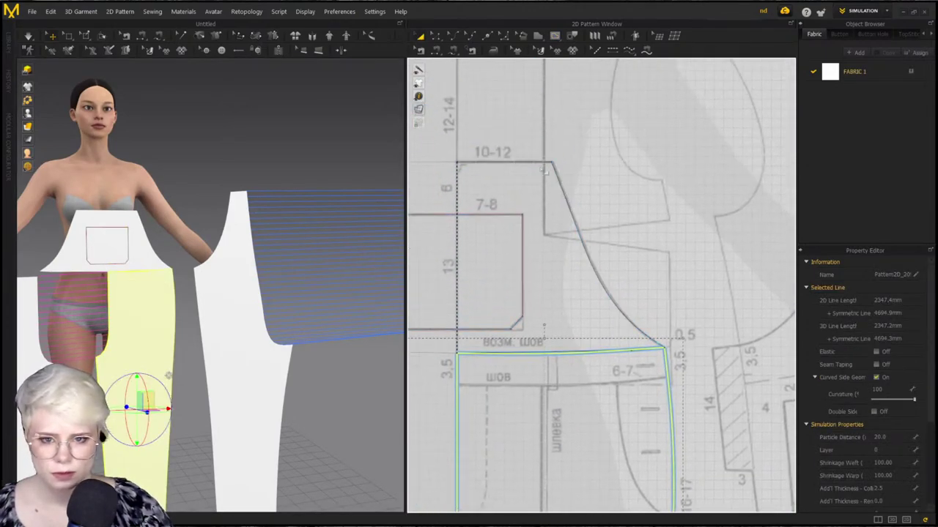
scroll(454, 316, down, 2)
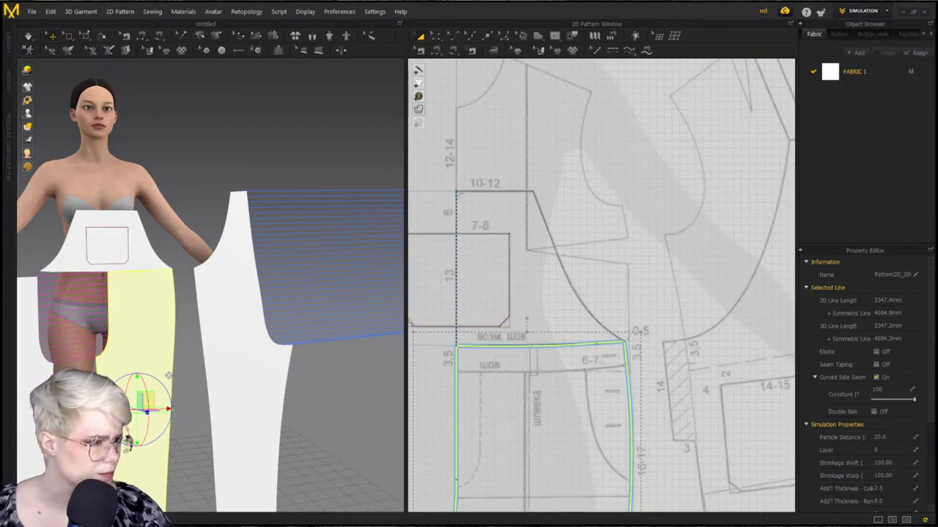
scroll(627, 333, up, 2)
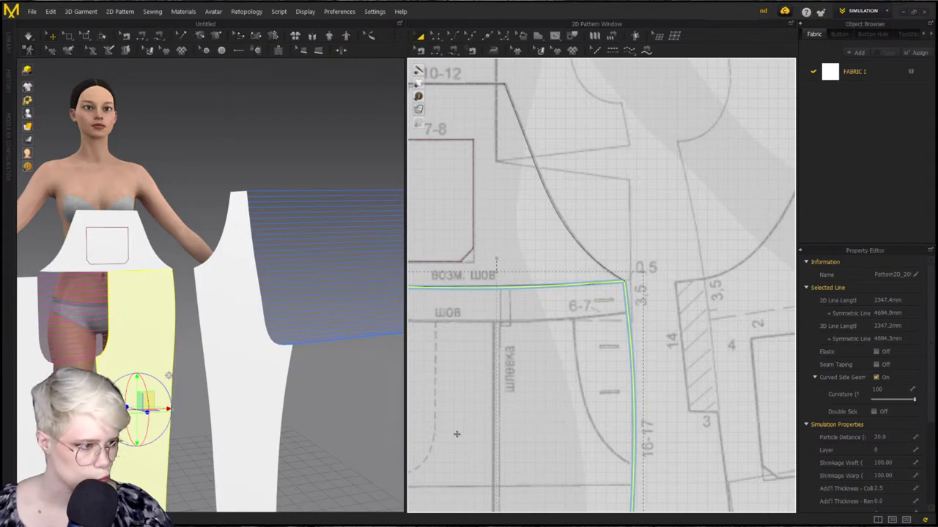
scroll(160, 329, down, 1)
Draw a narrow upright rectangle about 22 mm wide as the shoulder strap over the strap shown in the diagram
middle_drag(160, 329, 276, 290)
right_drag(220, 286, 174, 291)
scroll(337, 276, down, 2)
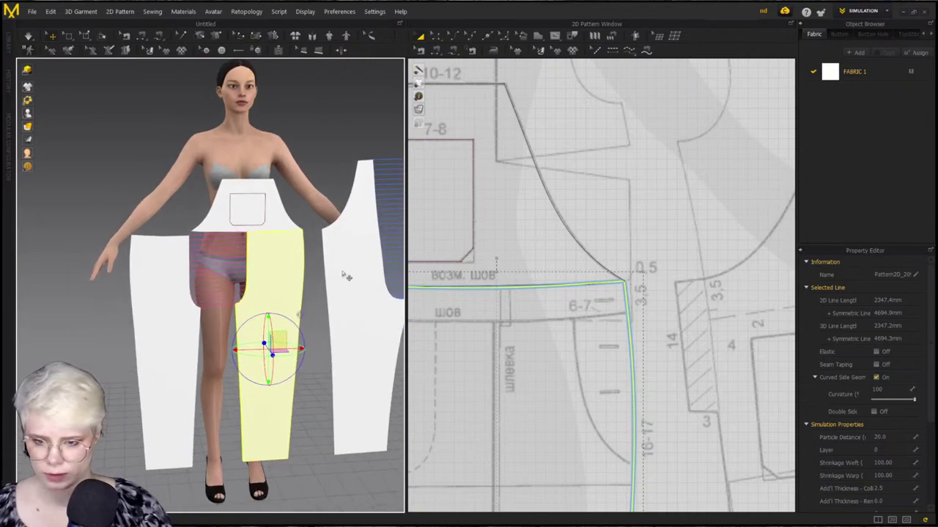
middle_drag(359, 264, 253, 289)
scroll(747, 256, down, 2)
middle_drag(748, 256, 589, 339)
scroll(630, 278, up, 1)
middle_drag(631, 279, 523, 378)
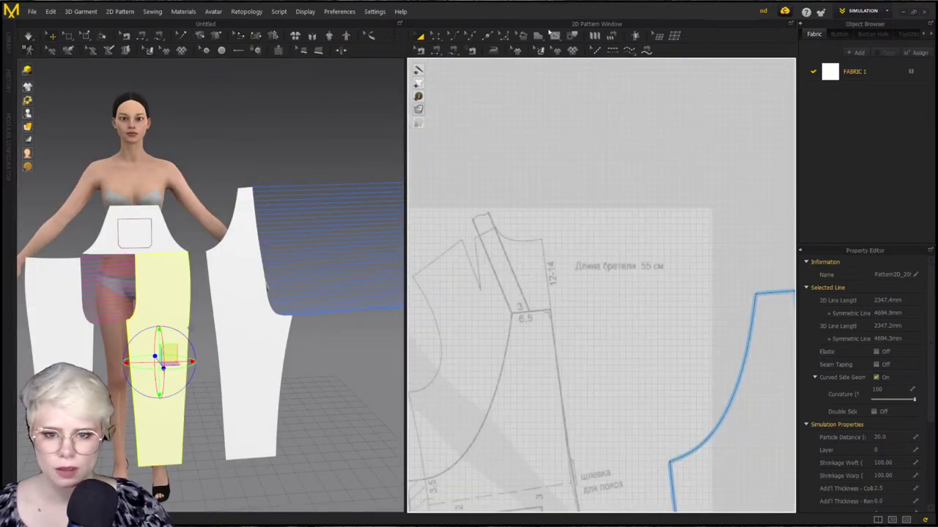
click(539, 38)
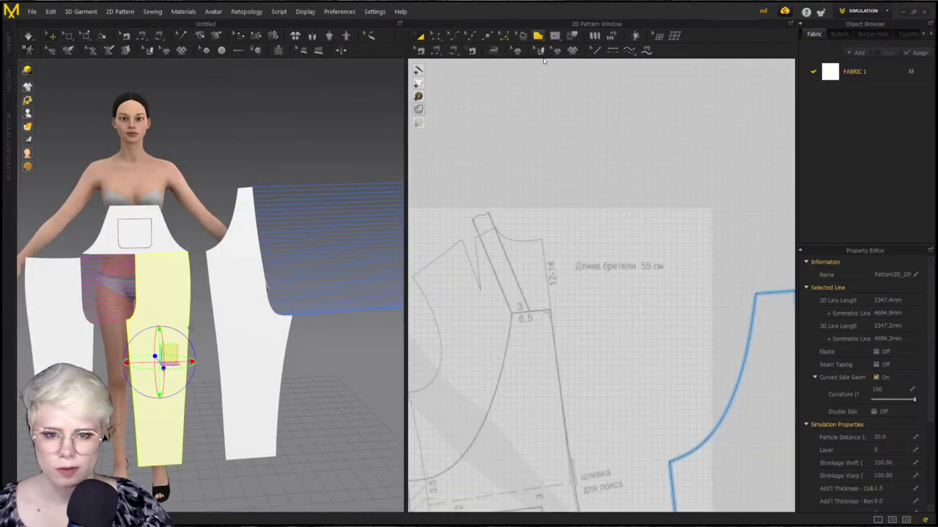
click(556, 56)
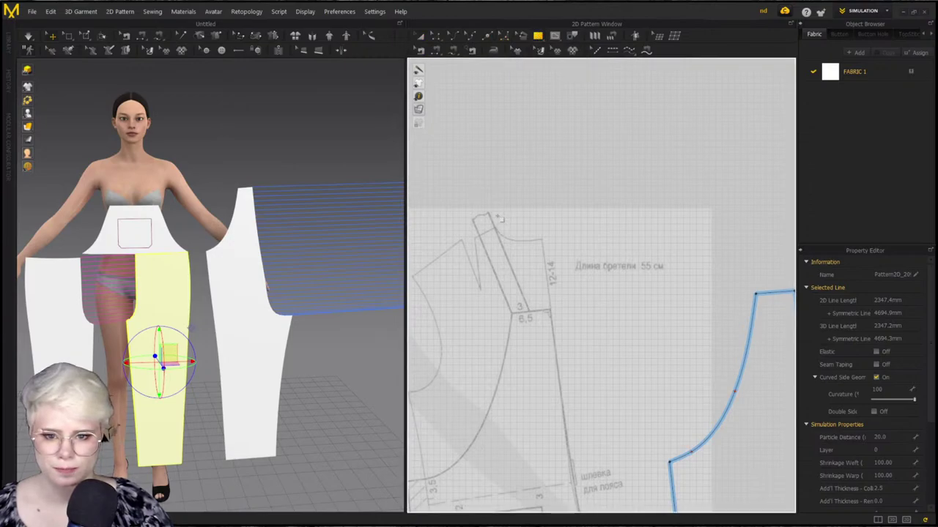
mouse_move(504, 269)
mouse_down()
mouse_move(520, 311)
mouse_move(488, 333)
mouse_move(489, 379)
mouse_up()
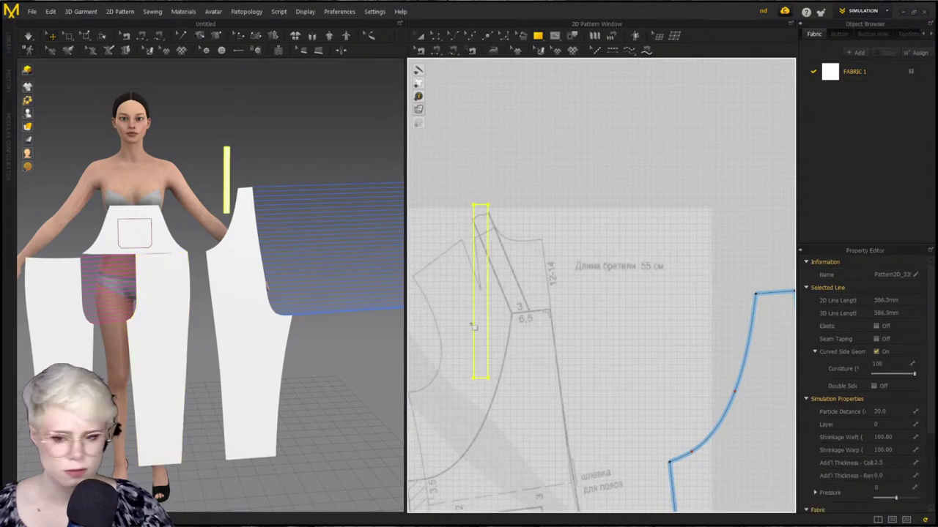
Move the strap into the empty area above the diagram and place a mirrored symmetric copy above the back panel
click(518, 254)
drag(477, 272, 605, 170)
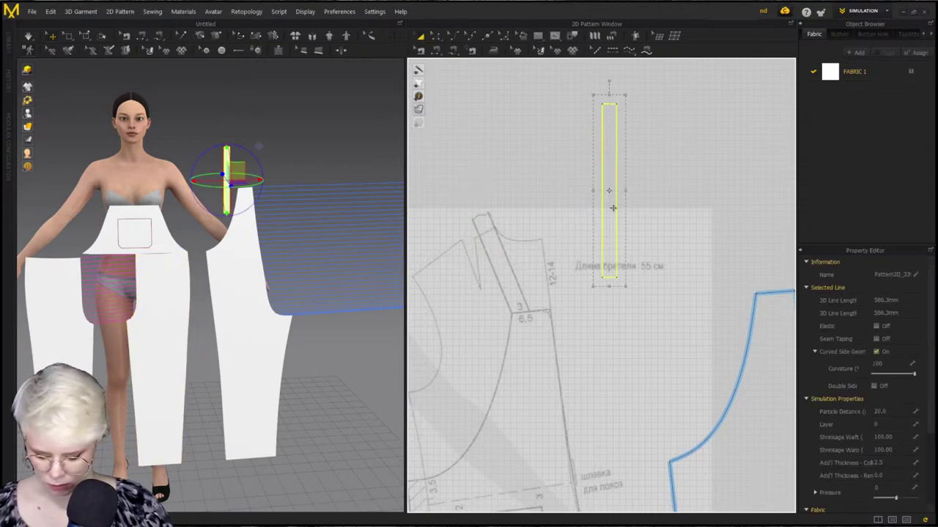
key(ctrl+d)
scroll(711, 180, down, 1)
click(626, 178)
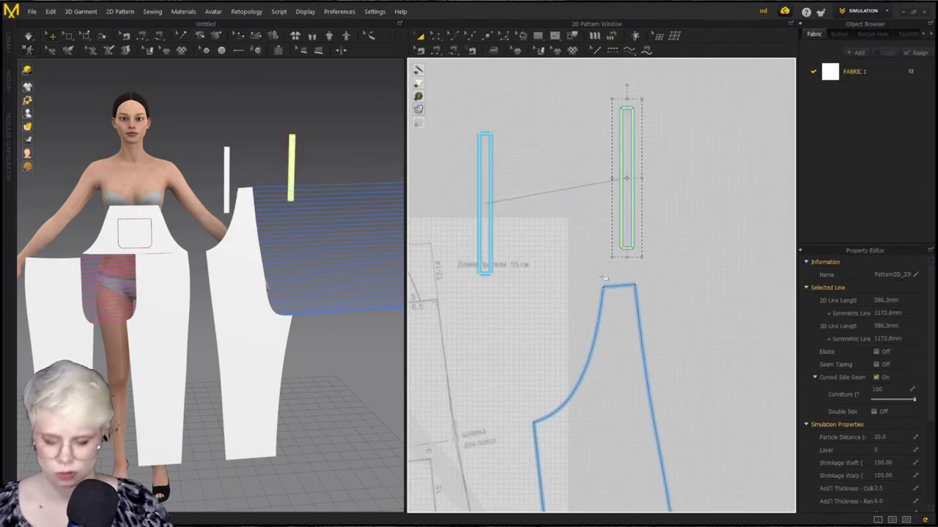
Sew the strap's lower end to the top edge of the back panel with Free Sewing
key(m)
click(493, 276)
click(480, 275)
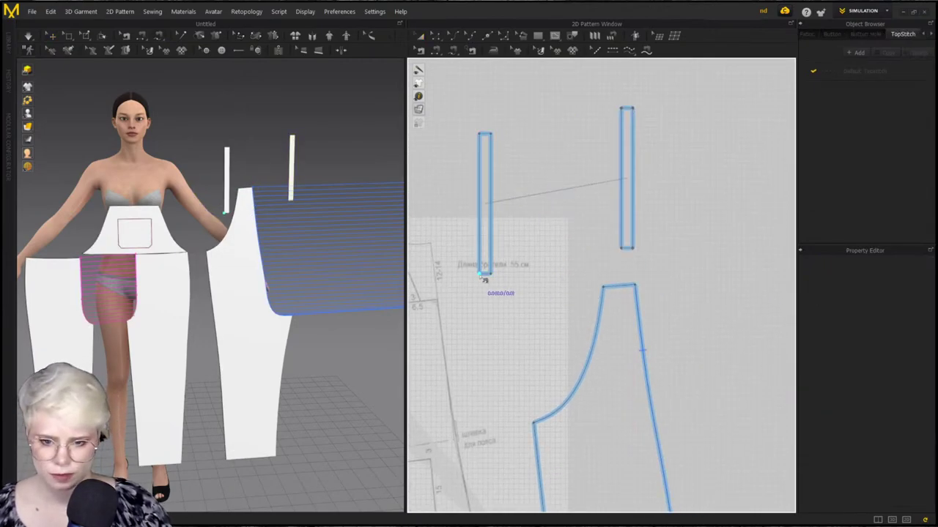
scroll(547, 295, down, 2)
middle_drag(547, 295, 618, 296)
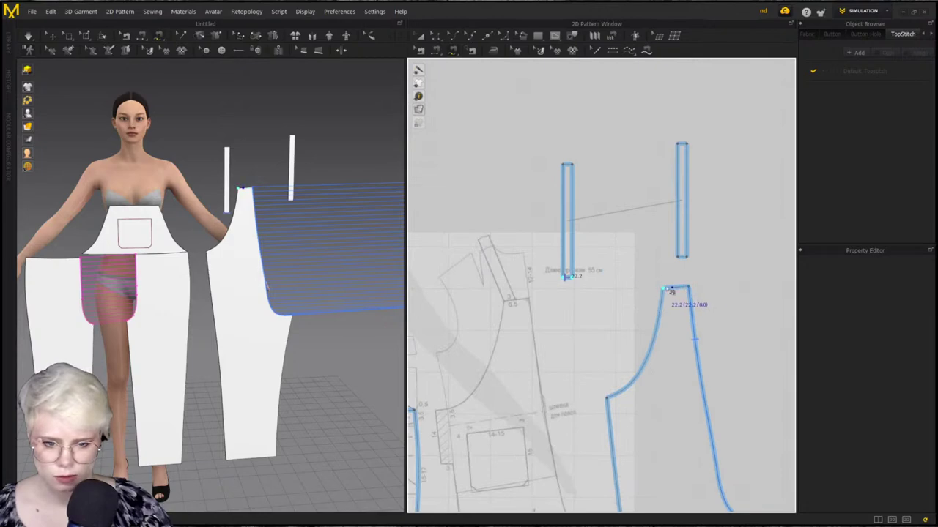
click(671, 291)
scroll(586, 308, up, 4)
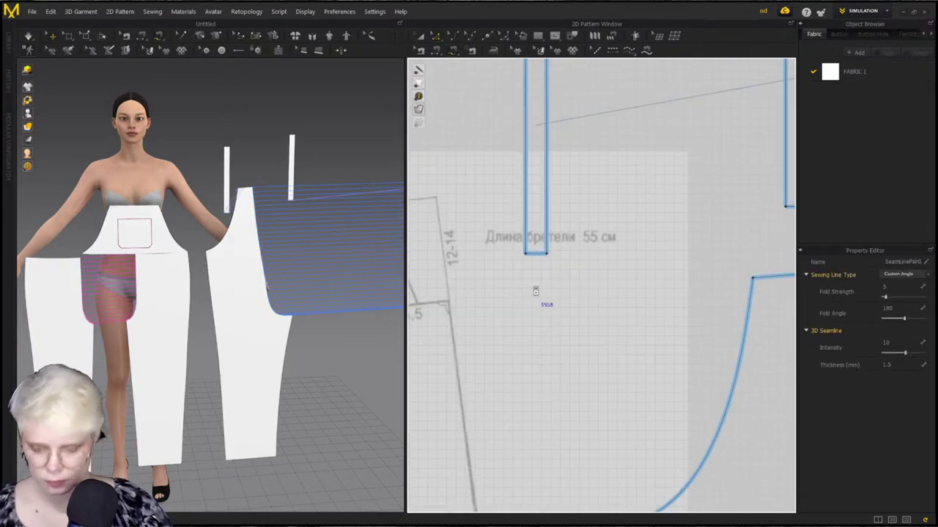
Slant the strap's lower end by moving its lower left corner point slightly upward
click(551, 260)
drag(546, 244, 546, 254)
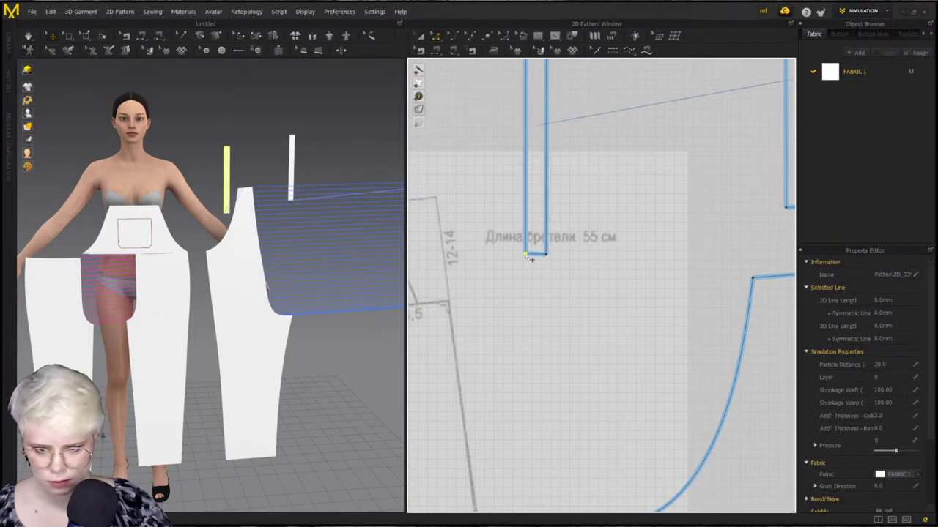
scroll(519, 297, down, 3)
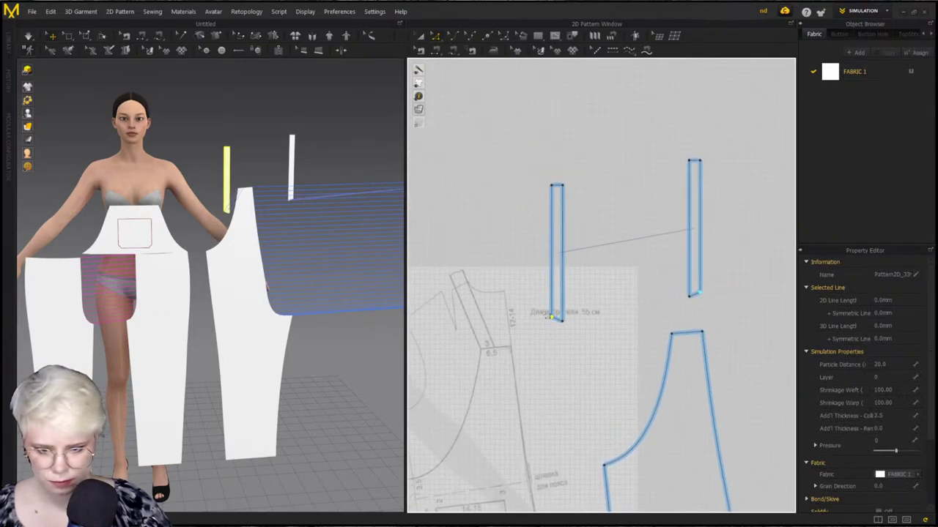
scroll(547, 316, down, 2)
Show the arrangement points around the avatar
right_drag(275, 252, 184, 270)
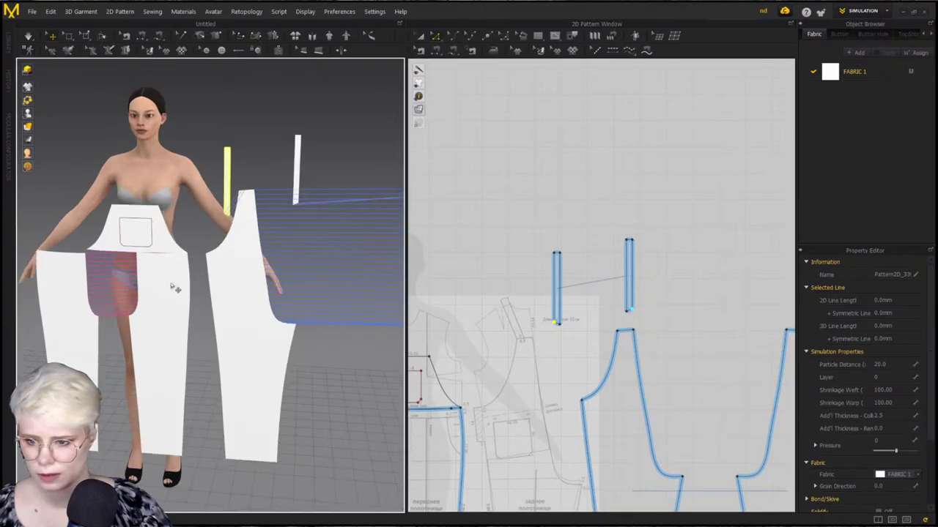
click(178, 276)
click(111, 285)
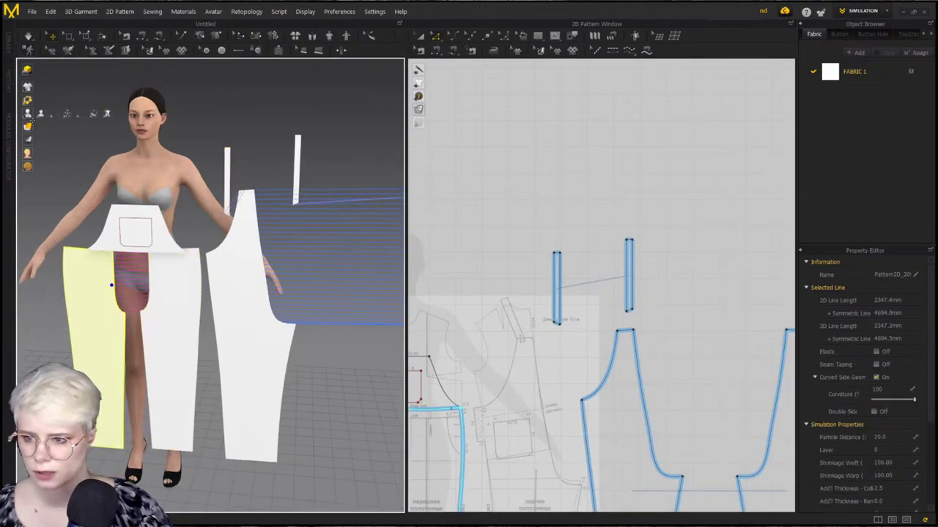
click(27, 70)
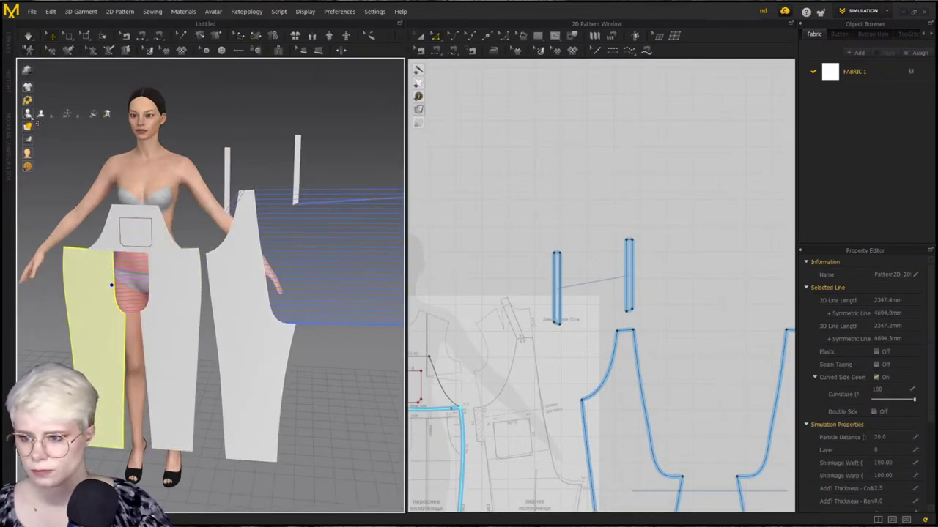
click(53, 115)
Arrange the front leg panels around the fronts of the avatar's legs using the knee-level arrangement point
scroll(115, 310, up, 1)
middle_drag(115, 310, 189, 268)
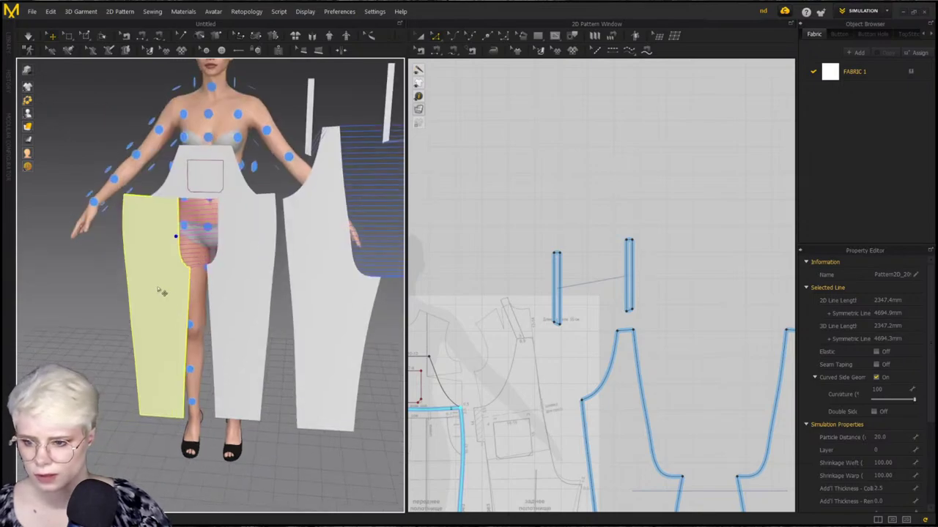
drag(161, 290, 102, 383)
click(189, 325)
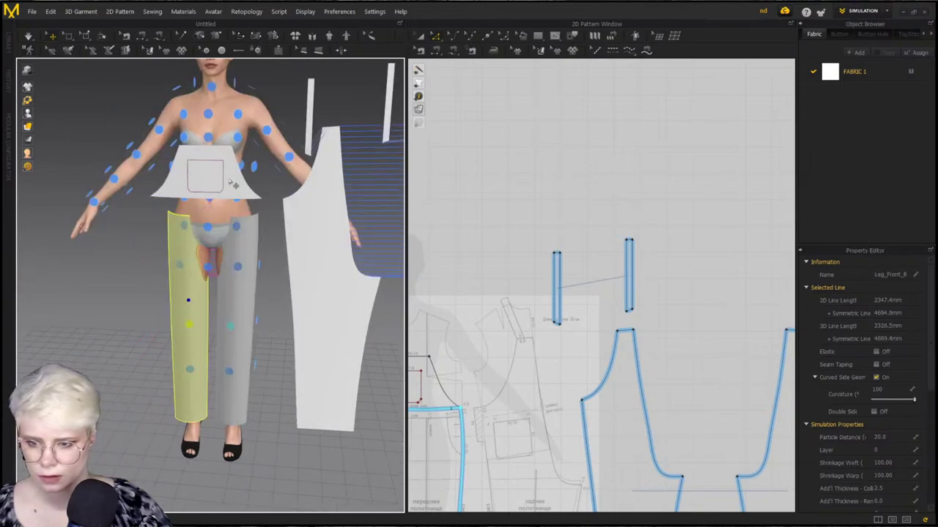
Arrange the bib on the centre front arrangement point of the avatar's torso
middle_drag(229, 181, 220, 217)
click(169, 198)
key(a)
drag(196, 214, 112, 224)
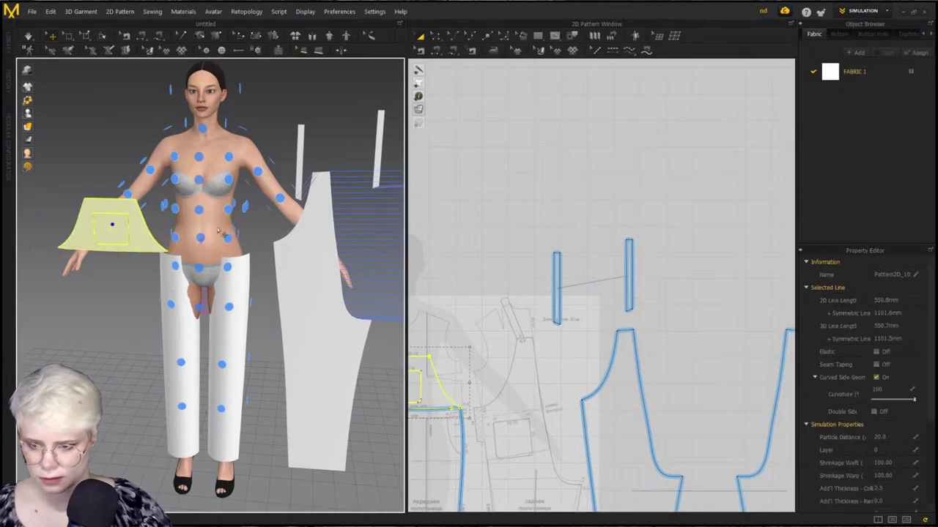
click(198, 209)
Arrange the back panels around the back of the avatar using the rear arrangement point at the upper thigh
right_drag(198, 209, 157, 279)
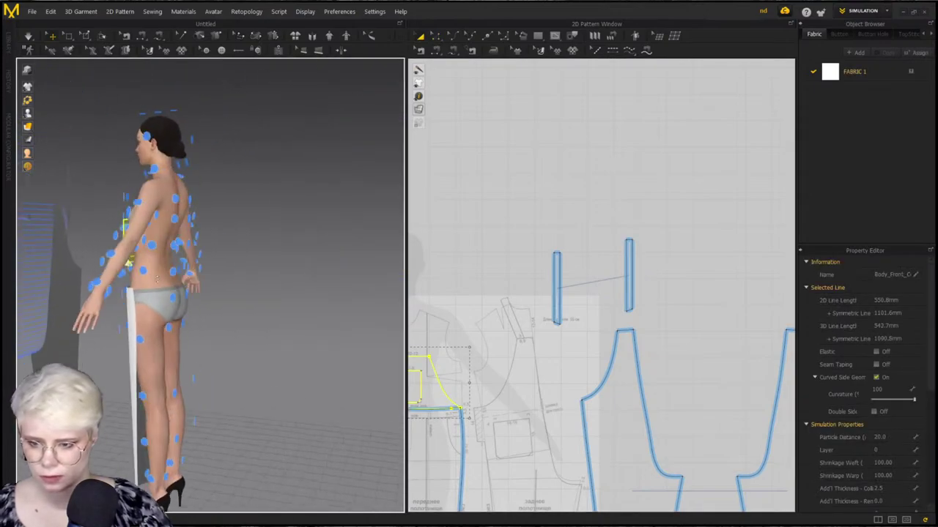
middle_drag(157, 279, 290, 248)
right_drag(275, 267, 185, 344)
scroll(230, 317, down, 3)
right_drag(229, 317, 312, 271)
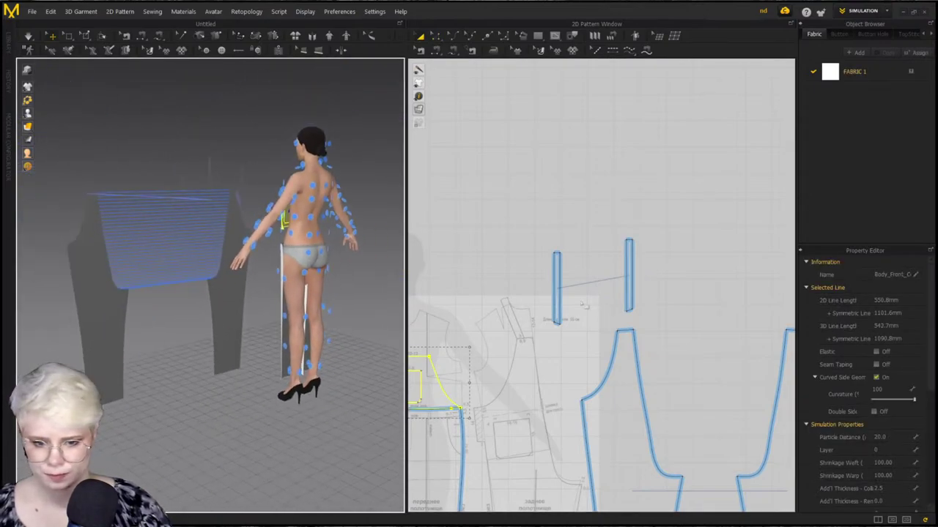
middle_drag(583, 304, 554, 293)
scroll(554, 293, down, 3)
click(561, 395)
right_drag(278, 283, 278, 293)
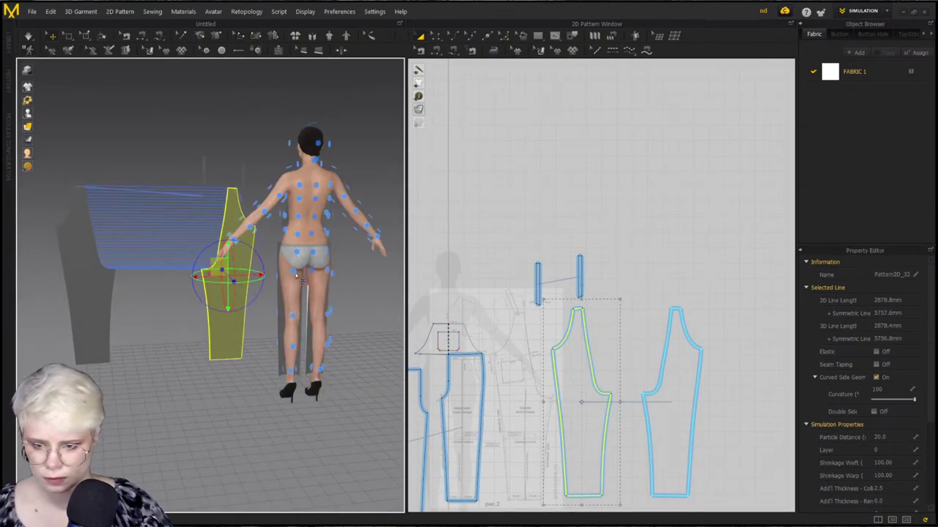
click(295, 274)
Move both shoulder straps from in front of the avatar to behind its shoulders
middle_drag(295, 274, 269, 316)
scroll(268, 316, up, 3)
right_drag(269, 317, 268, 252)
middle_drag(268, 252, 235, 275)
right_drag(249, 276, 297, 270)
click(127, 258)
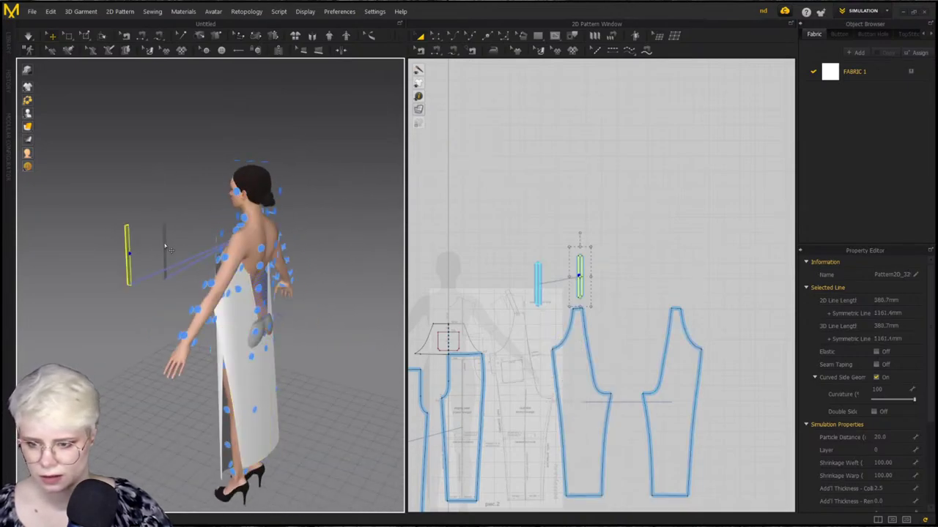
drag(165, 247, 308, 204)
click(181, 238)
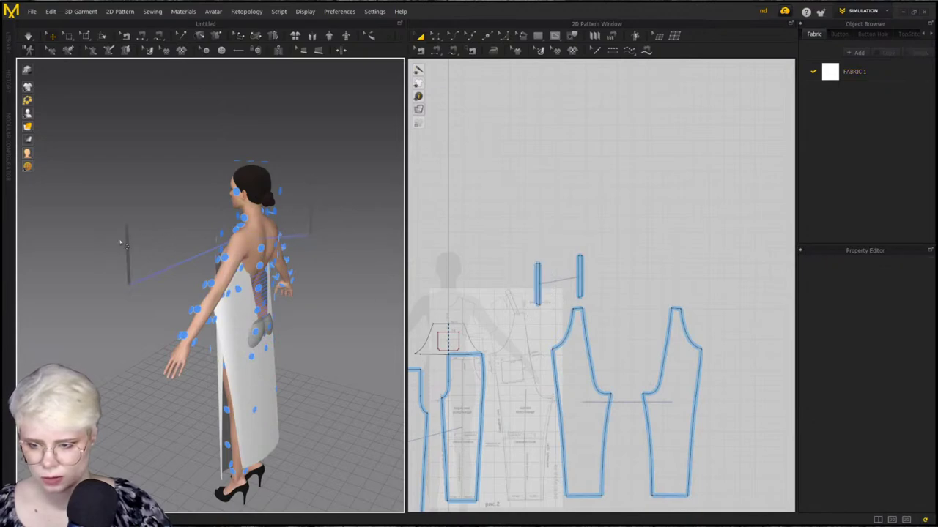
drag(130, 247, 332, 202)
scroll(311, 255, up, 2)
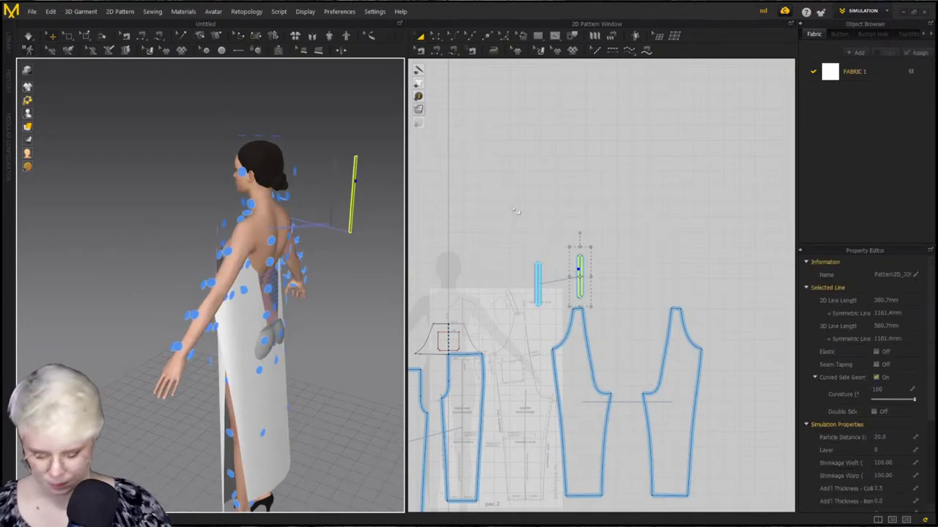
right_drag(322, 264, 285, 290)
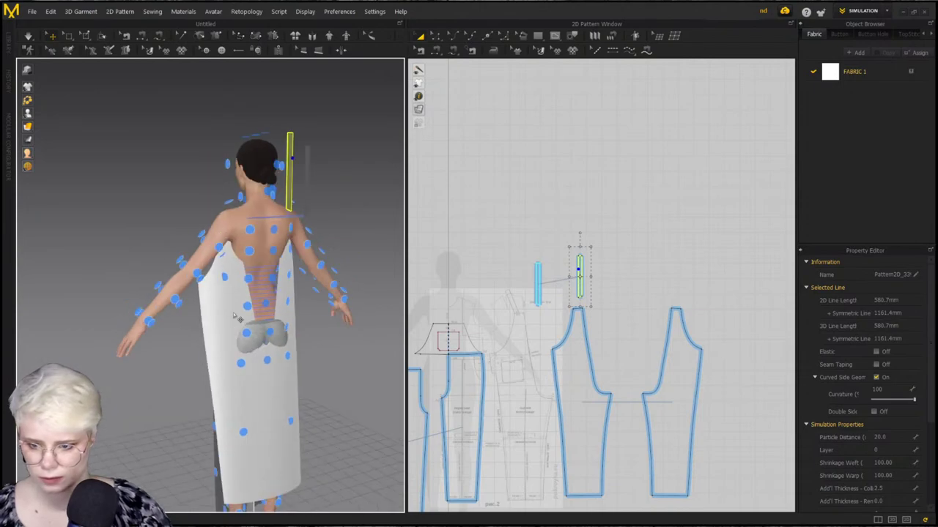
Move one back panel in behind the avatar and rotate it to line up with the back of the body
click(236, 315)
right_drag(240, 313, 305, 282)
drag(275, 293, 279, 306)
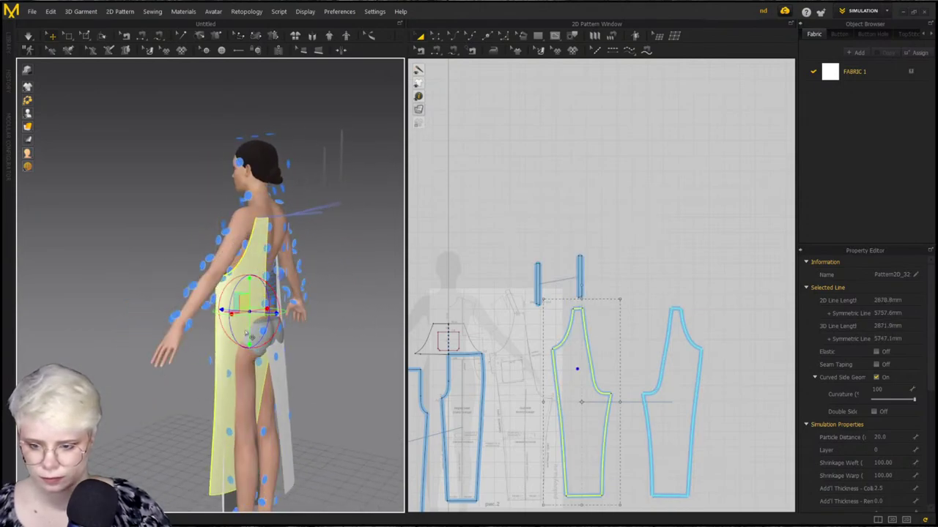
drag(231, 350, 259, 335)
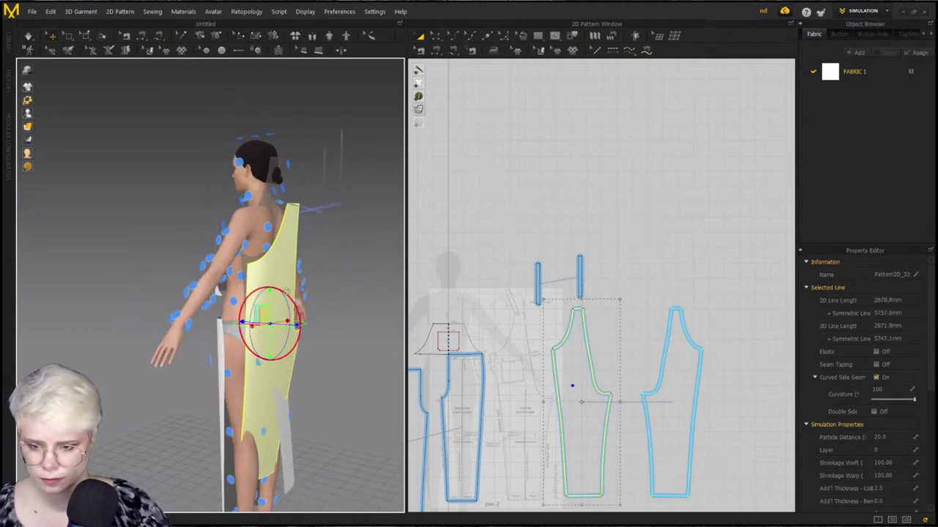
drag(290, 296, 286, 292)
right_drag(319, 328, 217, 324)
click(218, 365)
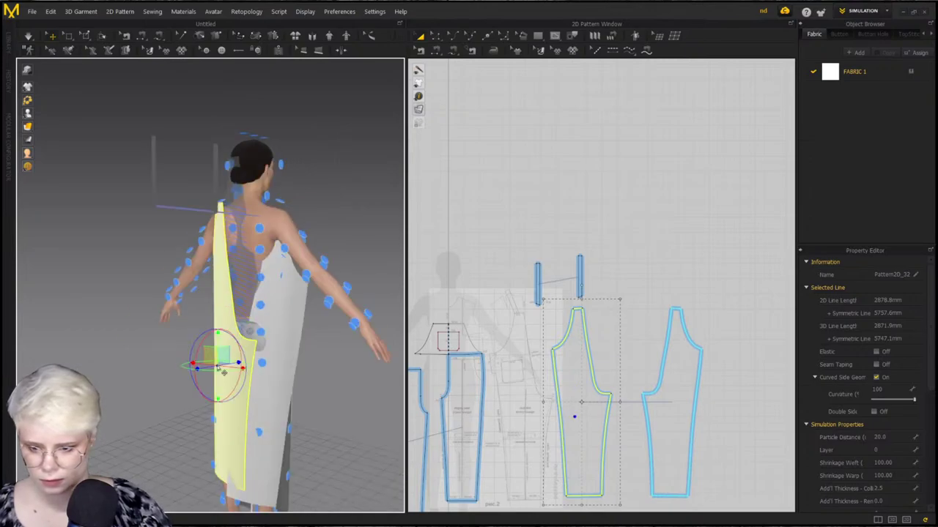
drag(241, 365, 217, 368)
Move the other back panel up and closer to the avatar's back so it matches its mirrored partner
right_drag(291, 381, 244, 391)
drag(243, 391, 184, 390)
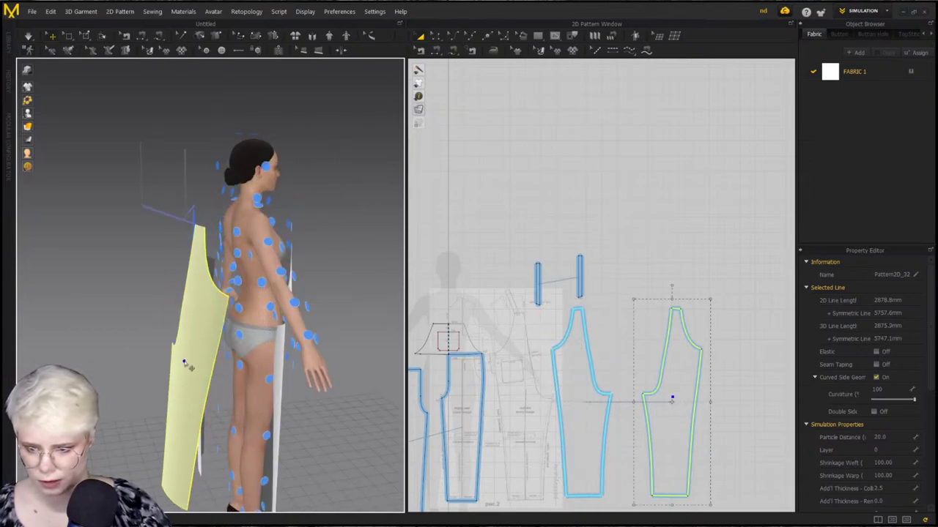
drag(201, 325, 228, 292)
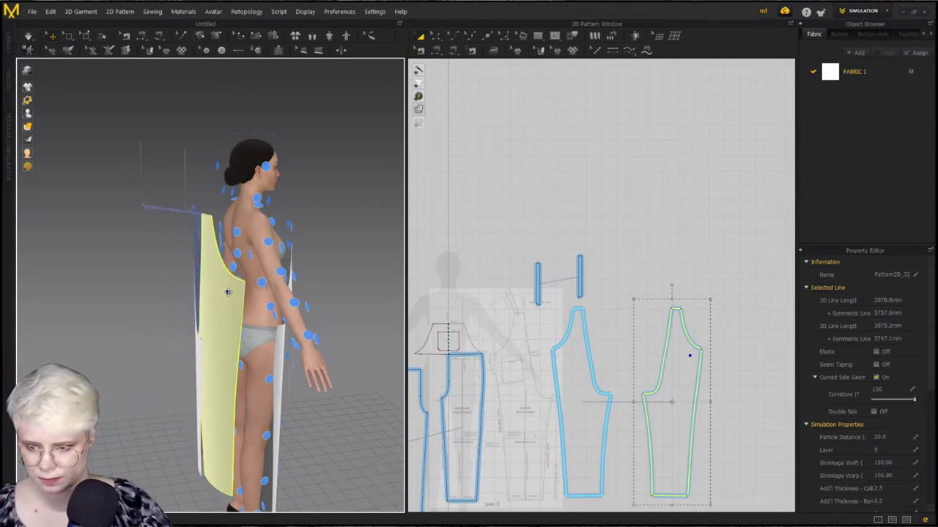
Place both shoulder straps at the upper ends of the back panels and tilt them outward
right_drag(227, 293, 289, 302)
right_drag(261, 267, 250, 281)
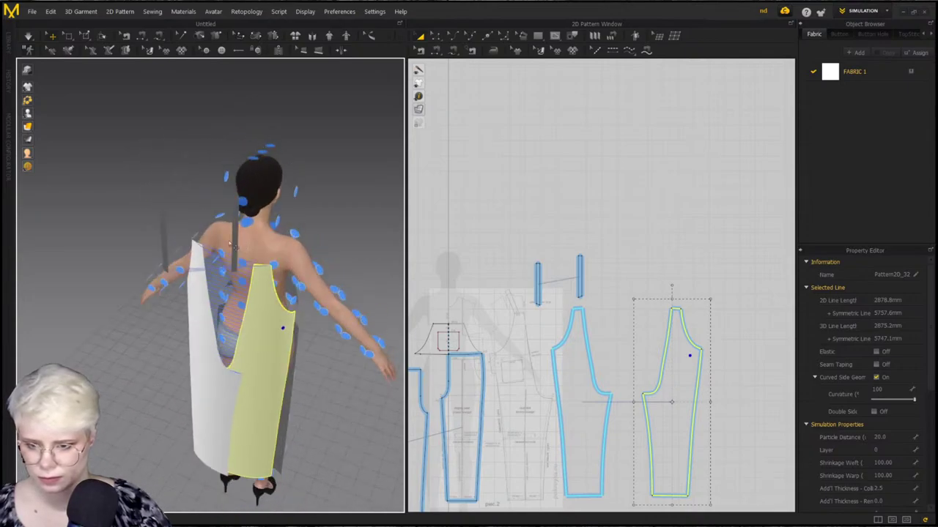
drag(196, 225, 150, 196)
click(262, 244)
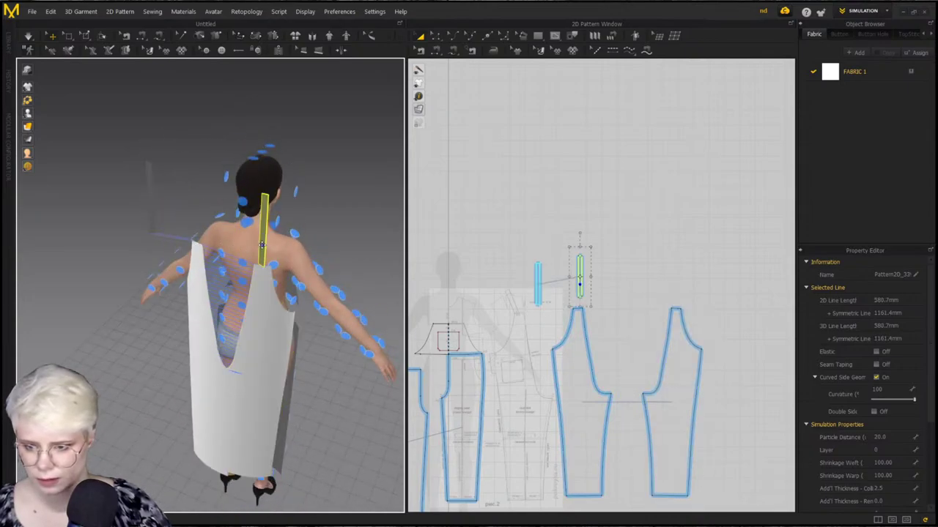
right_click(158, 198)
click(192, 307)
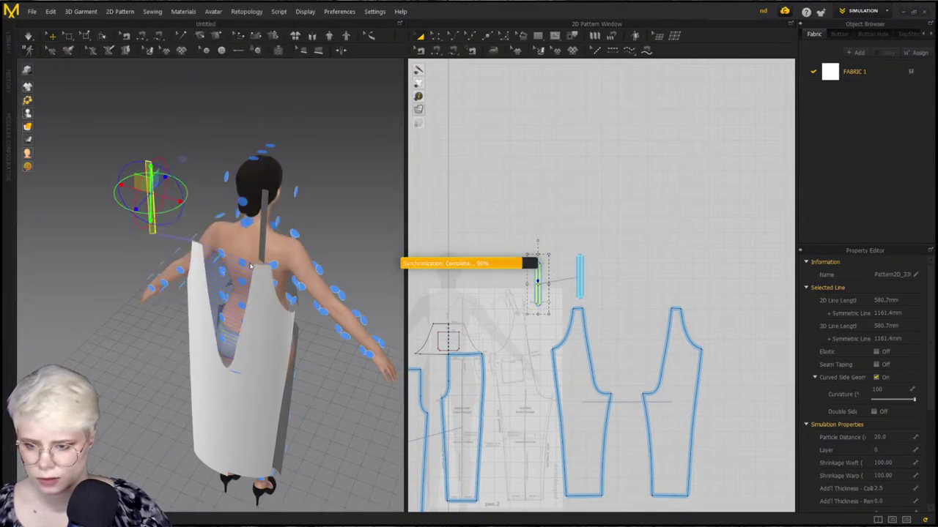
click(266, 221)
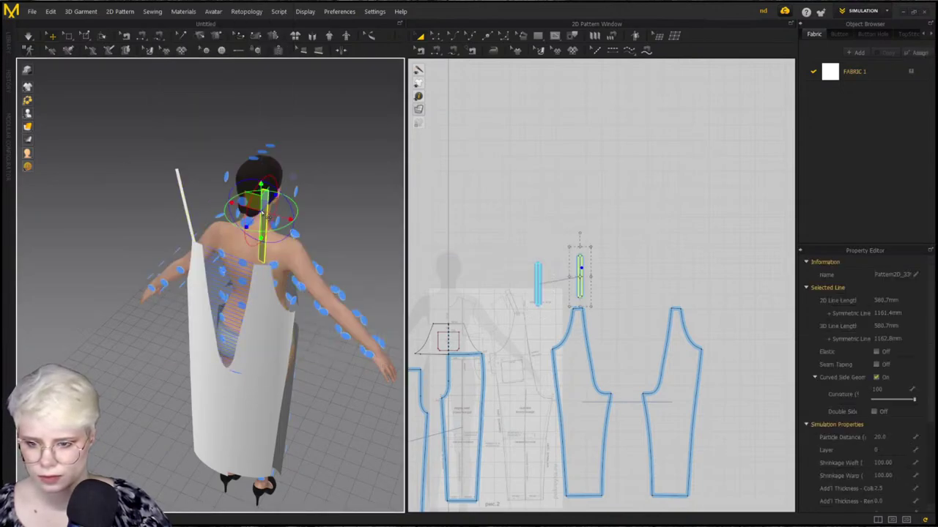
right_click(262, 219)
click(304, 307)
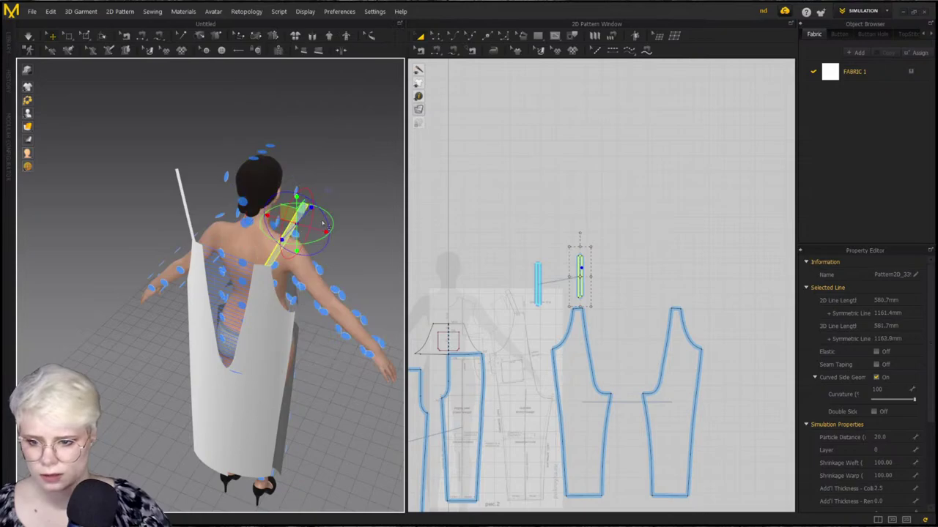
Hide the avatar's arrangement points and free-sew the straps' upper ends to the outer corners of the bib's top edge
right_drag(303, 307, 383, 313)
scroll(450, 251, up, 3)
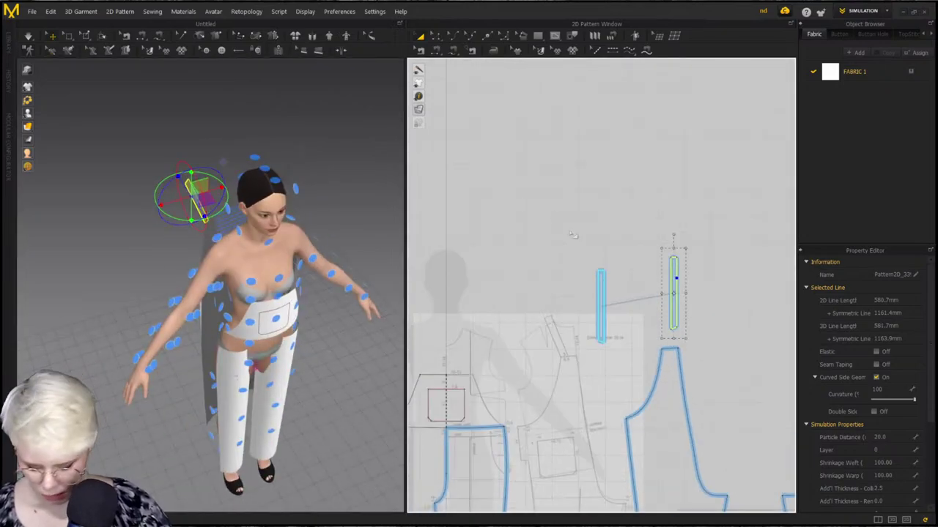
key(m)
click(214, 174)
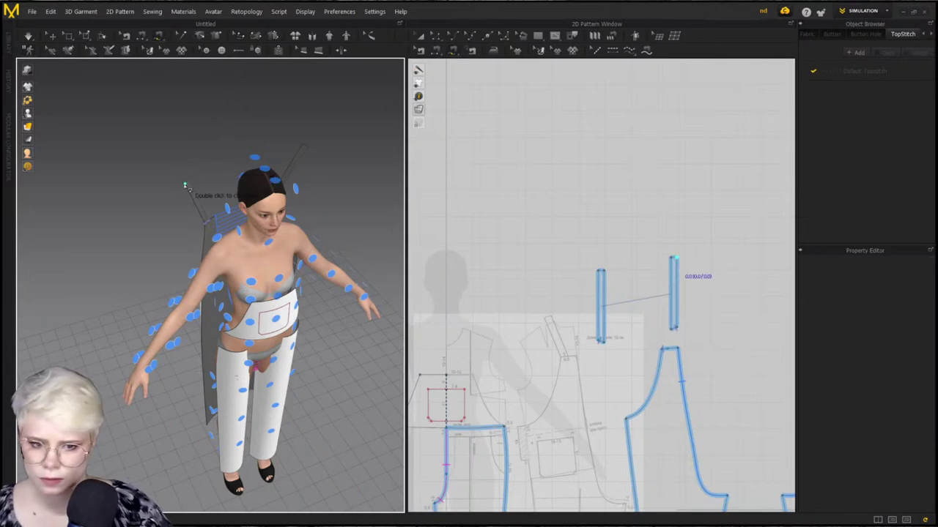
scroll(207, 328, up, 8)
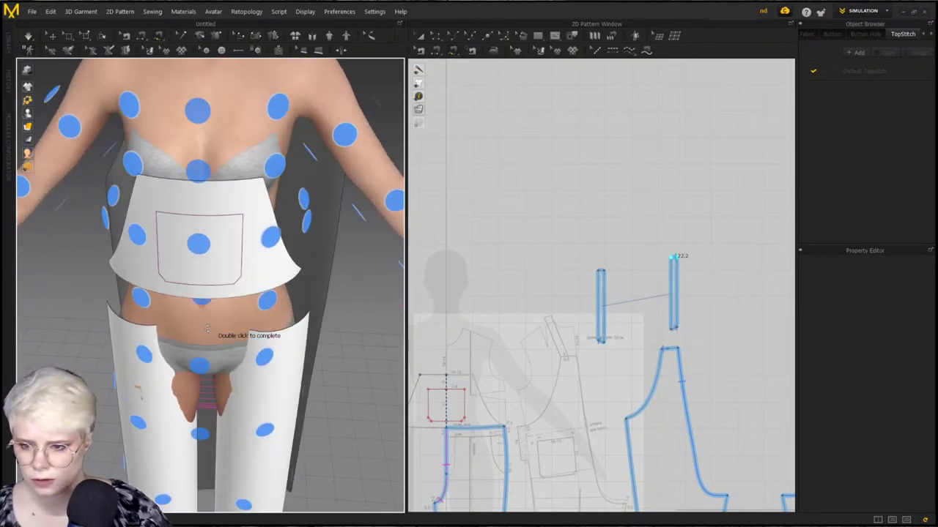
right_drag(208, 329, 210, 338)
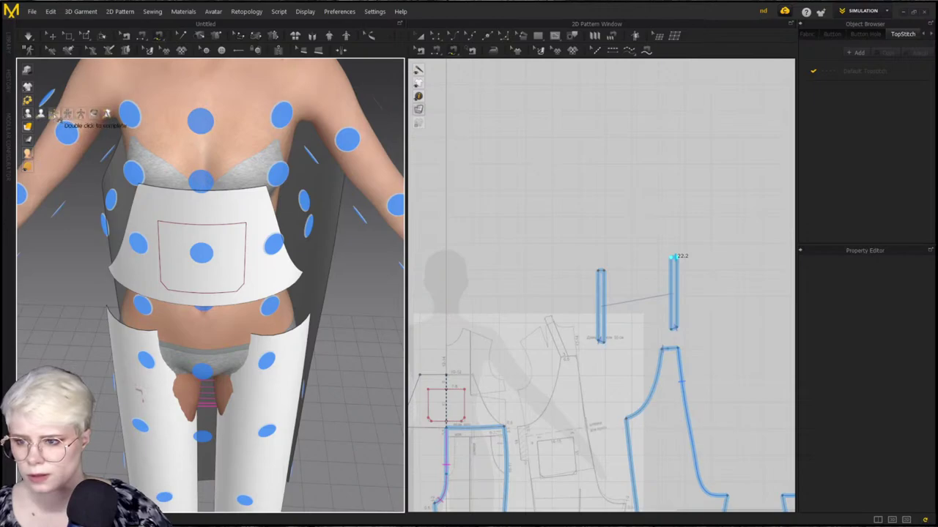
click(53, 115)
right_drag(146, 189, 180, 274)
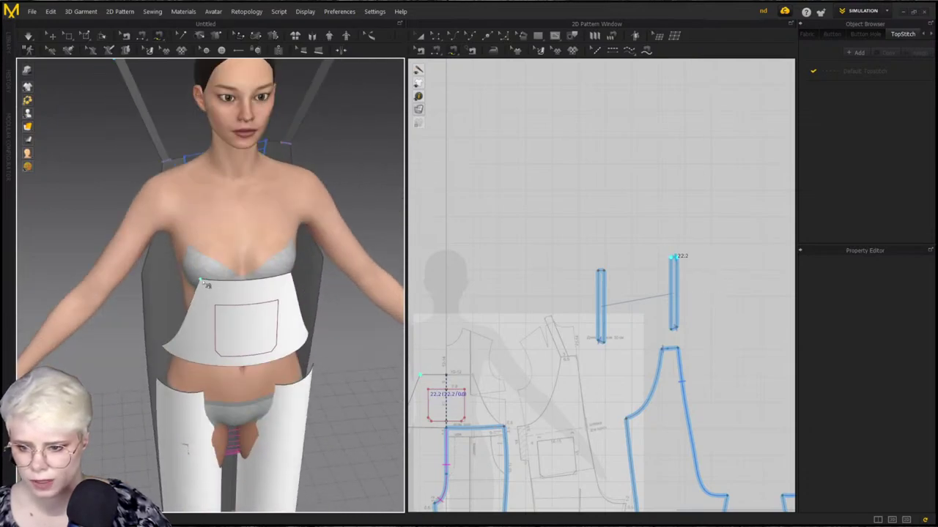
click(207, 284)
right_drag(297, 282, 83, 324)
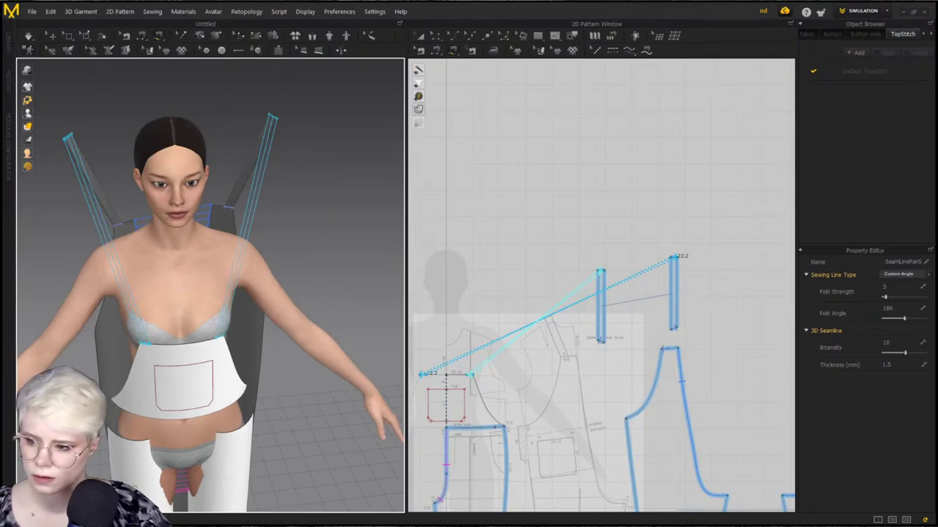
Move the bib pattern up clear of the front leg pattern and free-sew its bottom edge to the leg's waist edge
right_drag(168, 366, 196, 370)
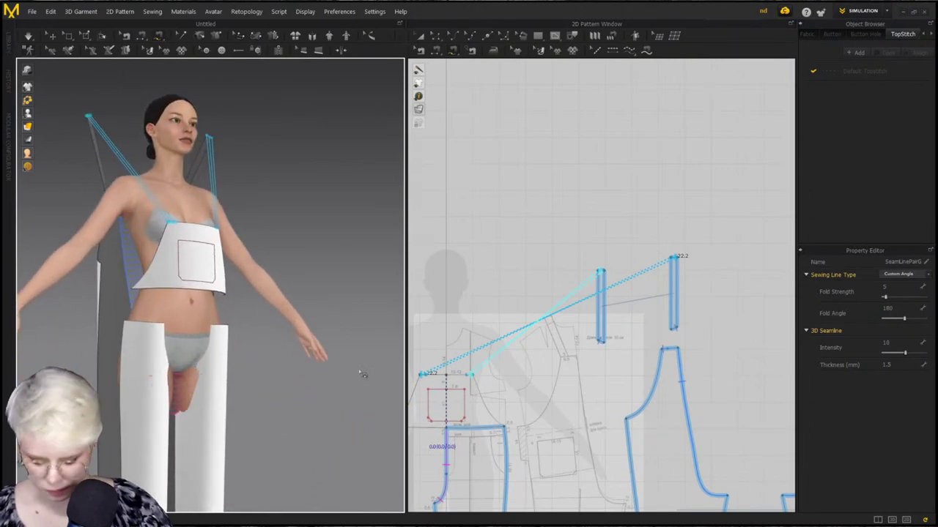
scroll(581, 332, up, 5)
key(a)
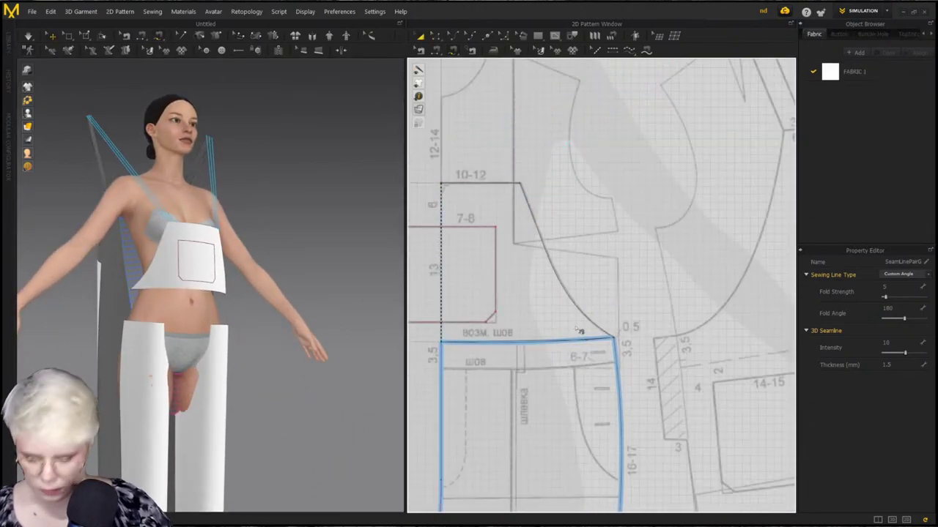
drag(580, 332, 578, 271)
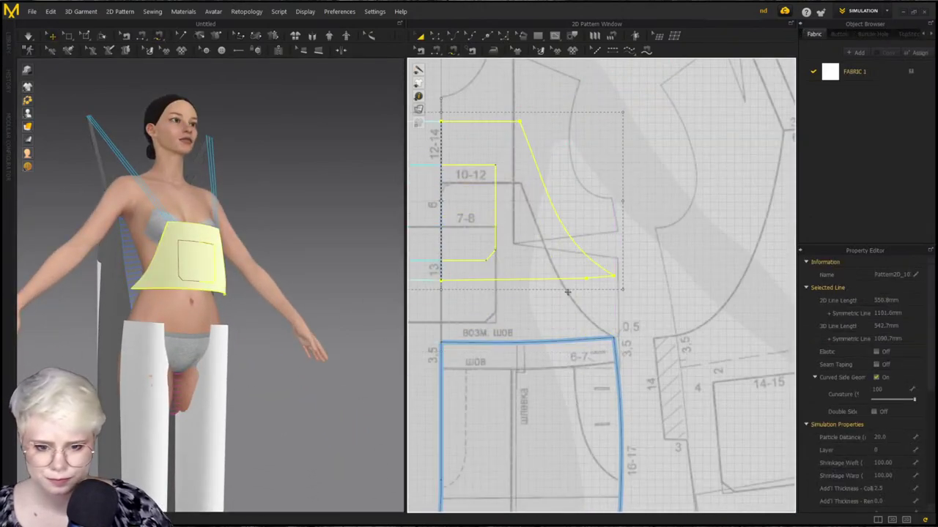
click(617, 278)
click(441, 284)
click(615, 341)
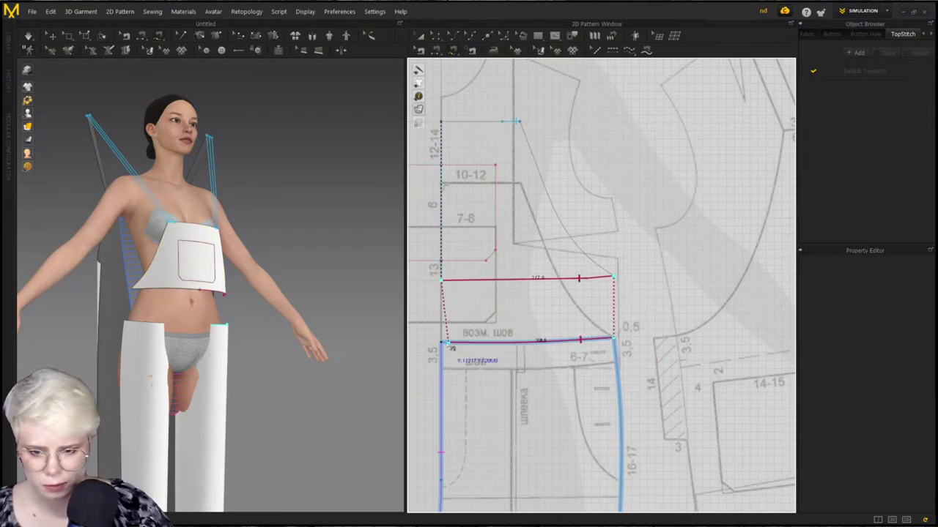
Free-sew the full outer side edge of the front leg panel to the matching side edge of the back panel
scroll(434, 348, down, 4)
middle_drag(434, 348, 527, 368)
right_drag(268, 343, 130, 356)
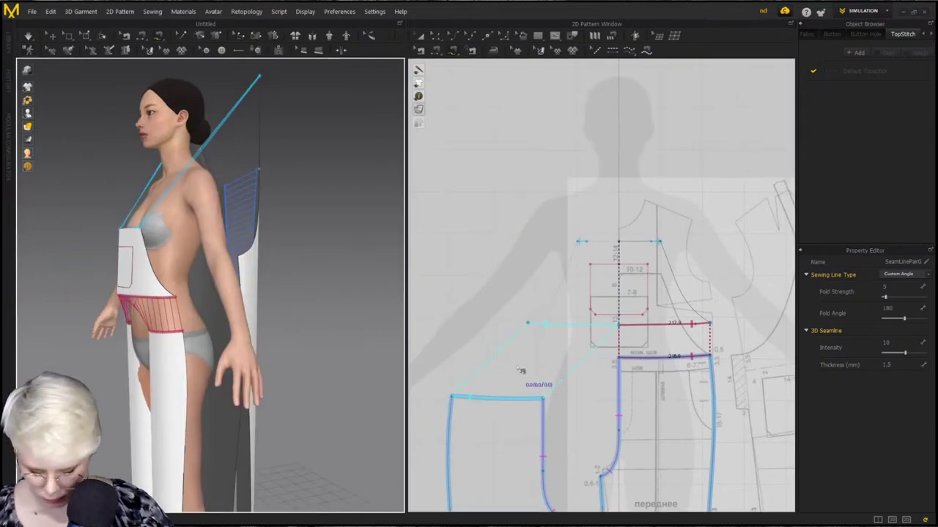
scroll(294, 377, down, 1)
middle_drag(370, 463, 400, 392)
scroll(693, 403, down, 2)
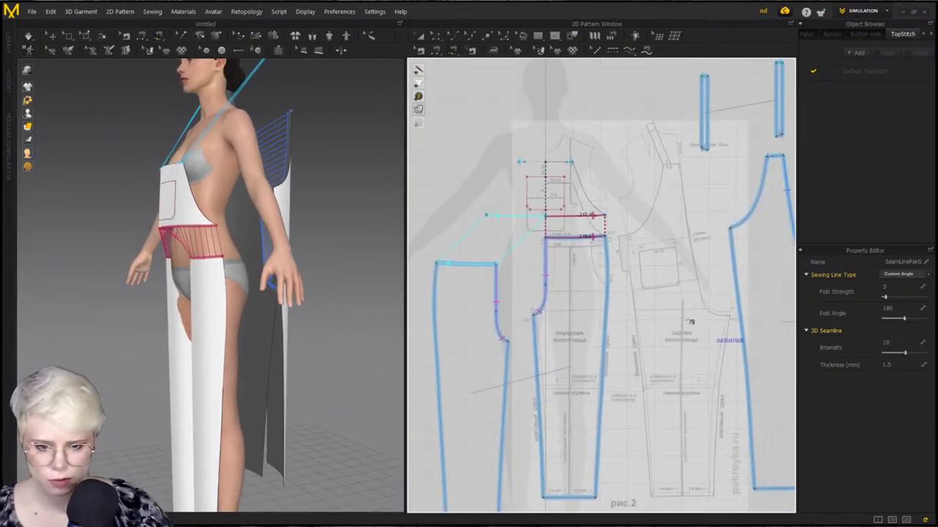
click(595, 498)
click(605, 236)
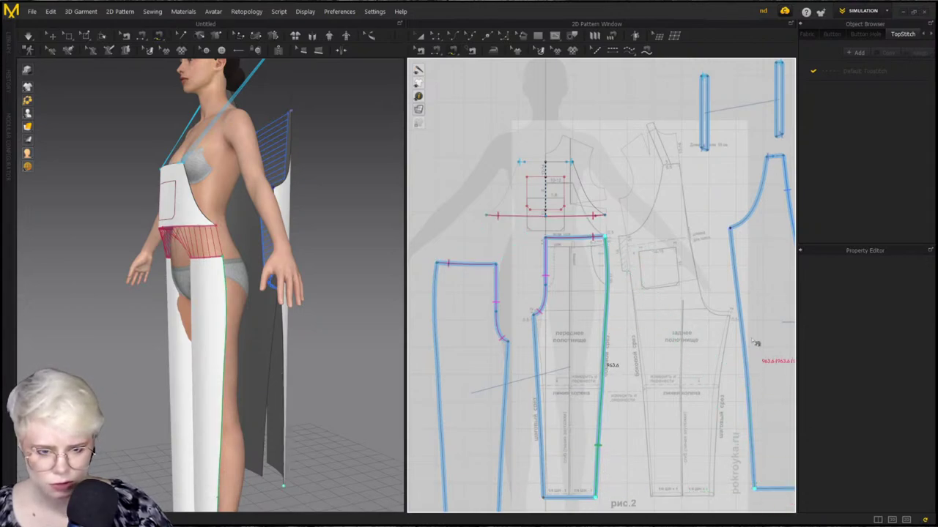
click(732, 244)
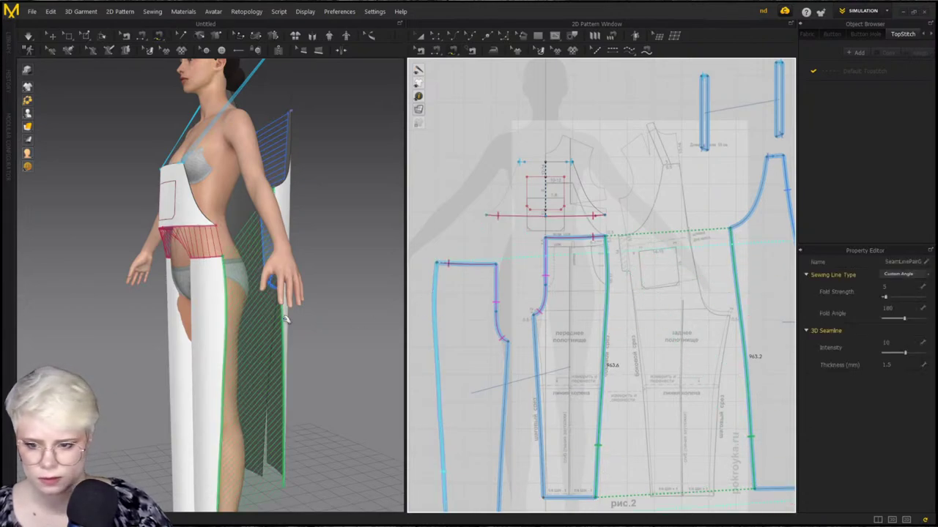
Run a trial simulation to check the seams, and return the garment pieces to their arranged positions
key(a)
key(space)
key(space)
key(m)
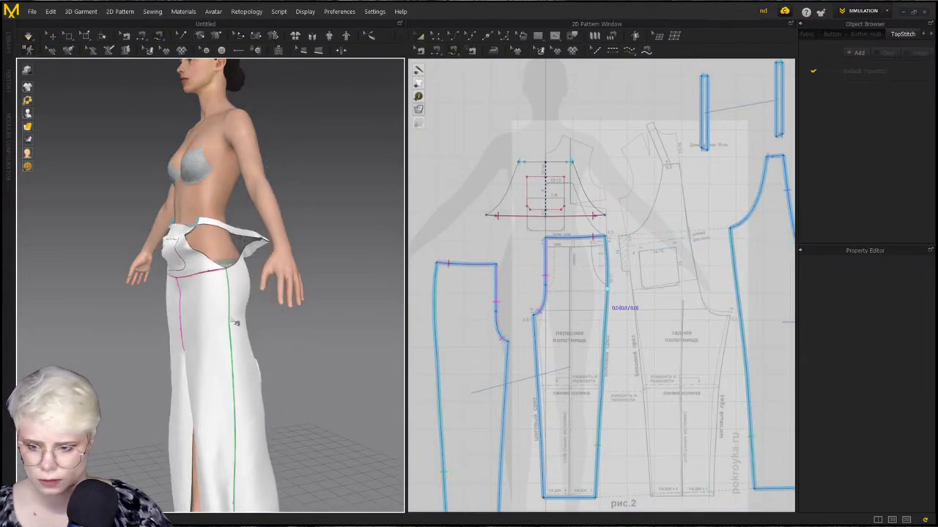
right_drag(236, 323, 180, 340)
key(q)
click(256, 253)
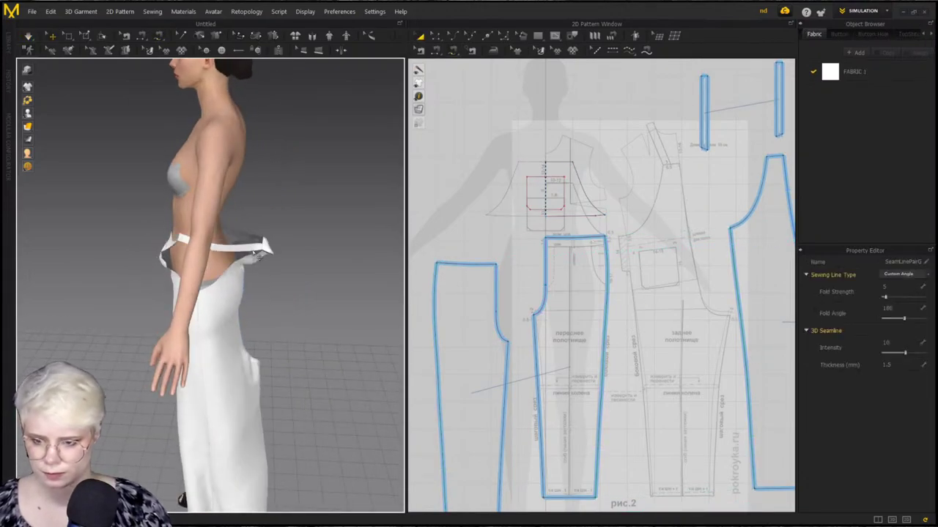
right_drag(261, 255, 238, 302)
Raise the bib in front of the avatar's upper chest in the 3D view
click(233, 302)
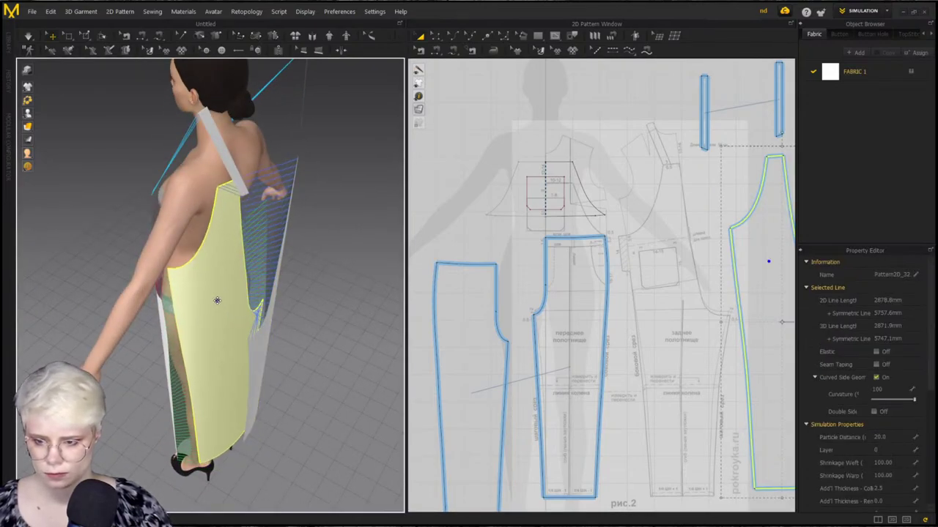
key(6)
click(102, 272)
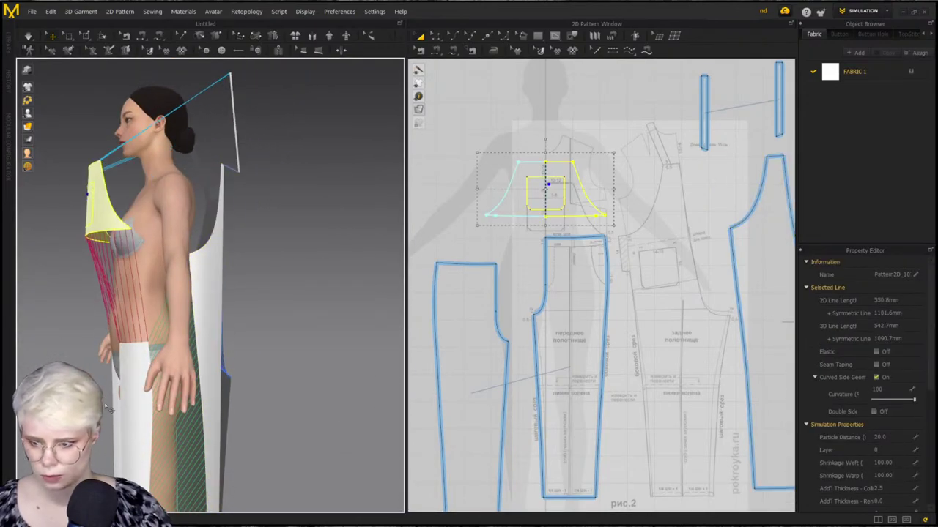
click(584, 278)
Raise both front leg panels toward the bib's lower edge and position them in front of the avatar
right_drag(106, 422, 167, 427)
middle_drag(168, 426, 222, 386)
drag(222, 386, 175, 341)
right_drag(175, 342, 181, 360)
drag(181, 360, 216, 341)
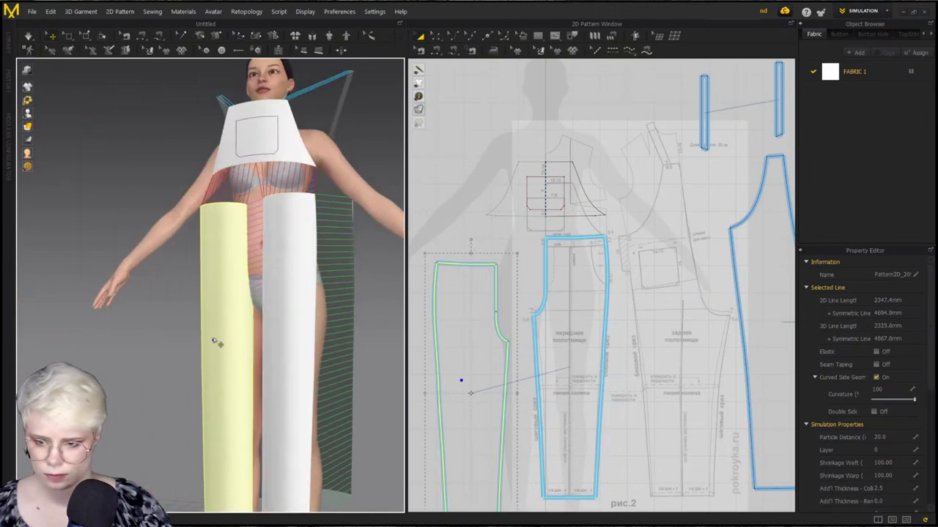
right_drag(215, 341, 255, 342)
drag(261, 332, 279, 323)
right_drag(243, 383, 293, 320)
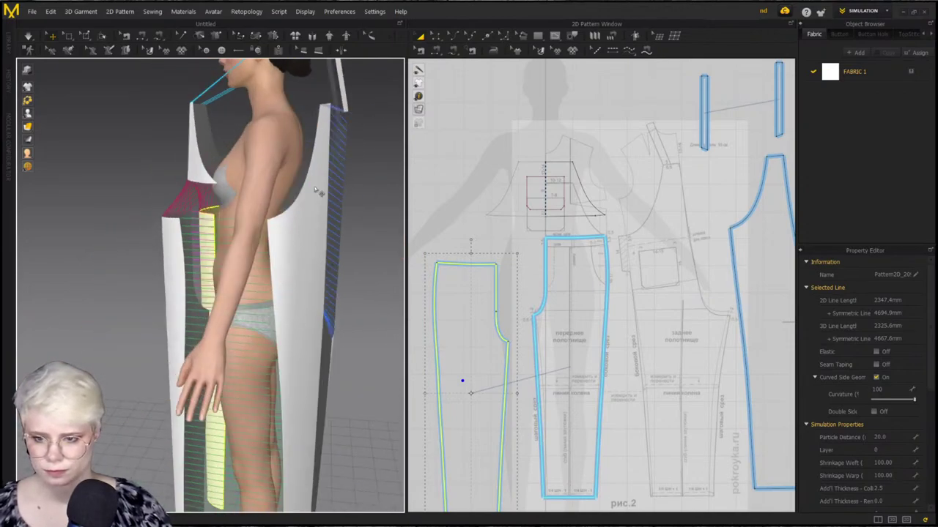
Select both shoulder straps and set their particle distance to 10 mm
right_drag(316, 191, 219, 150)
click(315, 156)
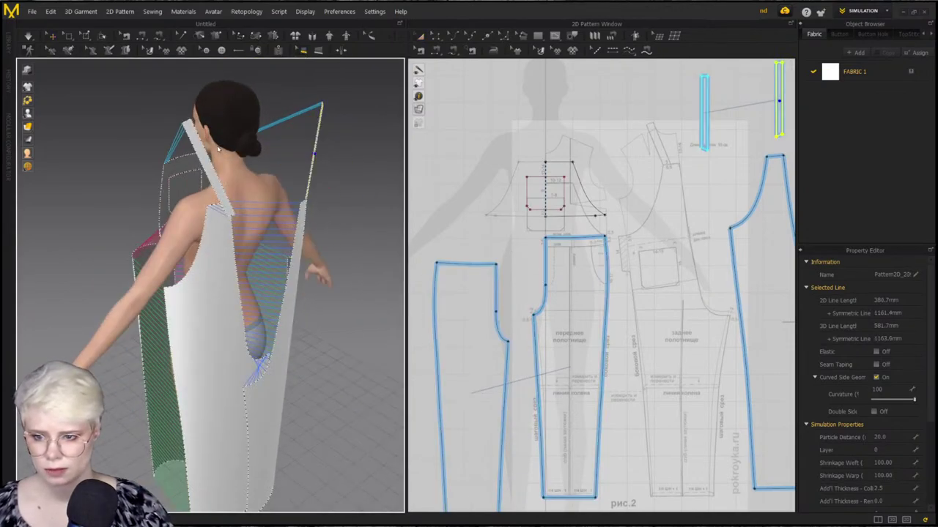
click(53, 36)
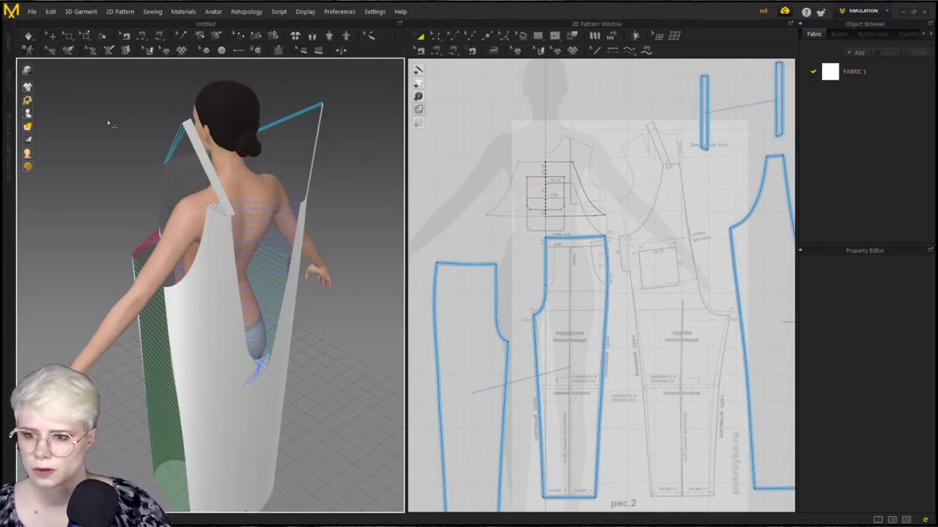
click(217, 182)
right_drag(323, 160, 357, 188)
shift+click(369, 189)
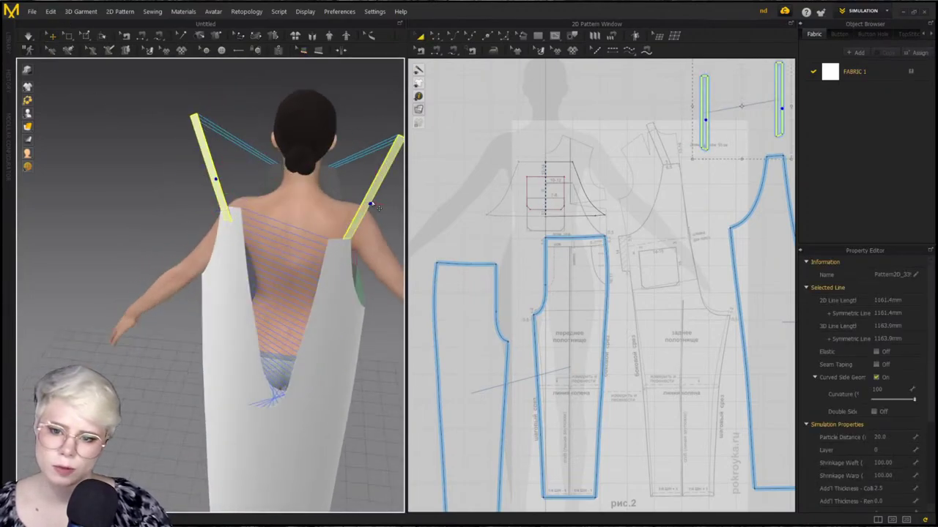
click(883, 437)
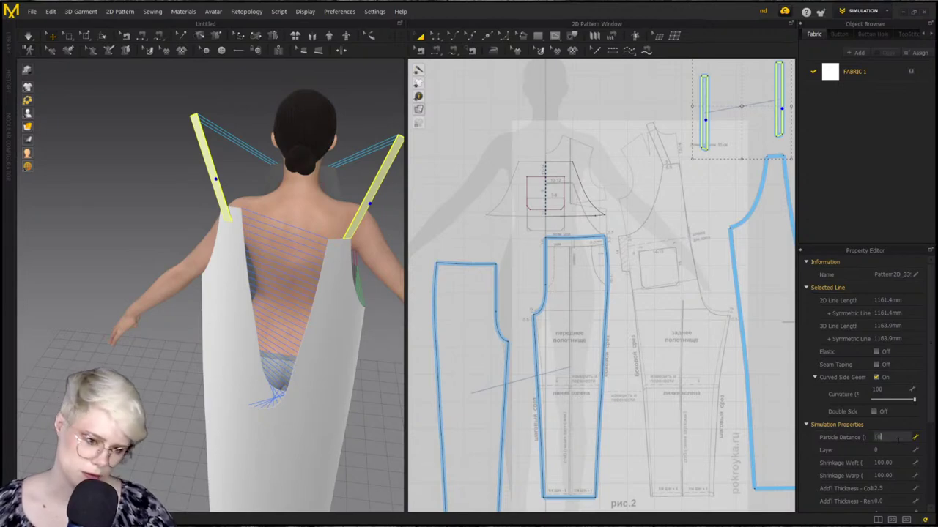
text(10)
key(Return)
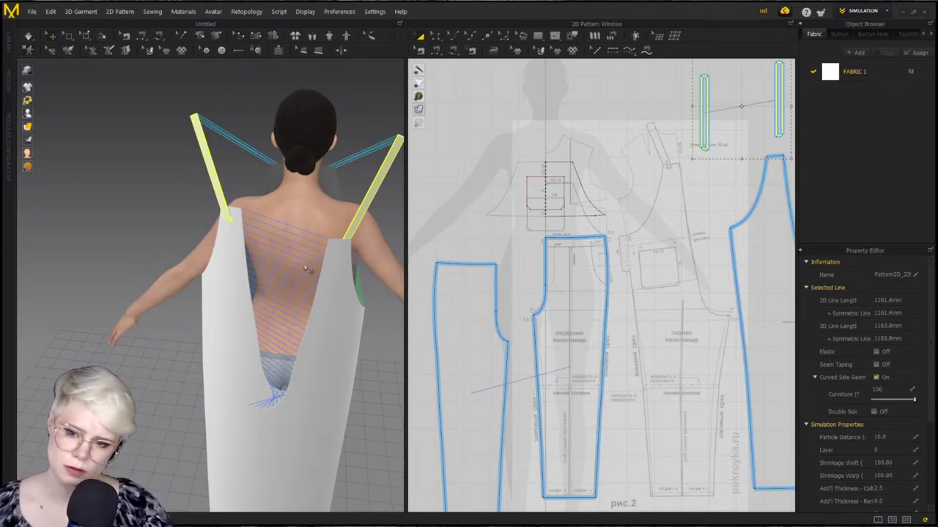
Simulate the garment and pull the fallen shoulder strap up over the avatar's right shoulder
key(space)
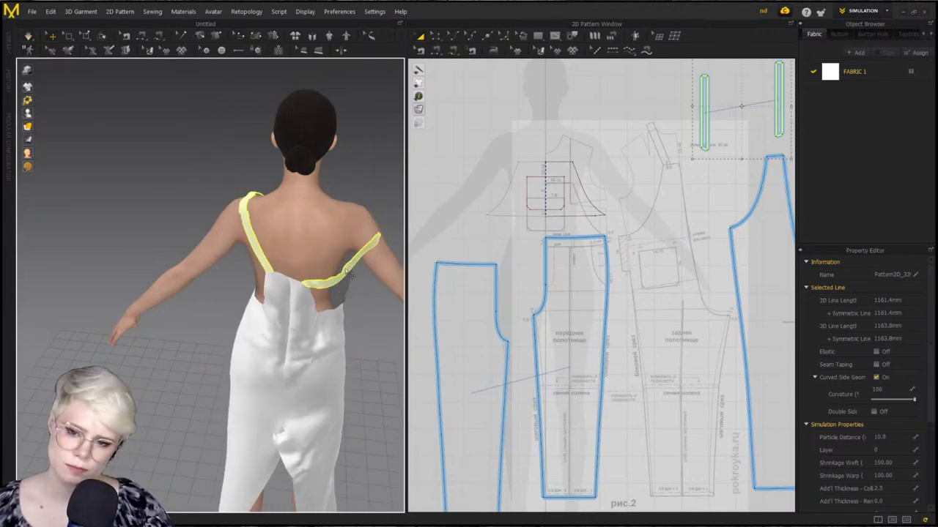
right_drag(350, 274, 196, 282)
drag(195, 280, 209, 240)
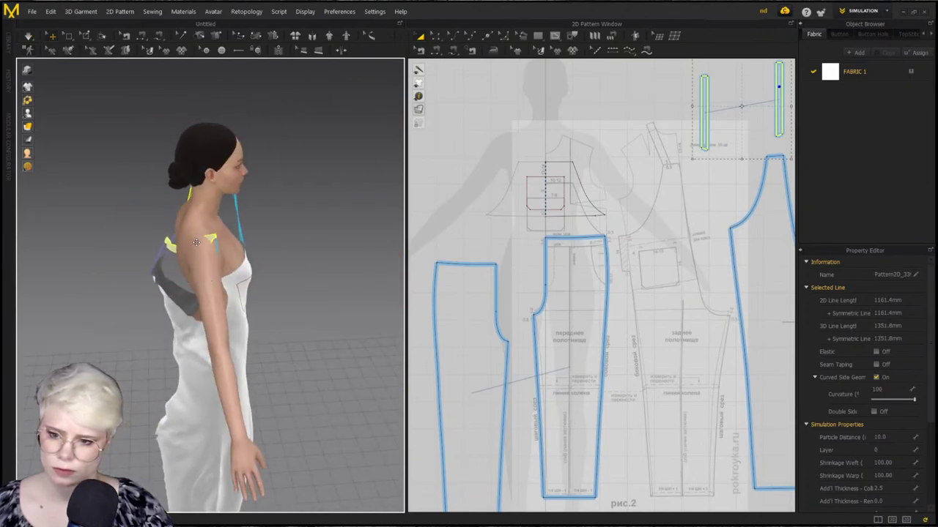
right_drag(223, 238, 176, 233)
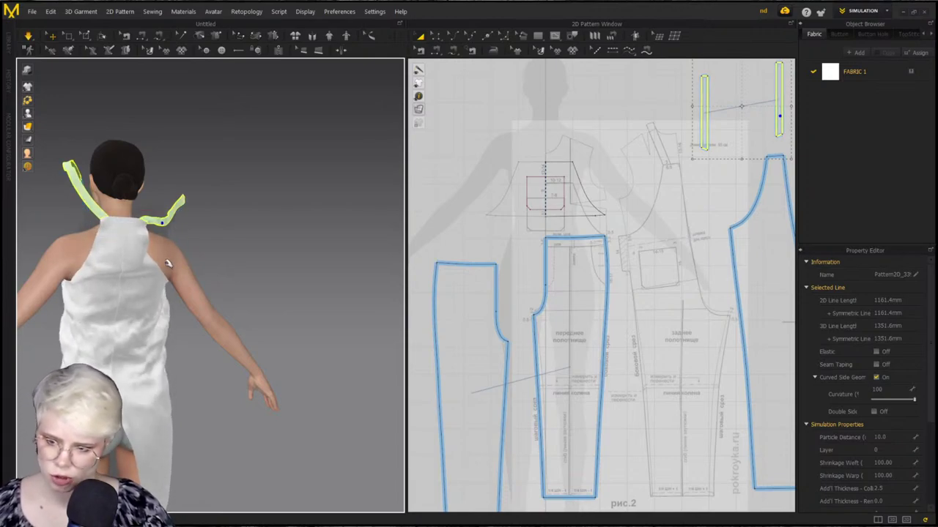
right_drag(168, 263, 234, 203)
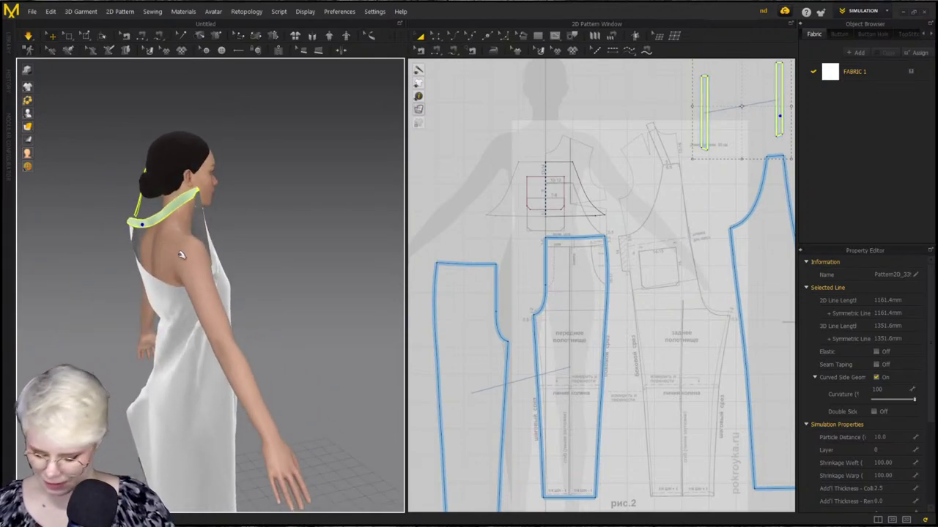
right_drag(204, 269, 168, 292)
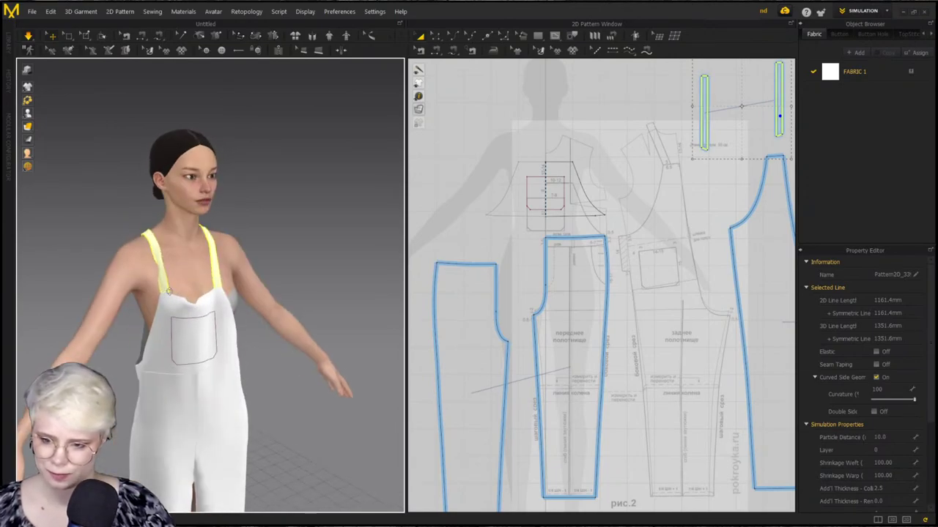
Tug the avatar's left strap, the bib and the left front leg panel during simulation to straighten the overalls' drape
click(214, 253)
right_drag(220, 257, 206, 263)
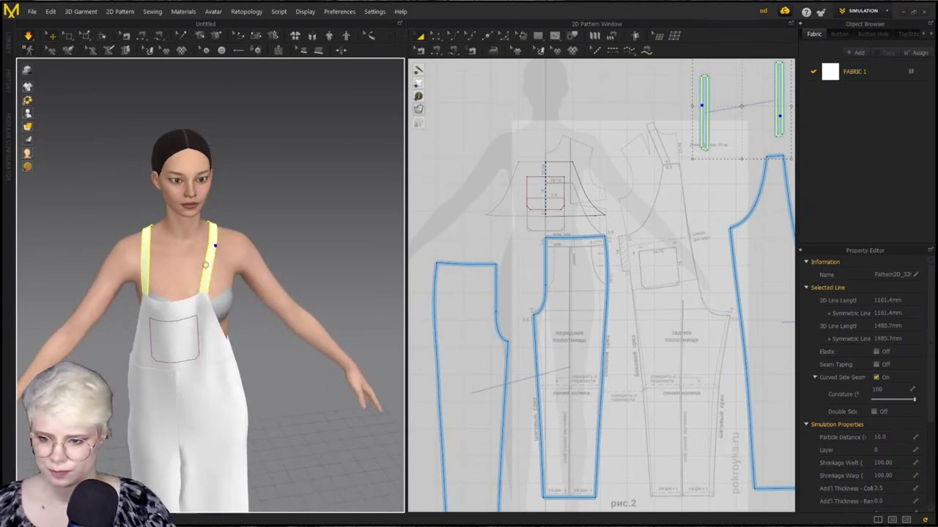
click(211, 306)
right_drag(211, 306, 216, 359)
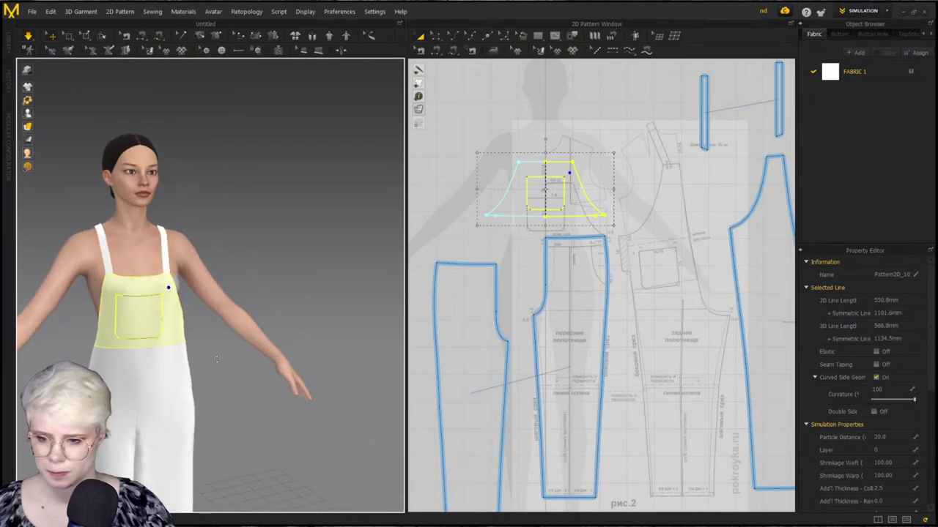
drag(188, 385, 220, 372)
right_drag(132, 403, 338, 436)
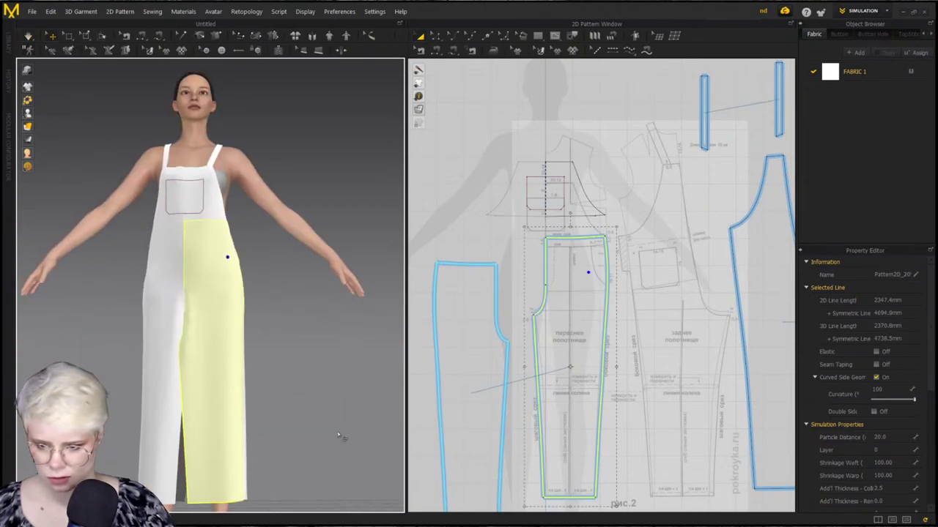
Run the simulation and pull the avatar's left front trouser leg outward to expose the open inseam
middle_drag(476, 439, 502, 361)
right_drag(237, 412, 239, 390)
key(space)
drag(239, 425, 297, 409)
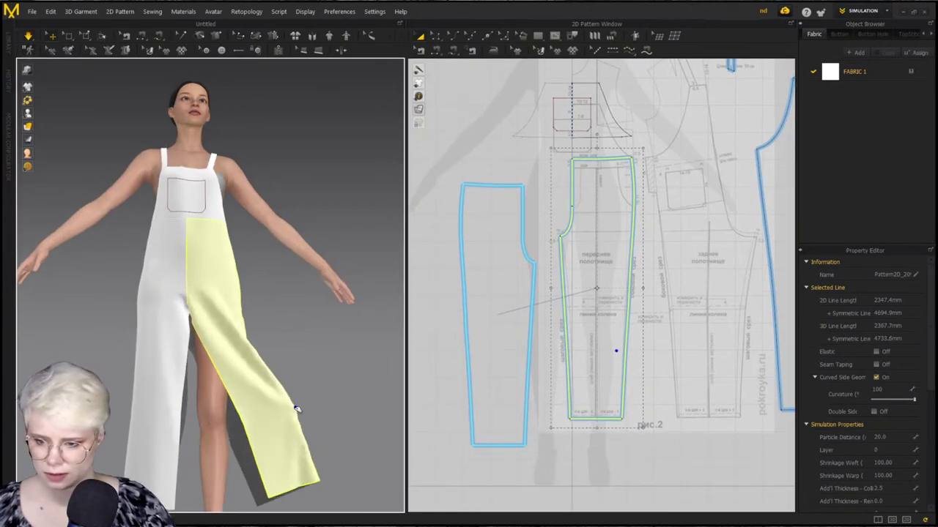
Sew the front trouser leg's inseam to the matching inseam edge of the back leg panel
click(543, 381)
key(n)
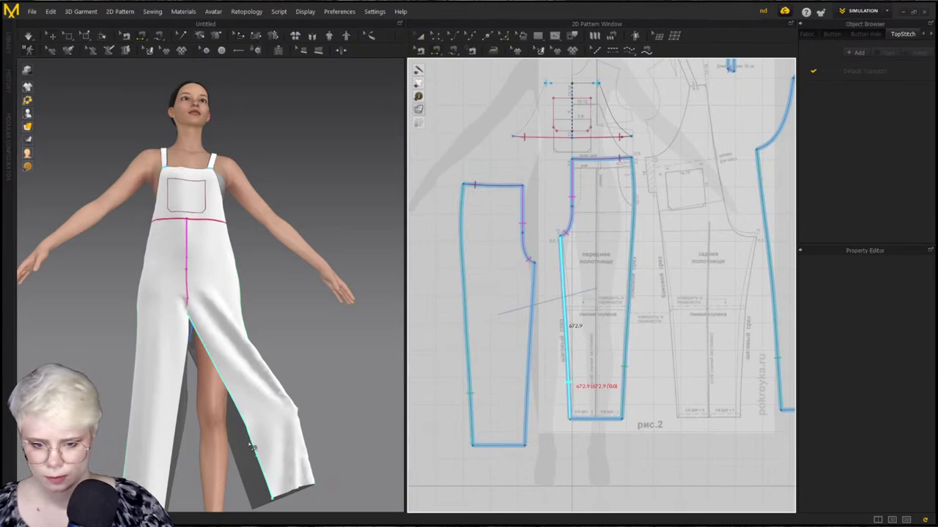
click(240, 474)
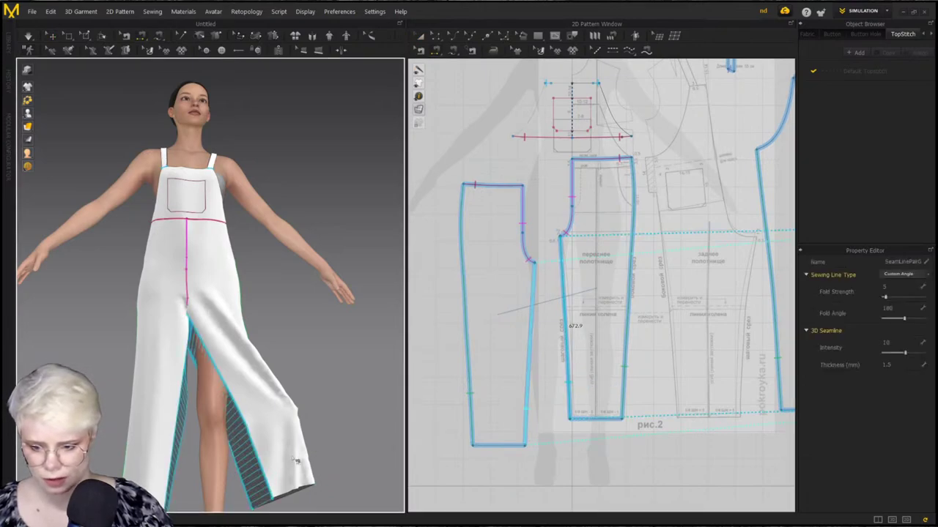
Select the mesh on the lower half of the pulled-out front trouser leg and move it inward around the avatar's leg
scroll(282, 468, up, 2)
key(q)
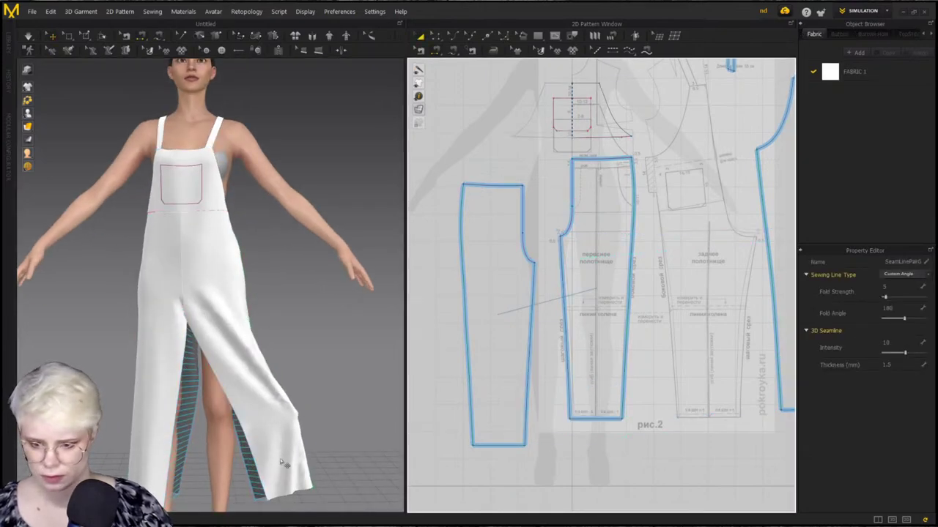
click(285, 456)
click(68, 35)
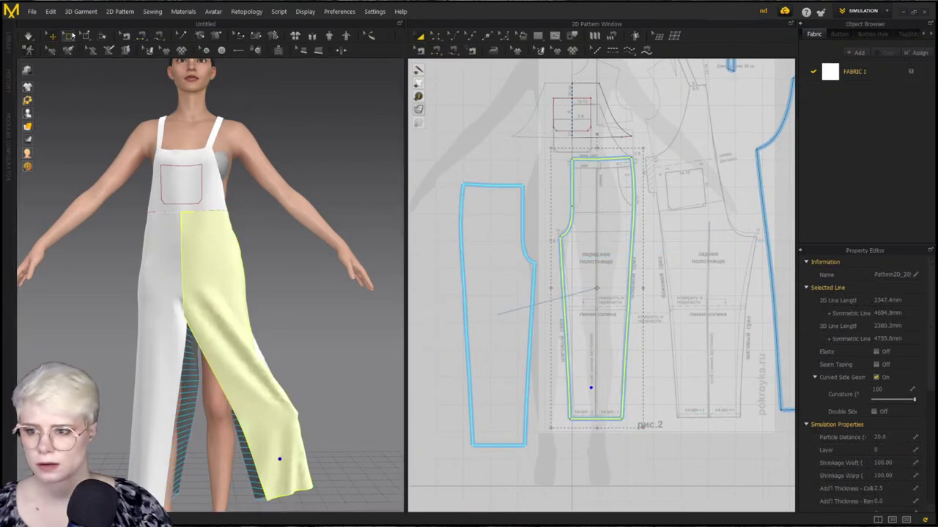
drag(321, 506, 207, 352)
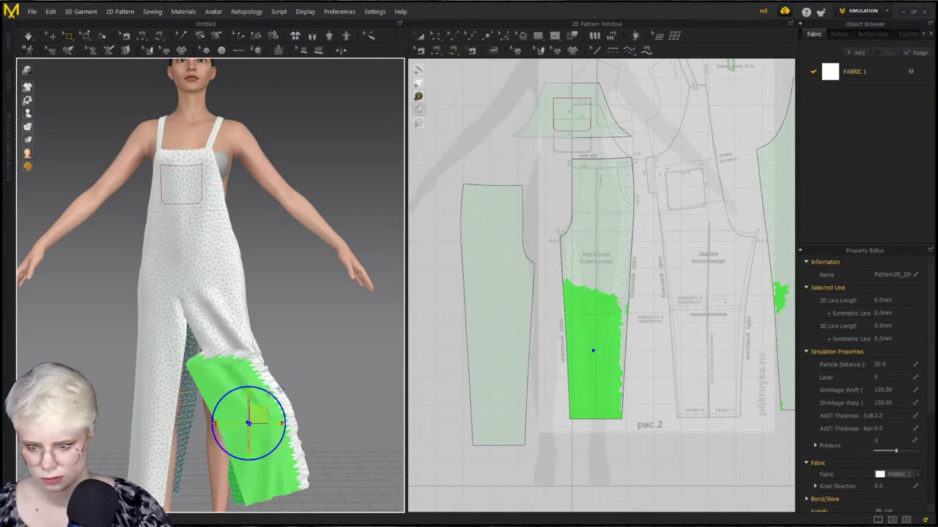
drag(281, 435, 271, 458)
drag(269, 498, 248, 503)
right_drag(258, 494, 152, 465)
scroll(326, 469, down, 2)
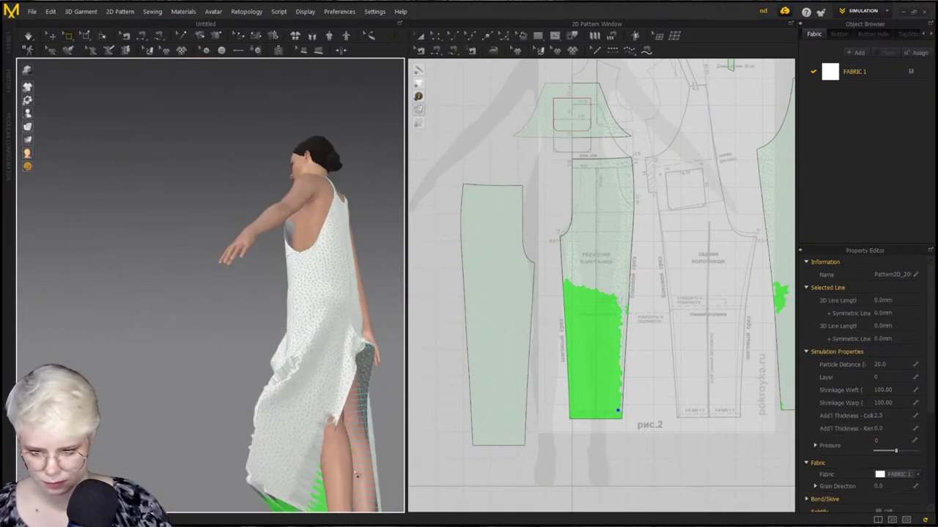
middle_drag(326, 469, 285, 379)
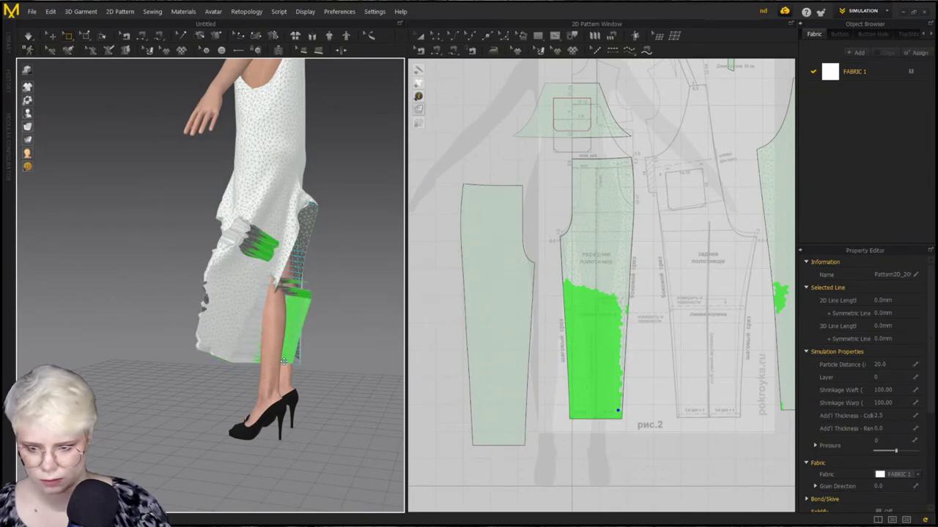
right_drag(260, 367, 387, 369)
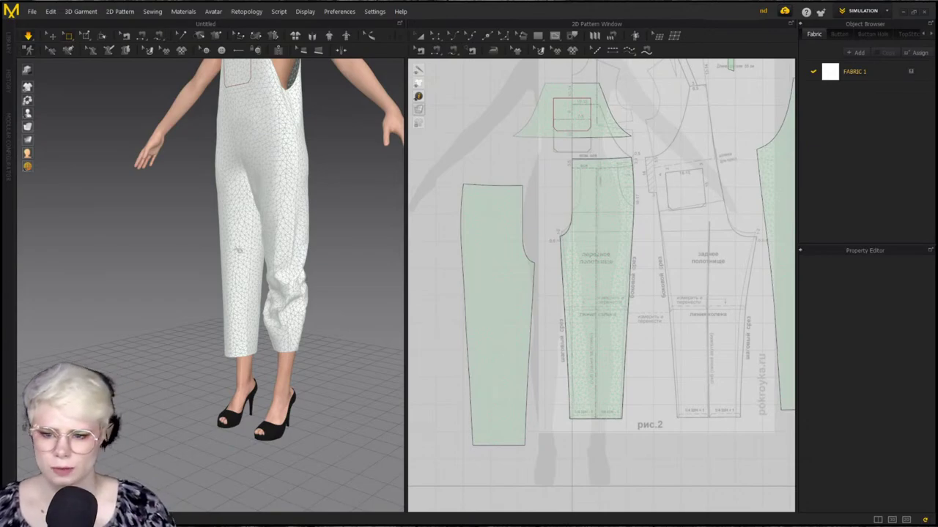
Select the lower inner mesh of the bunched back trouser leg and move it down behind the avatar's calf
right_drag(321, 288, 370, 258)
right_drag(172, 312, 283, 319)
middle_drag(282, 319, 240, 302)
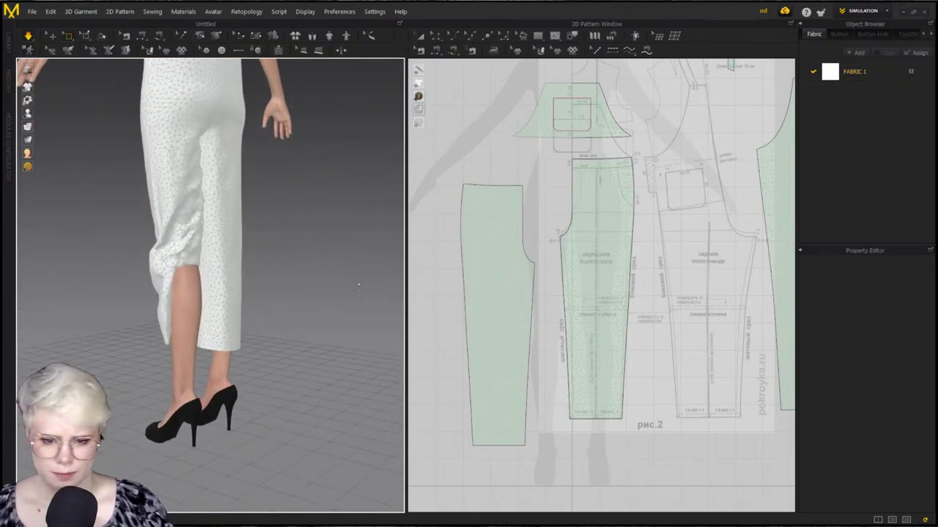
click(68, 37)
drag(170, 240, 204, 349)
scroll(541, 271, down, 4)
middle_drag(784, 300, 679, 341)
click(614, 307)
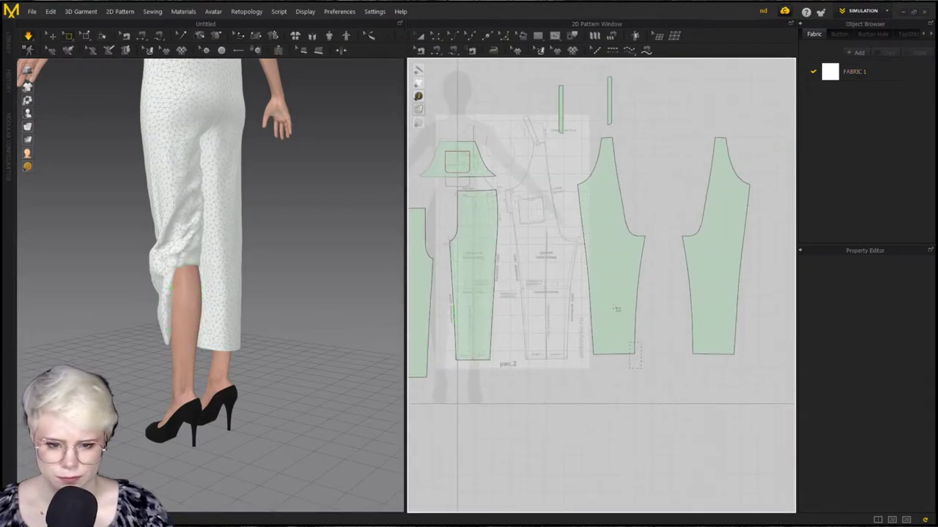
drag(607, 287, 641, 357)
drag(182, 266, 212, 339)
right_drag(213, 339, 183, 341)
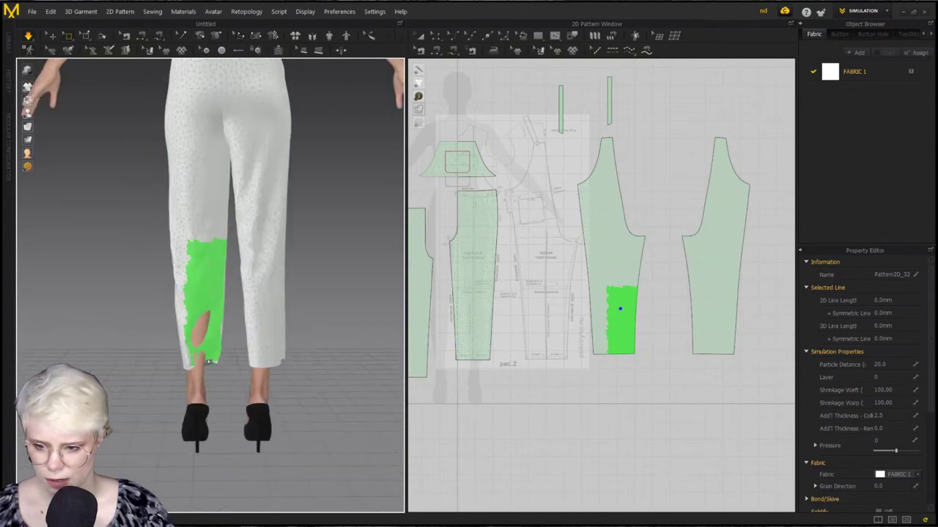
drag(212, 352, 193, 361)
Resimulate the dungarees and tug the fabric at the side of the bib and the hip to settle the garment
right_drag(183, 363, 224, 318)
key(space)
key(ctrl+z)
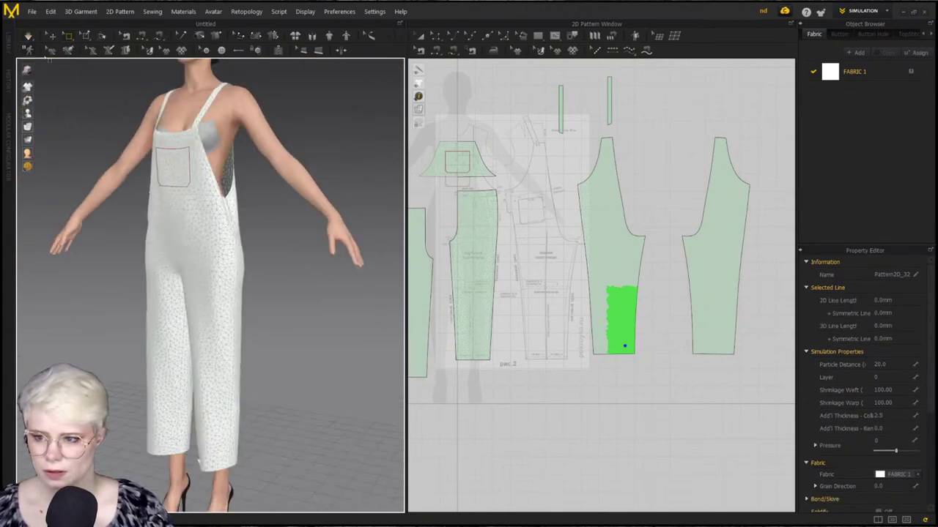
drag(217, 202, 226, 209)
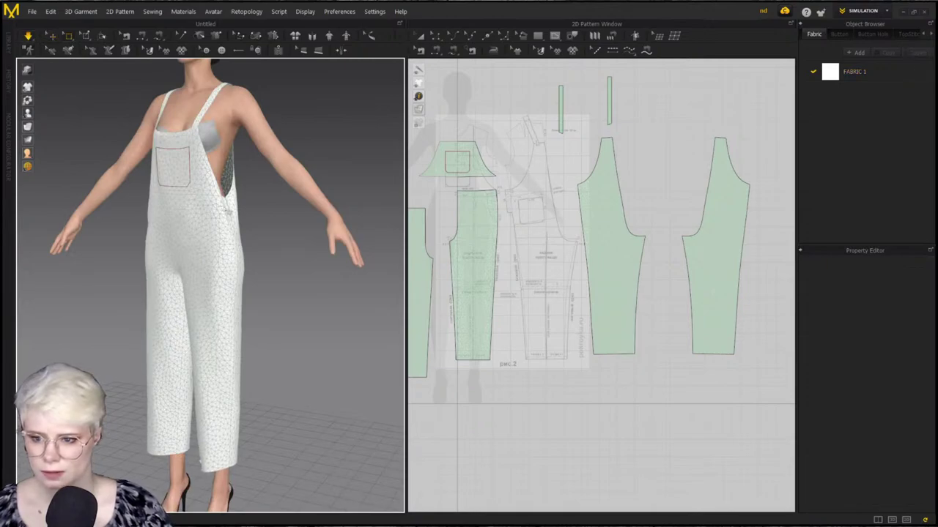
click(53, 36)
right_drag(184, 226, 203, 224)
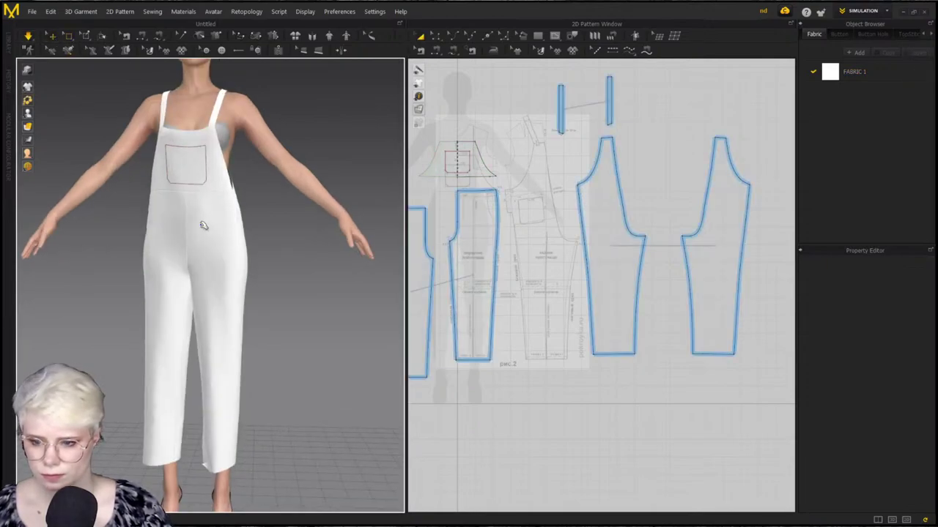
drag(205, 223, 227, 222)
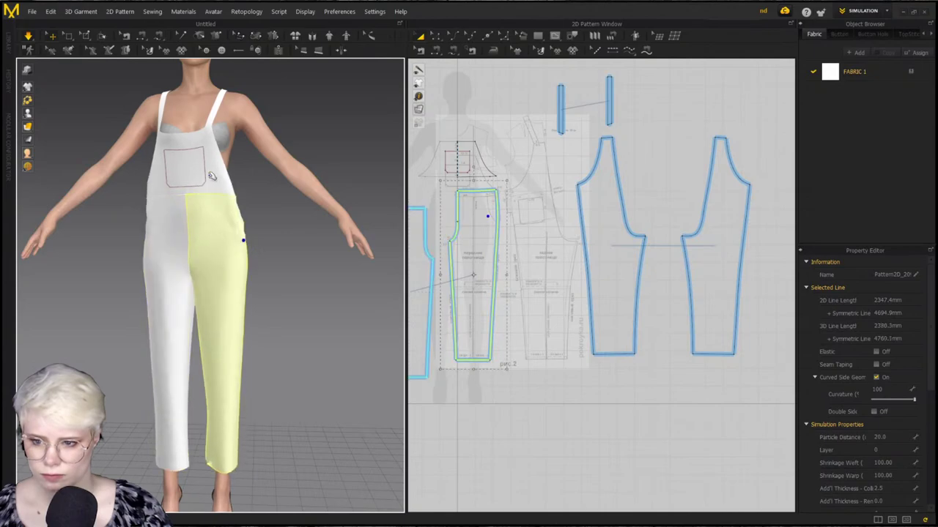
Widen the symmetric pair of shoulder strap patterns slightly
click(227, 148)
scroll(477, 224, up, 5)
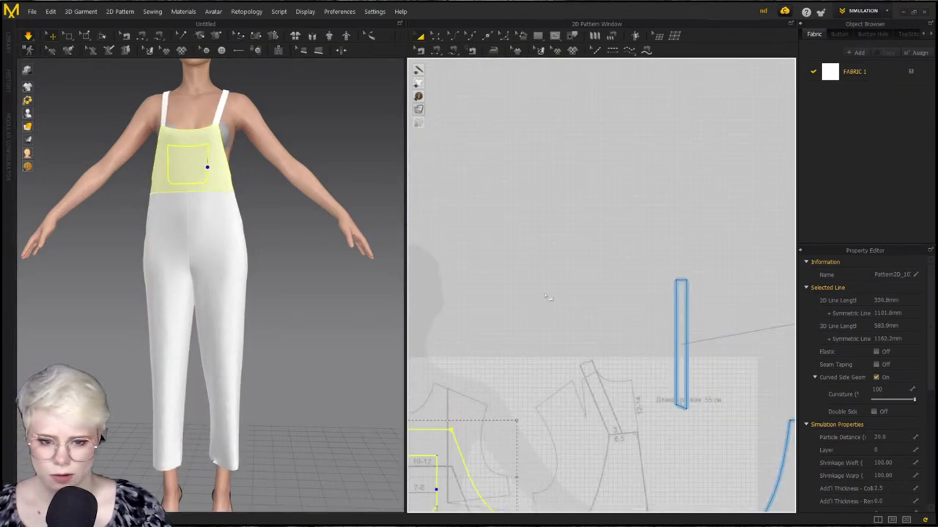
scroll(537, 214, down, 2)
click(549, 216)
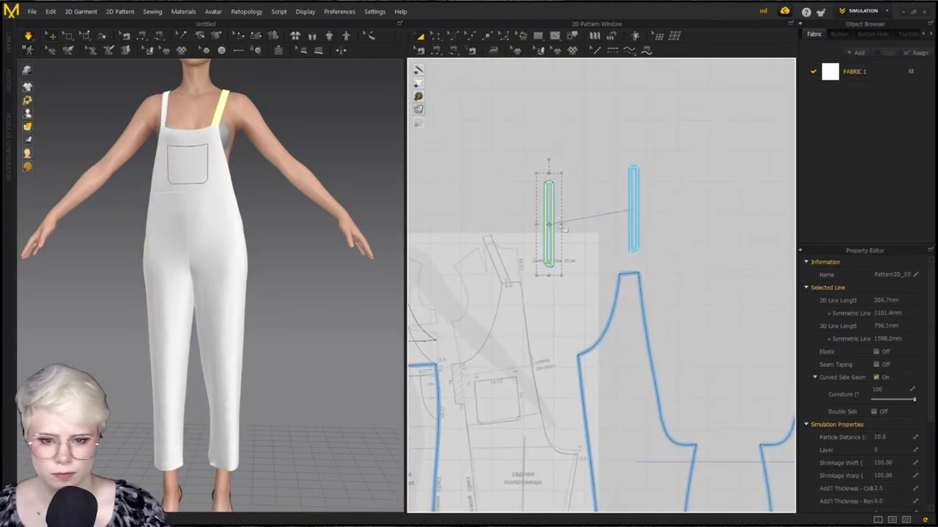
drag(563, 224, 567, 224)
Sew the widened strap ends to the back panel tops and the bib's top edge, and simulate the garment
key(n)
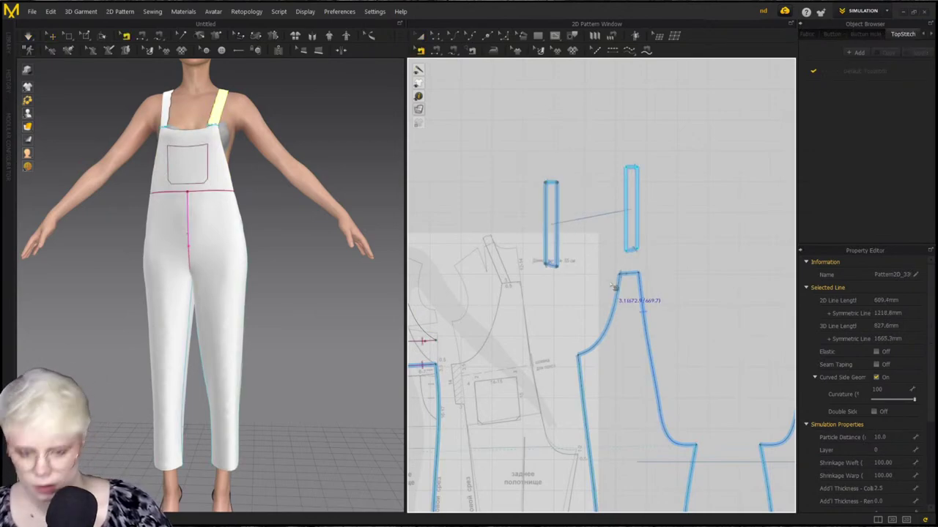
scroll(637, 270, up, 2)
click(602, 286)
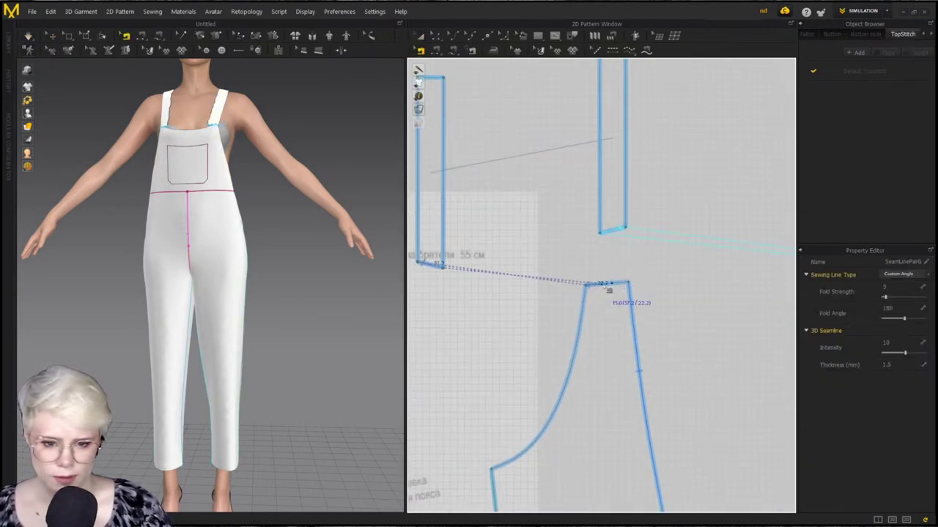
scroll(544, 314, down, 5)
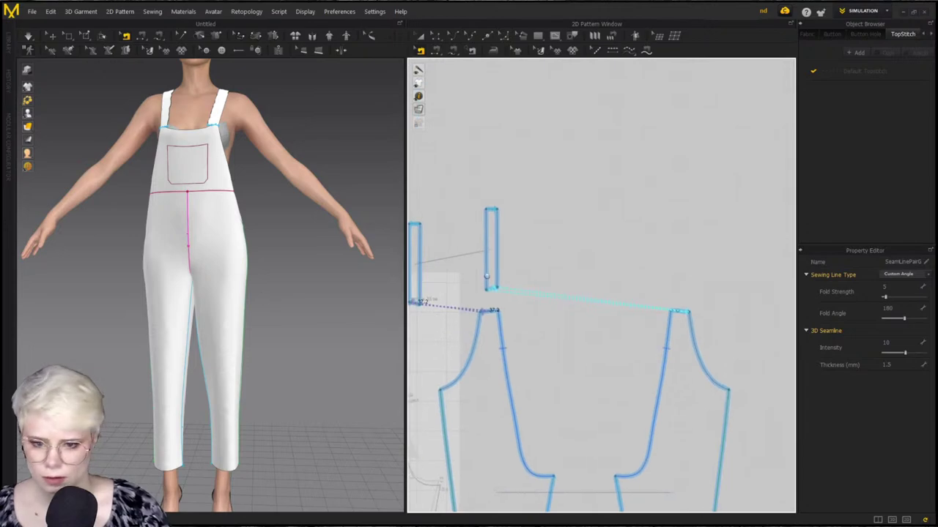
scroll(557, 229, up, 4)
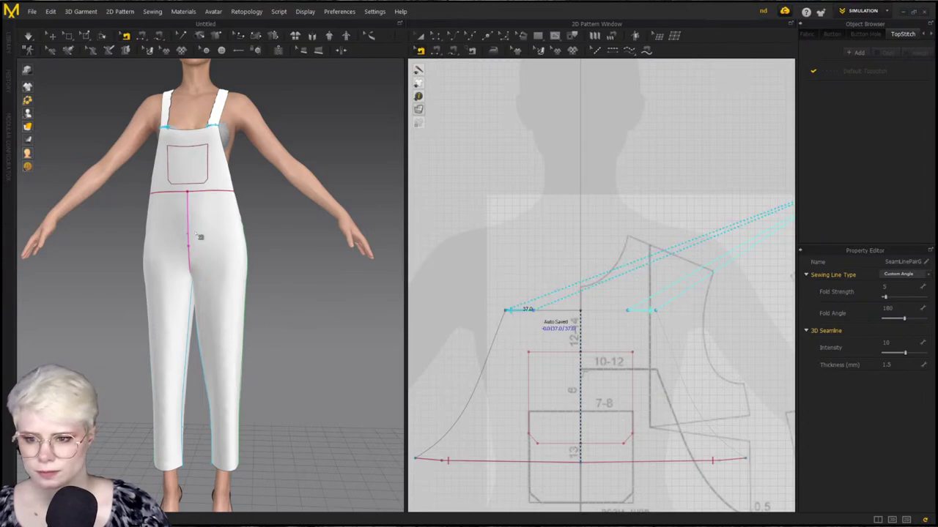
key(space)
scroll(218, 260, down, 3)
Examine the fit of the bib and back panels on the avatar from the front, side and back
click(224, 195)
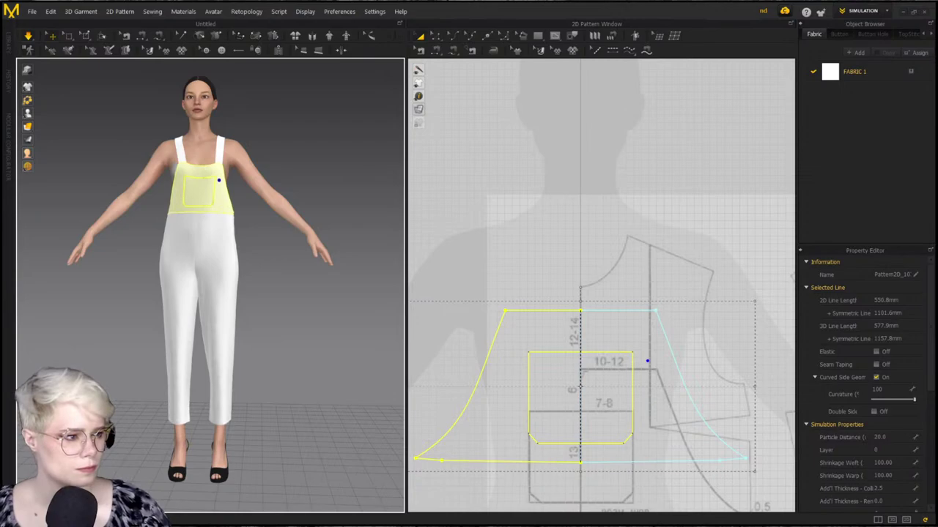
middle_drag(583, 316, 602, 245)
scroll(575, 270, down, 2)
click(555, 269)
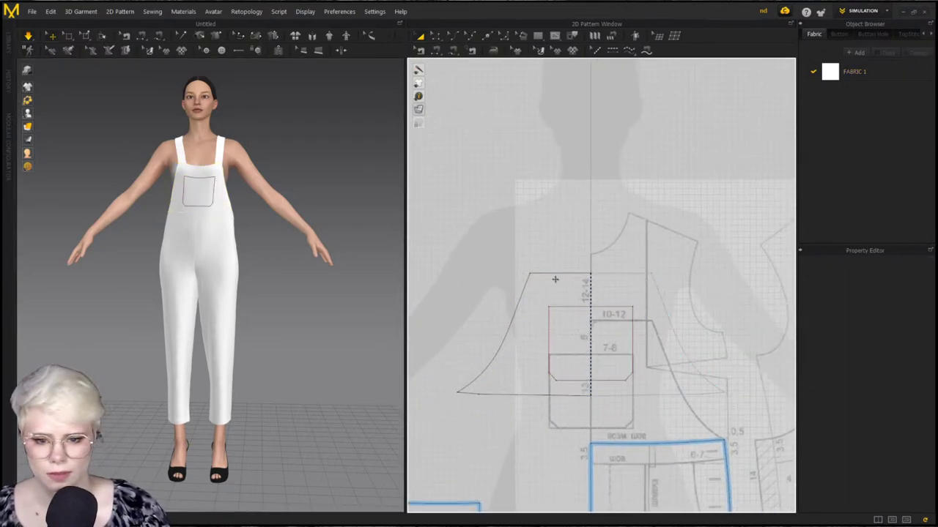
key(z)
scroll(546, 240, down, 3)
middle_drag(569, 304, 545, 237)
right_drag(304, 253, 212, 220)
click(235, 230)
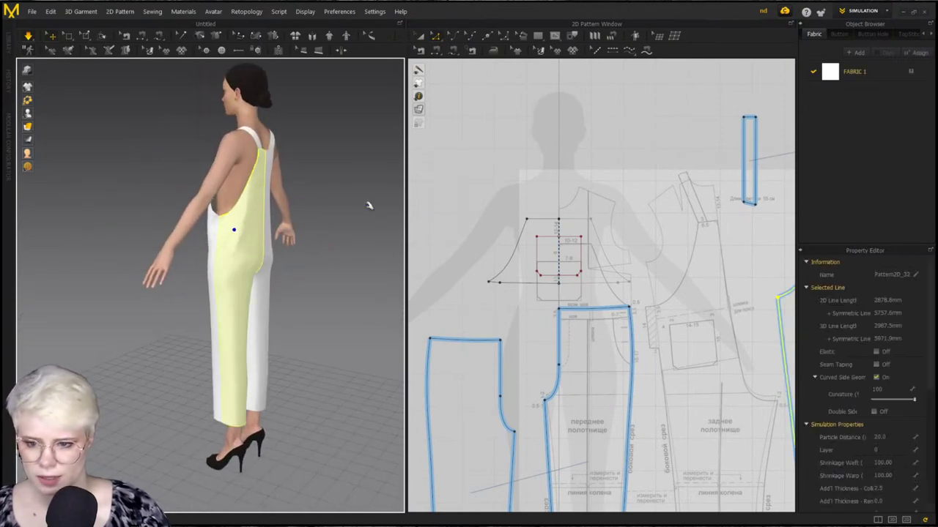
scroll(496, 159, down, 4)
middle_drag(665, 224, 474, 198)
right_drag(260, 213, 398, 208)
right_drag(301, 280, 323, 282)
scroll(220, 302, up, 1)
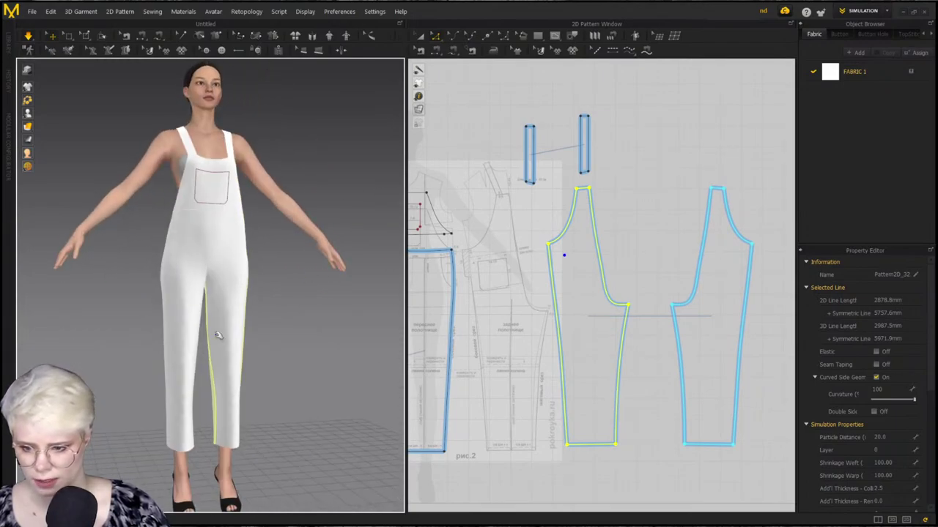
Tug the simulated bib at its upper corner to centre it on the avatar's chest
right_drag(218, 335, 210, 342)
mouse_move(233, 322)
middle_down()
mouse_move(241, 262)
mouse_move(243, 321)
middle_up()
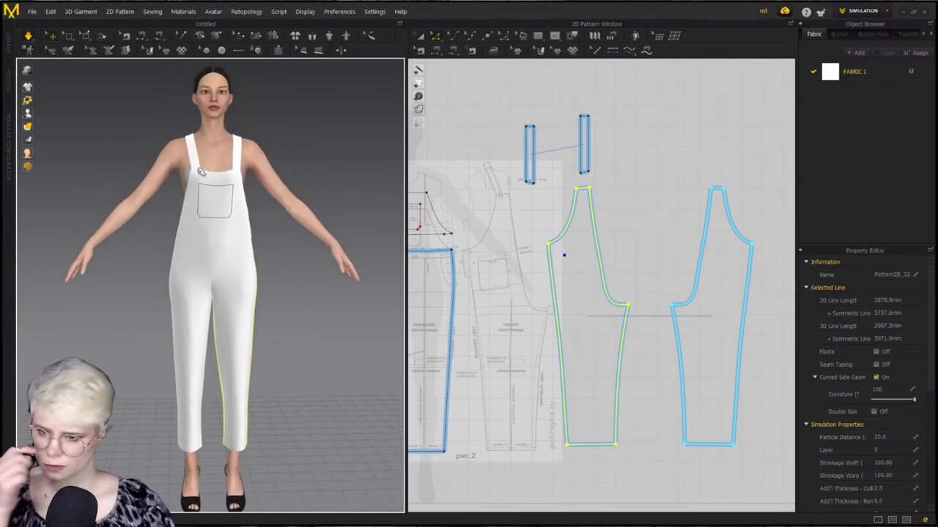
drag(200, 175, 192, 178)
click(635, 193)
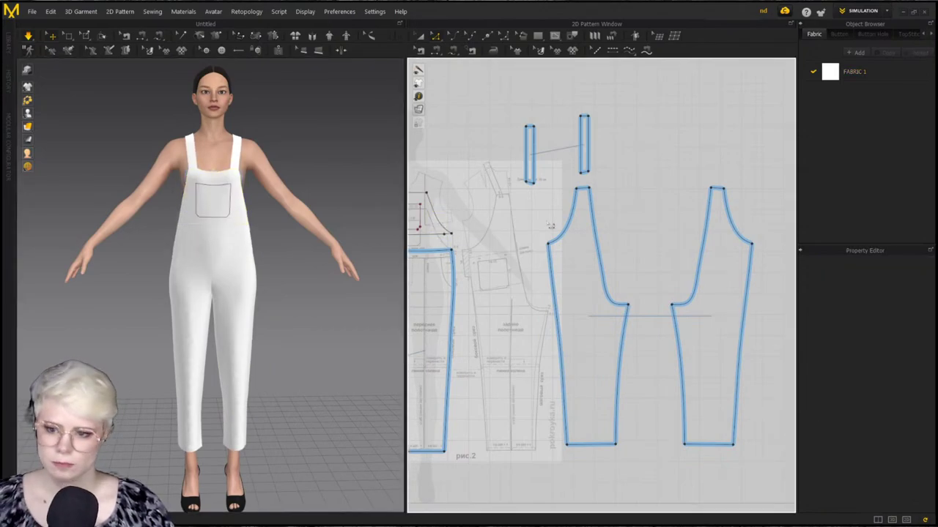
Remove the reference pattern diagram from behind the 2D pattern pieces
right_click(632, 149)
click(674, 283)
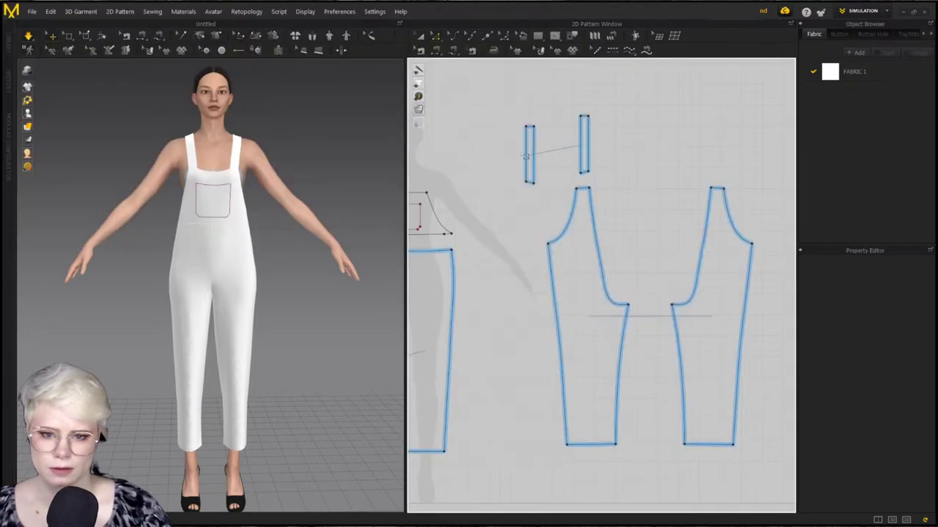
scroll(494, 176, down, 4)
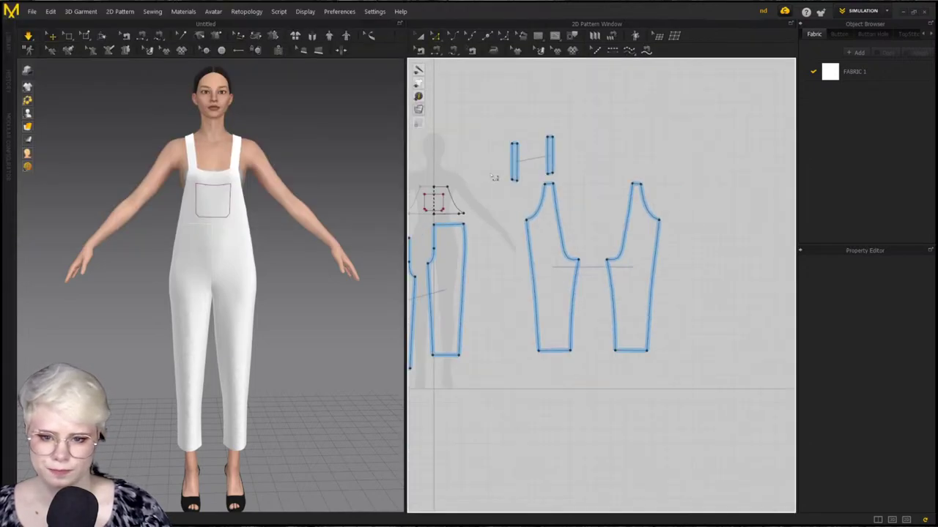
middle_drag(478, 205, 566, 213)
scroll(545, 210, down, 2)
scroll(545, 210, up, 3)
Add the smock top project from the Cottage core folder to the current scene and load its avatar pose and size
right_drag(364, 218, 284, 203)
key(n)
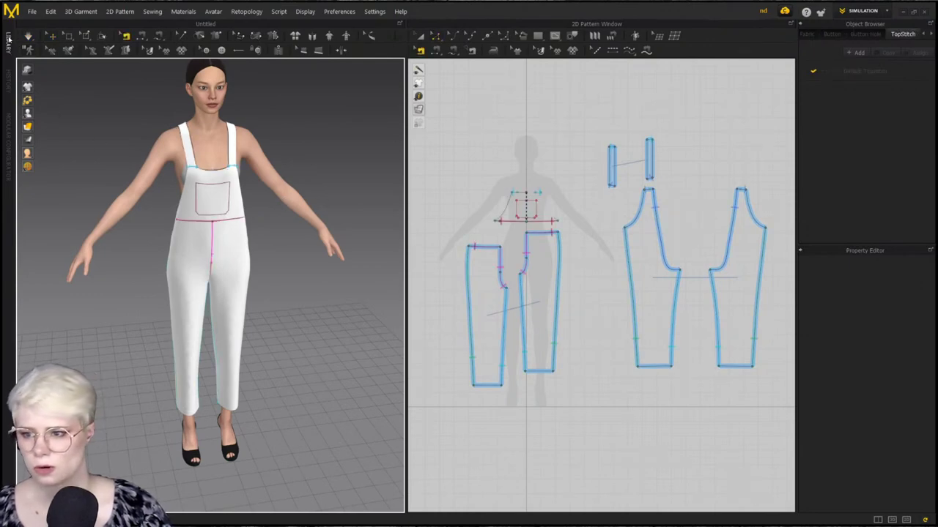
click(33, 11)
mouse_move(86, 43)
click(124, 43)
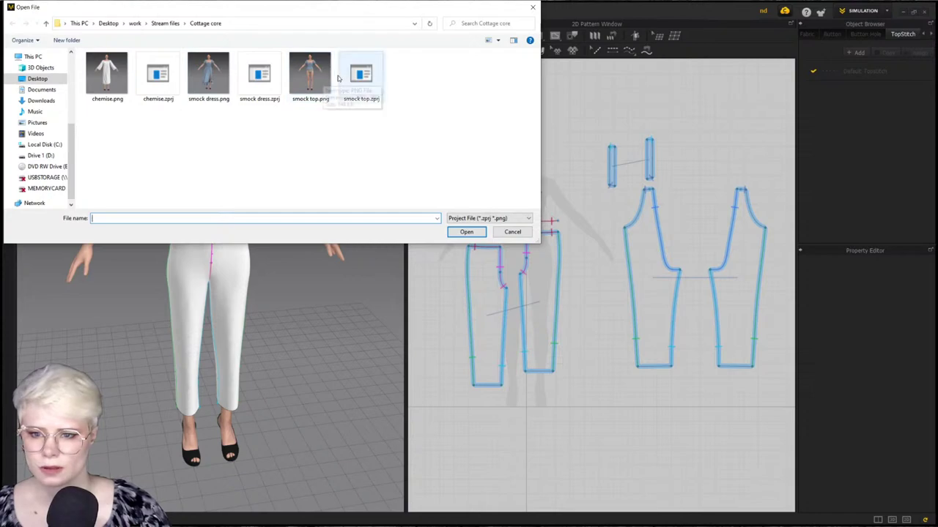
click(313, 77)
click(461, 231)
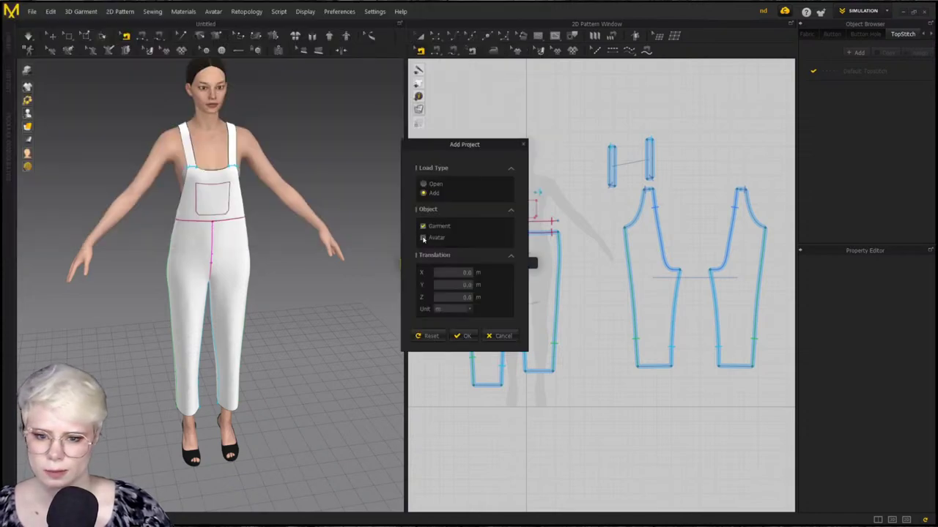
click(462, 335)
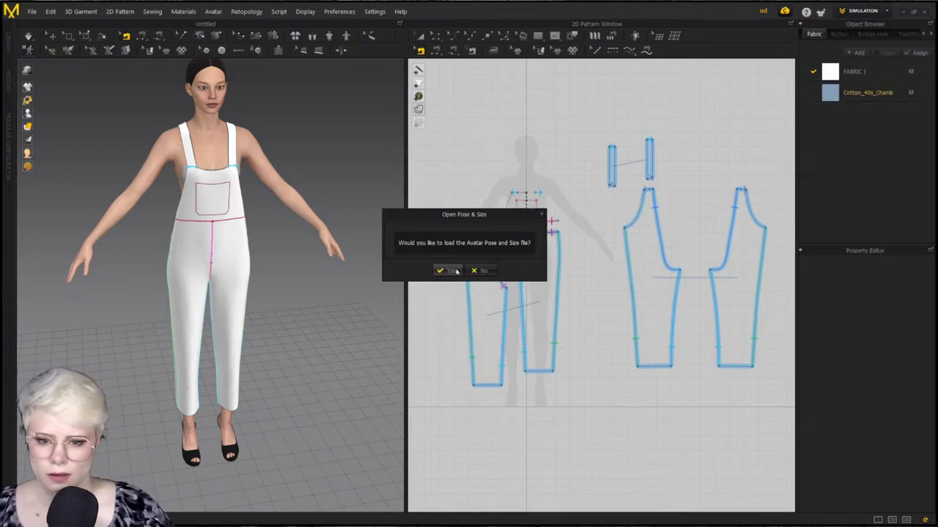
click(448, 271)
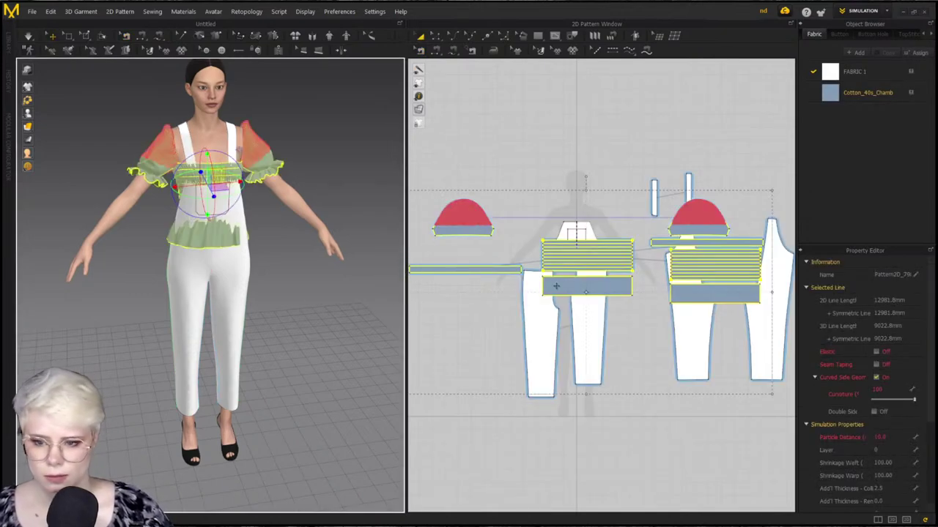
Move all the smock top patterns up, clear of the dungaree patterns in the 2D layout
scroll(624, 216, down, 1)
drag(613, 241, 605, 119)
scroll(678, 208, down, 2)
drag(743, 358, 580, 286)
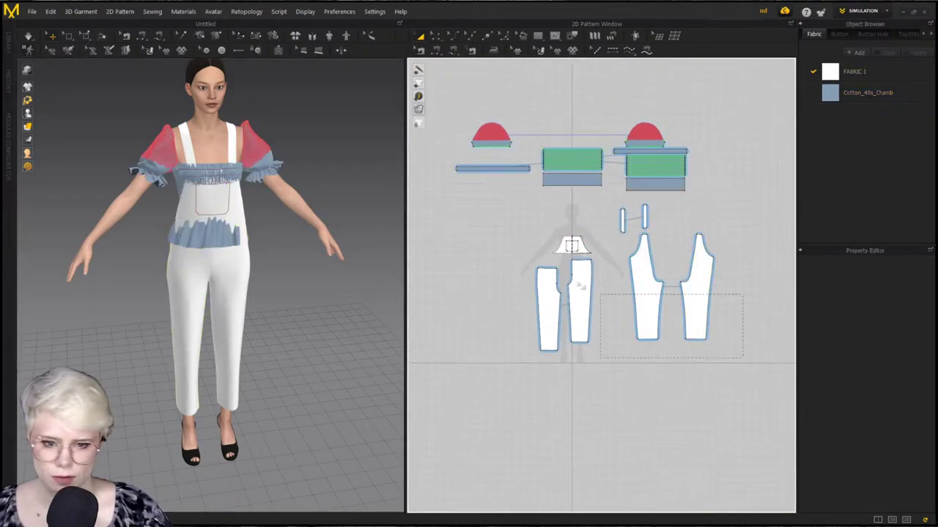
drag(495, 203, 498, 209)
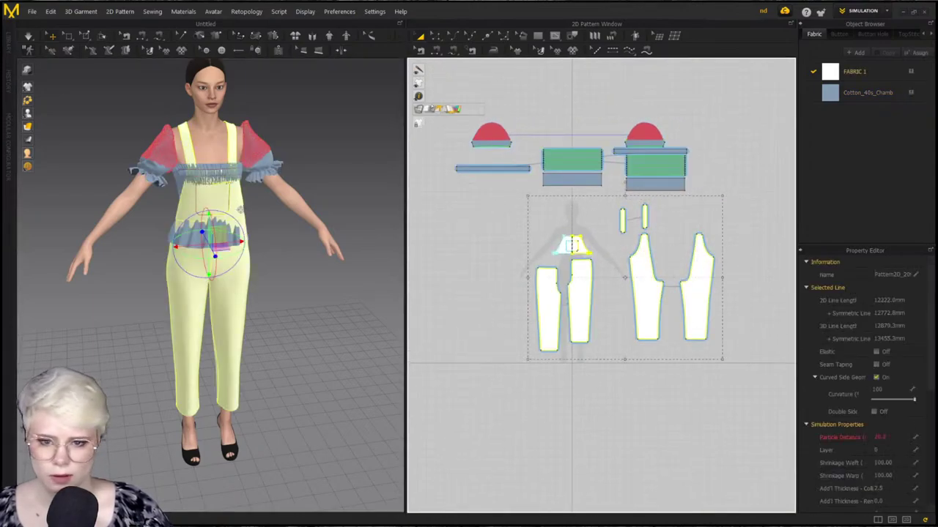
click(449, 72)
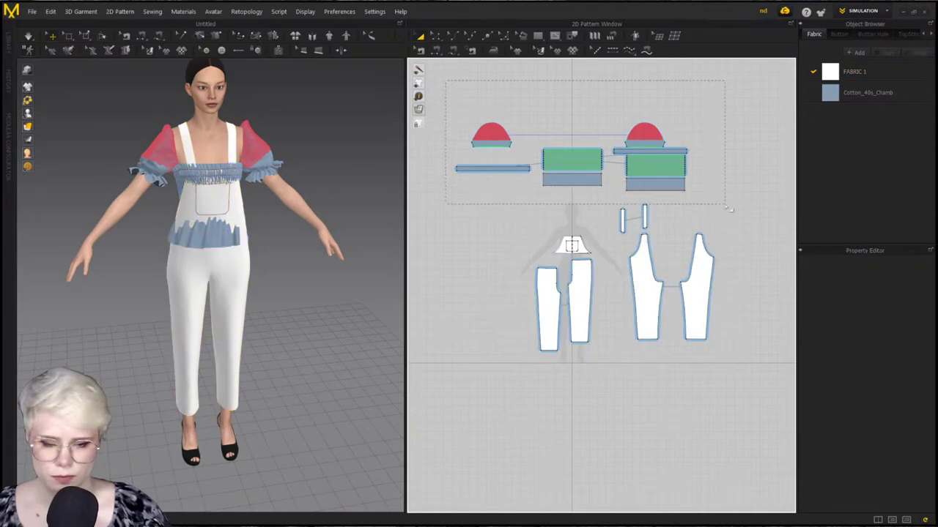
drag(729, 209, 734, 206)
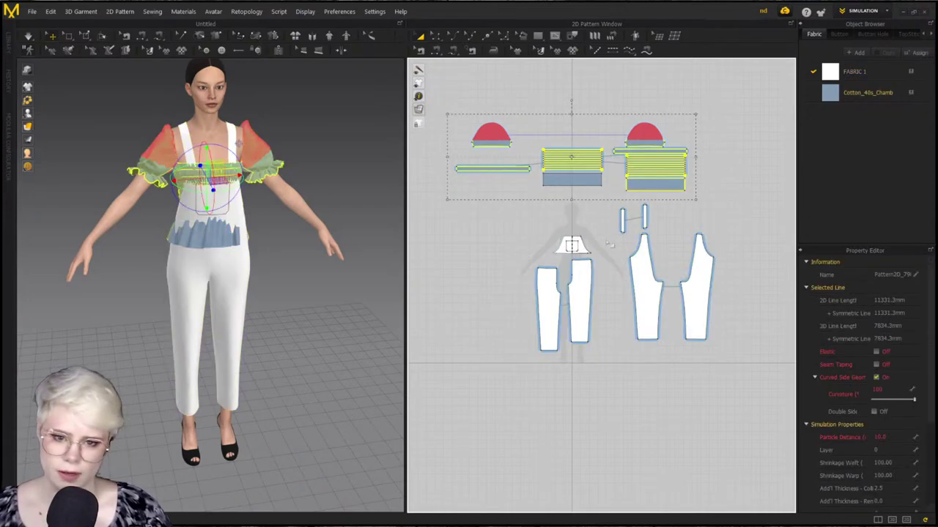
Move the smock's front and back peplum panels down, separate from its bodice patterns
scroll(569, 119, down, 2)
click(568, 132)
drag(573, 169, 573, 184)
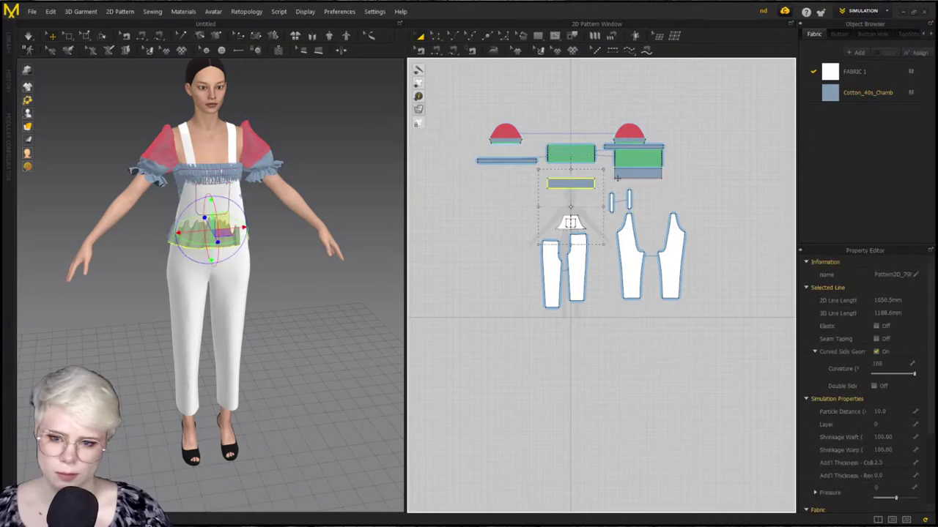
drag(644, 170, 645, 180)
click(573, 184)
shift+click(655, 183)
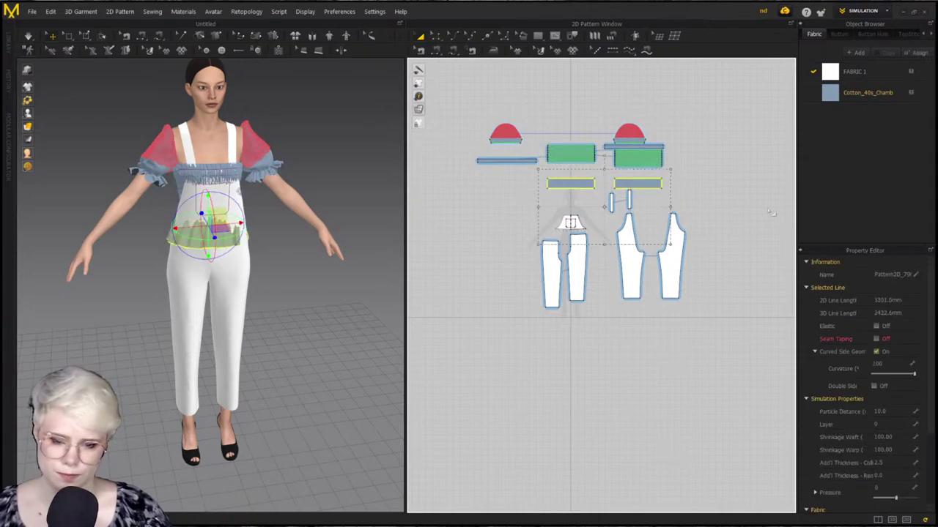
Freeze the smock's sleeve, bodice and band patterns, excluding the two peplum panels
click(467, 112)
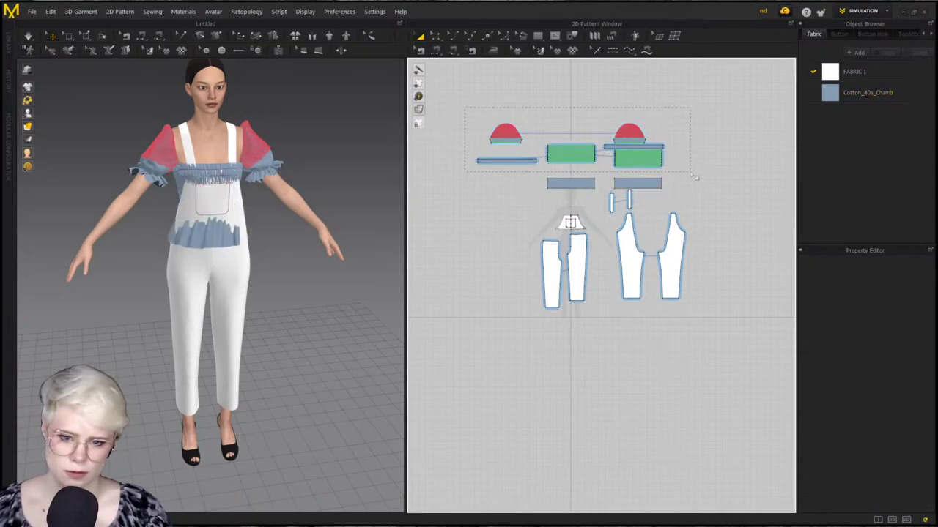
drag(694, 176, 695, 177)
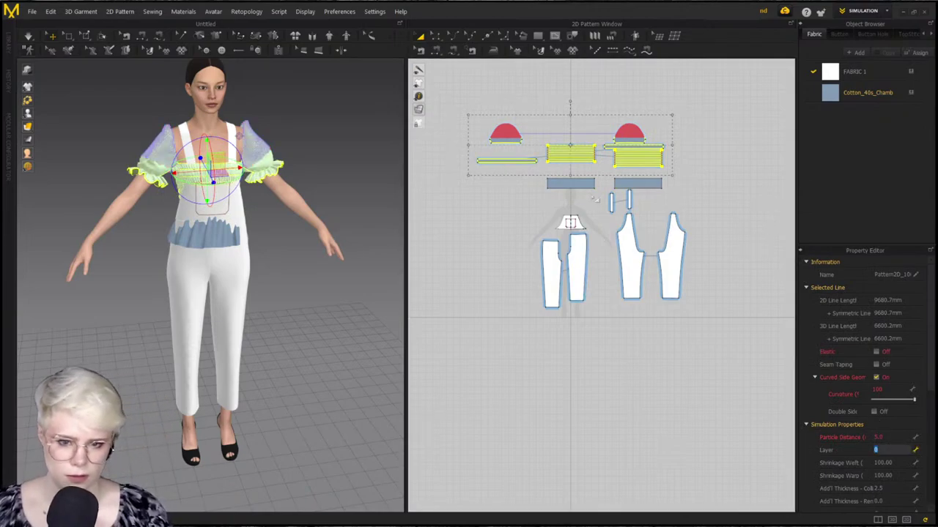
click(724, 331)
Move the dungaree patterns down, away from the peplum panels, and set their simulation layer to 1
drag(481, 192, 478, 191)
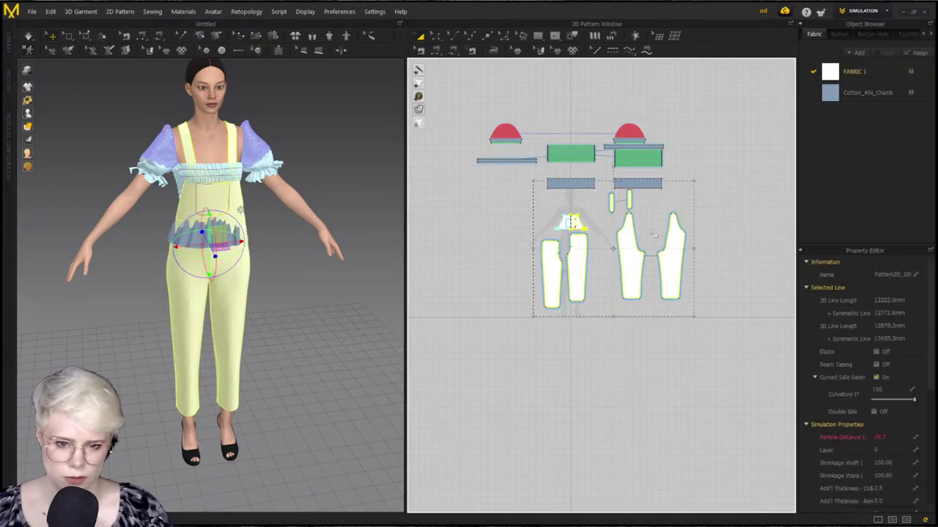
drag(627, 247, 631, 275)
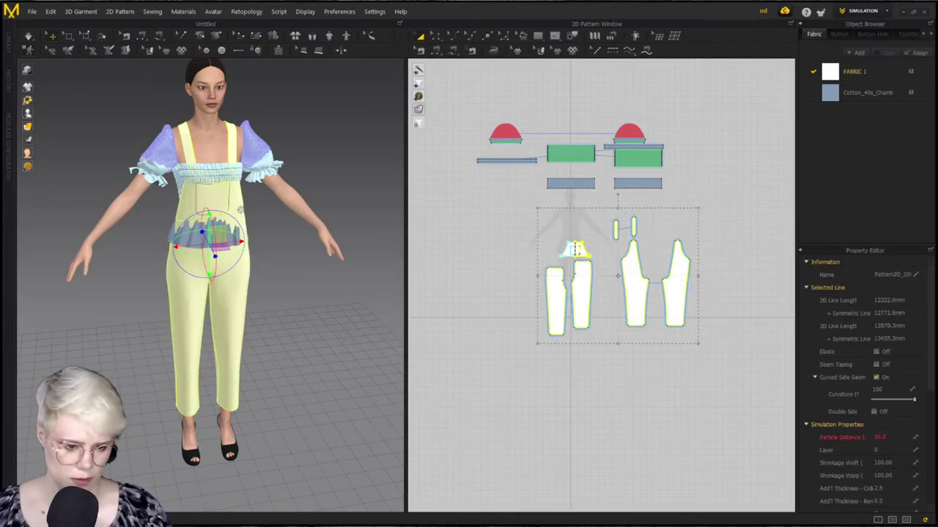
click(890, 450)
text(1)
key(Return)
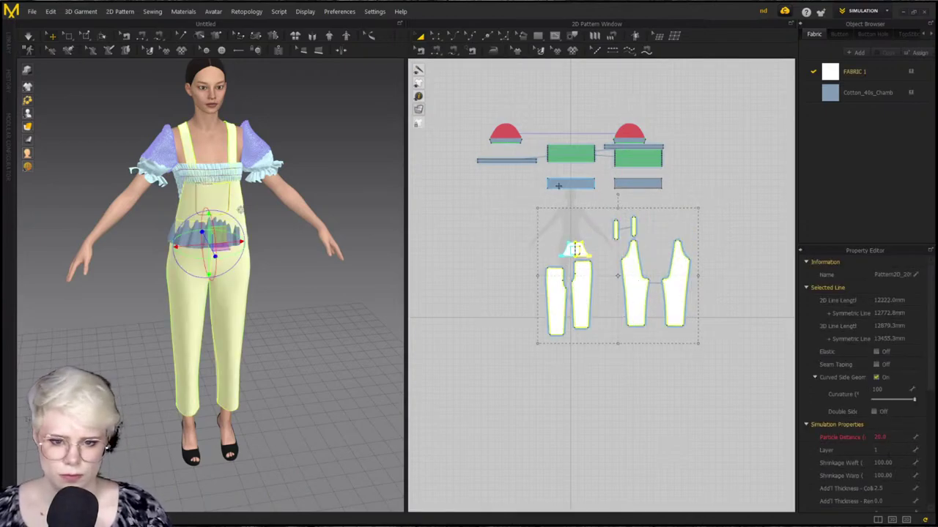
click(570, 184)
click(513, 206)
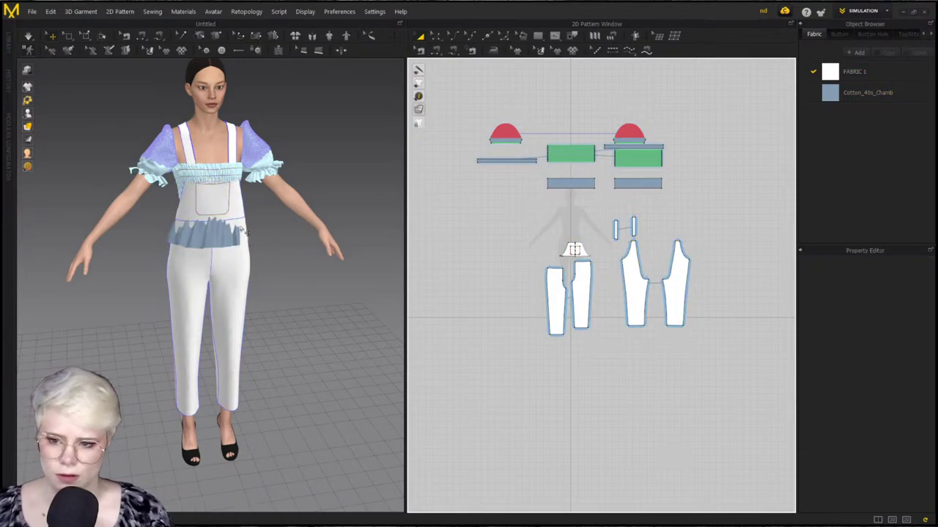
Select the mesh at the front ends of both straps, pull it forward off the smock, and start simulating
scroll(232, 229, up, 5)
middle_drag(224, 172, 224, 276)
right_drag(224, 276, 249, 231)
click(214, 254)
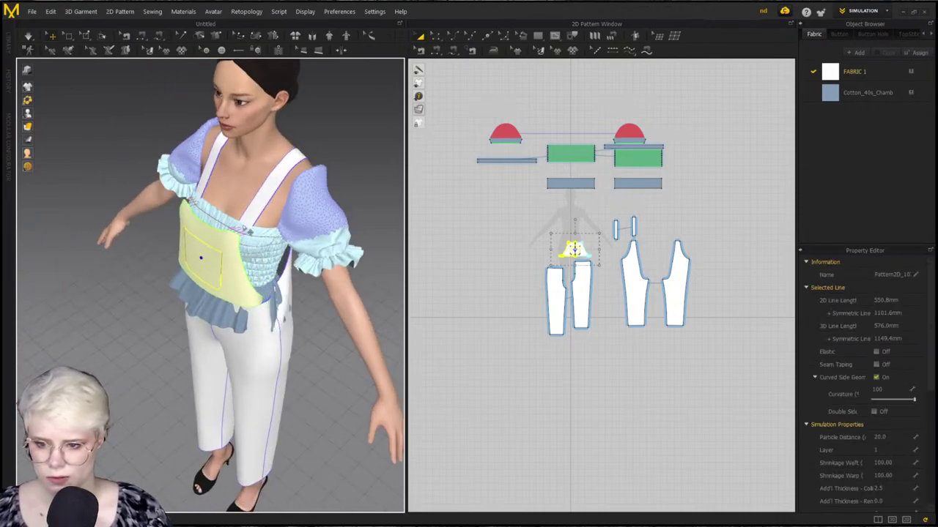
click(69, 36)
scroll(691, 298, up, 4)
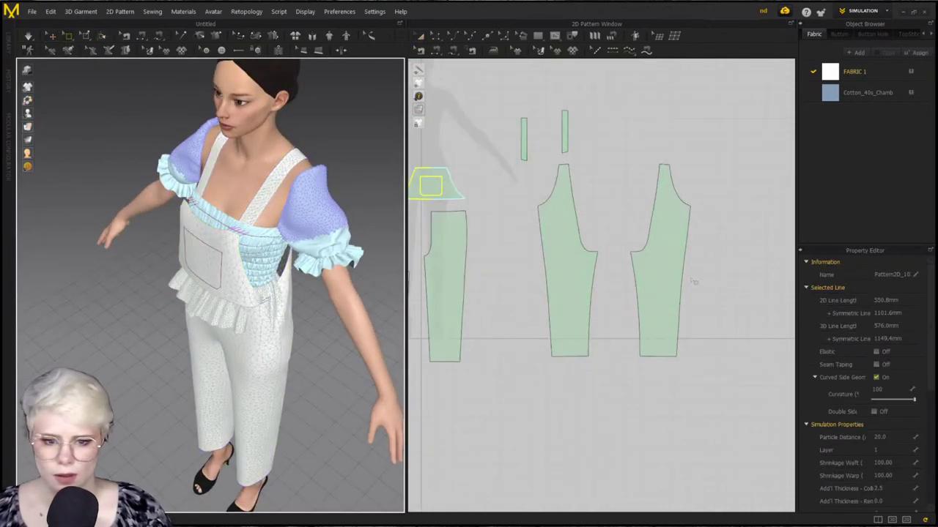
drag(504, 95, 597, 127)
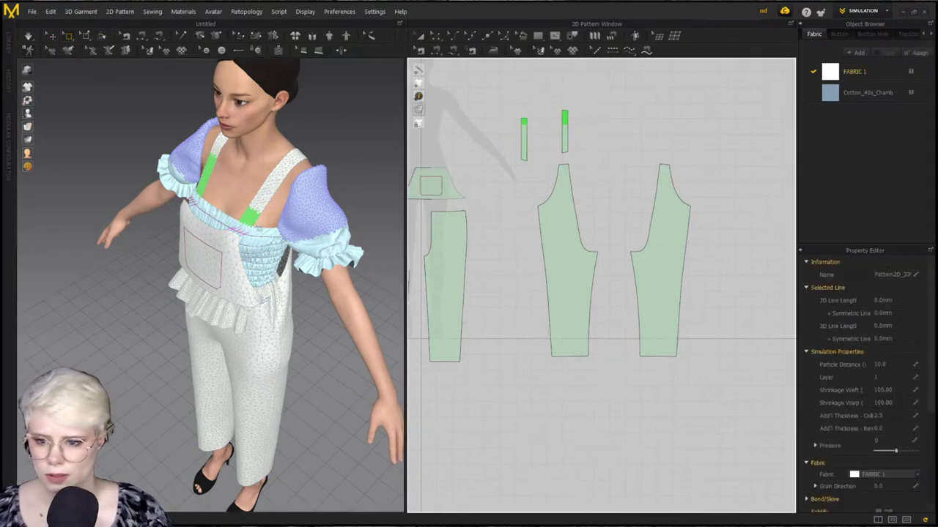
drag(255, 217, 237, 205)
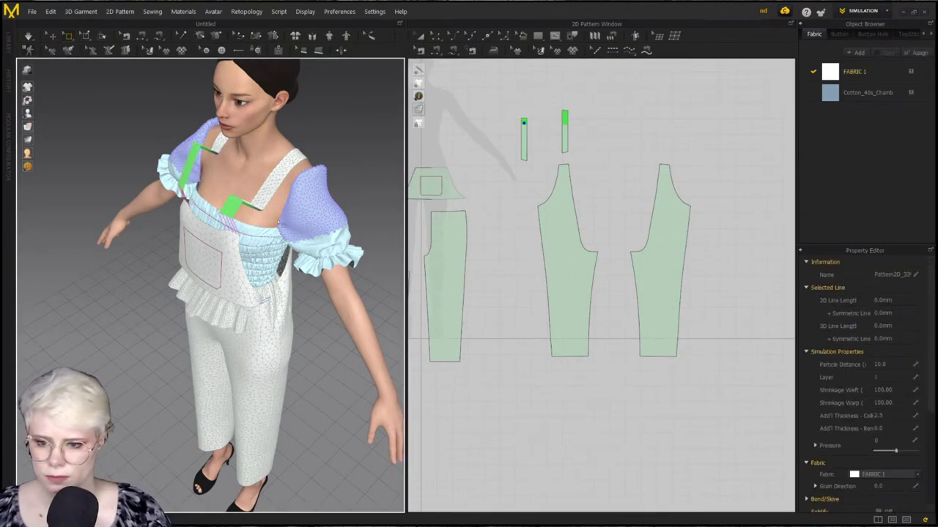
key(space)
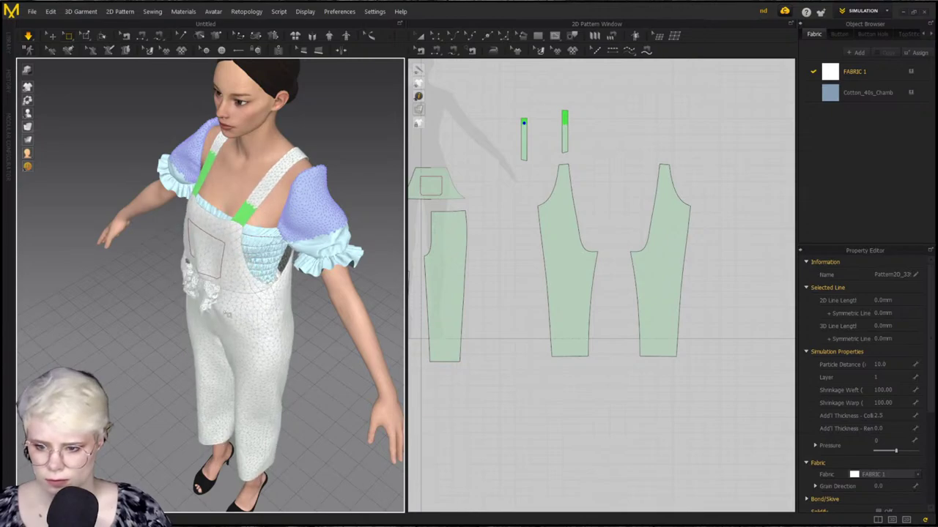
Tug the dungarees' front leg sideways during simulation to pull the tangled peplum fabric underneath
key(2)
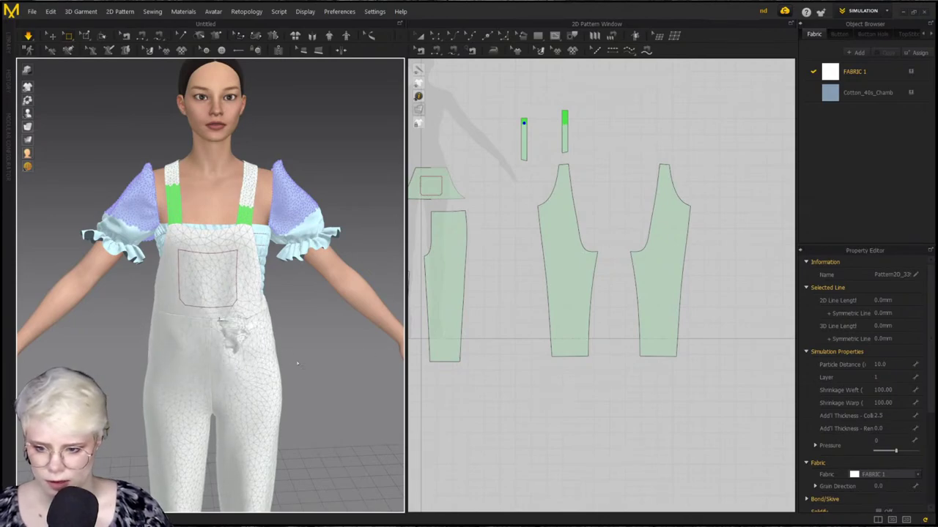
key(1)
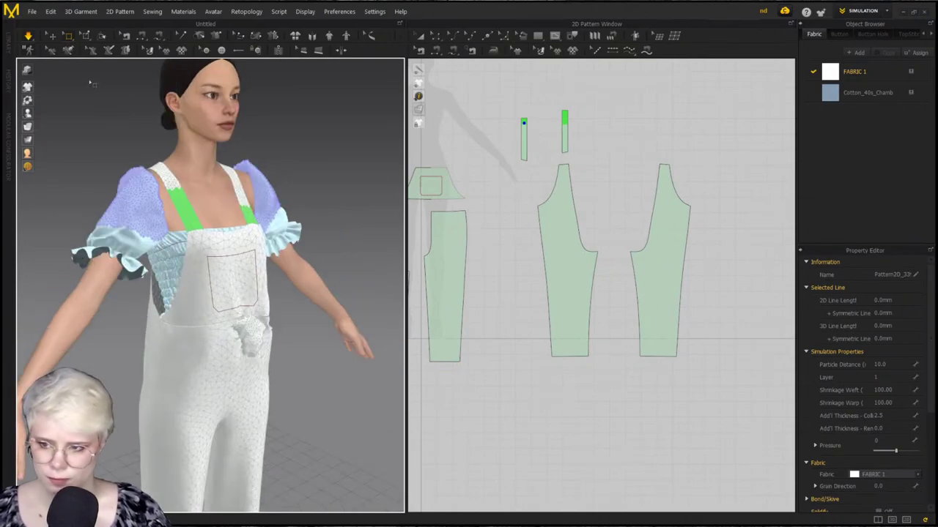
key(space)
click(264, 362)
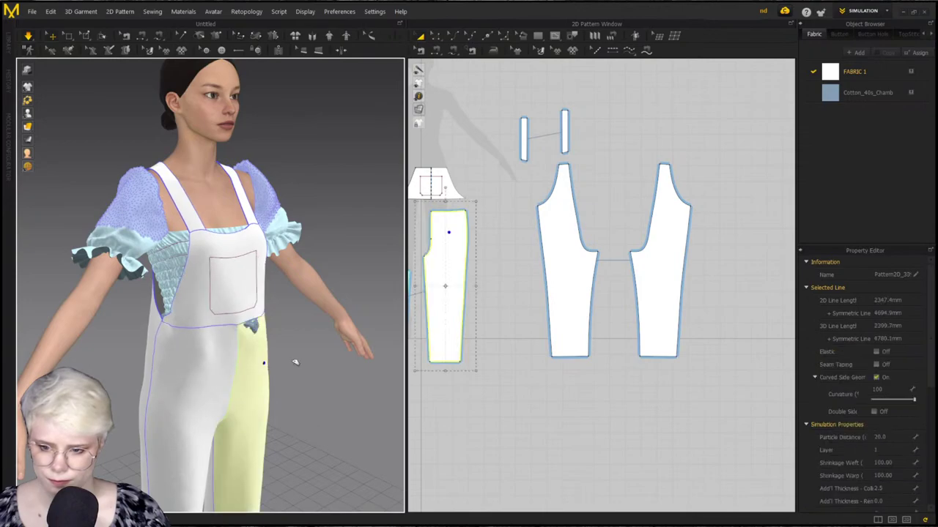
drag(295, 362, 334, 366)
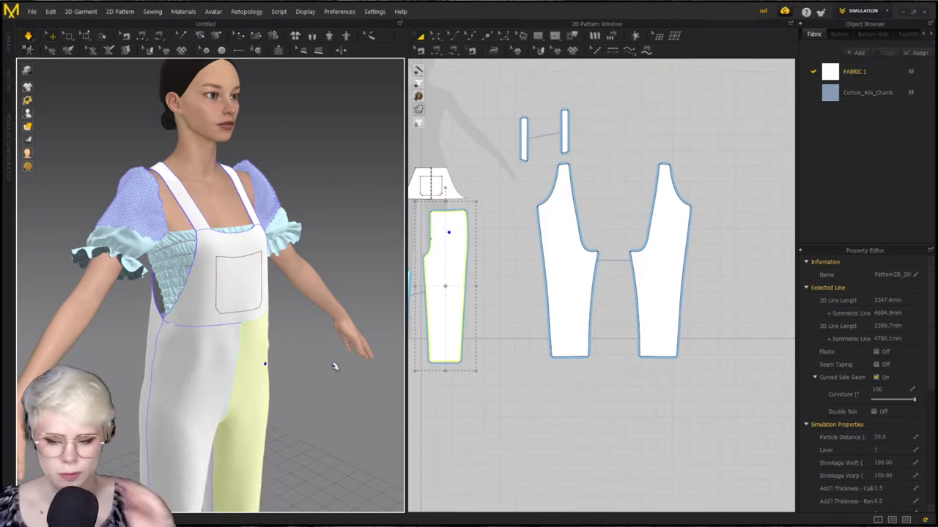
Check the dungarees over the smock top from the side and front, and stop the simulation
right_drag(335, 366, 274, 336)
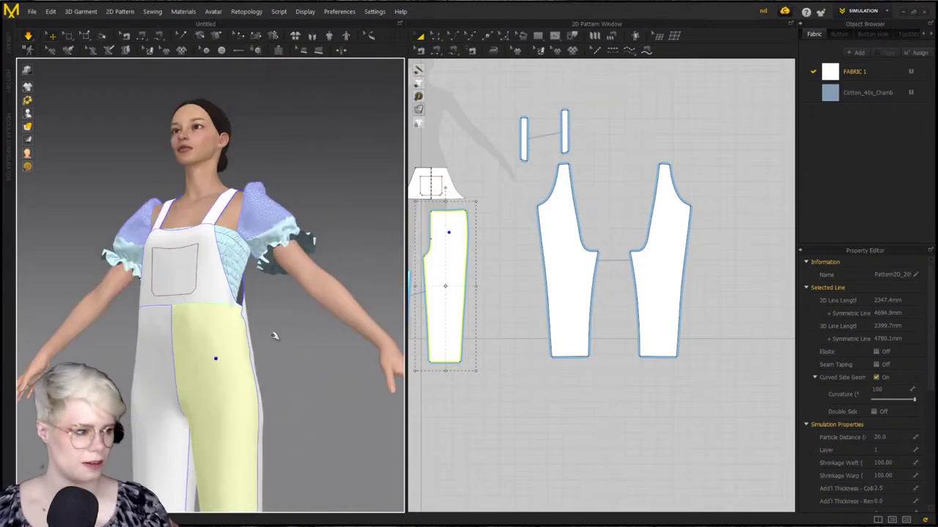
scroll(516, 328, down, 4)
middle_drag(438, 230, 621, 212)
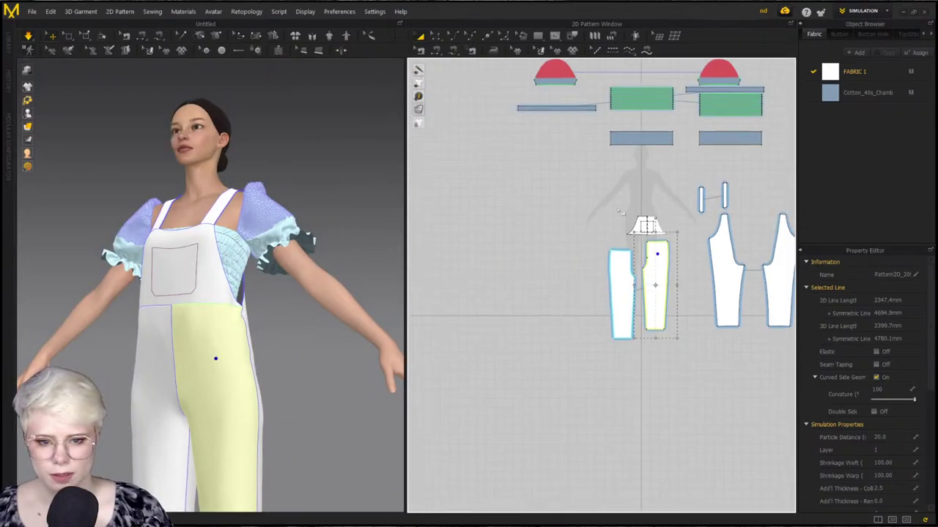
middle_drag(316, 337, 274, 405)
click(265, 356)
mouse_move(265, 356)
right_down()
mouse_move(282, 362)
mouse_move(277, 370)
right_up()
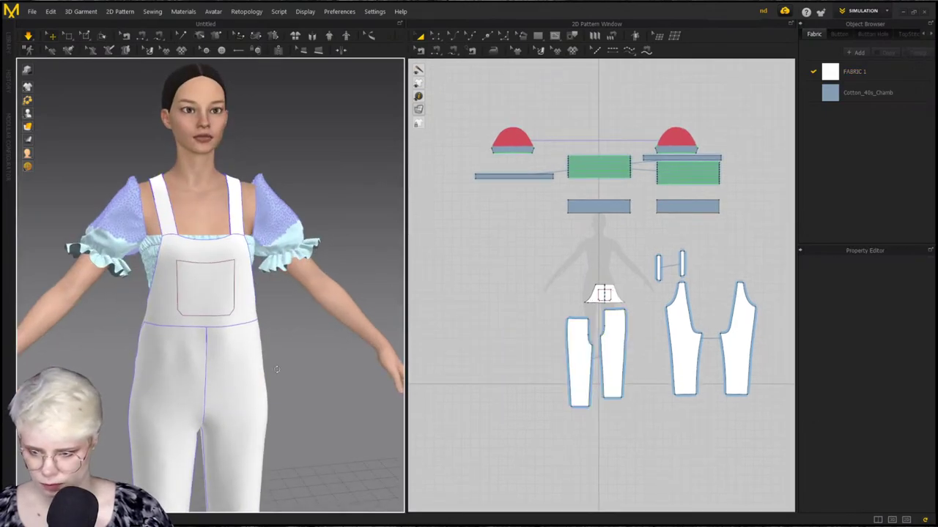
scroll(288, 359, down, 2)
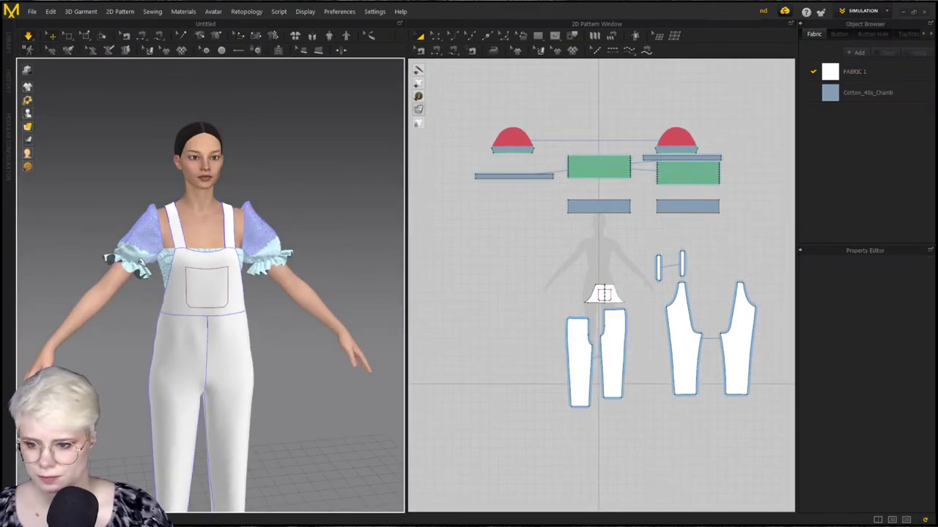
click(139, 268)
key(space)
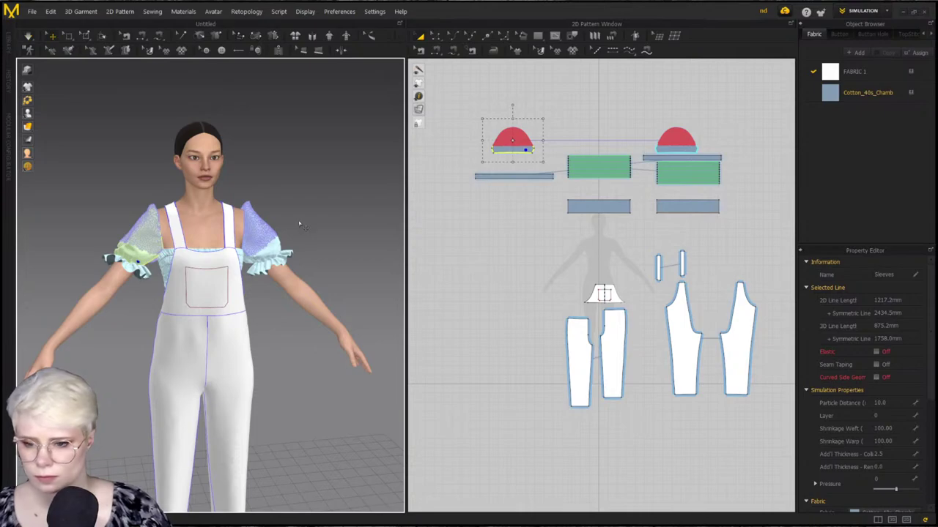
Examine the smock's sleeves and the dungarees' bib on the avatar from the front
click(299, 224)
click(138, 266)
click(266, 294)
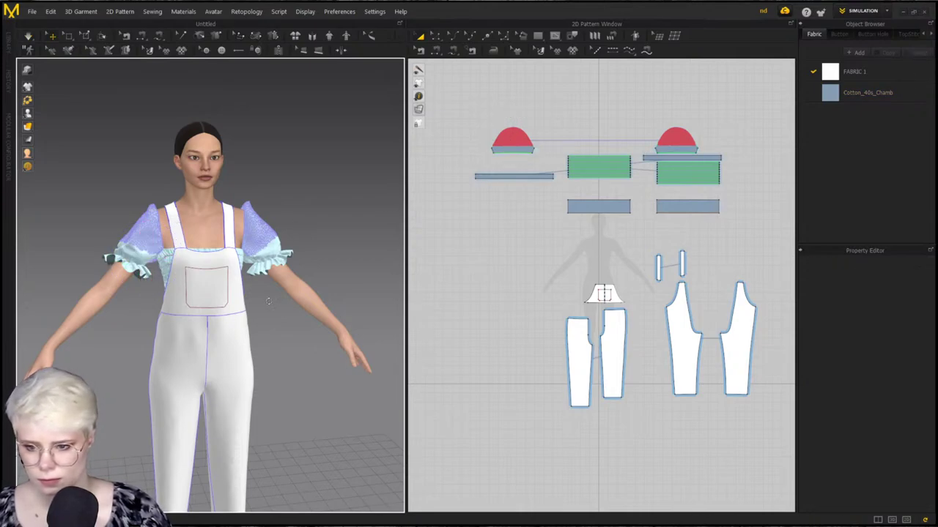
right_drag(258, 299, 230, 259)
scroll(230, 263, up, 3)
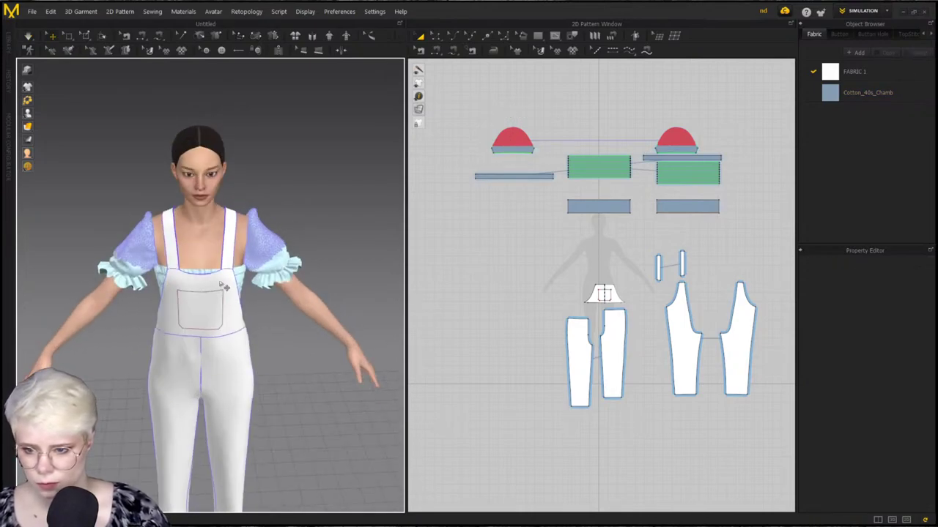
click(227, 281)
click(227, 278)
Search the fabric library for denim and add Denim_Lightweight to the project's fabric list
click(6, 82)
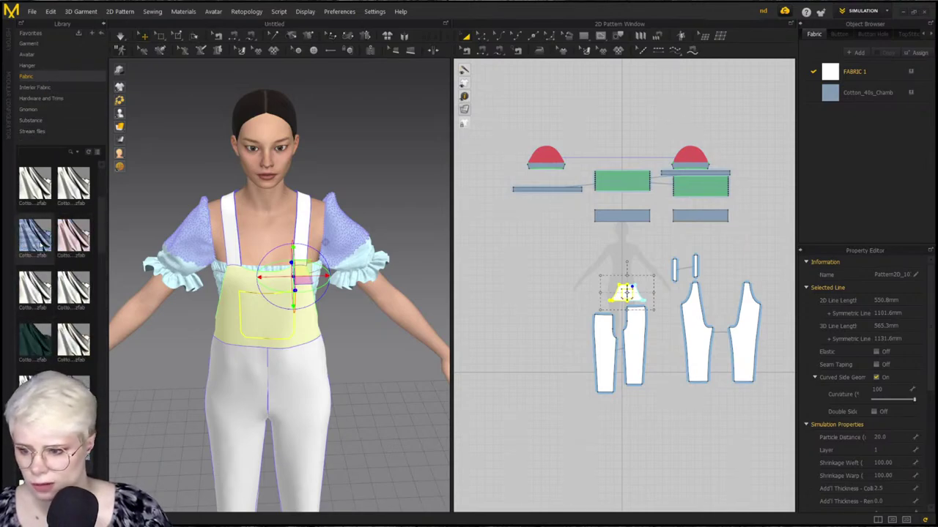
scroll(52, 274, down, 8)
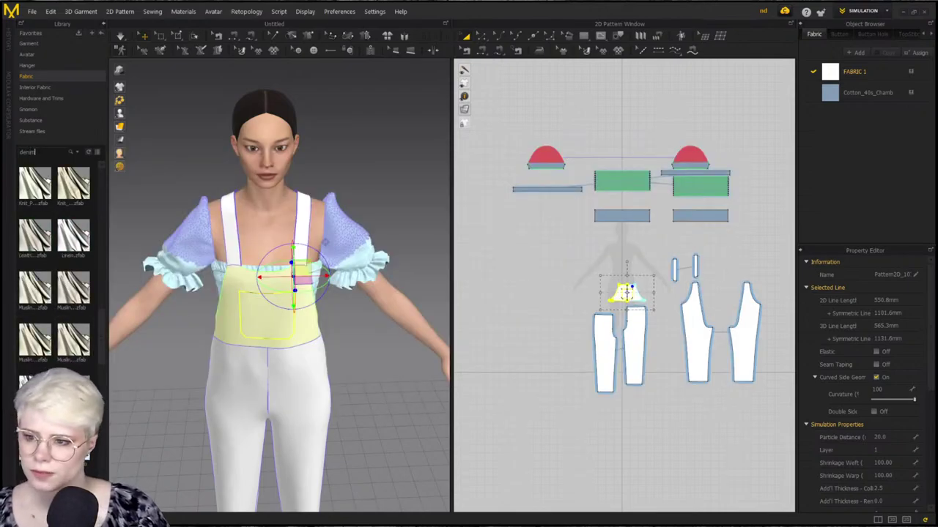
key(Return)
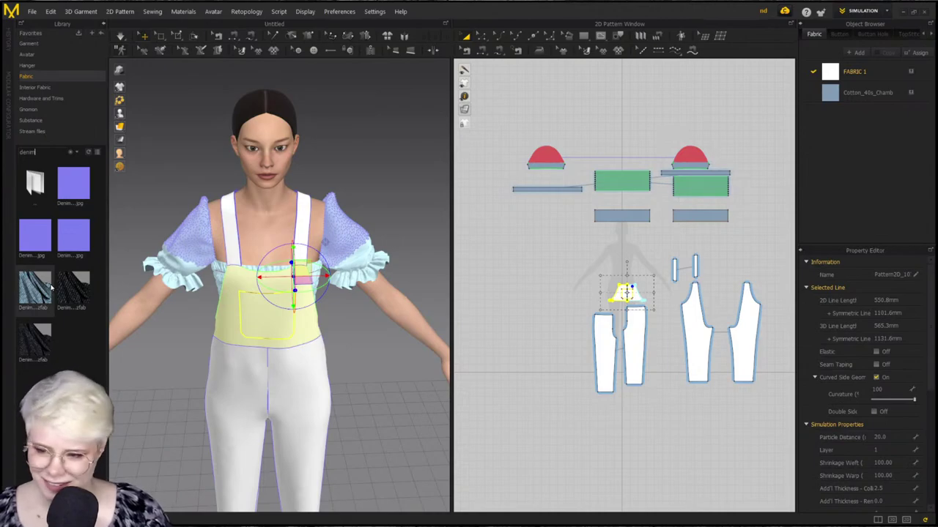
drag(40, 288, 877, 140)
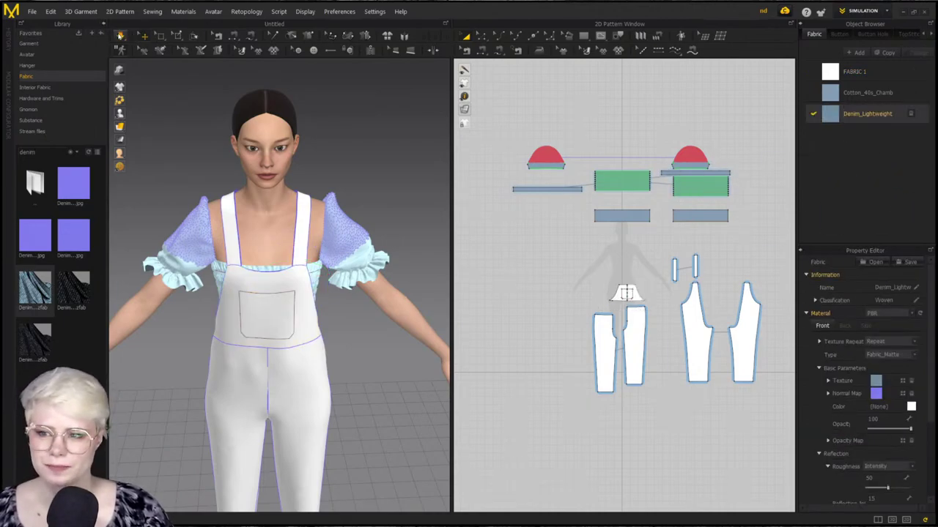
click(103, 24)
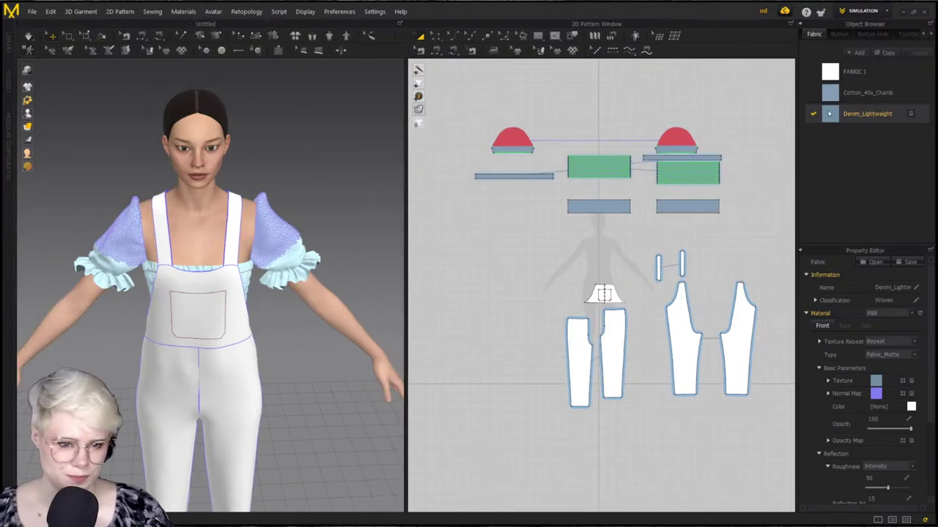
Assign the Denim_Lightweight fabric to all the dungaree patterns
scroll(743, 388, down, 2)
drag(750, 400, 451, 226)
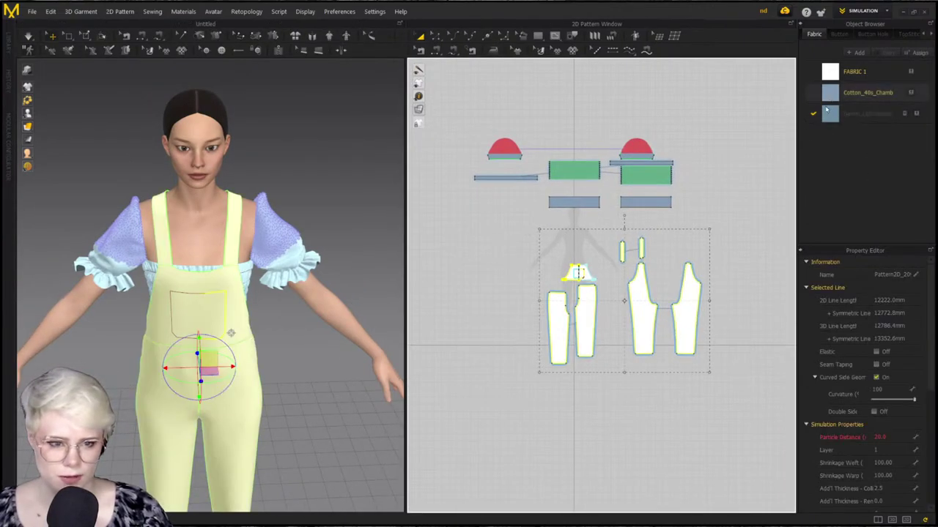
click(868, 114)
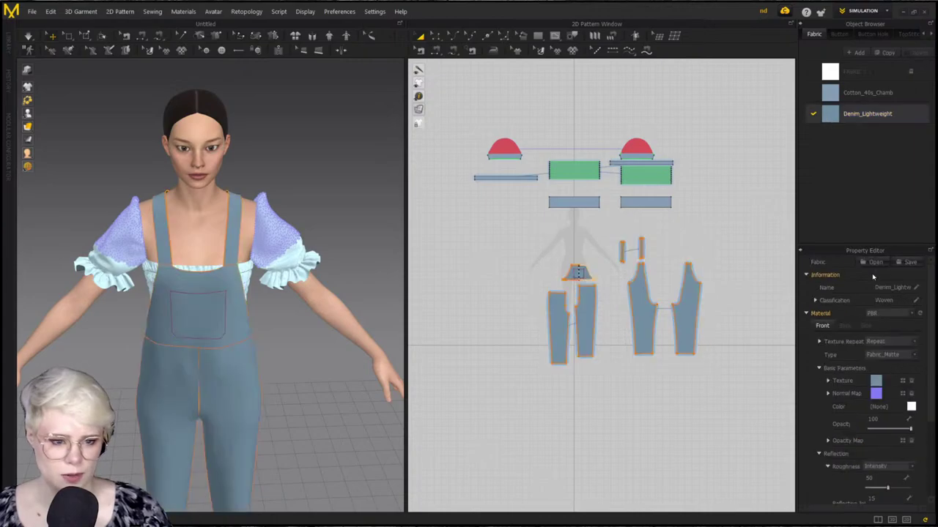
Change Denim_Lightweight's material type to Substance and load SoftPlaid.sbsar from the Substance folder in Stream files
click(909, 315)
click(899, 329)
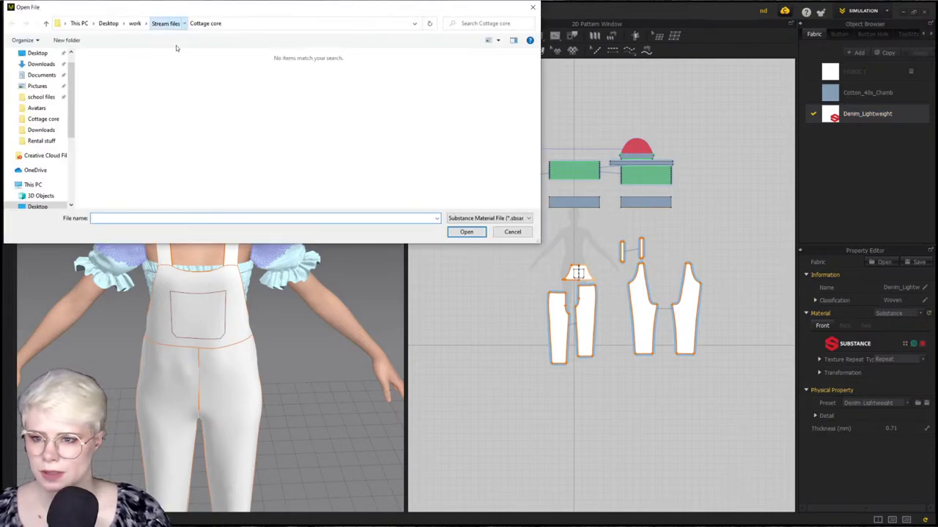
click(165, 23)
double_click(370, 79)
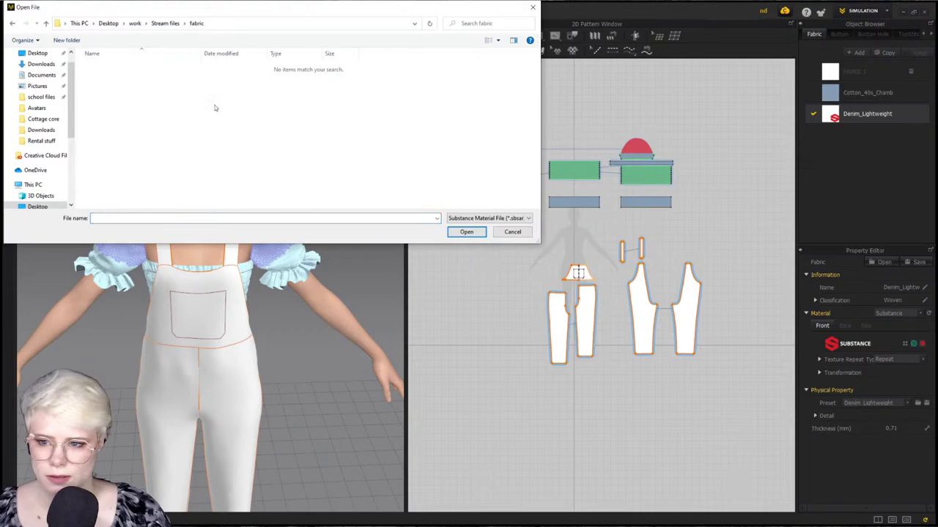
click(166, 25)
double_click(194, 78)
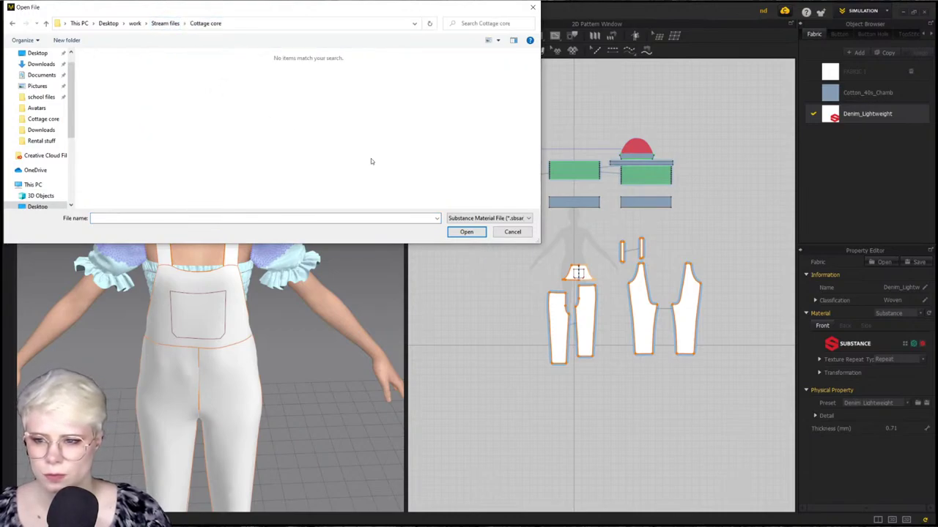
click(166, 23)
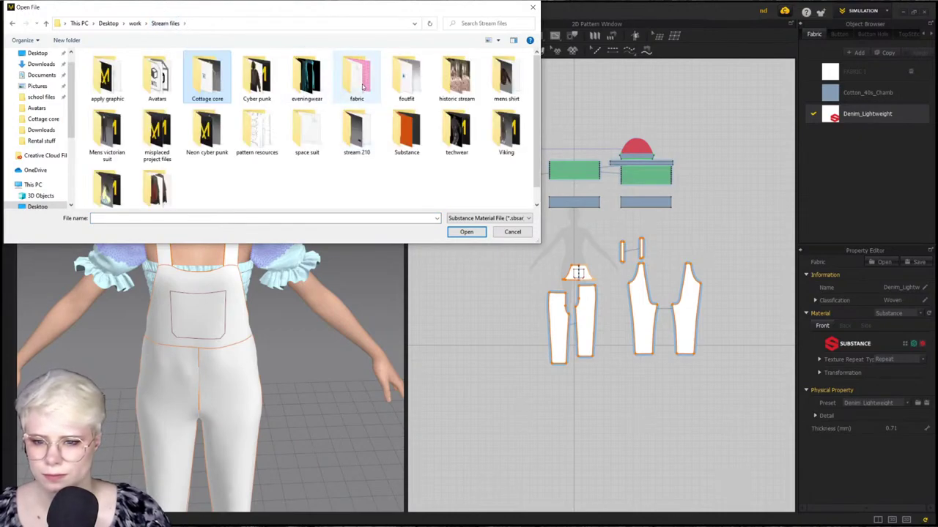
double_click(406, 133)
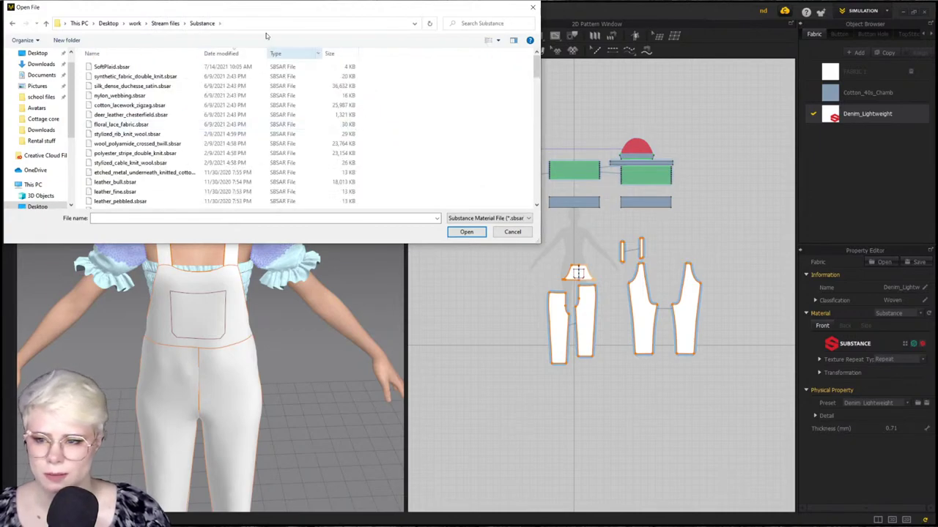
click(131, 67)
click(468, 233)
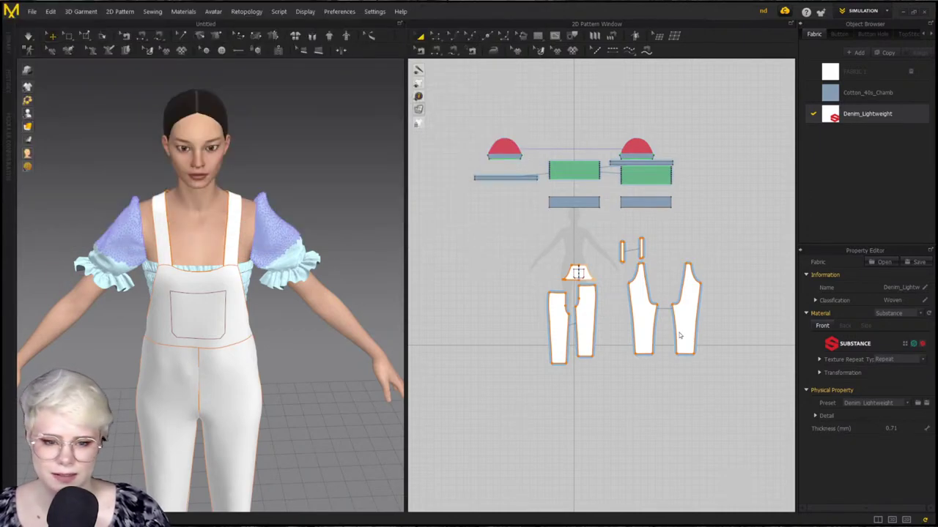
scroll(463, 351, down, 2)
scroll(440, 322, up, 3)
right_drag(300, 315, 300, 288)
Select the Denim_Lightweight fabric and reveal the custom properties of its plaid Substance material, including the colour swatches
click(709, 316)
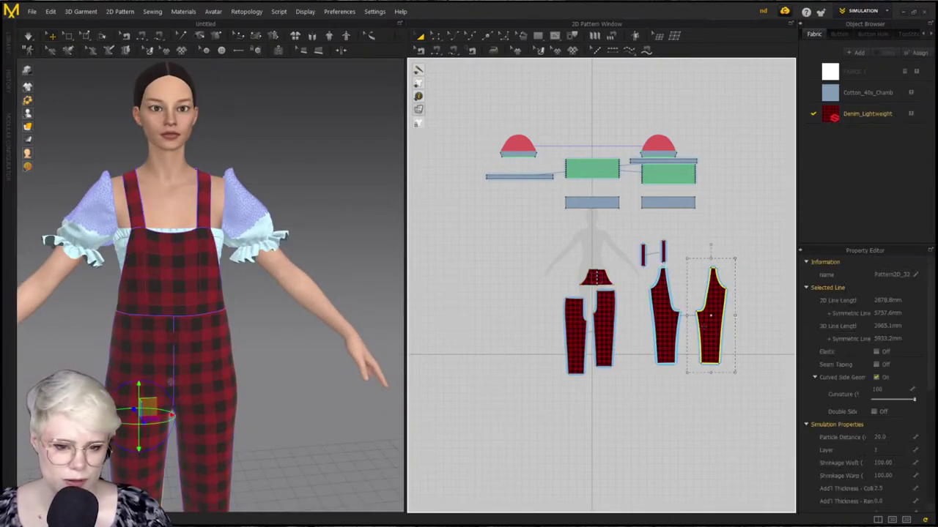
click(849, 150)
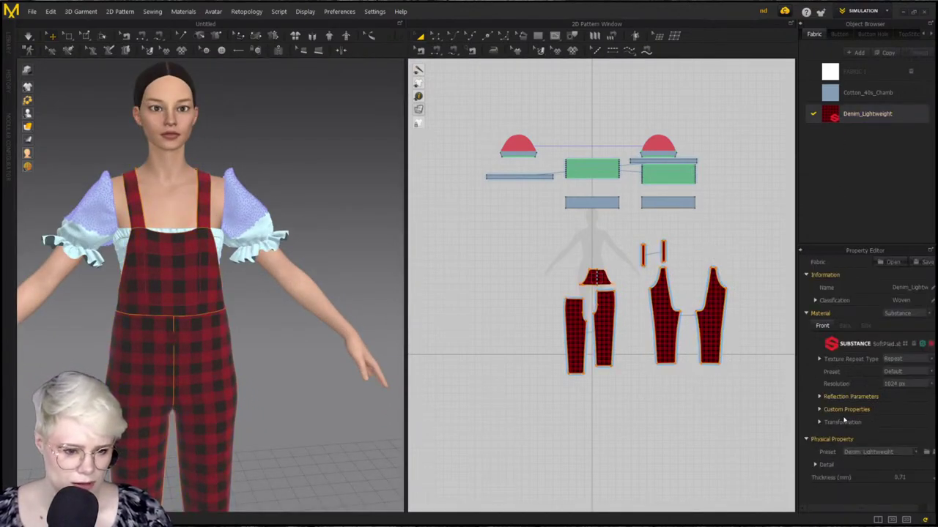
click(819, 409)
scroll(838, 440, down, 2)
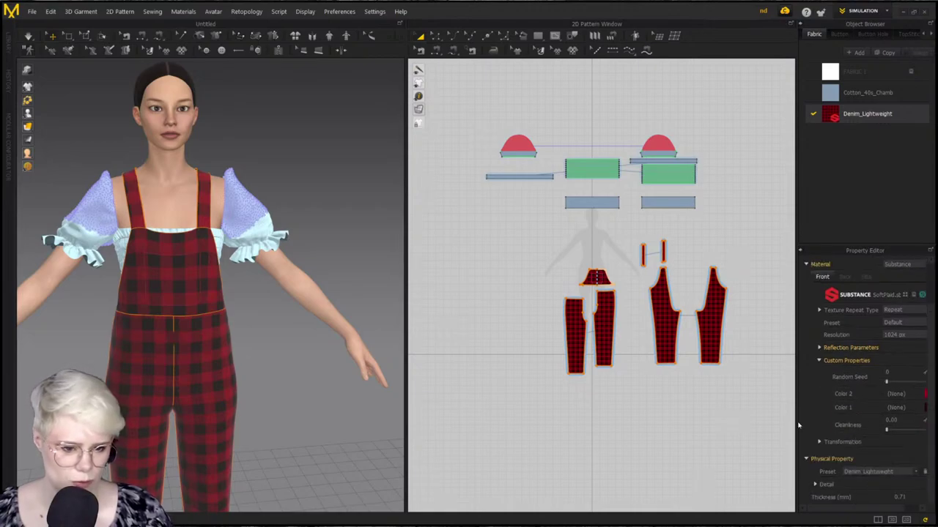
drag(798, 425, 792, 410)
Set Color 2 of the dungarees' plaid to white, FFFFFF
click(910, 403)
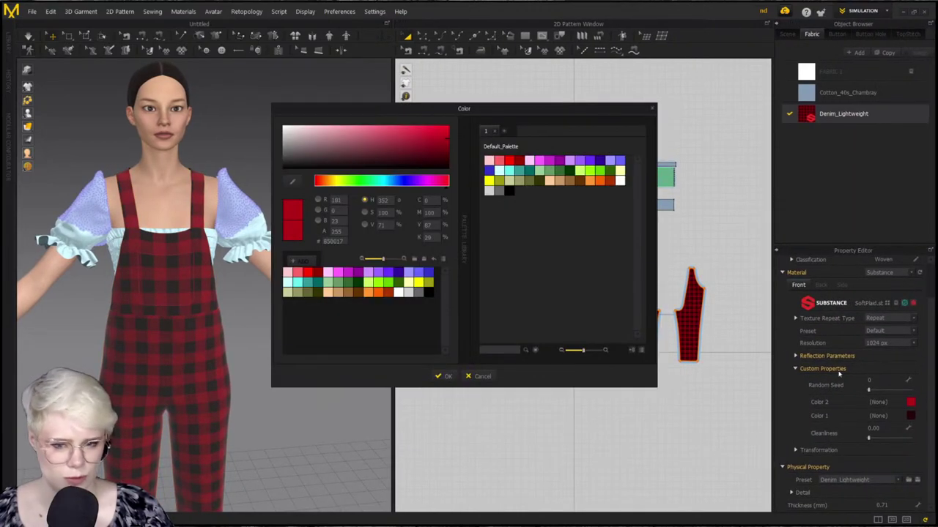
drag(334, 135, 319, 126)
drag(260, 141, 255, 131)
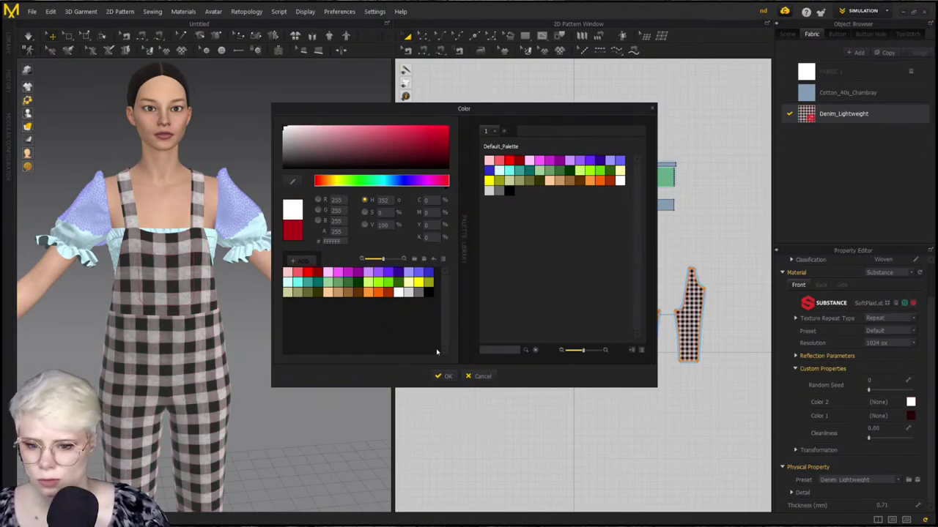
click(447, 377)
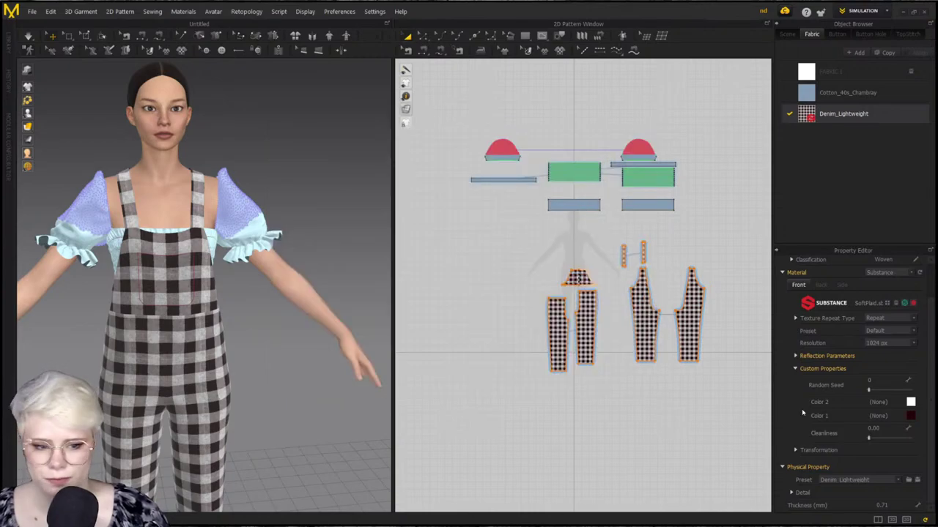
Unfreeze the smock's sleeves, bodice and the cuff ruffle on the avatar's right arm
right_drag(268, 348, 244, 347)
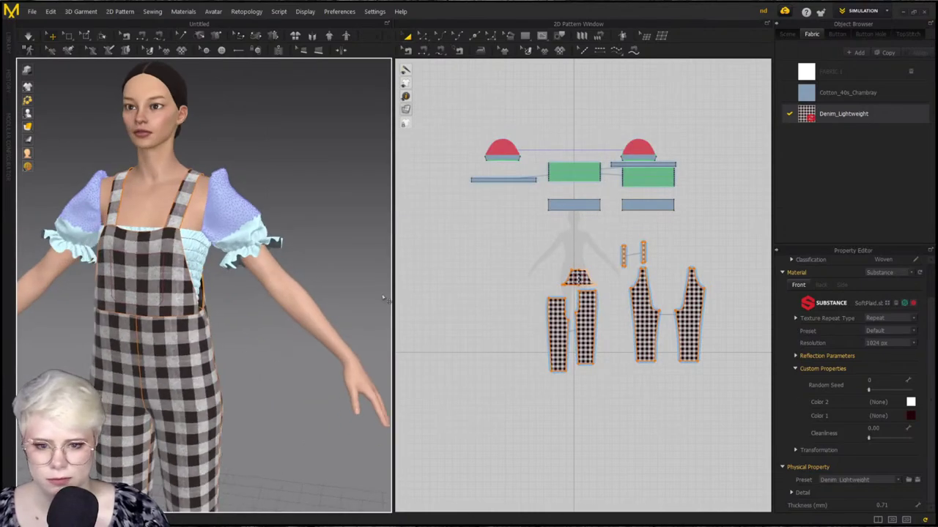
click(278, 247)
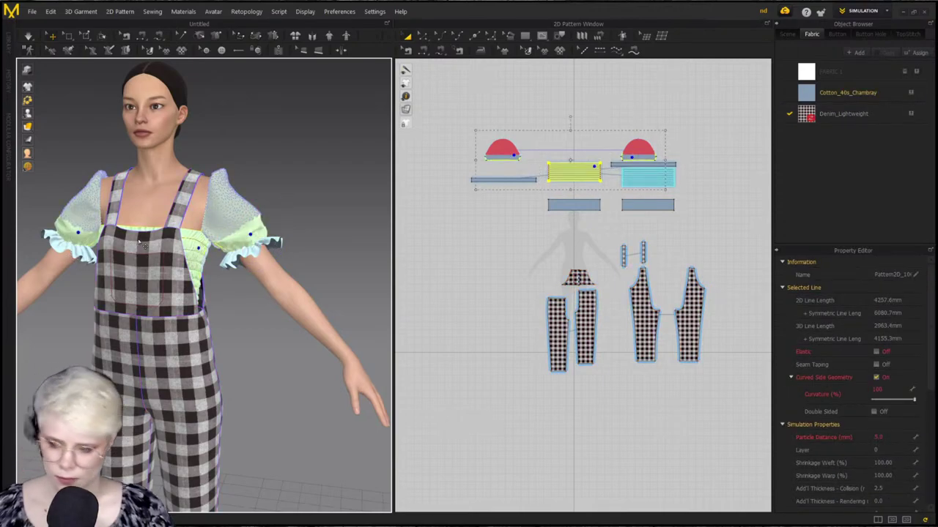
shift+click(59, 244)
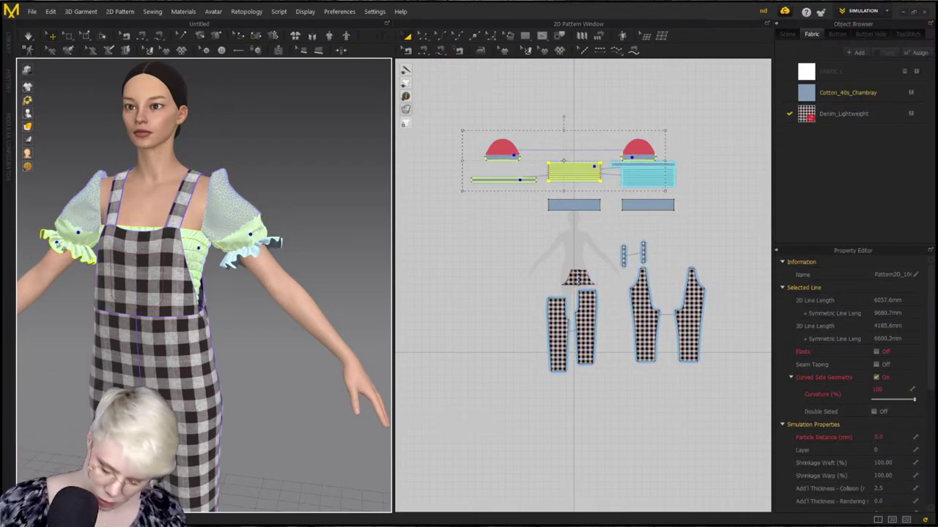
click(276, 161)
right_drag(229, 257, 255, 255)
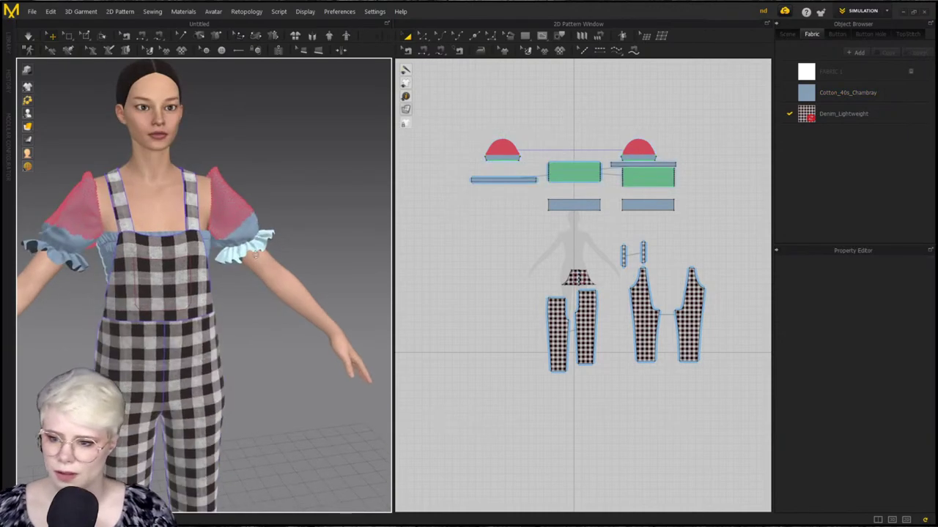
Set Color 2 of the Denim_Lightweight plaid to a light blue with hue 227, saturation 27% and value 100%
click(587, 322)
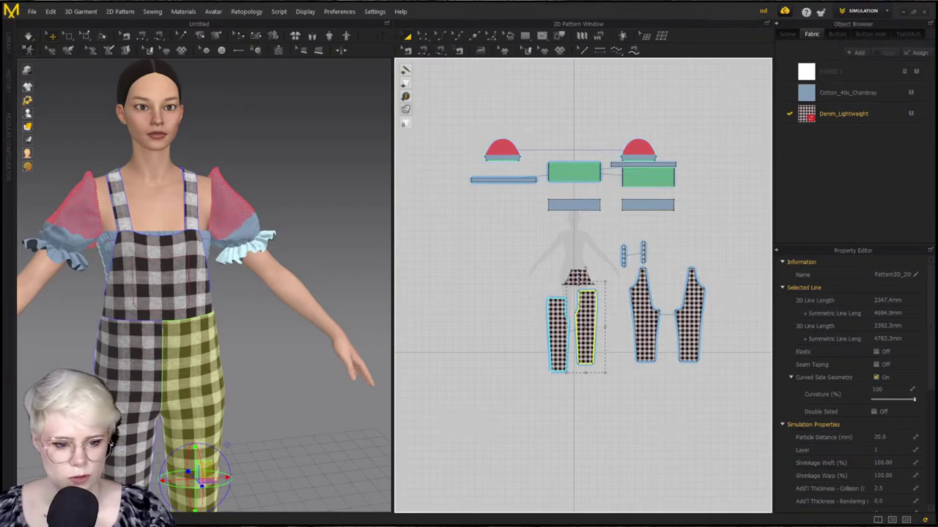
double_click(844, 113)
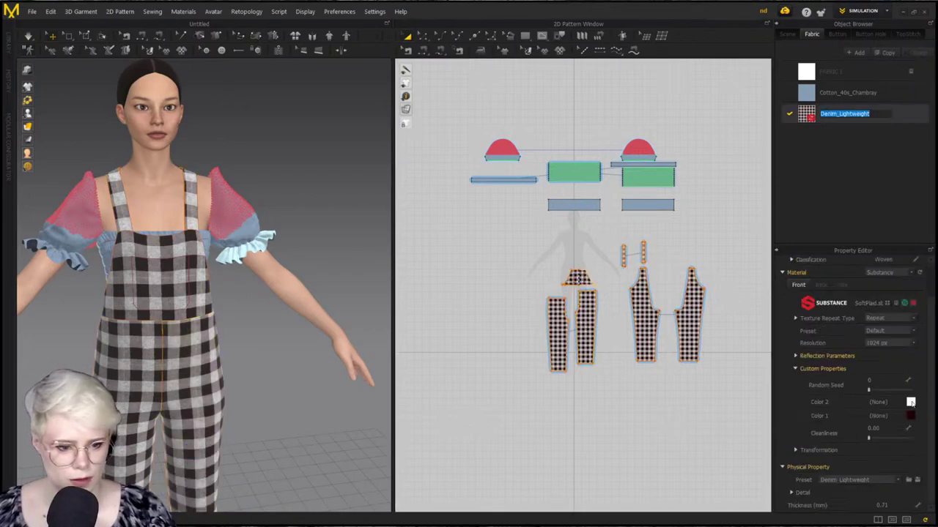
click(911, 402)
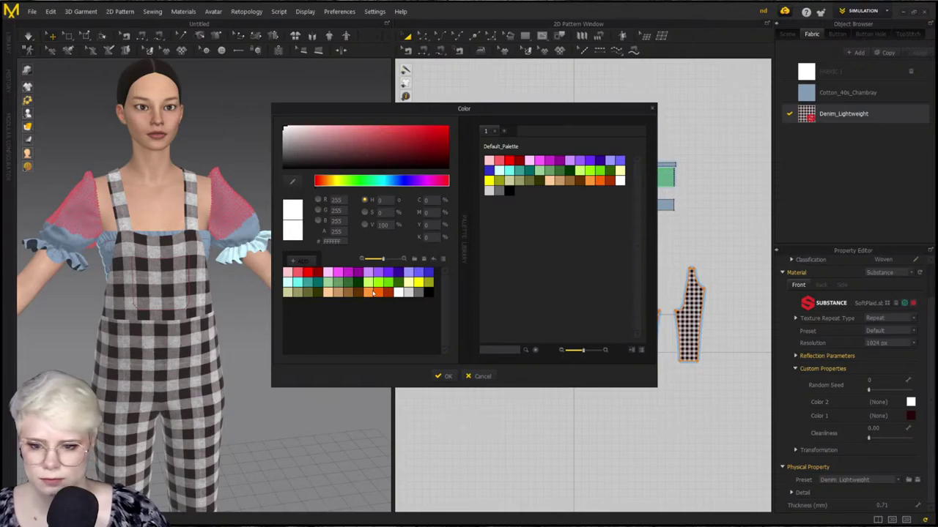
click(328, 272)
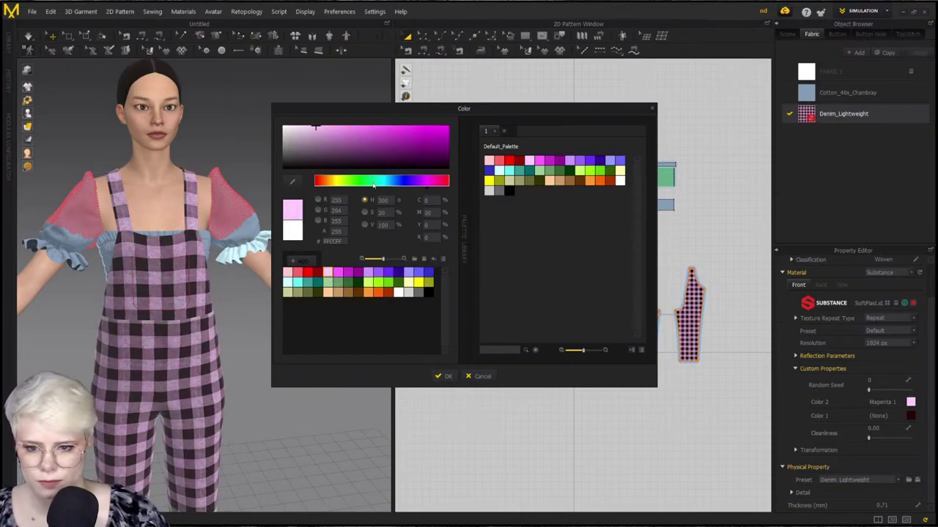
click(399, 184)
mouse_move(333, 138)
mouse_down()
mouse_move(308, 124)
mouse_move(328, 123)
mouse_up()
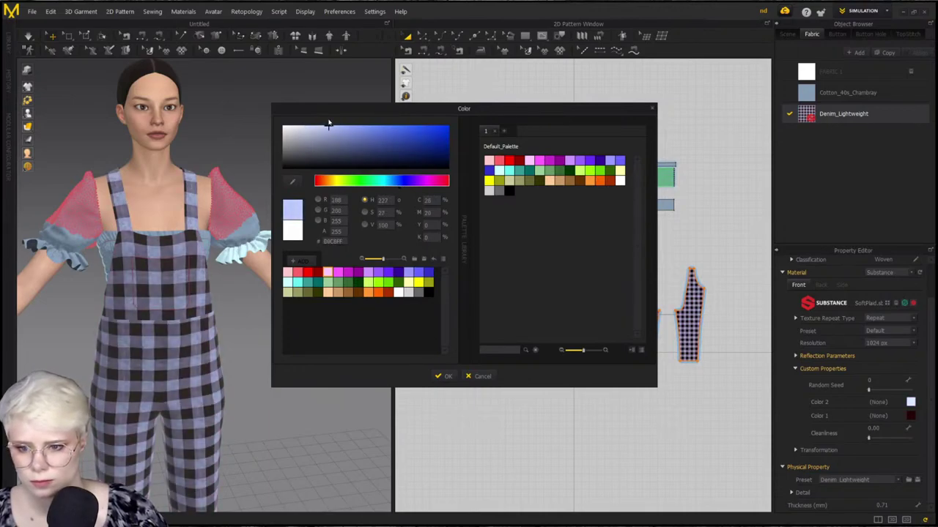
click(444, 377)
Move one sleeve ruffle pattern above the smock pieces in the 2D layout, and browse the cotton fabrics in the library
scroll(255, 337, up, 3)
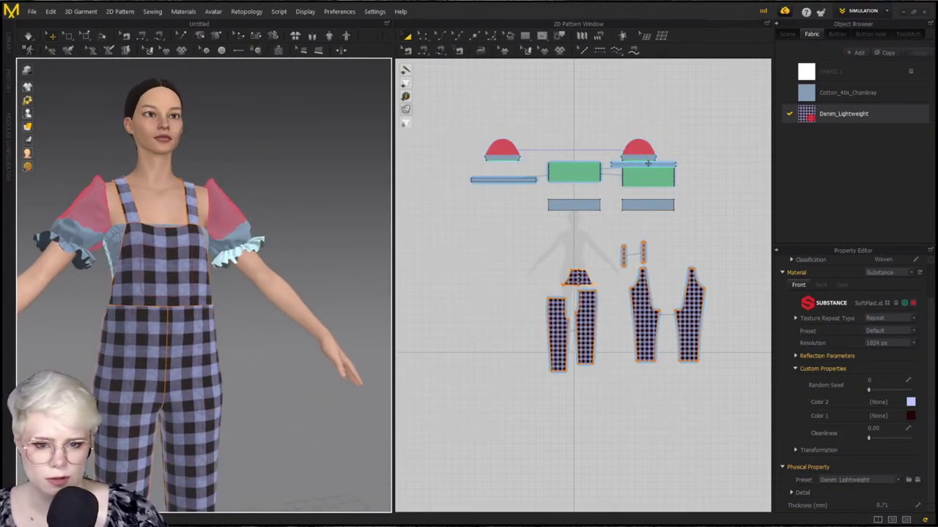
drag(650, 164, 587, 123)
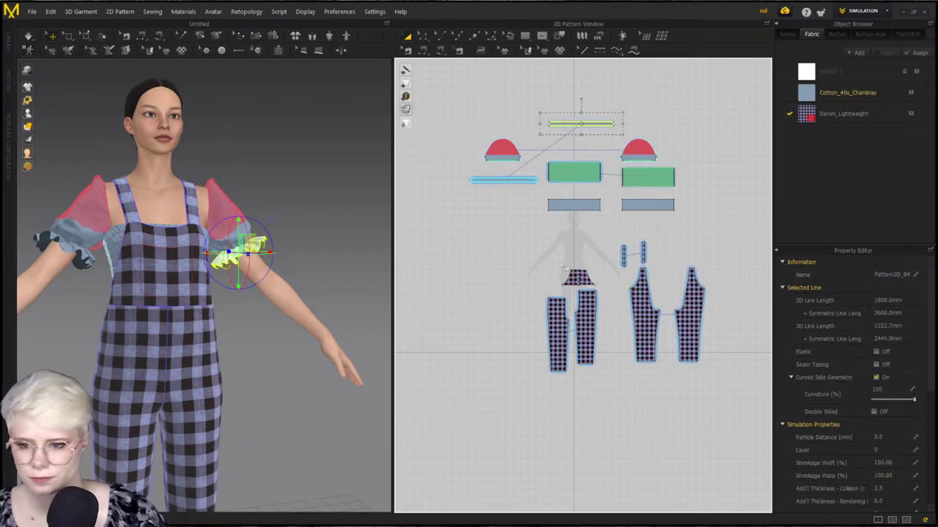
click(533, 275)
click(8, 44)
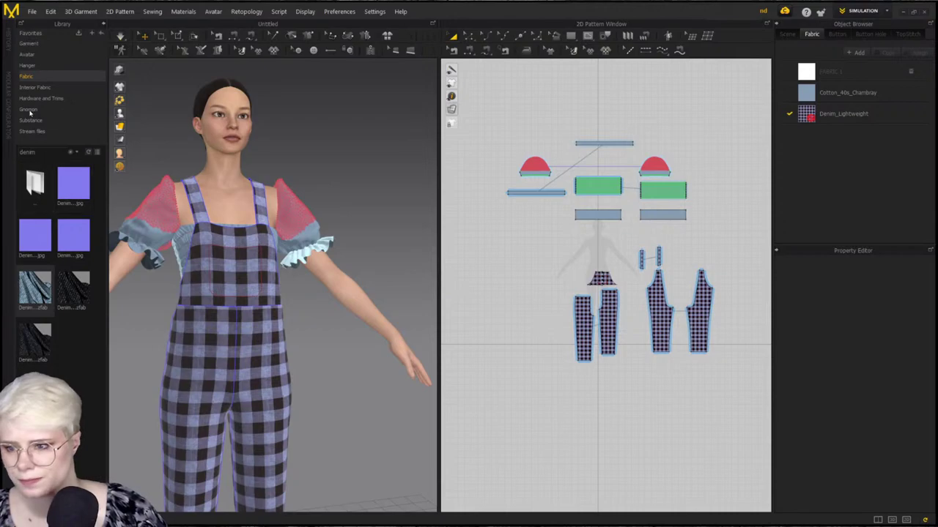
click(39, 74)
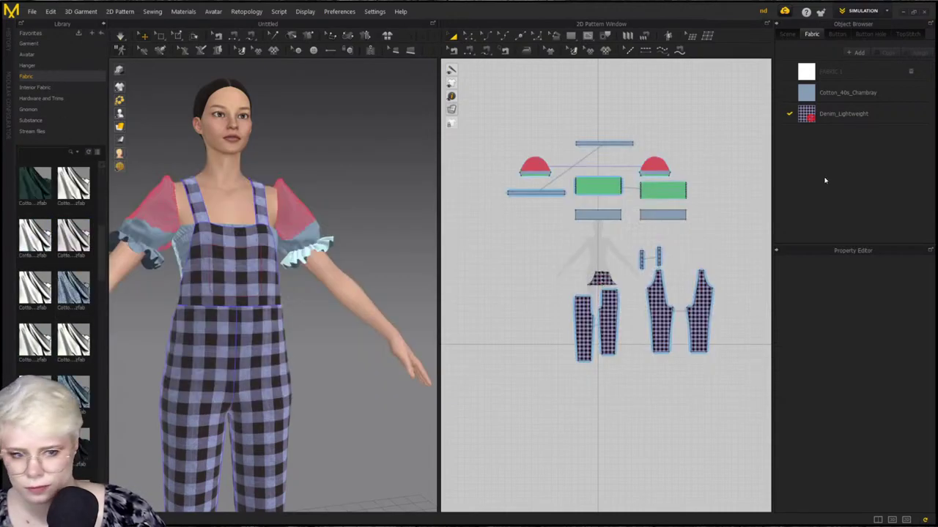
Desaturate the texture of the Cotton_40s_Chambray fabric
click(811, 94)
click(804, 340)
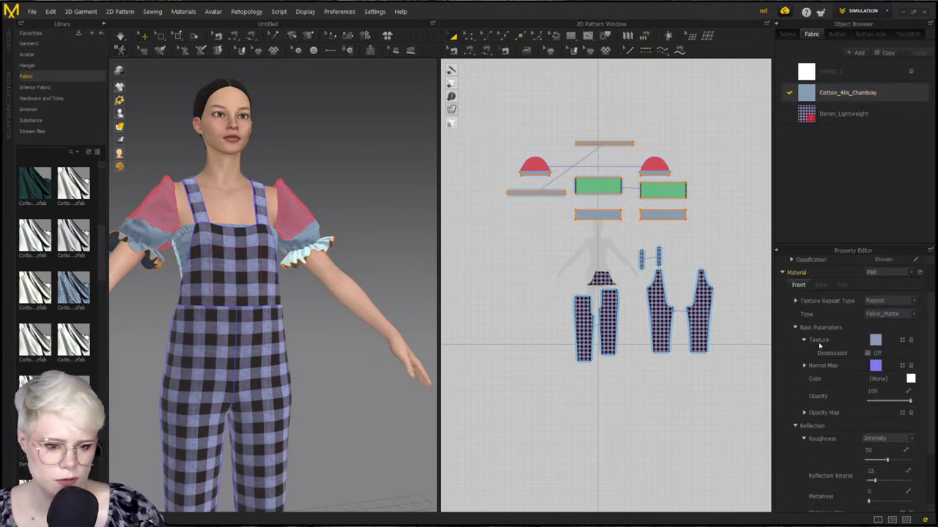
click(868, 354)
Tint the Cotton_40s_Chambray fabric a muted taupe, A2988B, and view the outfit from the front
click(911, 420)
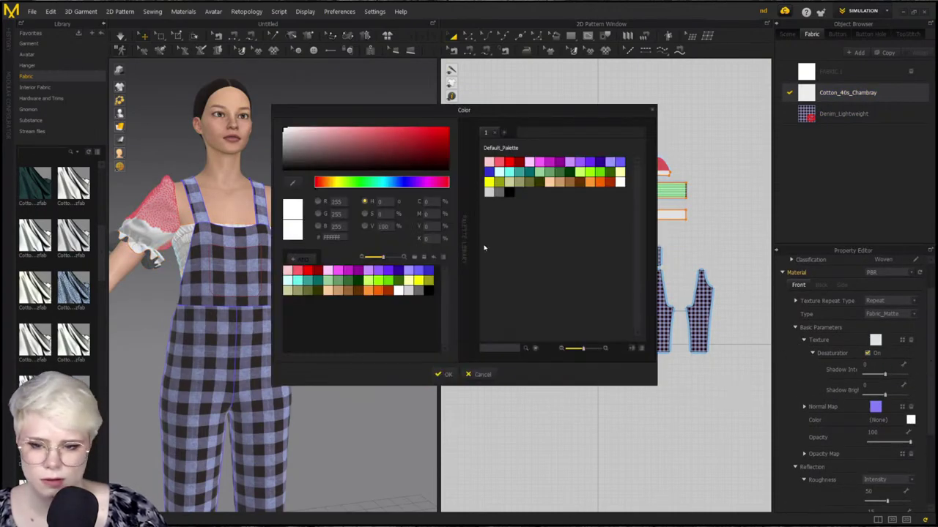
mouse_move(327, 189)
mouse_down()
mouse_move(399, 189)
mouse_move(326, 189)
mouse_up()
click(307, 144)
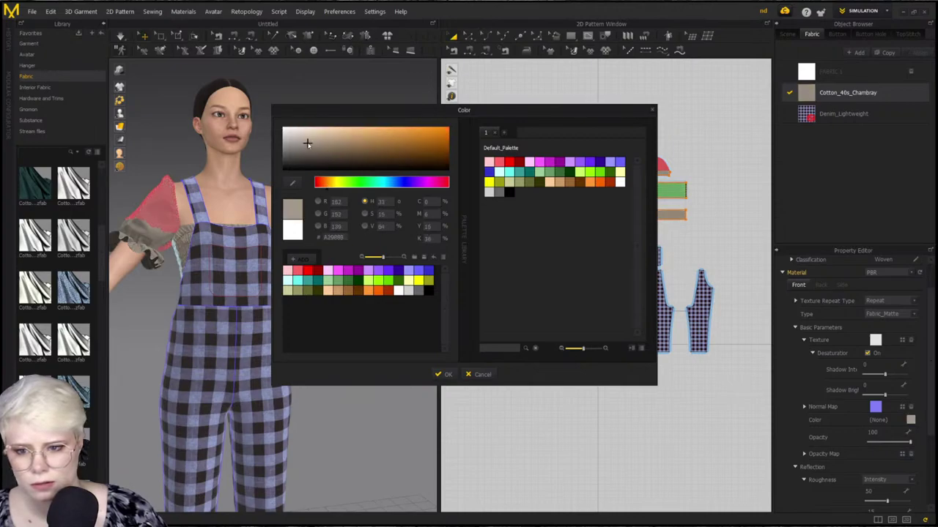
click(445, 375)
key(2)
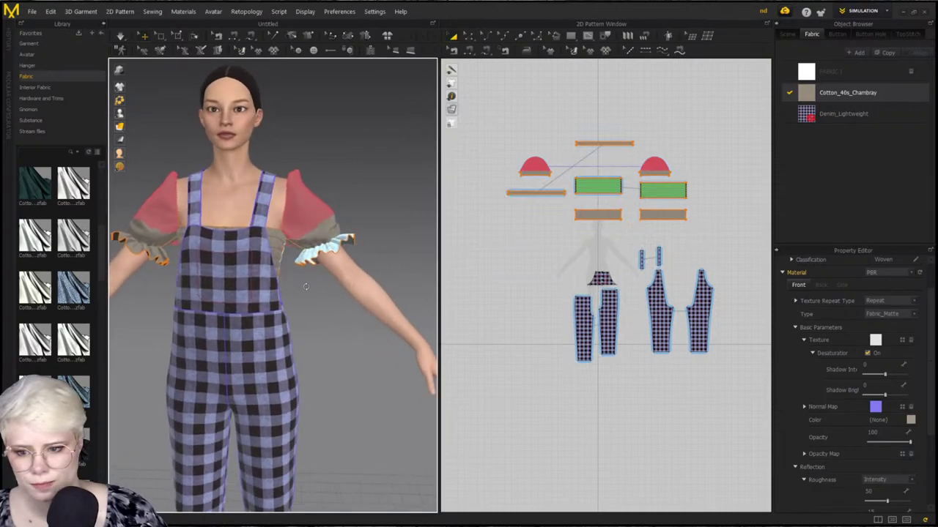
Set the Cotton_40s_Chambray fabric's colour to the palette's Magenta 1, FFCCFF
drag(753, 375, 528, 249)
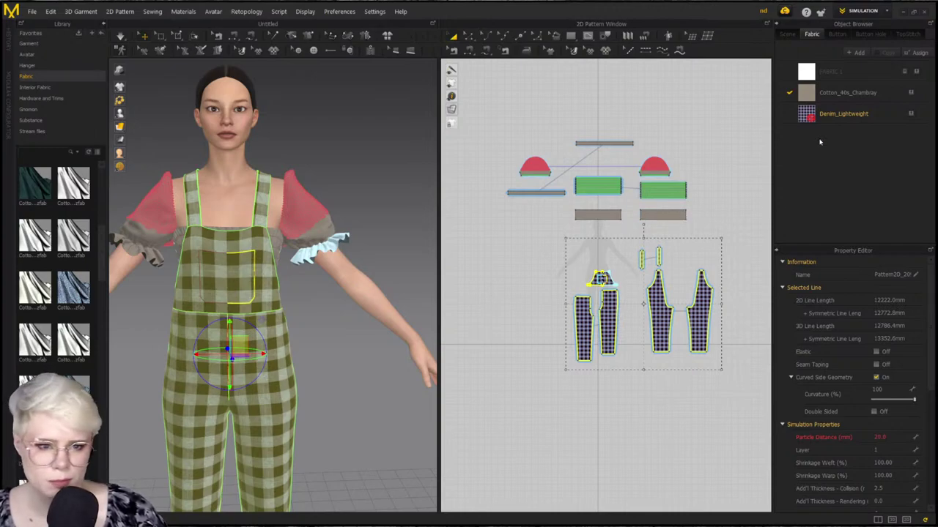
click(846, 93)
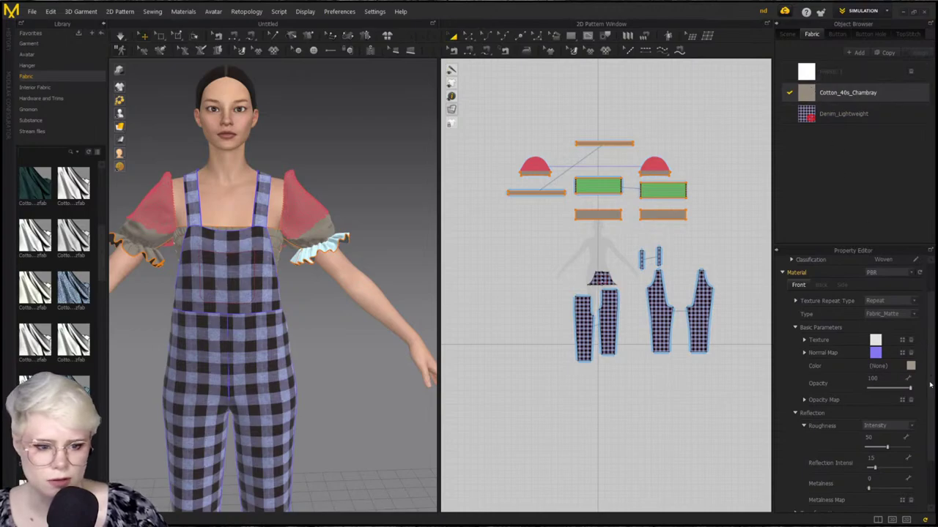
click(879, 366)
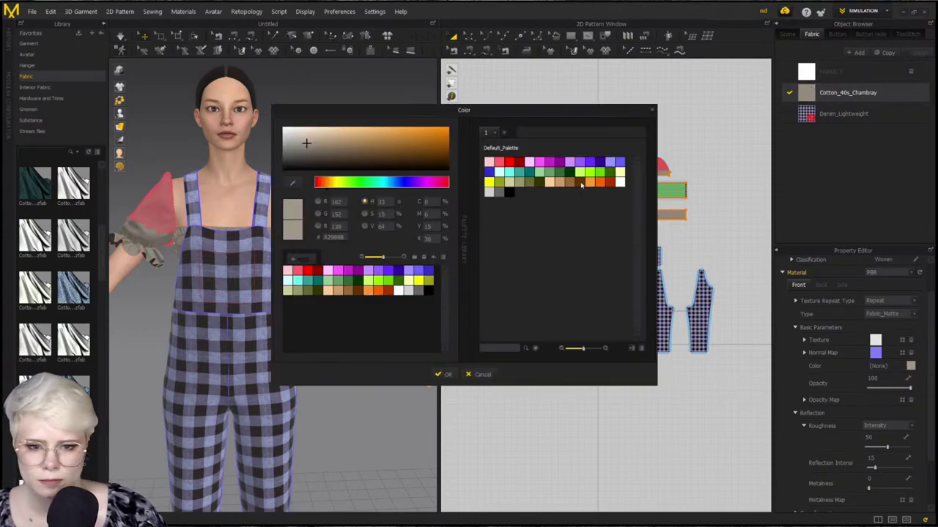
click(534, 162)
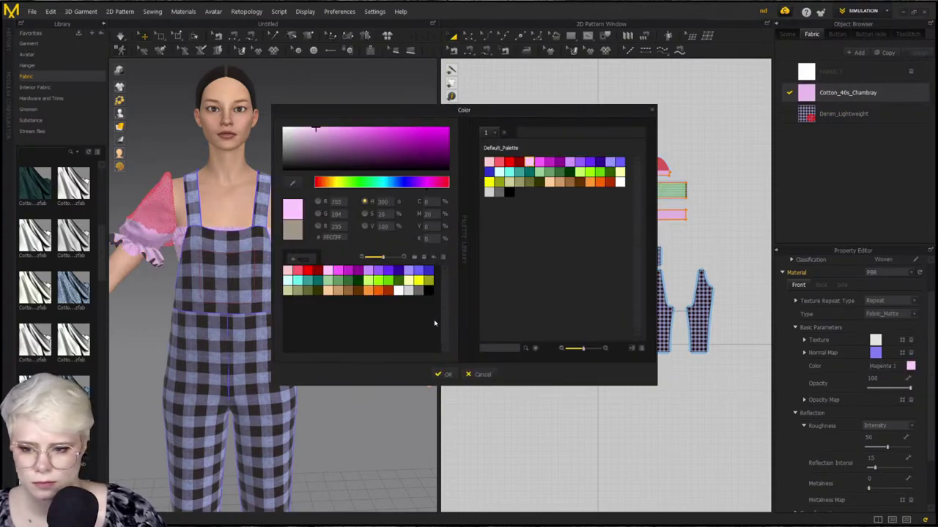
click(445, 376)
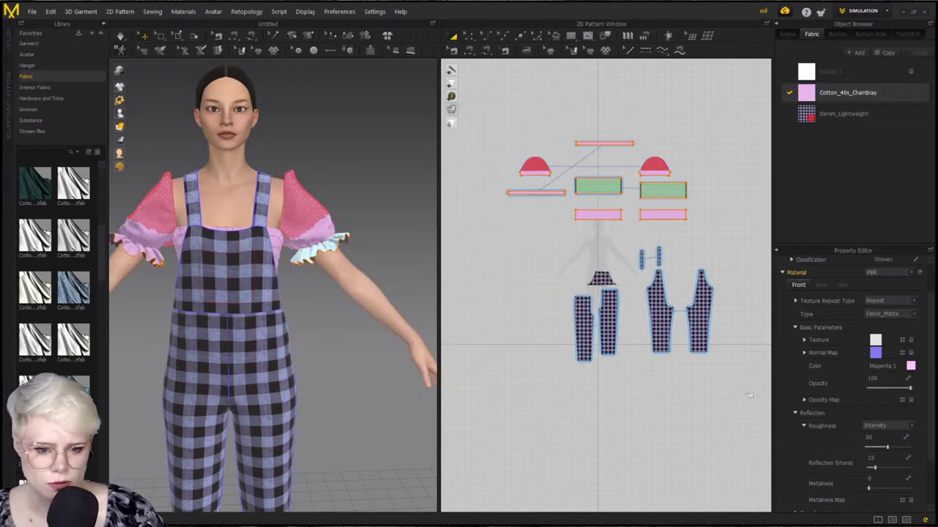
Set Color 2 of the dungarees' plaid Substance fabric to a muted warm grey
drag(566, 239, 722, 370)
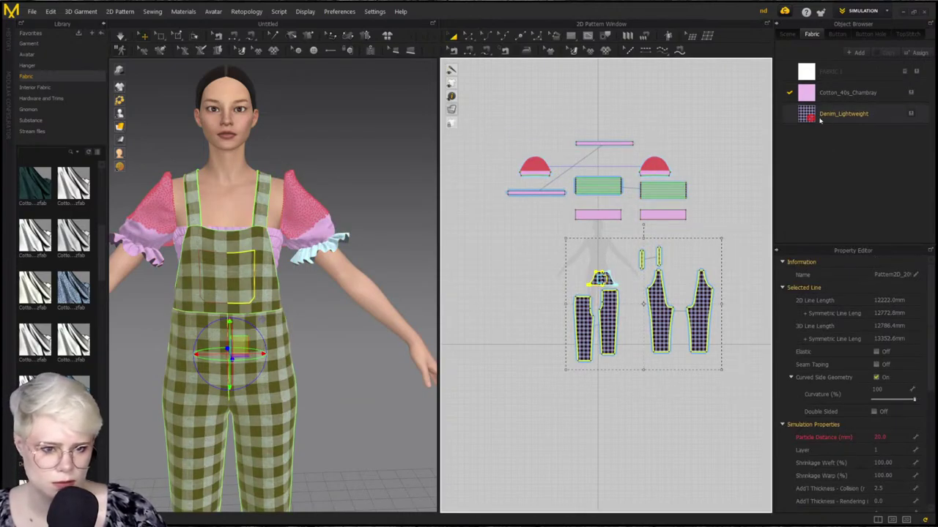
click(864, 116)
click(912, 402)
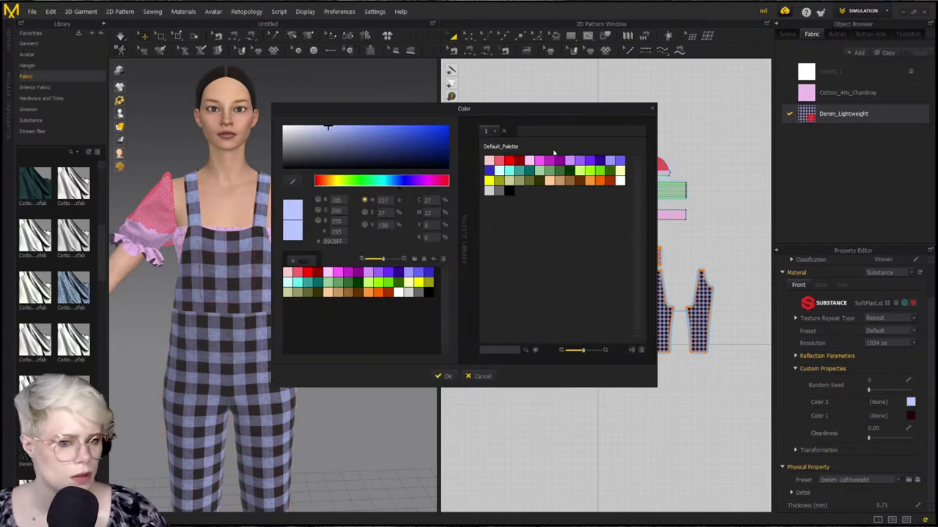
click(293, 149)
click(285, 164)
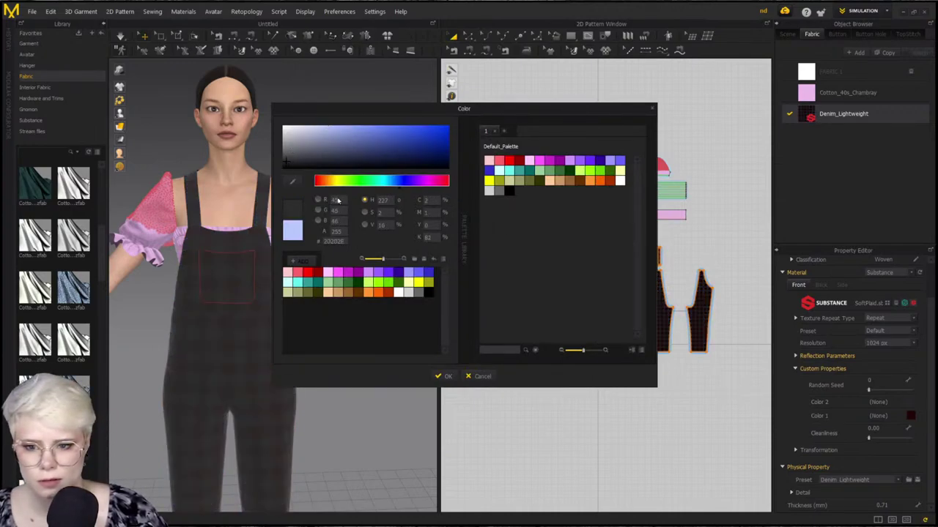
click(285, 151)
drag(332, 185, 327, 183)
drag(330, 131, 295, 142)
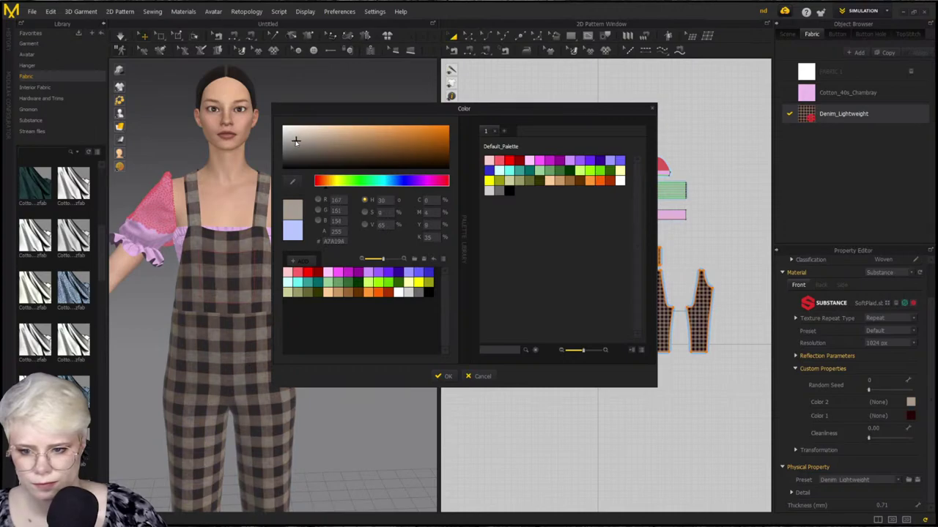
click(447, 377)
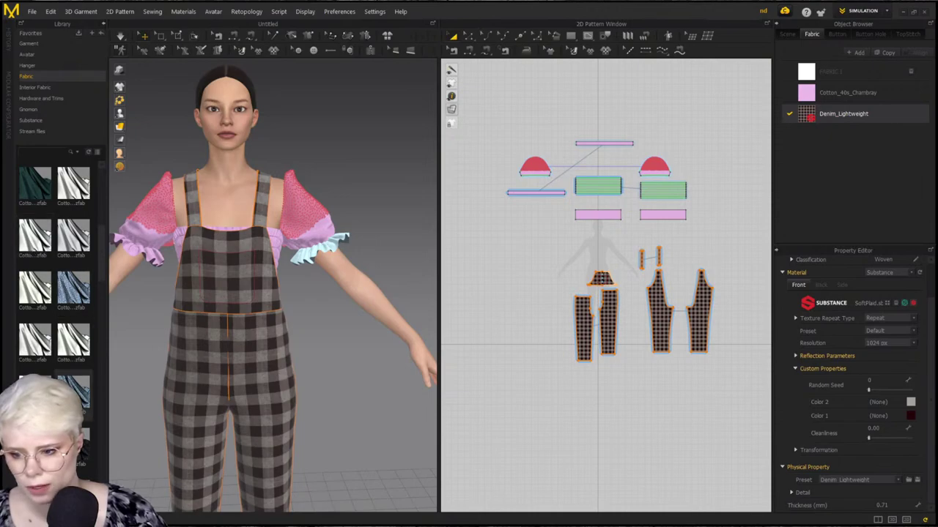
Replace the dungarees' plaid fabric with the library's Denim_Raw and try tinting it pale cyan
scroll(50, 296, down, 1)
drag(50, 299, 806, 114)
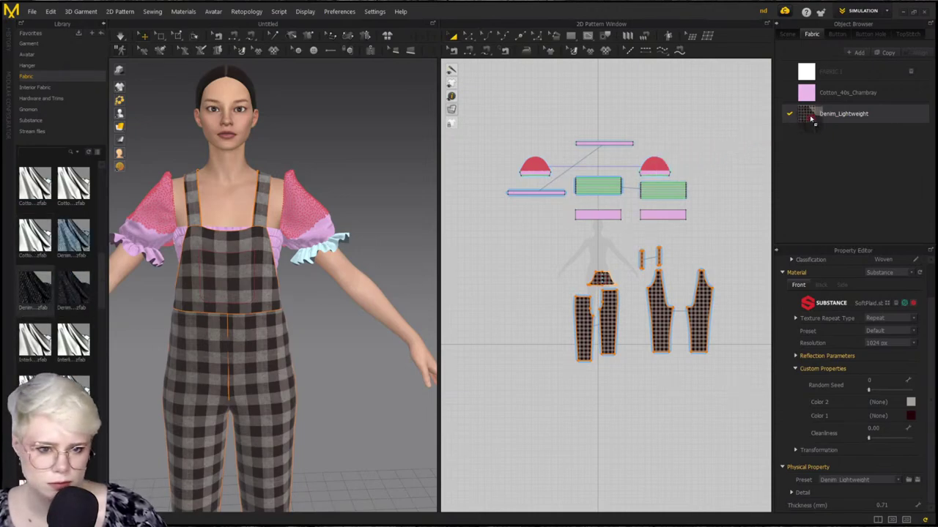
click(911, 366)
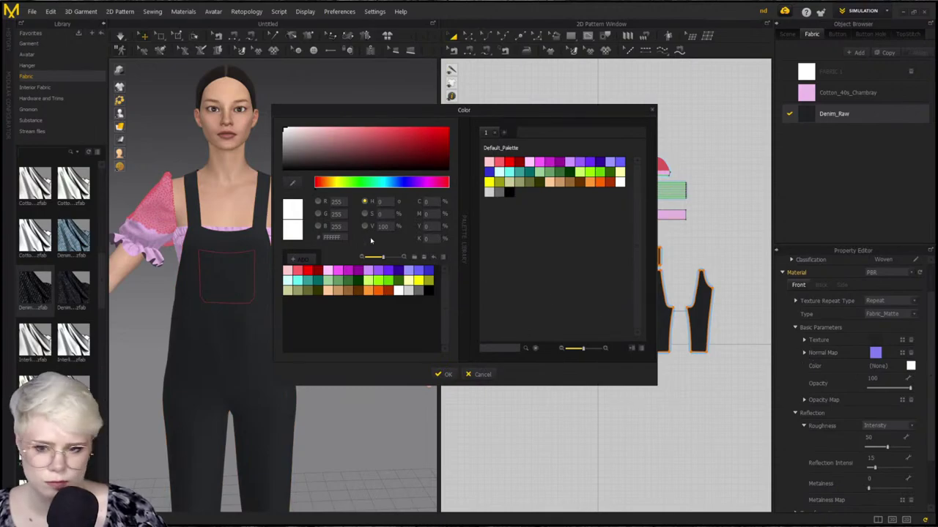
drag(310, 142, 360, 130)
click(388, 183)
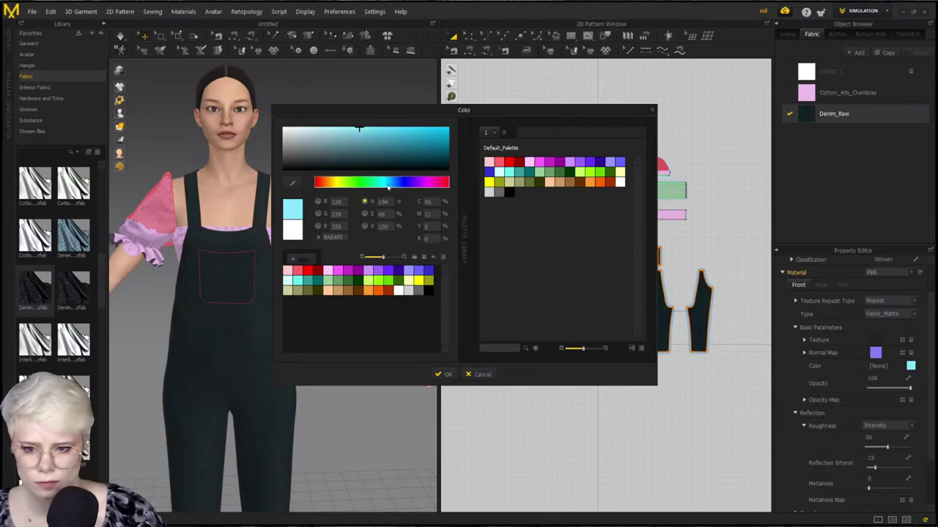
click(480, 374)
Desaturate the Denim_Raw texture and try tinting the fabric a pale lavender
click(805, 340)
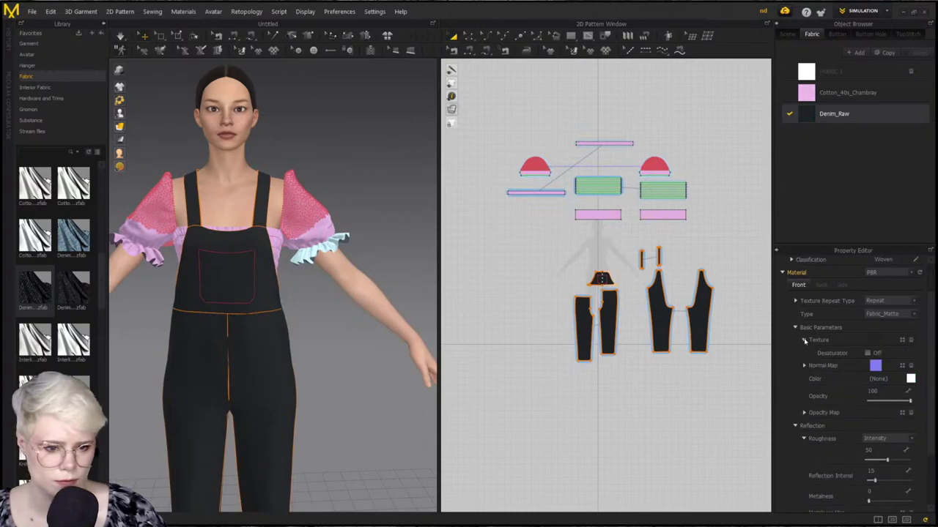
click(804, 340)
click(805, 340)
click(868, 353)
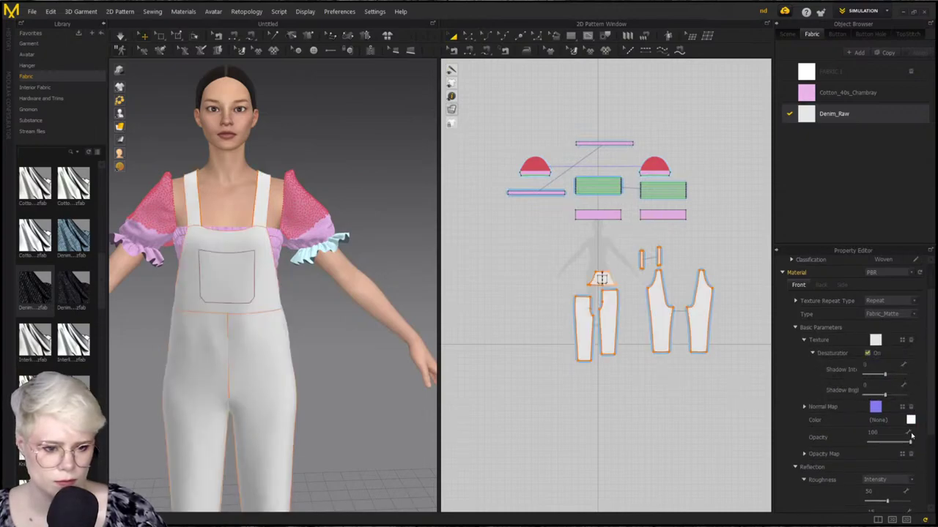
click(911, 420)
click(318, 128)
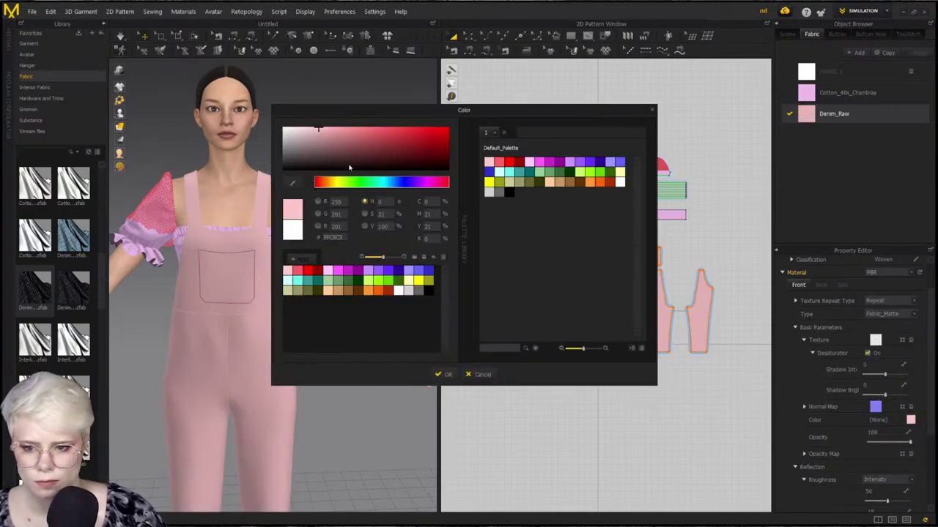
drag(391, 183, 404, 186)
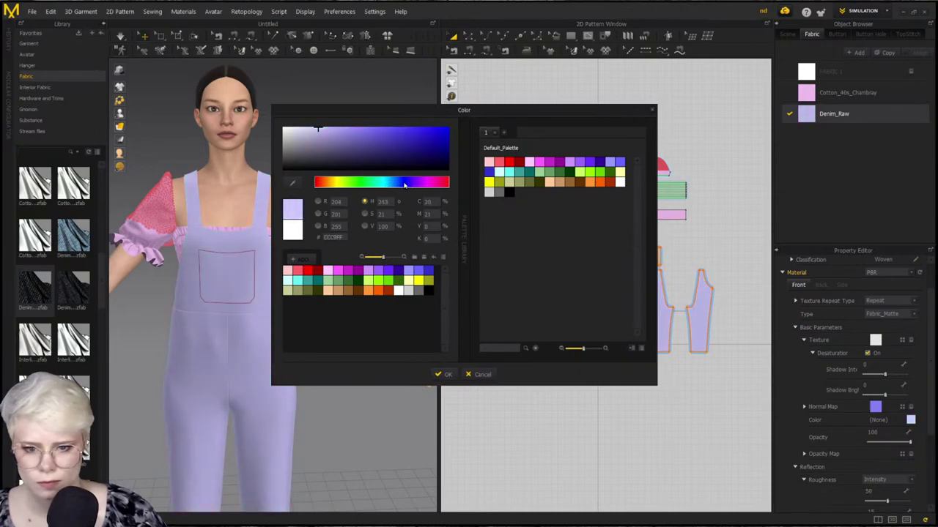
click(486, 378)
Replace the dungarees' fabric with the library's Denim_Lightweight and tint it a dark navy, 383A51
drag(74, 238, 803, 117)
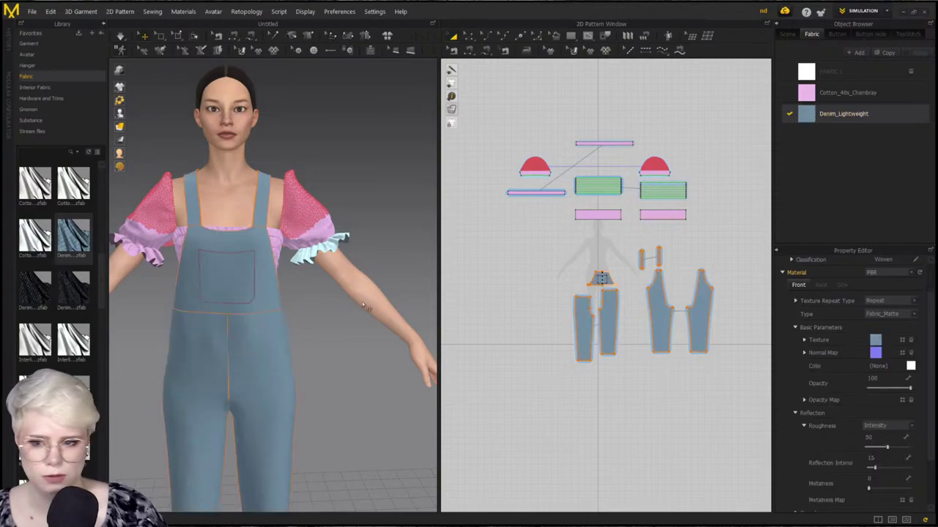
click(301, 305)
click(824, 112)
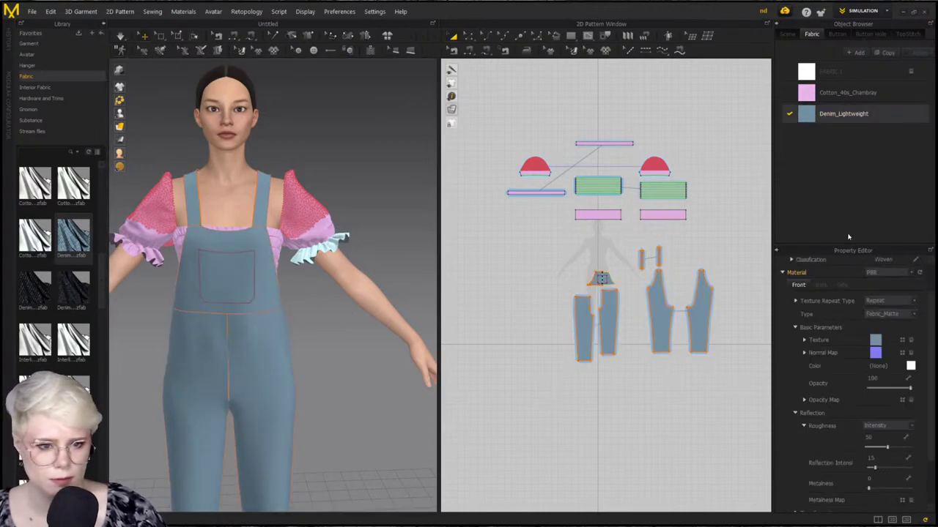
click(910, 366)
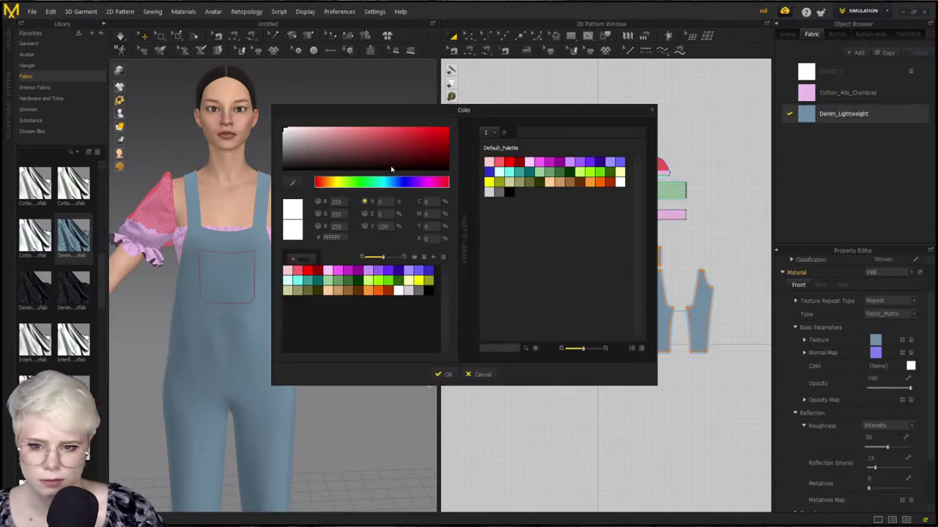
click(402, 182)
click(341, 138)
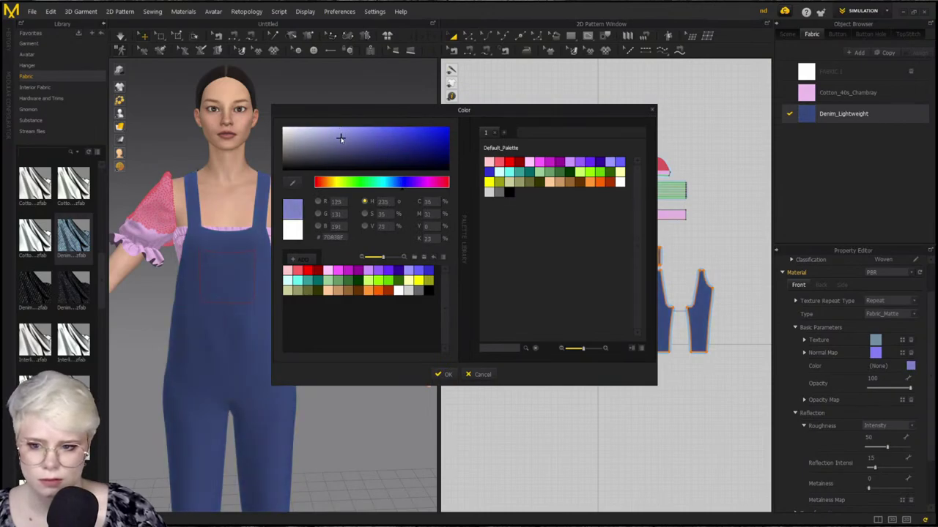
drag(340, 137, 334, 158)
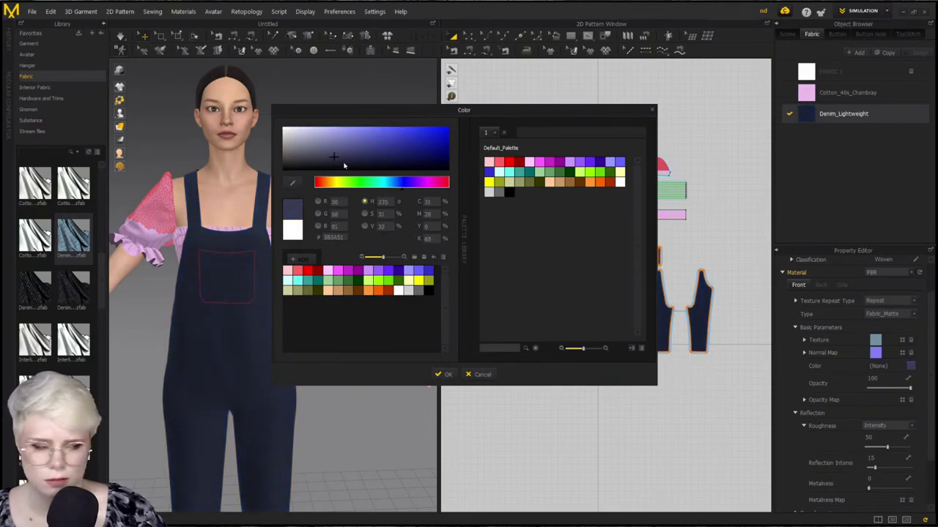
click(443, 374)
click(397, 348)
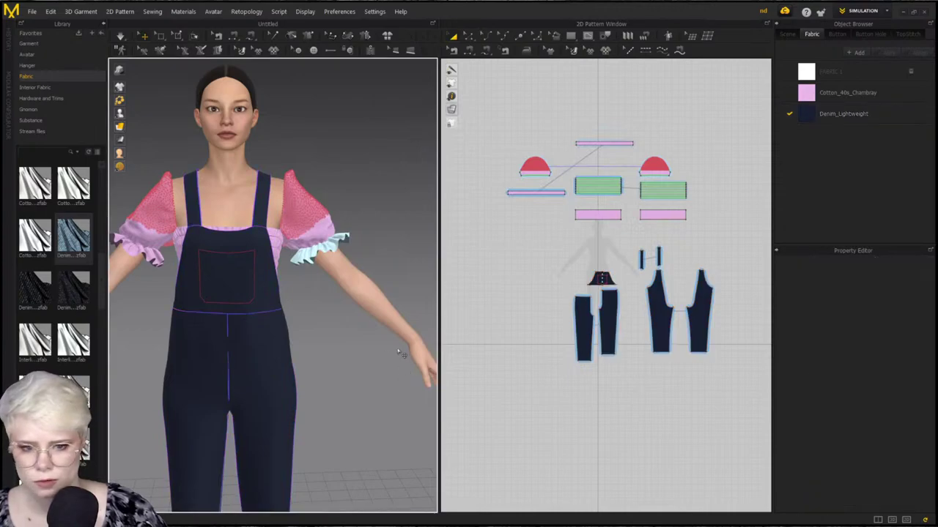
scroll(592, 282, up, 5)
right_click(572, 173)
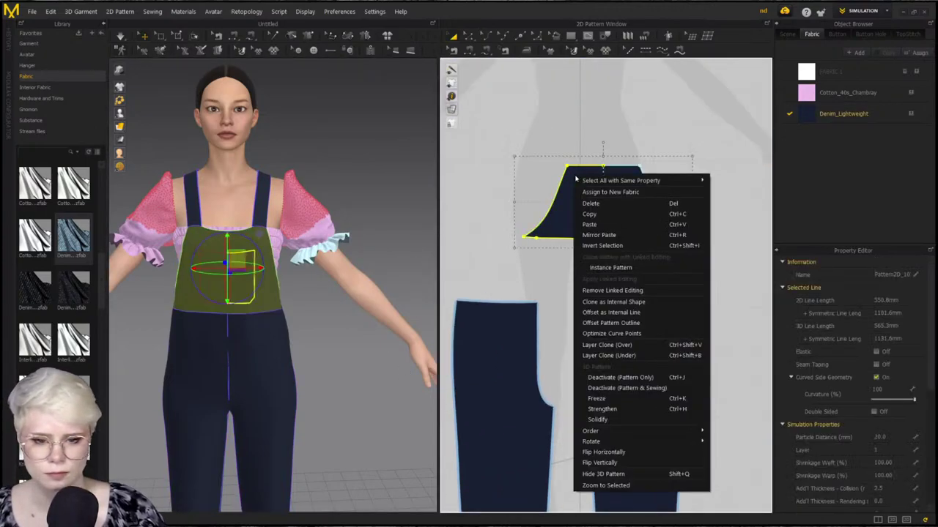
click(623, 146)
click(623, 147)
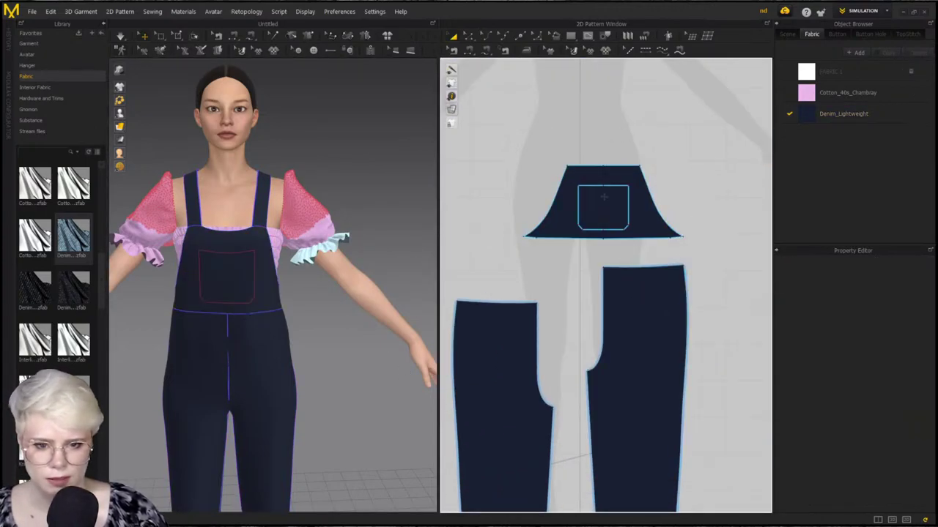
scroll(594, 187, up, 3)
click(586, 184)
right_click(590, 189)
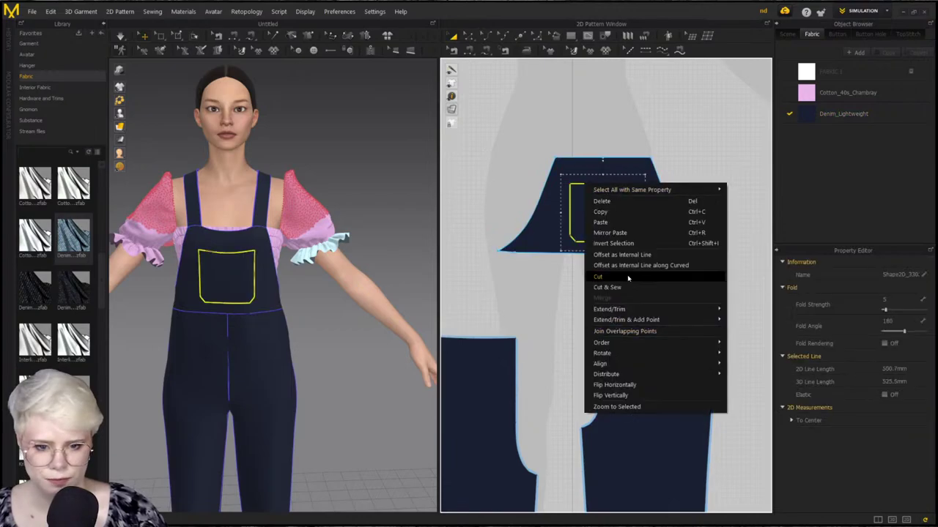
click(564, 216)
scroll(565, 216, up, 3)
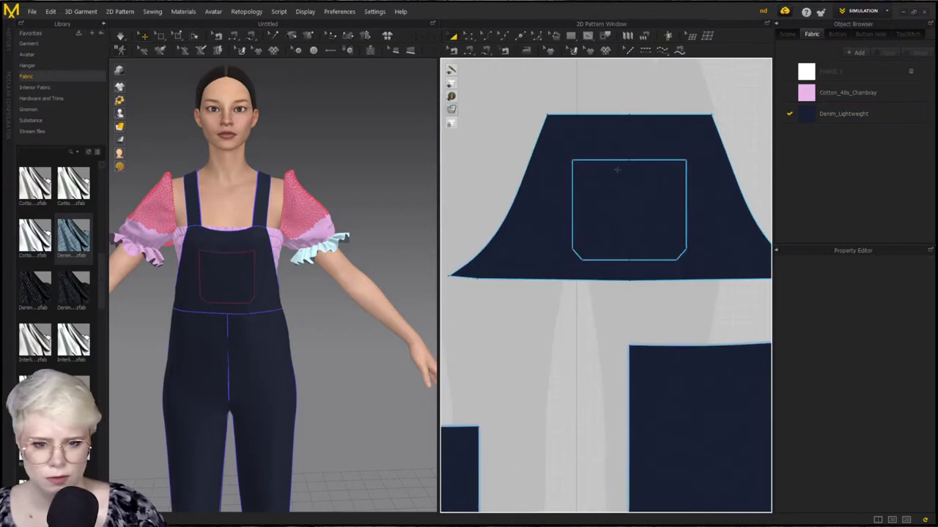
click(615, 169)
click(459, 192)
scroll(469, 208, down, 2)
scroll(565, 193, up, 2)
click(544, 178)
shift+click(562, 162)
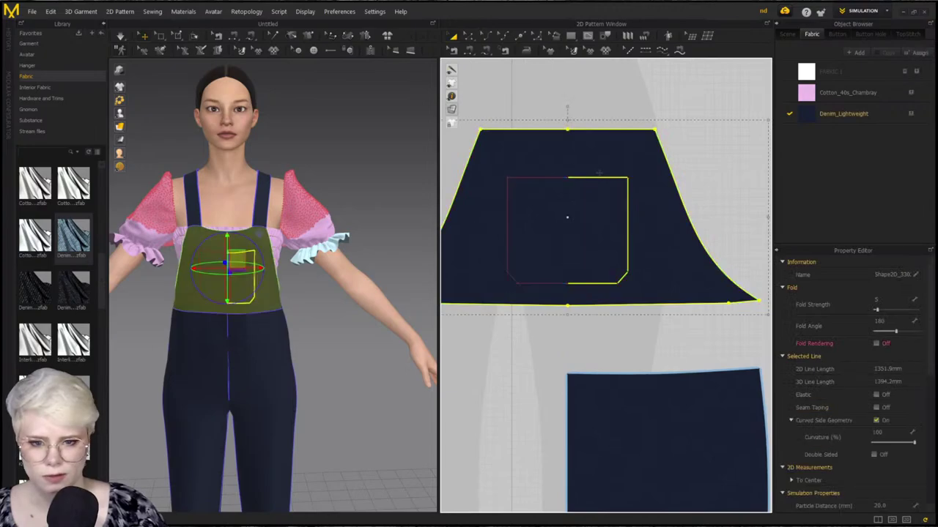
click(561, 106)
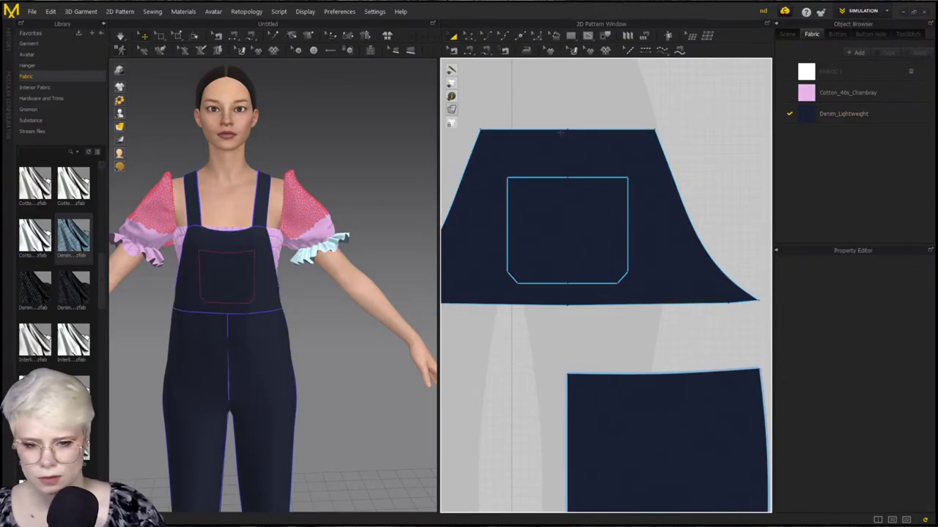
Raise both halves of the bib pattern's top edge together, and simulate the garment to settle the taller bib
scroll(560, 131, down, 2)
click(594, 129)
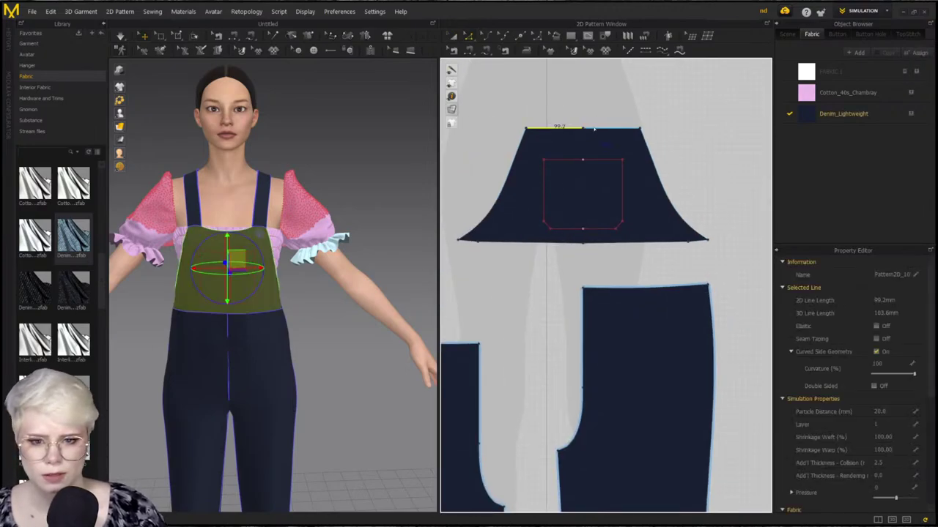
shift+click(594, 128)
drag(594, 129, 595, 102)
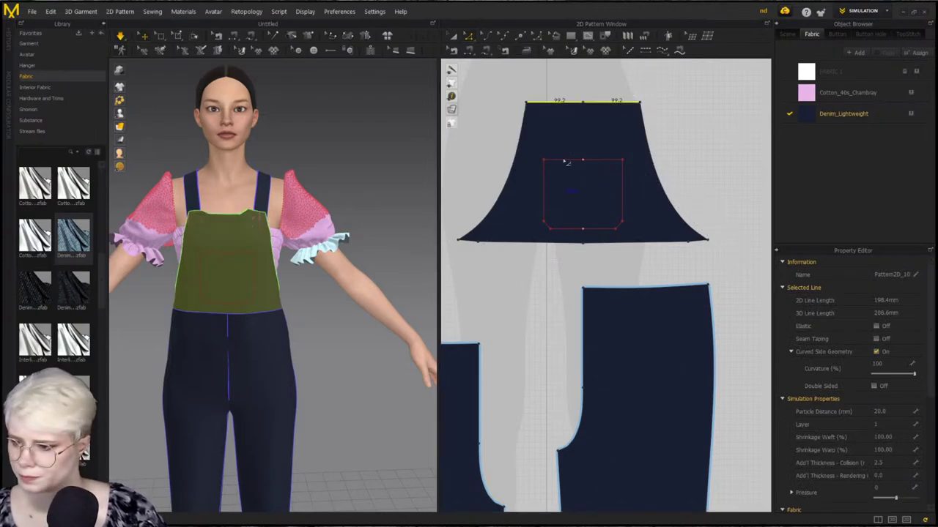
key(space)
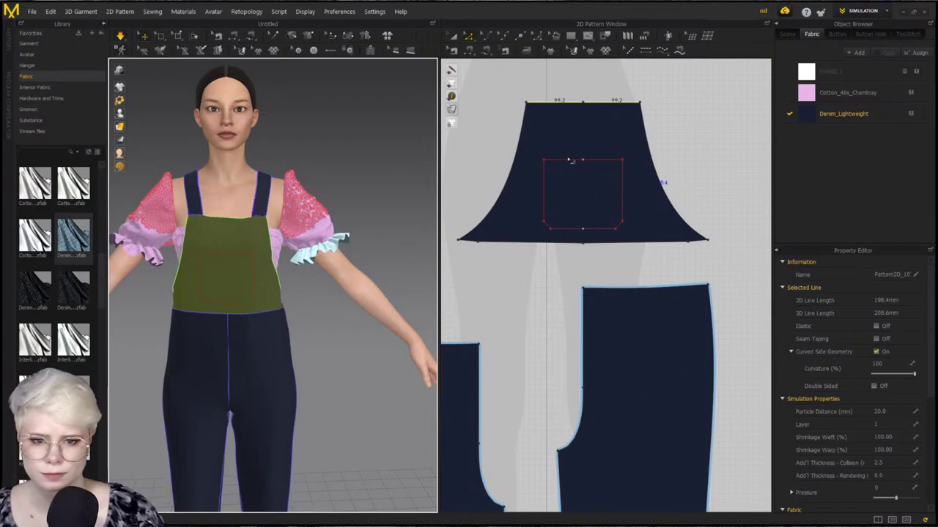
Move the complete pocket outline straight up on the bib pattern, closer to its top edge
click(570, 159)
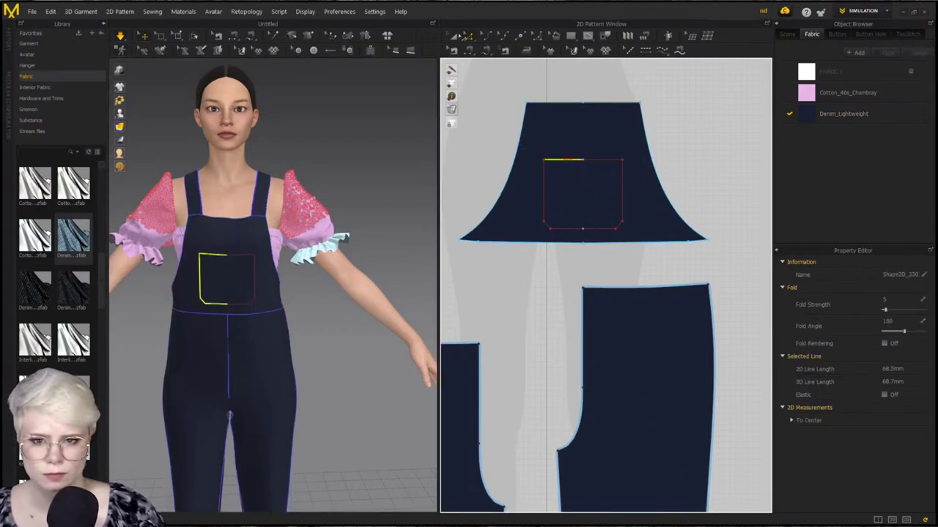
key(a)
key(z)
click(562, 160)
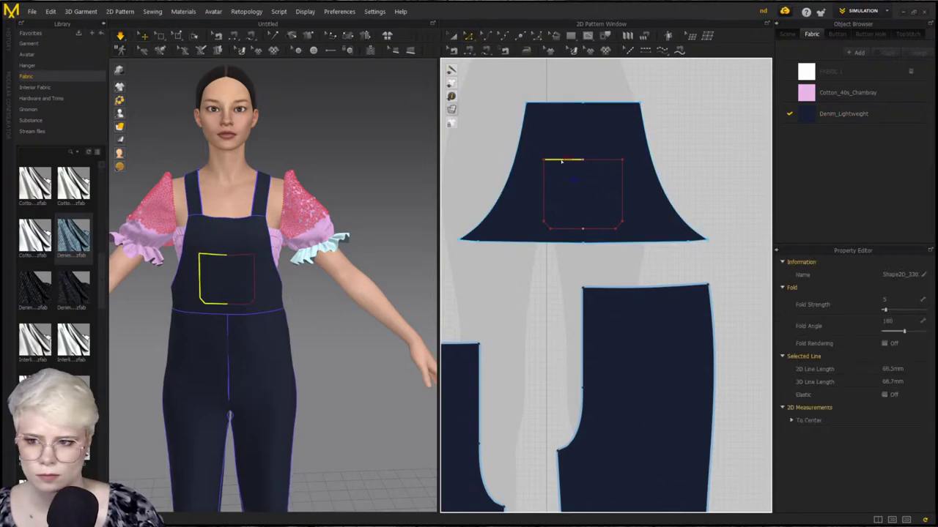
double_click(568, 161)
shift+double_click(611, 161)
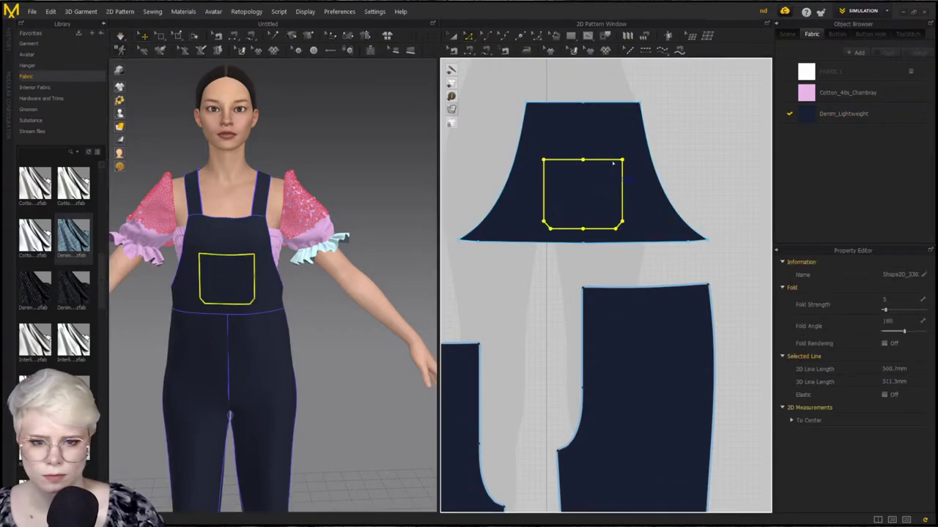
drag(611, 161, 611, 130)
Select all the smock top patterns in the 2D layout and freeze them
scroll(611, 222, down, 10)
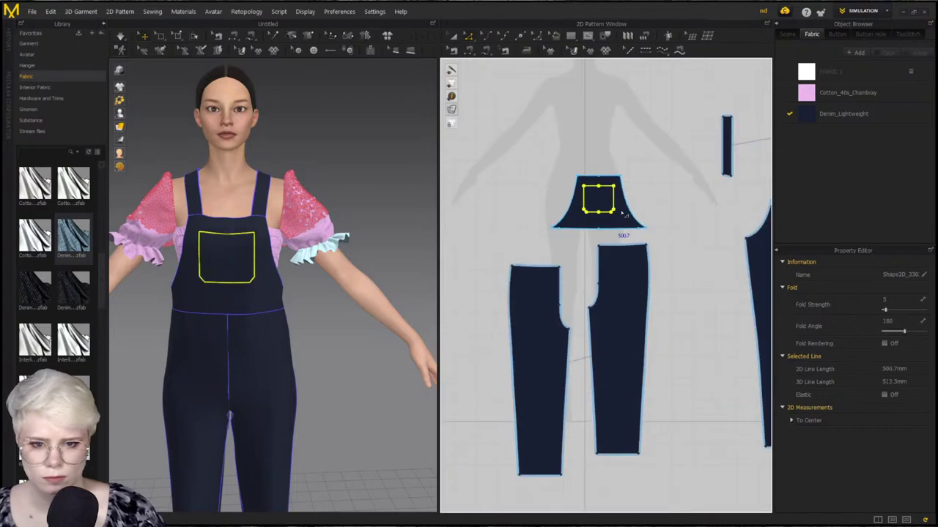
middle_drag(623, 183, 630, 283)
scroll(629, 284, down, 3)
drag(531, 159, 703, 270)
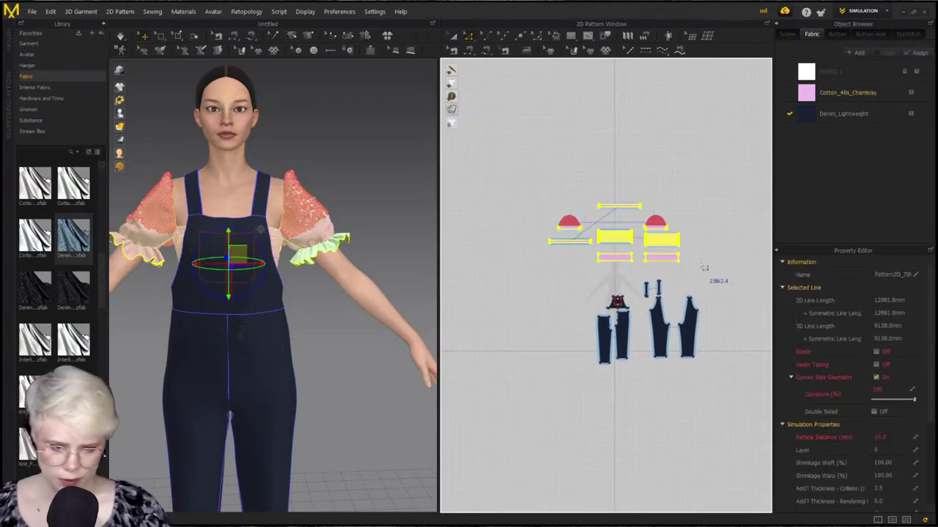
click(486, 278)
Examine the back of the dungarees on the avatar and the matching strap and back leg patterns in the 2D layout
scroll(628, 272, up, 4)
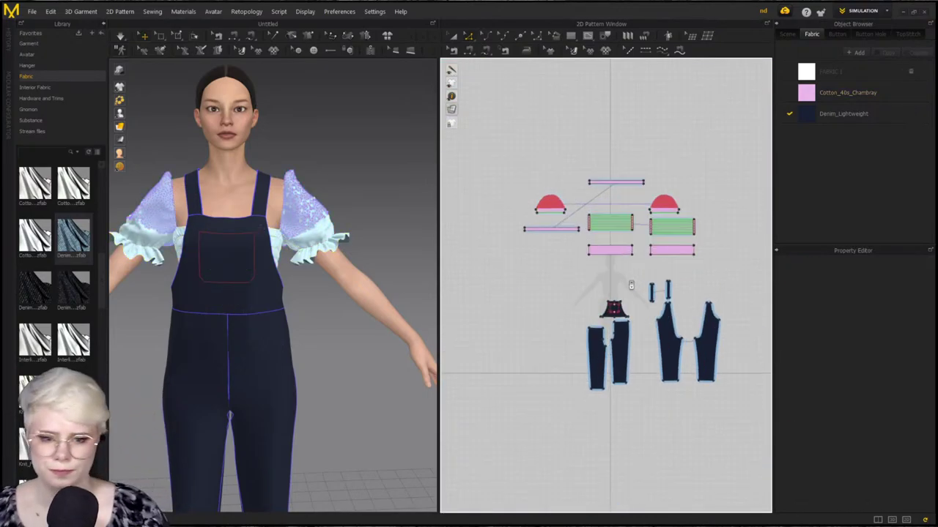
scroll(364, 280, up, 2)
right_drag(326, 290, 480, 282)
scroll(627, 303, up, 1)
middle_drag(628, 304, 535, 244)
scroll(537, 244, up, 5)
scroll(191, 296, up, 2)
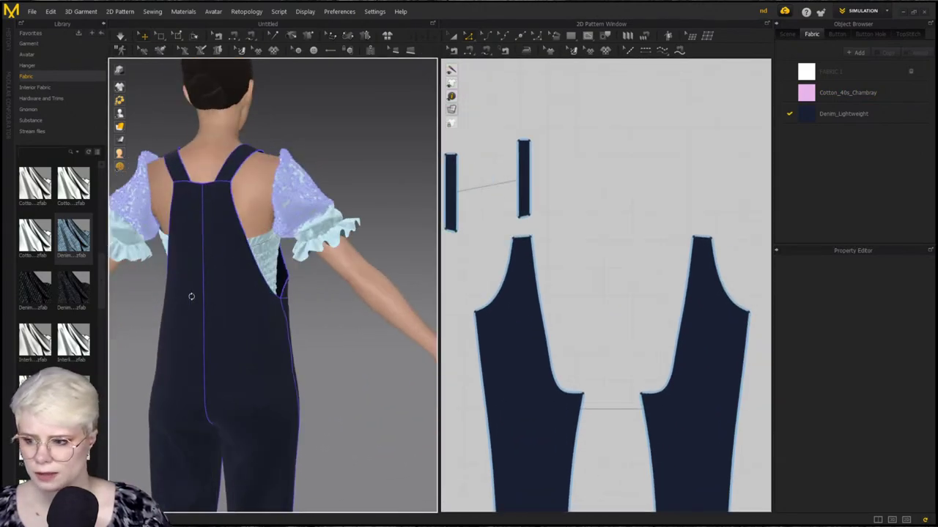
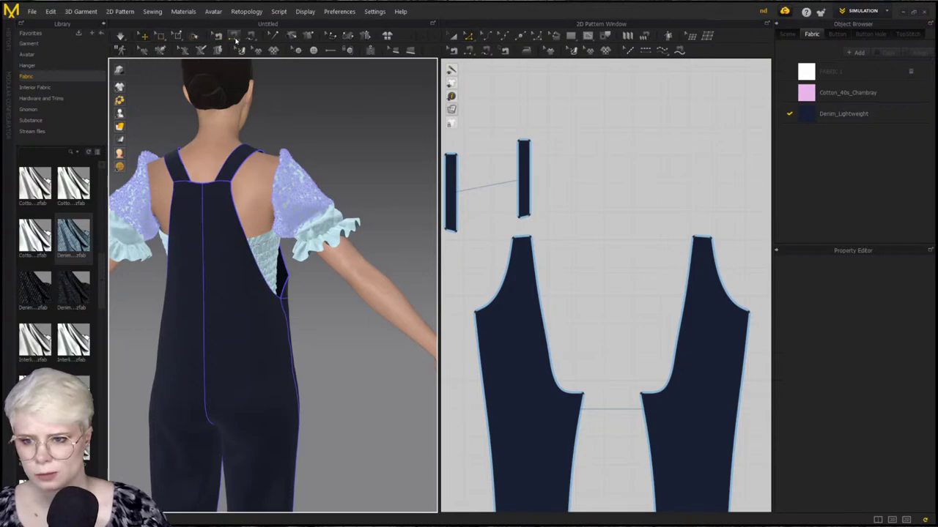
Draw an internal line across one half of the dungarees' back at waist height, and mirror it symmetrically onto the other half
click(160, 52)
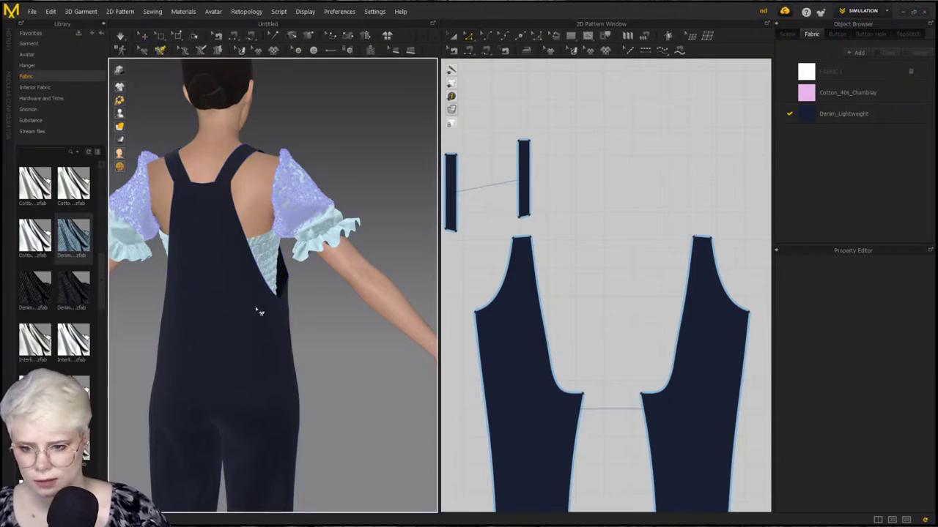
click(206, 302)
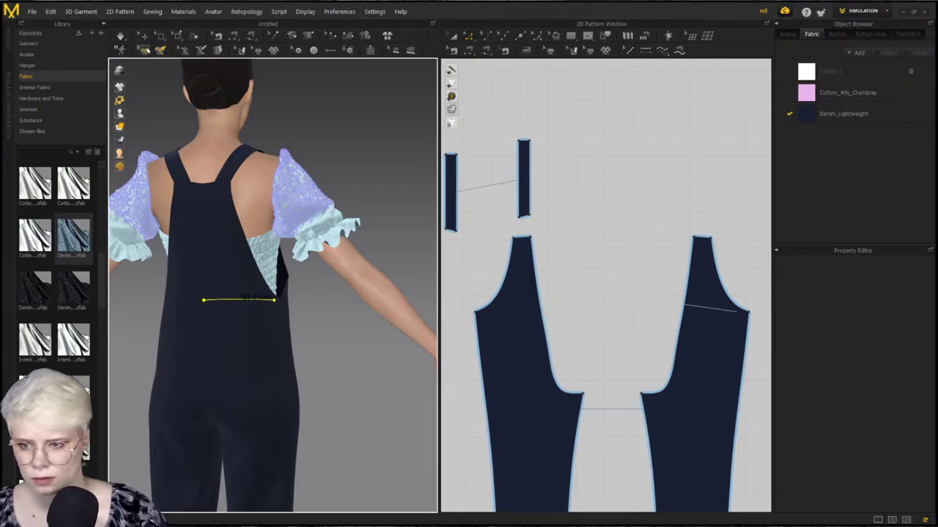
right_click(236, 295)
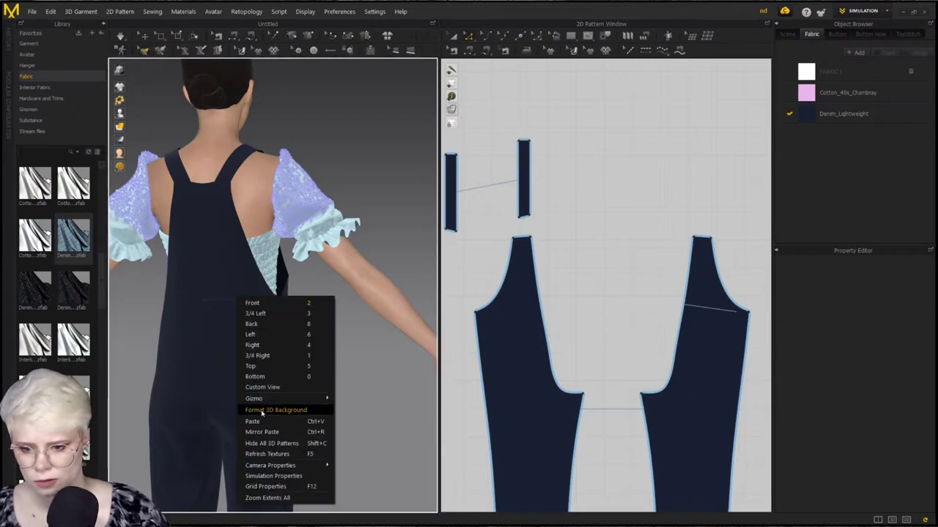
click(226, 306)
right_click(223, 301)
click(301, 415)
Extend the outer end of the back waist line to the side corner under the armhole, and adjust its inner end on the centre back edge
scroll(579, 320, up, 5)
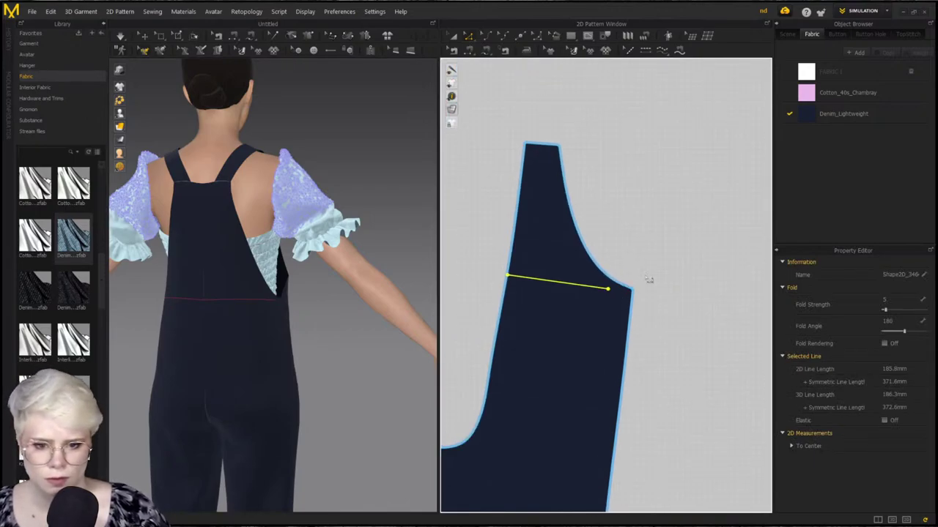
click(645, 276)
drag(608, 289, 633, 290)
click(634, 292)
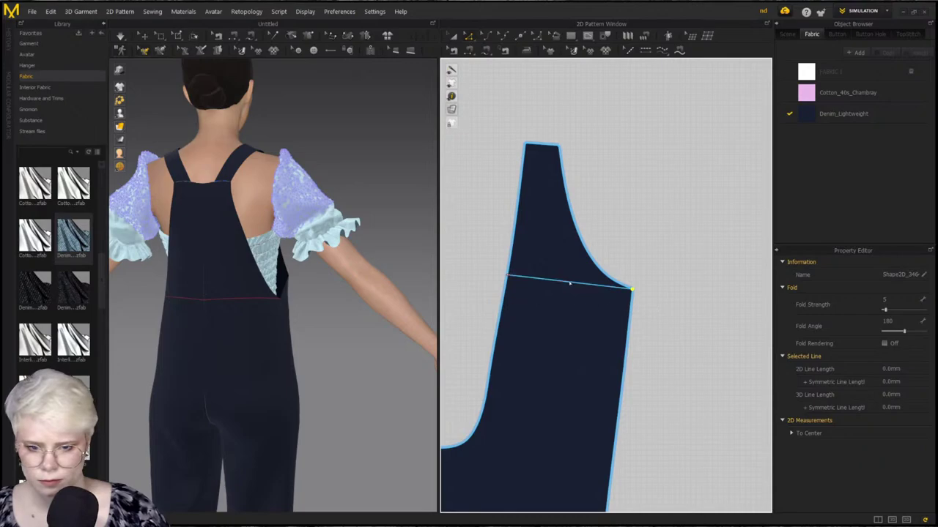
scroll(508, 276, up, 3)
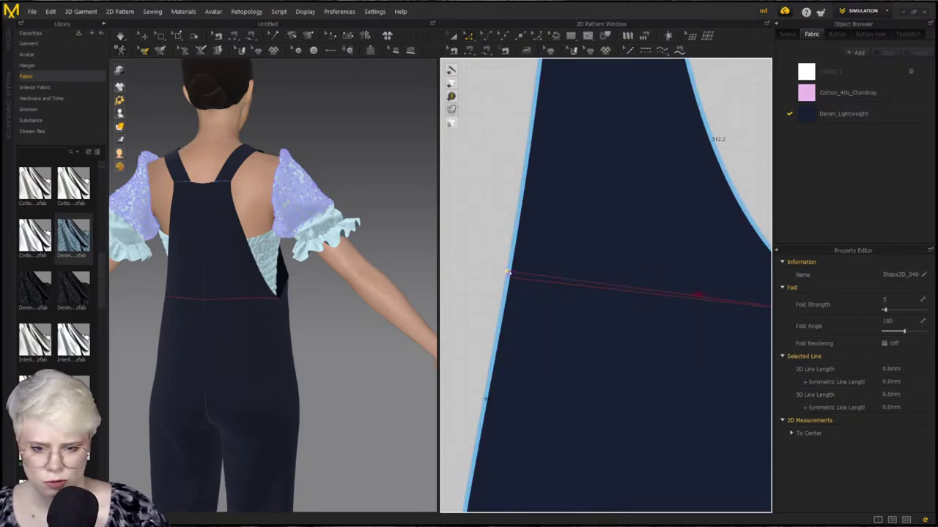
scroll(473, 286, down, 2)
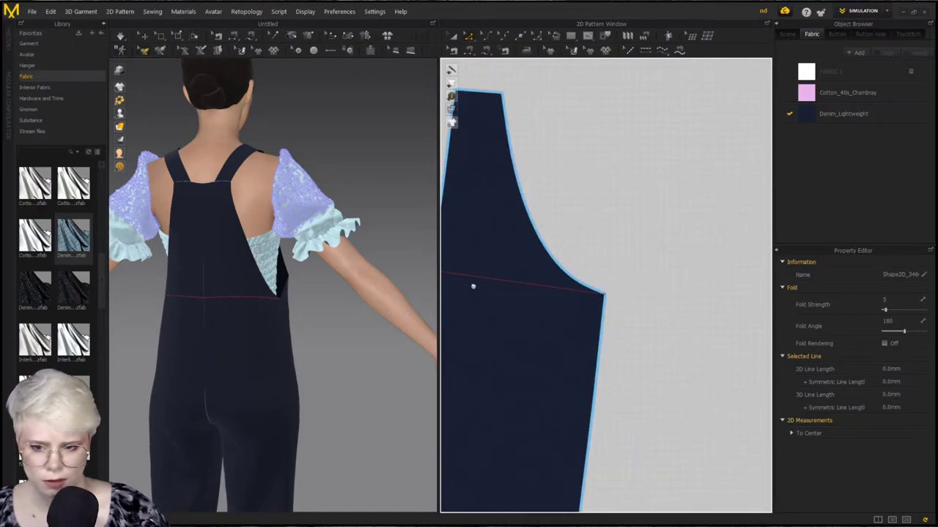
Move both ends of the back waist line slightly down along the side seam and centre back edge
click(597, 294)
click(604, 295)
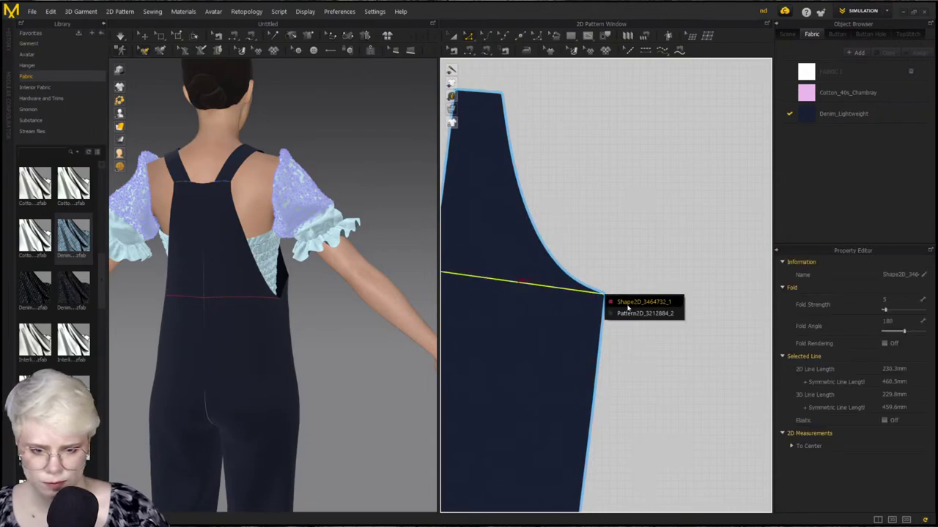
click(629, 313)
drag(605, 296, 603, 308)
scroll(584, 305, down, 2)
middle_drag(538, 299, 611, 305)
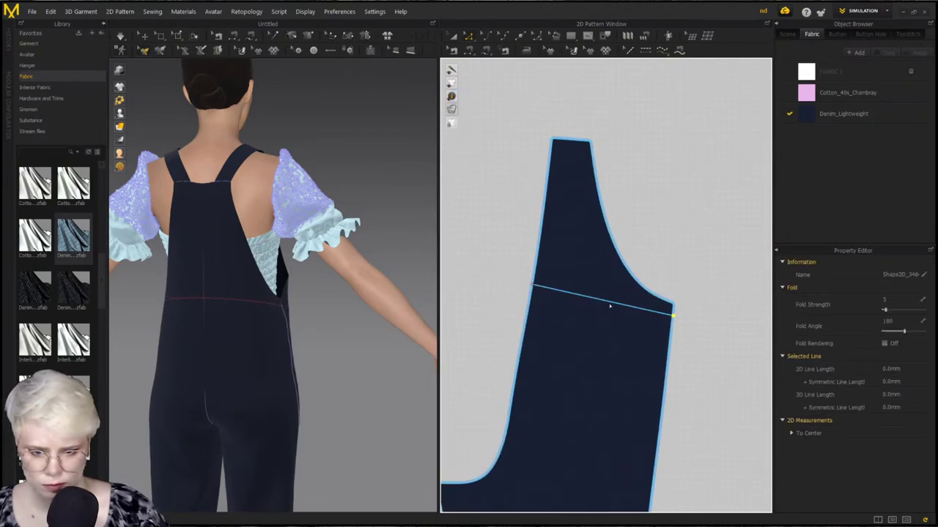
drag(533, 288, 532, 293)
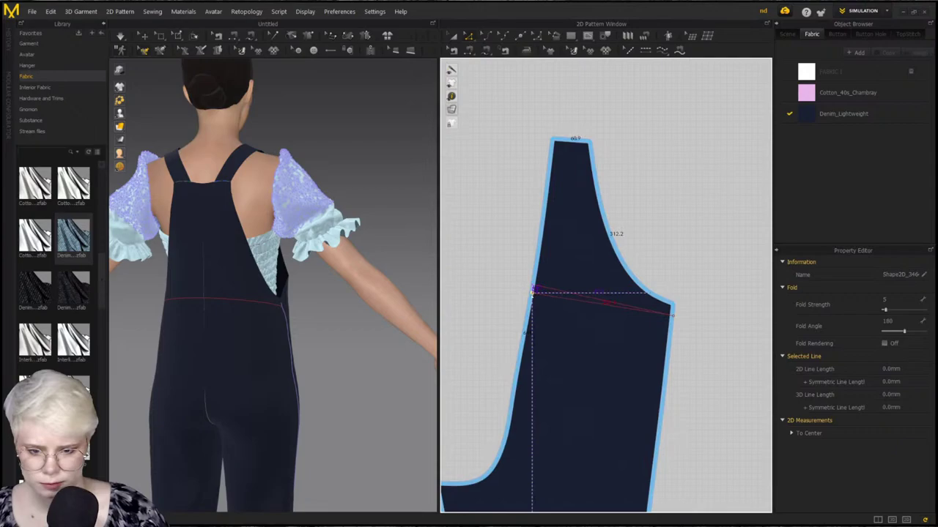
drag(582, 320, 601, 329)
Turn on elastic for the back waist line and simulate the garment to cinch the back waist
click(597, 308)
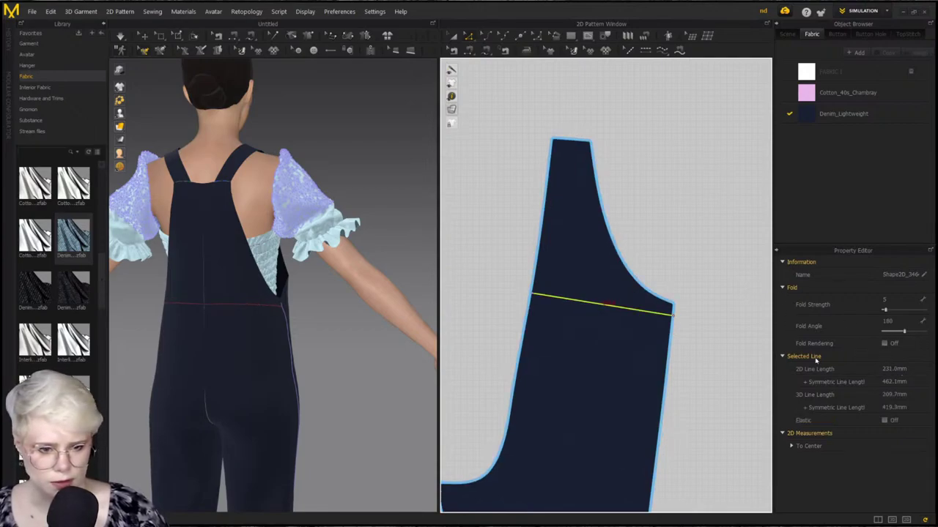
click(884, 421)
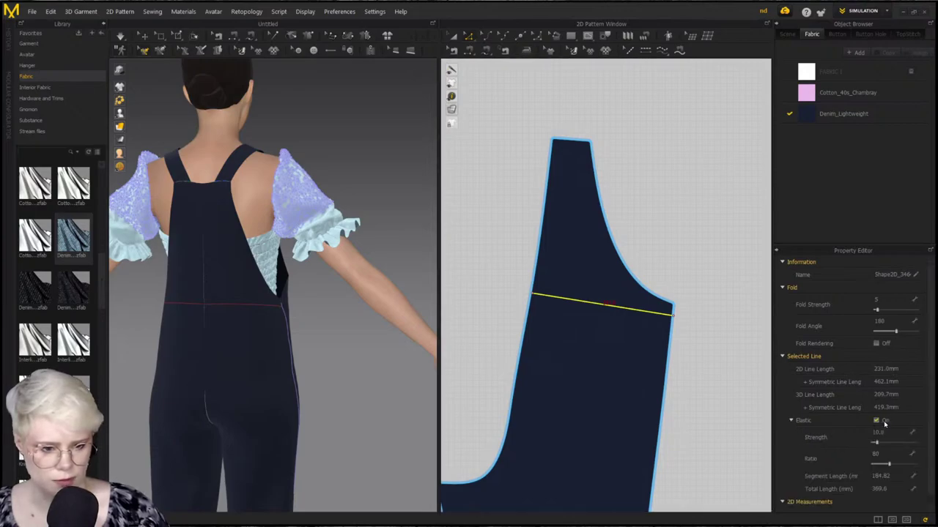
scroll(602, 302, down, 4)
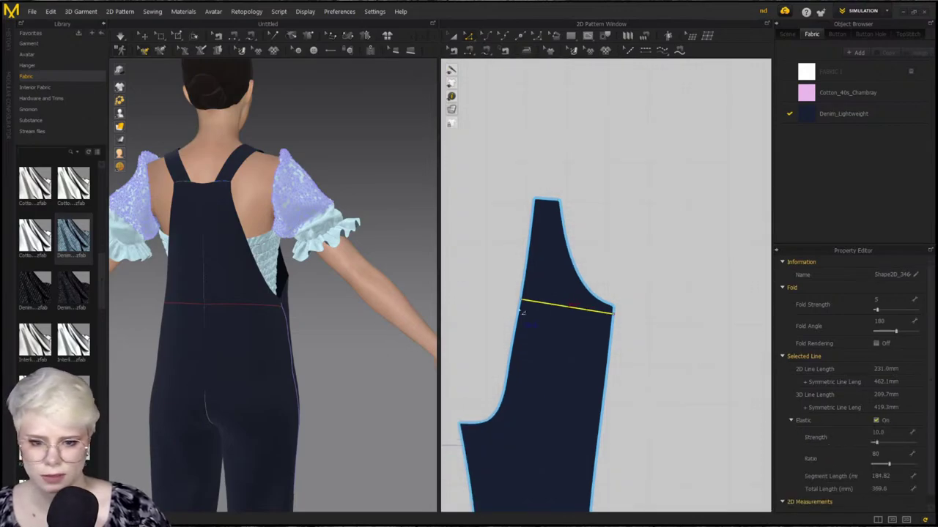
middle_drag(602, 302, 610, 300)
key(space)
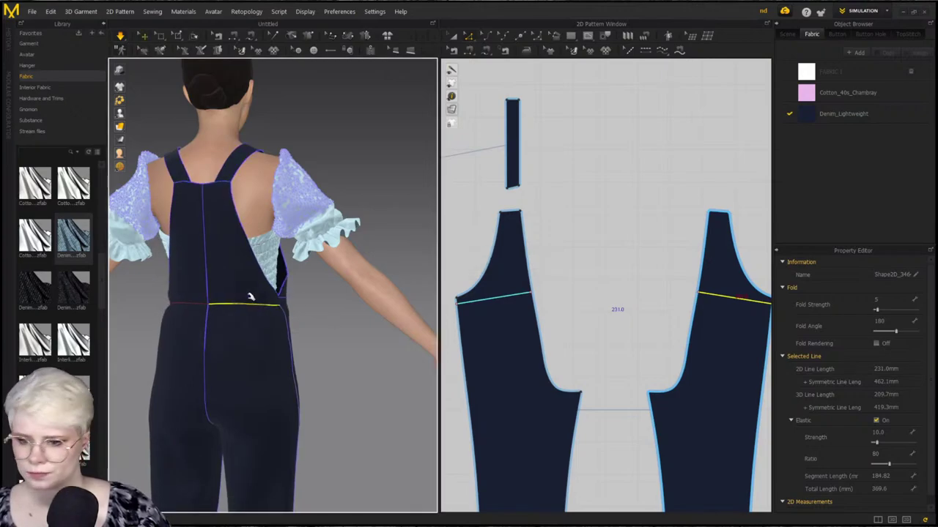
right_drag(249, 299, 350, 329)
scroll(636, 290, up, 5)
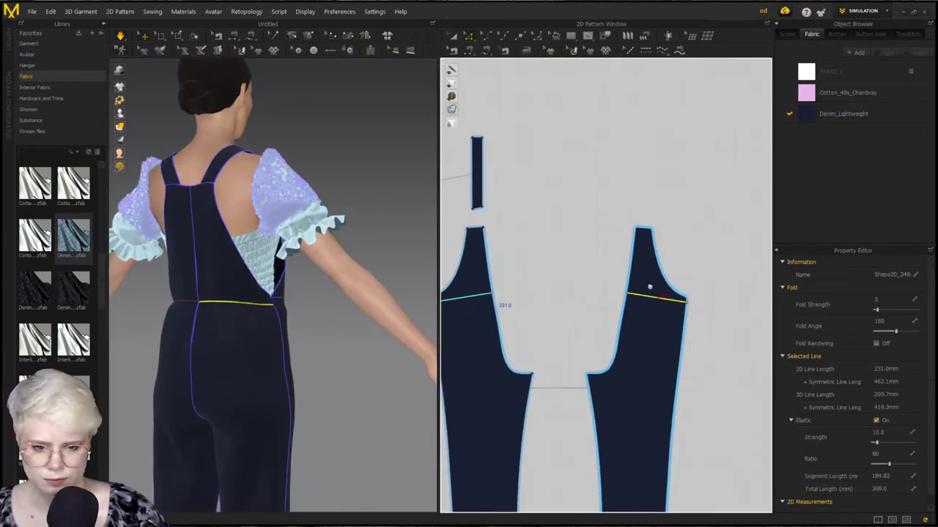
Raise the elastic waist line back to the side corner under the armhole, and bend it into a slight downward curve
click(500, 318)
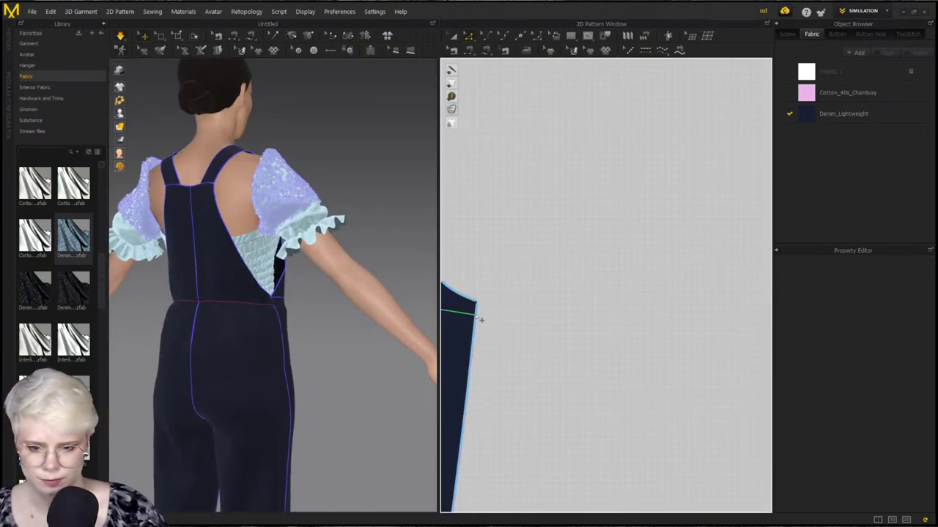
click(476, 310)
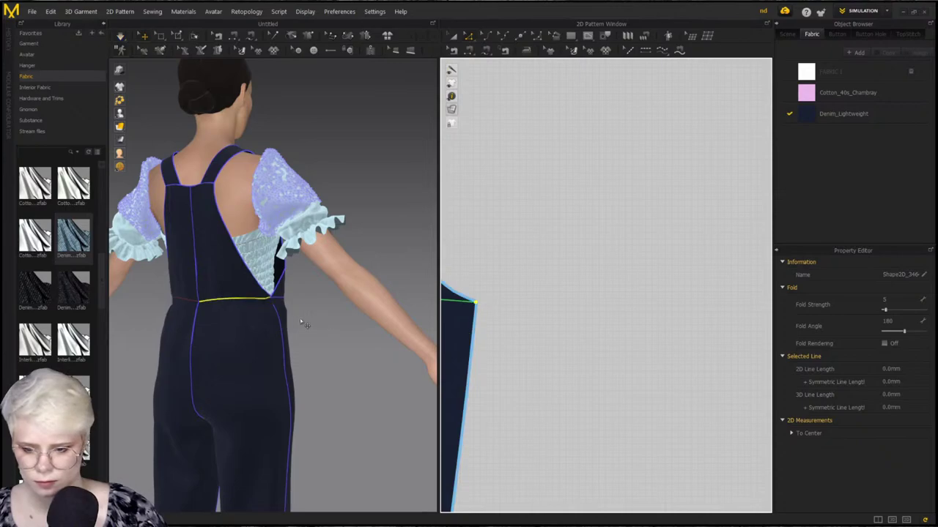
right_drag(303, 324, 344, 326)
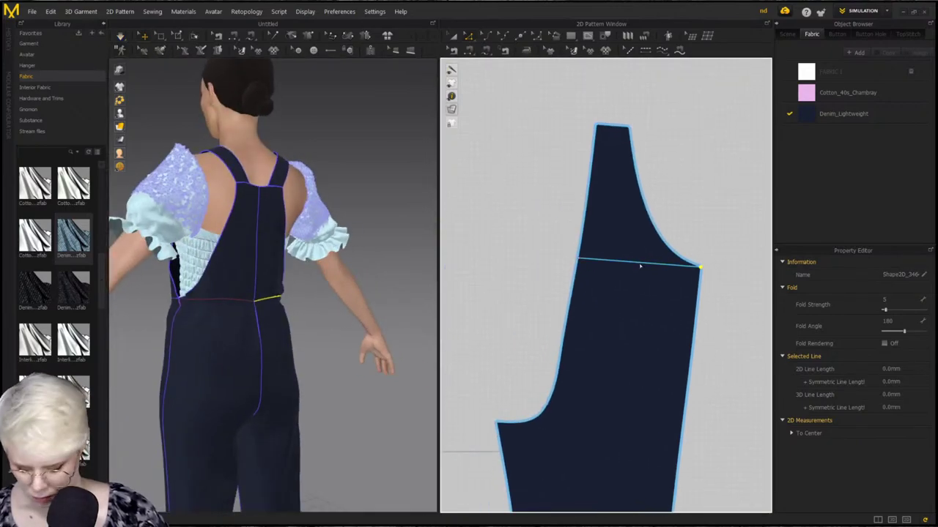
click(643, 265)
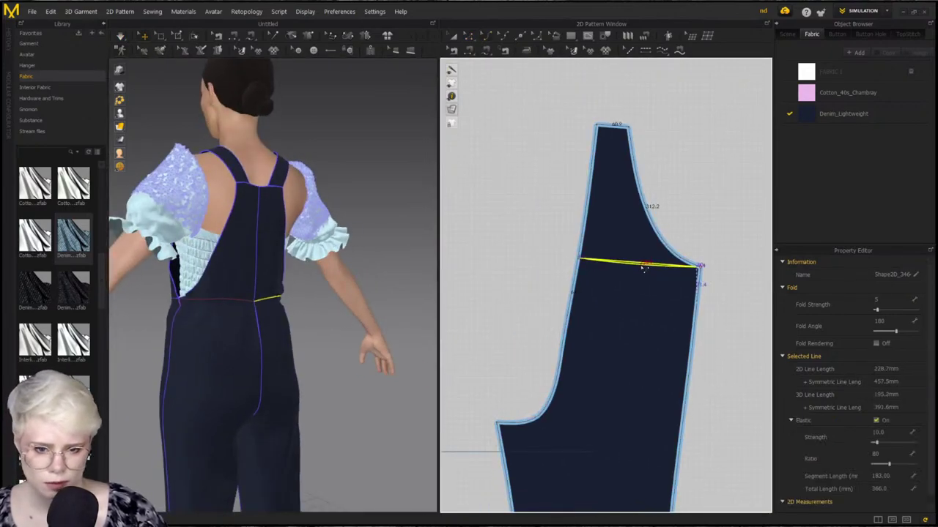
drag(642, 266, 643, 267)
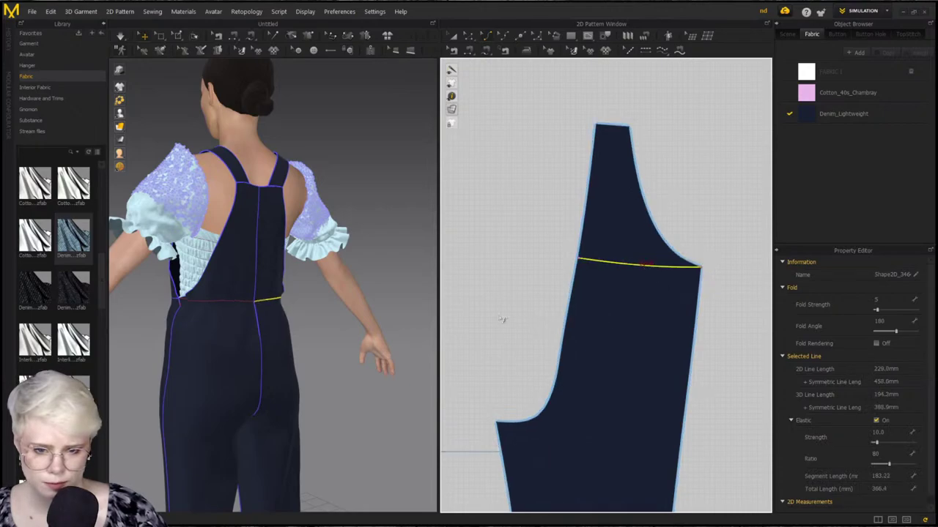
Simulate the garment with the curved elastic waist line, check the fit from the front, and deselect the line
key(space)
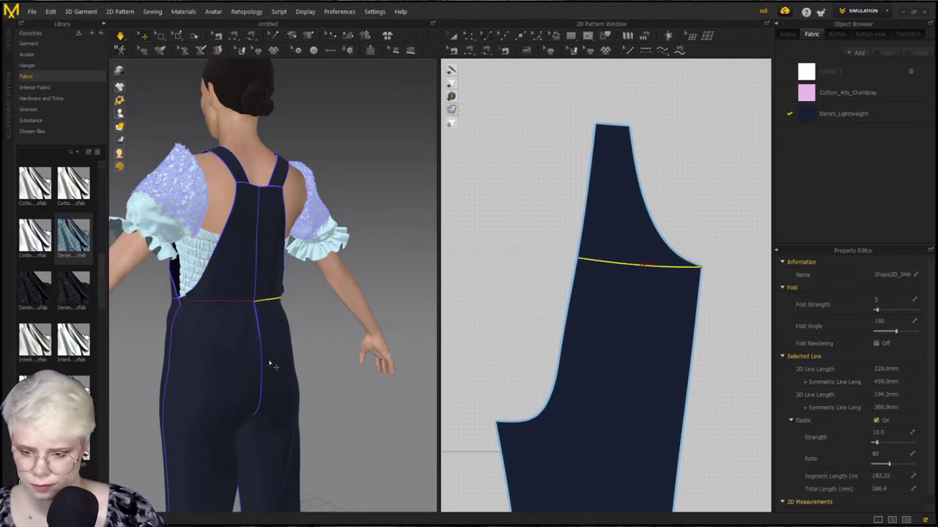
right_drag(282, 388, 257, 337)
middle_drag(315, 279, 326, 338)
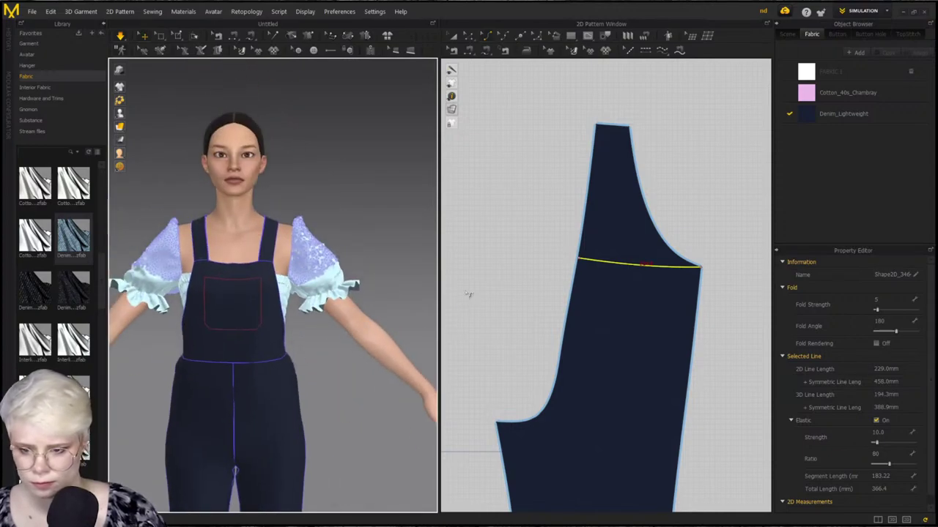
scroll(493, 310, down, 3)
middle_drag(490, 310, 513, 321)
right_click(493, 334)
click(528, 227)
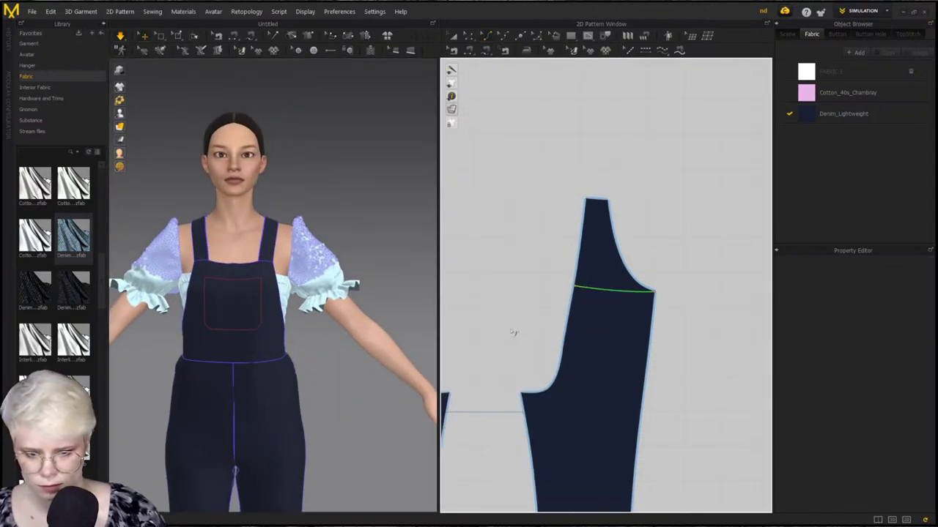
Try to join the pocket outline at the centre of its top edge on the bib pattern with Merge to Point
scroll(685, 268, down, 3)
scroll(540, 251, up, 6)
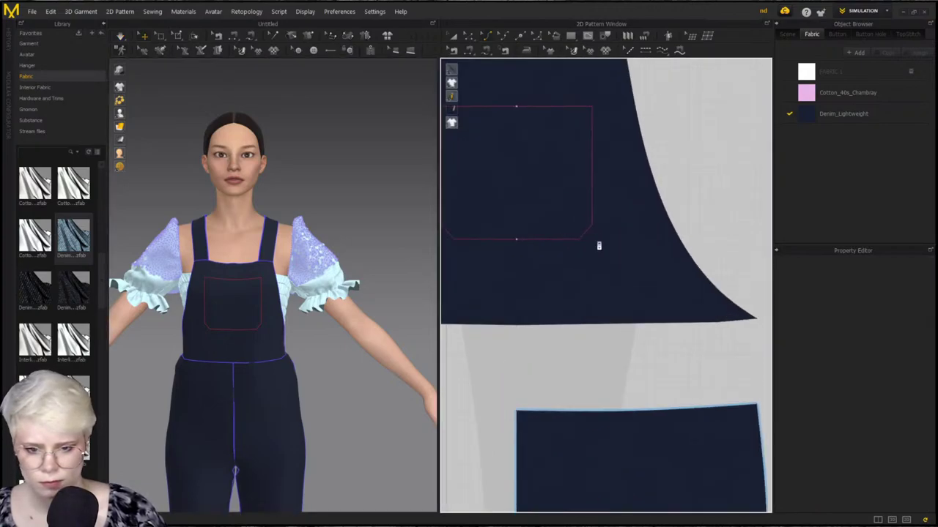
scroll(598, 246, down, 2)
click(467, 35)
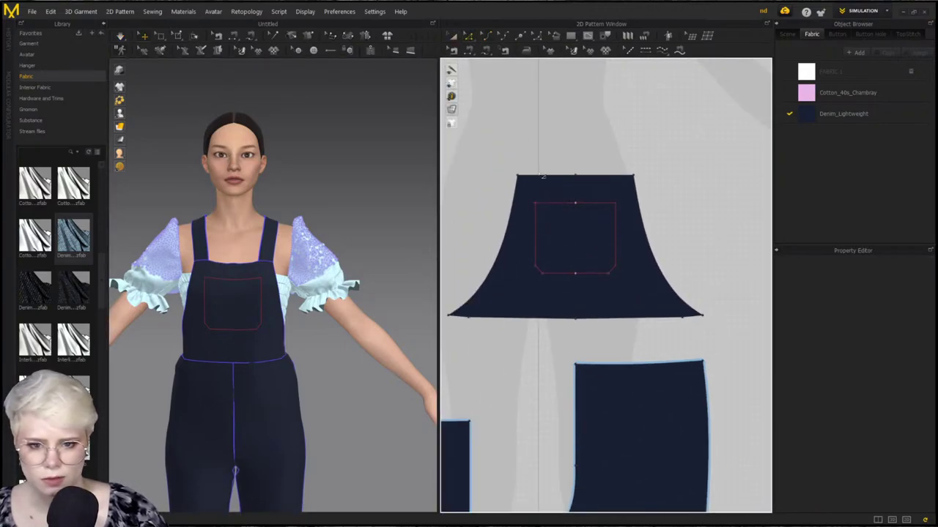
click(576, 204)
right_click(577, 207)
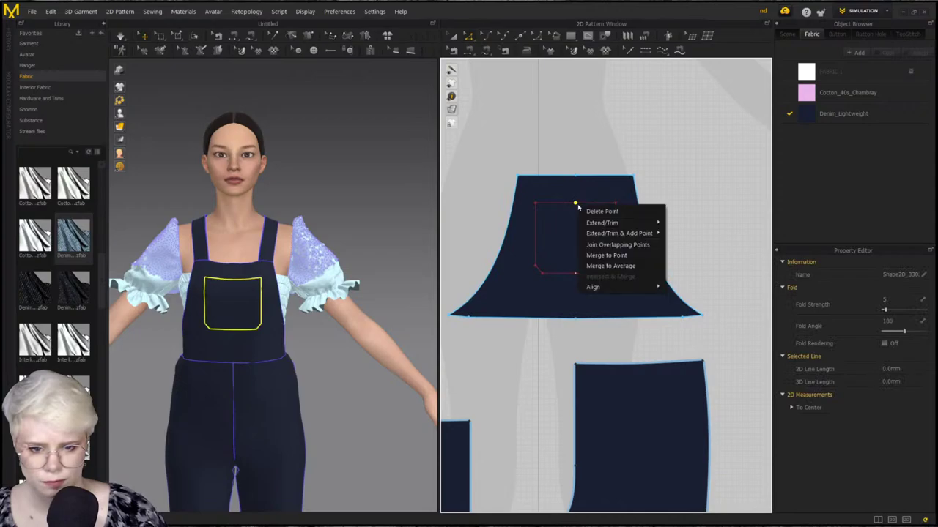
click(609, 256)
scroll(587, 207, down, 2)
scroll(566, 200, up, 7)
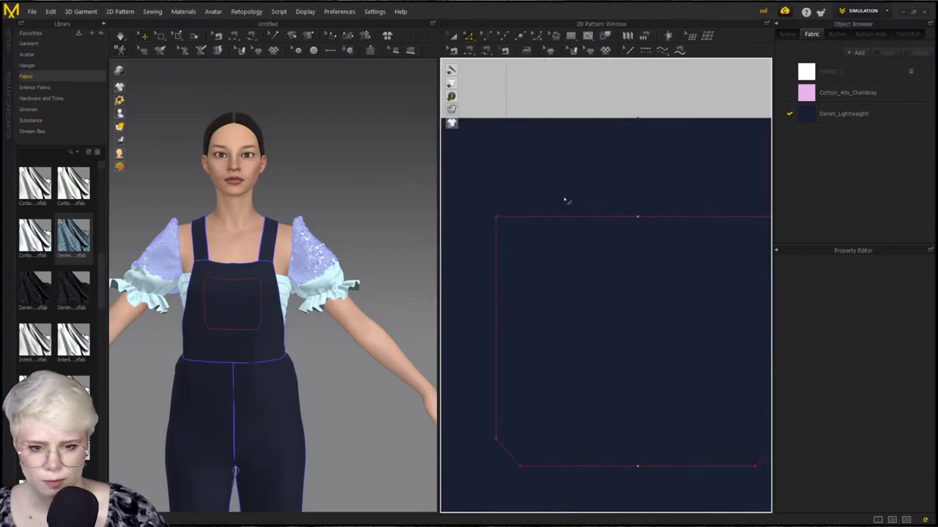
Switch the 2D pattern display to show no fabric fill, so the pocket outline's points are easier to see
click(637, 217)
mouse_move(451, 109)
click(480, 109)
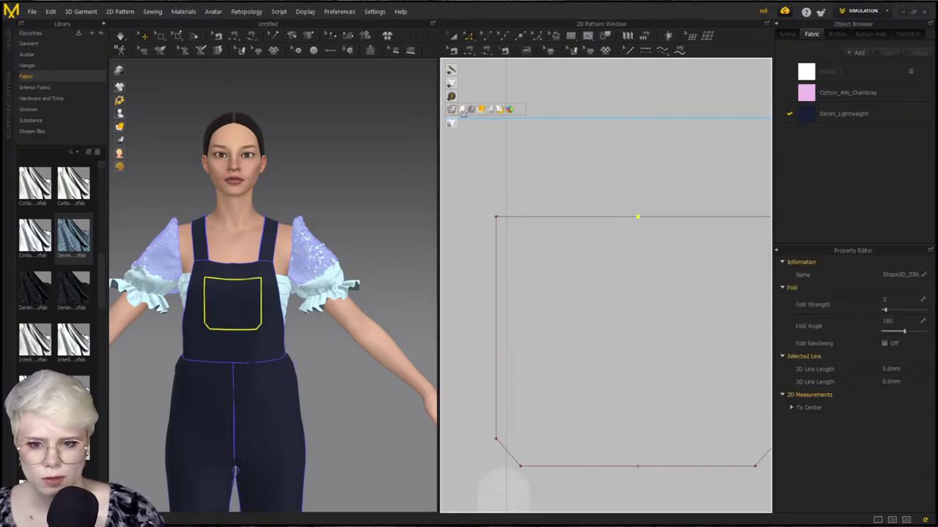
scroll(609, 167, down, 2)
middle_drag(590, 175, 542, 162)
Join the two halves of the pocket outline by applying Merge to Average to the centre points of its top and bottom edges
click(588, 161)
click(584, 196)
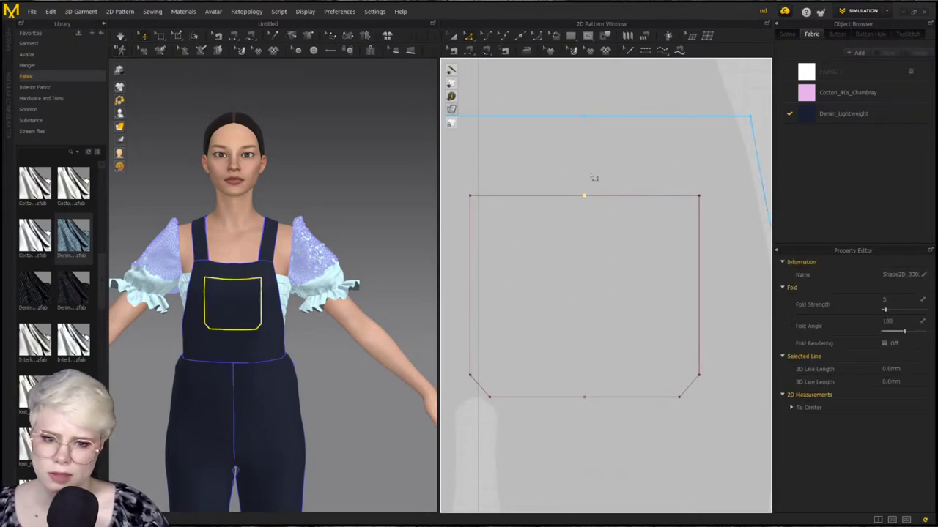
drag(572, 171, 600, 232)
right_click(582, 196)
drag(571, 167, 596, 215)
right_click(585, 197)
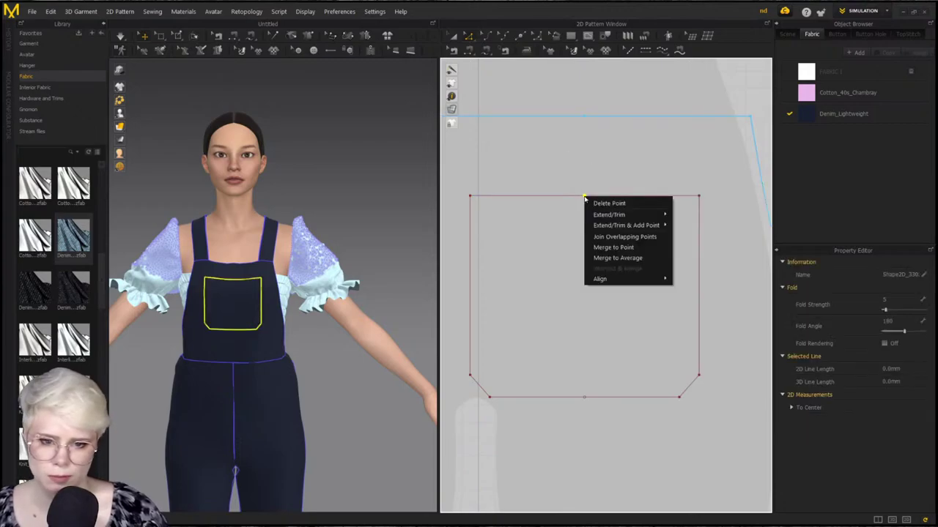
click(628, 260)
drag(600, 416, 590, 406)
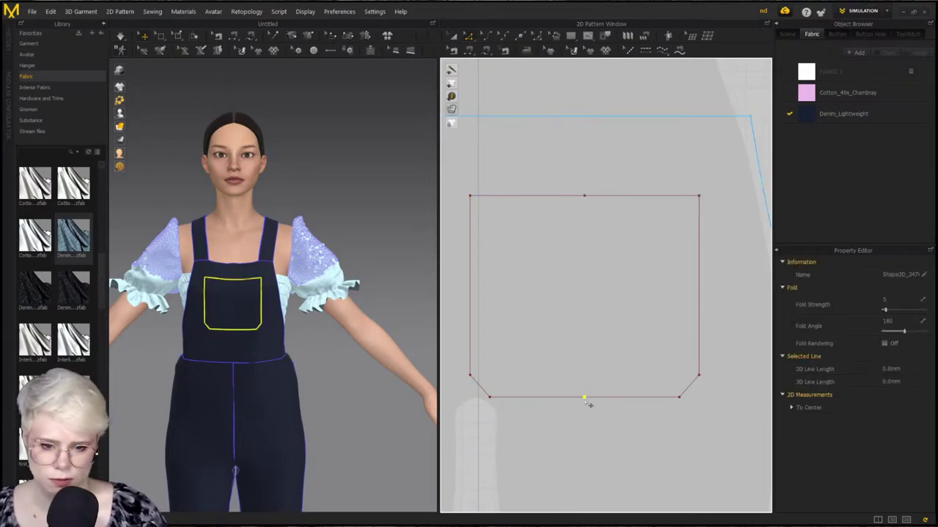
right_click(588, 403)
click(635, 461)
Clone the bib's pocket outline as a separate pattern and place it beside the bib pattern
scroll(619, 313, down, 3)
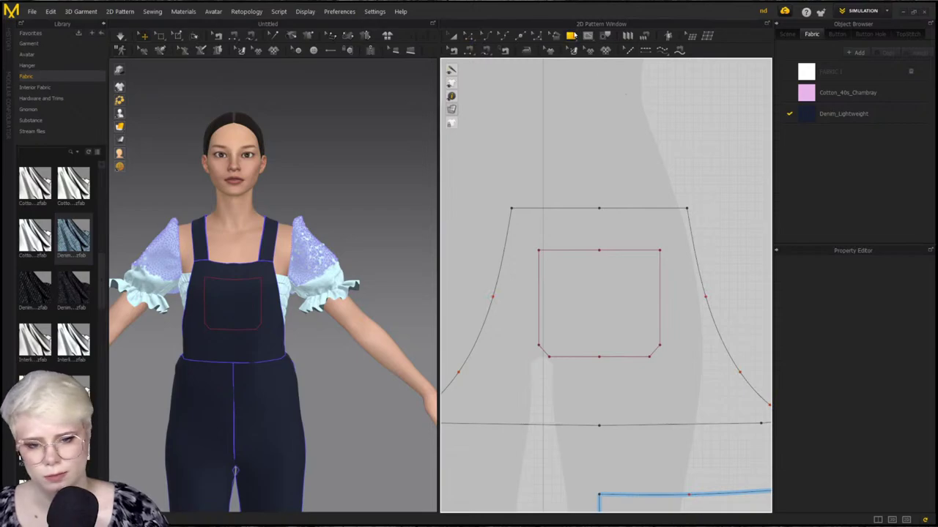
click(470, 36)
click(574, 250)
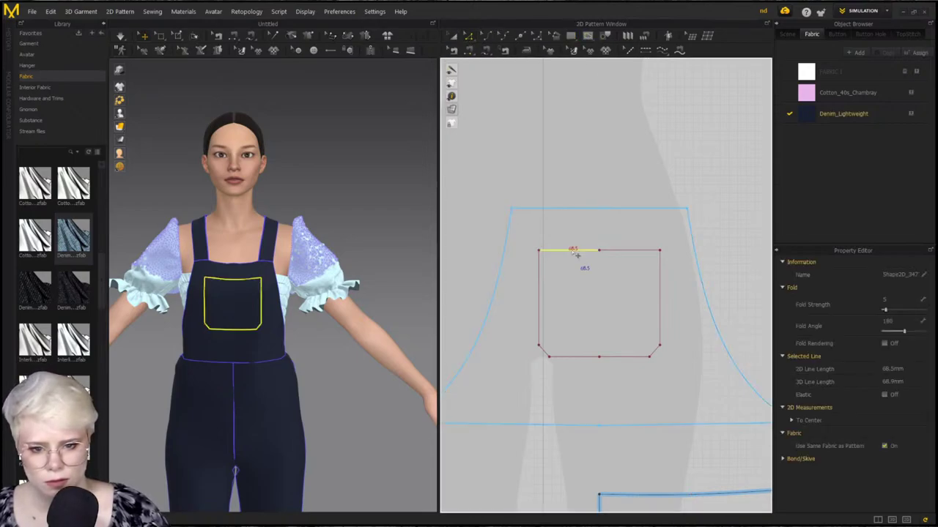
click(579, 255)
right_click(580, 253)
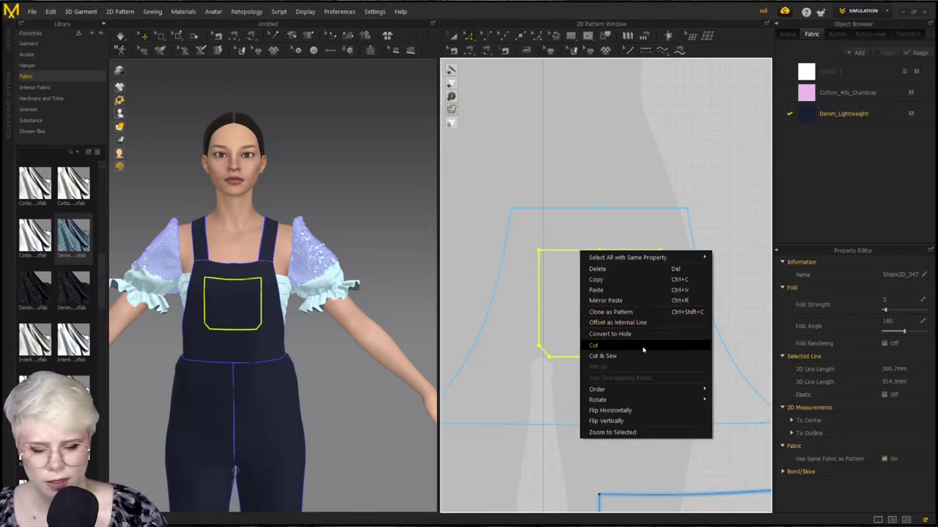
click(622, 311)
scroll(602, 304, down, 3)
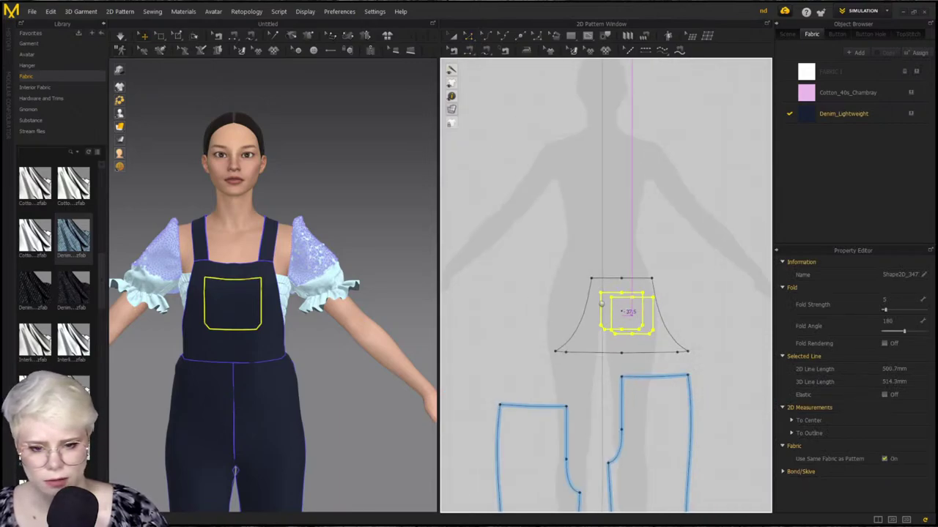
click(526, 287)
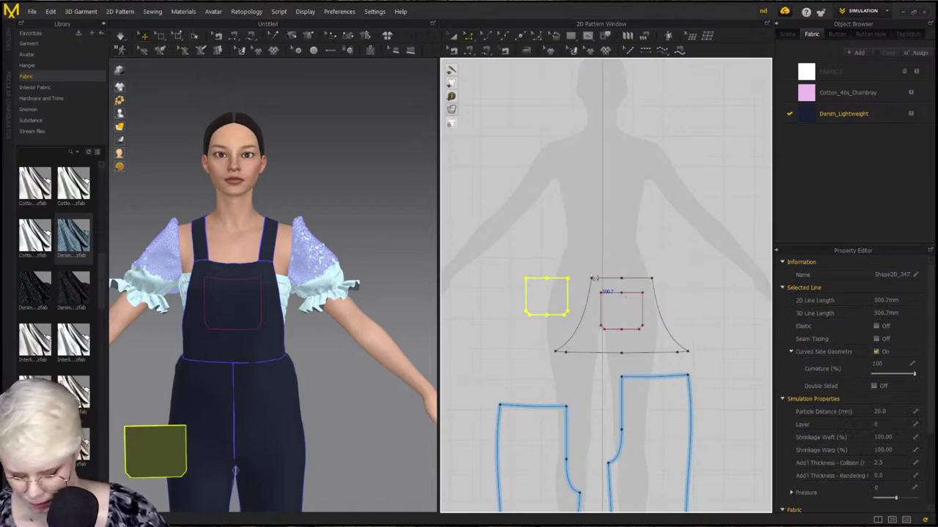
Free-sew the pocket pattern's sides and base, leaving the top open, to the matching outline on the bib, ending exactly at its upper corner
key(m)
click(526, 279)
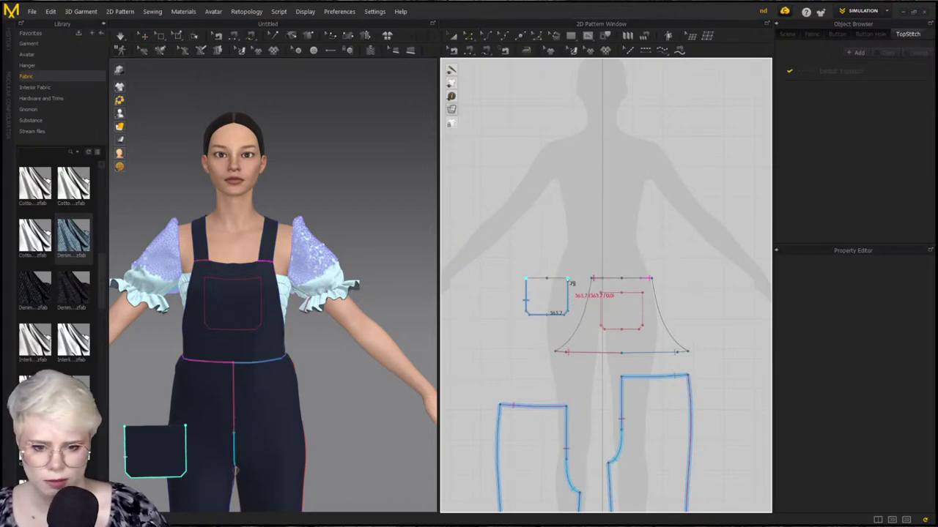
click(568, 279)
scroll(627, 302, up, 4)
click(548, 276)
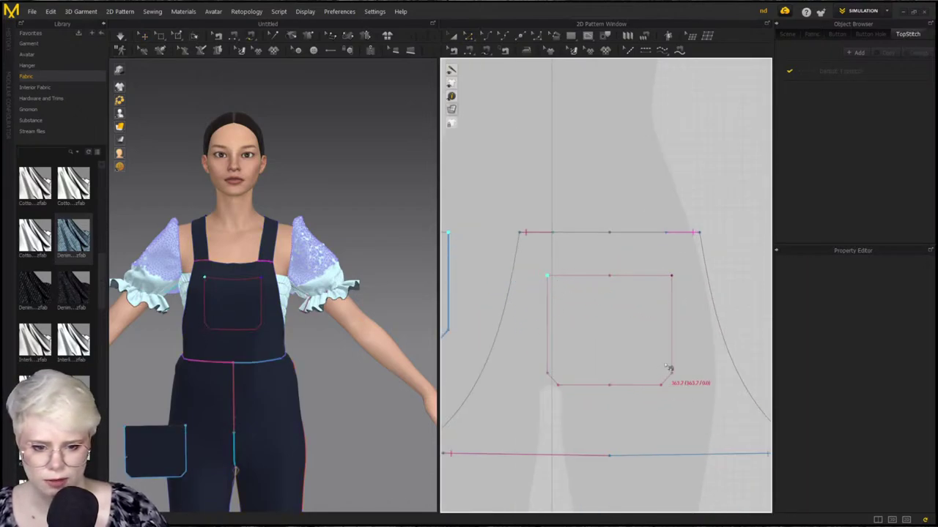
click(669, 277)
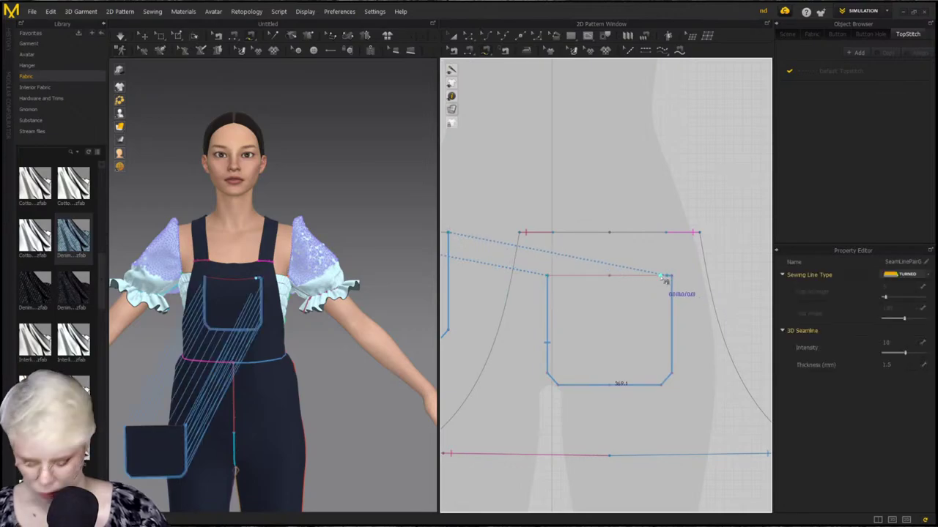
scroll(665, 277, up, 5)
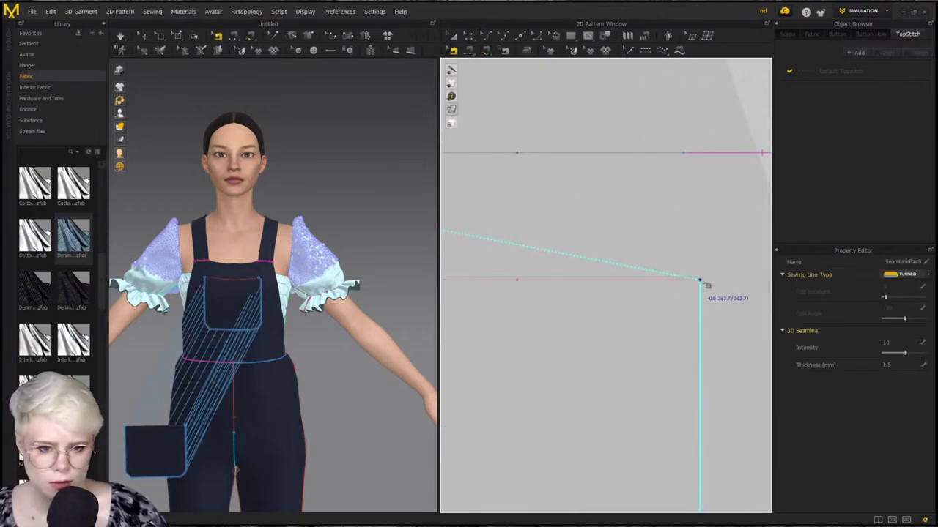
scroll(498, 330, down, 4)
Try to place the pocket pattern on the bib with Superimpose (Over) in the 3D view
middle_drag(228, 445, 310, 364)
click(272, 345)
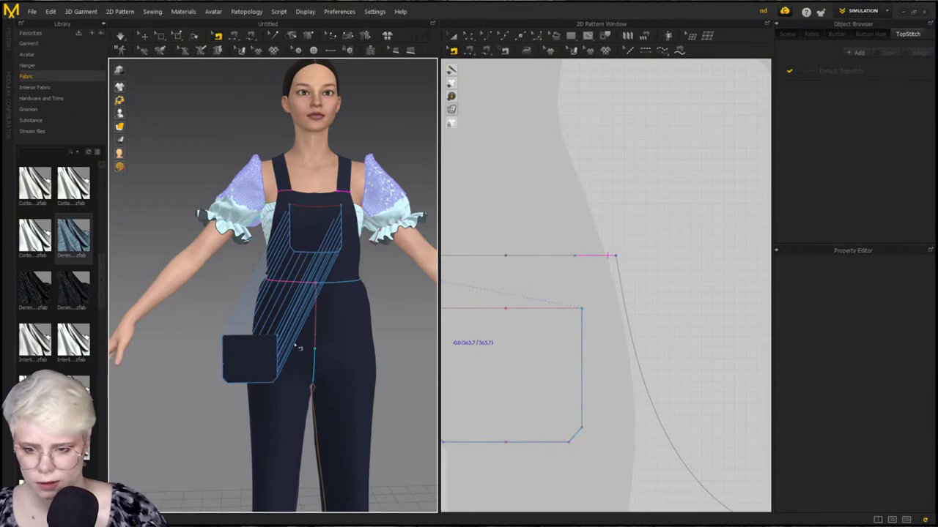
click(146, 35)
right_click(252, 350)
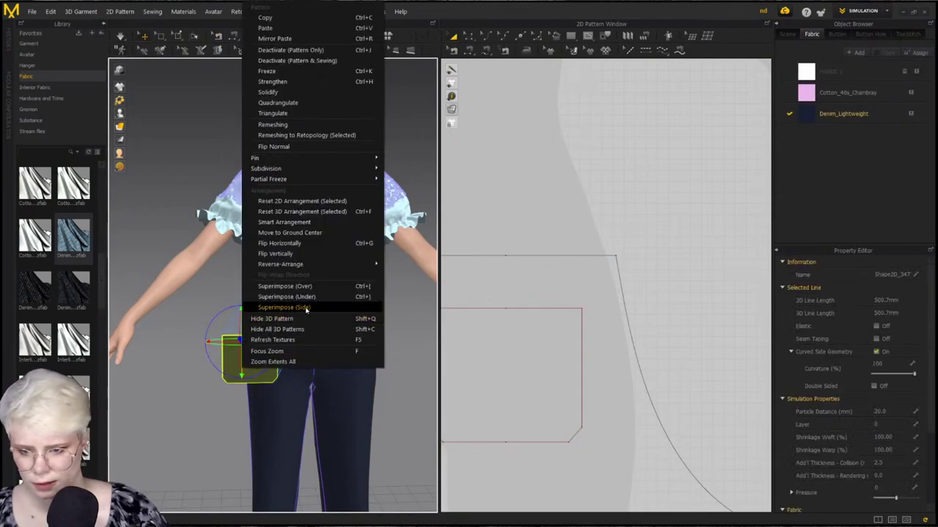
click(285, 285)
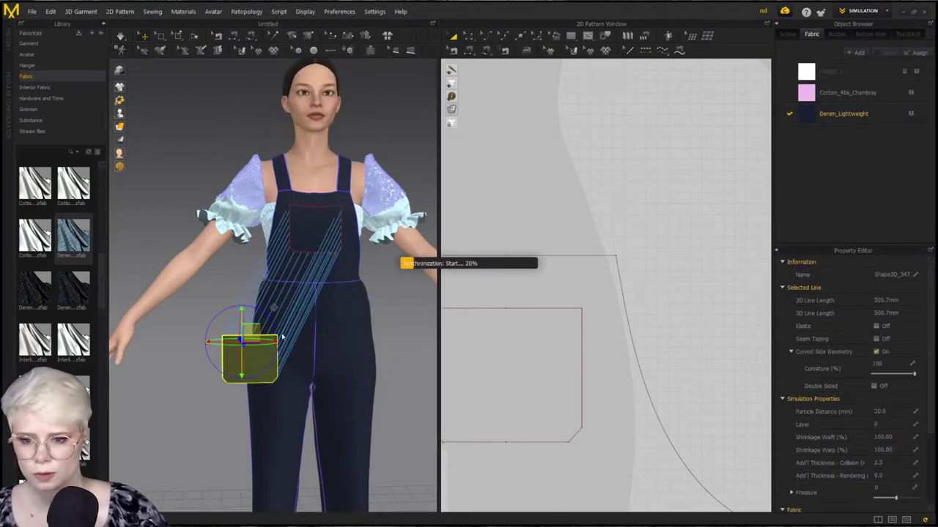
click(328, 275)
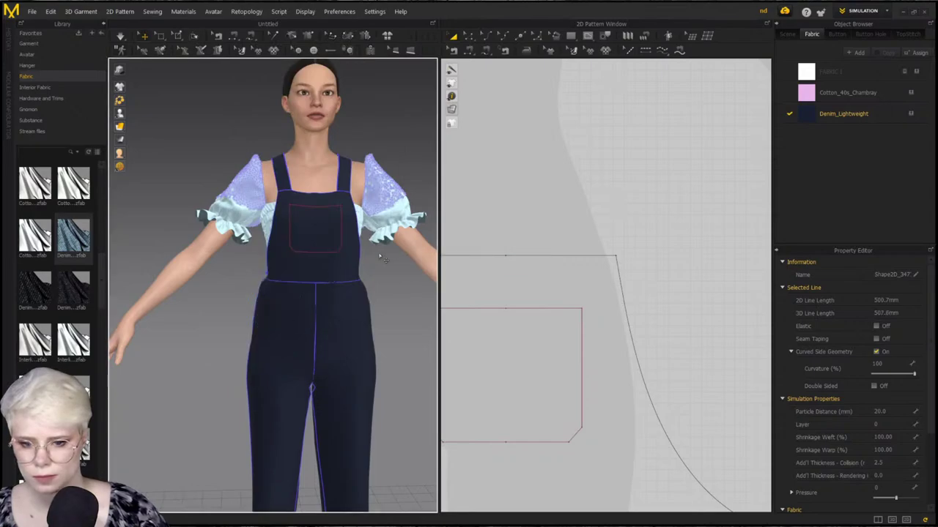
middle_drag(333, 253, 315, 320)
scroll(316, 320, up, 1)
right_drag(316, 320, 344, 319)
click(259, 275)
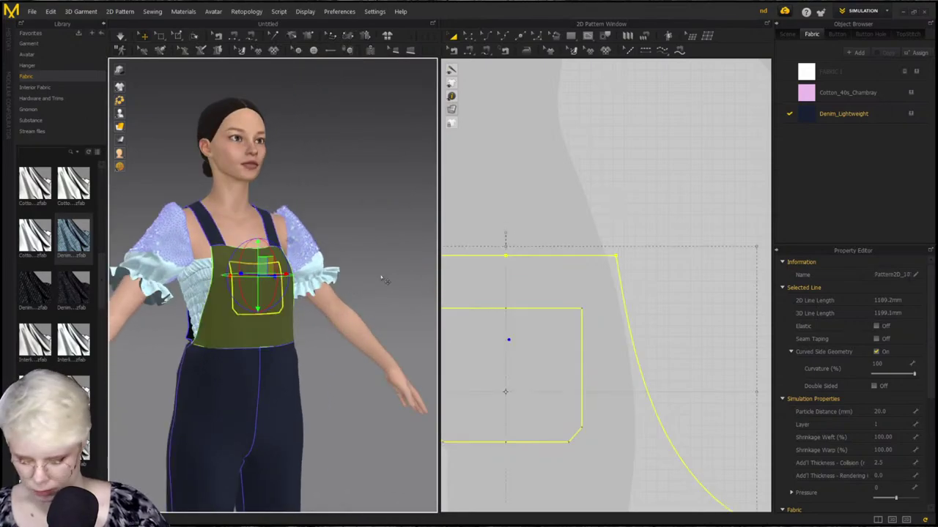
click(281, 316)
Apply Superimpose (Over) to the pocket pattern again and simulate it on the bib
right_click(224, 440)
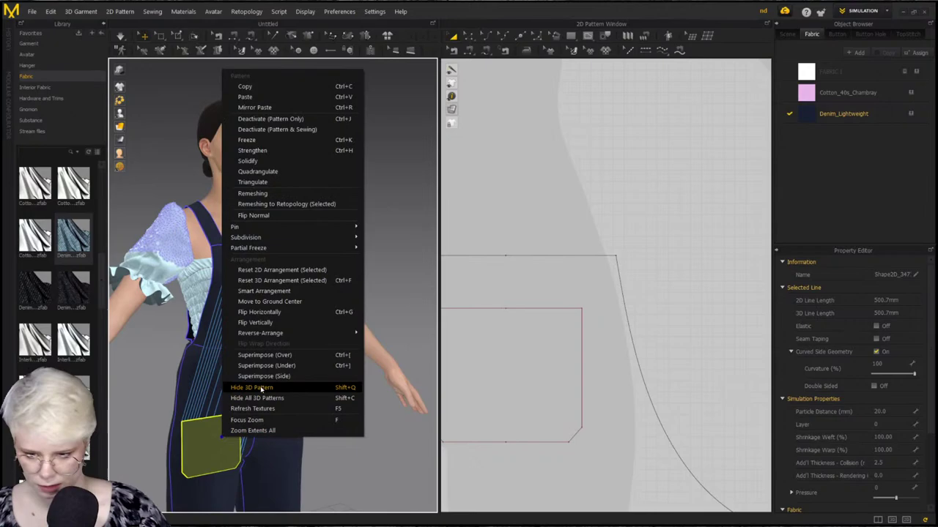
click(305, 356)
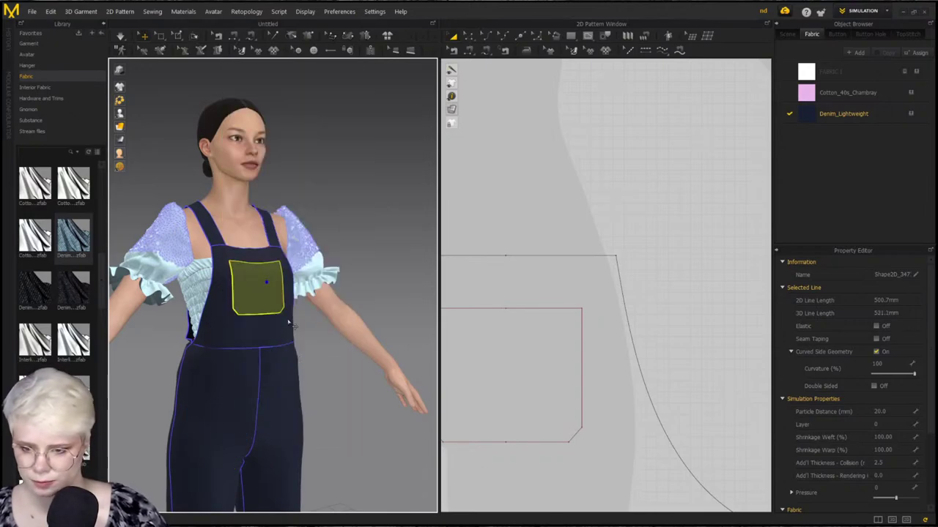
scroll(257, 279, up, 3)
right_drag(257, 279, 275, 338)
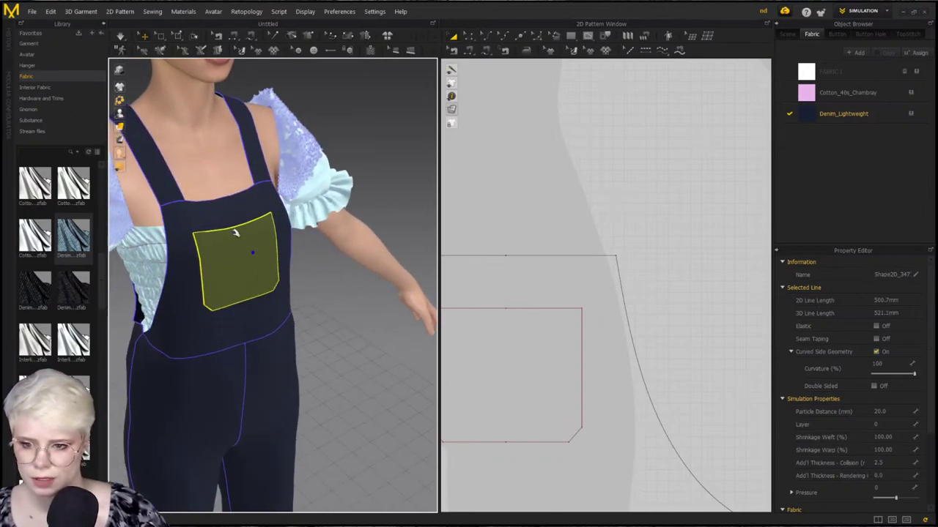
key(space)
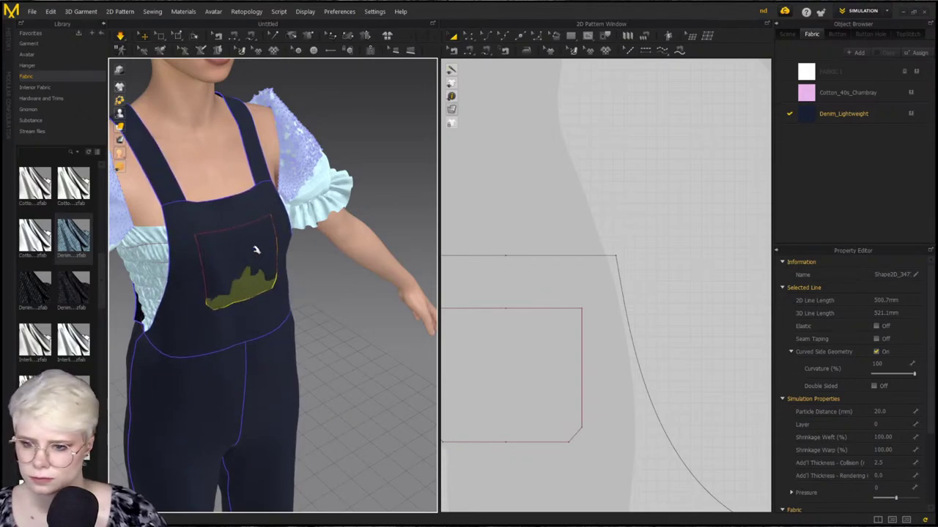
Set the pocket pattern's layer to 1 and simulate the garment
click(256, 250)
click(550, 198)
scroll(550, 198, down, 5)
middle_drag(553, 247, 589, 365)
click(467, 360)
click(878, 425)
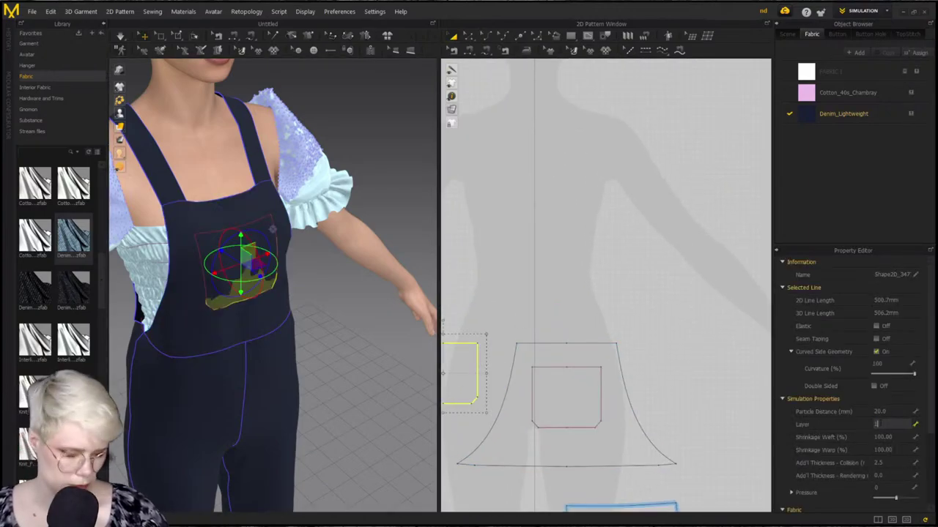
key(Return)
key(space)
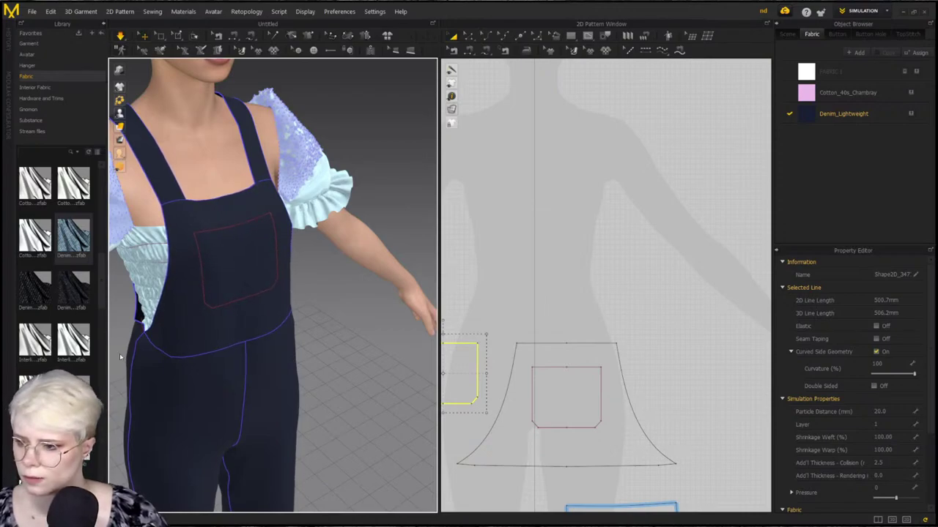
Move the pocket pattern out in front of the bib in the 3D view and simulate it onto the fabric
right_drag(161, 315, 184, 278)
middle_drag(183, 279, 190, 345)
right_drag(190, 345, 256, 302)
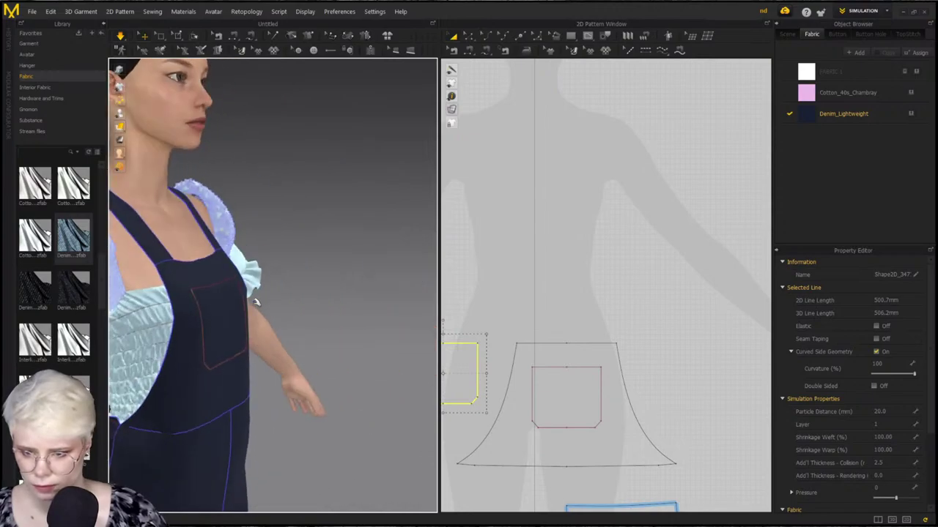
click(235, 290)
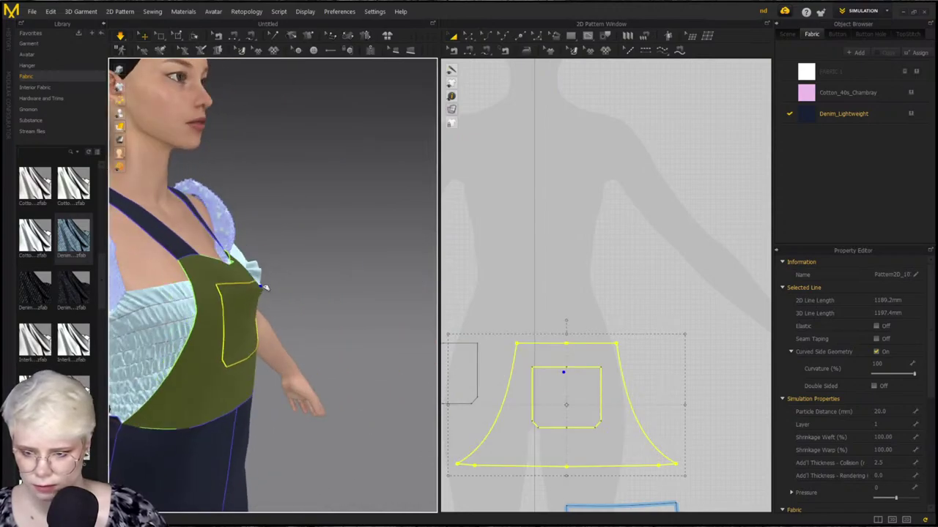
click(466, 375)
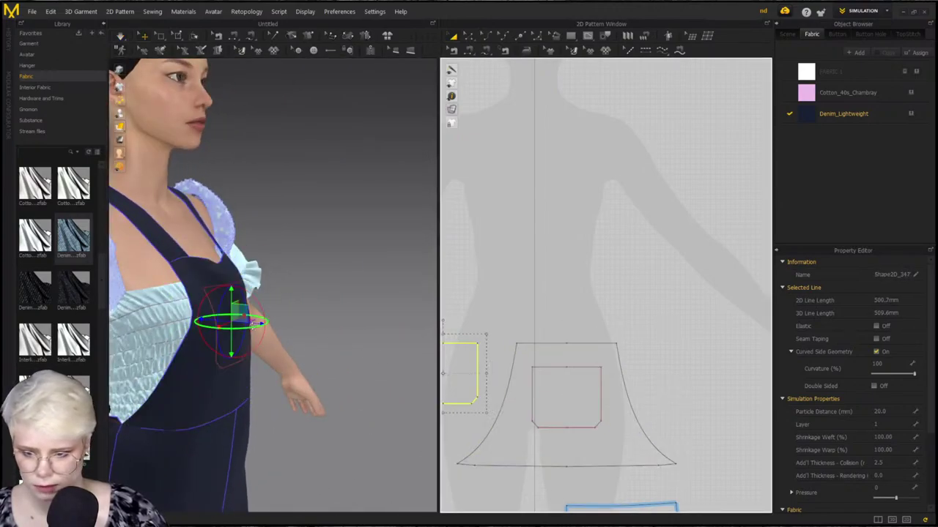
drag(260, 321, 310, 322)
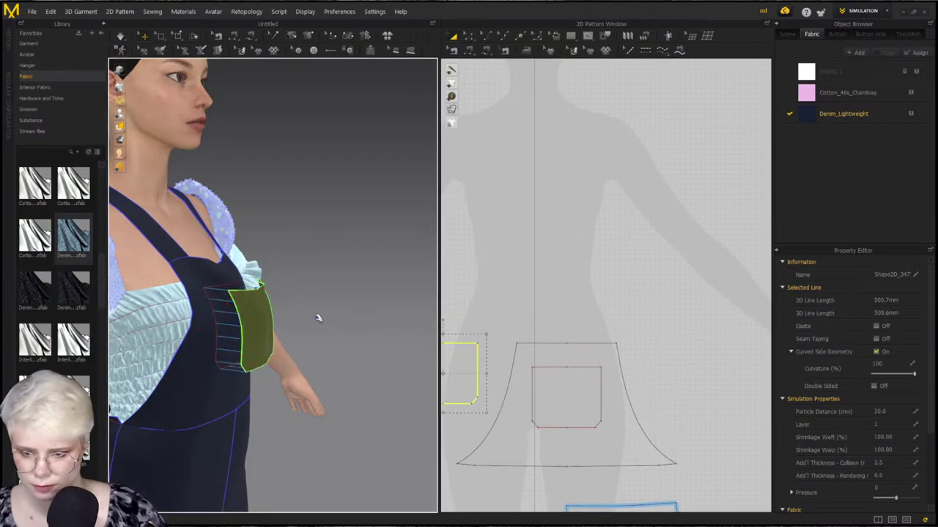
key(space)
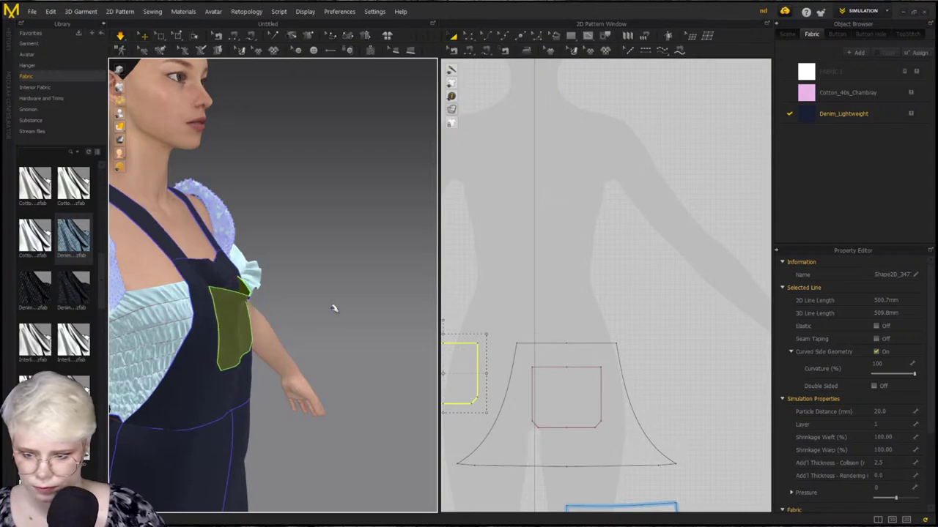
Check the simulated pocket from the front and side, and tug the front trouser panel near the waist
key(2)
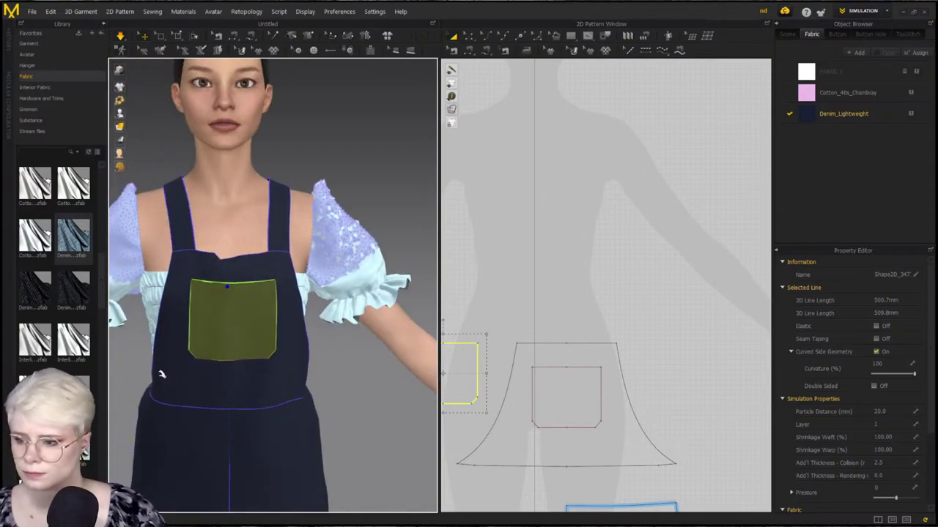
scroll(253, 404, down, 1)
right_drag(247, 408, 214, 361)
middle_drag(214, 361, 214, 358)
right_drag(242, 384, 214, 392)
click(198, 346)
click(192, 373)
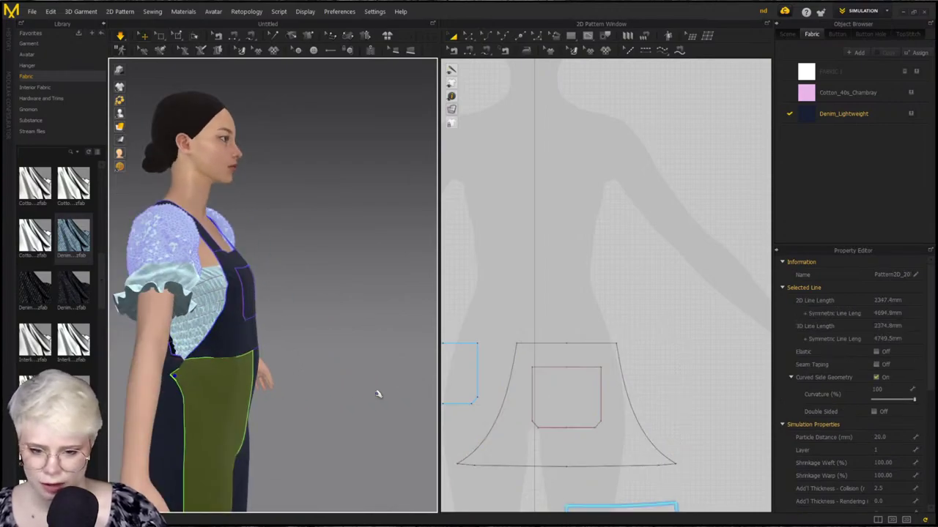
Stop the simulation and draw an internal pocket line on the front trouser panel, about 165 mm down from mid-waist and 125 mm across to the side edge
scroll(495, 255, down, 5)
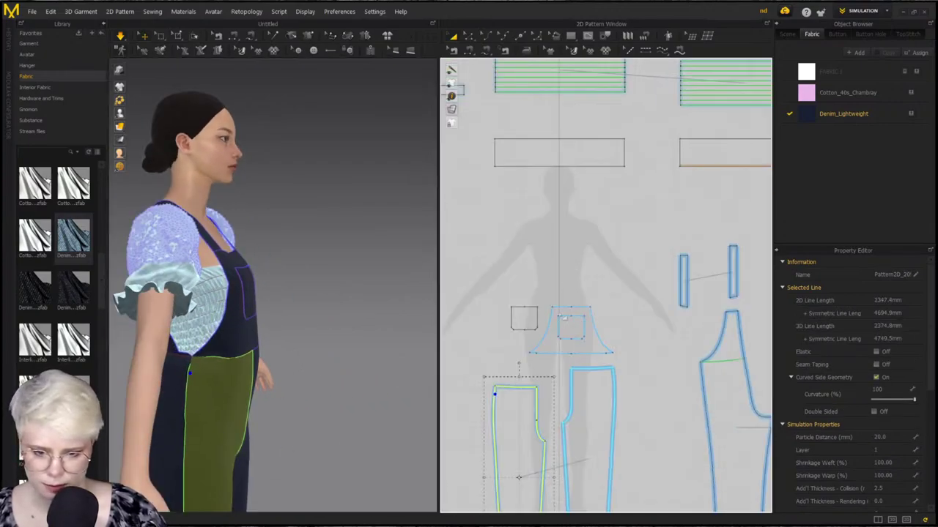
click(495, 255)
middle_drag(594, 331, 616, 298)
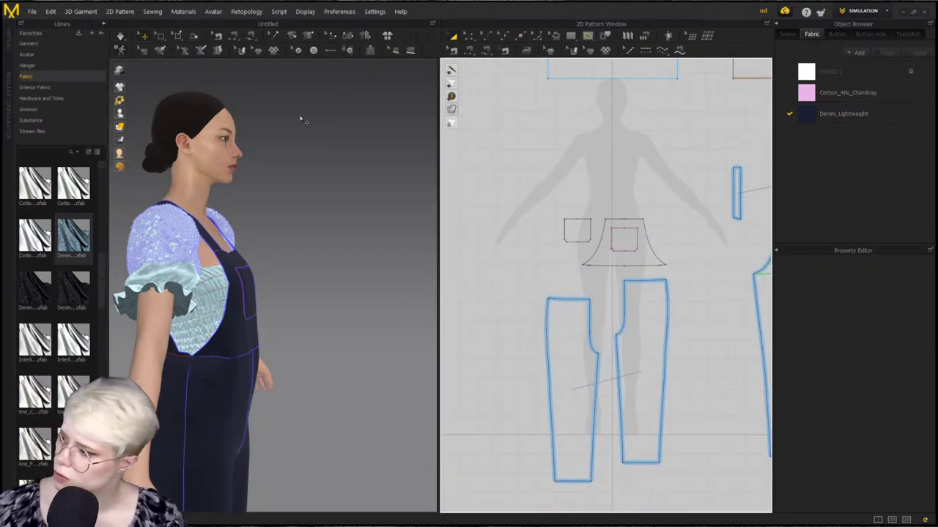
scroll(554, 238, up, 4)
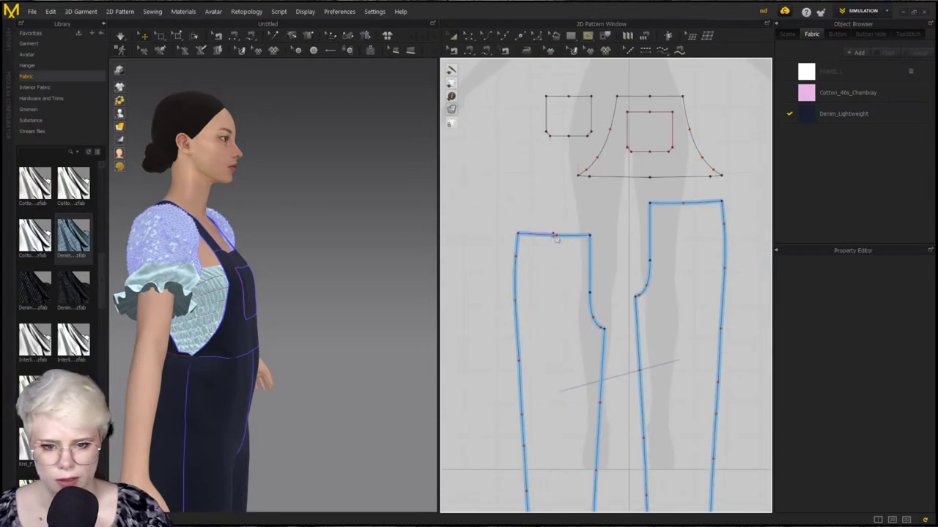
scroll(557, 233, up, 3)
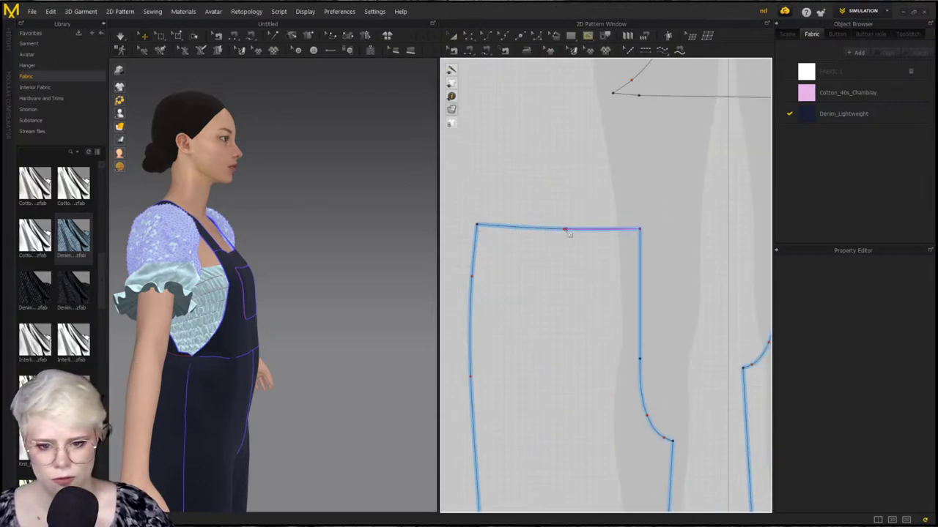
click(564, 229)
click(563, 353)
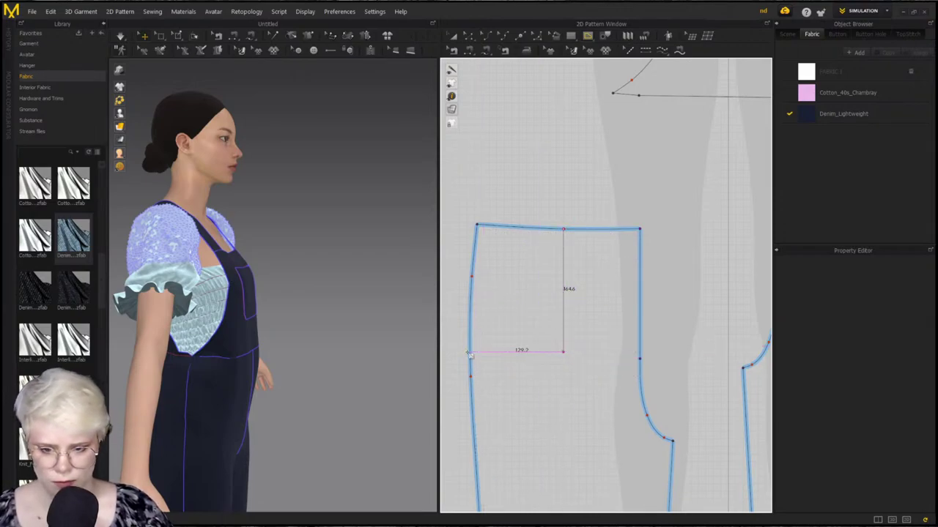
click(470, 352)
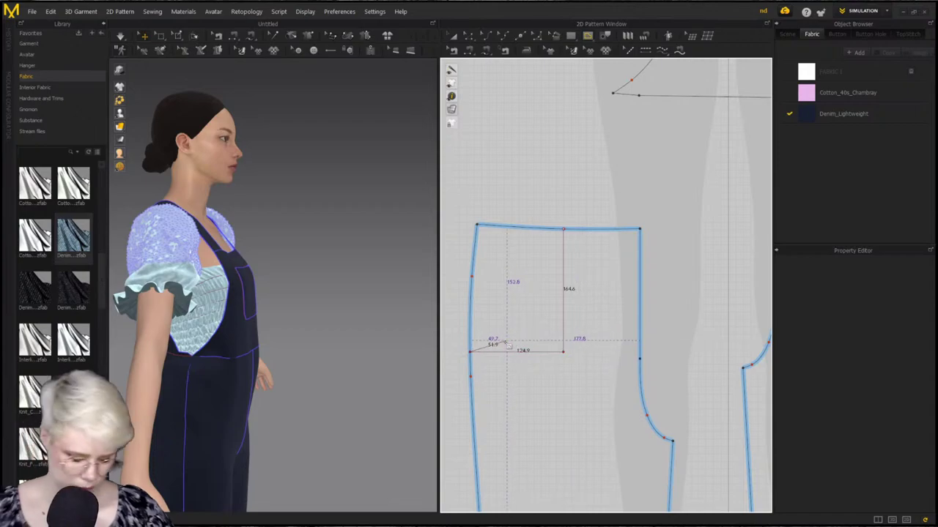
key(Return)
Round the inner corner of the pocket line on the front trouser panel with Smooth Curve, about 67 mm along each side
click(536, 39)
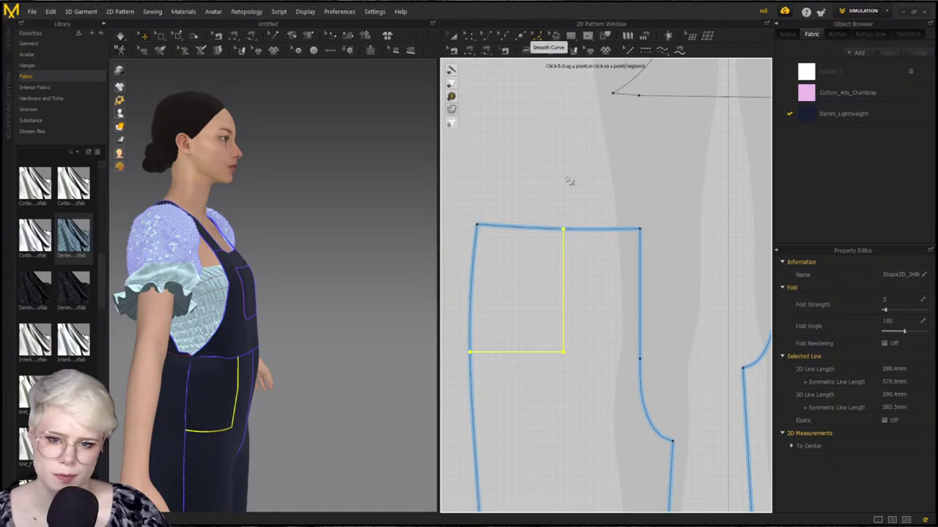
drag(563, 352, 529, 323)
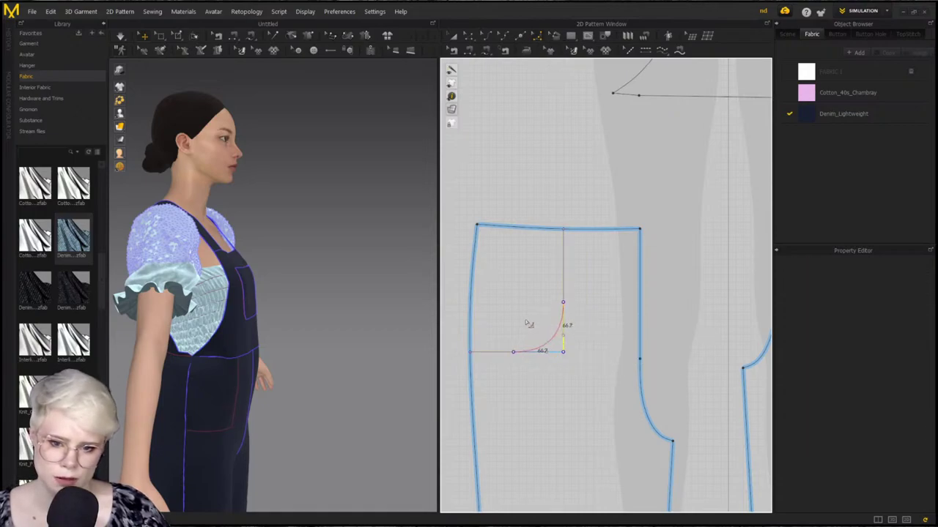
drag(534, 262, 536, 263)
right_drag(198, 420, 274, 339)
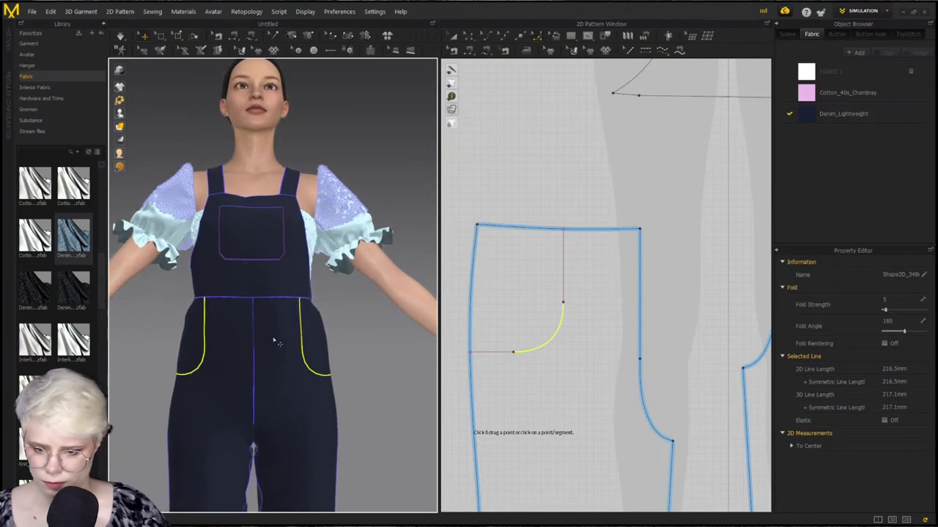
Draw a diagonal internal line about 122 mm long from the waist edge to the side edge, inside the pocket line
key(a)
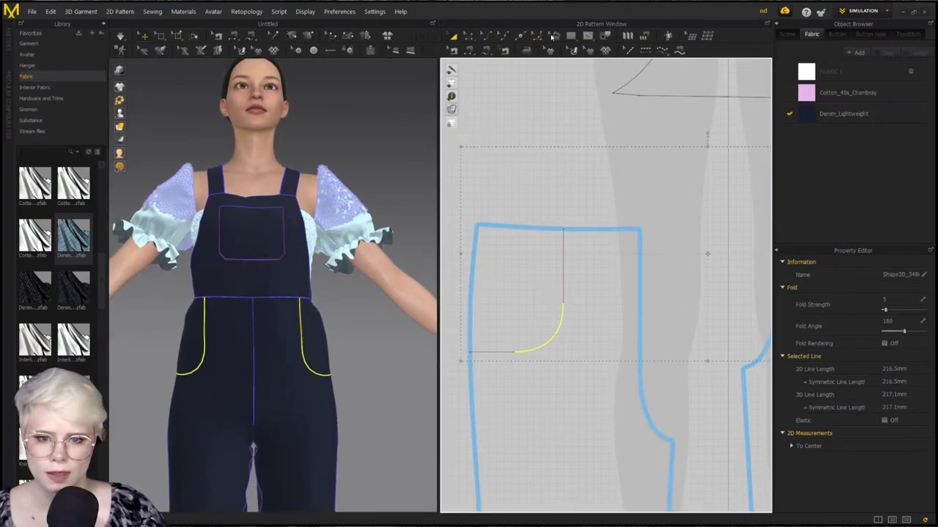
click(587, 36)
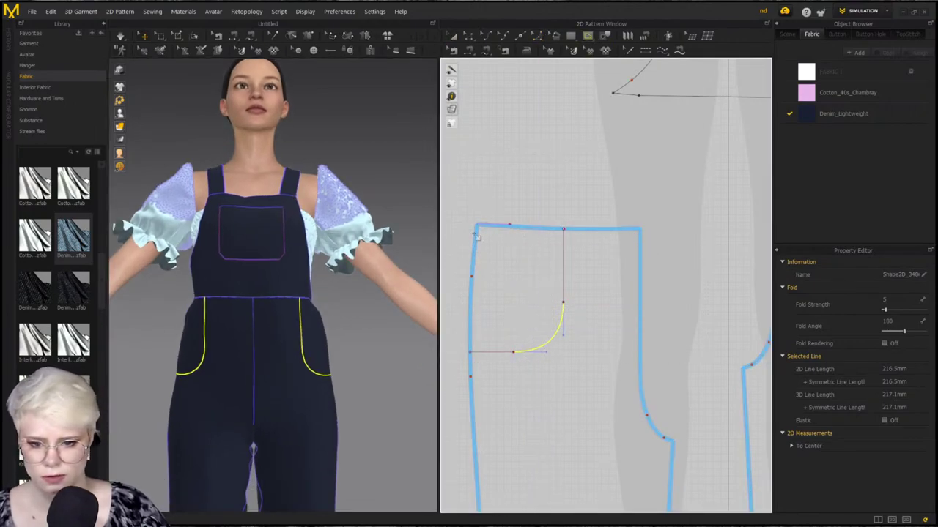
click(531, 227)
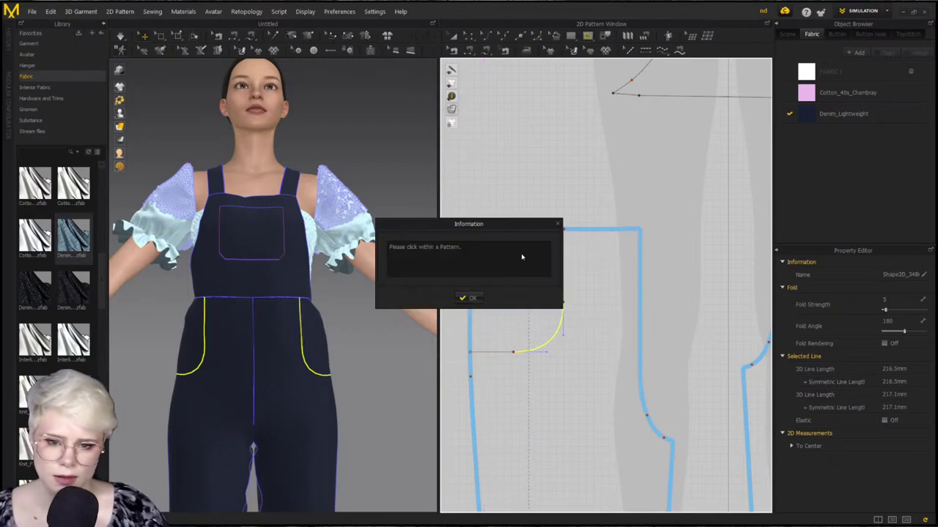
click(465, 295)
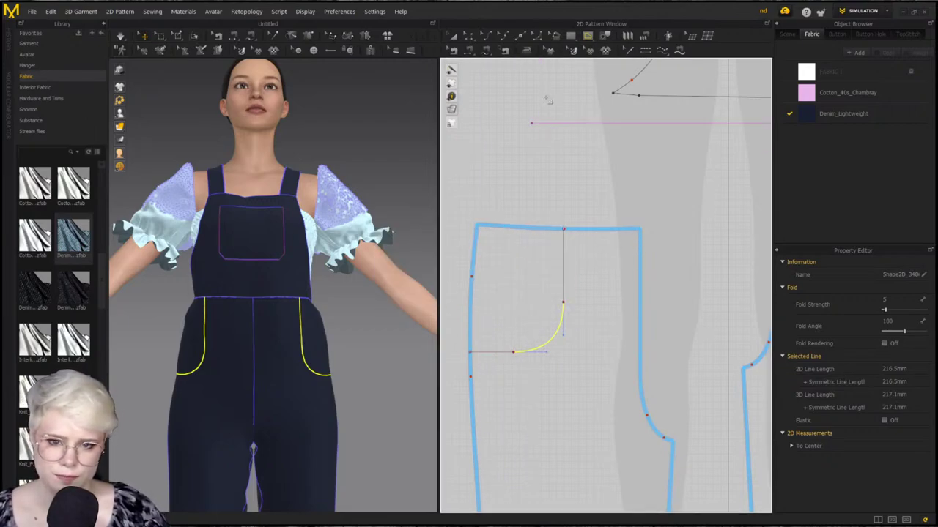
click(537, 228)
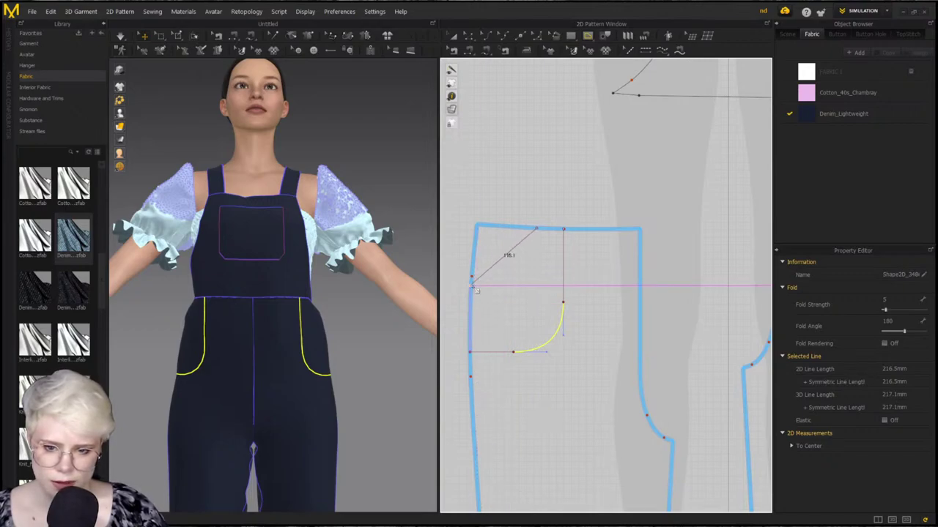
click(471, 290)
key(Return)
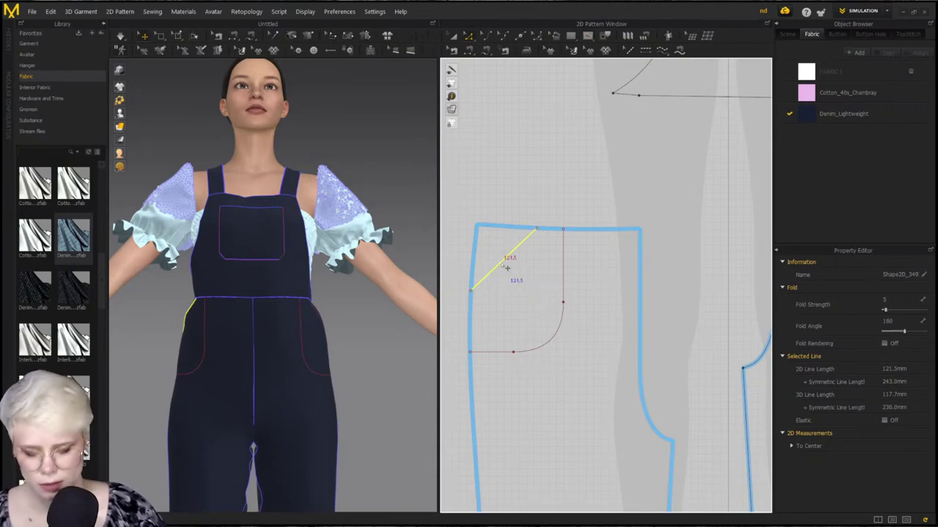
Curve the diagonal pocket-opening line down towards the rounded pocket corner so that it is about 136 mm long
key(z)
click(503, 207)
drag(505, 262, 517, 278)
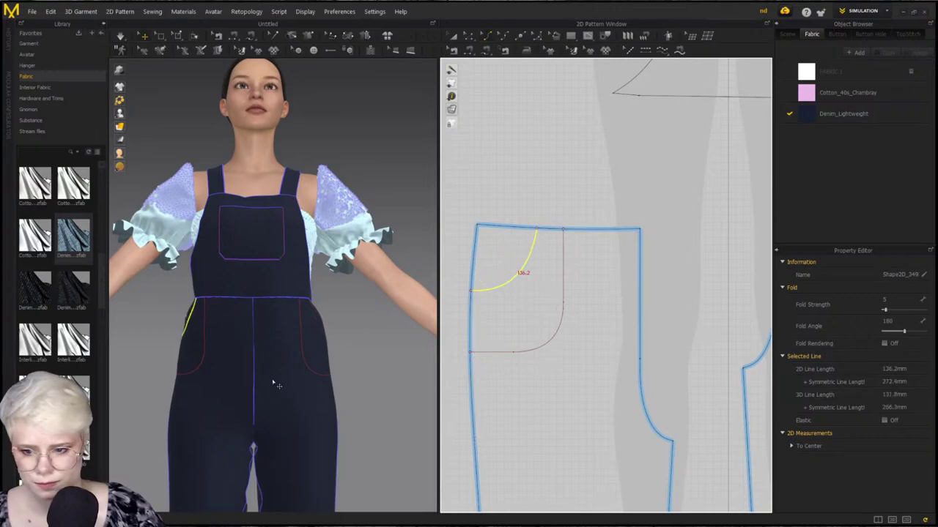
scroll(274, 383, up, 2)
right_drag(274, 383, 320, 386)
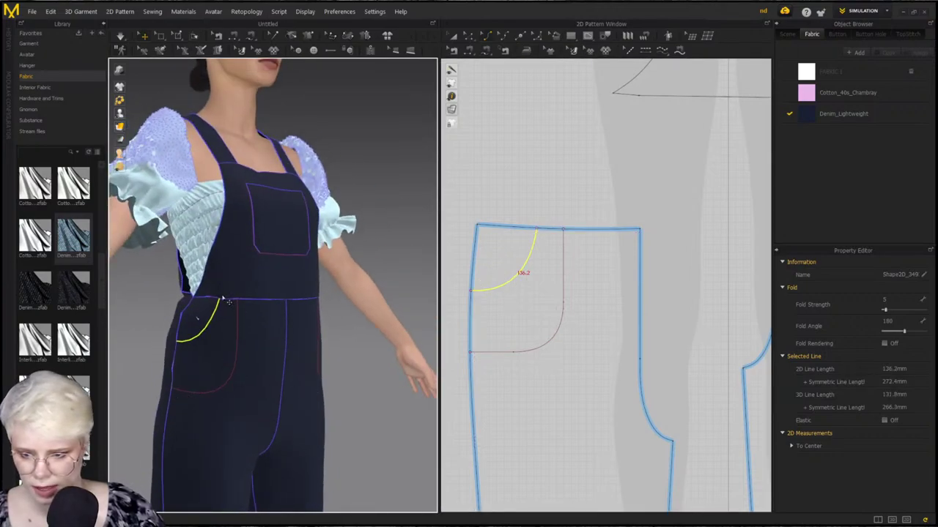
right_drag(248, 347, 272, 297)
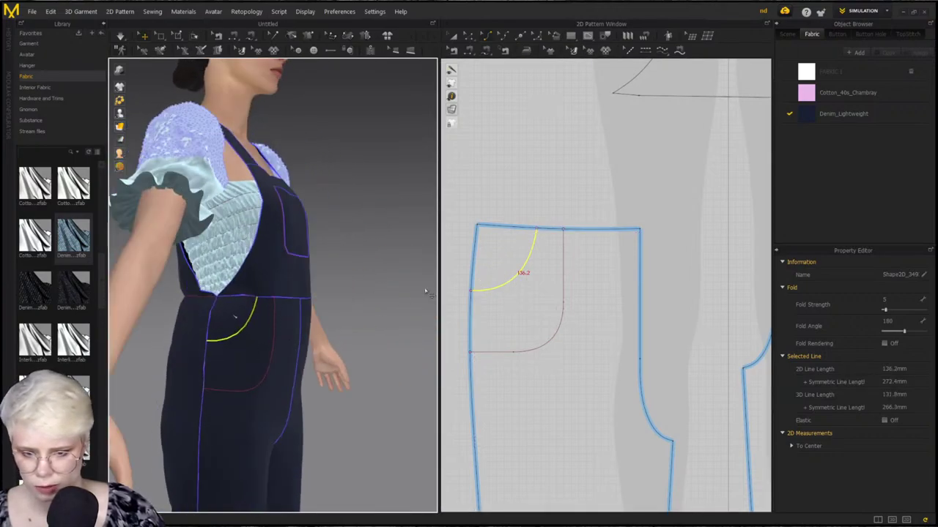
click(540, 180)
click(563, 274)
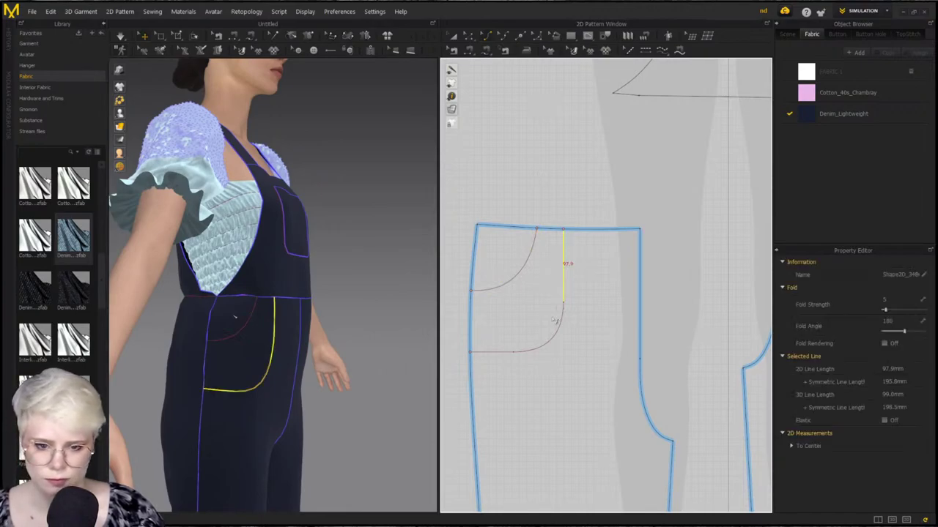
click(555, 334)
click(503, 352)
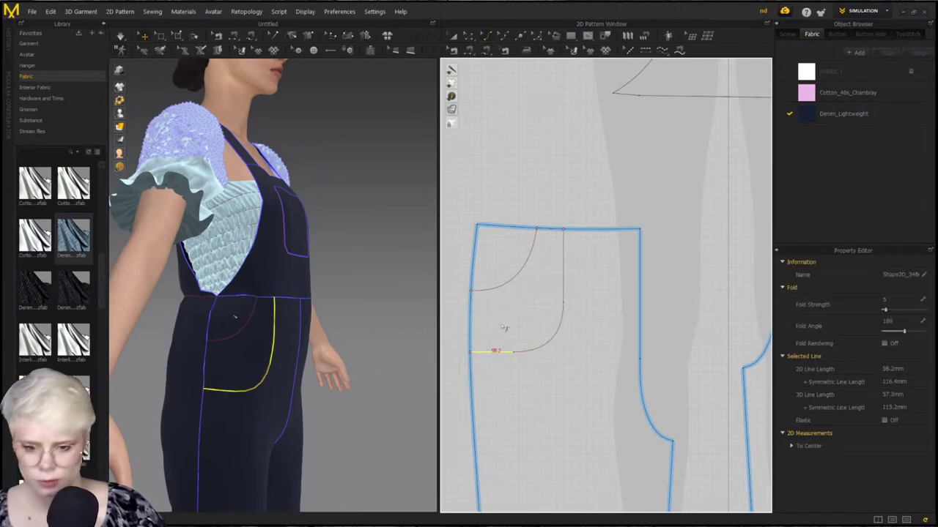
click(491, 100)
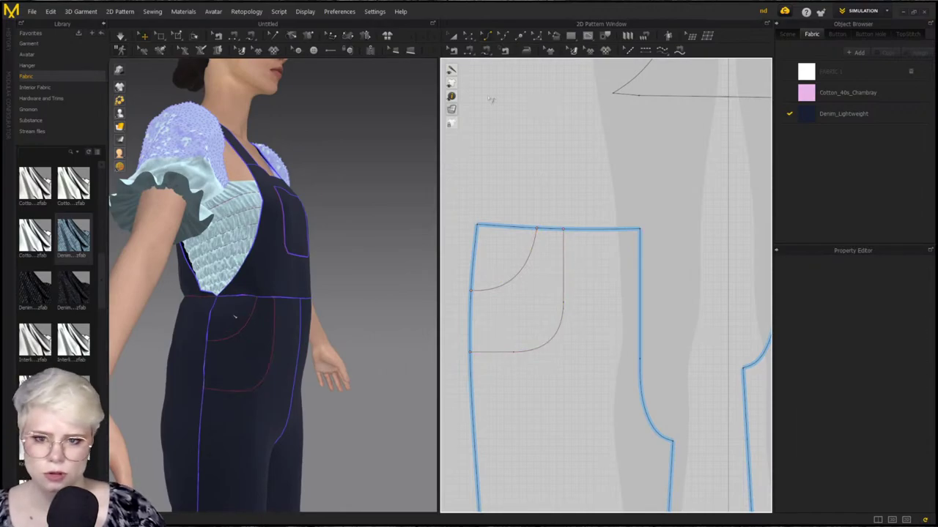
click(564, 271)
shift+click(559, 342)
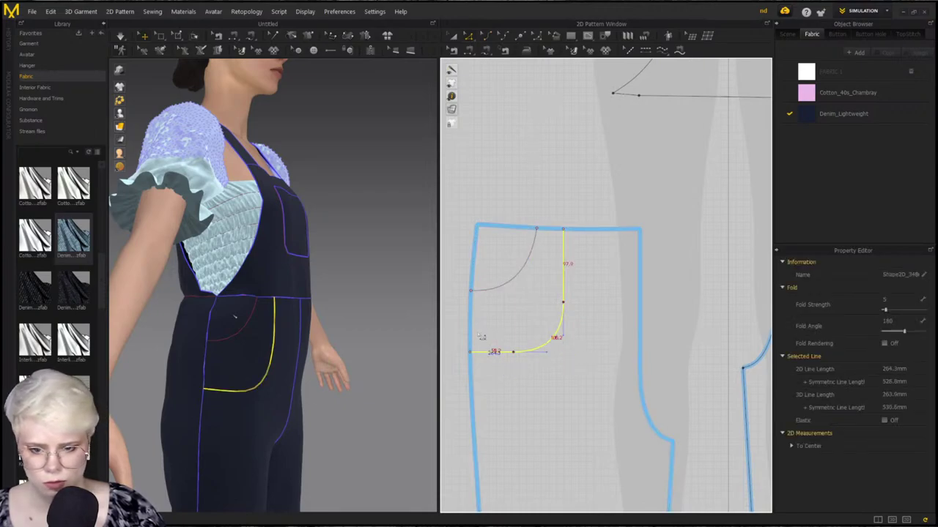
click(477, 297)
shift+click(513, 229)
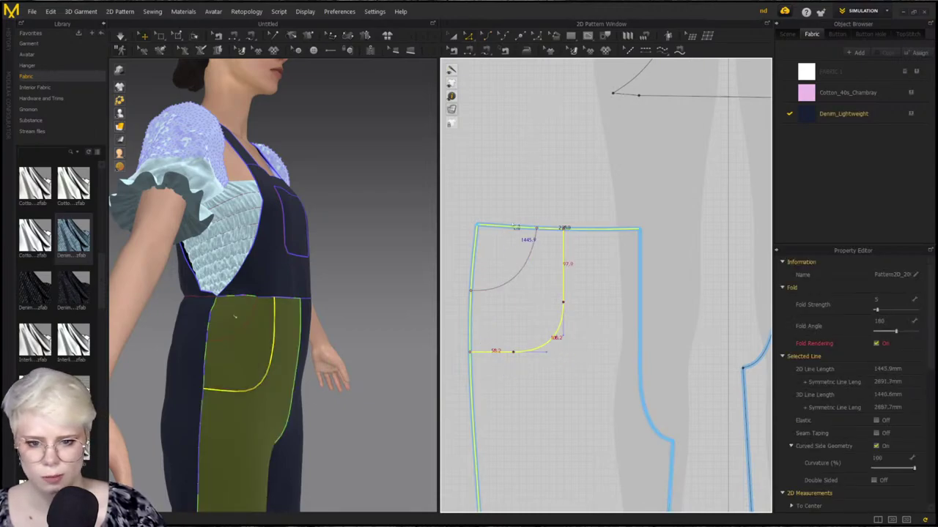
right_click(512, 231)
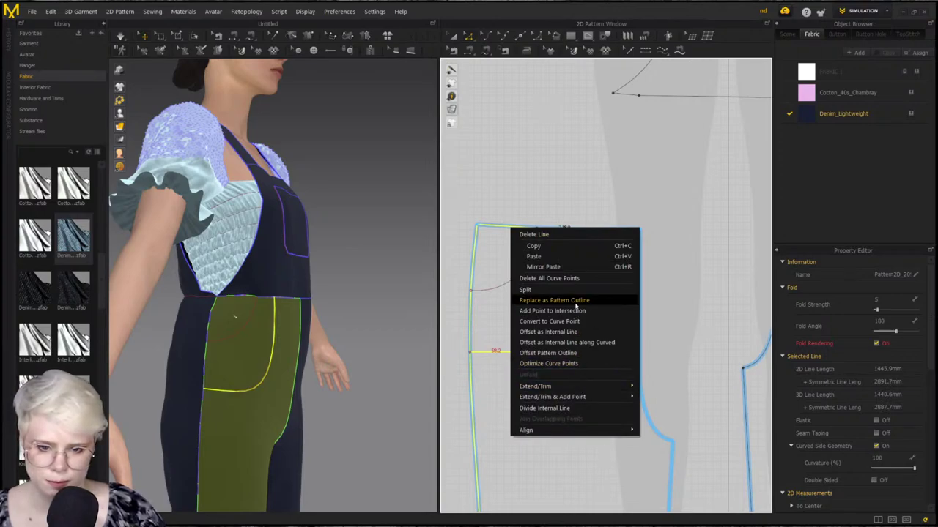
key(Escape)
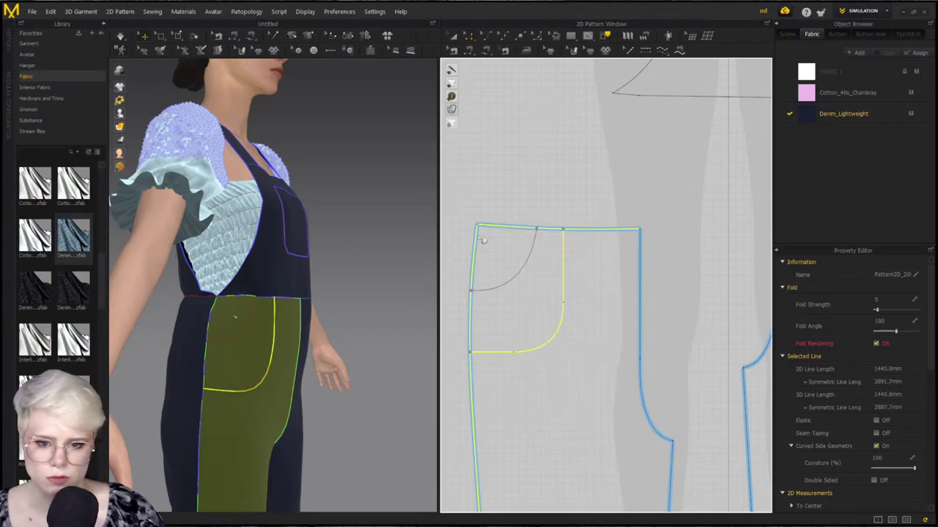
Trace the pocket lines with the surrounding waist and side edges as a new pattern and place it beside the front trouser panel
click(465, 197)
drag(593, 394, 593, 394)
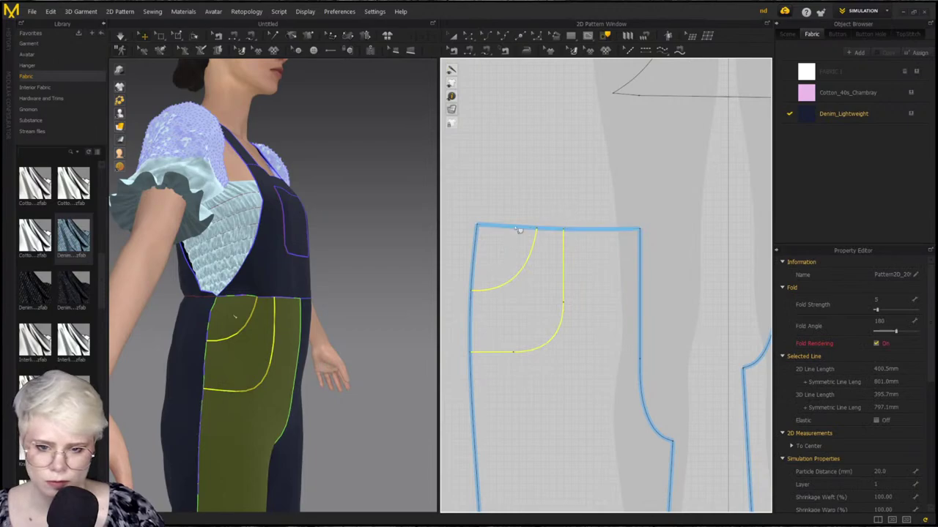
right_click(480, 252)
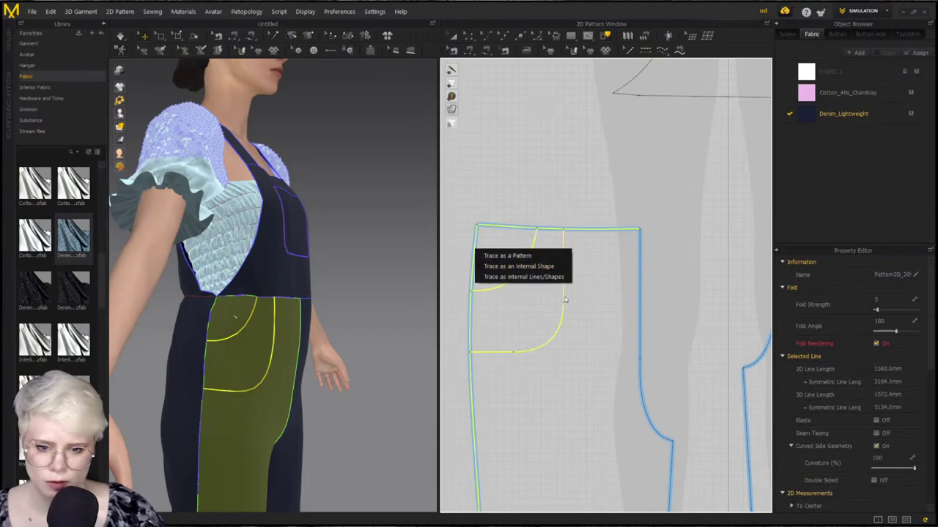
click(523, 256)
scroll(523, 278, down, 3)
click(518, 304)
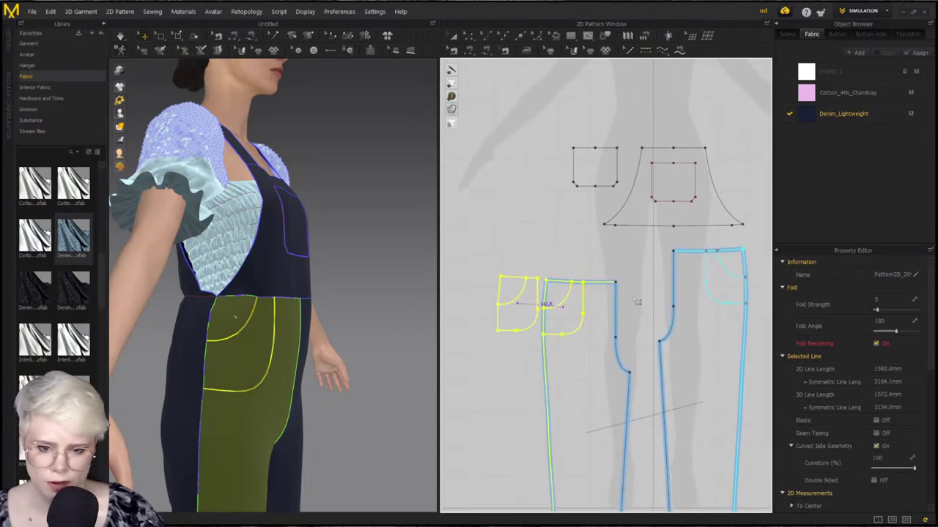
click(577, 316)
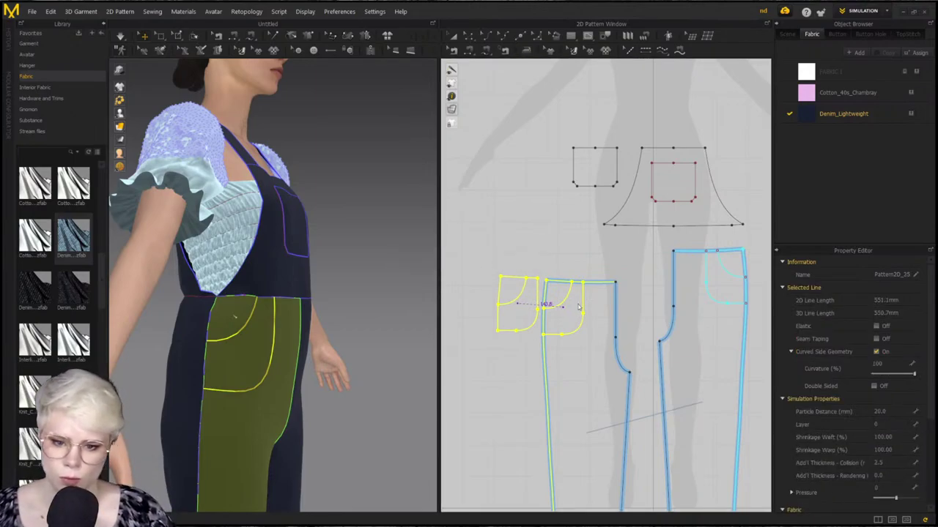
click(496, 315)
Examine the traced pocket pattern next to the trousers in both the 2D and 3D views
scroll(549, 303, up, 4)
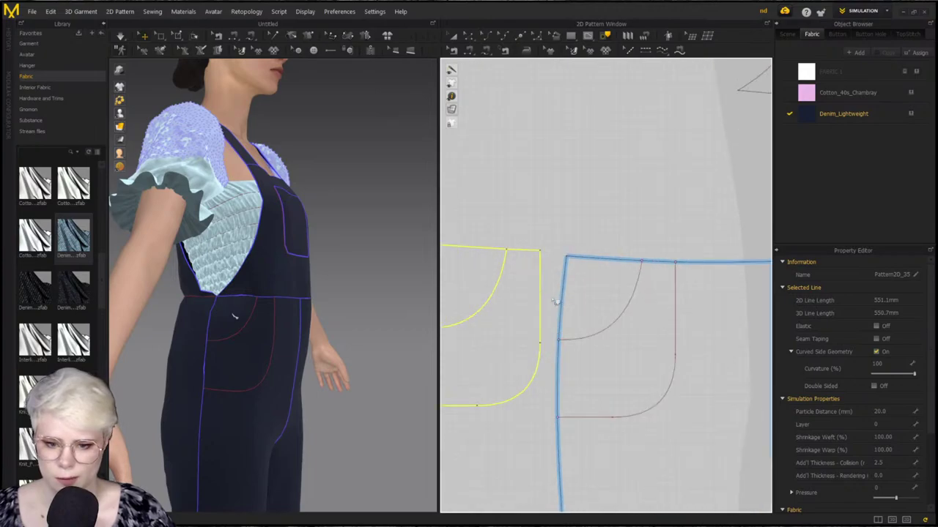
scroll(572, 301, up, 4)
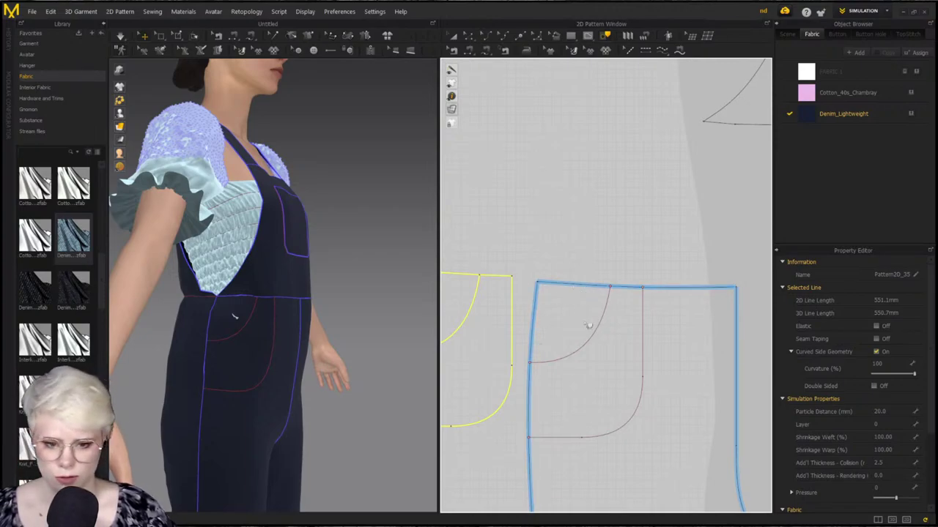
scroll(572, 308, down, 3)
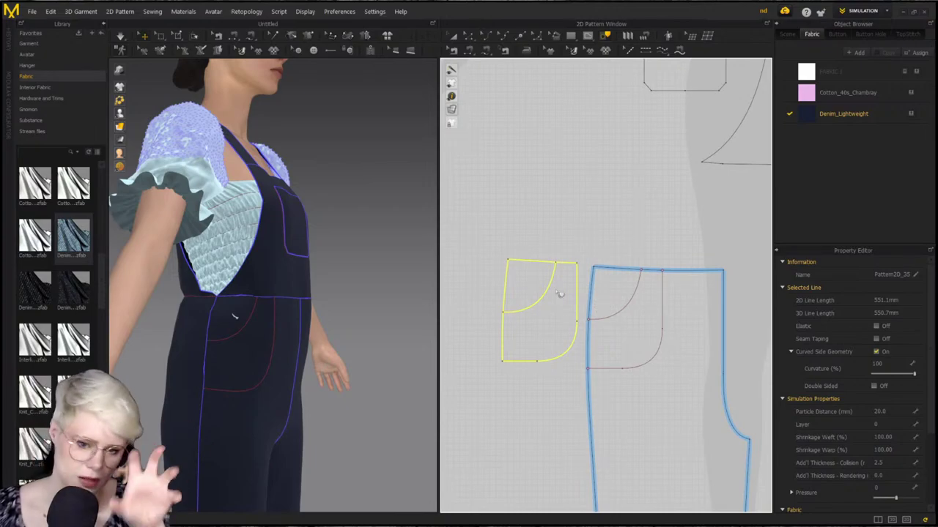
click(552, 233)
right_drag(208, 352, 317, 308)
drag(257, 477, 310, 274)
scroll(527, 229, up, 6)
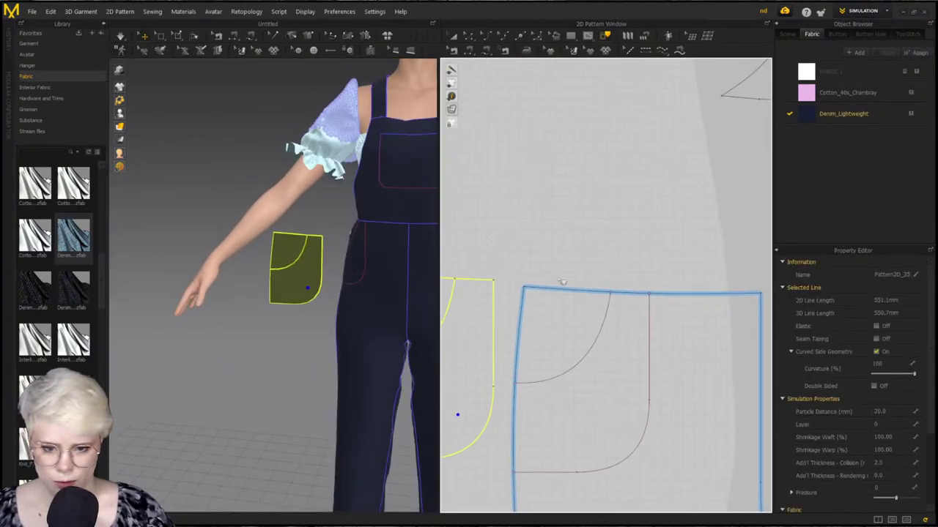
scroll(557, 219, down, 4)
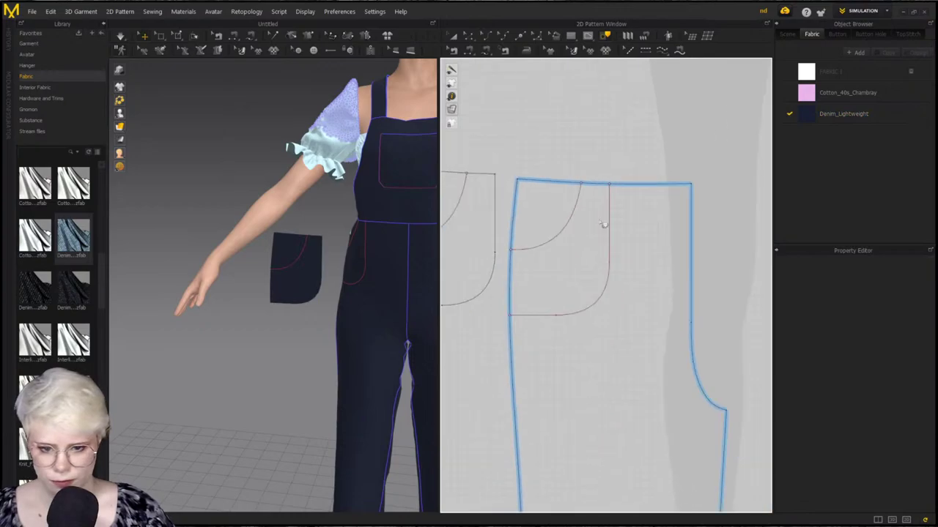
Cut the front trouser panel along the curved pocket-opening line to separate its upper side corner
click(574, 234)
right_click(570, 230)
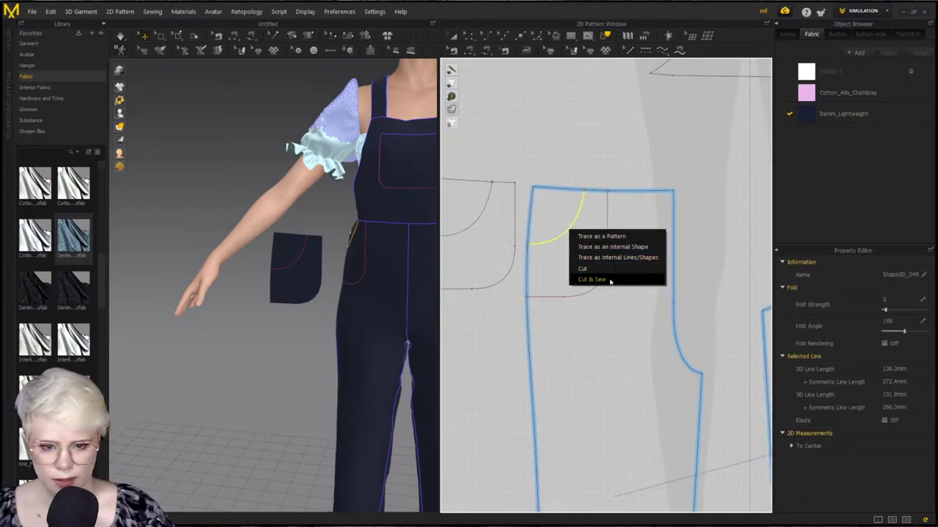
click(573, 219)
middle_drag(555, 297, 545, 289)
scroll(545, 289, down, 1)
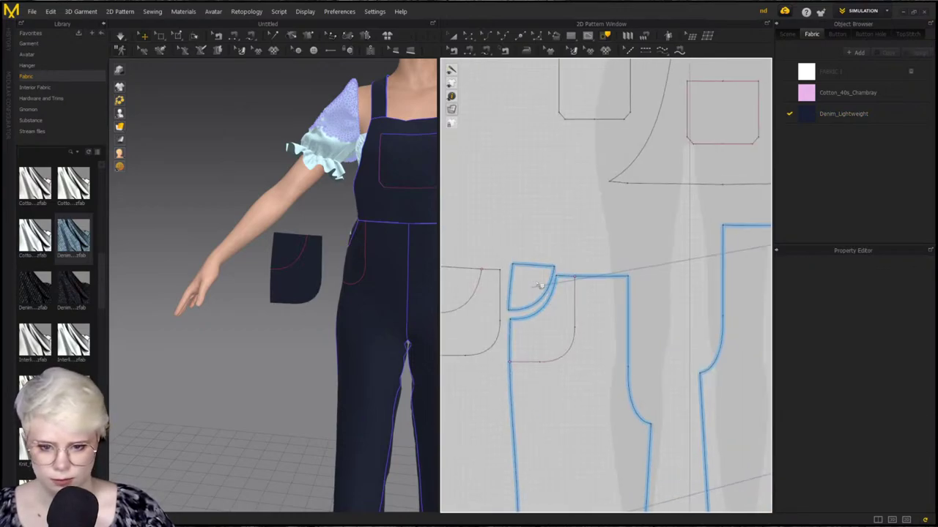
Delete the separated corner pieces from both front trouser panels
key(a)
scroll(623, 275, down, 2)
middle_drag(754, 256, 607, 261)
click(596, 256)
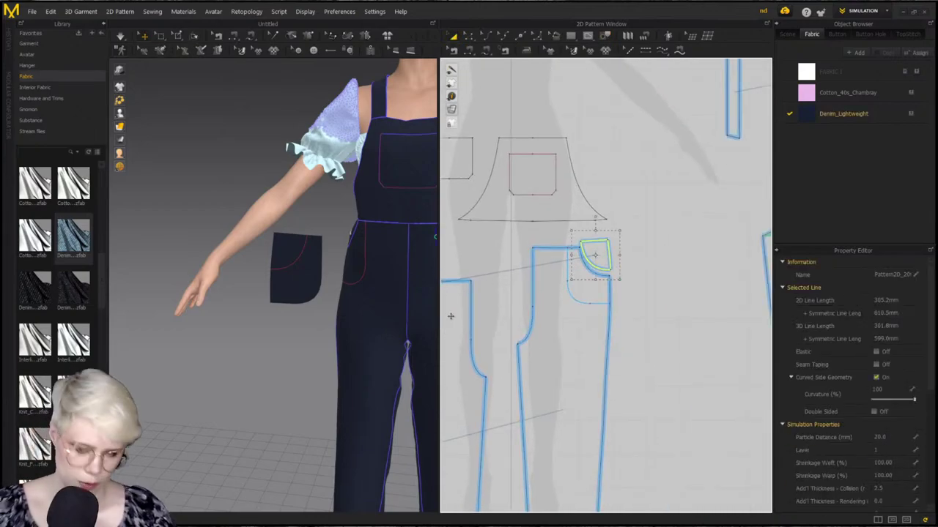
key(Delete)
middle_drag(503, 290, 650, 264)
click(551, 254)
key(Delete)
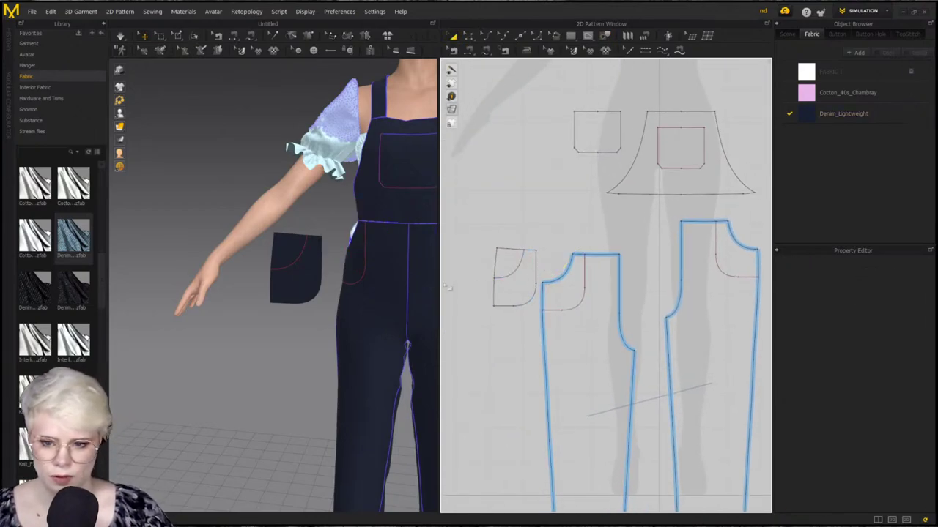
Select all the dungarees patterns, including bib, pockets, straps and trouser panels, and set their simulation layer to 0
scroll(462, 285, down, 2)
middle_drag(317, 251, 157, 291)
right_drag(228, 283, 290, 295)
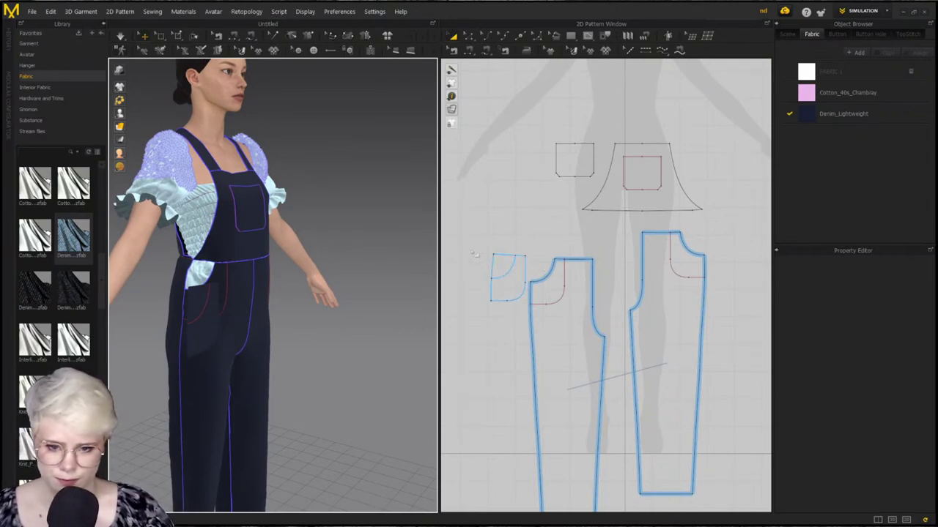
click(518, 258)
scroll(509, 259, down, 3)
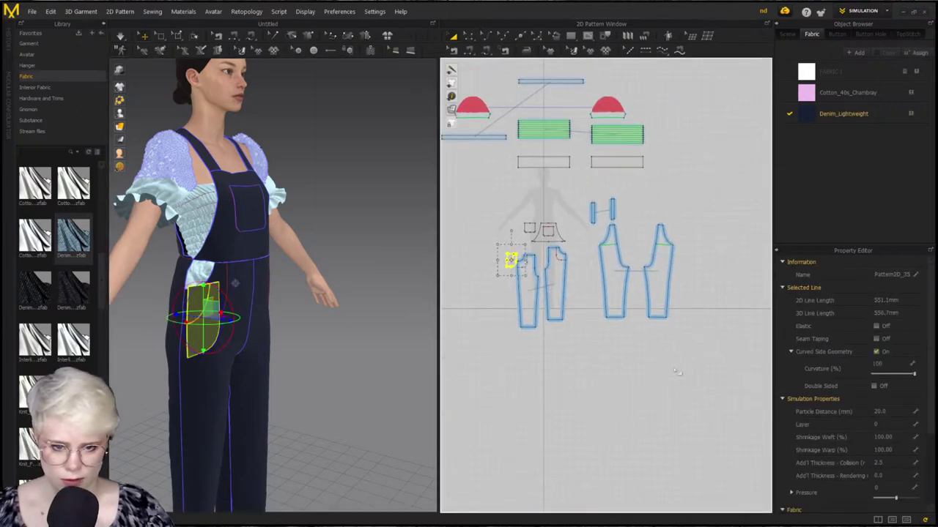
click(457, 201)
drag(449, 198, 687, 354)
click(886, 450)
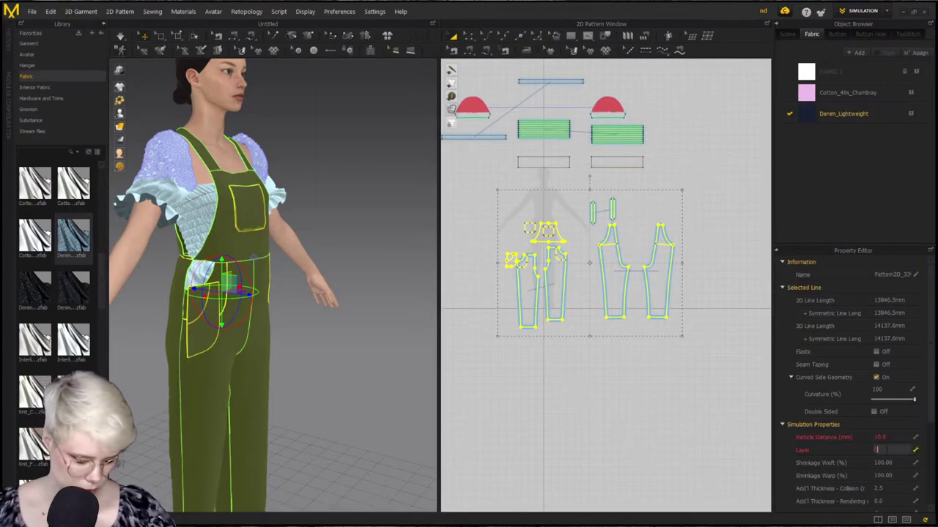
click(699, 414)
scroll(496, 302, up, 5)
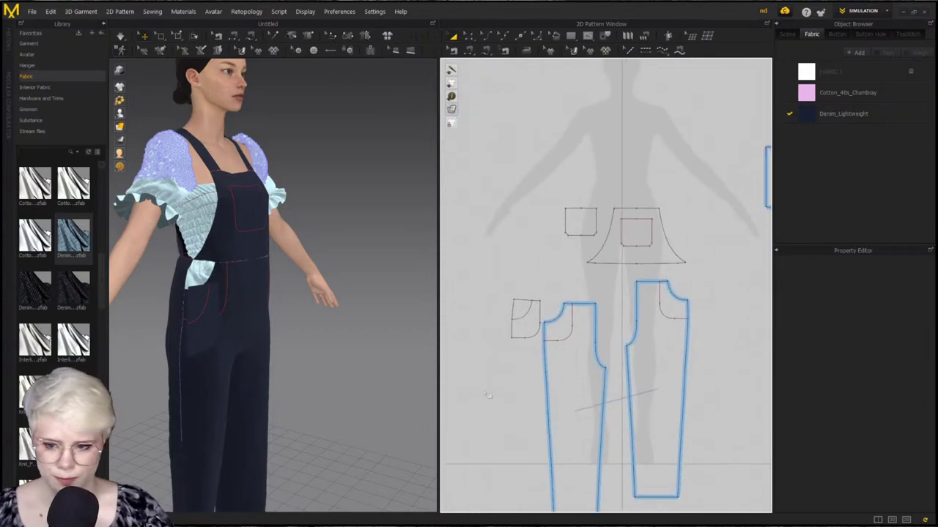
Free-sew the traced pocket's inner side and bottom edge to the matching curved pocket line on the front trouser panel
click(212, 331)
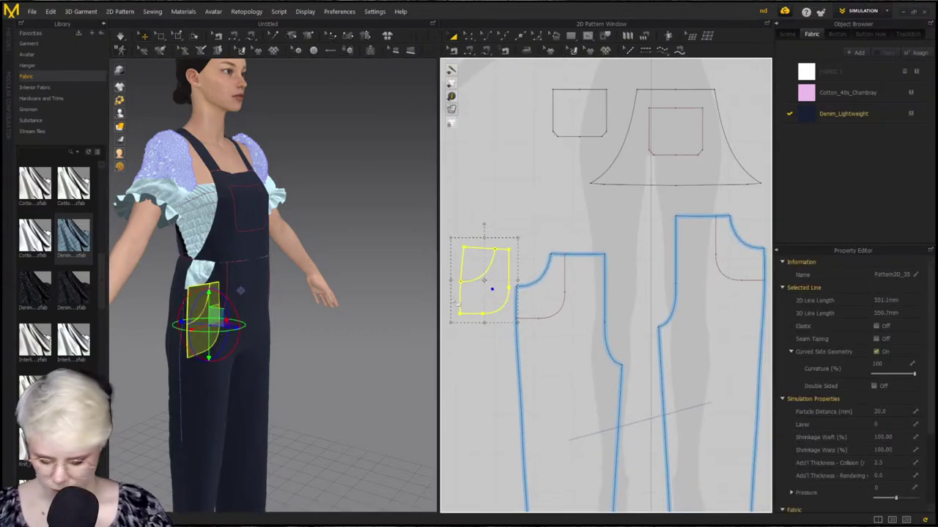
key(m)
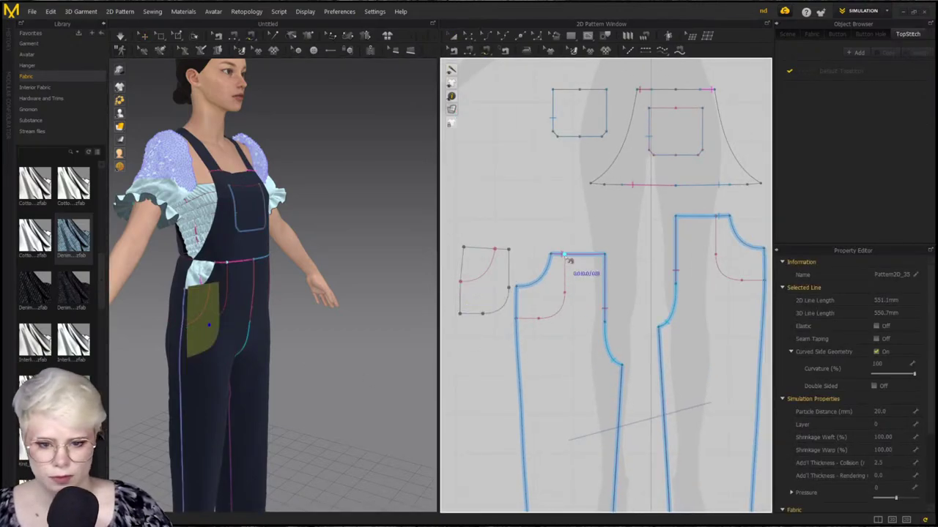
click(565, 272)
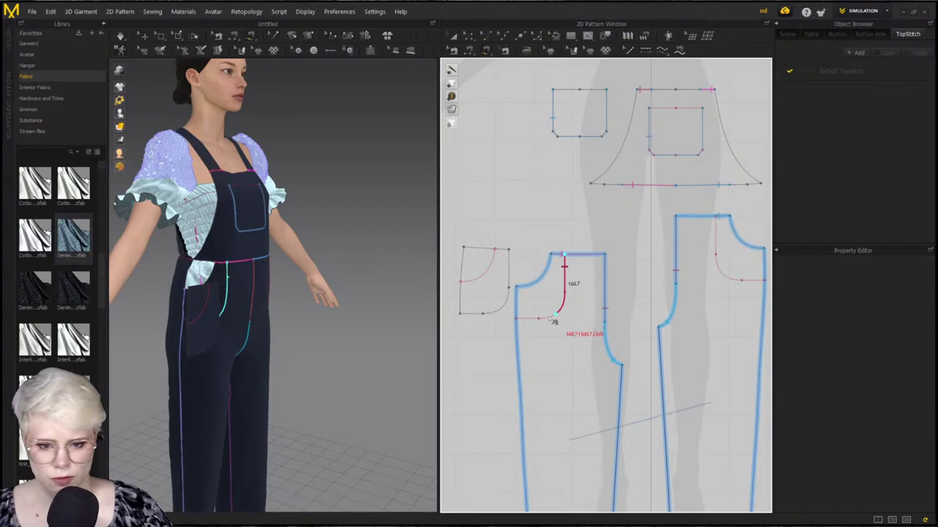
click(509, 250)
click(461, 314)
scroll(493, 288, down, 4)
middle_drag(493, 288, 471, 384)
scroll(548, 314, up, 2)
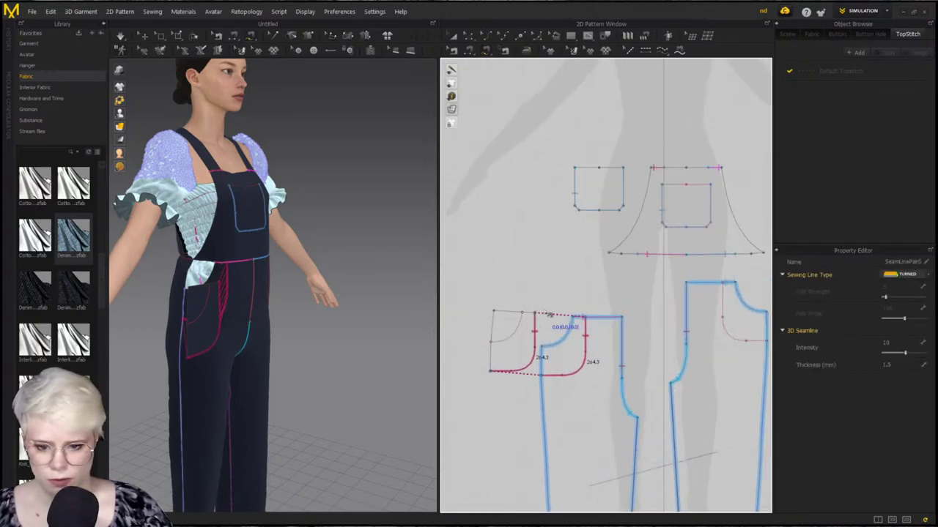
scroll(549, 328, up, 2)
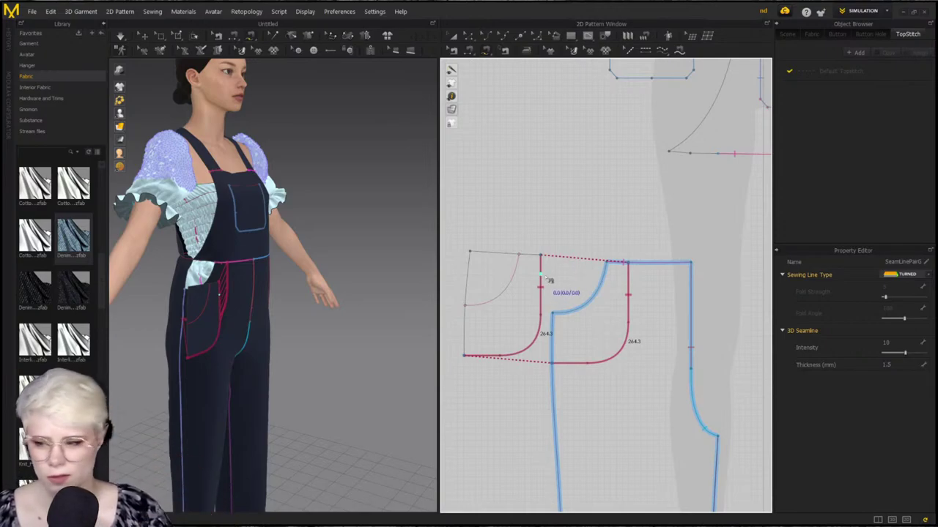
middle_drag(552, 307, 519, 383)
scroll(558, 341, down, 2)
middle_drag(558, 341, 543, 320)
scroll(596, 295, down, 1)
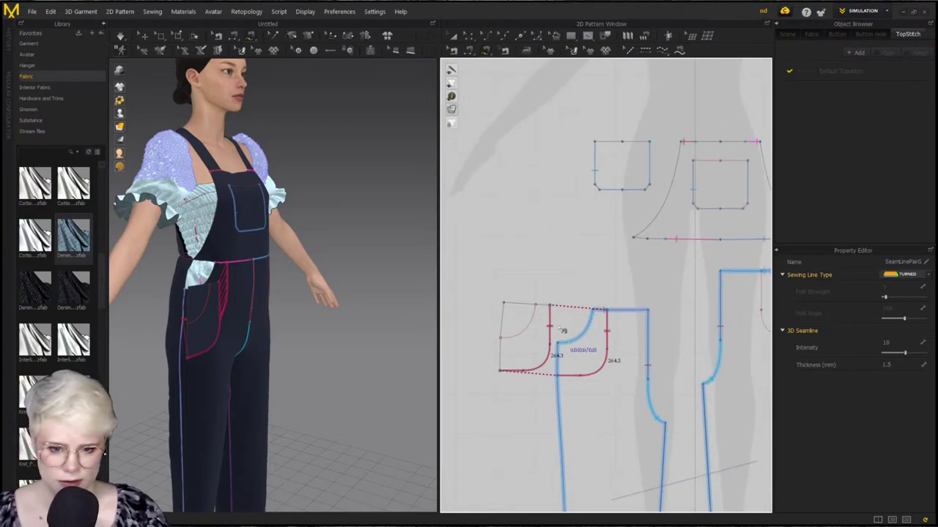
Free-sew the outer part of the pocket's top edge, up to the opening curve, to the outer end of the bib's bottom edge
click(633, 238)
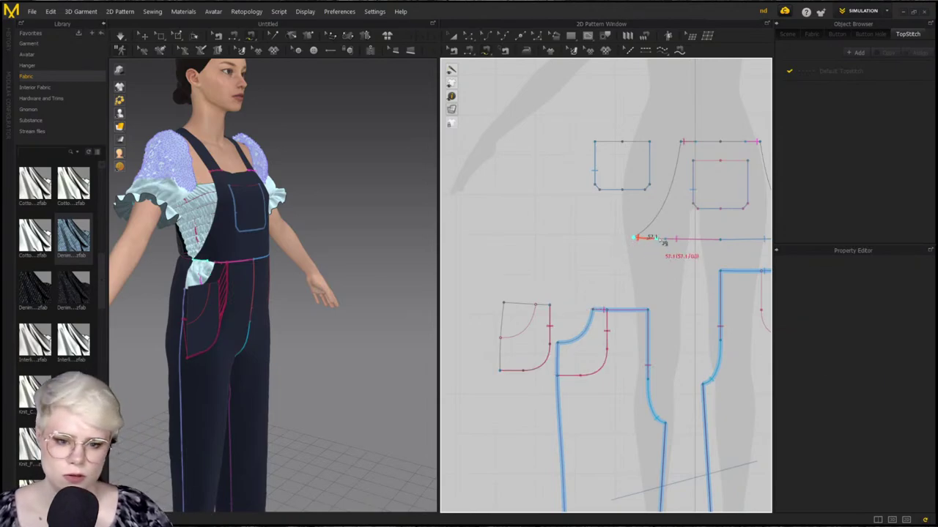
click(666, 239)
click(504, 301)
click(535, 305)
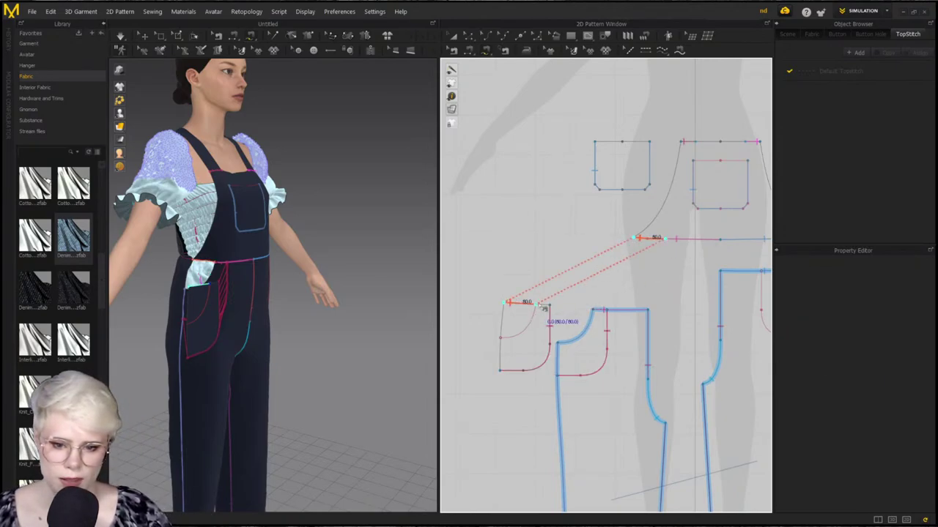
scroll(634, 306, down, 2)
middle_drag(633, 306, 557, 334)
right_drag(560, 334, 628, 308)
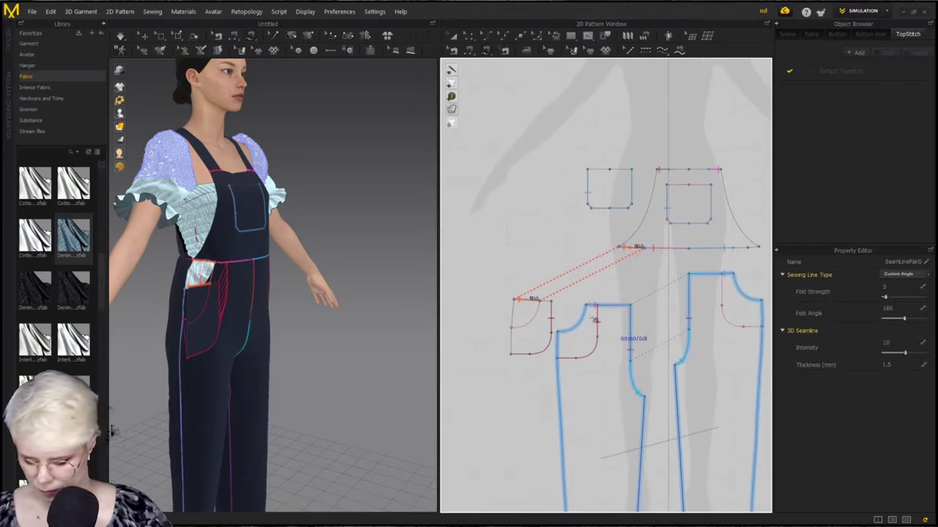
Create a symmetric copy of the sewn pocket and place it beside the opposite front trouser panel
key(a)
click(528, 325)
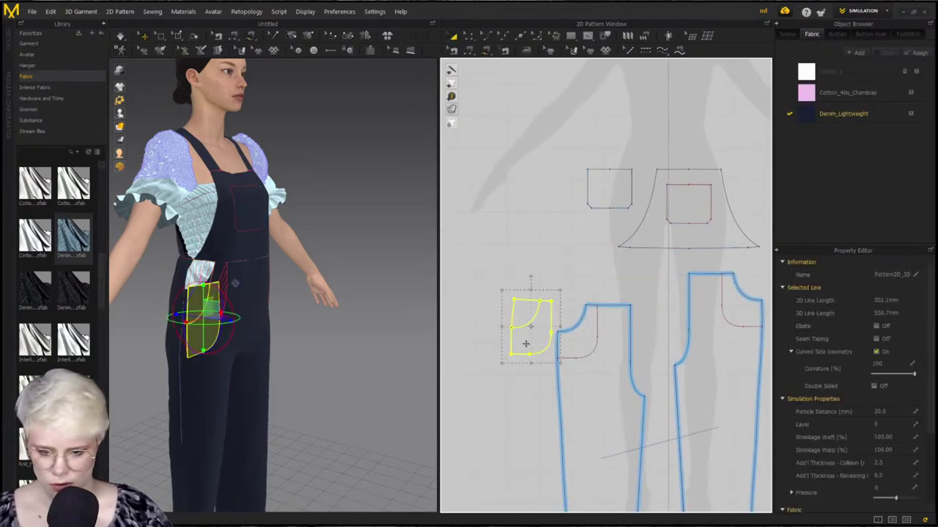
key(ctrl+d)
middle_drag(674, 334, 551, 340)
scroll(552, 340, down, 3)
click(640, 337)
right_drag(384, 317, 281, 313)
right_drag(345, 315, 315, 310)
drag(401, 321, 270, 313)
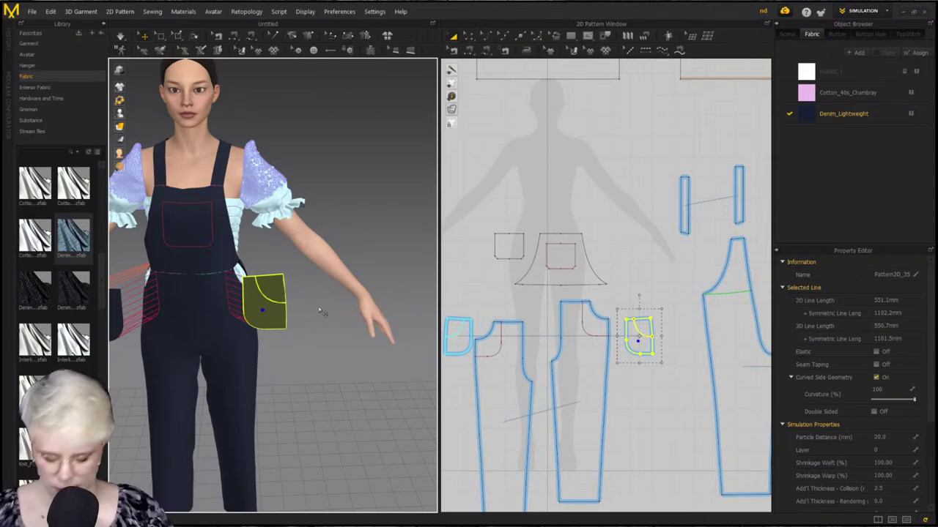
scroll(266, 257, up, 2)
middle_drag(228, 232, 274, 260)
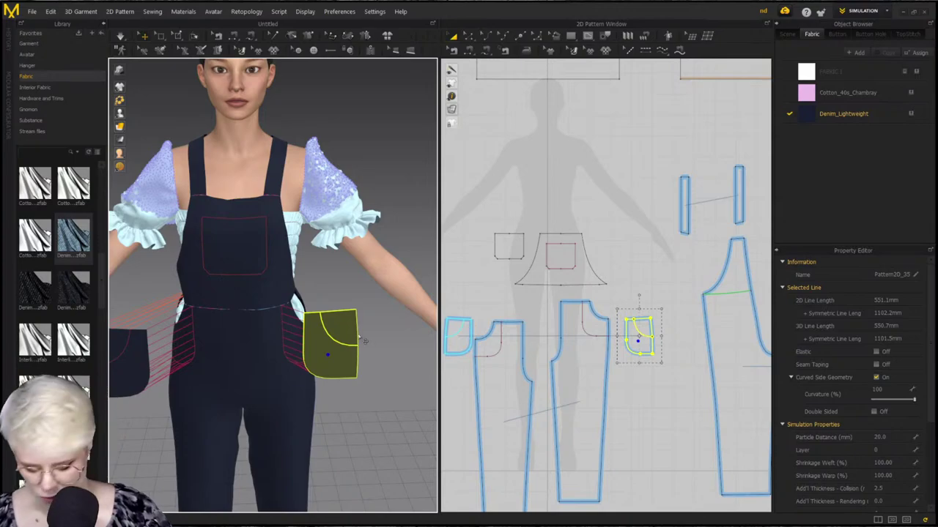
Sew the outer part of the mirrored pocket's top edge to the opposite outer end of the bib's bottom edge
key(n)
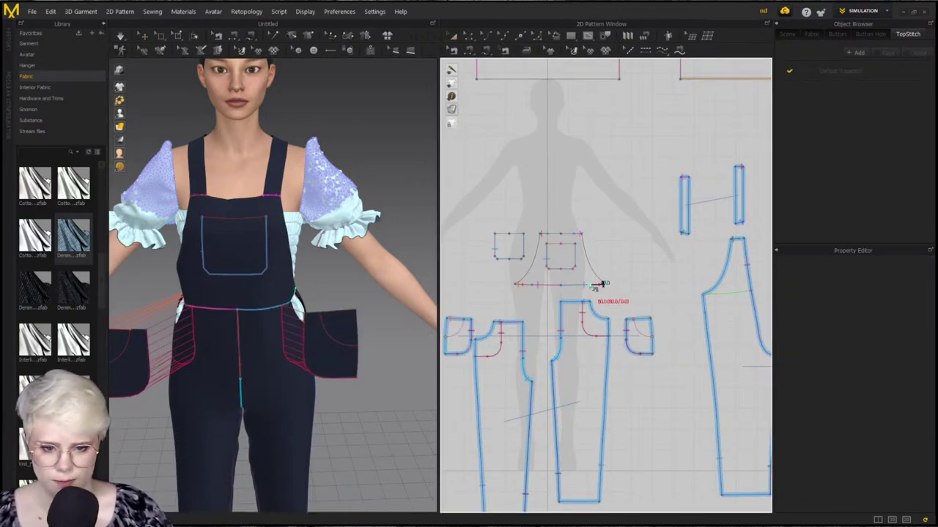
scroll(652, 320, up, 3)
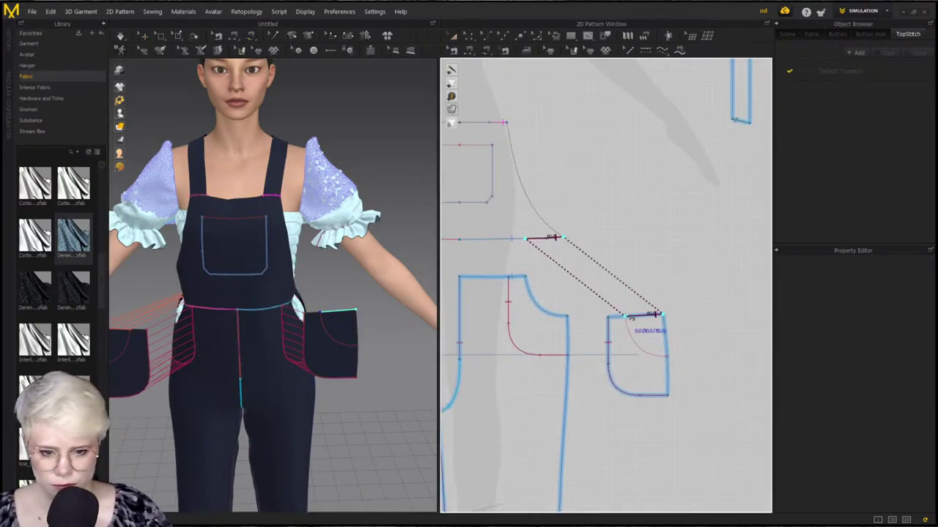
click(656, 316)
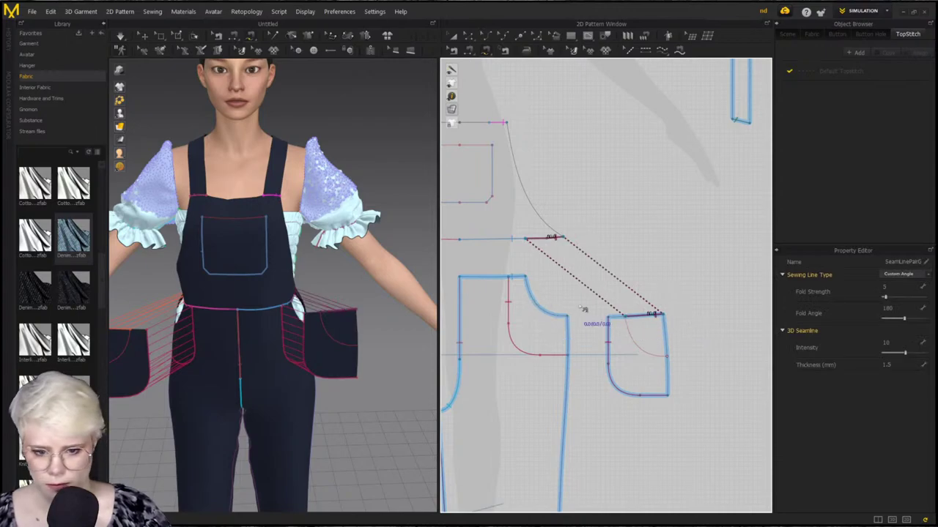
scroll(563, 297, down, 3)
scroll(579, 297, up, 3)
scroll(608, 297, down, 3)
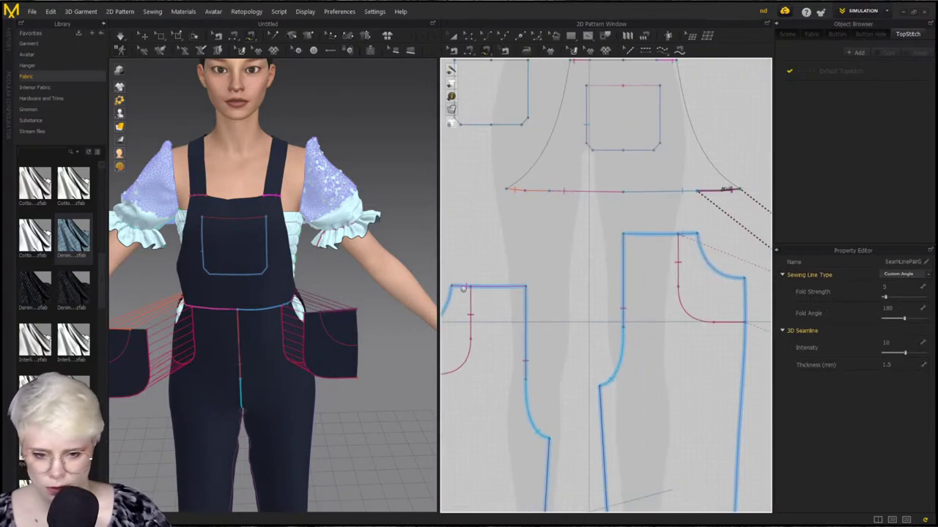
scroll(615, 304, down, 2)
key(a)
scroll(725, 320, down, 1)
middle_drag(725, 320, 646, 325)
click(646, 325)
key(ctrl+c)
key(ctrl+v)
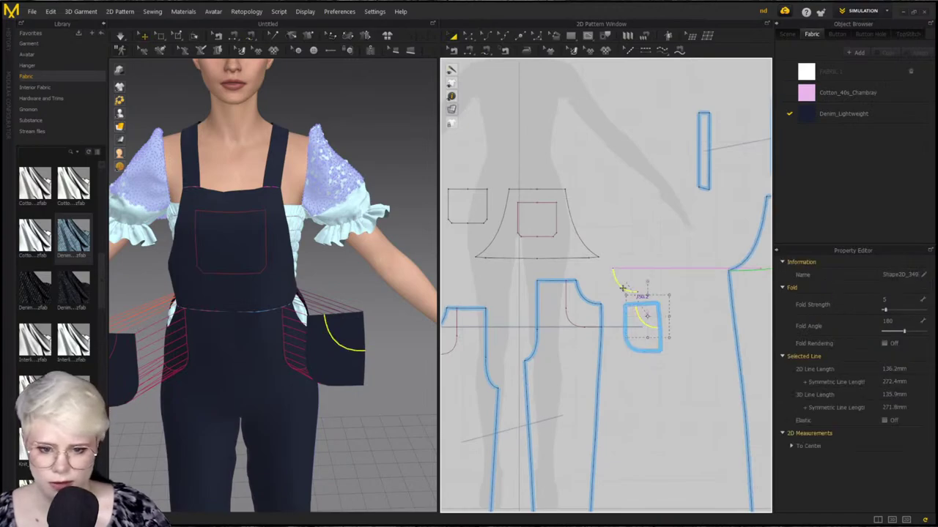
key(ctrl+z)
click(646, 327)
click(649, 331)
key(ctrl+z)
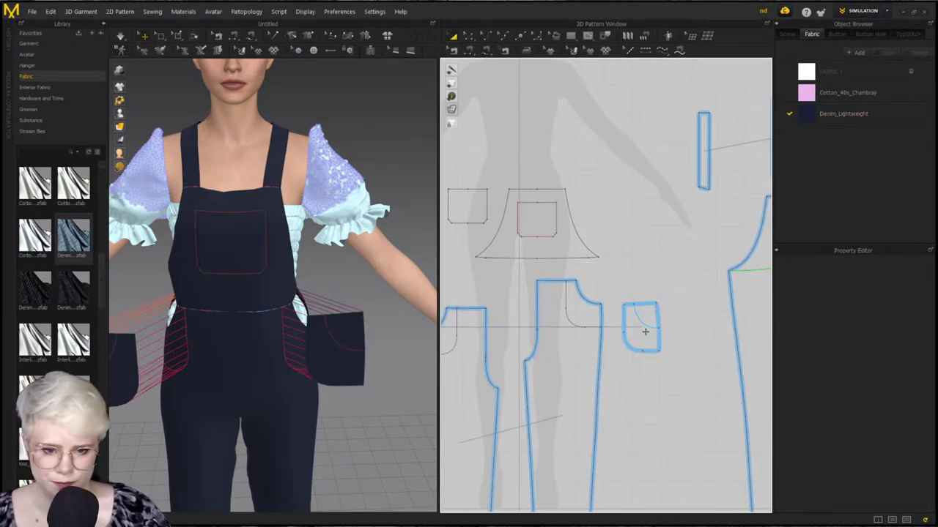
drag(646, 332, 632, 312)
scroll(607, 282, up, 3)
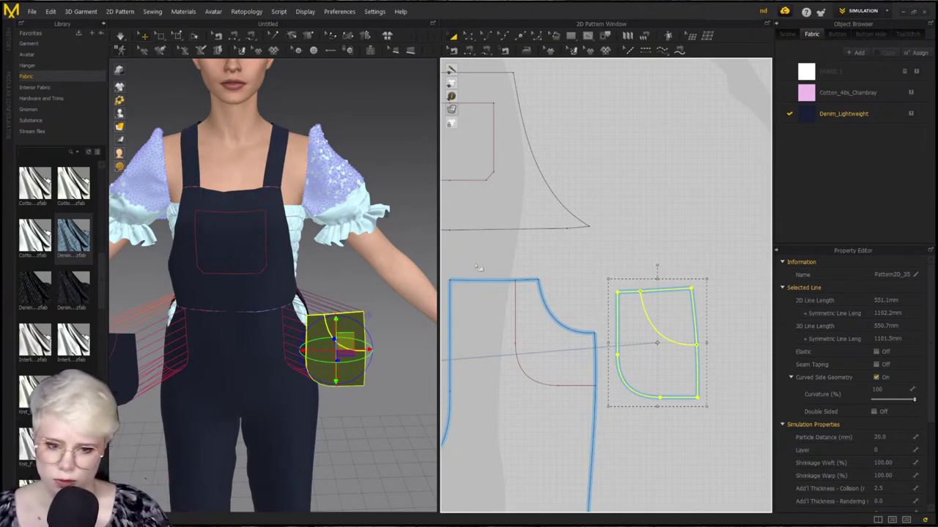
click(639, 227)
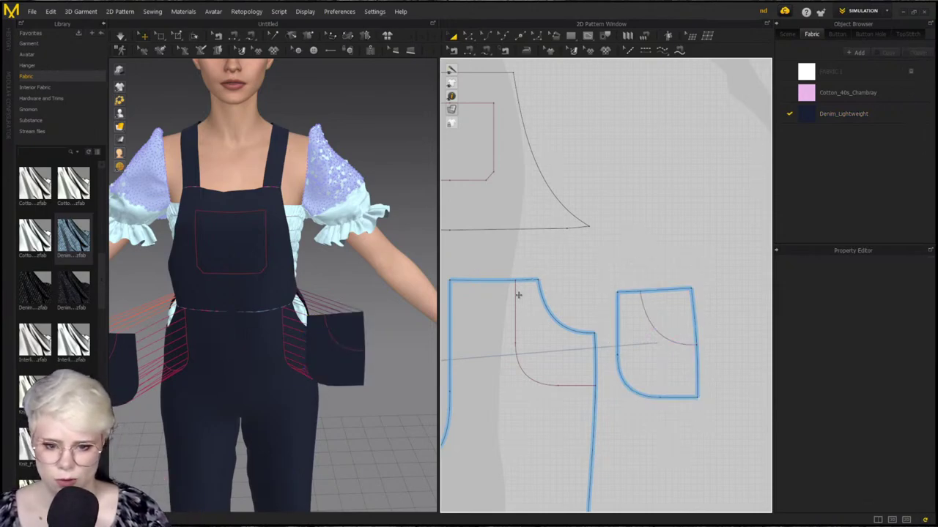
Try to free-sew the mirrored pocket's outline between the opening curve's ends to the trouser panel's waist, pocket line and side edge
key(m)
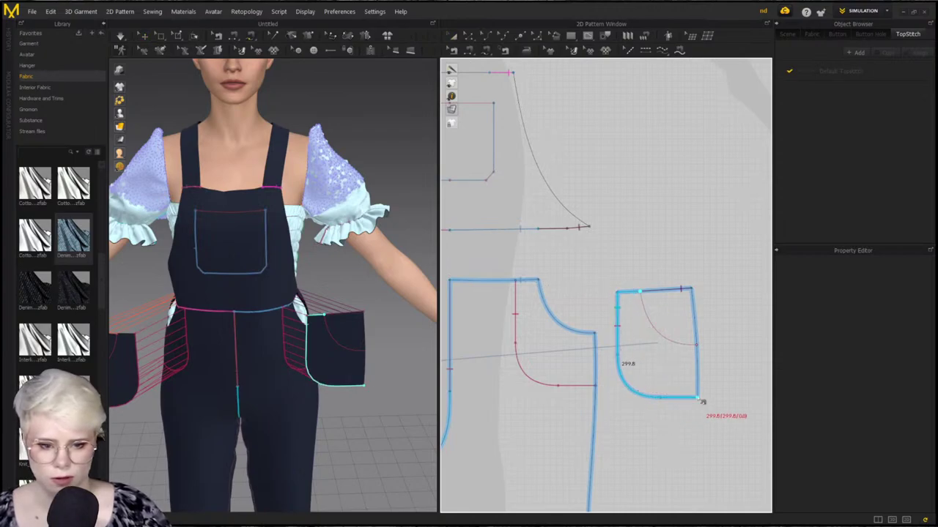
click(696, 345)
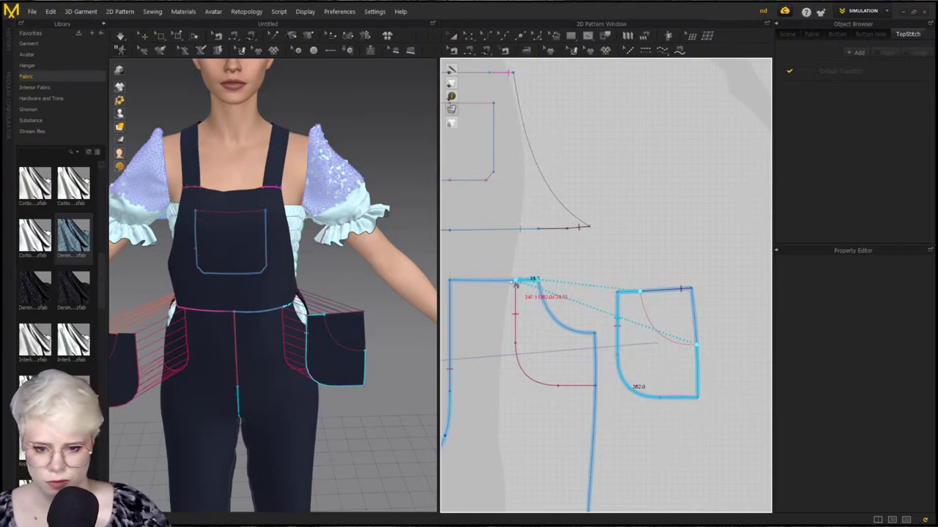
click(519, 281)
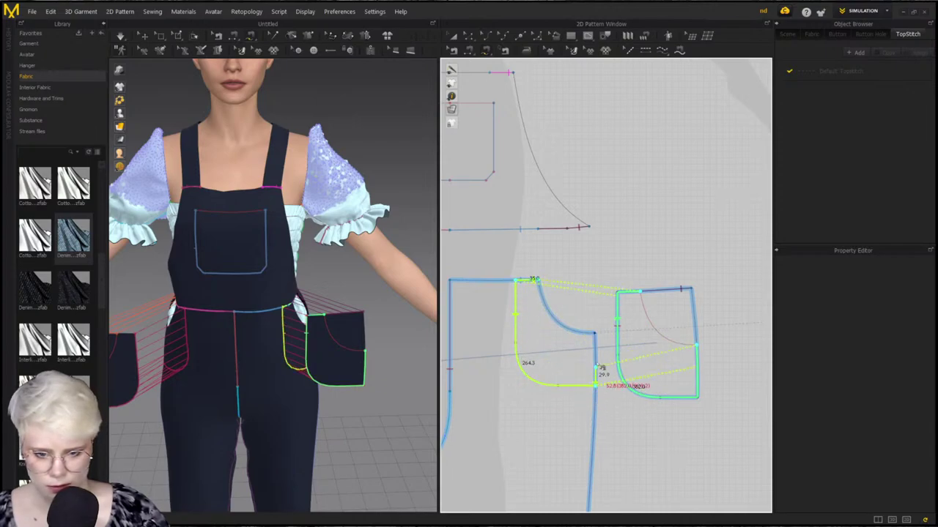
click(598, 341)
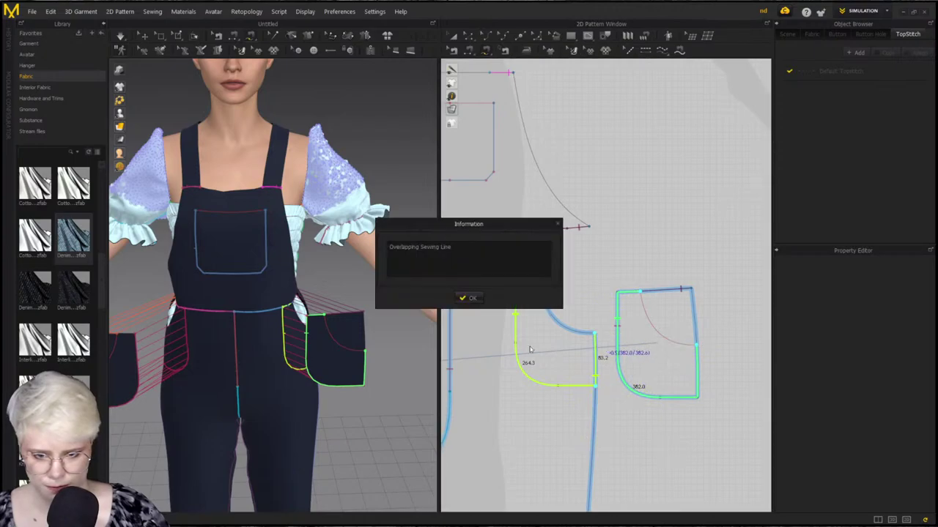
click(469, 299)
key(Return)
click(473, 298)
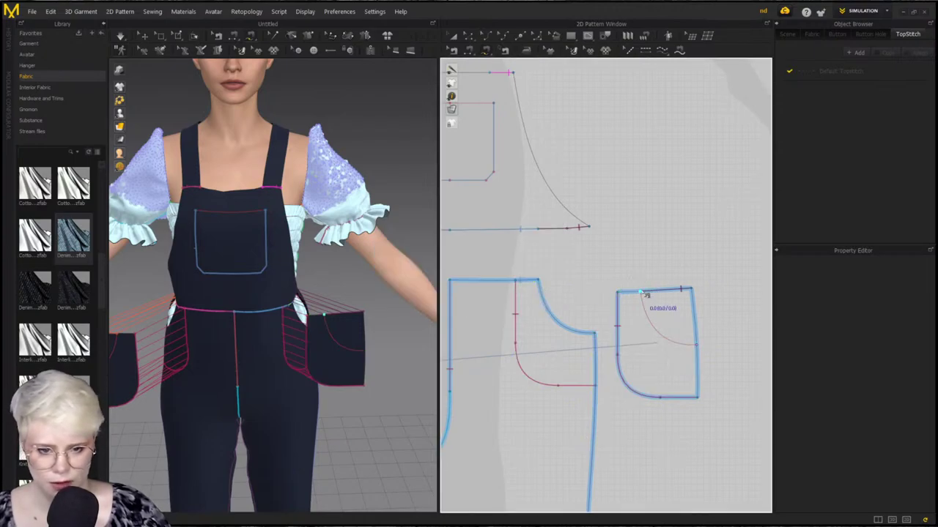
Sew the short inner part of the mirrored pocket's top edge to the outer end of the adjacent trouser panel's waist edge
key(n)
click(633, 292)
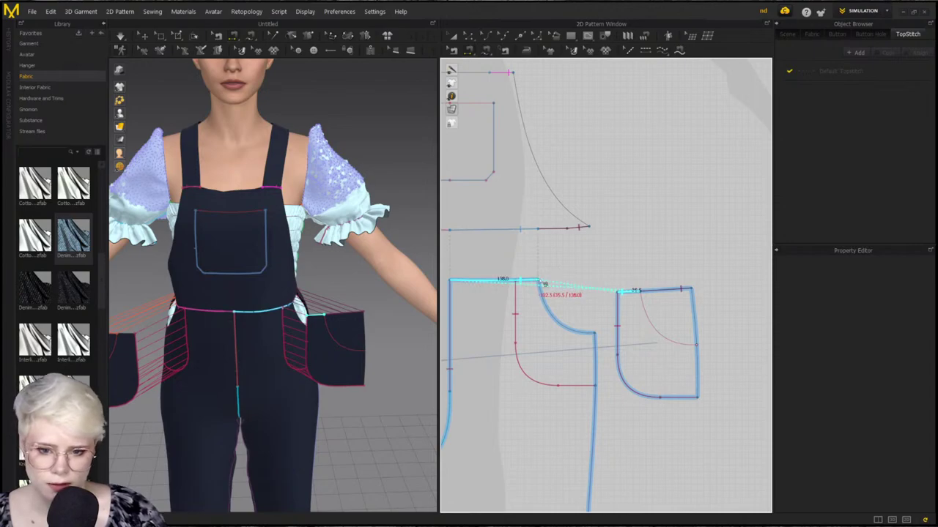
click(642, 284)
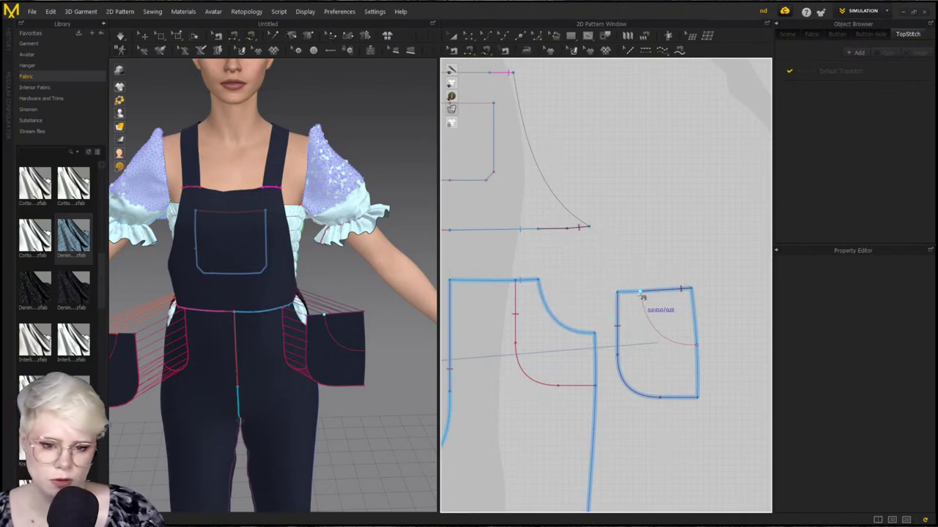
click(640, 293)
click(618, 293)
click(539, 280)
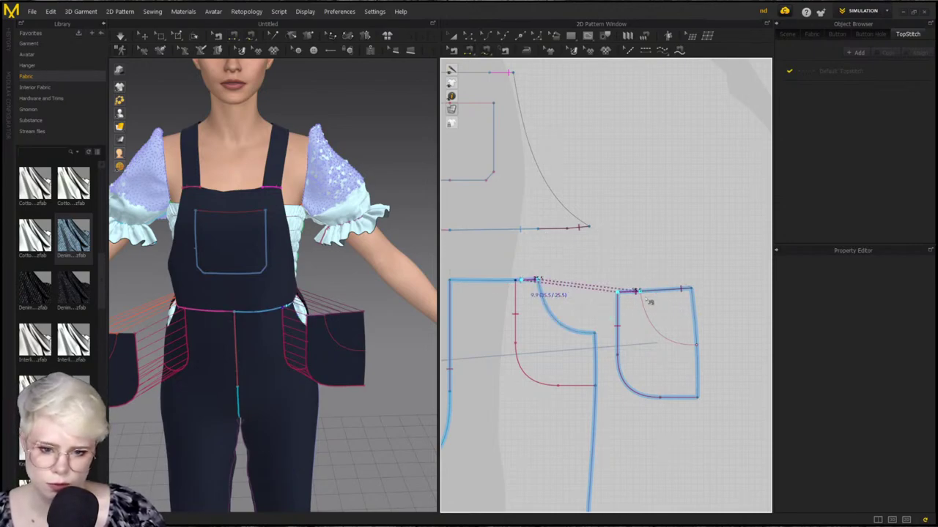
Try to sew the mirrored pocket's inner side and bottom edge to the pocket line on the adjacent trouser panel
click(618, 293)
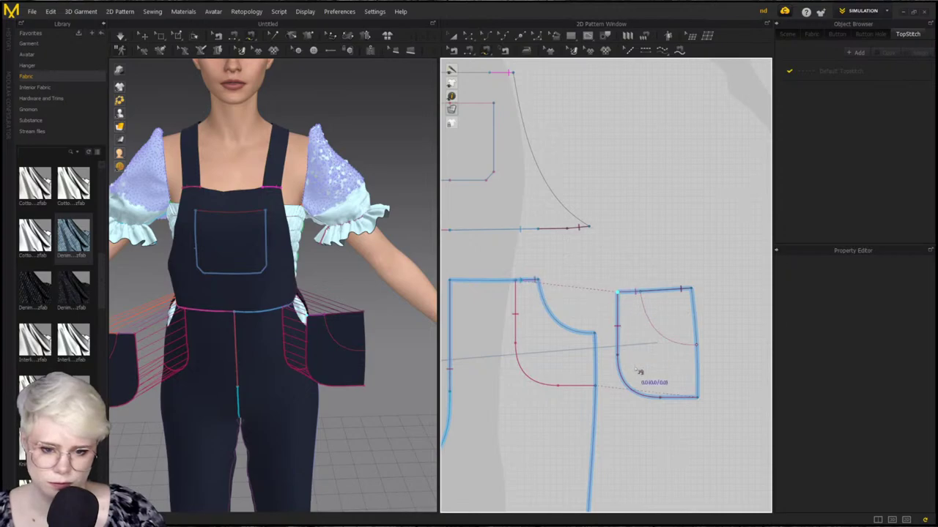
click(699, 399)
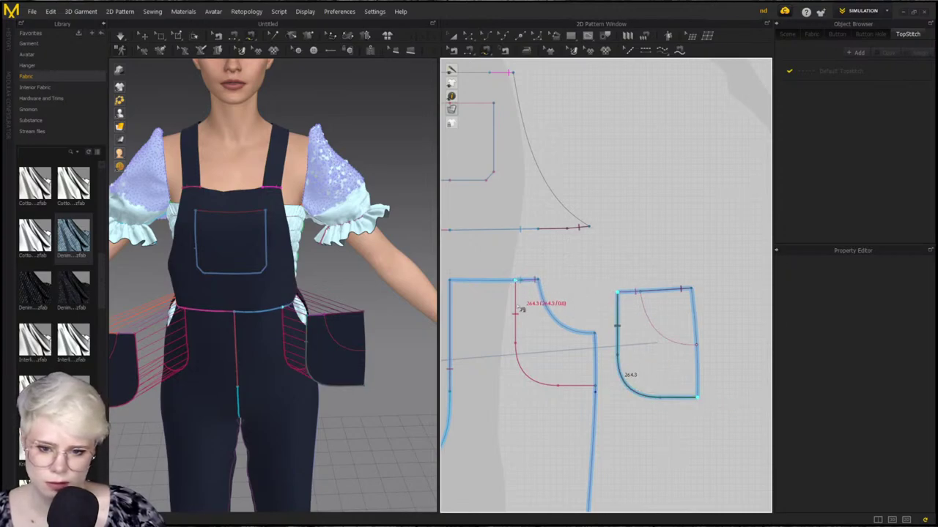
click(596, 387)
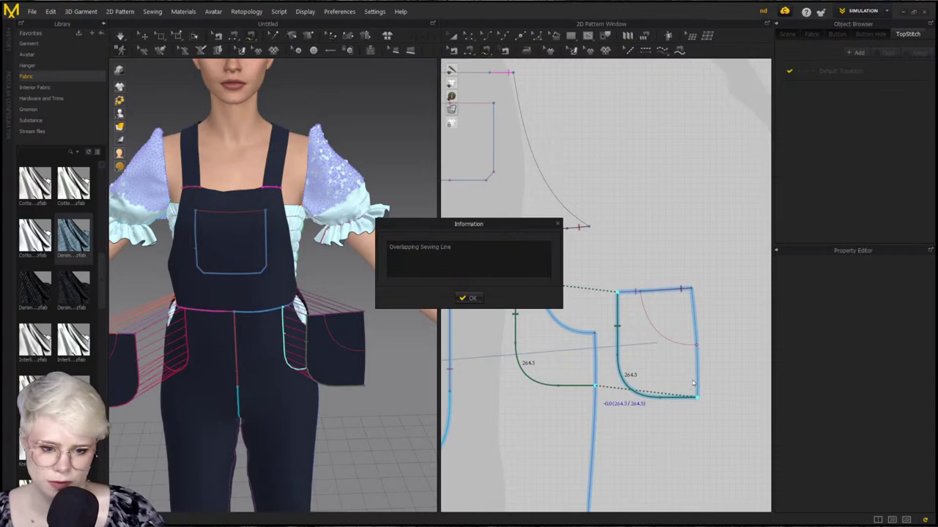
Sew the mirrored pocket's side edge below the opening curve to the adjacent front trouser panel's side edge between opening and pocket line
click(475, 299)
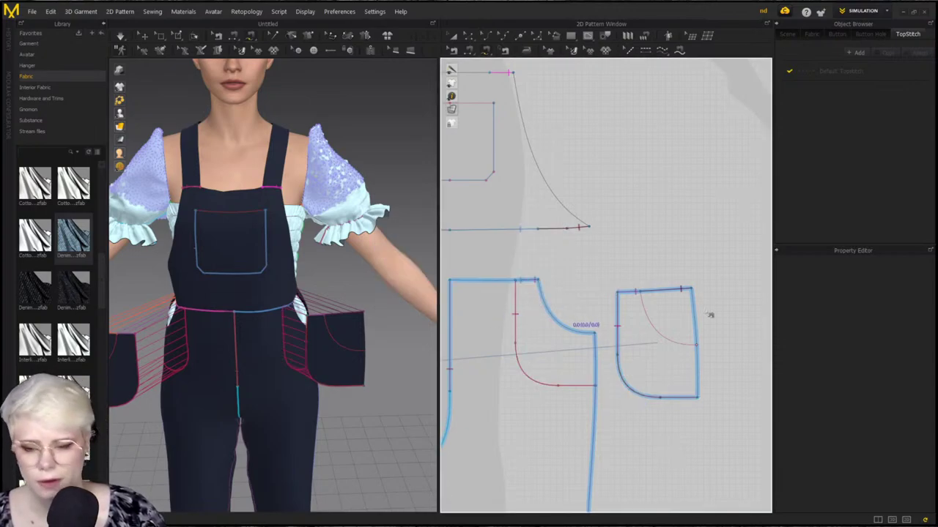
click(698, 397)
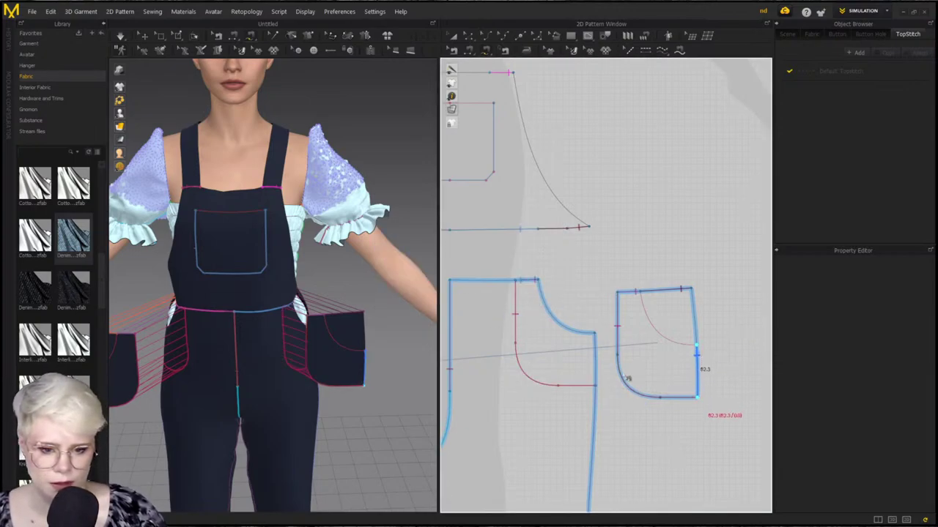
click(595, 334)
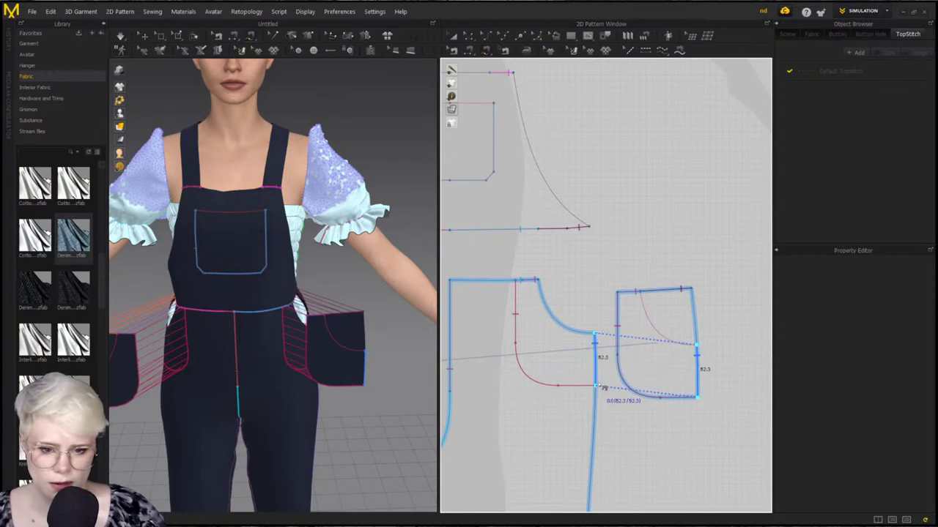
click(594, 385)
Sew the mirrored pocket's side edge above the opening curve to the top of the matching back trouser panel's outer side edge
click(692, 289)
click(697, 345)
scroll(715, 341, down, 4)
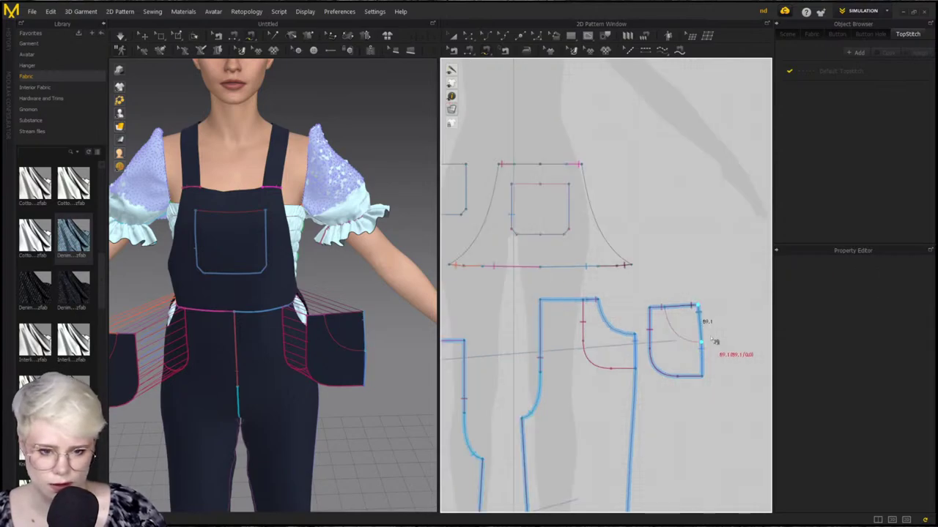
middle_drag(716, 342, 579, 338)
scroll(642, 343, down, 1)
scroll(579, 338, down, 2)
right_drag(408, 341, 330, 327)
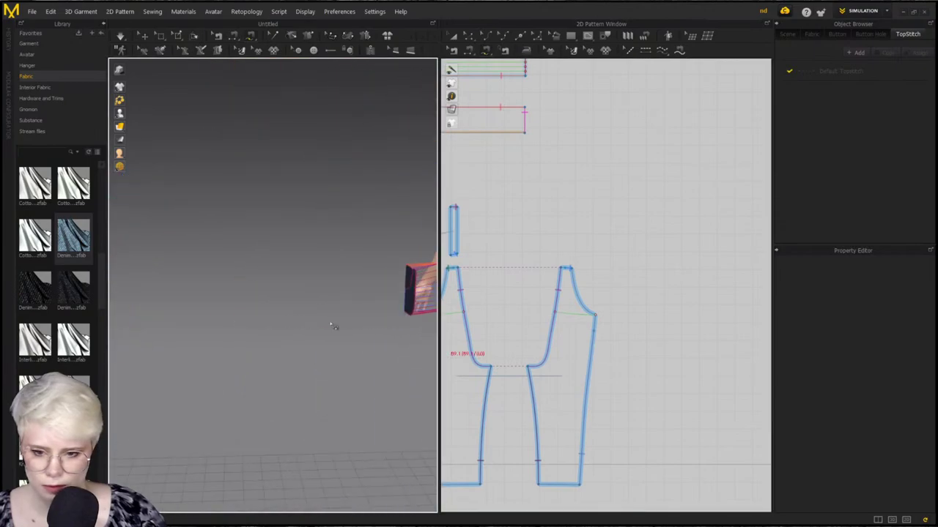
scroll(350, 323, down, 5)
middle_drag(351, 323, 240, 313)
scroll(238, 313, up, 3)
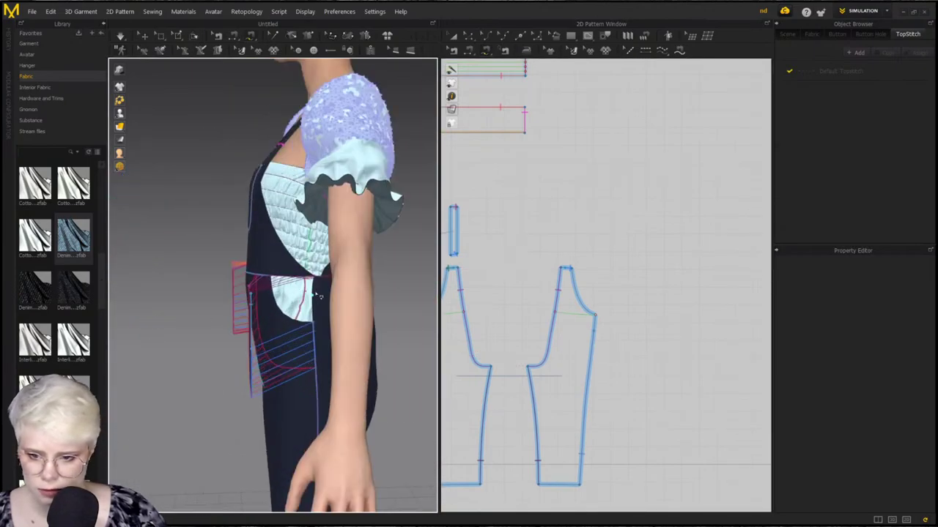
scroll(618, 313, up, 2)
middle_drag(514, 321, 550, 310)
scroll(550, 310, up, 4)
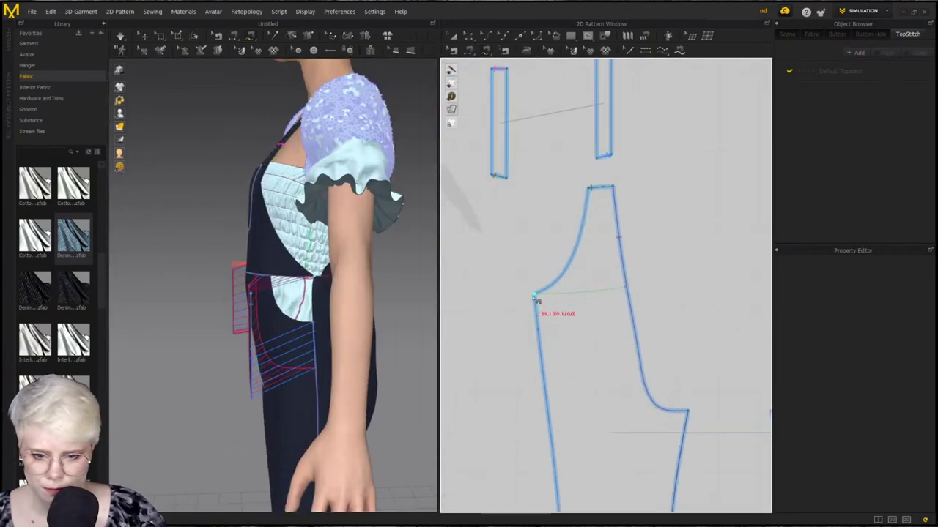
click(534, 295)
click(544, 334)
Superimpose both cut-out side pockets under the front trouser panels on the avatar
right_drag(316, 323, 425, 296)
right_drag(195, 288, 181, 325)
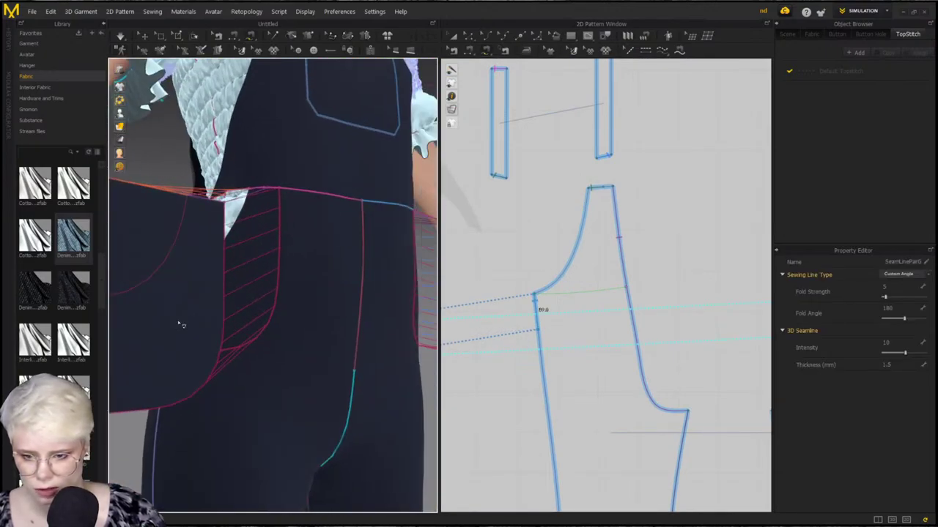
key(q)
click(266, 290)
right_drag(266, 289, 227, 315)
click(178, 320)
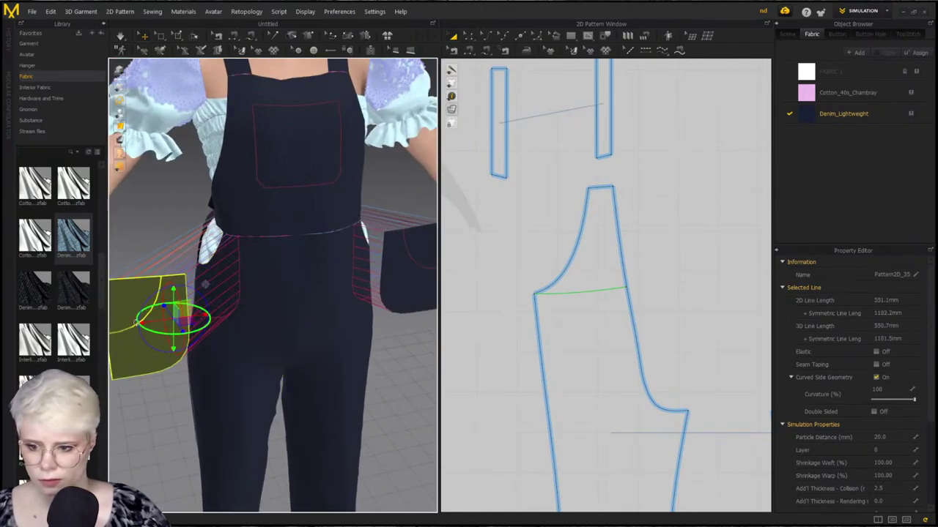
right_click(138, 322)
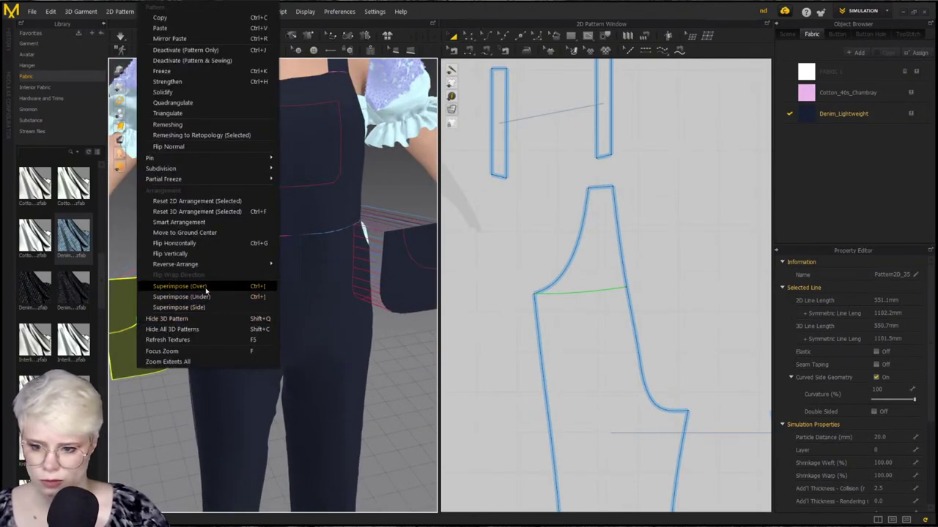
click(205, 307)
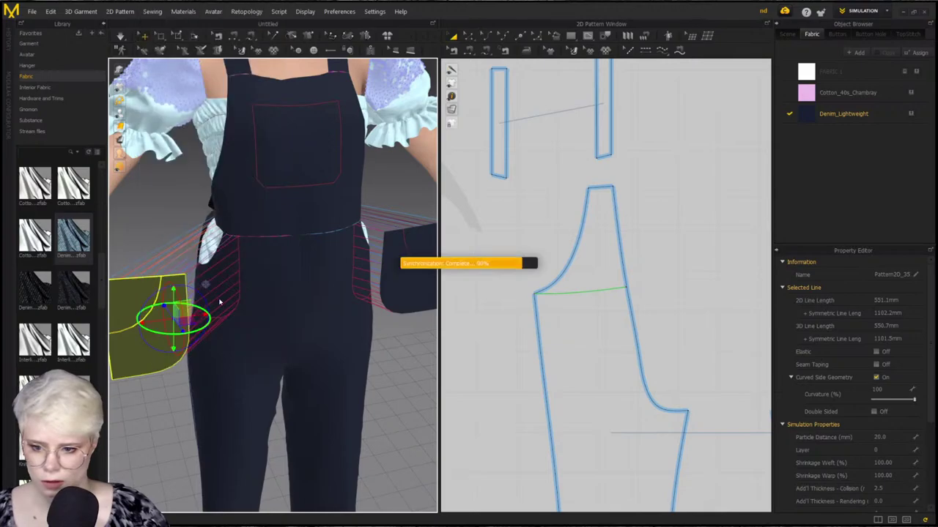
right_click(414, 283)
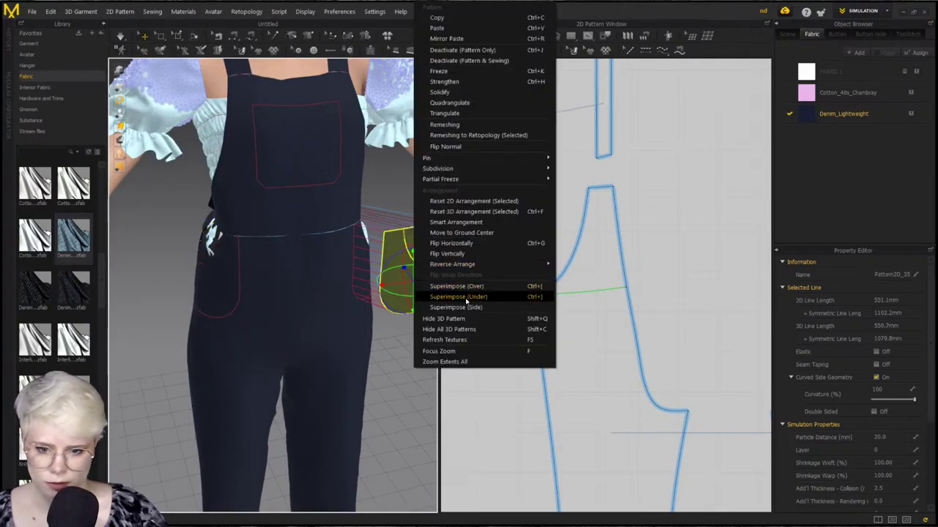
click(462, 291)
Set all dungaree pattern pieces to layer 1 and simulate the garment
right_drag(339, 253, 238, 283)
scroll(554, 326, down, 8)
drag(672, 429, 459, 336)
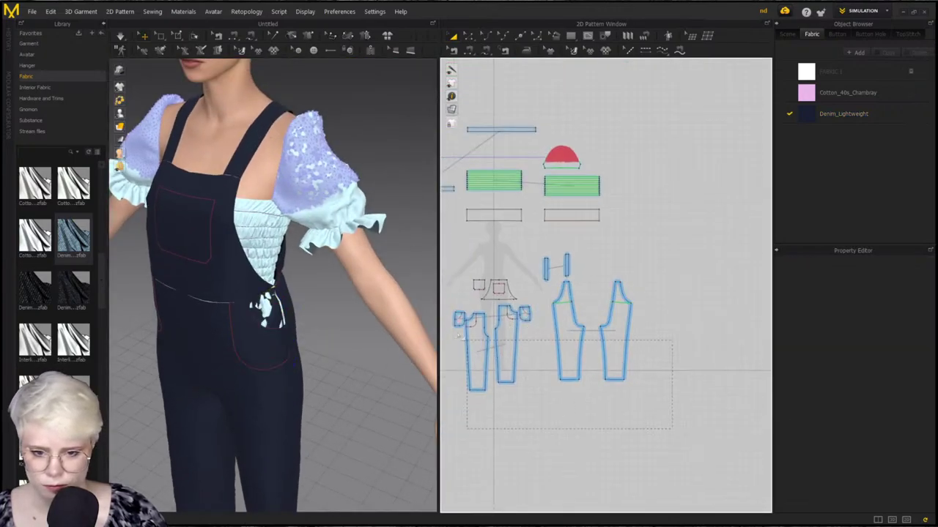
drag(434, 257, 437, 243)
click(893, 451)
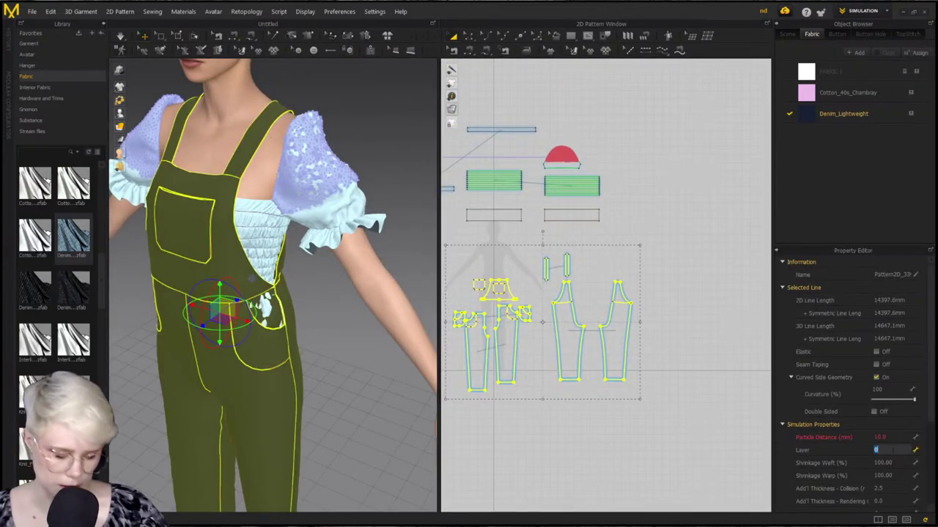
right_drag(144, 306, 319, 328)
key(space)
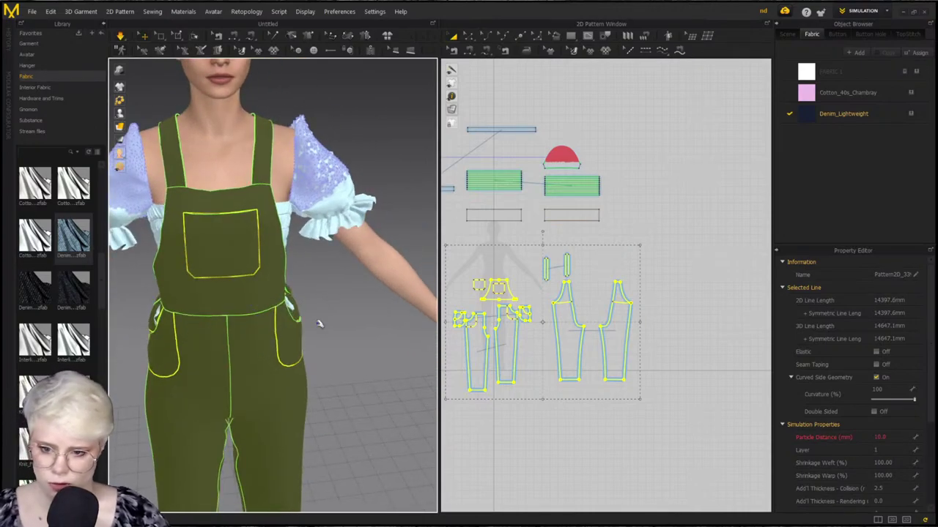
Examine the smock's lower panels and the fit of both side pockets and front trouser panels from several angles
click(547, 215)
shift+click(512, 213)
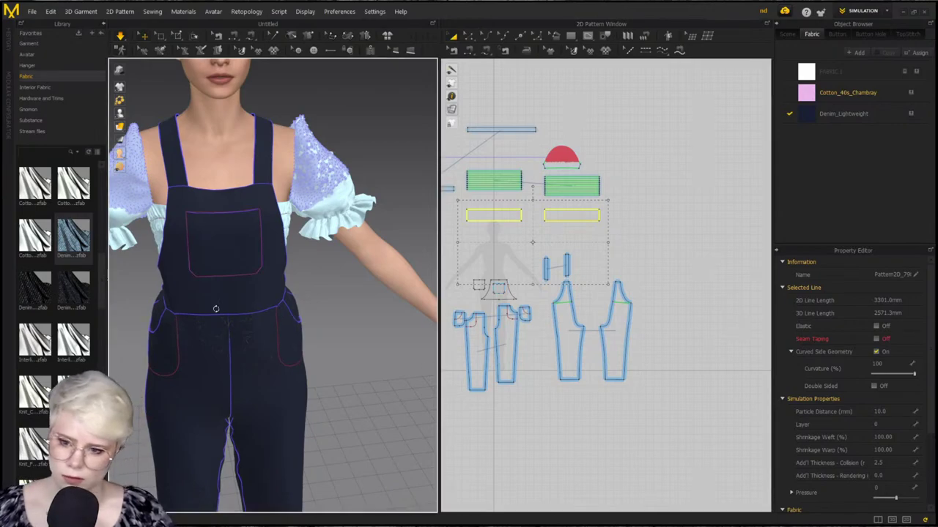
right_drag(224, 320, 159, 310)
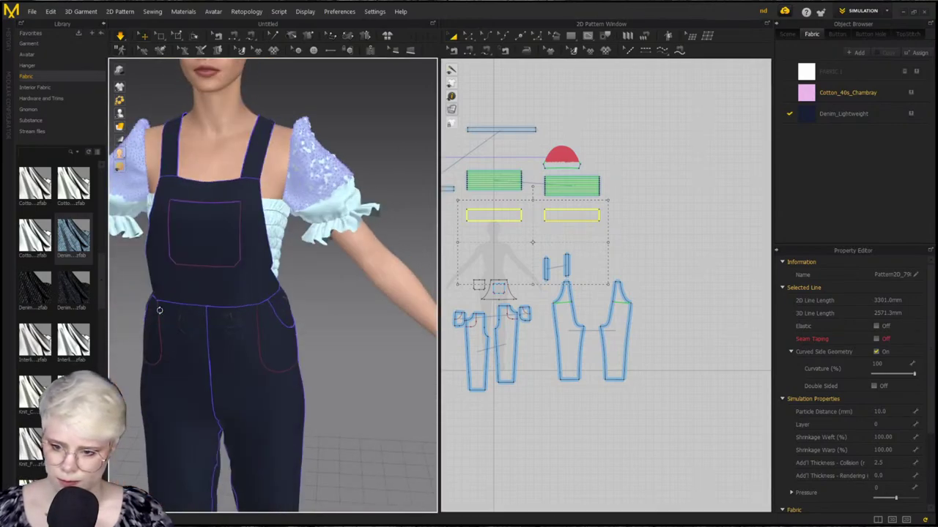
click(284, 309)
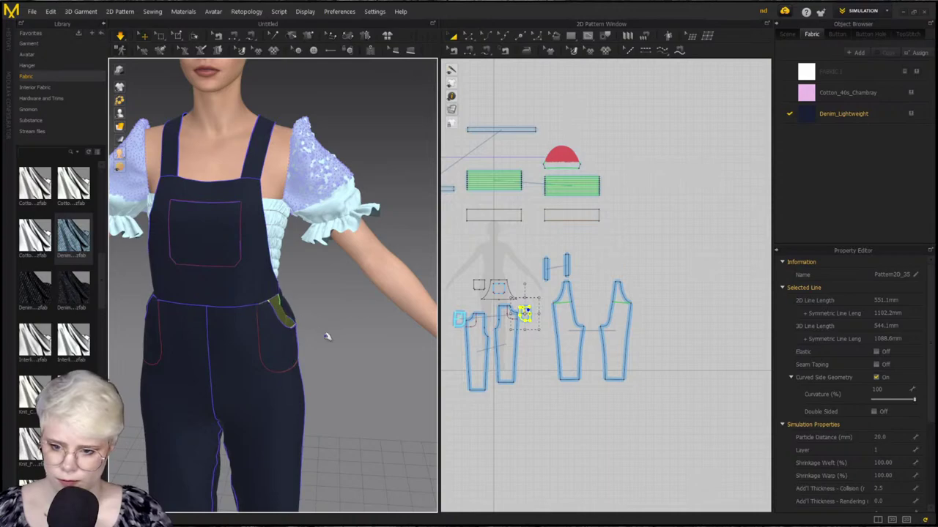
right_drag(327, 336, 254, 322)
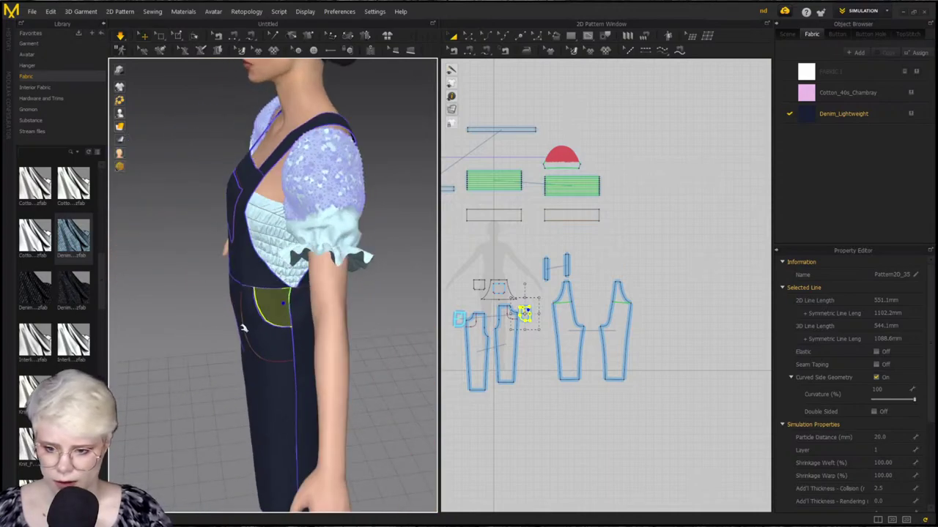
click(242, 329)
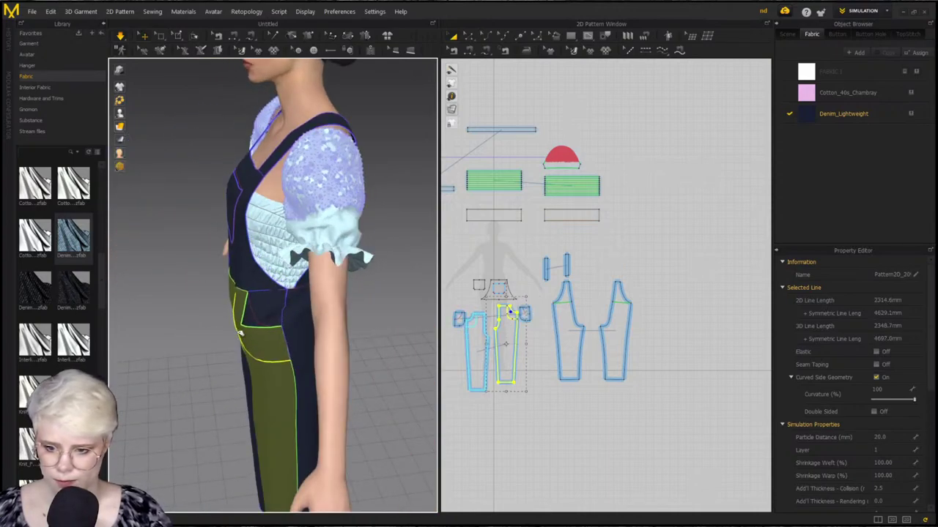
right_drag(240, 332, 351, 262)
mouse_move(299, 287)
right_down()
mouse_move(392, 284)
mouse_move(269, 308)
mouse_move(296, 285)
right_up()
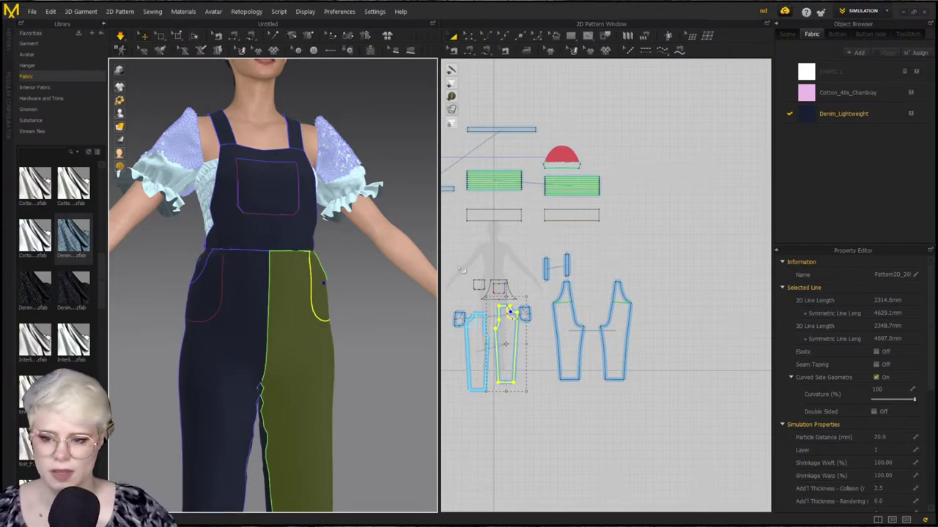
right_drag(311, 277, 235, 263)
click(366, 283)
Lengthen the trouser legs by moving the front and back hem edges down while the garment simulates
scroll(301, 292, up, 5)
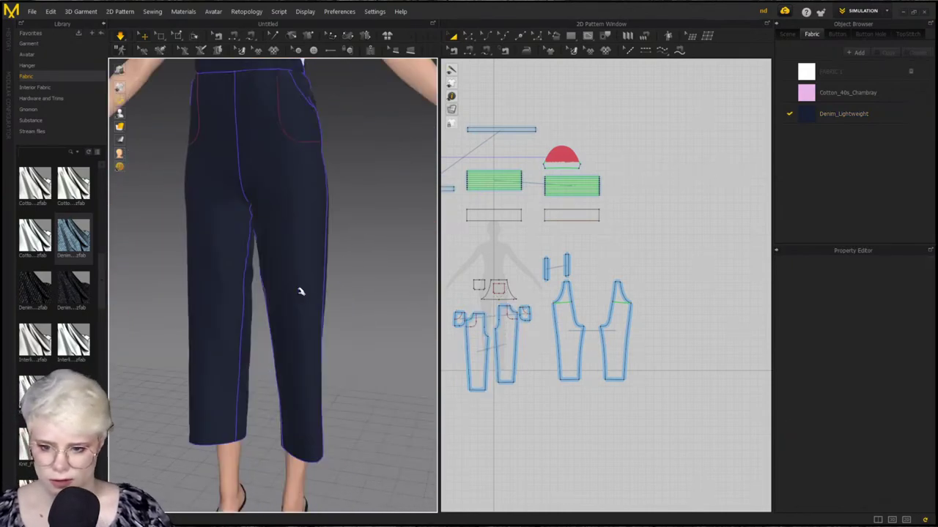
scroll(300, 336, up, 2)
middle_drag(301, 336, 302, 238)
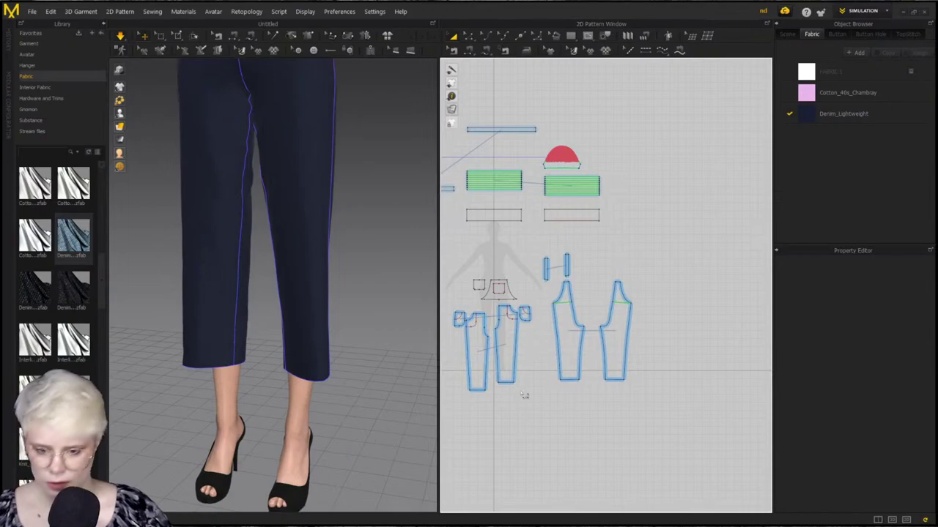
click(513, 385)
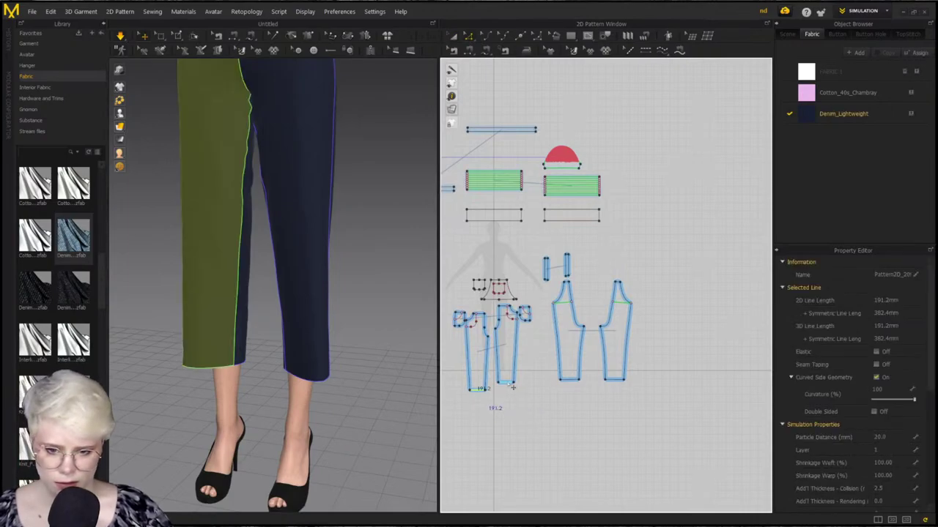
shift+click(572, 382)
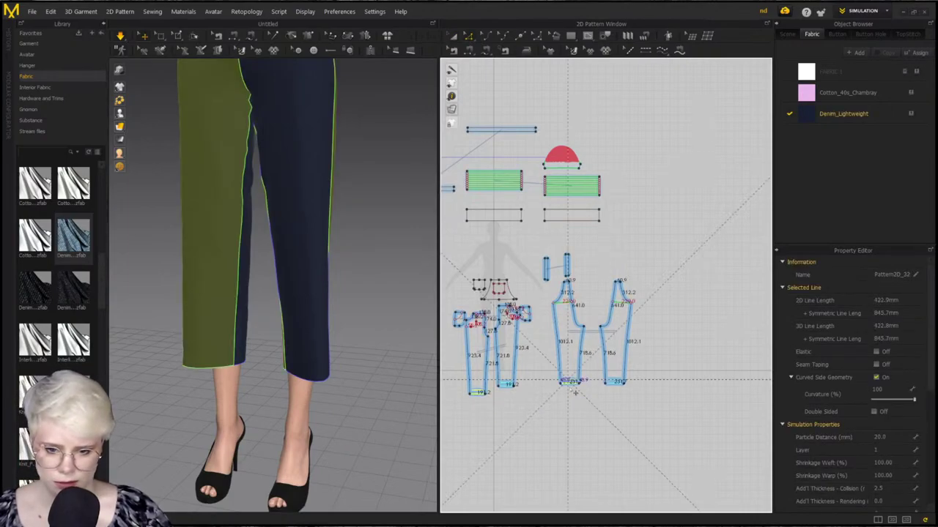
drag(575, 394, 576, 396)
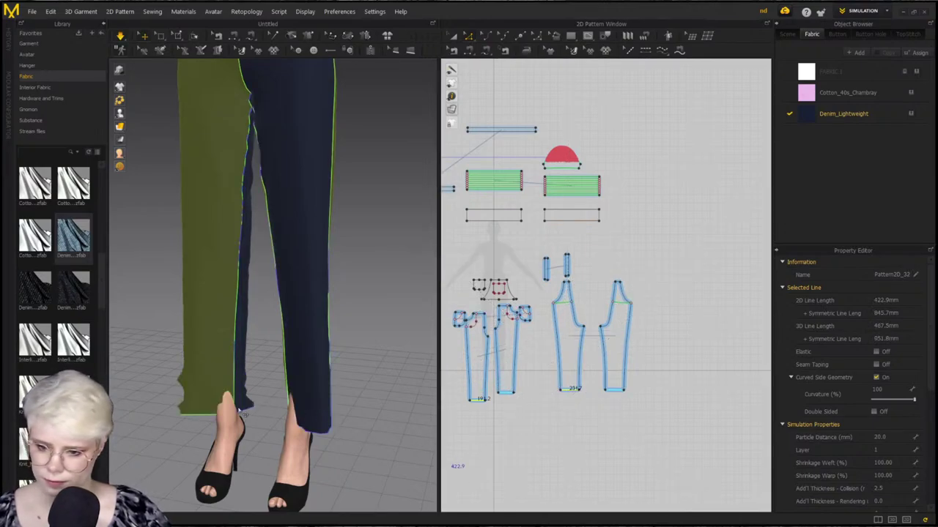
key(space)
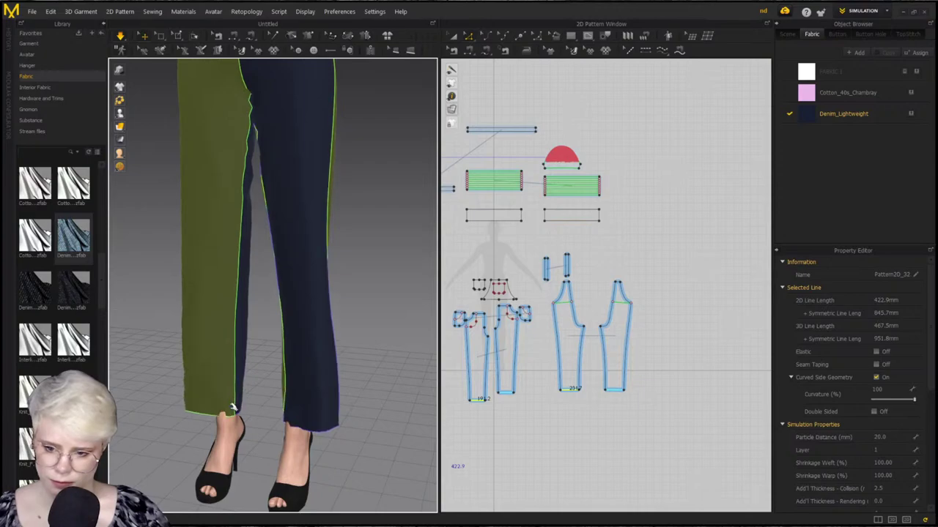
Pull the simulated front trouser leg at the hem to settle the lengthened legs around the ankles
drag(233, 405, 277, 371)
key(2)
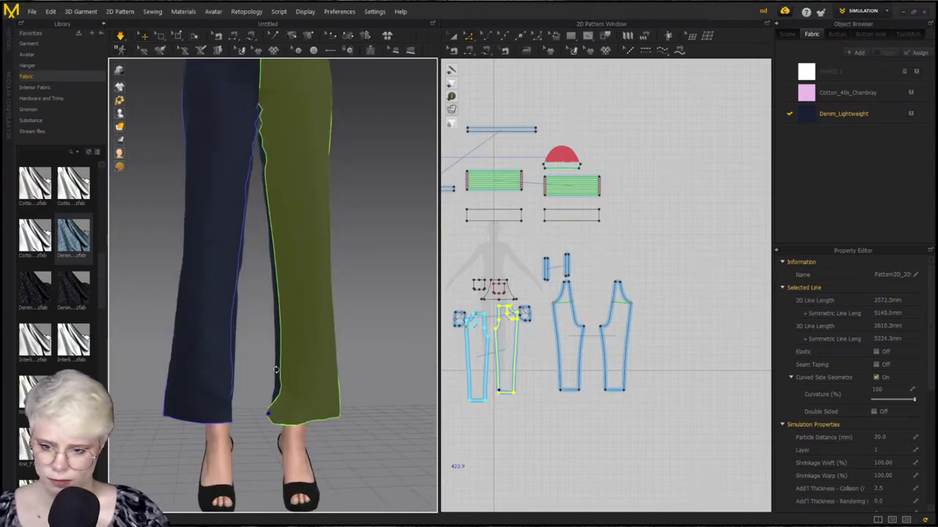
scroll(221, 354, down, 1)
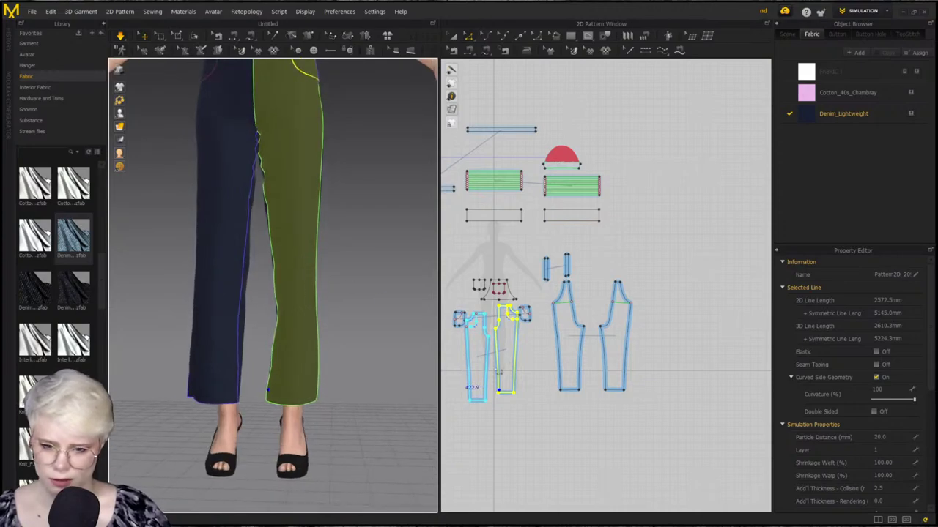
scroll(558, 357, down, 1)
scroll(585, 265, up, 5)
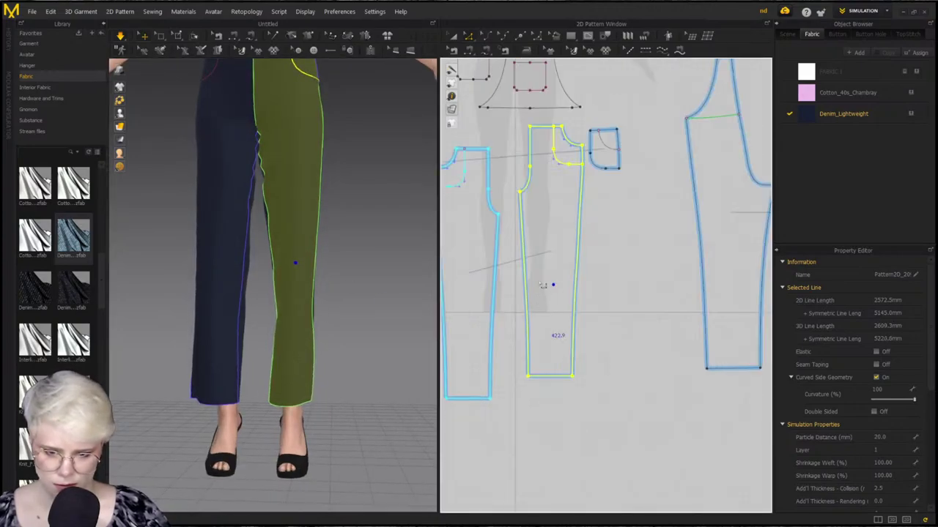
Stop the simulation and move the front trouser panel beside the mirrored pocket upward in the 2D layout
key(a)
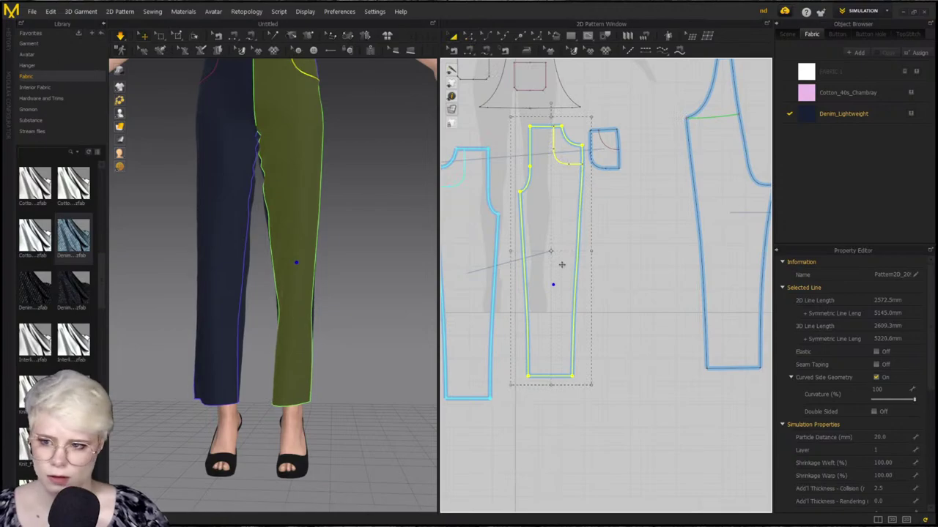
key(space)
drag(563, 280, 551, 183)
click(613, 262)
middle_drag(613, 262, 590, 356)
scroll(590, 356, down, 2)
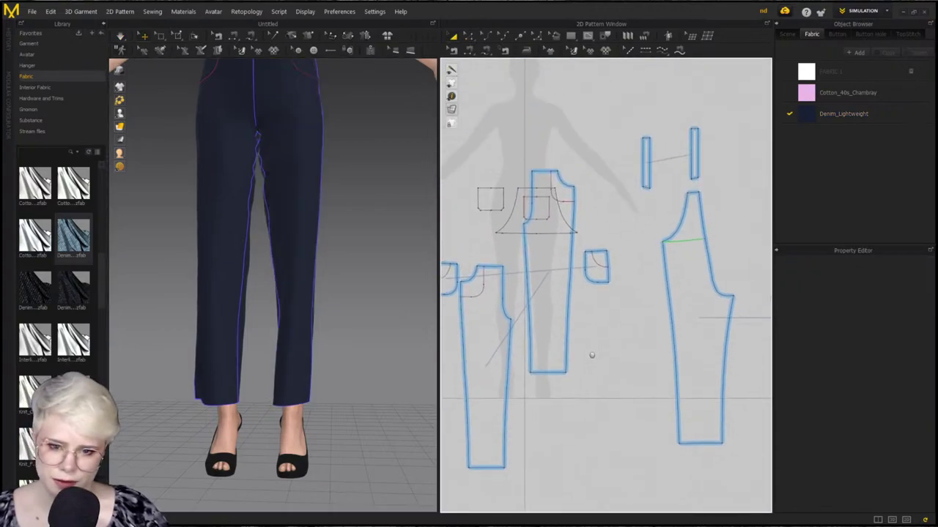
Adjust the curvature of the front trouser leg's outer and inner seams in the 2D layout
scroll(589, 351, up, 3)
click(504, 35)
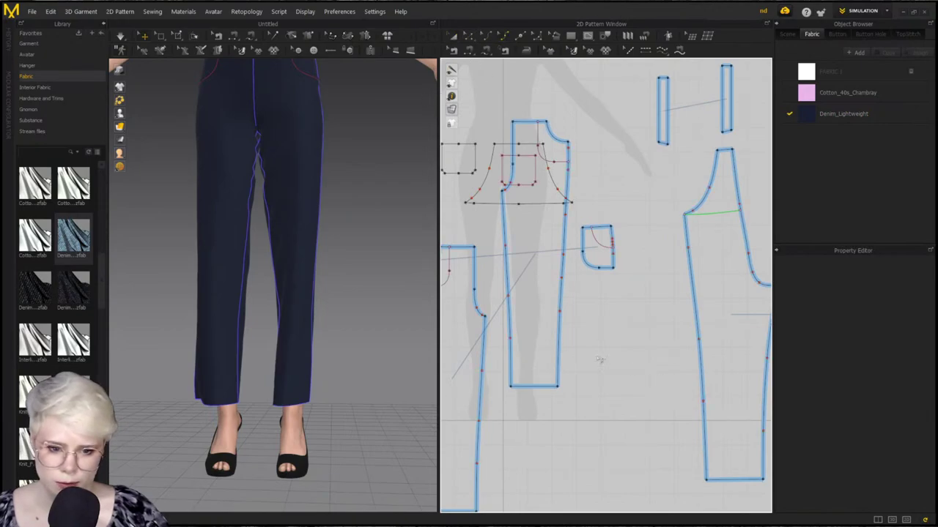
click(485, 35)
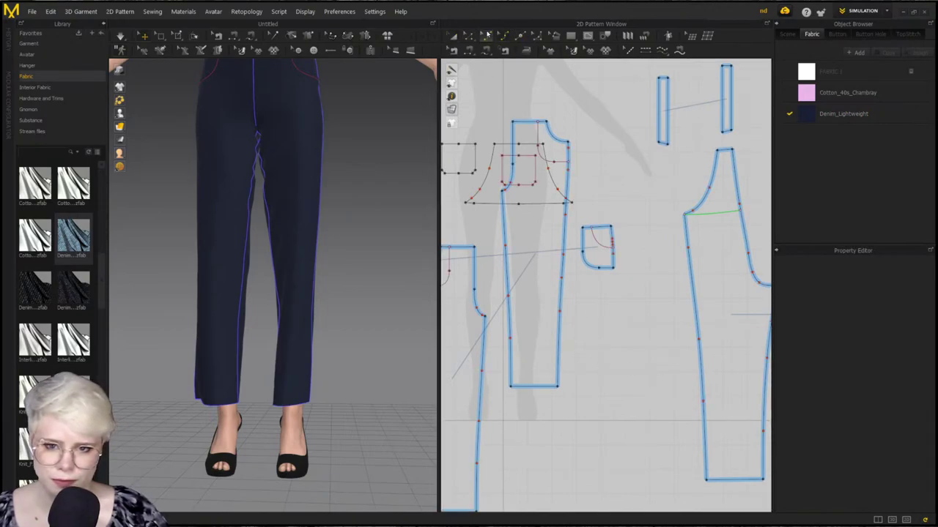
click(563, 295)
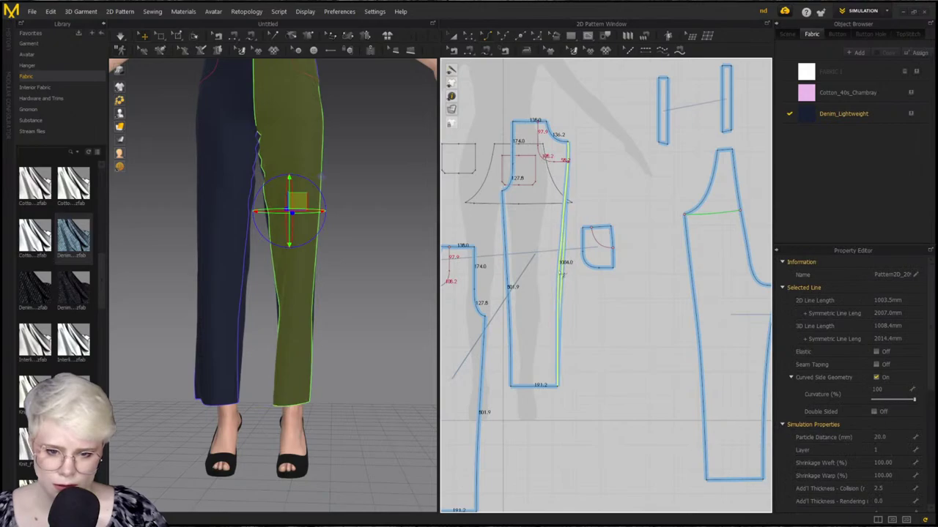
click(507, 293)
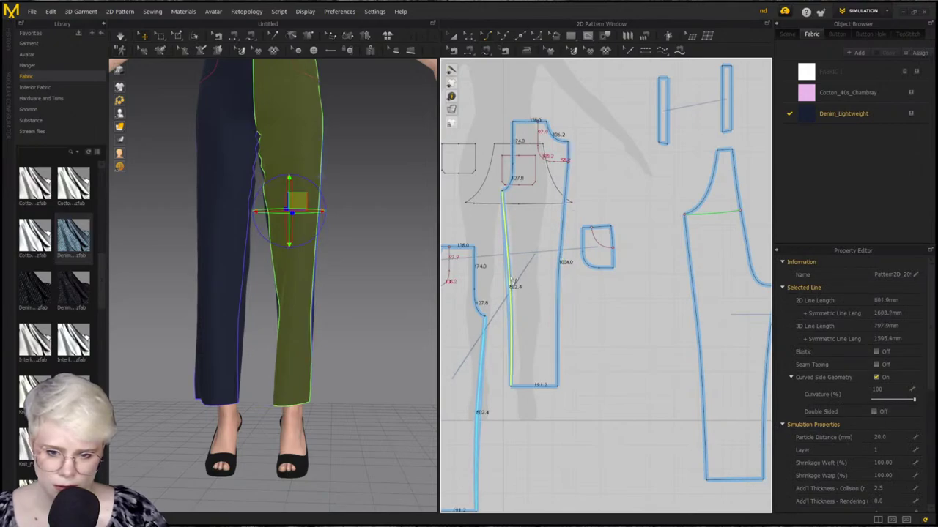
key(space)
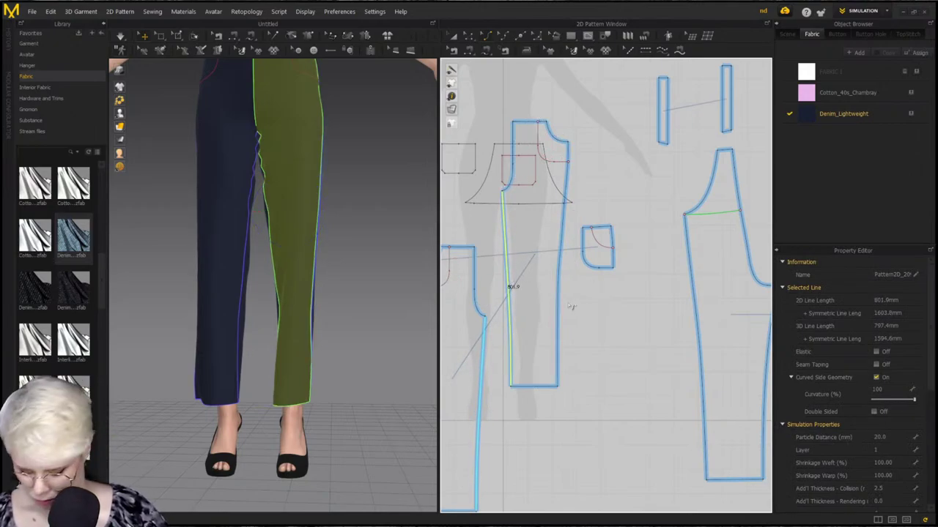
Delete the lower curve points along both side edges of the front and back trouser legs, and restart the simulation
click(503, 36)
drag(493, 273, 518, 316)
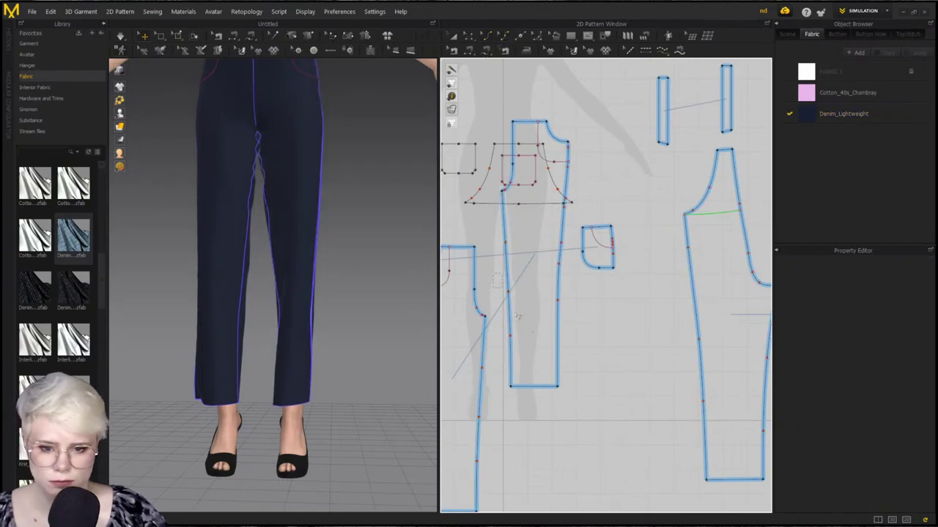
drag(573, 355, 573, 356)
key(Delete)
scroll(680, 381, down, 2)
middle_drag(677, 379, 581, 342)
drag(582, 342, 663, 413)
key(Delete)
key(space)
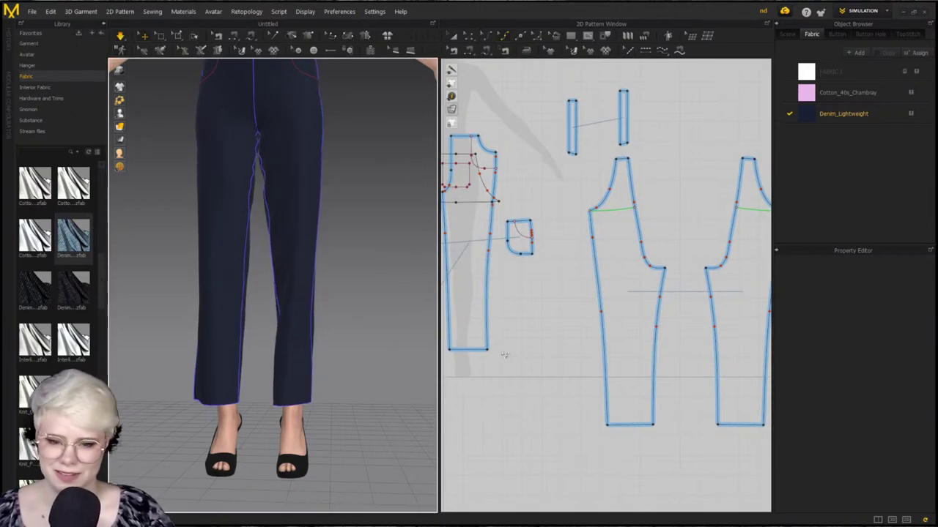
Move the front trouser panel overlapping the bib down beside its mirrored counterpart in the 2D layout
scroll(476, 353, down, 2)
middle_drag(476, 354, 530, 352)
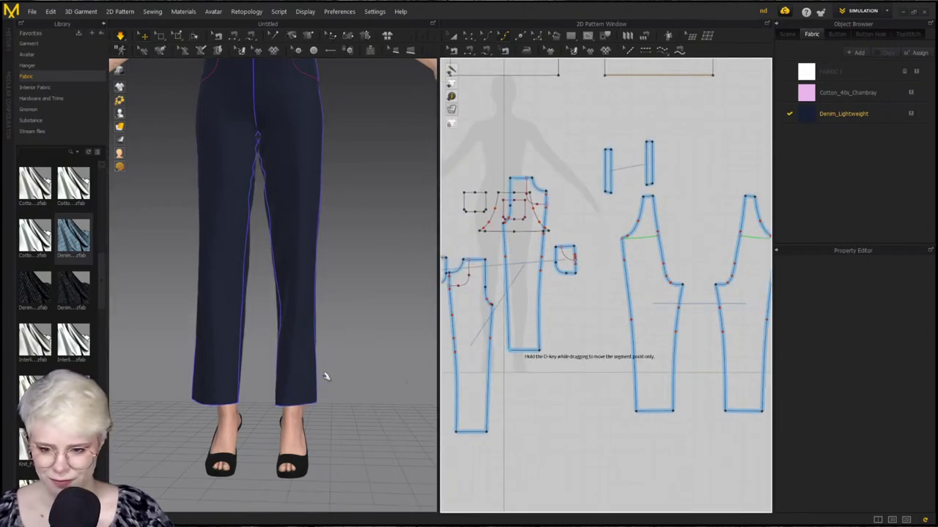
scroll(527, 391, down, 1)
scroll(578, 364, up, 3)
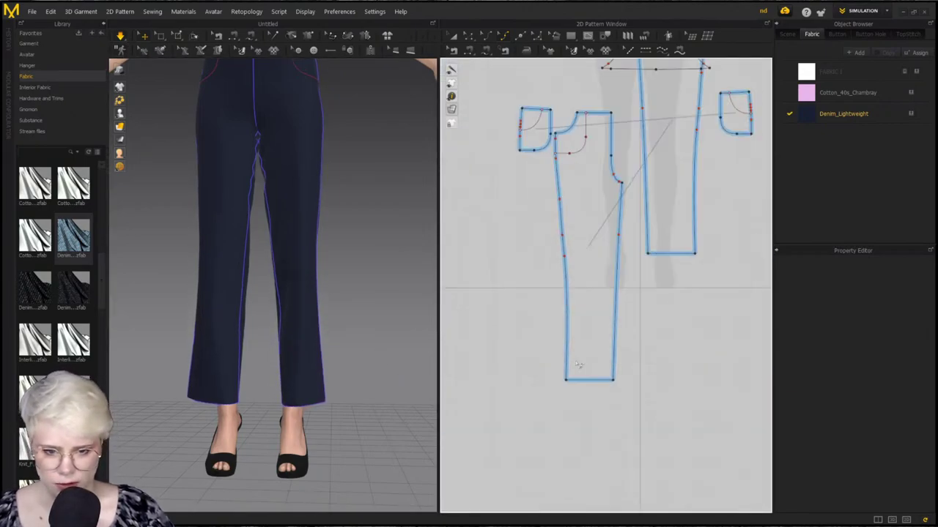
click(565, 255)
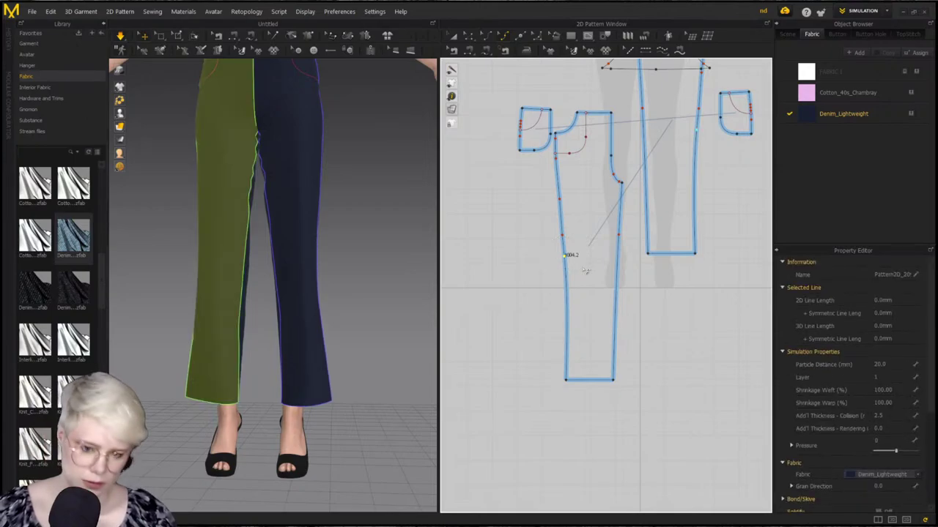
click(591, 274)
scroll(610, 253, down, 2)
scroll(574, 246, up, 2)
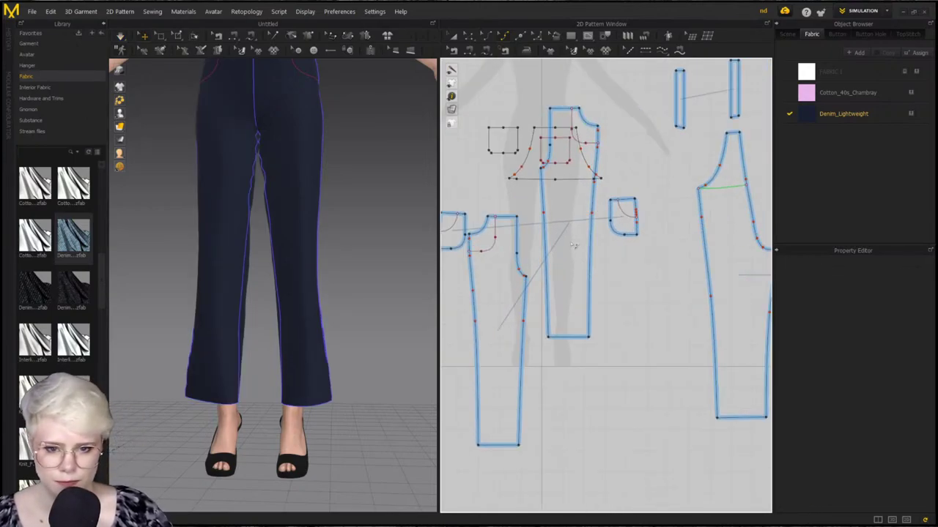
drag(571, 245, 579, 317)
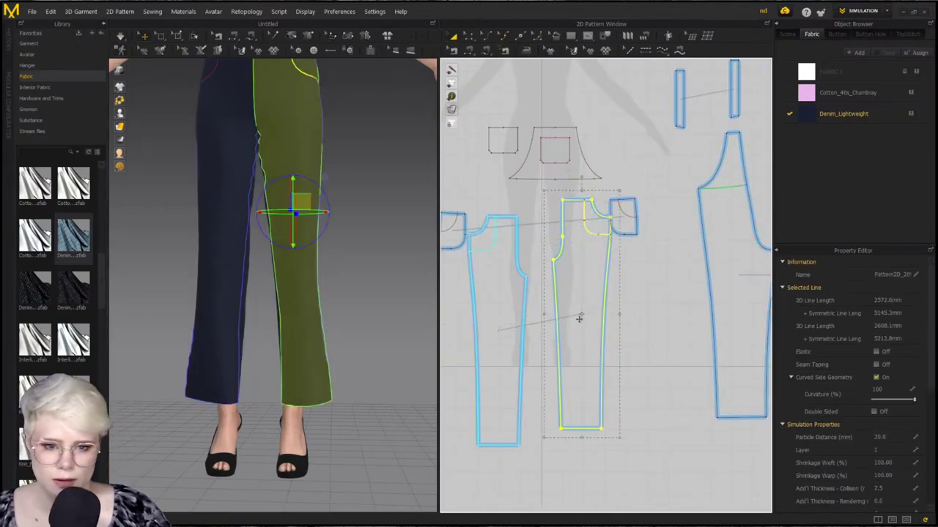
click(358, 323)
Simulate the garment and pull the trouser legs near the hems from front and back to settle them around the ankles
middle_drag(283, 323, 311, 328)
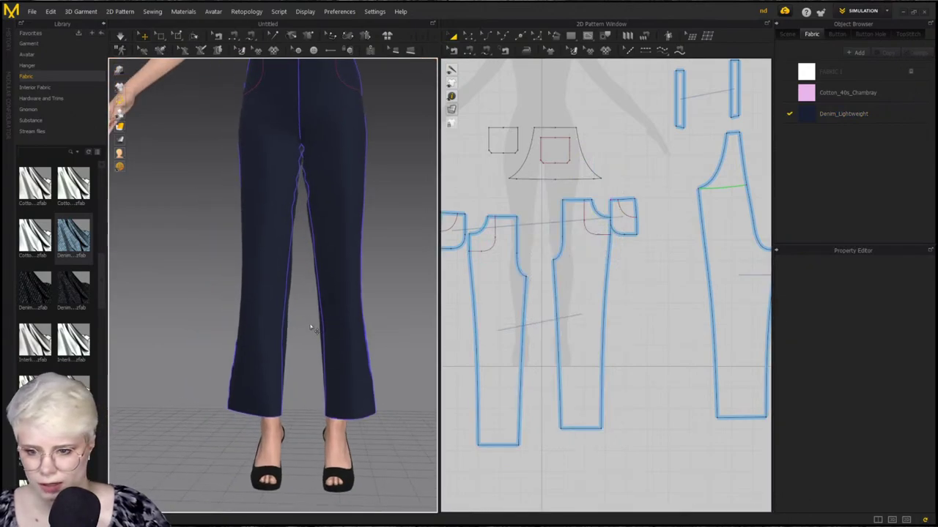
click(282, 404)
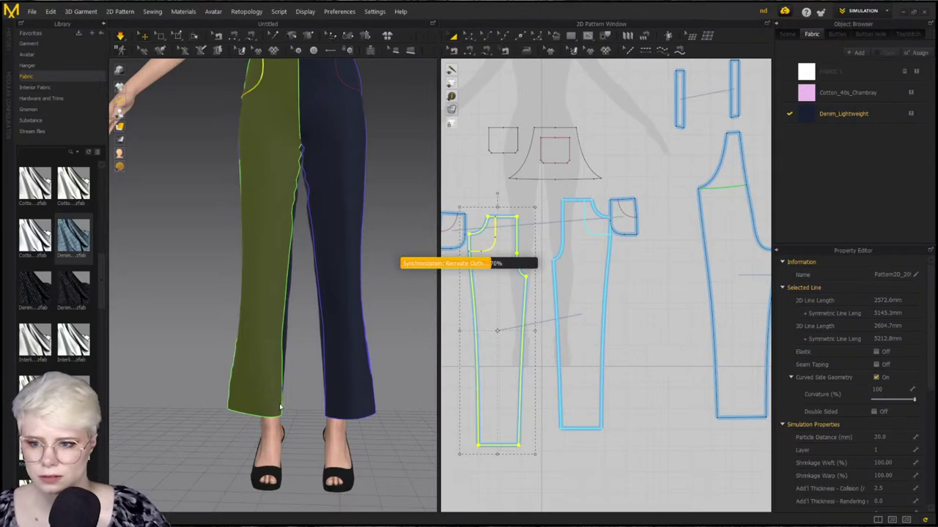
click(272, 360)
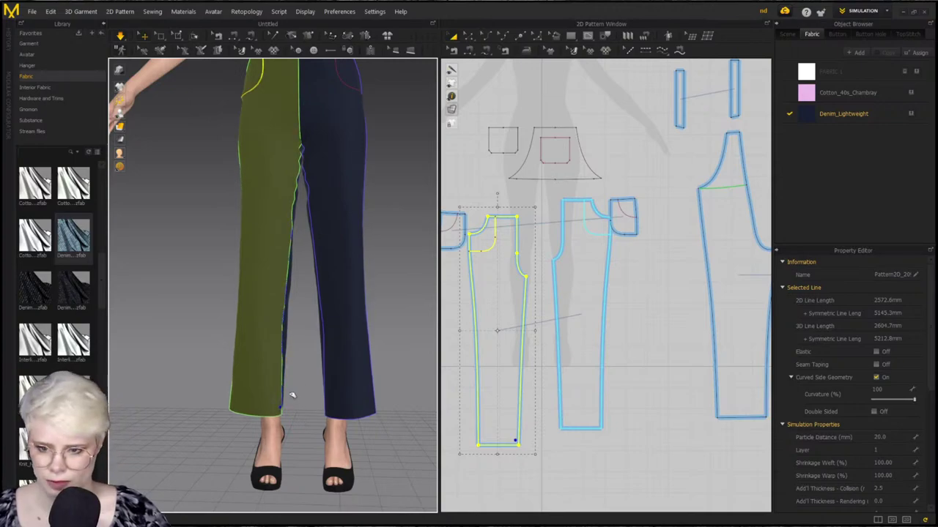
mouse_move(301, 392)
mouse_down()
mouse_move(305, 404)
mouse_move(295, 407)
mouse_up()
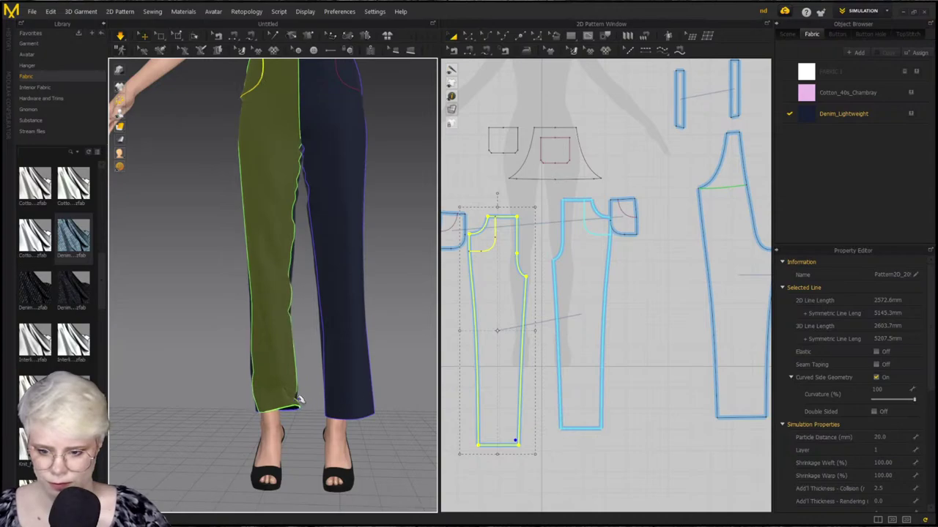
drag(303, 409, 307, 415)
click(328, 415)
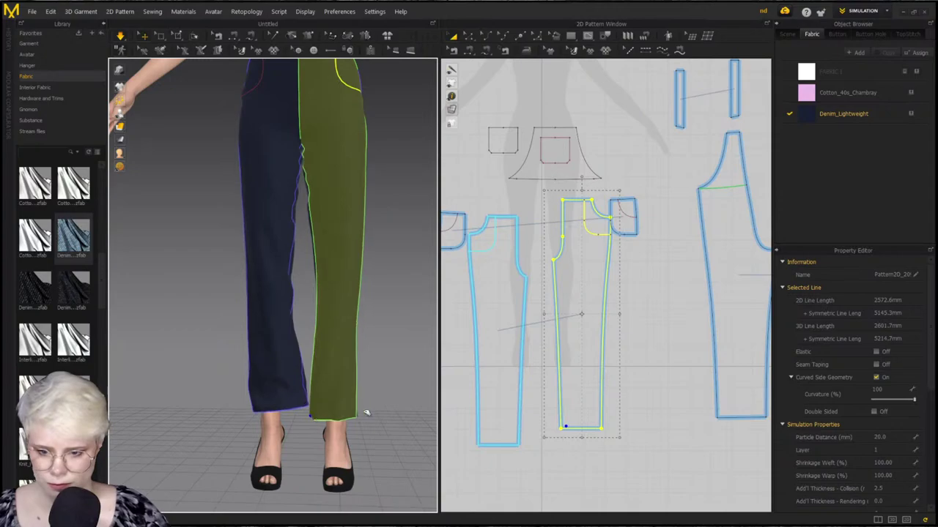
right_drag(314, 417, 207, 419)
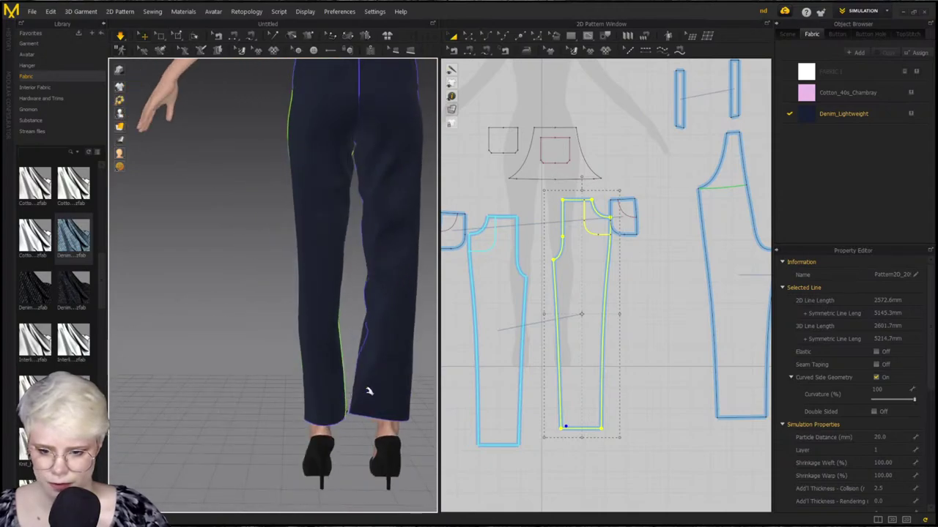
drag(367, 392, 372, 417)
right_drag(368, 417, 368, 445)
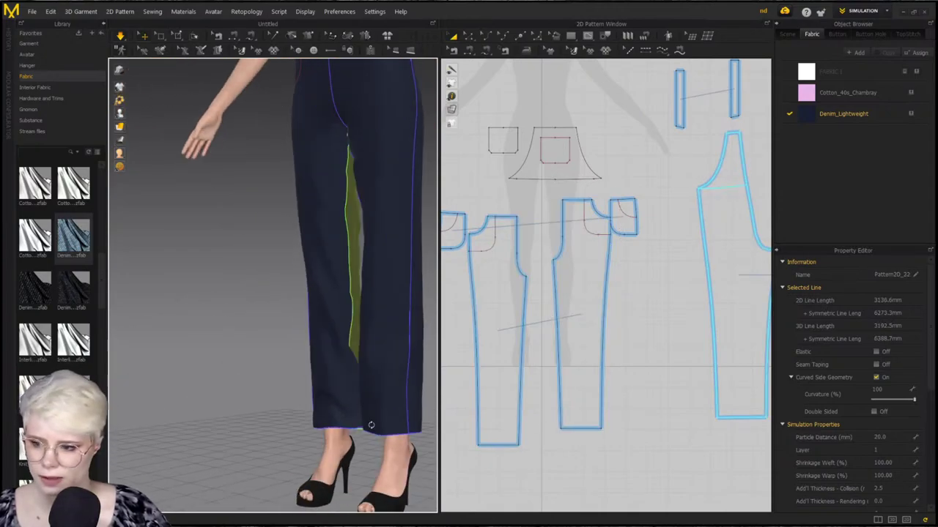
right_drag(365, 405, 409, 400)
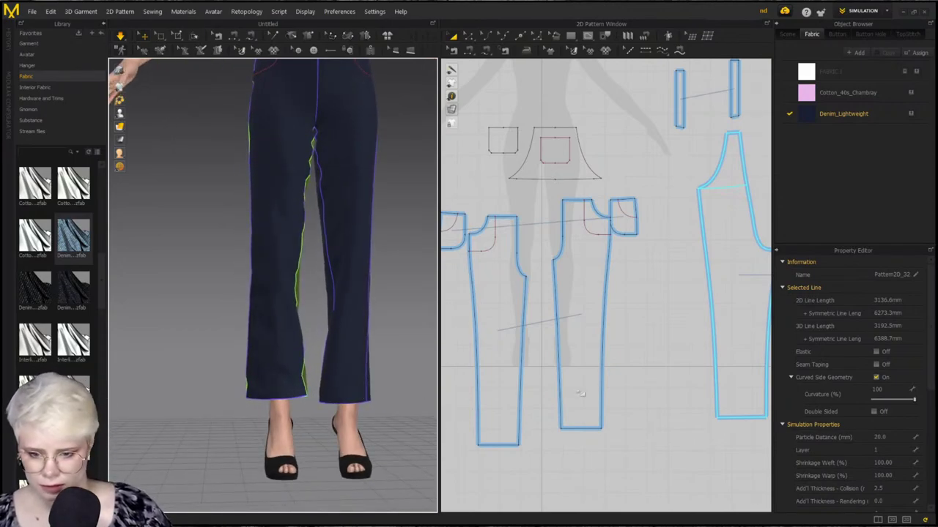
Offset the front and back trouser hem edges inward as internal lines at 20 mm
click(587, 36)
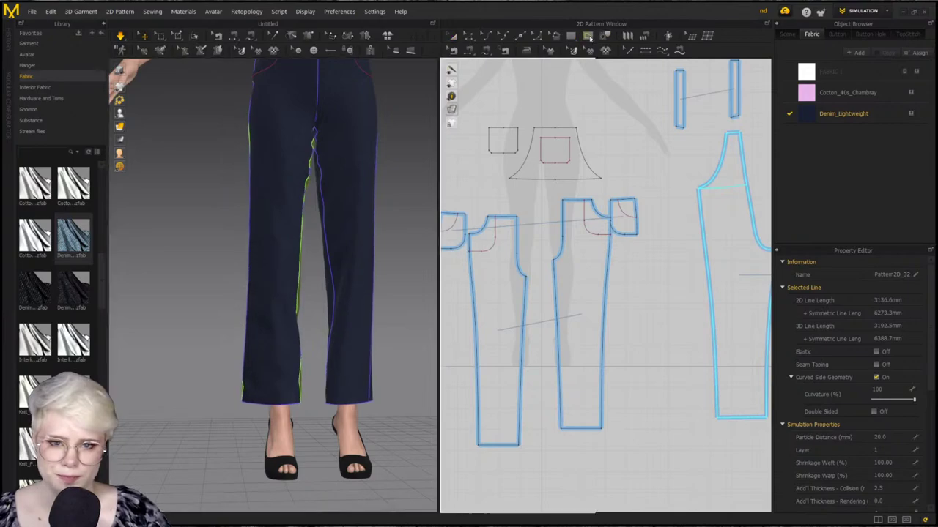
scroll(641, 282, down, 2)
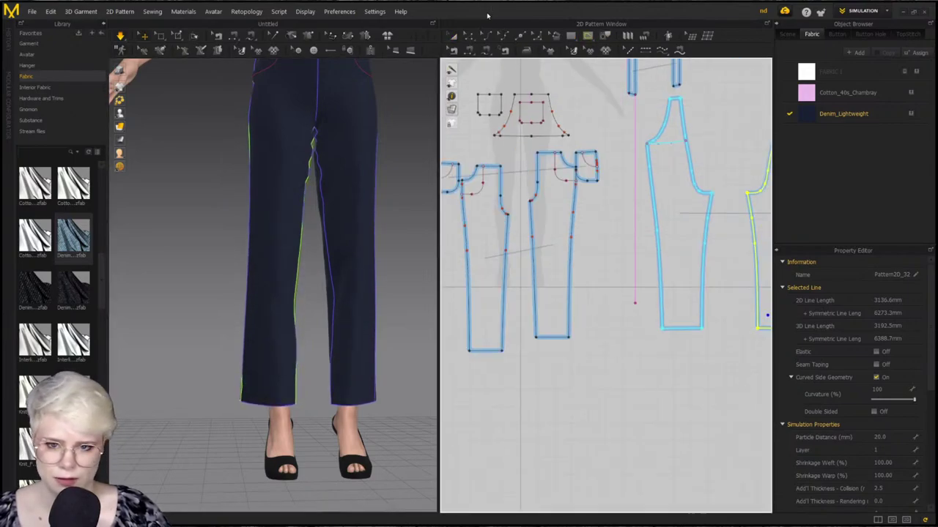
click(561, 337)
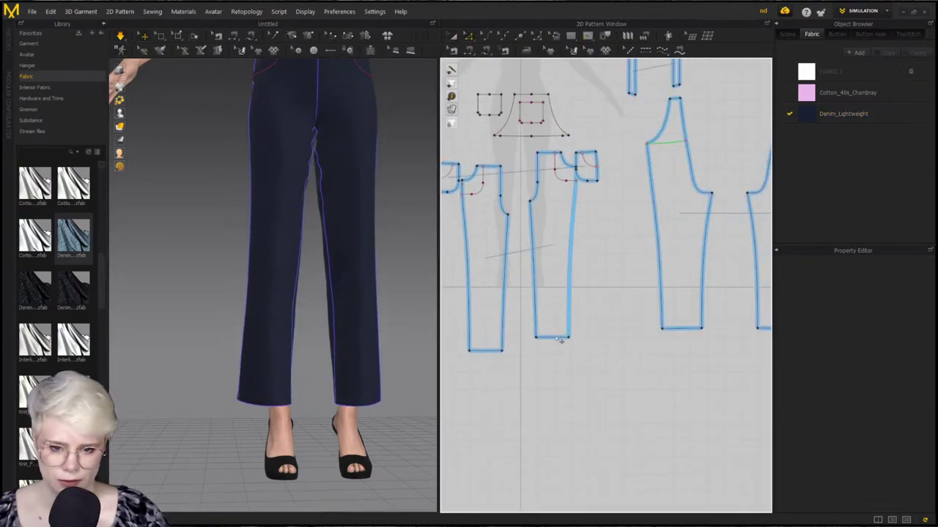
right_click(684, 328)
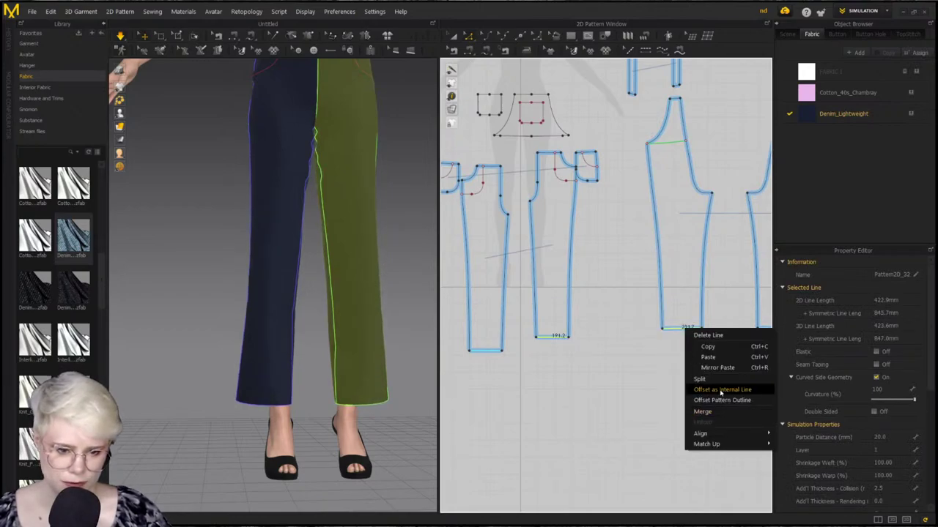
click(704, 390)
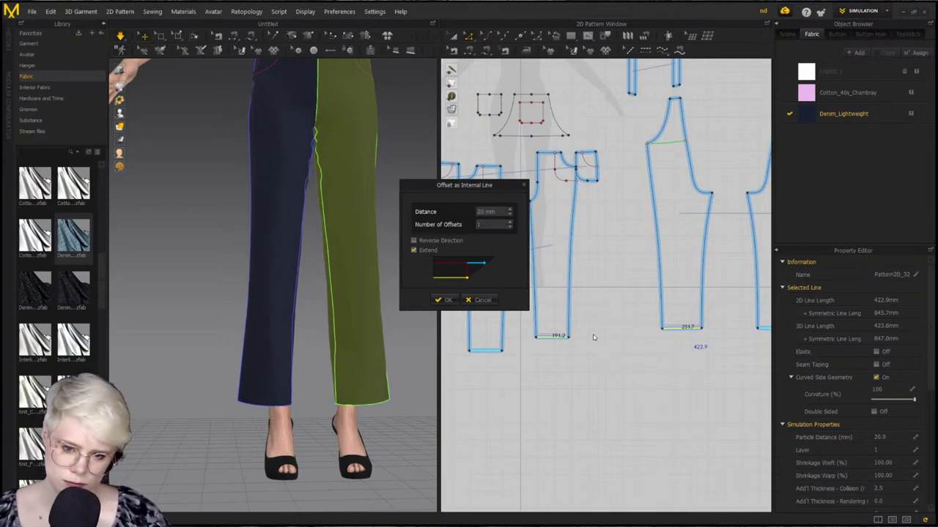
key(Return)
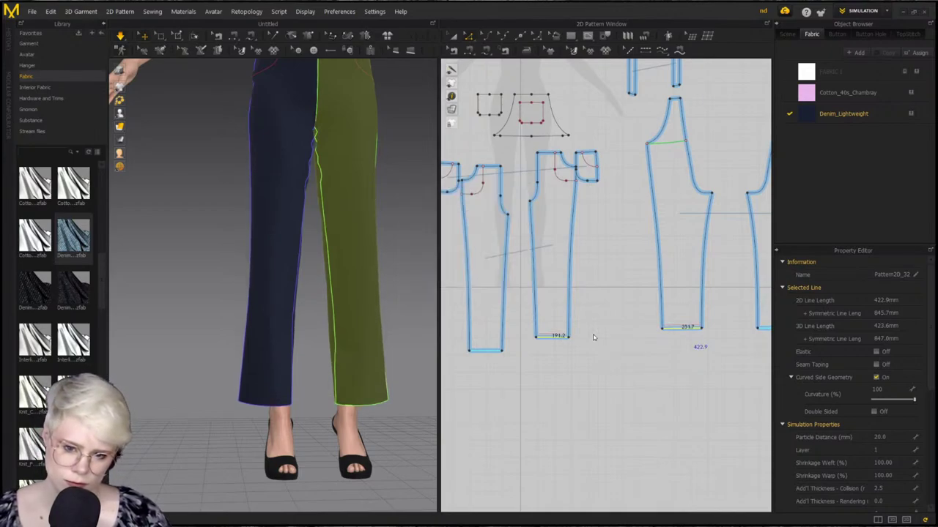
click(323, 348)
right_drag(323, 348, 335, 350)
scroll(335, 351, up, 4)
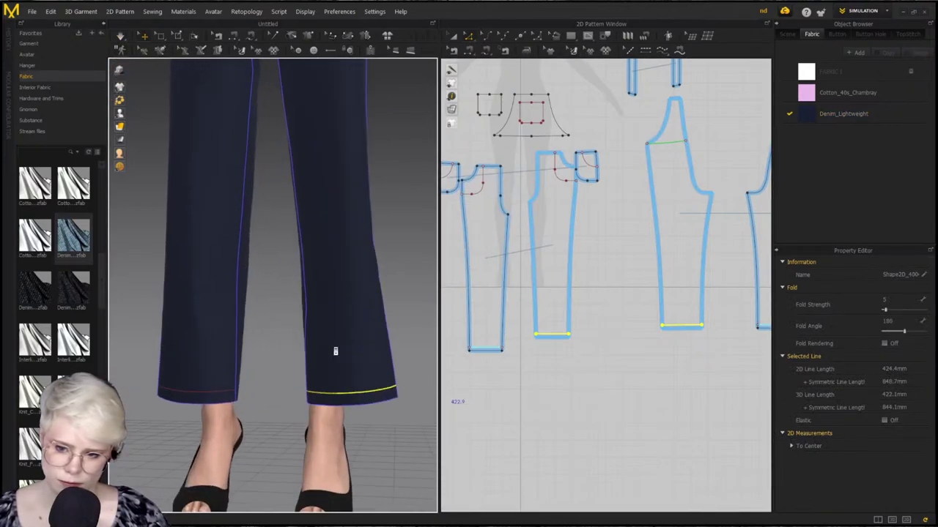
middle_drag(335, 352, 280, 280)
scroll(280, 281, up, 1)
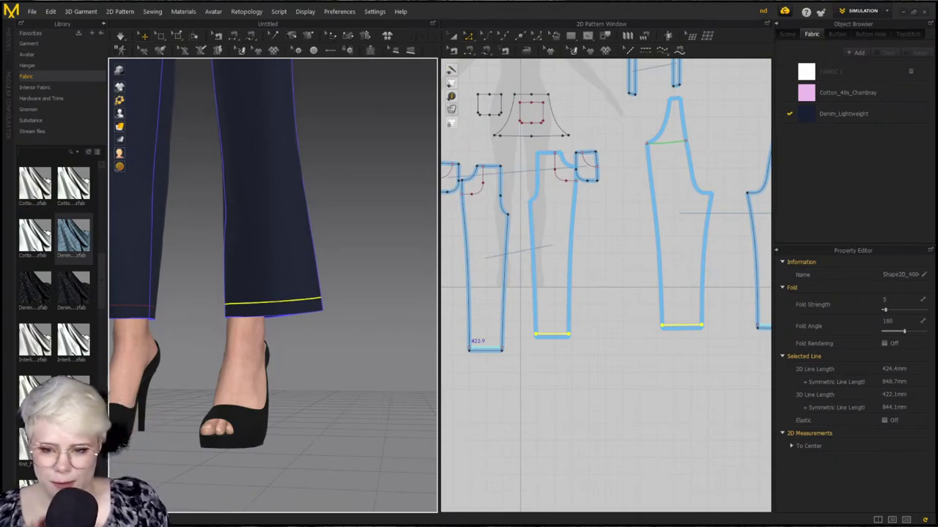
right_drag(301, 202, 222, 134)
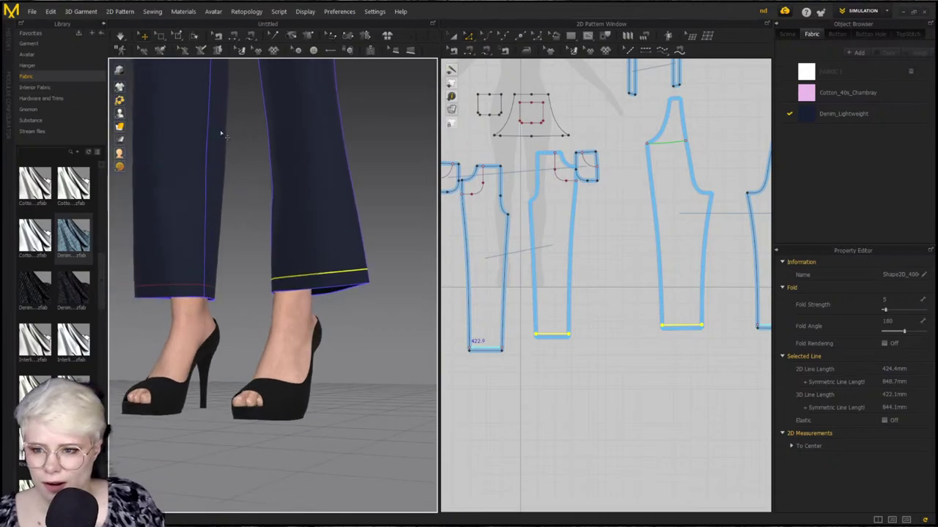
click(194, 36)
right_drag(296, 228, 265, 244)
click(304, 266)
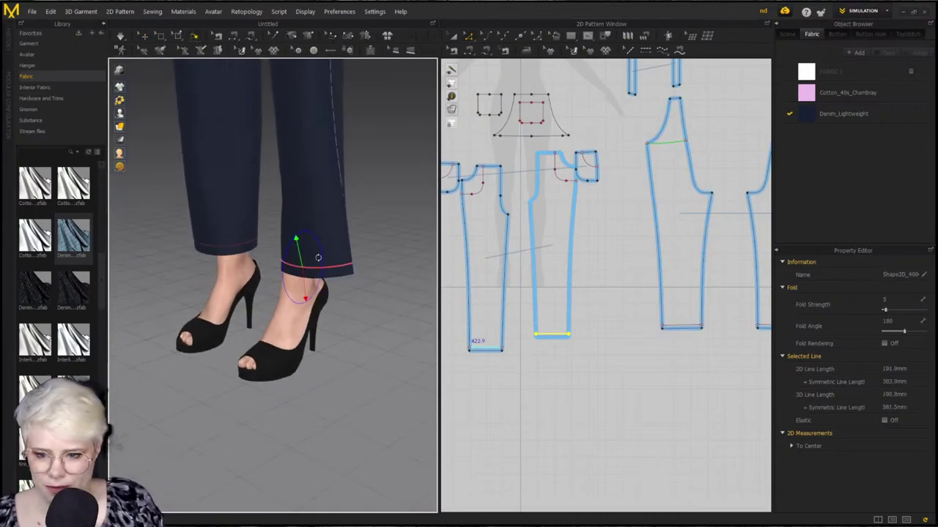
right_drag(311, 270, 325, 287)
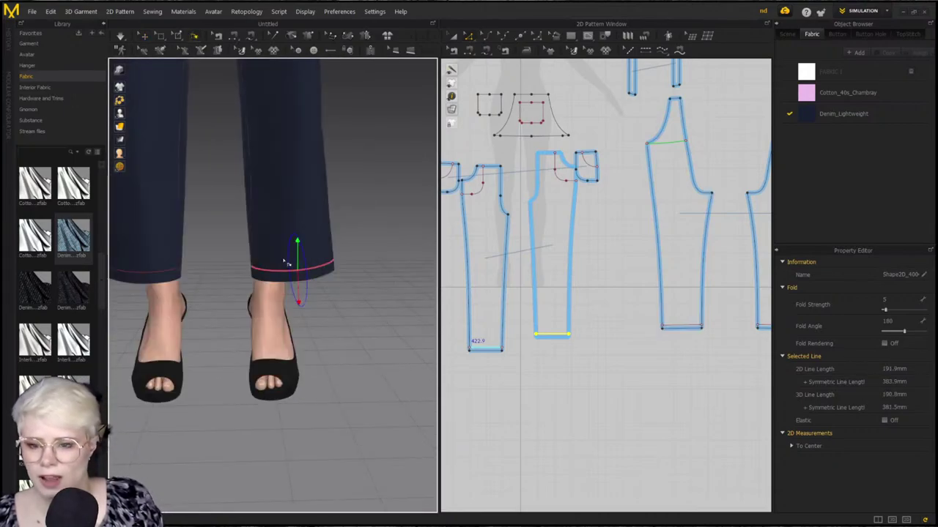
scroll(262, 249, down, 2)
click(233, 238)
scroll(233, 238, down, 3)
middle_drag(232, 238, 237, 305)
scroll(240, 308, down, 3)
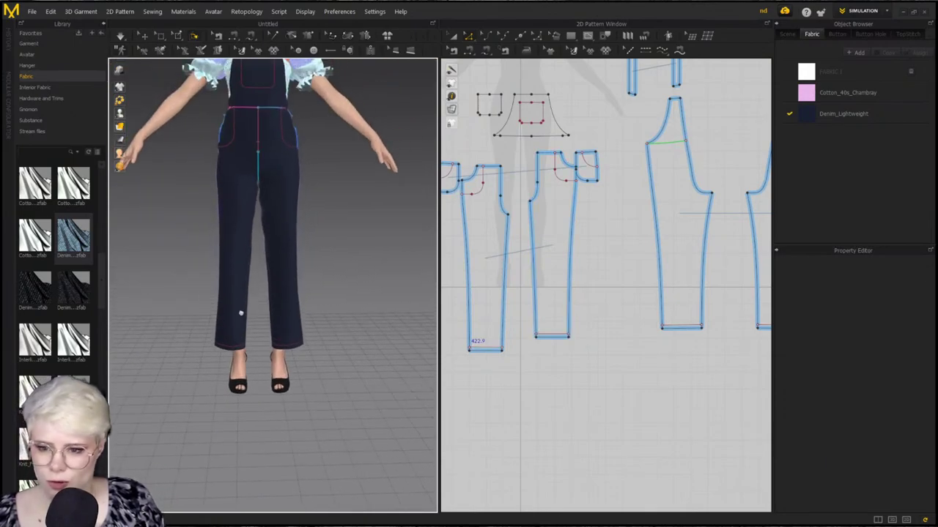
scroll(241, 315, up, 5)
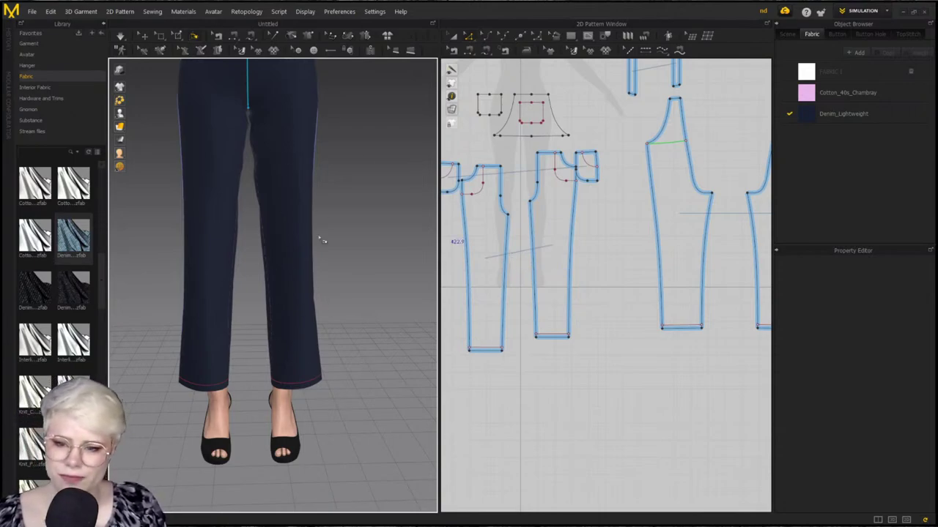
key(a)
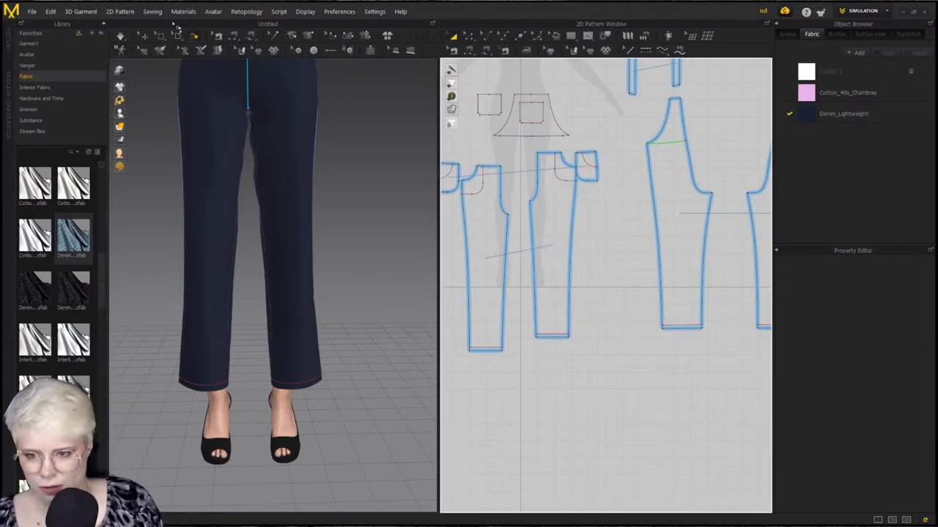
click(145, 36)
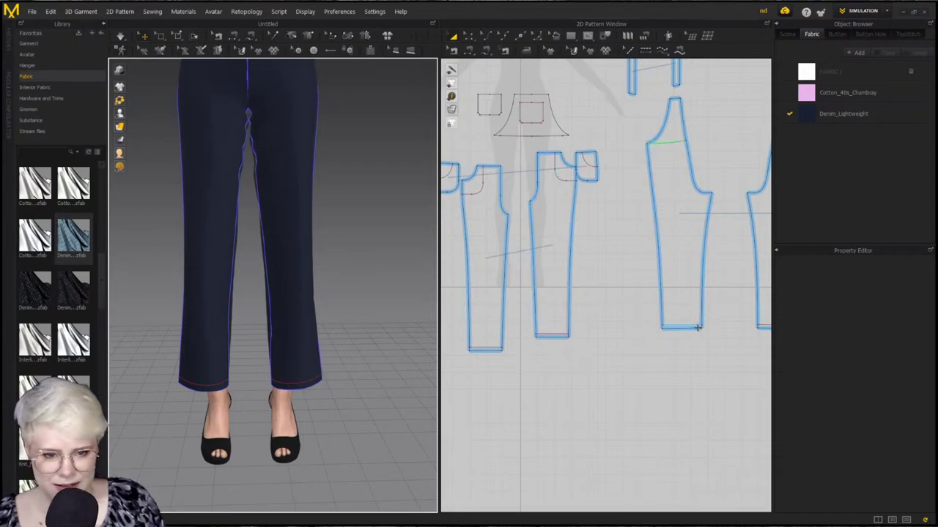
Try to shift the back trouser panel's hem edge sideways in the 2D layout
scroll(680, 329, down, 2)
scroll(652, 315, up, 6)
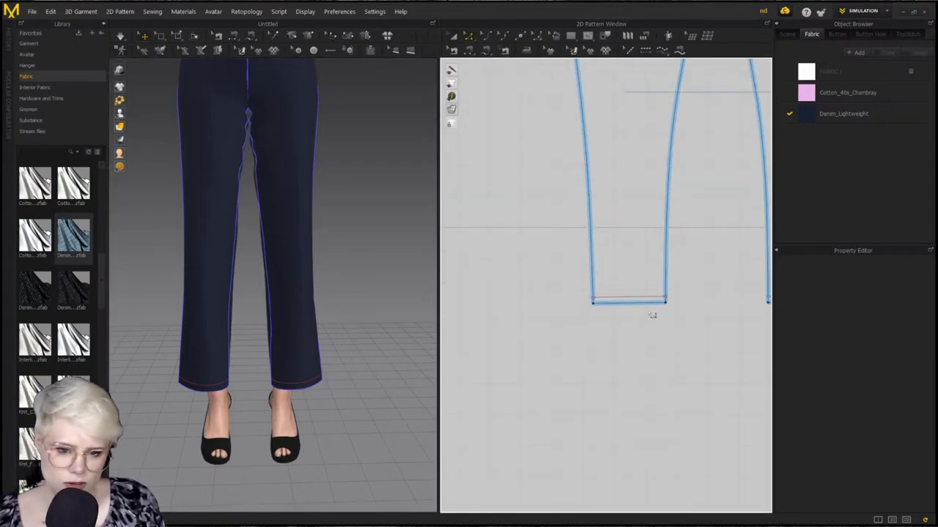
click(644, 310)
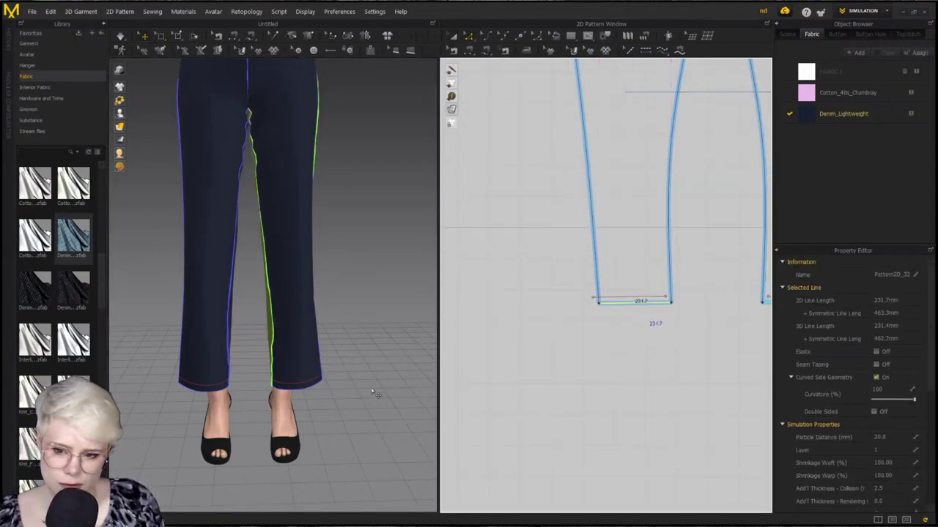
right_drag(375, 395, 370, 376)
scroll(534, 334, down, 4)
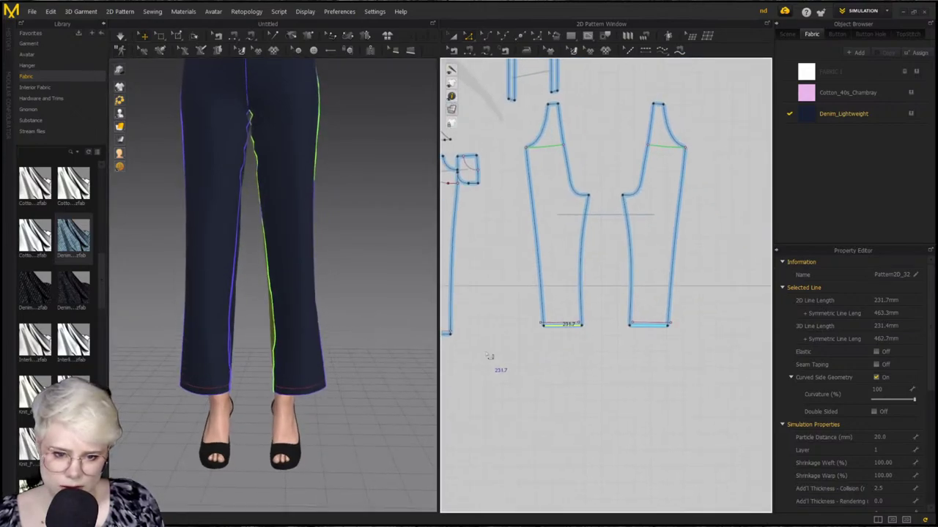
click(187, 405)
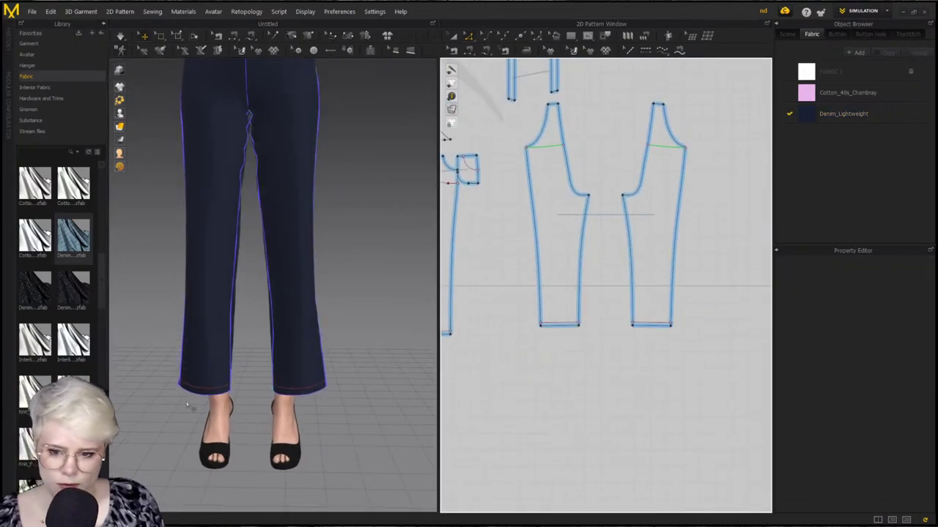
Simulate the trousers on the avatar so the legs and hems settle
scroll(507, 345, up, 5)
middle_drag(466, 348, 597, 349)
key(space)
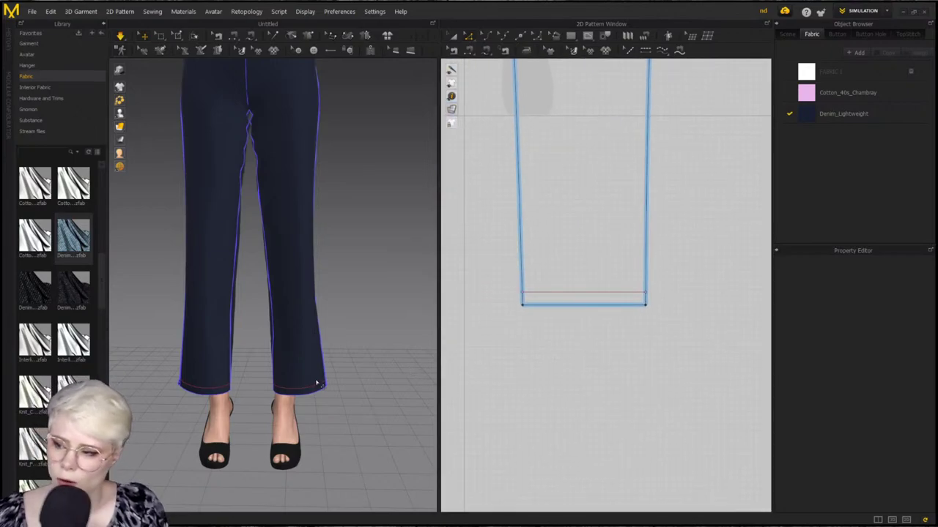
key(space)
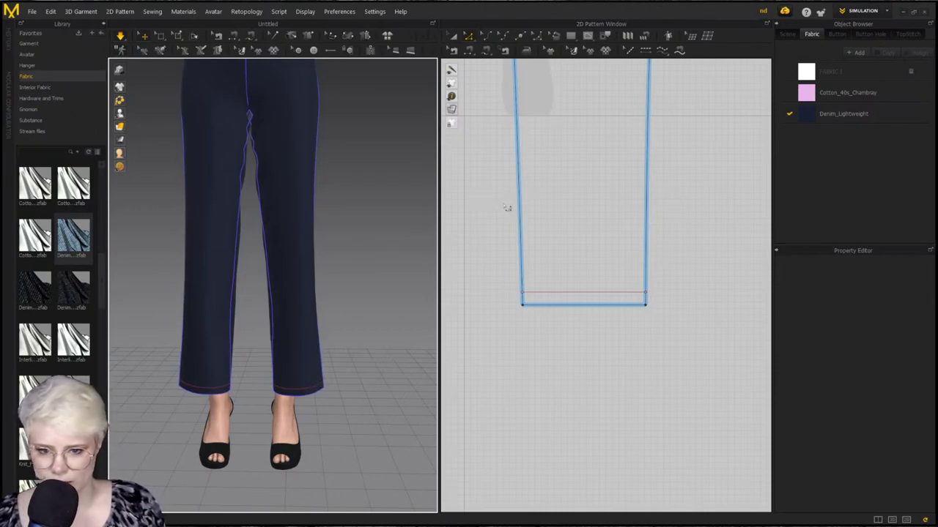
Examine the internal fold line above the hem of the front leg pattern, then check the trouser leg from the side
scroll(526, 368, down, 5)
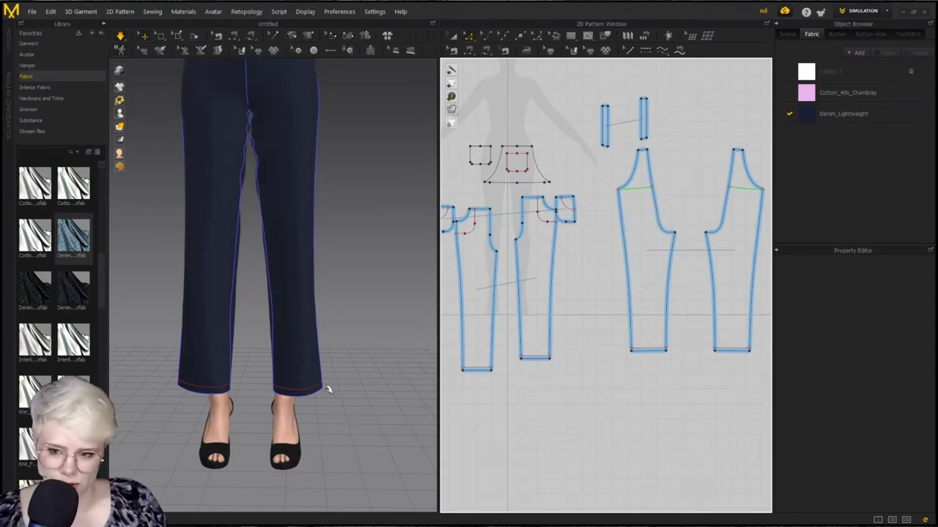
middle_drag(597, 381, 595, 381)
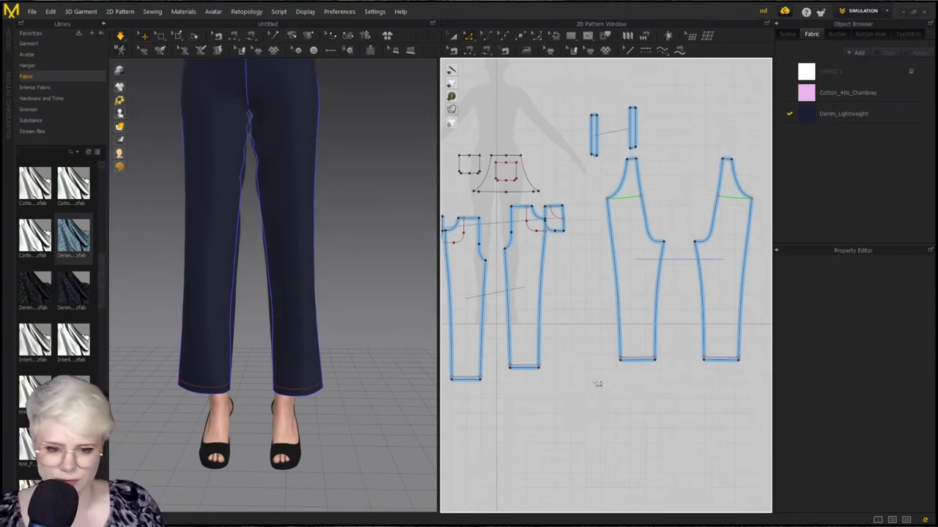
scroll(650, 372, up, 3)
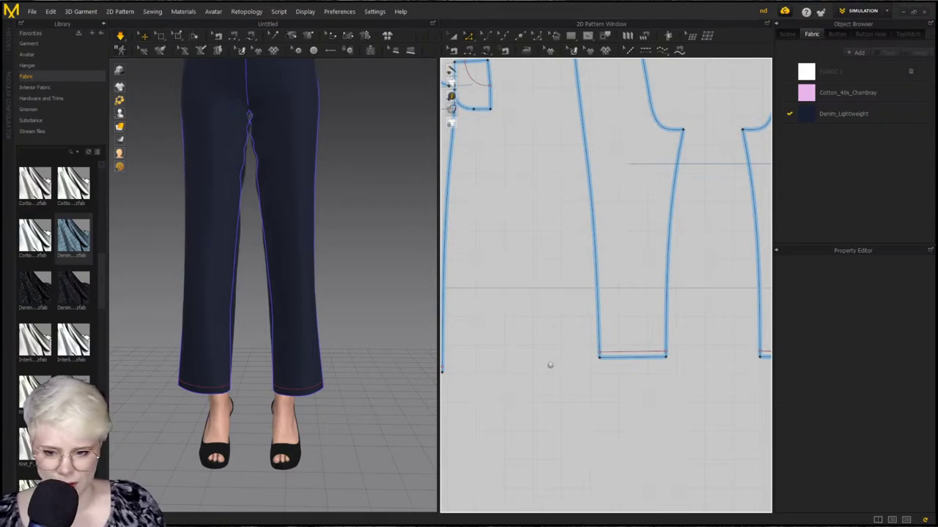
scroll(556, 372, down, 3)
scroll(556, 370, up, 5)
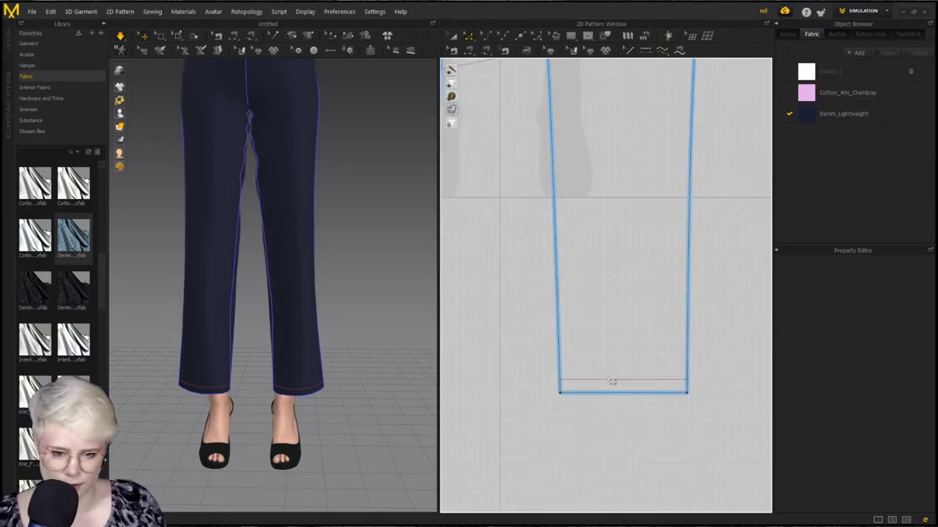
click(673, 396)
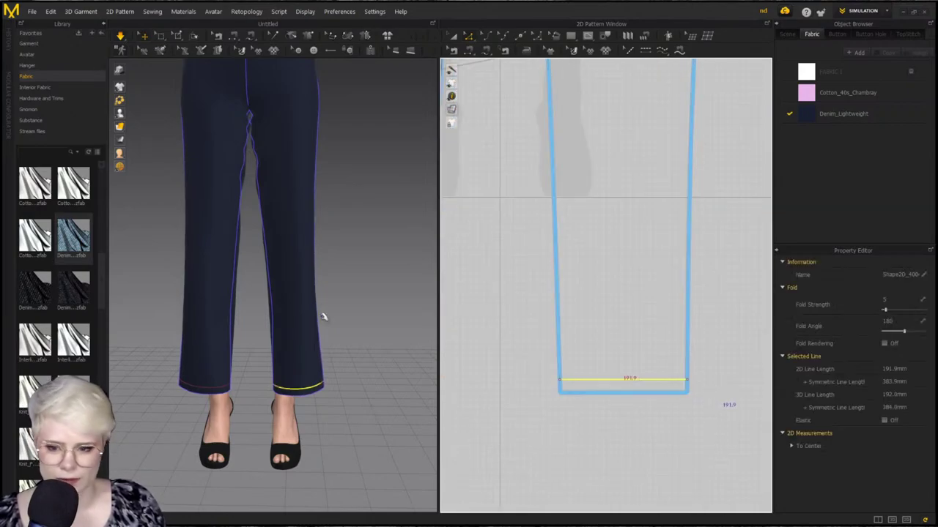
click(504, 368)
click(356, 366)
right_drag(356, 366, 300, 367)
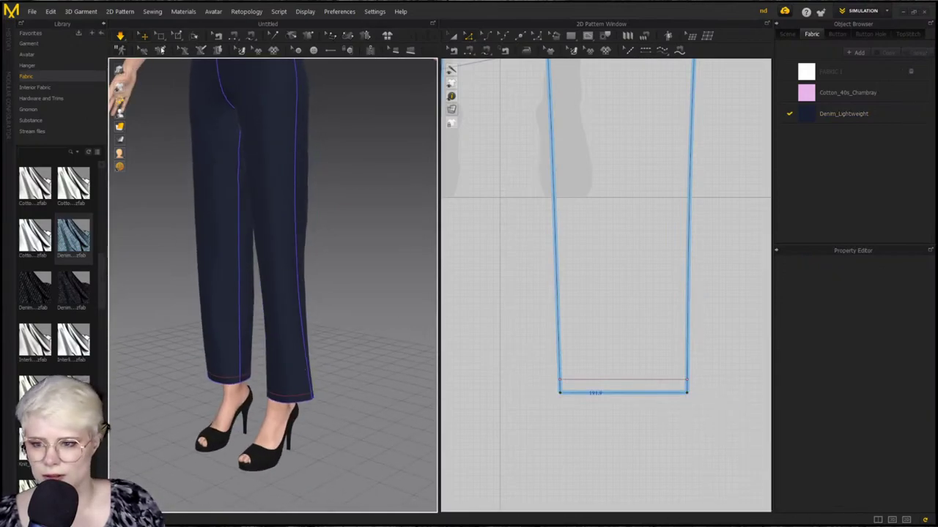
Fold the front and back hems of the avatar's left trouser leg upward along their internal lines using Fold Arrangement
click(197, 38)
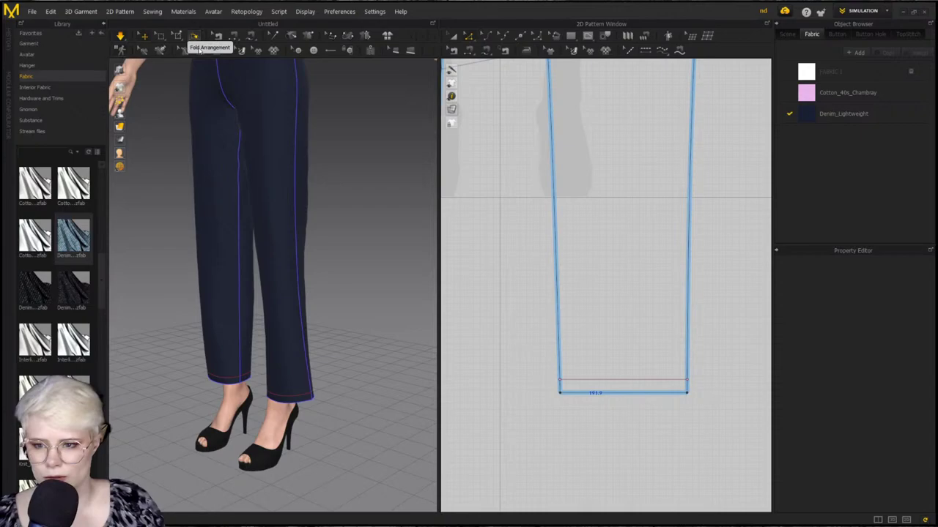
click(297, 399)
right_drag(307, 367, 244, 376)
scroll(245, 376, up, 2)
middle_drag(245, 377, 245, 270)
right_drag(245, 270, 220, 269)
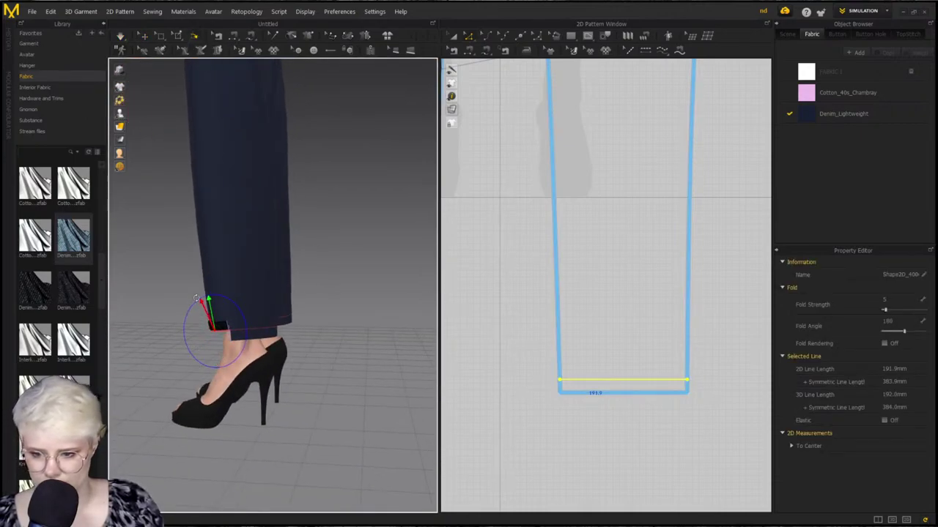
click(279, 341)
drag(278, 340, 277, 277)
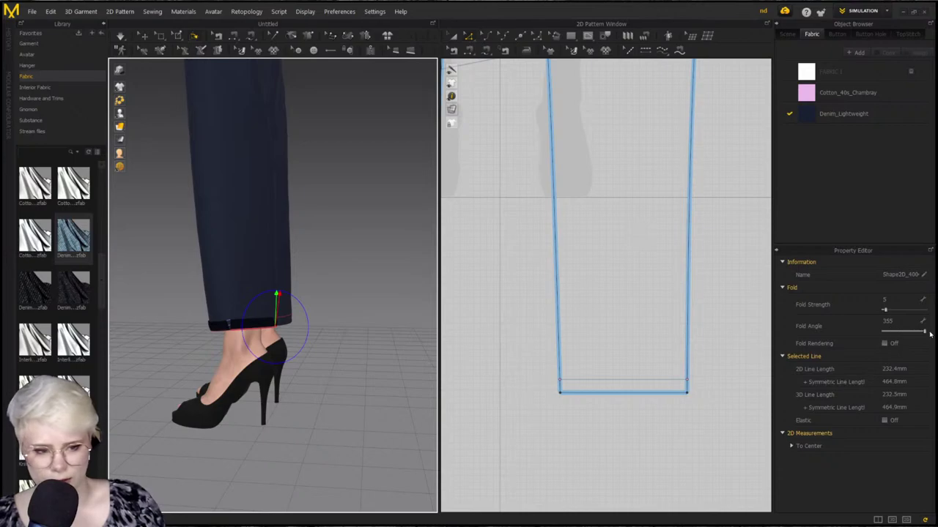
Set the fold angle to 360 on both the back and front hem fold lines of the left leg
click(888, 321)
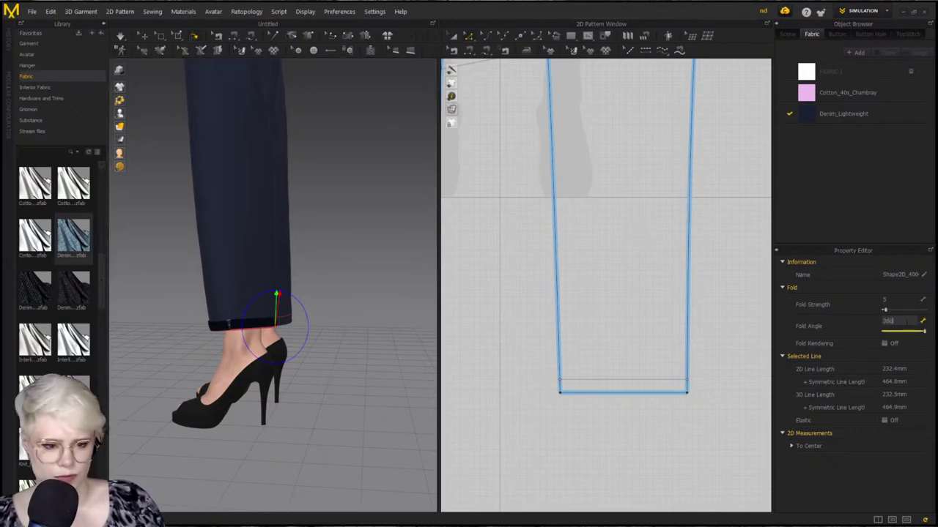
key(Return)
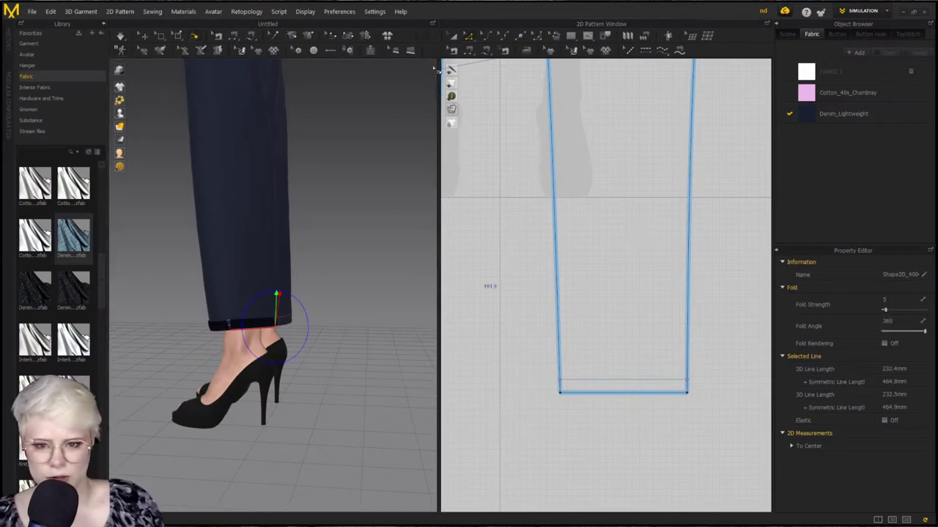
click(511, 192)
click(616, 385)
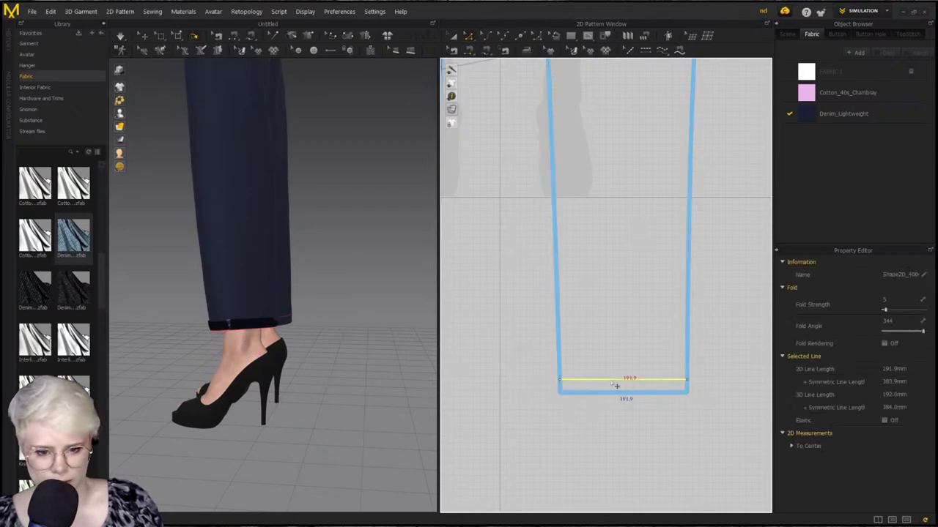
click(904, 322)
key(Return)
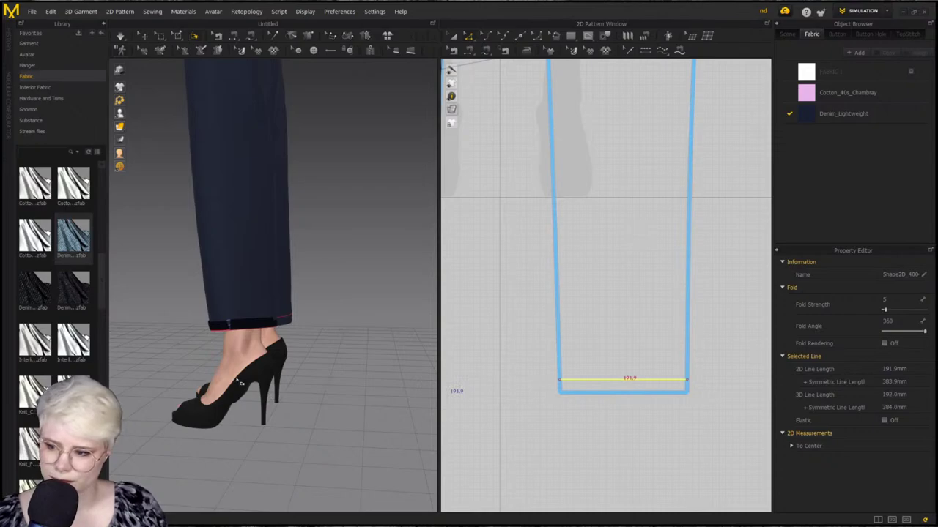
Simulate the garment to settle the left leg's turned-up cuff and check it beside the unfolded right leg
scroll(241, 383, down, 2)
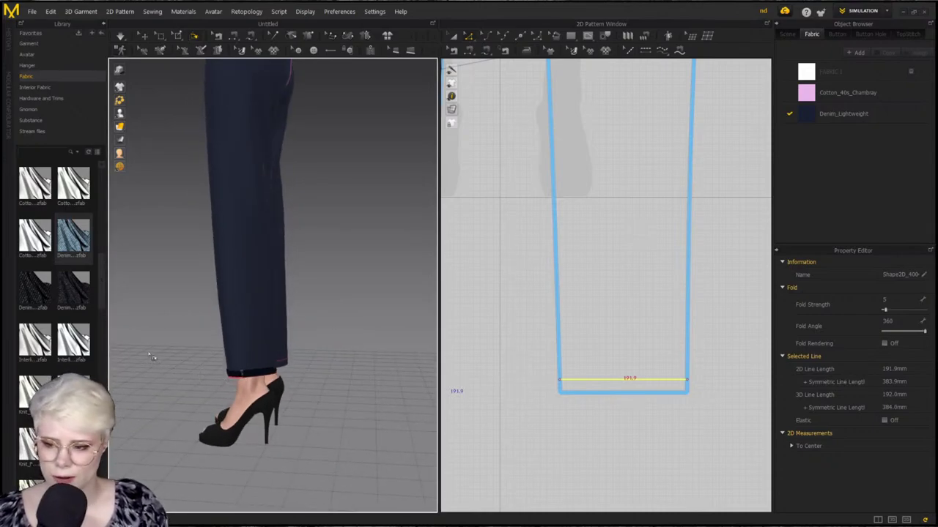
key(space)
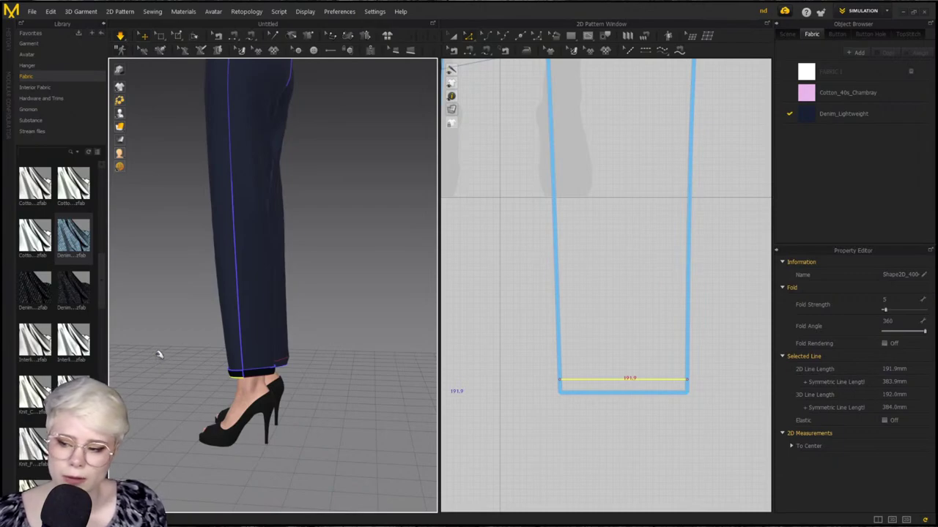
right_drag(244, 387, 297, 382)
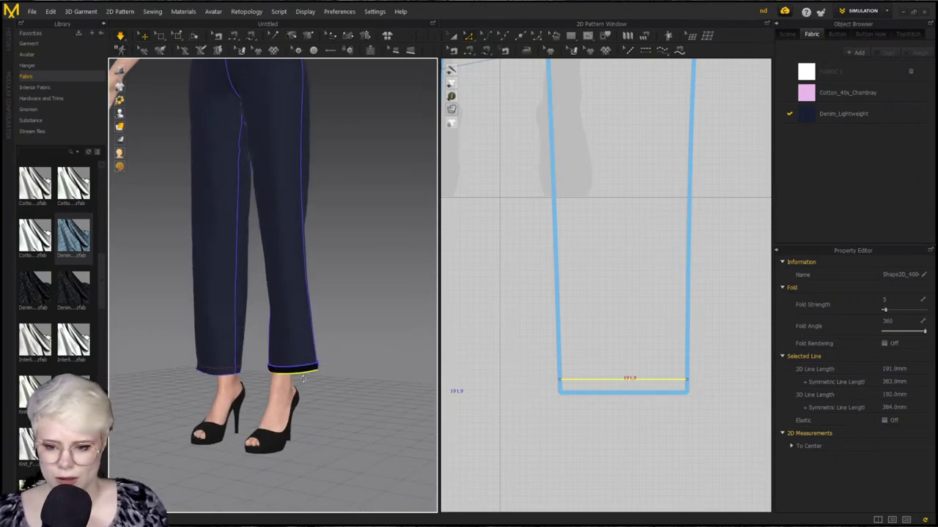
middle_drag(199, 368, 208, 313)
scroll(238, 393, up, 2)
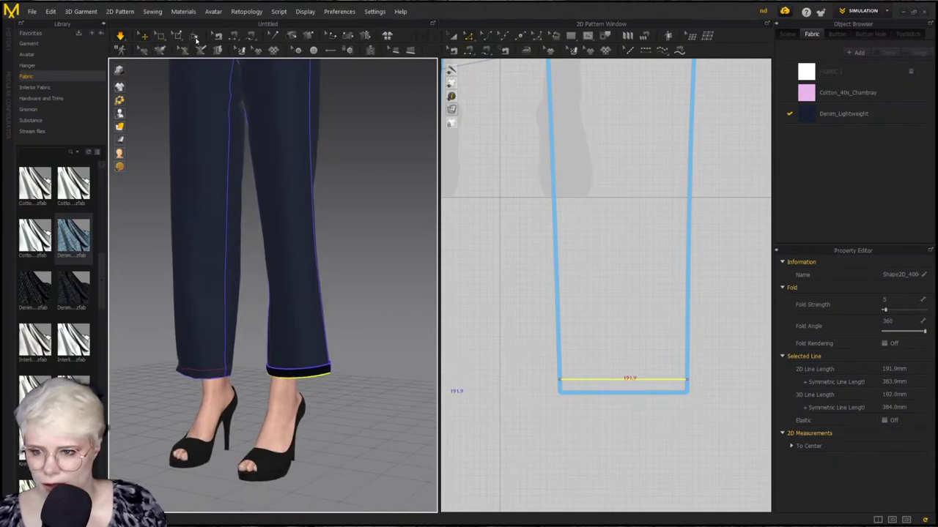
Fold the right leg's front and back hems upward with Fold Arrangement and simulate the result
click(201, 372)
drag(194, 387, 180, 342)
click(239, 368)
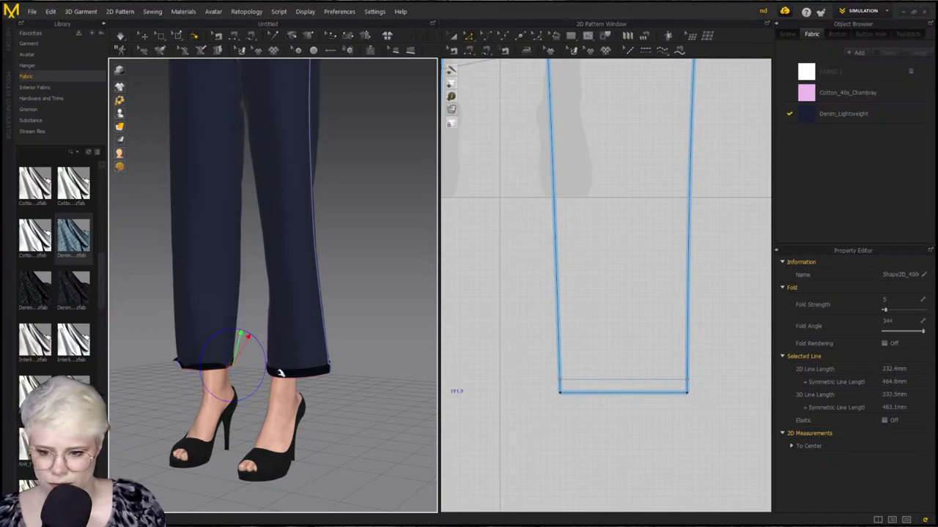
key(space)
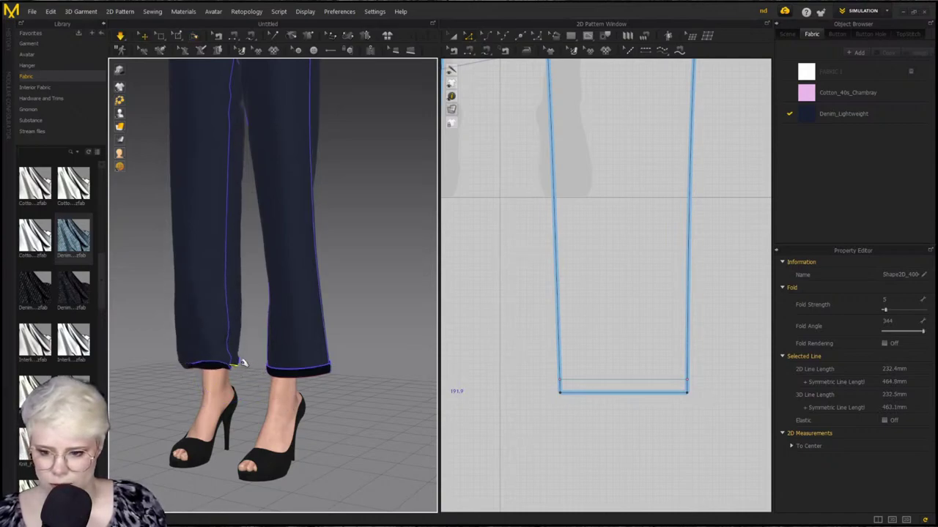
Try to refold the right leg's crumpled back hem with Fold Arrangement, then undo the attempt
right_drag(242, 363, 287, 370)
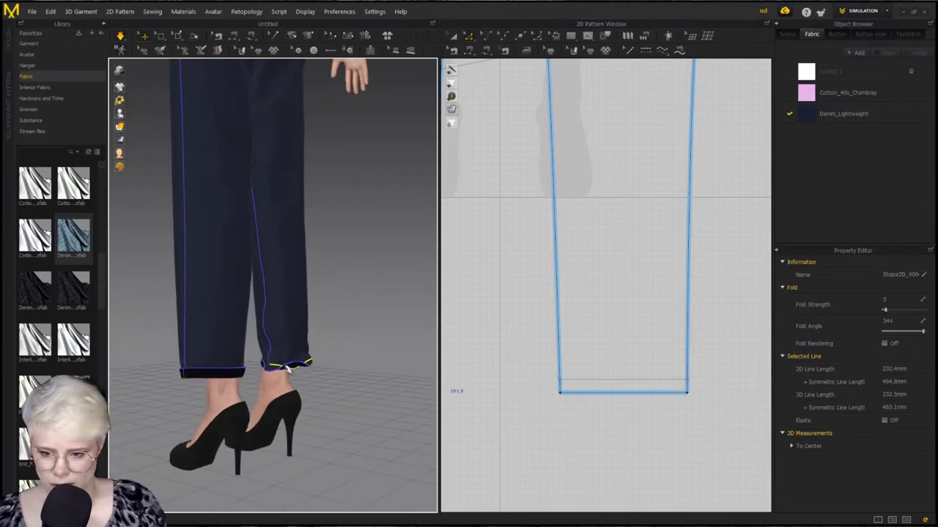
click(317, 365)
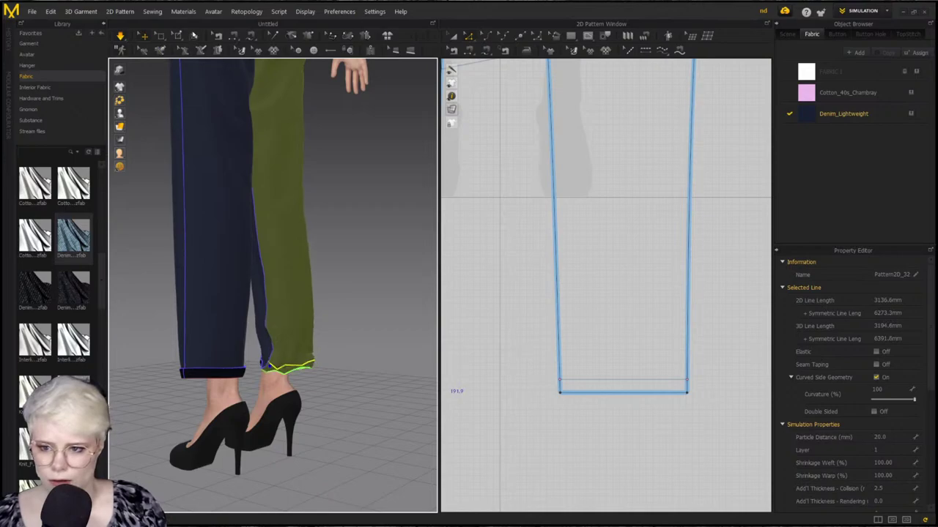
click(307, 361)
drag(309, 393, 354, 390)
key(ctrl+z)
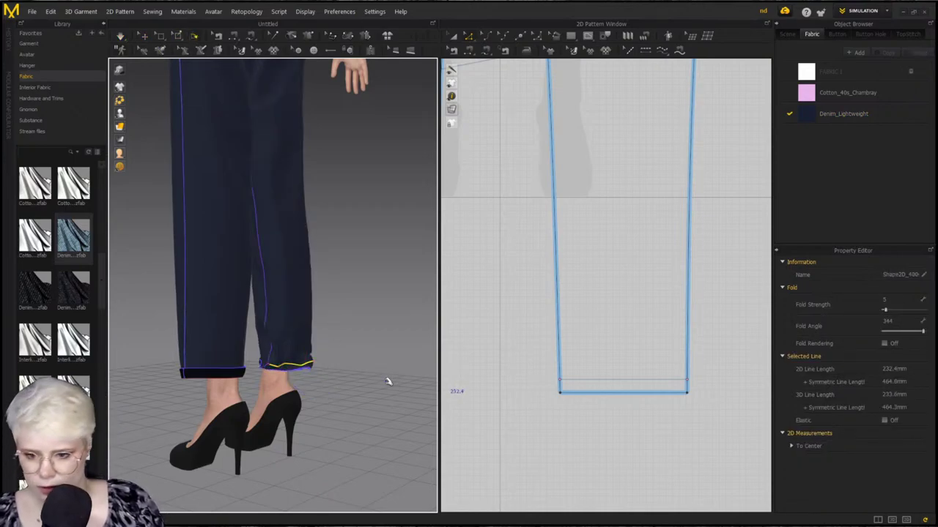
Refold the right leg's front hem upward along its internal line with Fold Arrangement
right_drag(271, 345, 345, 383)
click(308, 378)
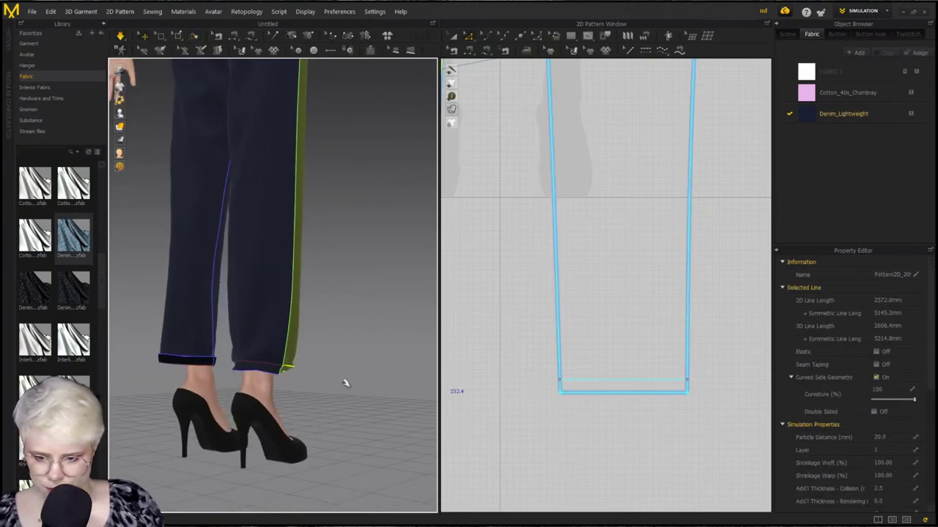
scroll(308, 386, up, 3)
scroll(307, 381, down, 2)
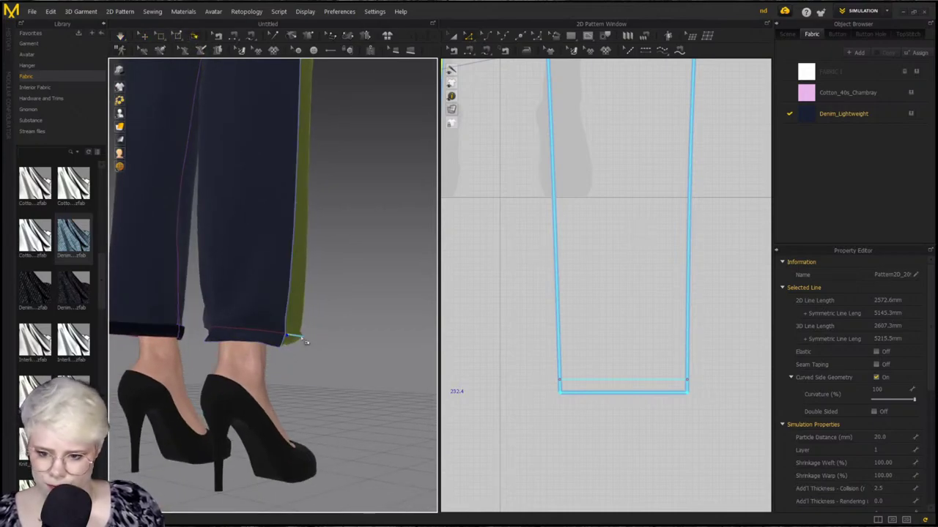
click(306, 342)
drag(335, 278, 315, 258)
right_drag(353, 284, 297, 292)
Set the fold angle to 360 on the right leg's front and back hem lines and resume the simulation
scroll(601, 352, down, 4)
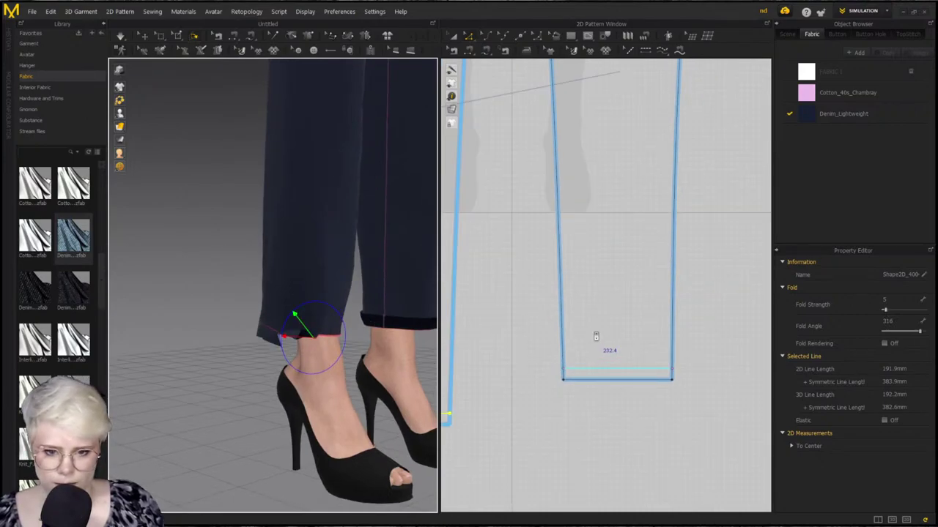
scroll(637, 348, up, 2)
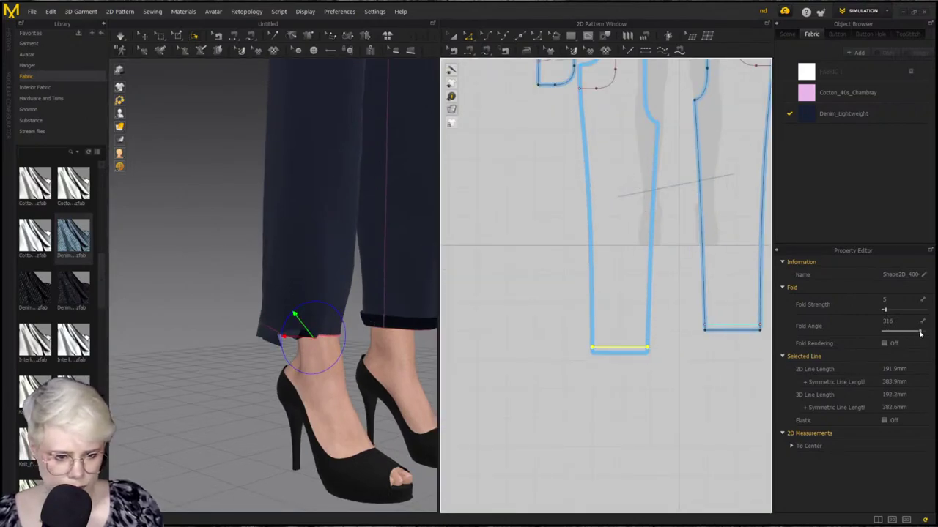
drag(921, 332, 932, 333)
scroll(635, 396, down, 2)
middle_drag(755, 380, 507, 382)
click(698, 332)
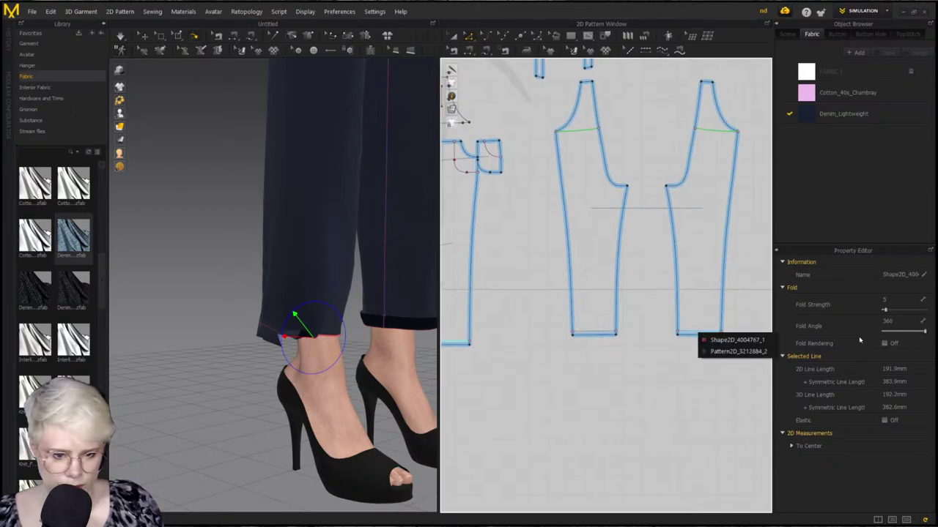
click(708, 352)
scroll(738, 329, up, 3)
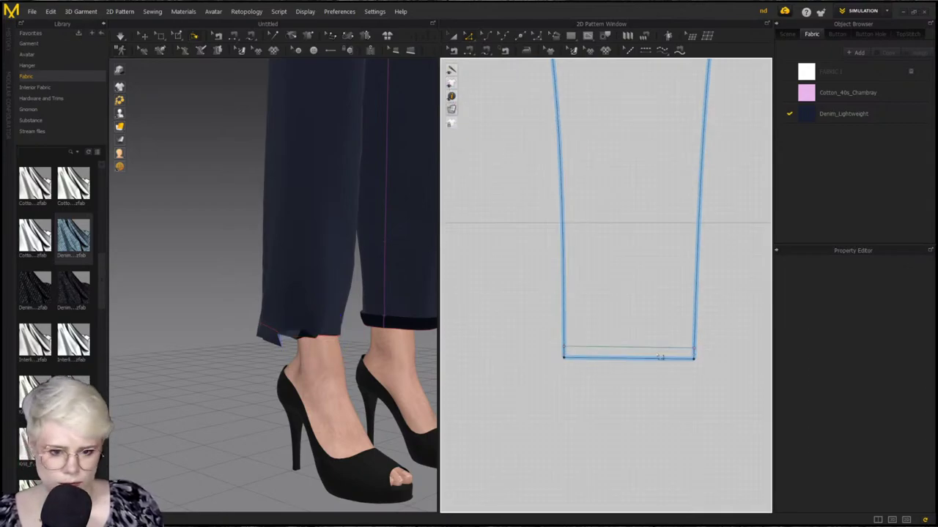
click(659, 355)
drag(924, 333, 927, 331)
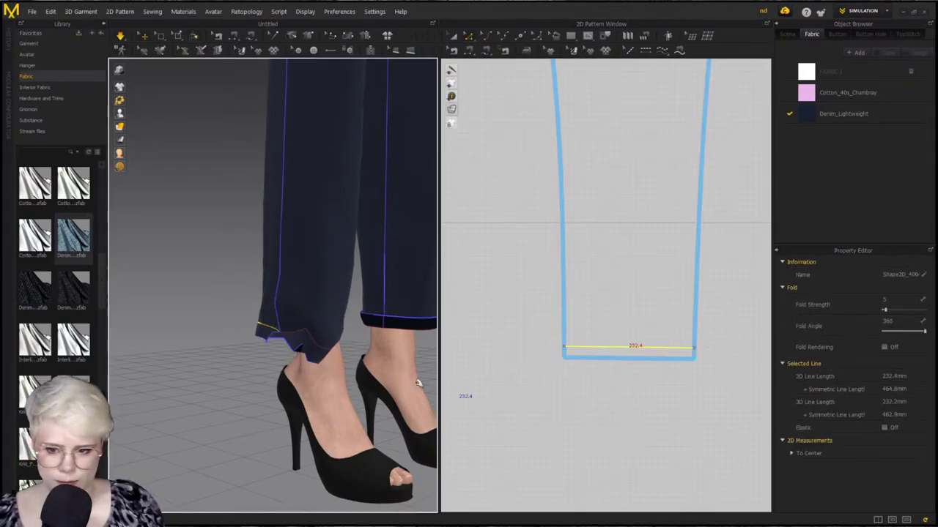
Strengthen the right leg's back and front panels and pull the front hem corner outward while the simulation runs
click(282, 309)
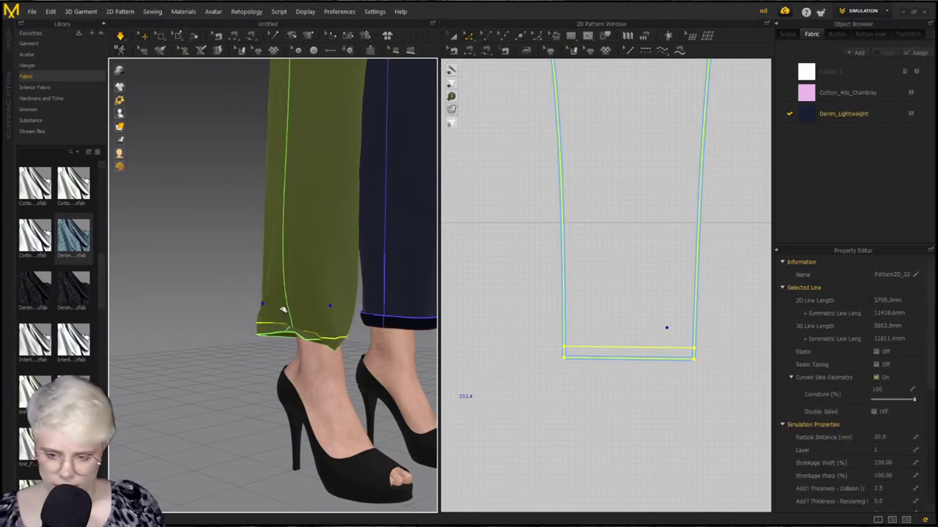
key(ctrl+h)
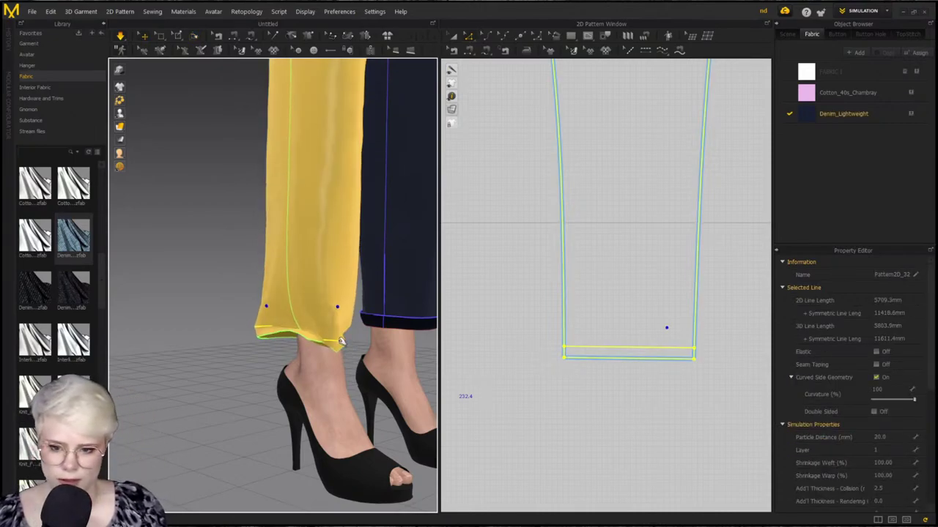
drag(341, 344, 348, 349)
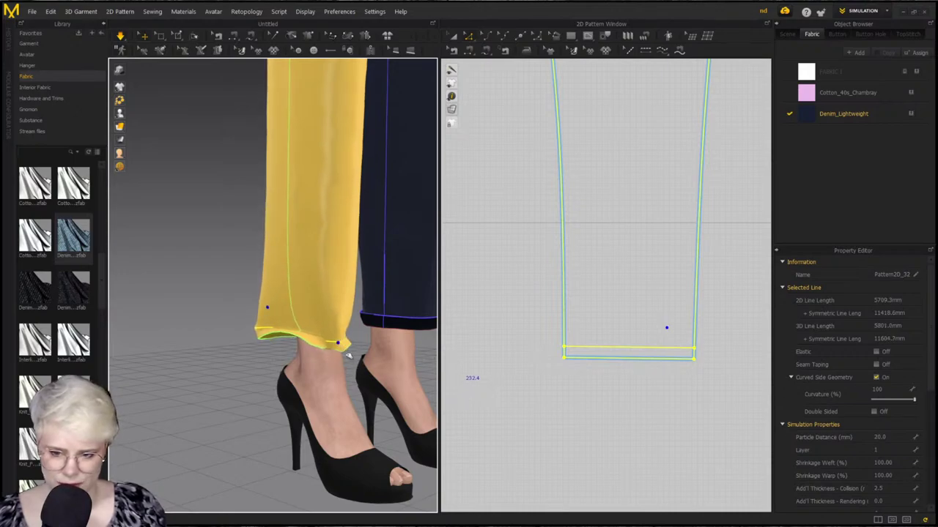
click(358, 344)
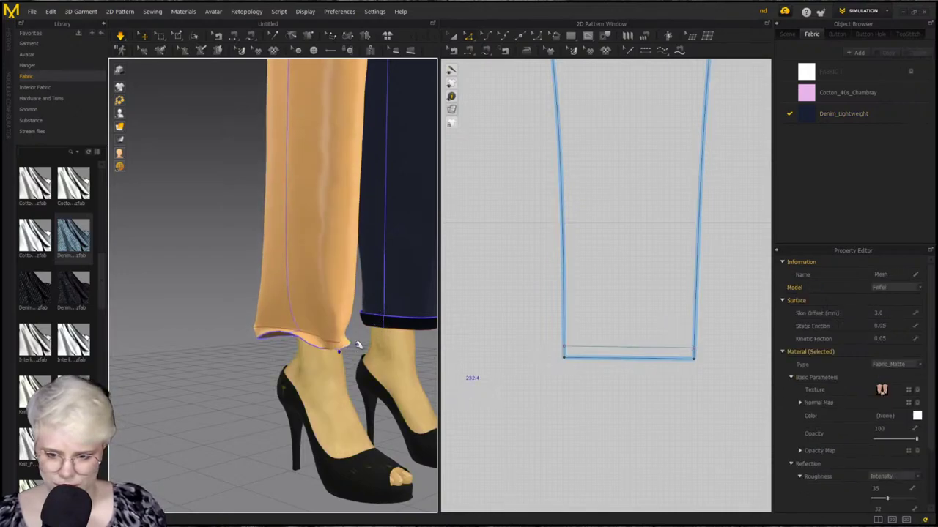
click(351, 346)
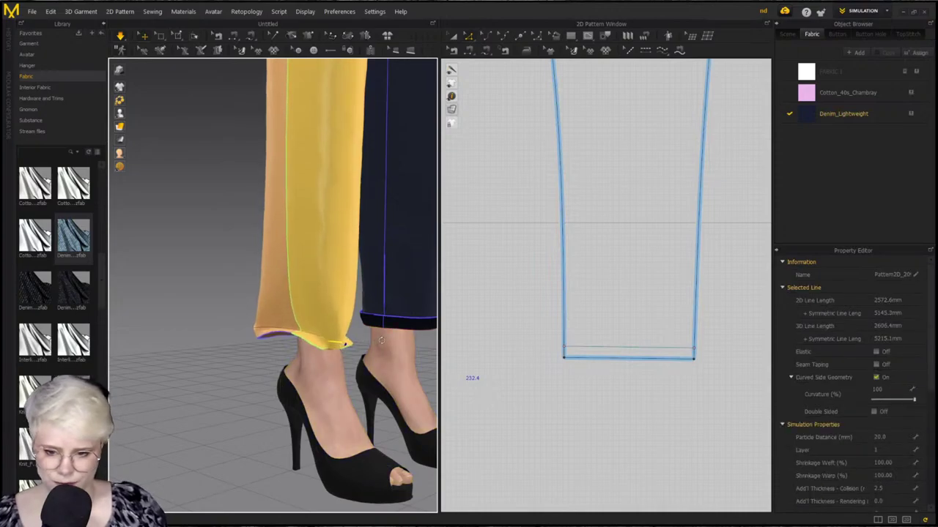
Pull the strengthened back hem of the right leg outward around the ankle in the running simulation
click(316, 346)
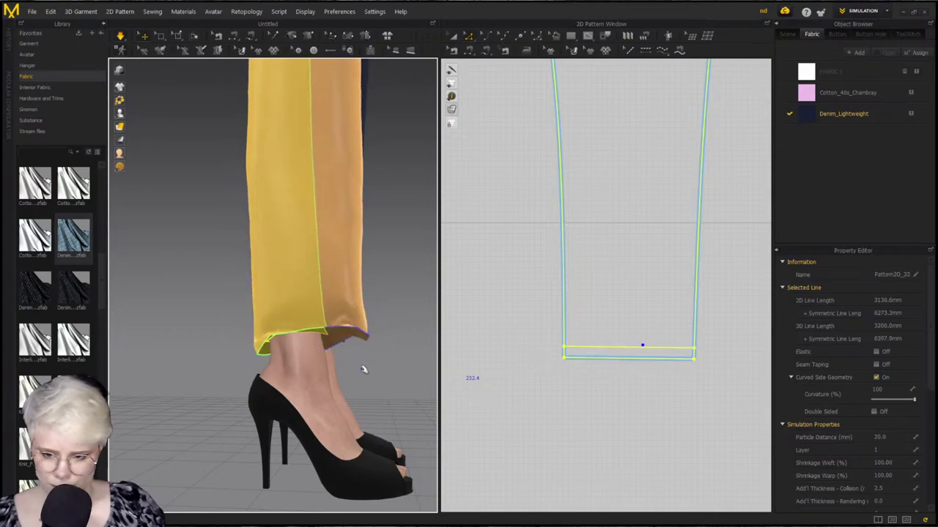
right_drag(279, 337, 348, 341)
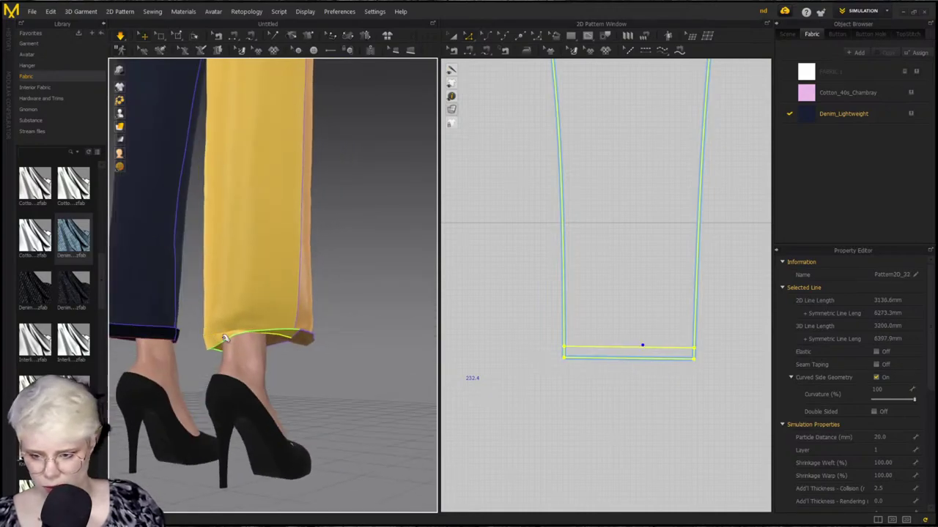
click(224, 362)
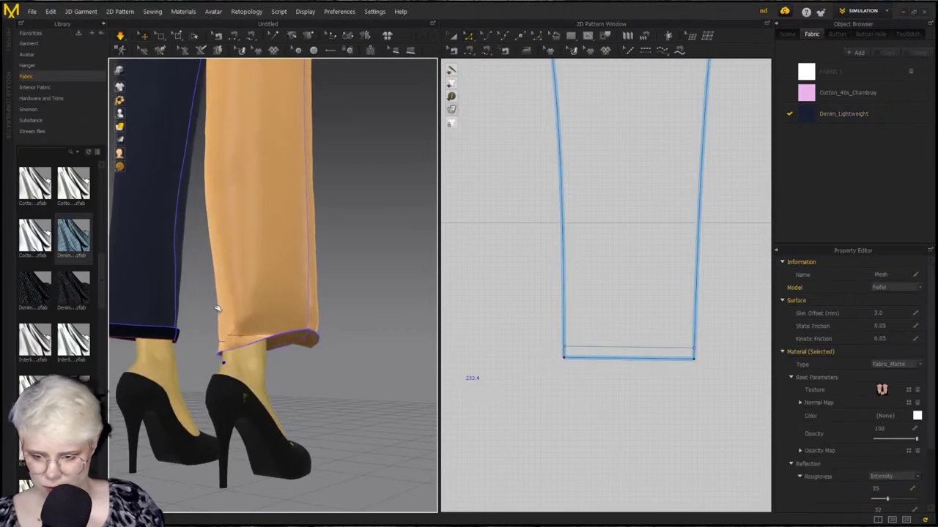
click(195, 314)
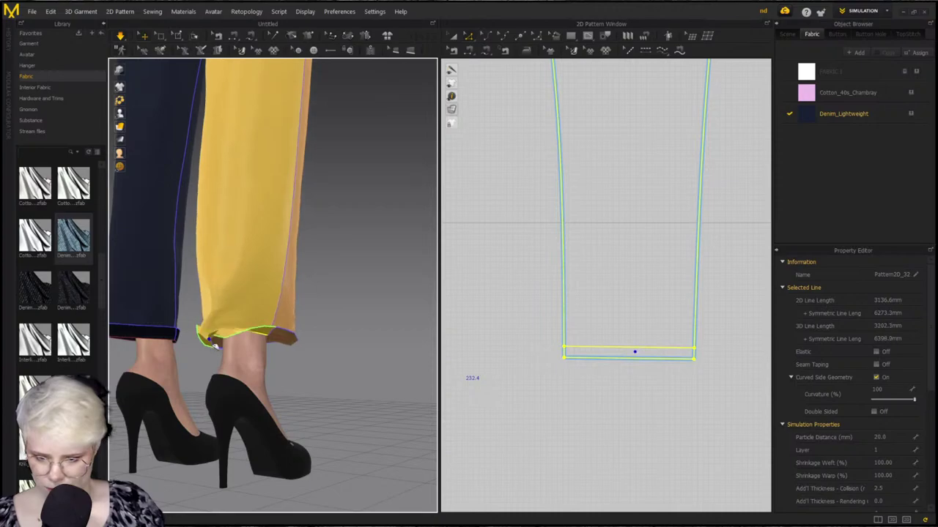
Cut and sew the right leg's back and front panels along their hem fold lines to make separate cuff bands, and simulate
click(581, 429)
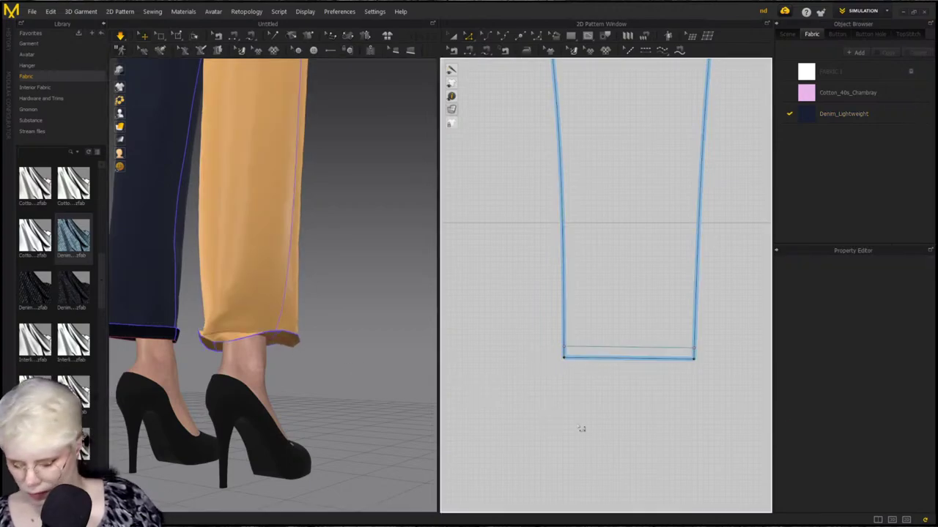
click(608, 357)
right_click(624, 360)
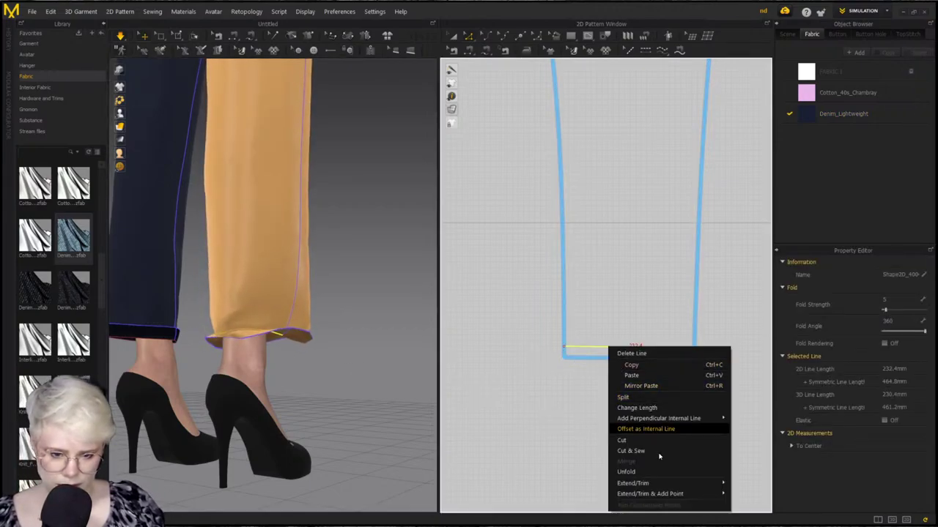
click(631, 460)
scroll(579, 430, down, 8)
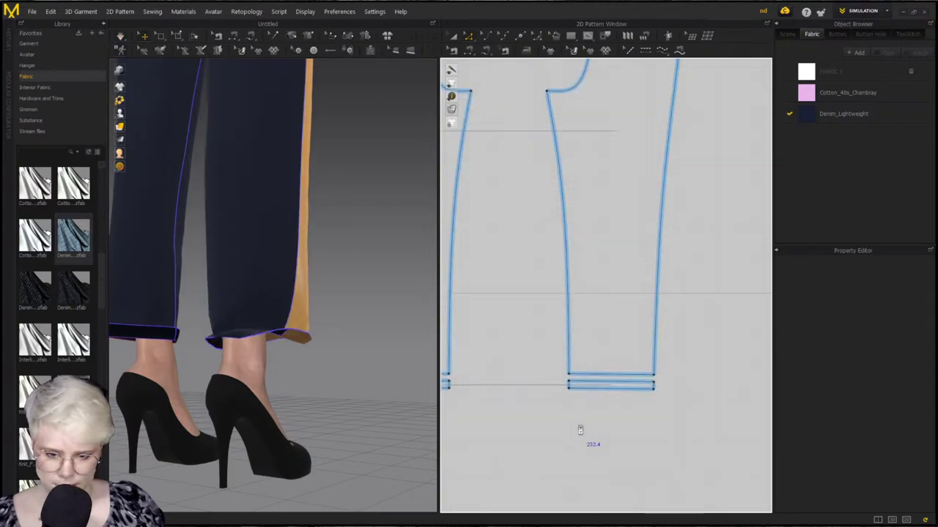
middle_drag(579, 429, 642, 403)
scroll(577, 417, up, 4)
right_click(549, 357)
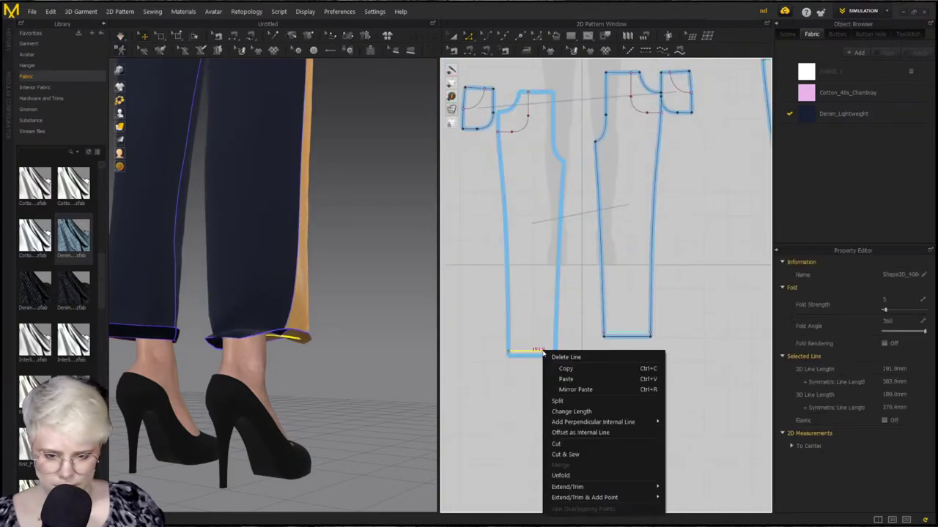
click(496, 448)
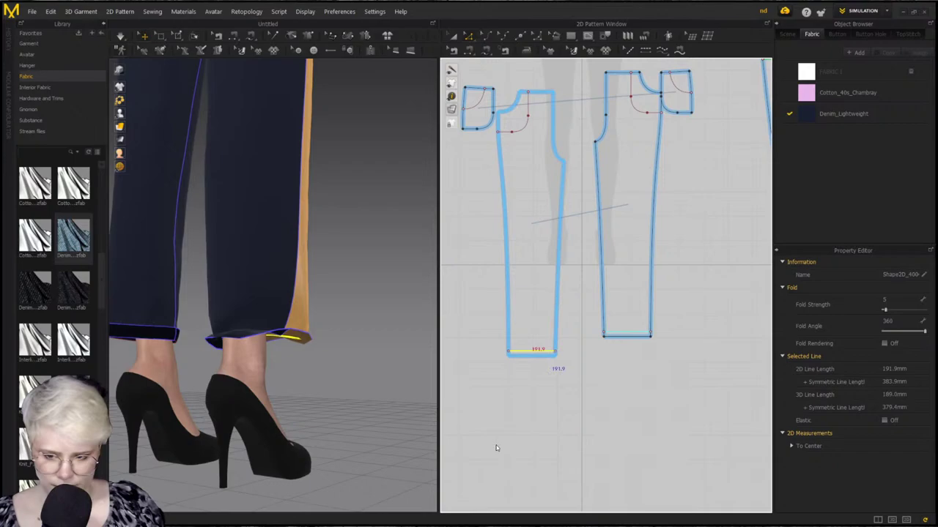
click(361, 417)
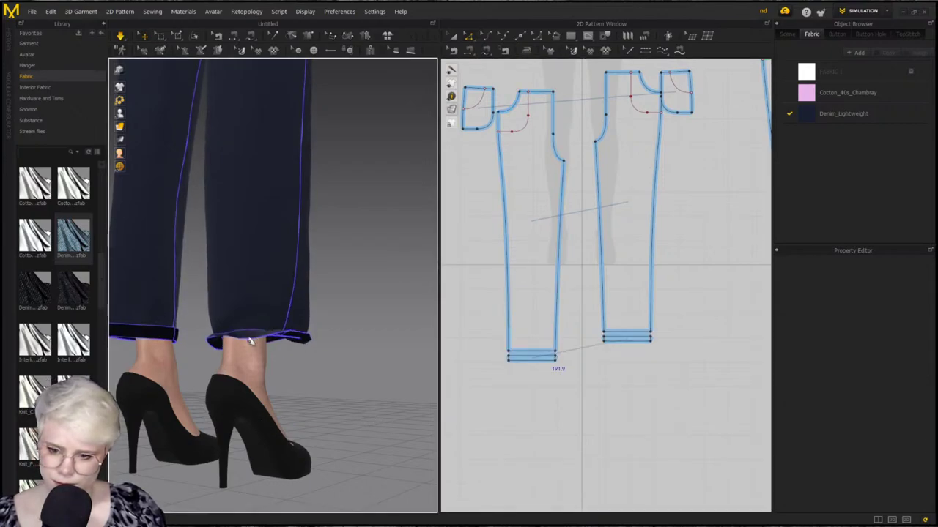
Pull the right leg's separate back and front cuff bands upward in the simulation and strengthen the front band
right_drag(251, 340, 166, 337)
click(179, 331)
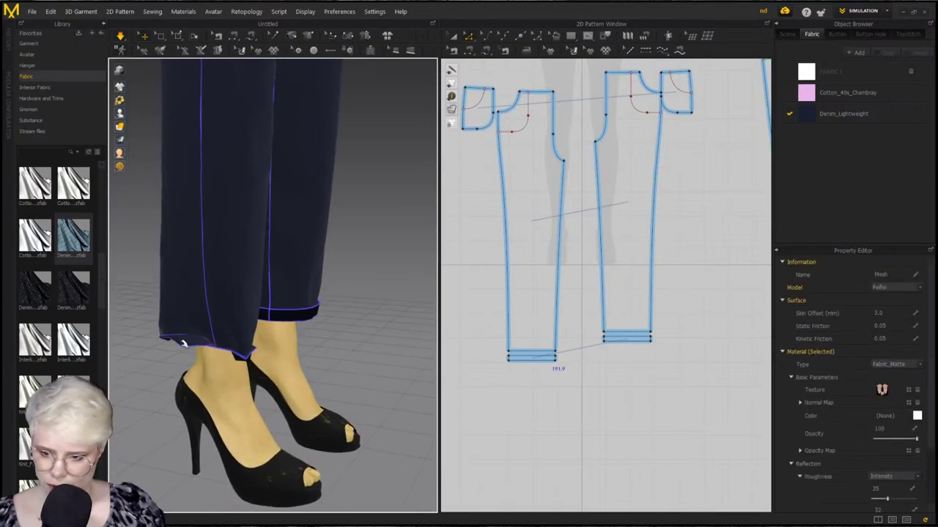
click(183, 343)
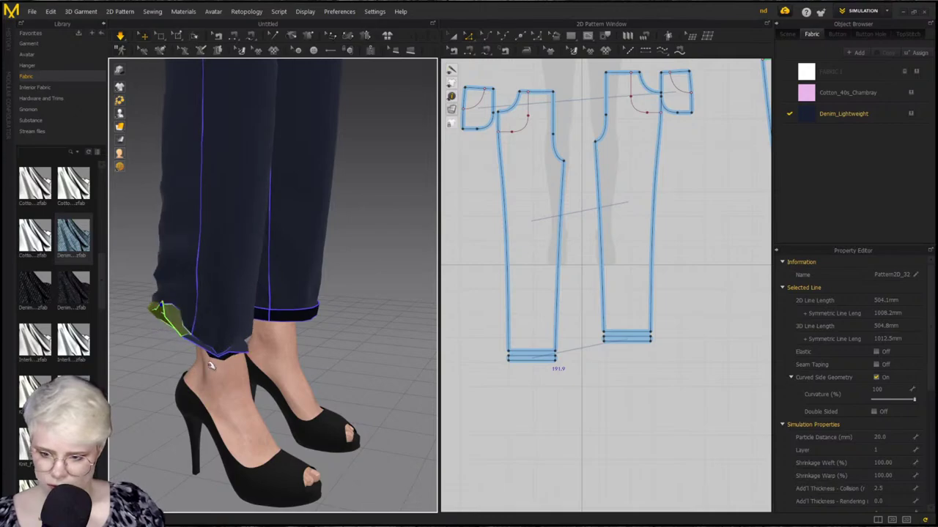
right_drag(213, 356, 136, 348)
right_drag(199, 362, 239, 334)
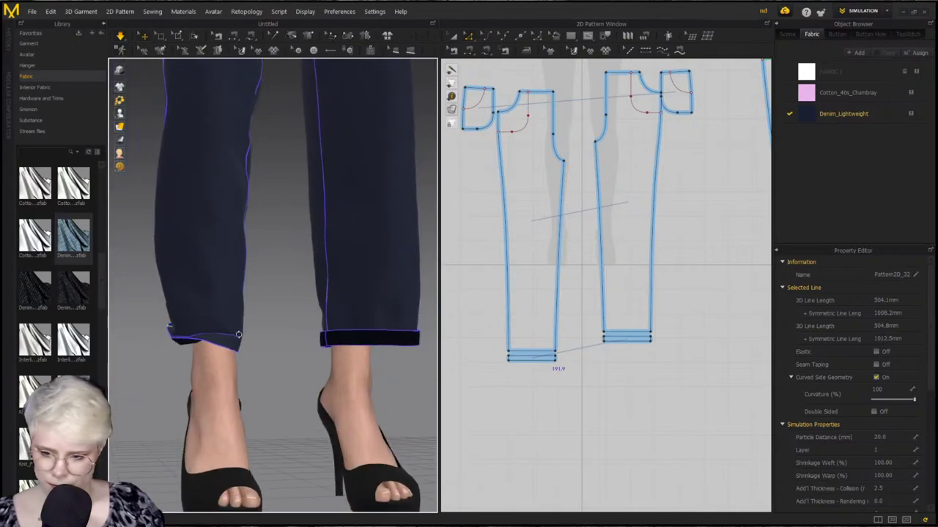
drag(227, 340, 254, 305)
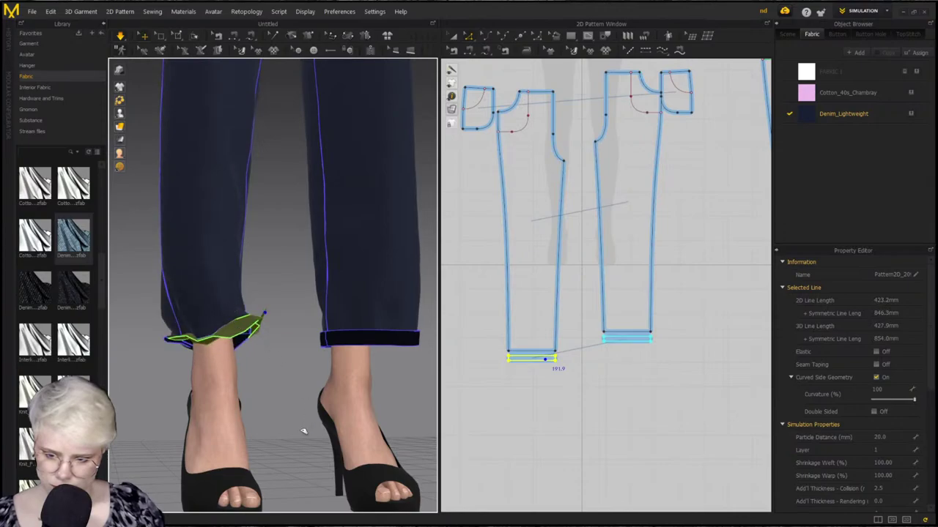
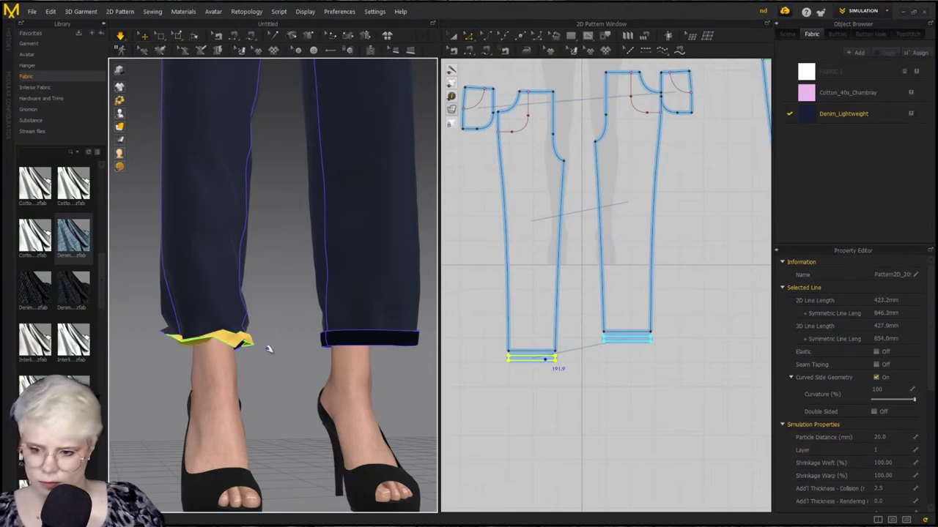
Set the fold angle to 360 on the seams joining the front and back cuff bands to the leg panels
click(592, 380)
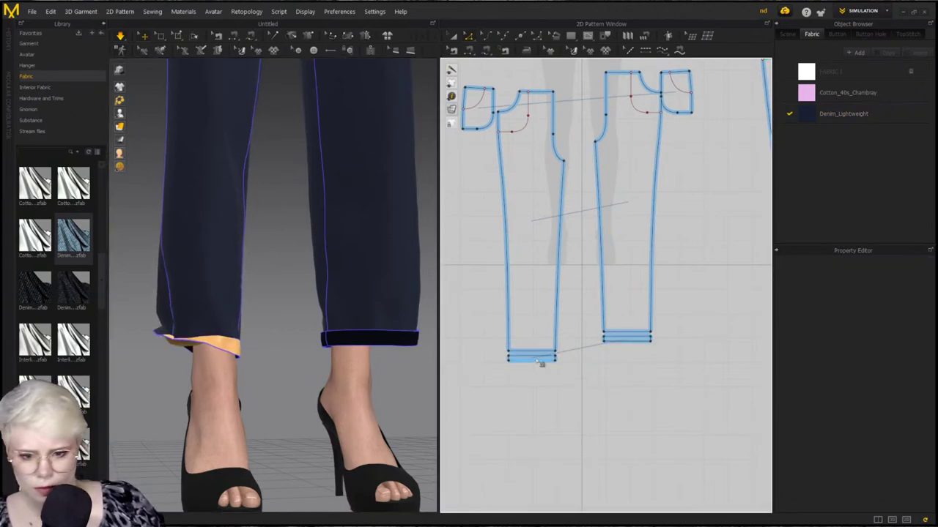
click(545, 361)
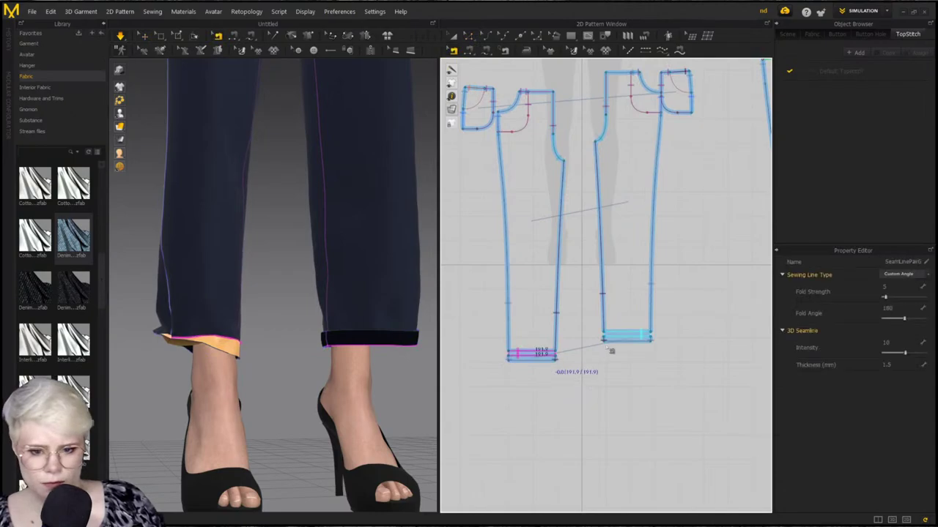
click(907, 319)
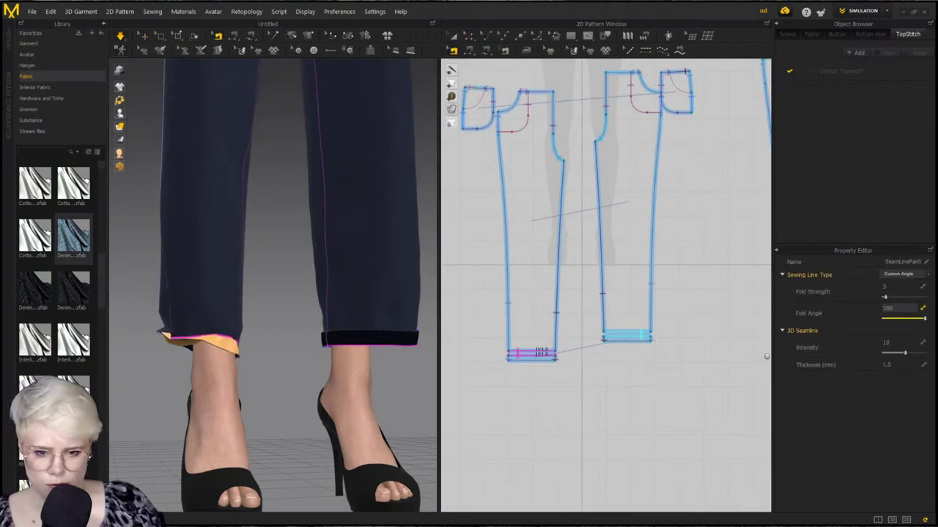
scroll(758, 358, down, 2)
middle_drag(620, 357, 645, 335)
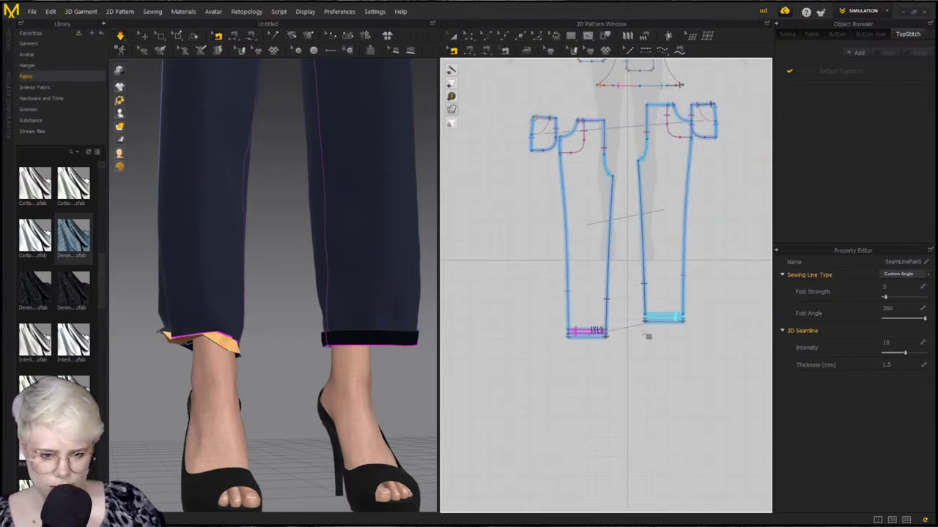
click(668, 319)
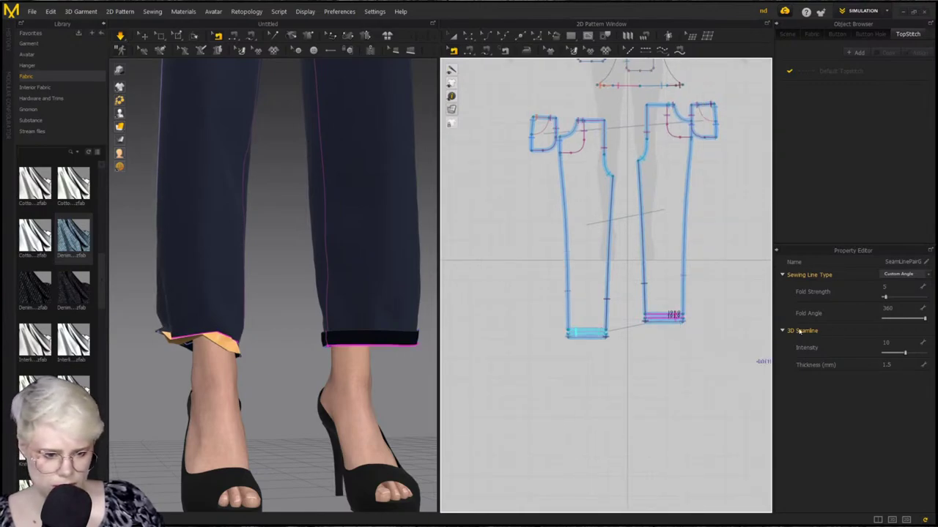
Strengthen the right leg's back cuff band, resume the simulation and pull the band into shape around the ankle
click(300, 350)
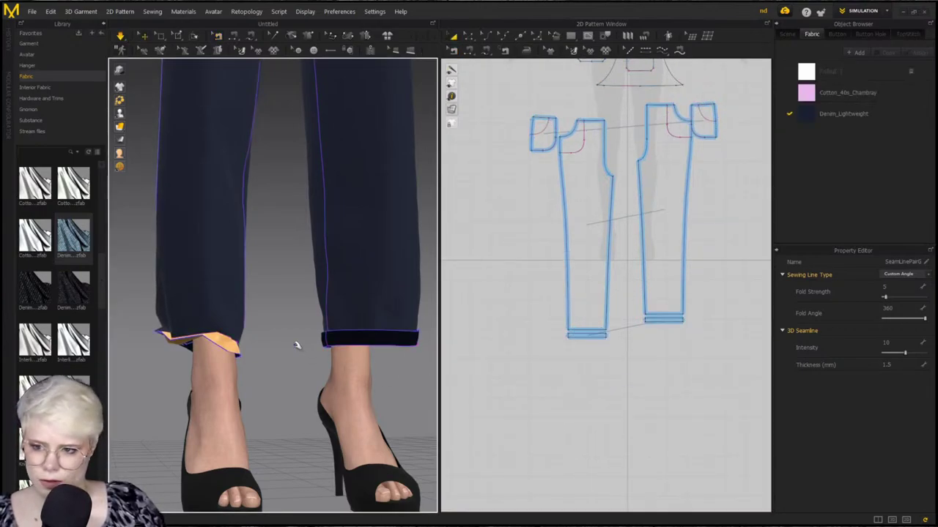
click(242, 347)
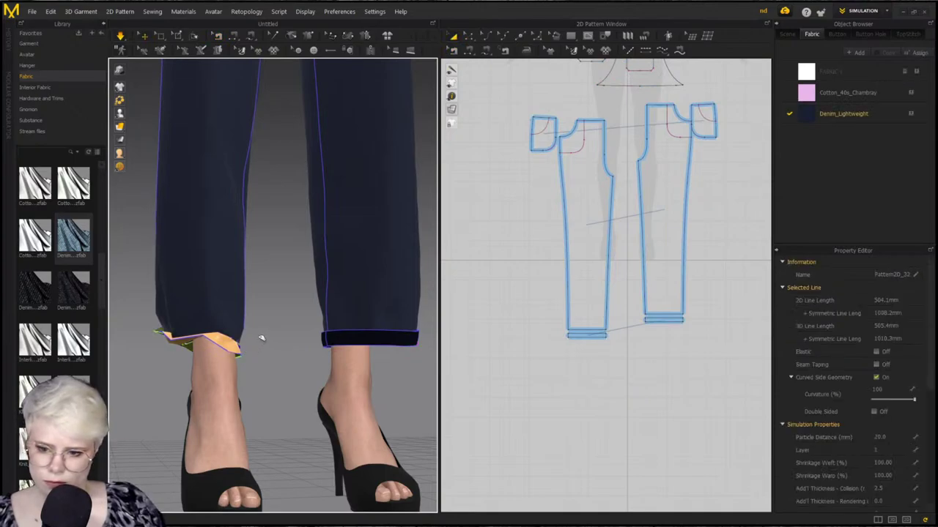
right_drag(244, 335, 224, 307)
key(b)
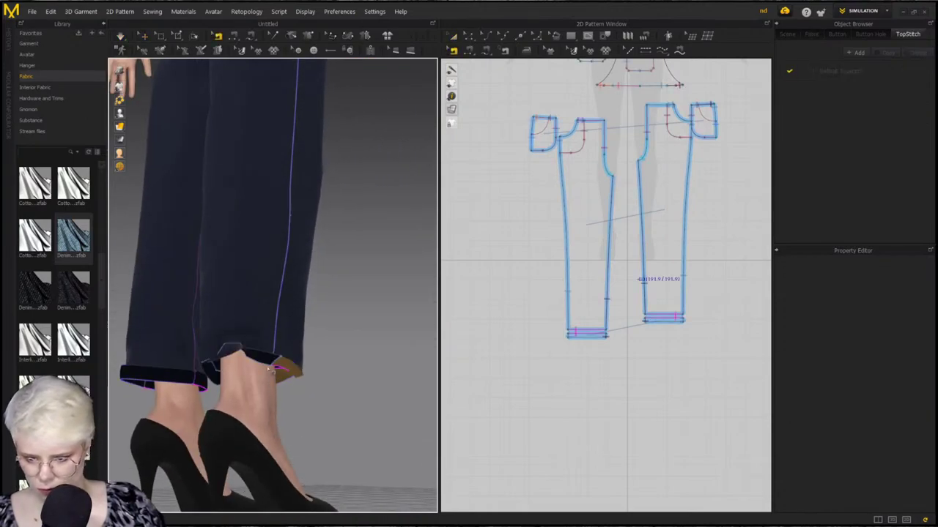
right_drag(272, 381, 202, 400)
click(226, 356)
key(a)
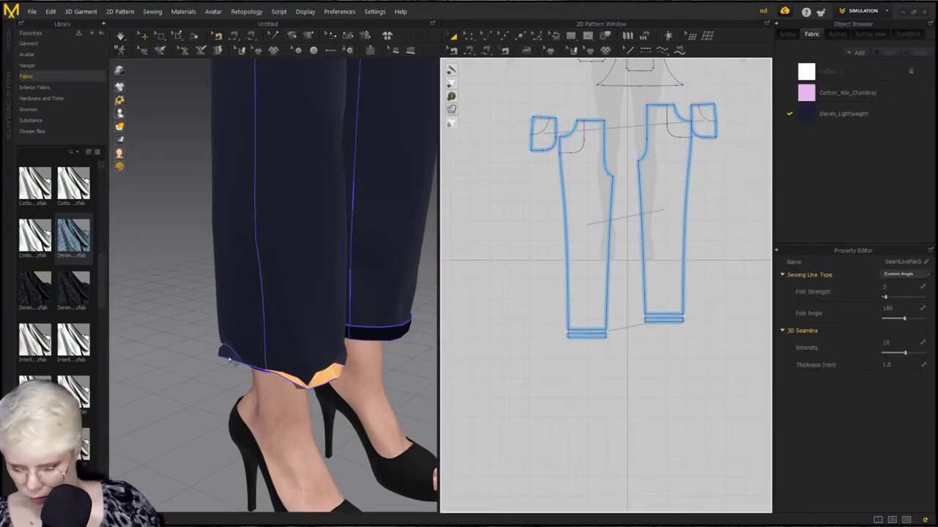
click(228, 353)
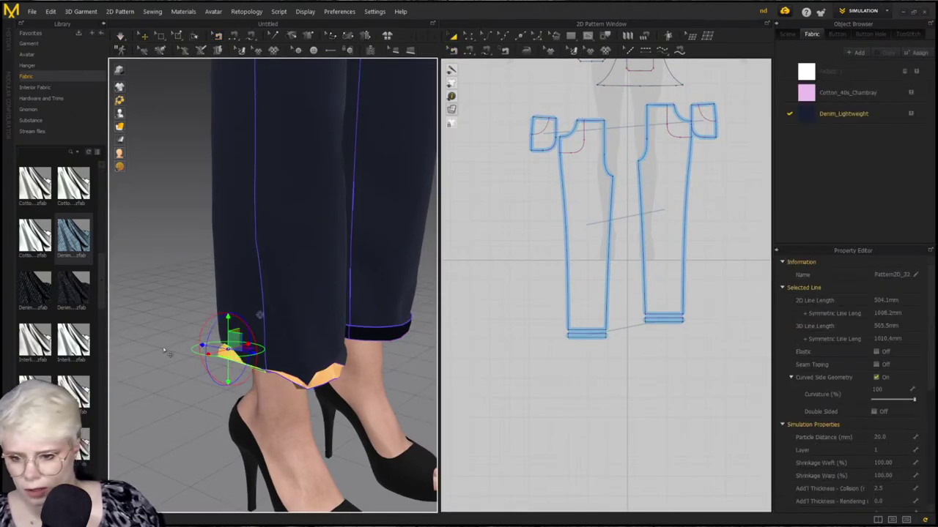
key(space)
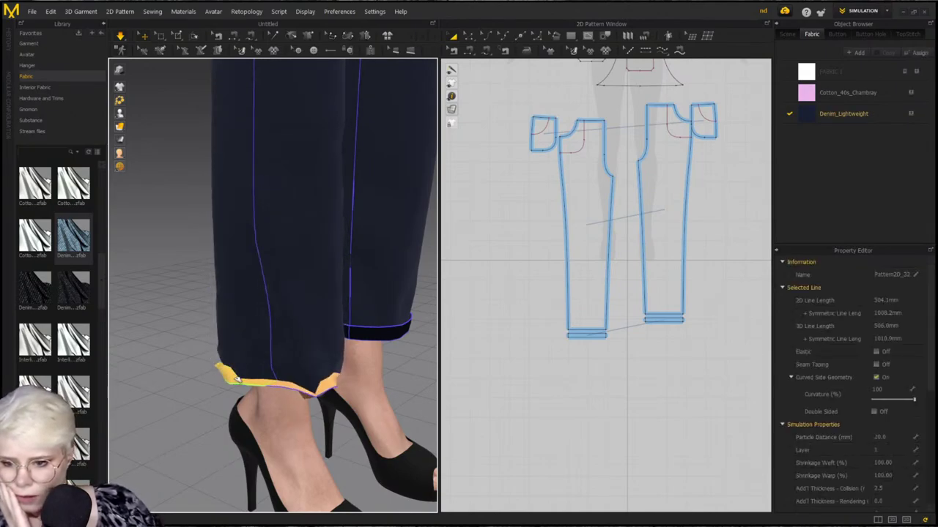
right_drag(266, 339, 323, 327)
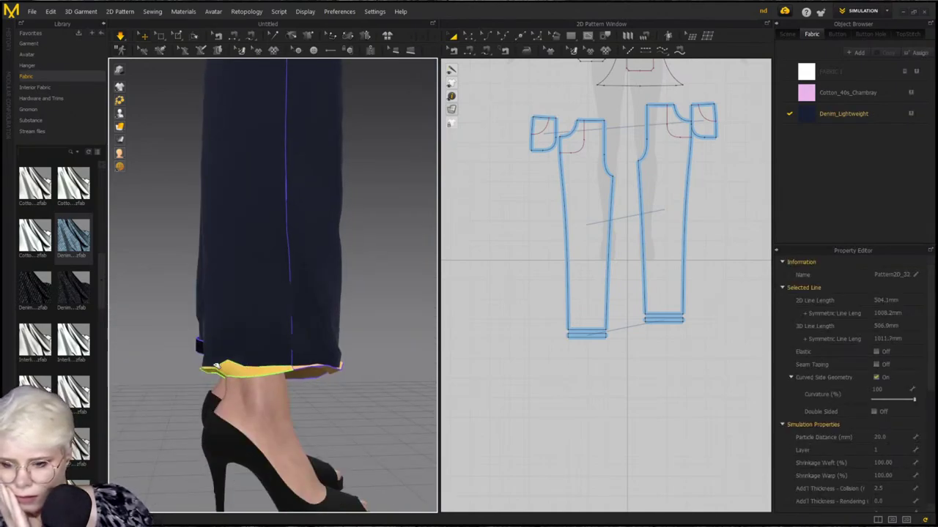
right_drag(216, 368, 323, 363)
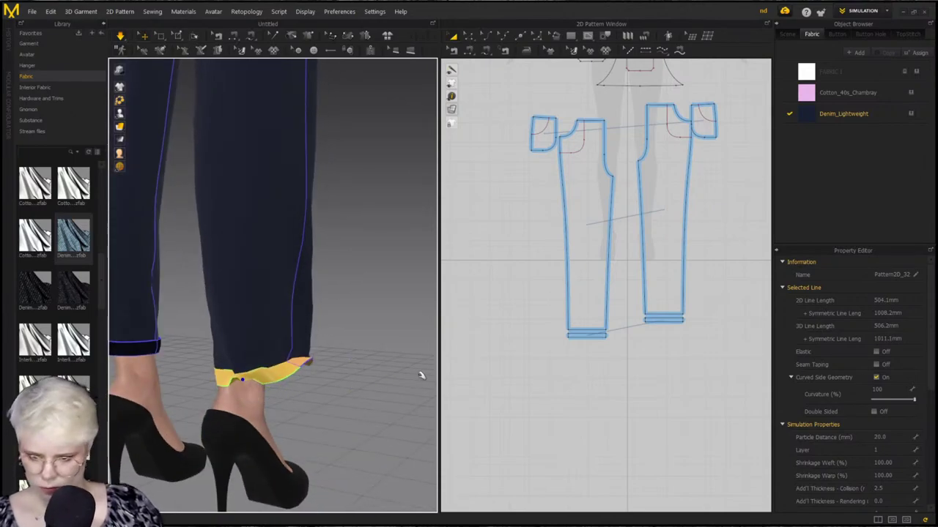
Set the simulation layer of all pattern pieces to 0
click(586, 334)
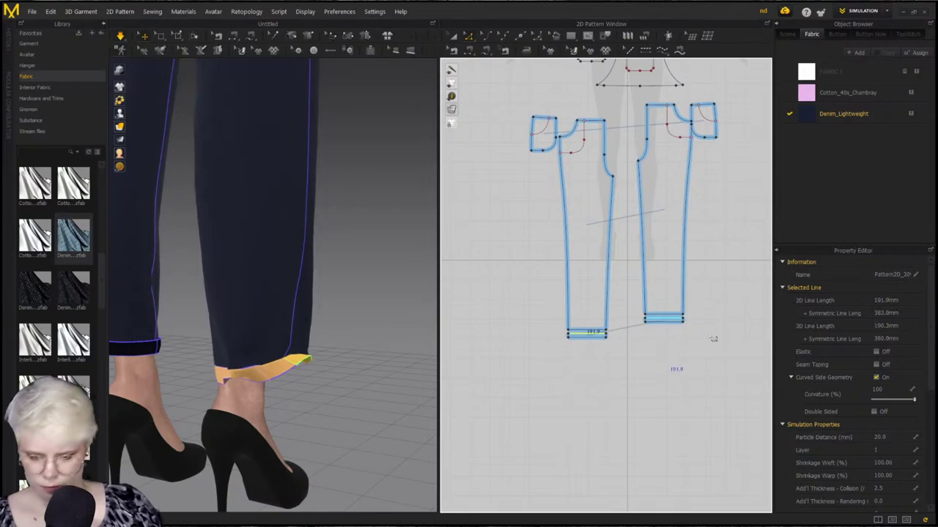
key(ctrl+a)
click(893, 450)
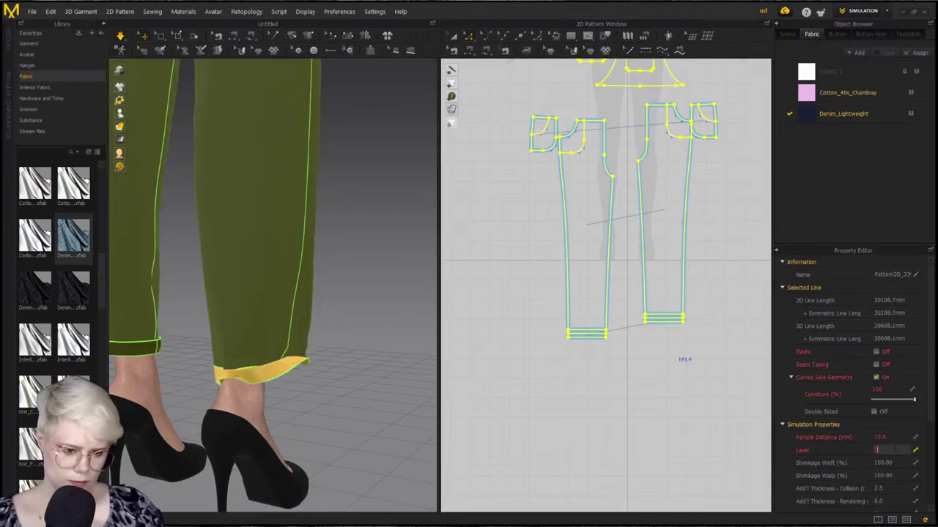
click(584, 365)
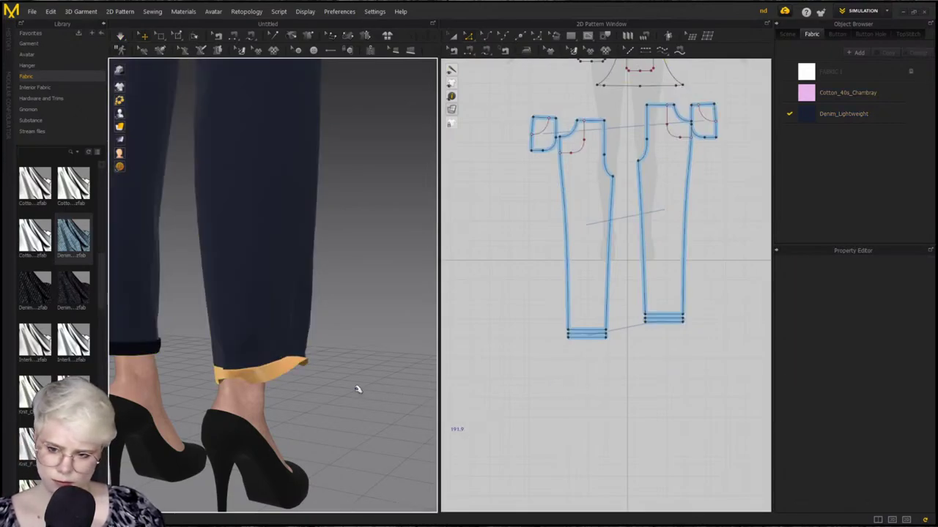
Try to pull the right leg's back cuff band upward with the simulation running
right_drag(272, 391, 223, 390)
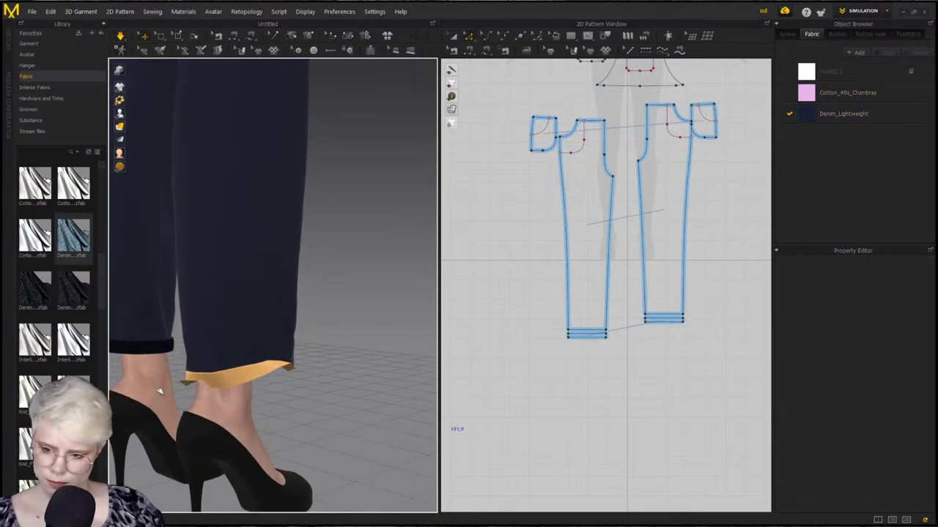
mouse_move(189, 379)
mouse_down()
mouse_move(173, 380)
mouse_move(180, 375)
mouse_up()
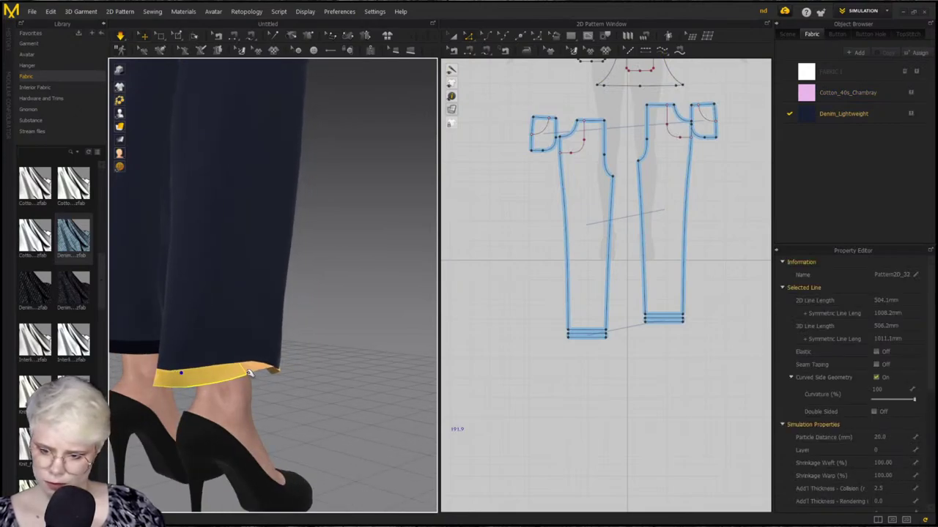
right_drag(226, 389, 275, 370)
click(189, 366)
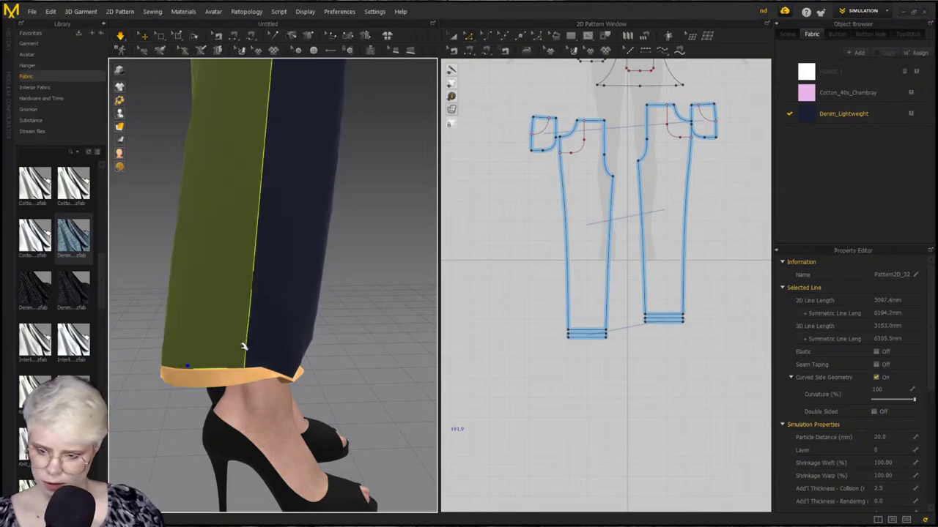
click(181, 378)
Fold the right leg's back and front cuff bands upward with Fold Arrangement and resume the simulation
click(192, 37)
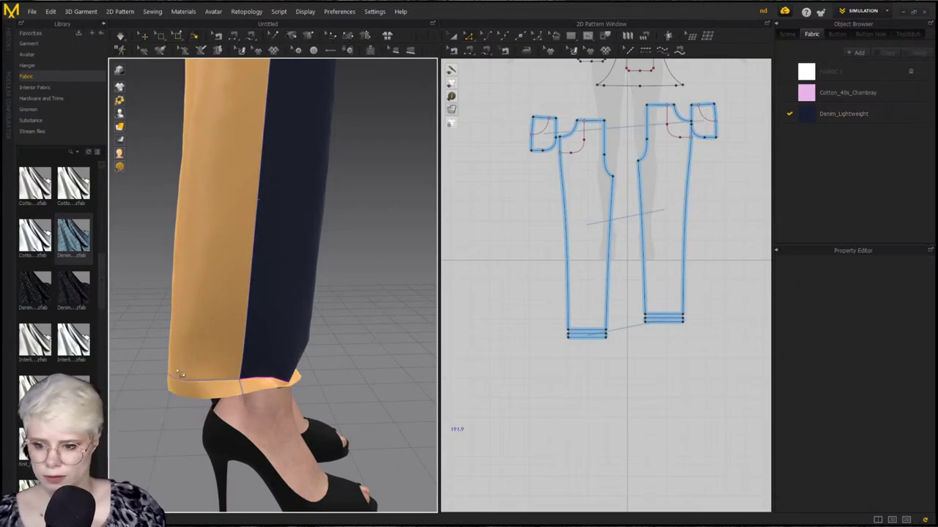
click(188, 386)
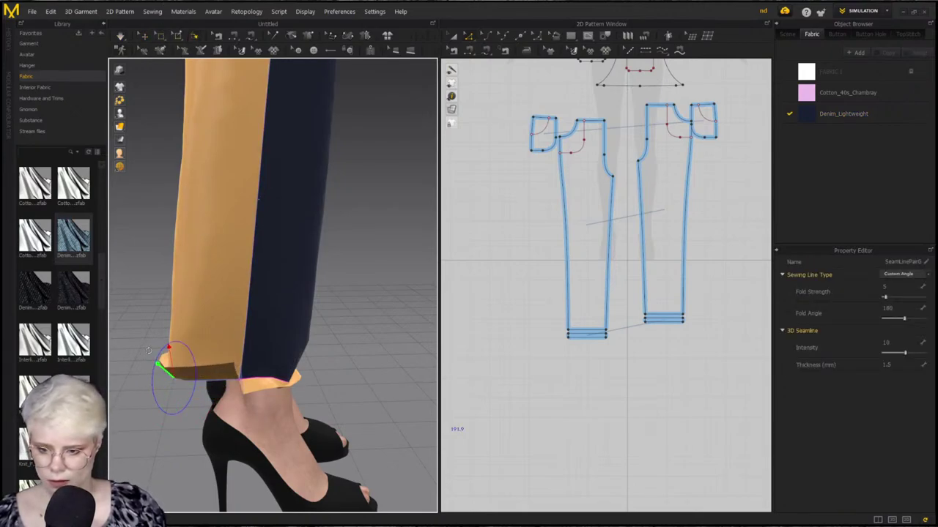
drag(169, 364, 173, 362)
click(337, 350)
right_drag(333, 344, 284, 342)
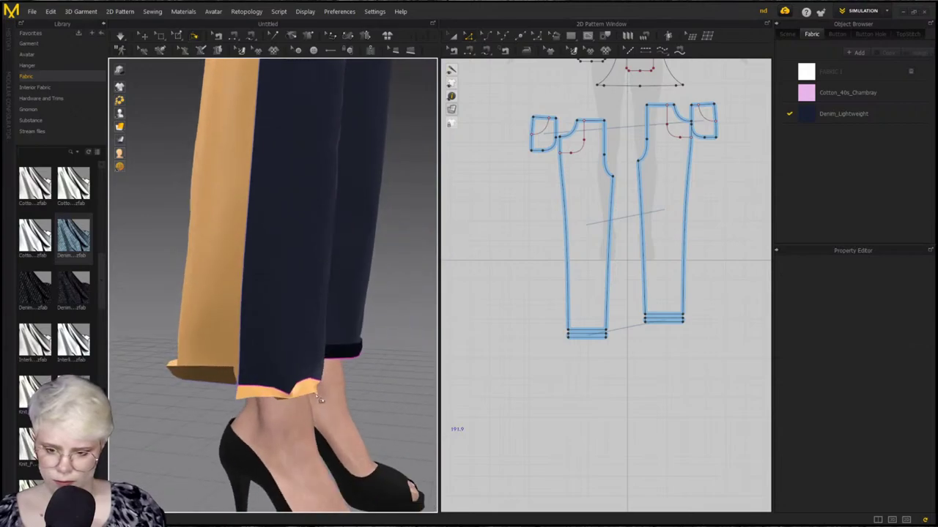
click(322, 387)
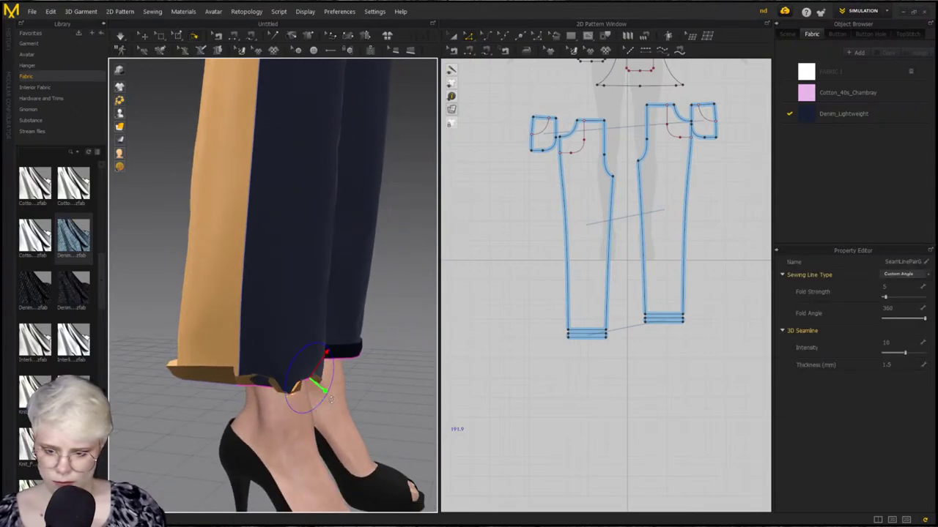
key(q)
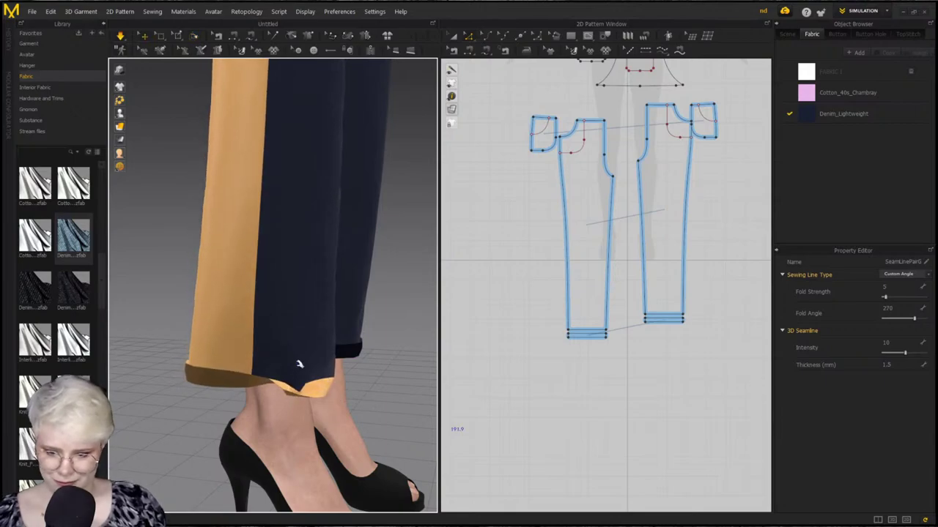
Pull the right leg's front cuff band and lower panel into an even turned-up cuff around the ankle in the running simulation
right_drag(297, 364, 312, 386)
click(312, 386)
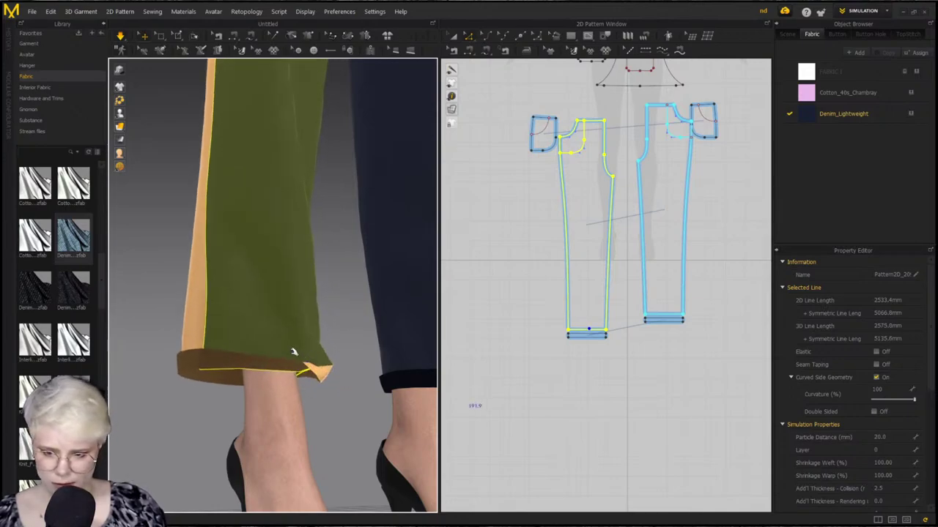
right_drag(293, 351, 345, 366)
click(315, 378)
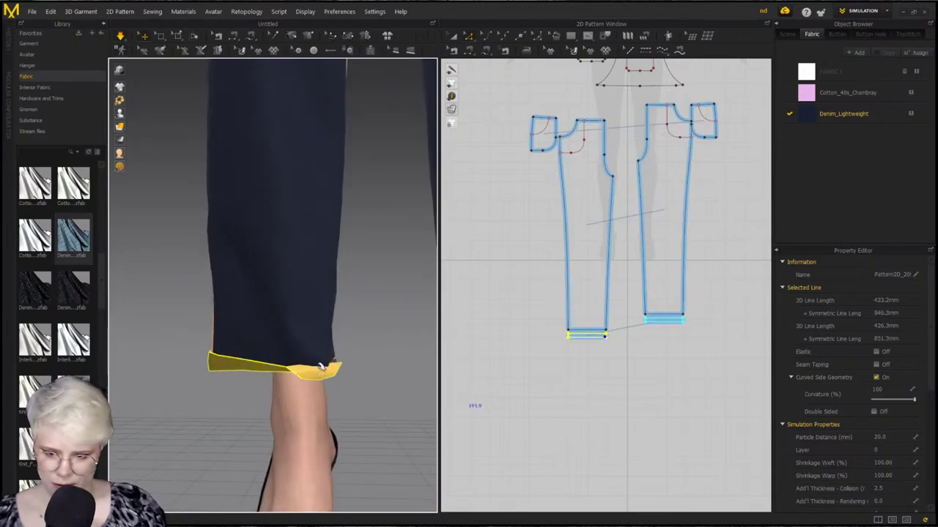
mouse_move(315, 362)
mouse_down()
mouse_move(337, 377)
mouse_move(328, 374)
mouse_up()
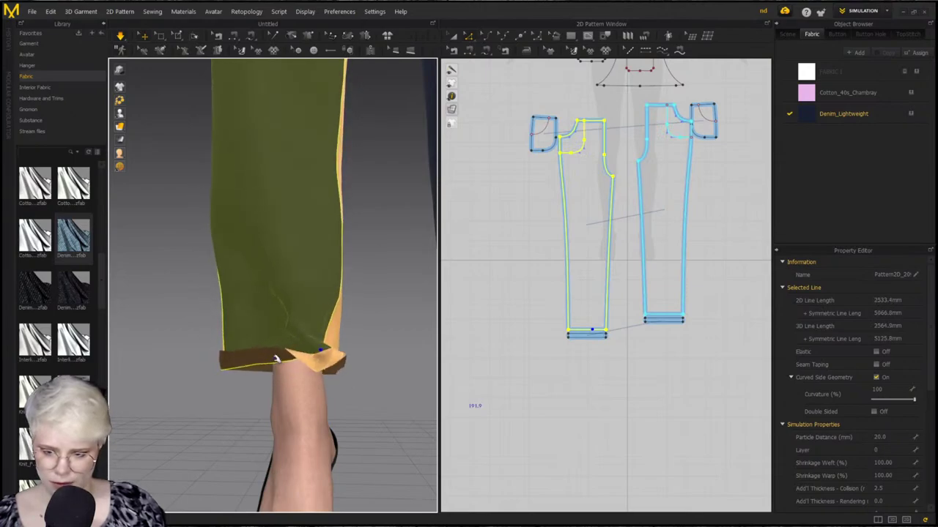
click(233, 366)
drag(206, 367, 187, 355)
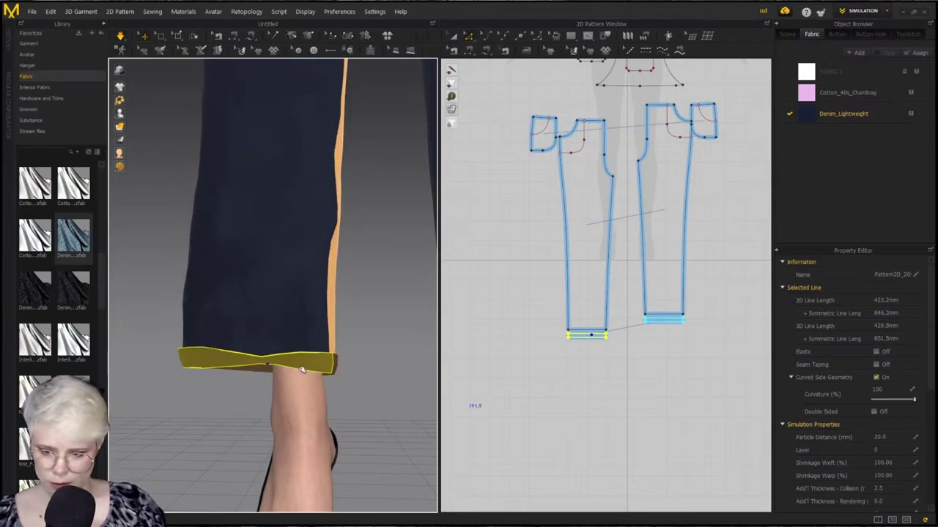
click(299, 308)
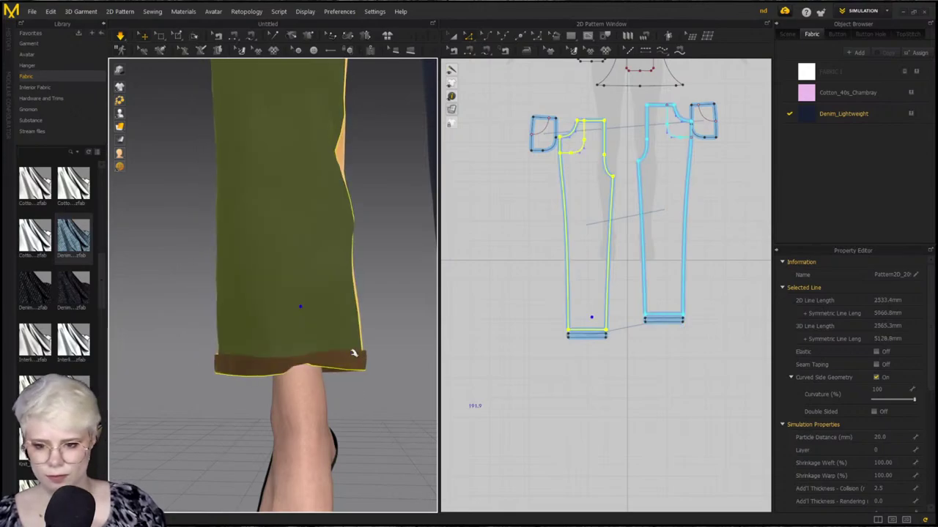
click(359, 359)
right_drag(374, 358, 335, 315)
Set the particle distance to 10 mm on the leg panels and cuff bands of both legs and simulate
click(331, 317)
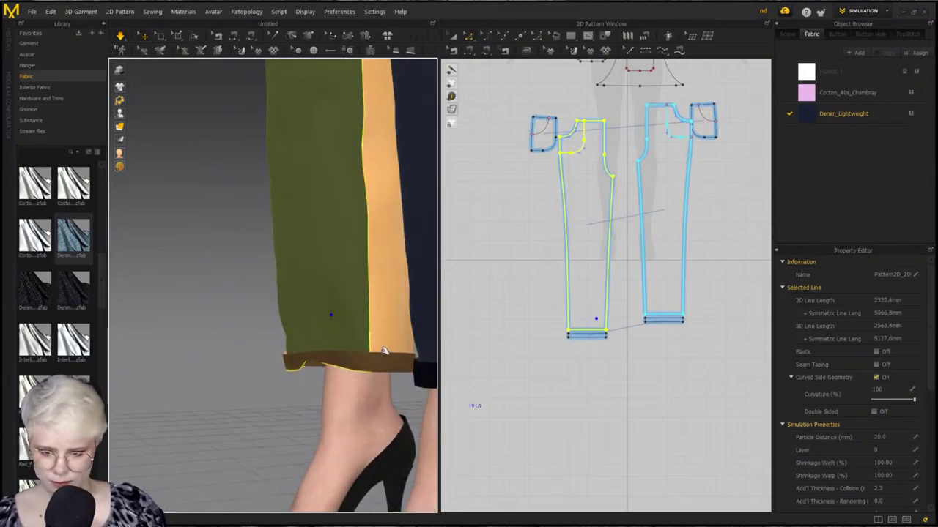
shift+click(386, 331)
shift+click(381, 364)
right_drag(397, 359, 344, 341)
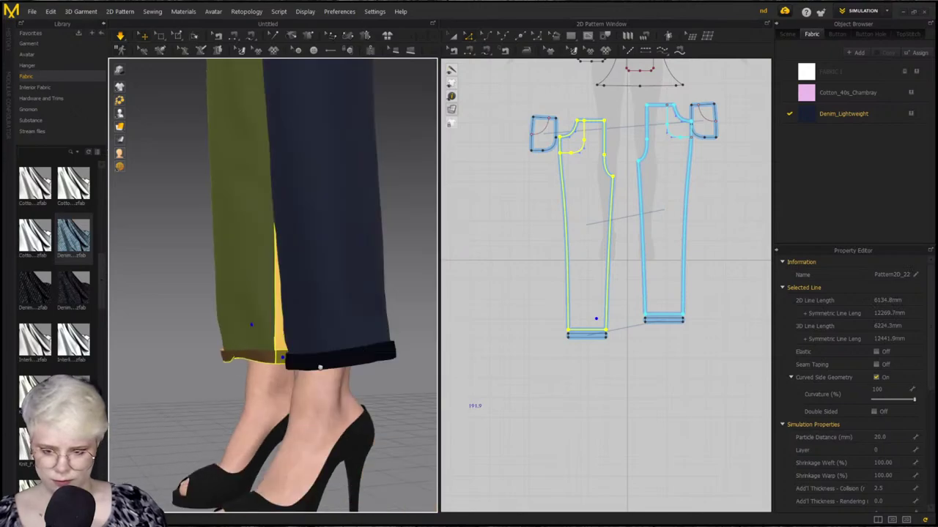
shift+click(335, 331)
shift+click(375, 356)
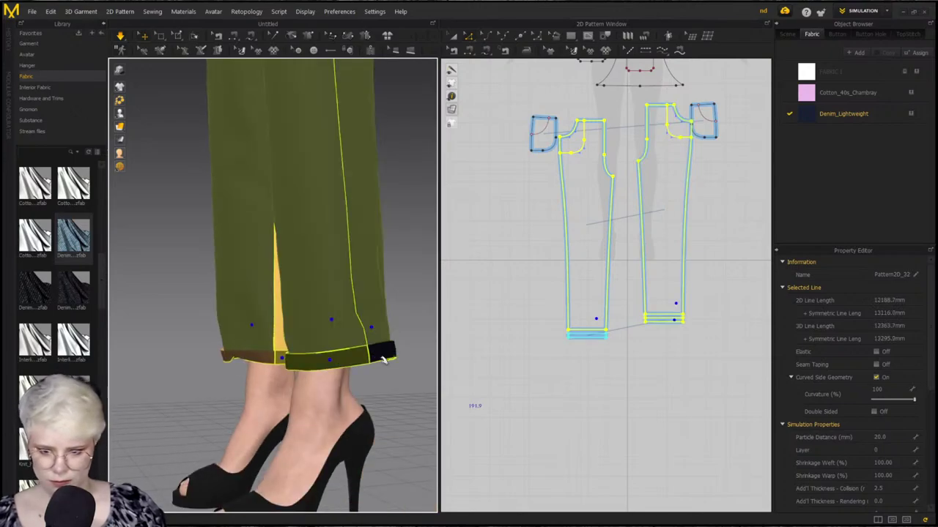
click(883, 438)
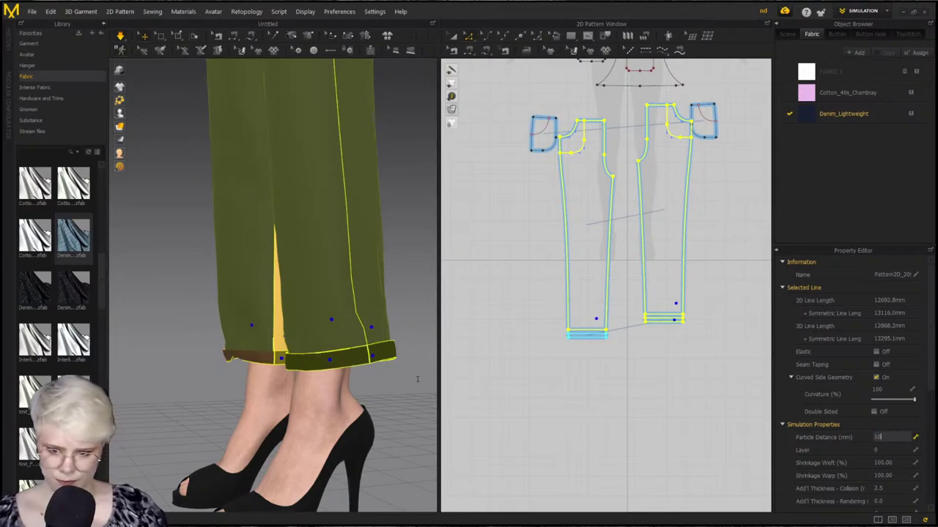
key(Return)
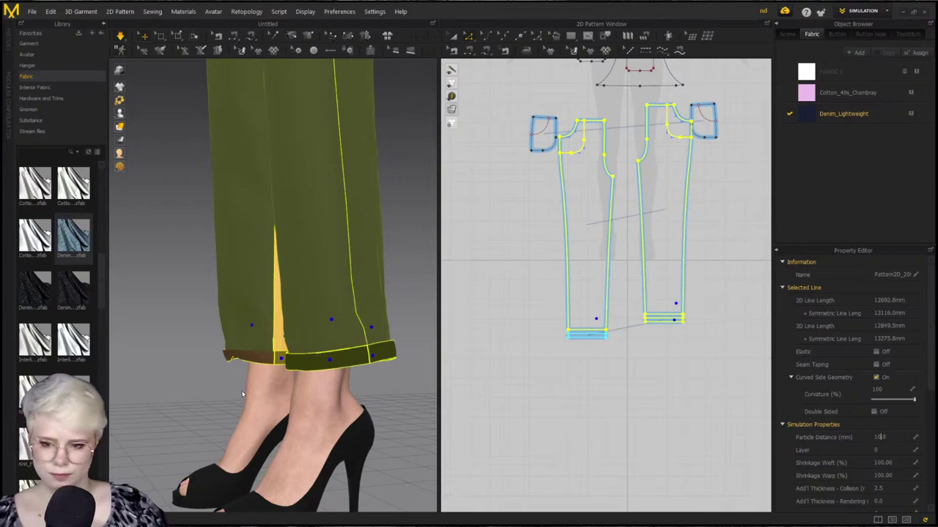
click(184, 377)
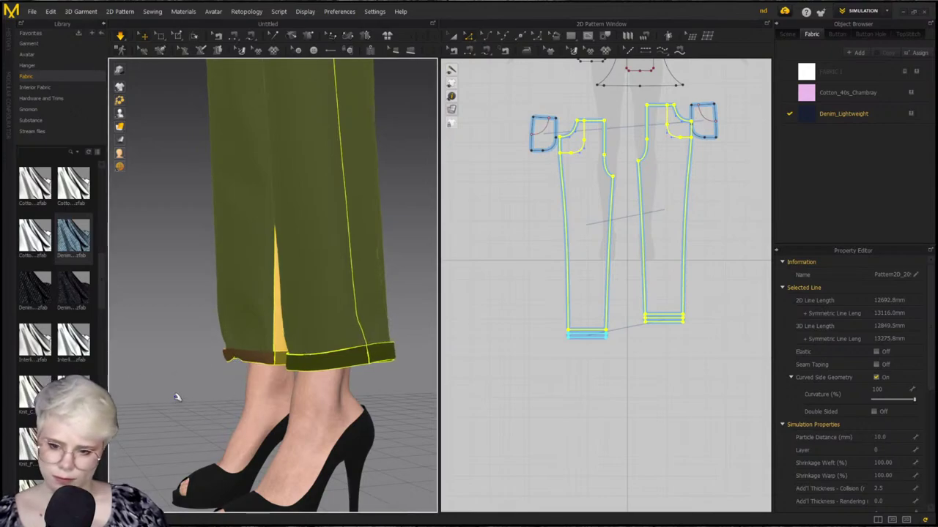
click(205, 389)
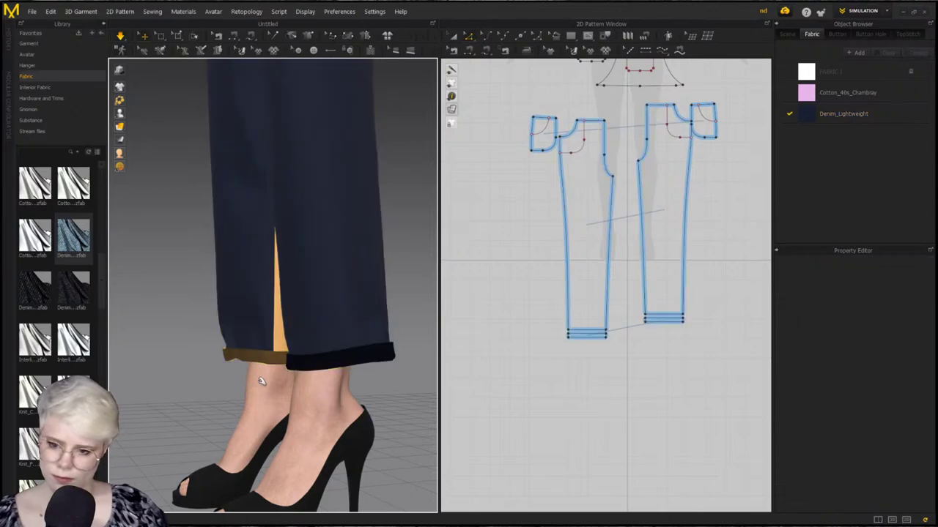
Remove the strengthening from all pattern pieces while the simulation runs
right_drag(262, 381, 328, 376)
click(243, 359)
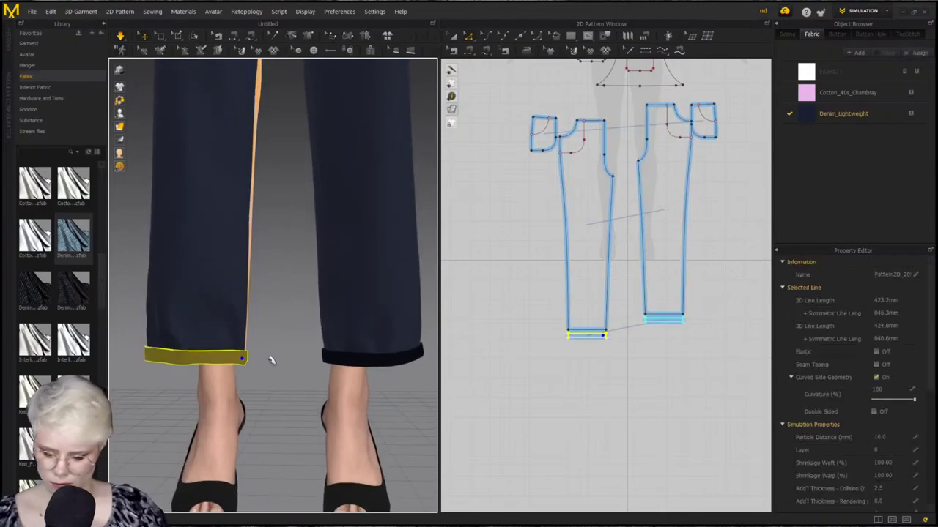
key(ctrl+a)
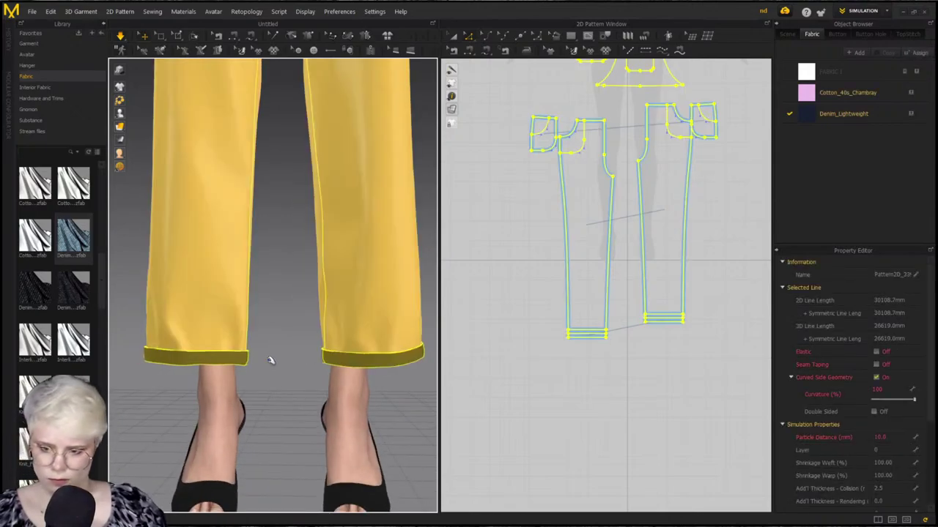
click(311, 384)
click(310, 382)
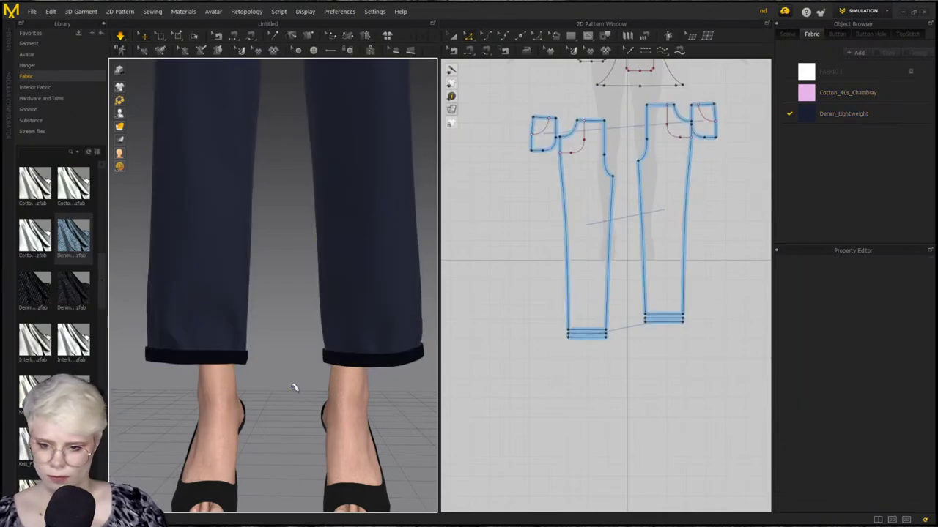
Examine the turned-up cuffs on both legs in the full outfit and close up
scroll(510, 363, up, 2)
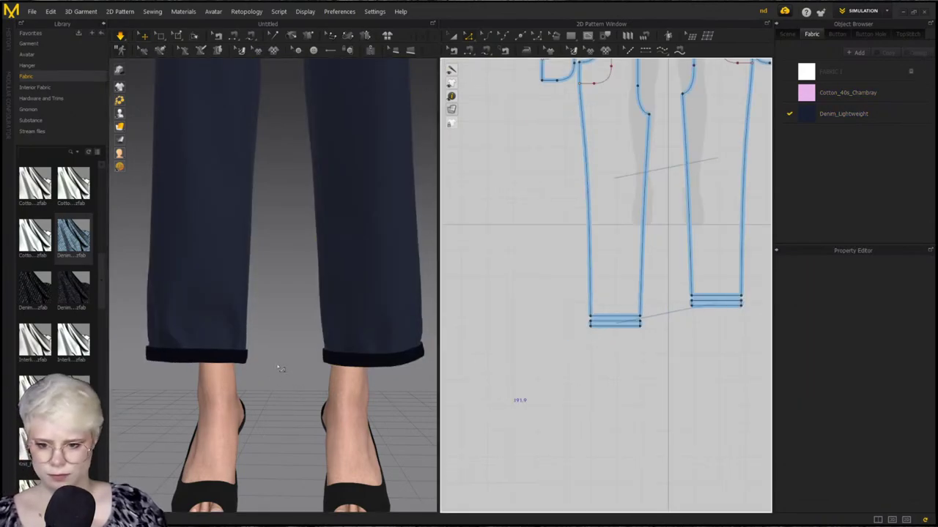
scroll(278, 370, down, 6)
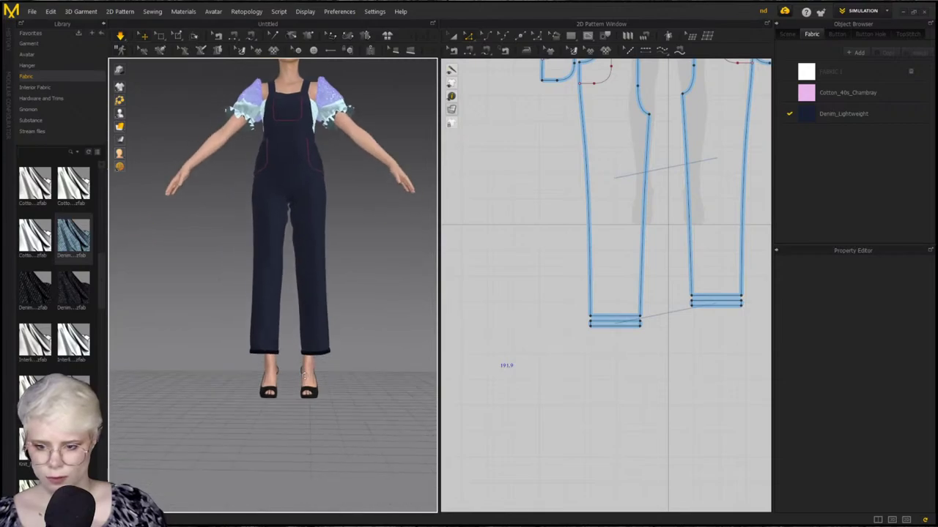
scroll(300, 353, up, 5)
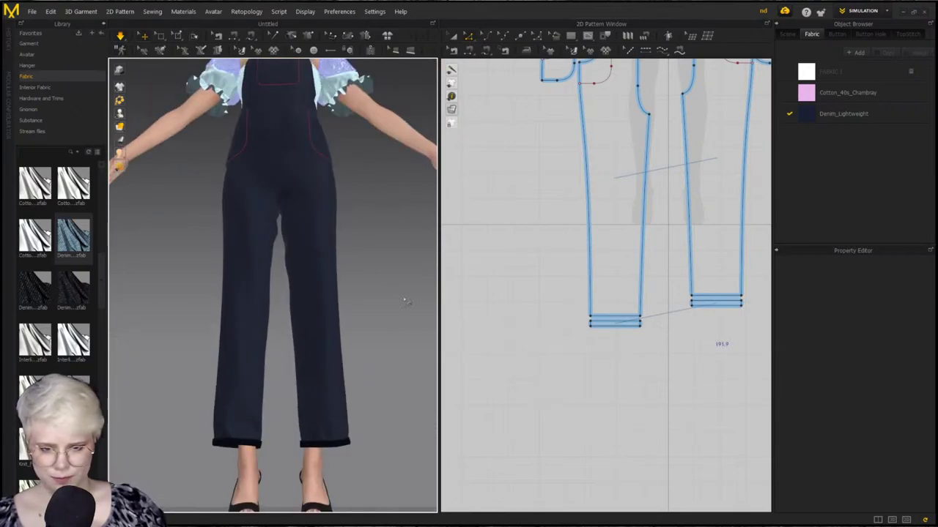
scroll(251, 360, up, 2)
scroll(251, 360, down, 2)
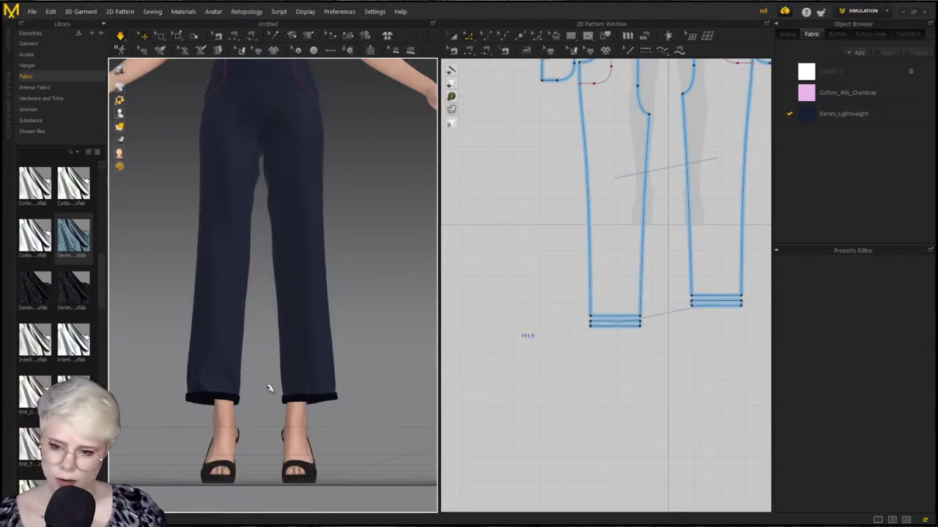
scroll(257, 373, up, 3)
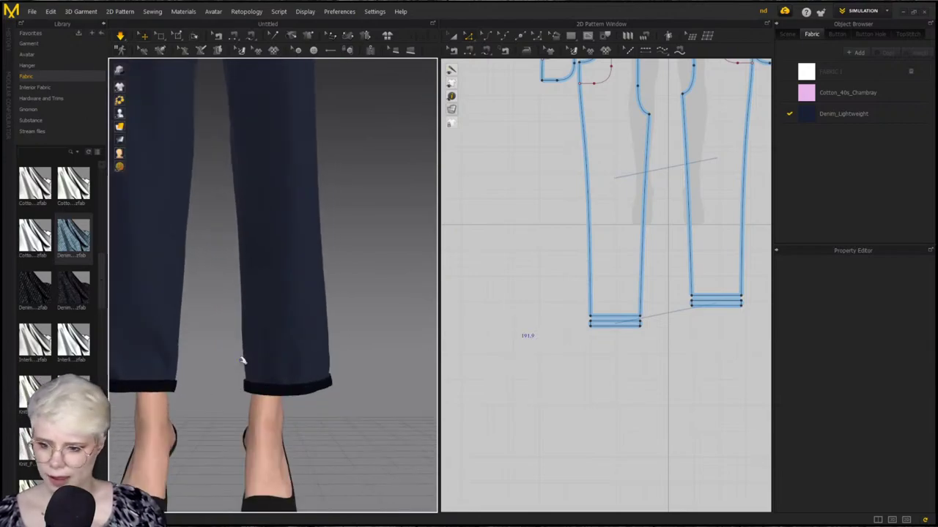
scroll(272, 339, up, 2)
scroll(315, 307, down, 3)
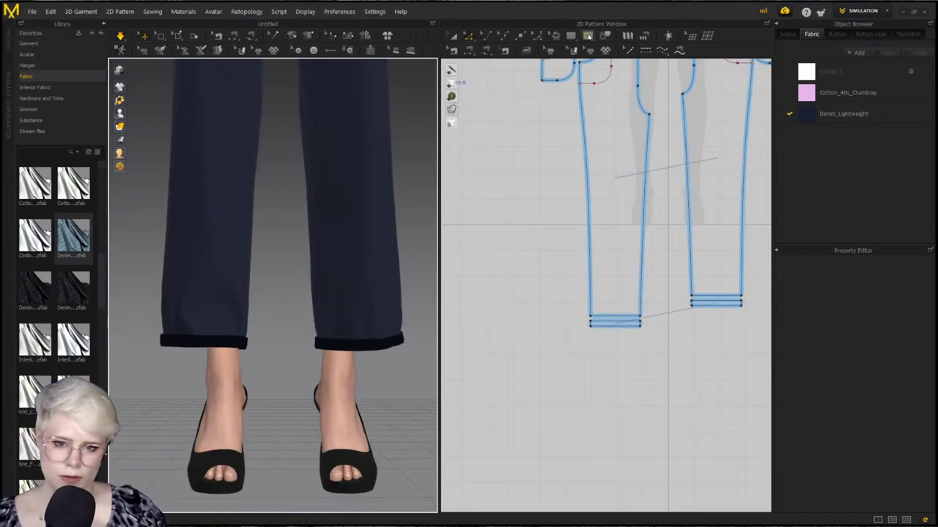
Try to extend the front leg panels' hem edges outward by 40 mm with Offset Pattern Outline
click(588, 35)
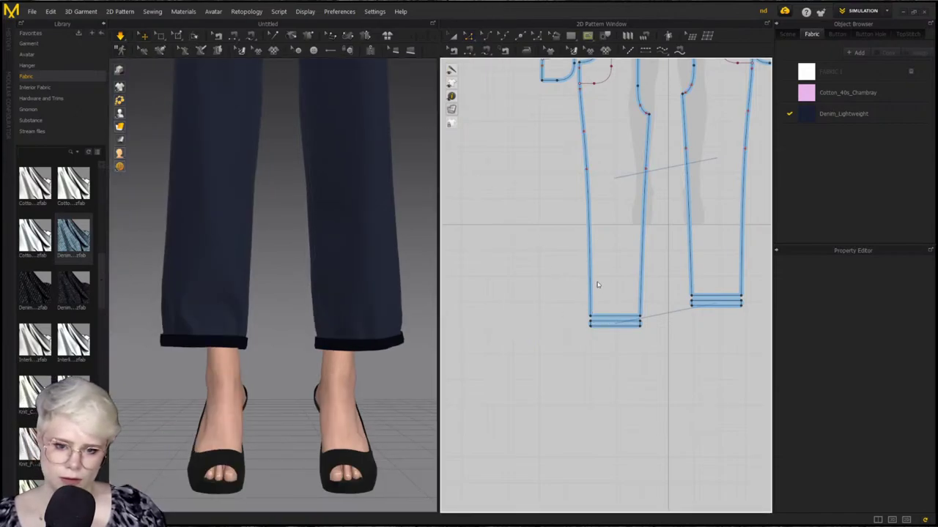
click(470, 36)
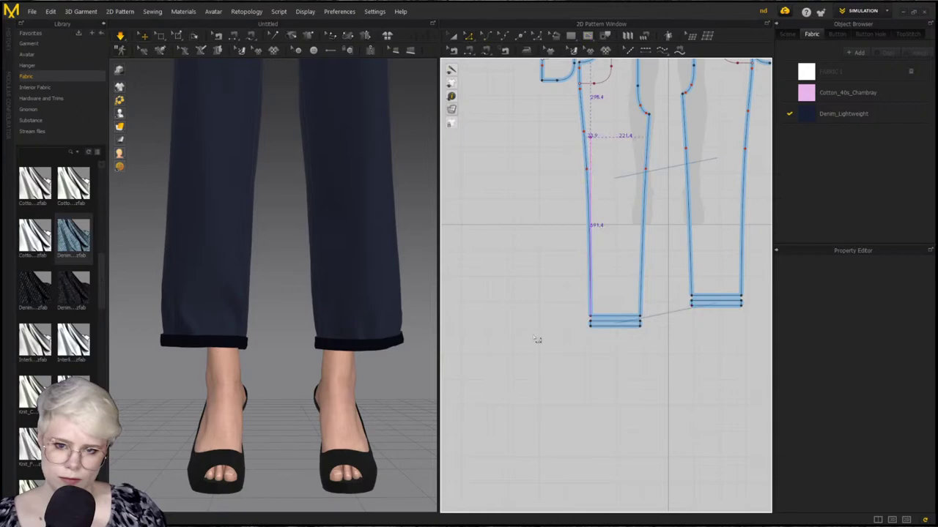
click(607, 321)
right_click(618, 321)
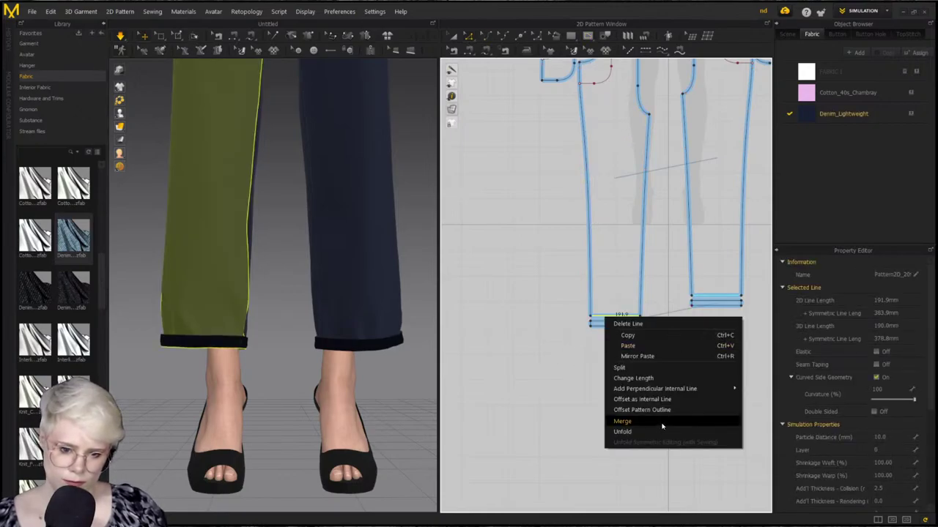
click(642, 410)
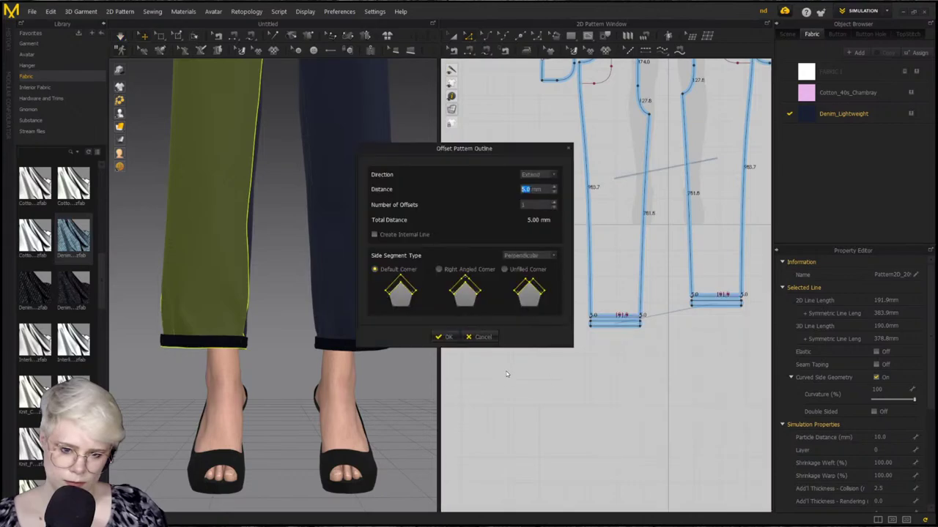
text(30)
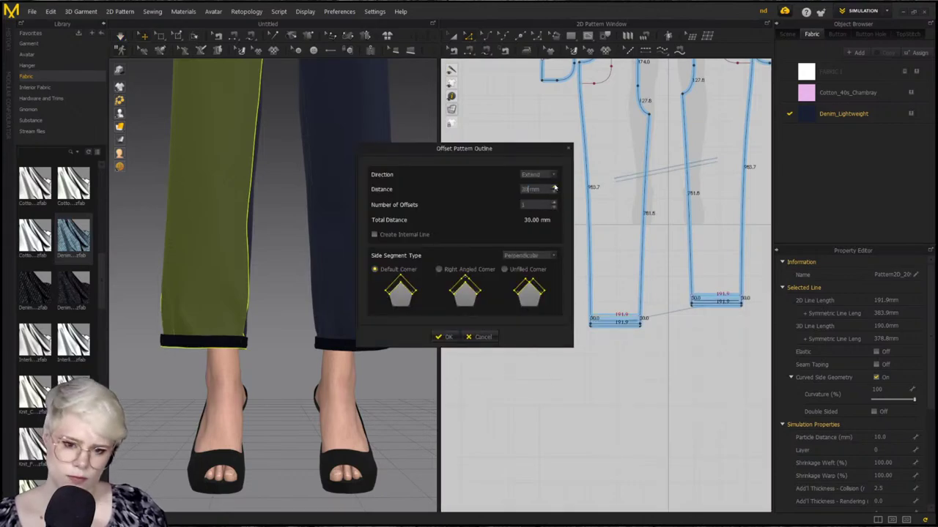
key(BackSpace)
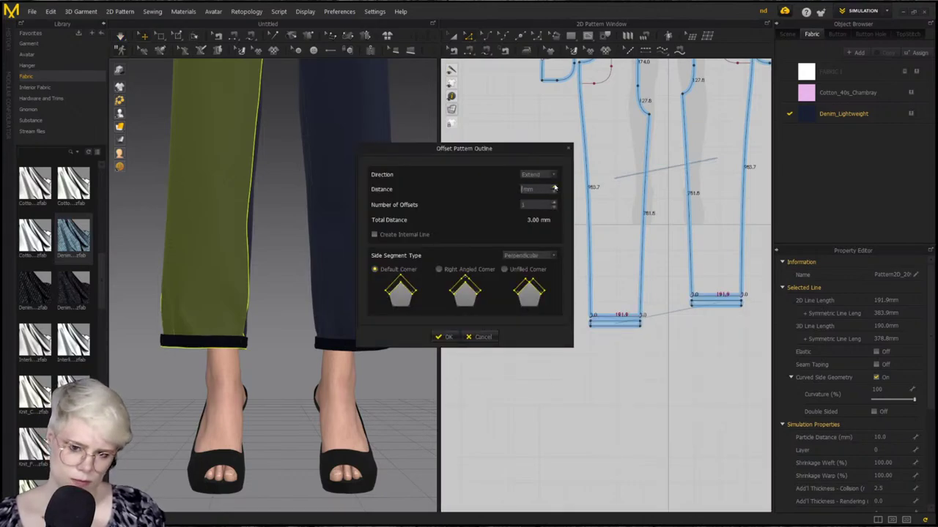
text(0)
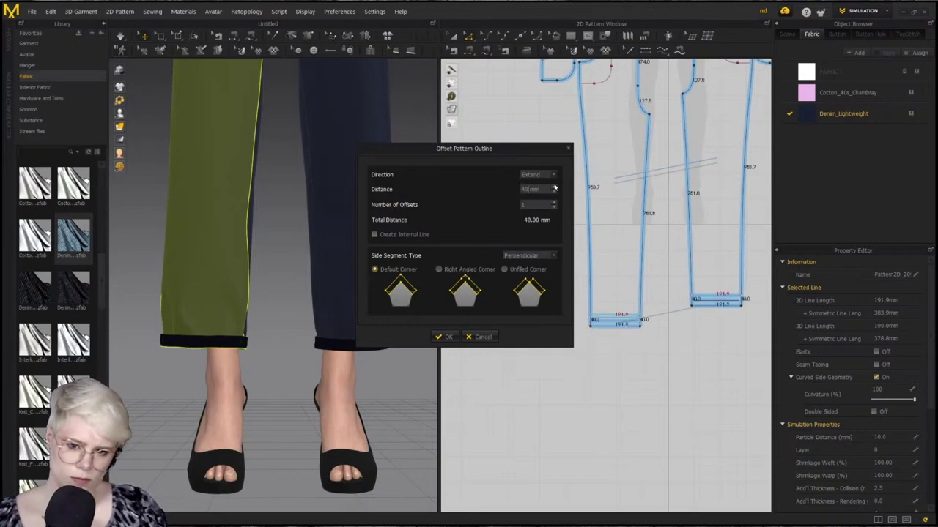
key(Return)
Undo the outline offset on the front leg panels' hems and clear the line selection
middle_drag(520, 340, 633, 327)
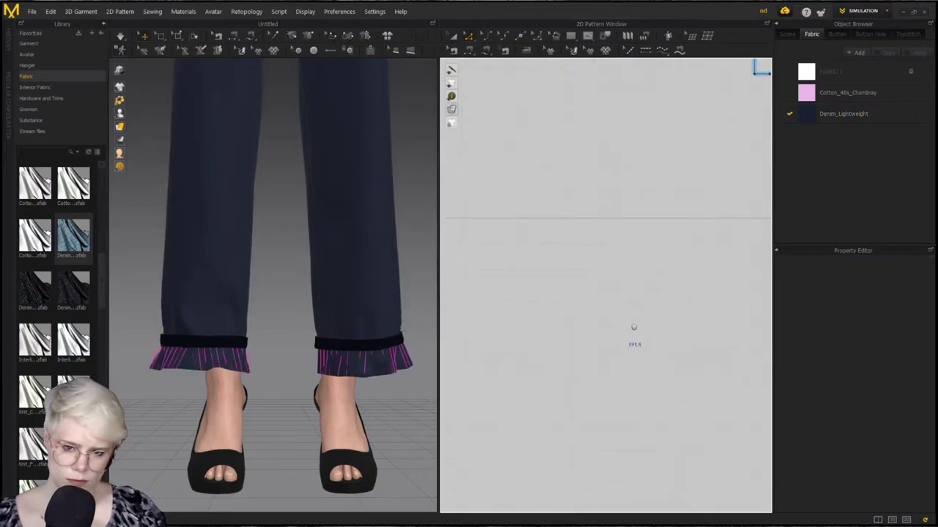
scroll(633, 327, down, 6)
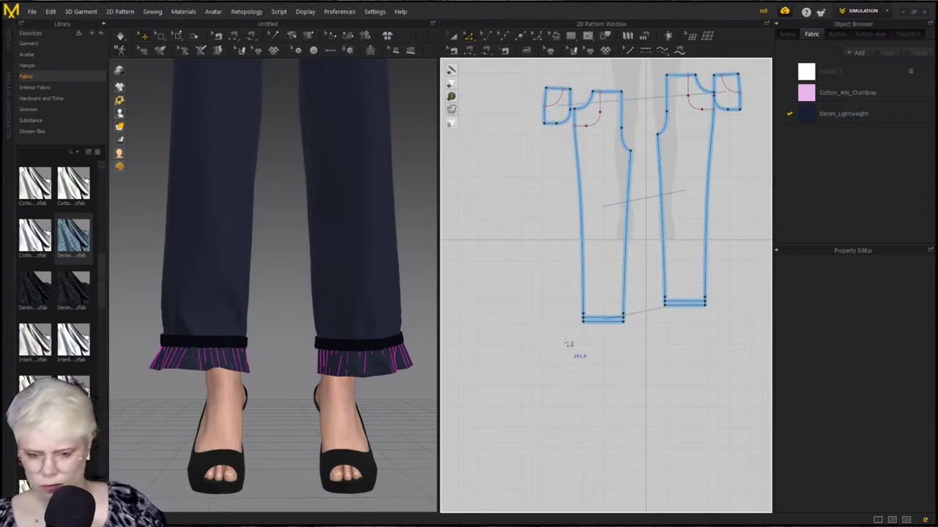
scroll(569, 343, up, 6)
middle_drag(611, 342, 540, 359)
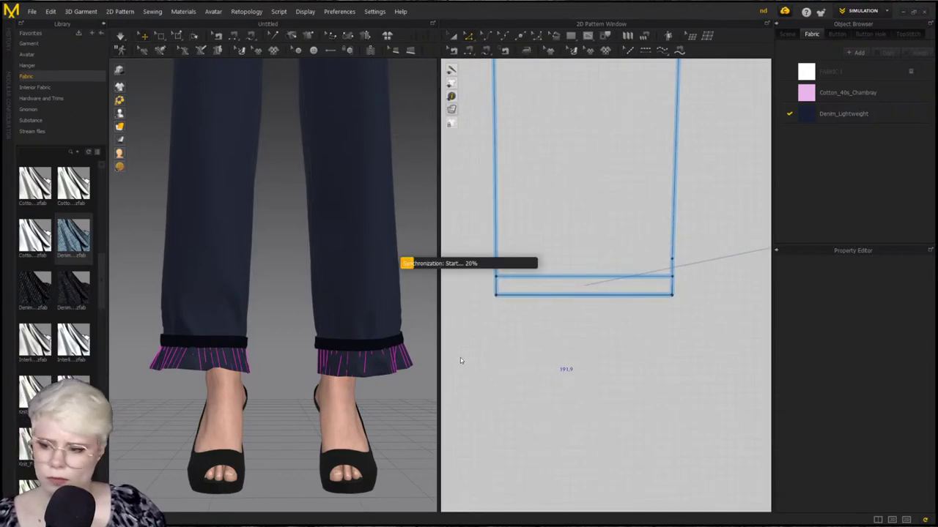
scroll(344, 381, down, 2)
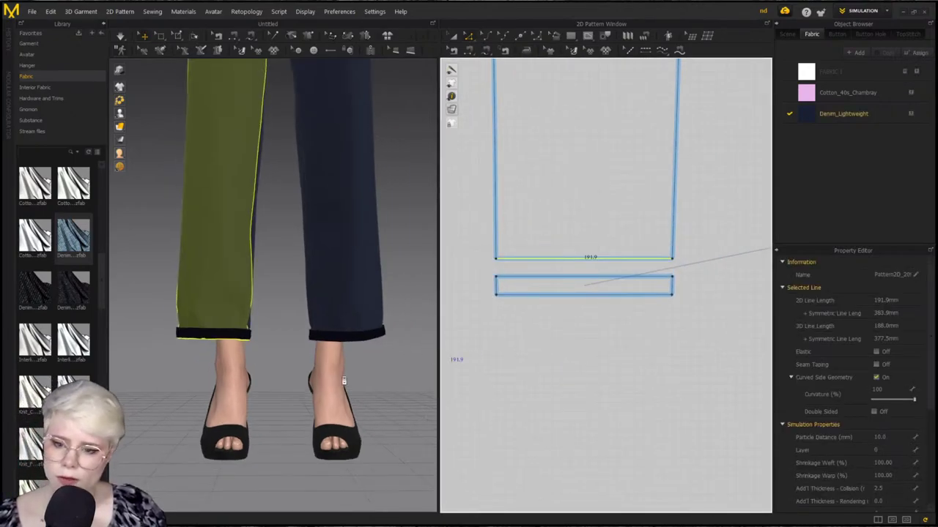
scroll(343, 381, down, 3)
scroll(503, 373, down, 5)
click(598, 365)
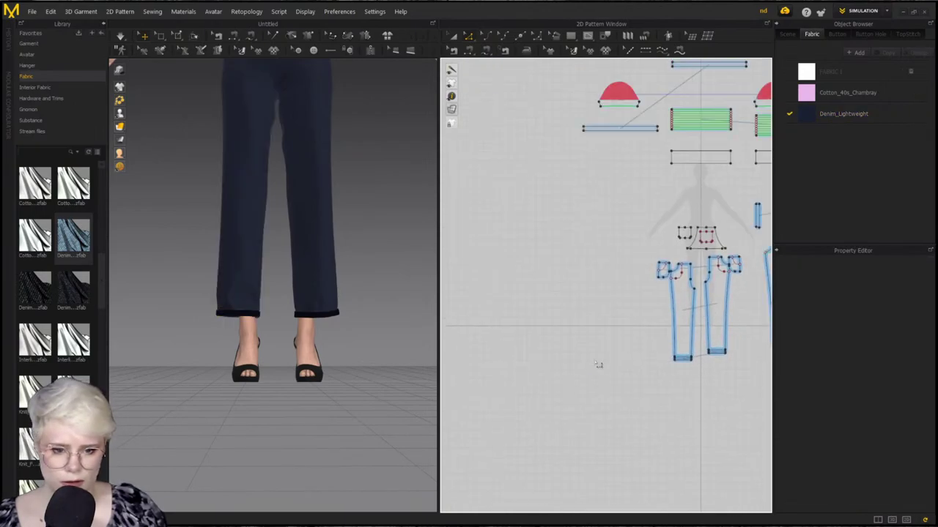
Offset the front leg panels' hem edge as an internal line at a distance of 40 mm
scroll(598, 364, up, 8)
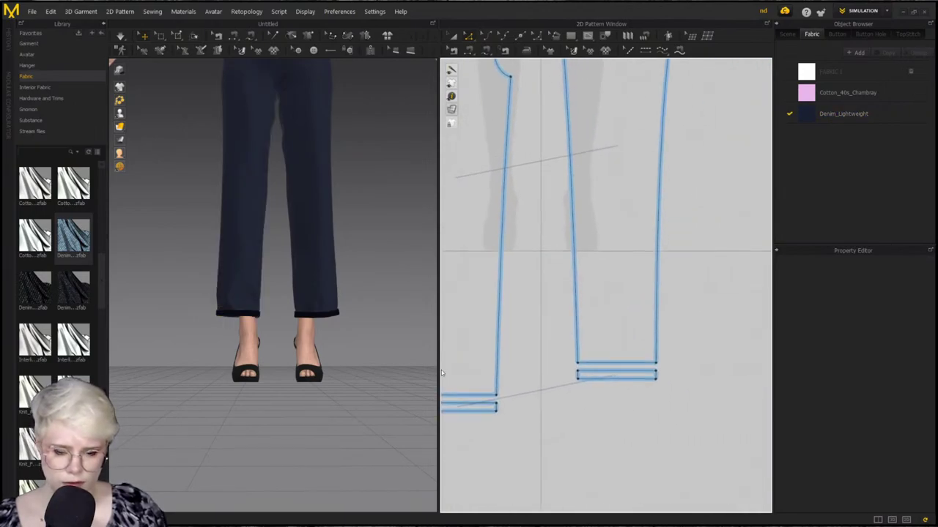
scroll(576, 330, up, 5)
right_click(552, 353)
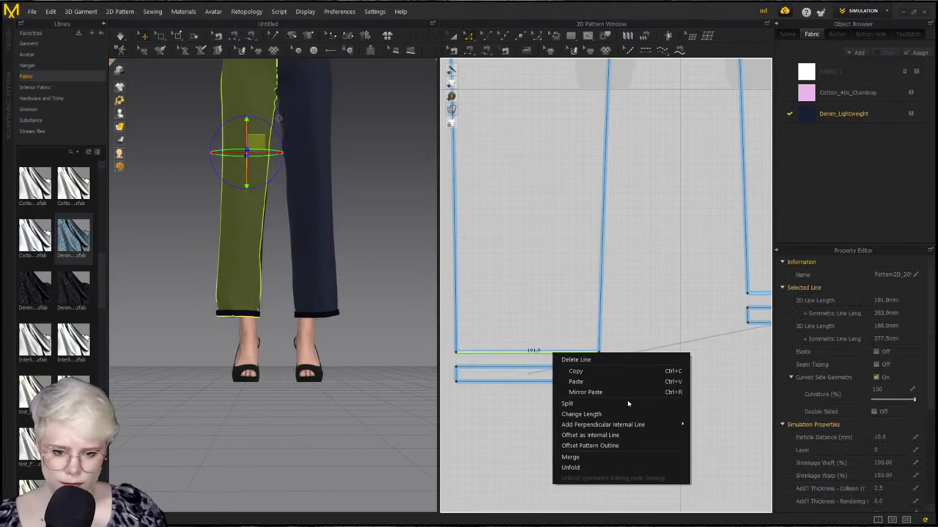
click(579, 435)
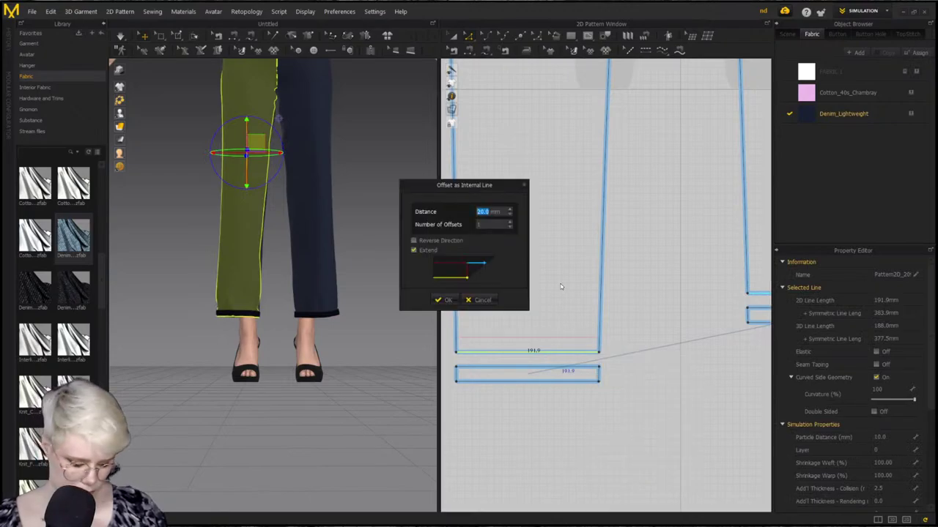
text(40)
key(Return)
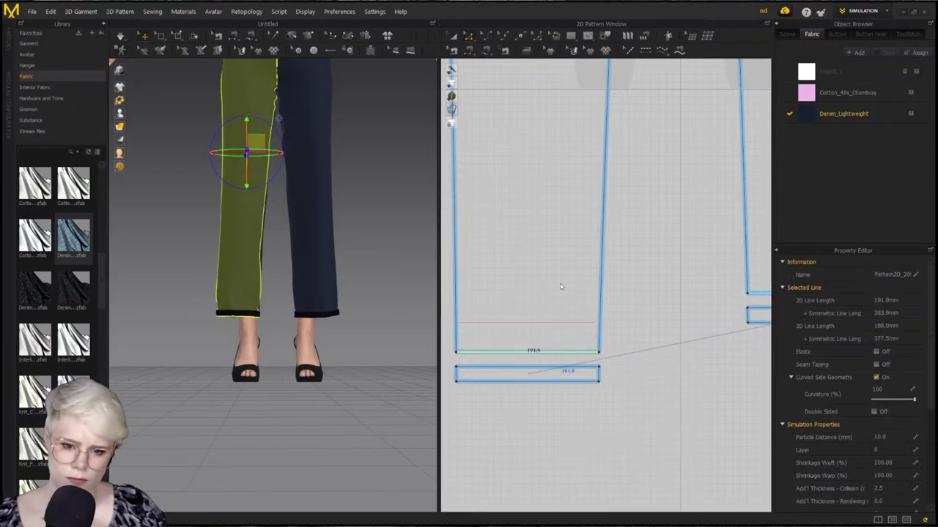
Add an internal line offset 40 mm from the hem edge on the back leg panels
scroll(697, 328, down, 3)
middle_drag(697, 328, 526, 368)
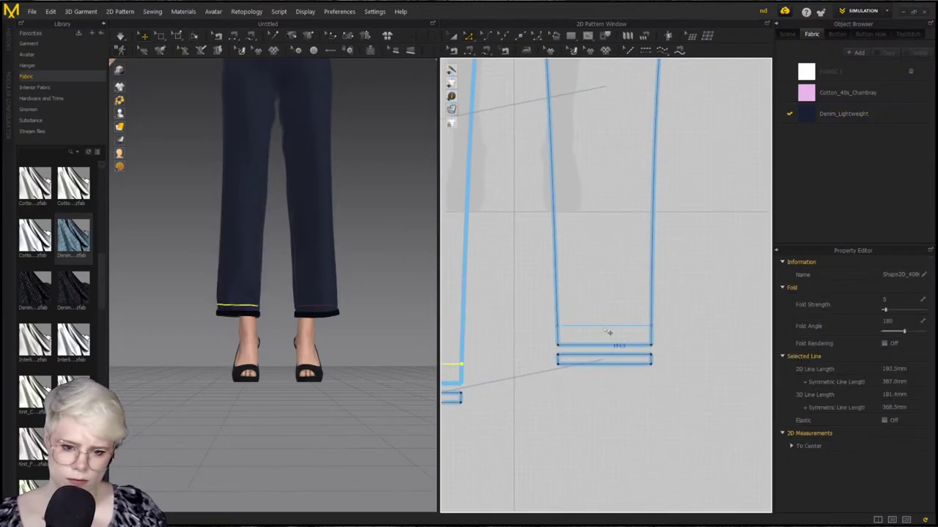
middle_drag(619, 332, 302, 389)
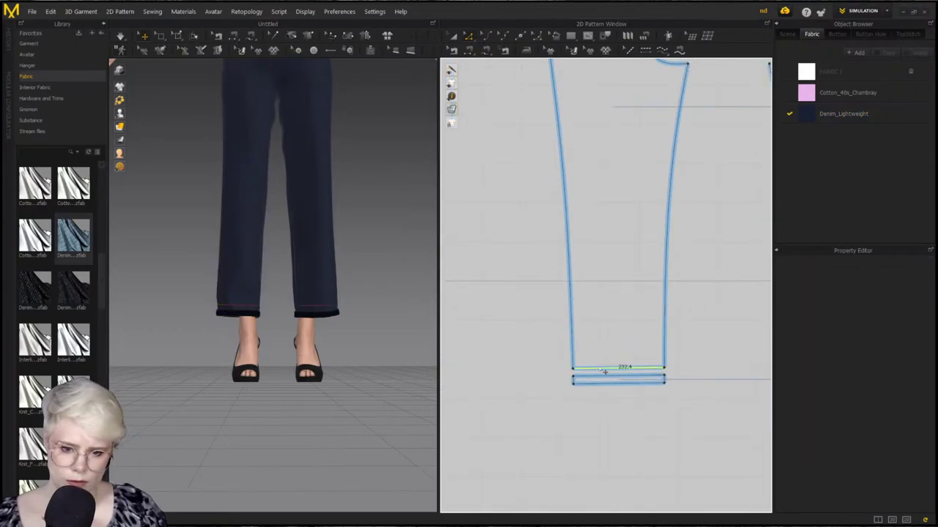
right_click(601, 368)
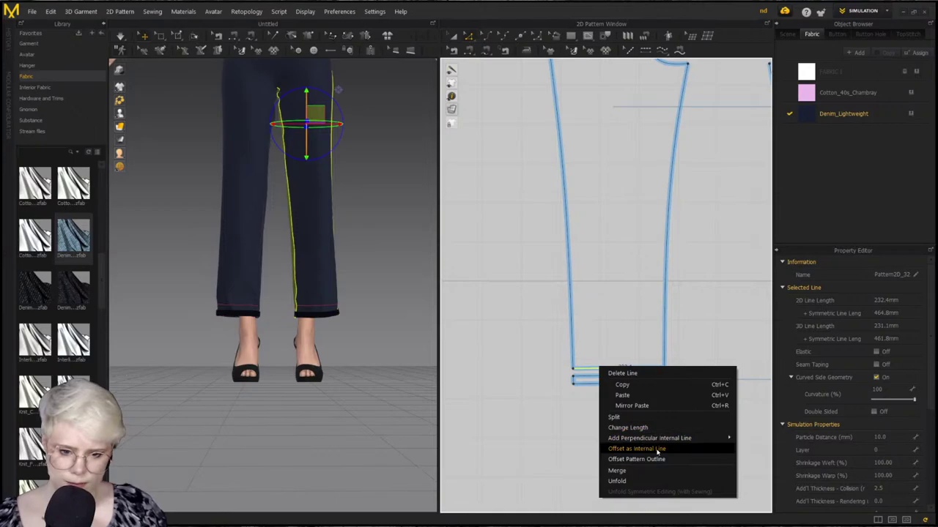
click(656, 449)
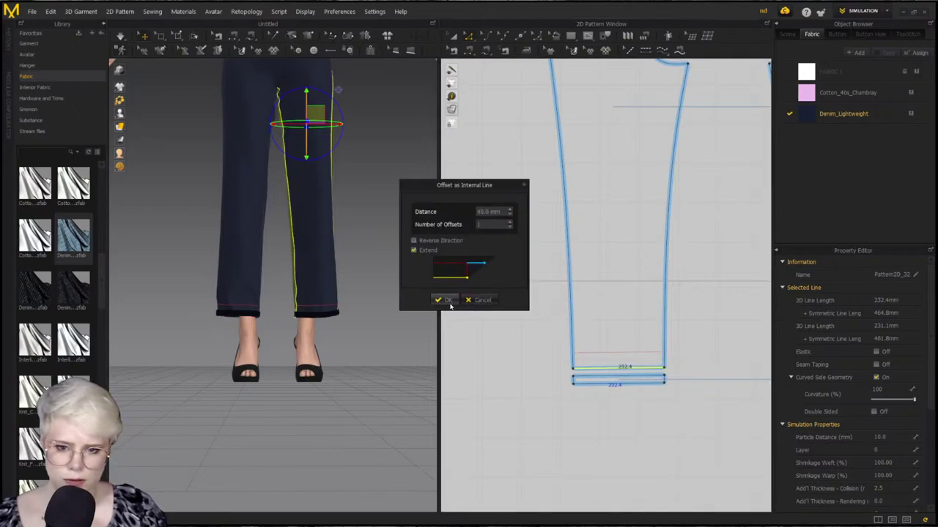
click(445, 300)
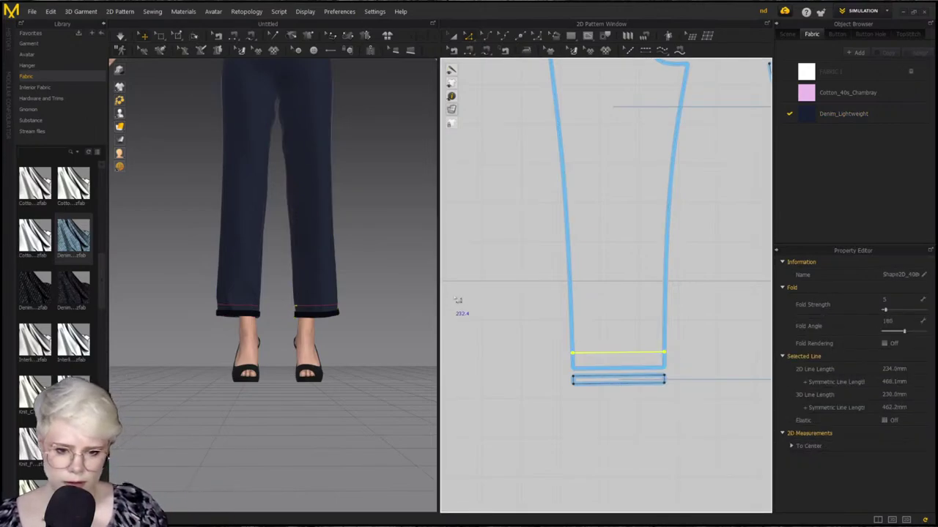
Show the full outfit from the front, deselect the internal lines and collapse the library
scroll(590, 340, down, 5)
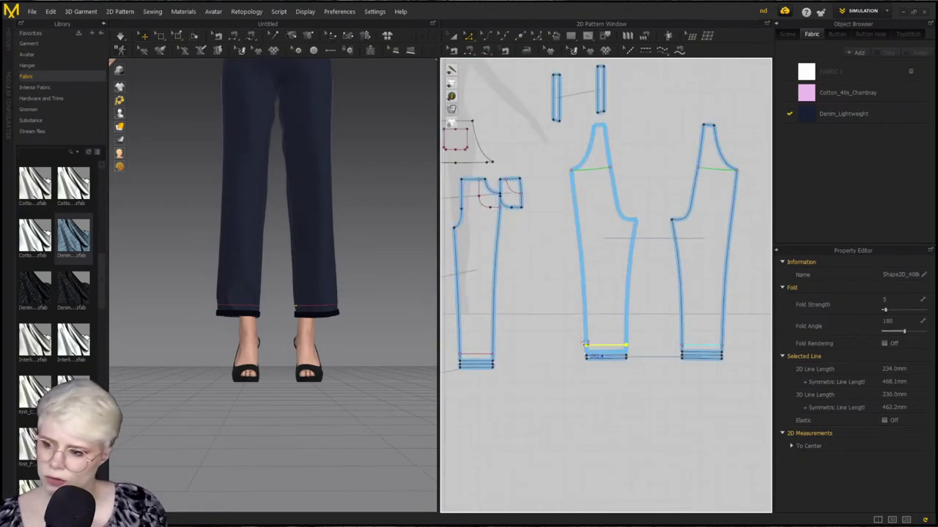
scroll(366, 341, down, 5)
scroll(324, 403, down, 2)
middle_drag(324, 403, 357, 339)
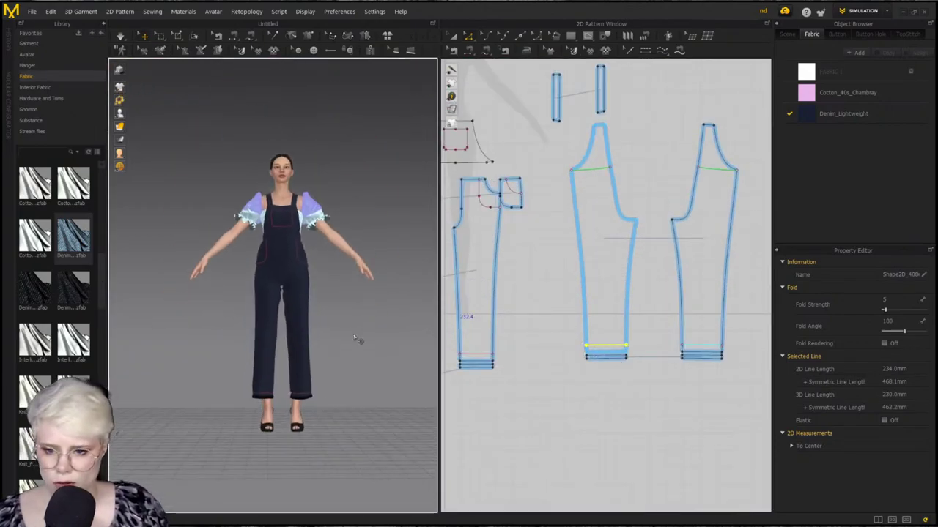
scroll(355, 338, up, 1)
right_drag(355, 338, 301, 274)
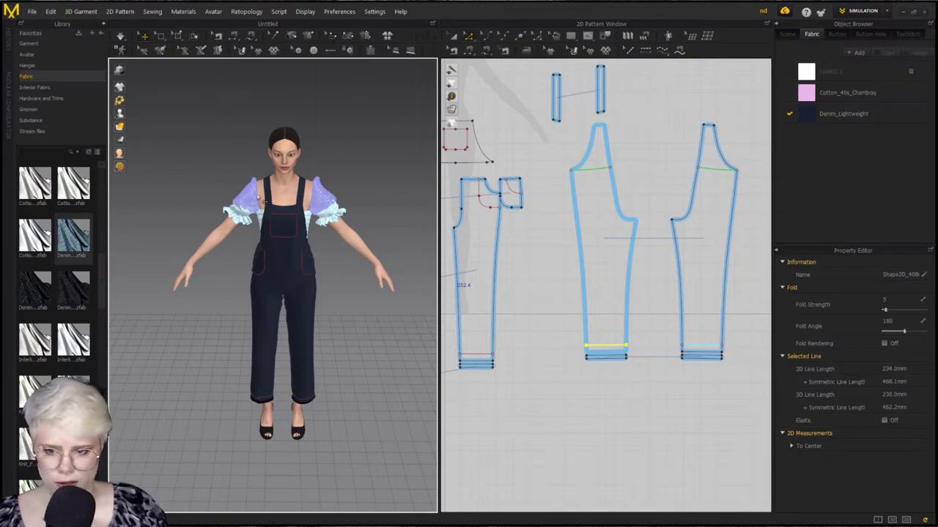
click(258, 196)
click(314, 242)
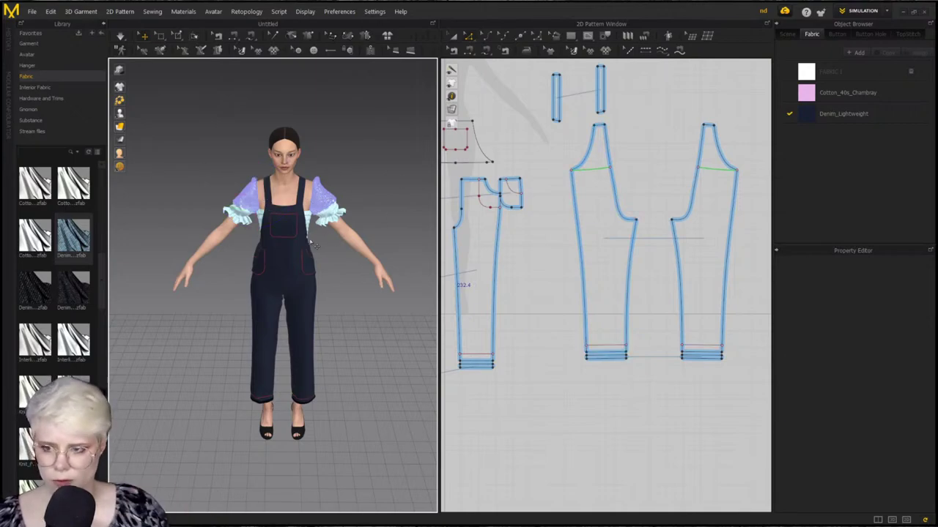
click(101, 24)
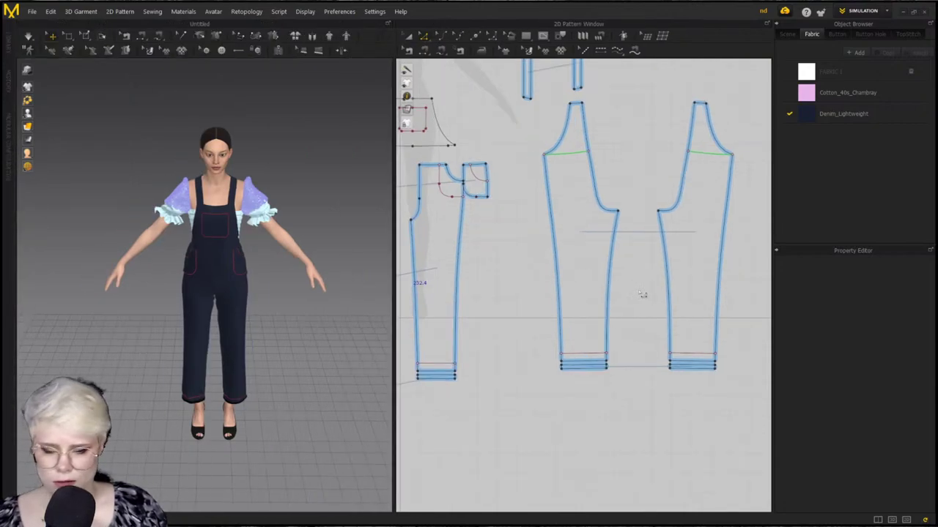
Delete all the pins from the two puff sleeves
scroll(642, 295, down, 5)
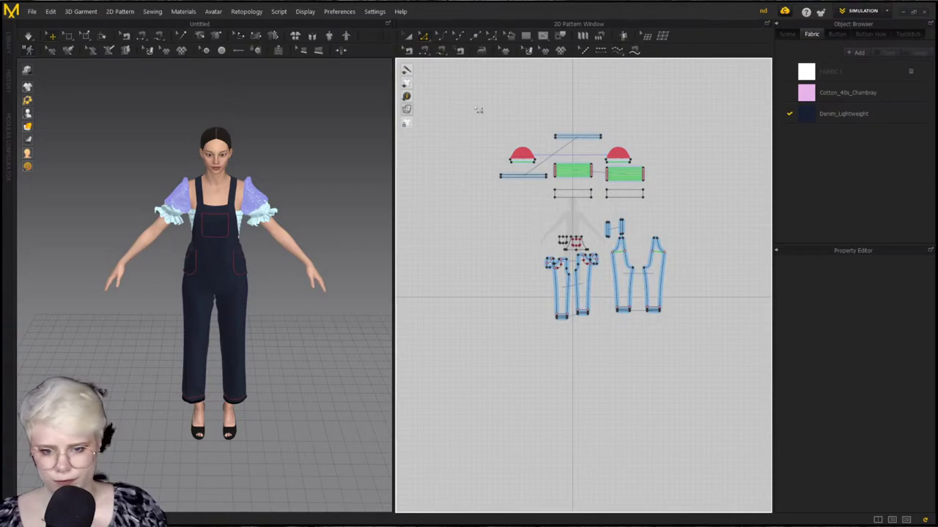
scroll(514, 142, up, 3)
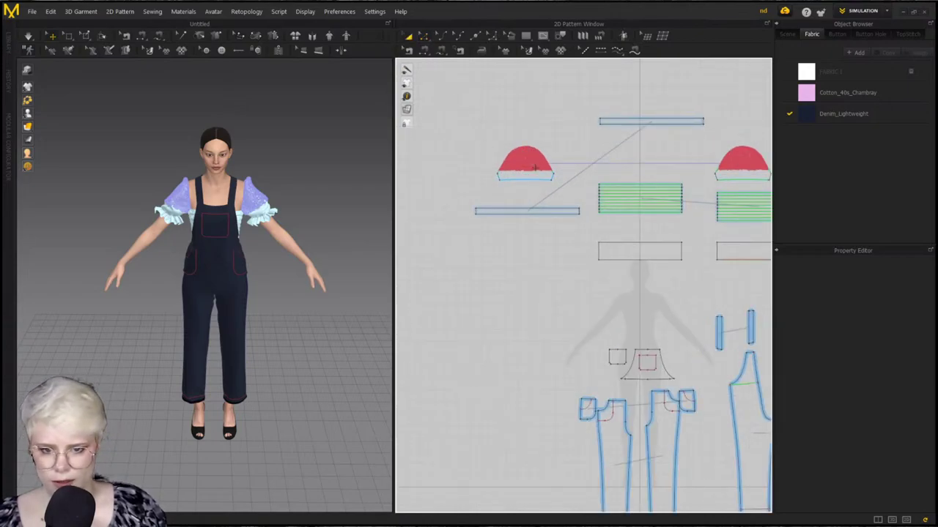
click(532, 165)
click(69, 36)
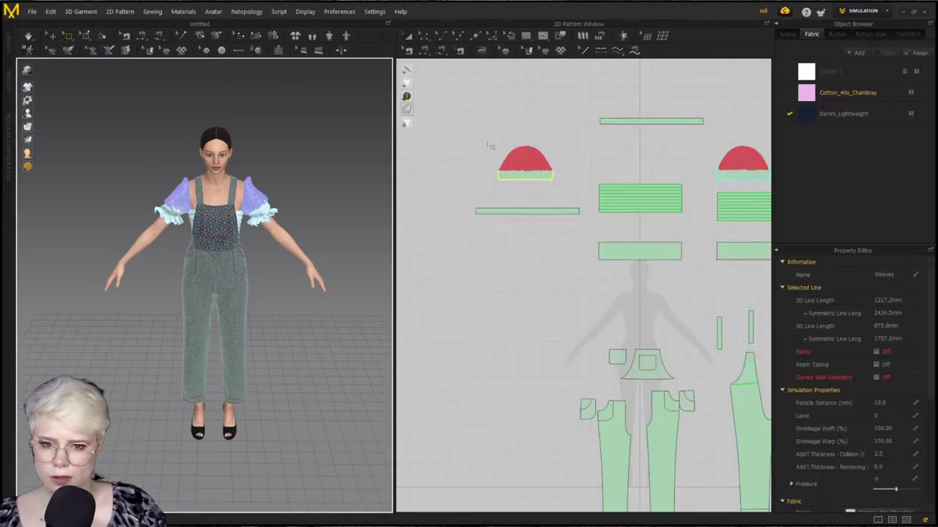
scroll(217, 174, up, 3)
click(144, 122)
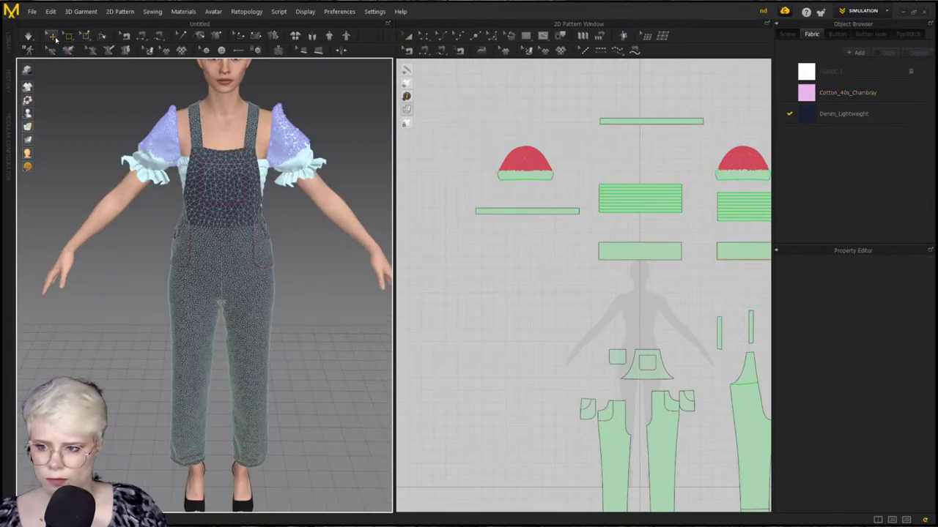
click(55, 38)
right_click(174, 132)
click(147, 139)
click(148, 138)
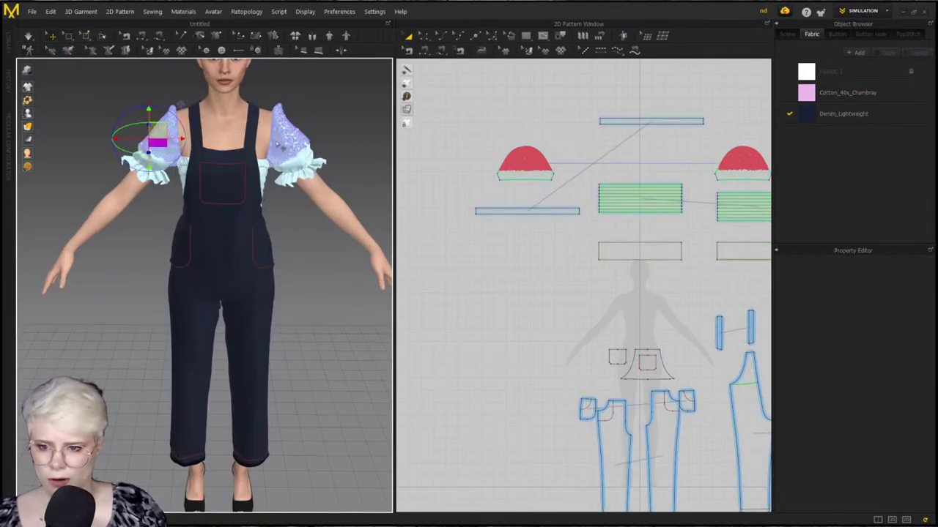
right_click(282, 146)
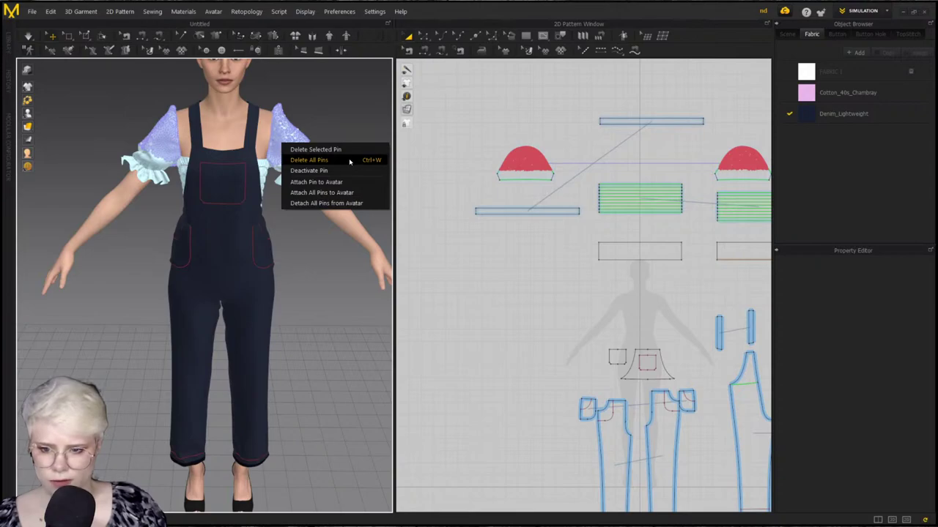
click(350, 160)
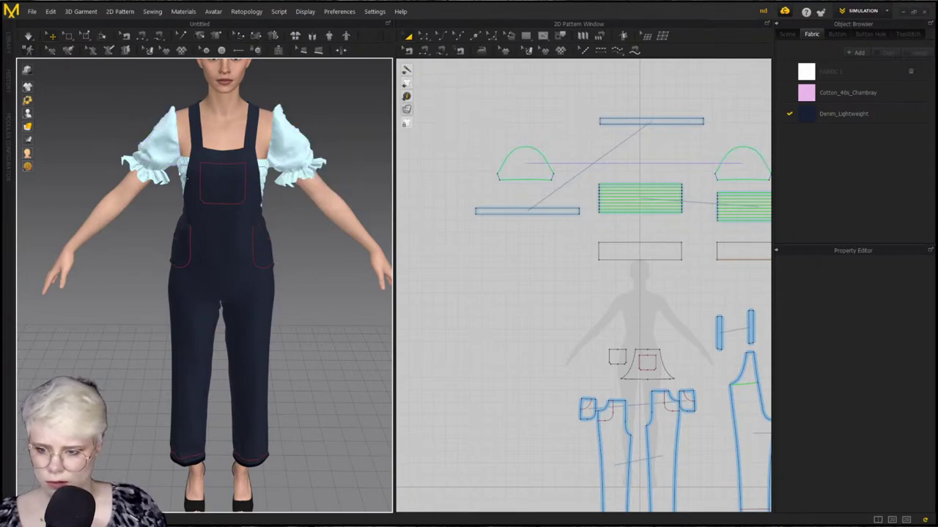
Inspect the cuffs and the new internal lines on both trouser legs up close
right_drag(186, 178, 176, 196)
scroll(237, 261, down, 3)
right_drag(237, 261, 241, 328)
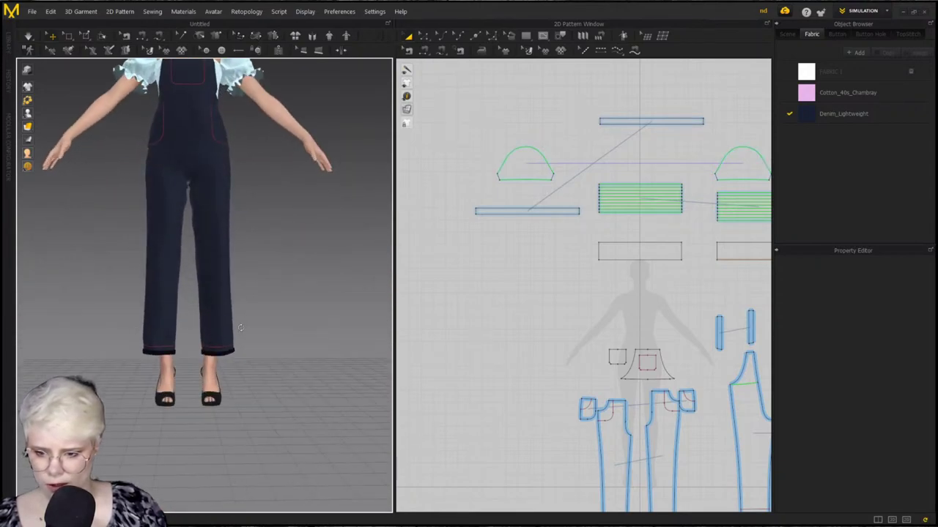
scroll(239, 331, up, 3)
middle_drag(230, 386, 242, 293)
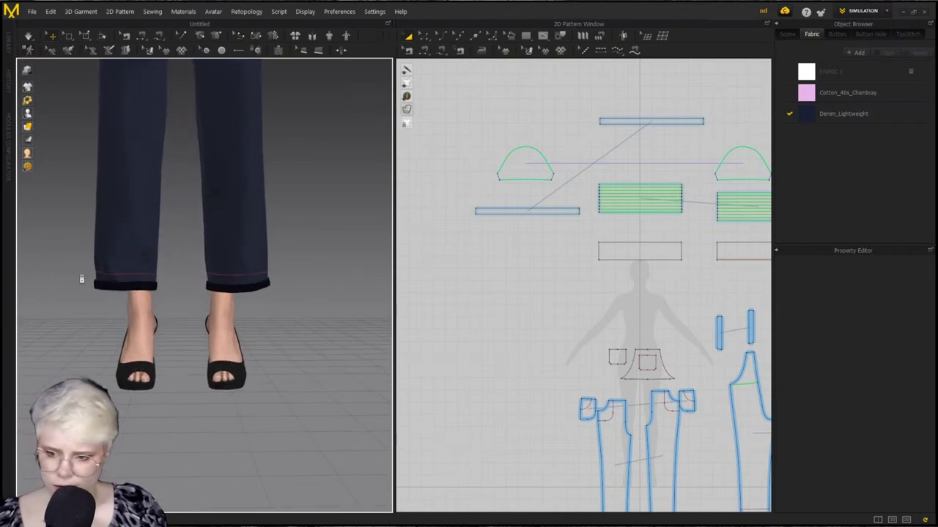
Show the full outfit from the front and run the simulation briefly to settle the garment
scroll(162, 339, down, 6)
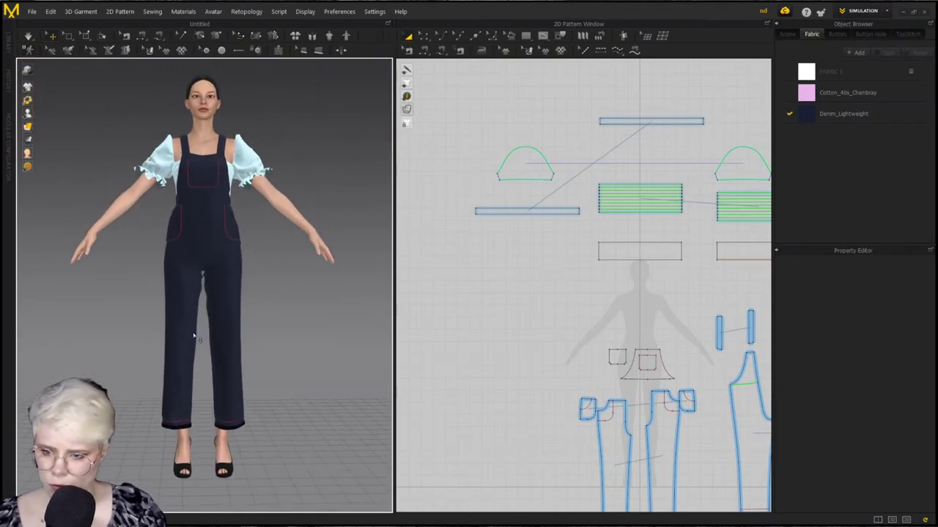
scroll(146, 344, up, 4)
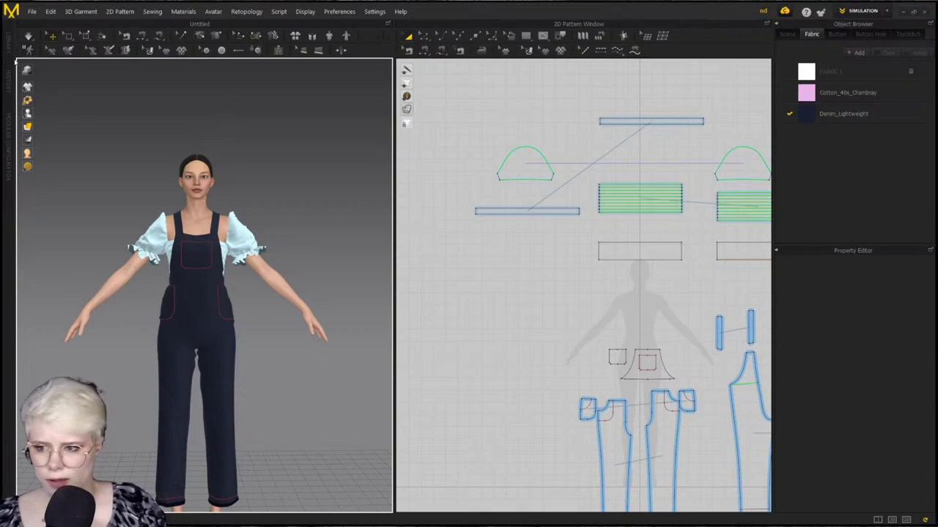
key(space)
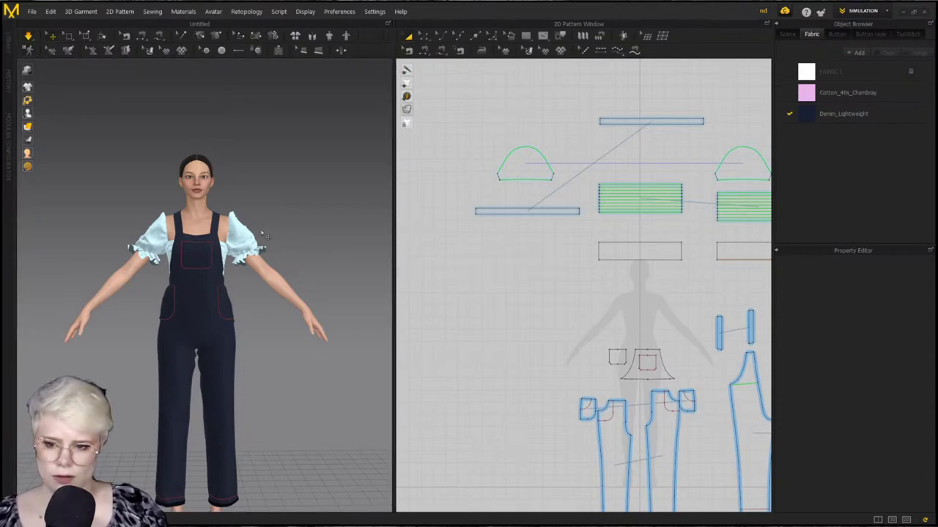
key(space)
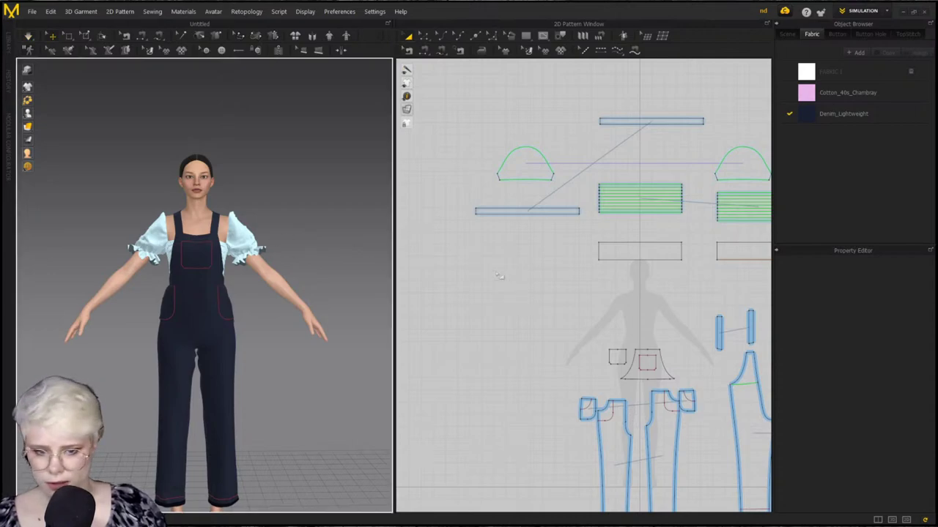
Select all the pattern pieces and unfreeze the puff-sleeve blouse, leaving nothing selected
scroll(463, 254, down, 4)
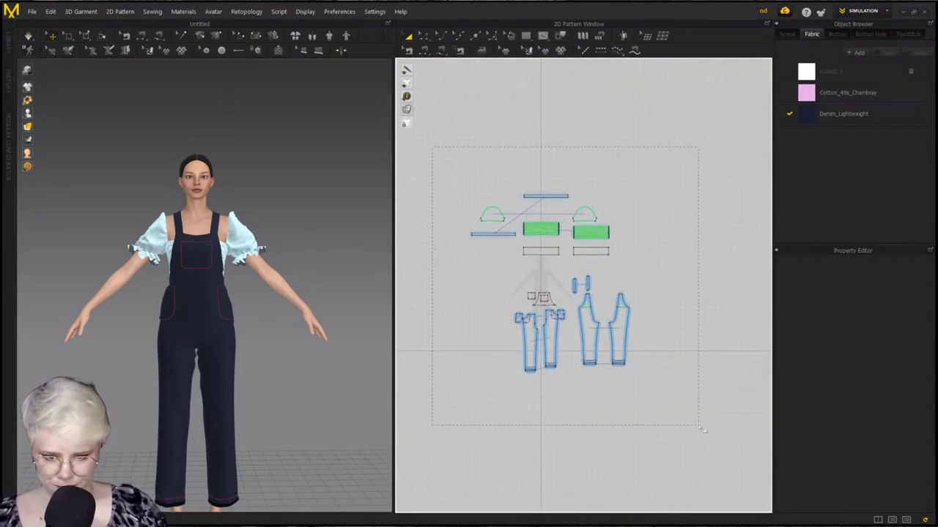
drag(701, 430, 700, 427)
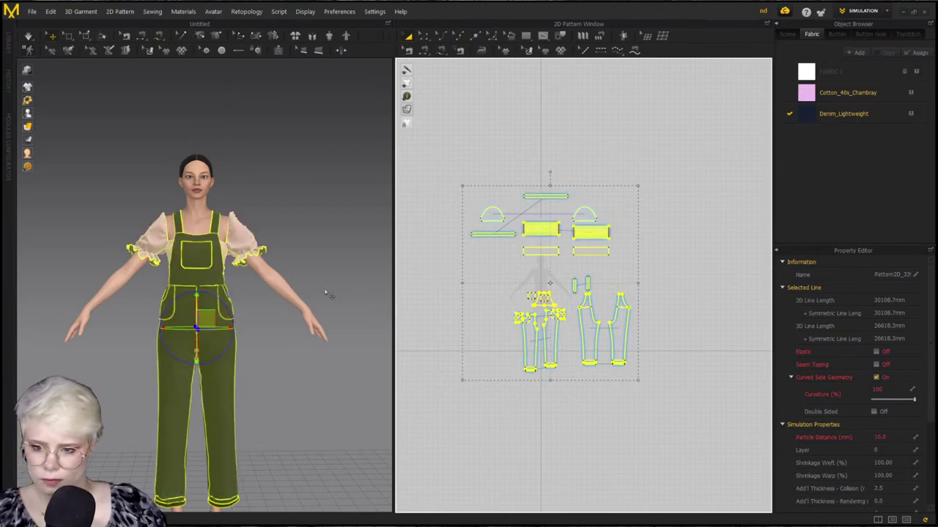
click(268, 229)
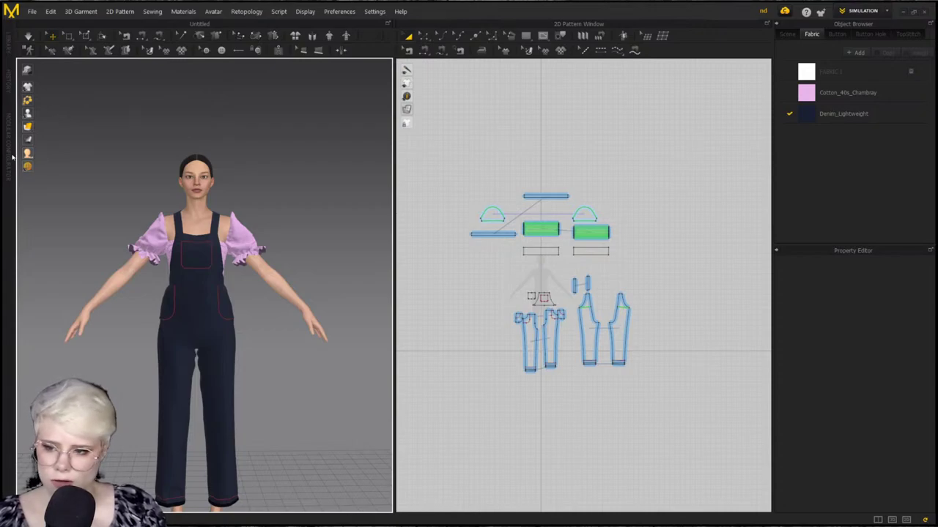
Reopen the library, closing the modular configurator that was opened by mistake
click(10, 146)
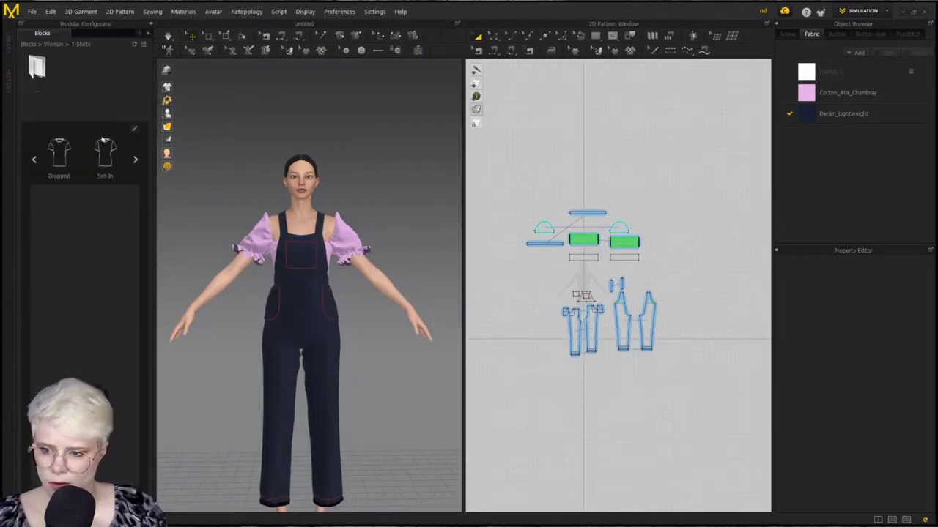
click(151, 25)
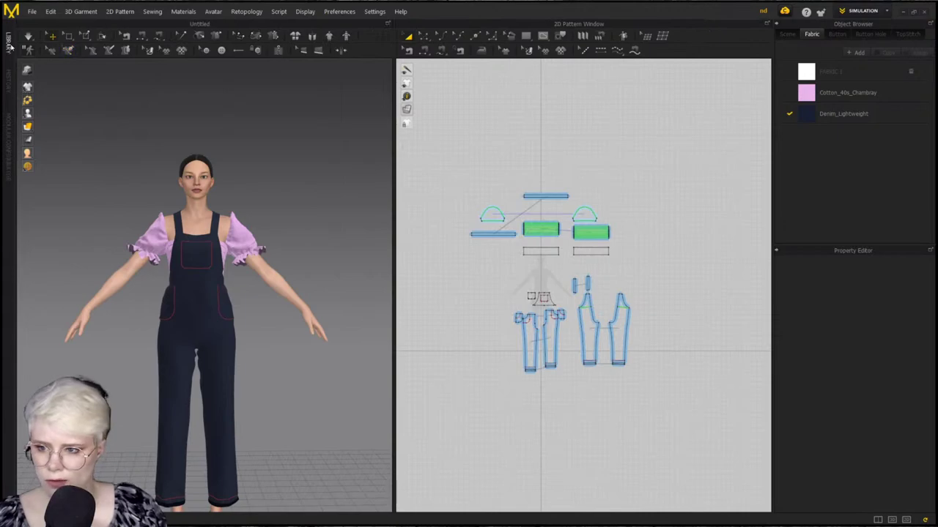
click(9, 43)
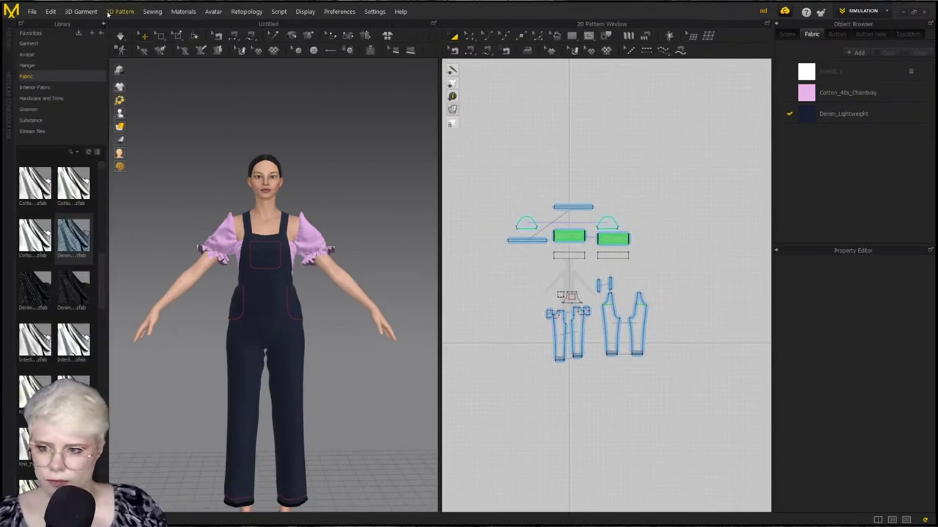
Save the project as "overall look" in the Cottage core folder
click(33, 11)
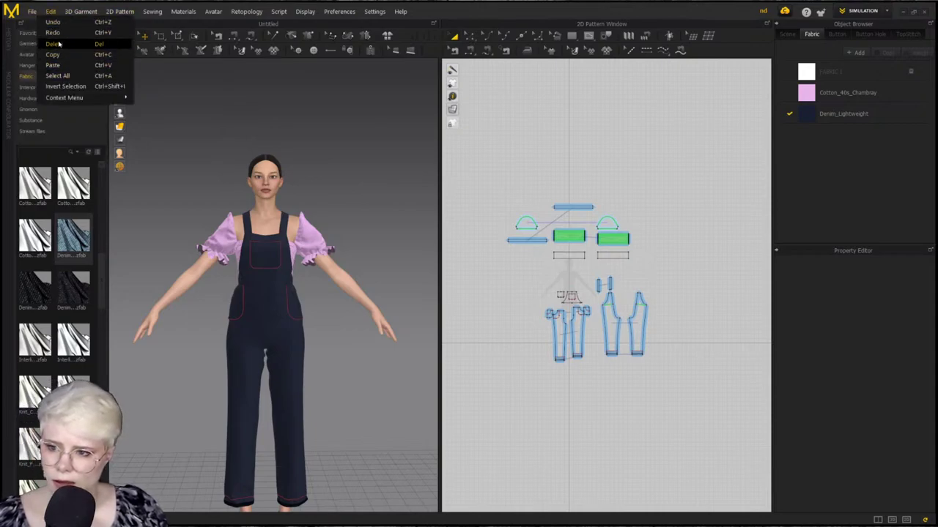
click(184, 119)
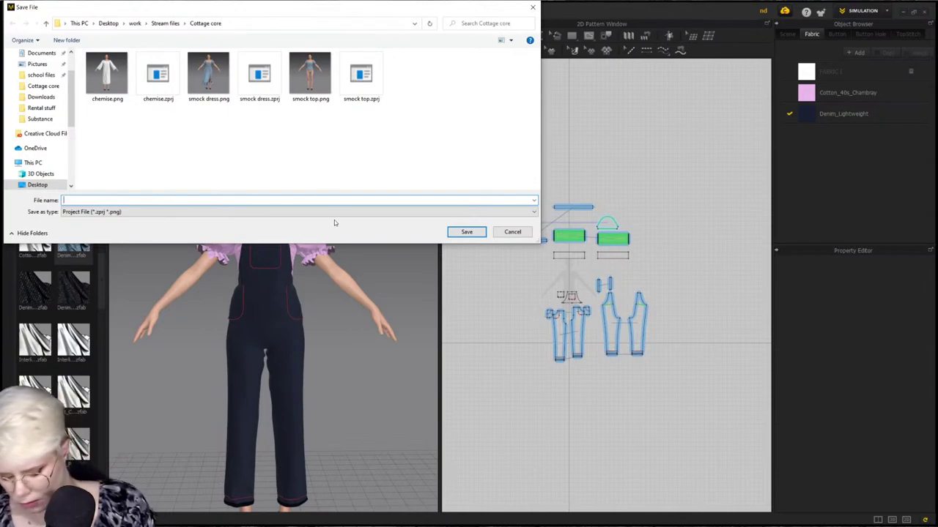
text(overall lo)
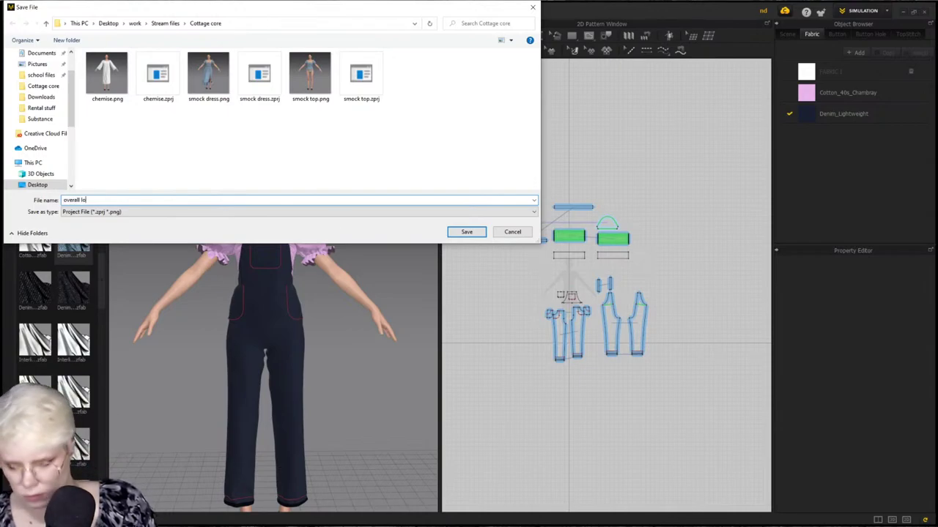
text(ok)
key(Return)
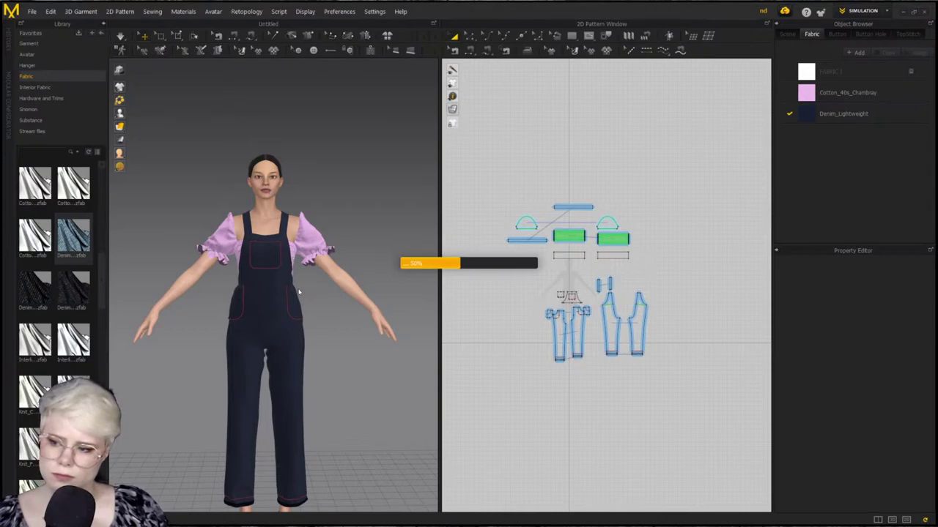
View the finished outfit at full length and start a new project
scroll(465, 230, down, 2)
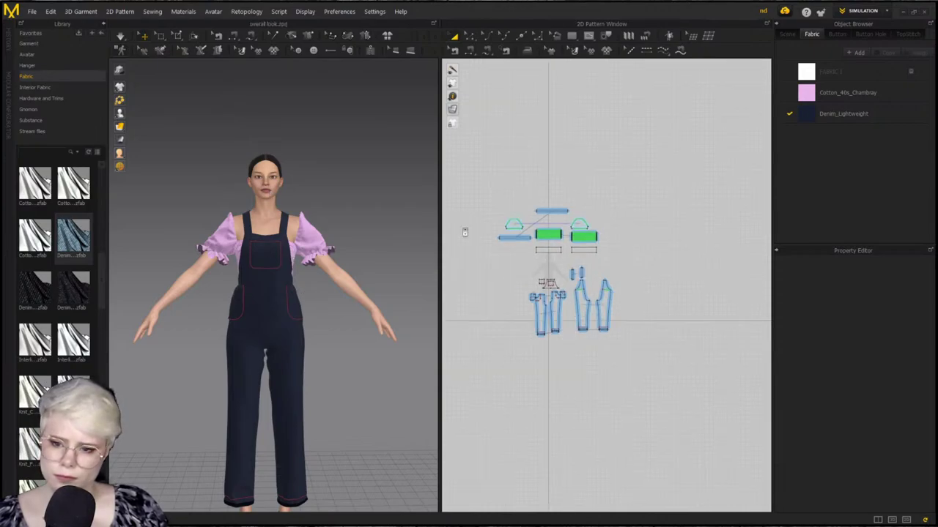
scroll(272, 306, down, 3)
middle_drag(272, 310, 277, 293)
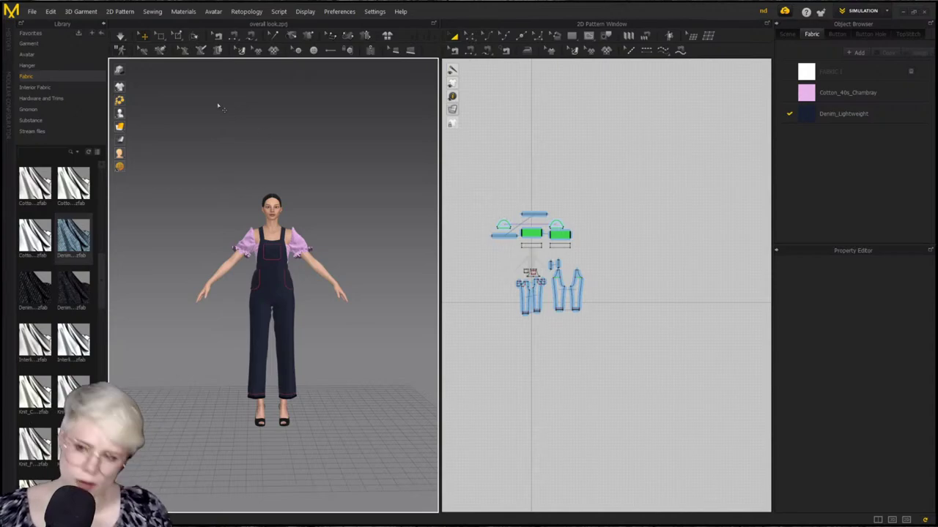
click(36, 14)
click(38, 24)
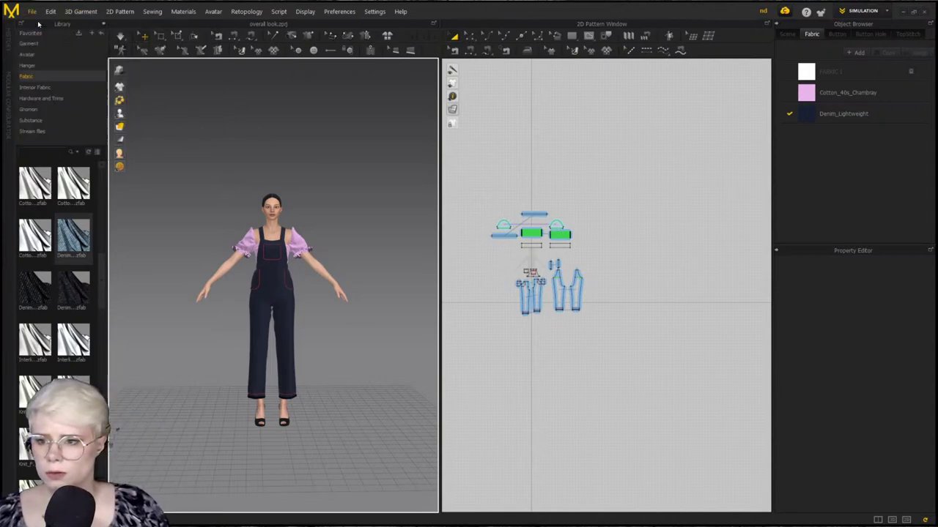
Delete the default avatar from the new scene
click(274, 211)
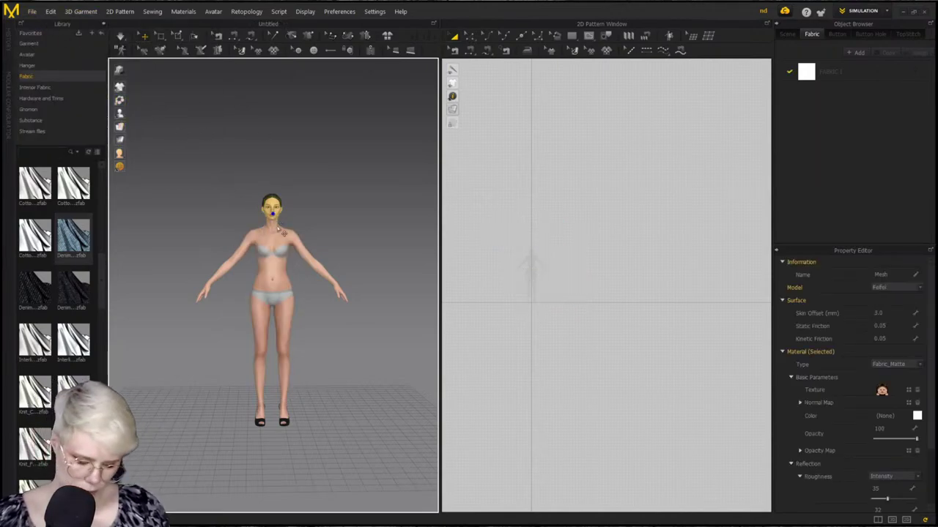
key(Delete)
scroll(49, 250, up, 3)
right_drag(209, 274, 195, 243)
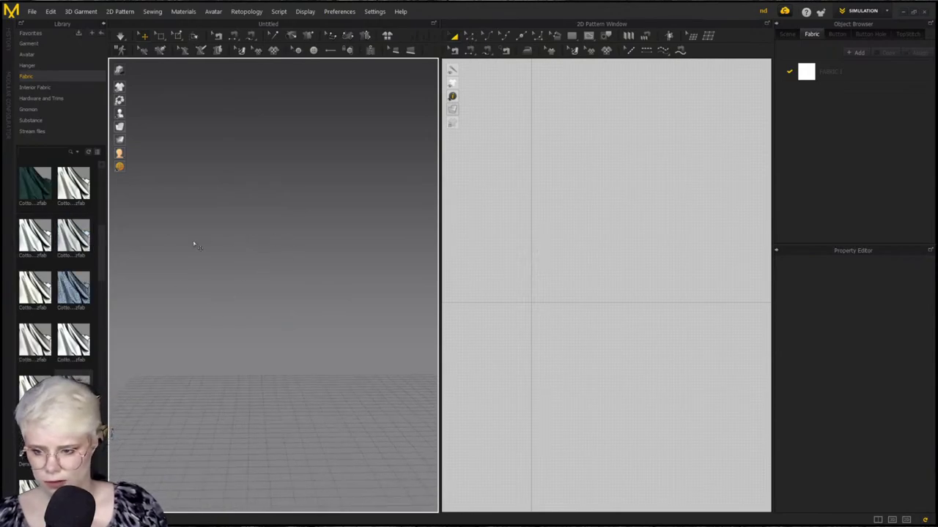
Load the anime-style avatar Hana.avt from the avatar library into the empty scene
click(27, 54)
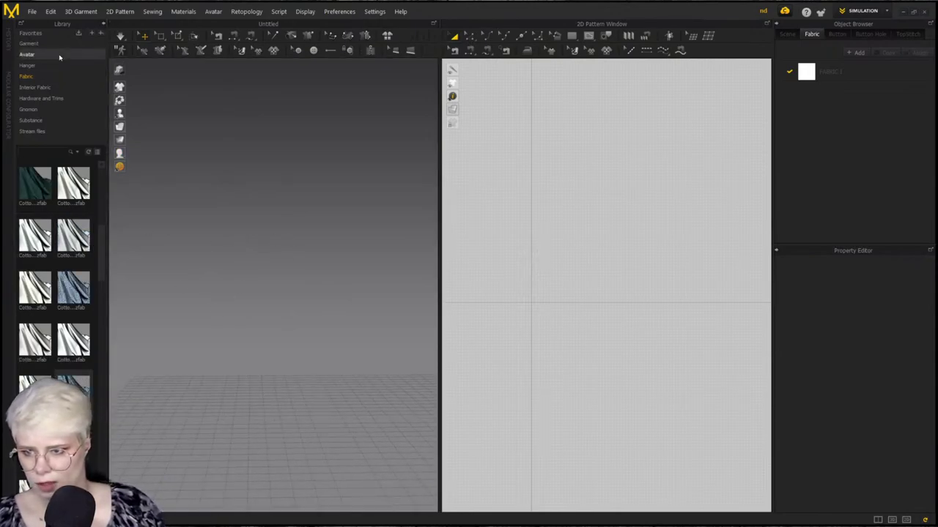
double_click(73, 338)
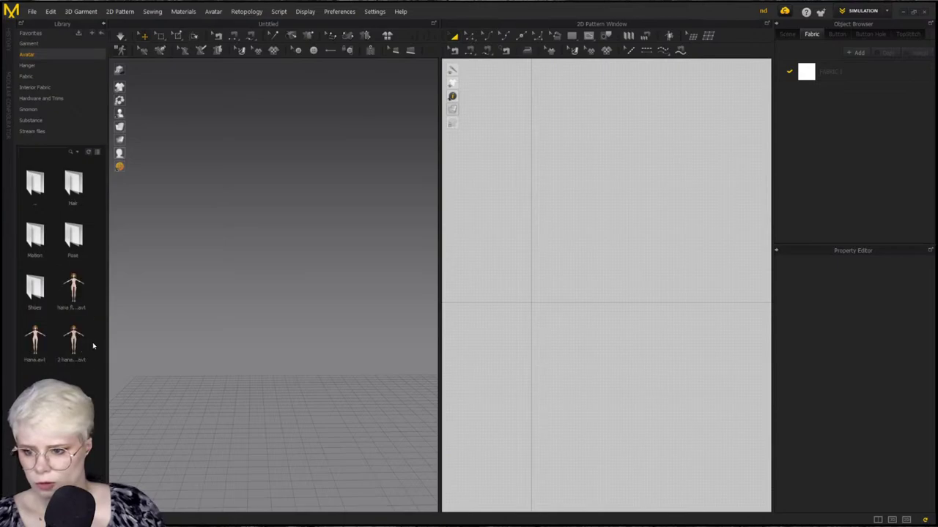
double_click(46, 337)
click(433, 264)
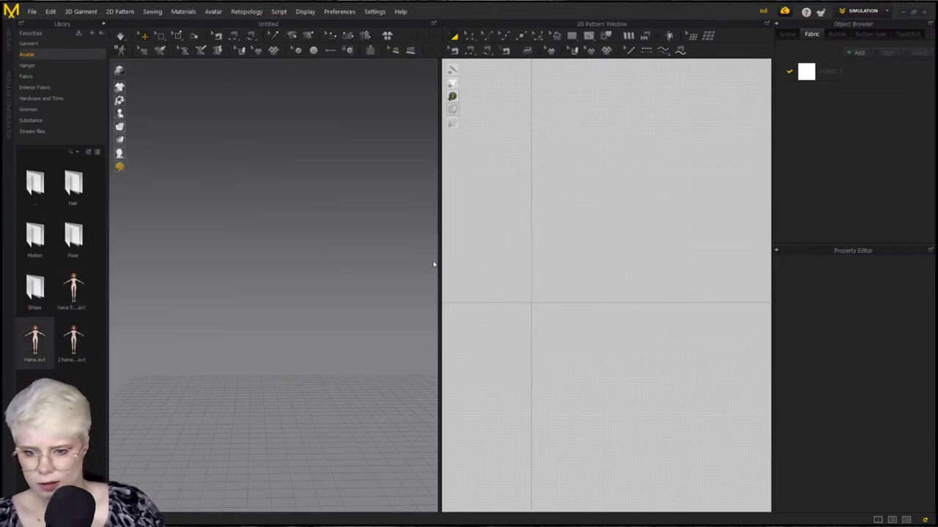
right_click(79, 308)
click(106, 312)
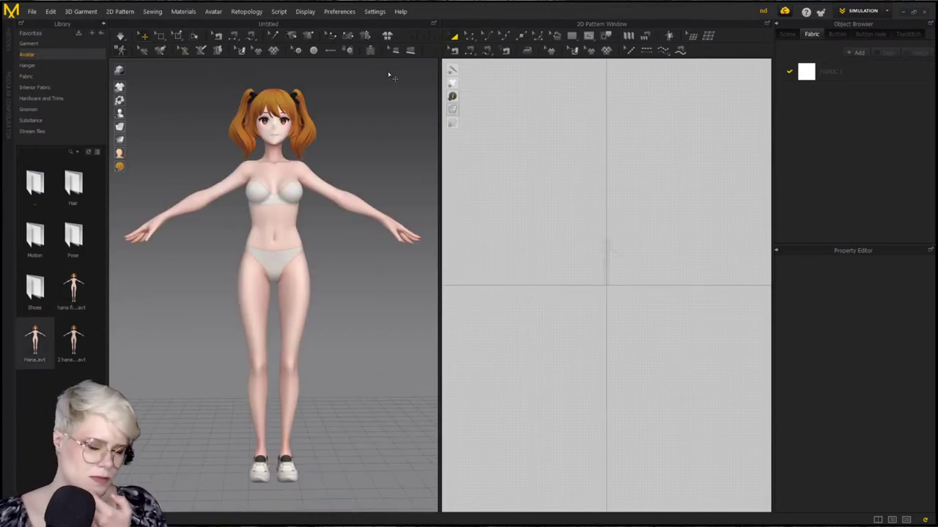
Frame the whole new avatar in both views, collapse the library and widen the 3D view
scroll(352, 171, down, 5)
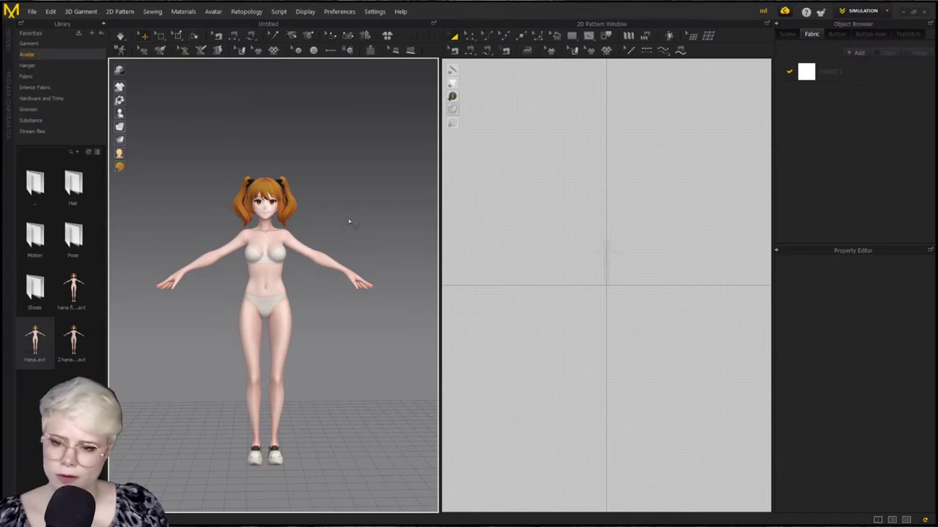
scroll(532, 266, up, 5)
scroll(531, 265, down, 5)
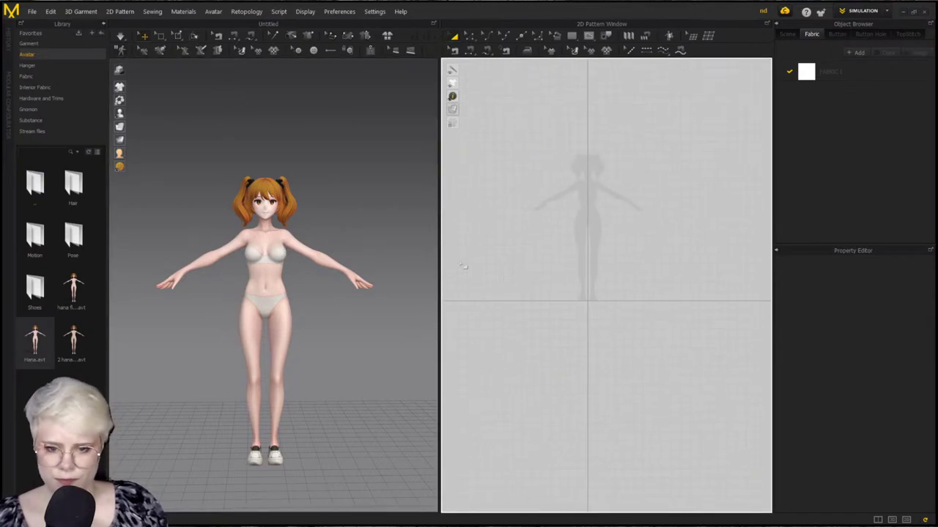
click(103, 23)
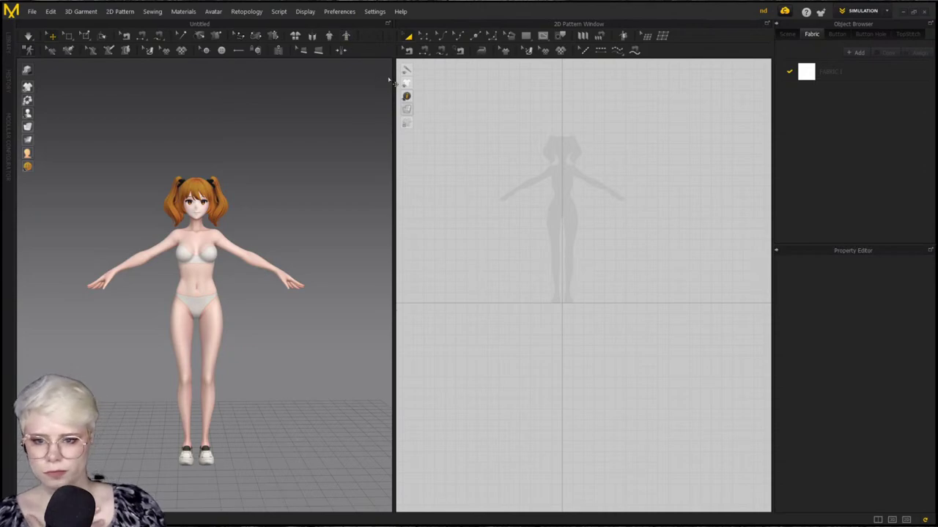
drag(392, 85, 431, 85)
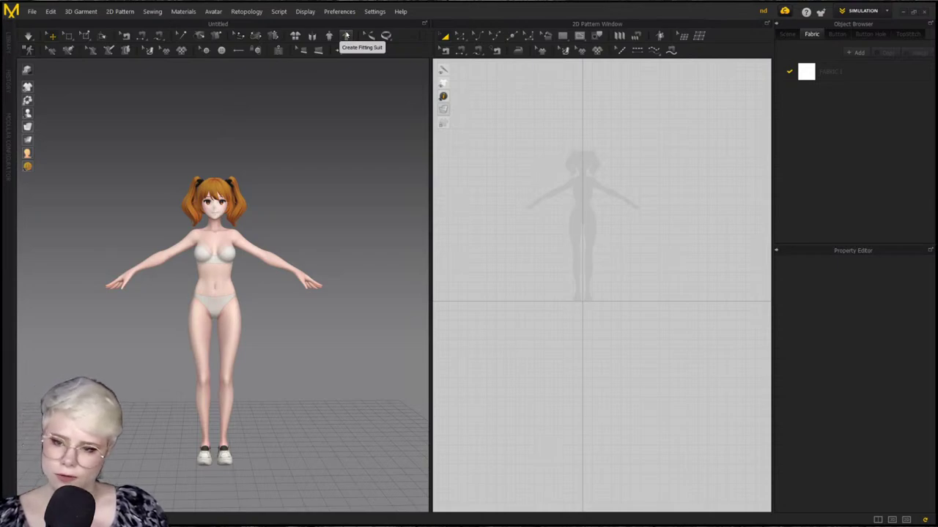
Start creating a fitting suit and draw the Upper Neck reference line with three points across the avatar's neck
click(348, 37)
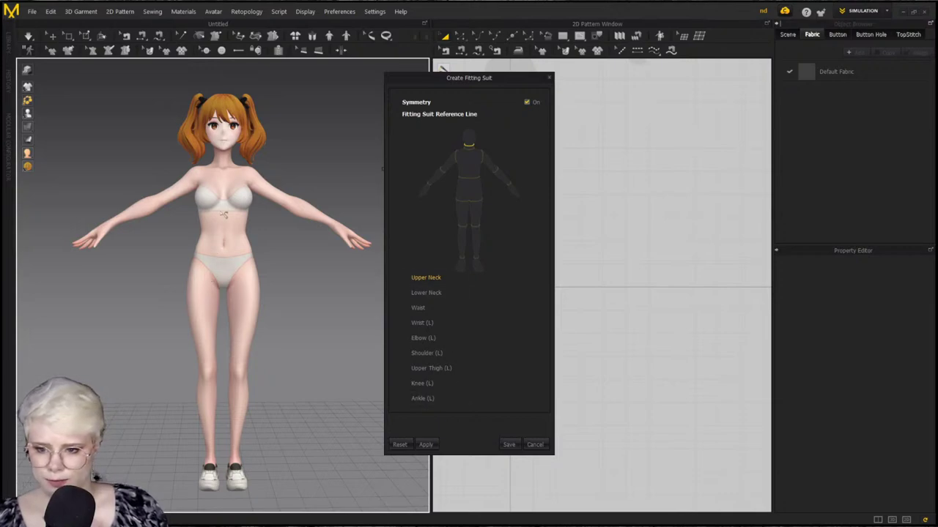
scroll(236, 183, up, 2)
scroll(225, 235, up, 2)
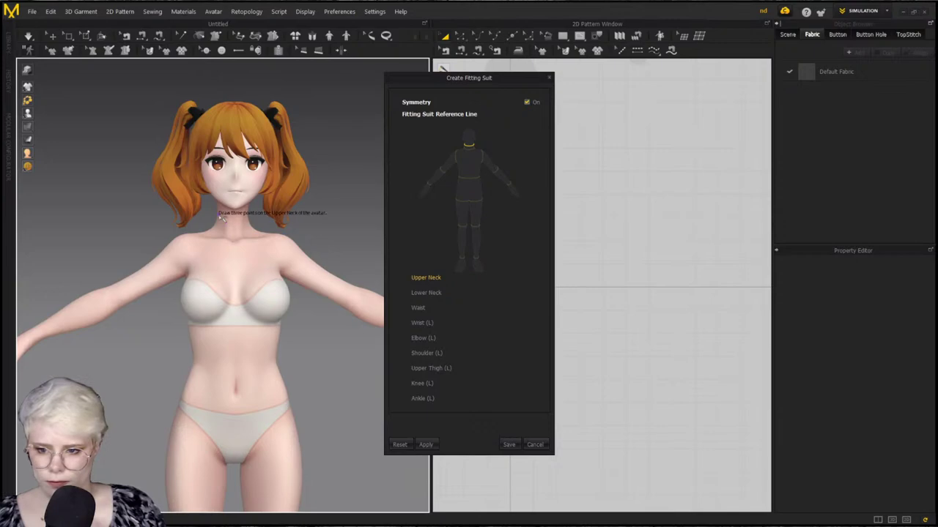
click(218, 215)
click(233, 216)
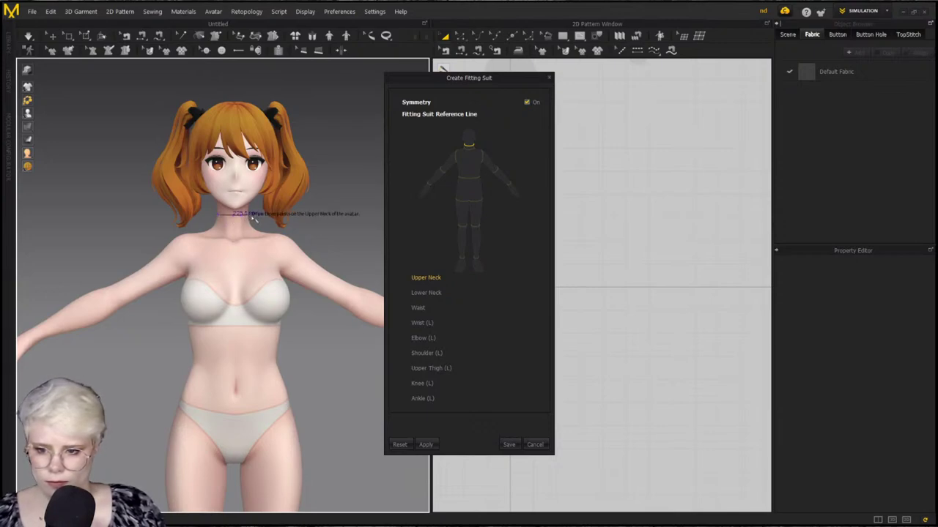
click(249, 216)
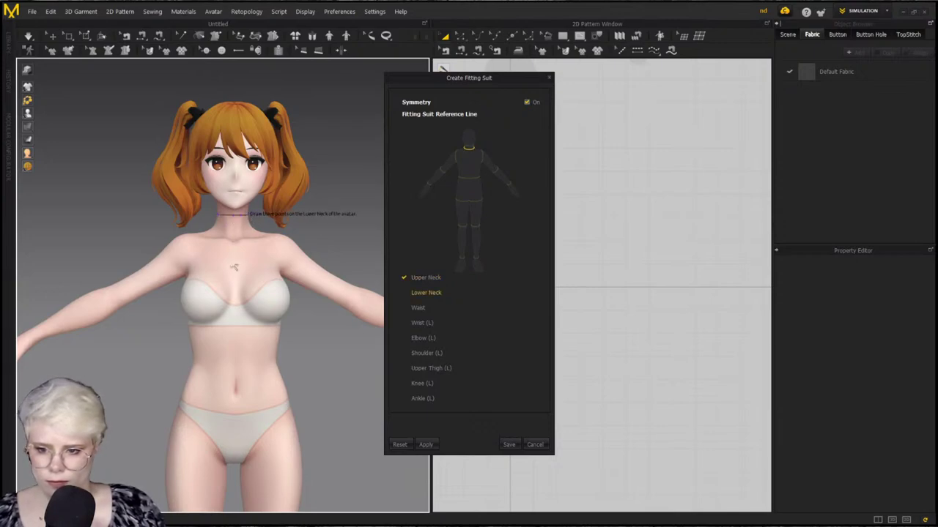
Draw the Lower Neck reference line with three points around the base of the avatar's neck
right_drag(296, 220, 245, 239)
click(220, 228)
click(214, 225)
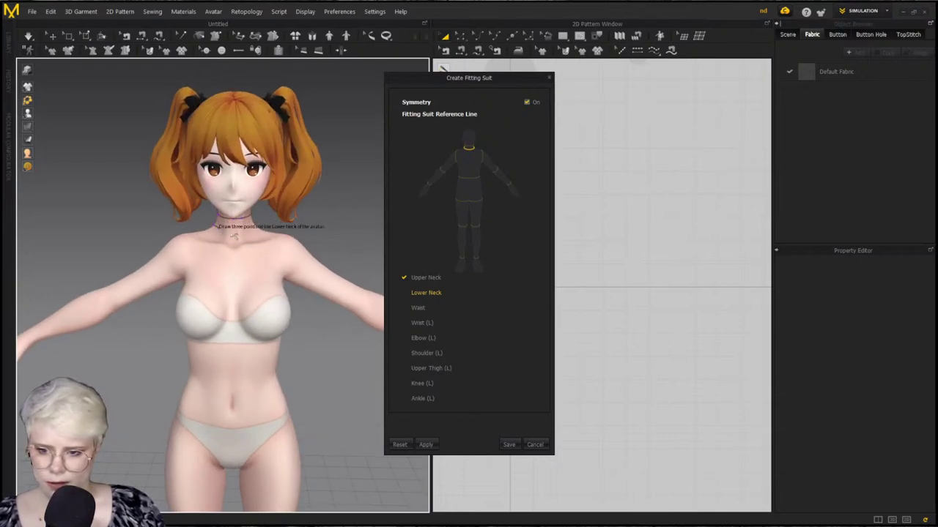
click(233, 238)
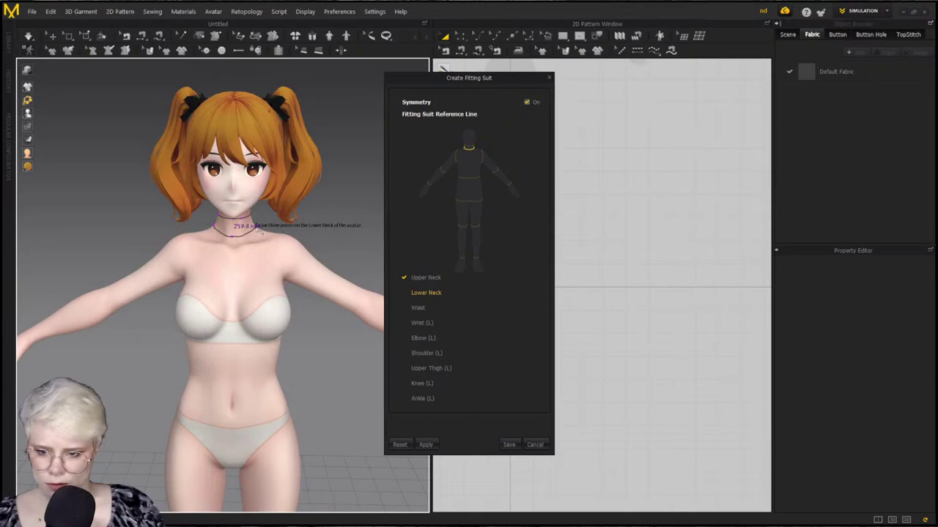
click(254, 226)
Draw the Waist reference line with three points around the avatar's midriff above the navel
right_drag(253, 225, 244, 257)
scroll(211, 350, up, 2)
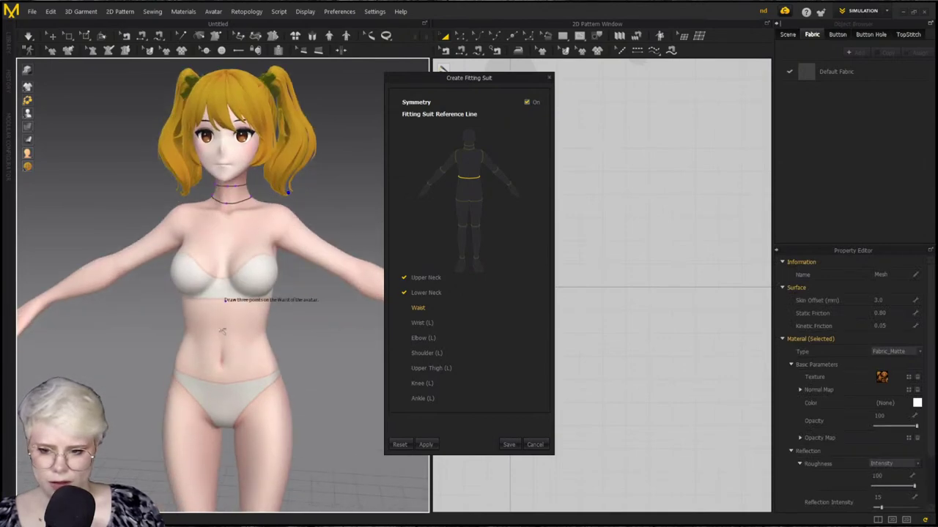
click(187, 338)
right_drag(205, 329, 242, 316)
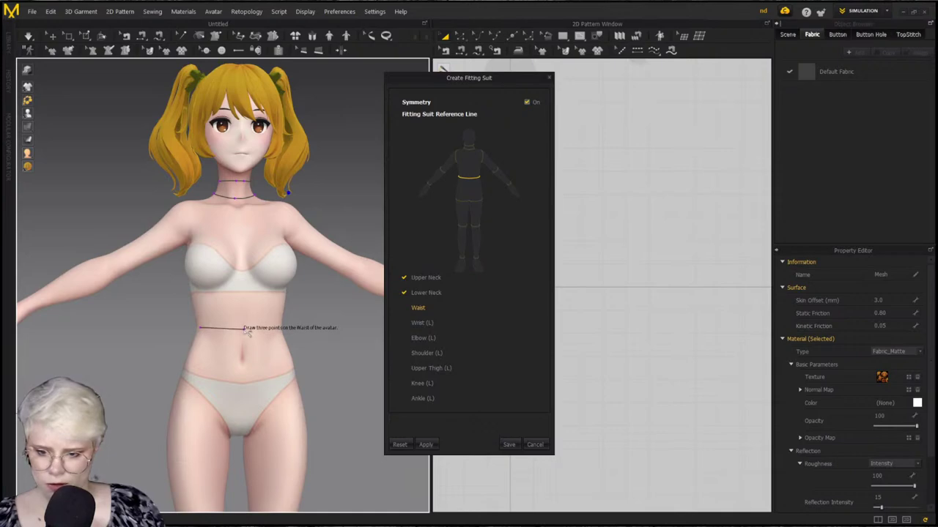
click(244, 330)
right_drag(277, 329, 196, 327)
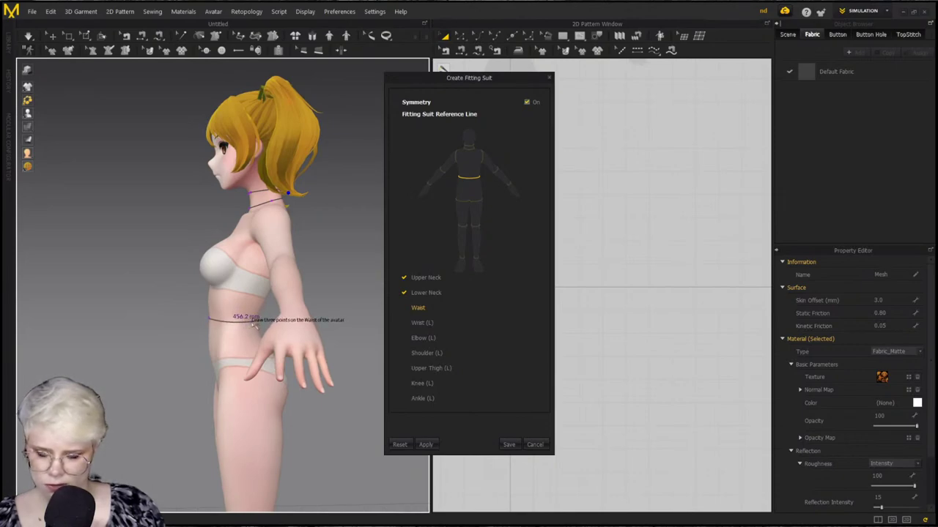
click(226, 336)
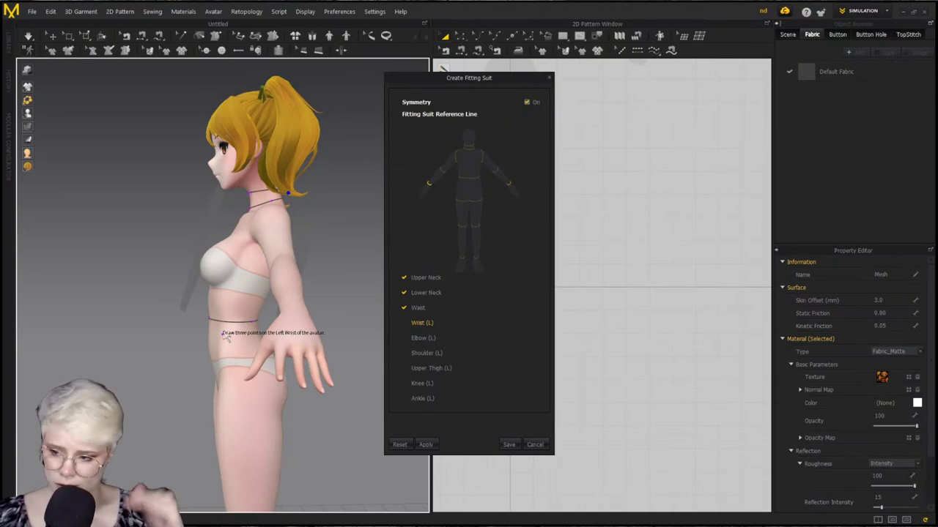
Draw the Wrist (L) reference line with three points around the avatar's wrist, just above the hand
right_drag(212, 329, 268, 337)
mouse_move(268, 341)
middle_down()
mouse_move(274, 301)
mouse_move(273, 356)
middle_up()
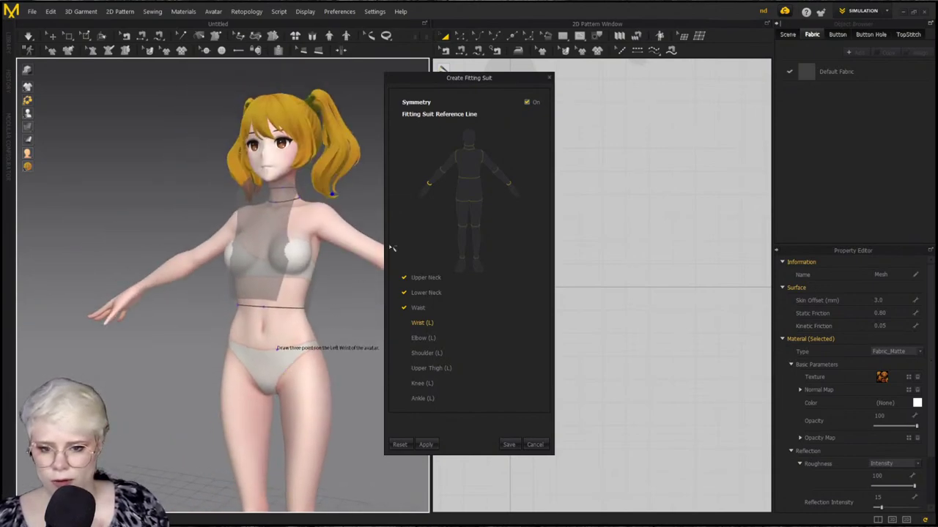
right_drag(201, 355, 248, 339)
middle_drag(189, 326, 241, 310)
scroll(241, 310, up, 5)
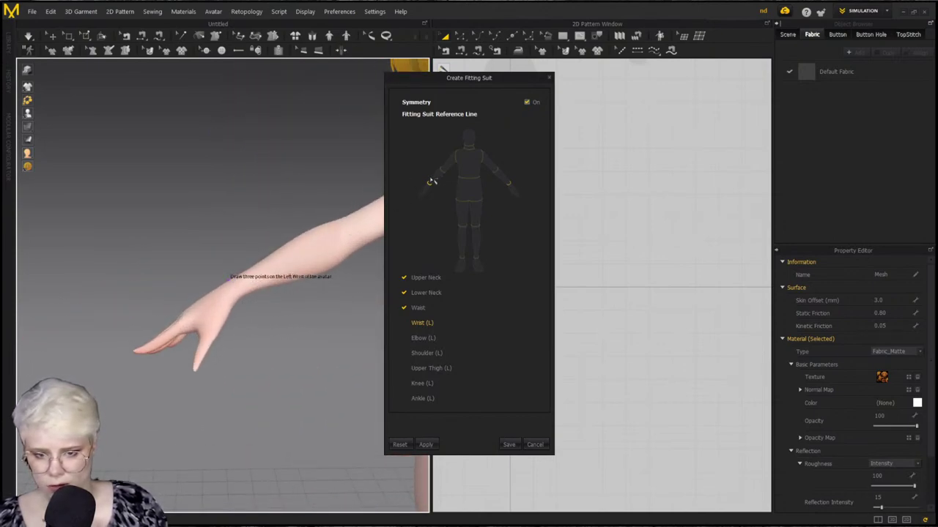
click(228, 283)
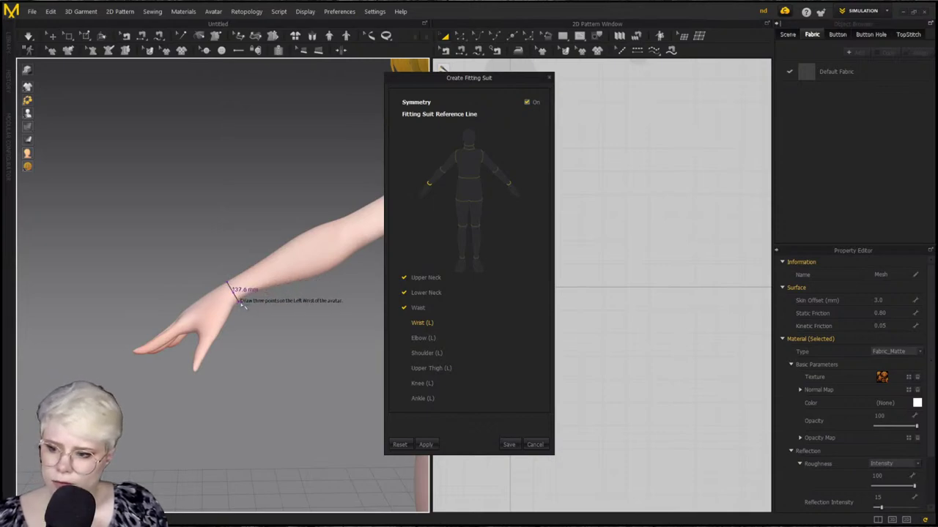
click(241, 300)
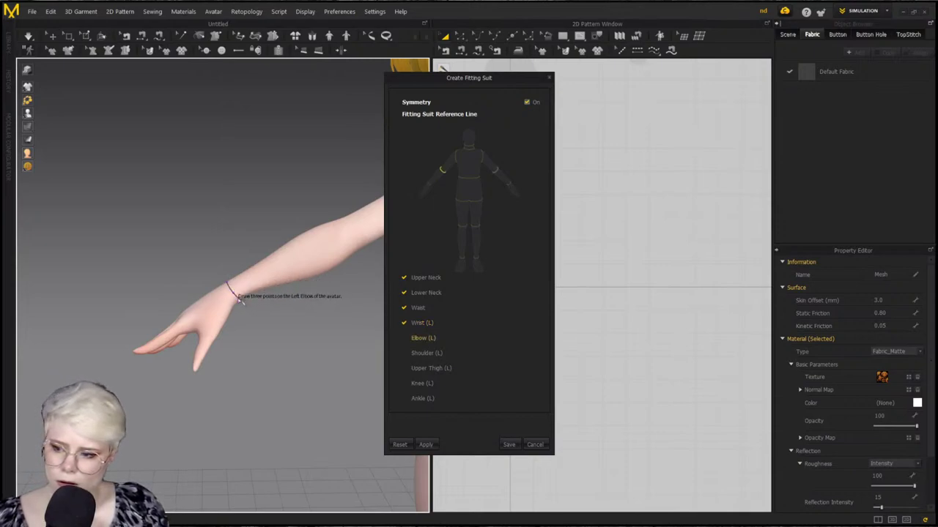
click(237, 295)
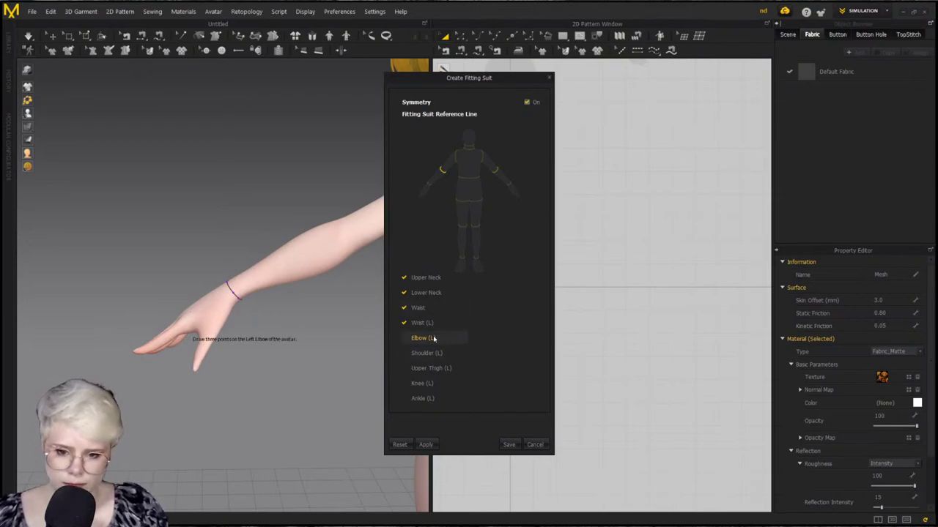
Draw the Elbow (L) reference line around the middle of the arm and the Shoulder (L) line around the armhole
scroll(249, 289, down, 2)
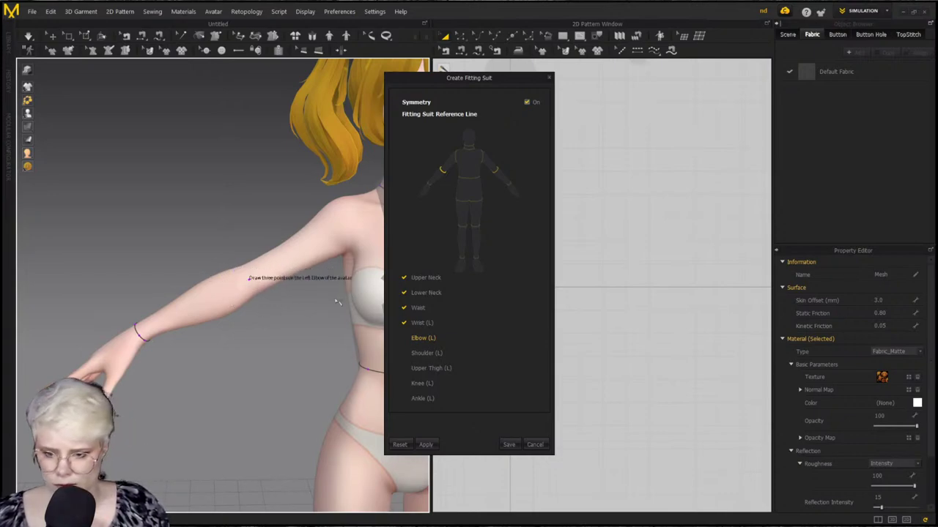
right_drag(337, 302, 212, 308)
click(224, 299)
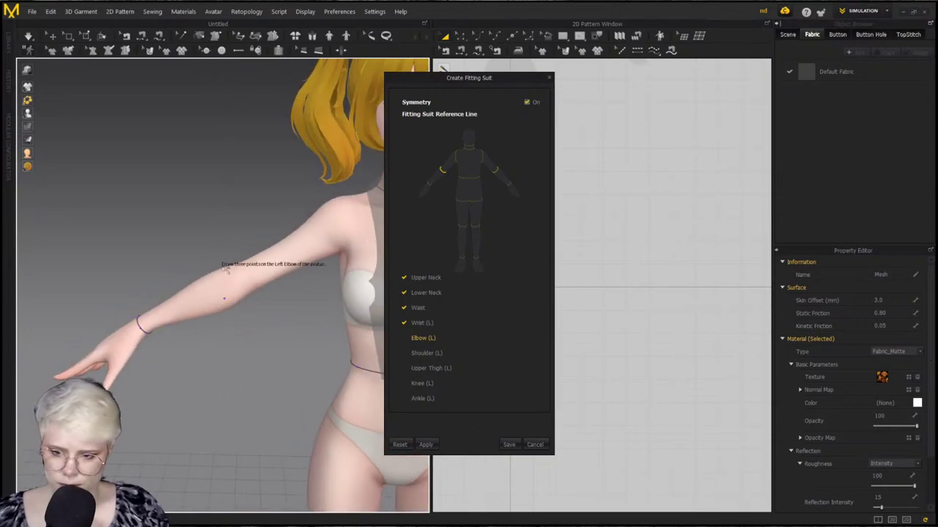
click(226, 266)
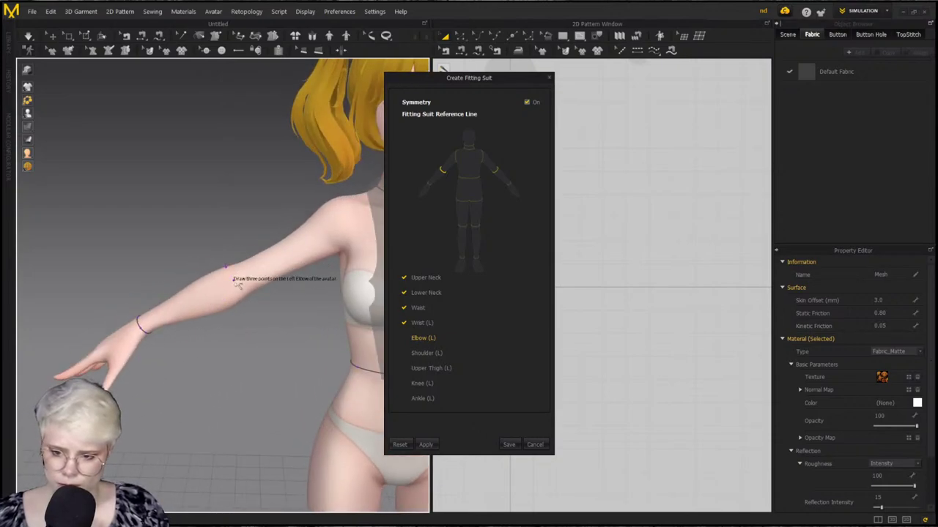
click(283, 271)
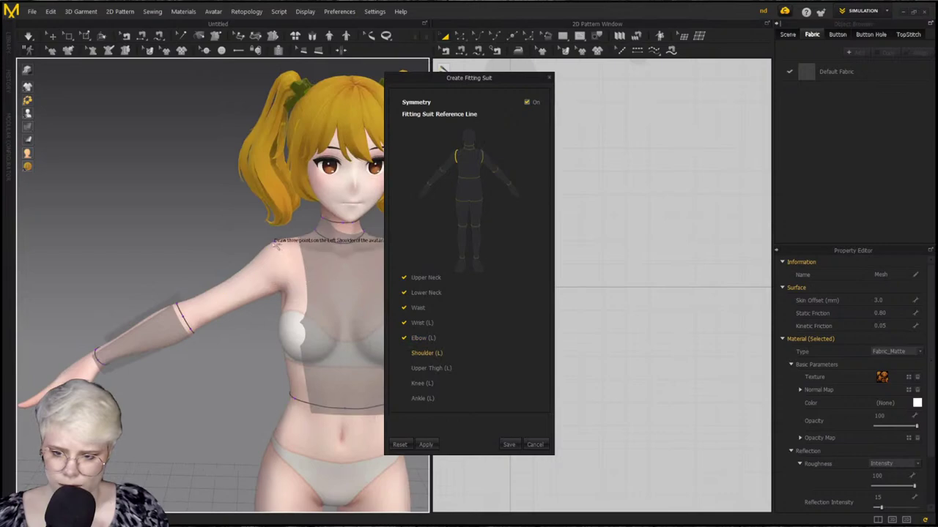
click(280, 287)
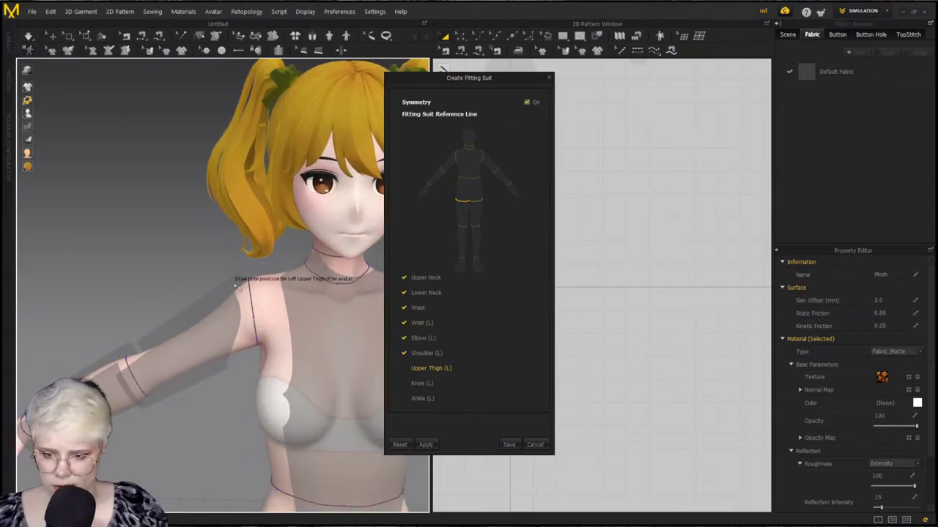
Draw the Upper Thigh (L) reference line with three points around the thigh, just below the crotch
mouse_move(258, 303)
right_down()
mouse_move(296, 309)
mouse_move(248, 311)
right_up()
middle_drag(248, 311, 158, 285)
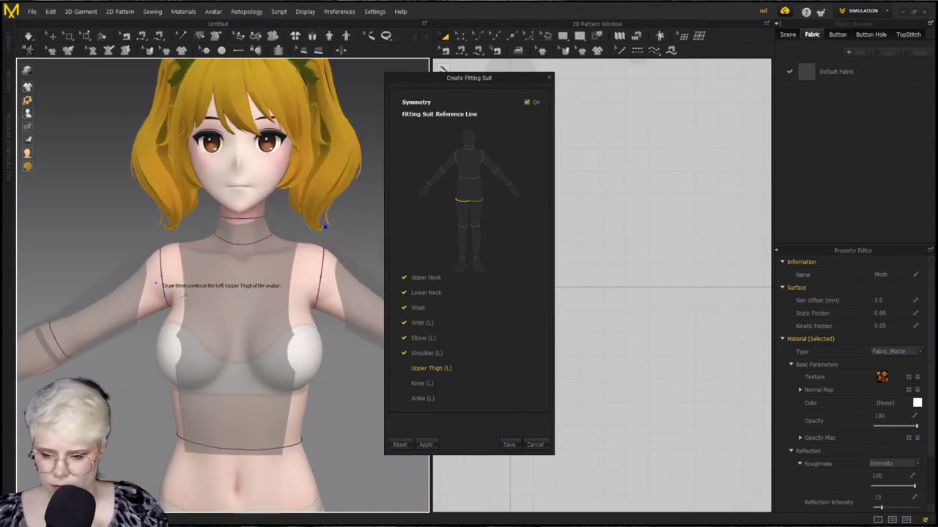
scroll(206, 359, down, 5)
middle_drag(206, 359, 245, 287)
scroll(219, 311, up, 2)
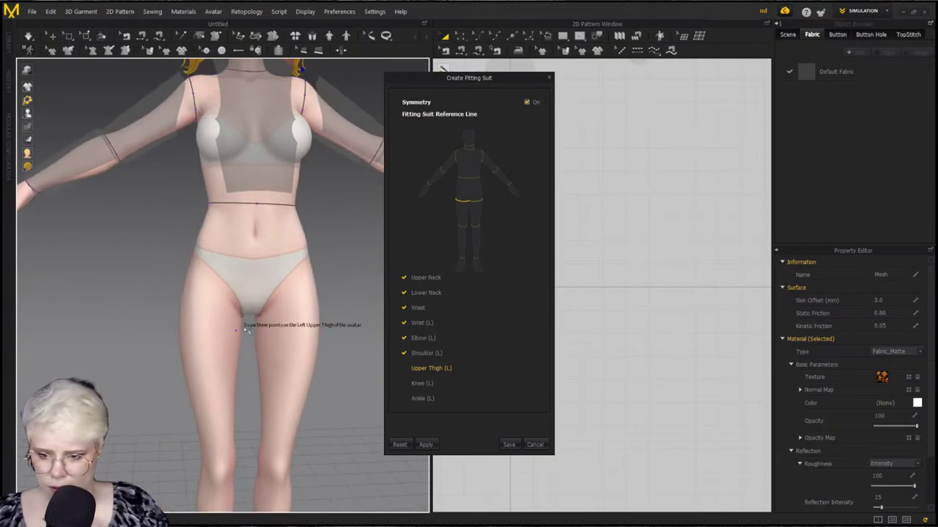
click(182, 326)
right_drag(189, 323, 244, 316)
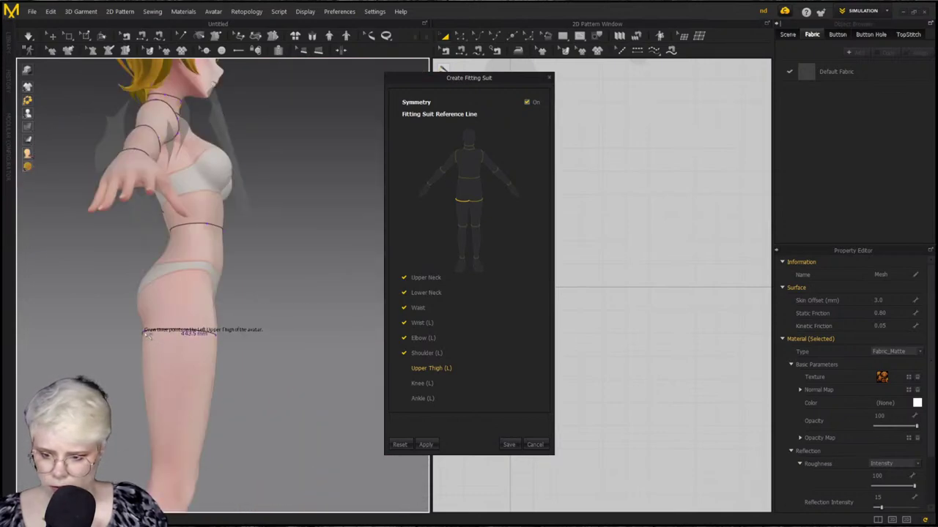
click(152, 338)
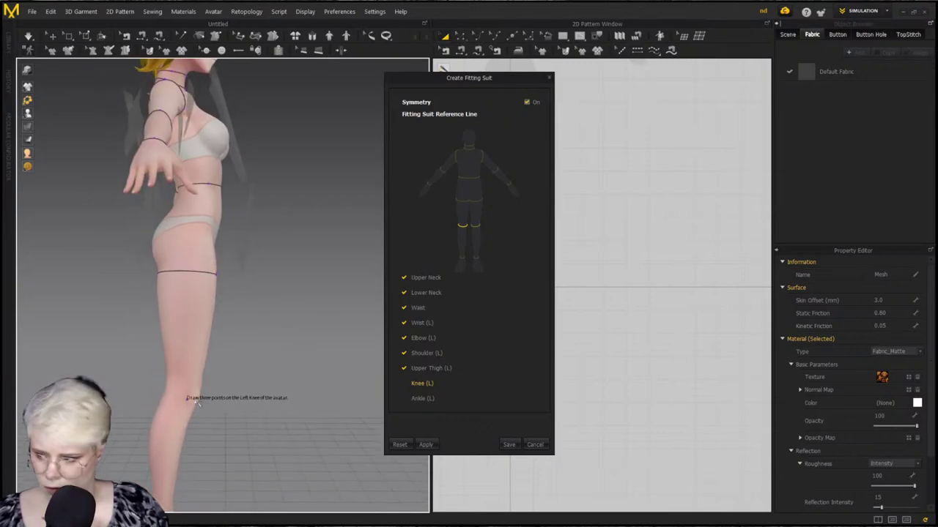
Draw the Knee (L) reference line and a level Ankle (L) reference line just above the shoes
click(197, 400)
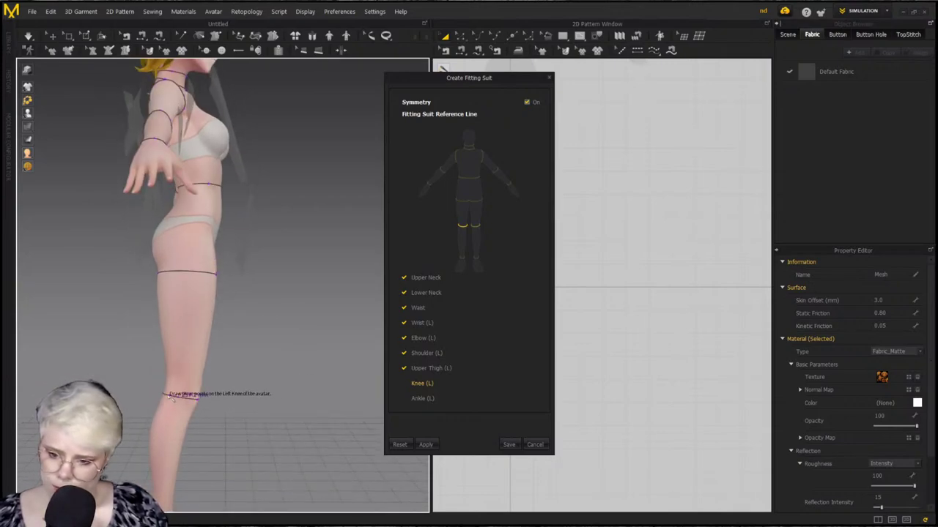
click(166, 397)
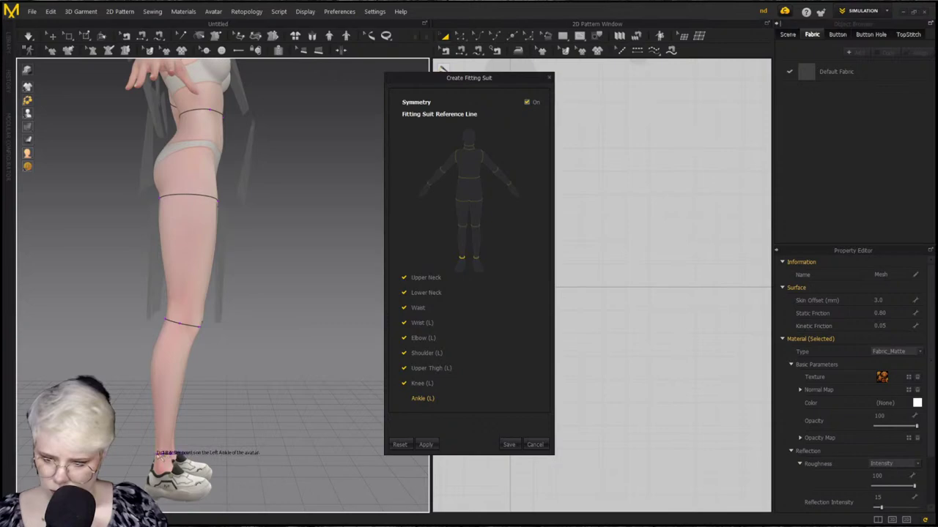
click(186, 447)
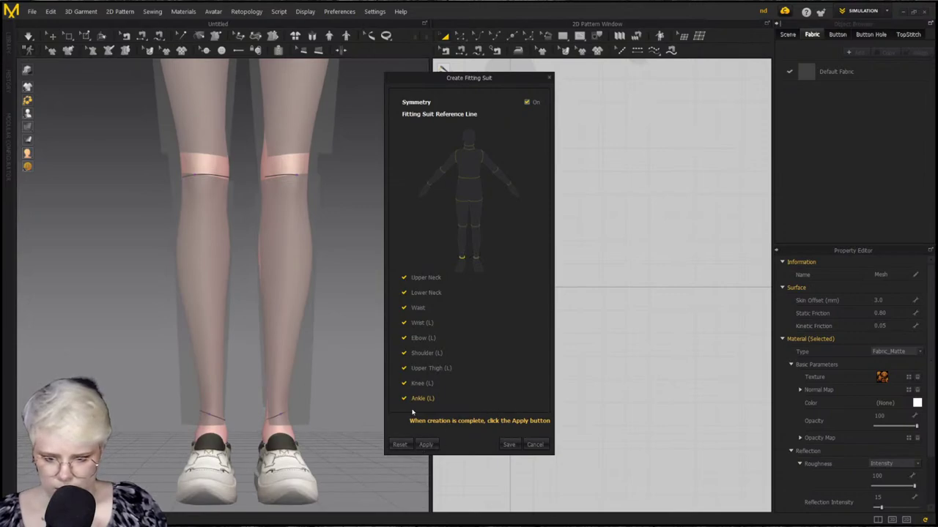
click(221, 417)
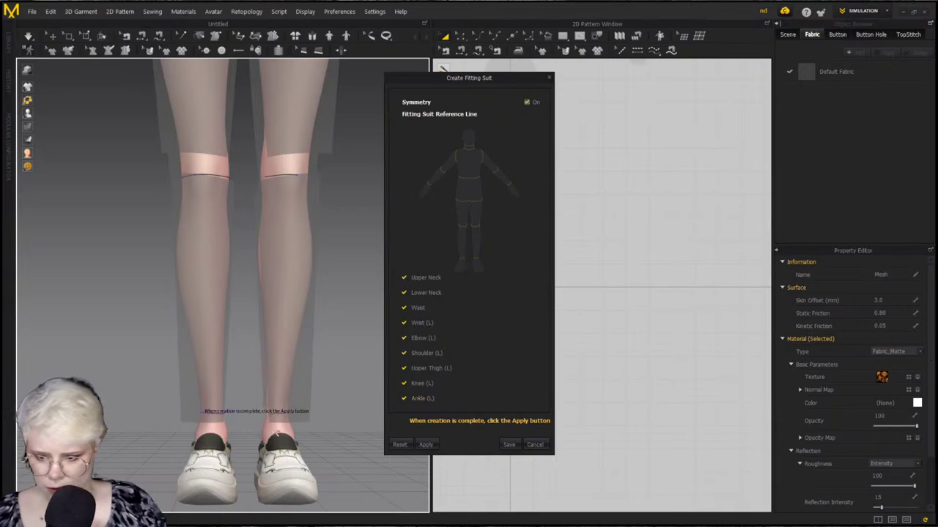
click(209, 412)
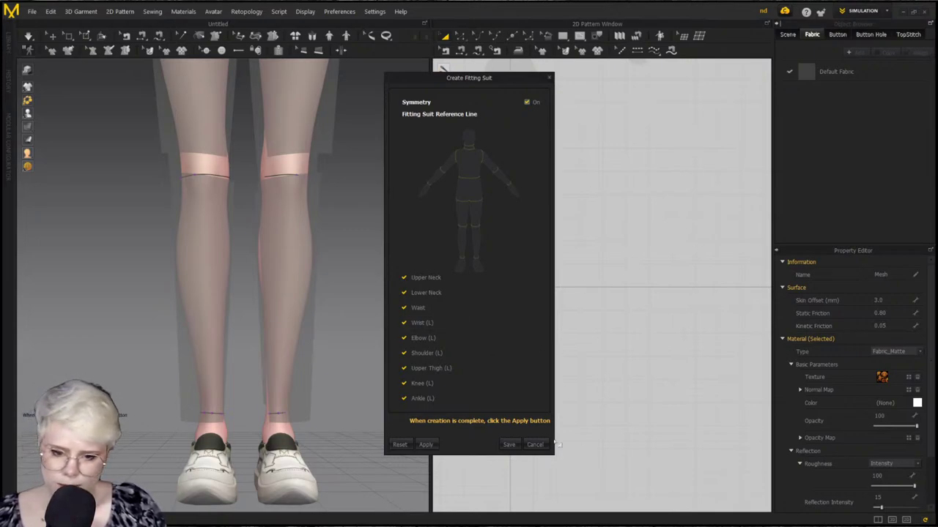
Apply the completed reference lines to generate the fitting suit and view the whole avatar from the front
click(509, 445)
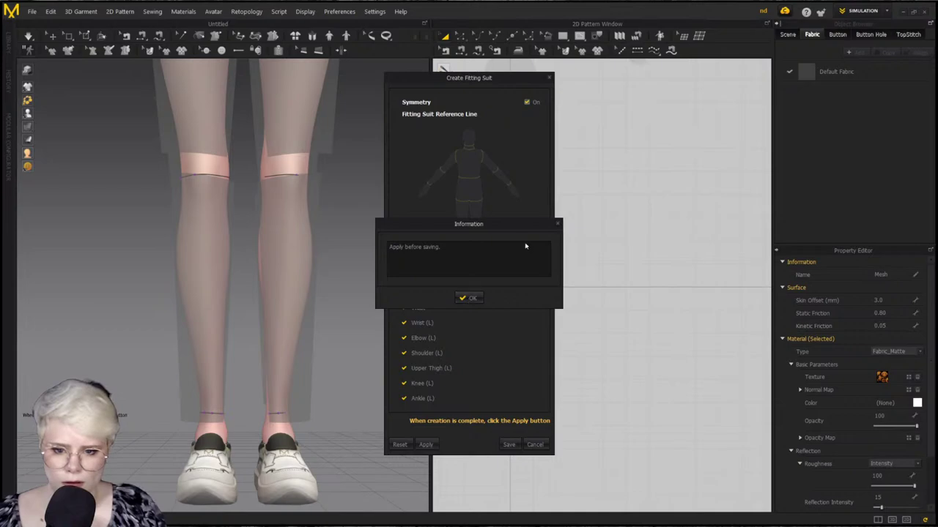
click(558, 223)
click(426, 445)
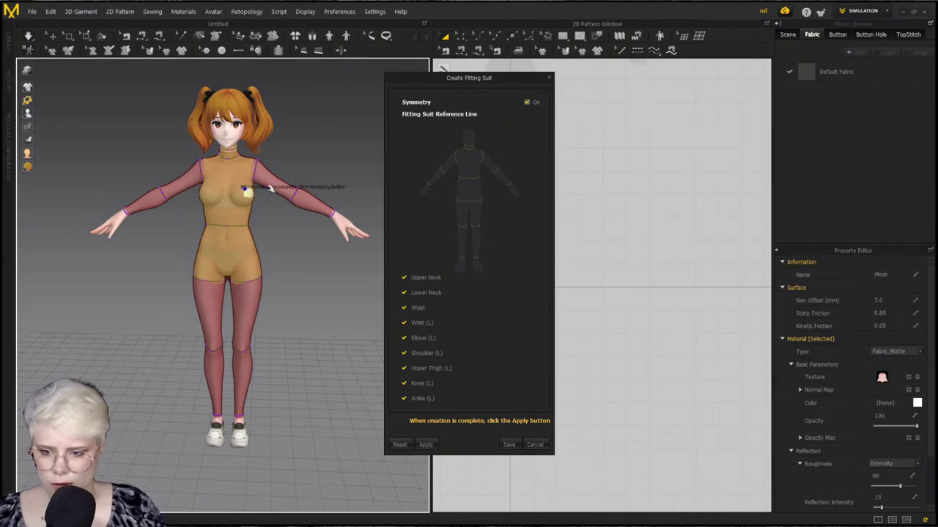
click(289, 187)
right_drag(268, 227, 246, 197)
key(2)
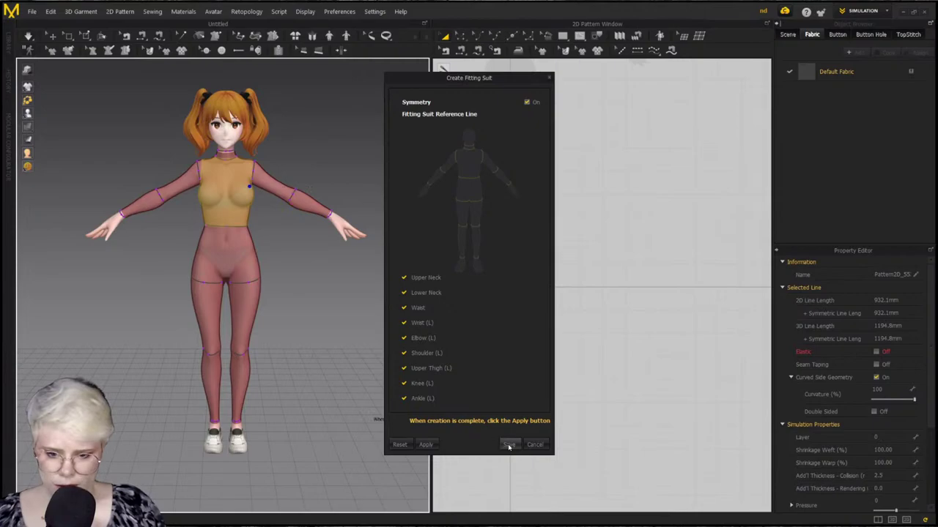
Save the fitting suit avatar over the existing hana fit suit.avt in the Stylized folder and close Create Fitting Suit
click(509, 445)
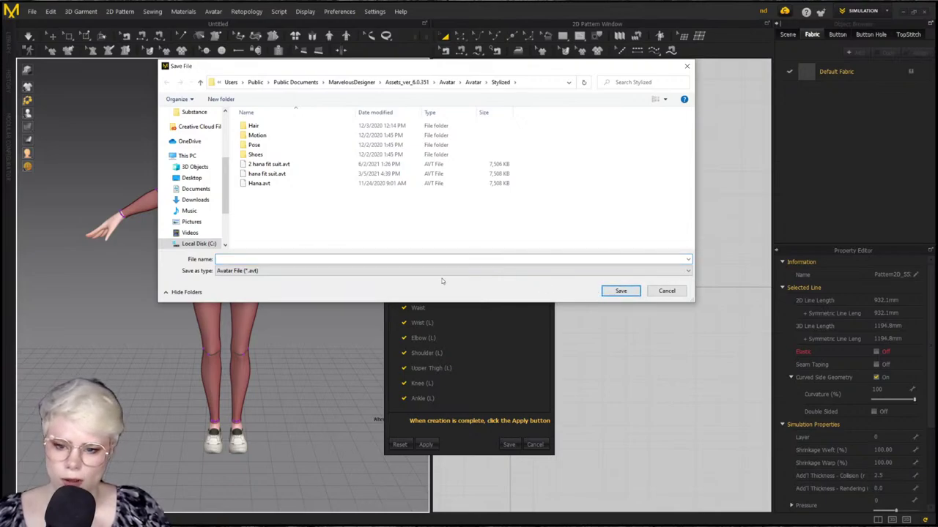
click(269, 175)
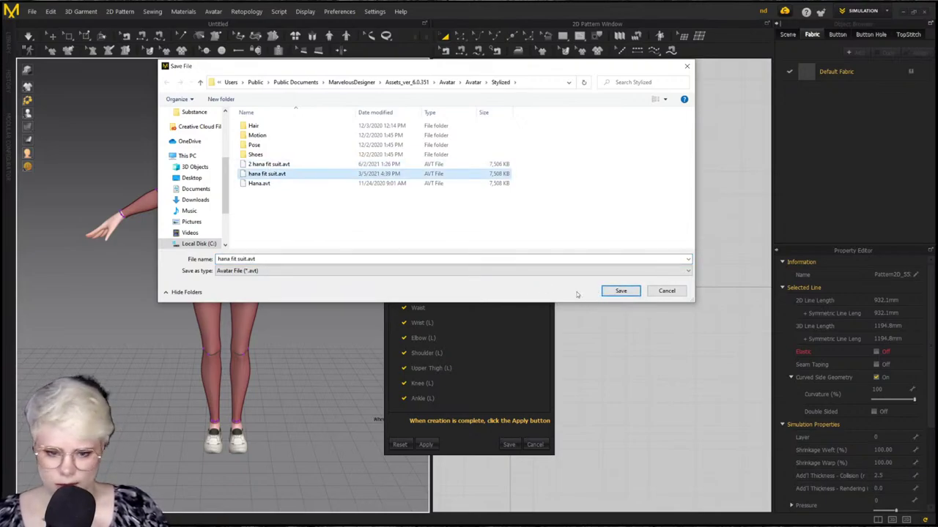
click(621, 291)
click(489, 269)
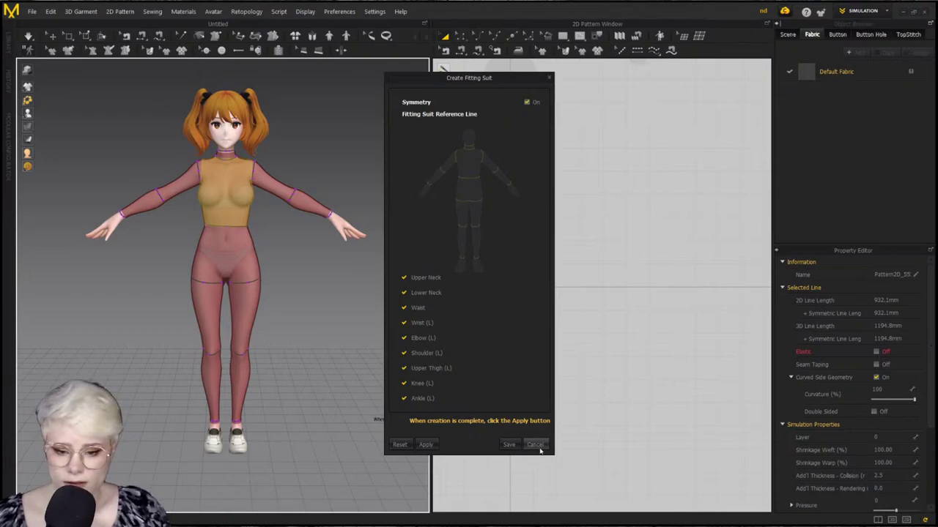
click(551, 78)
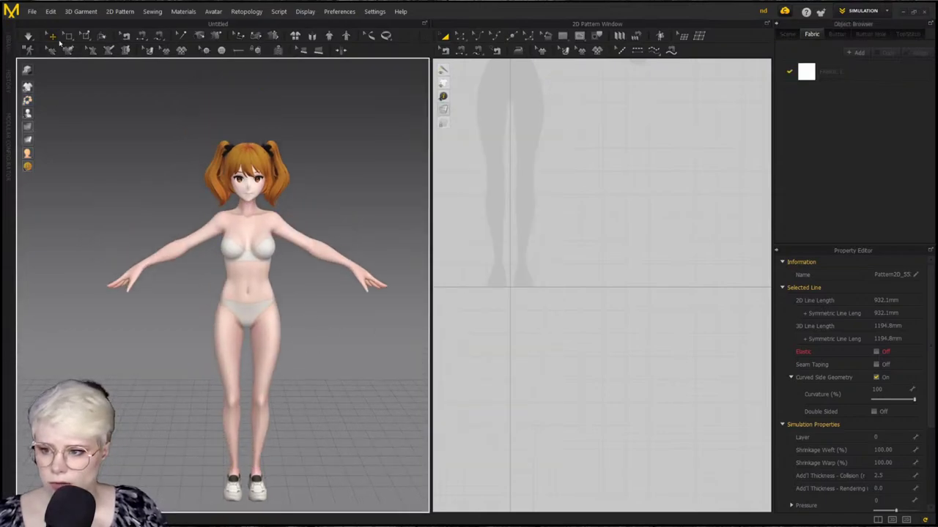
Delete the current avatar from the scene and load hana fit suit.avt from the avatar library
click(260, 227)
key(Delete)
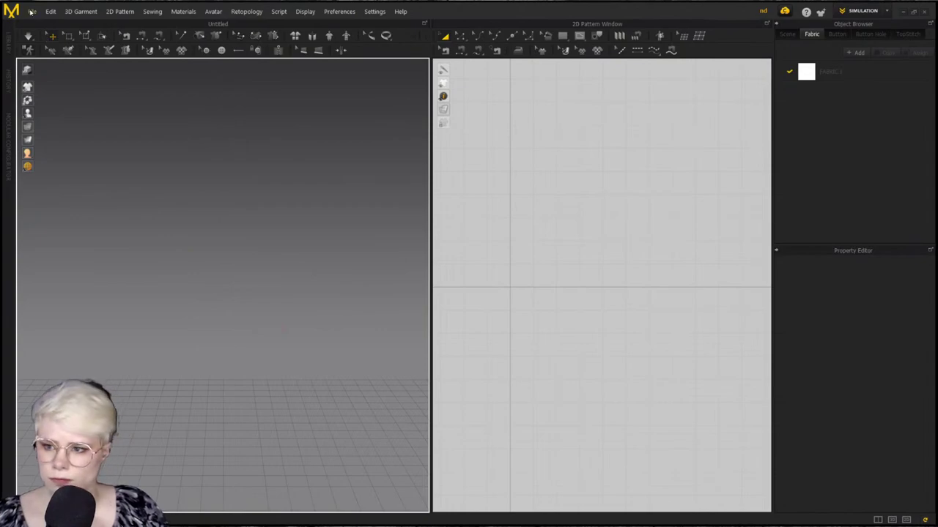
click(31, 11)
click(9, 41)
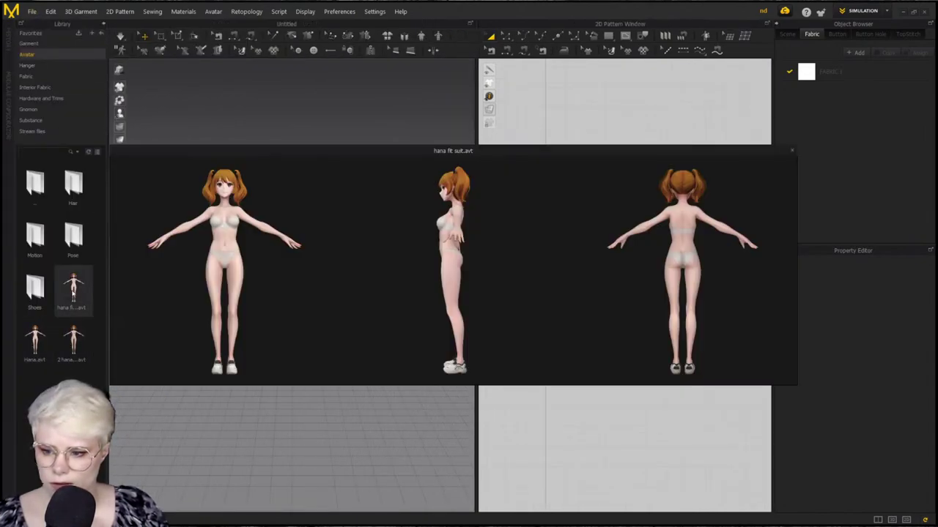
double_click(74, 289)
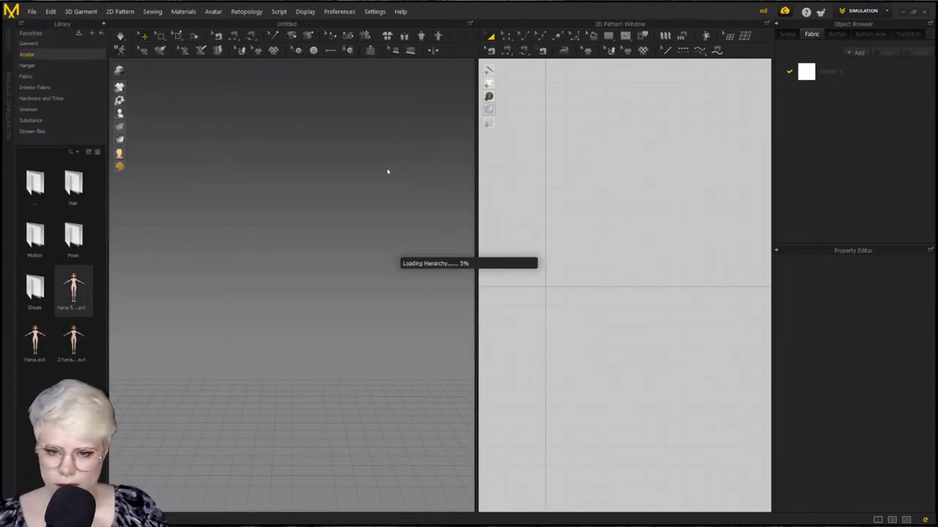
Open the overall look.zprj project from the Cottage core folder, loading only its garment and excluding its avatar
click(32, 11)
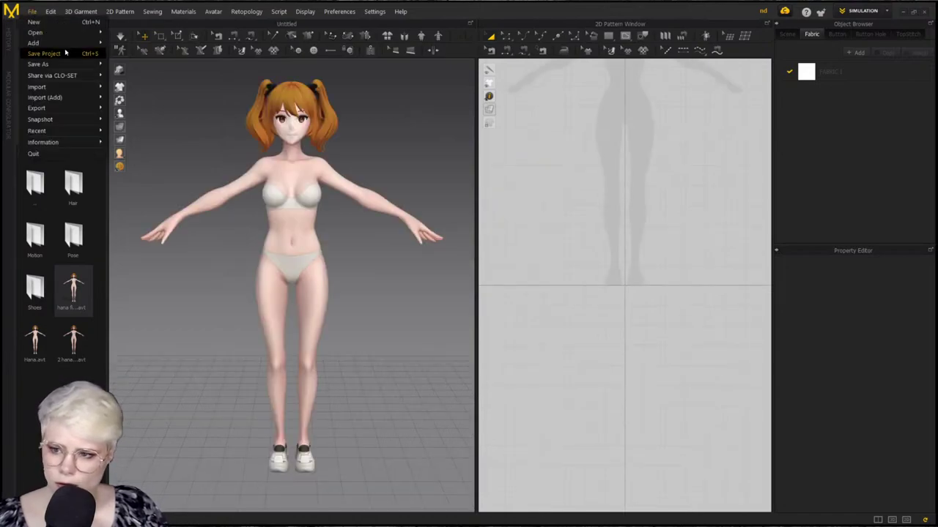
mouse_move(37, 32)
click(132, 32)
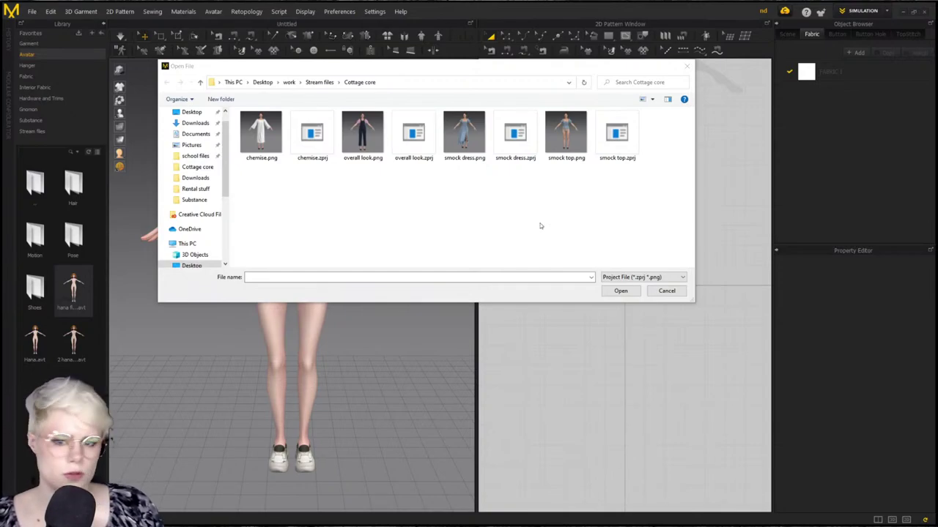
click(362, 133)
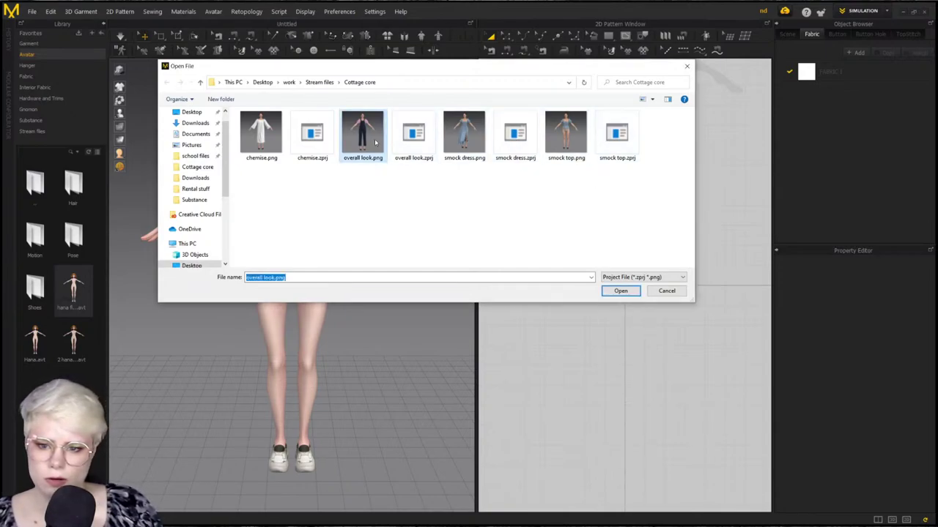
click(414, 133)
click(621, 290)
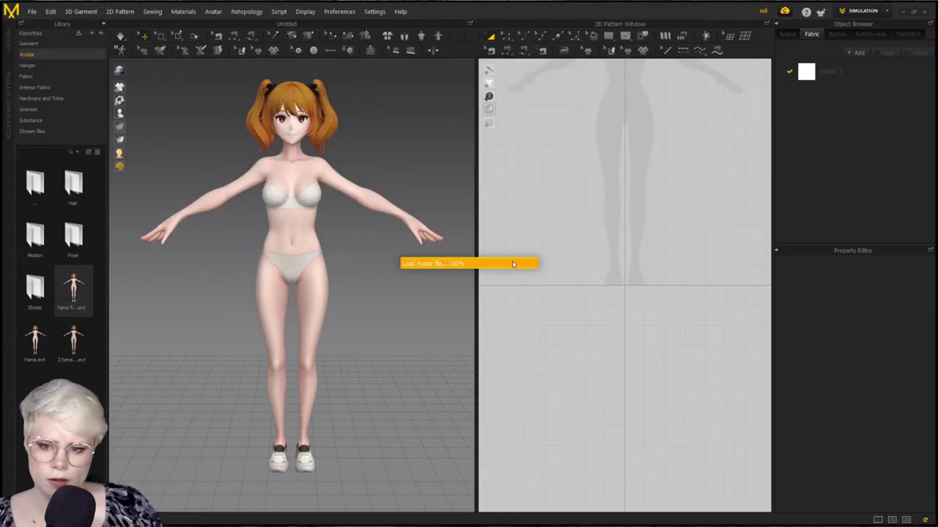
click(423, 272)
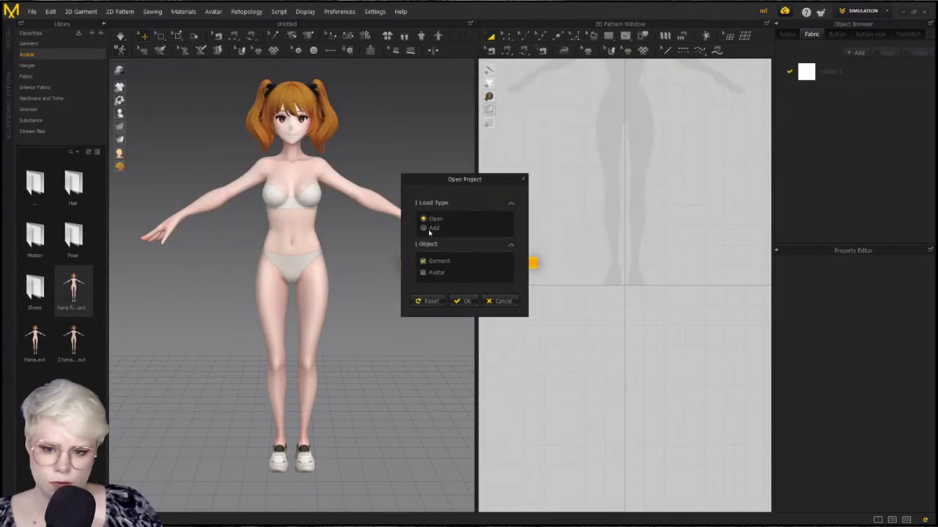
click(473, 373)
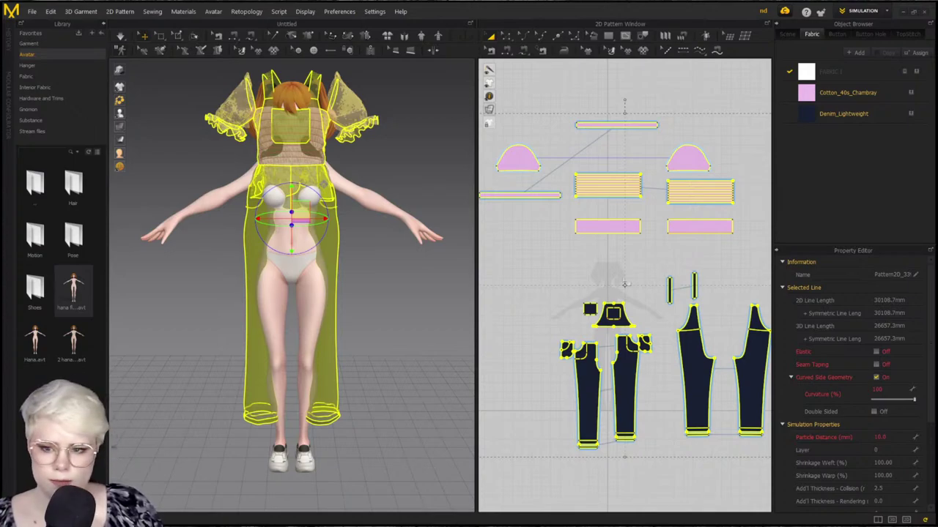
Move the whole loaded garment beside the avatar and apply Auto Fitting with Maintain Pattern Curvature at 100%
scroll(347, 214, down, 3)
middle_drag(347, 214, 334, 246)
drag(290, 224, 473, 223)
scroll(472, 223, down, 1)
middle_drag(473, 223, 370, 218)
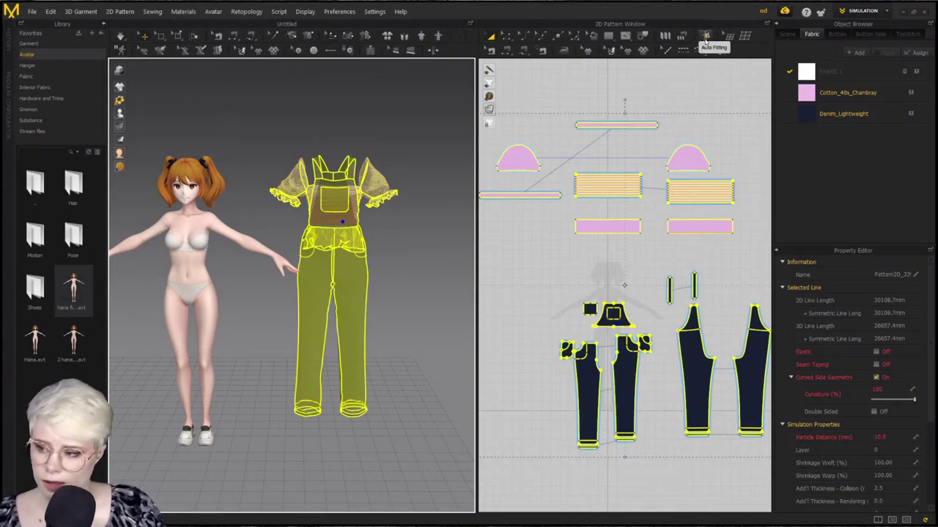
click(705, 37)
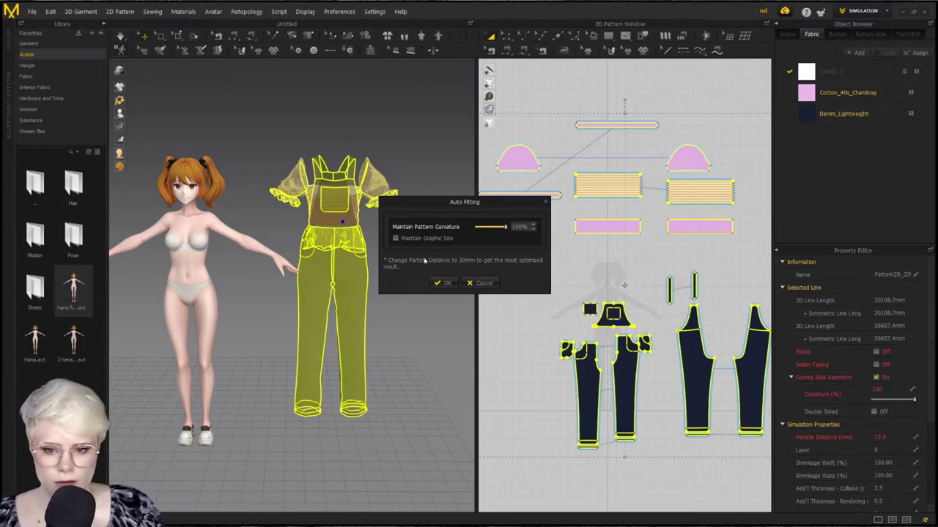
click(443, 282)
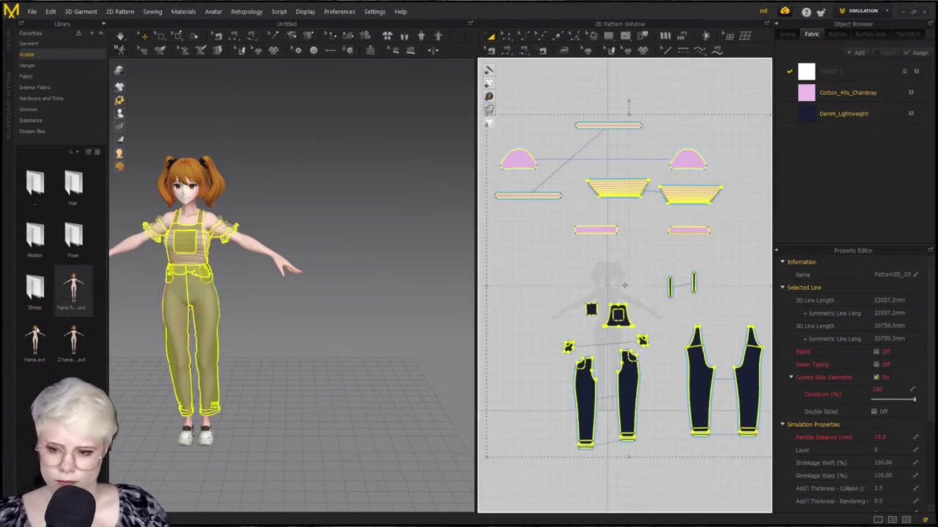
Show the fitted garment with its opaque textured surface and clear the pattern selection
middle_drag(201, 305, 293, 310)
right_drag(293, 309, 315, 303)
scroll(317, 301, up, 3)
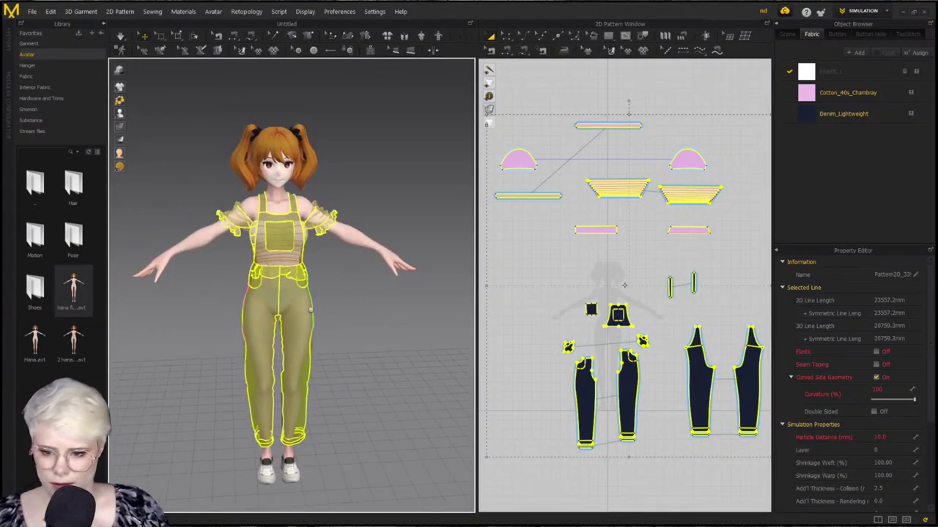
middle_drag(311, 307, 317, 263)
click(120, 126)
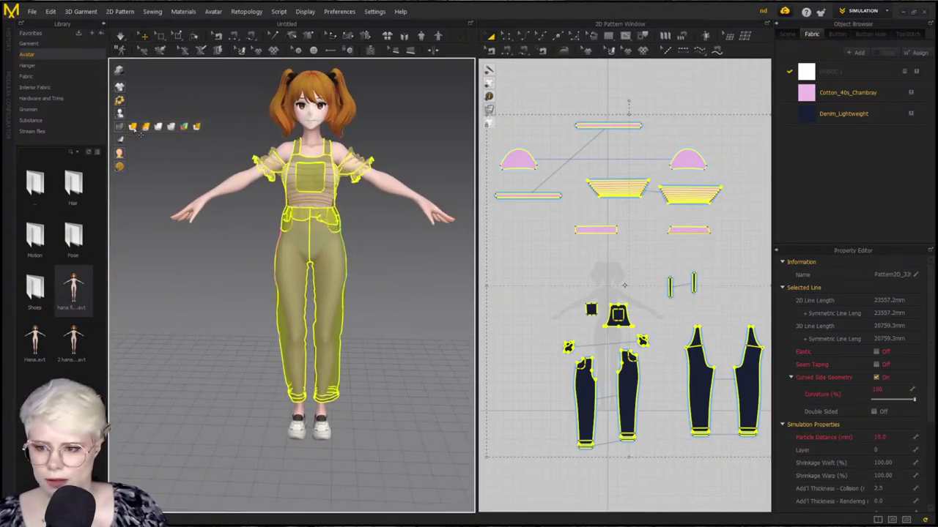
click(137, 126)
click(203, 235)
Examine the fitted overalls and puff-sleeve top from the front, hems and back, along with the resized trouser patterns
right_drag(280, 239, 366, 233)
middle_drag(367, 233, 293, 299)
scroll(293, 298, up, 3)
right_drag(292, 298, 197, 269)
middle_drag(251, 352, 280, 260)
scroll(280, 259, down, 2)
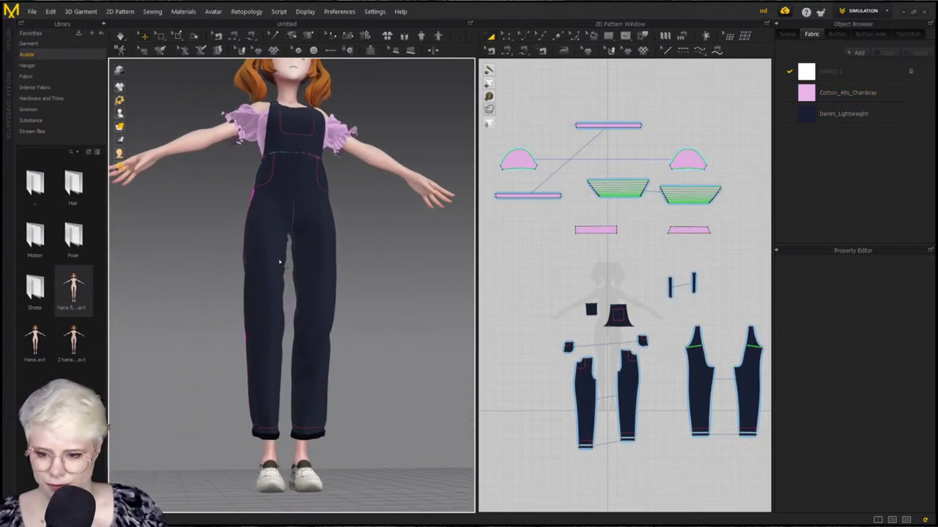
right_drag(280, 259, 272, 286)
middle_drag(619, 423, 614, 355)
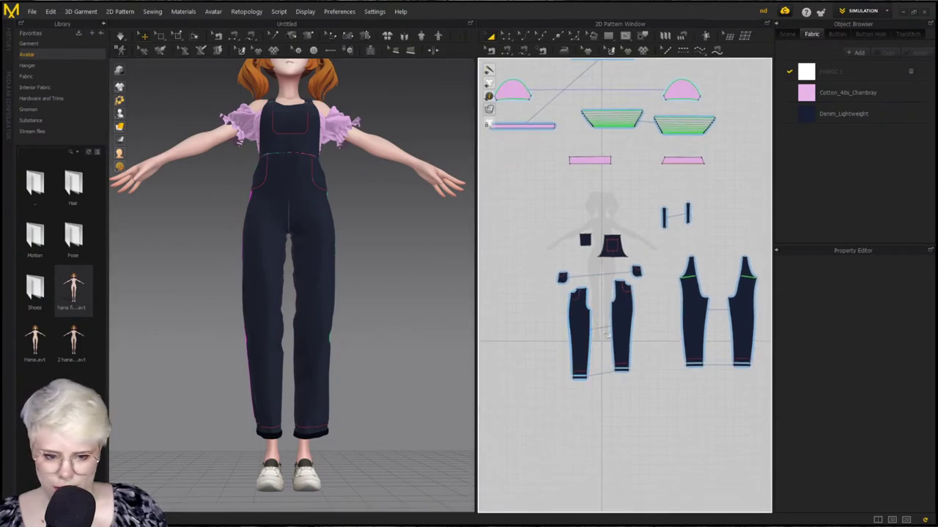
scroll(614, 355, up, 3)
scroll(339, 404, up, 1)
scroll(328, 390, down, 2)
middle_drag(324, 377, 317, 403)
right_drag(317, 403, 308, 380)
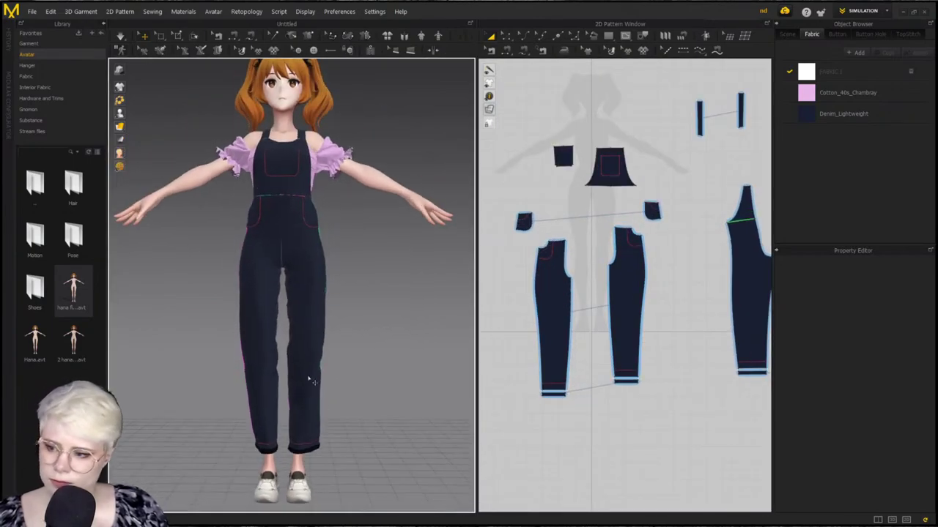
right_drag(244, 307, 337, 359)
scroll(246, 261, up, 5)
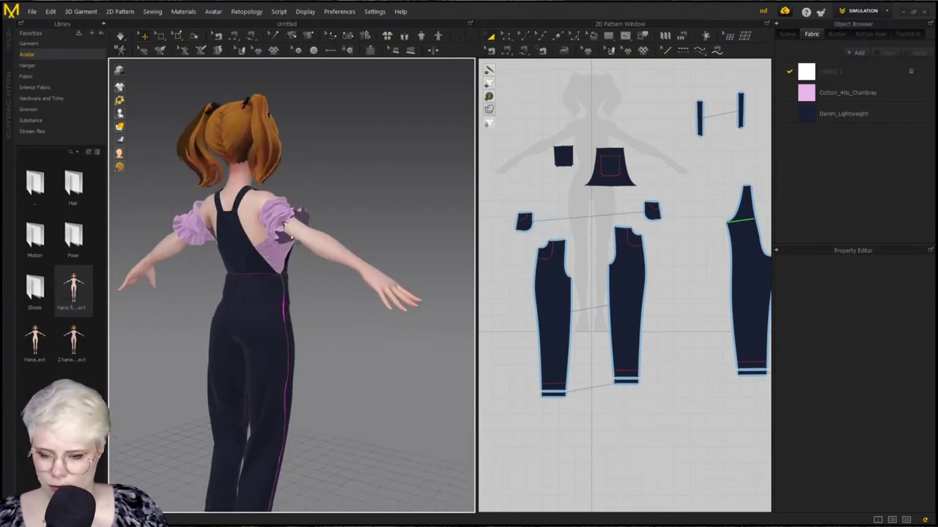
Simulate the garment, pull the smocked top's back panel up towards the avatar's neck, and stop the simulation
key(space)
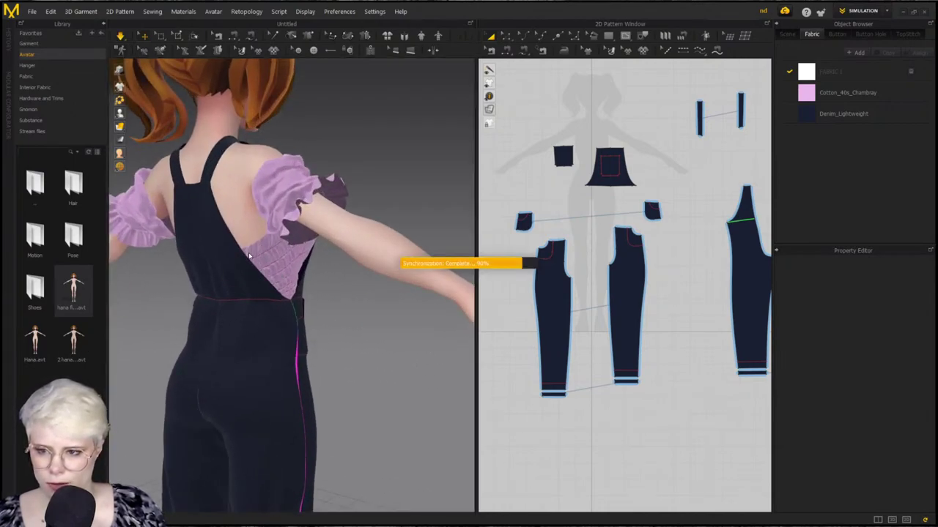
key(space)
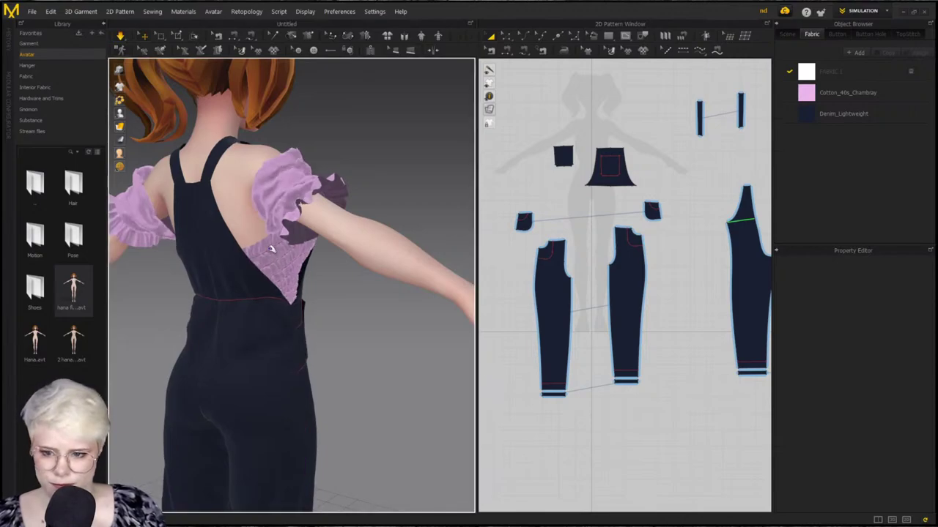
right_drag(283, 202, 394, 191)
right_drag(247, 234, 255, 268)
click(249, 252)
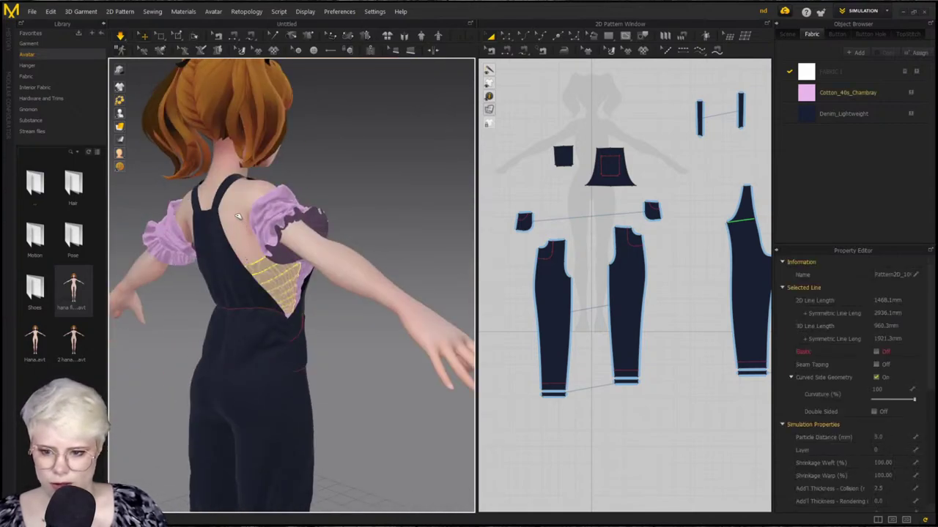
drag(226, 189, 213, 159)
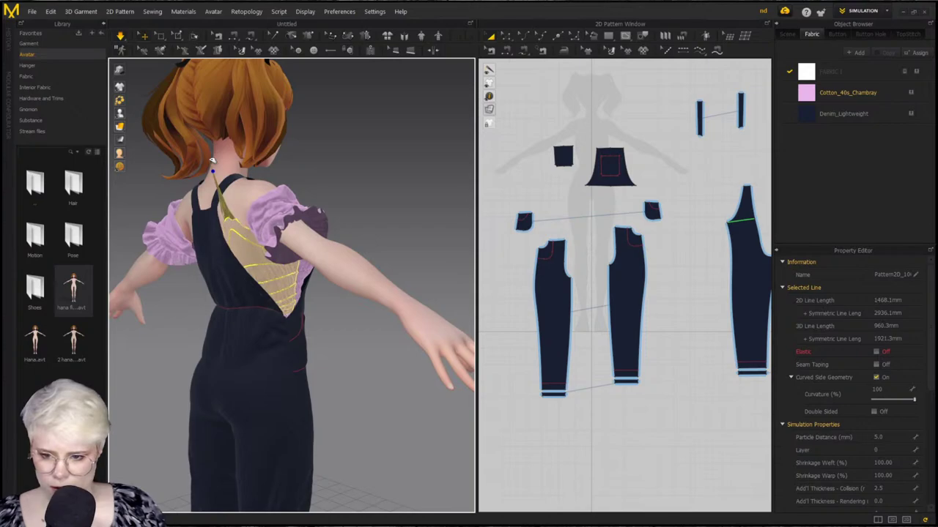
right_drag(290, 288, 258, 266)
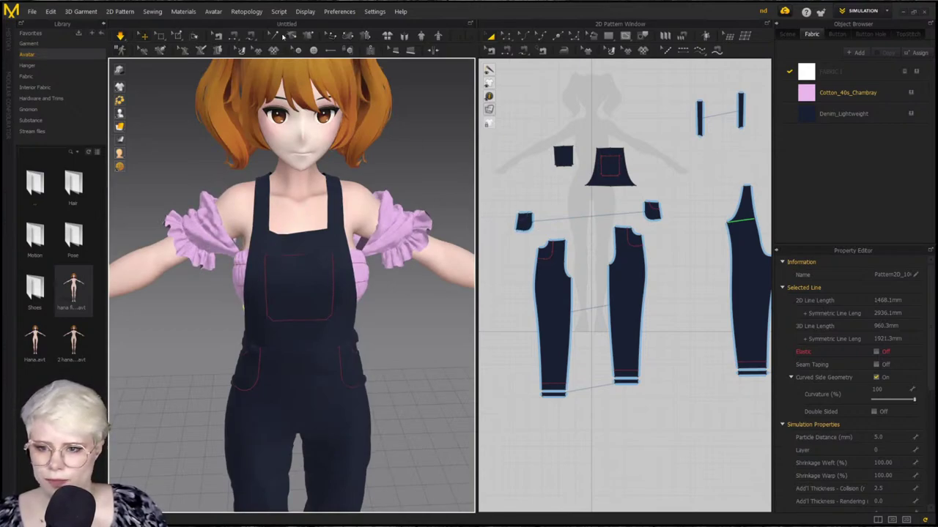
key(space)
Tack the top of the avatar's right puff sleeve to the point of the right shoulder with Tack on Avatar
click(309, 36)
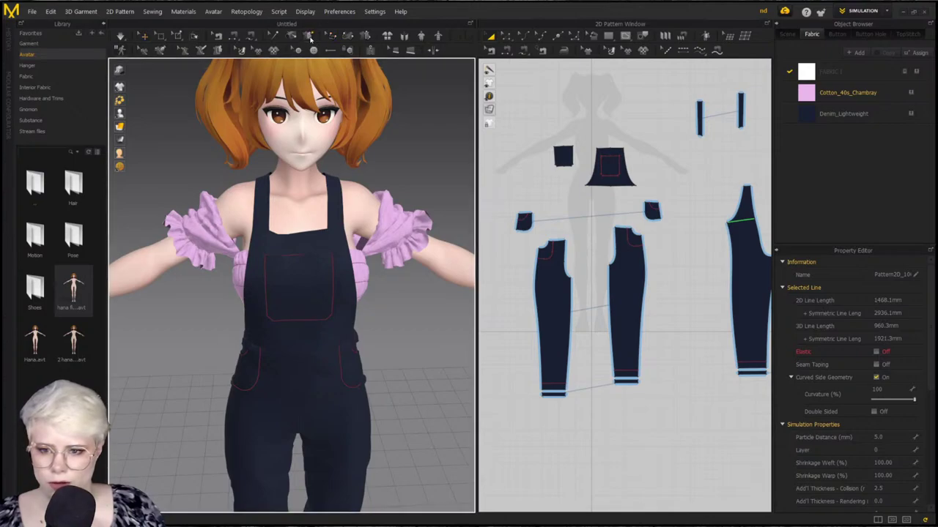
scroll(516, 198, down, 2)
middle_drag(597, 153, 494, 263)
scroll(586, 380, down, 2)
middle_drag(491, 137, 650, 238)
scroll(577, 232, up, 3)
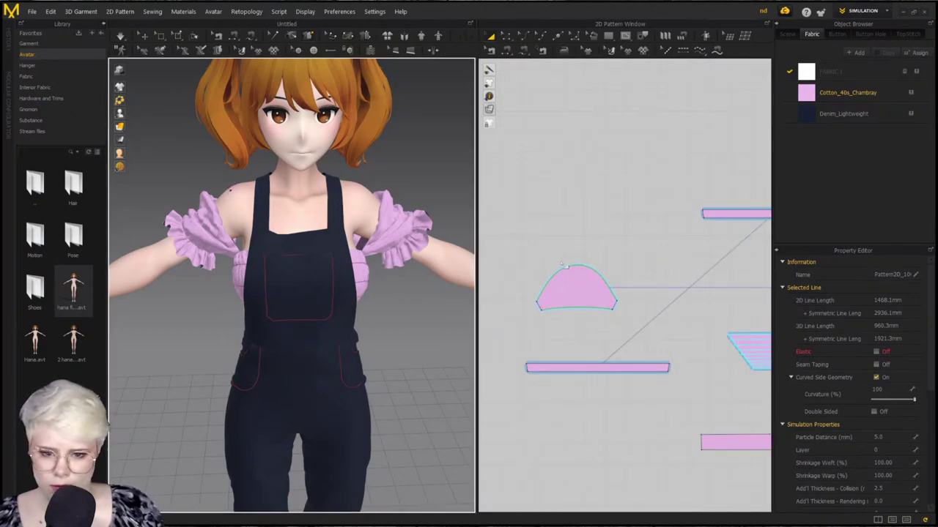
scroll(176, 195, up, 5)
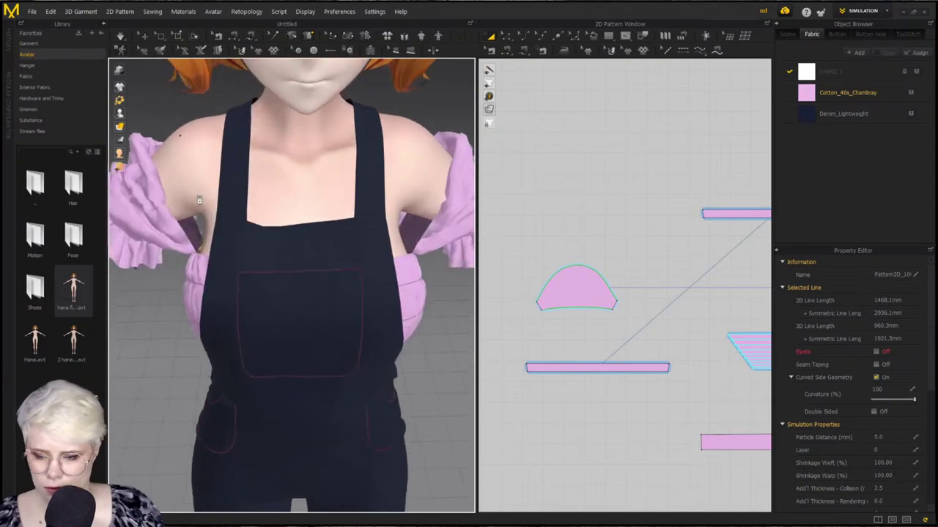
scroll(199, 200, up, 3)
middle_drag(199, 200, 249, 256)
click(176, 196)
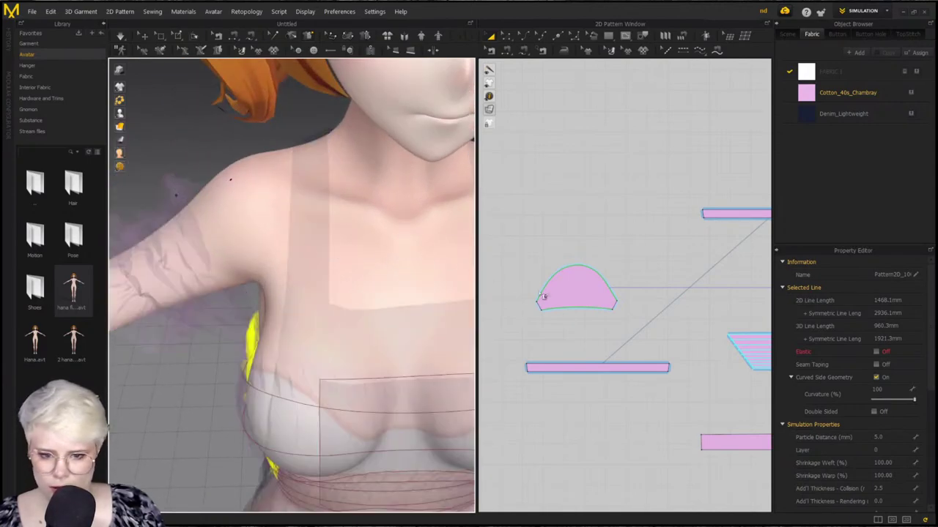
key(space)
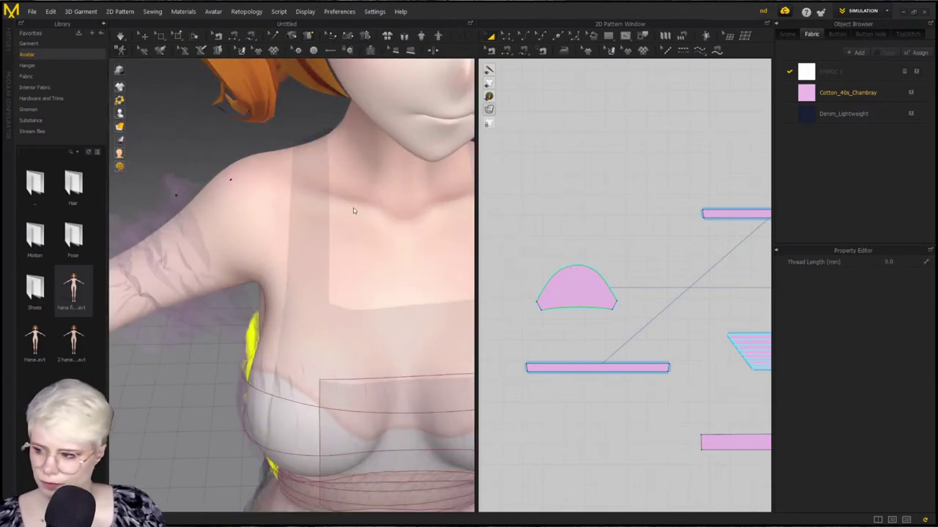
Move the right tack's garment end to the middle of the sleeve cap's upper edge
key(shift+c)
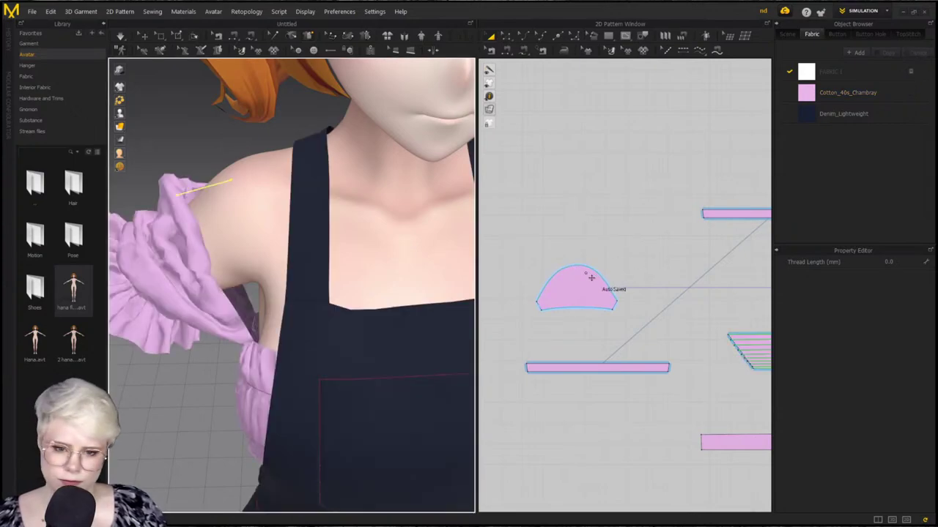
click(275, 35)
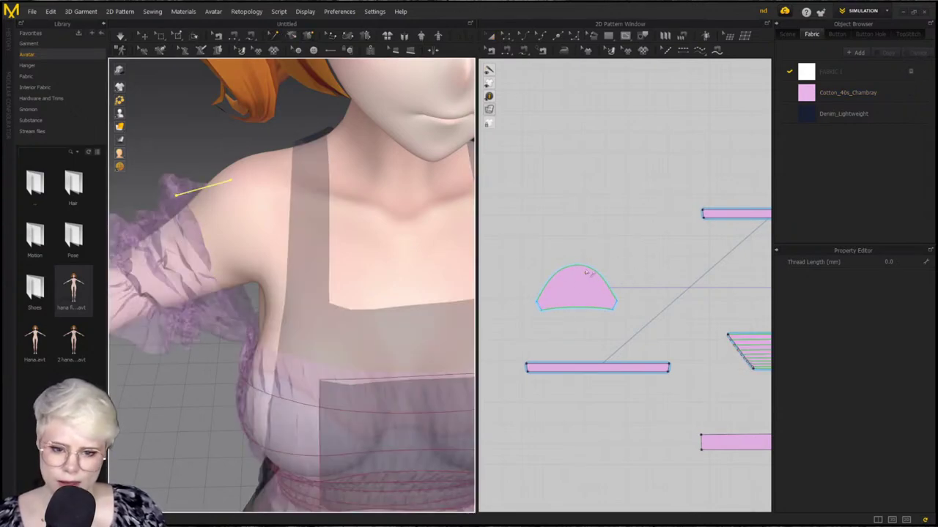
scroll(579, 273, up, 5)
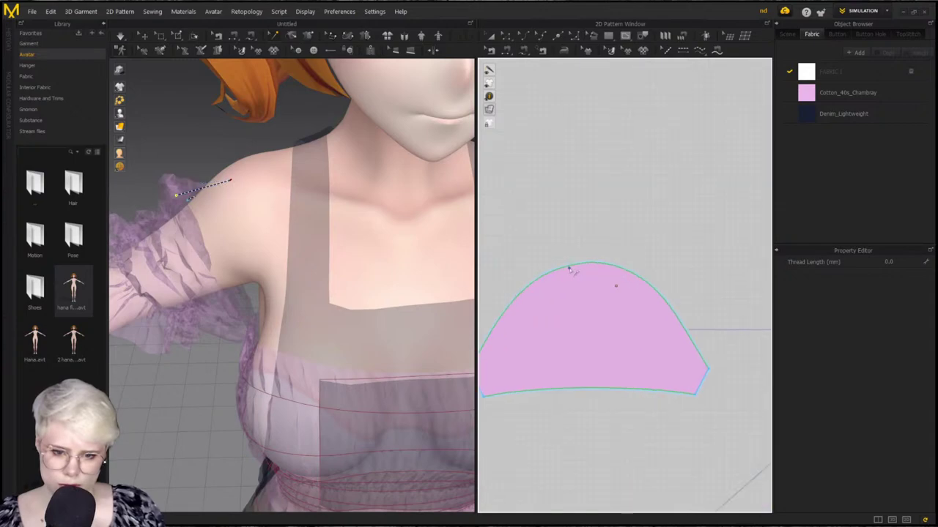
Tack the top of the avatar's left puff sleeve to the point of the left shoulder with Tack on Avatar
scroll(708, 256, down, 4)
scroll(708, 255, down, 3)
middle_drag(700, 253, 493, 273)
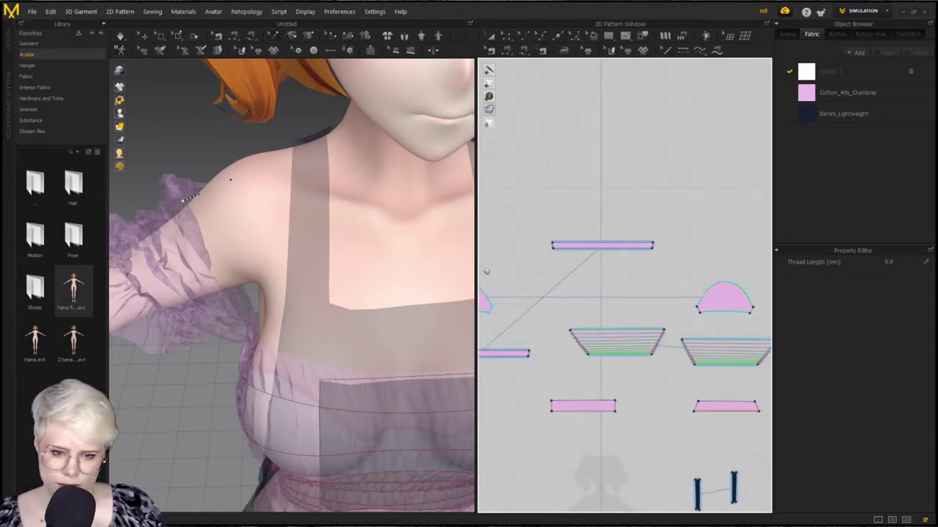
scroll(649, 254, up, 2)
middle_drag(649, 255, 486, 226)
scroll(498, 268, down, 1)
scroll(315, 191, down, 2)
middle_drag(315, 190, 188, 219)
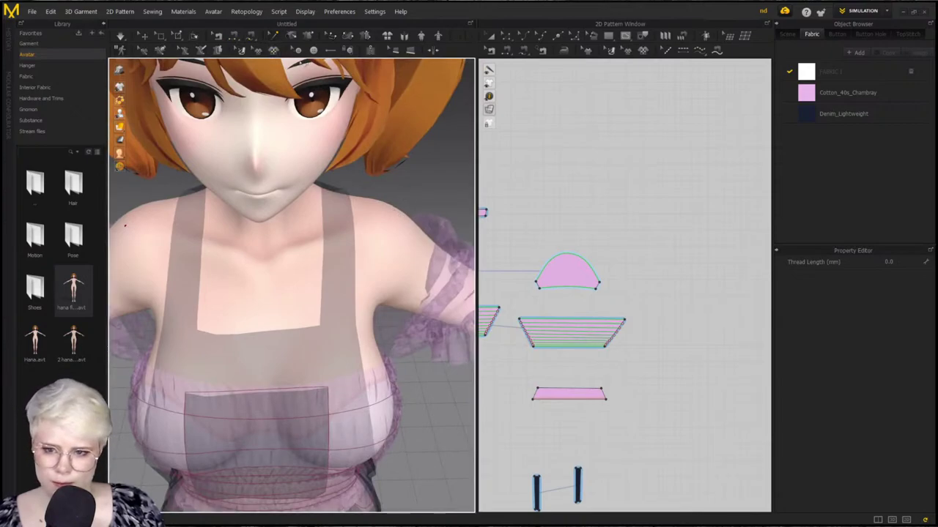
click(307, 35)
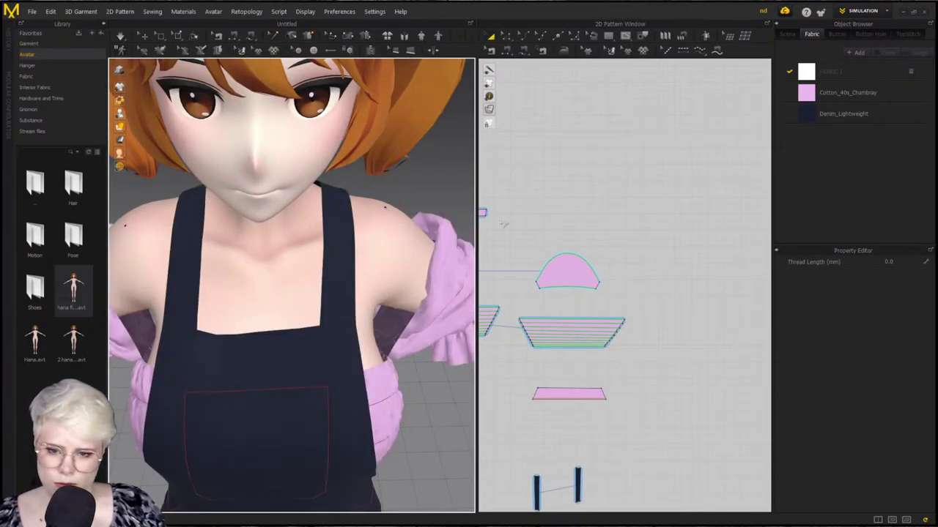
click(438, 230)
key(shift+c)
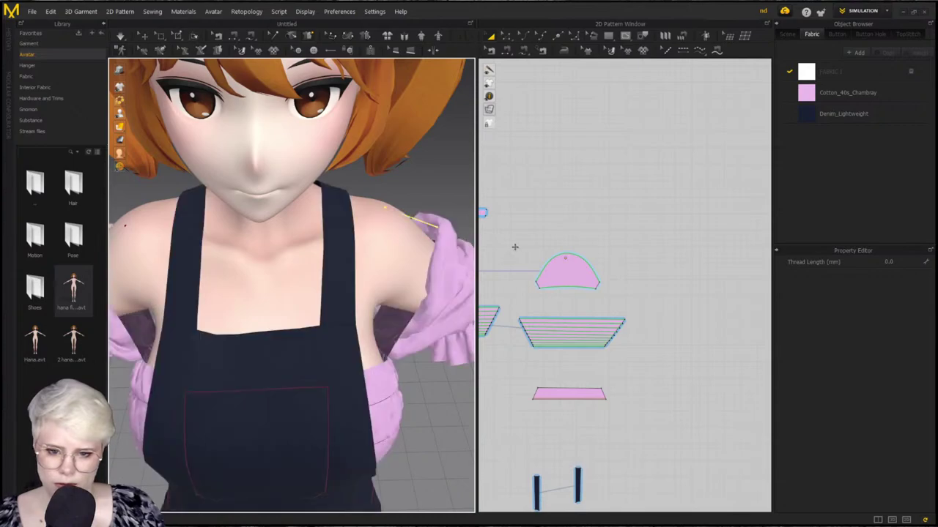
Move the left tack's garment end to the middle of the sleeve cap's upper edge and simulate the garment
scroll(515, 247, up, 4)
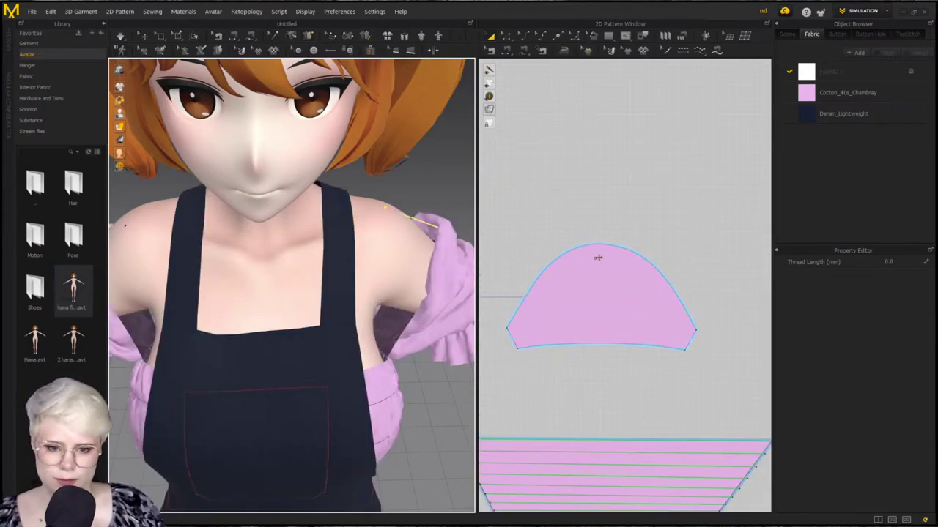
click(274, 35)
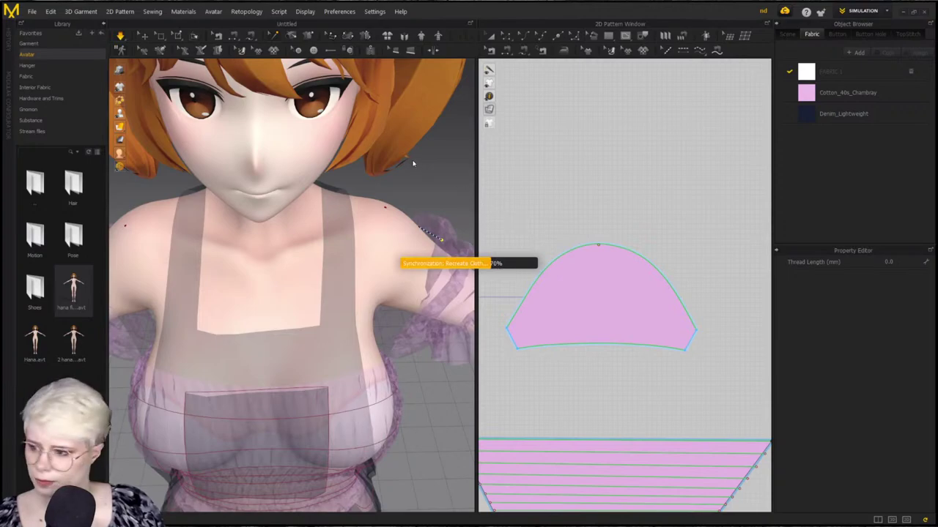
key(q)
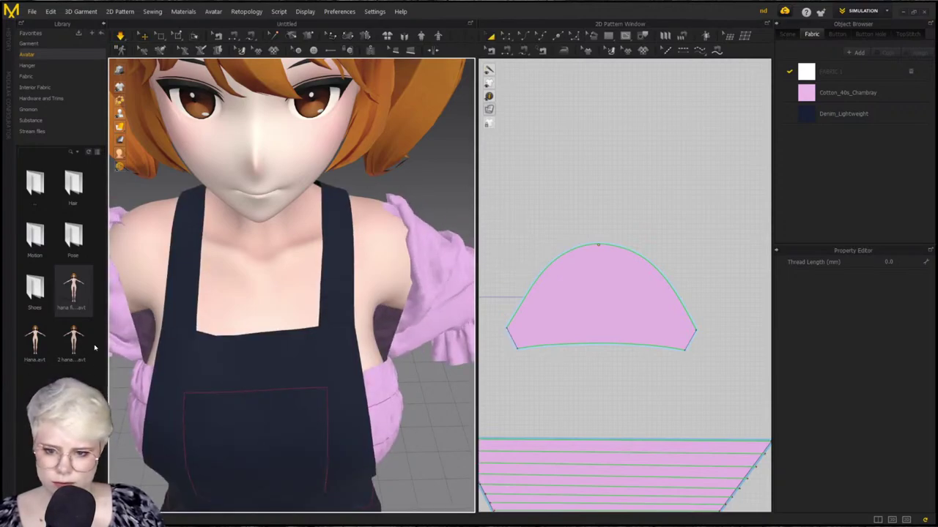
Pull the avatar's right puff sleeve onto the shoulder and tack its upper edge to a point closer to the neck with Tack on Avatar
middle_drag(178, 238, 266, 226)
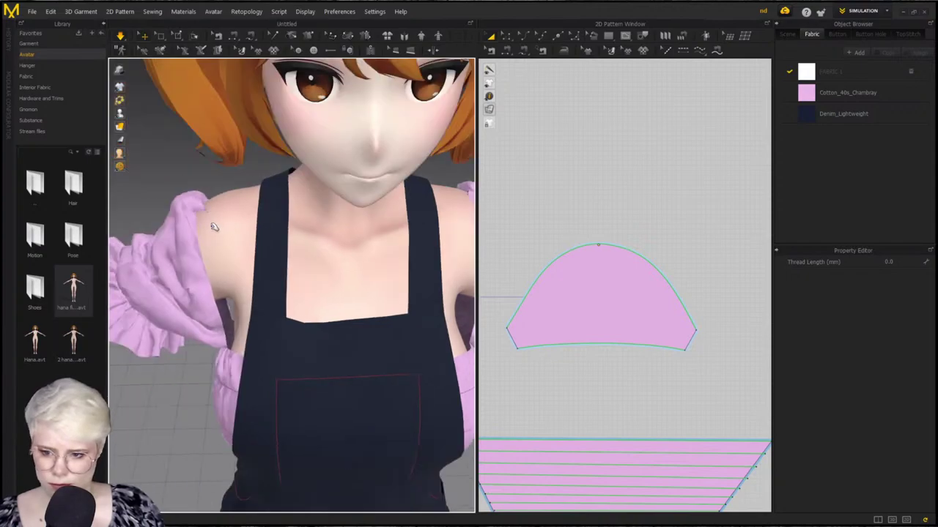
click(194, 223)
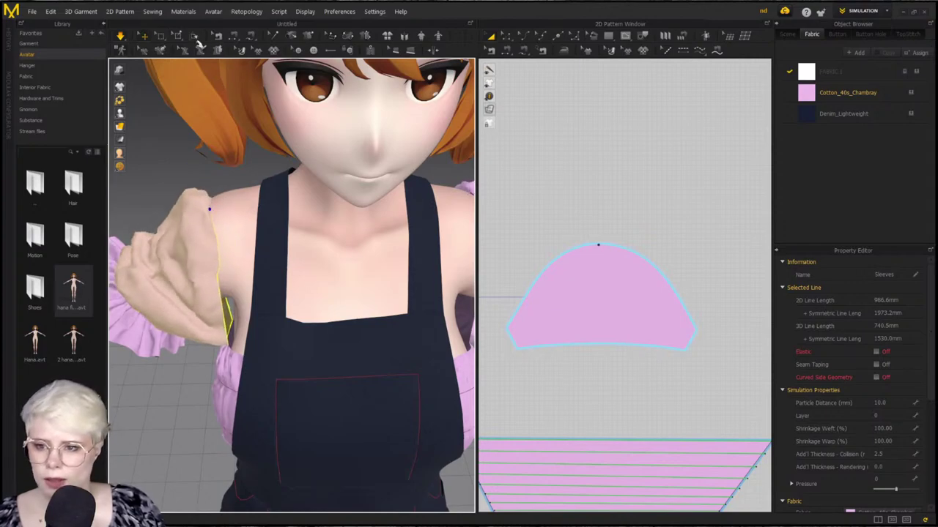
drag(204, 209, 207, 219)
scroll(210, 219, up, 3)
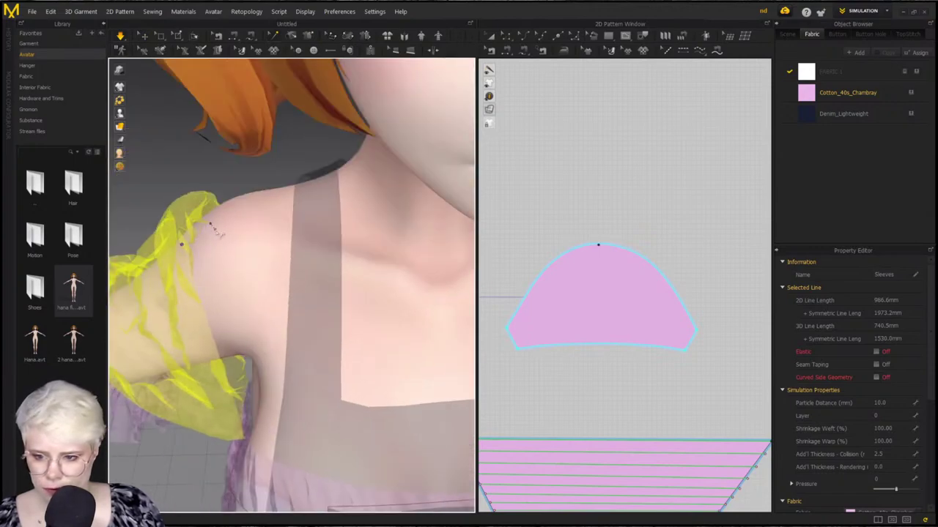
click(209, 226)
click(240, 207)
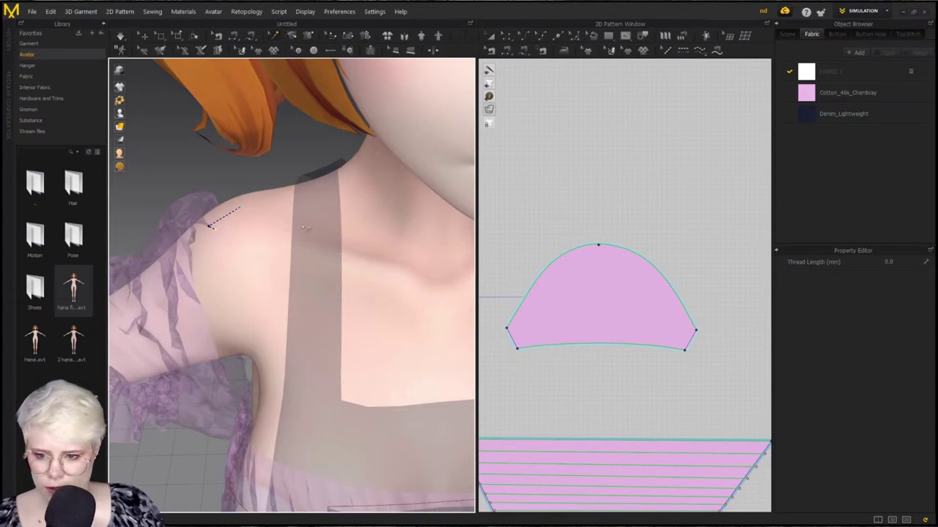
Tack the upper edge of the avatar's left puff sleeve to a point farther in on the left shoulder and simulate the garment
right_drag(376, 228, 329, 201)
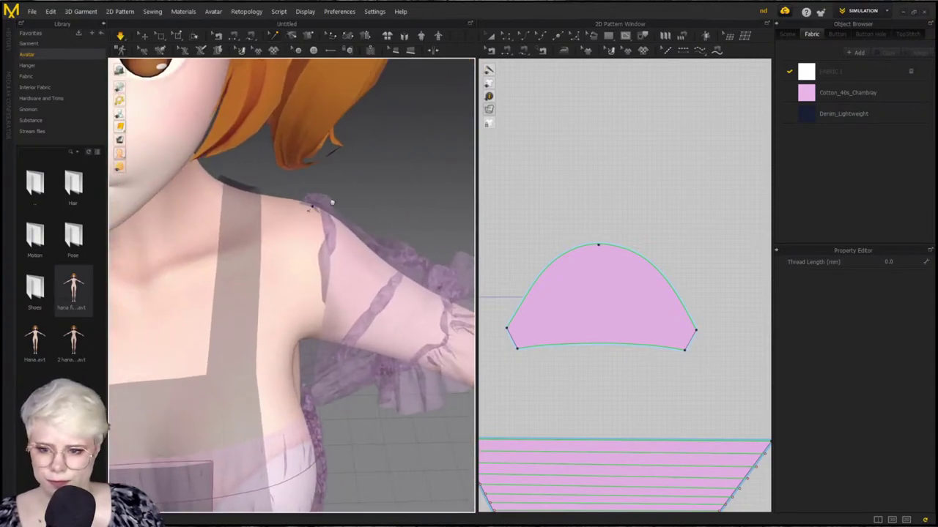
click(311, 209)
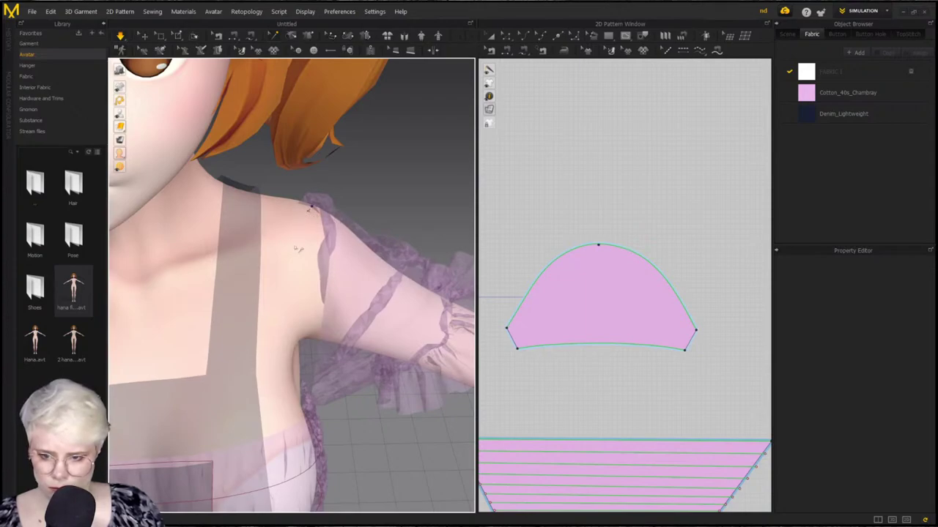
right_drag(293, 262, 287, 257)
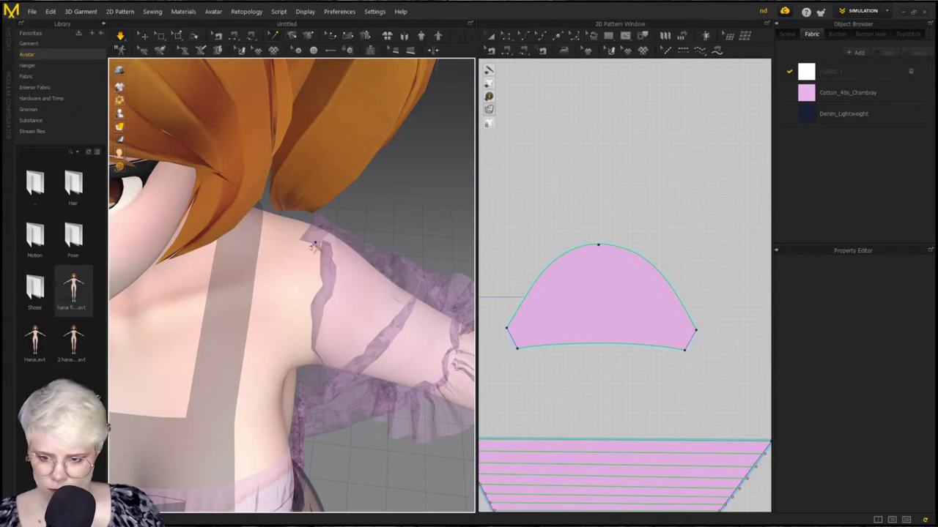
key(space)
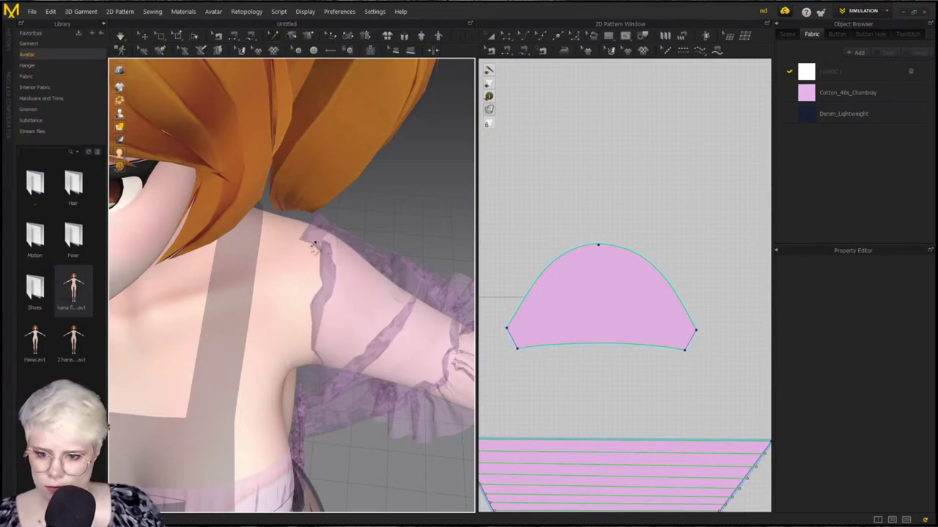
click(315, 246)
key(q)
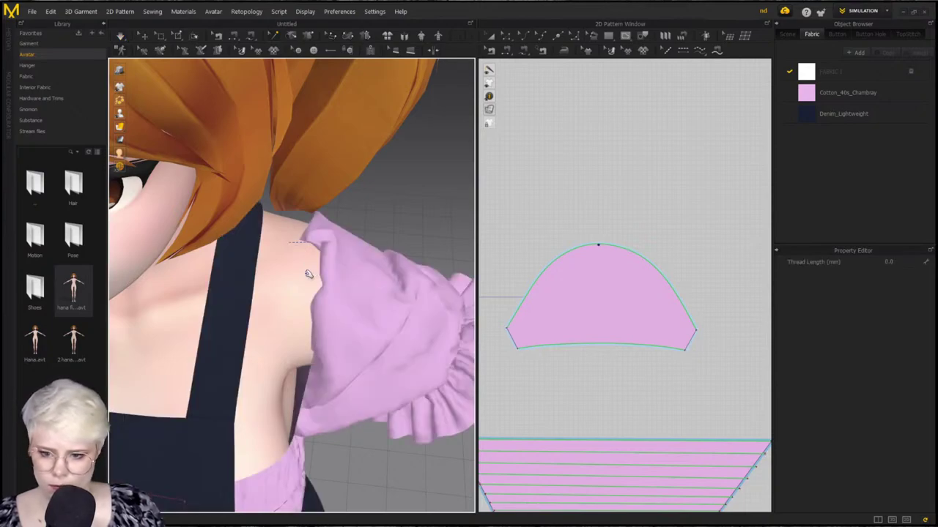
key(space)
scroll(161, 290, down, 3)
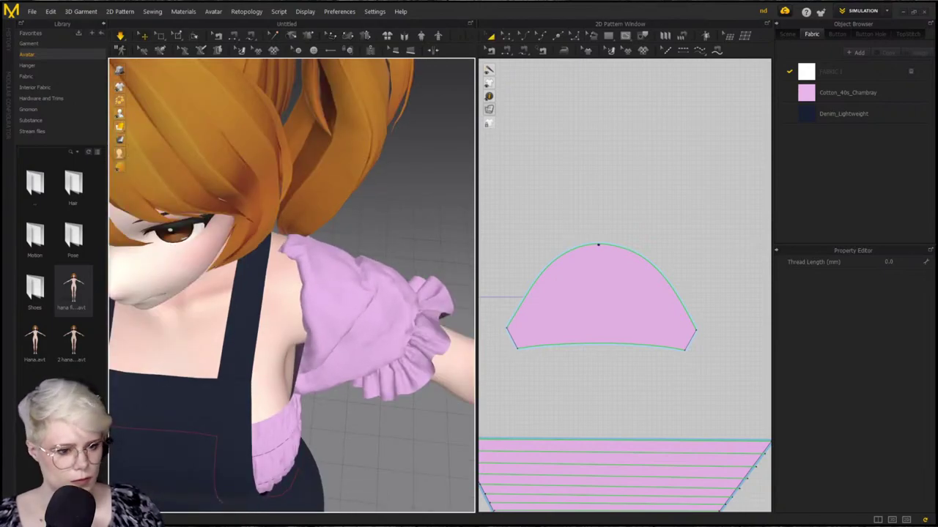
Pull the avatar's left sleeve toward the neck and the smocked top's side upward while the simulation runs
right_drag(298, 353, 300, 288)
click(275, 255)
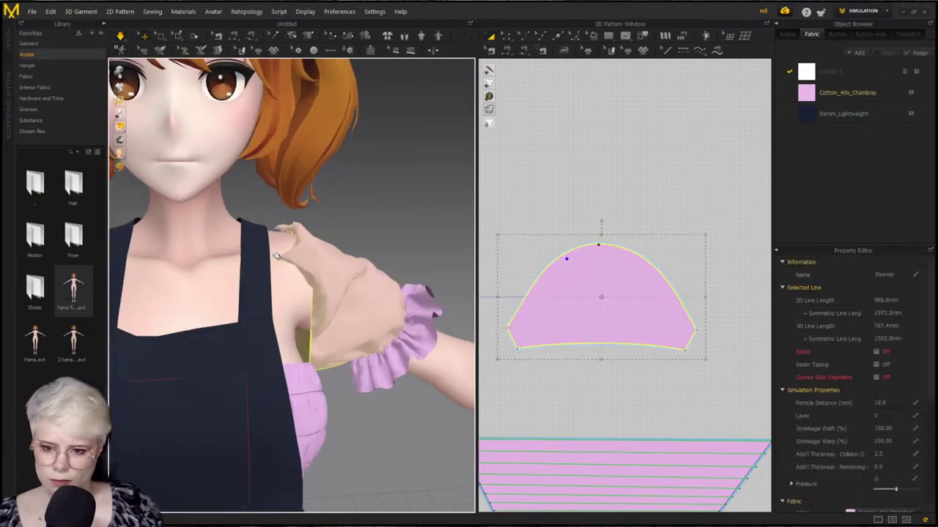
right_drag(332, 245, 362, 264)
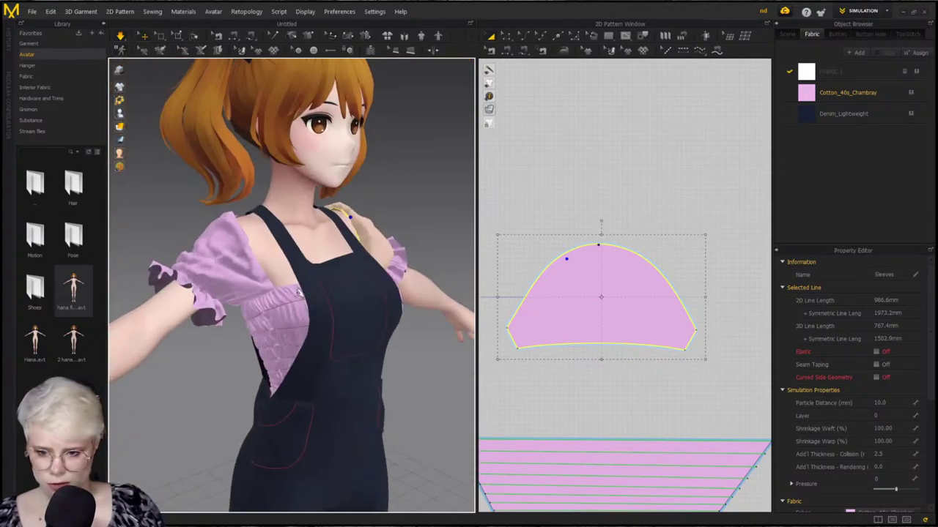
click(282, 253)
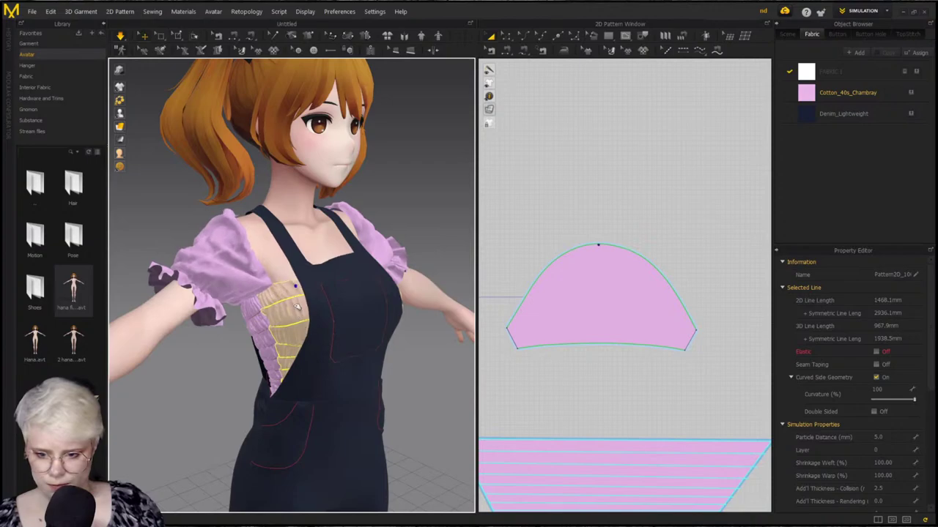
drag(294, 269, 283, 235)
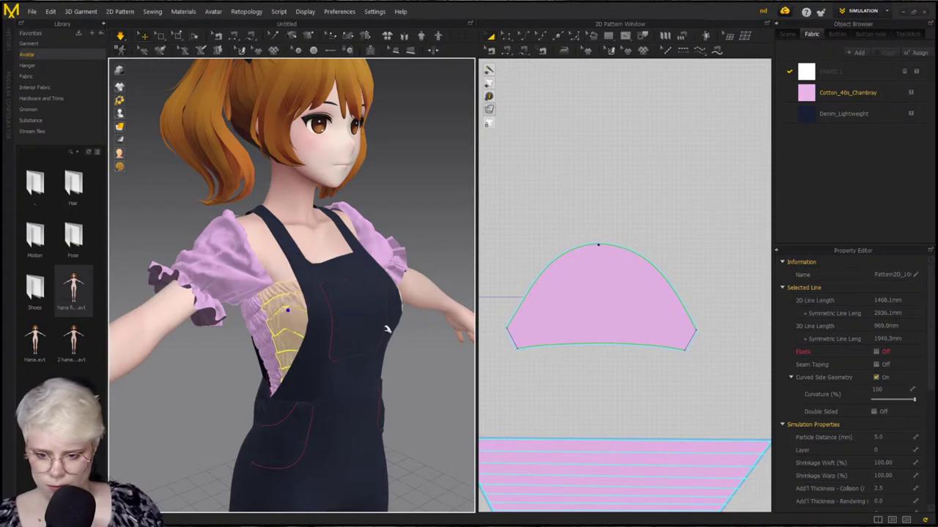
Examine the outfit's fit on the avatar from shoulders to trouser cuffs and the layout of the 2D pattern pieces
mouse_move(358, 324)
right_down()
mouse_move(327, 308)
mouse_move(325, 320)
mouse_move(359, 334)
right_up()
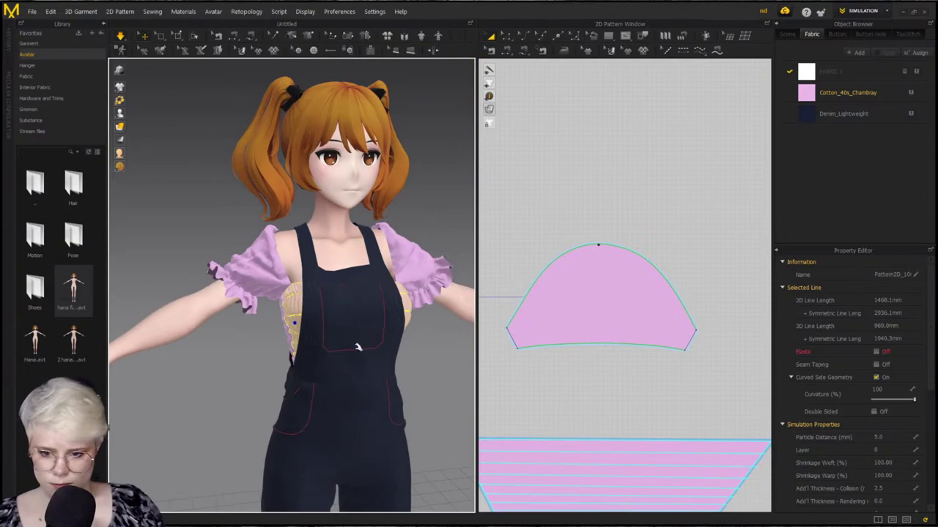
scroll(358, 347, down, 5)
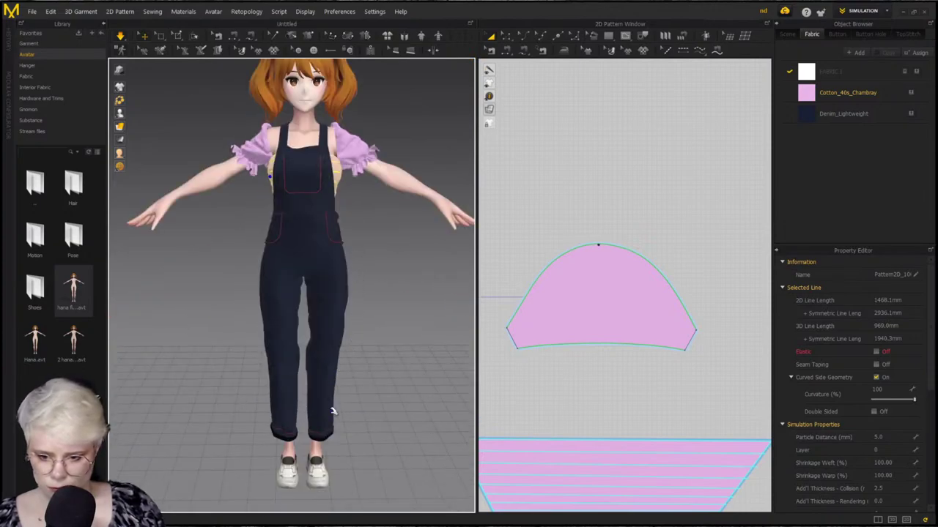
scroll(333, 412, up, 5)
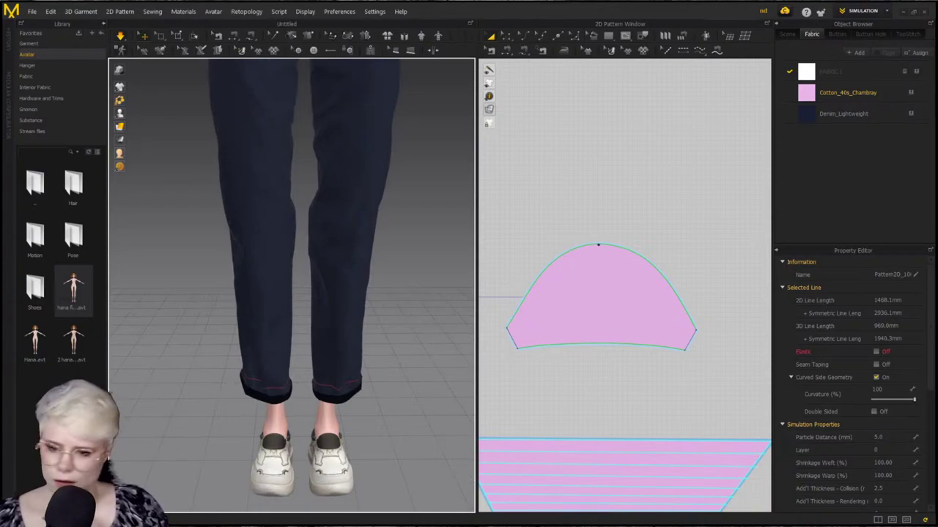
scroll(254, 285, down, 3)
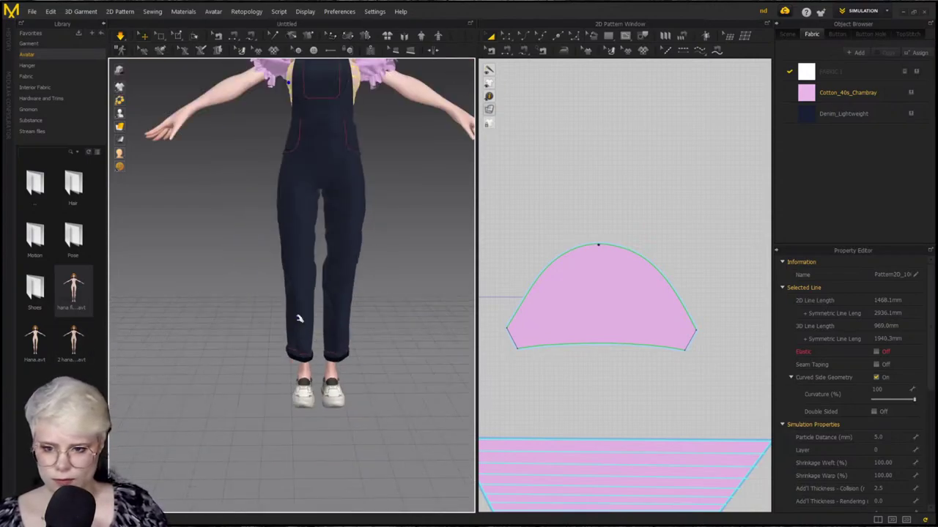
scroll(598, 349, down, 6)
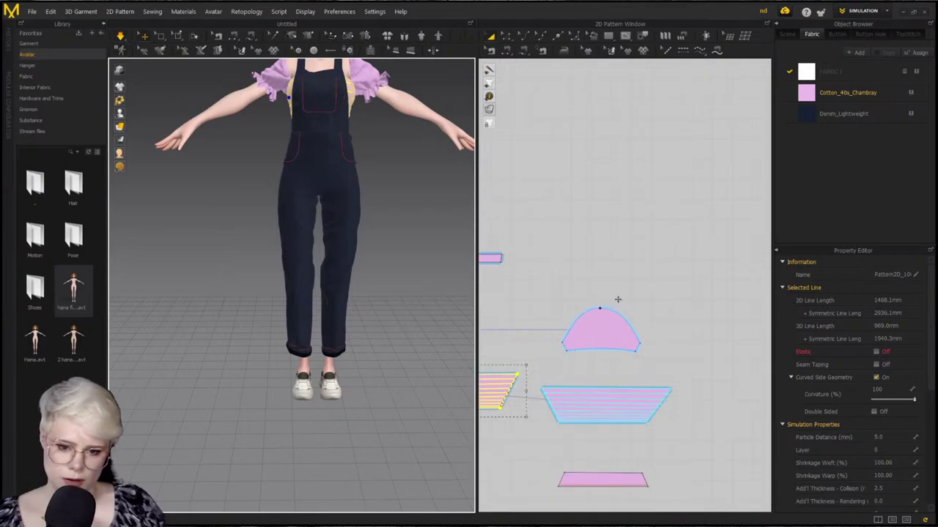
middle_drag(618, 300, 641, 214)
key(n)
scroll(359, 214, down, 1)
middle_drag(359, 214, 327, 299)
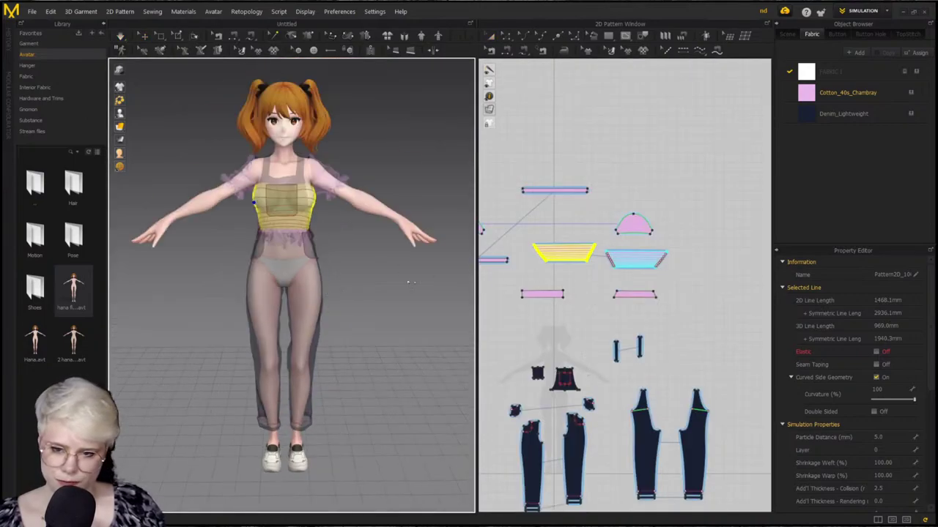
scroll(551, 285, up, 3)
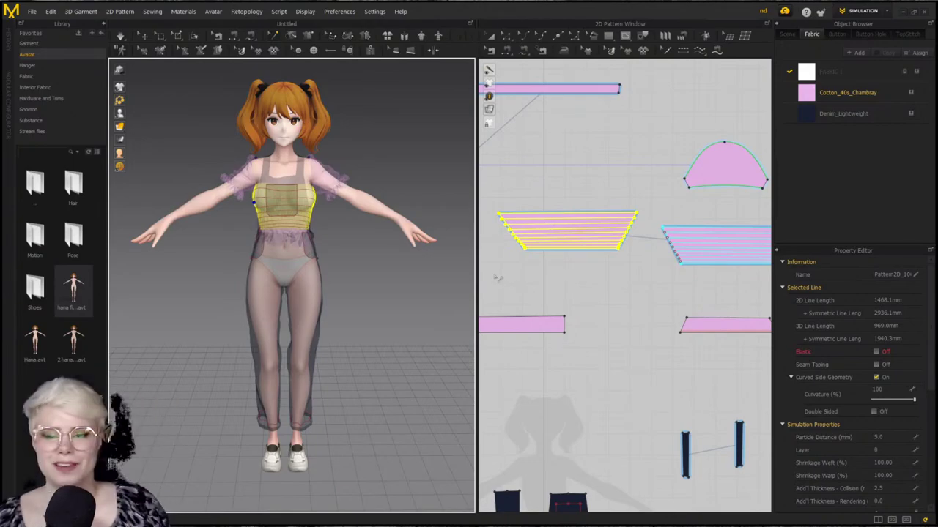
middle_drag(587, 299, 632, 300)
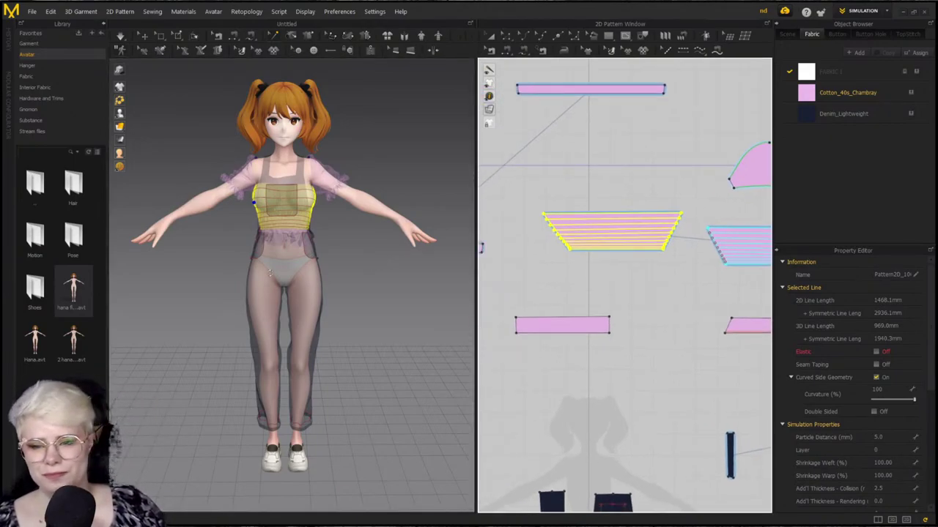
right_drag(270, 275, 241, 277)
scroll(627, 293, down, 4)
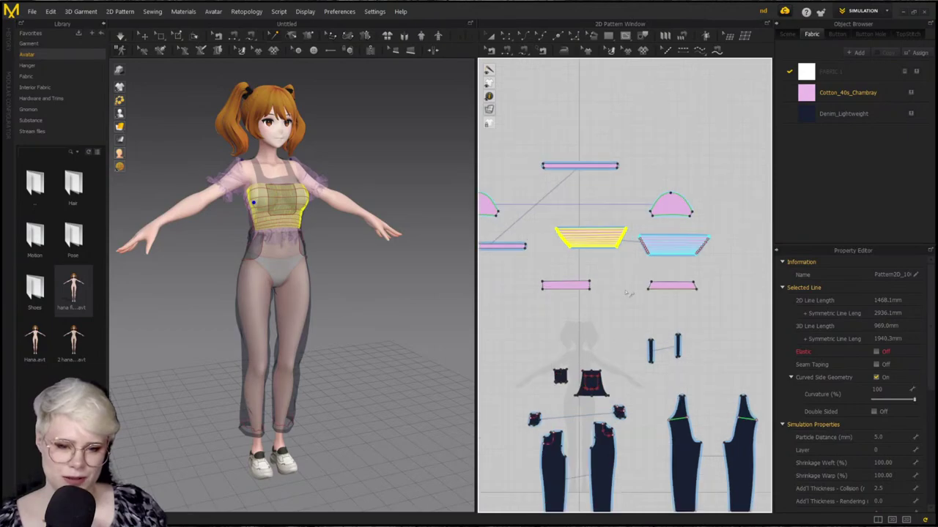
scroll(641, 264, up, 3)
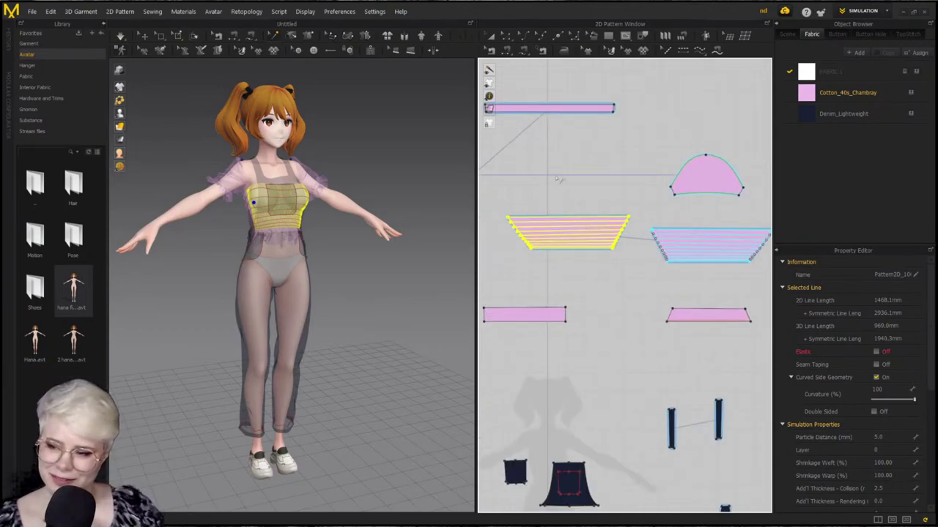
scroll(586, 202, down, 4)
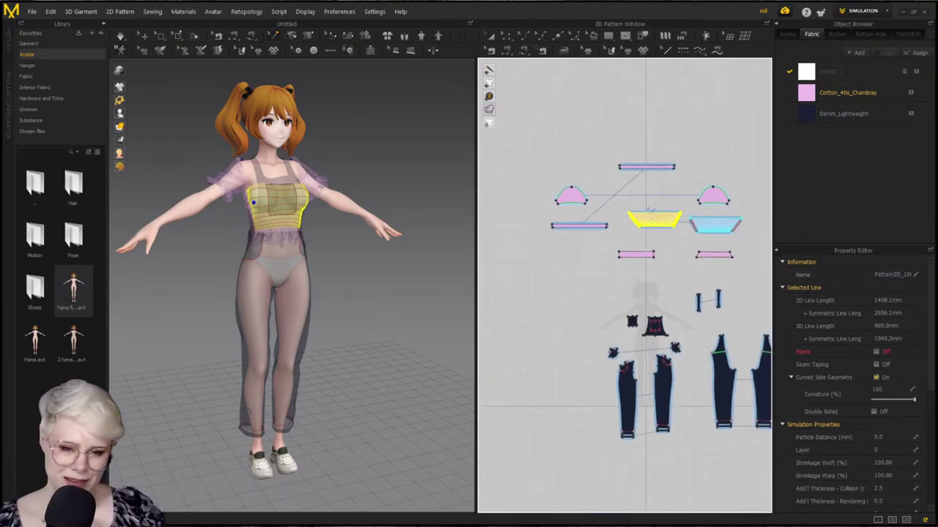
Arrange the two sleeve ruffle strips side by side in a row above the sleeve pieces in the 2D pattern layout
key(a)
click(591, 216)
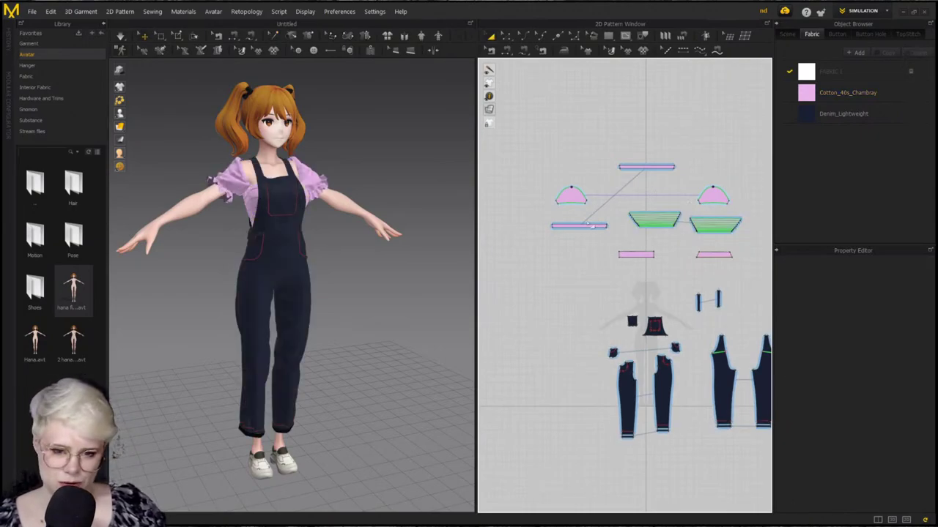
drag(587, 226, 580, 175)
middle_drag(632, 192, 578, 234)
scroll(578, 234, up, 3)
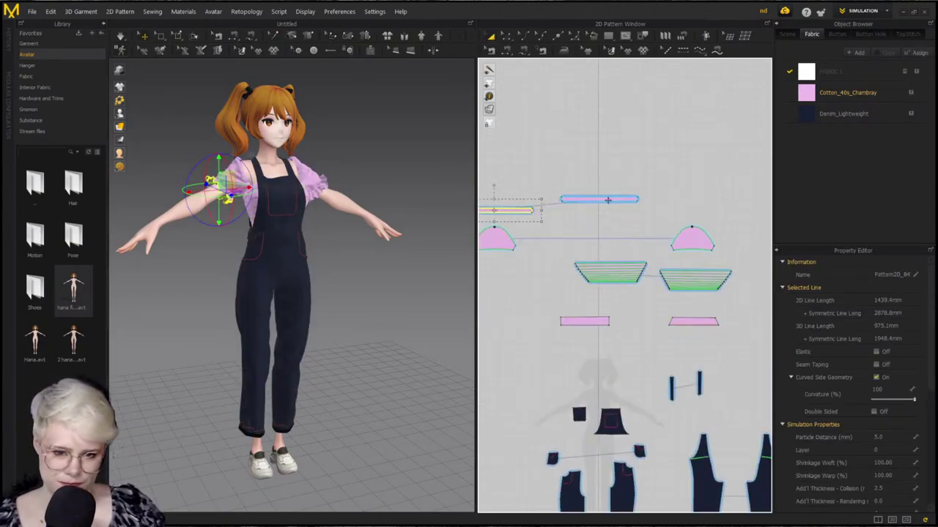
drag(609, 200, 701, 209)
Line up the two sleeve pieces with each other and centre each ruffle strip above its sleeve cap
click(522, 209)
drag(522, 209, 545, 199)
drag(505, 242, 583, 236)
drag(699, 235, 699, 229)
drag(516, 200, 578, 207)
click(691, 207)
Move the front smocked bodice pattern directly below the first sleeve piece
scroll(626, 268, up, 4)
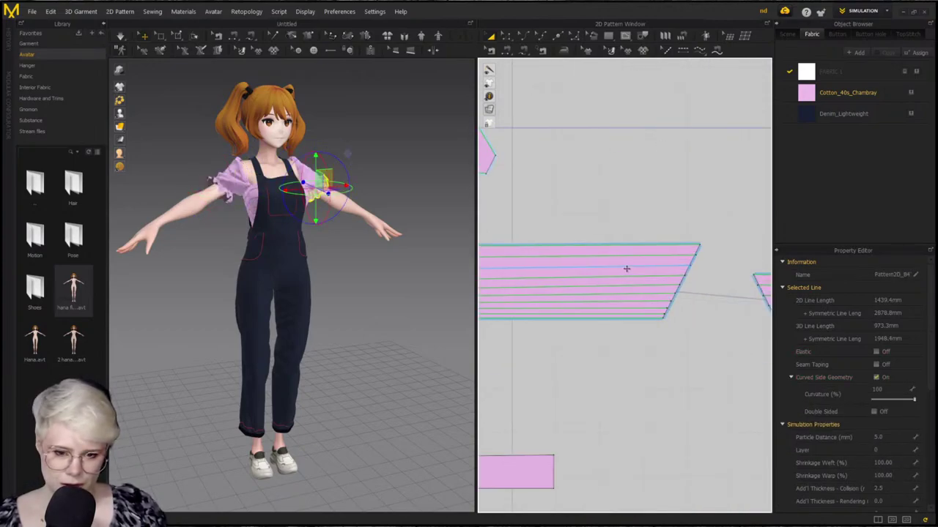
click(618, 250)
scroll(634, 242, down, 2)
drag(635, 242, 589, 227)
scroll(612, 226, down, 2)
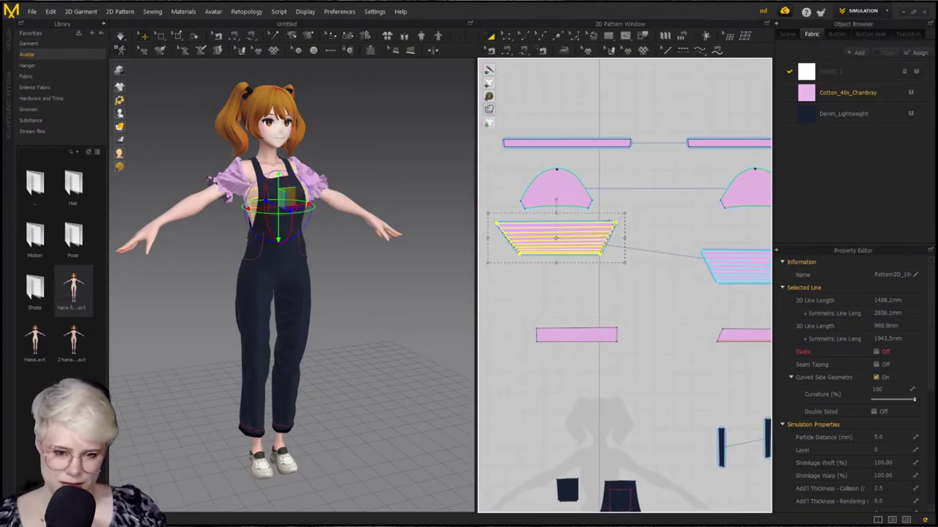
Move the back smocked bodice pattern below the second sleeve piece, level with the front bodice
scroll(608, 223, down, 1)
middle_drag(713, 251, 668, 249)
scroll(669, 248, up, 3)
drag(693, 255, 680, 204)
key(ctrl+z)
scroll(649, 246, down, 2)
Move the two bottom ruffle patterns of the top up, placing one beneath each smocked bodice piece
middle_drag(514, 238, 582, 272)
scroll(582, 272, up, 2)
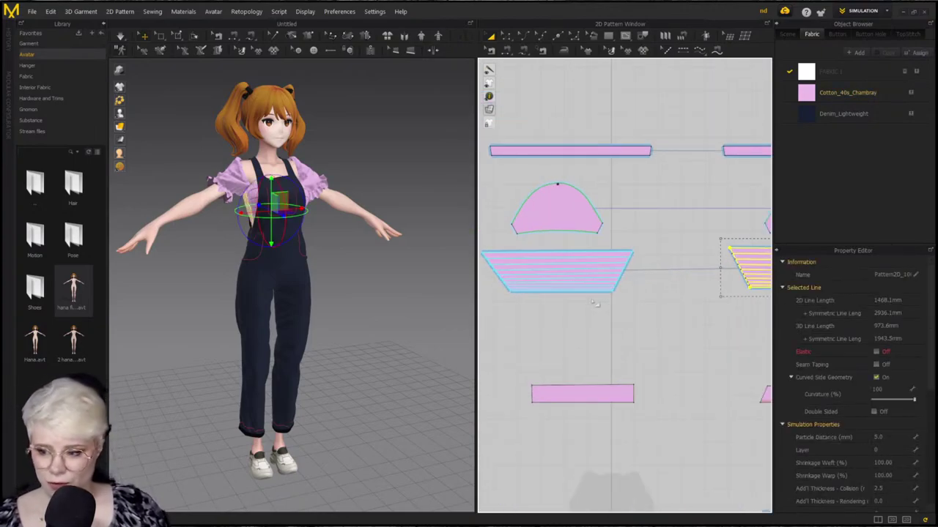
drag(599, 391, 578, 327)
scroll(619, 359, down, 1)
middle_drag(619, 359, 511, 340)
scroll(512, 340, down, 1)
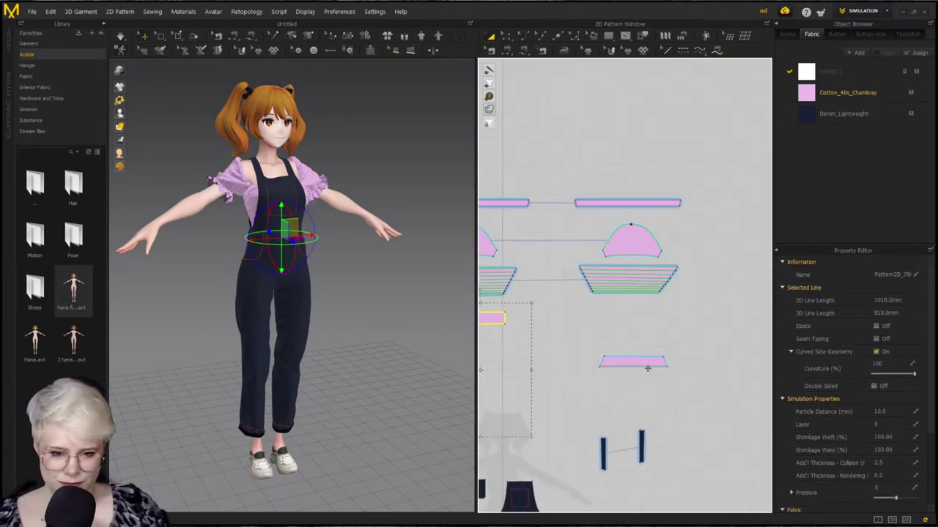
click(641, 362)
scroll(615, 323, down, 3)
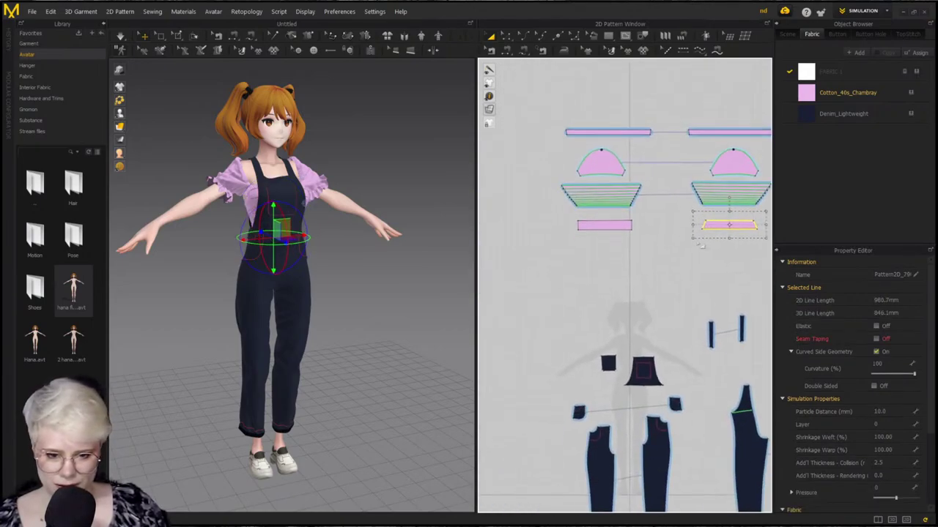
Lay the bib pocket pattern over the pocket outline on the front bib to compare their shapes
scroll(611, 313, up, 5)
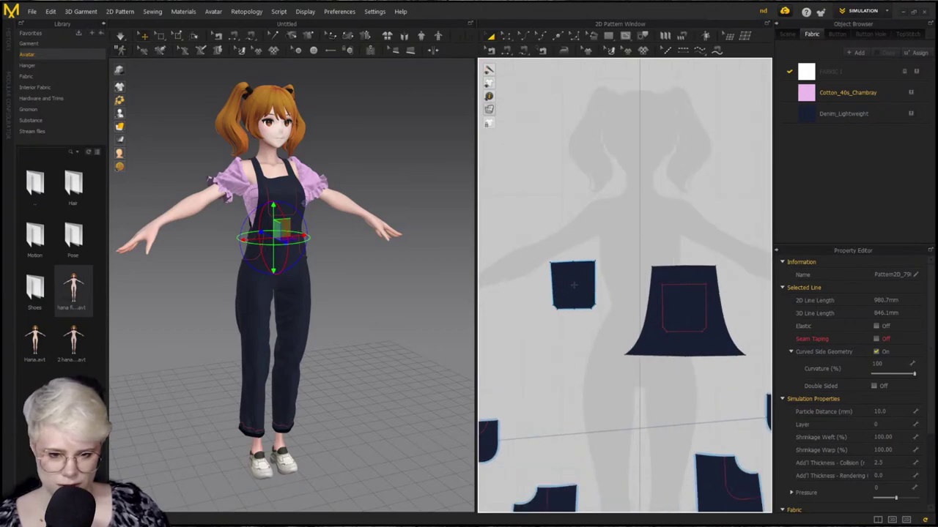
click(607, 312)
click(573, 375)
scroll(599, 319, up, 1)
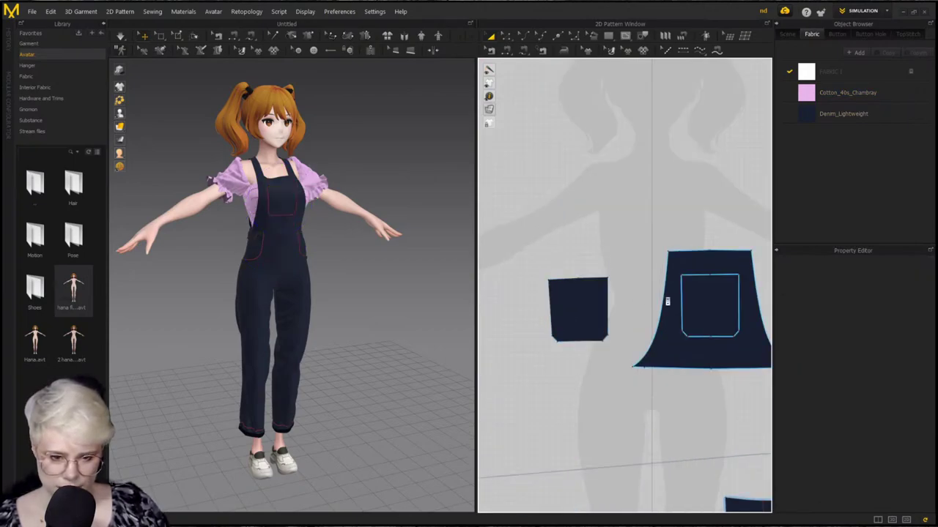
scroll(667, 299, up, 3)
click(542, 317)
scroll(645, 297, down, 3)
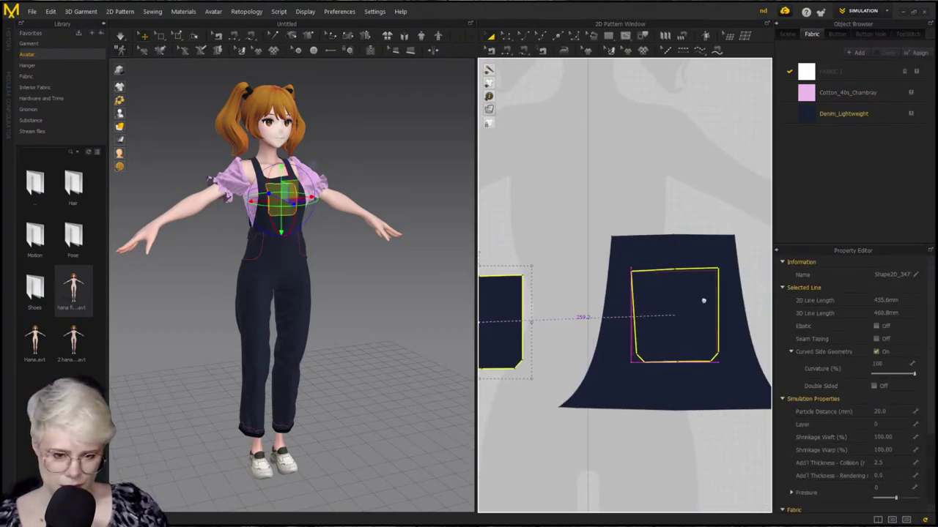
drag(703, 300, 699, 300)
scroll(702, 302, up, 4)
middle_drag(701, 304, 691, 299)
key(z)
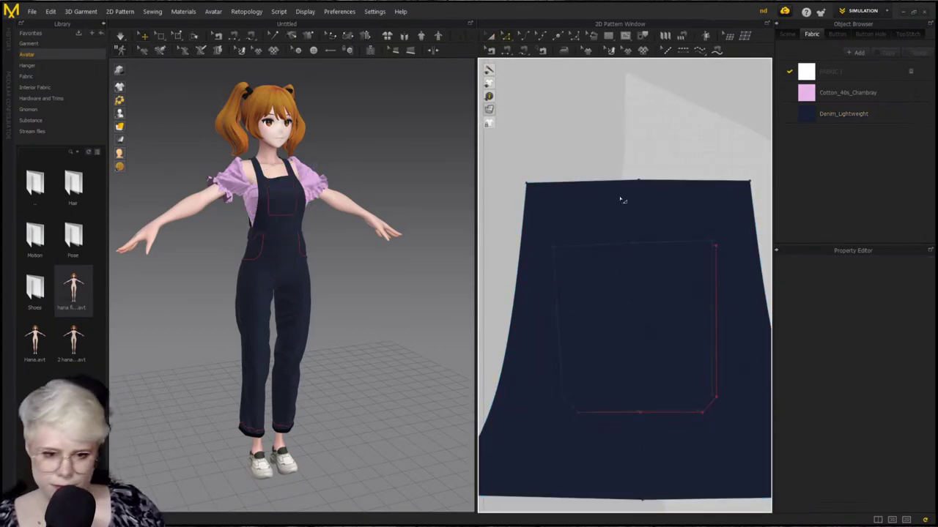
Hide the fabric fill of the 2D patterns and delete the misshapen pocket pattern lying over the bib outline
click(489, 110)
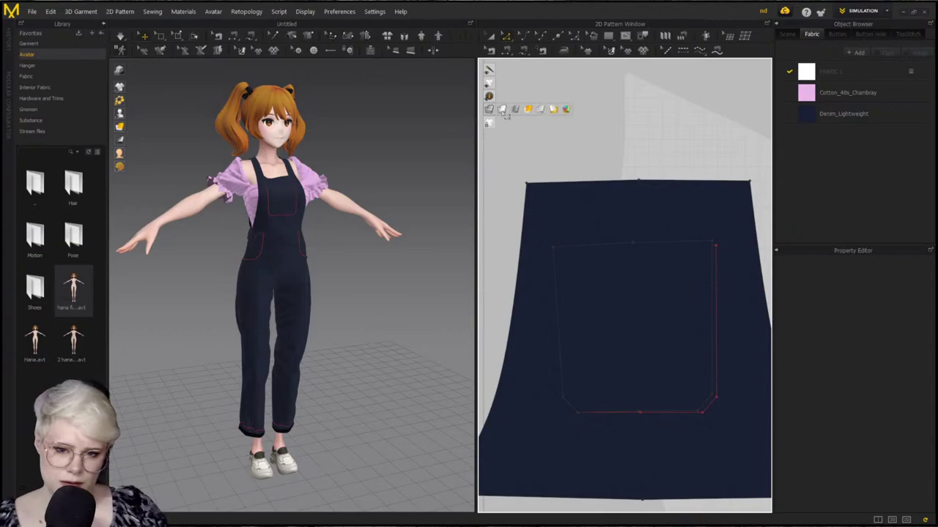
click(516, 109)
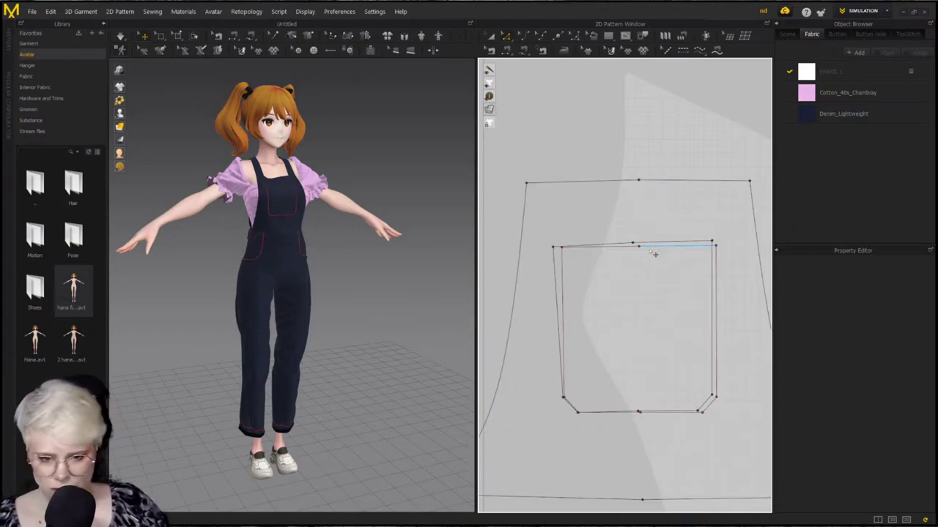
click(625, 244)
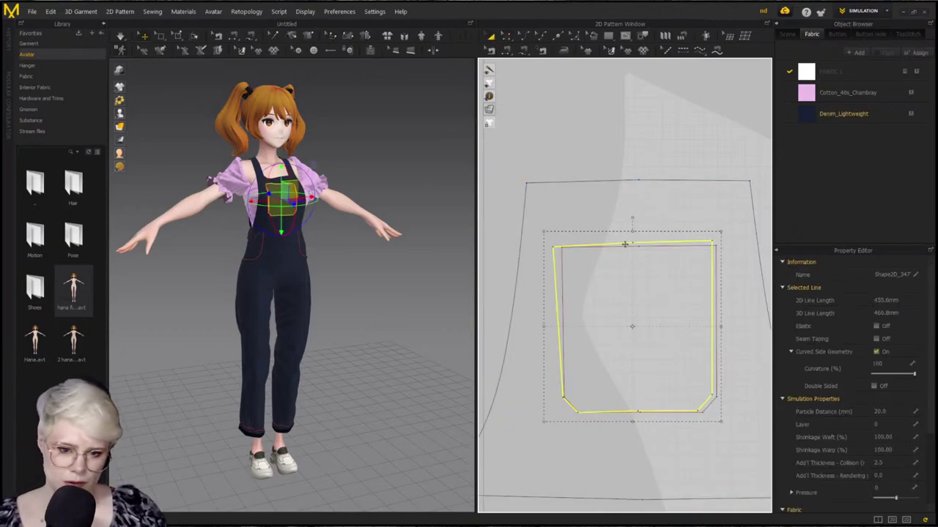
key(Delete)
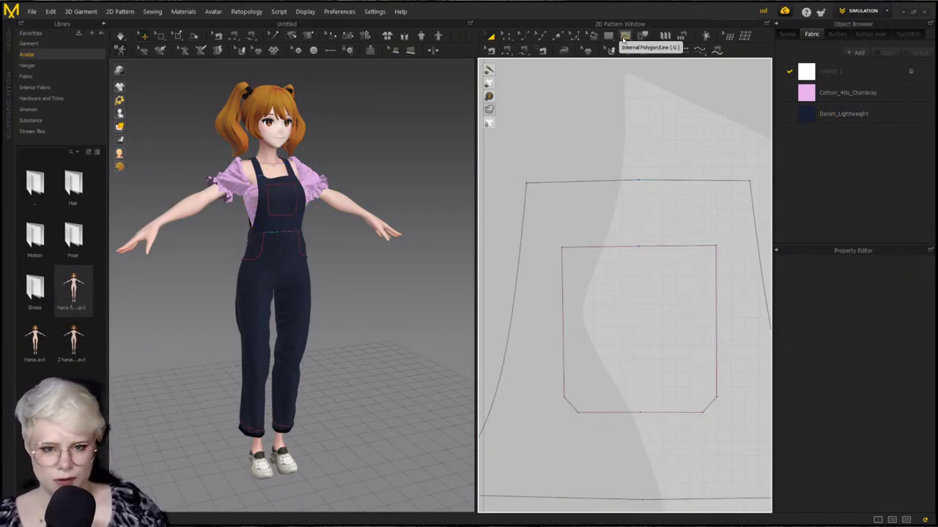
Trace the bib's internal pocket outline as a new pattern and place it beside the bib
click(625, 36)
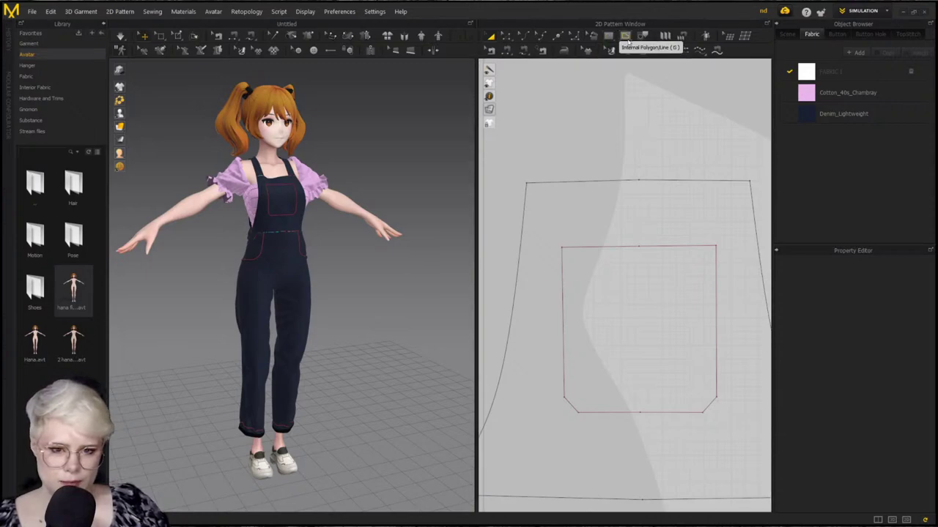
scroll(638, 235, down, 3)
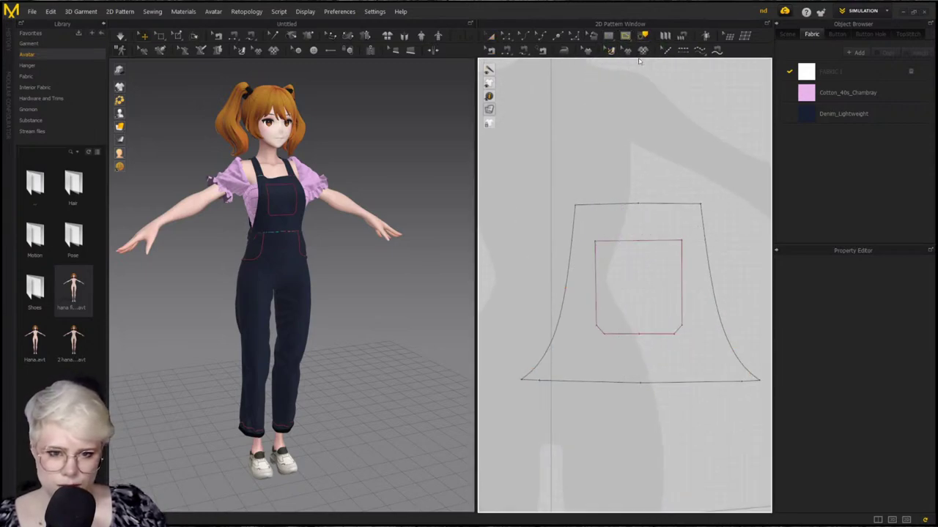
click(631, 243)
right_click(657, 245)
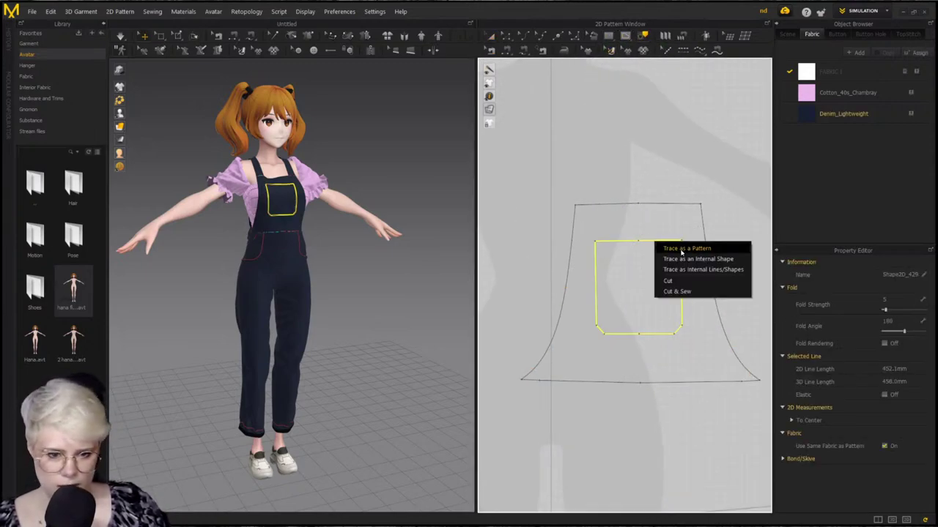
click(700, 250)
scroll(581, 241, down, 1)
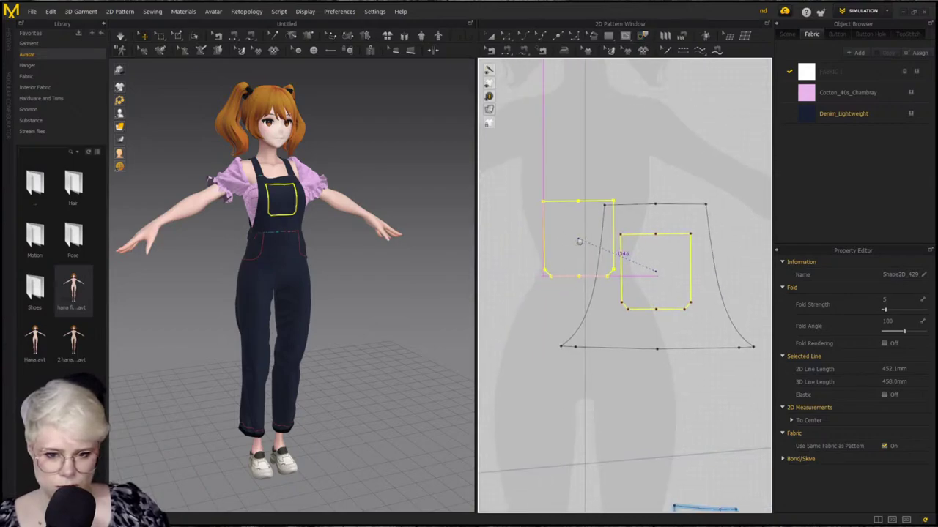
click(508, 257)
Free-sew the new pocket's side and bottom edges to the matching pocket outline on the bib, leaving the upper edge open
key(m)
middle_drag(564, 235, 627, 228)
scroll(572, 226, up, 1)
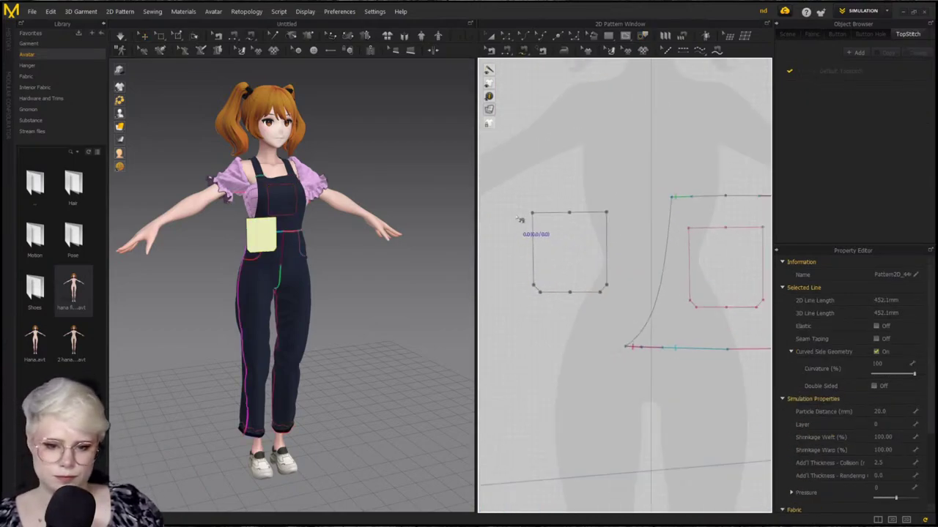
click(533, 213)
click(606, 214)
middle_drag(734, 247, 638, 261)
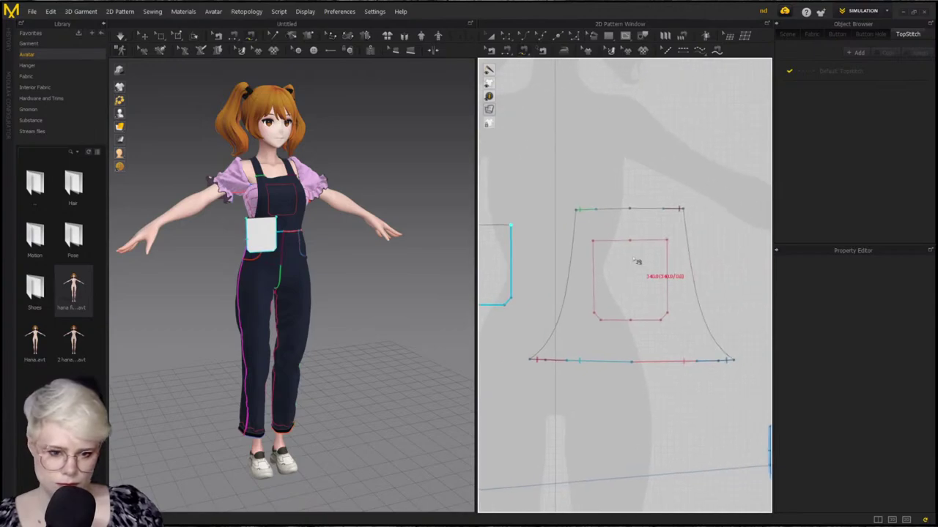
click(594, 241)
click(672, 247)
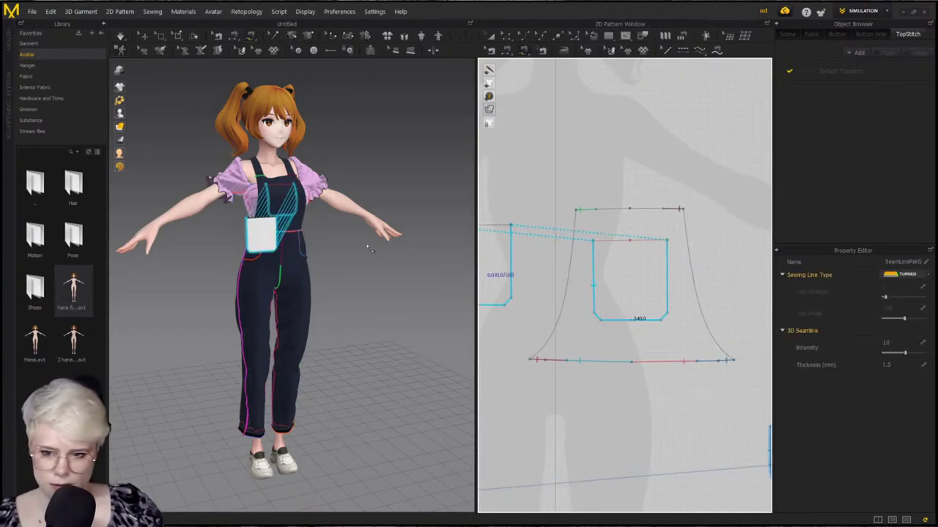
Assign the Denim_Lightweight fabric to the new pocket and position it just in front of the bib on the avatar
click(810, 35)
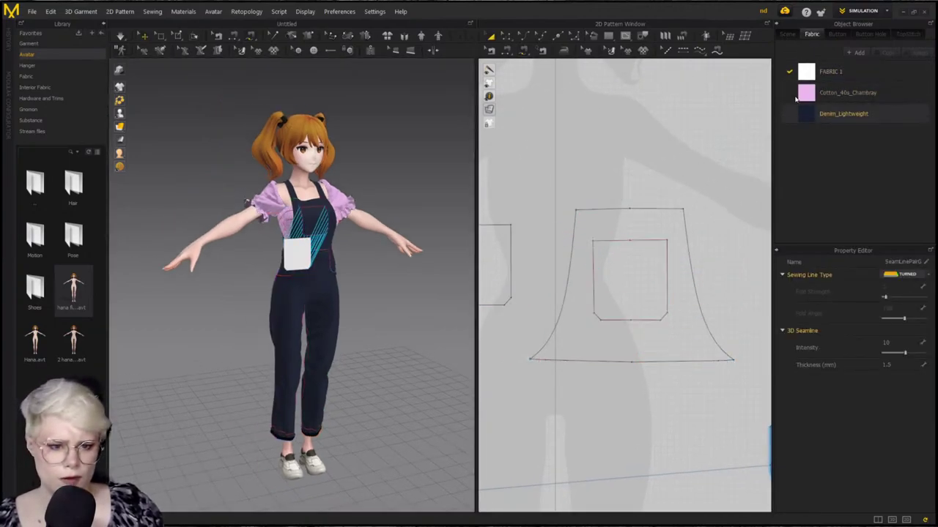
click(496, 259)
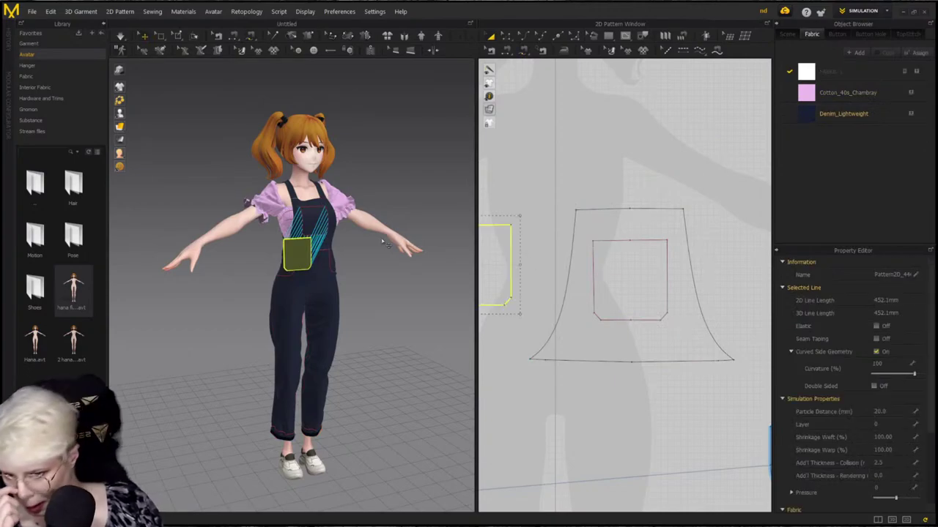
drag(303, 256, 324, 220)
right_drag(340, 215, 266, 210)
scroll(314, 245, up, 4)
drag(310, 208, 329, 220)
Simulate the garment to pull the pocket onto the bib, then stop the simulation
key(space)
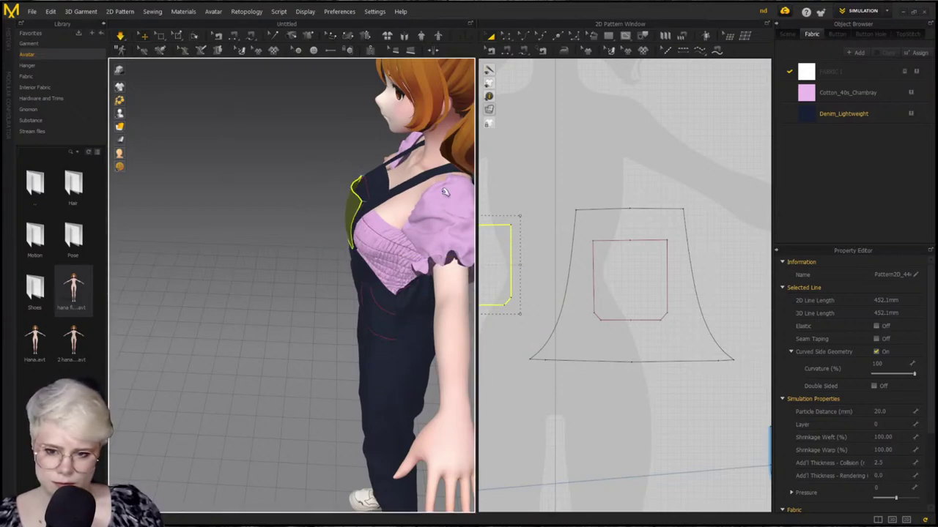
right_drag(445, 198, 311, 158)
middle_drag(315, 330, 317, 346)
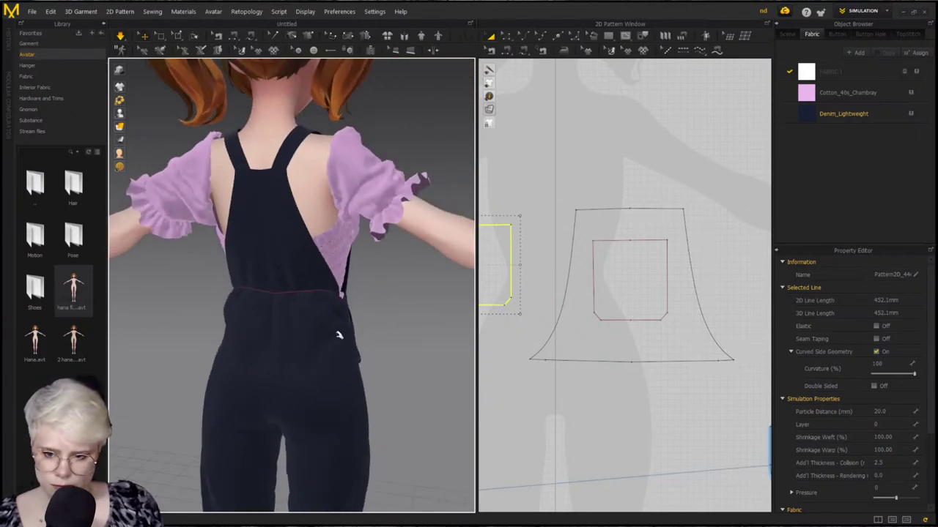
key(space)
Lower the centre-back end point of the elastic waist line on the back overall leg pattern
scroll(541, 259, down, 5)
middle_drag(624, 347, 570, 324)
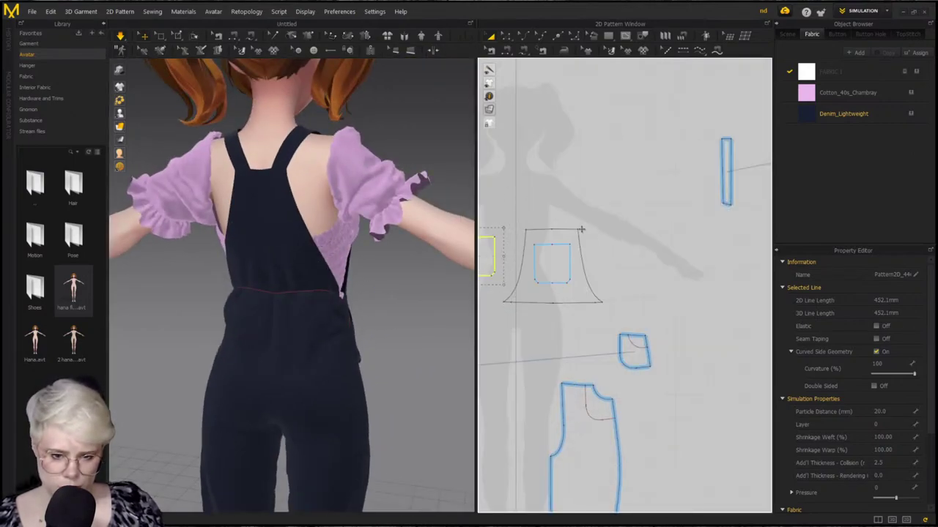
scroll(583, 230, down, 5)
middle_drag(740, 345, 673, 277)
right_drag(280, 344, 252, 315)
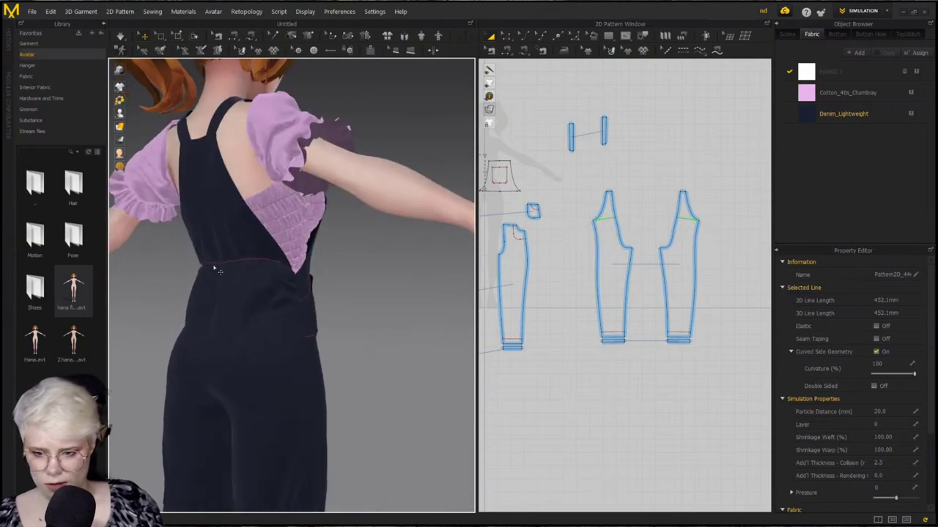
scroll(616, 325, up, 5)
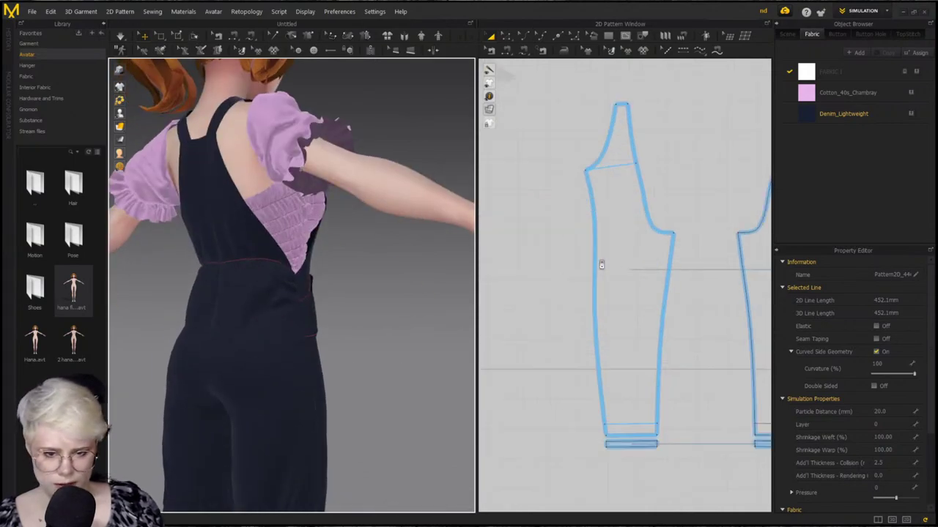
click(238, 326)
drag(247, 311, 246, 311)
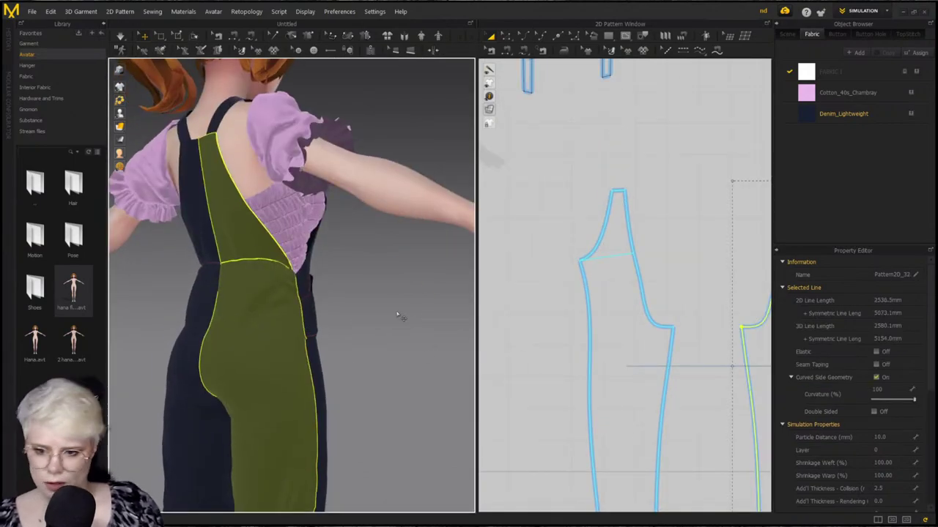
right_drag(366, 302, 304, 284)
click(668, 235)
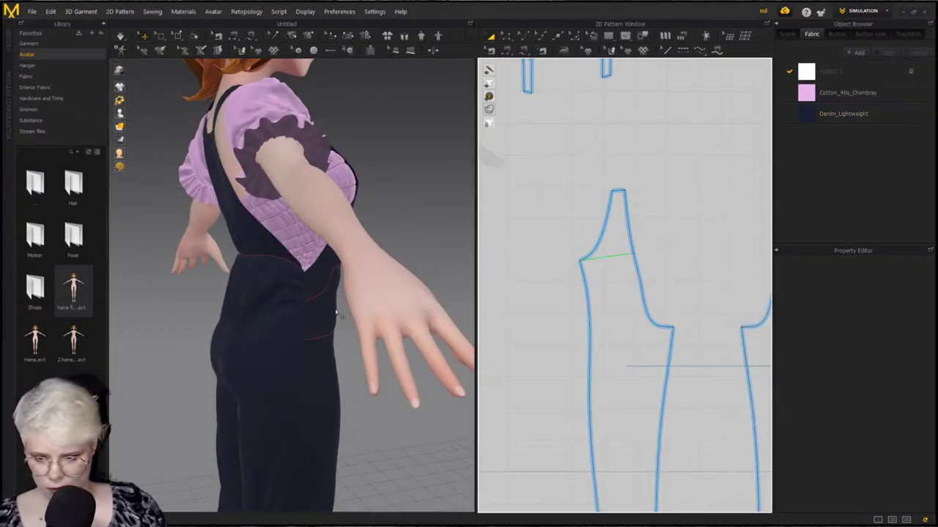
scroll(653, 244, up, 2)
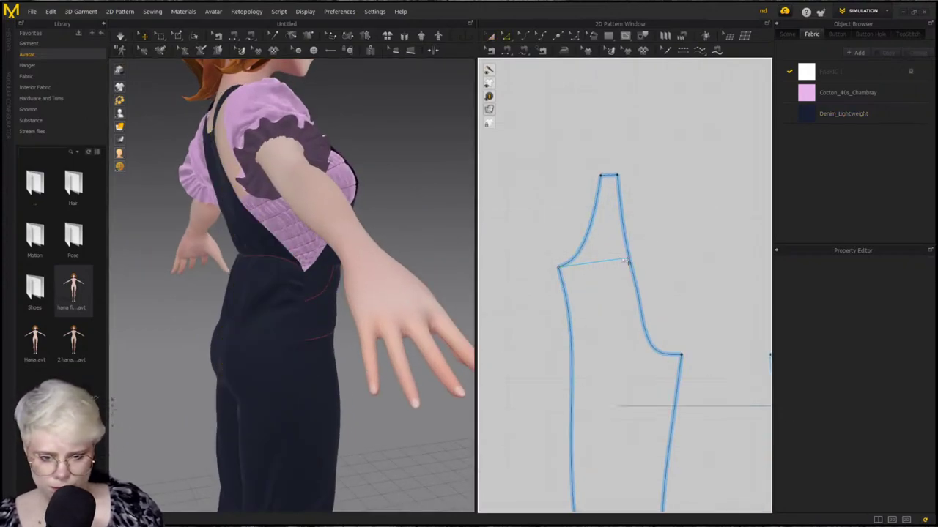
drag(632, 261, 632, 283)
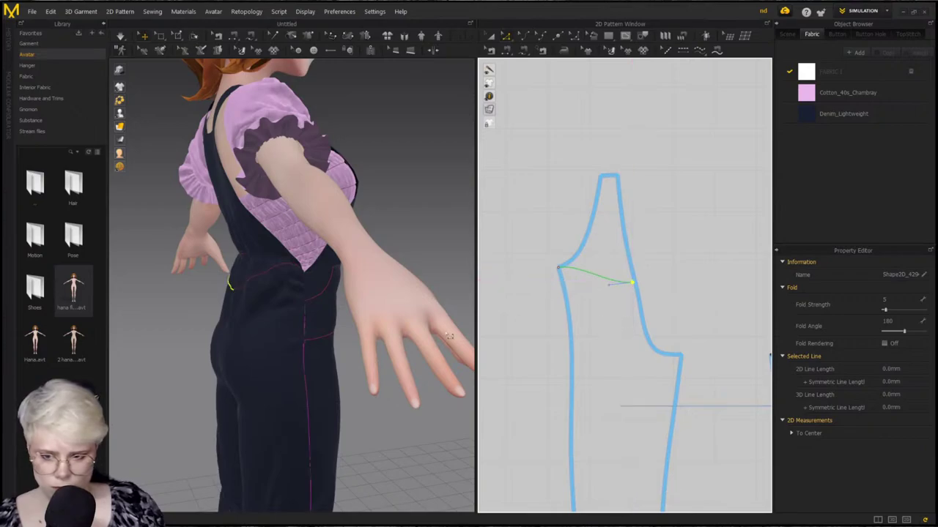
Bend the elastic waist line into a shallow downward curve and snap its centre-back end onto the pattern edge
click(586, 275)
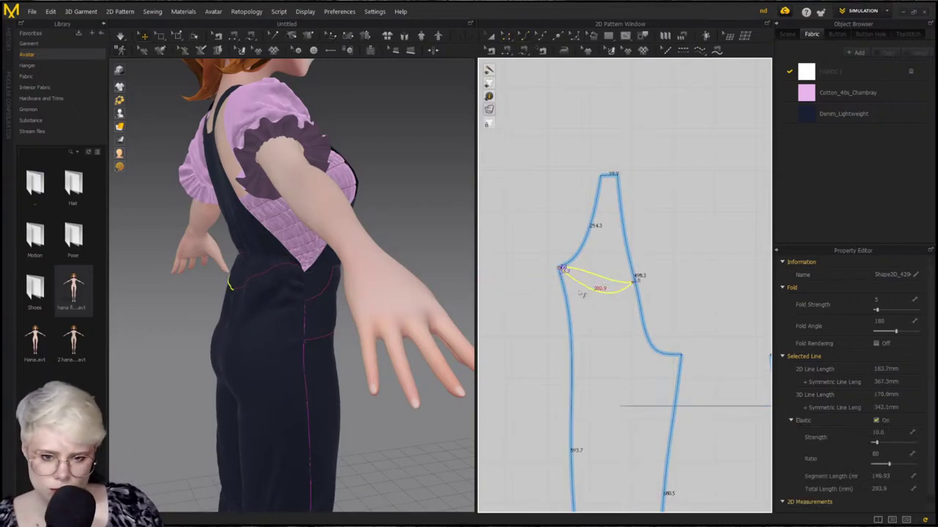
scroll(652, 275, up, 3)
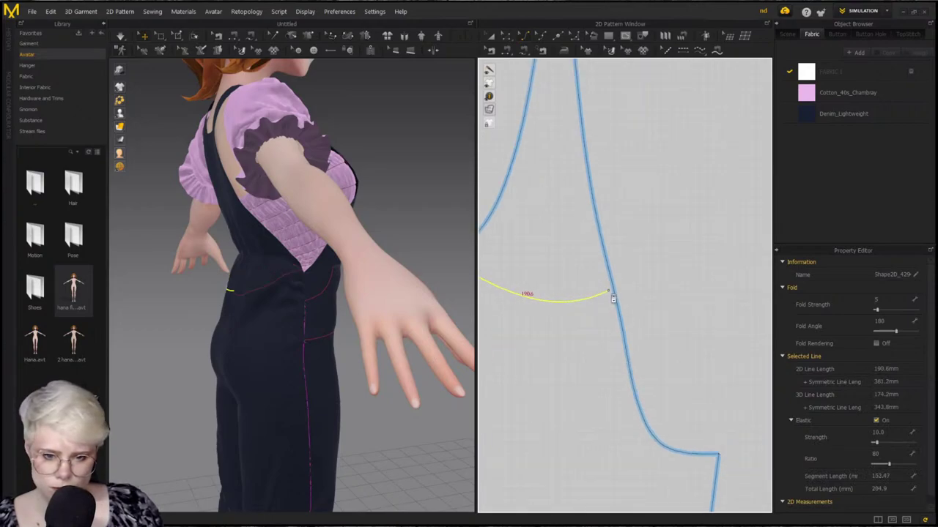
click(614, 291)
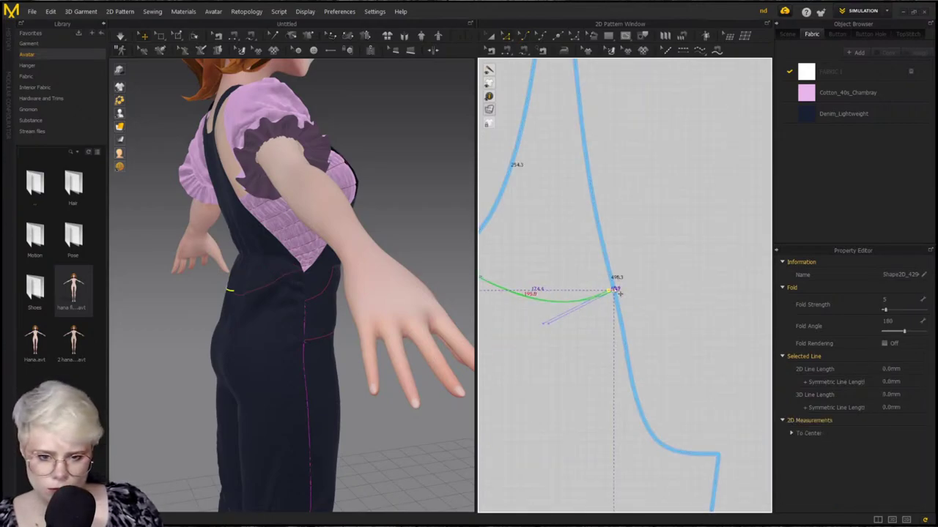
drag(549, 324, 539, 312)
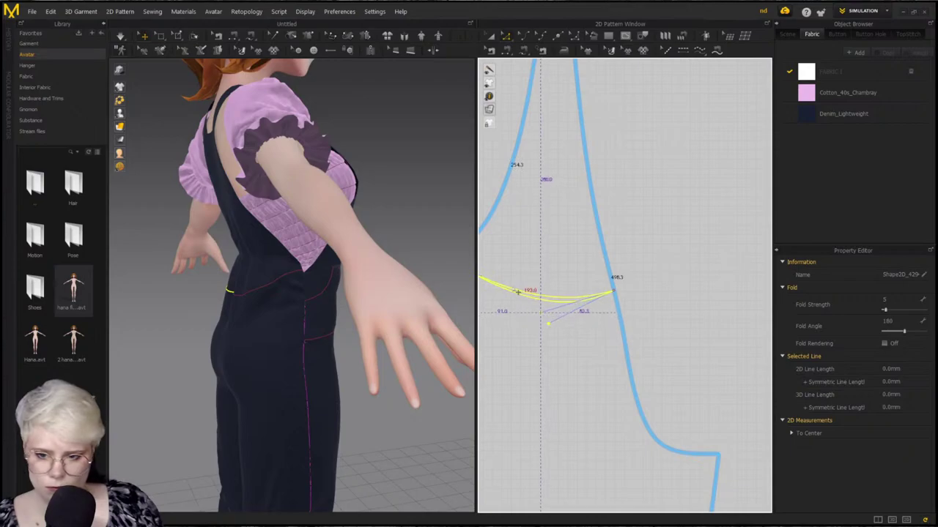
scroll(485, 266, down, 1)
middle_drag(485, 266, 574, 253)
click(562, 270)
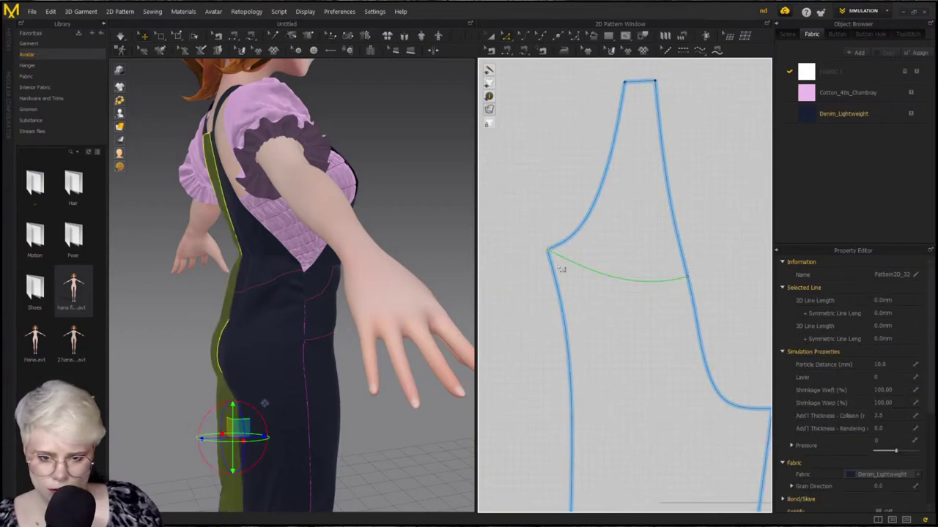
drag(553, 254, 557, 271)
key(ctrl+z)
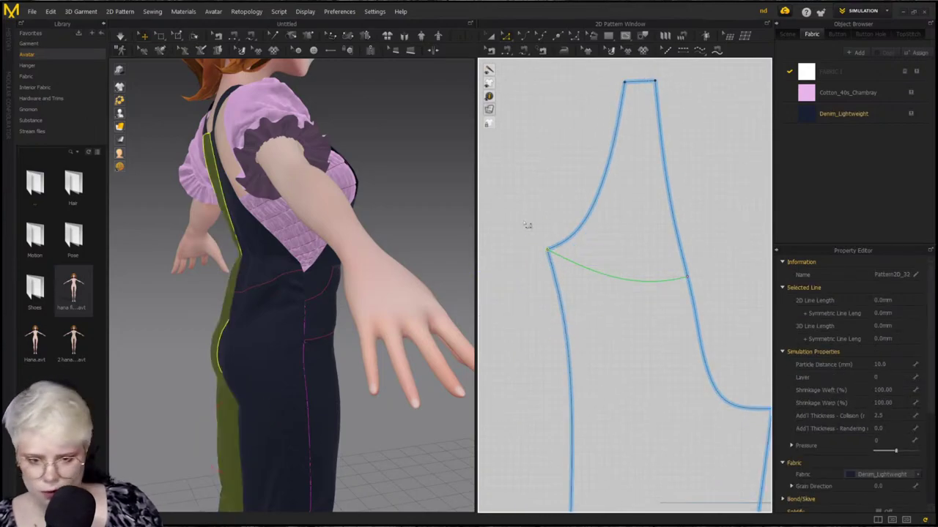
Slide the side-seam end of the elastic waist line down the pattern edge, well below the underarm corner of the back leg pattern
click(530, 225)
click(549, 252)
click(562, 269)
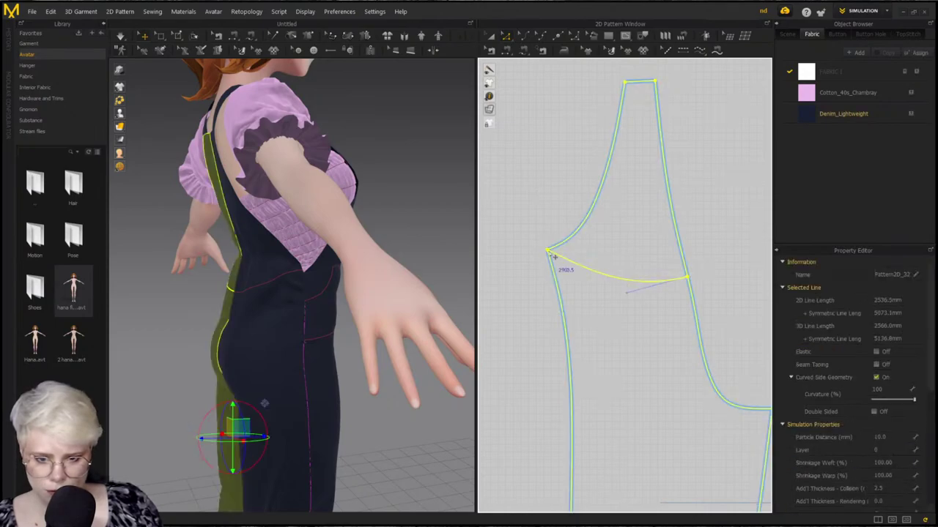
click(551, 255)
click(560, 260)
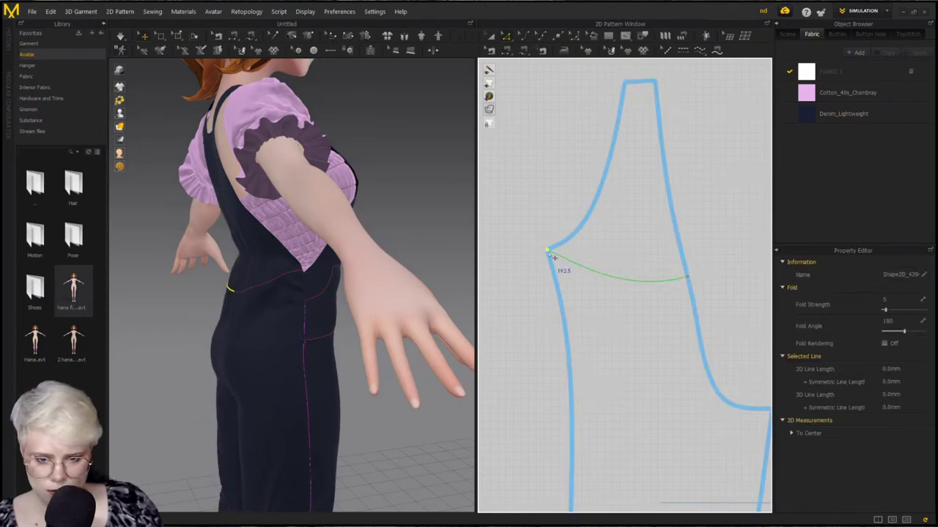
click(544, 250)
click(548, 252)
click(553, 257)
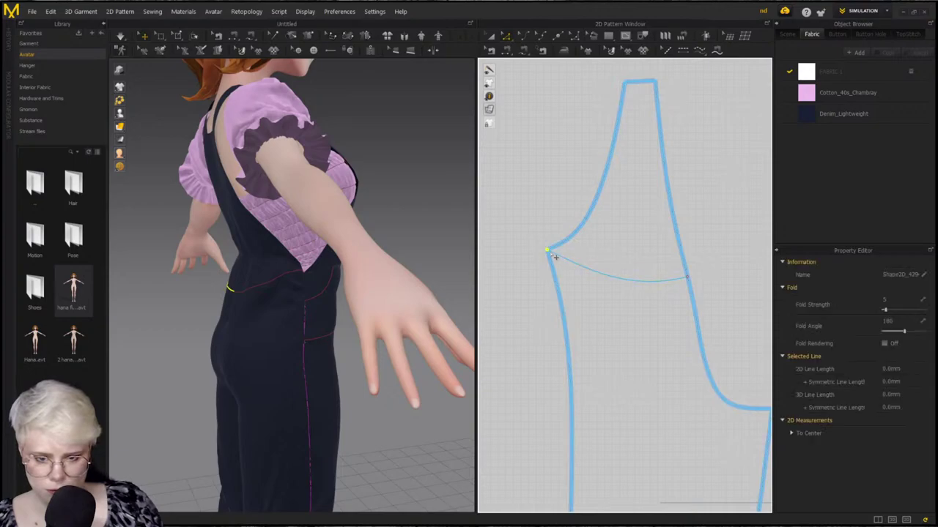
drag(548, 252, 553, 271)
drag(532, 326, 534, 327)
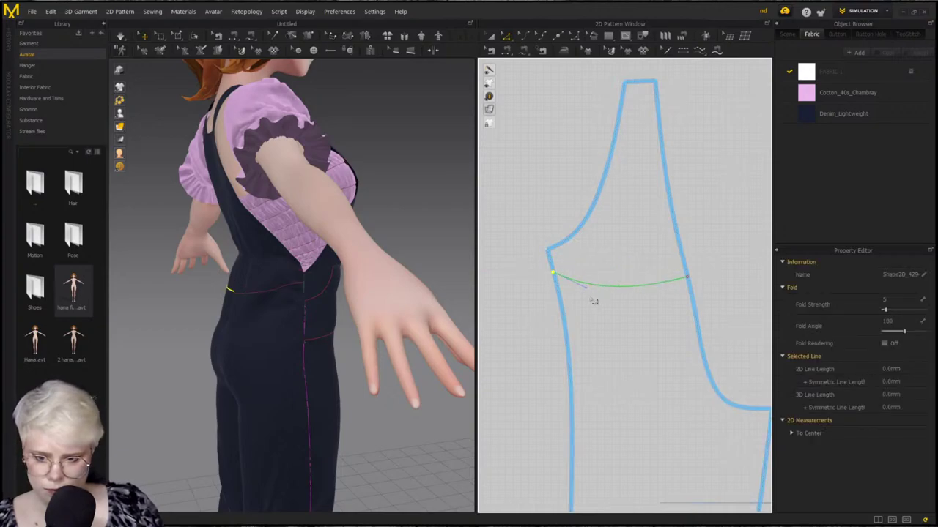
drag(555, 274, 565, 295)
click(588, 301)
click(567, 293)
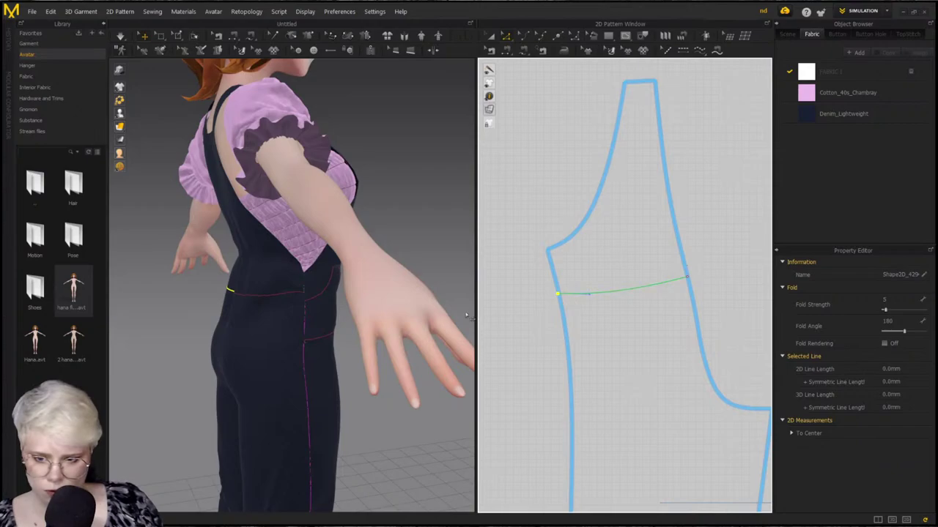
Simulate the garment with the lowered waist line and check the waist and leg fit from the back, side and front
key(space)
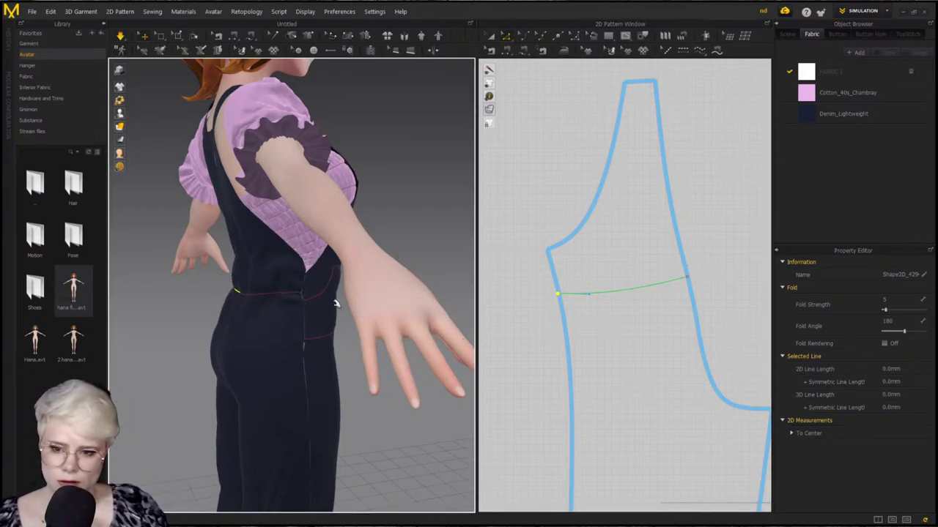
right_drag(320, 296, 378, 296)
right_drag(264, 296, 233, 277)
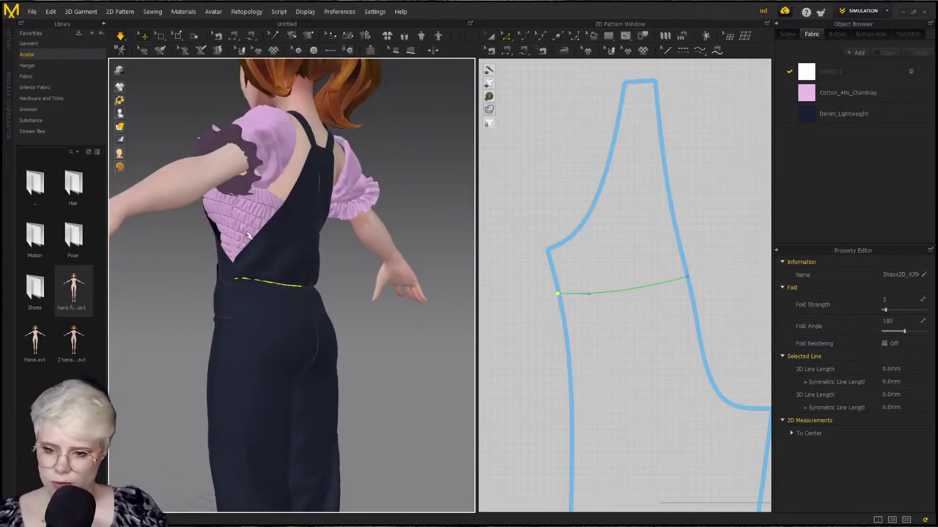
right_drag(290, 268, 335, 266)
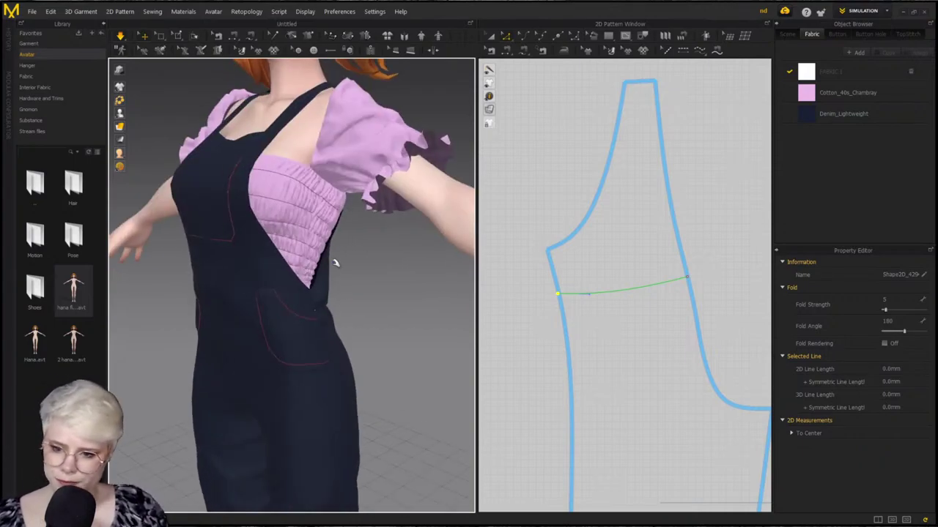
right_drag(260, 293, 265, 323)
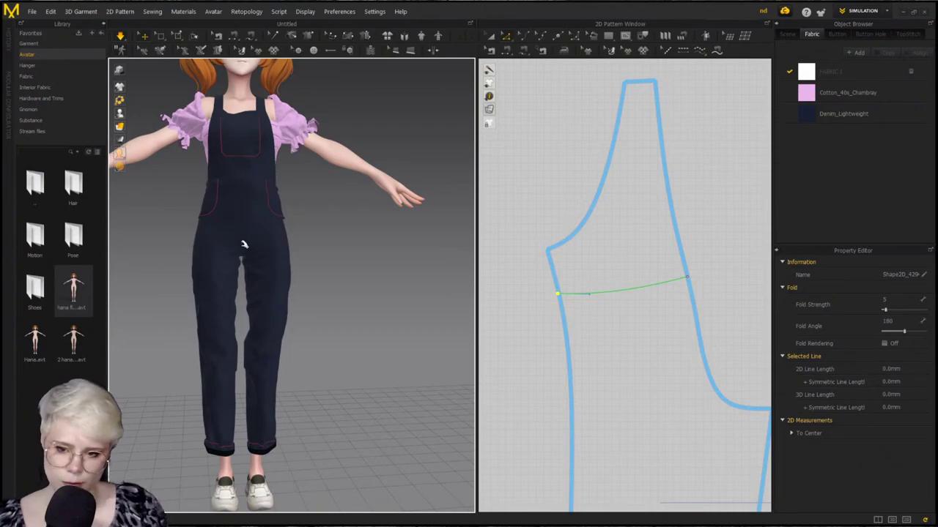
right_drag(244, 244, 211, 288)
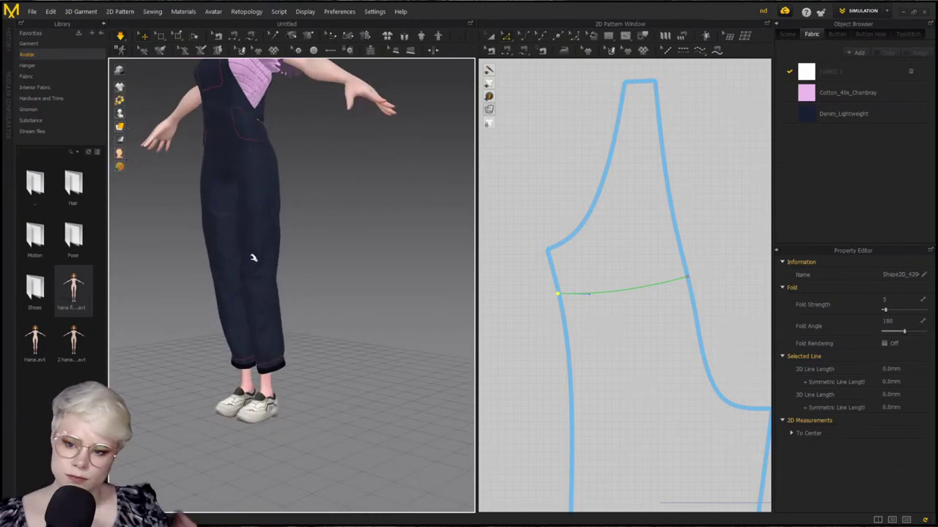
right_drag(253, 258, 254, 327)
middle_drag(225, 204, 244, 317)
scroll(592, 409, down, 5)
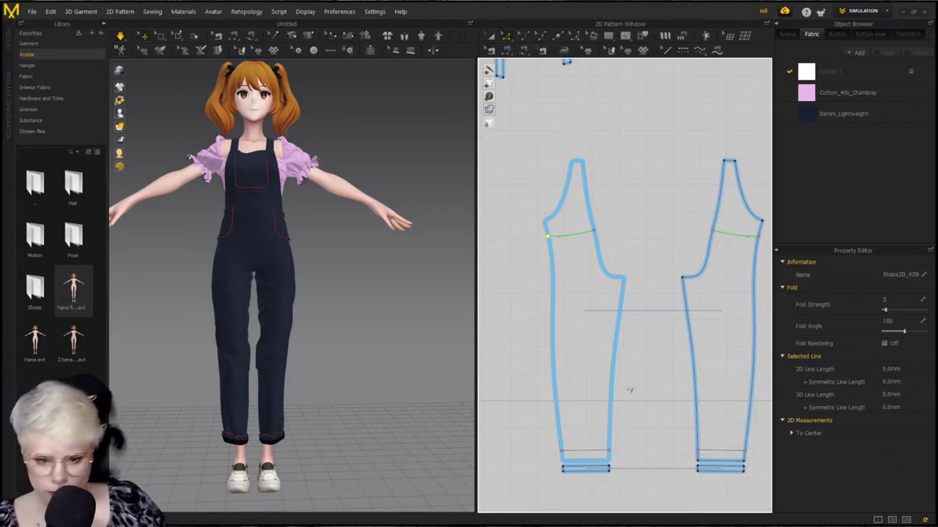
Bow the back leg pattern's inseam outward into a nearly straight edge and remove the internal line above its hem
click(627, 386)
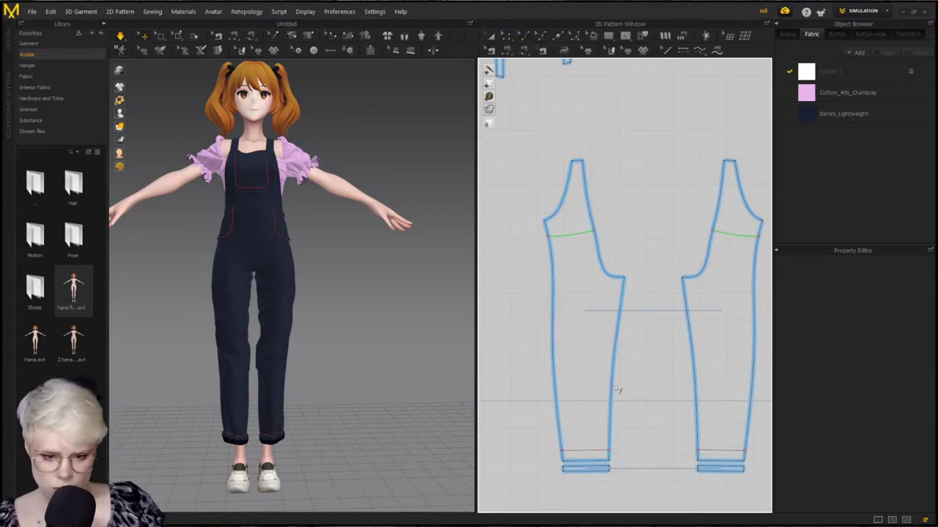
click(615, 390)
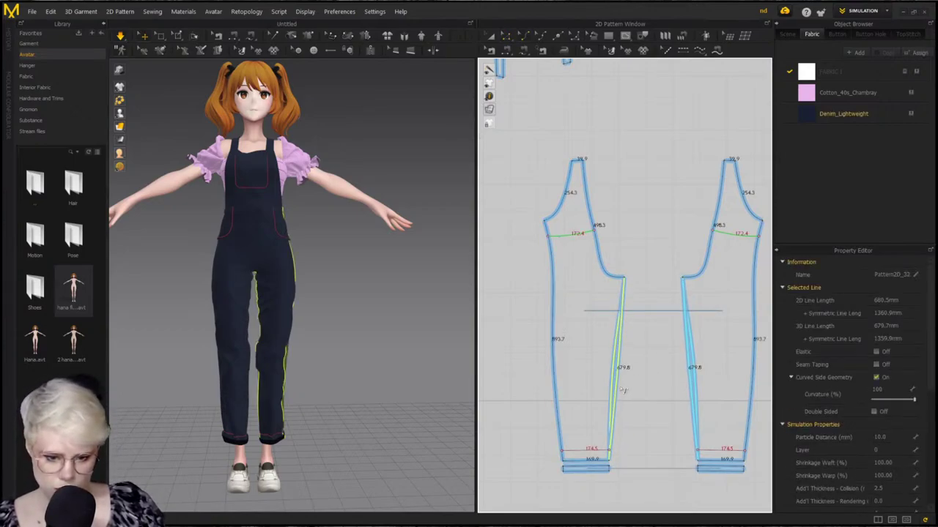
drag(622, 389, 622, 390)
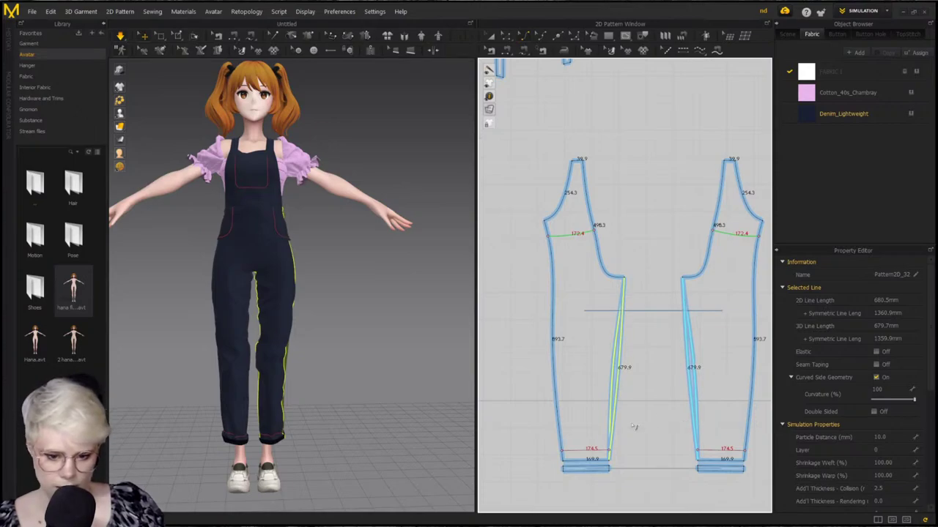
click(641, 452)
scroll(659, 396, down, 5)
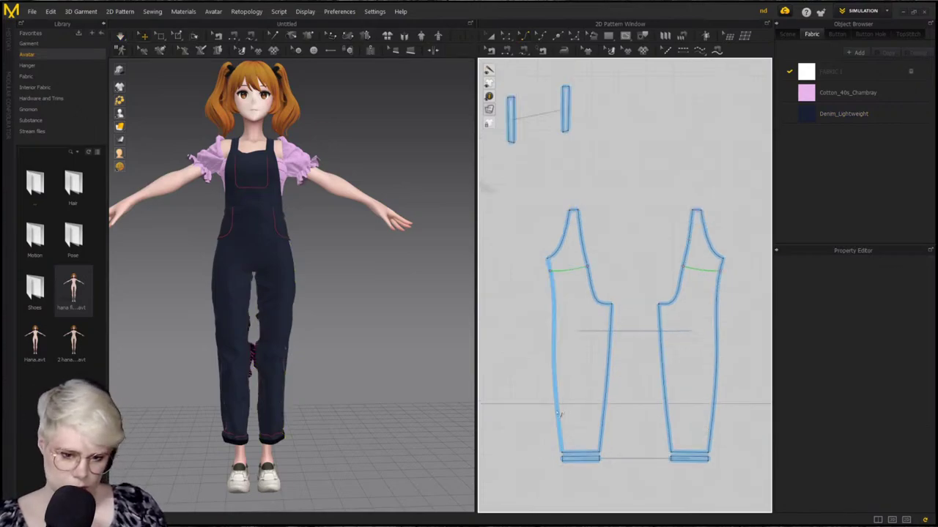
Delete the internal fold line above the front leg pattern's hem and curve its side seam slightly outward
scroll(662, 377, up, 5)
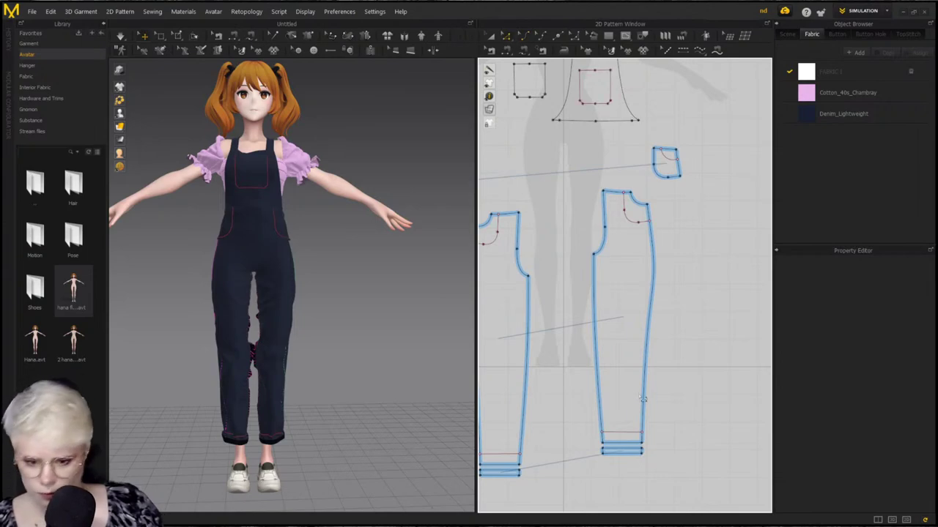
key(z)
click(630, 433)
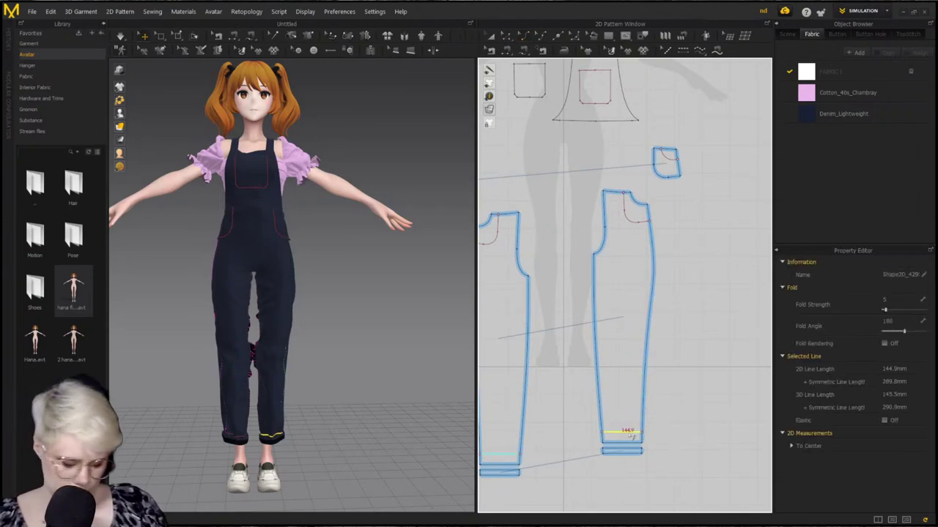
key(Delete)
click(652, 384)
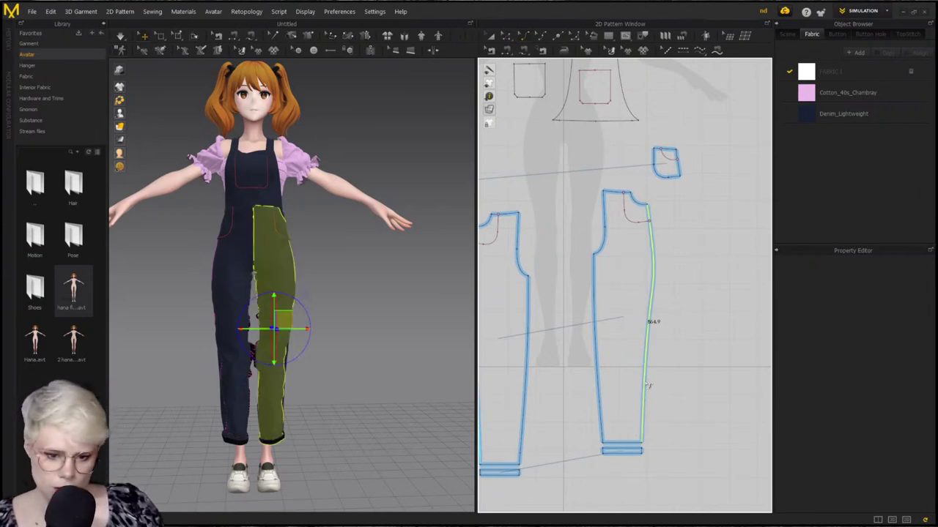
Simulate the garment and pull on the leg fabric from several angles to settle the drape of both trouser legs
key(space)
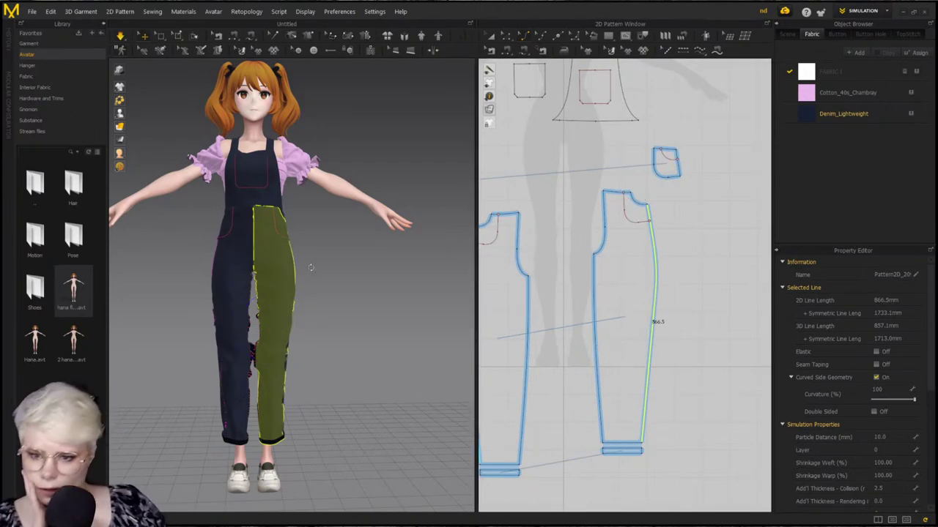
scroll(333, 276, up, 2)
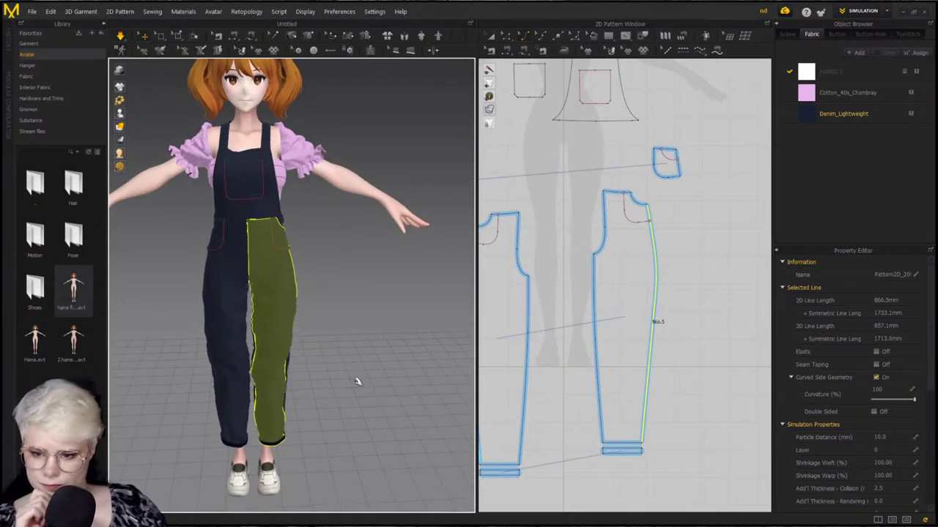
right_drag(306, 366, 293, 427)
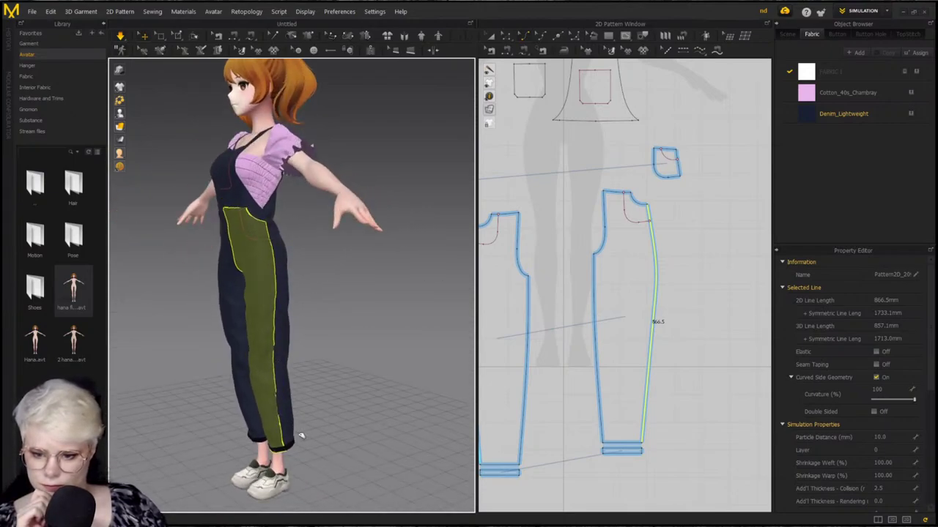
click(298, 438)
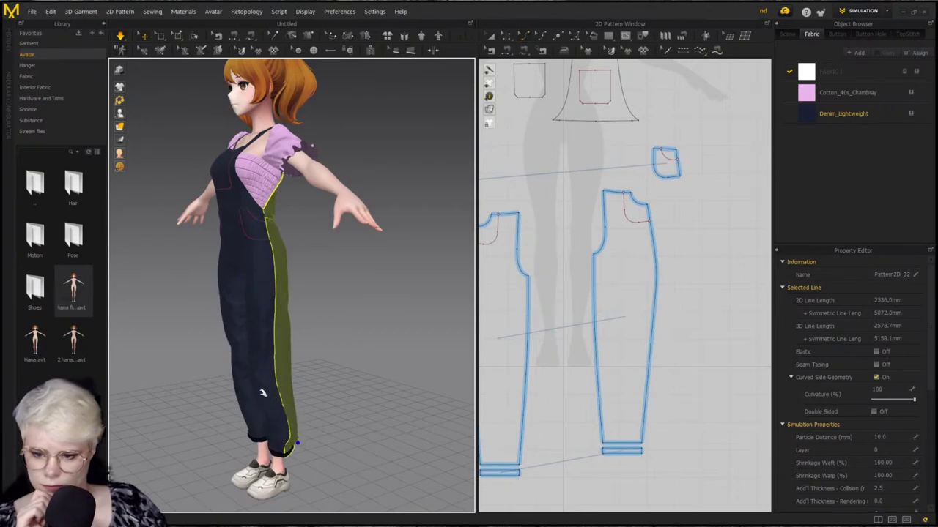
right_drag(300, 443, 252, 418)
click(252, 417)
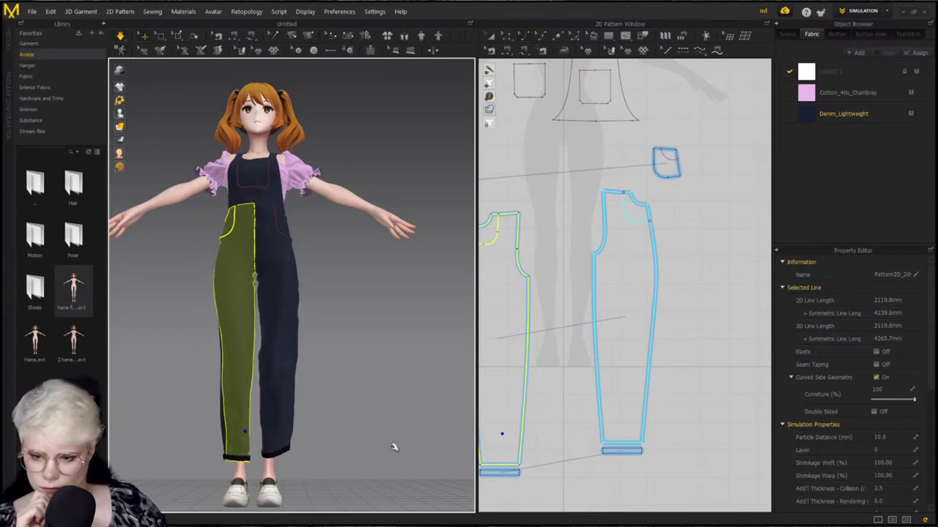
right_drag(347, 400, 278, 423)
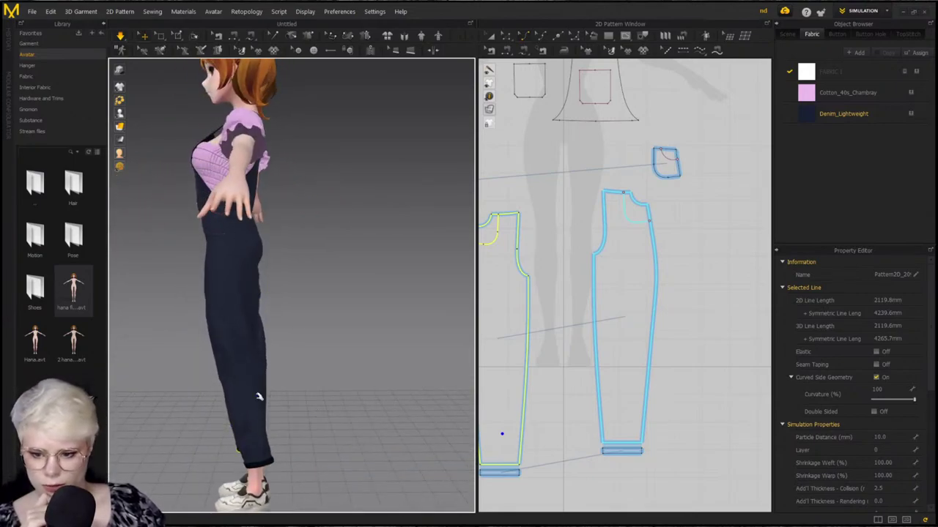
key(2)
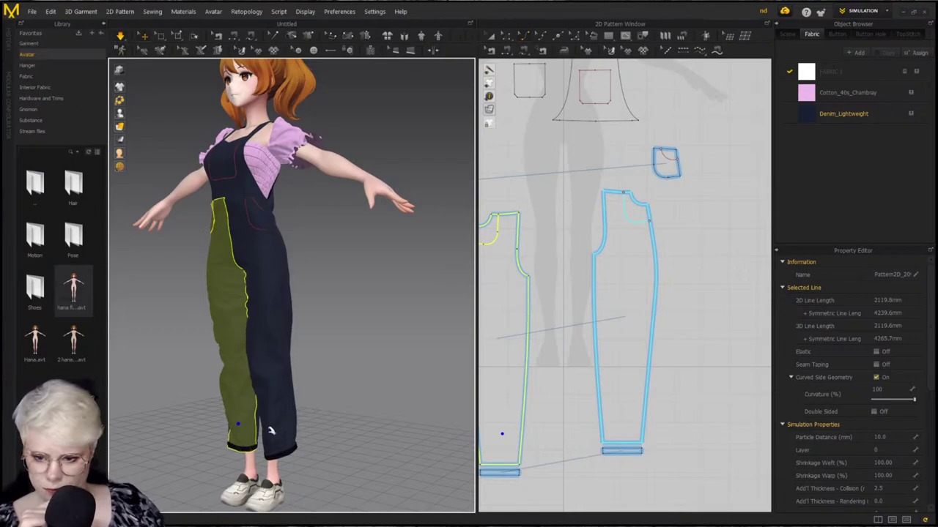
click(266, 400)
right_drag(266, 399, 299, 405)
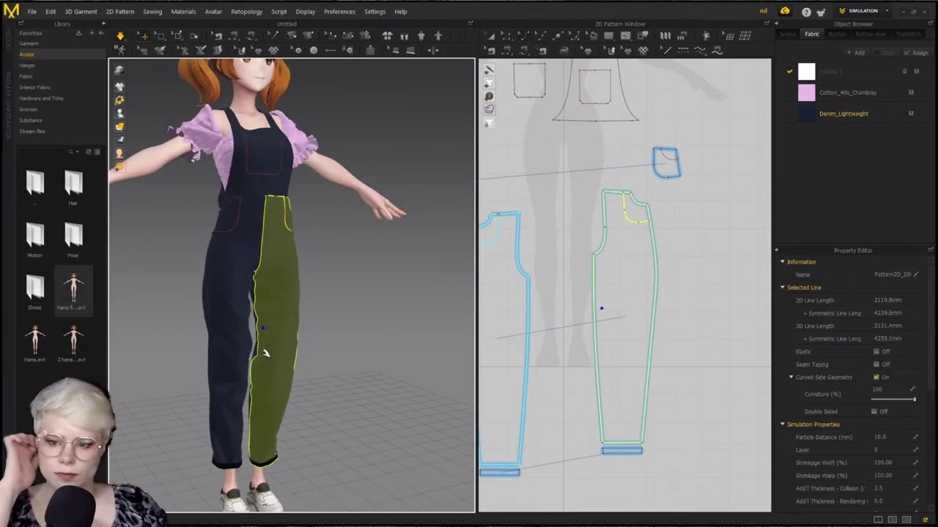
right_drag(266, 352, 280, 253)
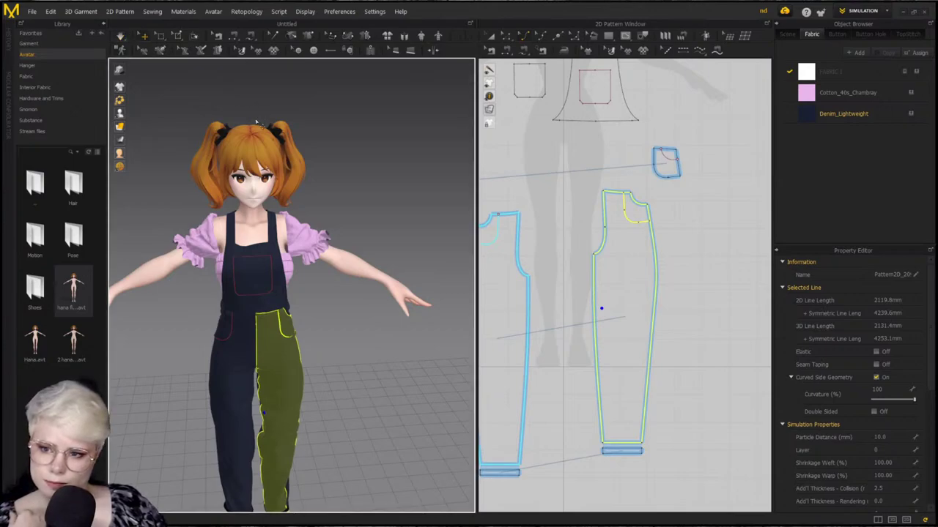
Save the project as "hana fit suit version" in the Cottage core folder
click(33, 11)
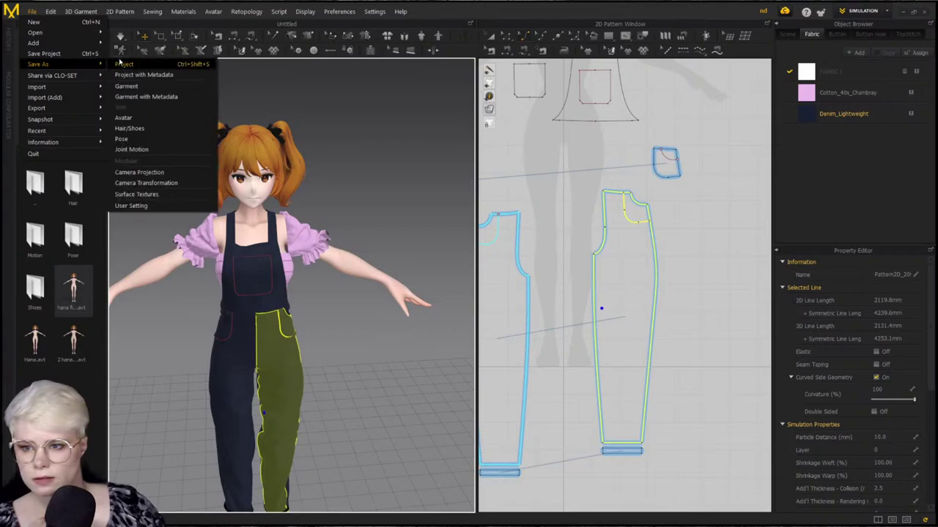
click(119, 63)
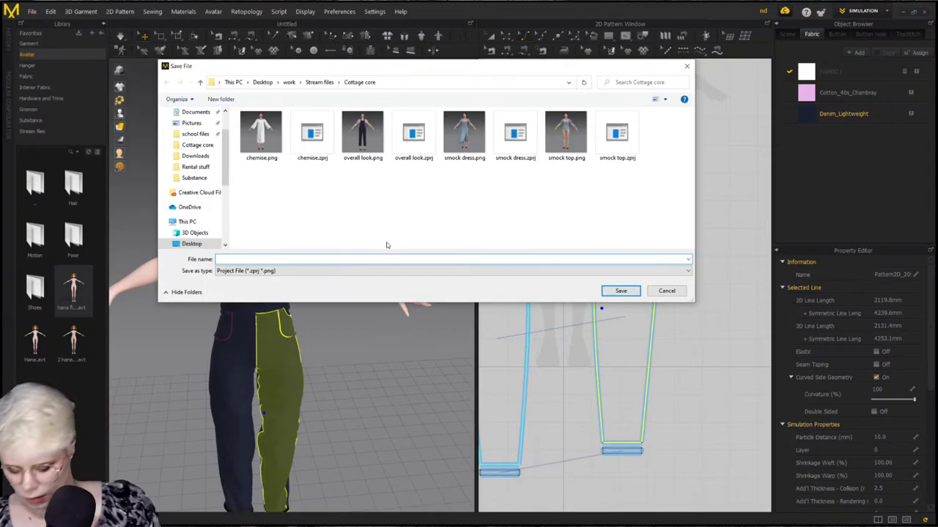
text(hana fit s)
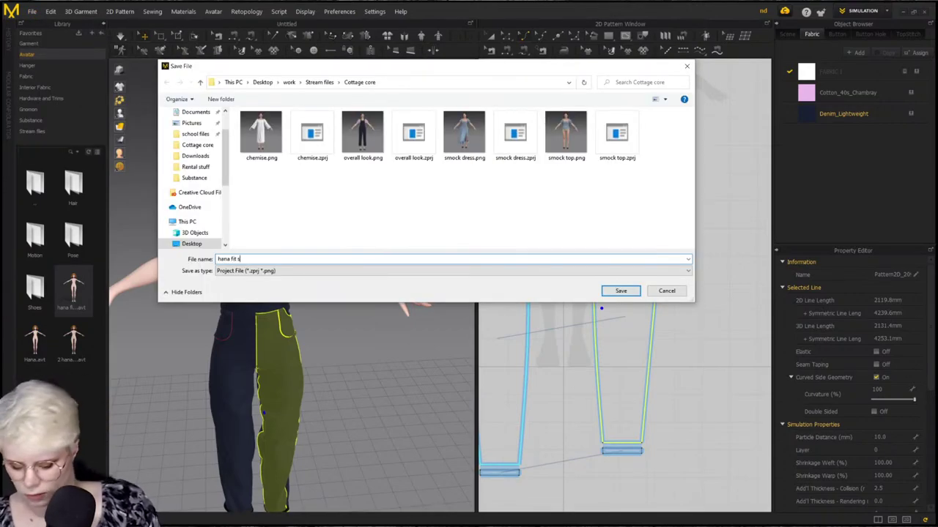
text(uit)
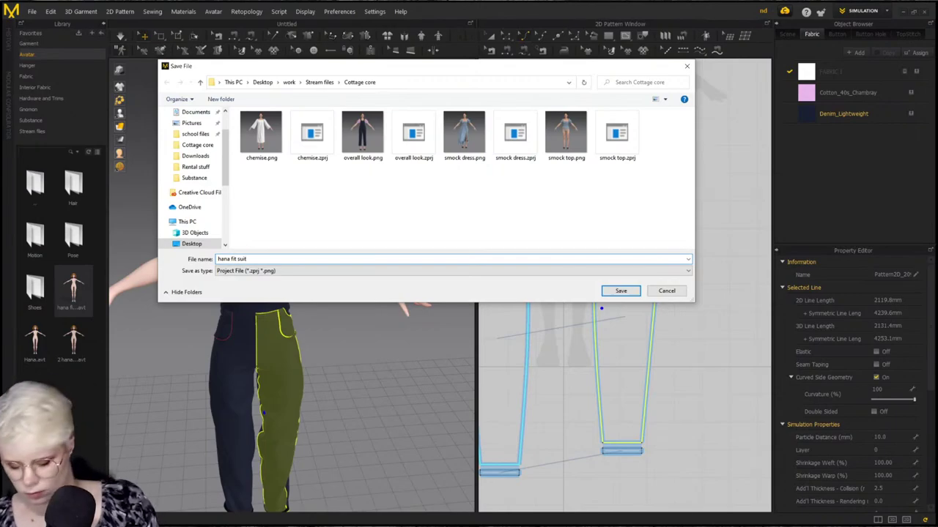
text( version)
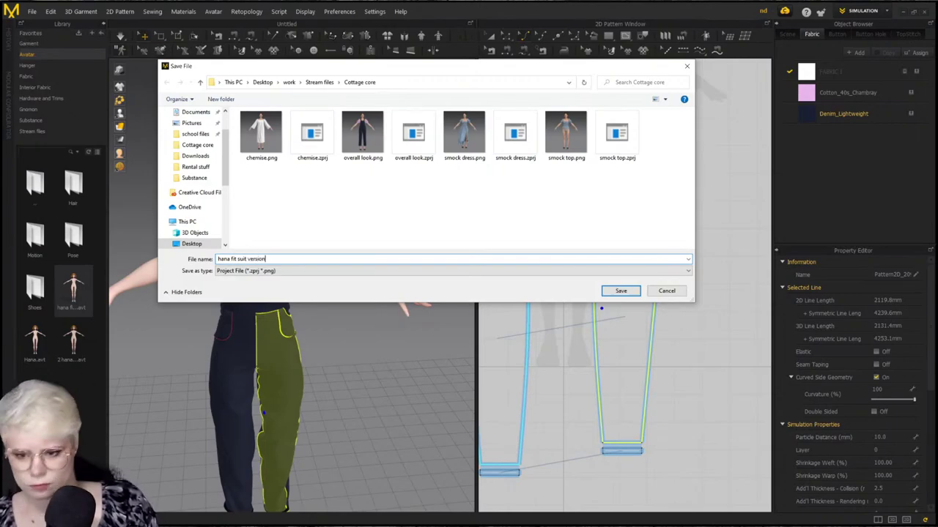
key(Return)
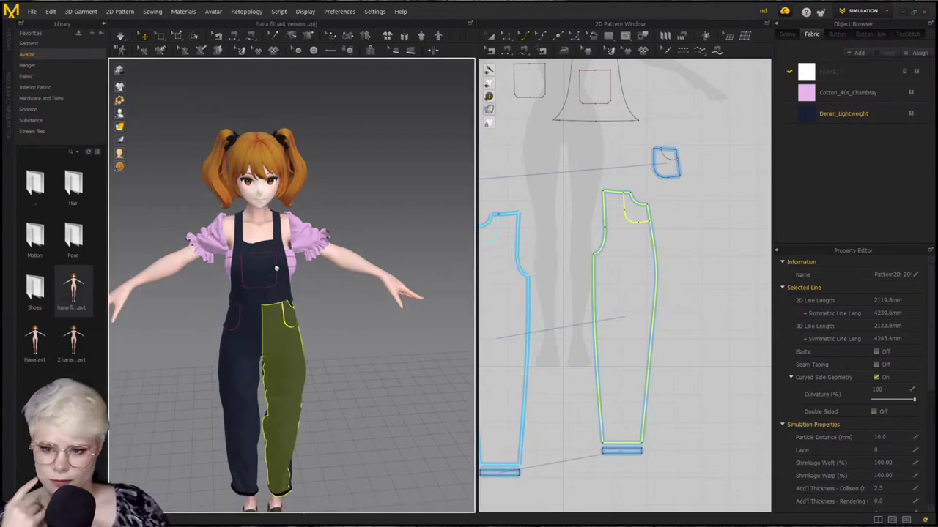
Delete the extra curve points just below the waist line on the back leg pattern's center back seam
right_drag(236, 282, 447, 282)
scroll(242, 288, up, 5)
scroll(575, 293, down, 3)
scroll(567, 274, up, 8)
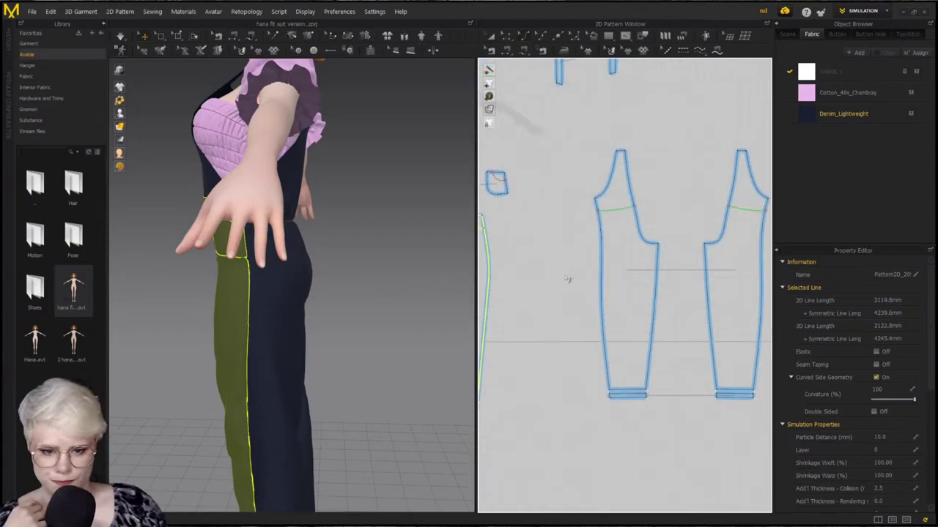
scroll(578, 275, up, 4)
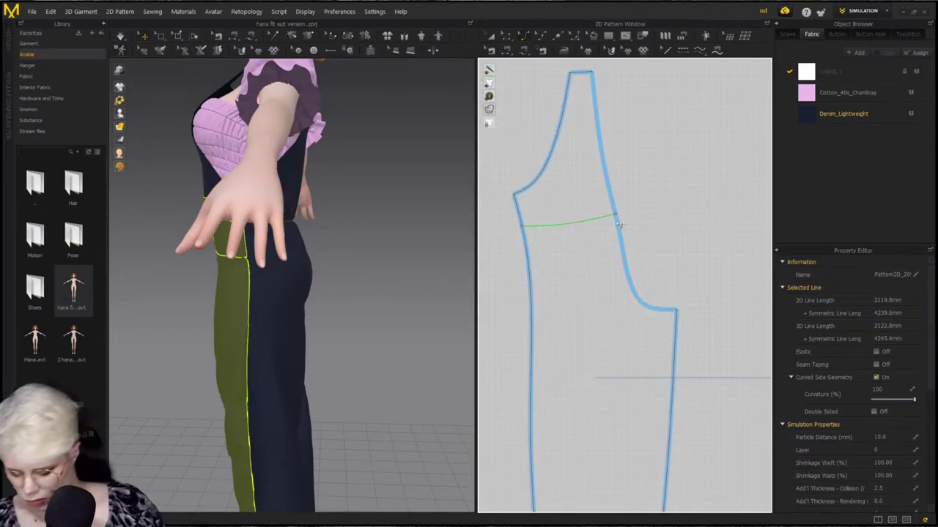
click(540, 36)
drag(642, 242, 613, 233)
key(Delete)
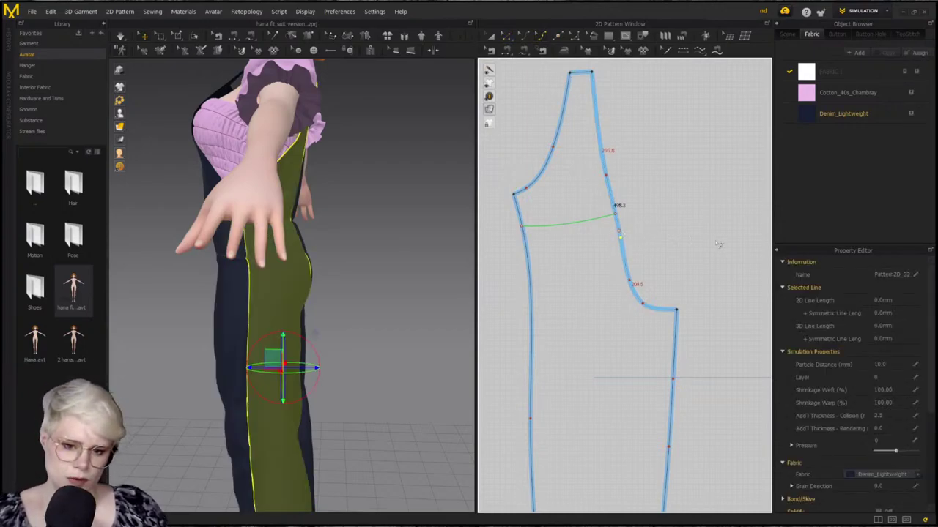
click(717, 243)
Move the end point of the back leg pattern's internal waist line onto the center back seam
middle_drag(708, 246, 510, 266)
scroll(621, 244, down, 2)
scroll(622, 236, up, 5)
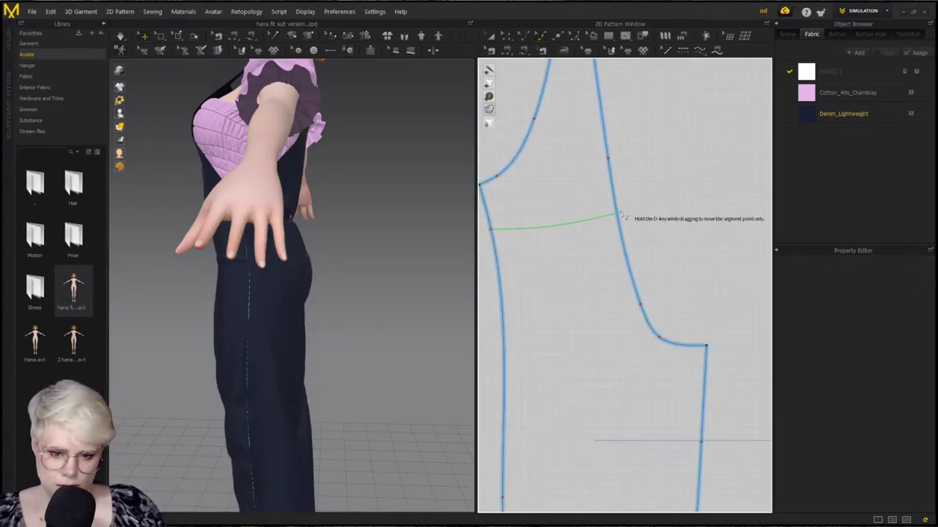
click(619, 214)
drag(619, 218, 620, 217)
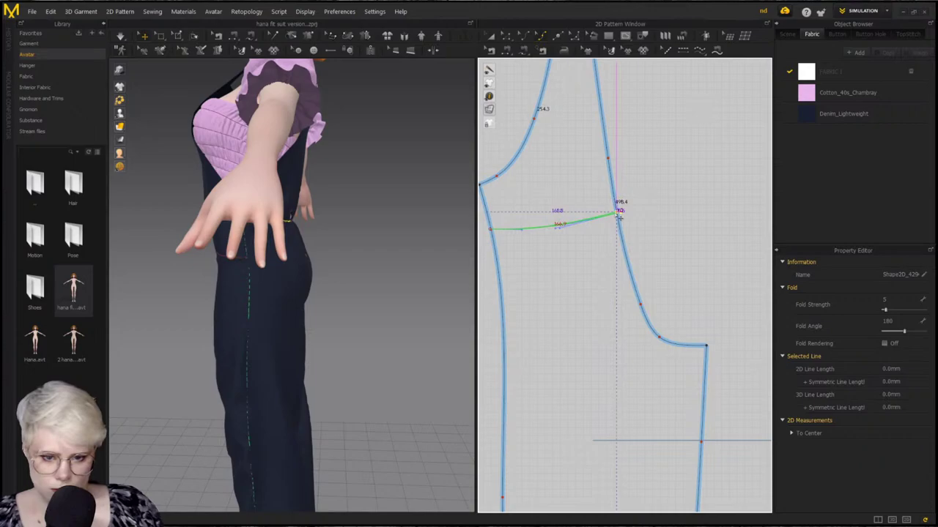
scroll(619, 217, up, 3)
Simulate the garment and examine the back waist, seat and trouser leg fit from the back and side
right_drag(360, 247, 268, 223)
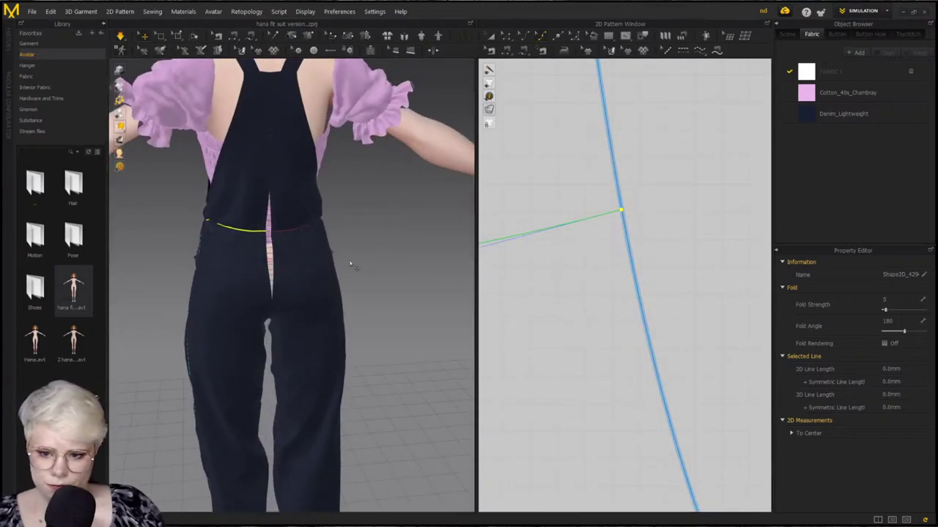
scroll(597, 329, down, 2)
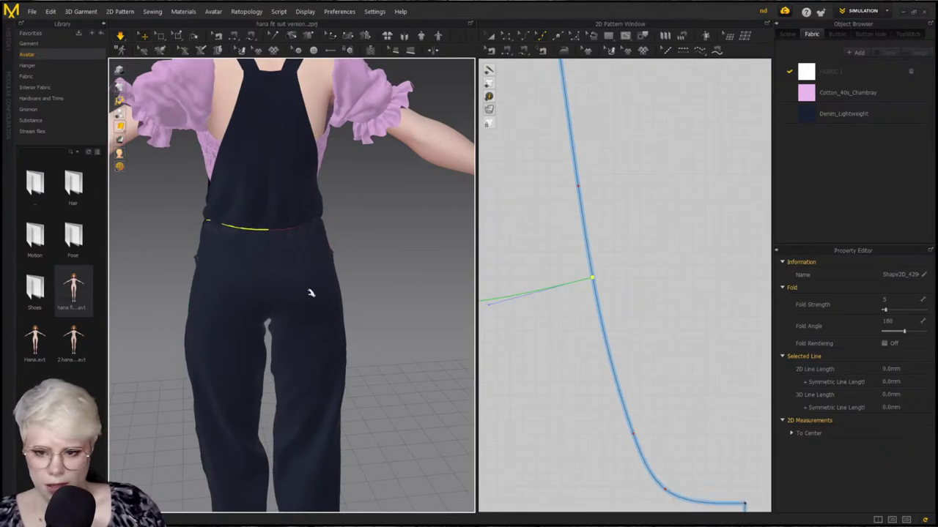
right_drag(378, 274, 425, 268)
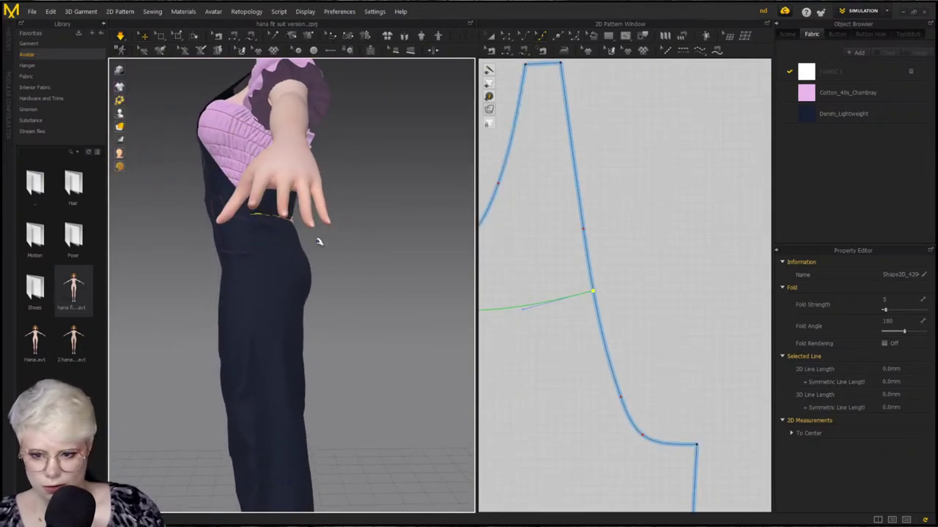
right_drag(257, 272, 220, 279)
scroll(298, 312, down, 2)
right_drag(298, 312, 345, 297)
scroll(536, 320, down, 4)
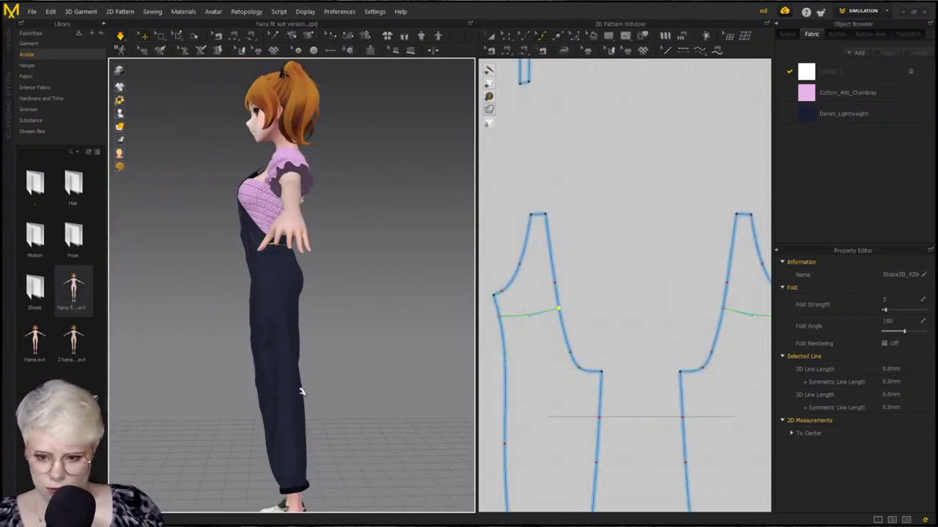
scroll(301, 392, down, 2)
right_drag(355, 328, 382, 341)
scroll(317, 340, up, 2)
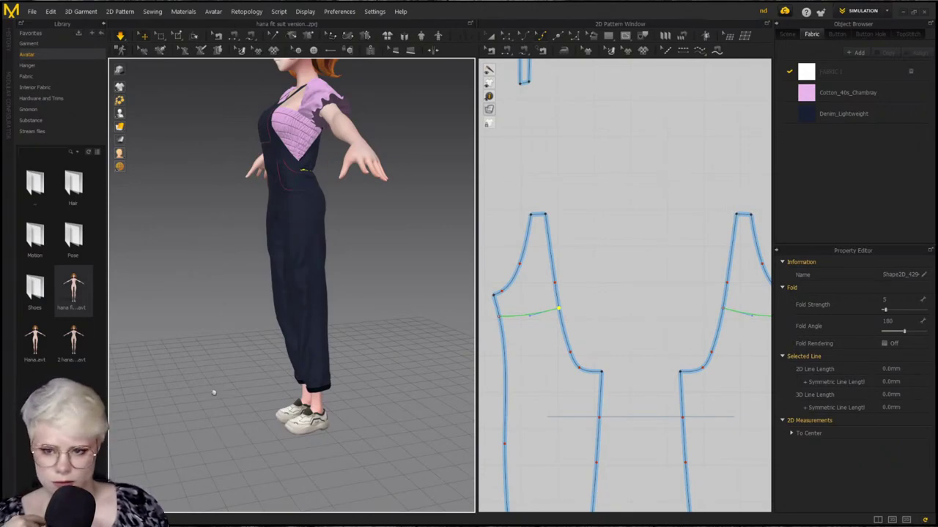
middle_drag(274, 291, 275, 344)
right_drag(275, 344, 265, 329)
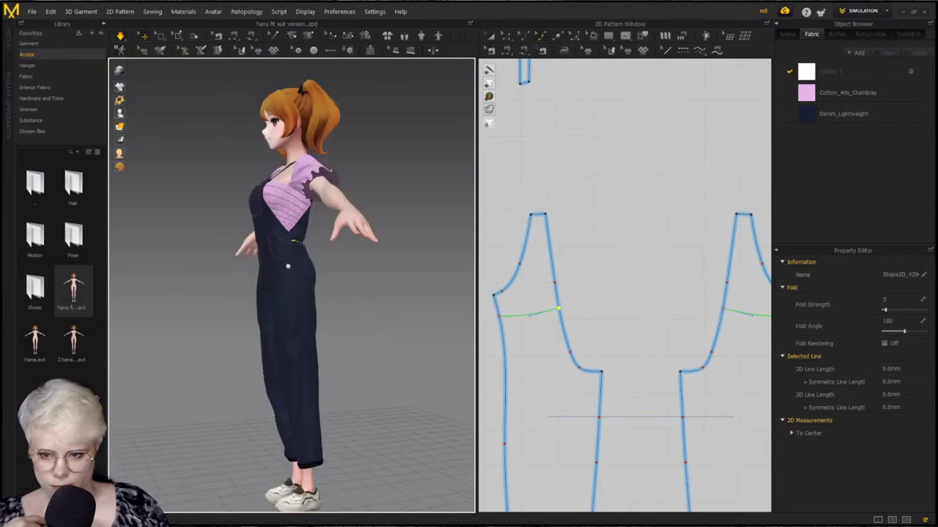